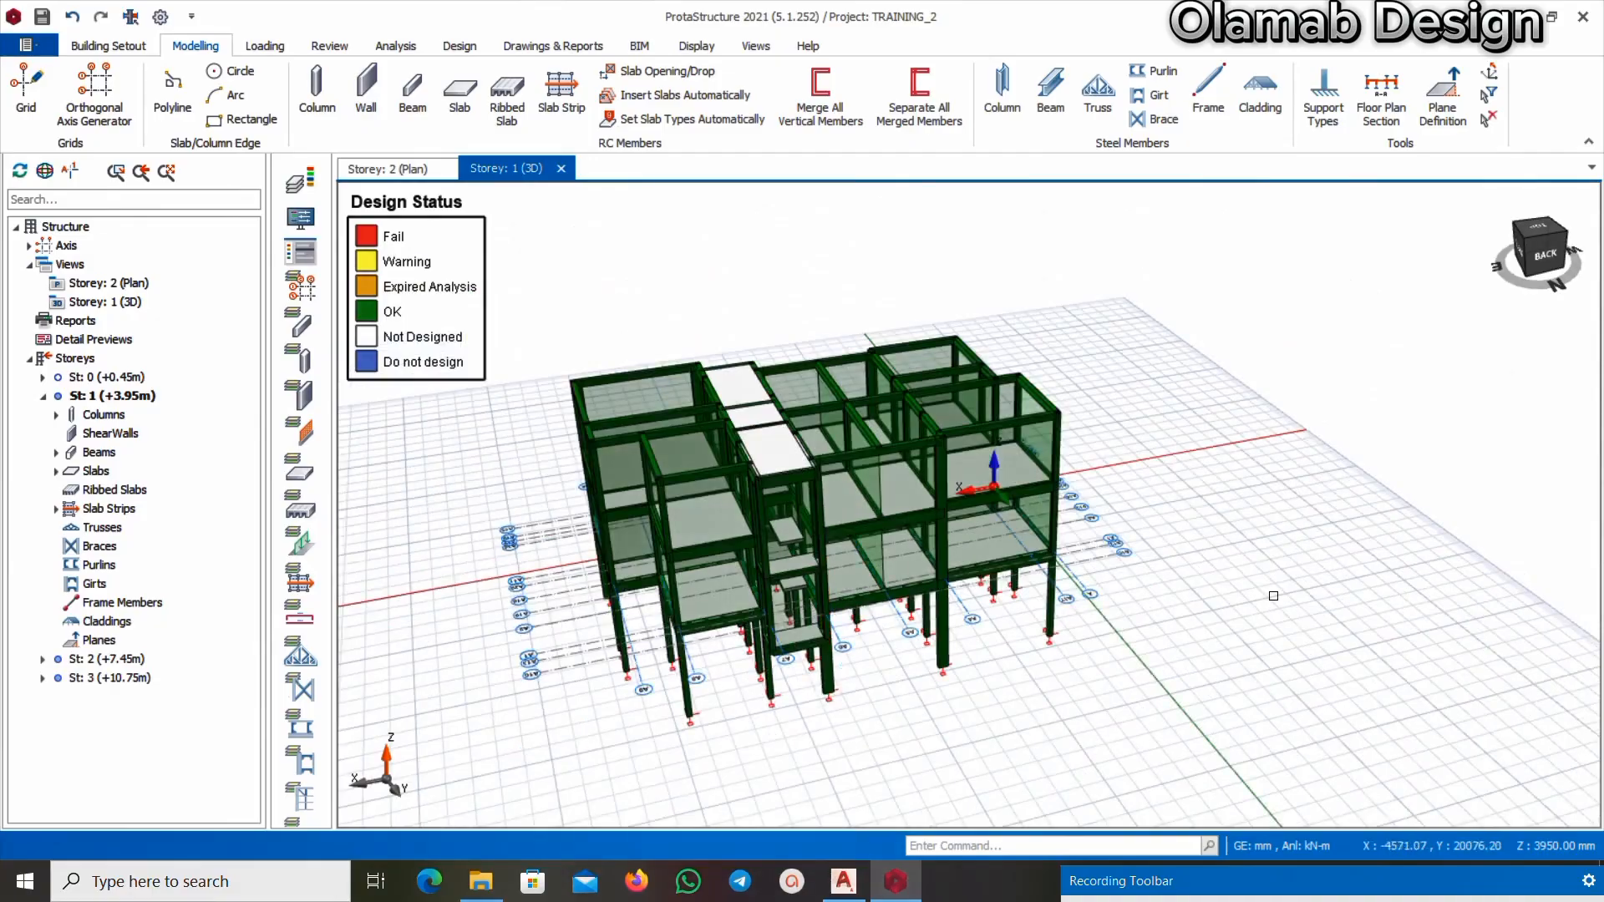
Examine the 3D structural model and its design status colours from several sides
{"action": "middle_click_drag", "start_coordinate": [1274, 596], "coordinate": [842, 562]}
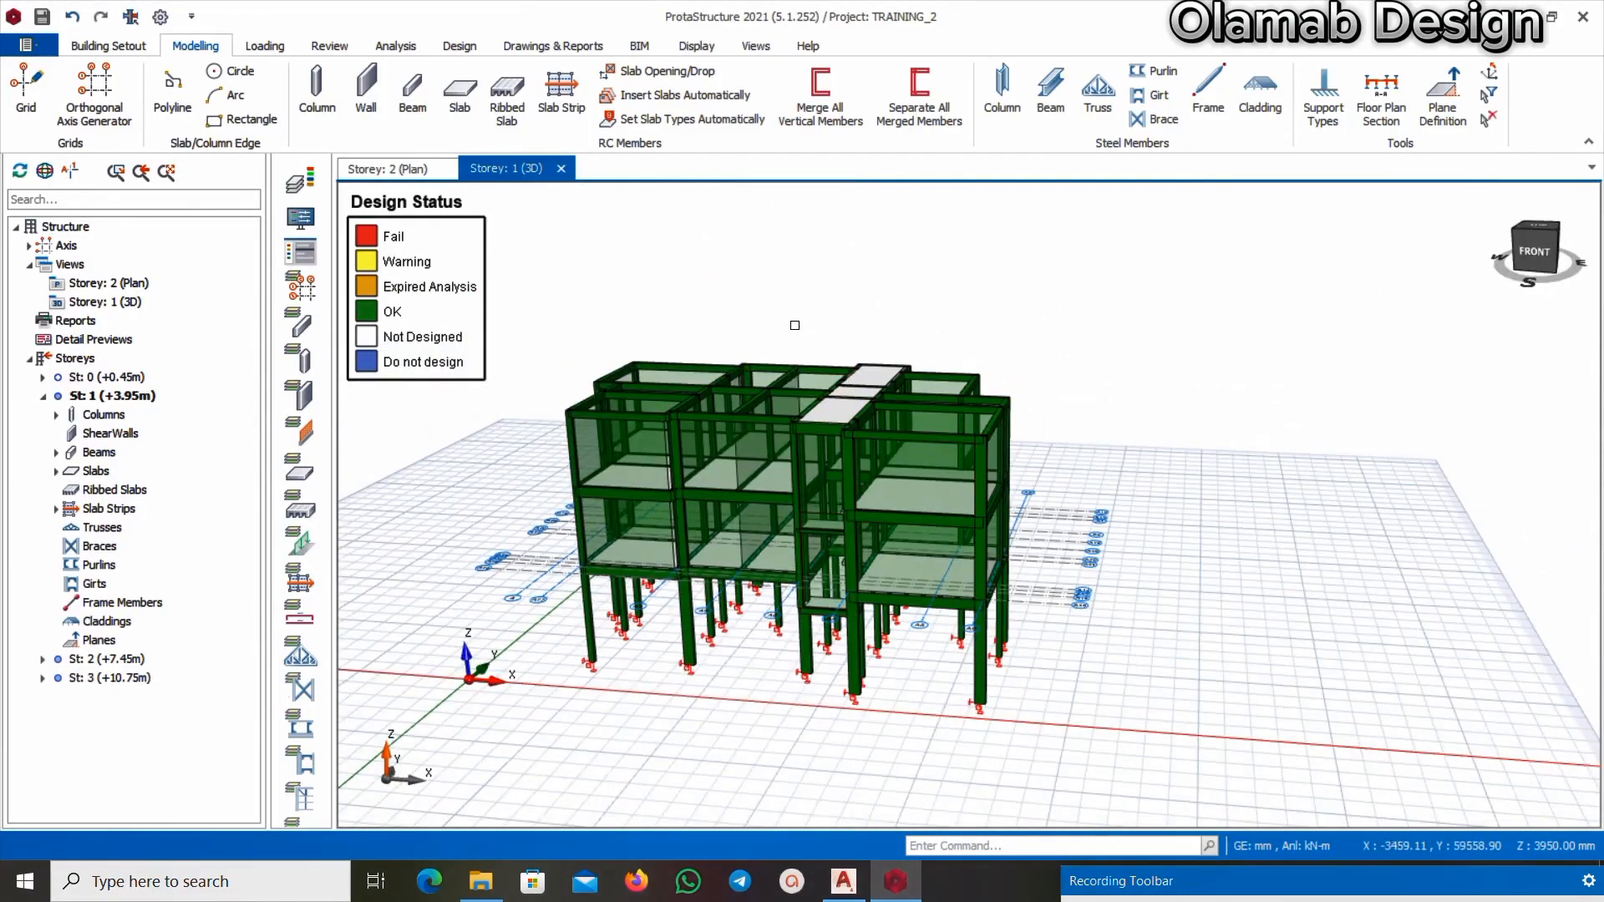
{"action": "middle_click_drag", "start_coordinate": [794, 326], "coordinate": [1074, 359]}
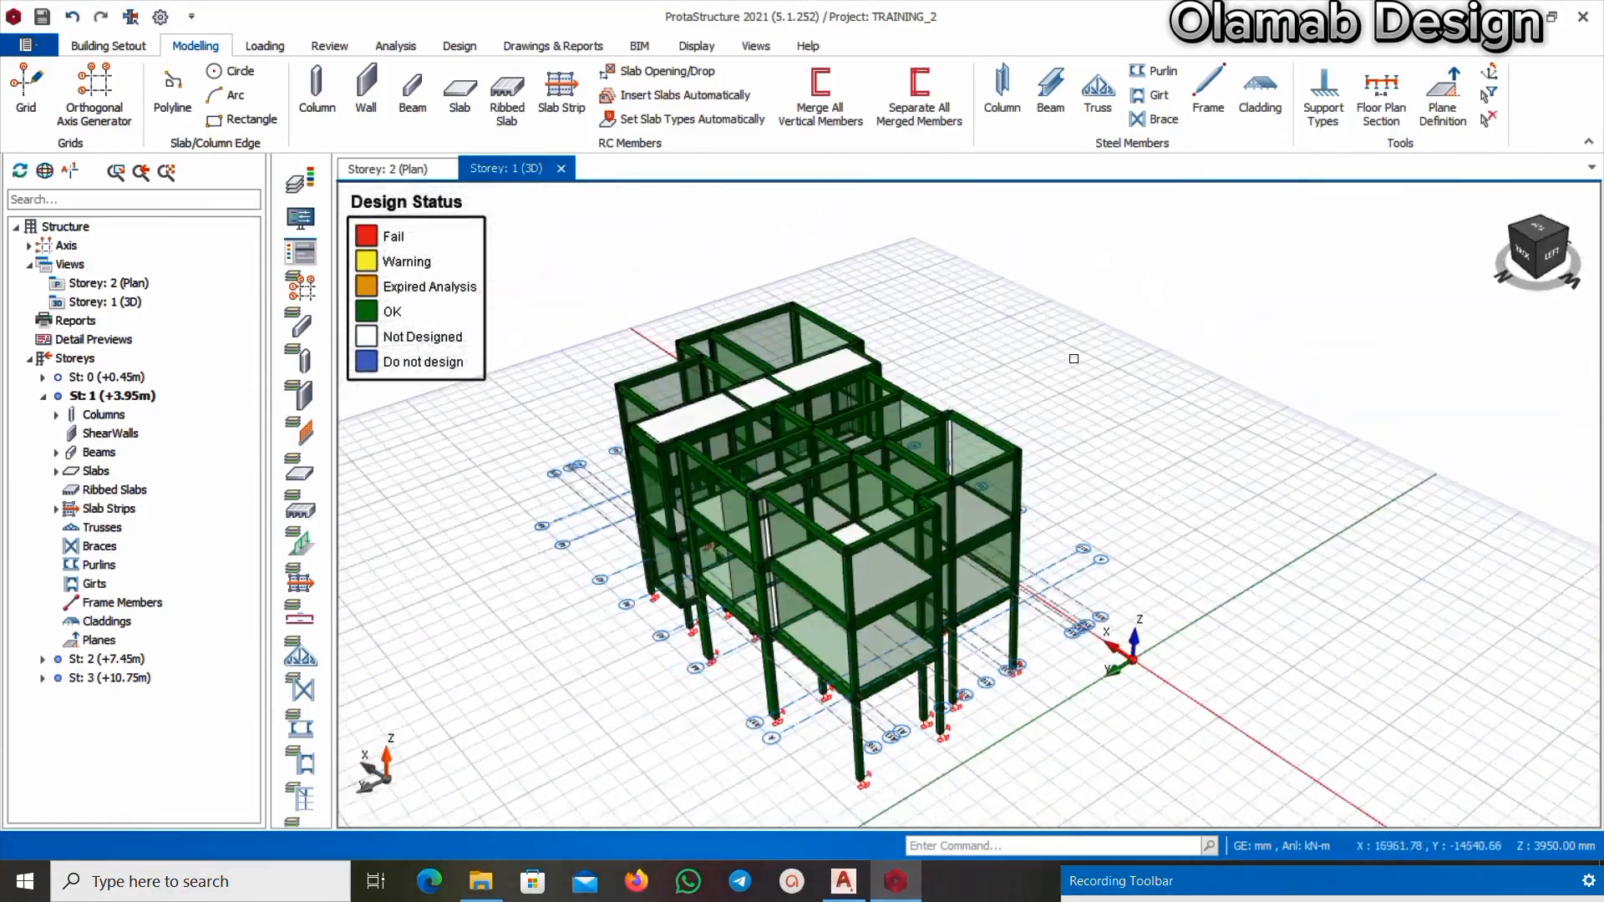
{"action": "scroll", "coordinate": [697, 570], "scroll_direction": "up", "scroll_amount": 3}
{"action": "scroll", "coordinate": [697, 570], "scroll_direction": "down", "scroll_amount": 2}
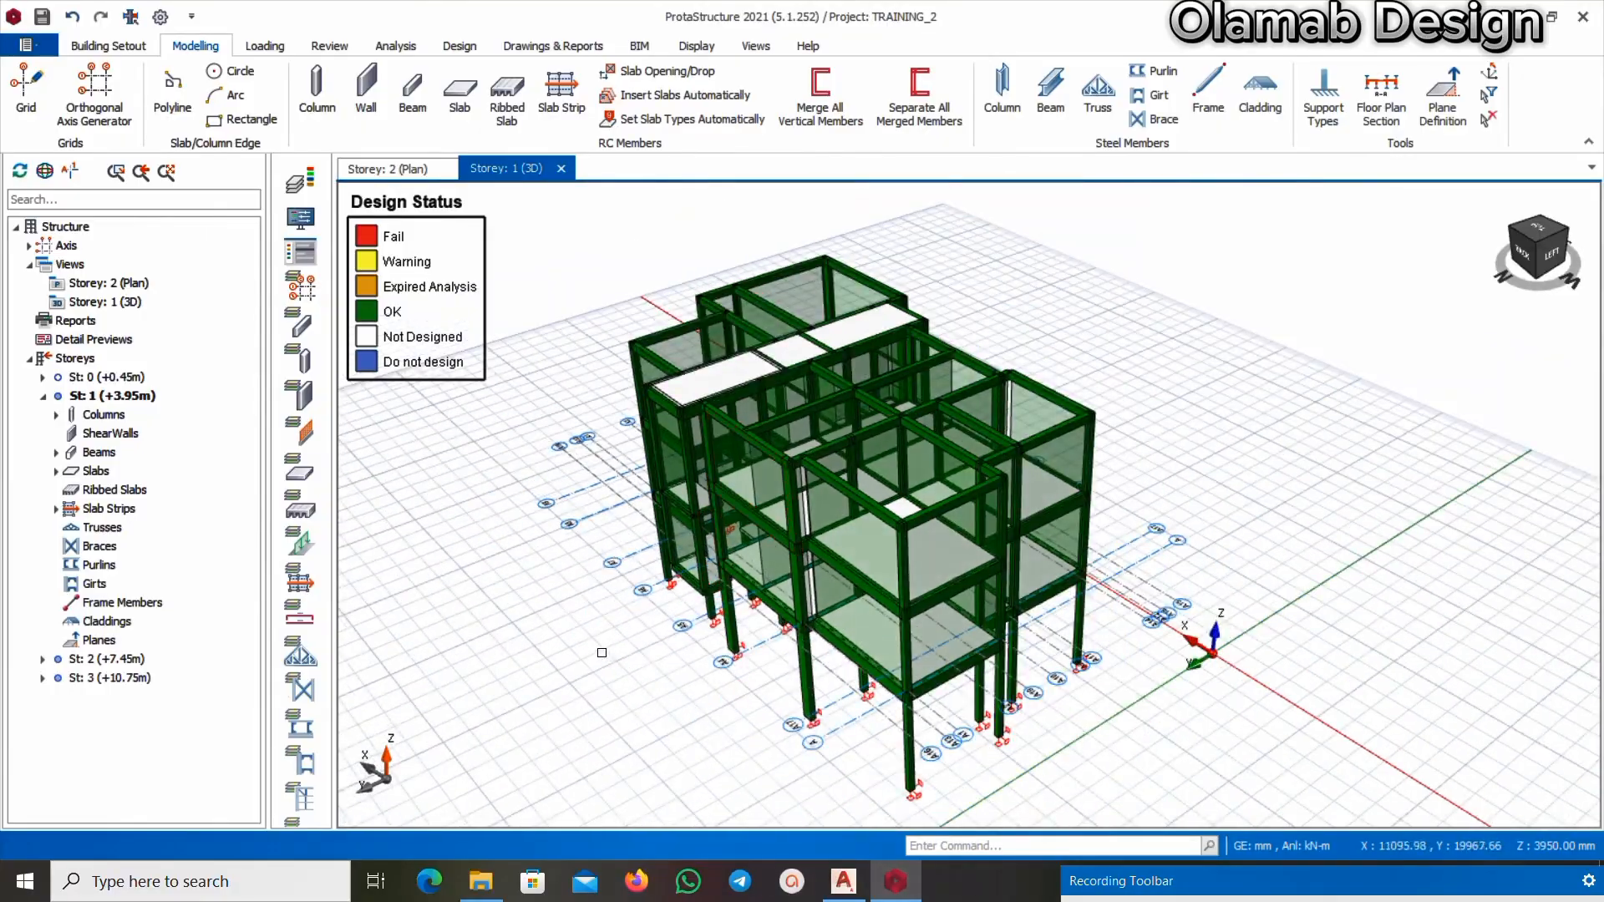
{"action": "middle_click_drag", "start_coordinate": [590, 653], "coordinate": [631, 647]}
{"action": "right_click_drag", "start_coordinate": [631, 647], "coordinate": [577, 590]}
{"action": "right_click_drag", "start_coordinate": [1148, 391], "coordinate": [779, 495]}
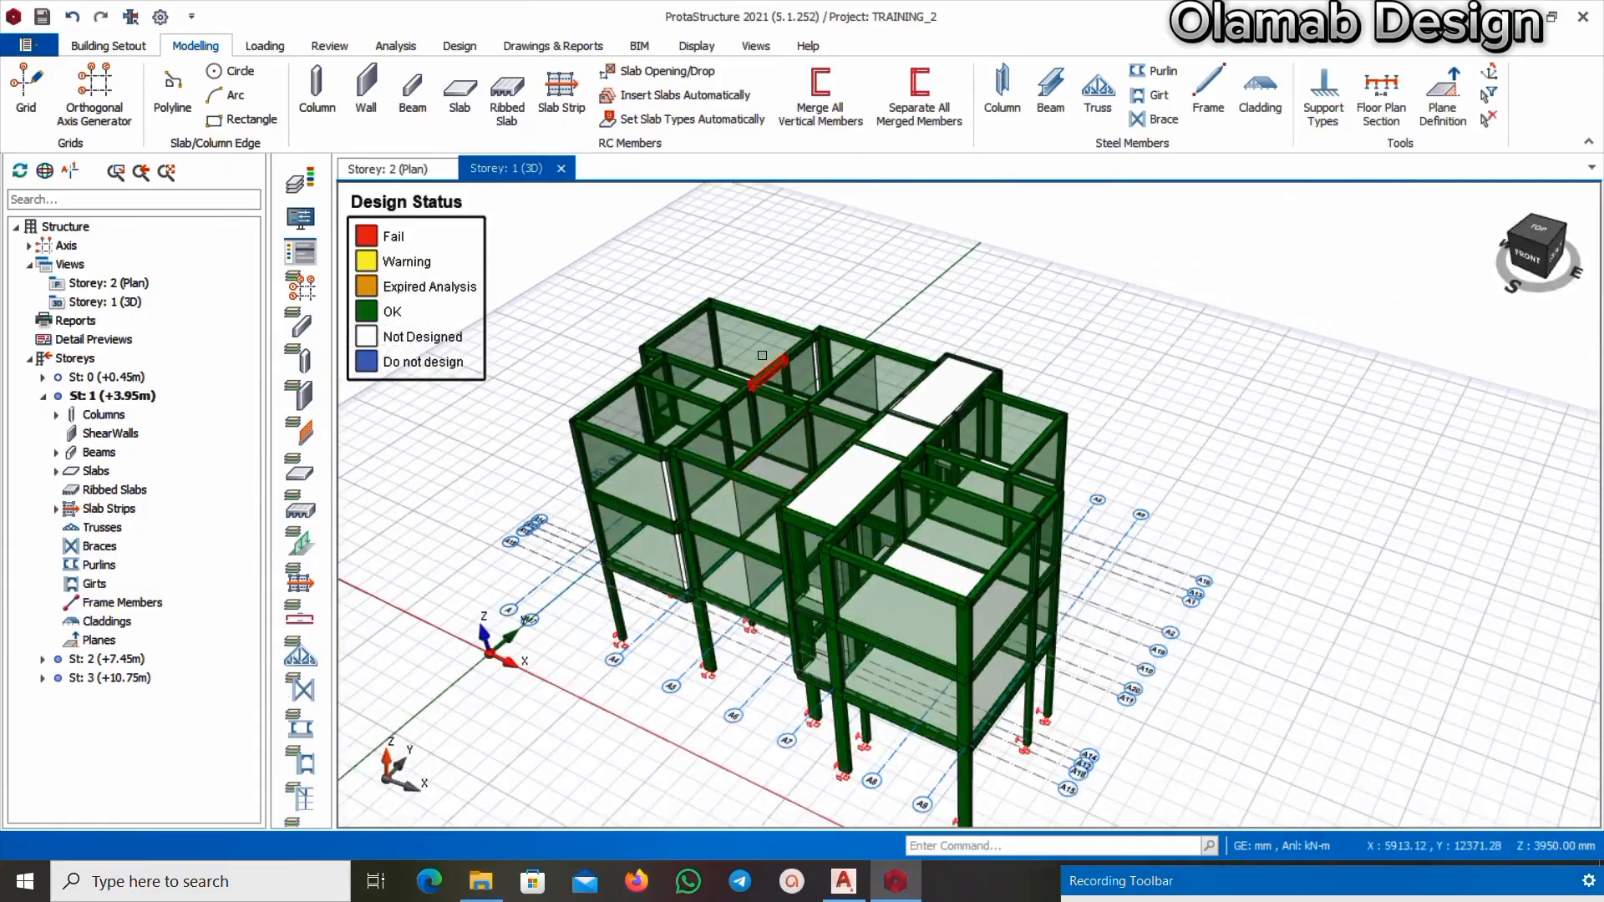
{"action": "scroll", "coordinate": [764, 388], "scroll_direction": "down", "scroll_amount": 2}
{"action": "scroll", "coordinate": [765, 388], "scroll_direction": "up", "scroll_amount": 3}
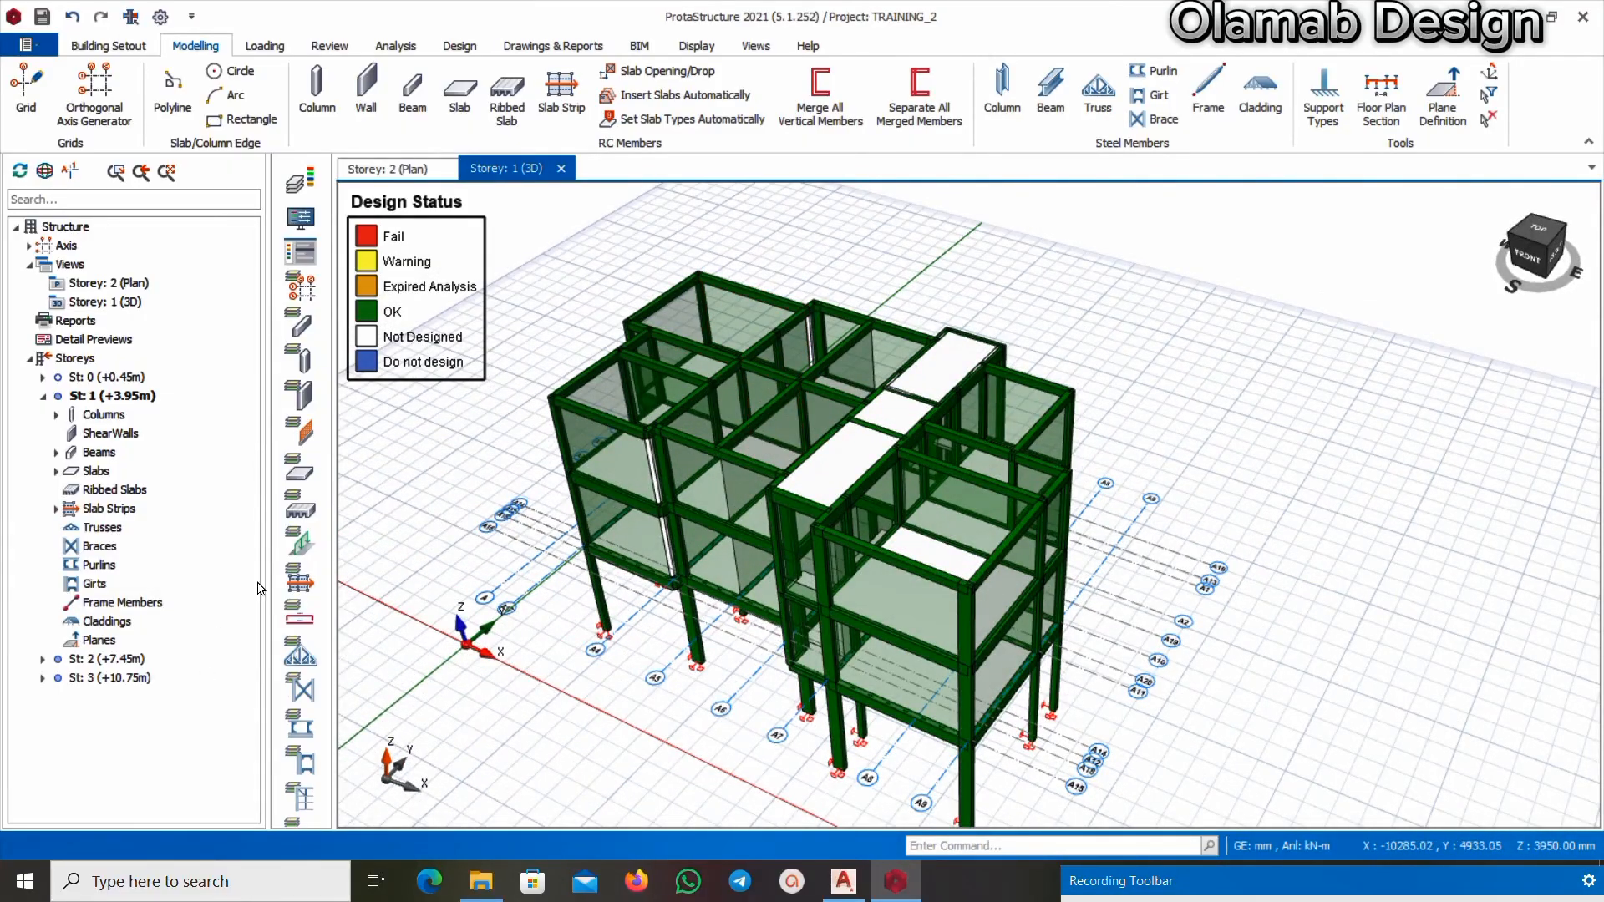
Bring up the floor plan of storey St: 0 (+0.45m) for modelling
{"action": "left_click", "coordinate": [416, 171]}
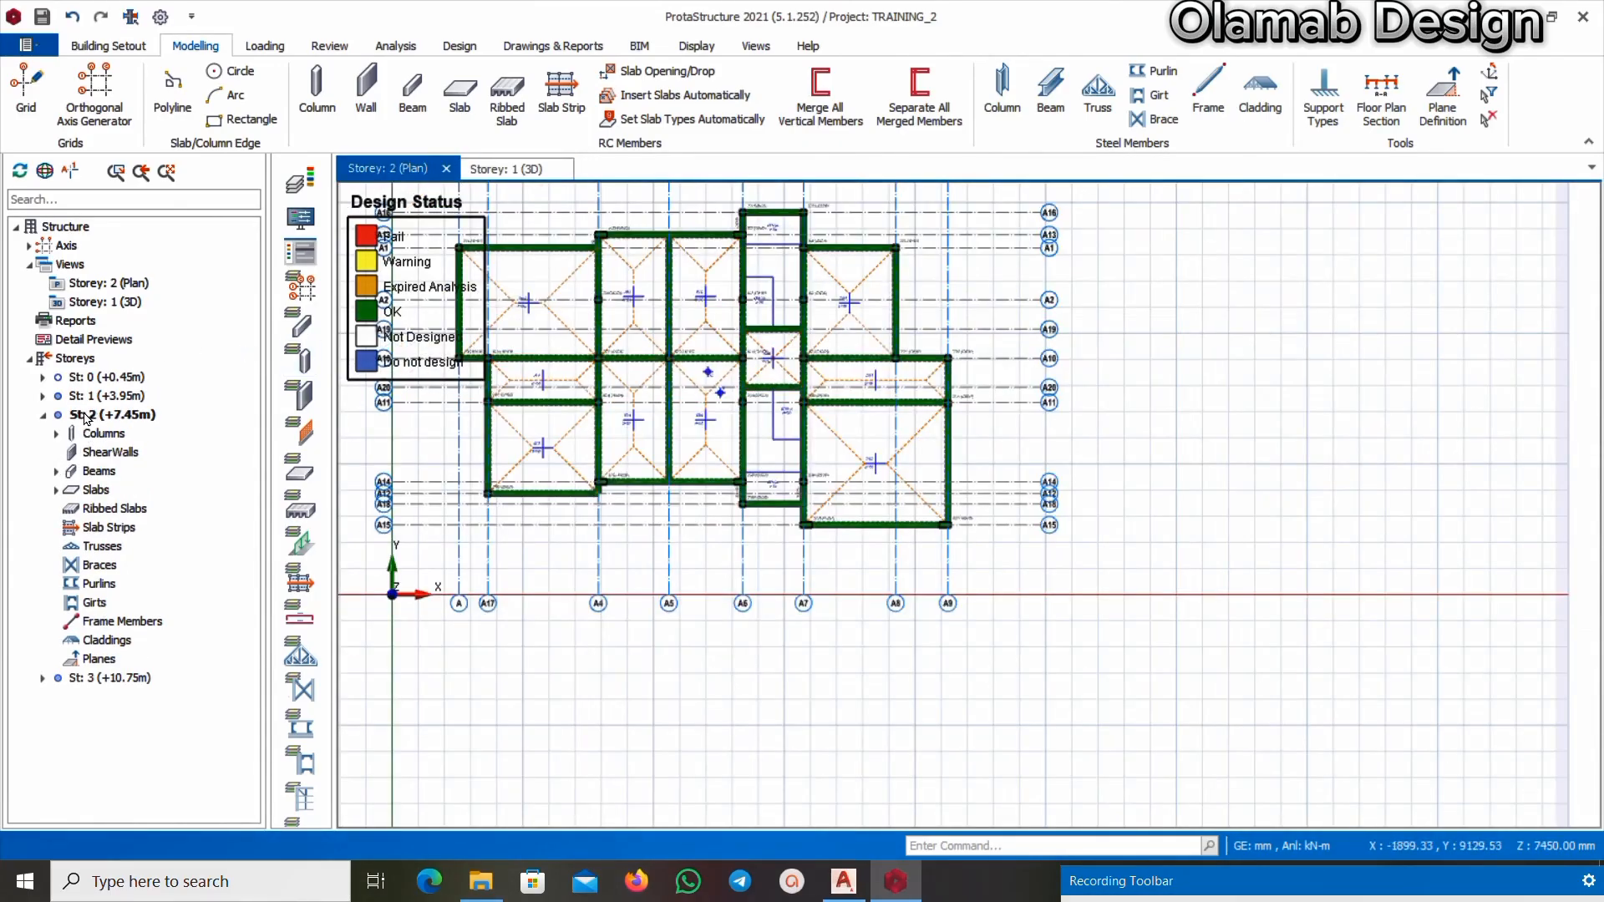
{"action": "double_click", "coordinate": [93, 378]}
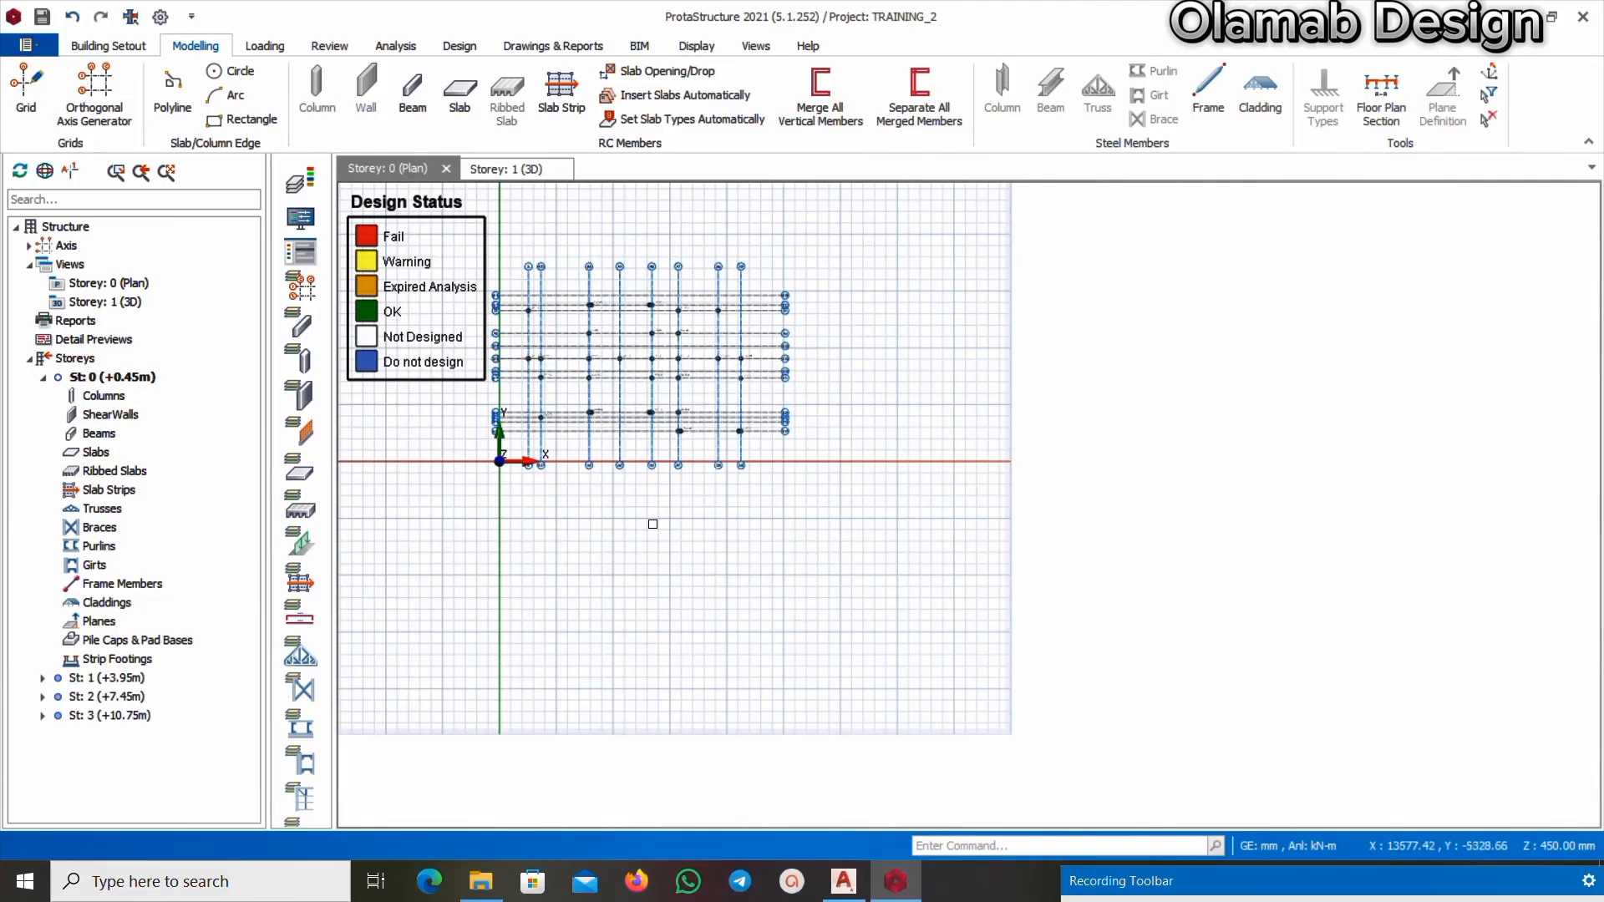
{"action": "scroll", "coordinate": [655, 527], "scroll_direction": "up", "scroll_amount": 2}
{"action": "scroll", "coordinate": [777, 349], "scroll_direction": "up", "scroll_amount": 4}
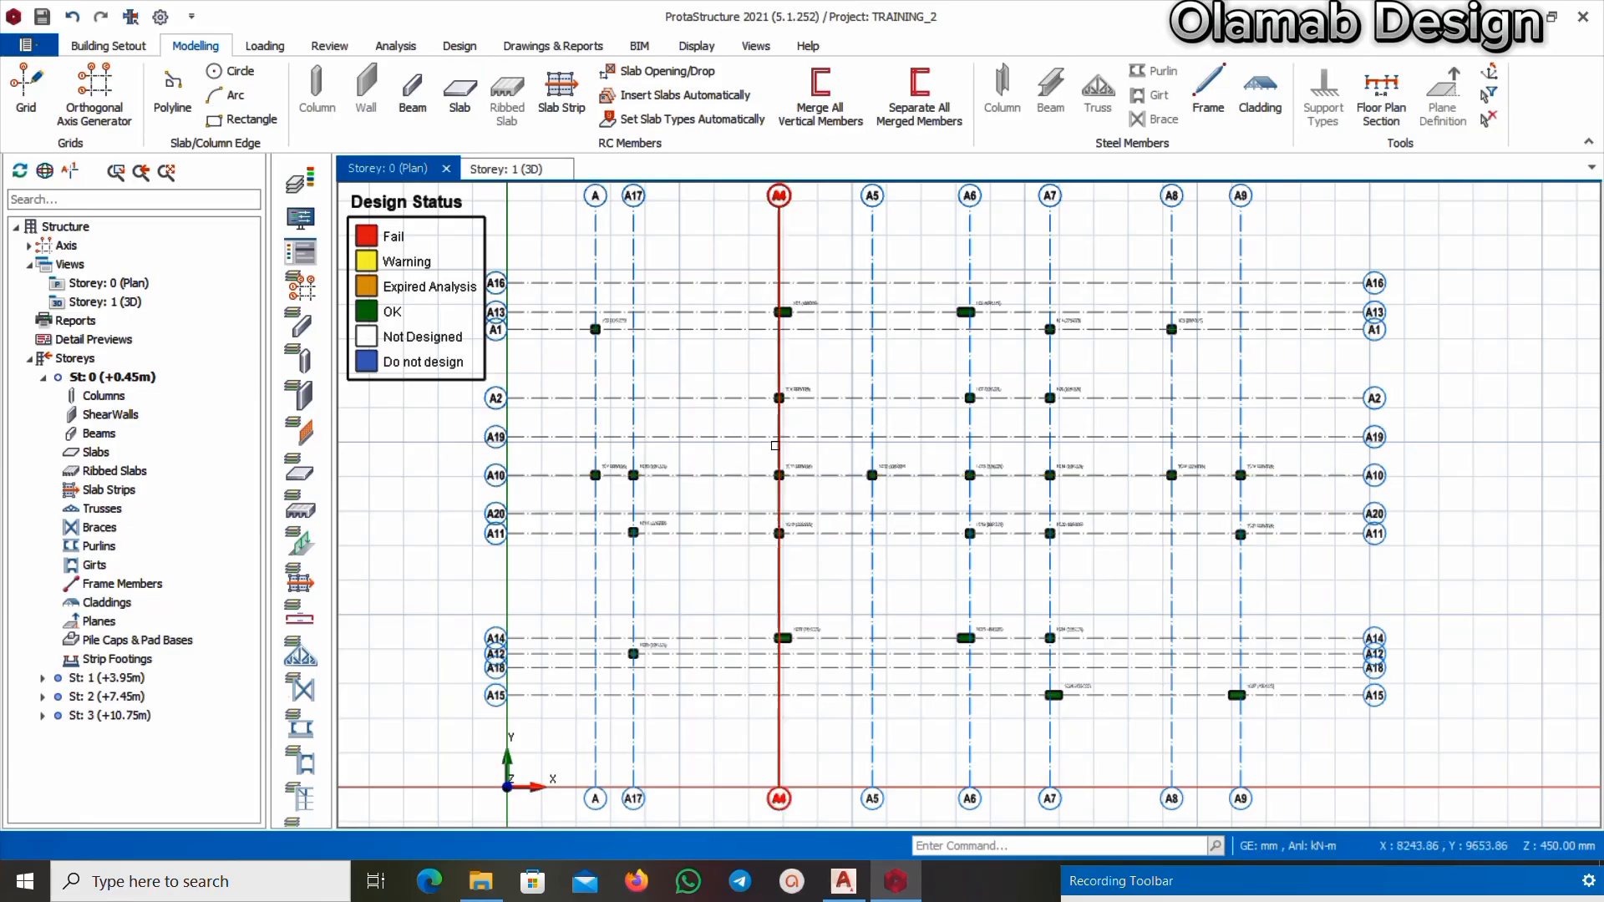
Start a new beam with a width of 225 mm and a depth of 1200 mm
{"action": "left_click", "coordinate": [412, 91]}
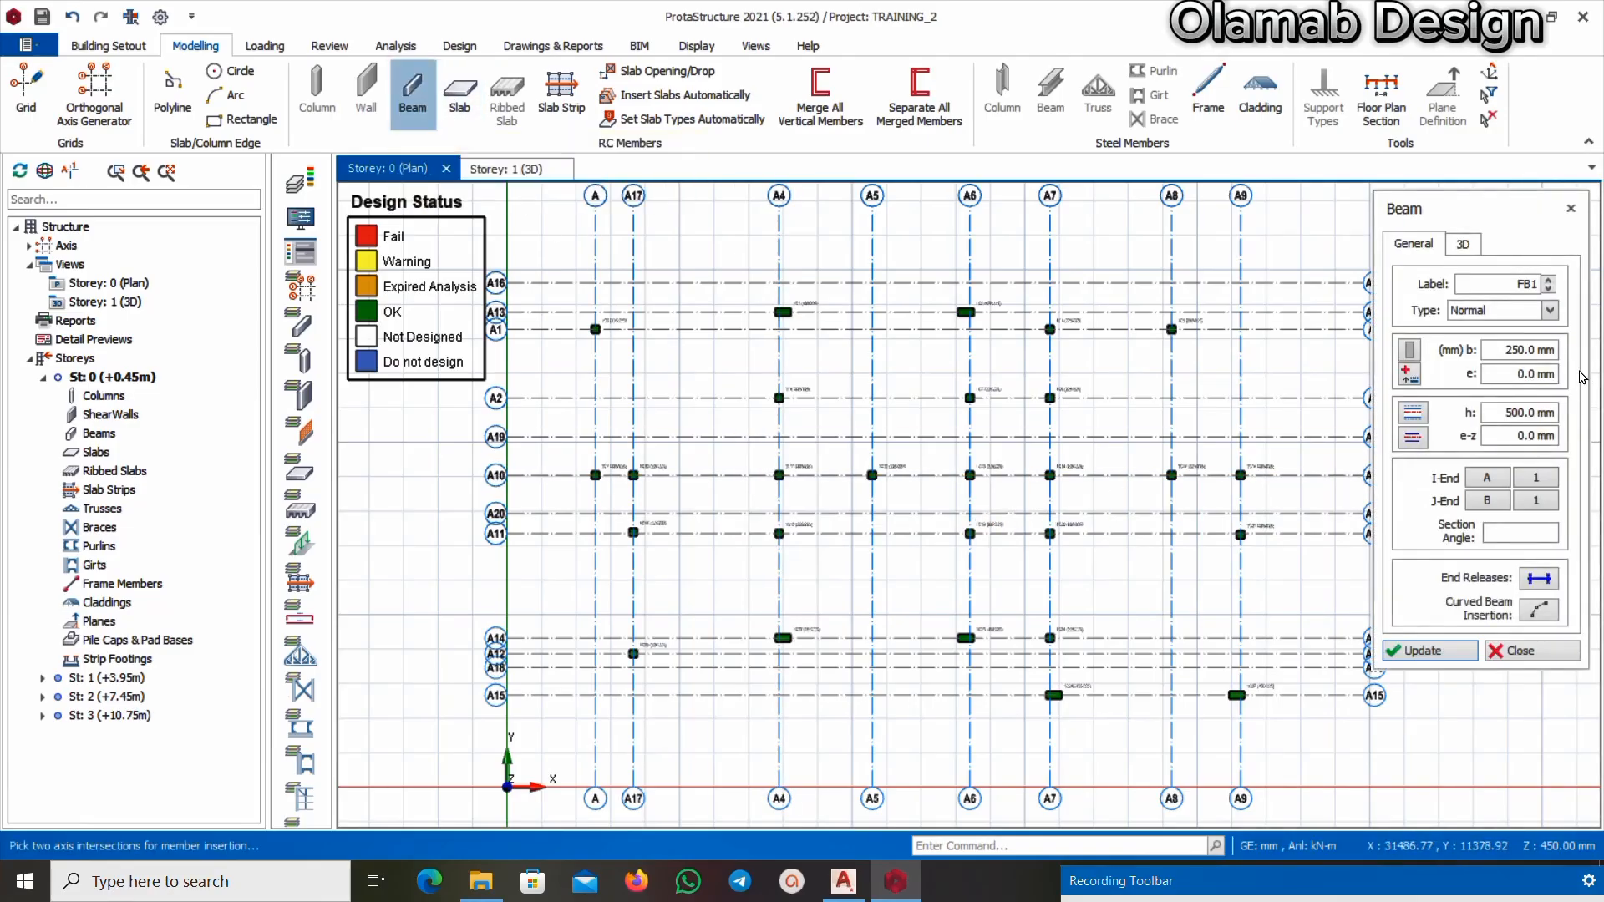
{"action": "left_click", "coordinate": [1522, 349]}
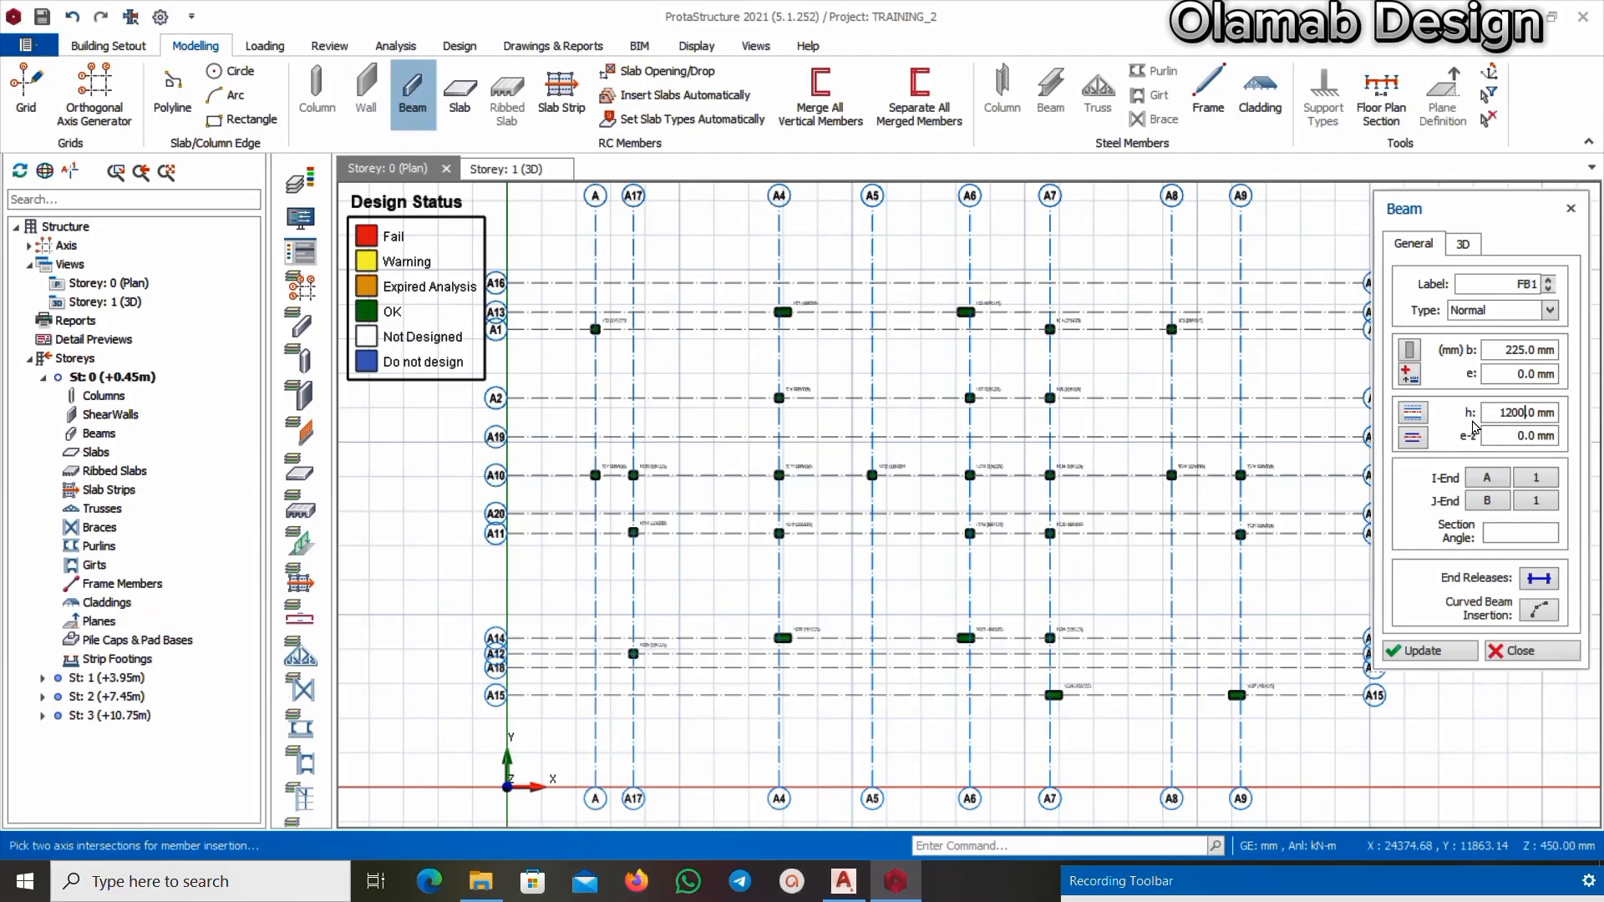
{"action": "left_click", "coordinate": [1463, 247]}
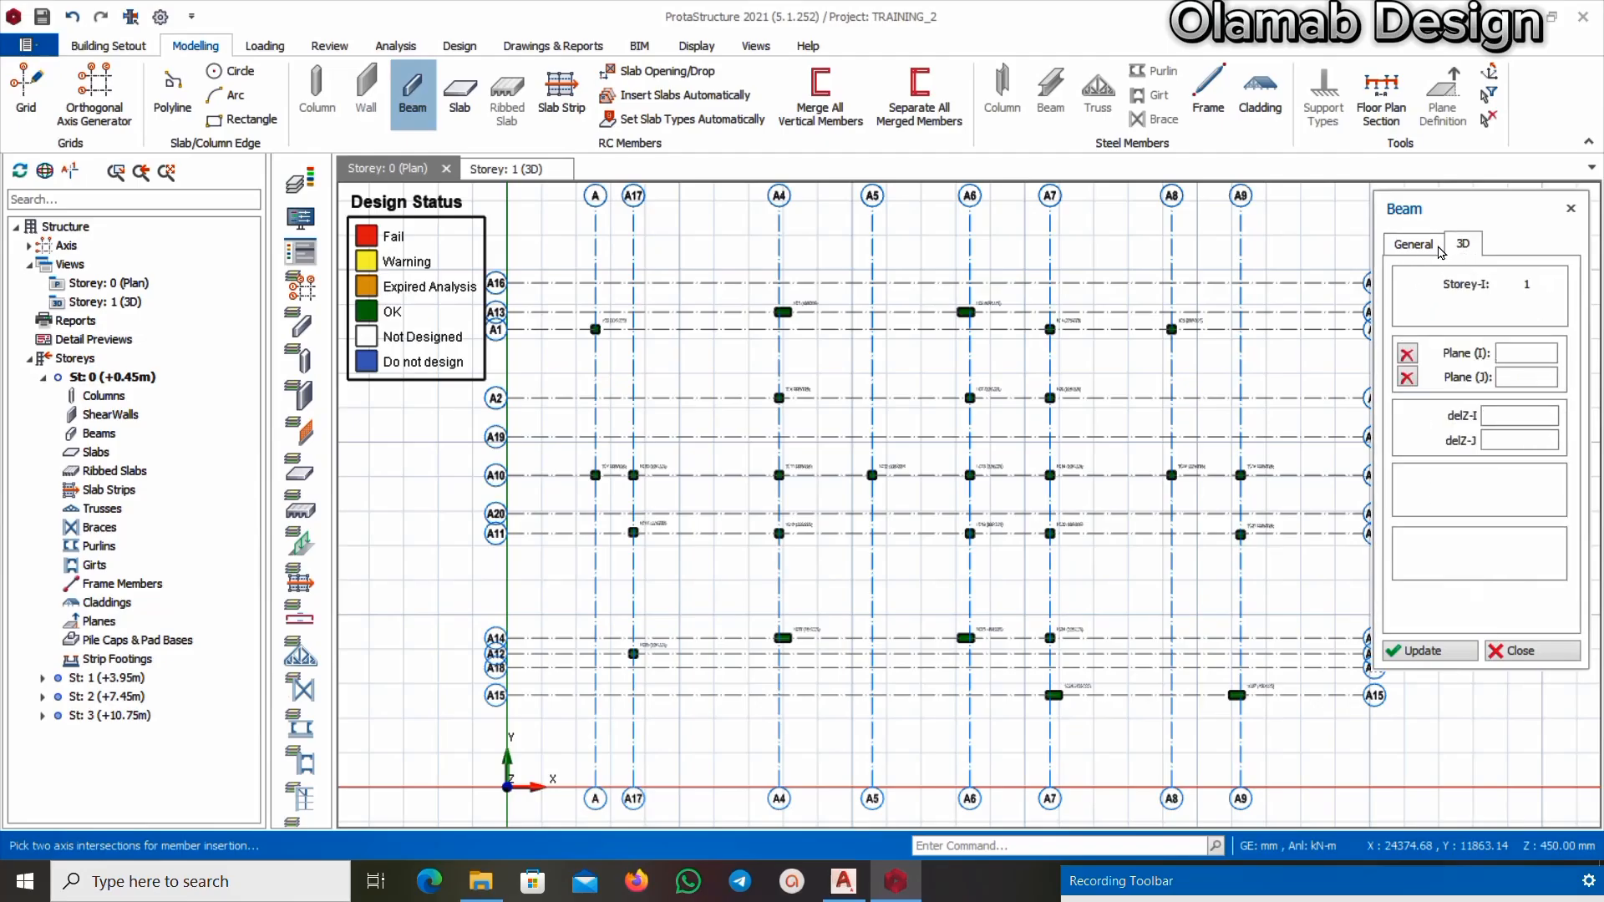
{"action": "left_click", "coordinate": [1414, 245]}
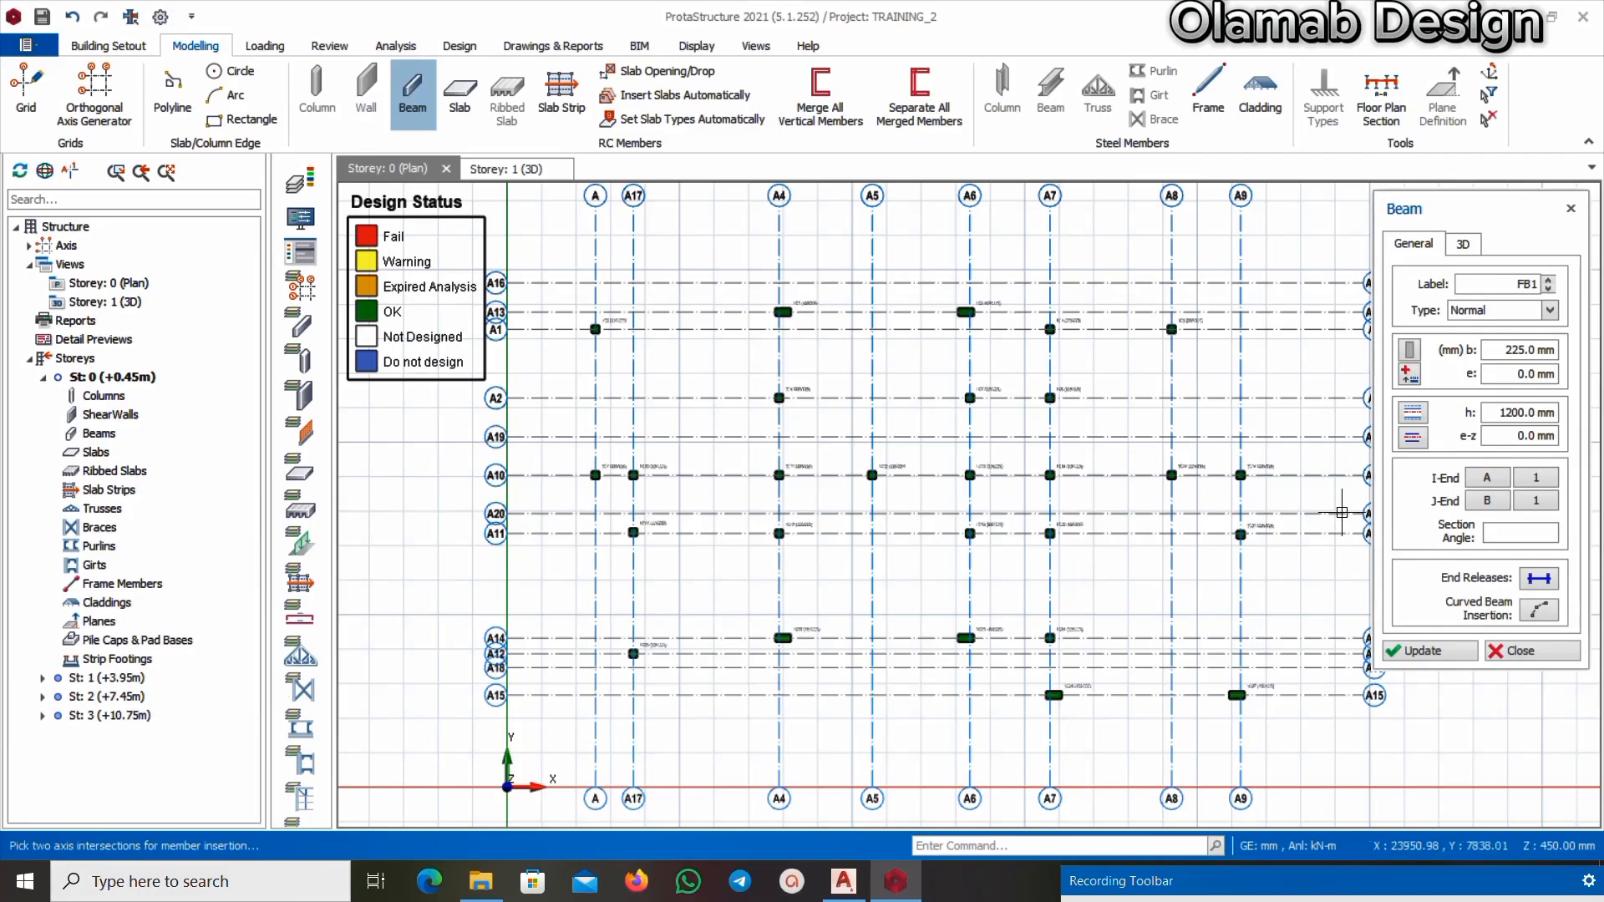
Insert a foundation beam along axis A between the columns at axes A1 and A10
{"action": "scroll", "coordinate": [932, 459], "scroll_direction": "down", "scroll_amount": 3}
{"action": "scroll", "coordinate": [924, 451], "scroll_direction": "up", "scroll_amount": 1}
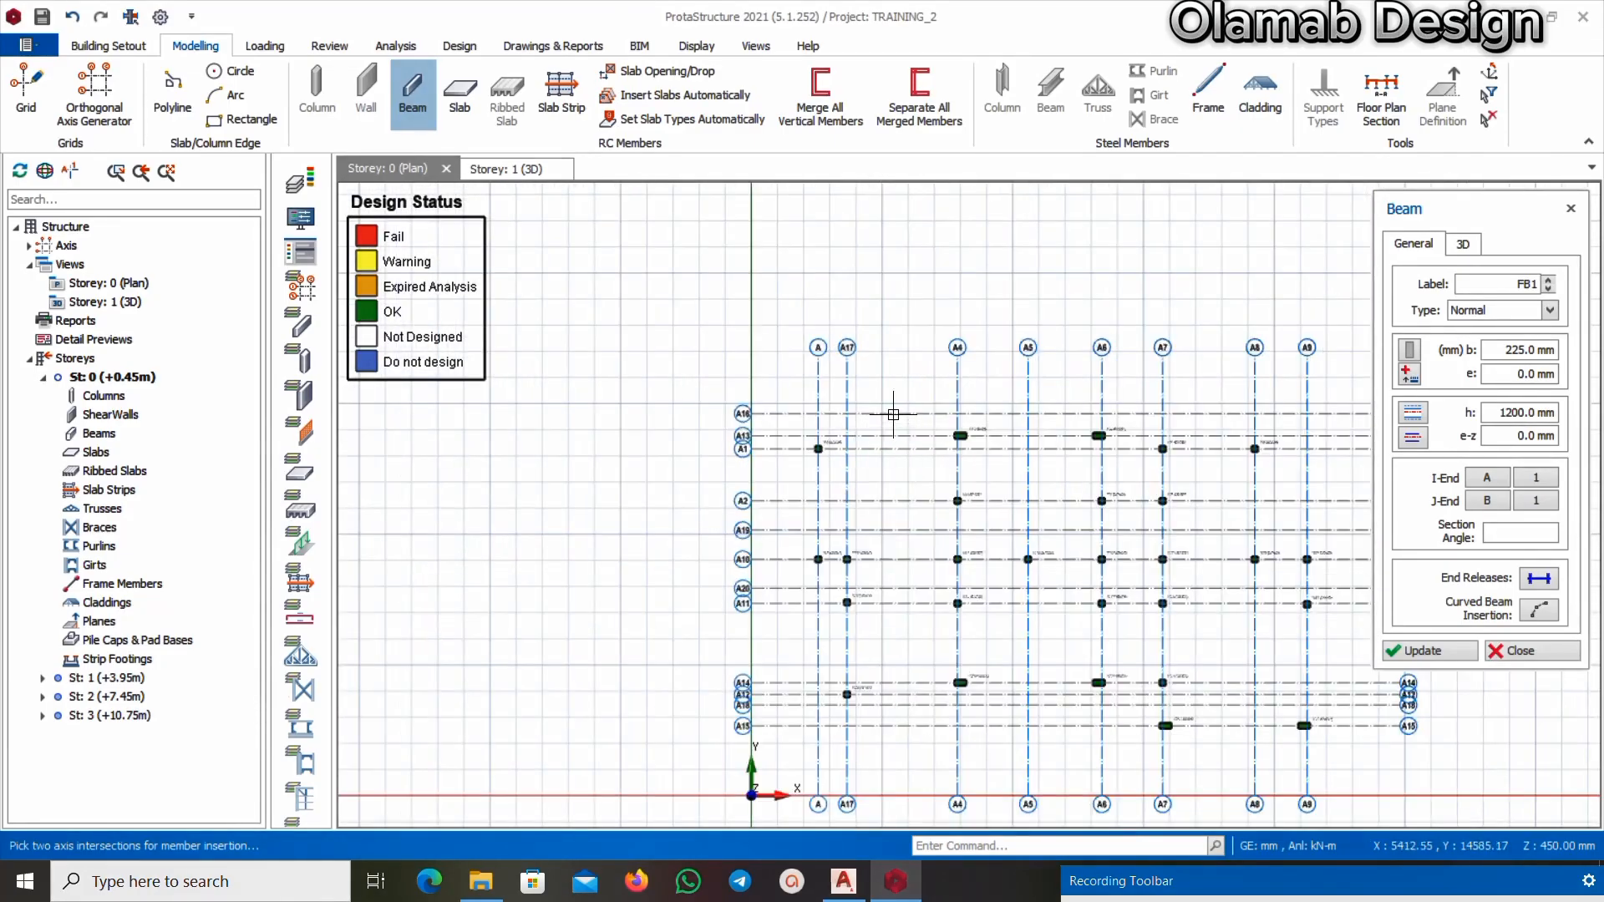
{"action": "scroll", "coordinate": [902, 415], "scroll_direction": "up", "scroll_amount": 2}
{"action": "scroll", "coordinate": [752, 473], "scroll_direction": "up", "scroll_amount": 3}
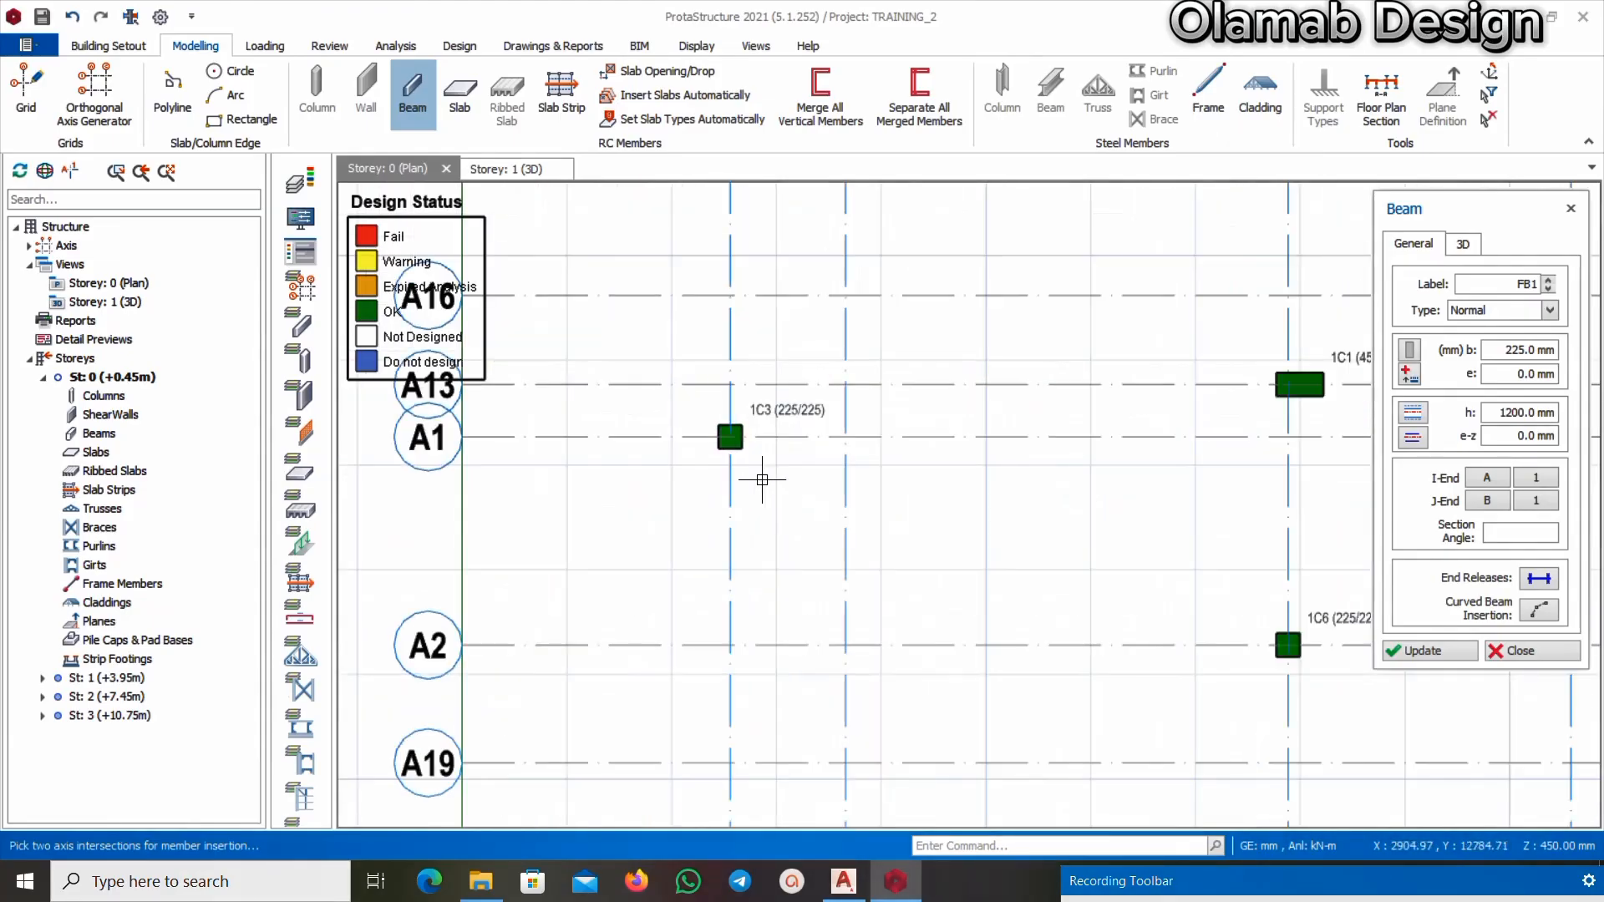
{"action": "left_click", "coordinate": [729, 431]}
{"action": "scroll", "coordinate": [744, 443], "scroll_direction": "down", "scroll_amount": 3}
{"action": "scroll", "coordinate": [752, 544], "scroll_direction": "up", "scroll_amount": 3}
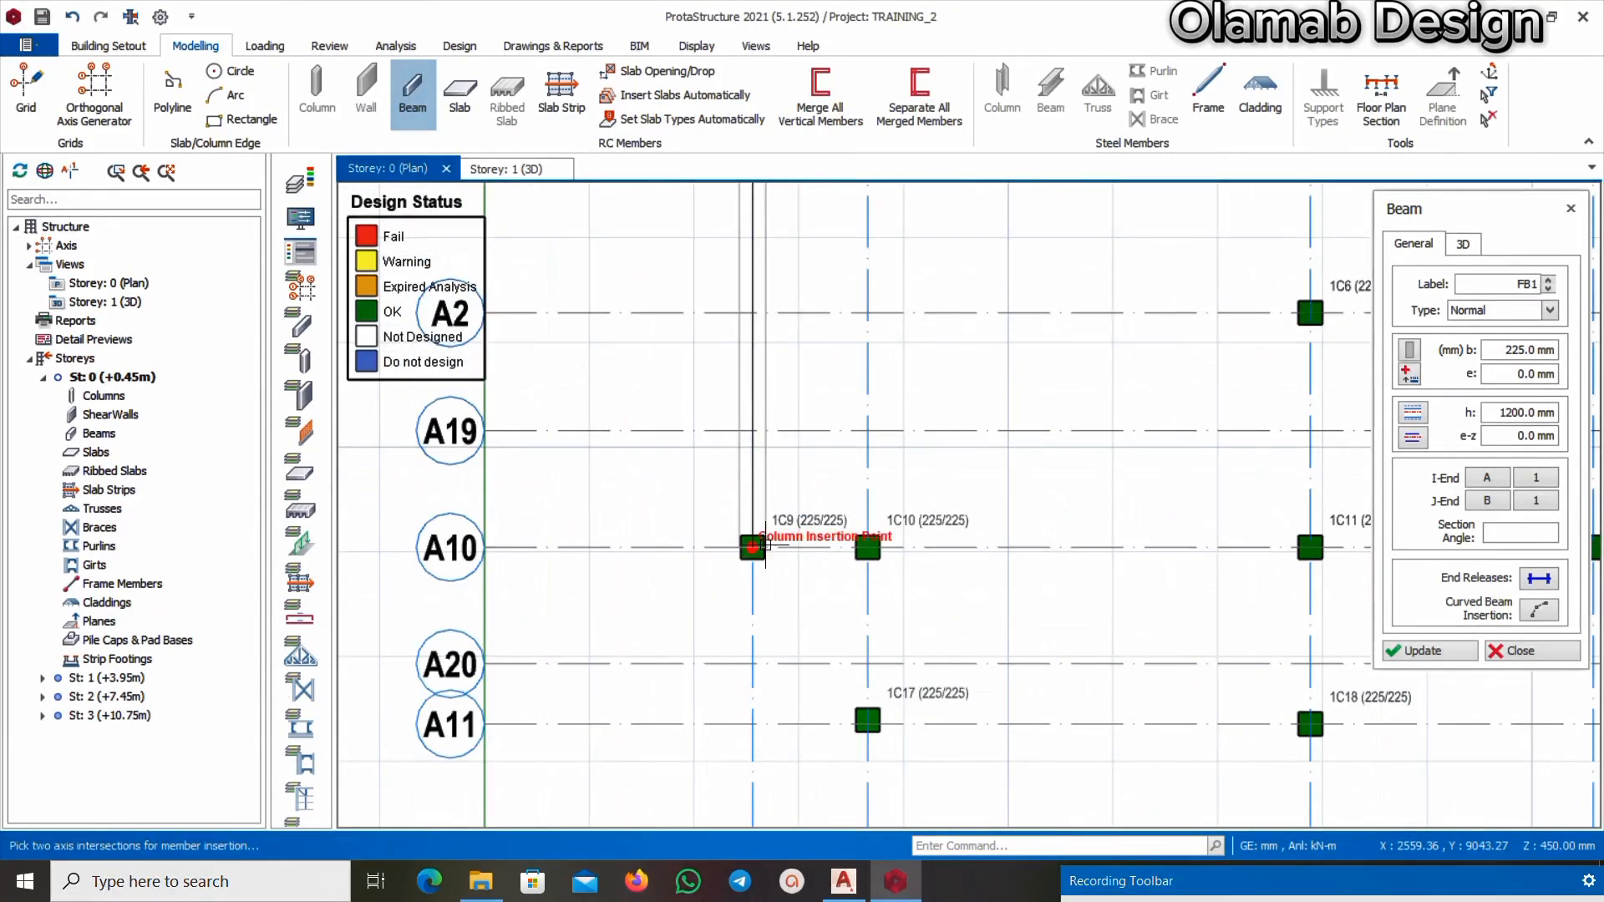
{"action": "left_click", "coordinate": [752, 547]}
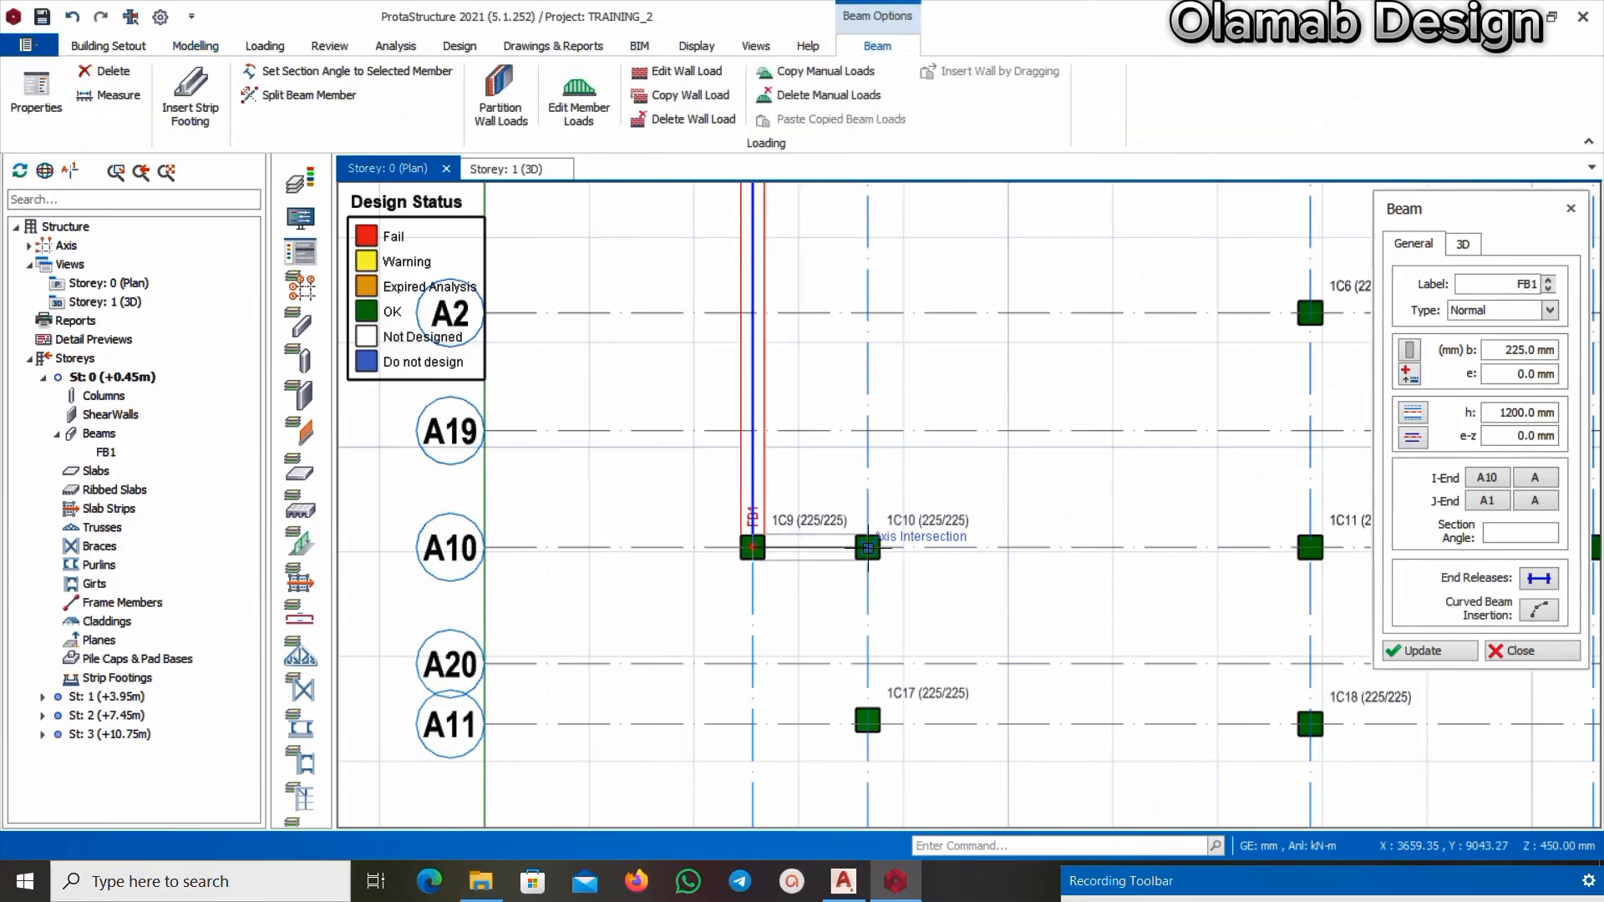
Insert beams along axis A10 from A to A17 and along axis A17 from A10 to the column at A12
{"action": "left_click", "coordinate": [868, 547]}
{"action": "scroll", "coordinate": [869, 477], "scroll_direction": "down", "scroll_amount": 3}
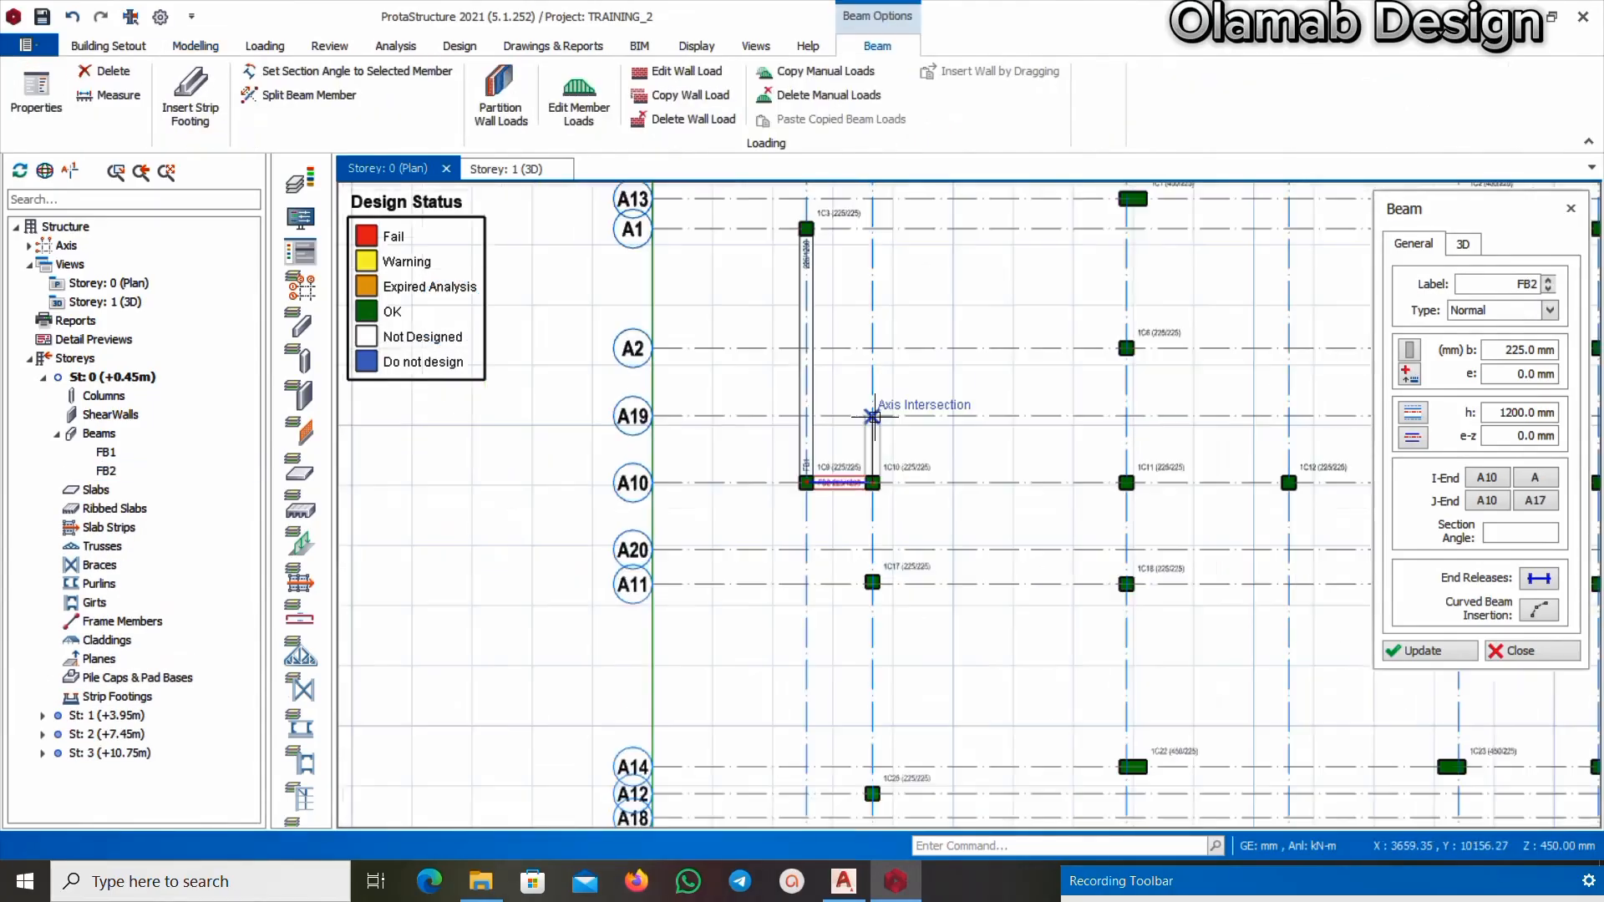
{"action": "scroll", "coordinate": [867, 482], "scroll_direction": "up", "scroll_amount": 3}
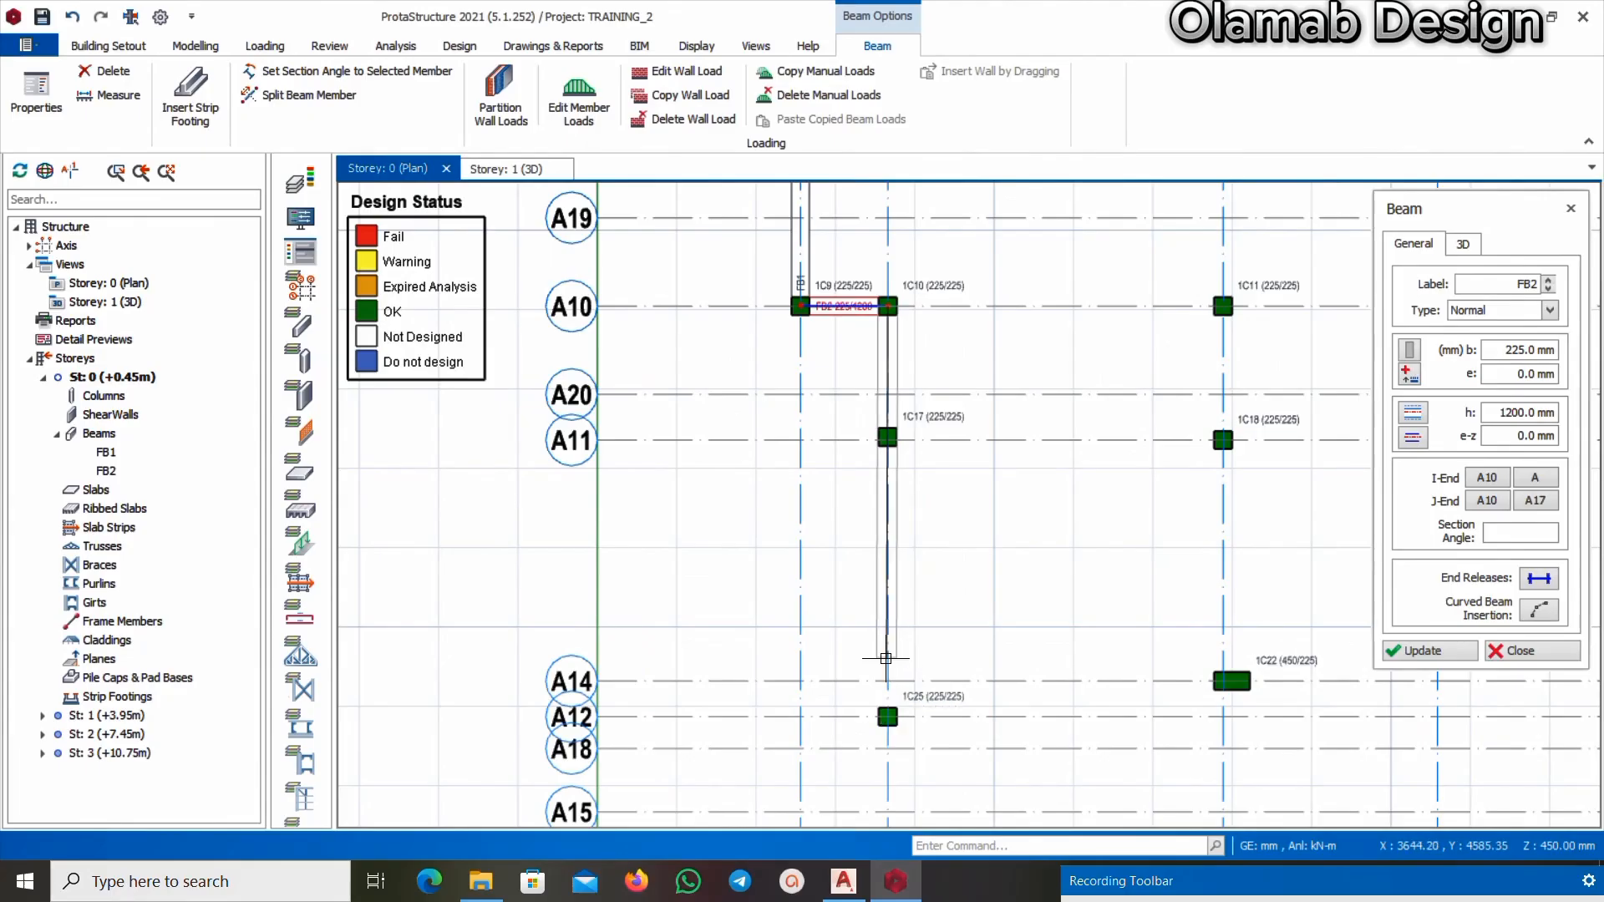
{"action": "scroll", "coordinate": [888, 660], "scroll_direction": "down", "scroll_amount": 3}
{"action": "scroll", "coordinate": [886, 676], "scroll_direction": "up", "scroll_amount": 3}
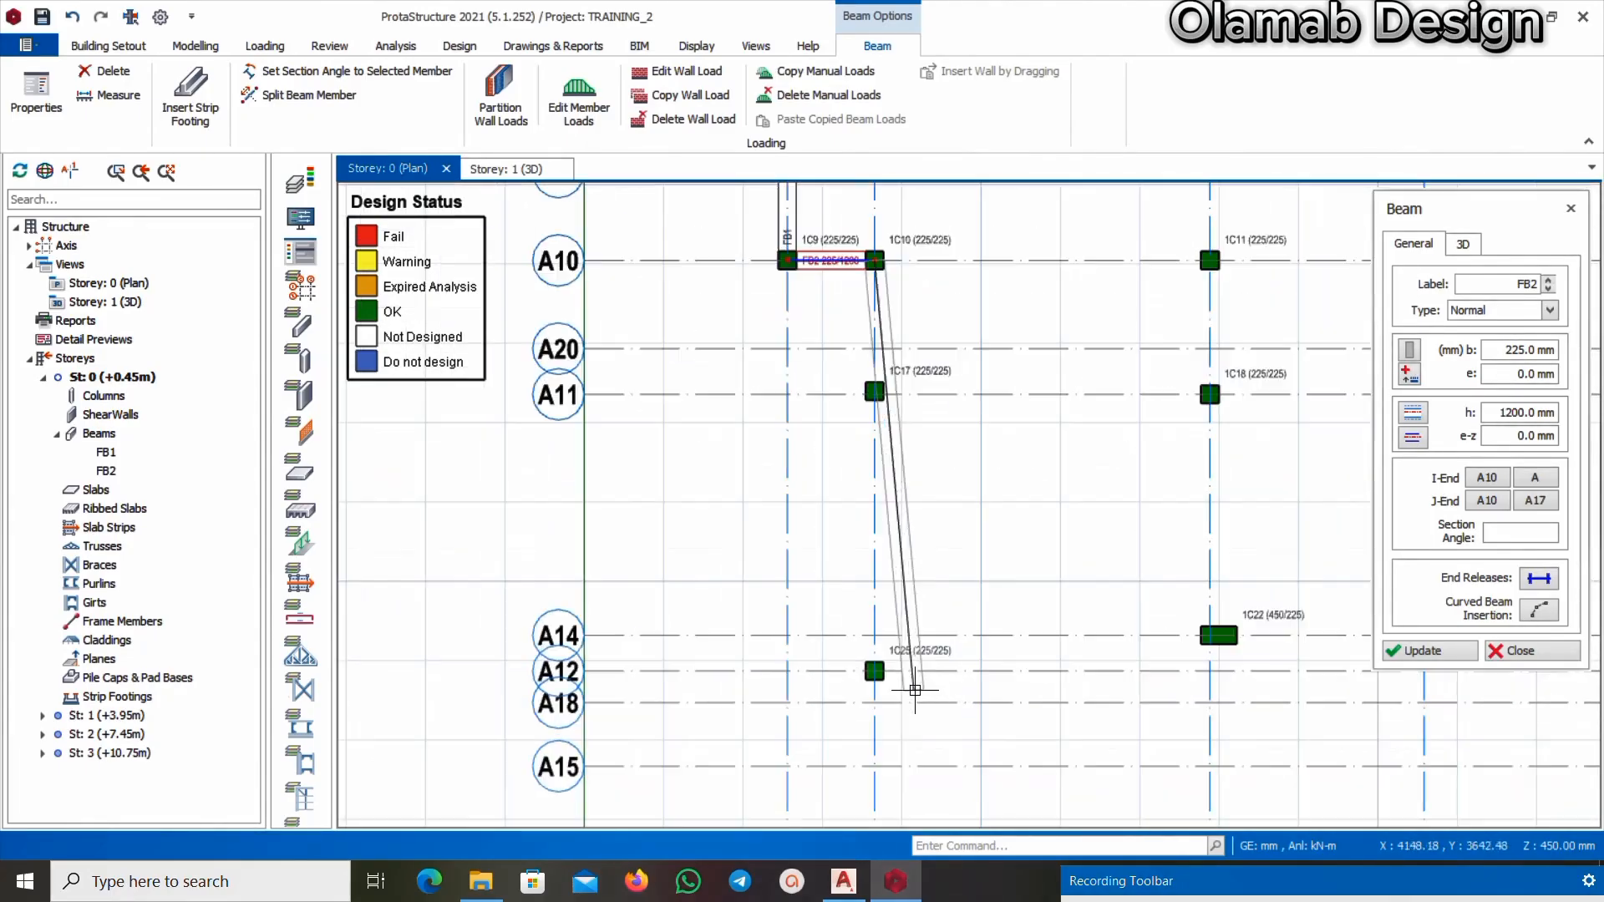
{"action": "left_click", "coordinate": [881, 677]}
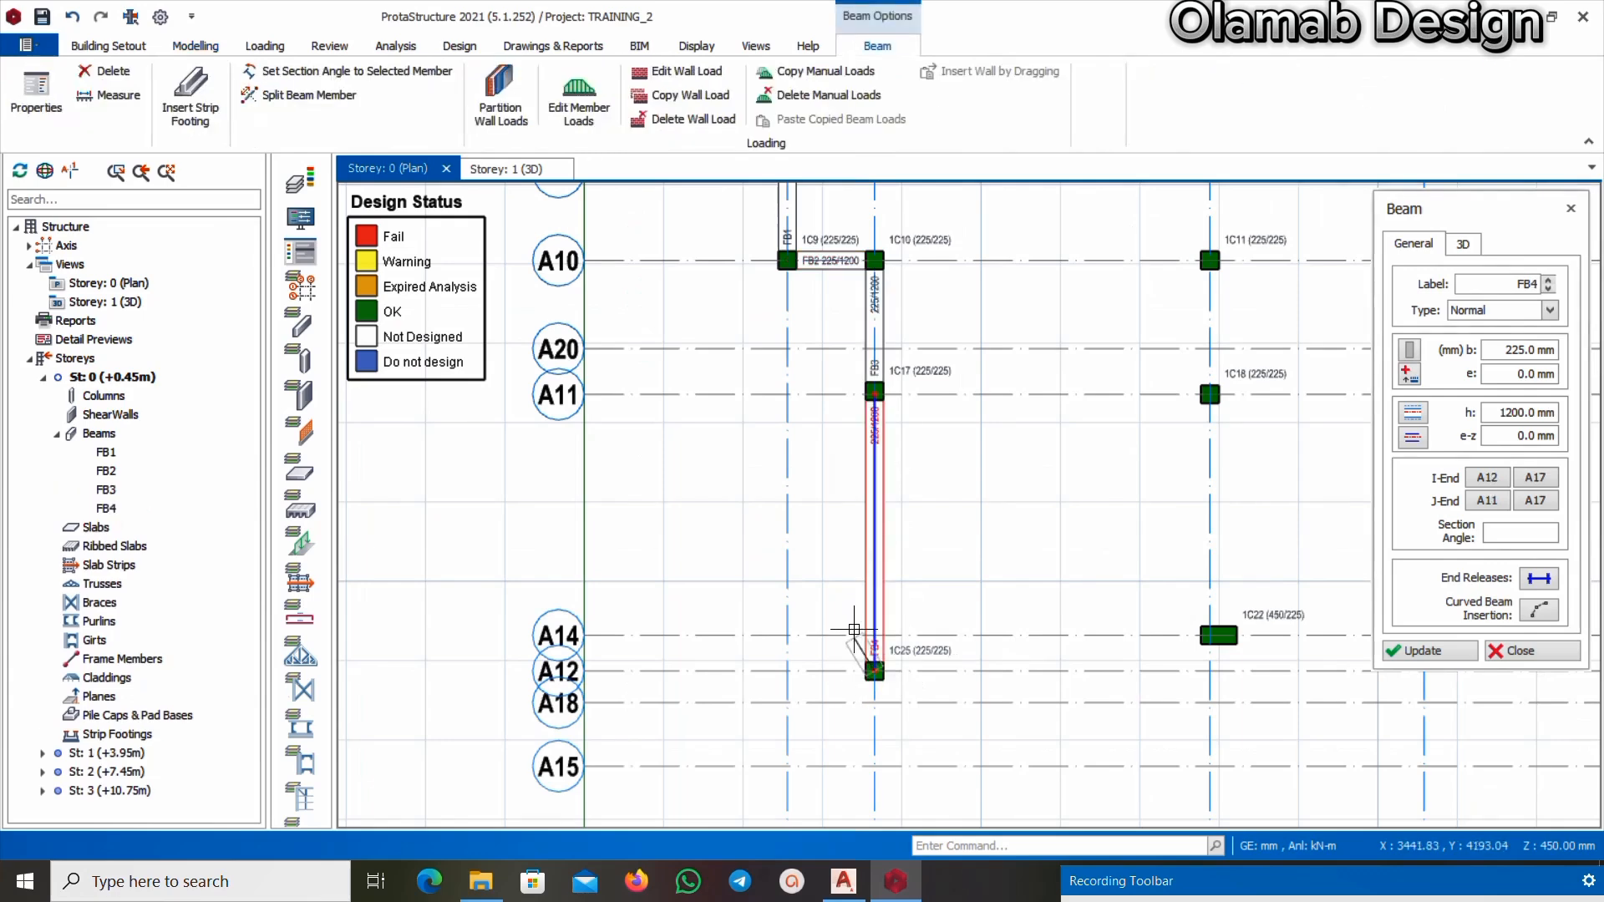
Insert a beam along axis A12 from A17 to A4 and a short beam along A4 up to A14
{"action": "scroll", "coordinate": [861, 656], "scroll_direction": "down", "scroll_amount": 3}
{"action": "scroll", "coordinate": [985, 651], "scroll_direction": "up", "scroll_amount": 3}
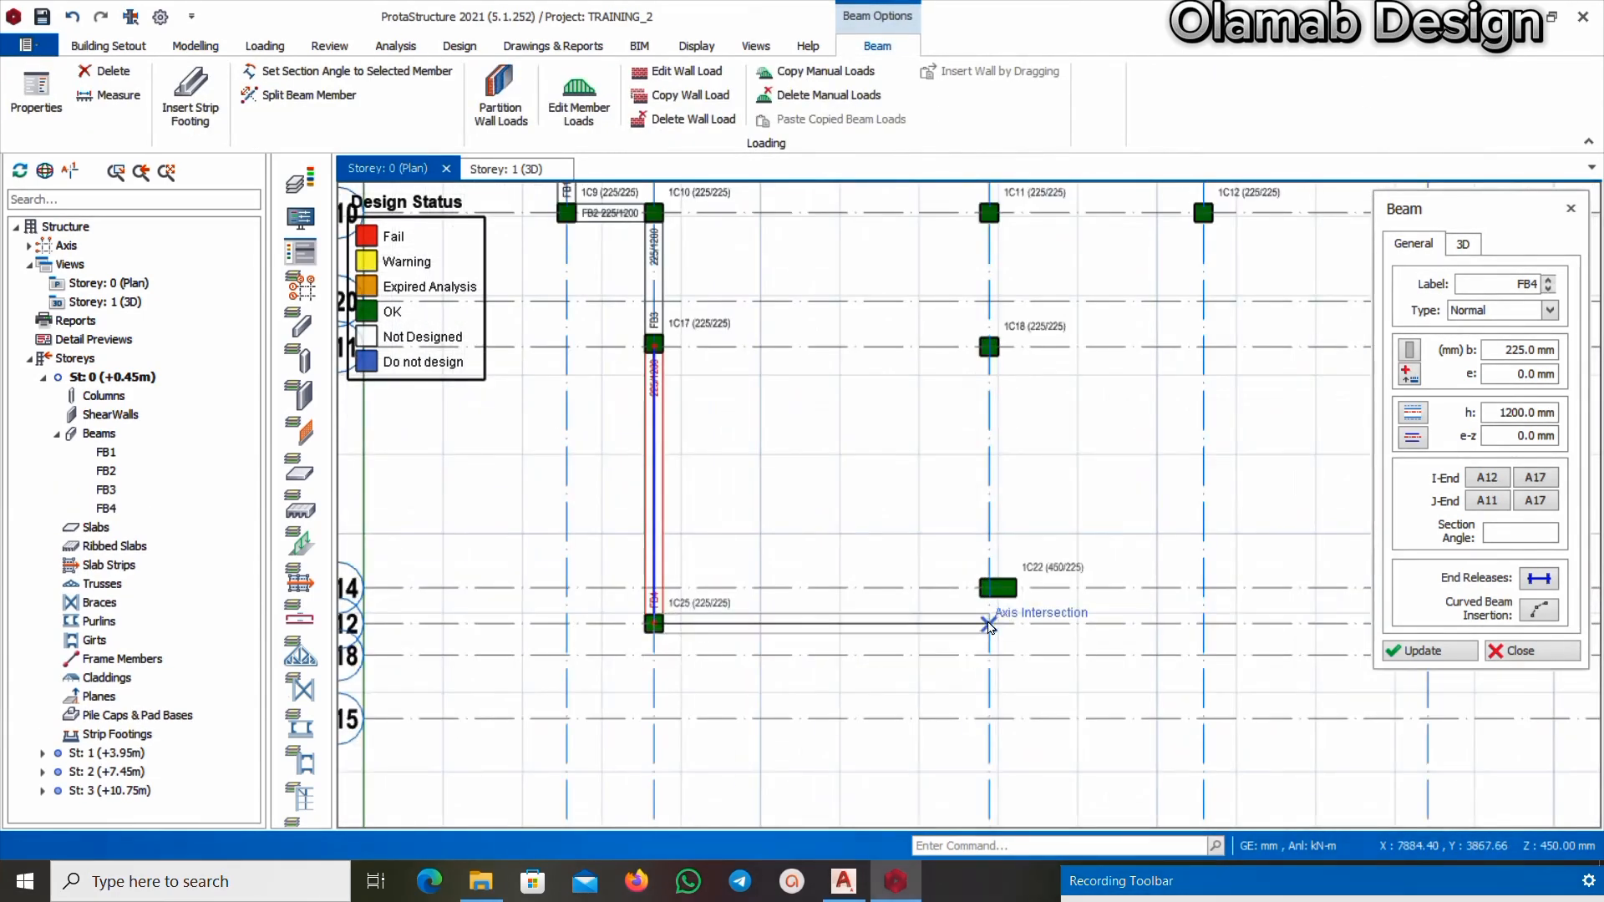
{"action": "left_click", "coordinate": [988, 625]}
{"action": "left_click", "coordinate": [989, 589]}
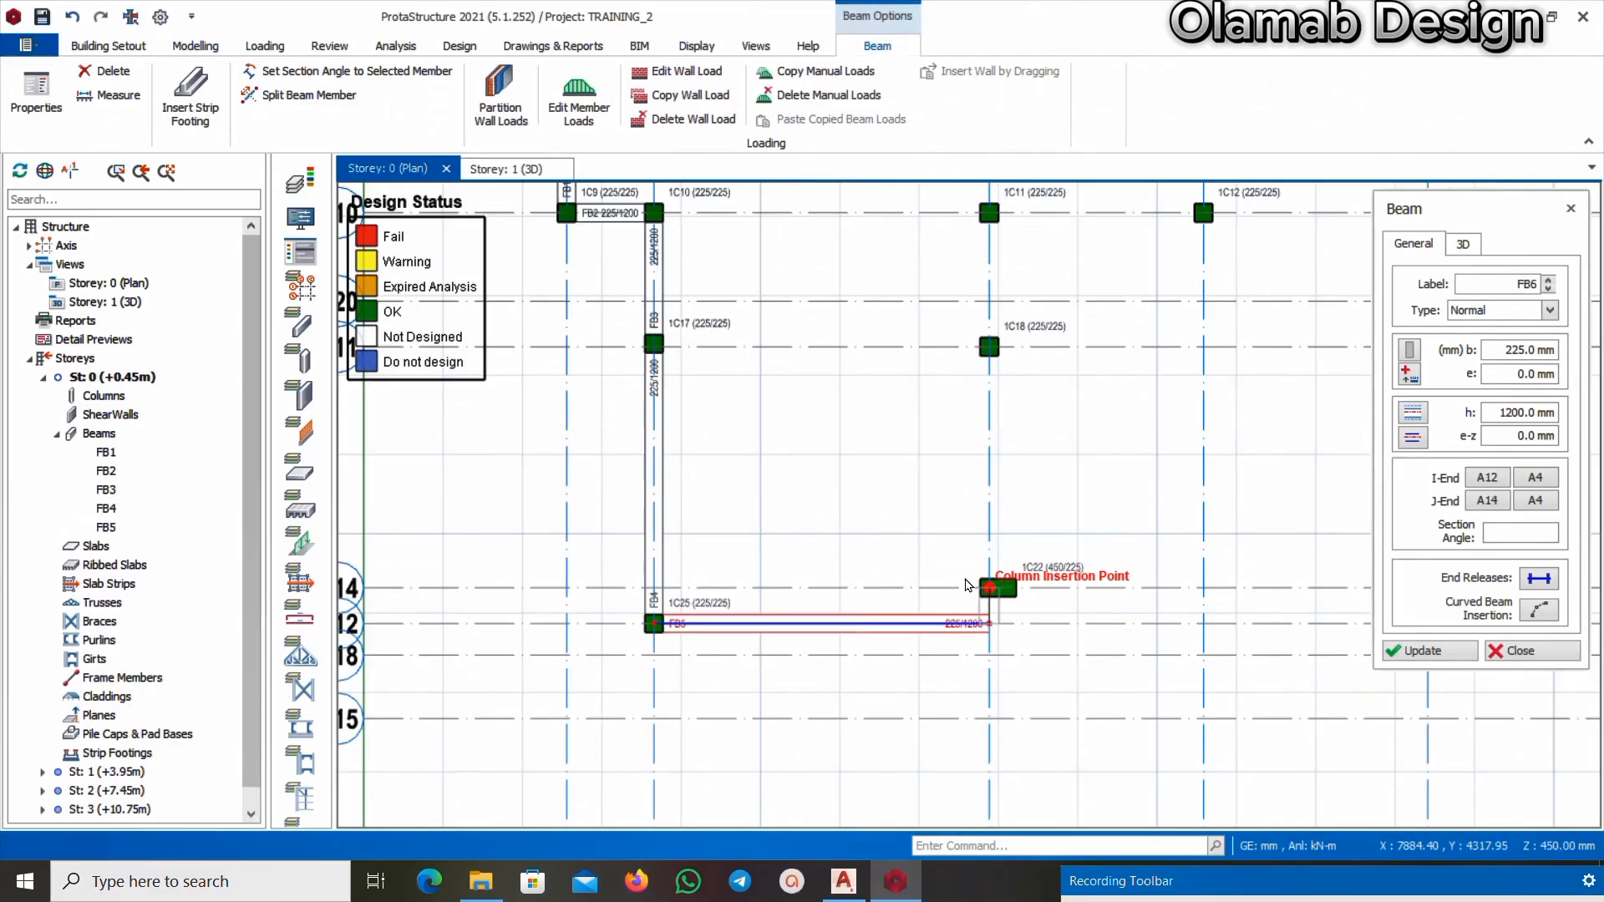
Insert a beam along axis A14 between the columns at axes A4 and A6
{"action": "scroll", "coordinate": [1001, 567], "scroll_direction": "down", "scroll_amount": 5}
{"action": "scroll", "coordinate": [1001, 566], "scroll_direction": "up", "scroll_amount": 5}
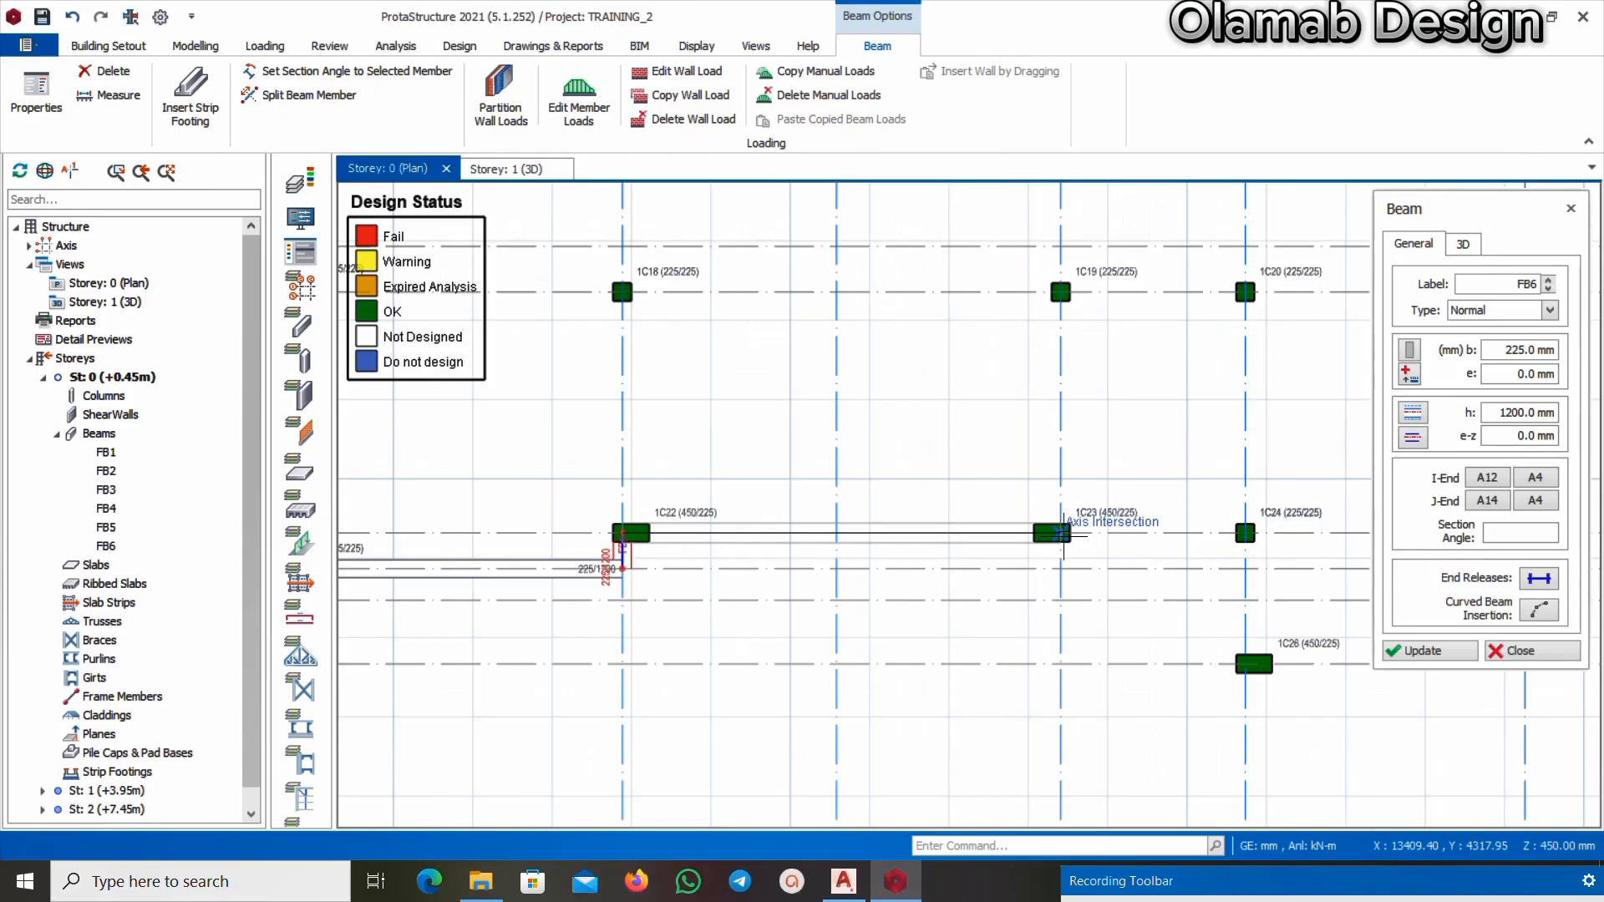
{"action": "left_click", "coordinate": [1063, 533]}
Insert the run of beams along axis A6 from A14 up to the column at A13
{"action": "scroll", "coordinate": [1062, 514], "scroll_direction": "down", "scroll_amount": 3}
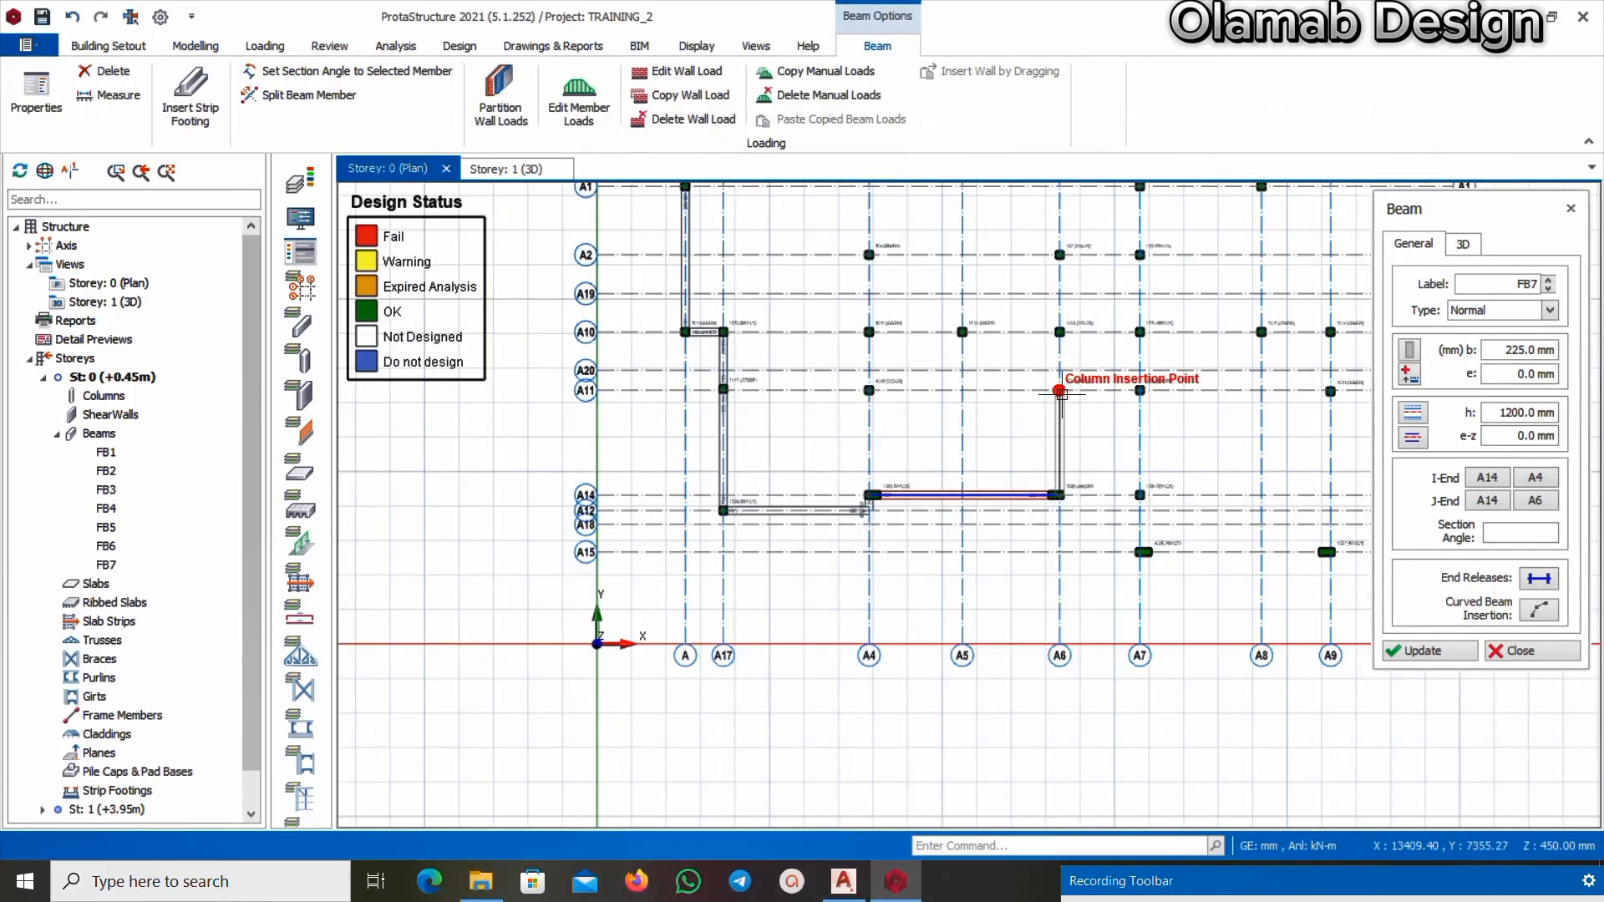
{"action": "middle_click_drag", "start_coordinate": [1061, 423], "coordinate": [1058, 535]}
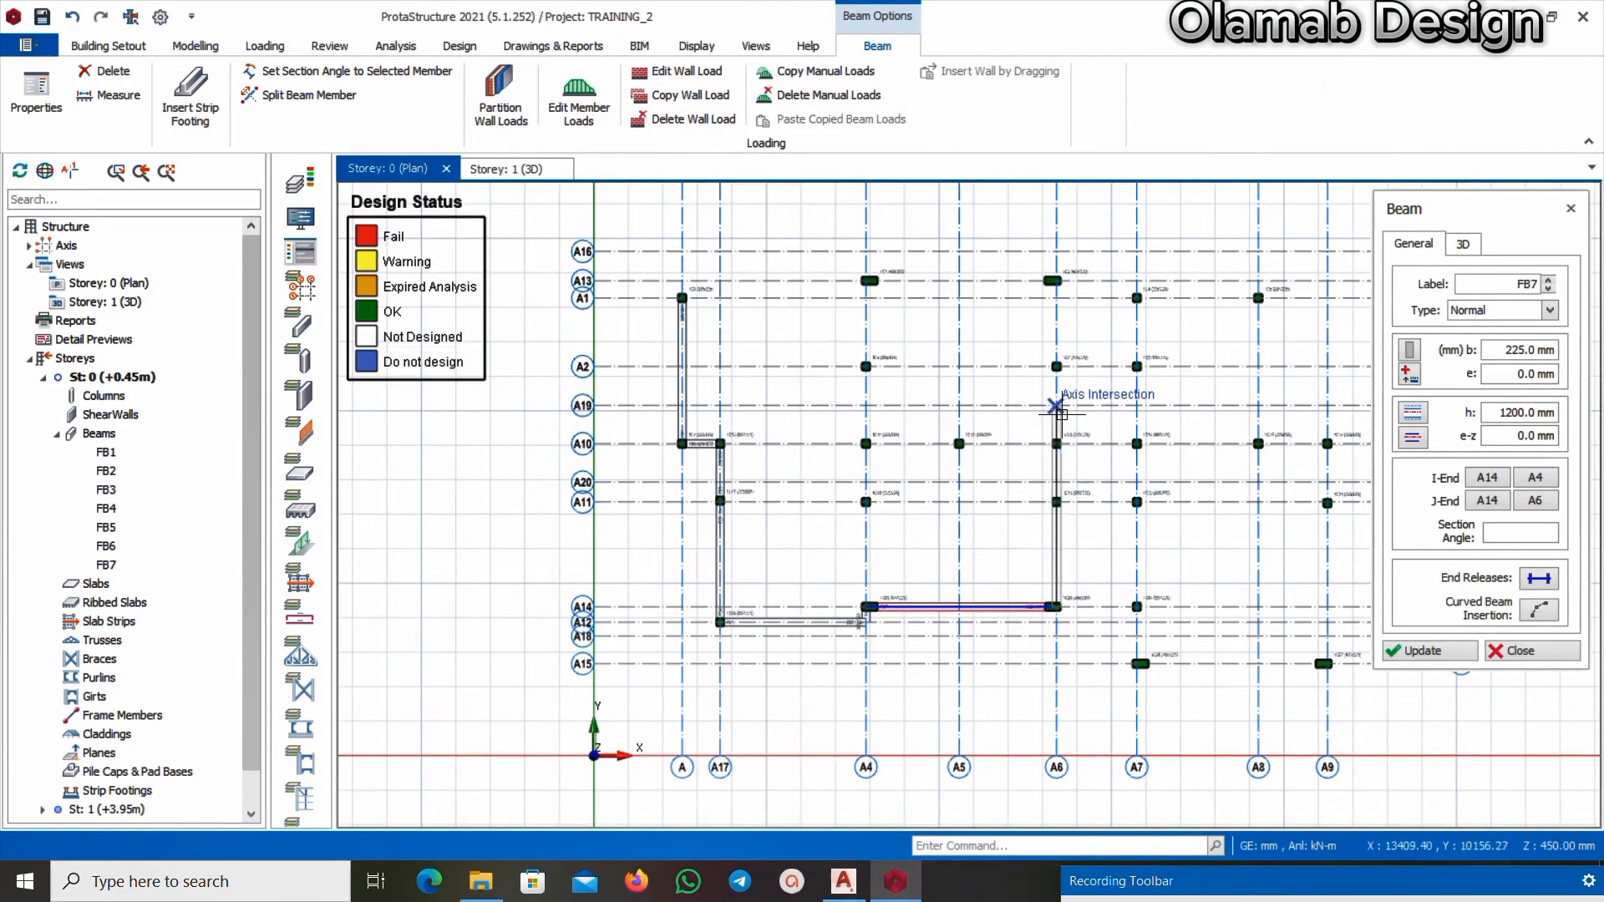
{"action": "scroll", "coordinate": [1062, 414], "scroll_direction": "down", "scroll_amount": 1}
{"action": "scroll", "coordinate": [1058, 381], "scroll_direction": "up", "scroll_amount": 2}
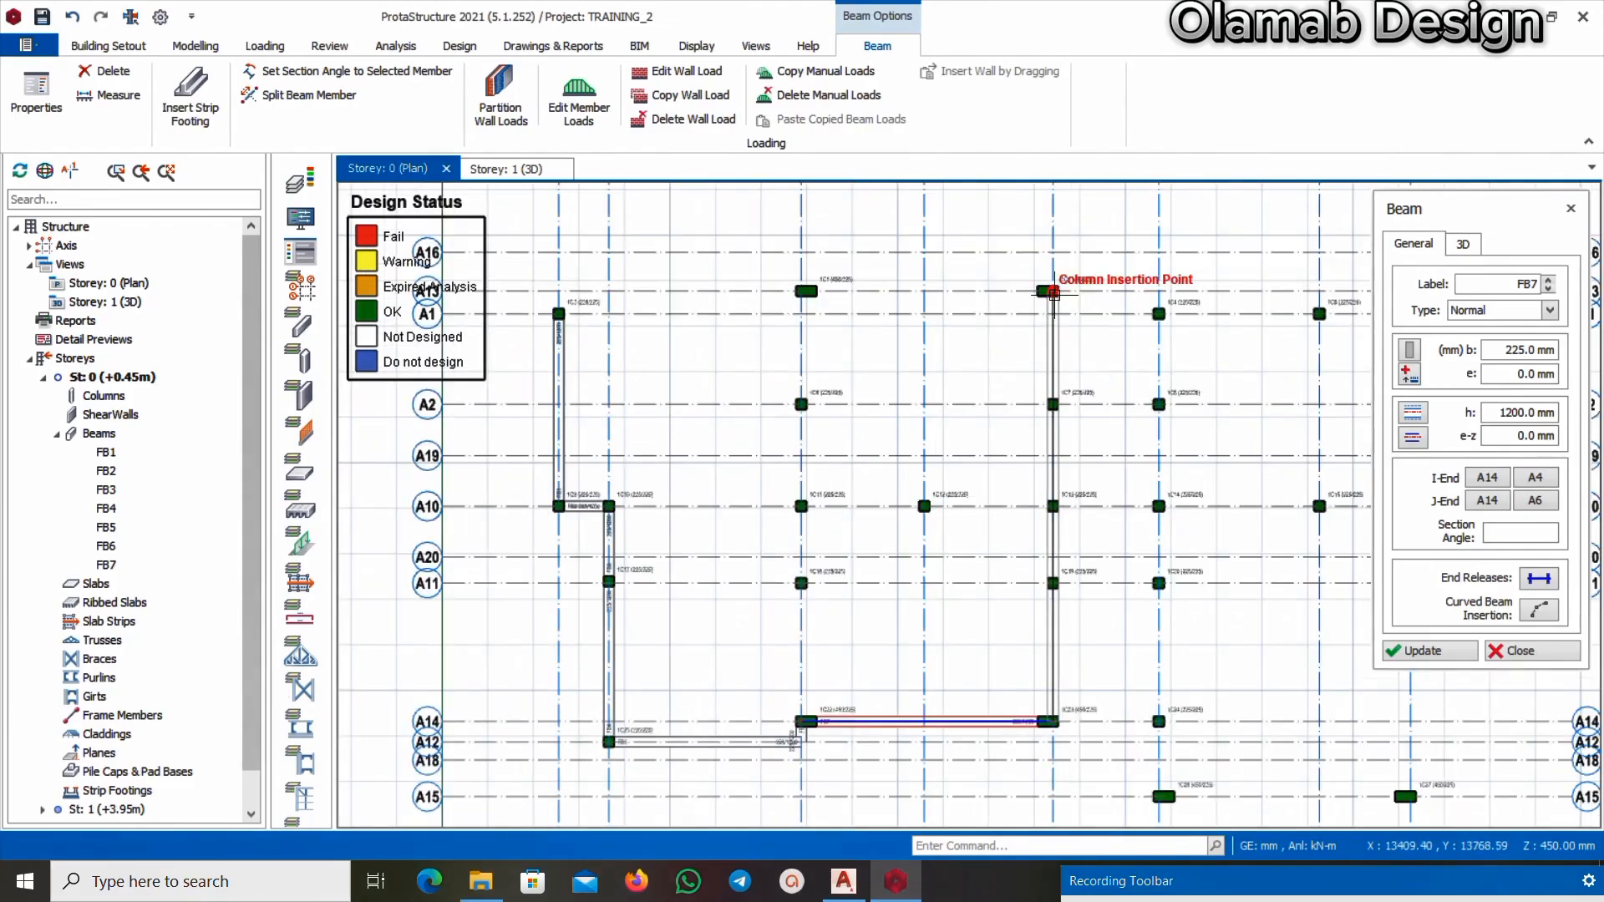
{"action": "scroll", "coordinate": [1054, 292], "scroll_direction": "up", "scroll_amount": 2}
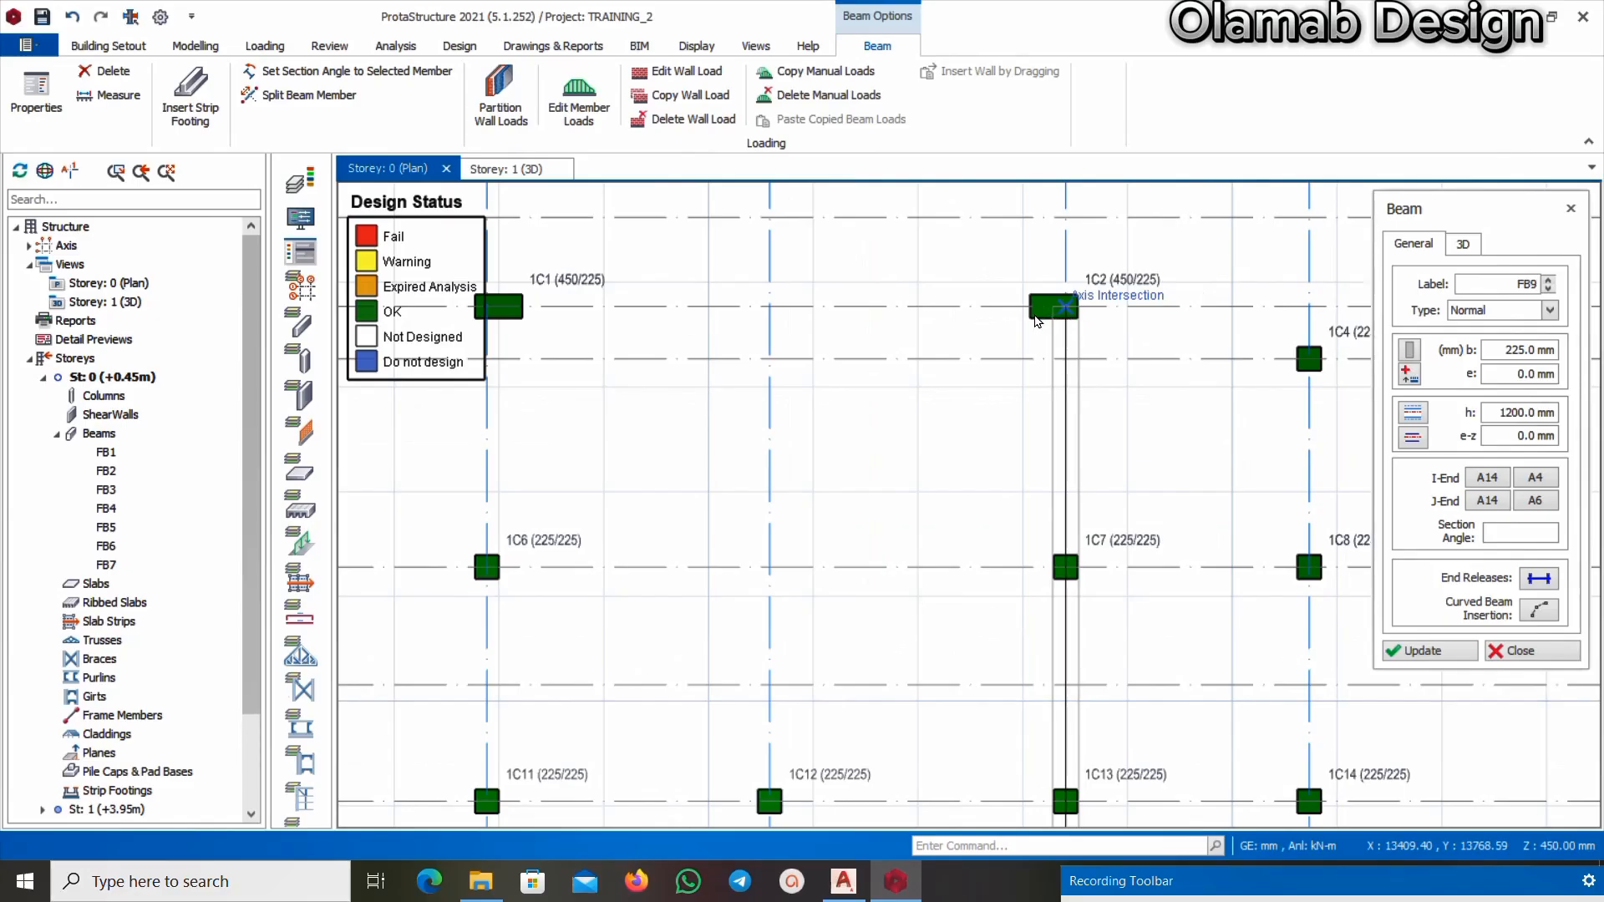
{"action": "left_click", "coordinate": [1036, 321]}
Close the beam loop from A13/A6 to the column at A1/A through the axis intersections A13/A4 and A1/A4
{"action": "scroll", "coordinate": [1036, 321], "scroll_direction": "down", "scroll_amount": 3}
{"action": "scroll", "coordinate": [888, 312], "scroll_direction": "up", "scroll_amount": 3}
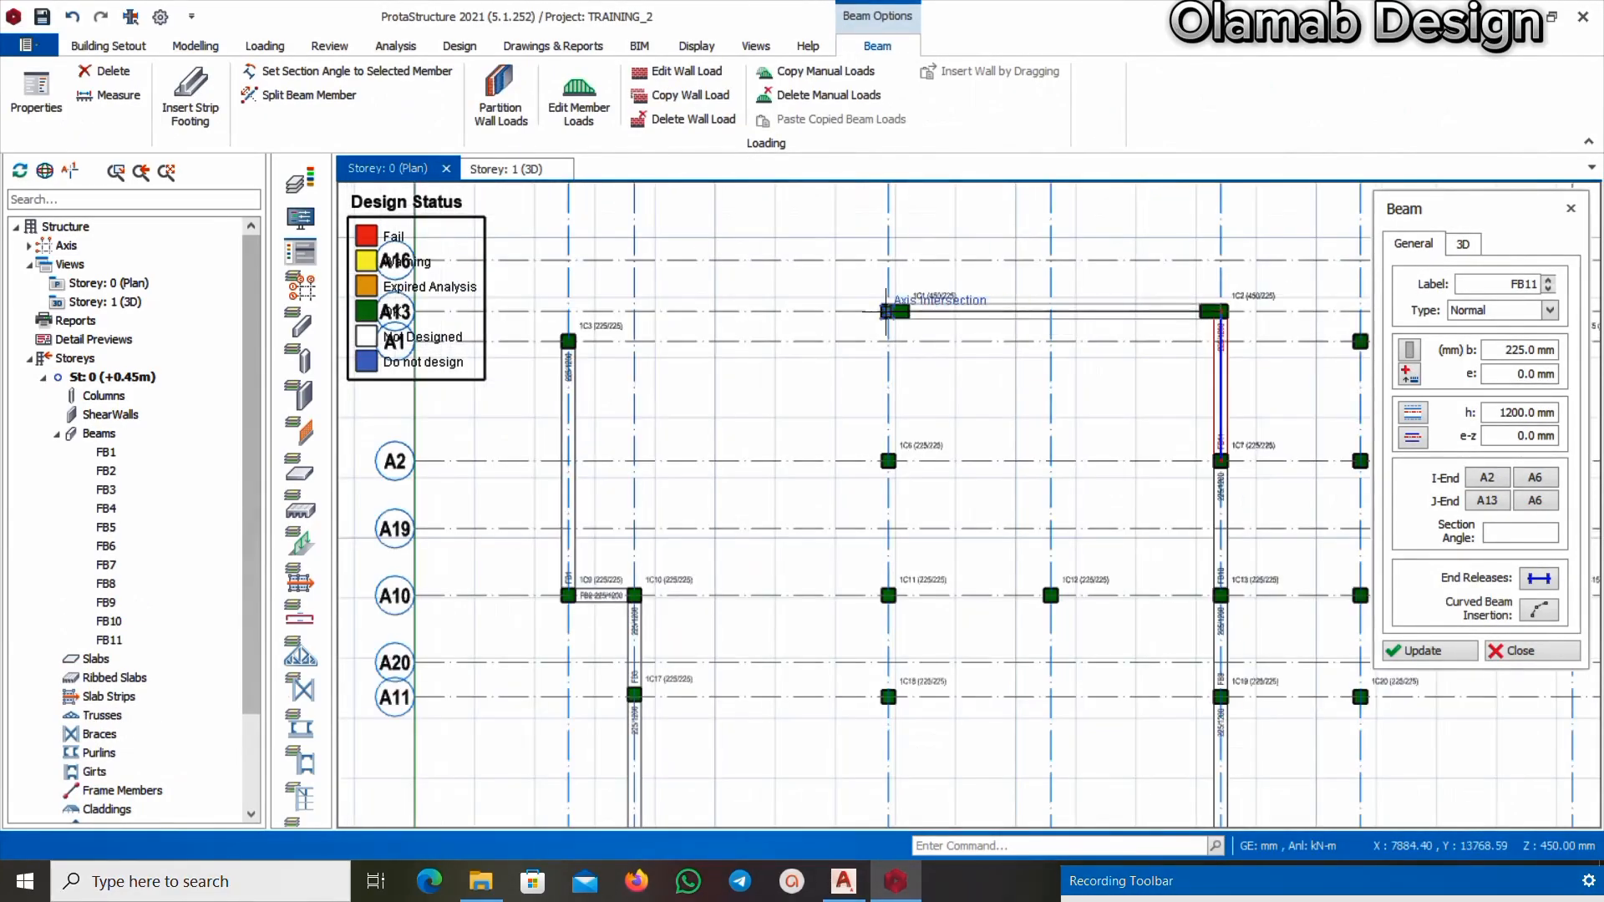
{"action": "left_click", "coordinate": [887, 312]}
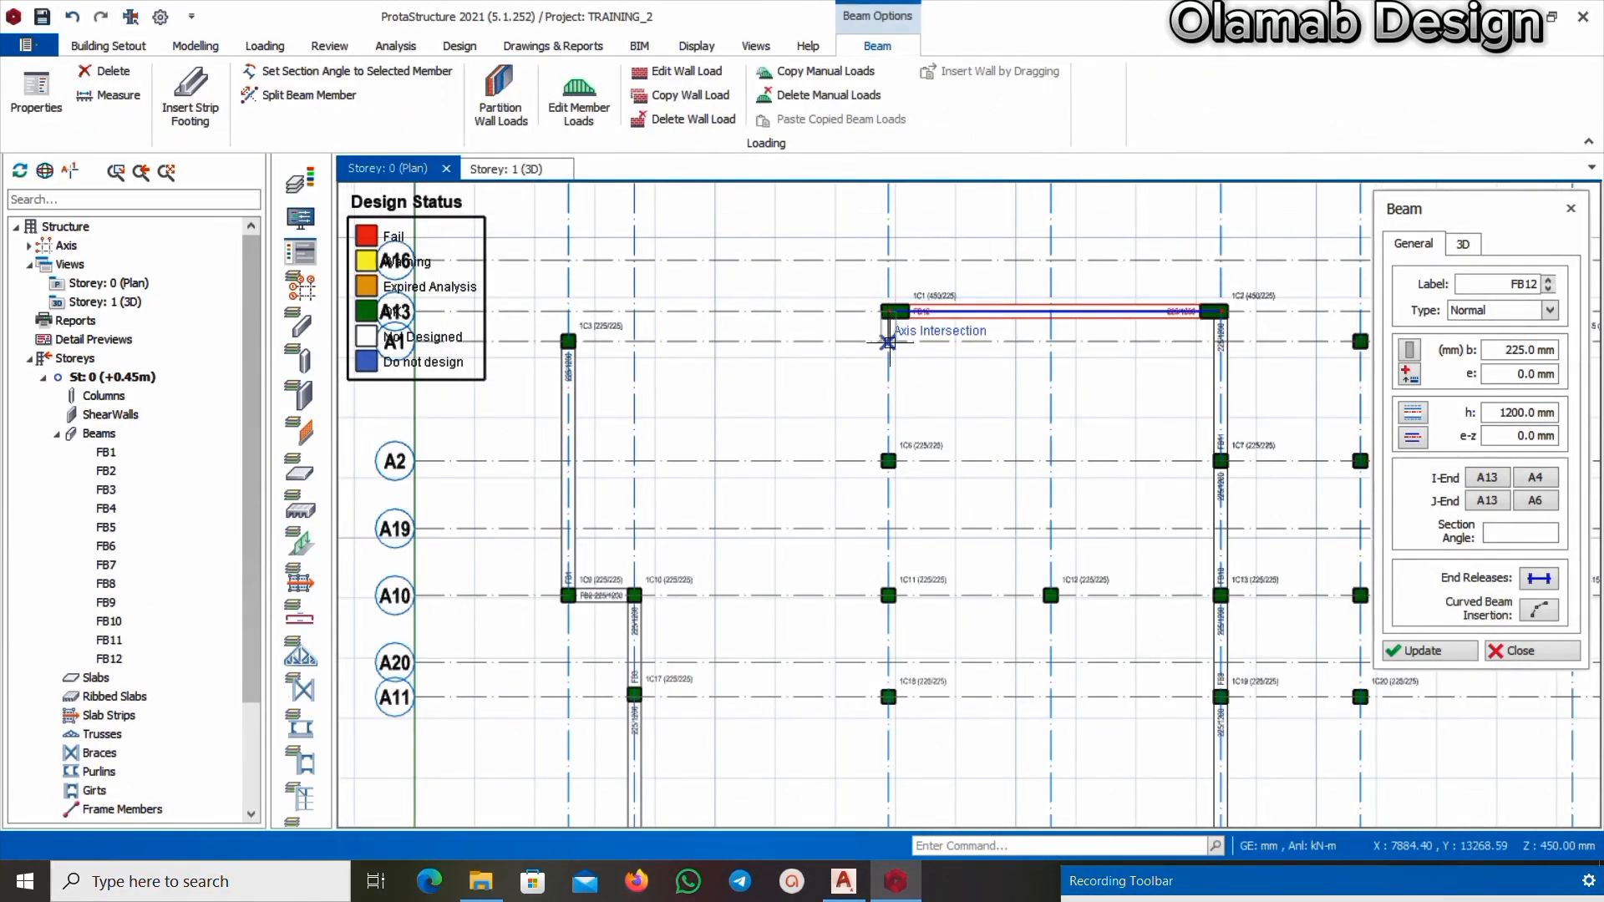
{"action": "left_click", "coordinate": [888, 341]}
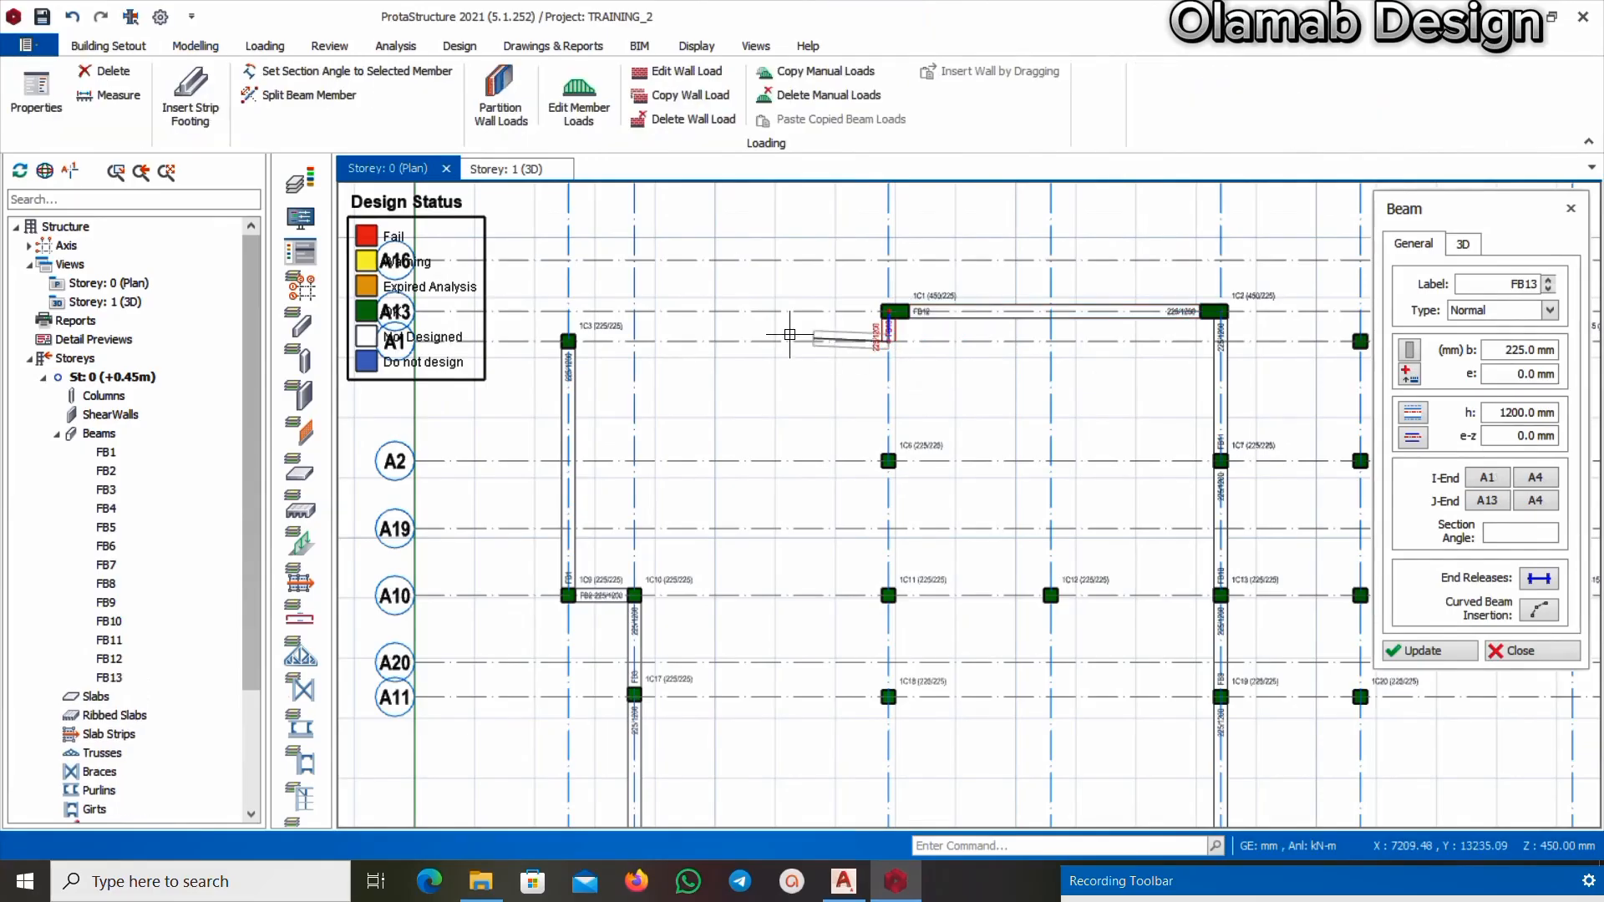
{"action": "left_click", "coordinate": [568, 341]}
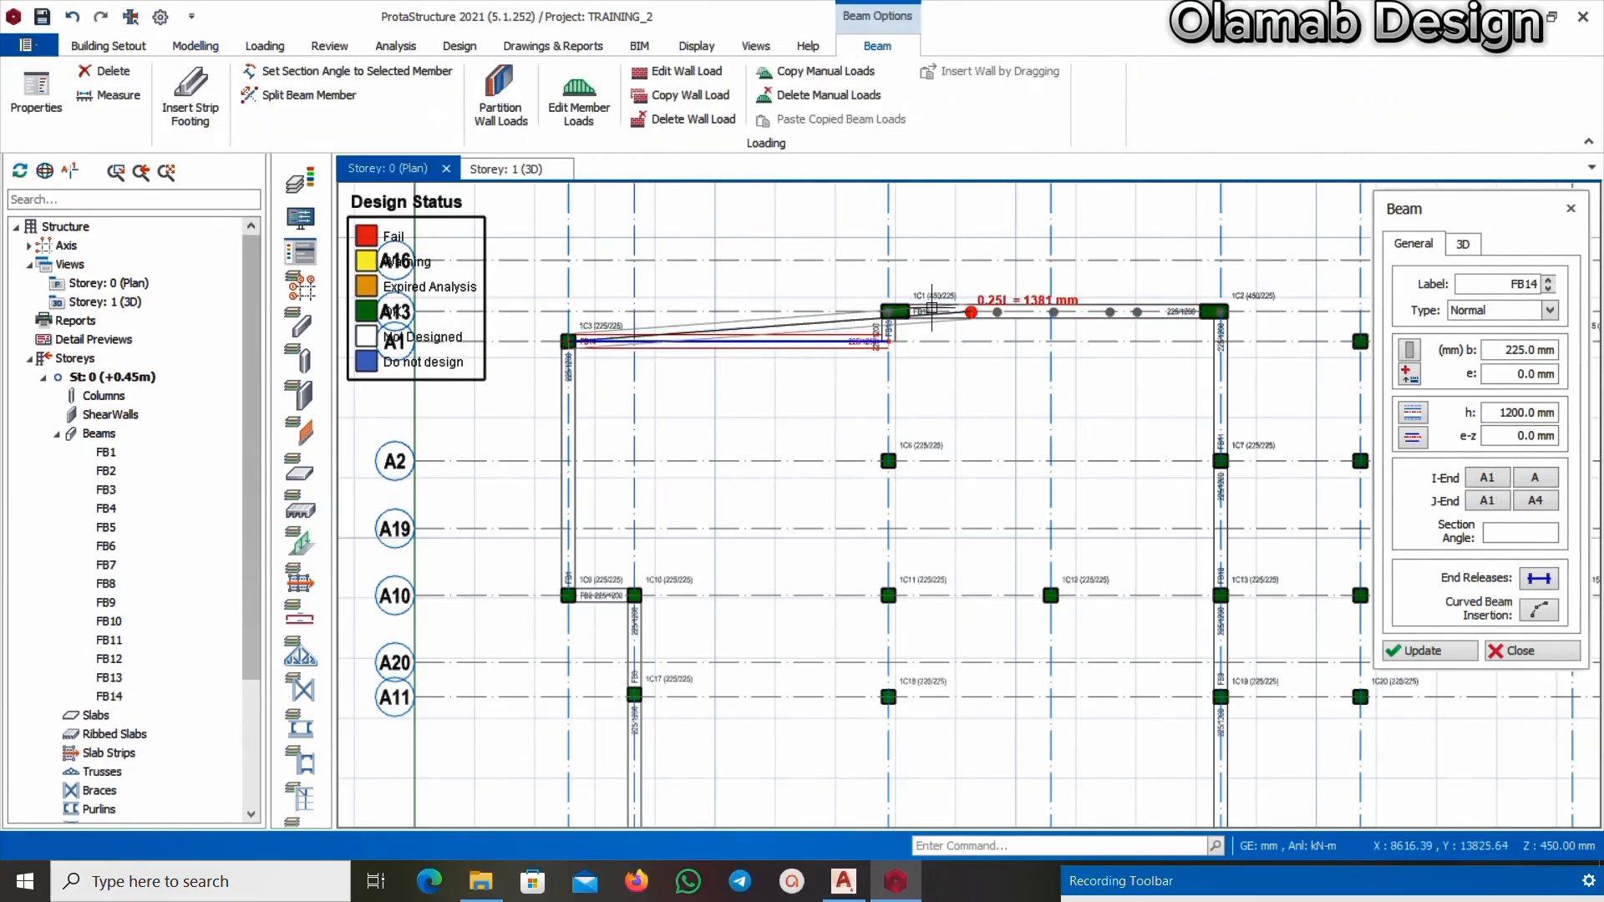
Insert the run of beams along axis A4 from its intersection with A1 down to the column at A14
{"action": "scroll", "coordinate": [903, 318], "scroll_direction": "down", "scroll_amount": 1}
{"action": "scroll", "coordinate": [898, 319], "scroll_direction": "up", "scroll_amount": 5}
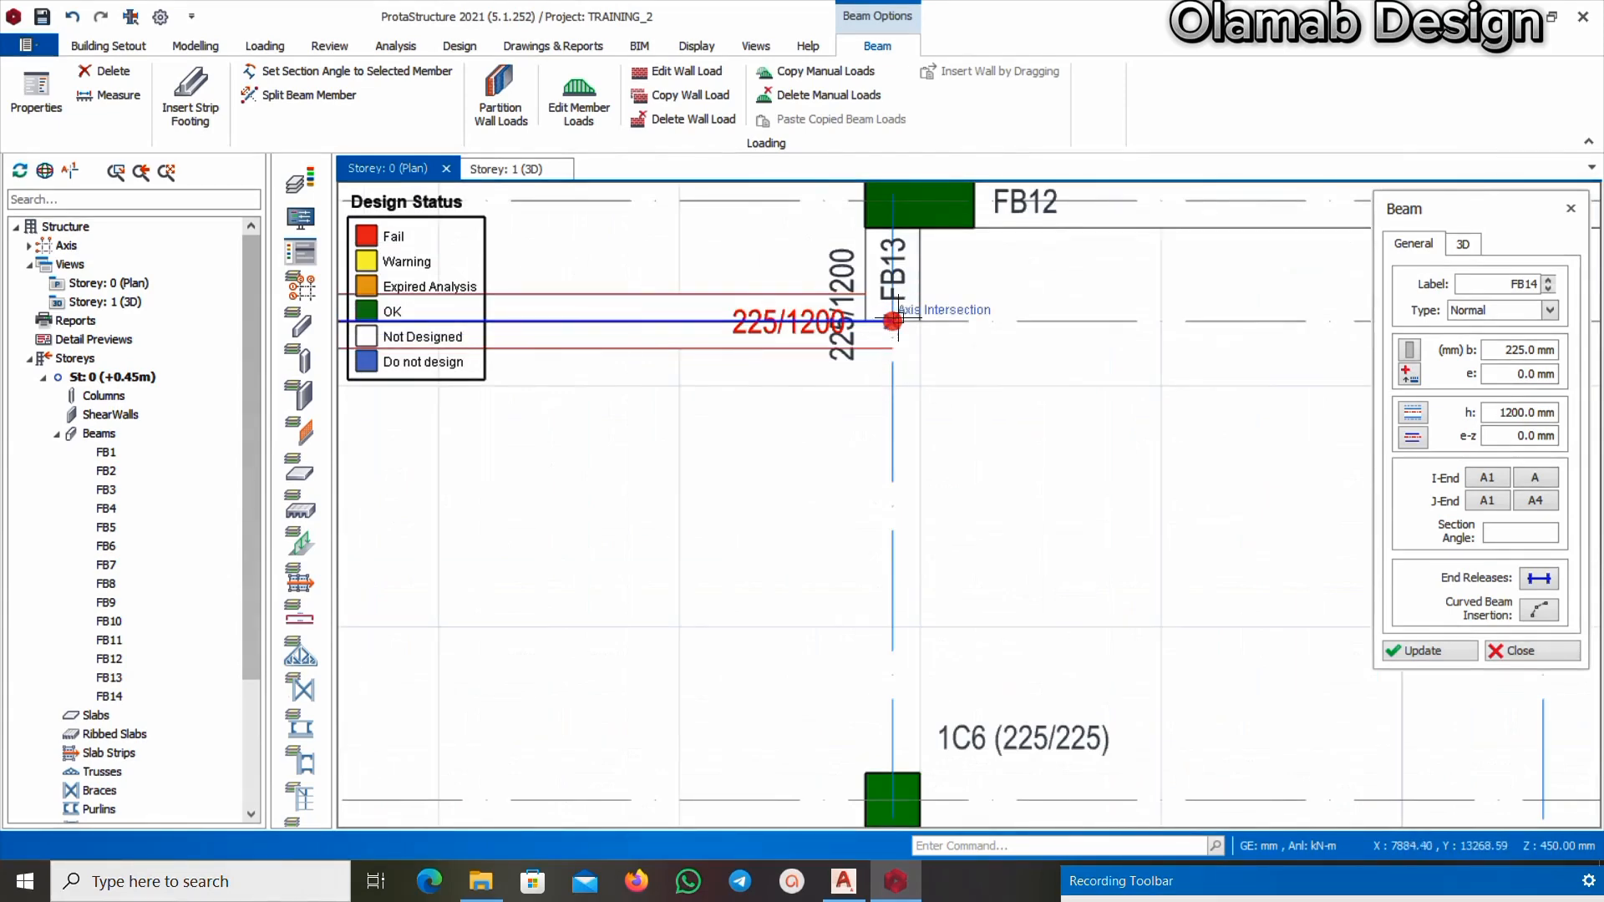
{"action": "scroll", "coordinate": [892, 321], "scroll_direction": "down", "scroll_amount": 3}
{"action": "scroll", "coordinate": [892, 501], "scroll_direction": "down", "scroll_amount": 2}
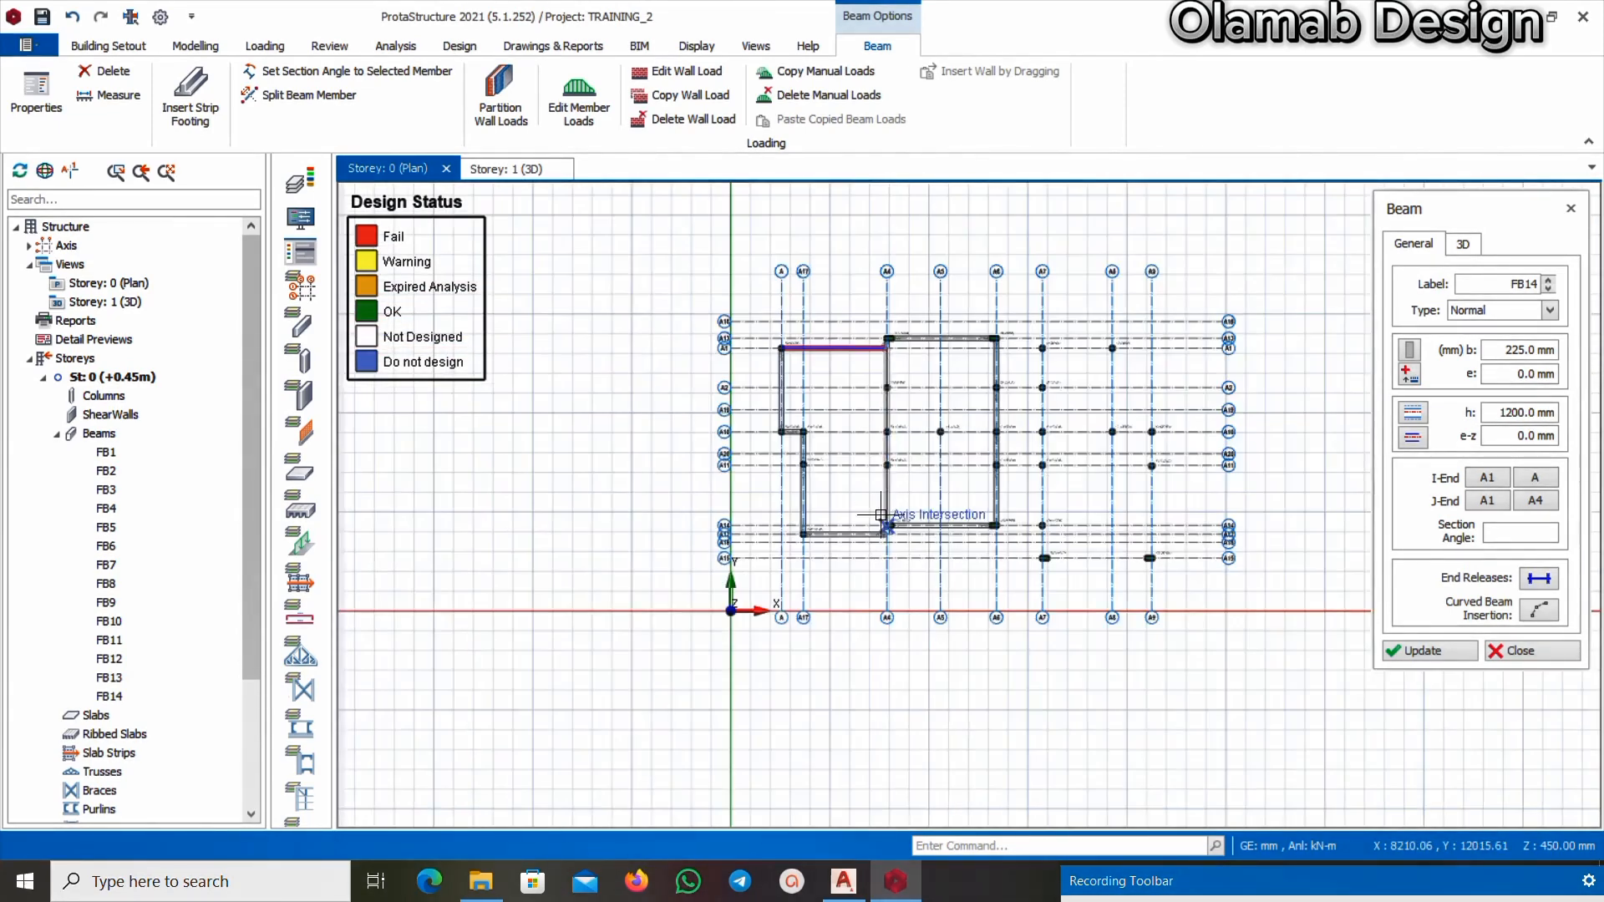
{"action": "scroll", "coordinate": [892, 514], "scroll_direction": "up", "scroll_amount": 2}
{"action": "scroll", "coordinate": [892, 513], "scroll_direction": "up", "scroll_amount": 3}
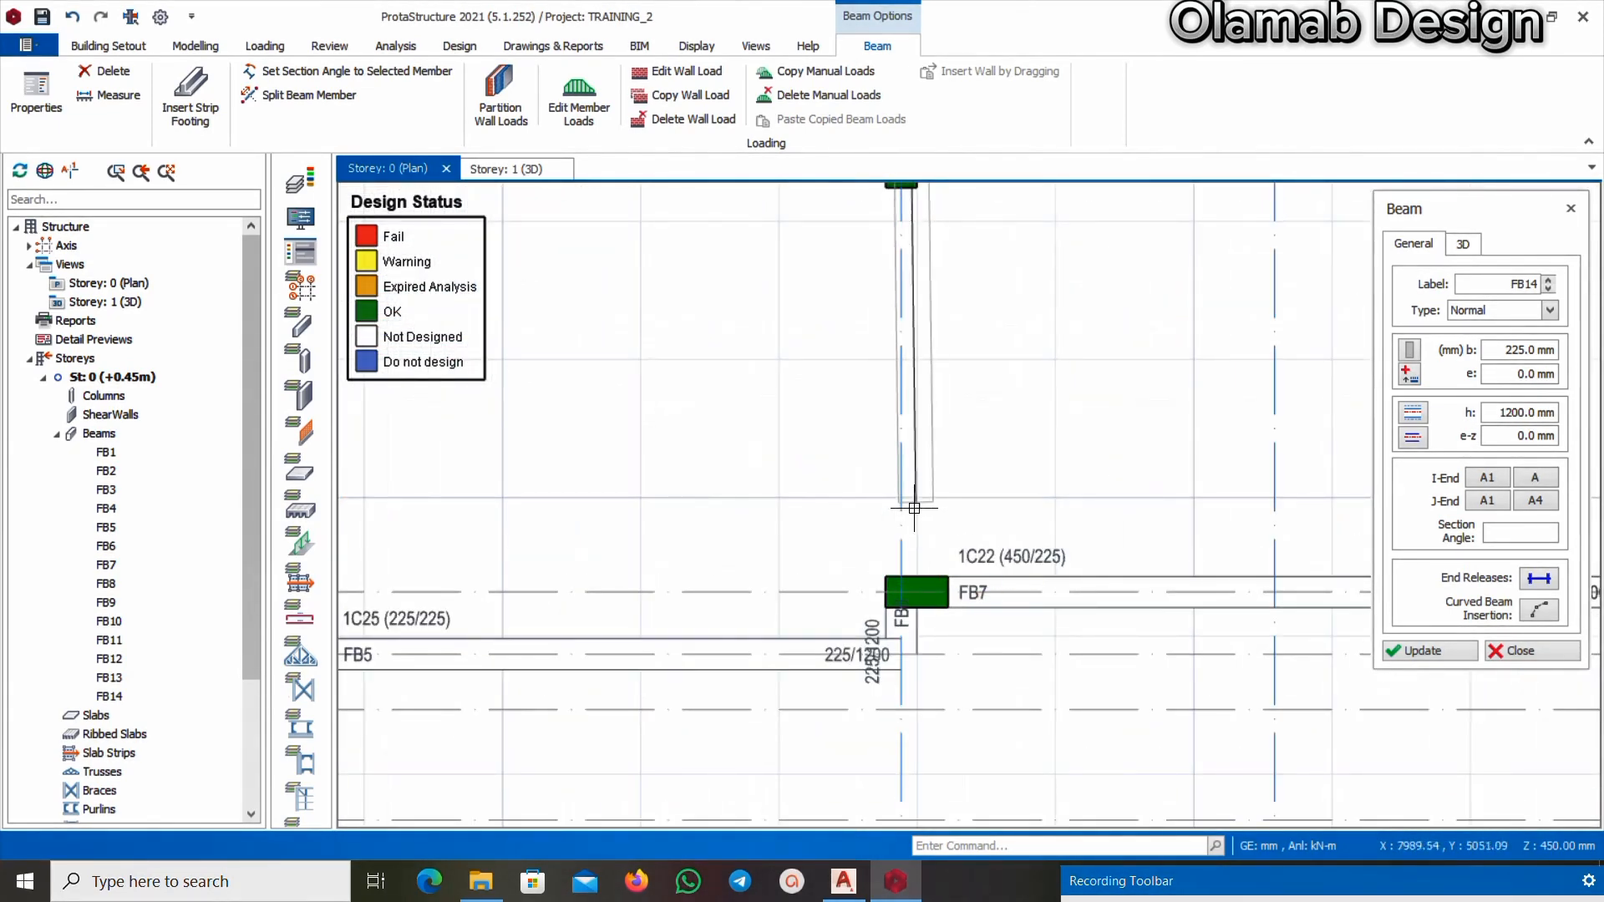
{"action": "scroll", "coordinate": [916, 568], "scroll_direction": "up", "scroll_amount": 1}
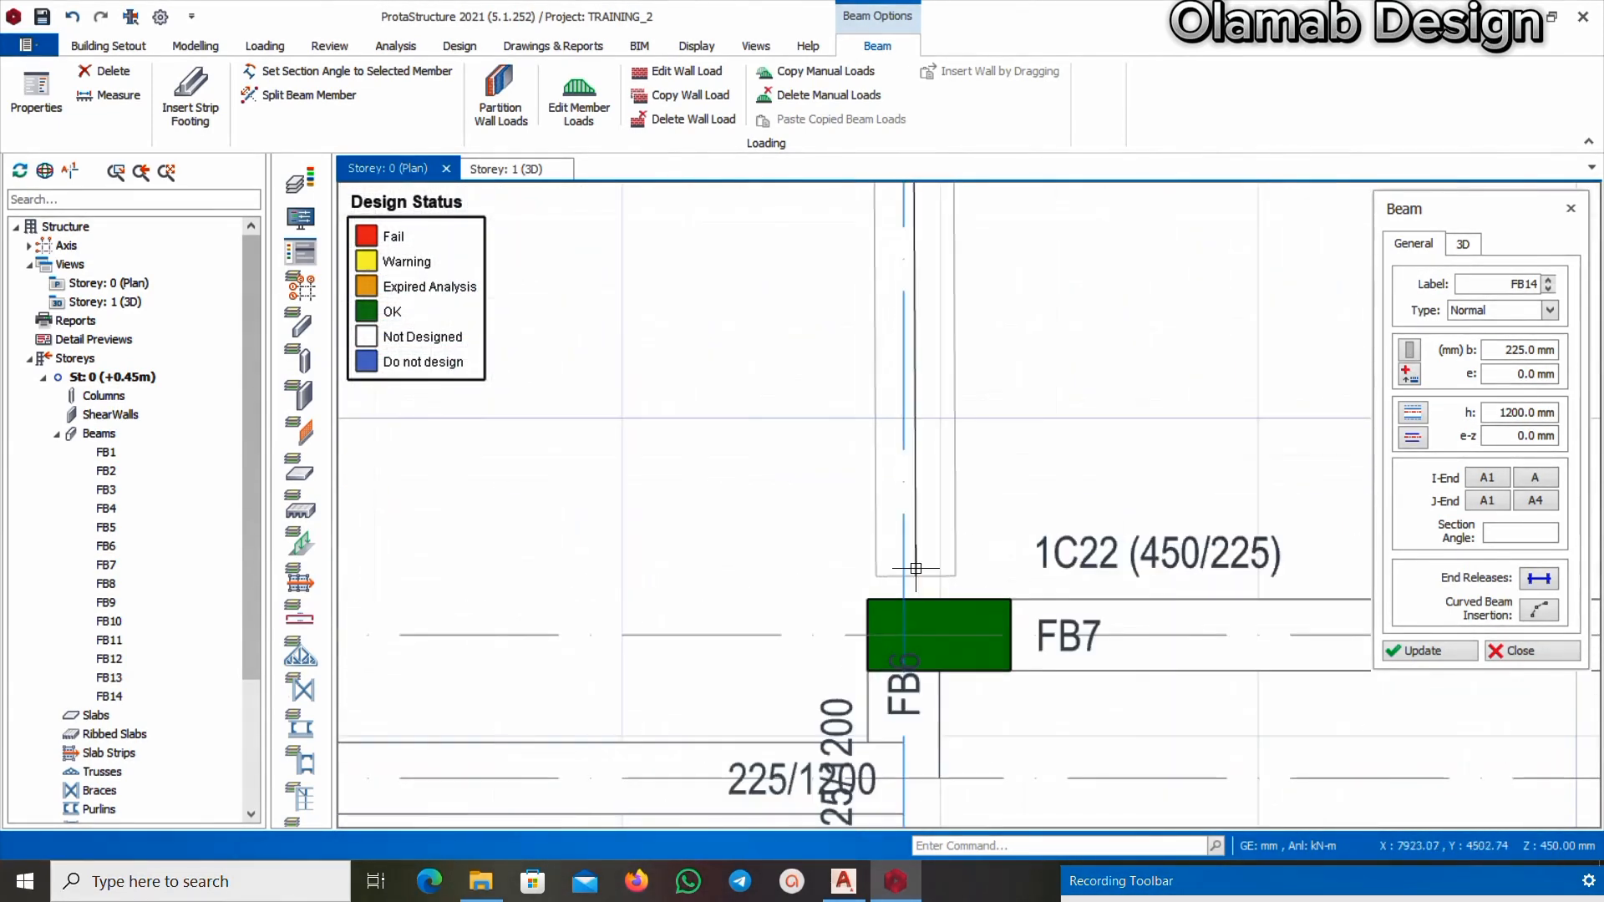
{"action": "left_click", "coordinate": [904, 653]}
{"action": "scroll", "coordinate": [899, 585], "scroll_direction": "down", "scroll_amount": 3}
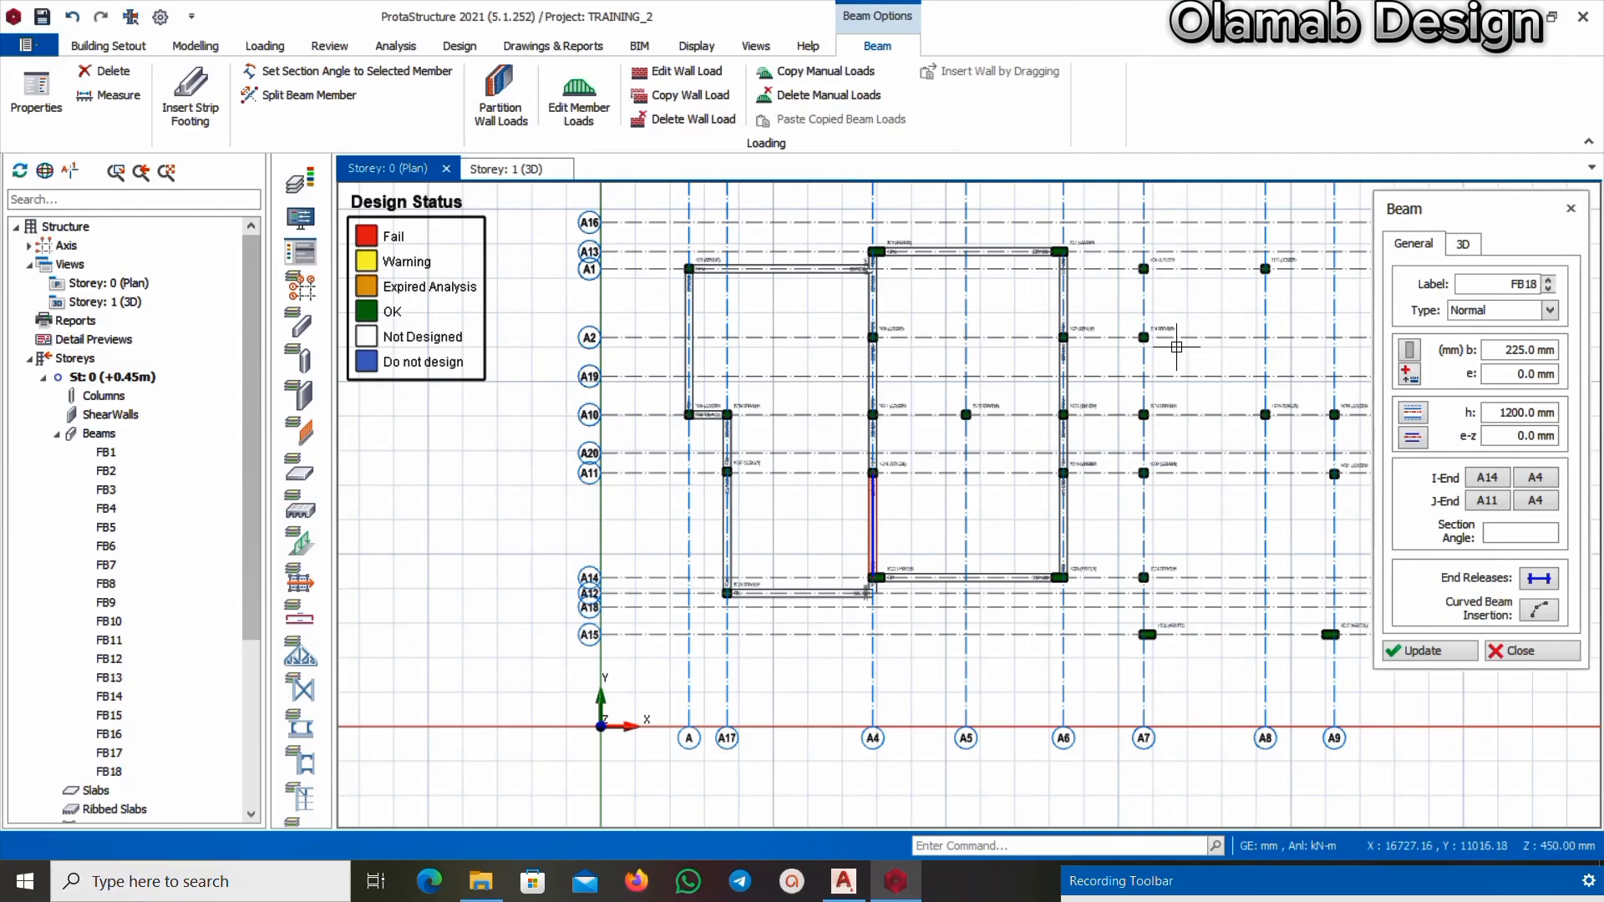
Insert the run of beams along axis A10 from the column at A17 through A6 to the column at A9
{"action": "scroll", "coordinate": [646, 455], "scroll_direction": "up", "scroll_amount": 5}
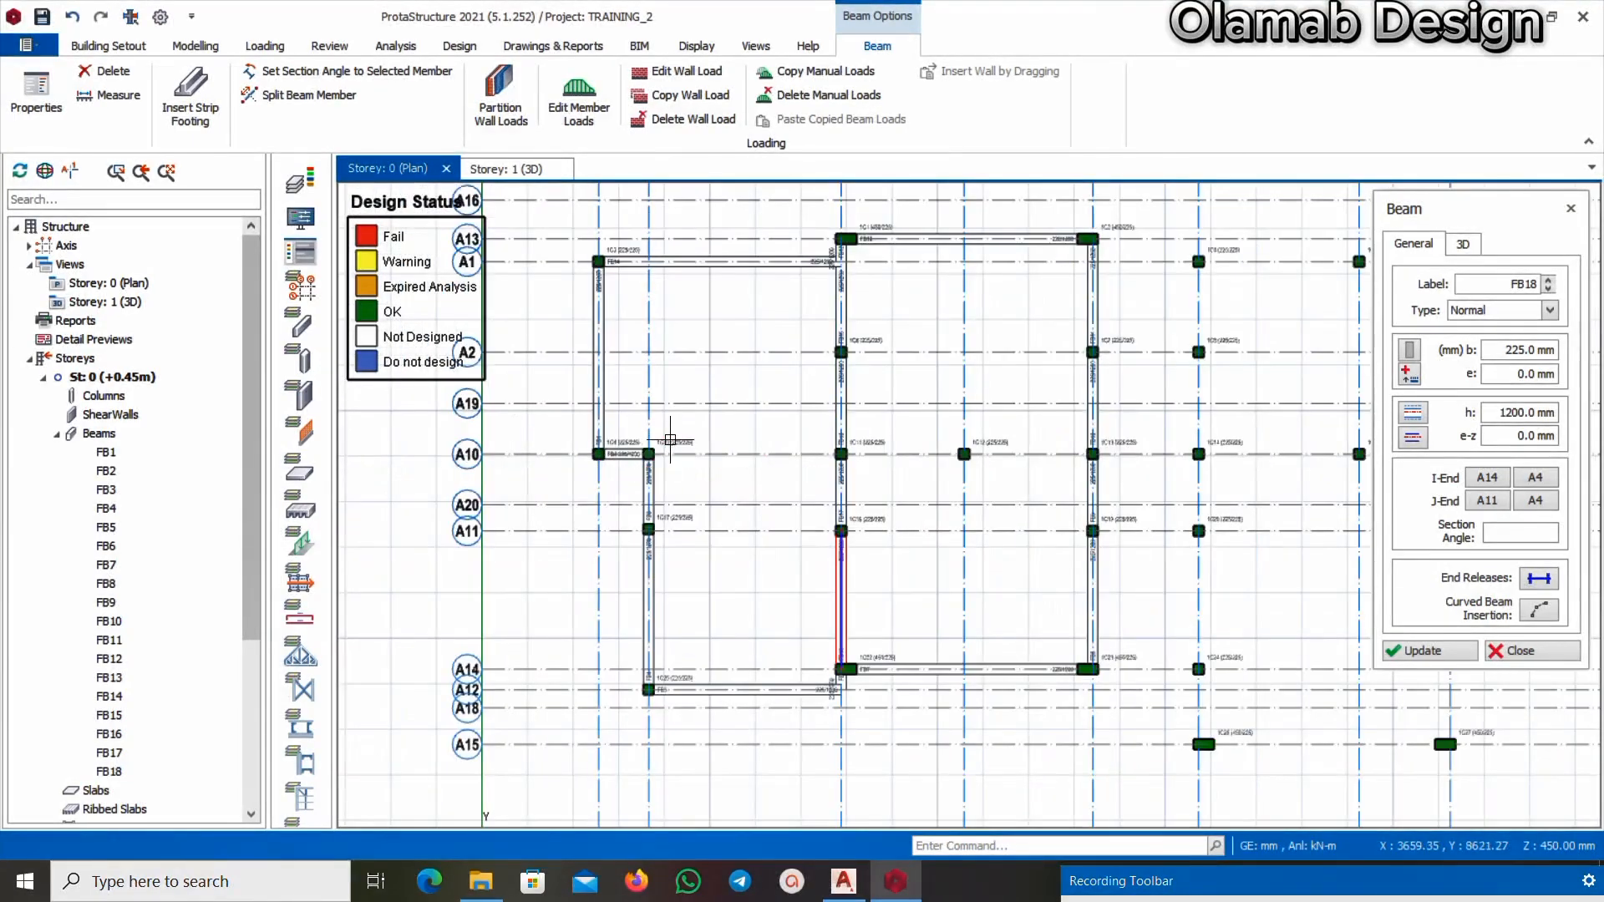
{"action": "scroll", "coordinate": [646, 458], "scroll_direction": "down", "scroll_amount": 3}
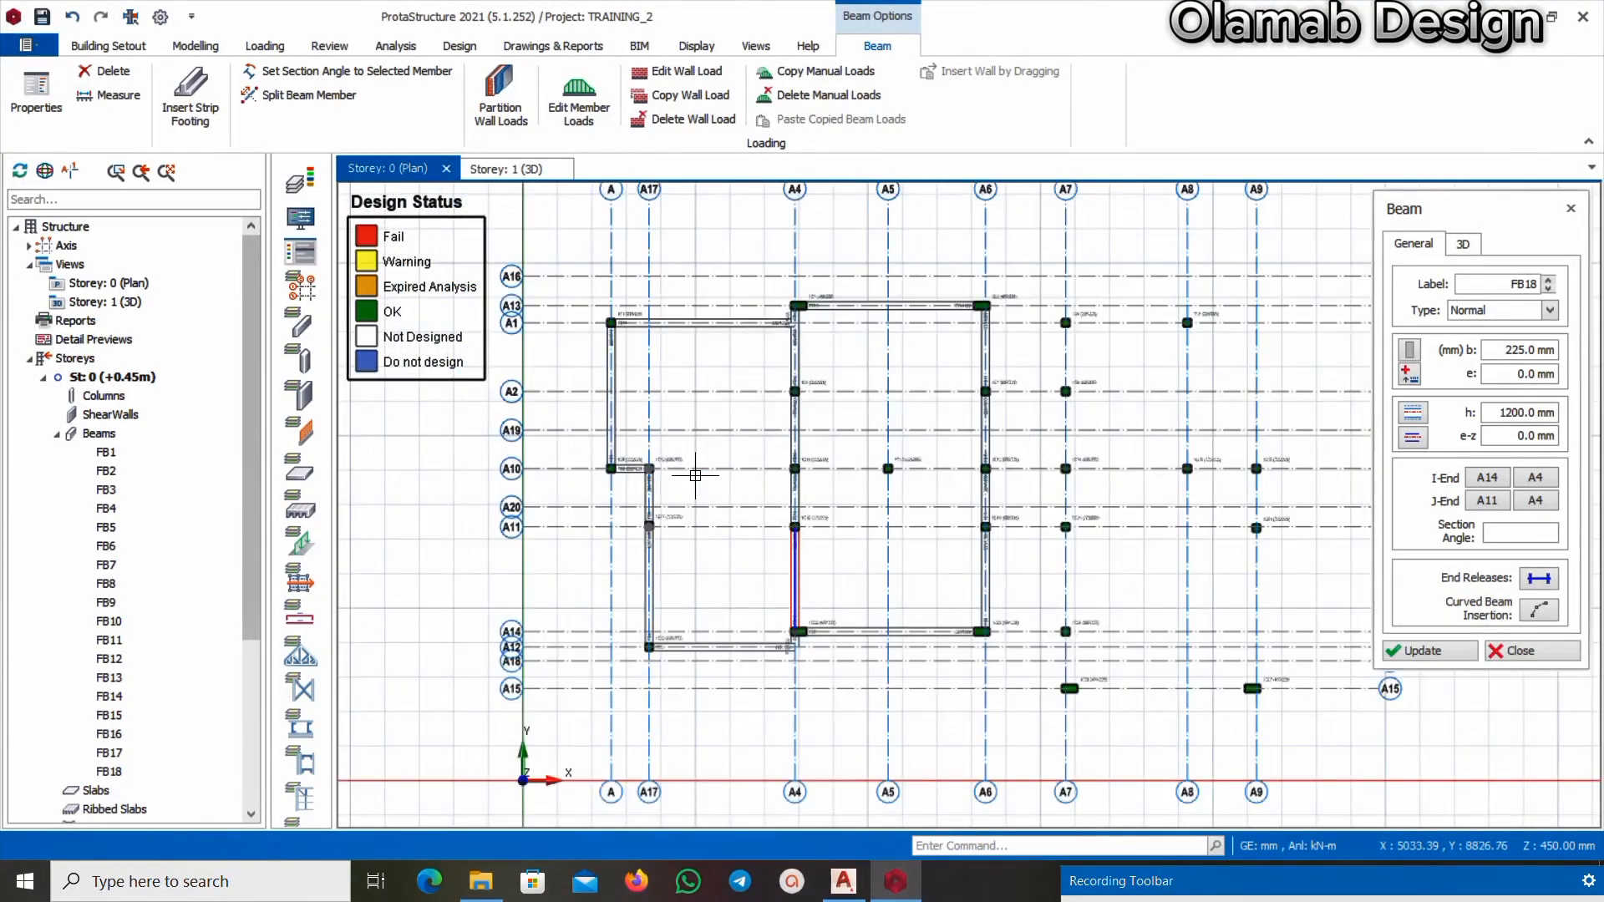
{"action": "scroll", "coordinate": [642, 485], "scroll_direction": "up", "scroll_amount": 3}
{"action": "left_click", "coordinate": [589, 462]}
{"action": "scroll", "coordinate": [735, 458], "scroll_direction": "down", "scroll_amount": 3}
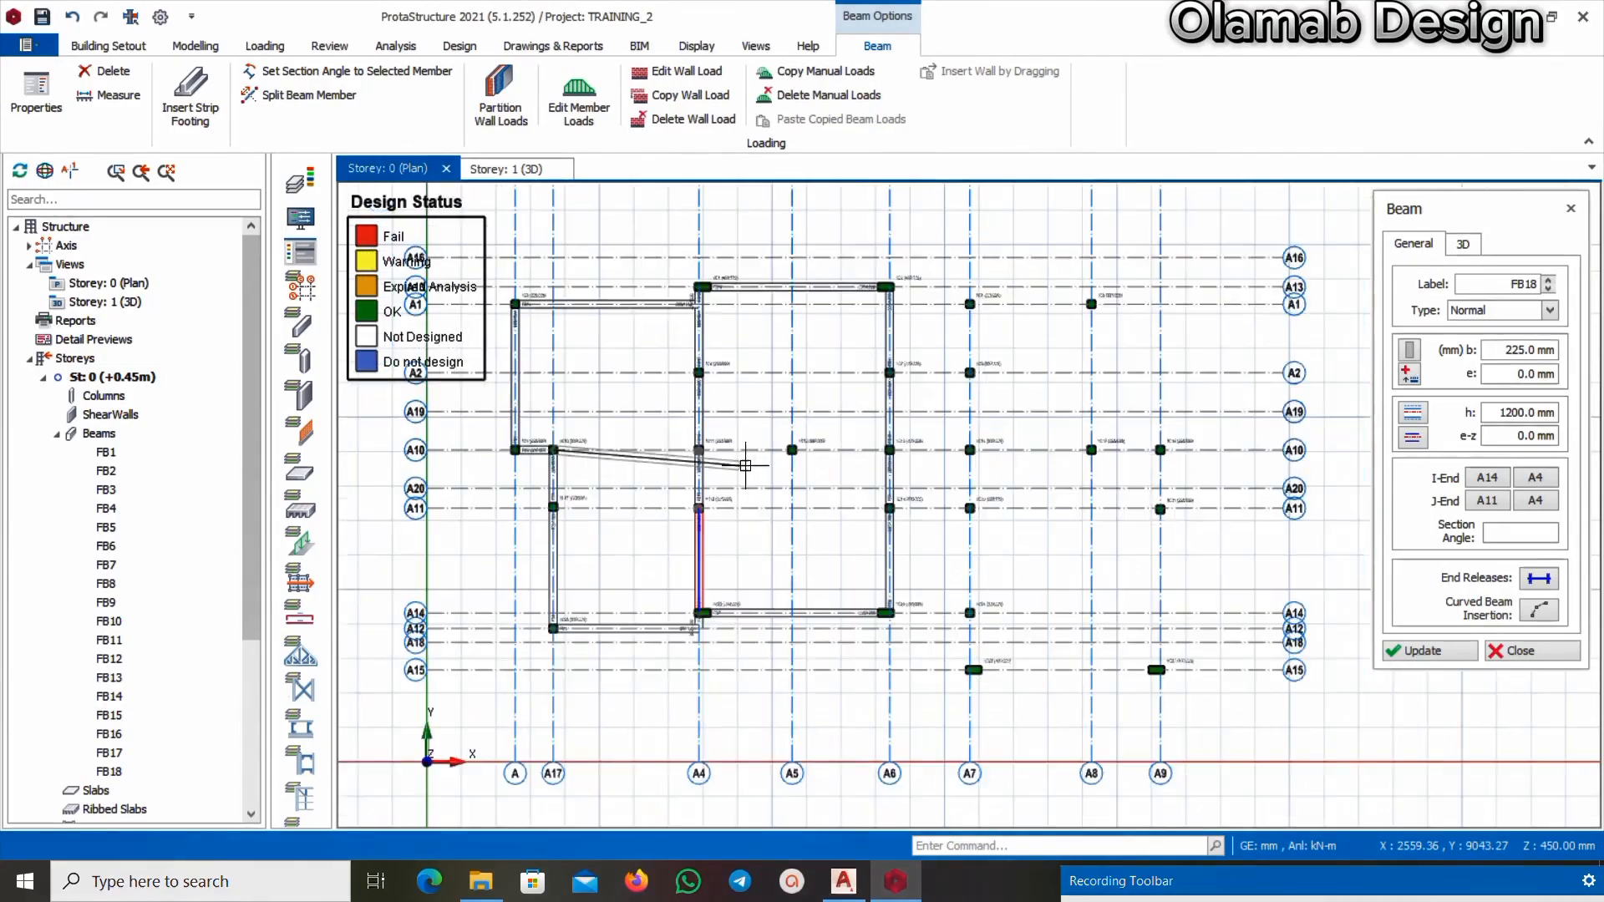
{"action": "scroll", "coordinate": [878, 465], "scroll_direction": "up", "scroll_amount": 2}
{"action": "scroll", "coordinate": [878, 465], "scroll_direction": "up", "scroll_amount": 1}
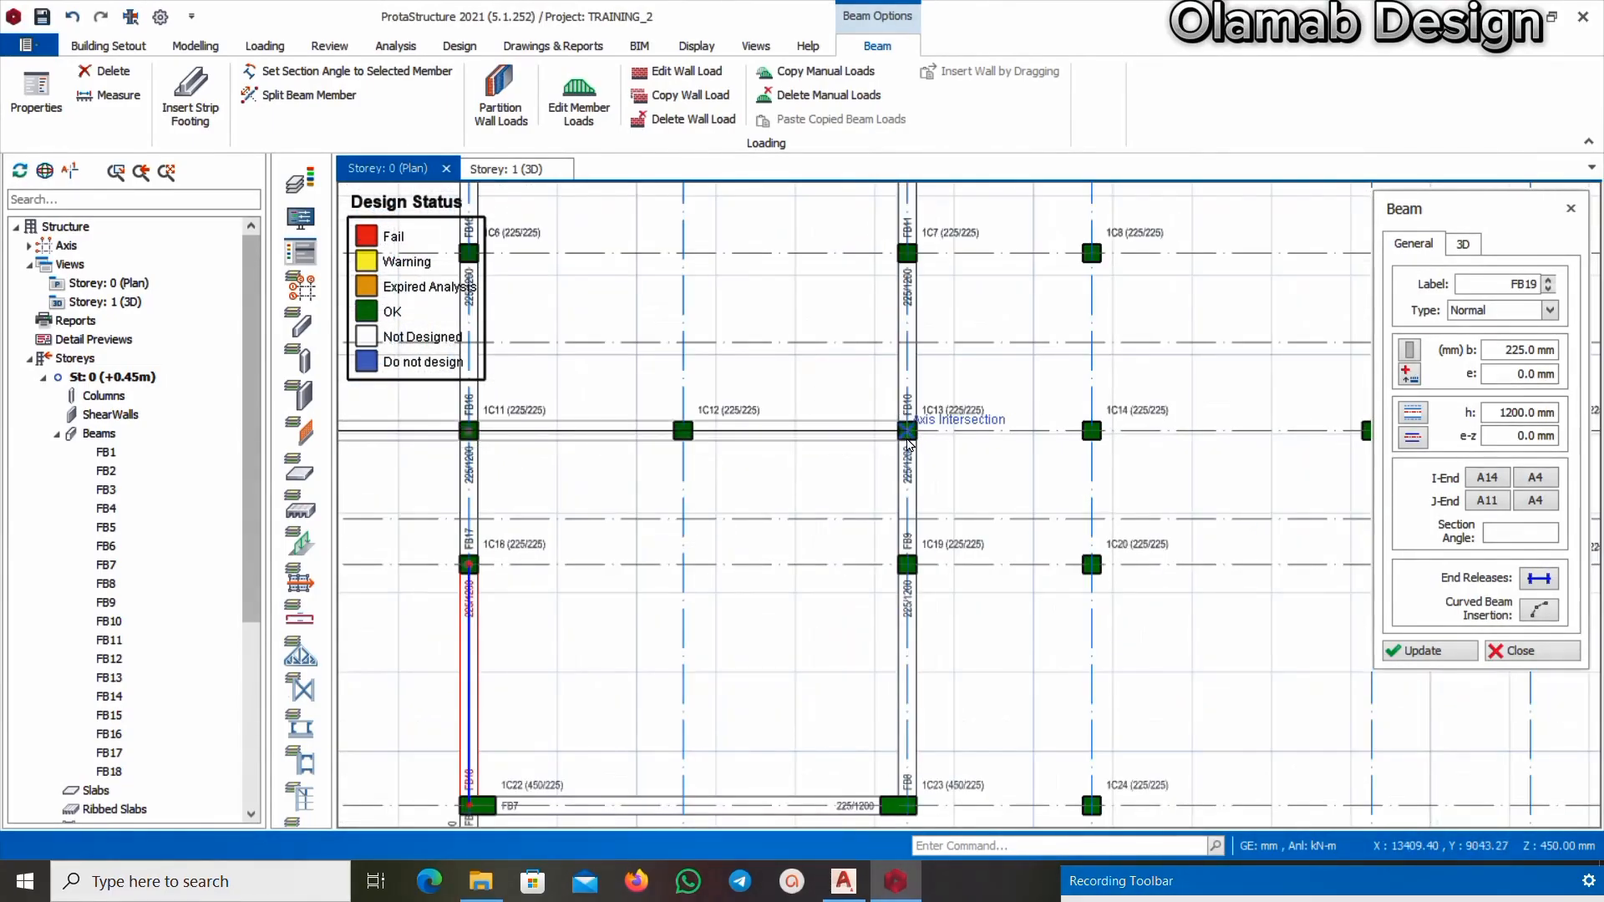
{"action": "left_click", "coordinate": [909, 443]}
{"action": "scroll", "coordinate": [943, 430], "scroll_direction": "down", "scroll_amount": 3}
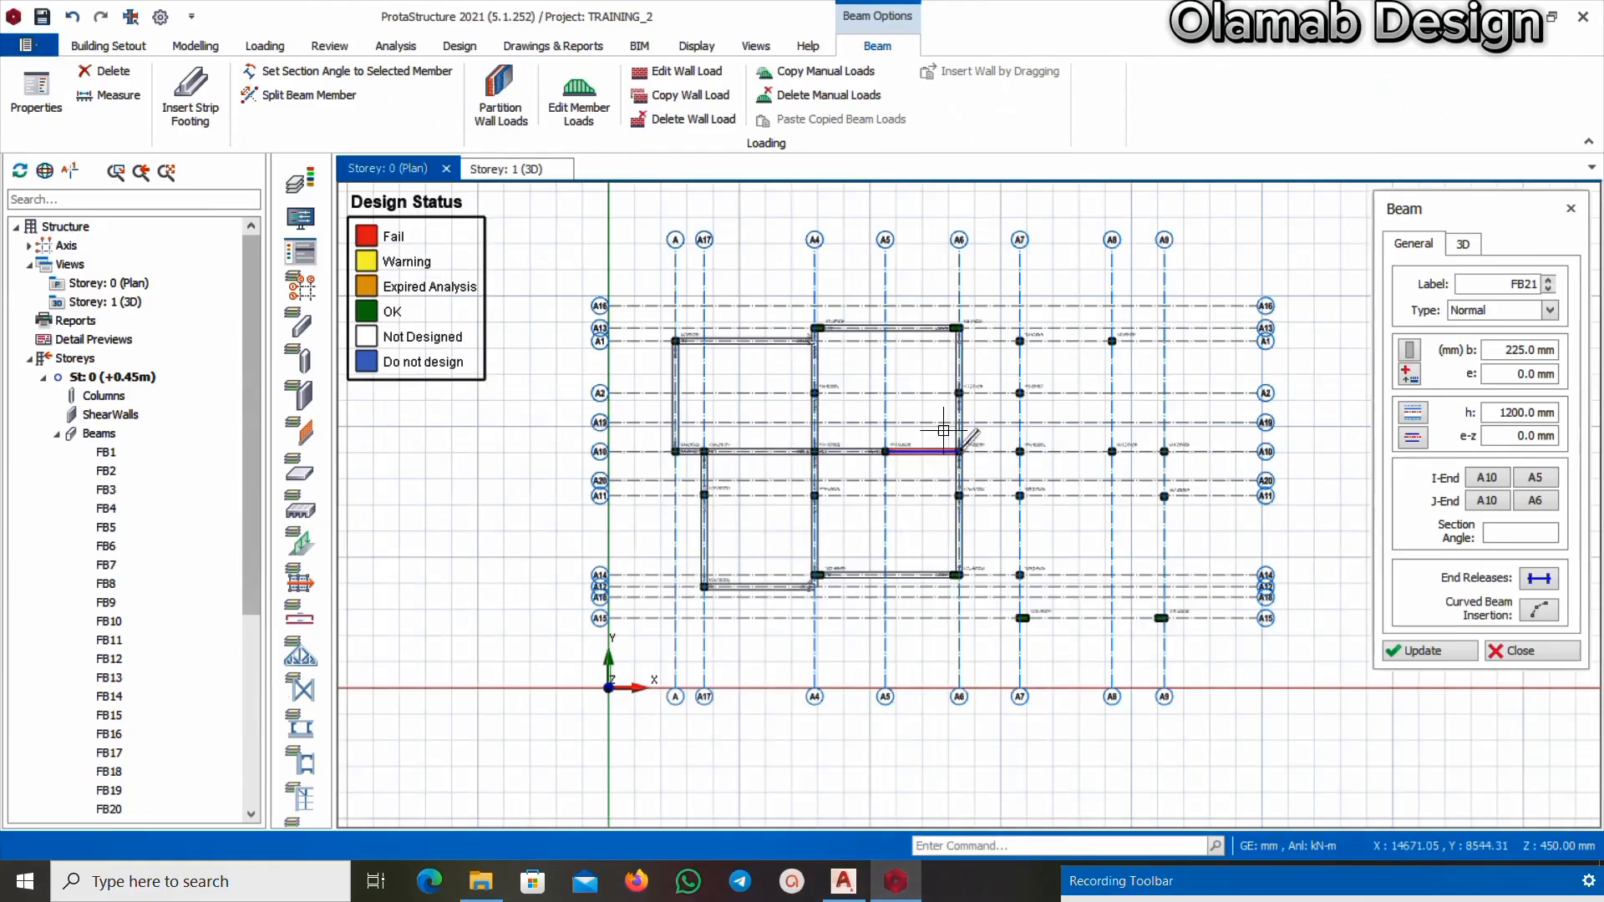
{"action": "scroll", "coordinate": [943, 430], "scroll_direction": "up", "scroll_amount": 3}
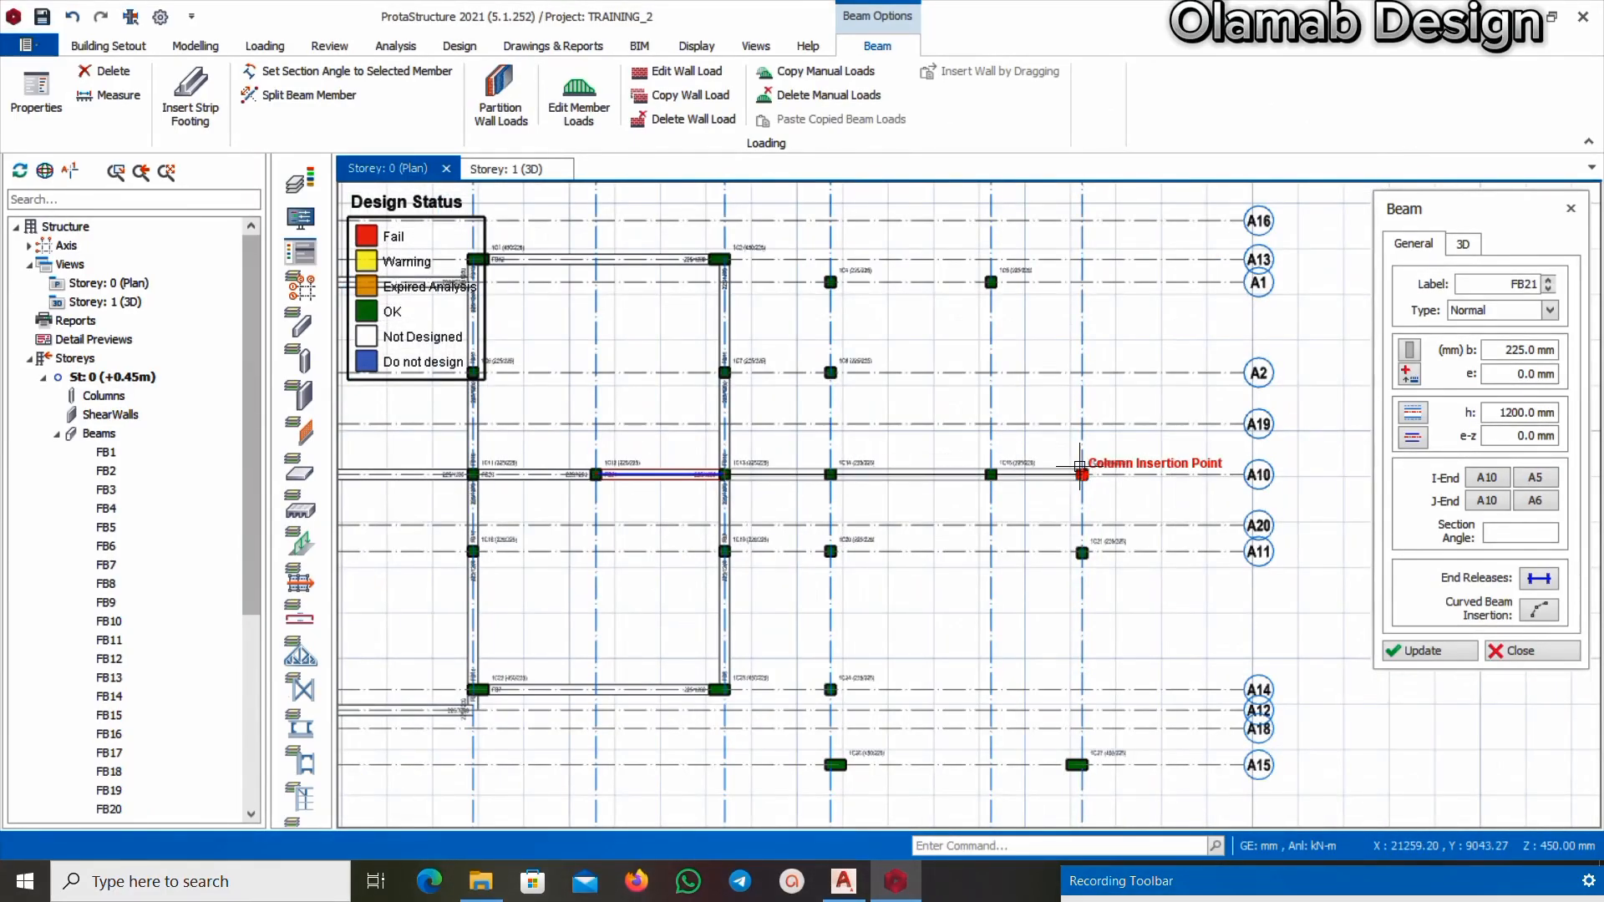
{"action": "left_click", "coordinate": [1082, 474]}
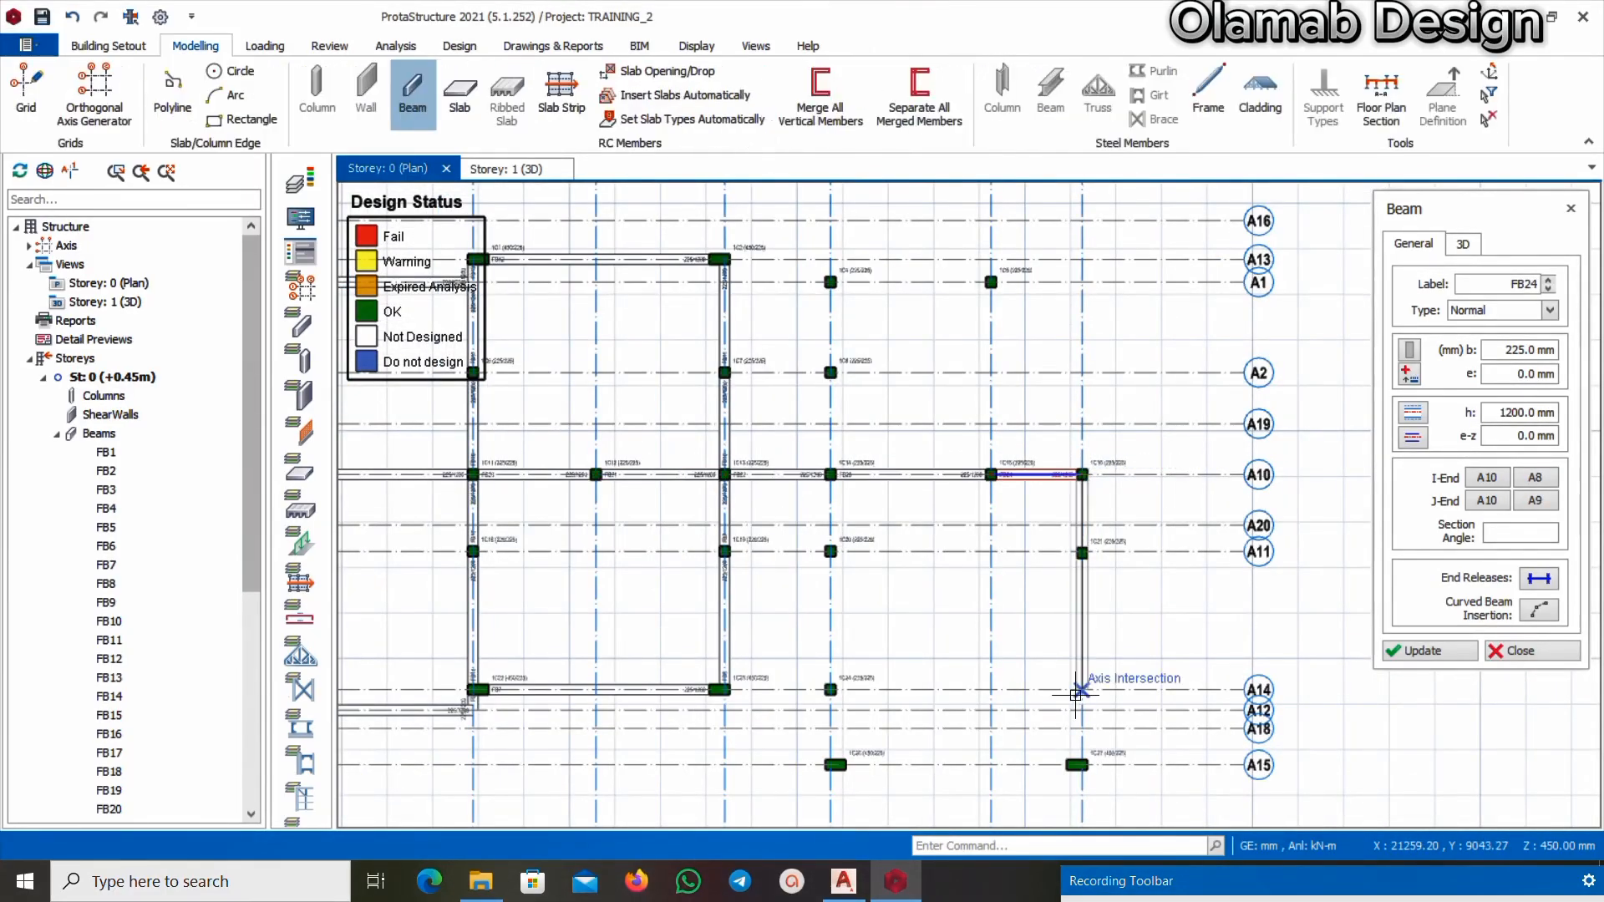
Continue the beam chain from A10/A9 down axis A9, along A15 to A7 and up A7 to the column at A1
{"action": "left_click", "coordinate": [1078, 765]}
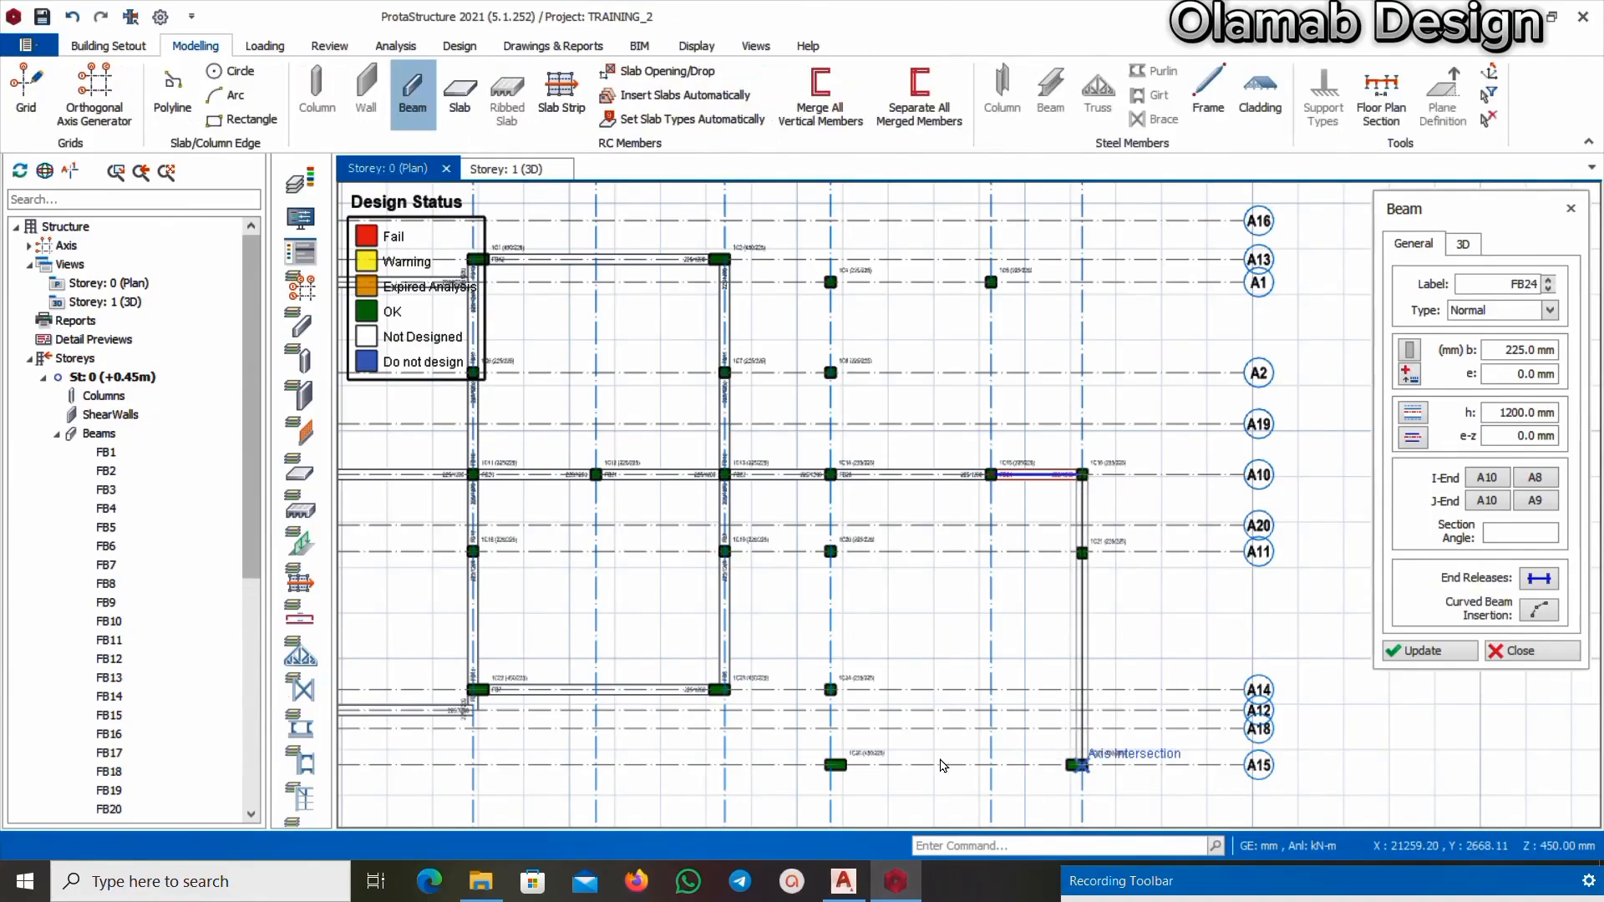
{"action": "left_click", "coordinate": [830, 765]}
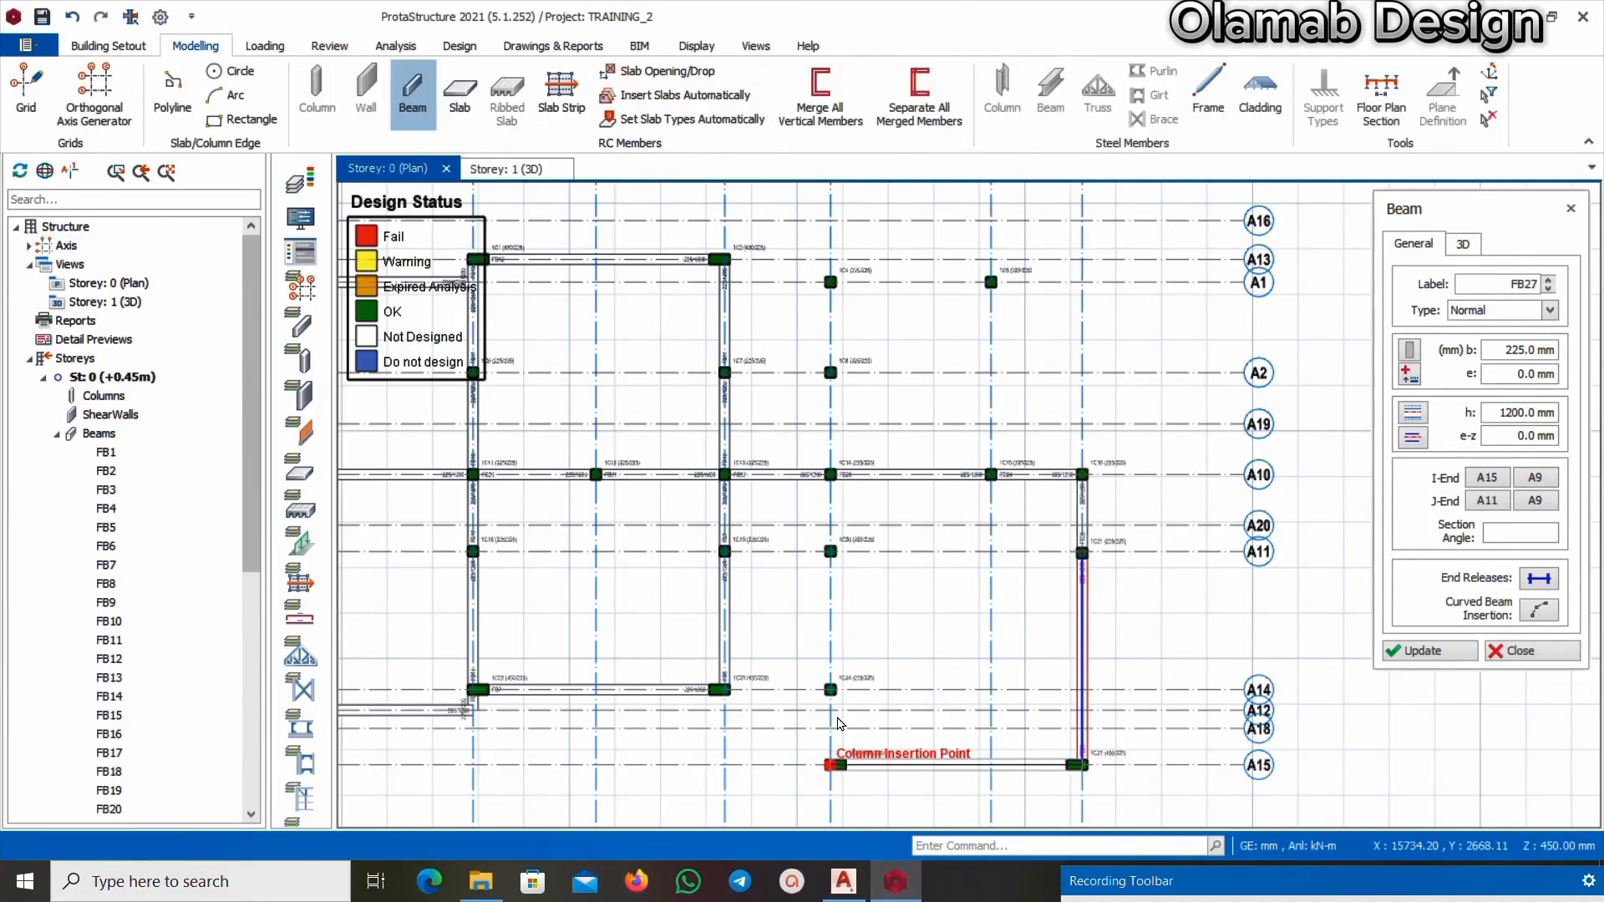
{"action": "left_click", "coordinate": [830, 284]}
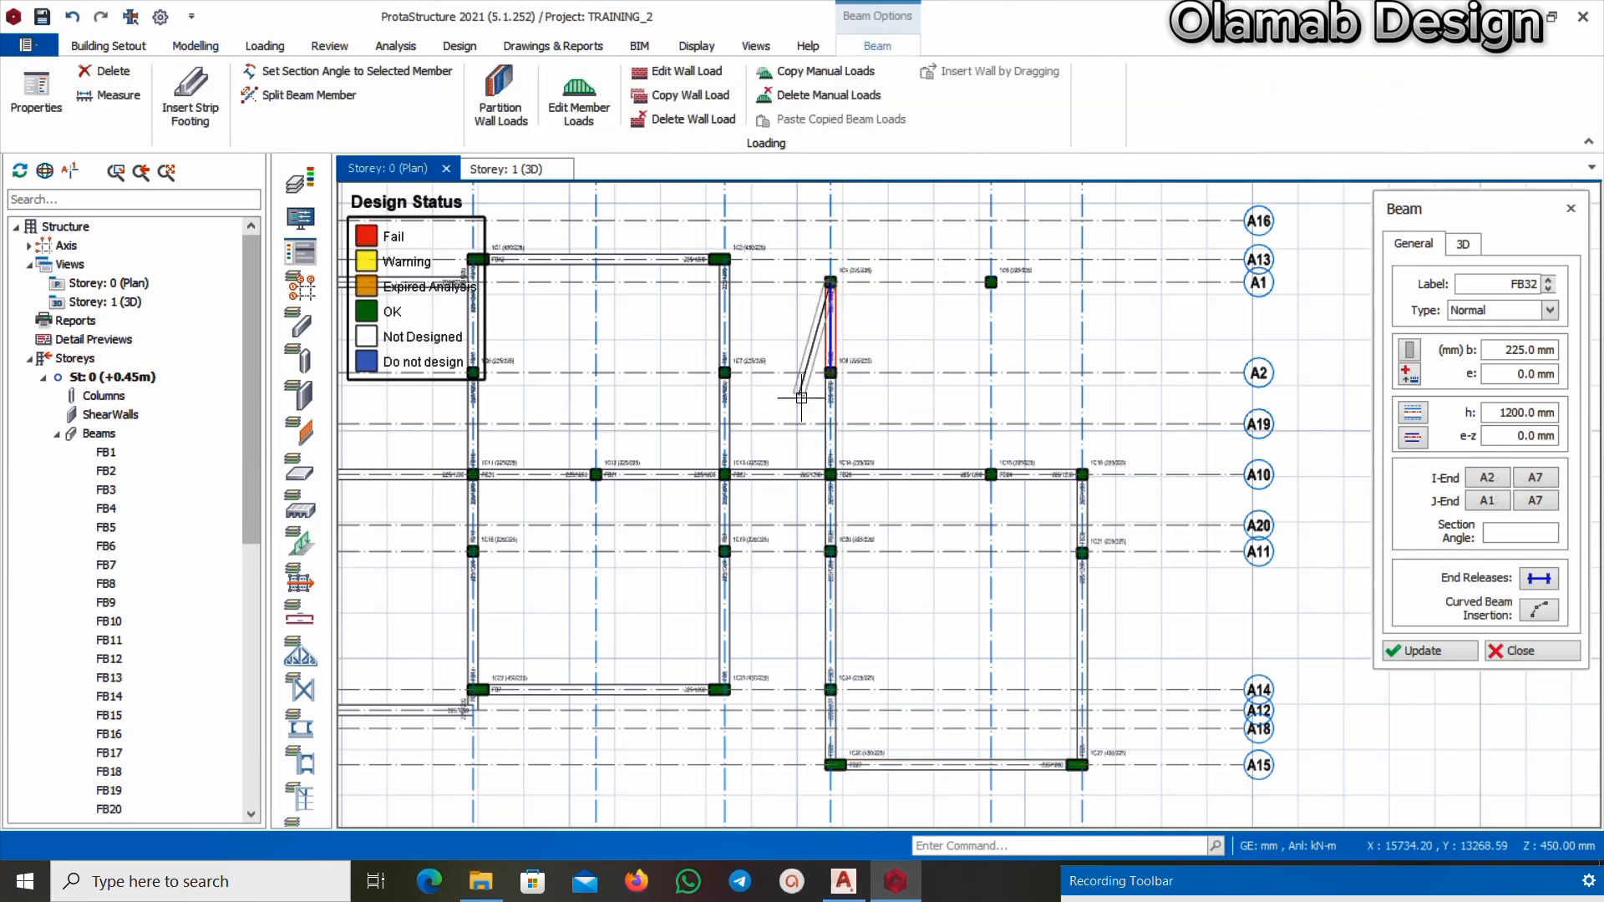
Insert beams along axis A5 from the beam on A13 down to the beam on A14
{"action": "scroll", "coordinate": [942, 388], "scroll_direction": "down", "scroll_amount": 1}
{"action": "scroll", "coordinate": [942, 388], "scroll_direction": "up", "scroll_amount": 2}
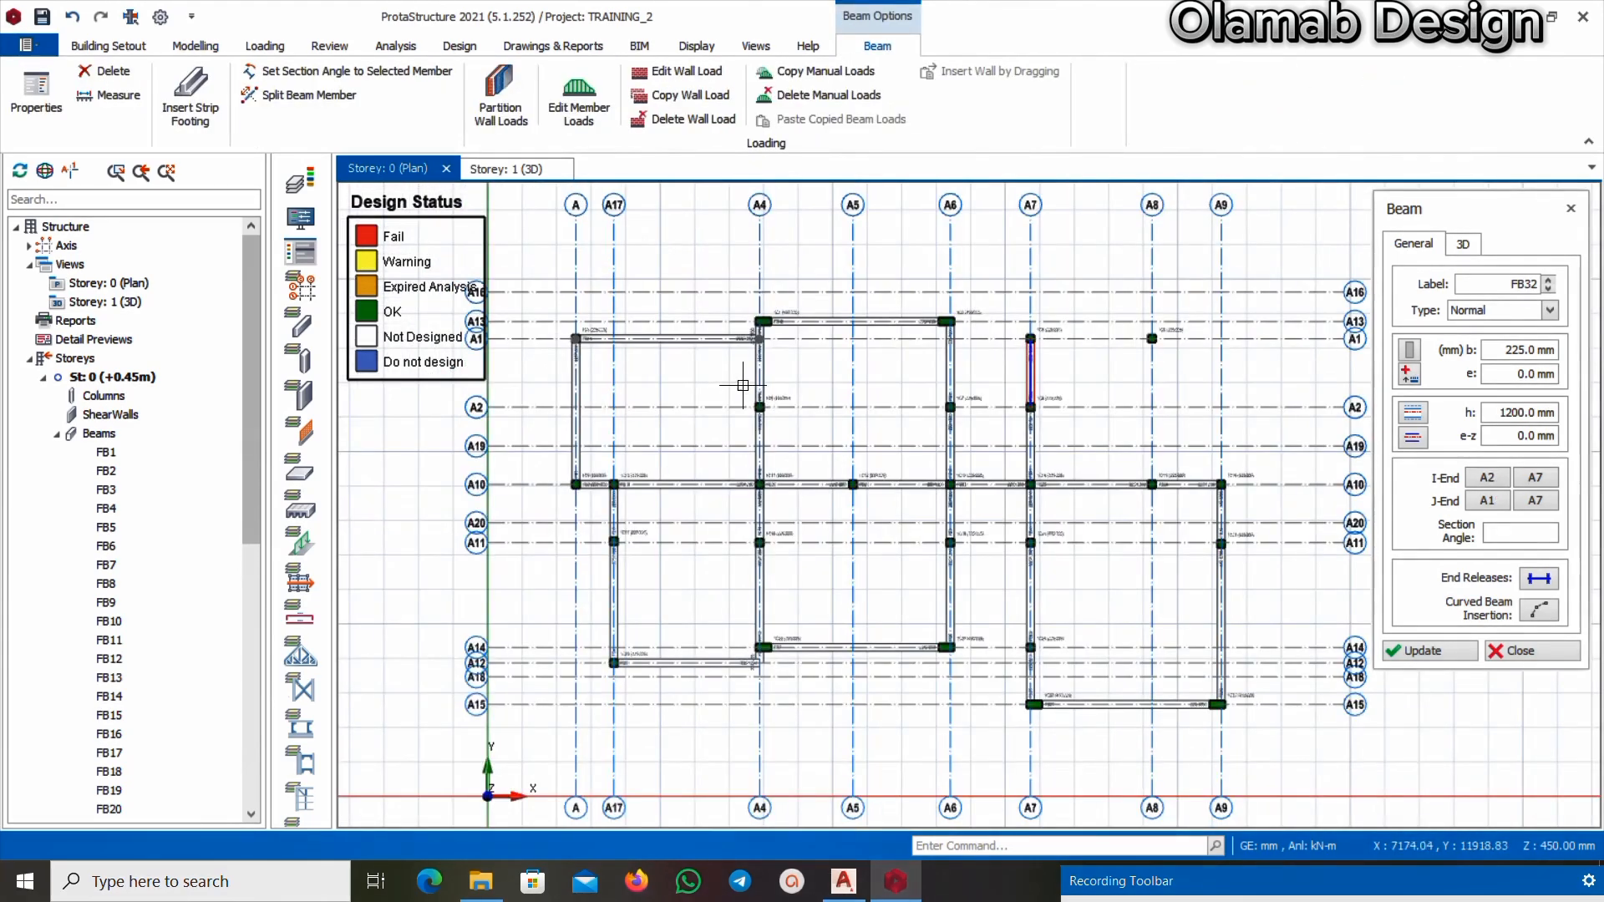
{"action": "scroll", "coordinate": [852, 293], "scroll_direction": "up", "scroll_amount": 1}
{"action": "scroll", "coordinate": [852, 292], "scroll_direction": "up", "scroll_amount": 3}
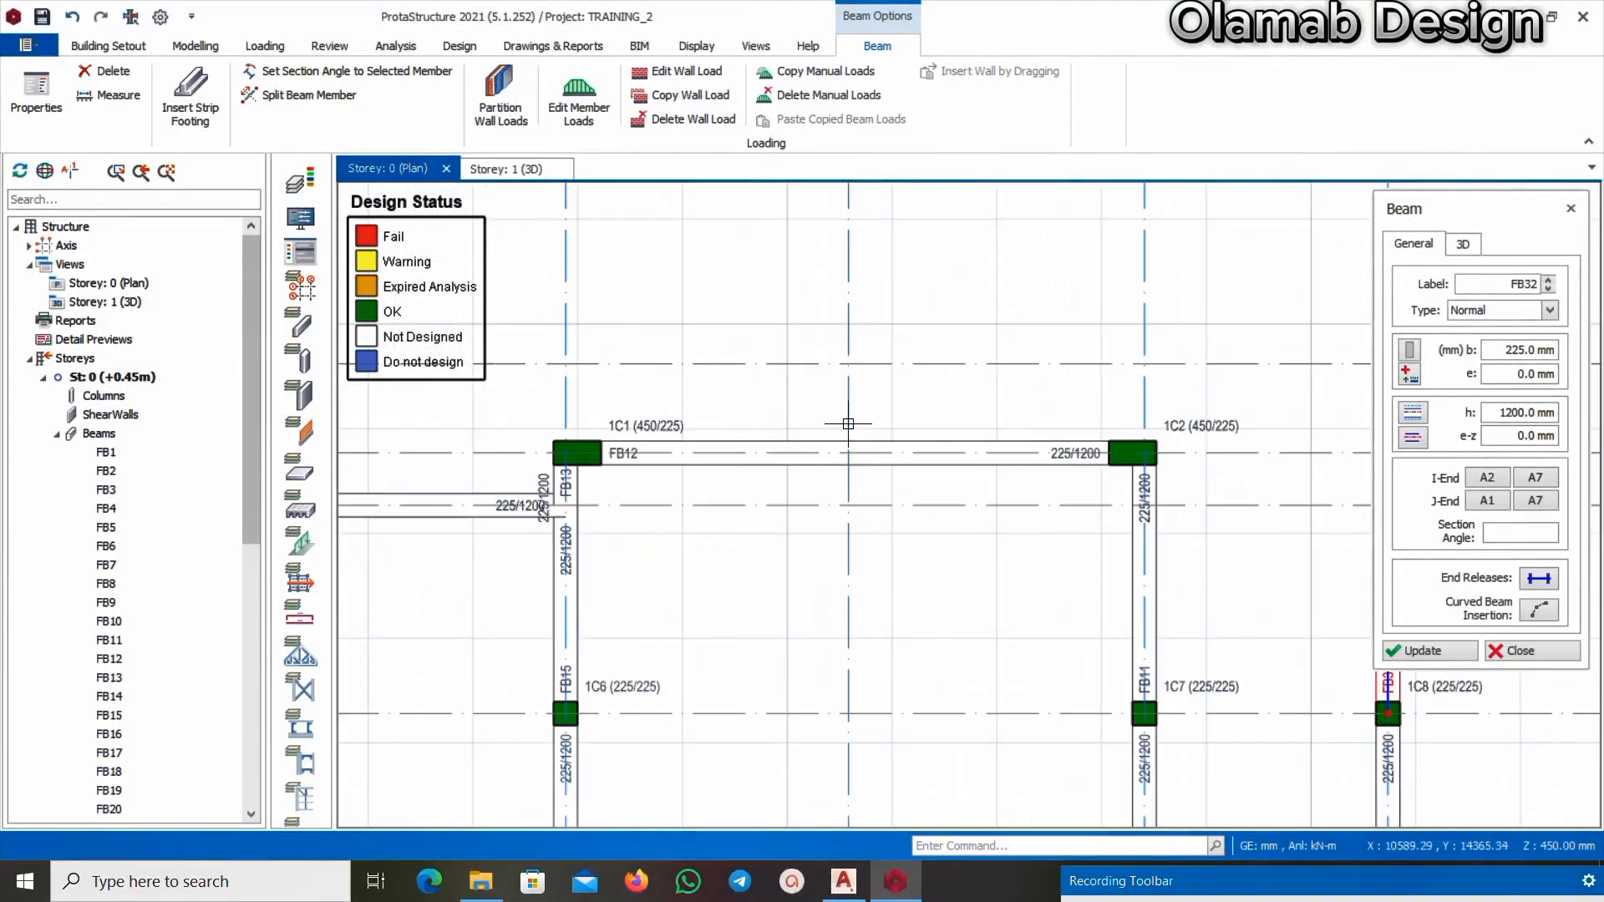
{"action": "left_click", "coordinate": [853, 333]}
{"action": "scroll", "coordinate": [847, 334], "scroll_direction": "down", "scroll_amount": 3}
{"action": "scroll", "coordinate": [836, 577], "scroll_direction": "up", "scroll_amount": 2}
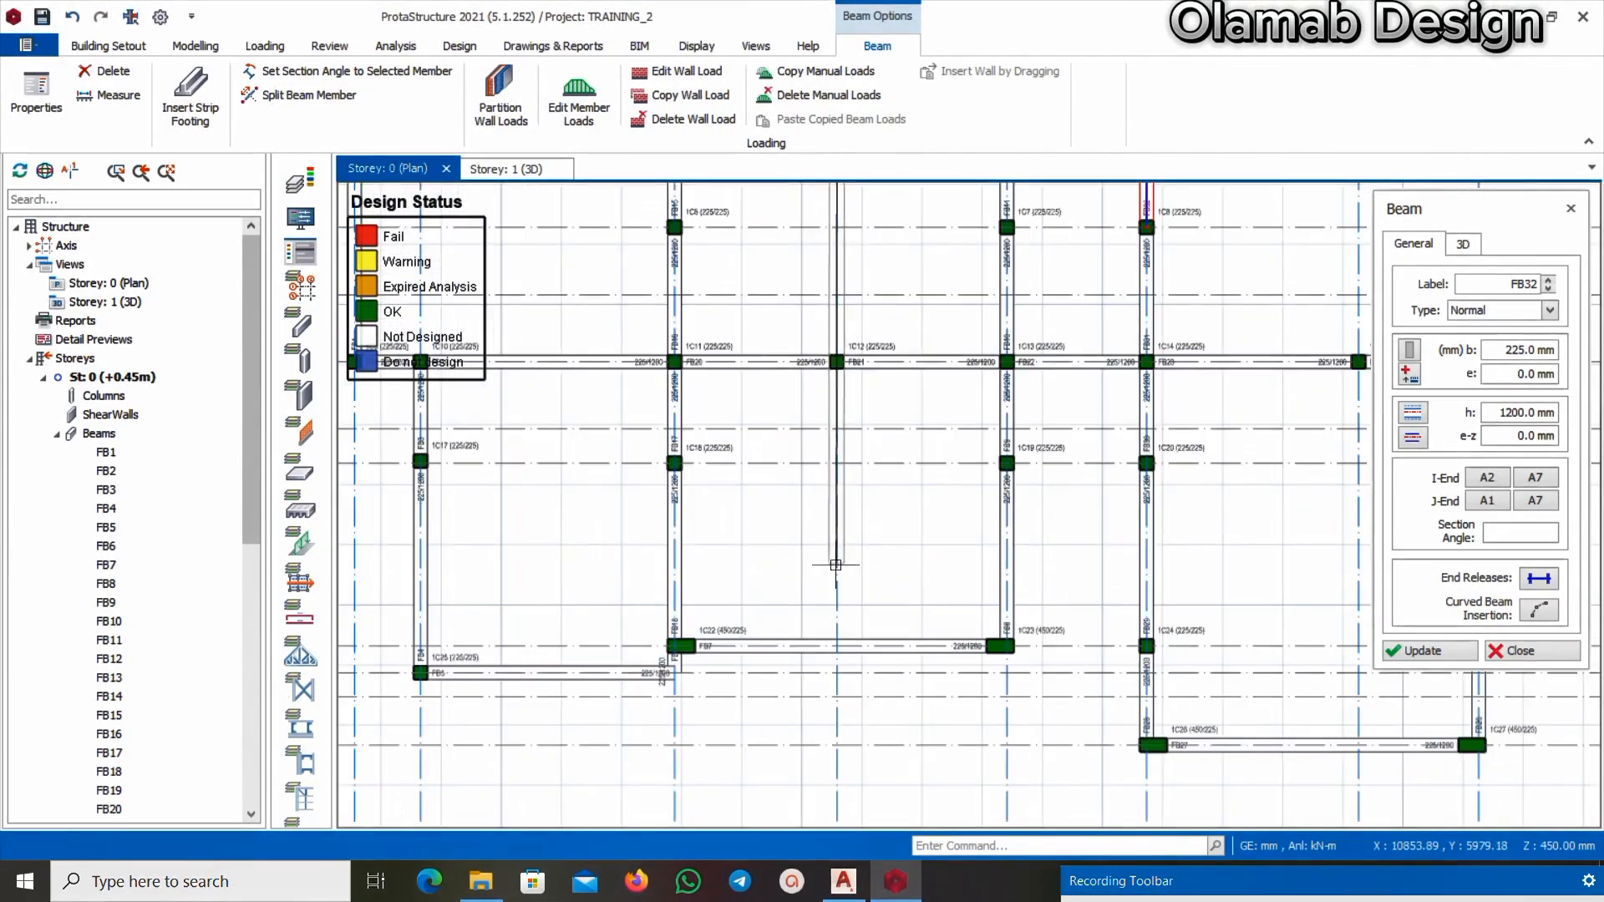
{"action": "left_click", "coordinate": [837, 648]}
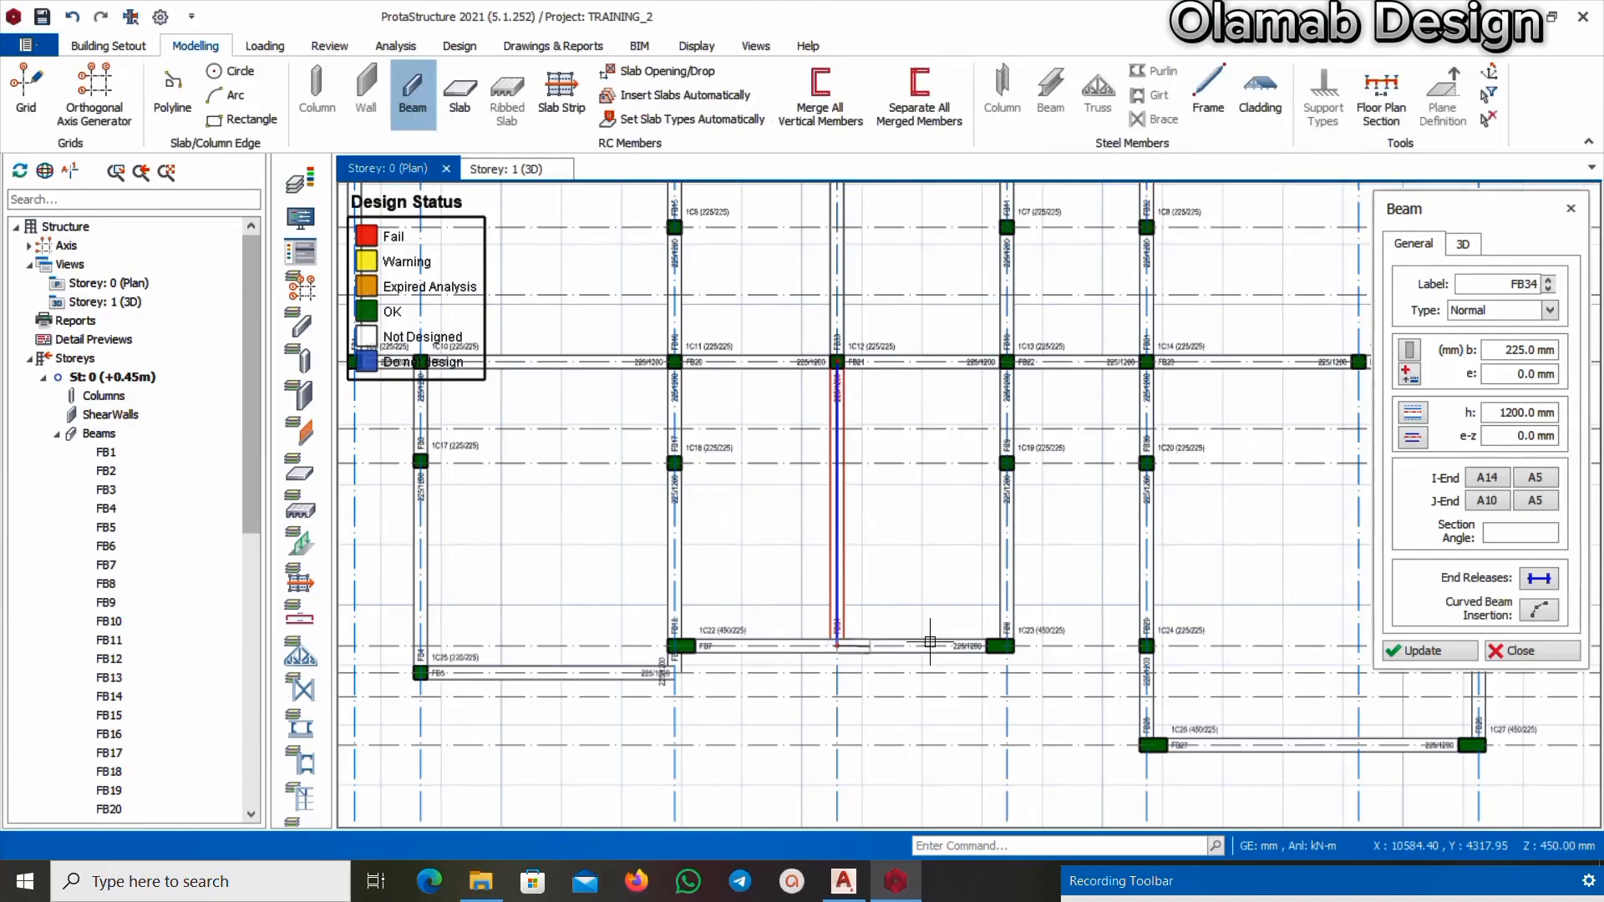
Insert a beam along axis A11 between the columns at axes A17 and A4
{"action": "scroll", "coordinate": [790, 529], "scroll_direction": "down", "scroll_amount": 1}
{"action": "scroll", "coordinate": [790, 529], "scroll_direction": "down", "scroll_amount": 1}
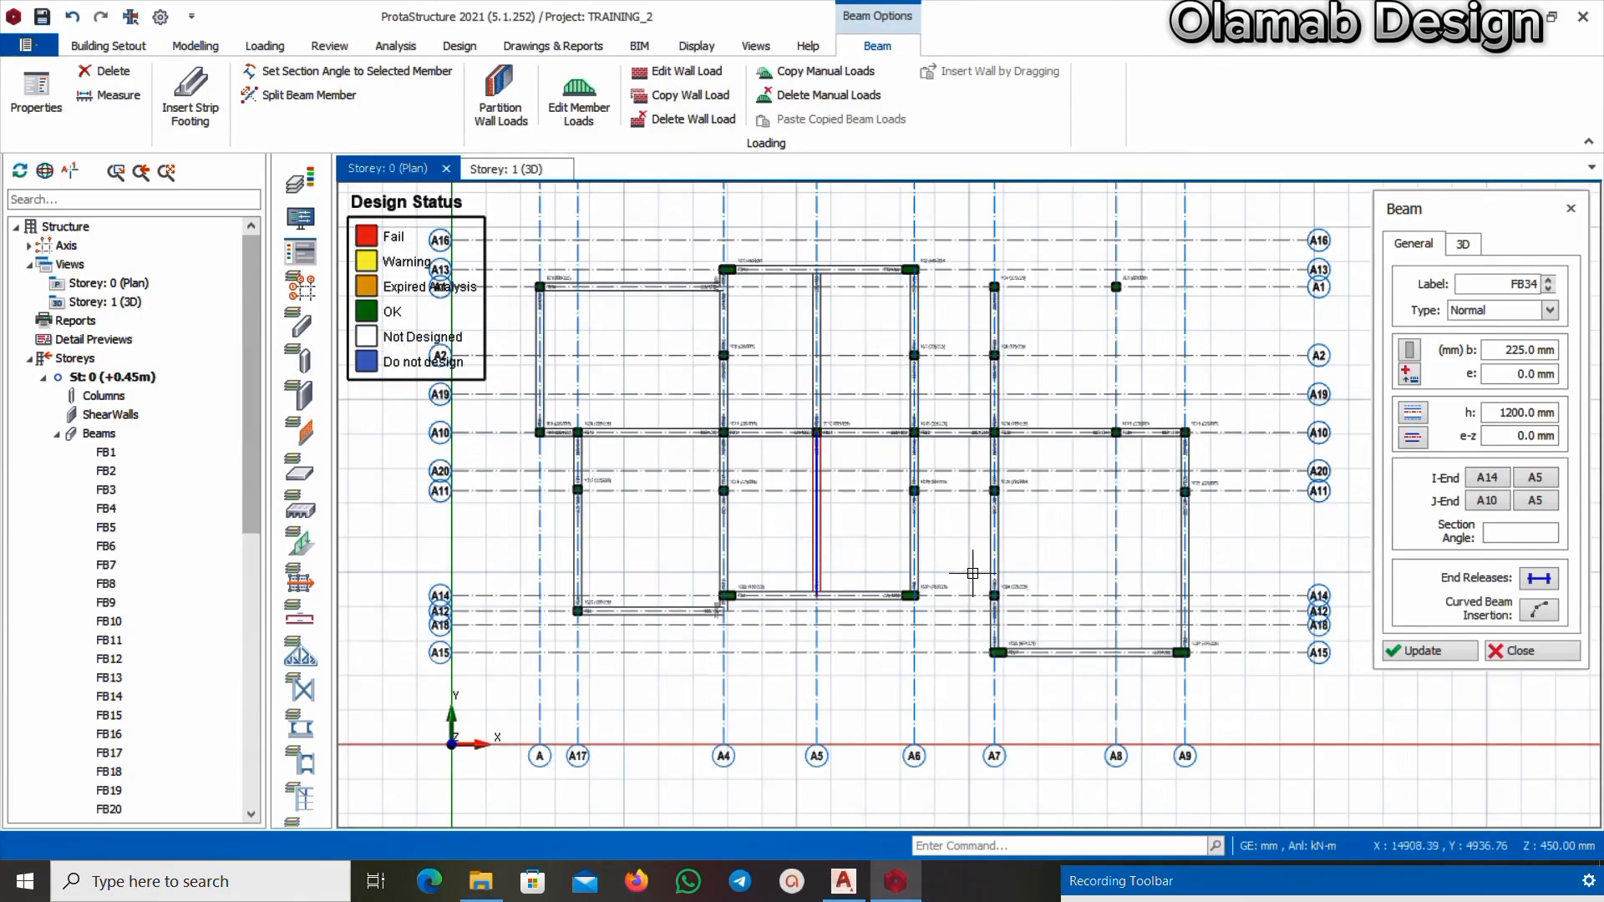
{"action": "scroll", "coordinate": [957, 599], "scroll_direction": "up", "scroll_amount": 1}
{"action": "scroll", "coordinate": [957, 599], "scroll_direction": "down", "scroll_amount": 1}
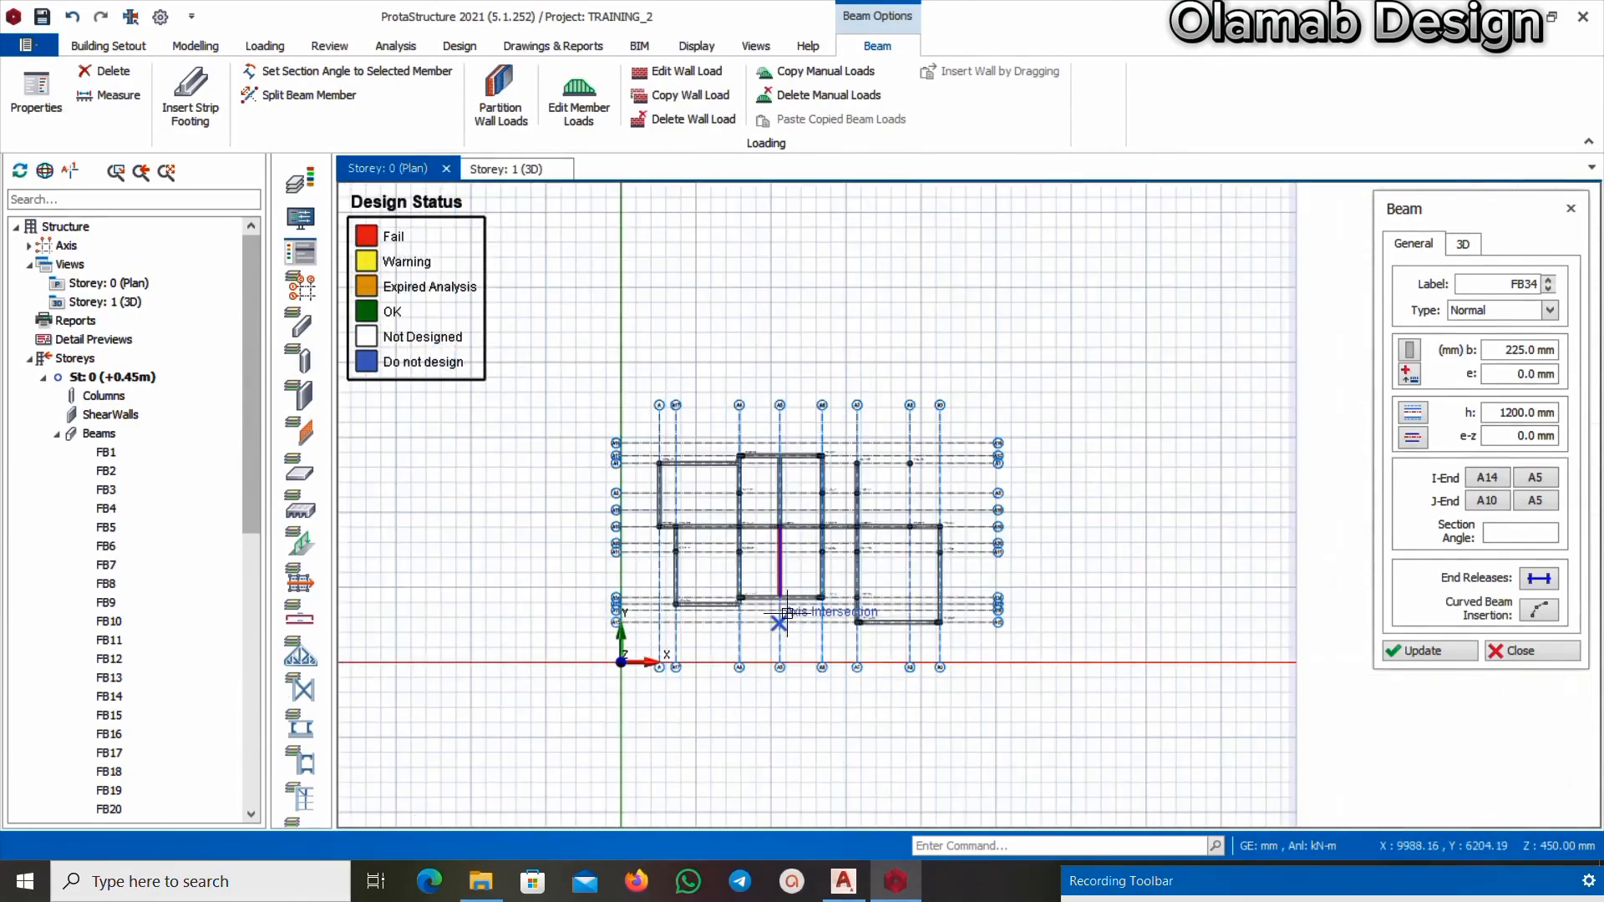
{"action": "scroll", "coordinate": [609, 559], "scroll_direction": "up", "scroll_amount": 3}
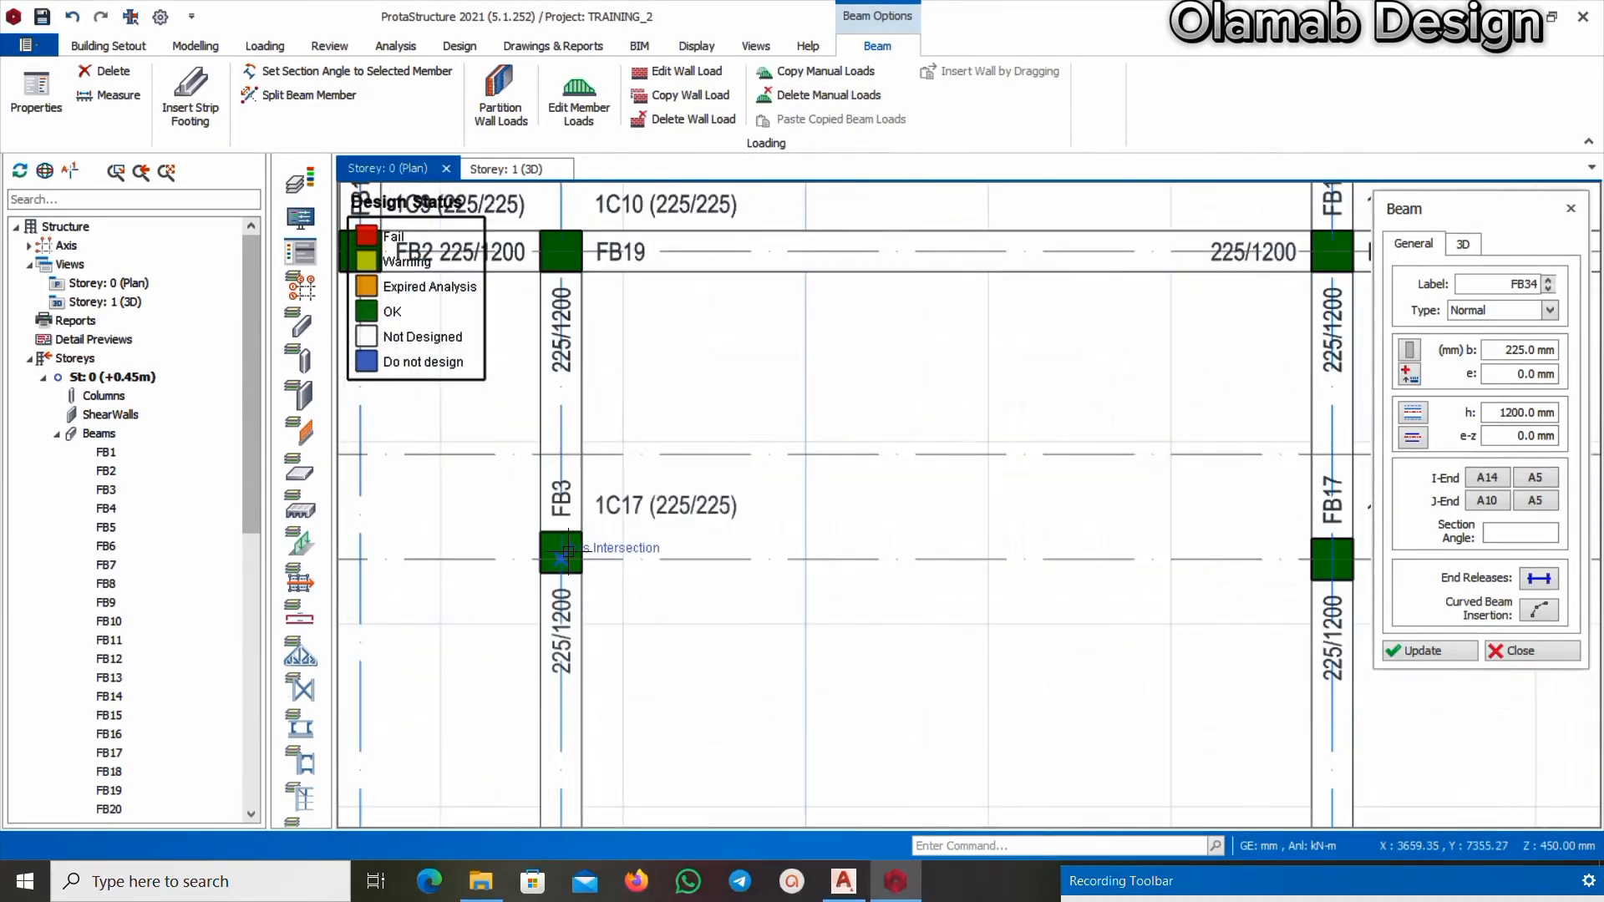
{"action": "scroll", "coordinate": [553, 559], "scroll_direction": "down", "scroll_amount": 2}
{"action": "scroll", "coordinate": [736, 537], "scroll_direction": "up", "scroll_amount": 1}
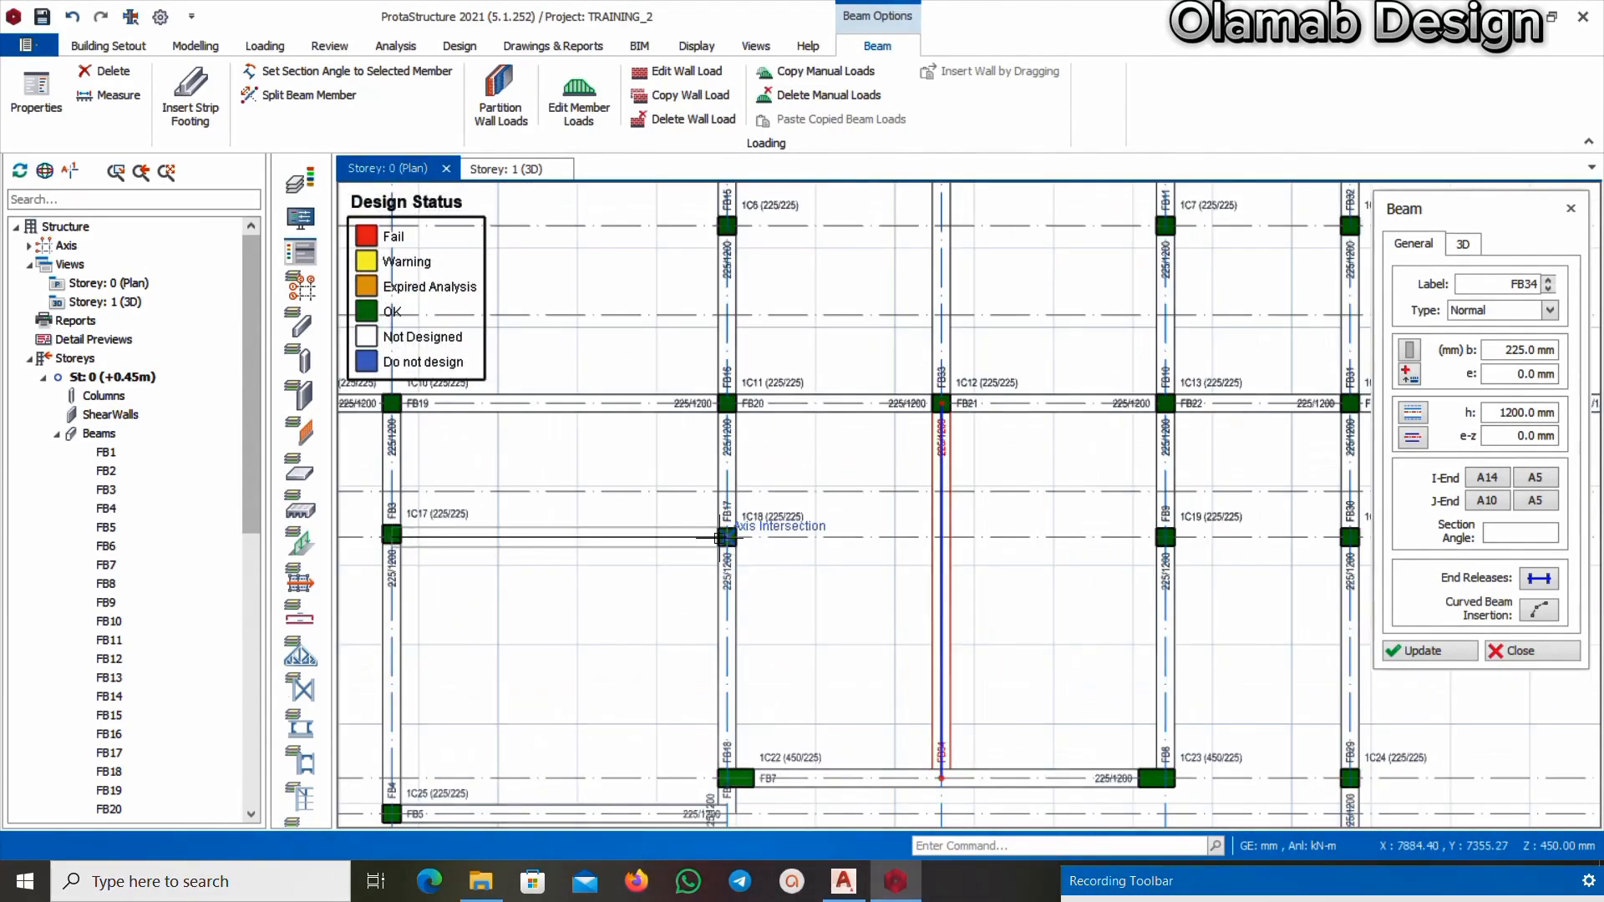
{"action": "left_click", "coordinate": [725, 537]}
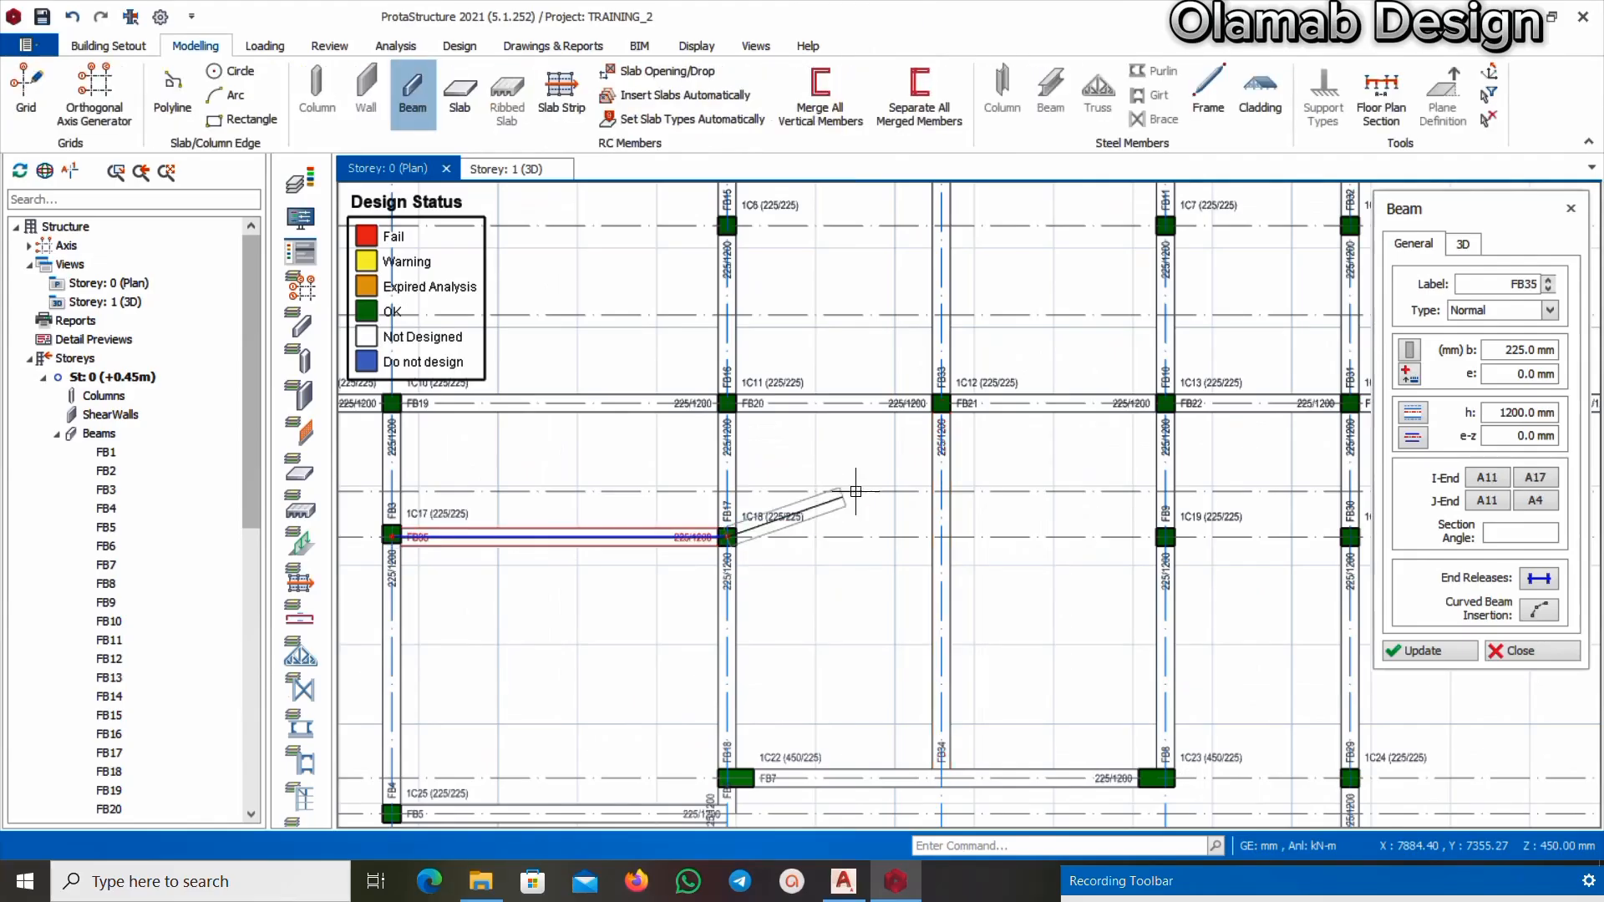
Insert a beam along axis A2 from the beam on axis A to the column at A4
{"action": "scroll", "coordinate": [763, 501], "scroll_direction": "down", "scroll_amount": 2}
{"action": "scroll", "coordinate": [619, 383], "scroll_direction": "up", "scroll_amount": 1}
{"action": "scroll", "coordinate": [619, 383], "scroll_direction": "up", "scroll_amount": 2}
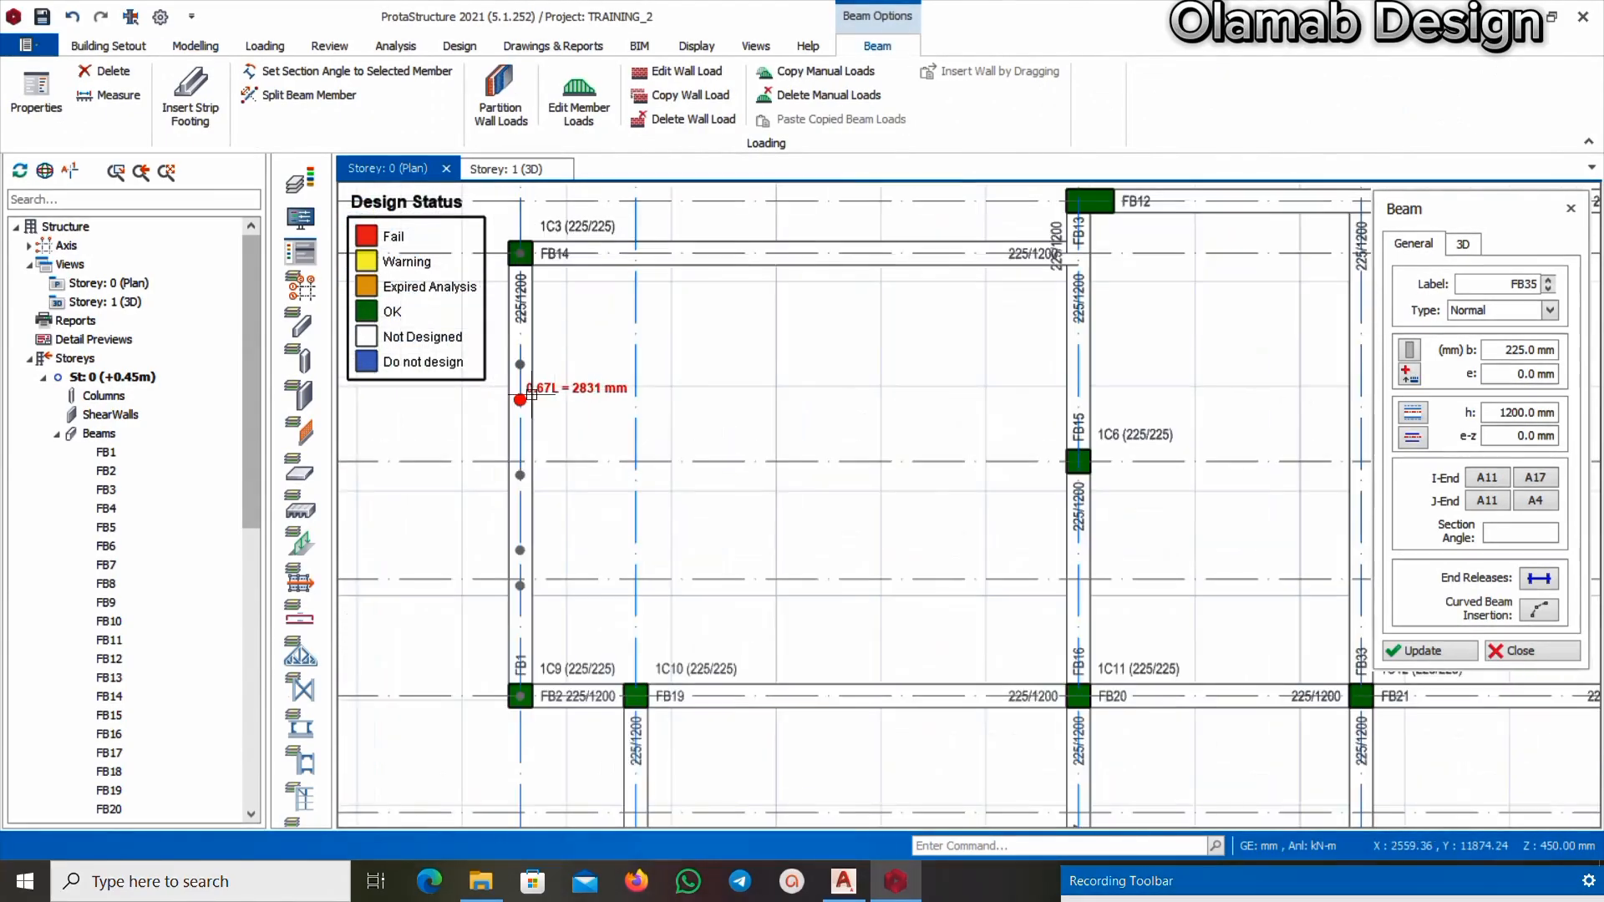
{"action": "scroll", "coordinate": [622, 418], "scroll_direction": "down", "scroll_amount": 2}
{"action": "scroll", "coordinate": [624, 433], "scroll_direction": "up", "scroll_amount": 2}
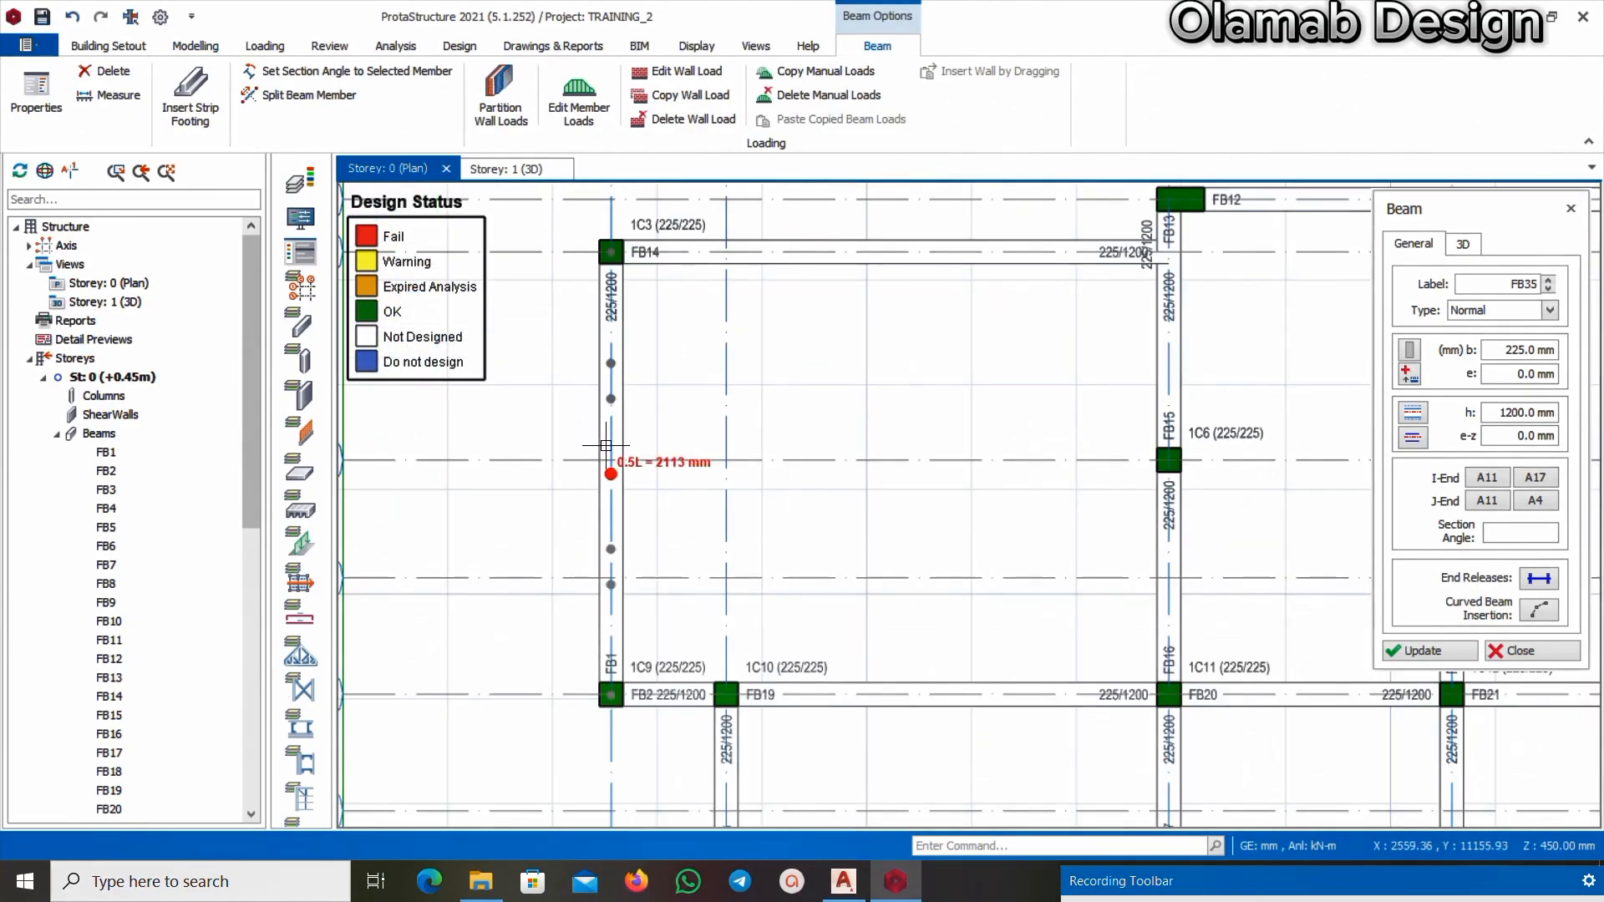
{"action": "left_click", "coordinate": [611, 458]}
{"action": "scroll", "coordinate": [827, 458], "scroll_direction": "down", "scroll_amount": 2}
{"action": "scroll", "coordinate": [997, 458], "scroll_direction": "up", "scroll_amount": 1}
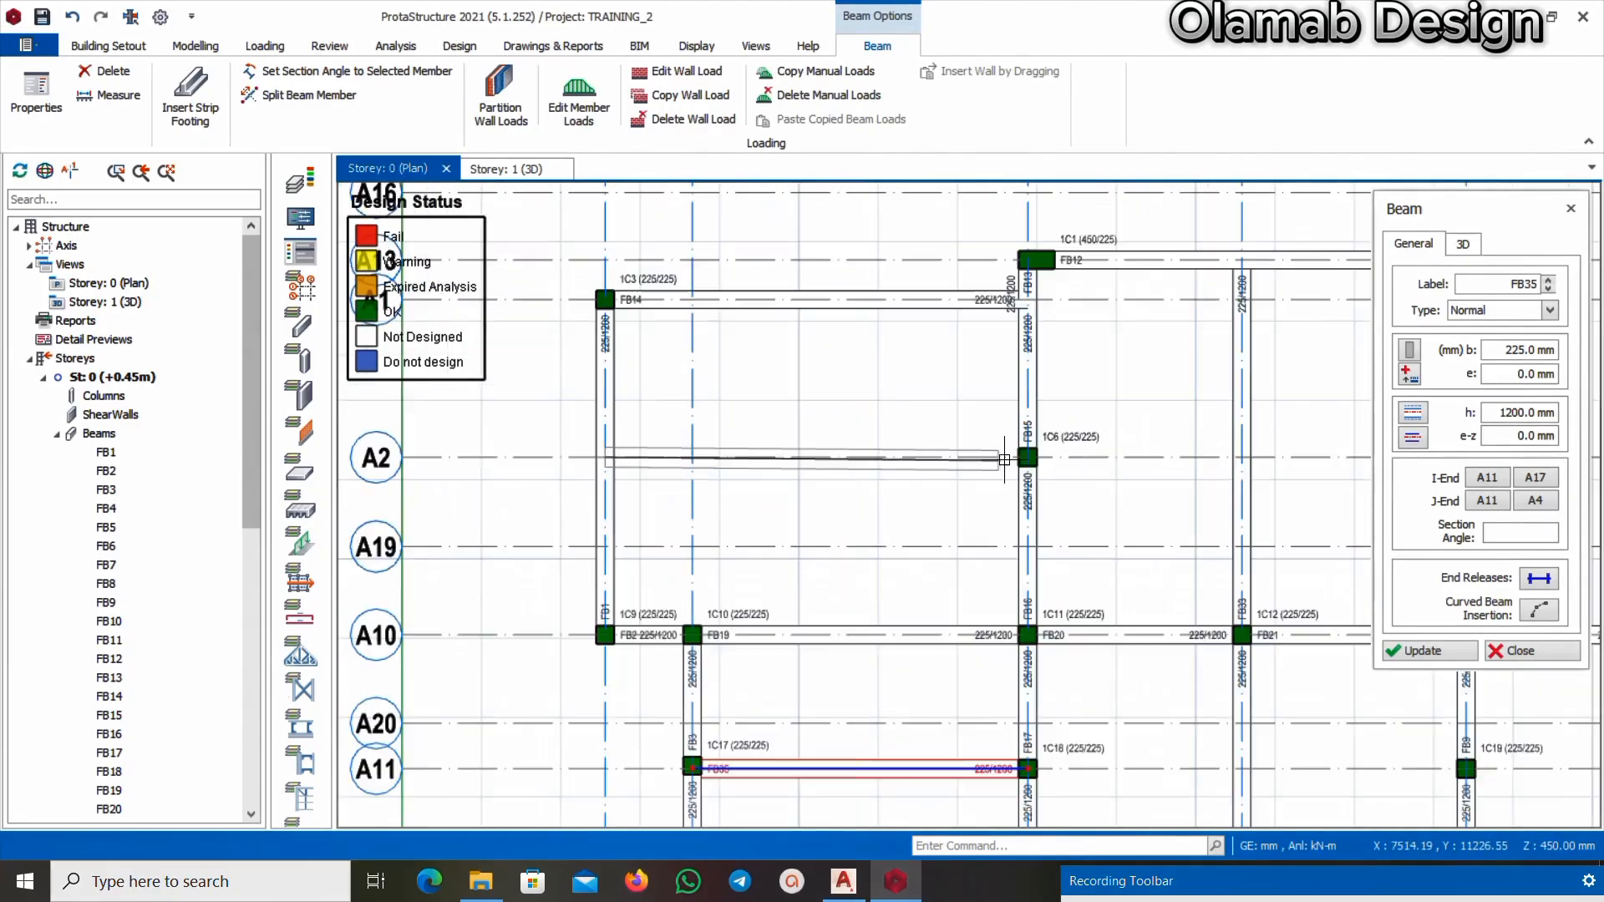
{"action": "left_click", "coordinate": [1026, 457]}
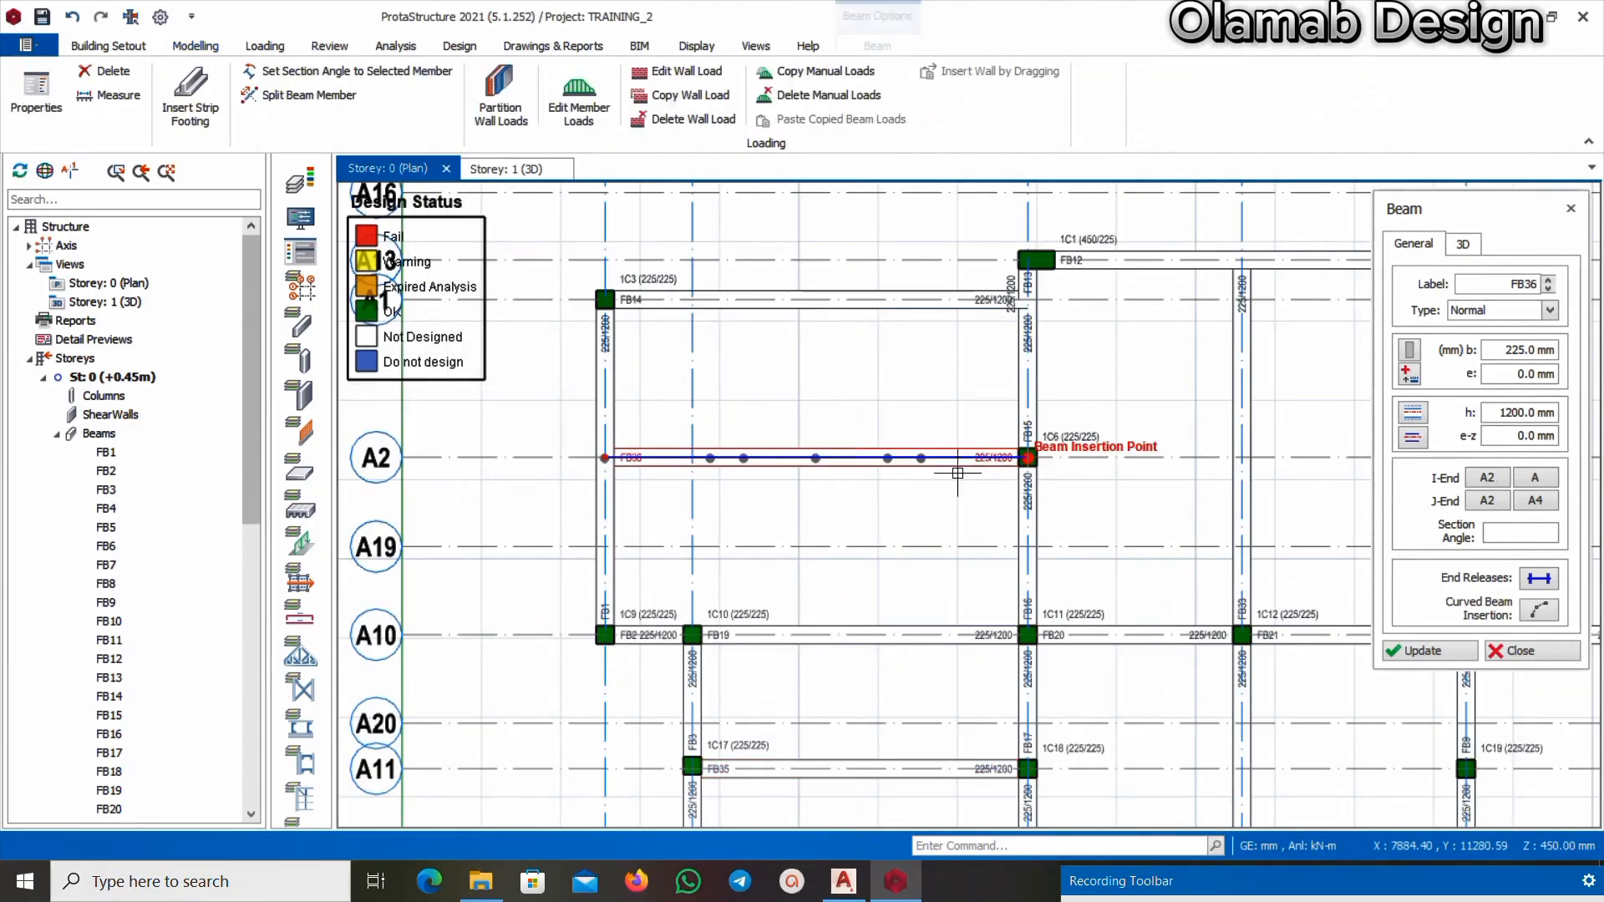
Insert a beam along axis A11 between the columns at axes A7 and A9
{"action": "scroll", "coordinate": [817, 476], "scroll_direction": "down", "scroll_amount": 3}
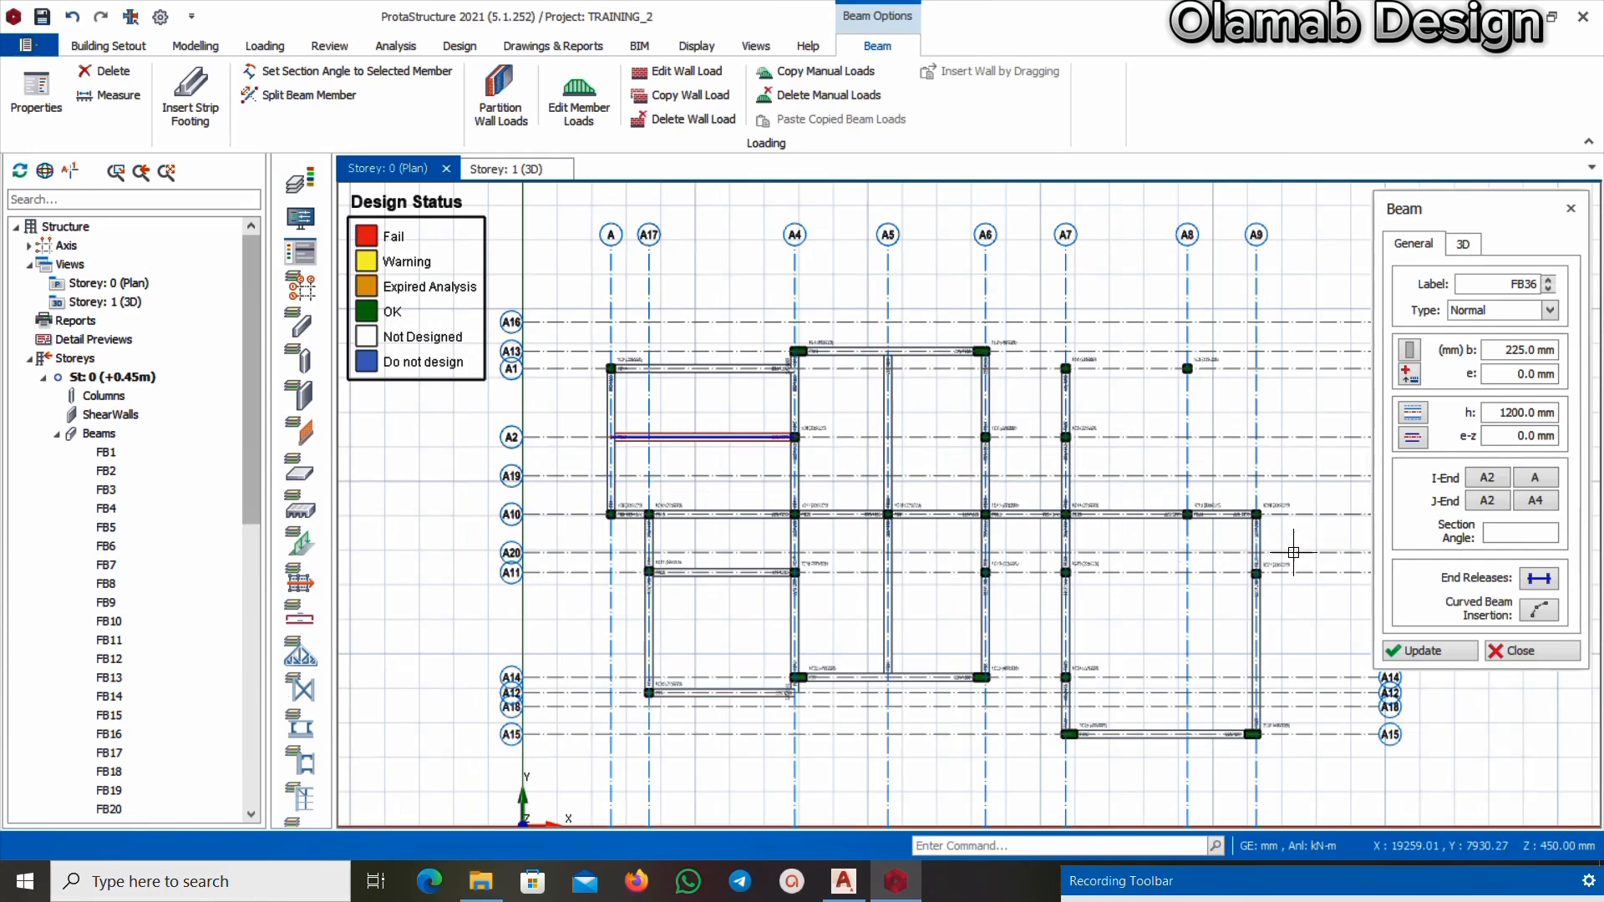
{"action": "scroll", "coordinate": [1160, 566], "scroll_direction": "up", "scroll_amount": 5}
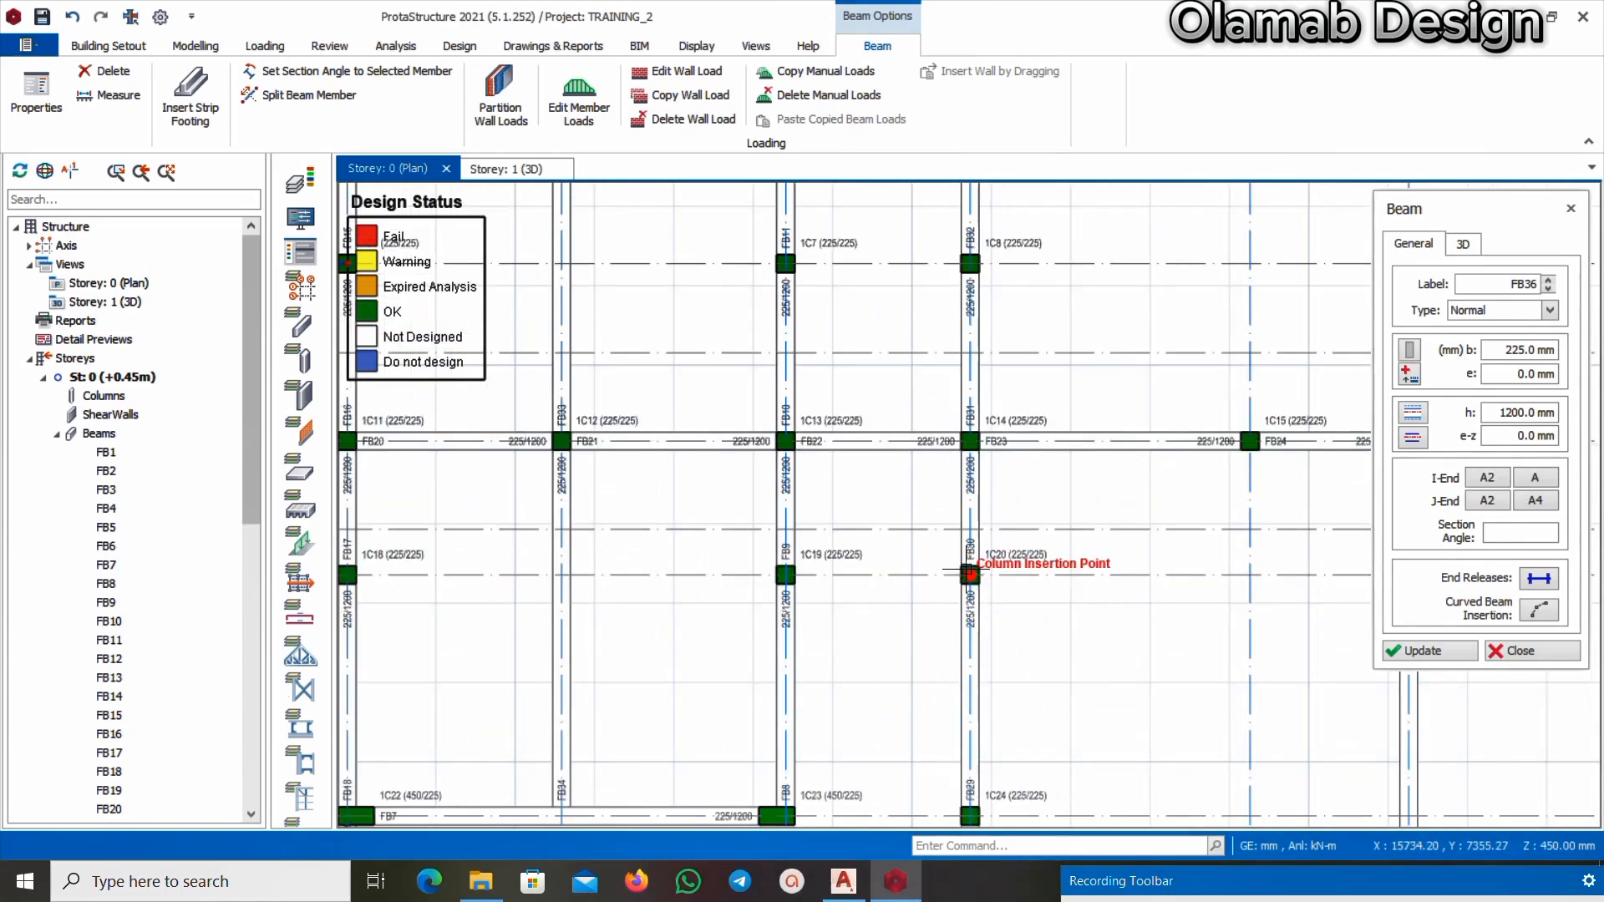
{"action": "left_click", "coordinate": [967, 570]}
{"action": "scroll", "coordinate": [835, 466], "scroll_direction": "down", "scroll_amount": 4}
{"action": "scroll", "coordinate": [878, 468], "scroll_direction": "up", "scroll_amount": 3}
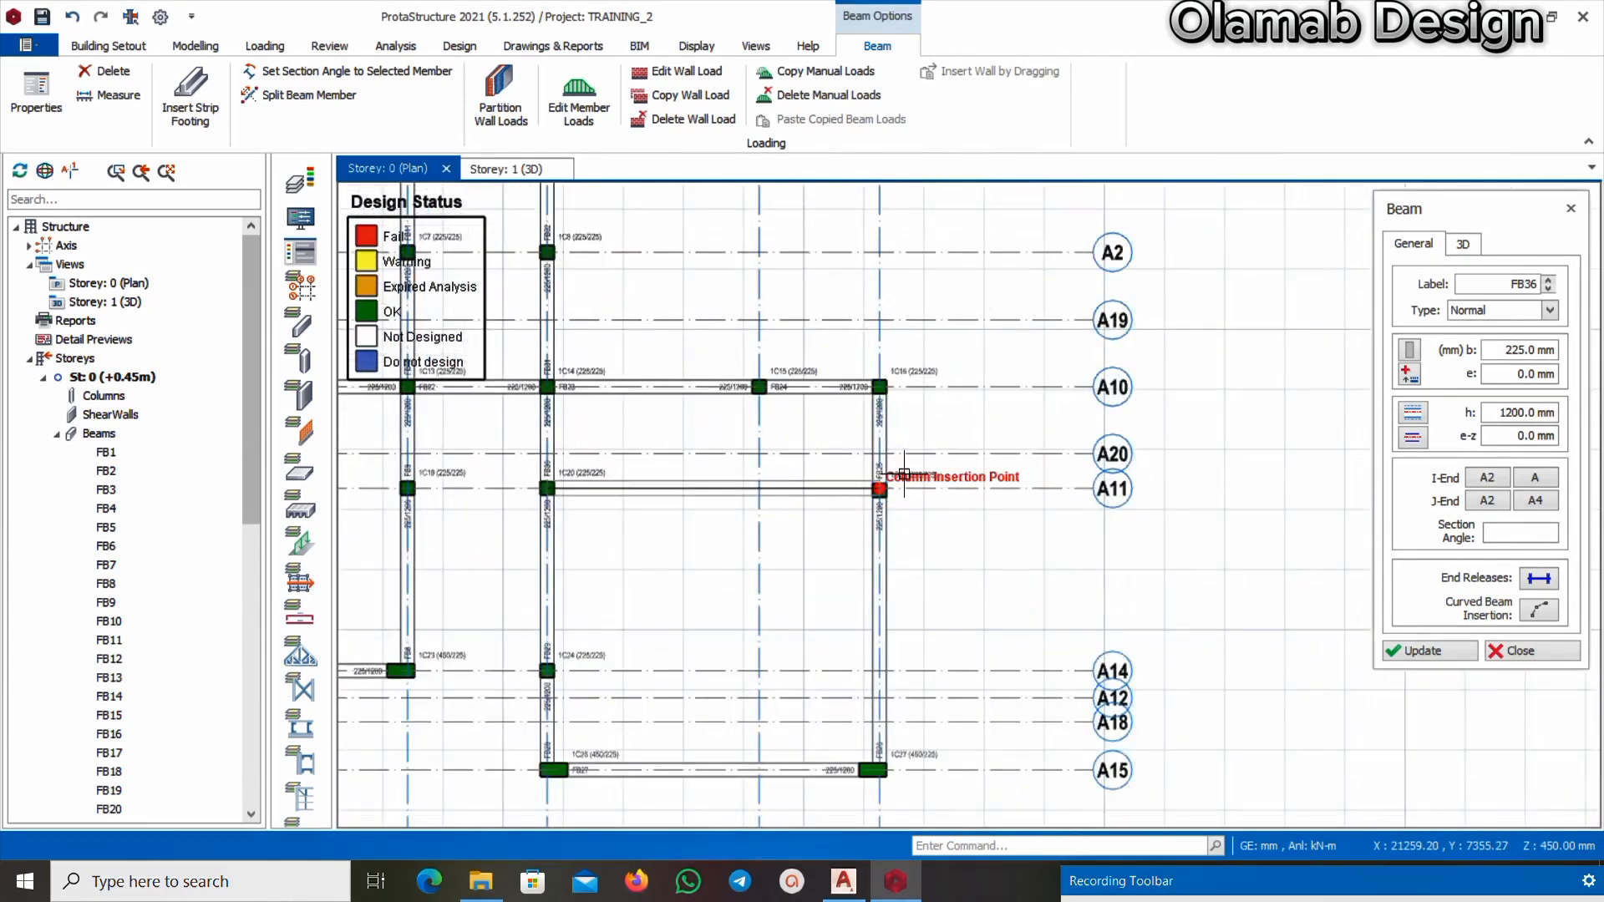
{"action": "left_click", "coordinate": [879, 487]}
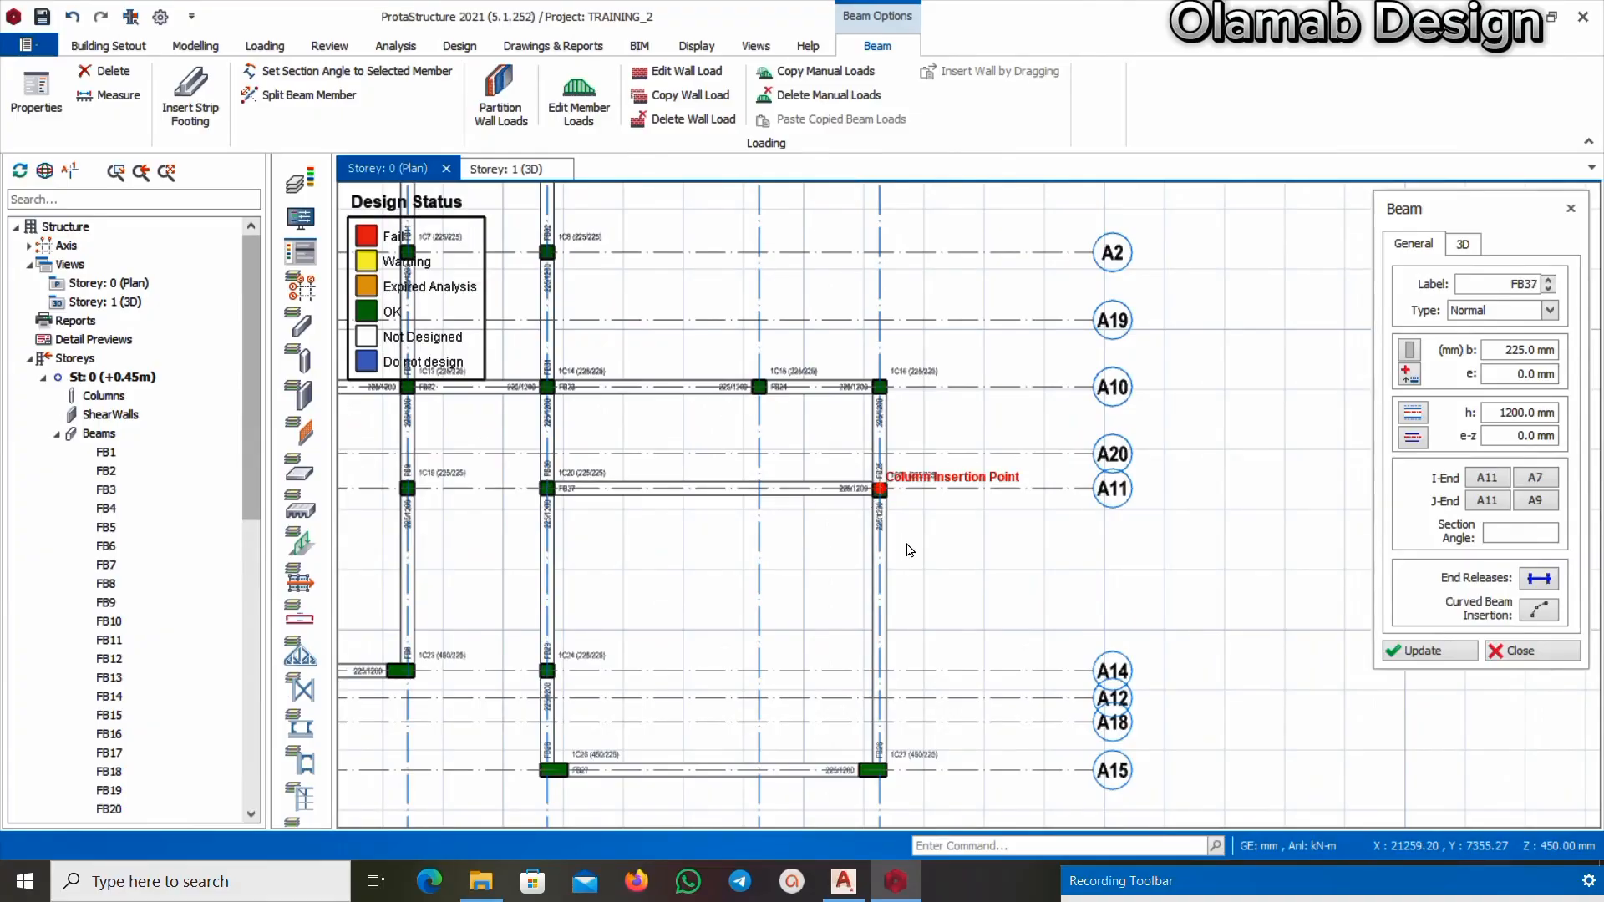
Insert a beam along axis A1 between the columns at axes A7 and A8
{"action": "scroll", "coordinate": [878, 538], "scroll_direction": "down", "scroll_amount": 3}
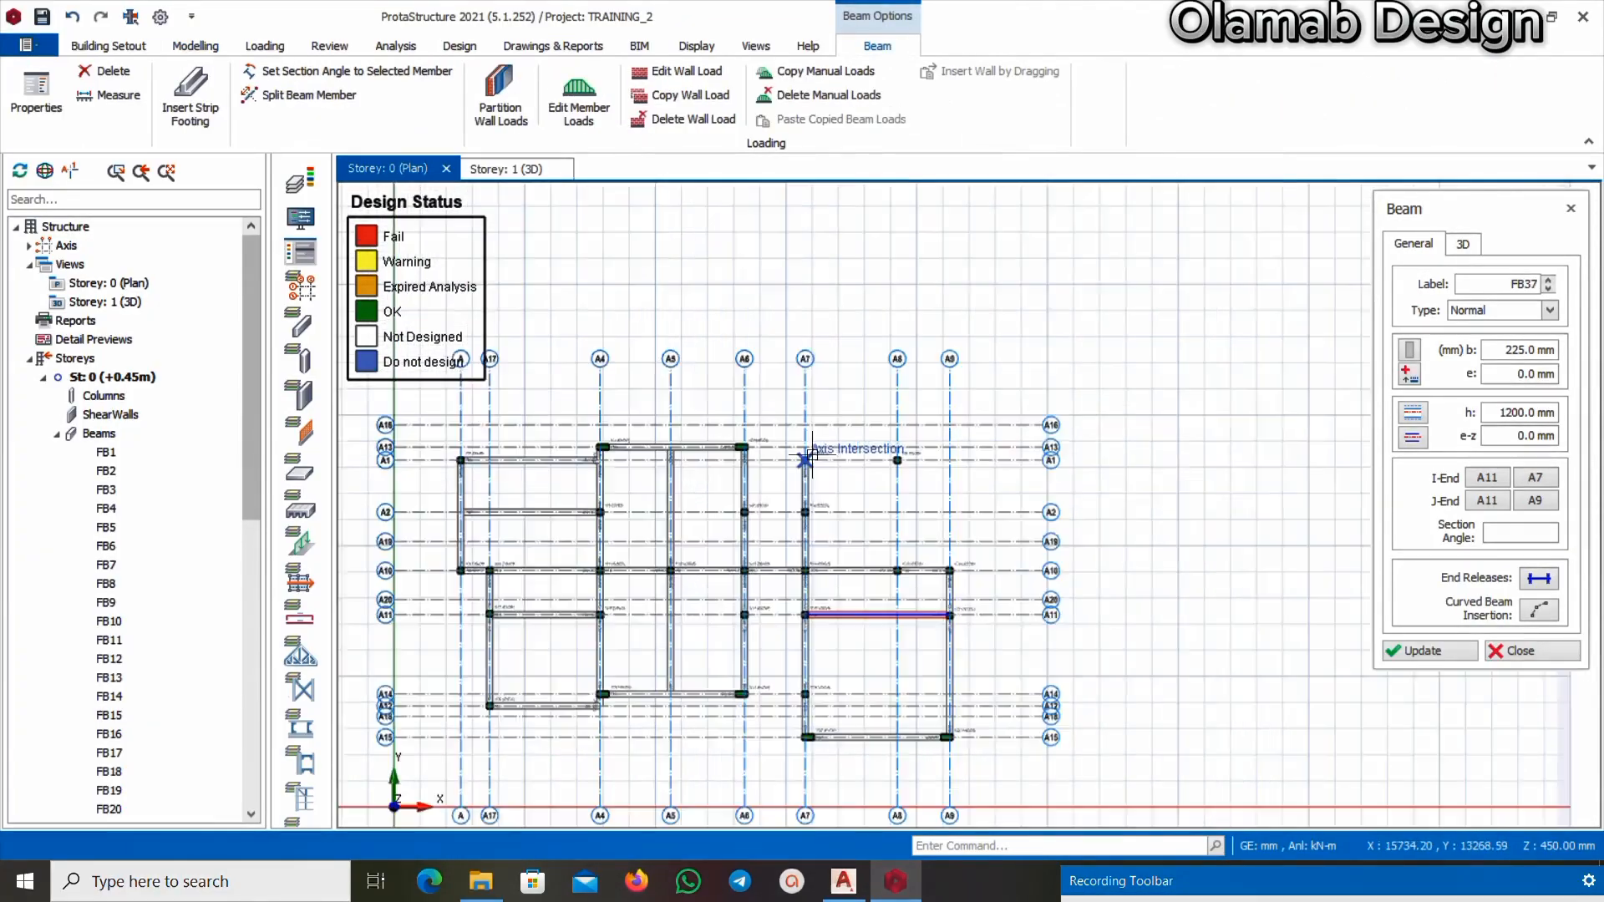
{"action": "scroll", "coordinate": [807, 455], "scroll_direction": "up", "scroll_amount": 3}
{"action": "scroll", "coordinate": [808, 453], "scroll_direction": "down", "scroll_amount": 1}
{"action": "scroll", "coordinate": [808, 451], "scroll_direction": "up", "scroll_amount": 1}
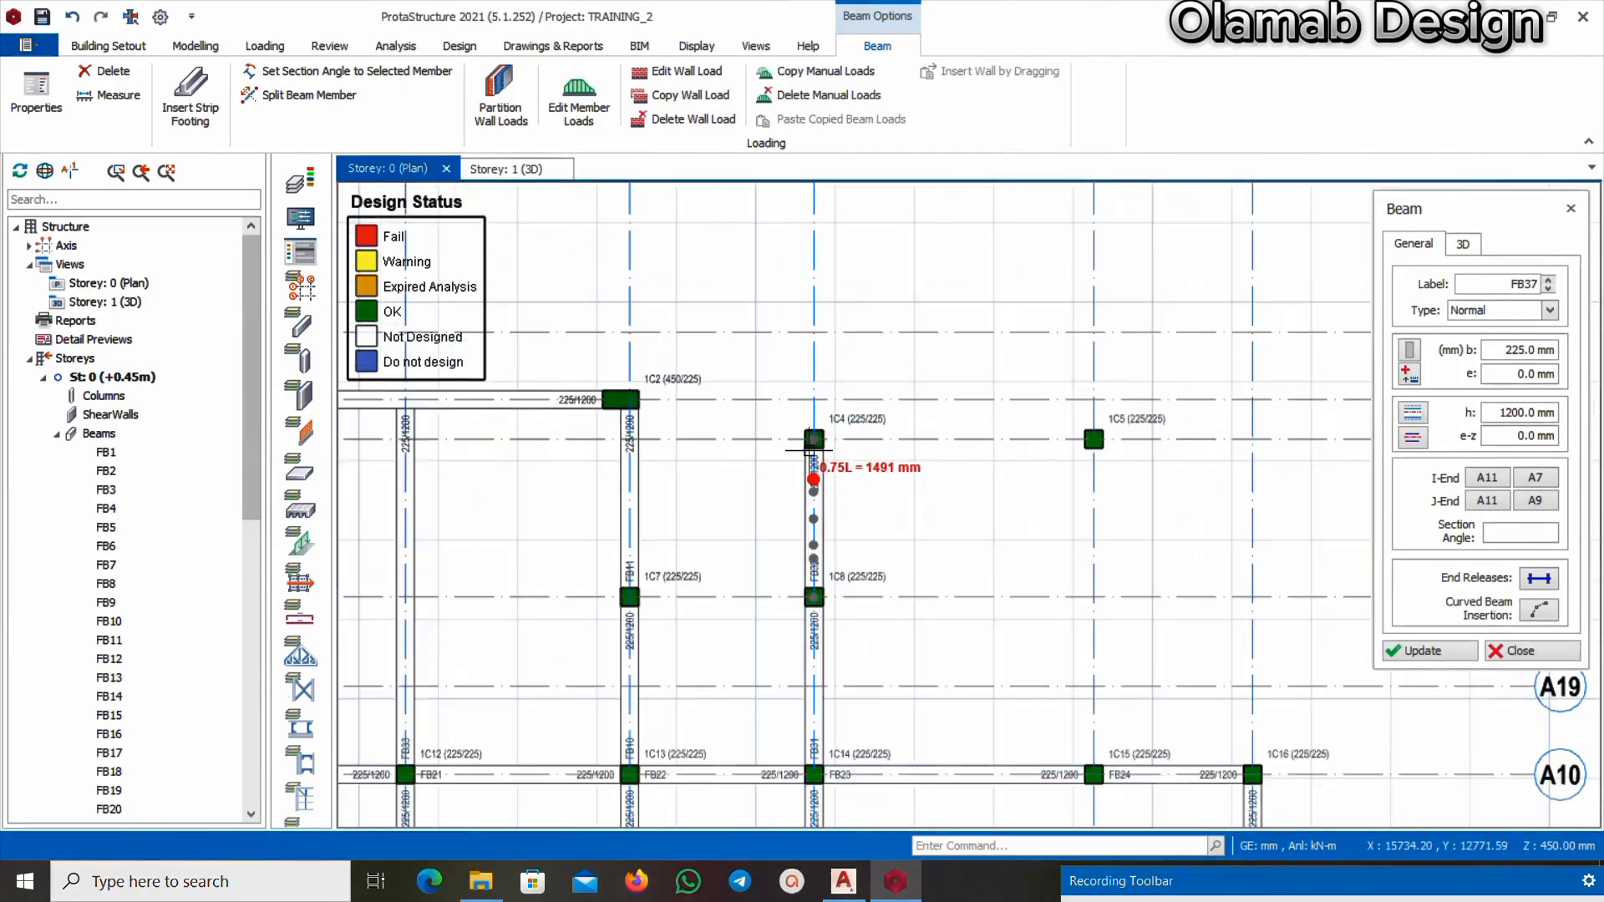
{"action": "left_click", "coordinate": [813, 443]}
{"action": "scroll", "coordinate": [929, 451], "scroll_direction": "down", "scroll_amount": 3}
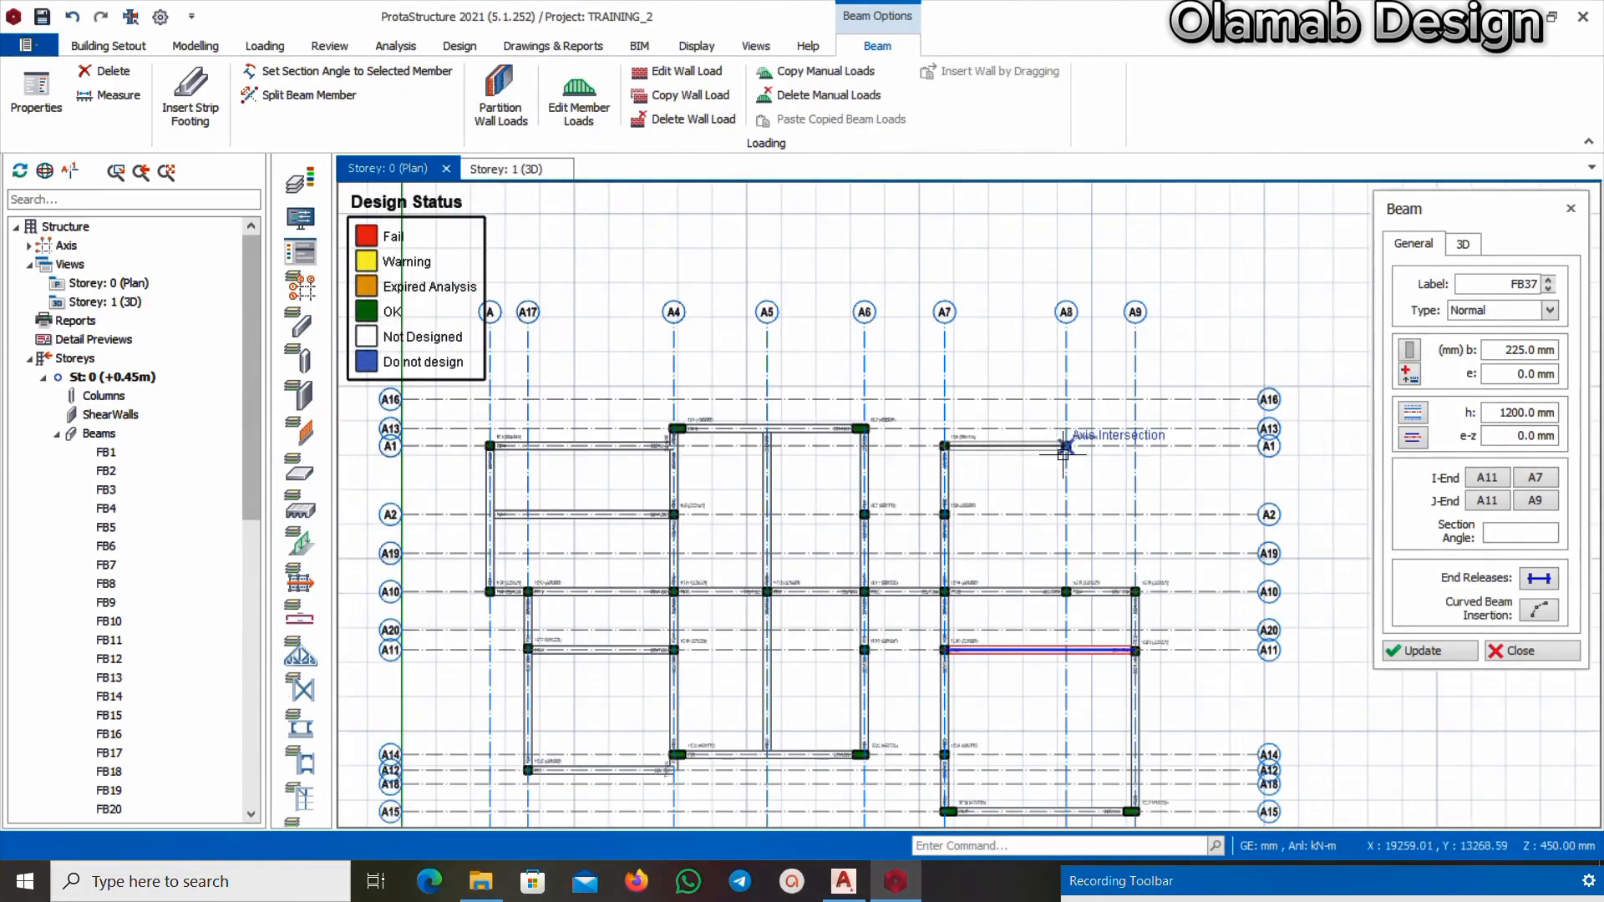
{"action": "scroll", "coordinate": [1063, 454], "scroll_direction": "up", "scroll_amount": 3}
{"action": "left_click", "coordinate": [1065, 418]}
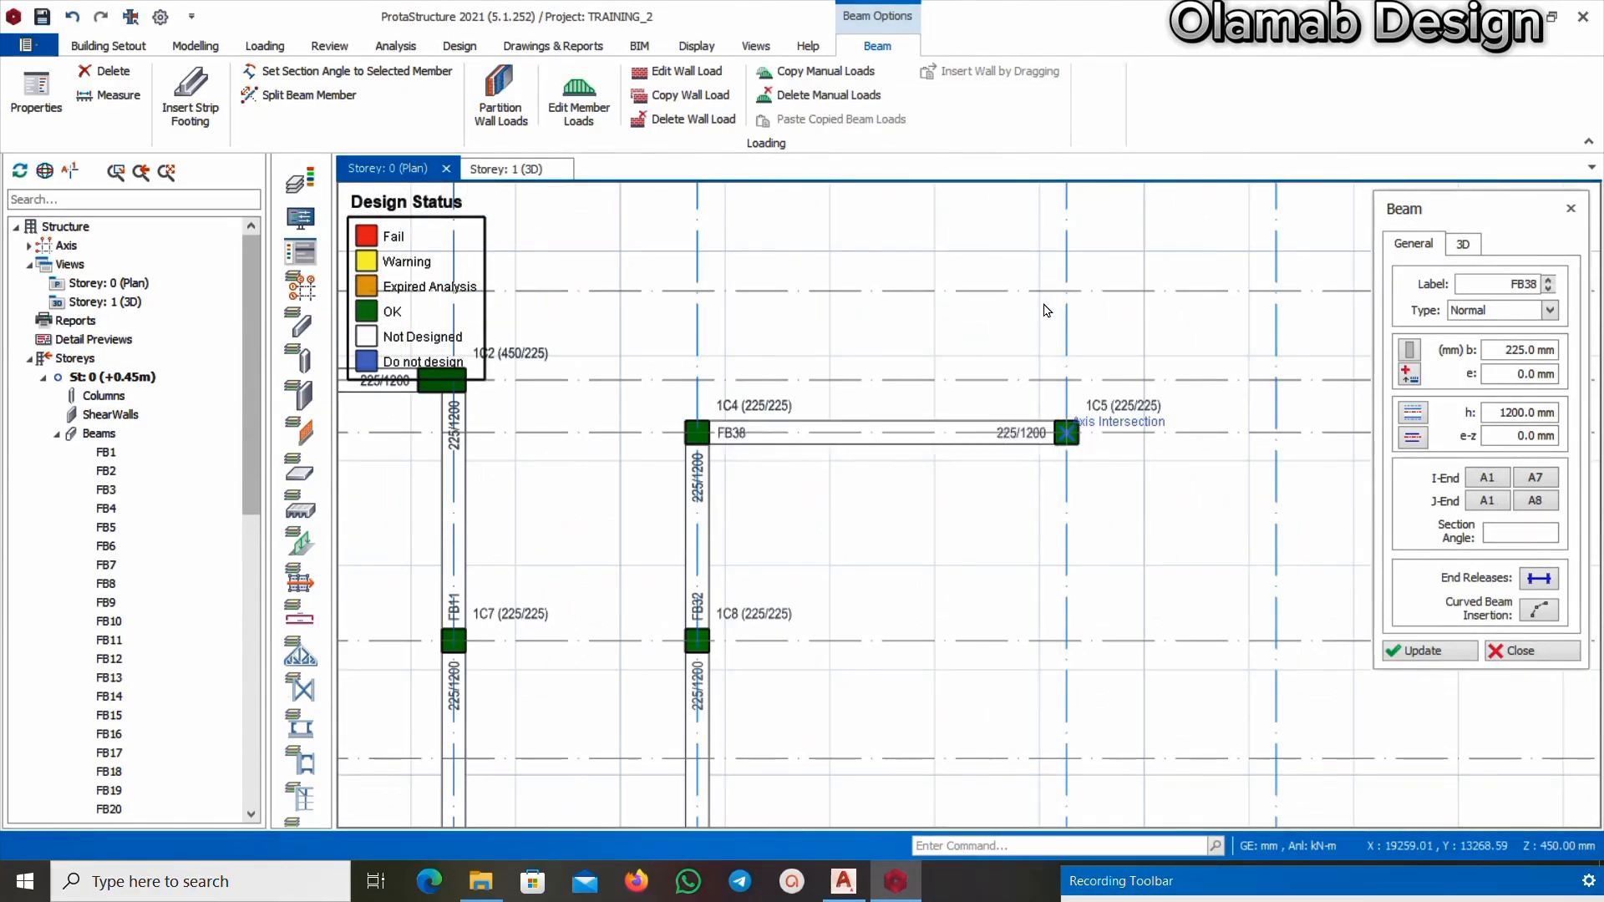
Insert a beam along axis A8 between the columns at axes A1 and A10
{"action": "scroll", "coordinate": [1053, 443], "scroll_direction": "down", "scroll_amount": 3}
{"action": "scroll", "coordinate": [1059, 627], "scroll_direction": "up", "scroll_amount": 3}
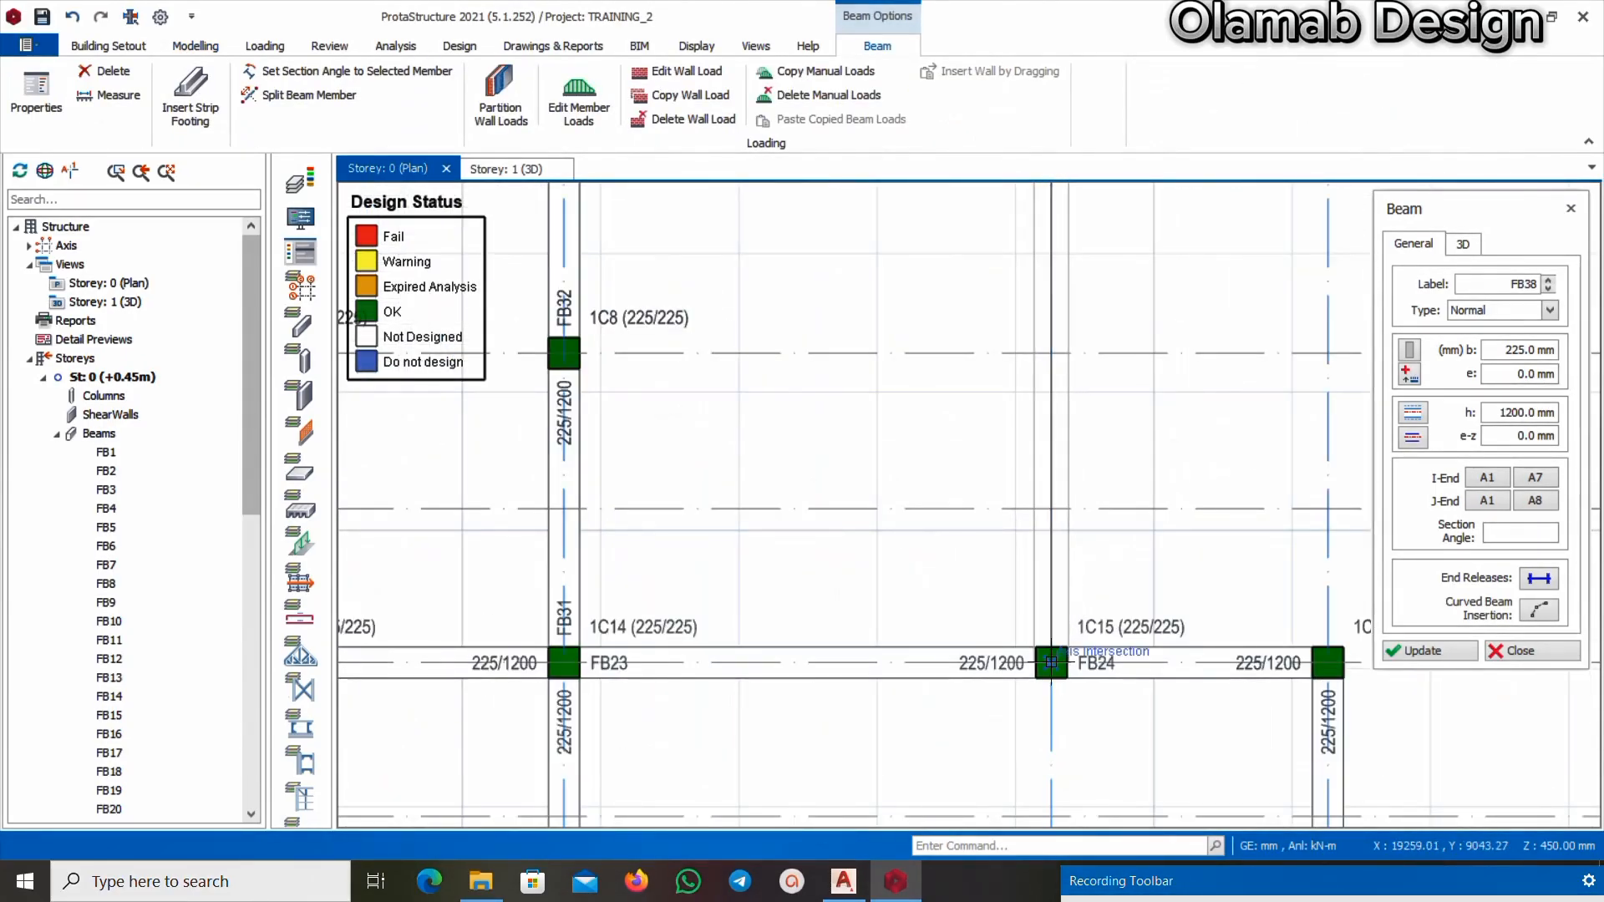
{"action": "left_click", "coordinate": [1052, 664]}
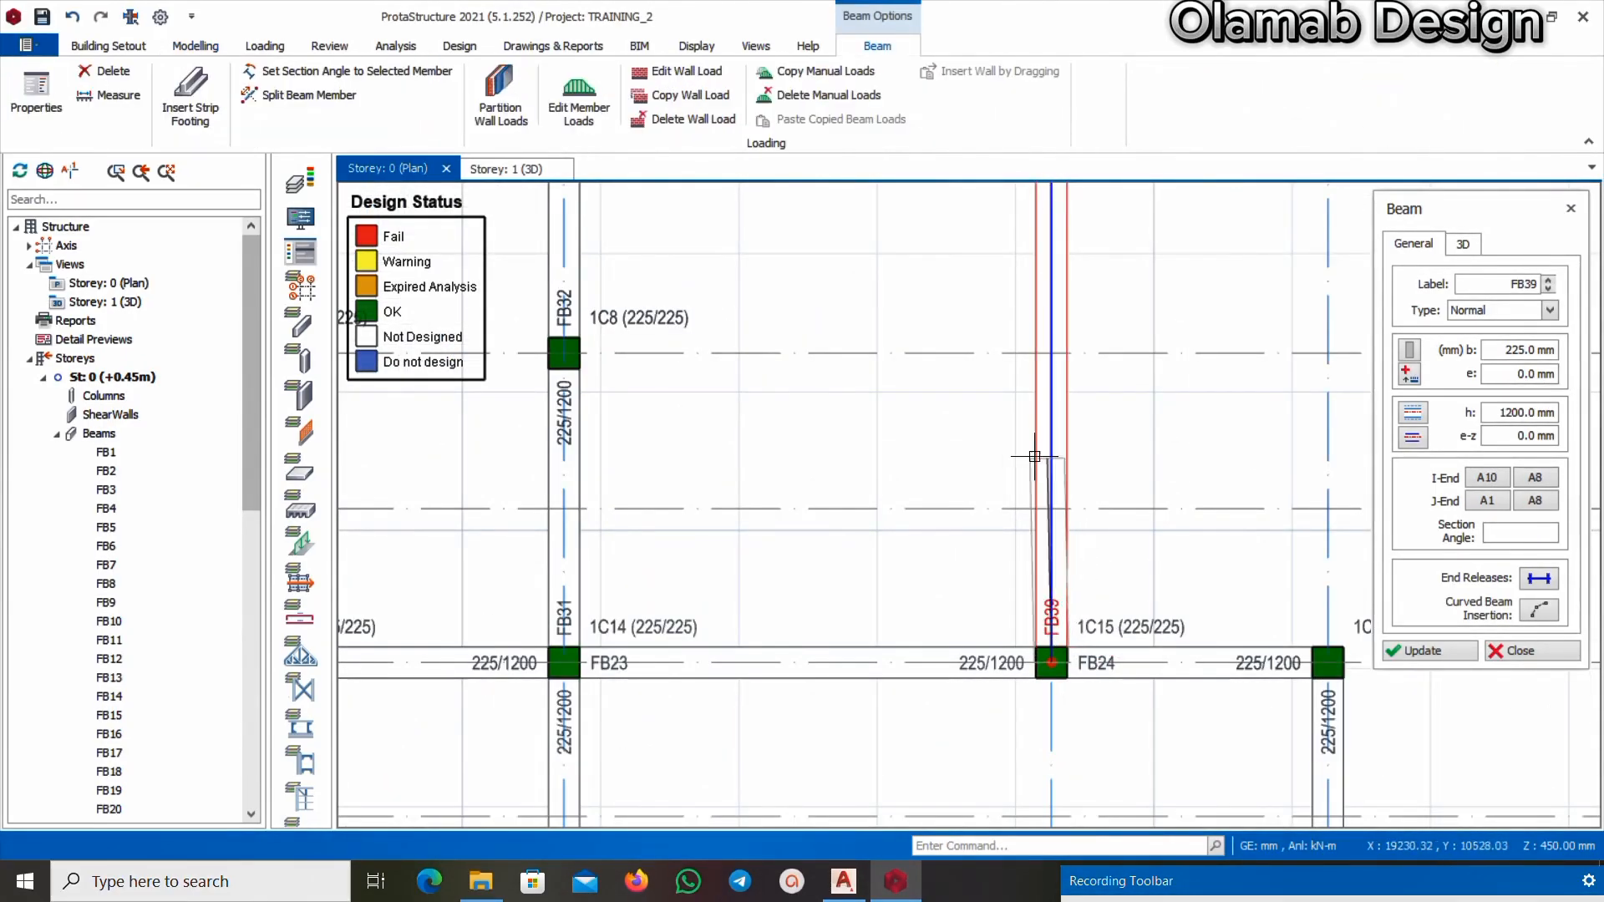
{"action": "scroll", "coordinate": [1010, 443], "scroll_direction": "down", "scroll_amount": 3}
{"action": "scroll", "coordinate": [950, 411], "scroll_direction": "down", "scroll_amount": 3}
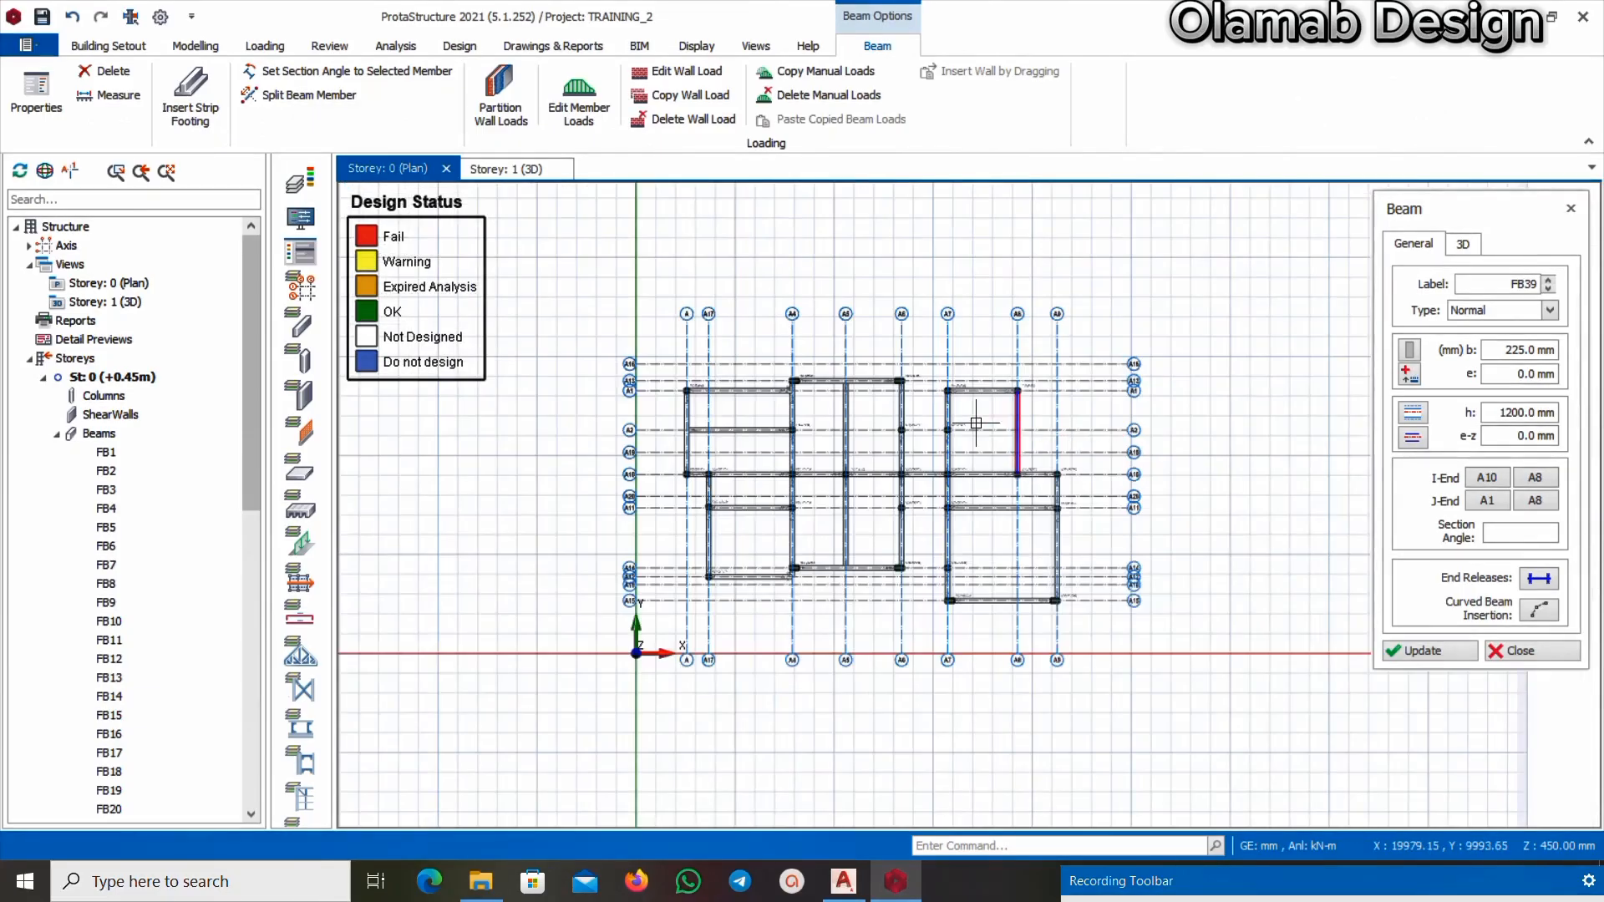
{"action": "scroll", "coordinate": [923, 404], "scroll_direction": "up", "scroll_amount": 3}
{"action": "scroll", "coordinate": [932, 413], "scroll_direction": "down", "scroll_amount": 3}
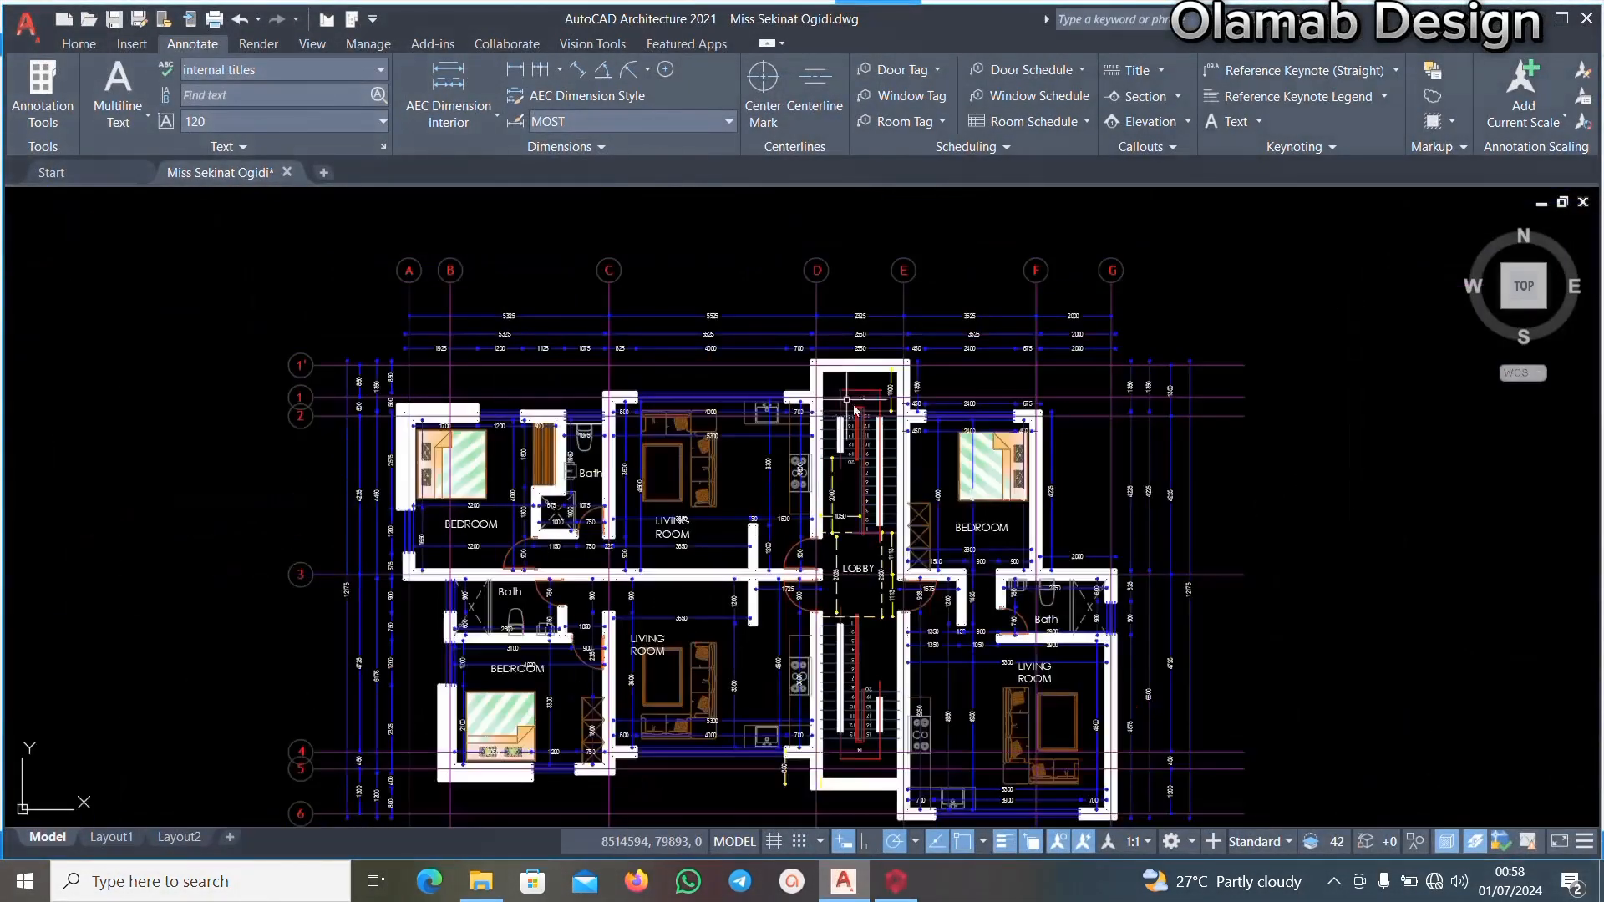
Examine the ground floor plan in AutoCAD Architecture, focusing on the dashed outline and walls above the exit stair between grids D and E
{"action": "scroll", "coordinate": [627, 429], "scroll_direction": "down", "scroll_amount": 10}
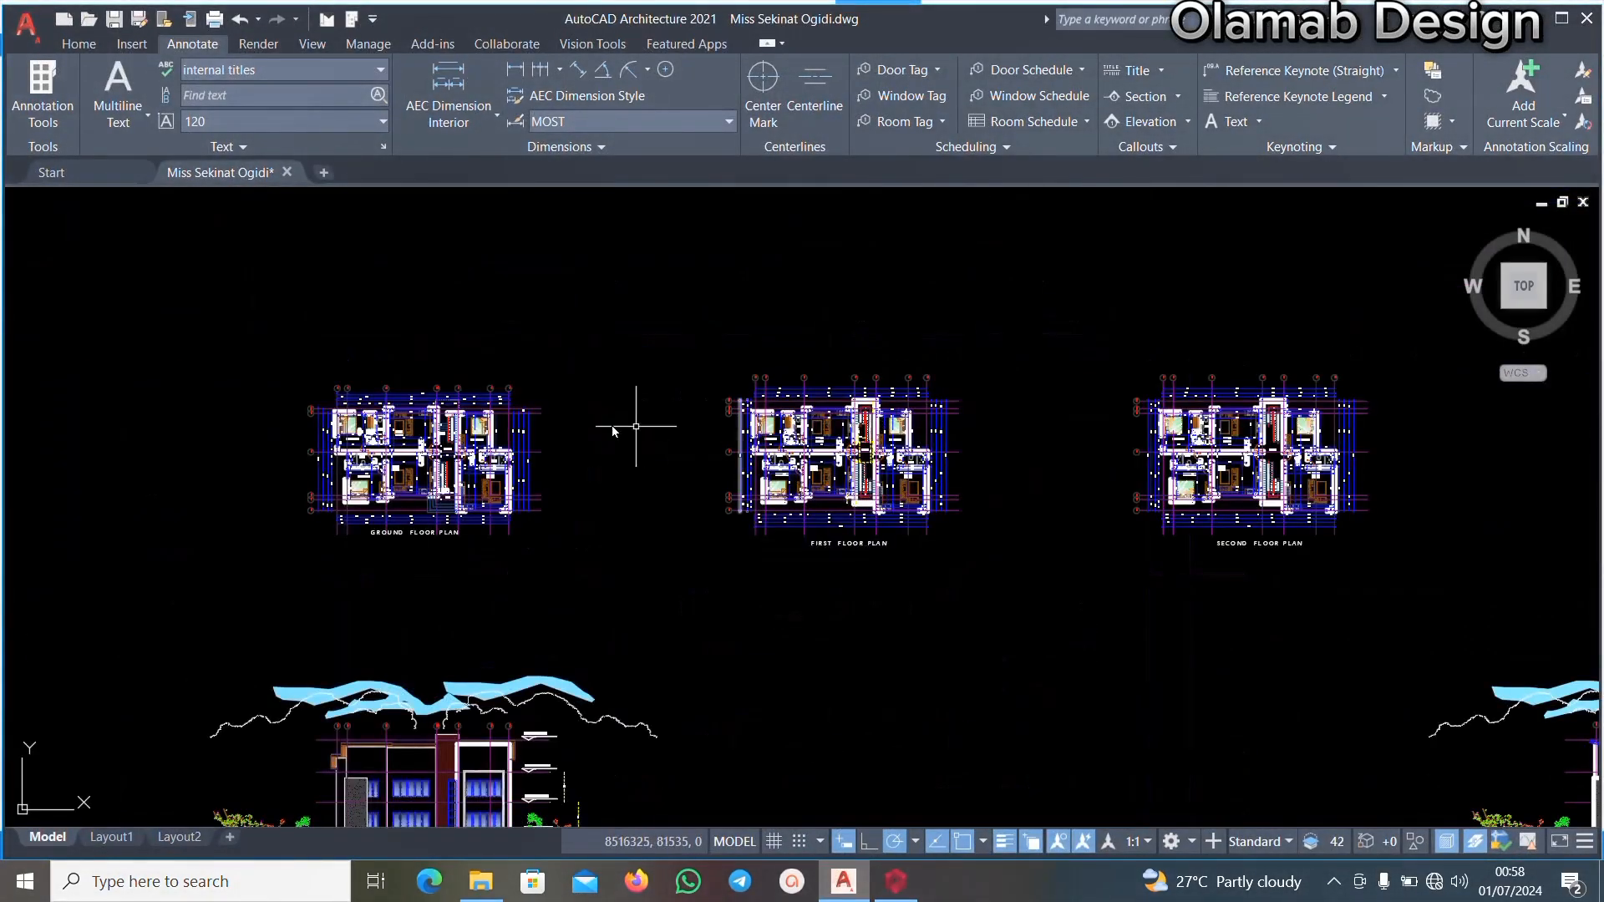
{"action": "scroll", "coordinate": [376, 412], "scroll_direction": "up", "scroll_amount": 6}
{"action": "scroll", "coordinate": [629, 455], "scroll_direction": "down", "scroll_amount": 1}
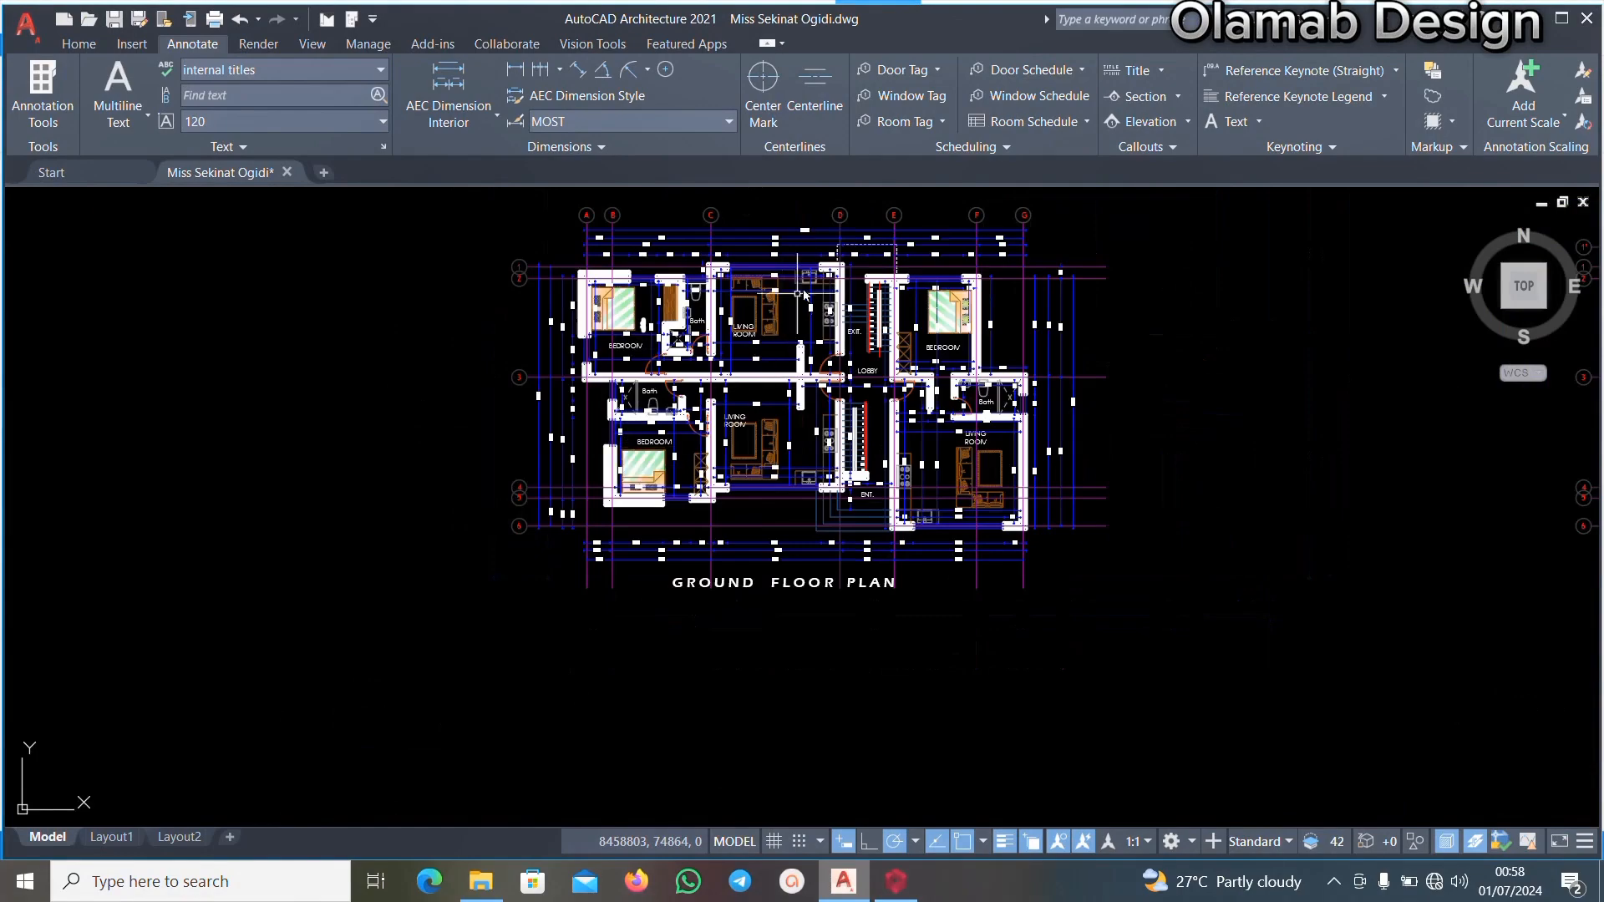
{"action": "scroll", "coordinate": [857, 238], "scroll_direction": "up", "scroll_amount": 5}
{"action": "scroll", "coordinate": [944, 326], "scroll_direction": "up", "scroll_amount": 7}
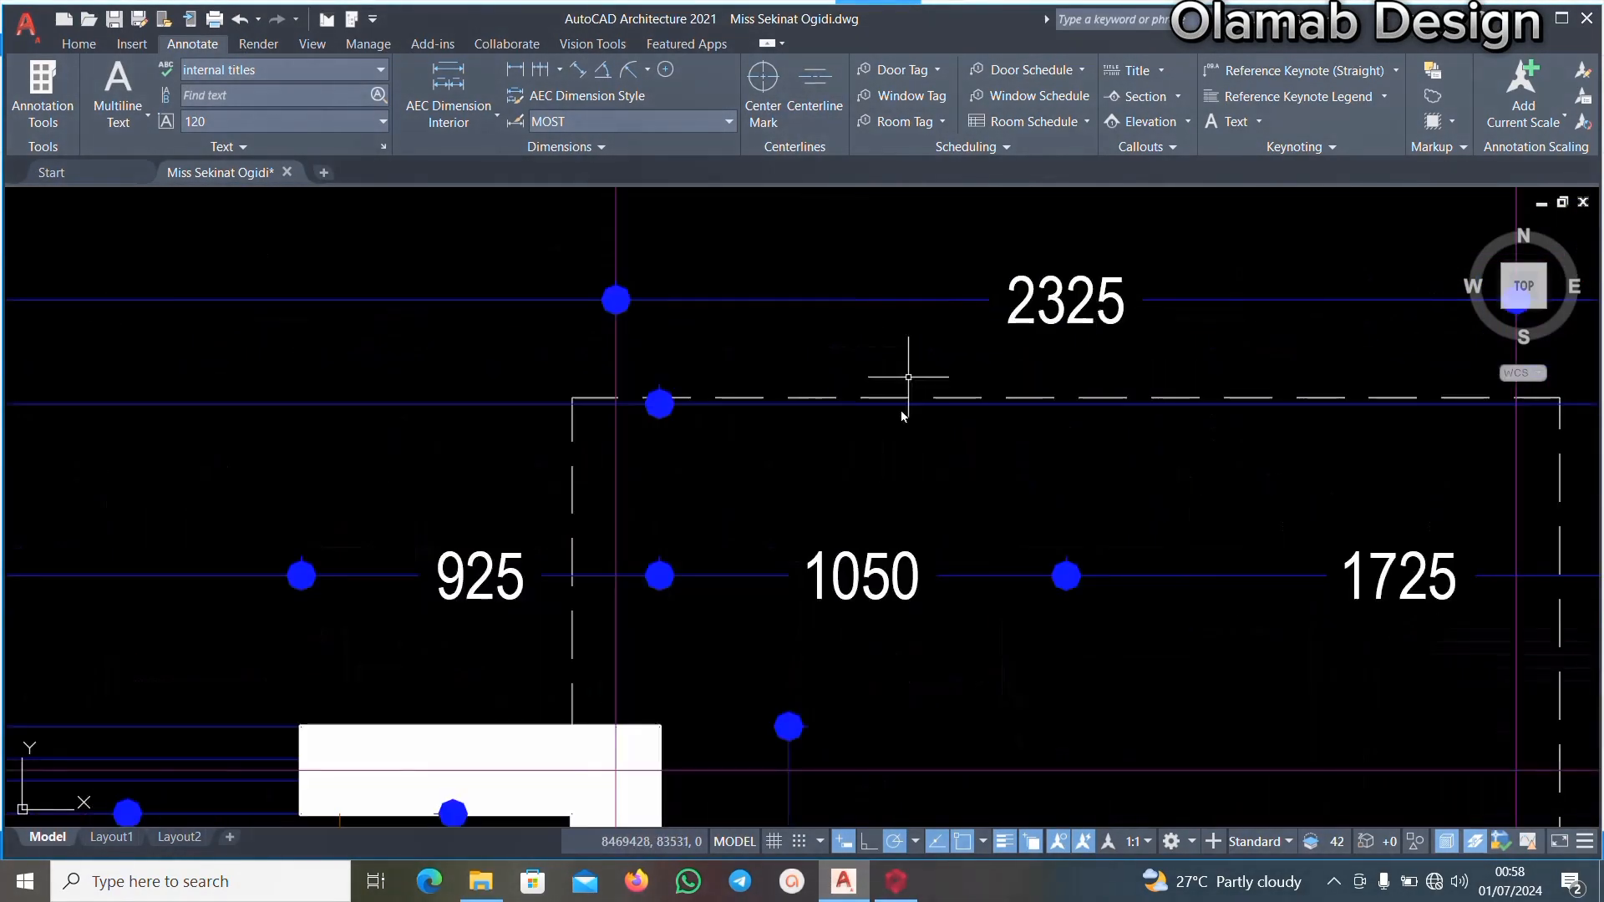
{"action": "scroll", "coordinate": [836, 368], "scroll_direction": "down", "scroll_amount": 3}
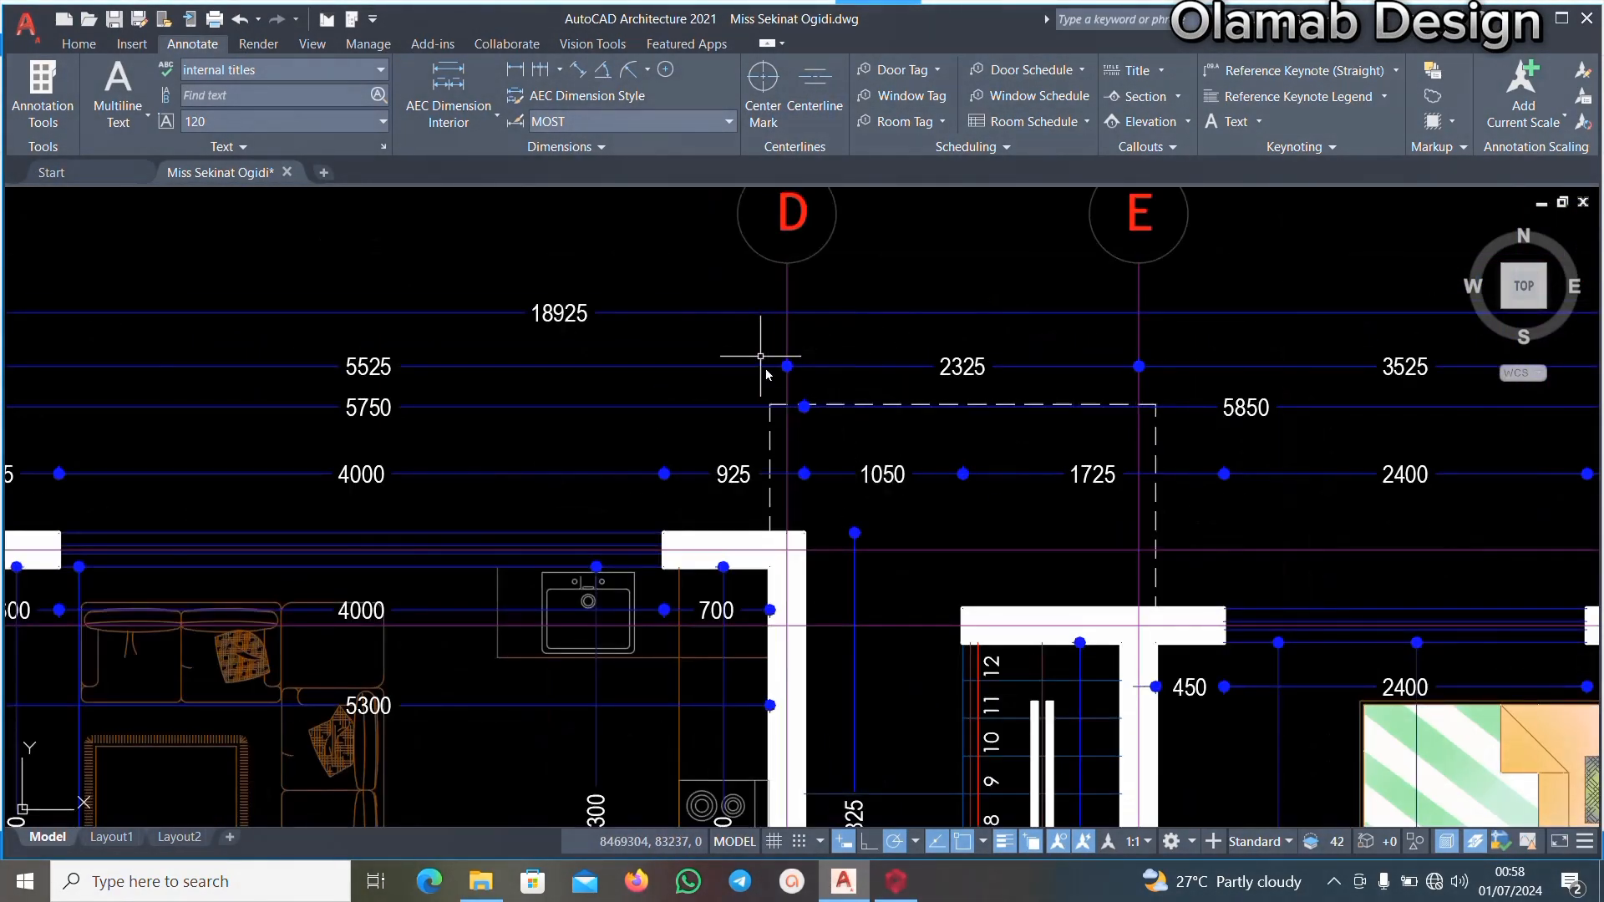
{"action": "scroll", "coordinate": [908, 387], "scroll_direction": "down", "scroll_amount": 5}
{"action": "scroll", "coordinate": [908, 387], "scroll_direction": "up", "scroll_amount": 6}
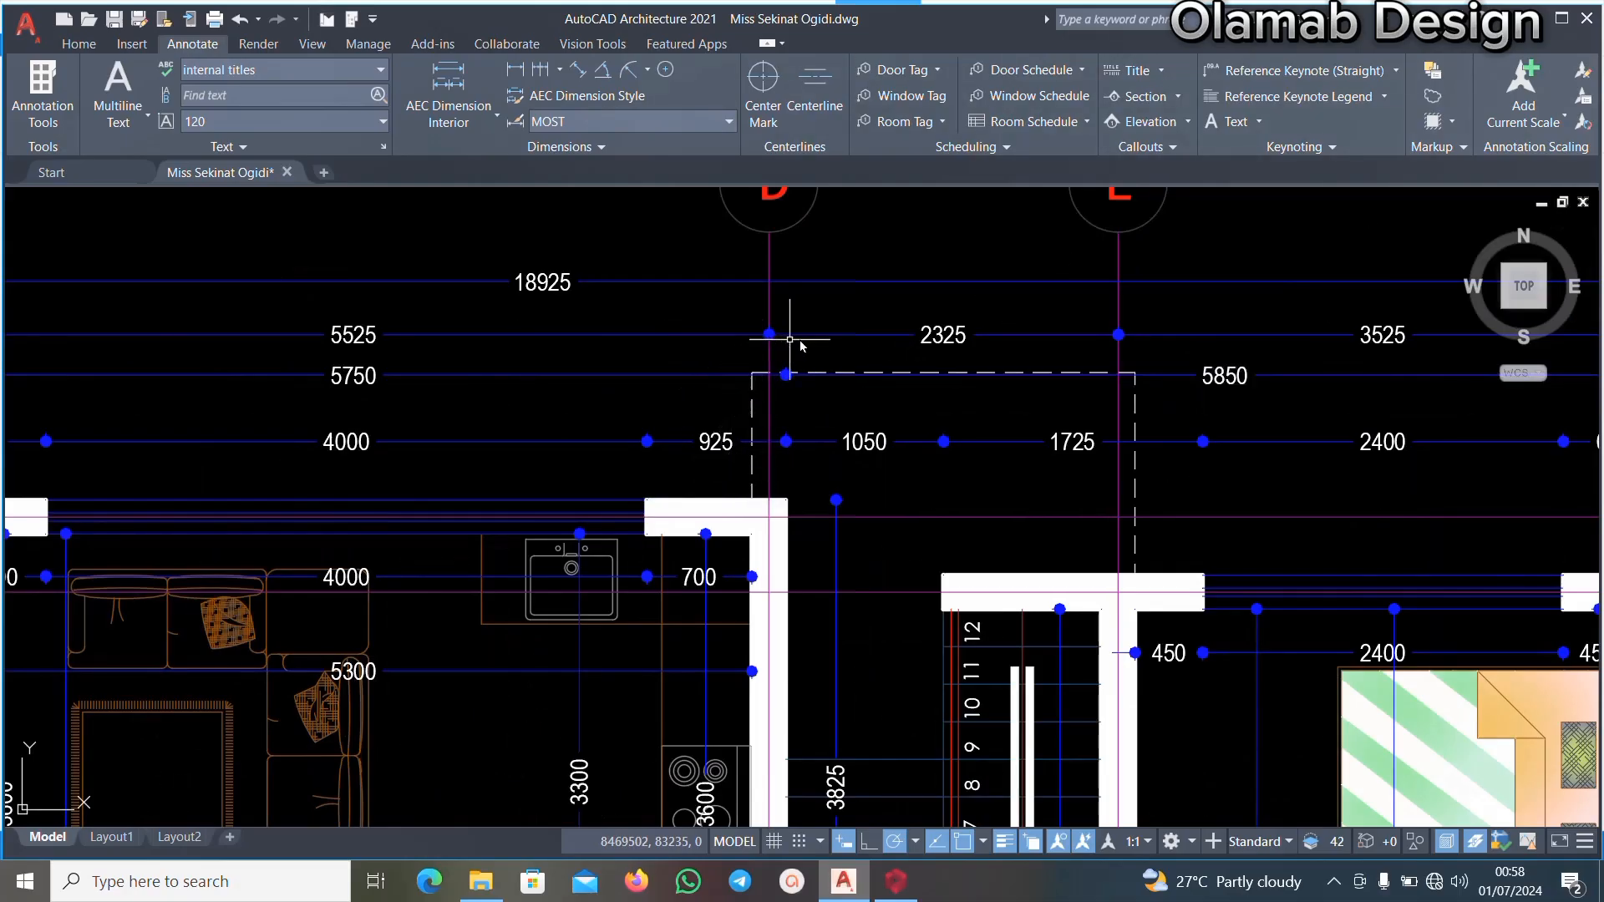
{"action": "scroll", "coordinate": [790, 341], "scroll_direction": "down", "scroll_amount": 5}
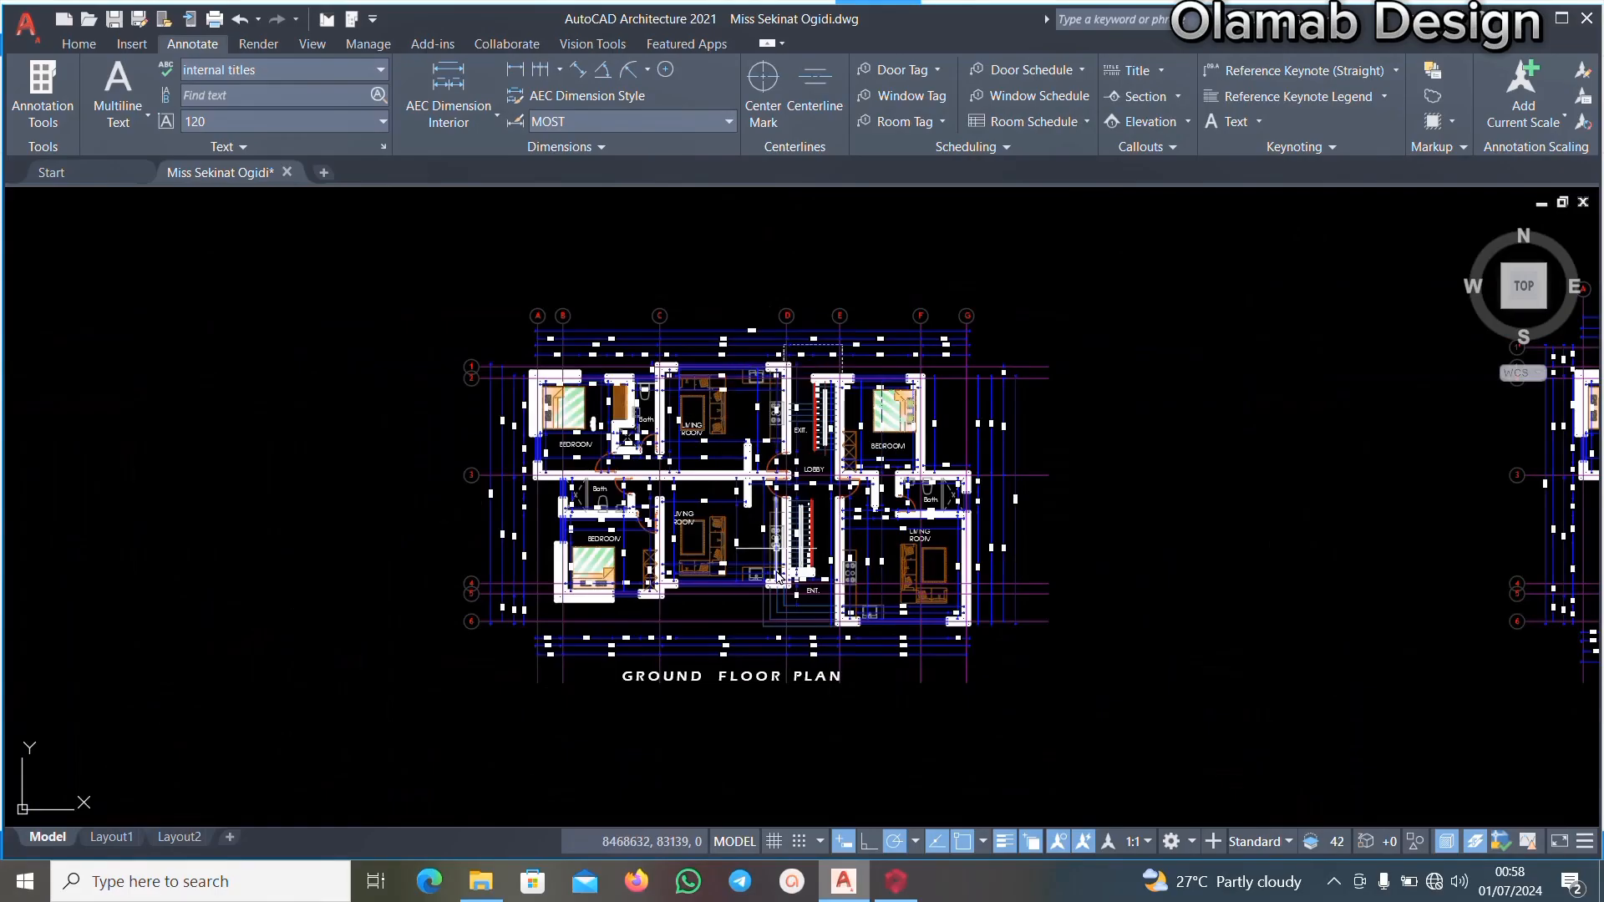
Examine the ground floor entrance area, including its steps, the wall below the stair and the surrounding dimensions
{"action": "scroll", "coordinate": [778, 577], "scroll_direction": "up", "scroll_amount": 5}
{"action": "middle_click_drag", "start_coordinate": [767, 380], "coordinate": [778, 485]}
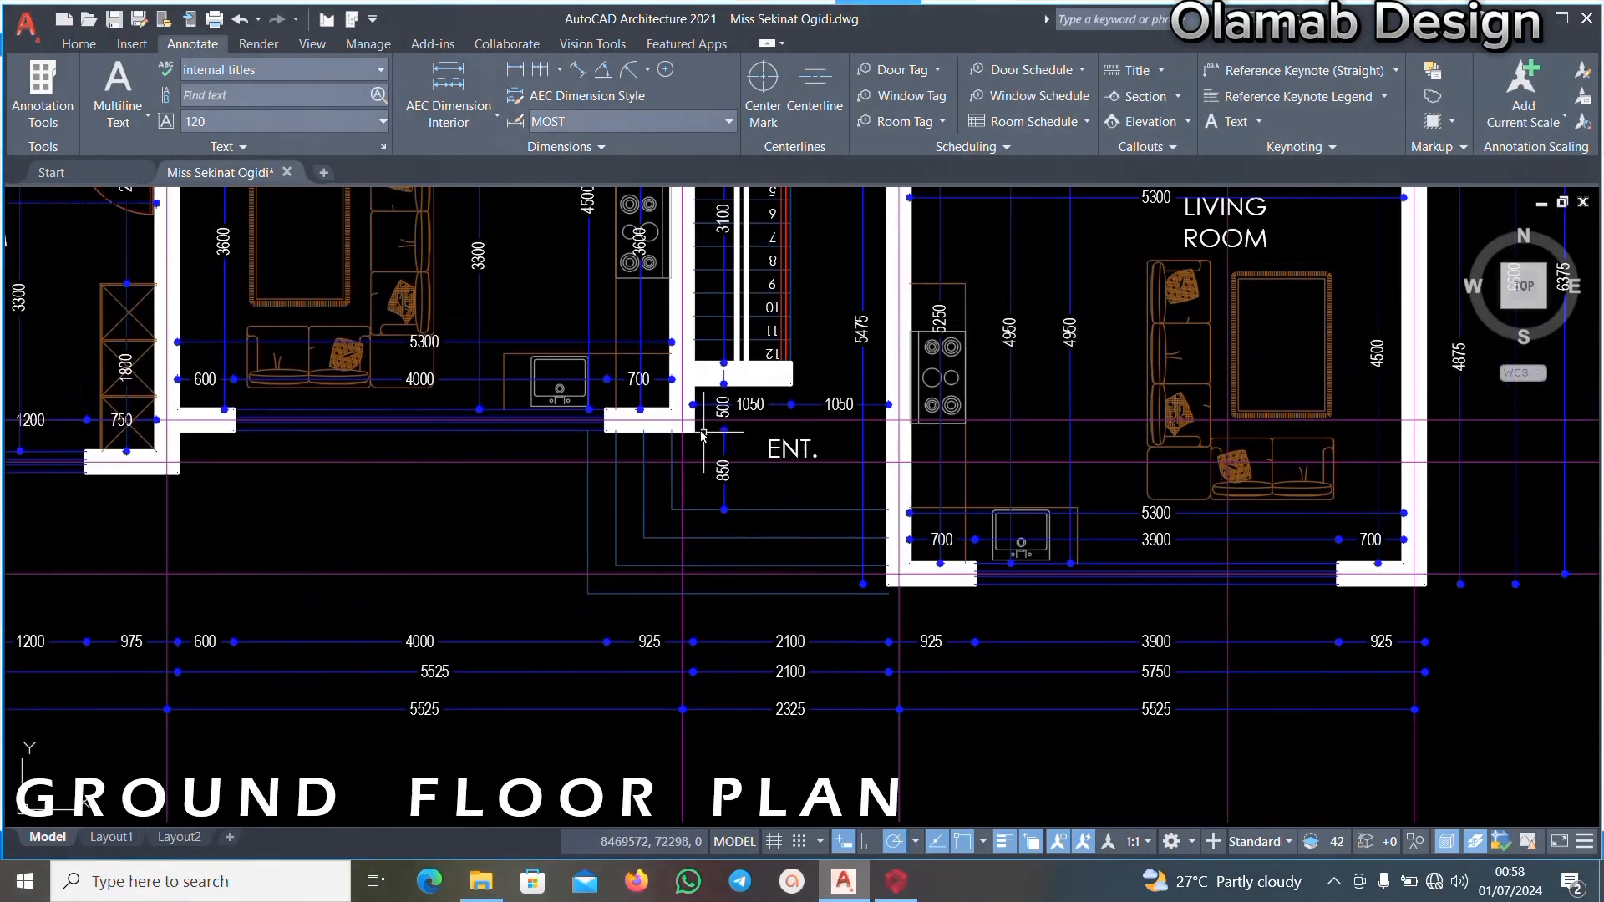
{"action": "scroll", "coordinate": [687, 461], "scroll_direction": "up", "scroll_amount": 2}
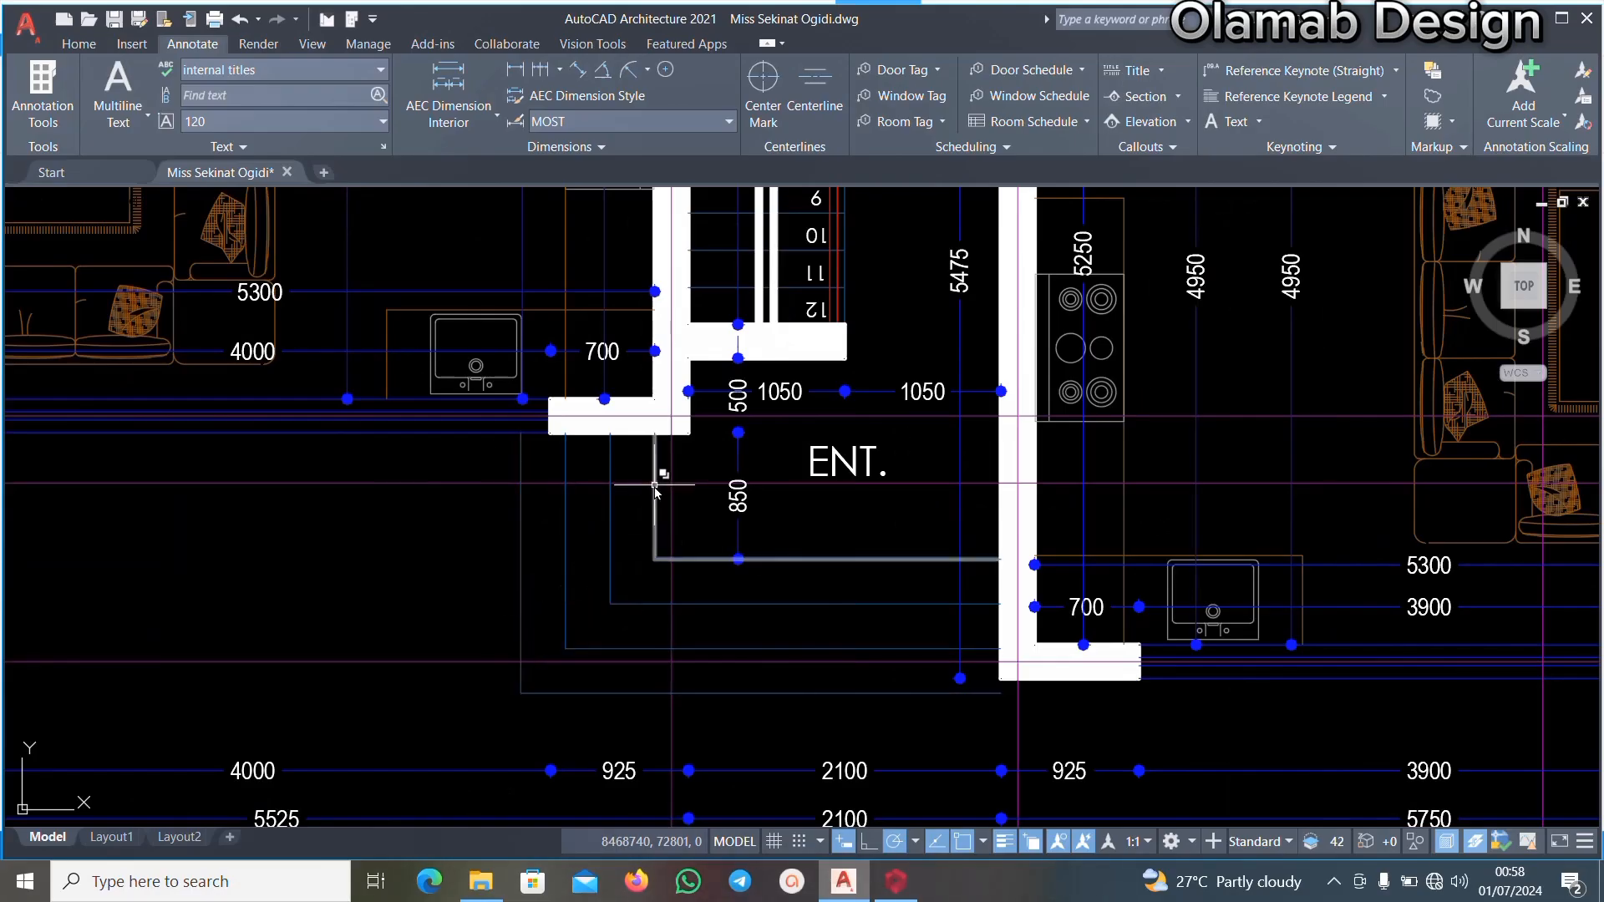
{"action": "middle_click_drag", "start_coordinate": [648, 478], "coordinate": [657, 530]}
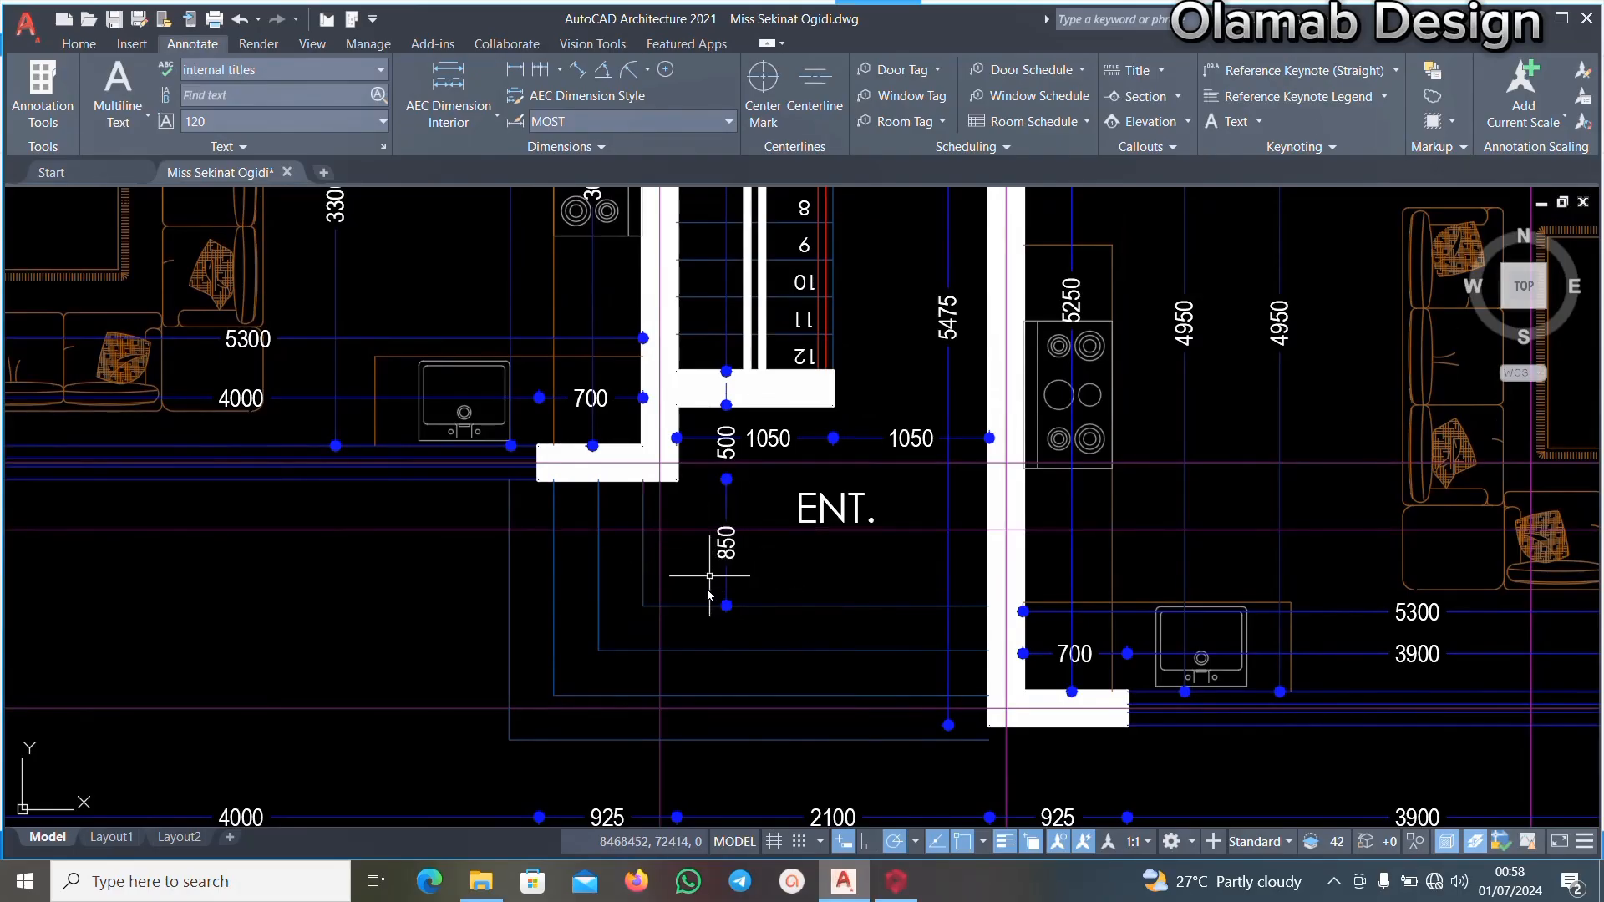
{"action": "scroll", "coordinate": [710, 576], "scroll_direction": "down", "scroll_amount": 5}
{"action": "scroll", "coordinate": [712, 572], "scroll_direction": "up", "scroll_amount": 5}
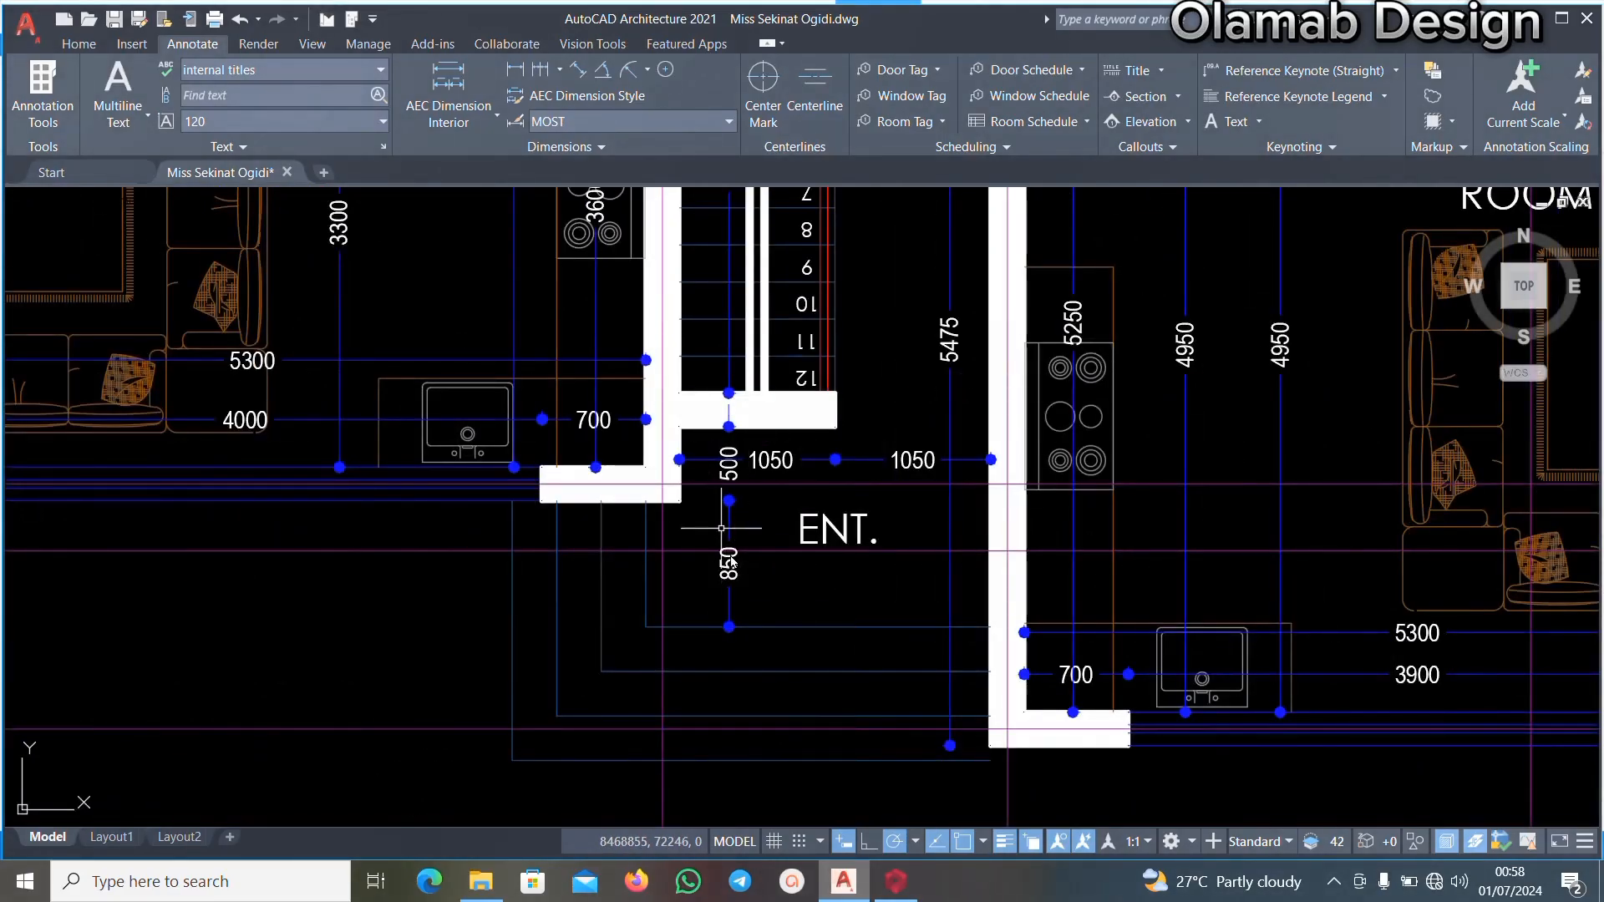
{"action": "scroll", "coordinate": [721, 528], "scroll_direction": "down", "scroll_amount": 5}
{"action": "scroll", "coordinate": [662, 555], "scroll_direction": "up", "scroll_amount": 7}
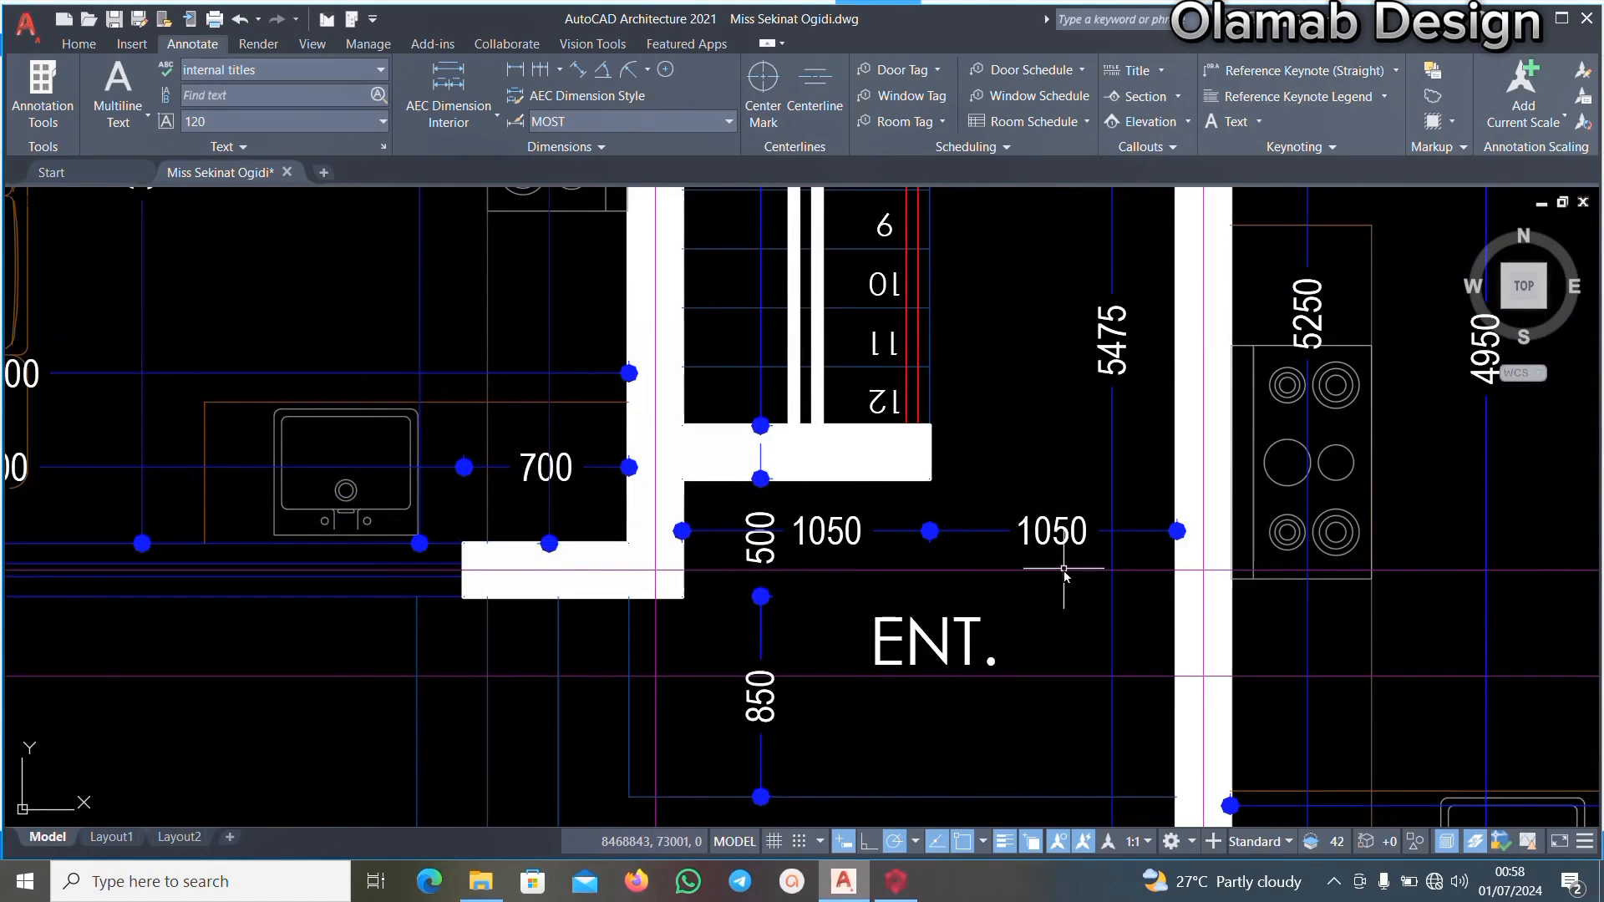
{"action": "scroll", "coordinate": [792, 548], "scroll_direction": "down", "scroll_amount": 5}
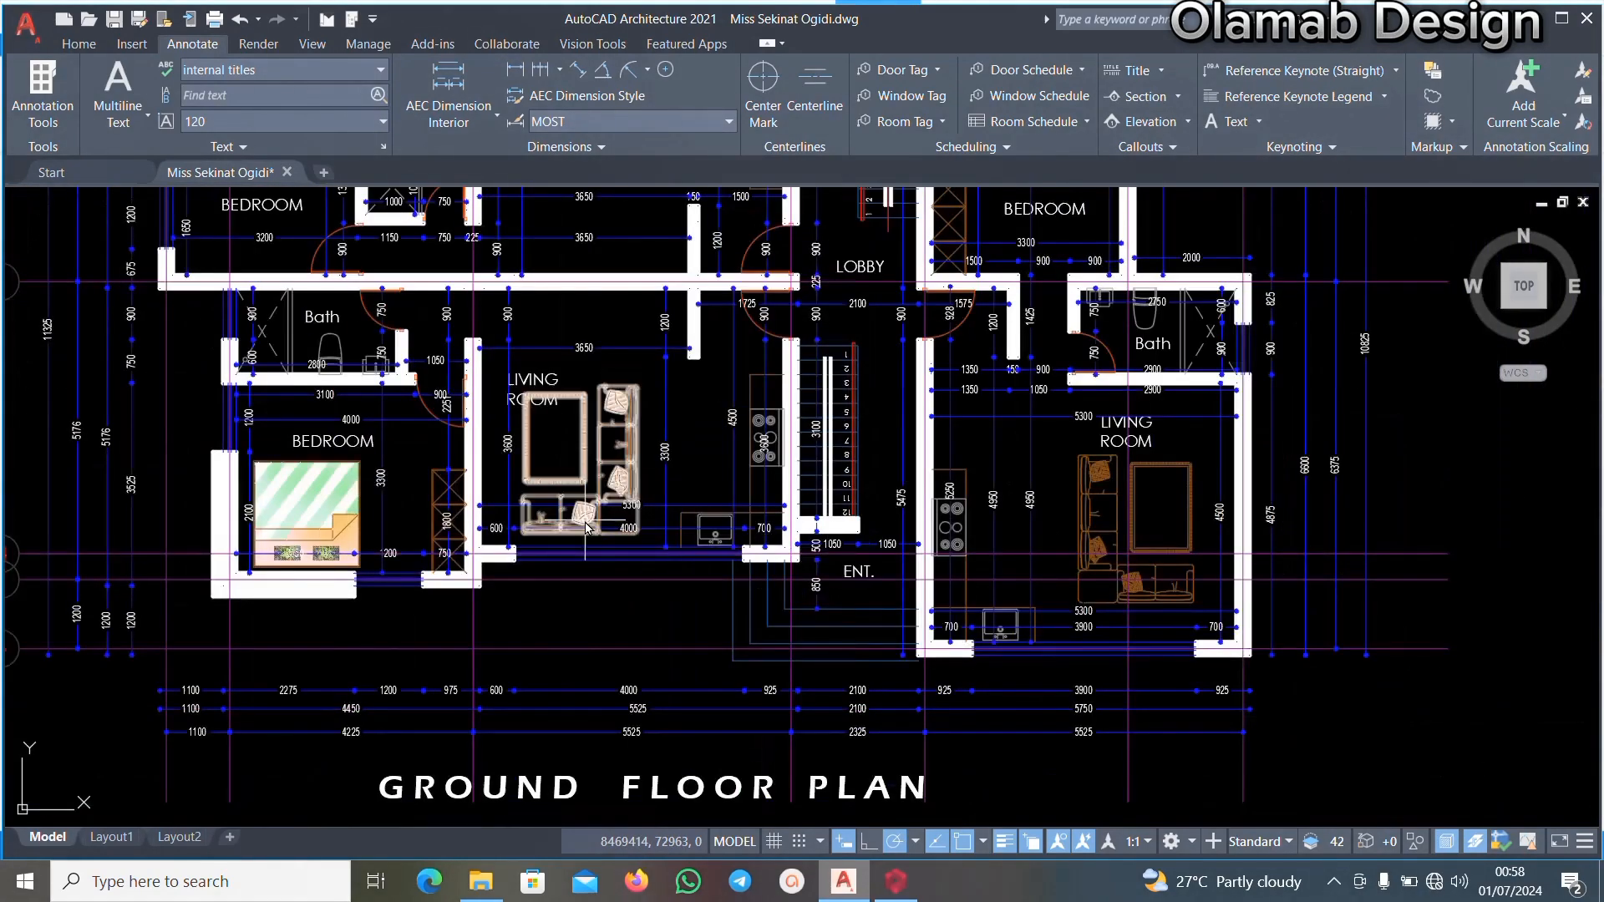
{"action": "scroll", "coordinate": [864, 529], "scroll_direction": "up", "scroll_amount": 5}
{"action": "scroll", "coordinate": [743, 545], "scroll_direction": "down", "scroll_amount": 5}
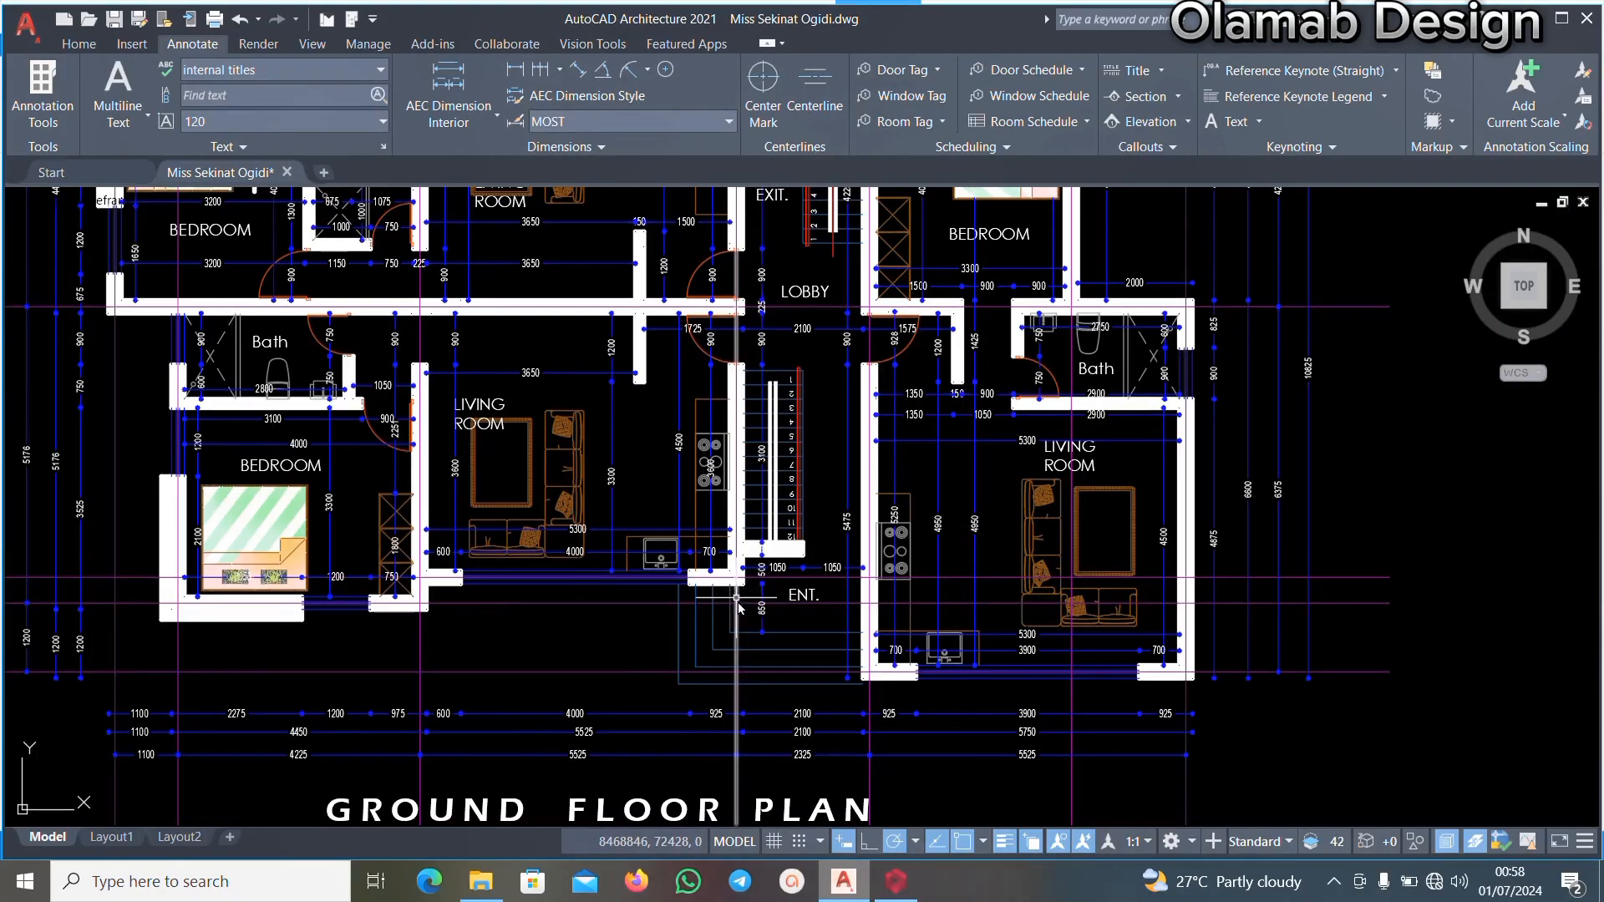
{"action": "scroll", "coordinate": [736, 596], "scroll_direction": "up", "scroll_amount": 4}
{"action": "scroll", "coordinate": [773, 567], "scroll_direction": "down", "scroll_amount": 5}
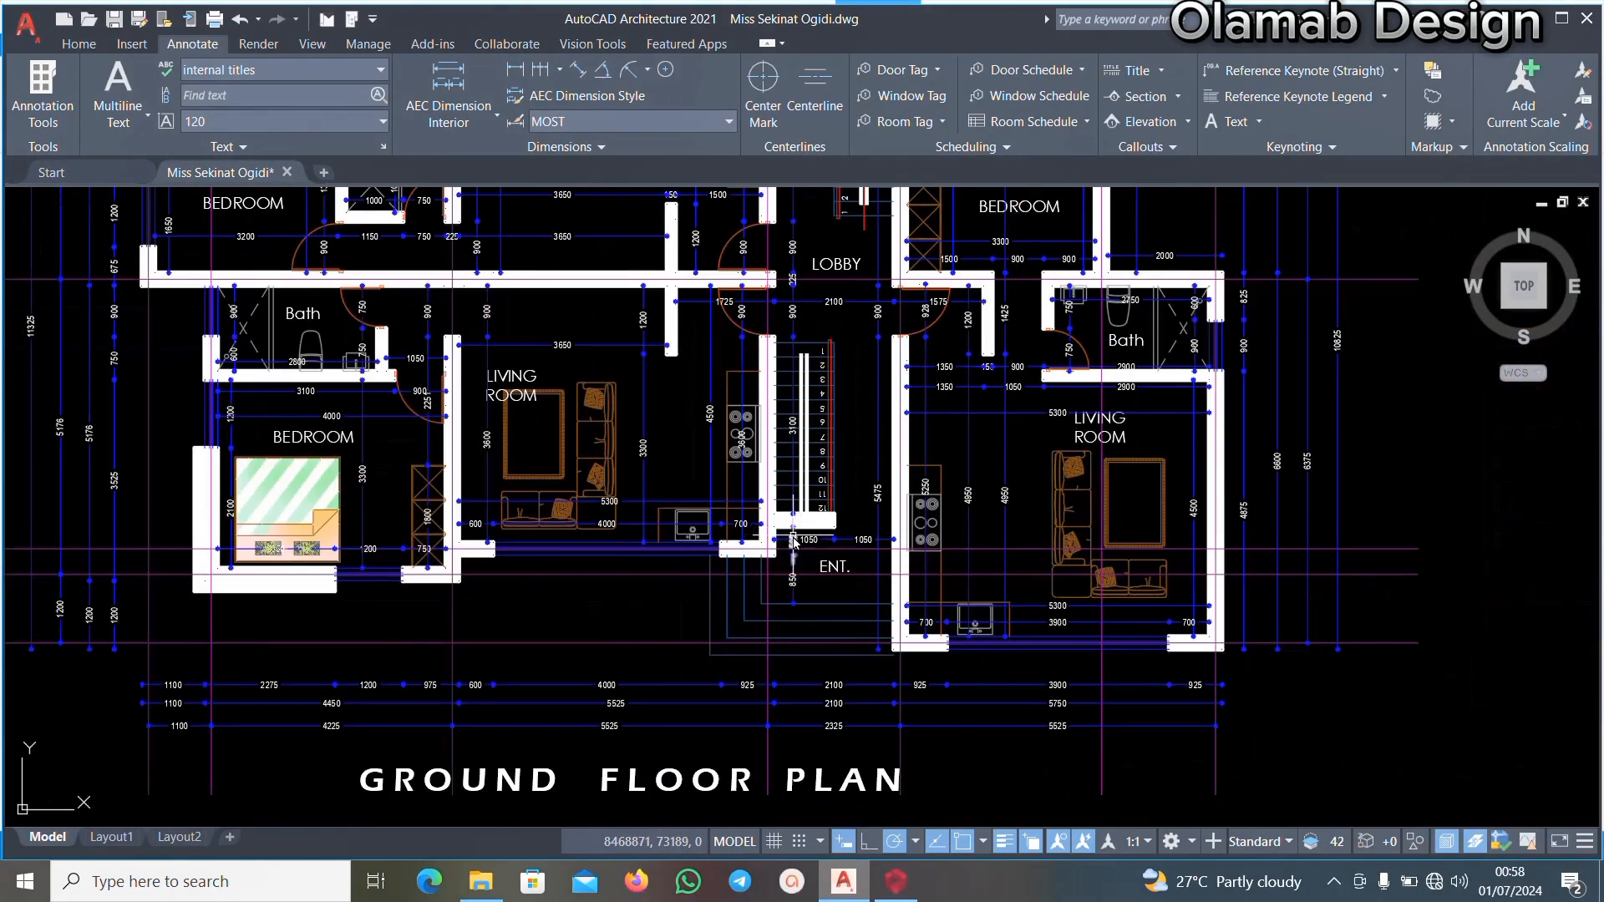
{"action": "scroll", "coordinate": [794, 545], "scroll_direction": "up", "scroll_amount": 5}
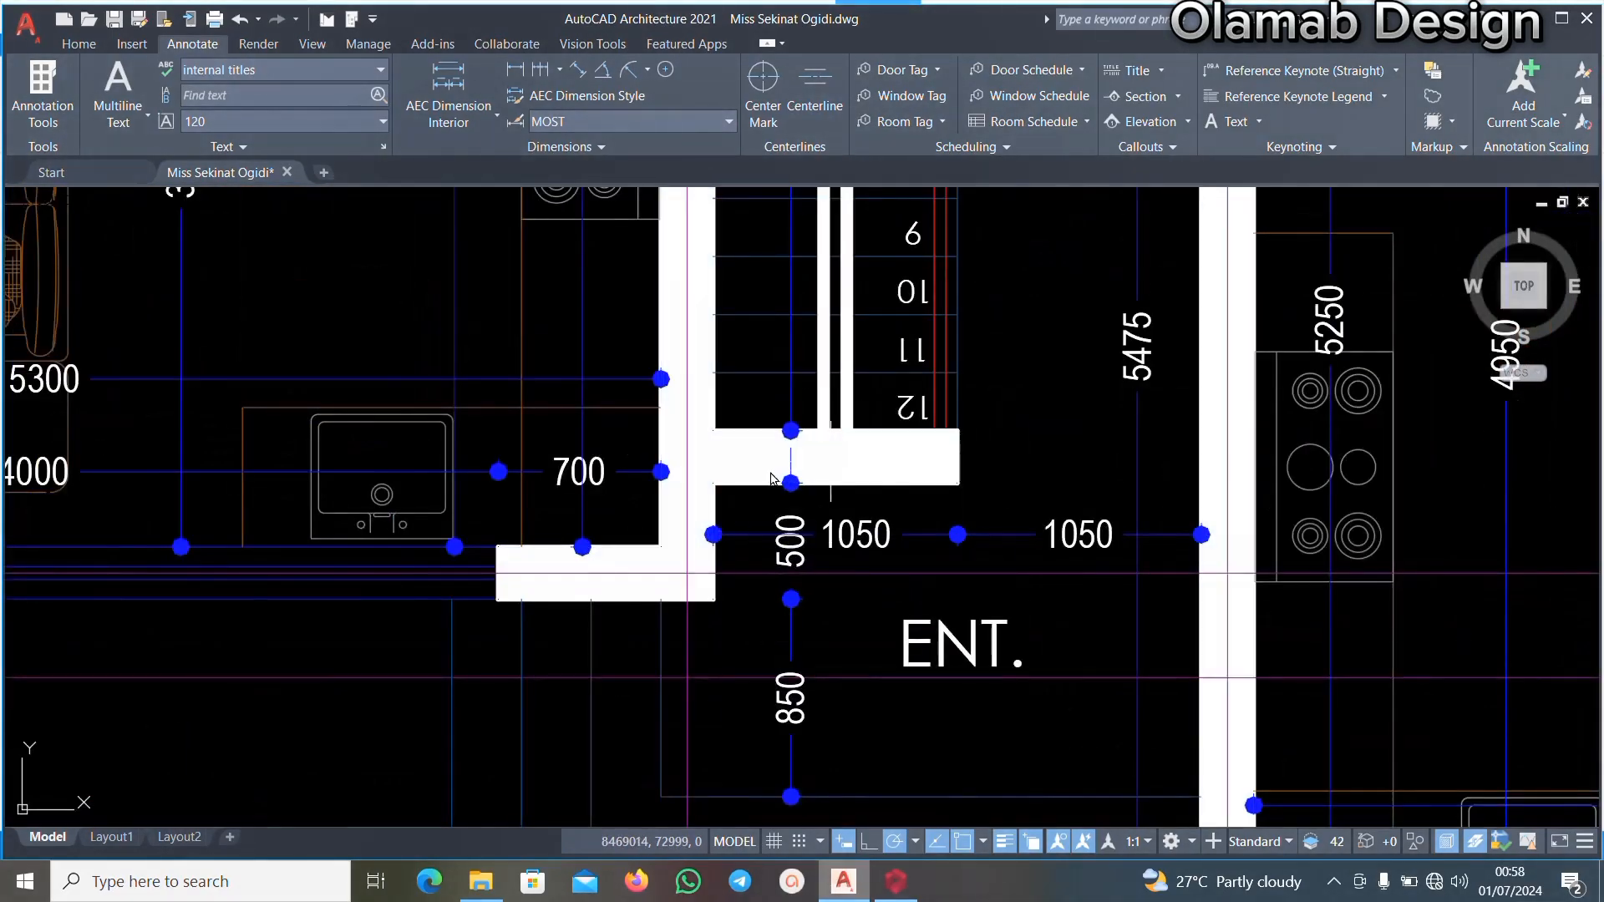
{"action": "scroll", "coordinate": [831, 473], "scroll_direction": "down", "scroll_amount": 5}
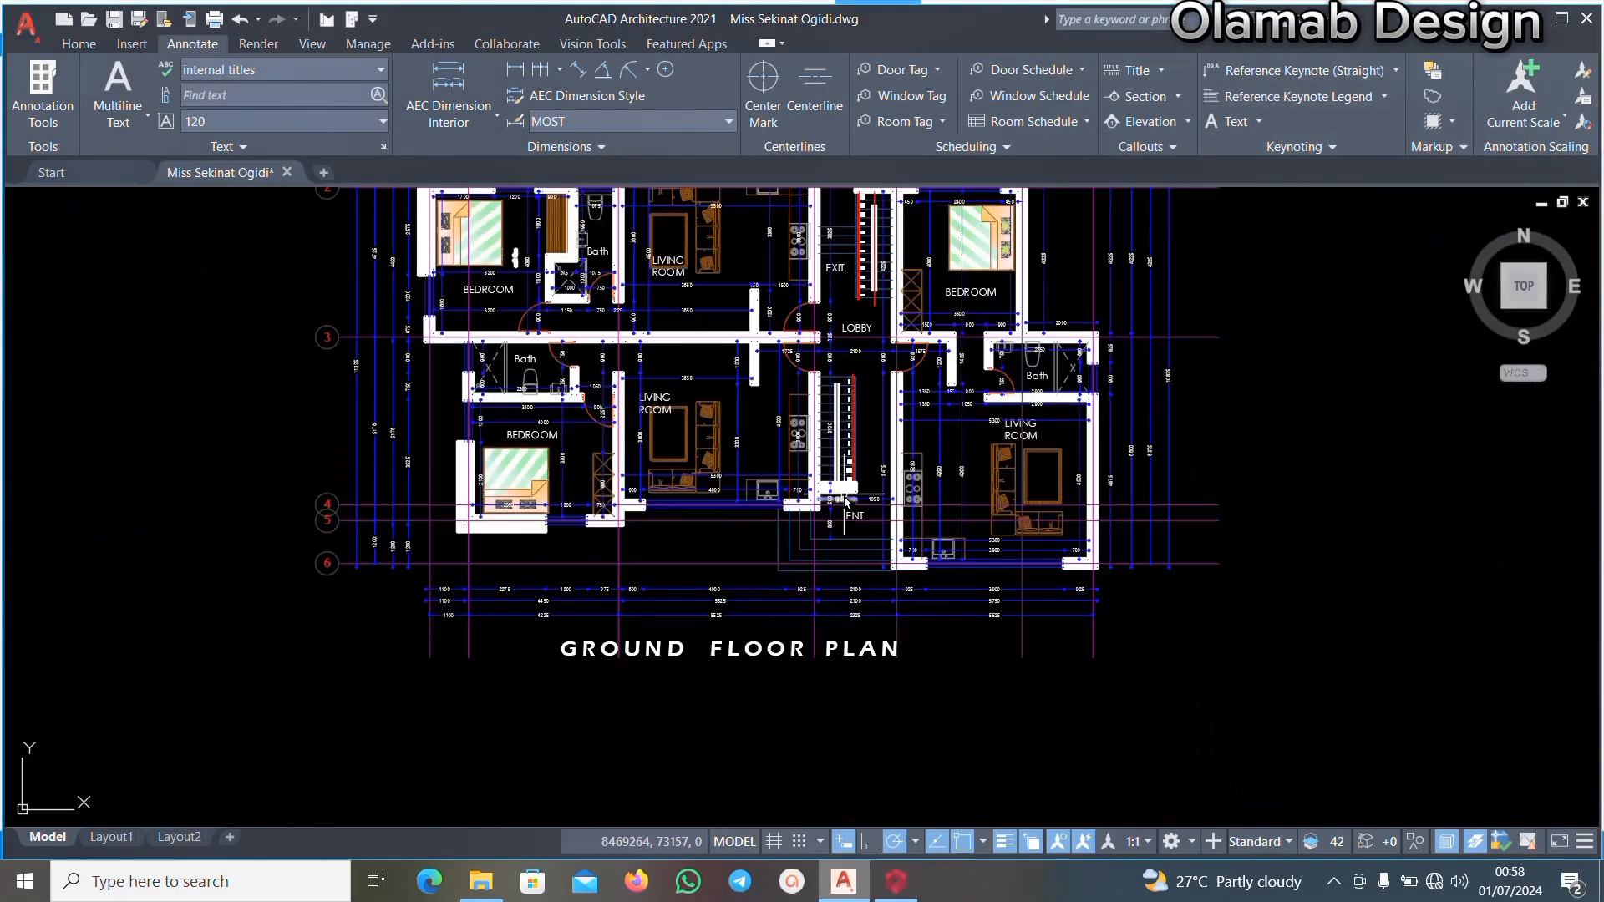
{"action": "scroll", "coordinate": [839, 500], "scroll_direction": "up", "scroll_amount": 5}
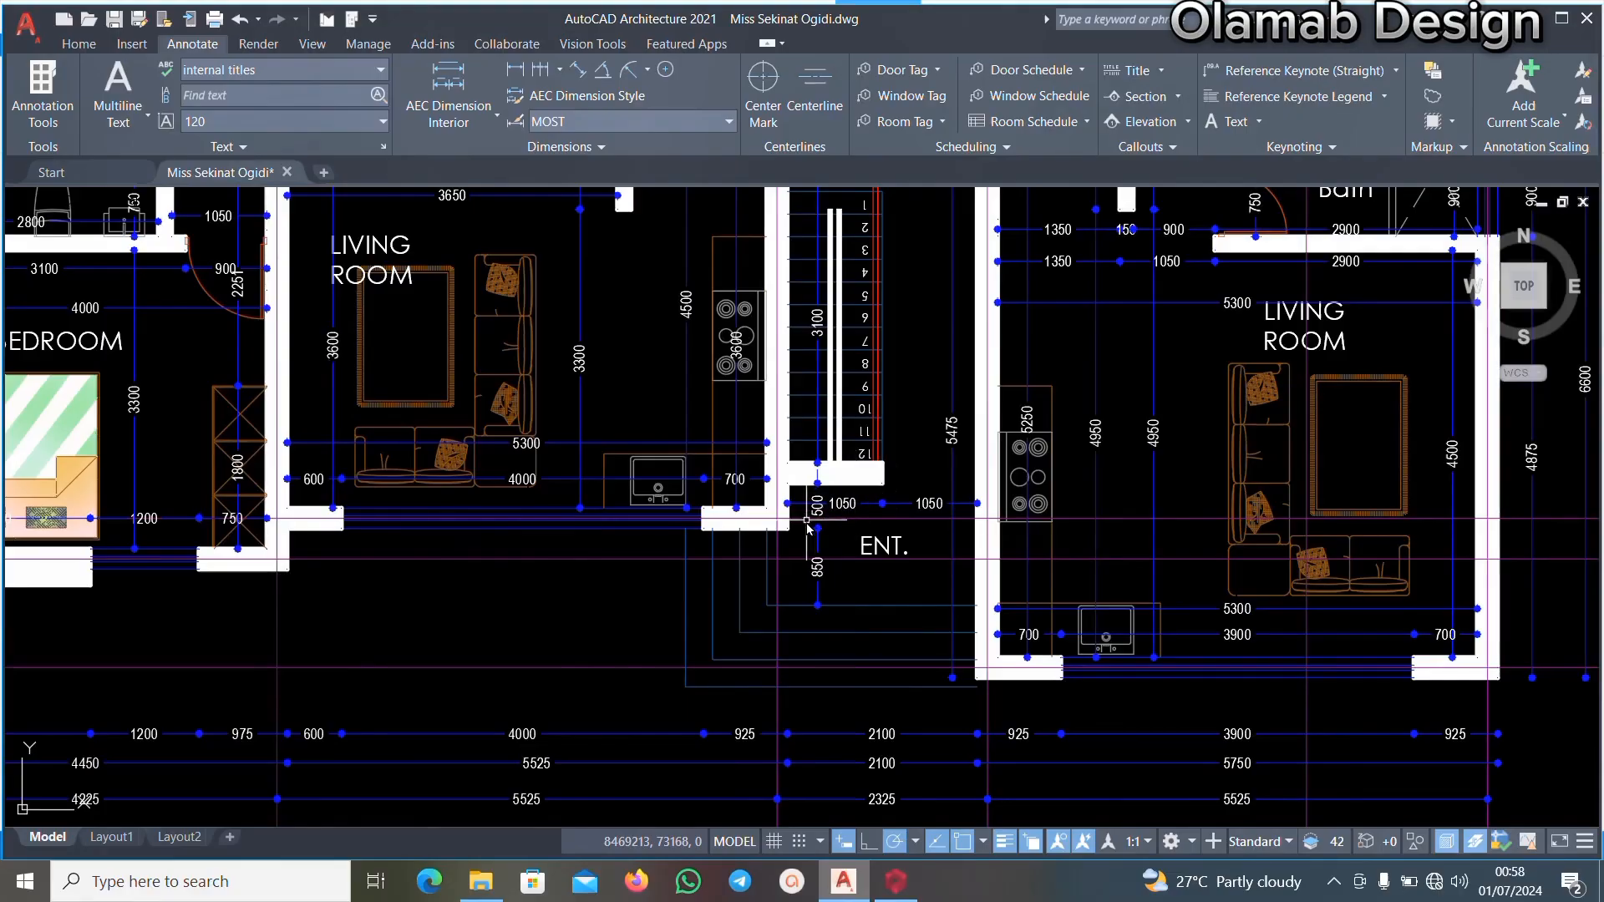
{"action": "scroll", "coordinate": [808, 525], "scroll_direction": "up", "scroll_amount": 2}
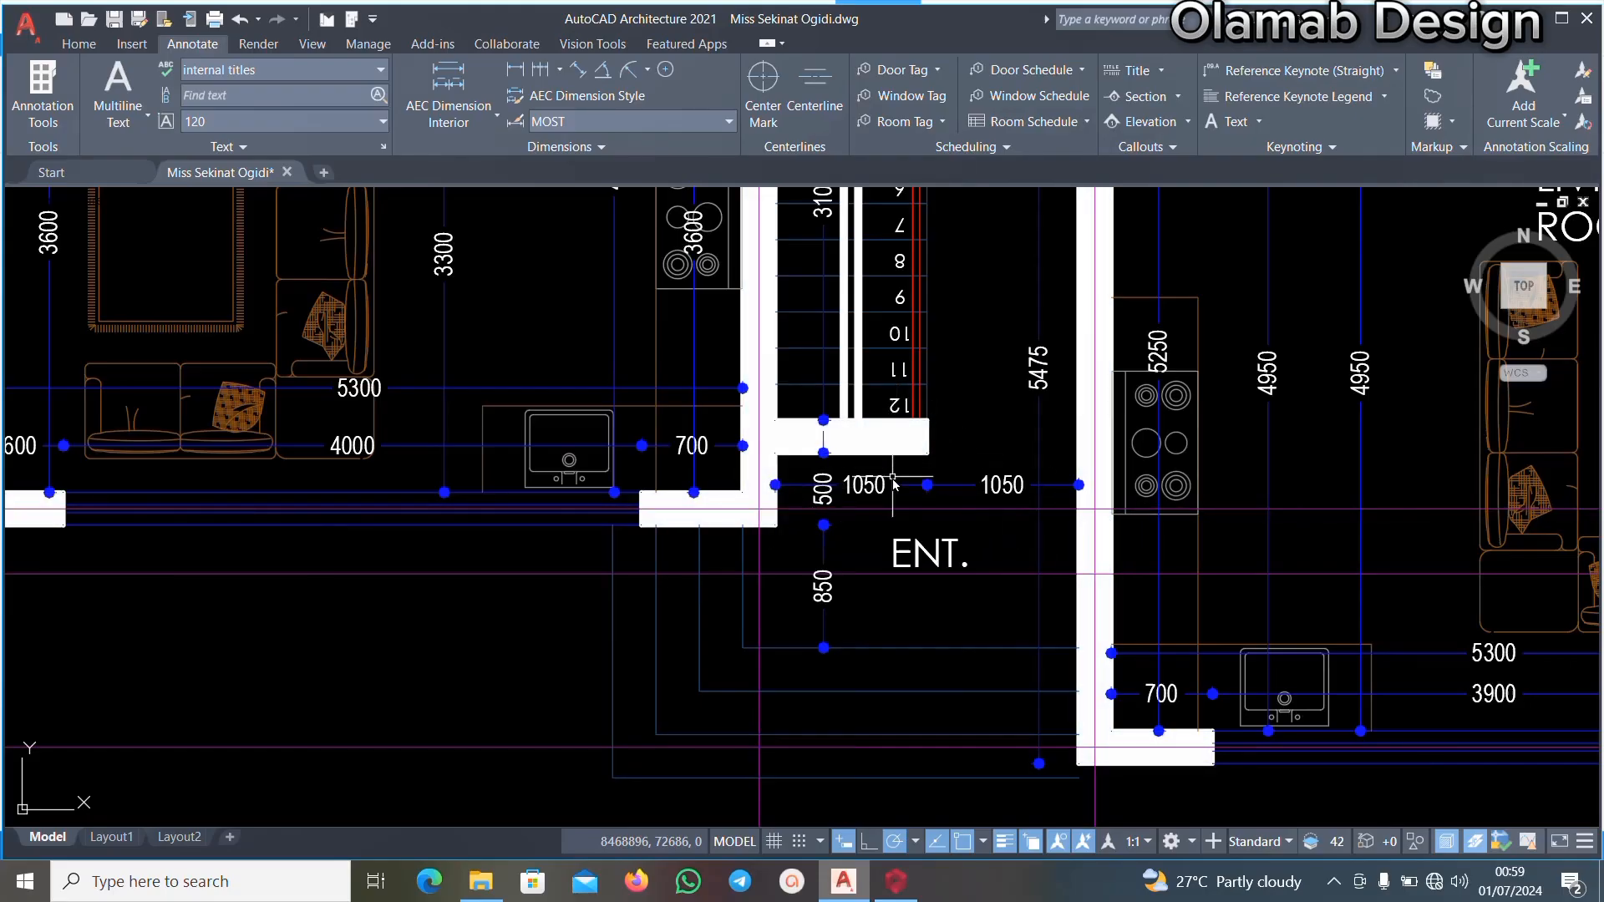
Switch to ProtaStructure and inspect the beam layout around axis A7 between axes A14 and A15 on the Storey 0 plan
{"action": "left_click", "coordinate": [896, 881]}
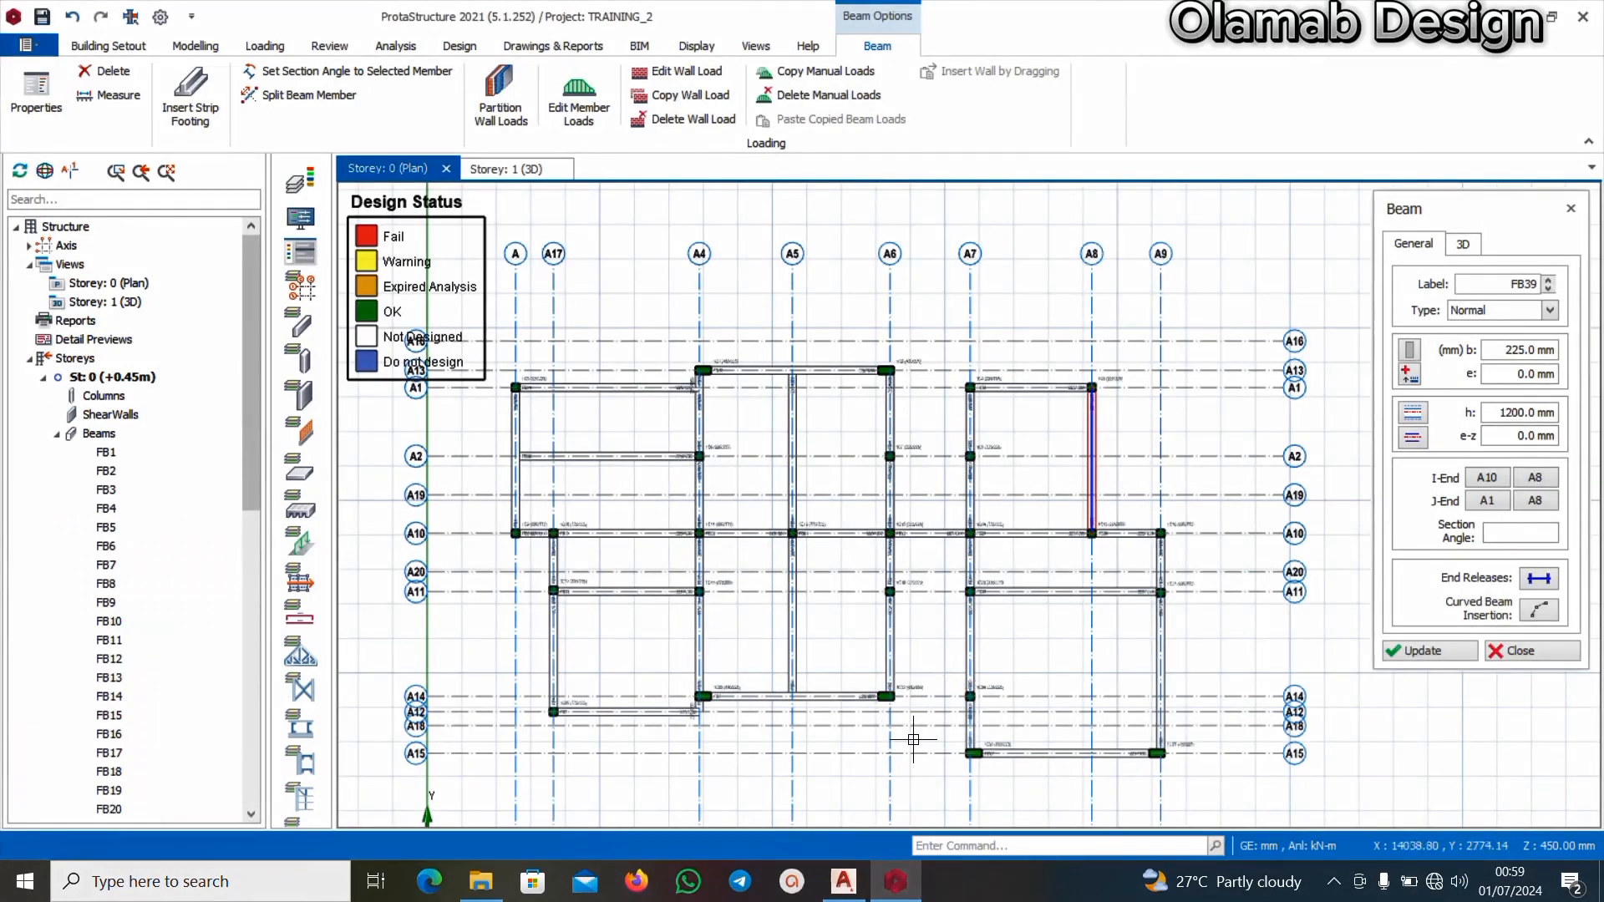
{"action": "scroll", "coordinate": [920, 685], "scroll_direction": "down", "scroll_amount": 5}
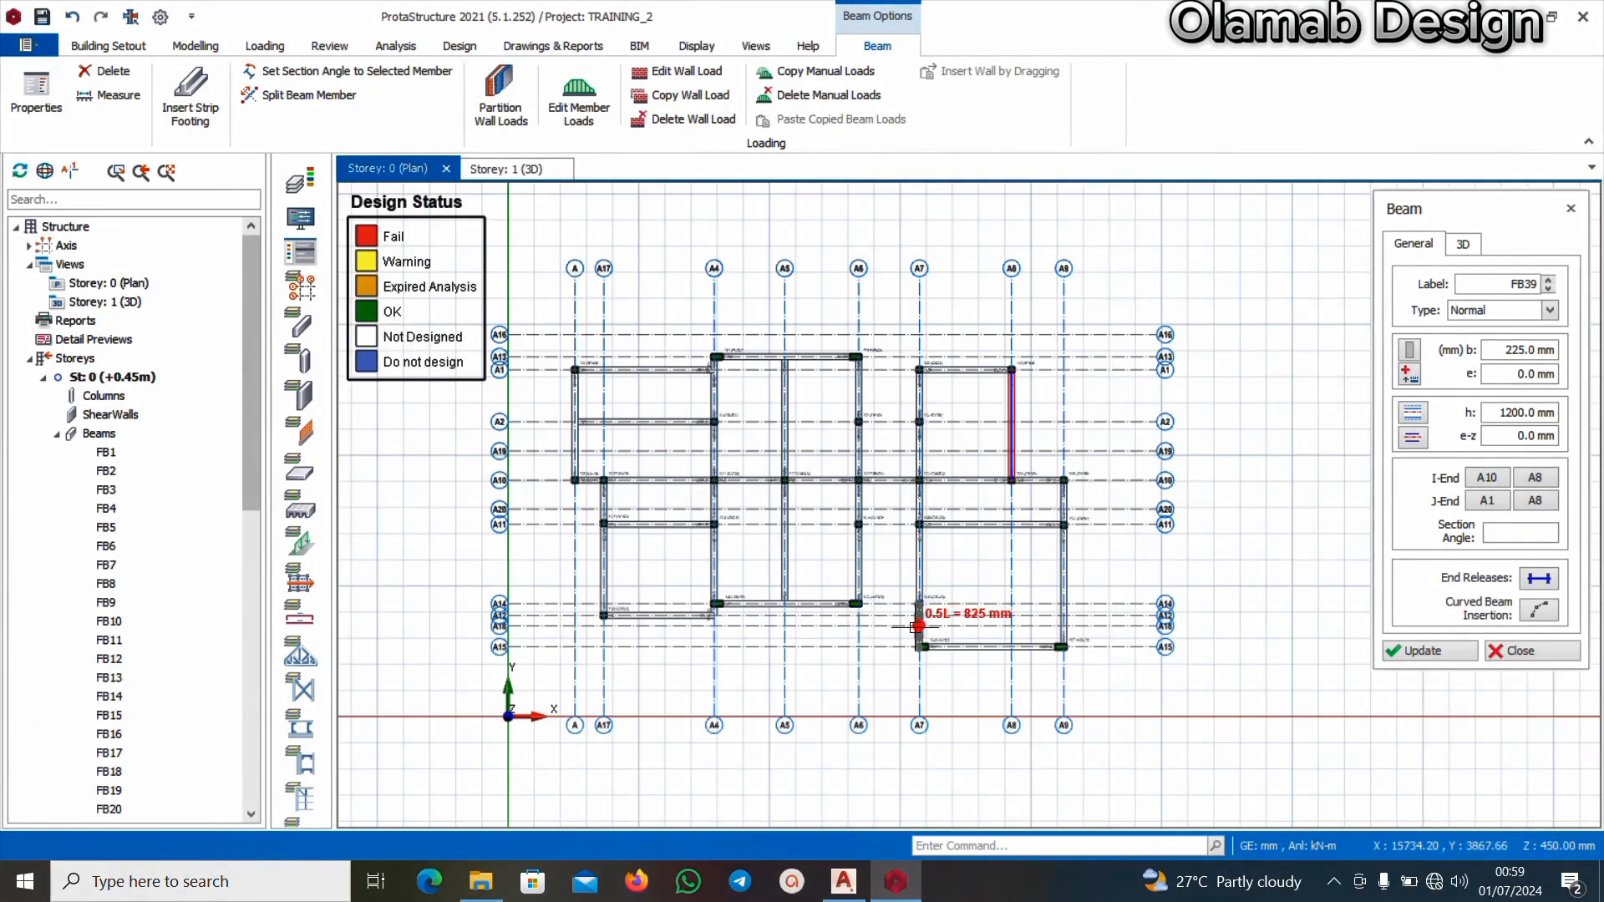
{"action": "scroll", "coordinate": [922, 627], "scroll_direction": "up", "scroll_amount": 3}
{"action": "scroll", "coordinate": [933, 675], "scroll_direction": "up", "scroll_amount": 1}
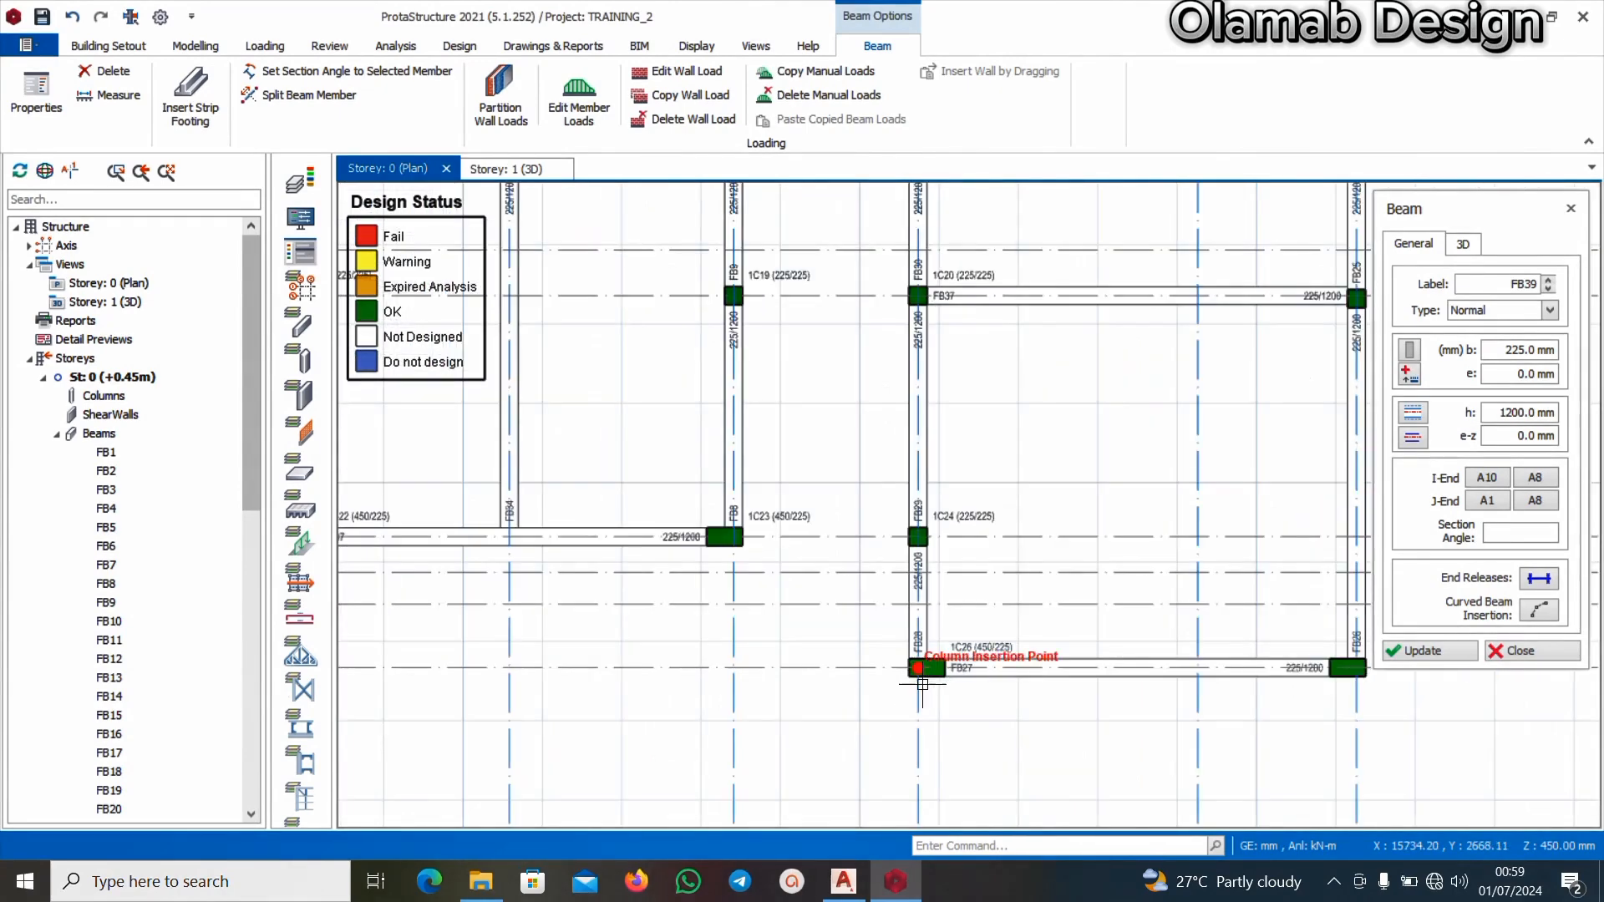
Switch to AutoCAD Architecture and compare the walls and dimensions around the ground floor entrance and the exit stair
{"action": "left_click", "coordinate": [844, 880]}
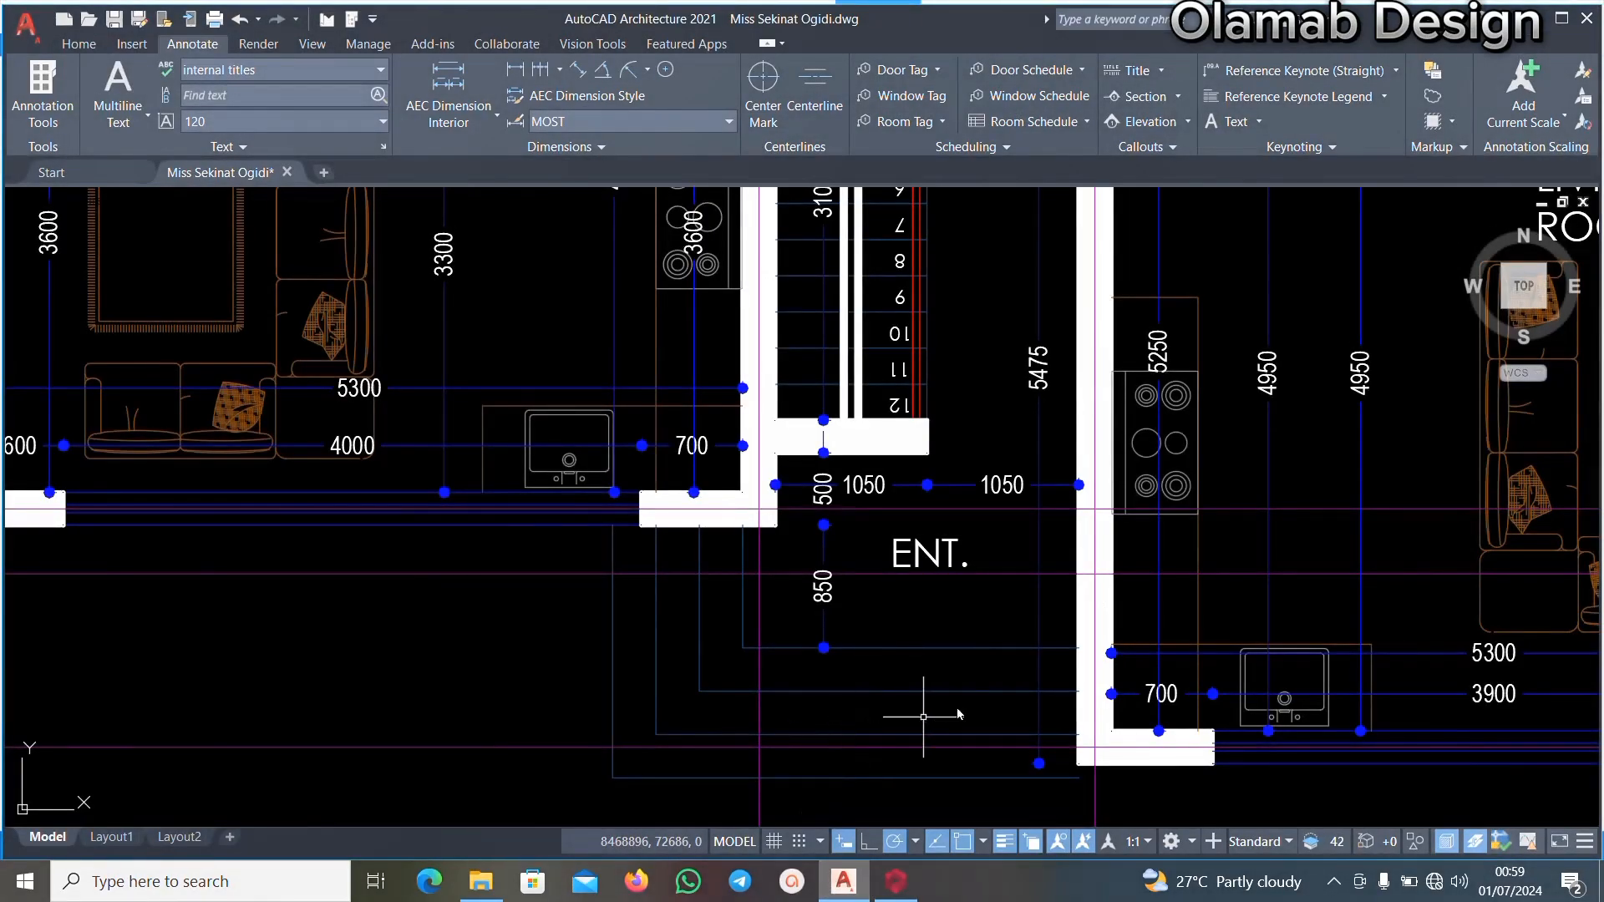
{"action": "scroll", "coordinate": [934, 701], "scroll_direction": "down", "scroll_amount": 5}
{"action": "scroll", "coordinate": [934, 700], "scroll_direction": "up", "scroll_amount": 4}
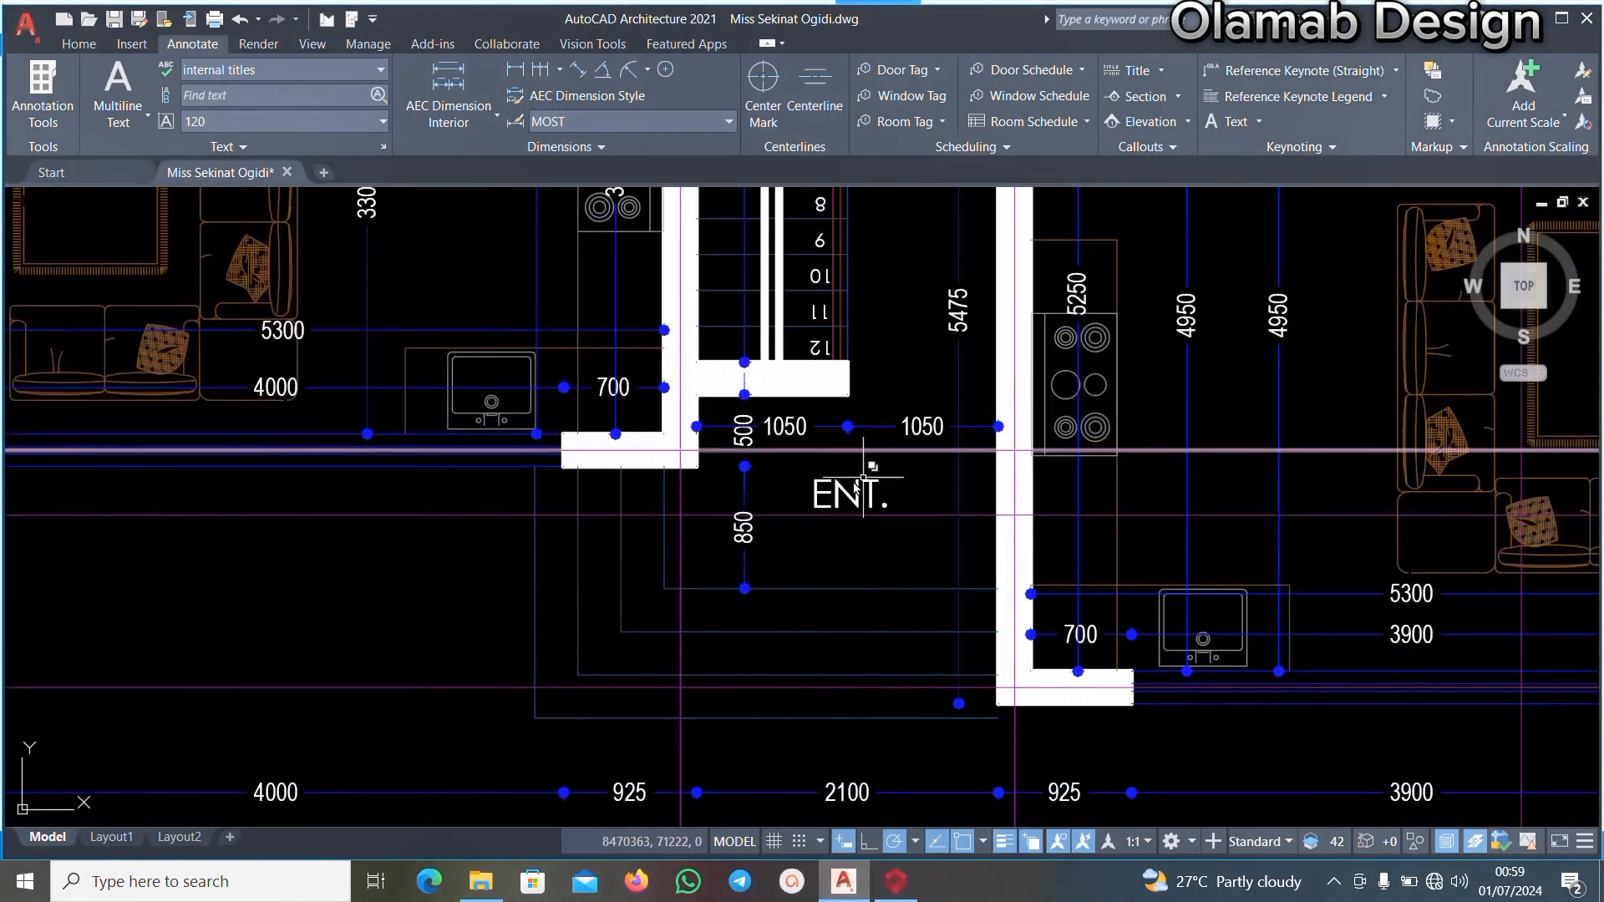
{"action": "scroll", "coordinate": [708, 495], "scroll_direction": "down", "scroll_amount": 5}
{"action": "scroll", "coordinate": [772, 309], "scroll_direction": "up", "scroll_amount": 6}
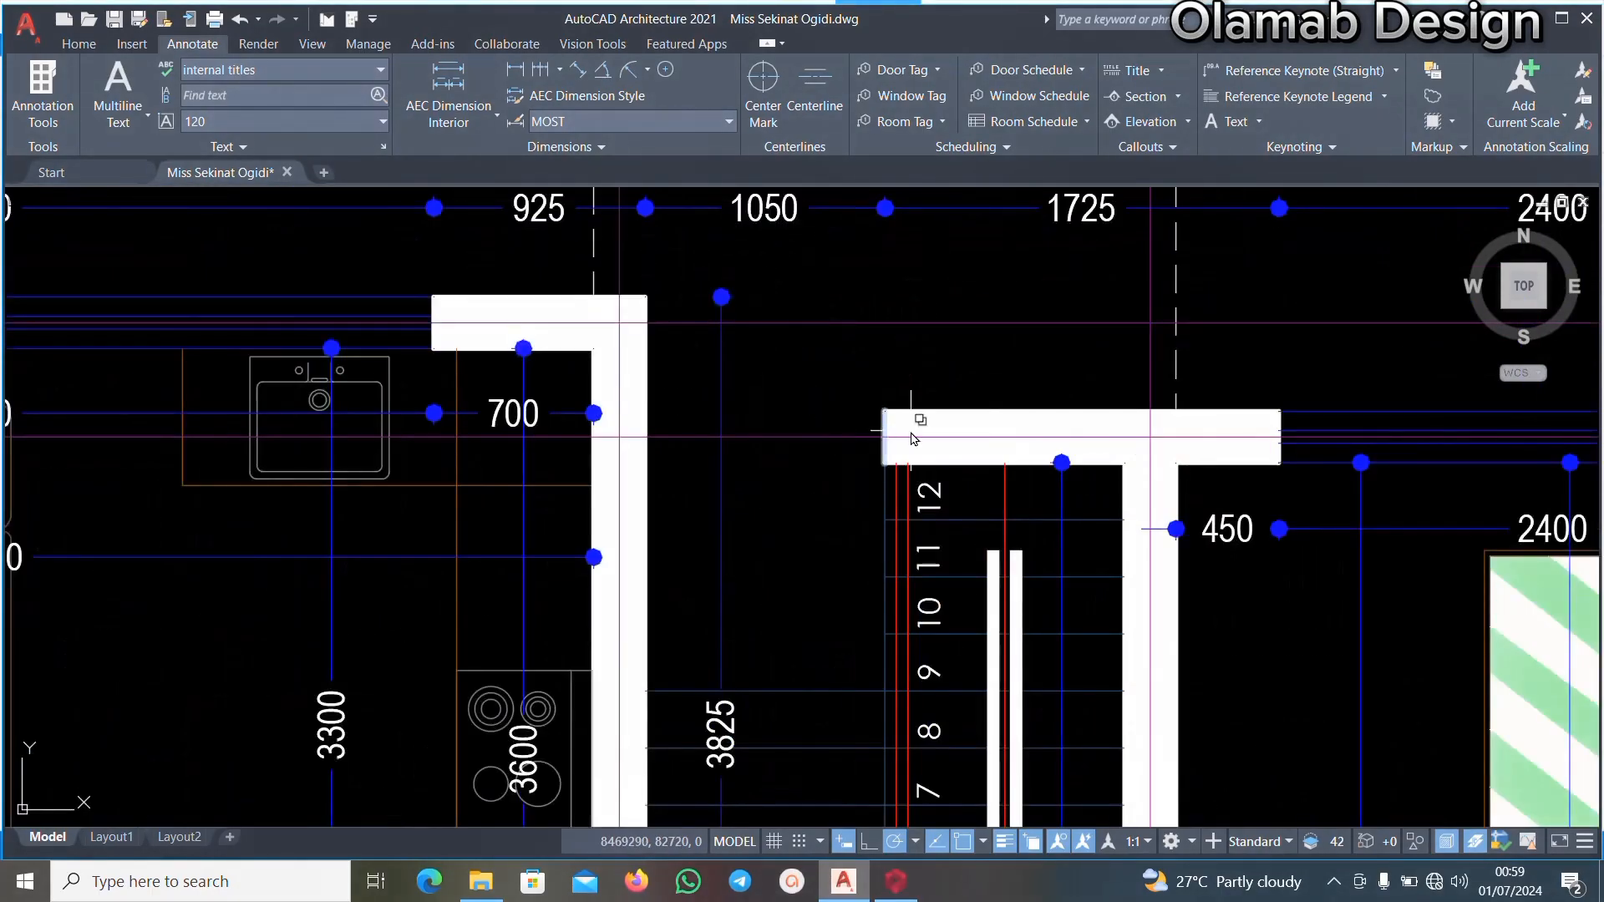
{"action": "scroll", "coordinate": [878, 436], "scroll_direction": "down", "scroll_amount": 4}
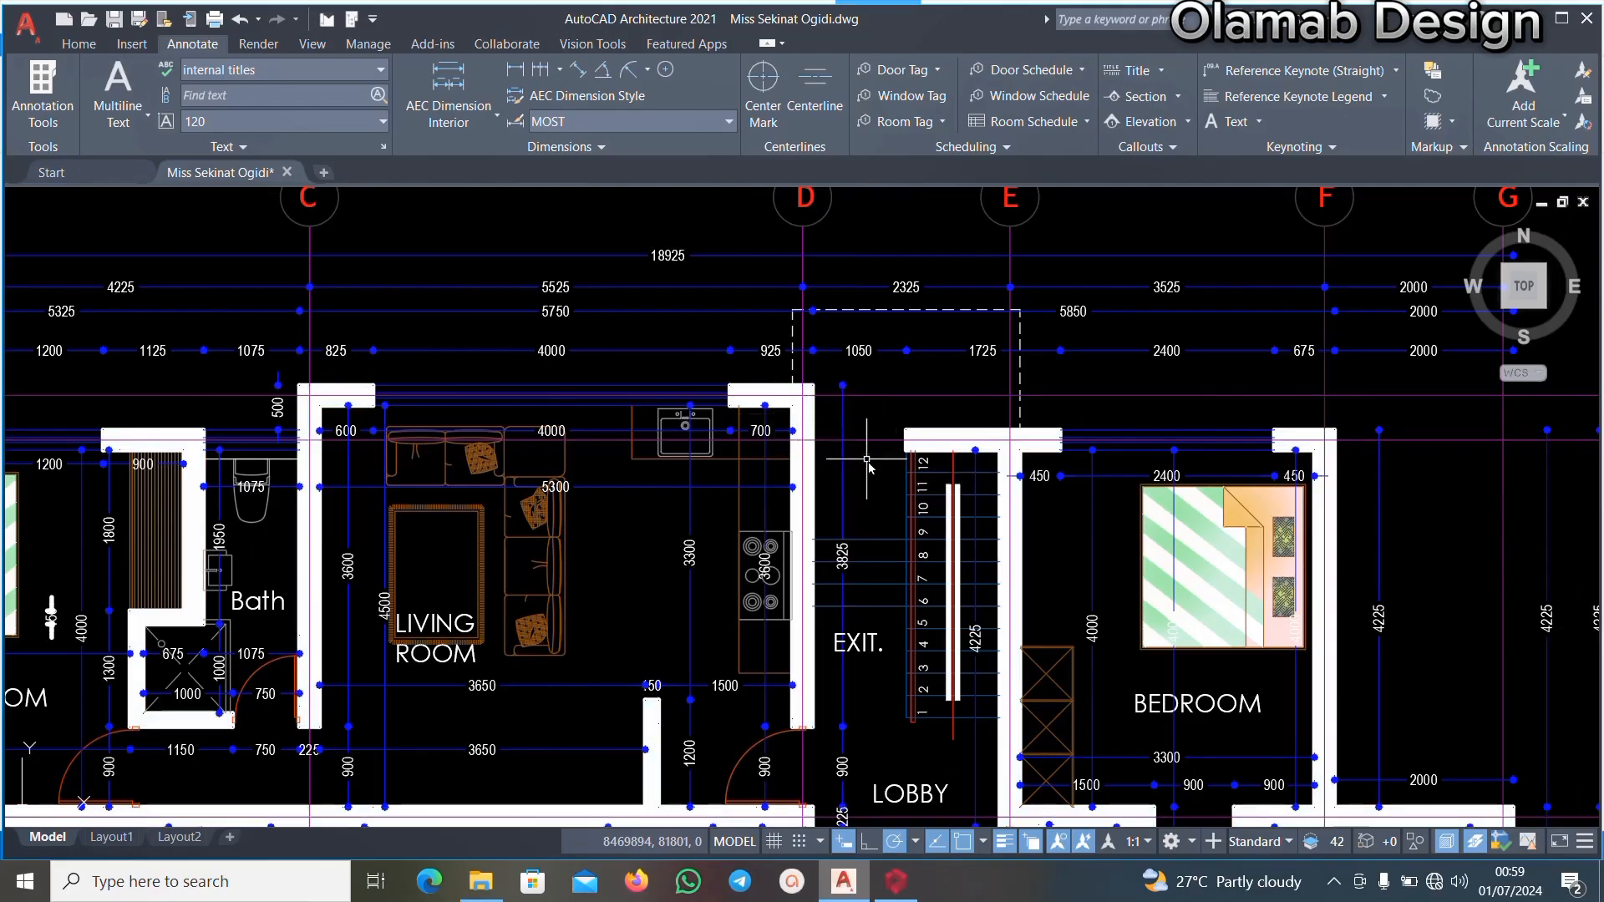
{"action": "scroll", "coordinate": [867, 462], "scroll_direction": "down", "scroll_amount": 5}
{"action": "scroll", "coordinate": [680, 428], "scroll_direction": "up", "scroll_amount": 5}
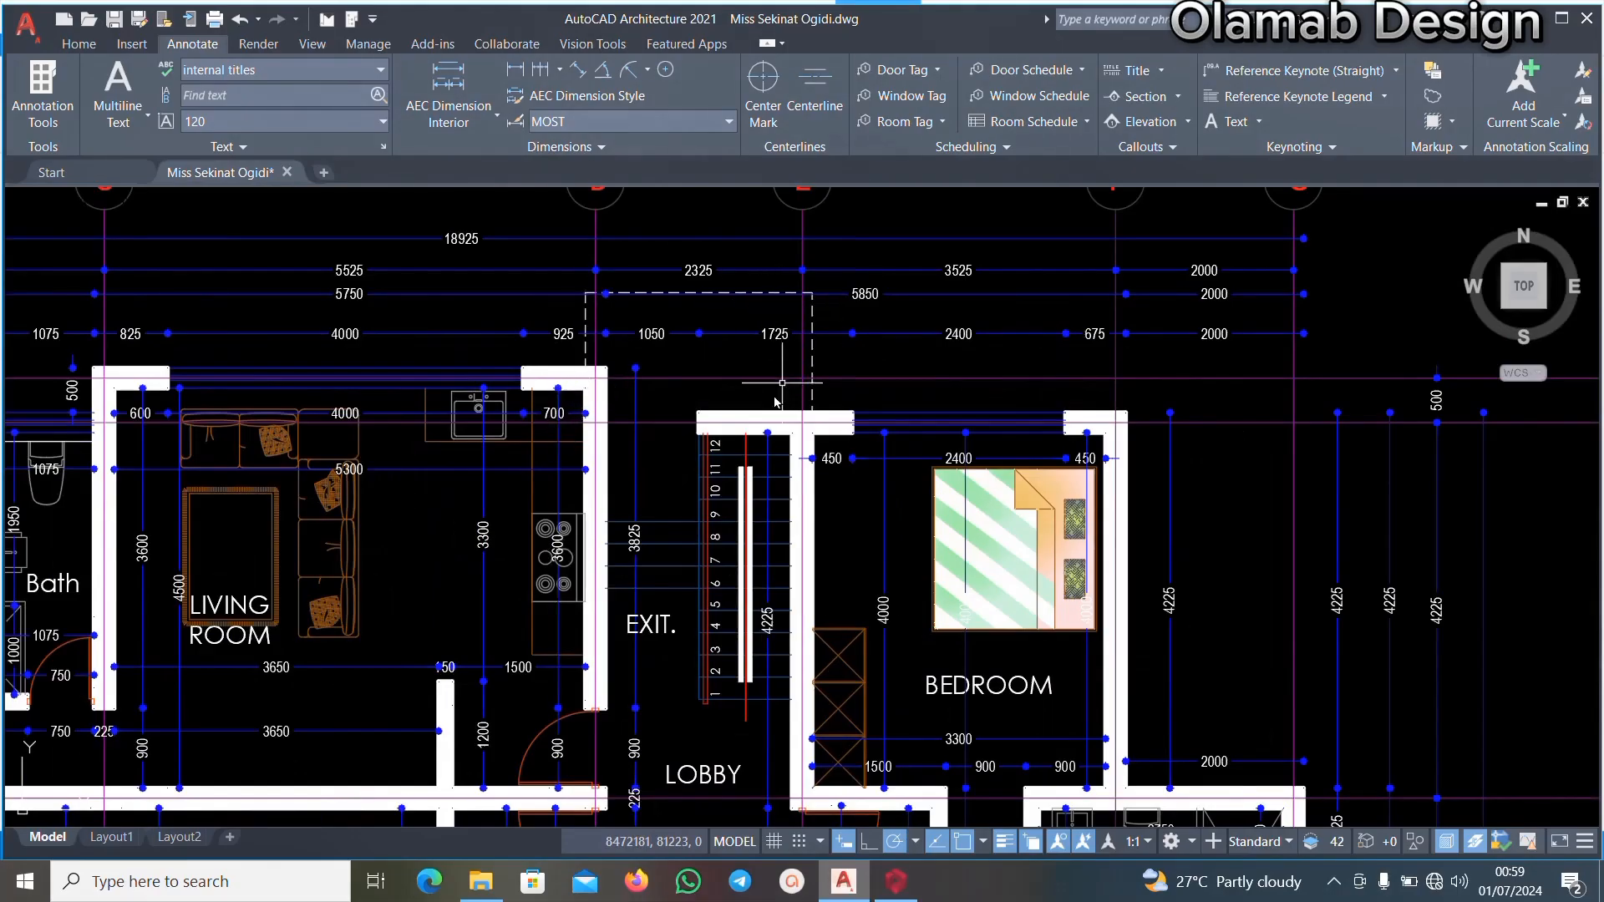
{"action": "scroll", "coordinate": [776, 404], "scroll_direction": "down", "scroll_amount": 5}
{"action": "scroll", "coordinate": [789, 423], "scroll_direction": "up", "scroll_amount": 6}
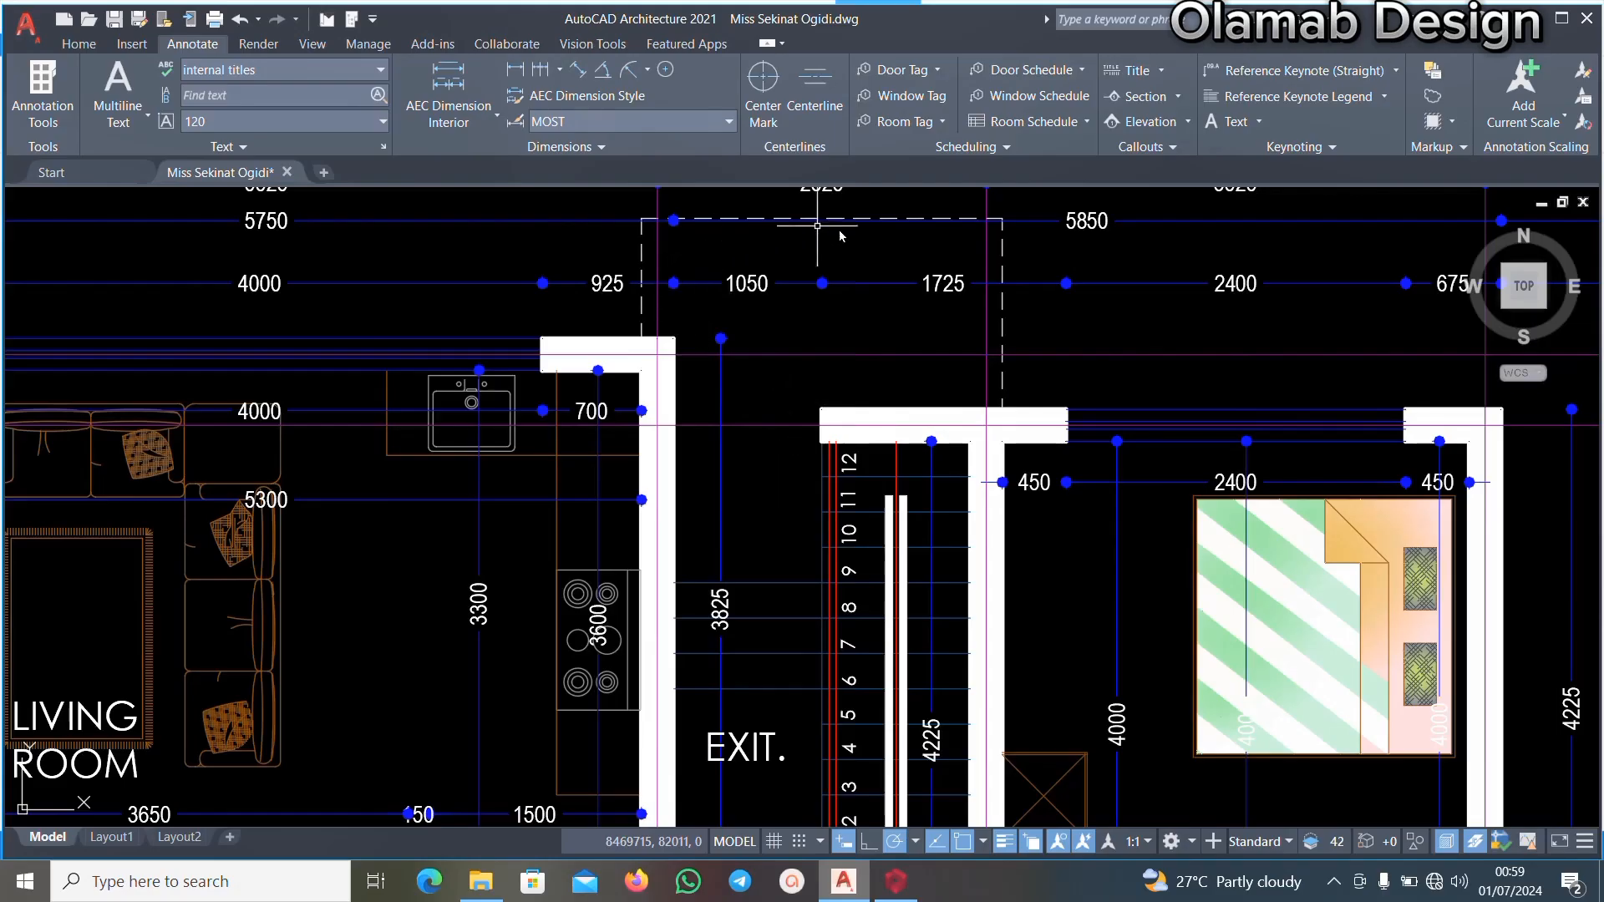
Check the entrance walls on the ground floor plan, then switch to ProtaStructure and insert a 225 x 1200 mm beam from column 1C23 to 1C24
{"action": "scroll", "coordinate": [804, 336], "scroll_direction": "down", "scroll_amount": 5}
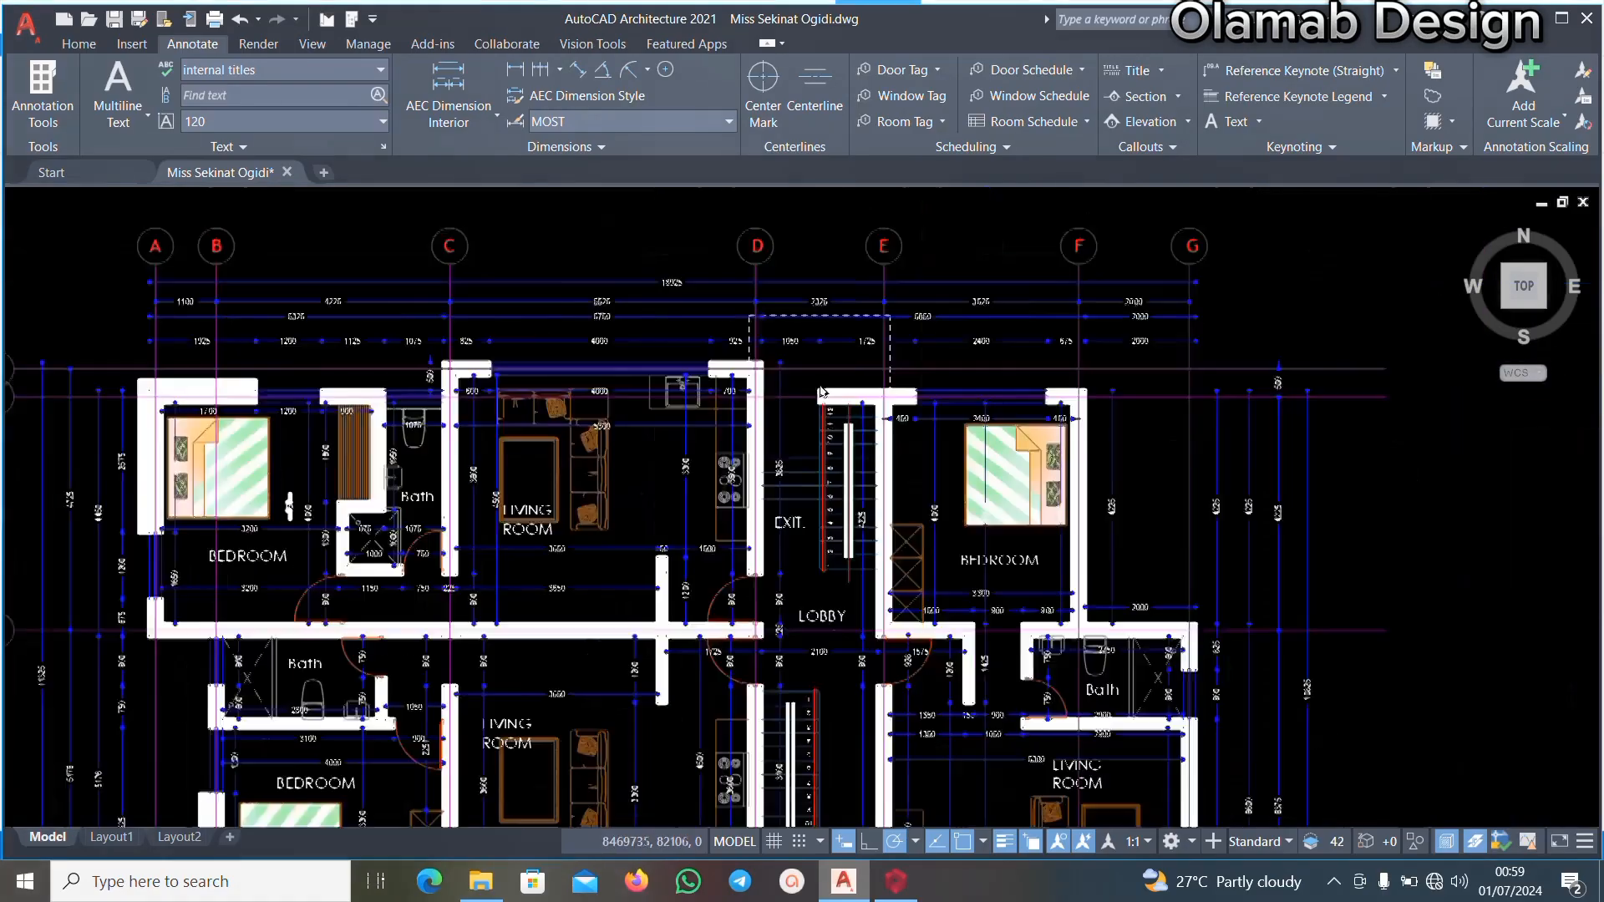
{"action": "scroll", "coordinate": [894, 600], "scroll_direction": "up", "scroll_amount": 6}
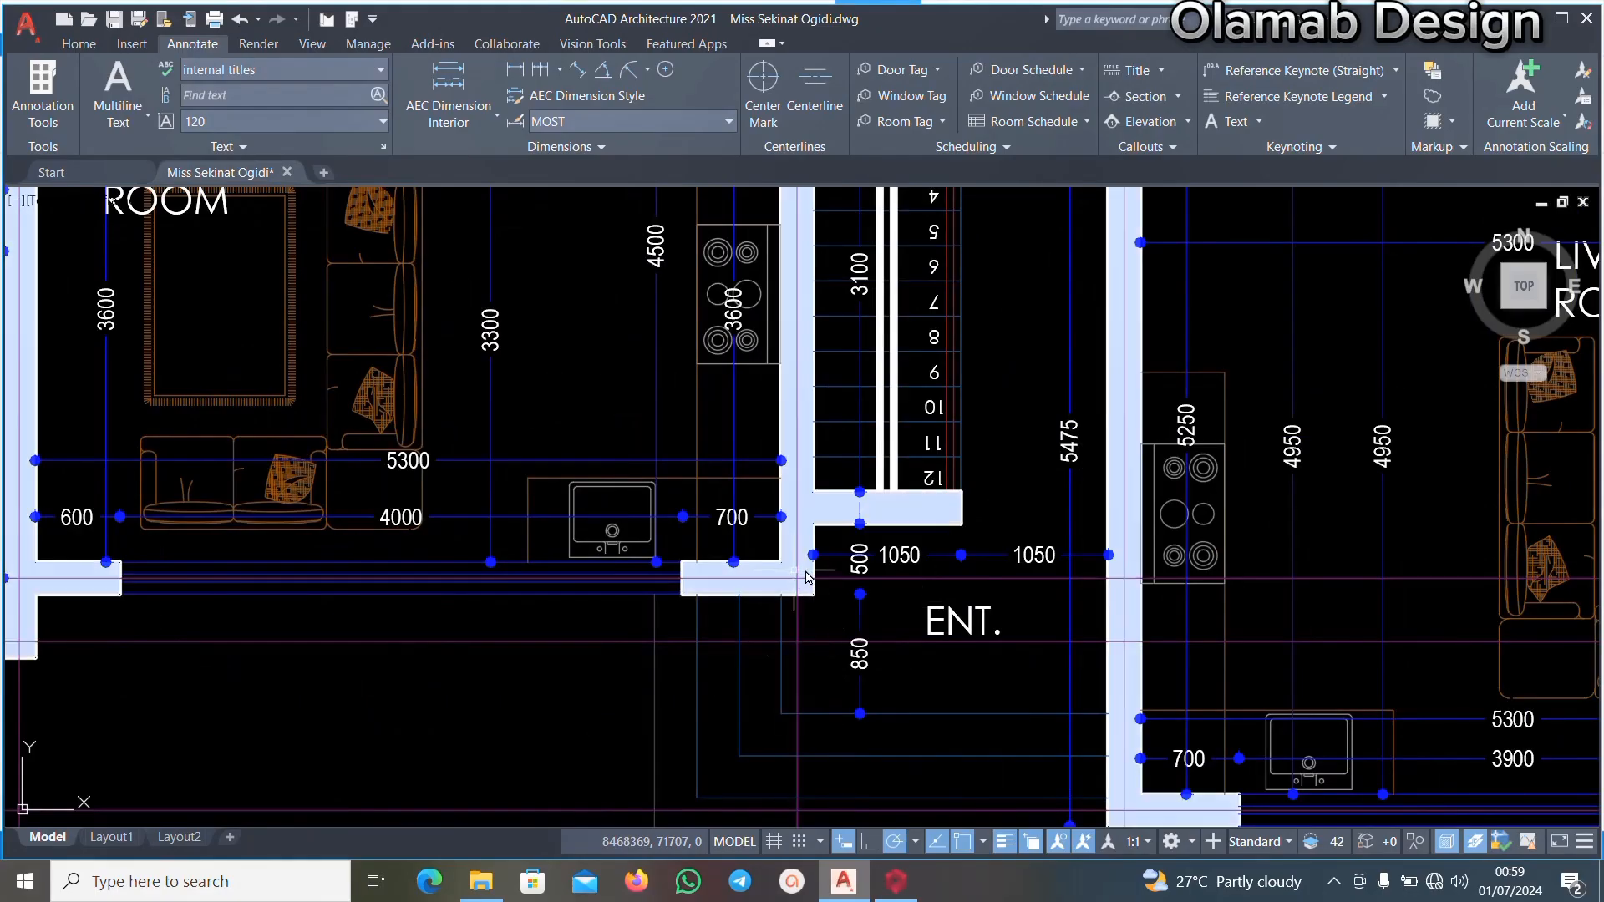
{"action": "left_click", "coordinate": [896, 882]}
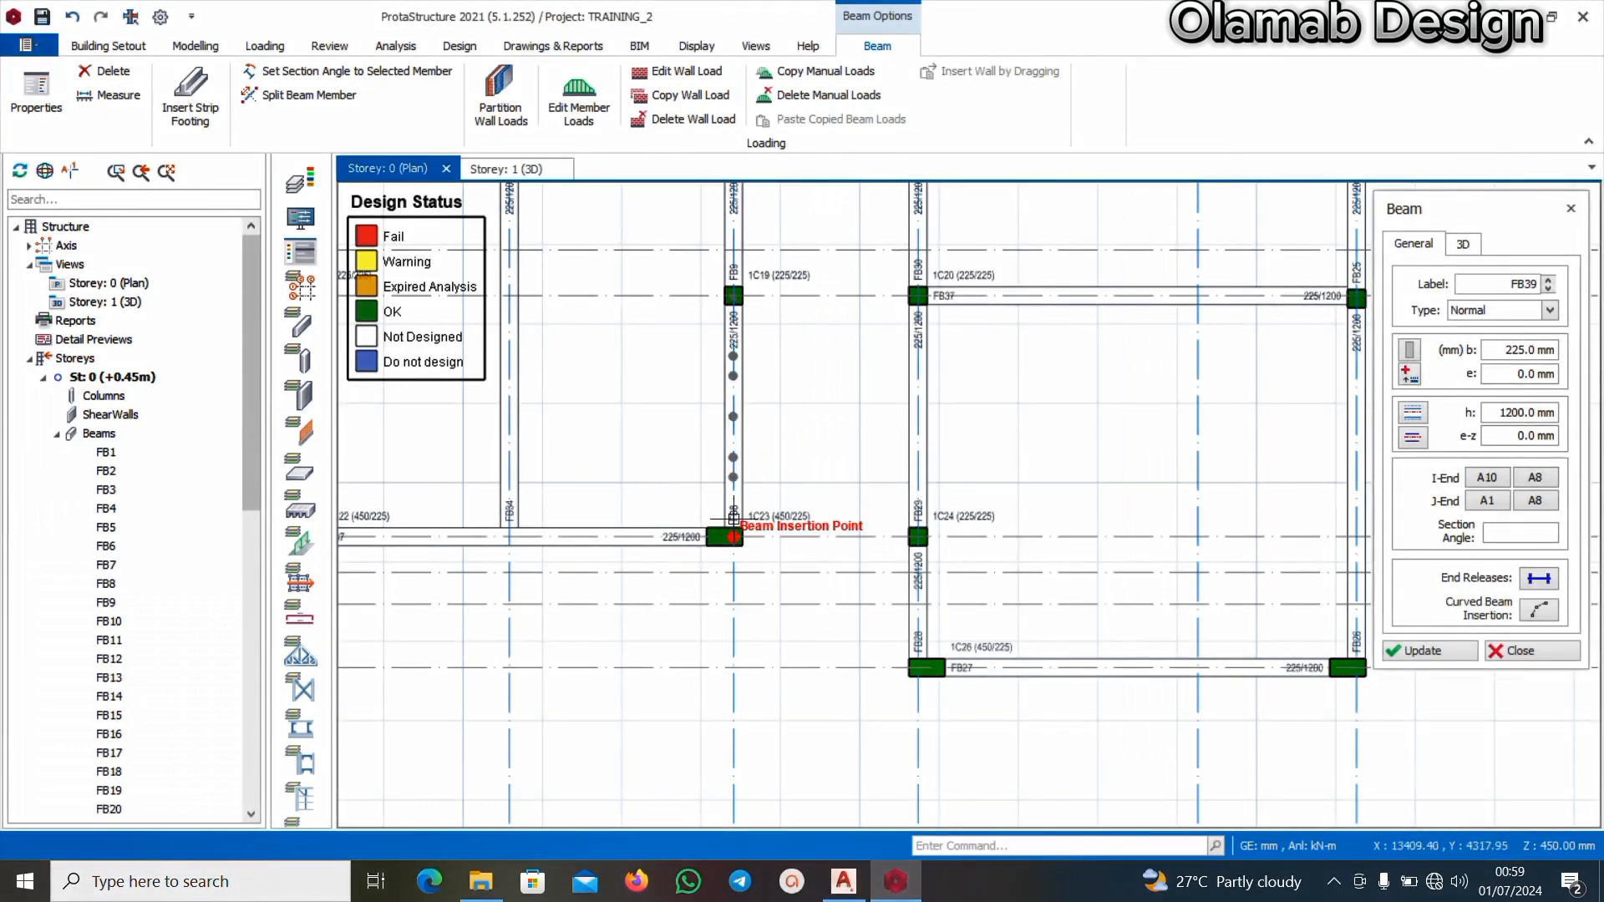
{"action": "scroll", "coordinate": [728, 539], "scroll_direction": "up", "scroll_amount": 3}
{"action": "left_click", "coordinate": [731, 556]}
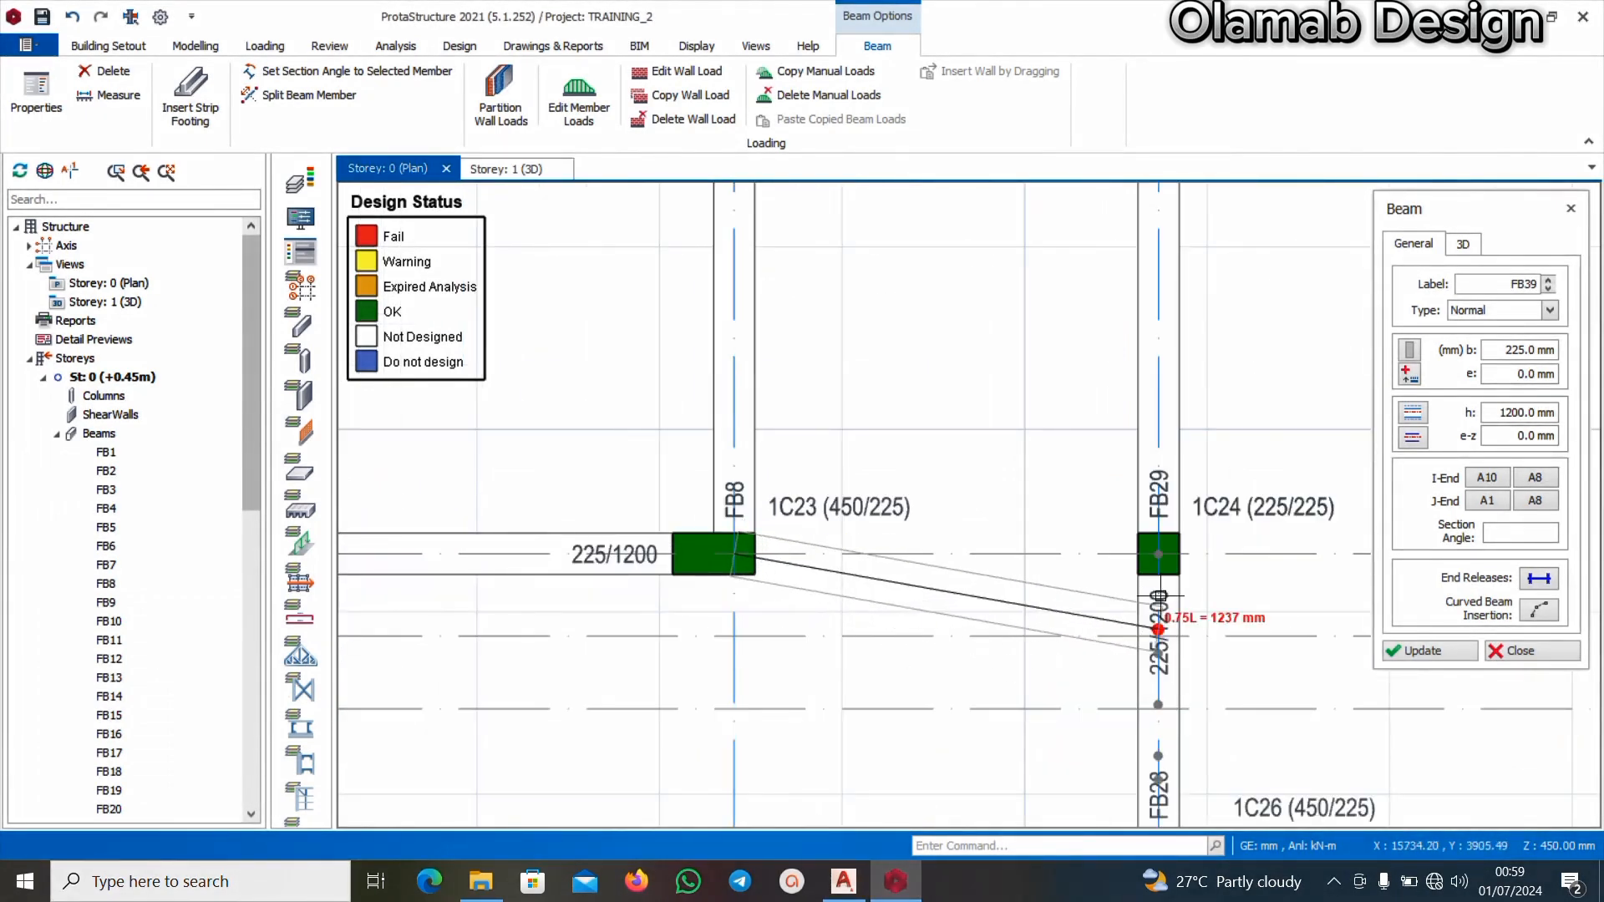
{"action": "left_click", "coordinate": [1159, 554]}
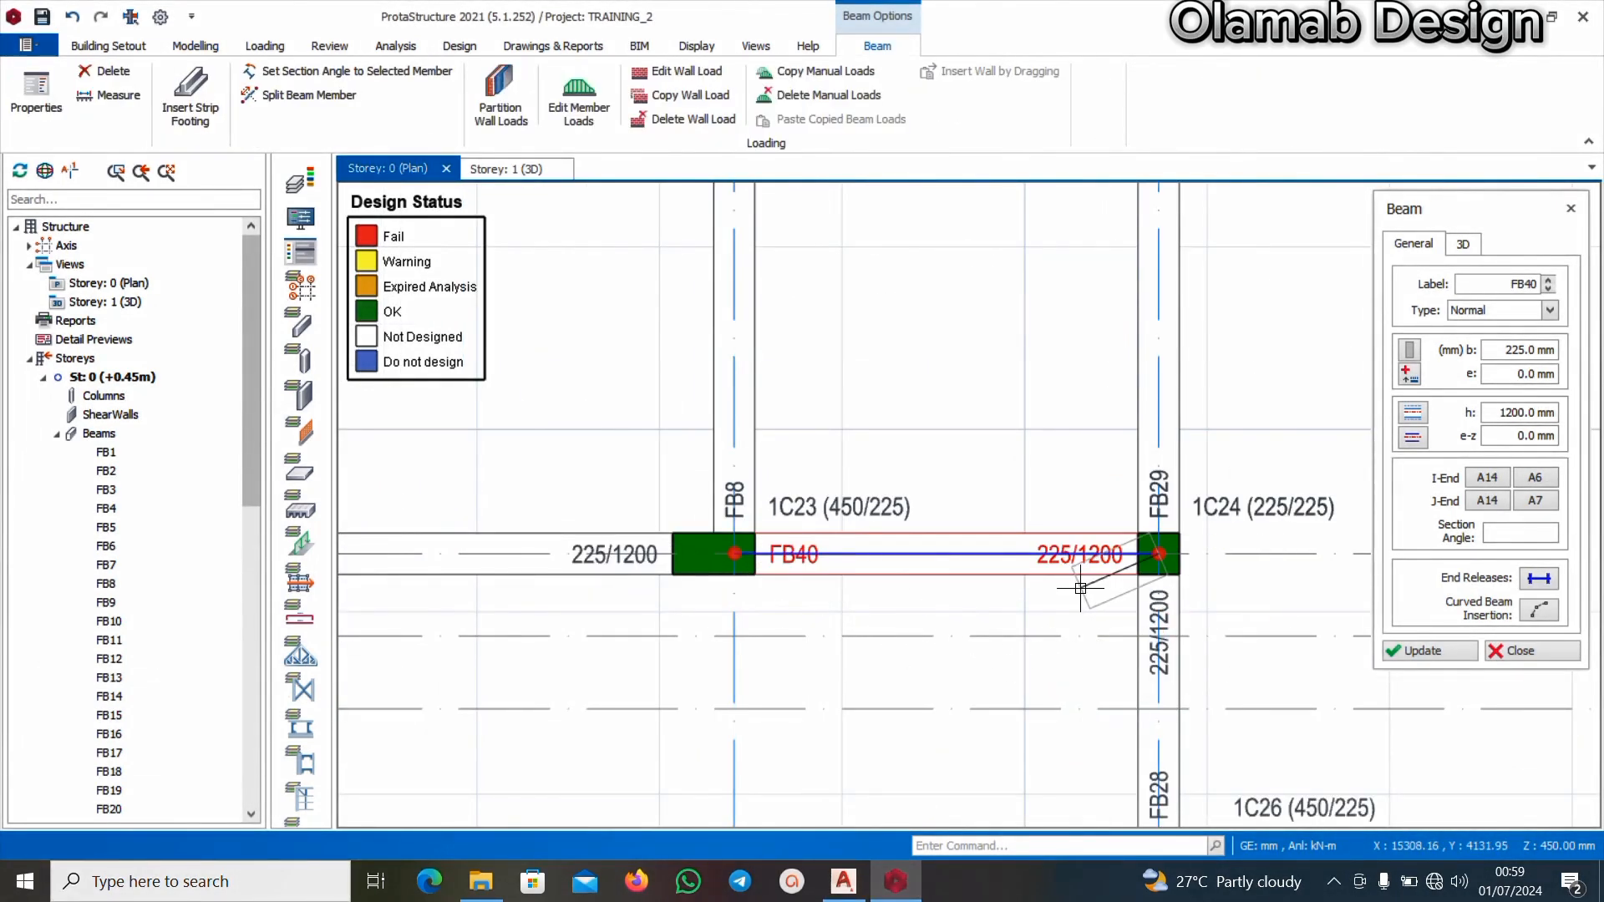
Compare the beam layout between axes A6 and A7 with the exit stair walls on the ground floor plan in AutoCAD Architecture
{"action": "scroll", "coordinate": [1044, 601], "scroll_direction": "down", "scroll_amount": 3}
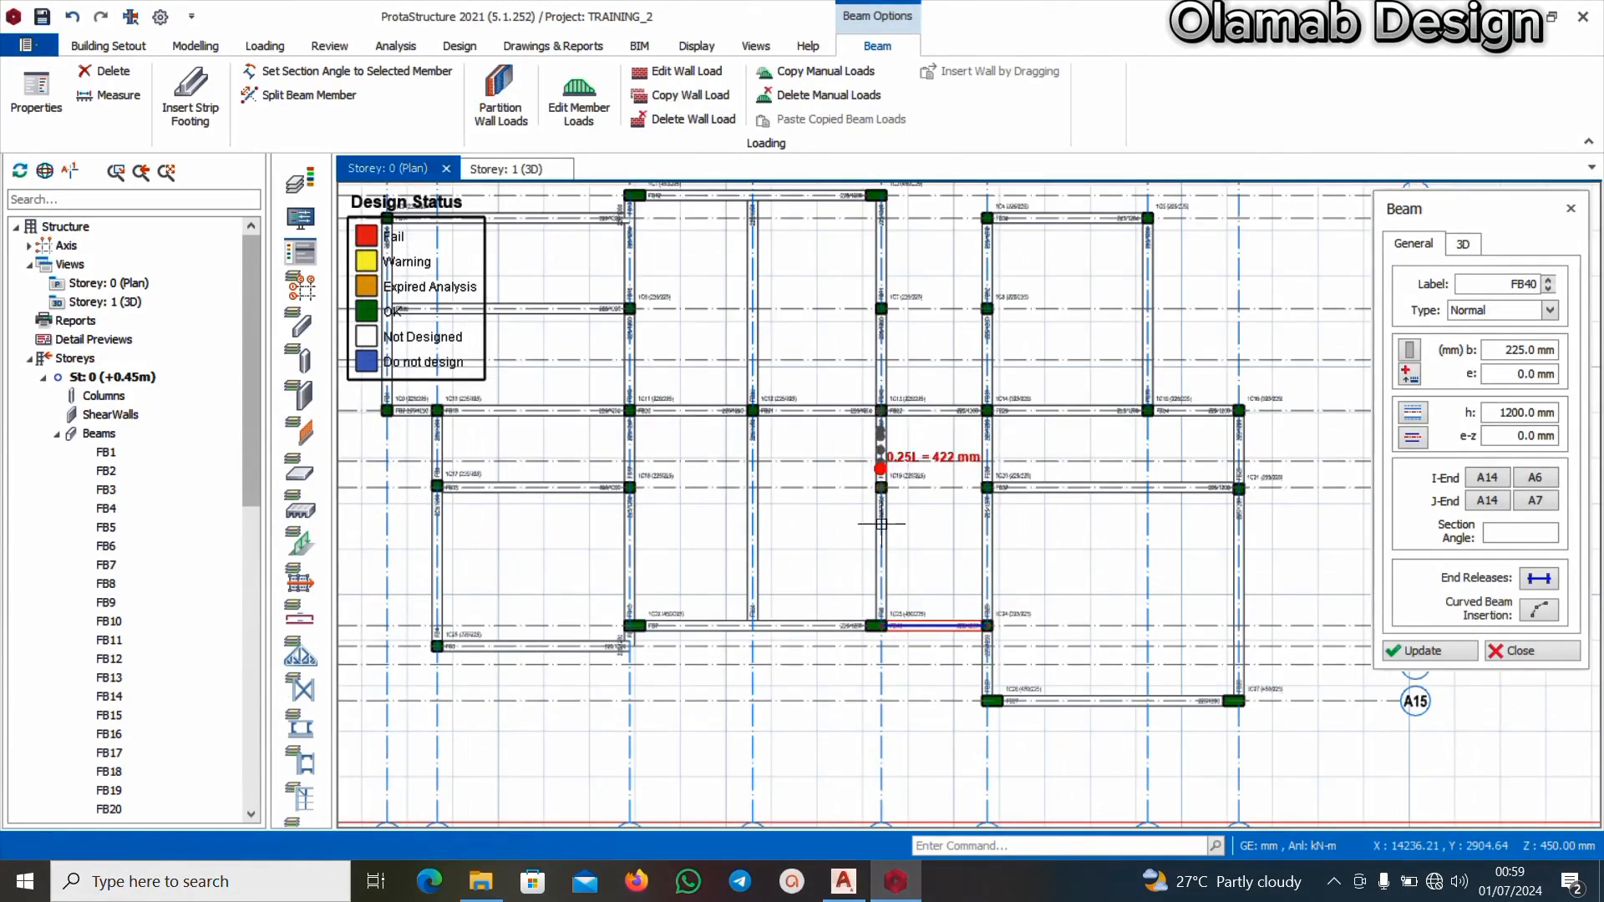
{"action": "scroll", "coordinate": [919, 418], "scroll_direction": "up", "scroll_amount": 3}
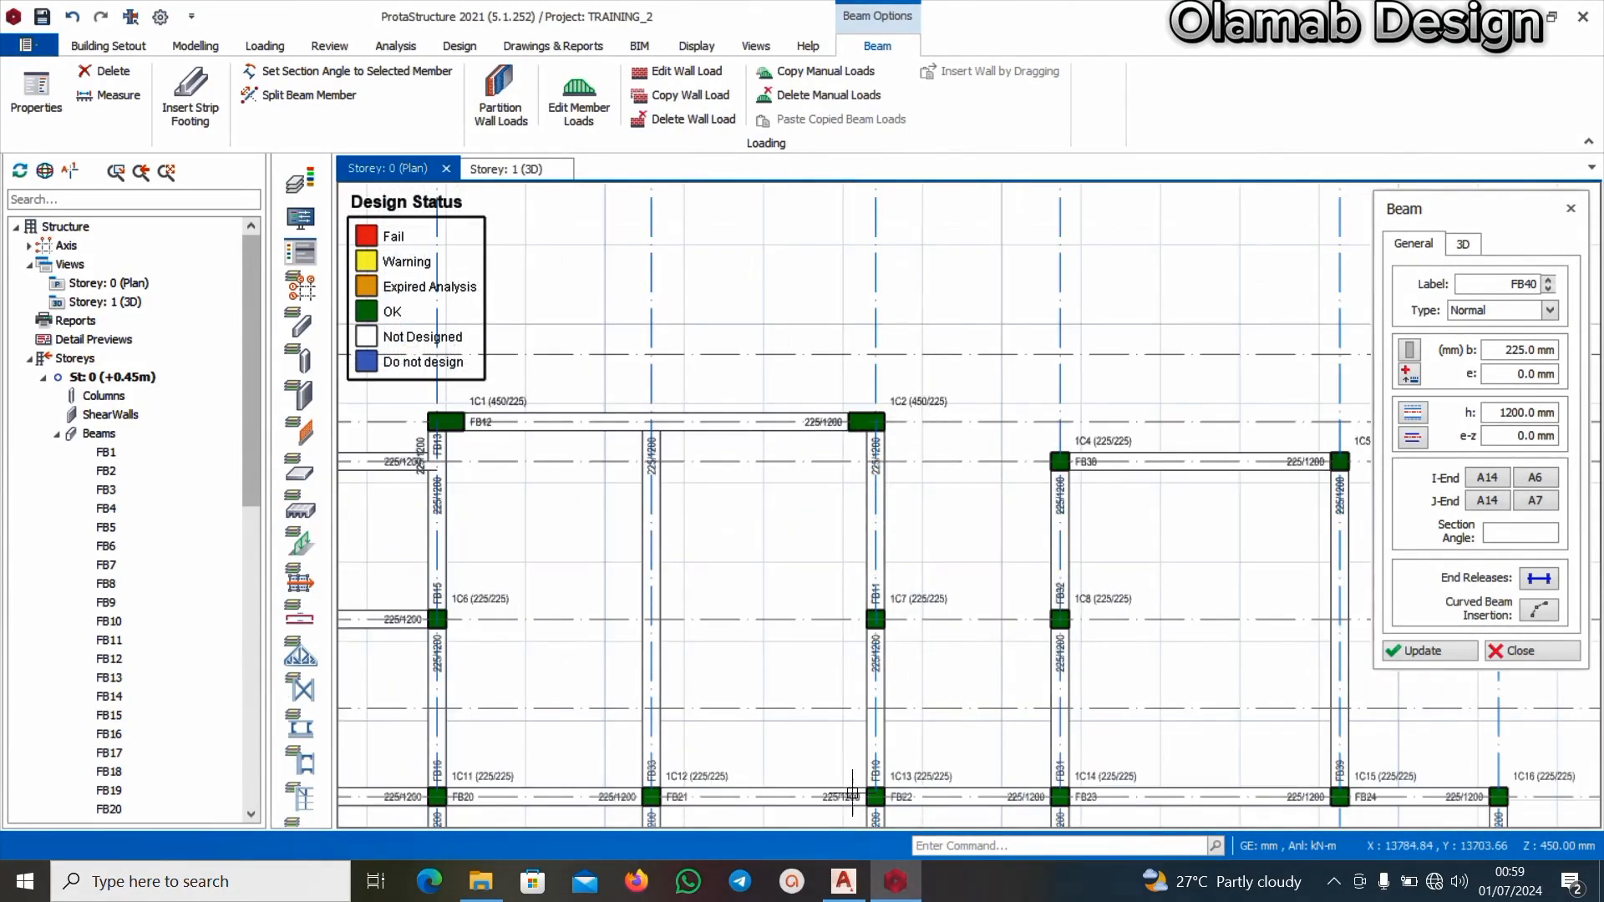
{"action": "left_click", "coordinate": [844, 882]}
{"action": "scroll", "coordinate": [854, 576], "scroll_direction": "down", "scroll_amount": 3}
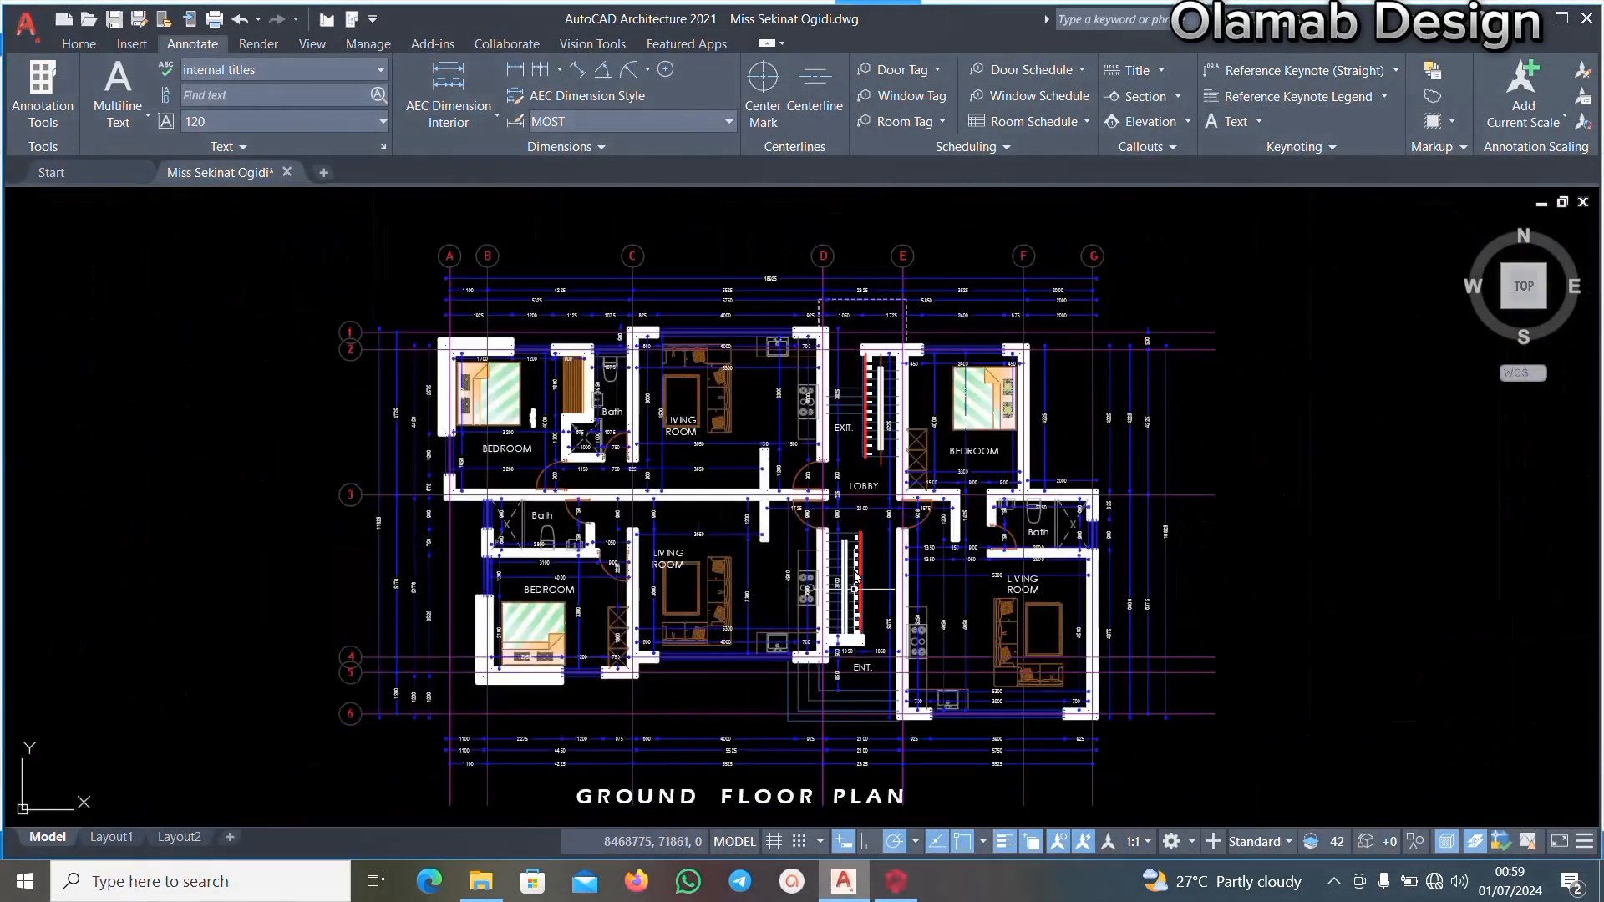
{"action": "scroll", "coordinate": [842, 326], "scroll_direction": "up", "scroll_amount": 5}
{"action": "scroll", "coordinate": [828, 359], "scroll_direction": "down", "scroll_amount": 5}
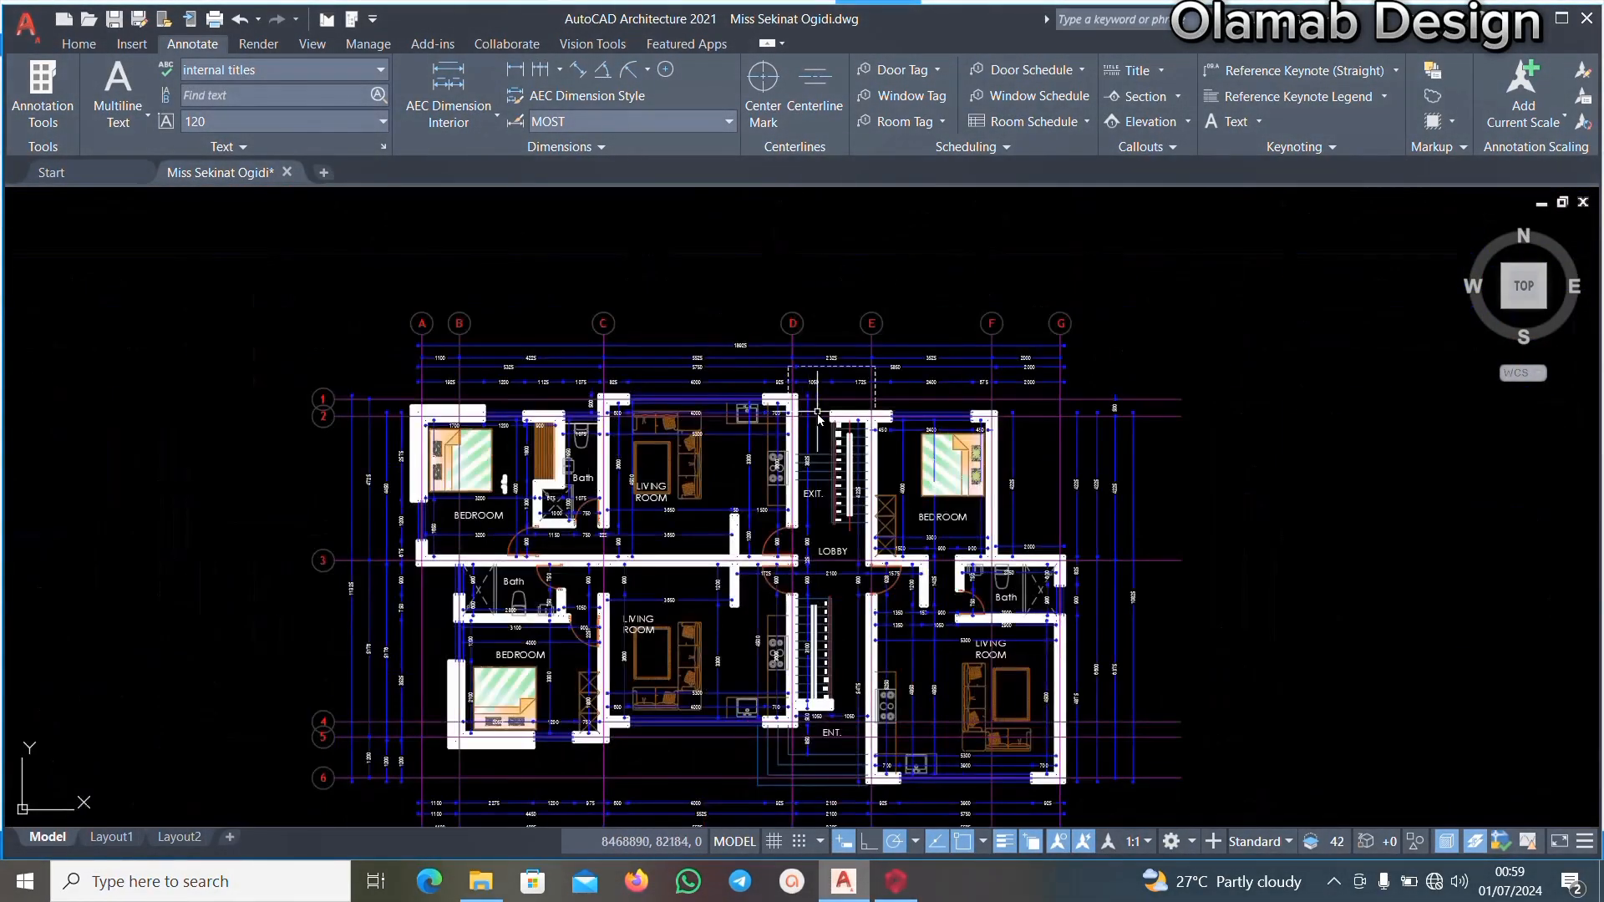
{"action": "scroll", "coordinate": [837, 405], "scroll_direction": "up", "scroll_amount": 5}
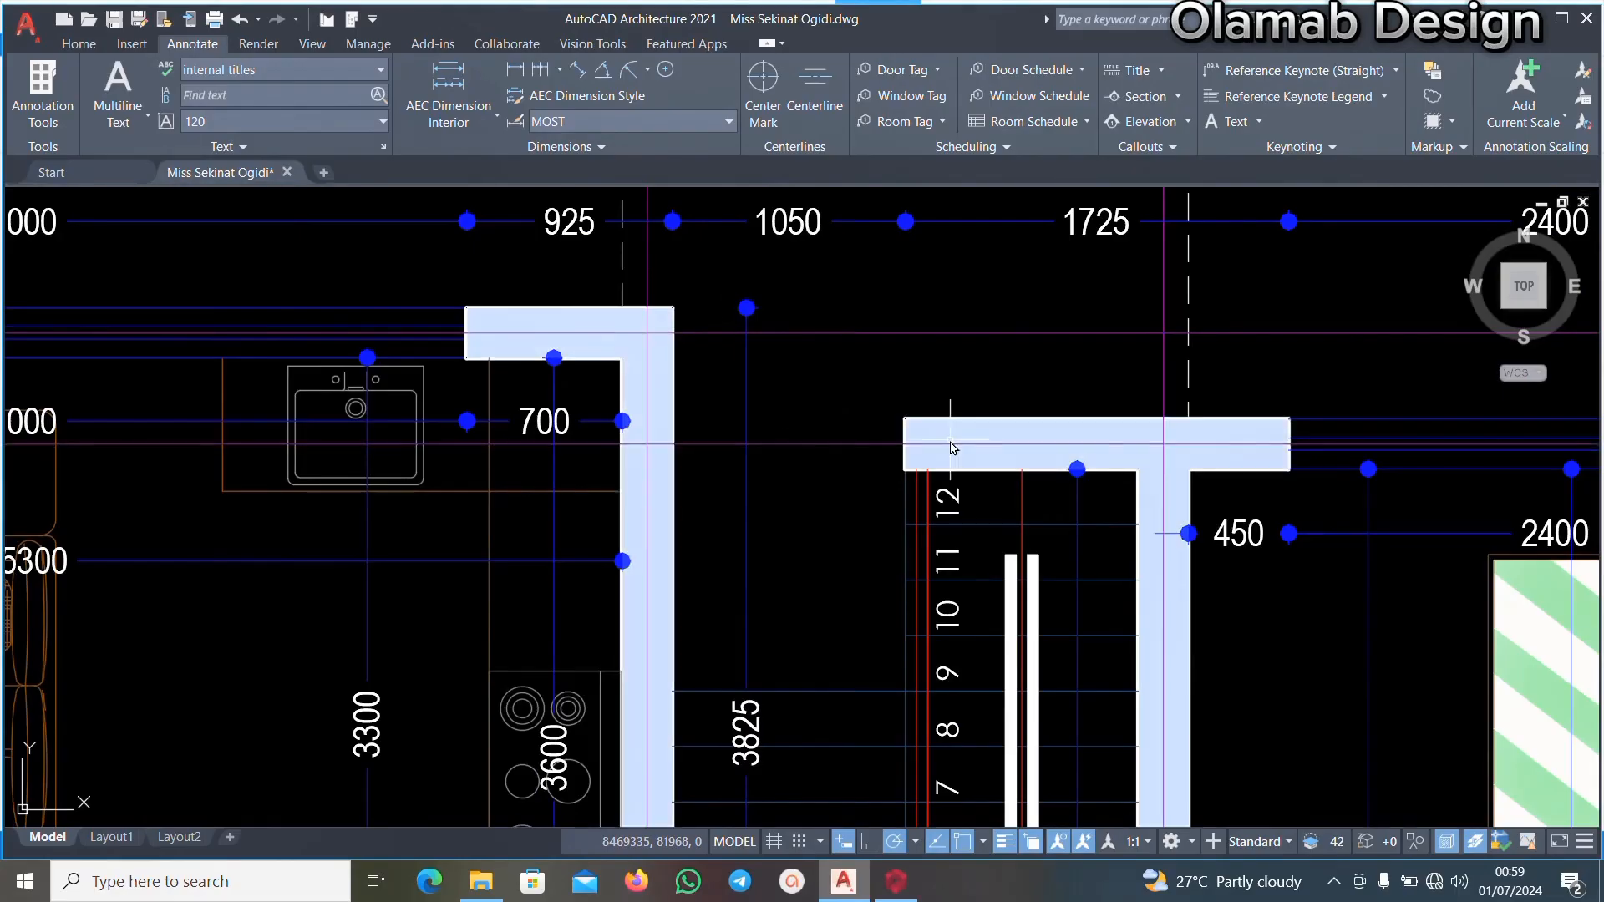
{"action": "scroll", "coordinate": [950, 437], "scroll_direction": "down", "scroll_amount": 5}
{"action": "scroll", "coordinate": [951, 437], "scroll_direction": "up", "scroll_amount": 5}
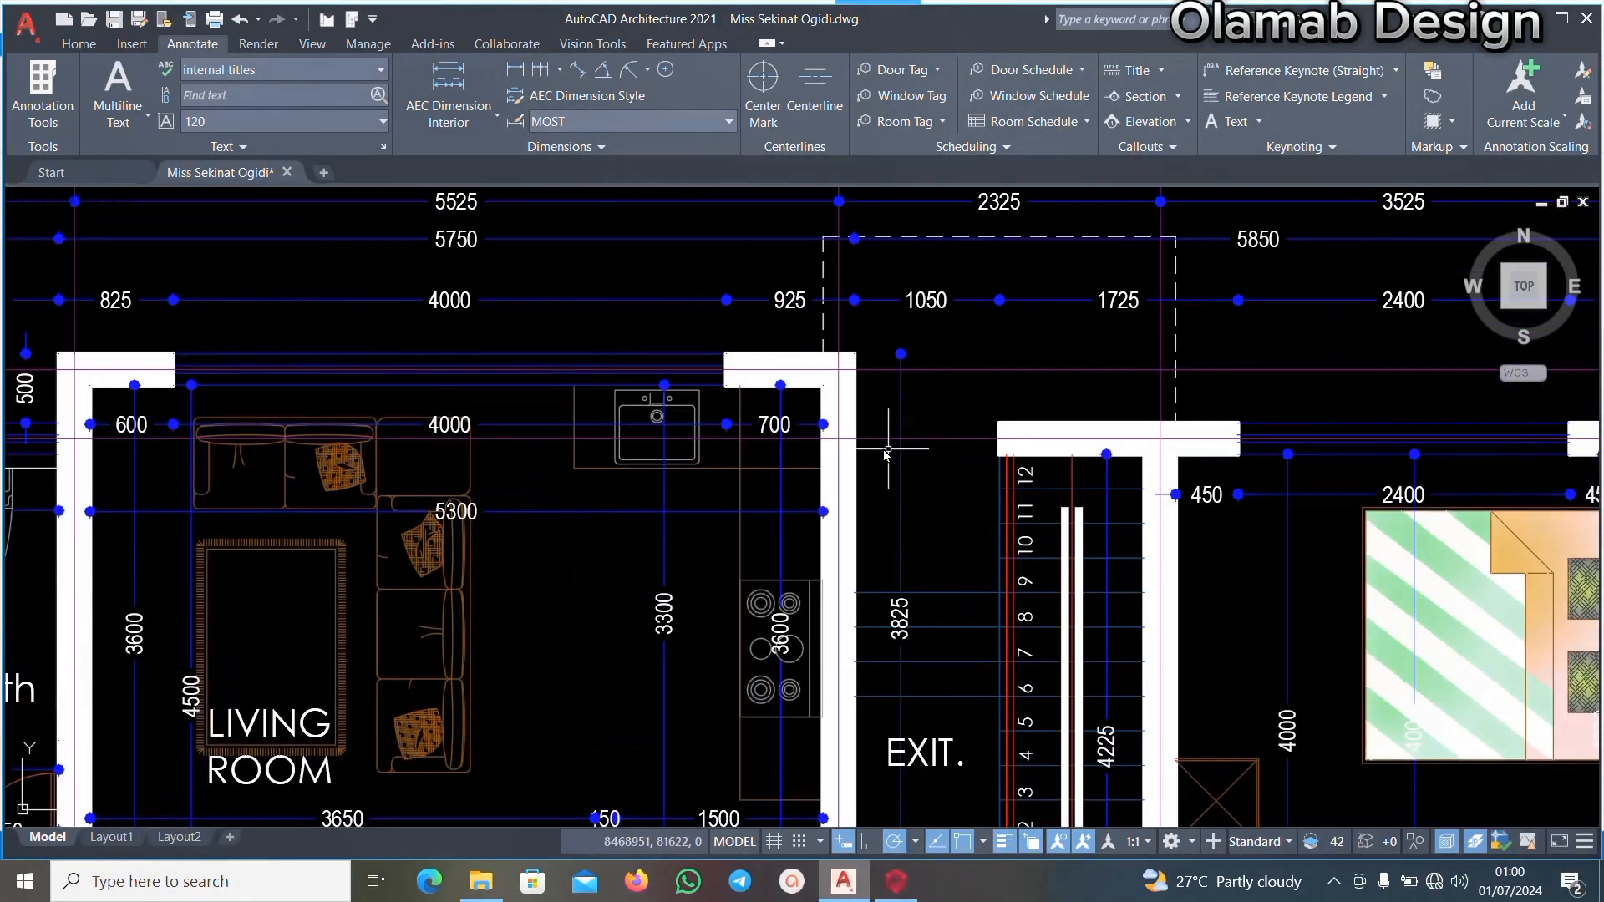
Switch to ProtaStructure and insert a 225 x 1200 mm beam along axis A1 from column 1C4 to axis A6
{"action": "left_click", "coordinate": [896, 882]}
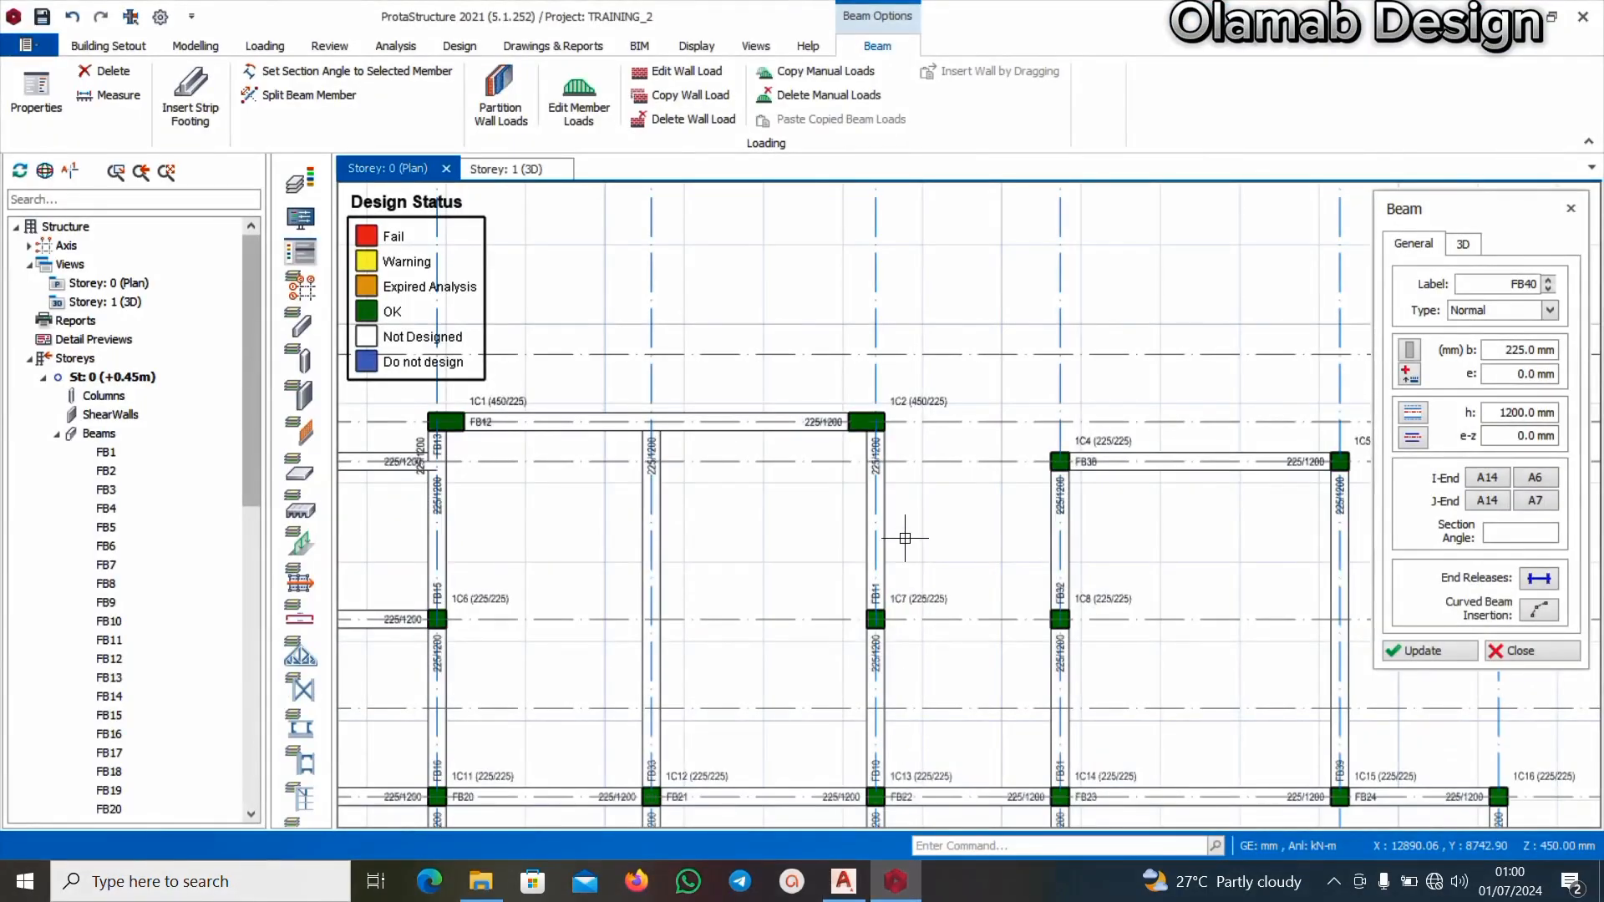
{"action": "left_click", "coordinate": [1136, 447]}
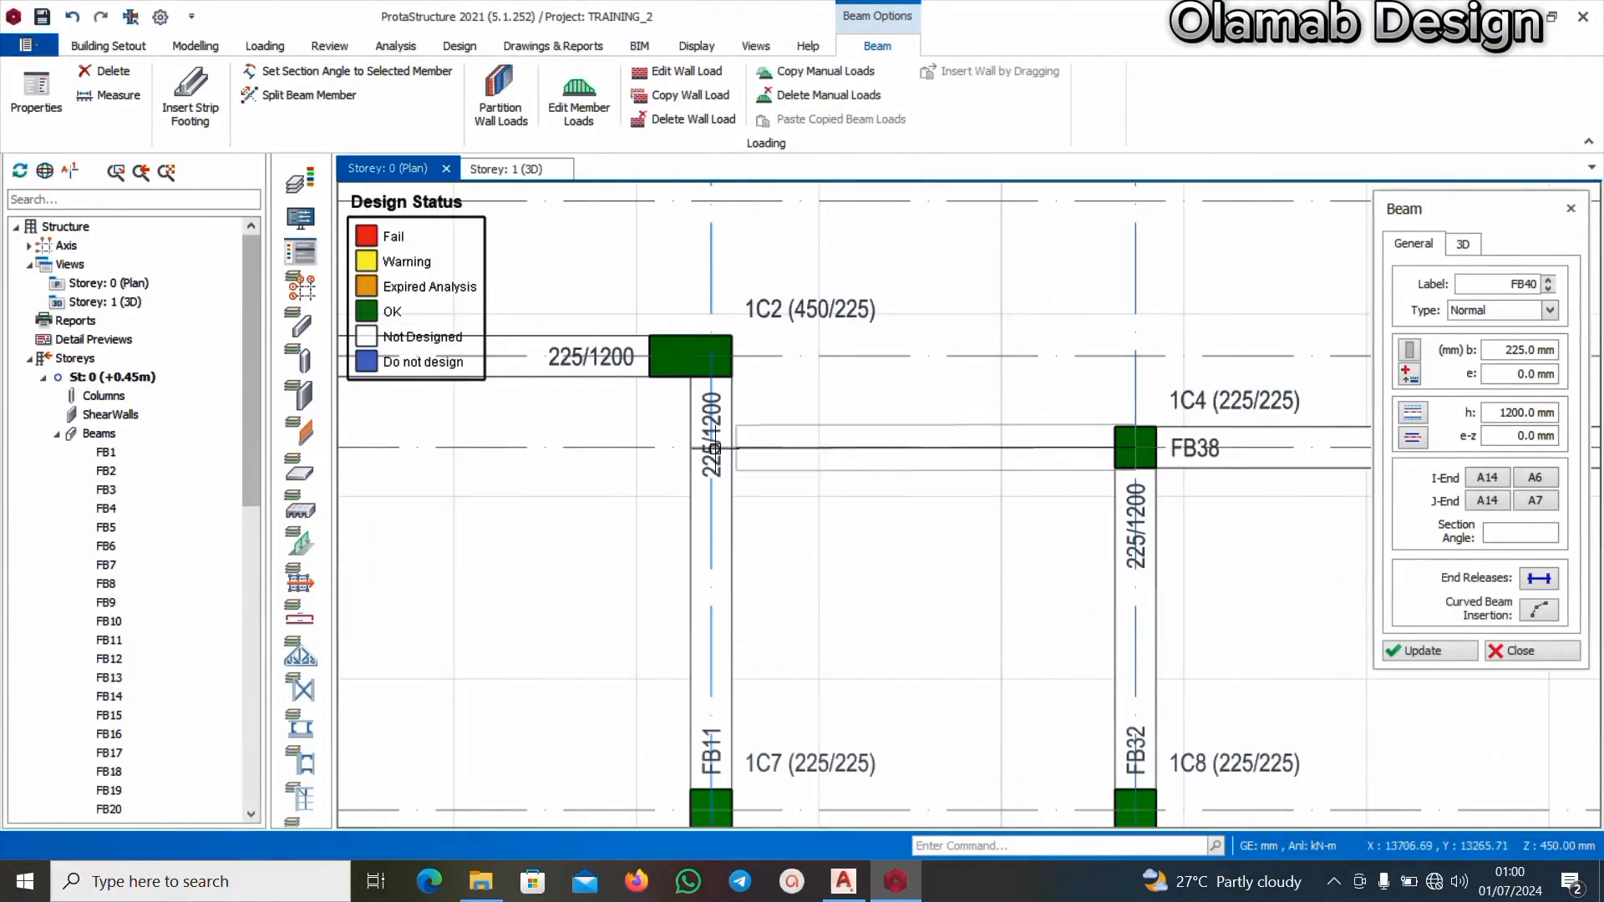
{"action": "left_click", "coordinate": [711, 447]}
{"action": "scroll", "coordinate": [702, 455], "scroll_direction": "down", "scroll_amount": 5}
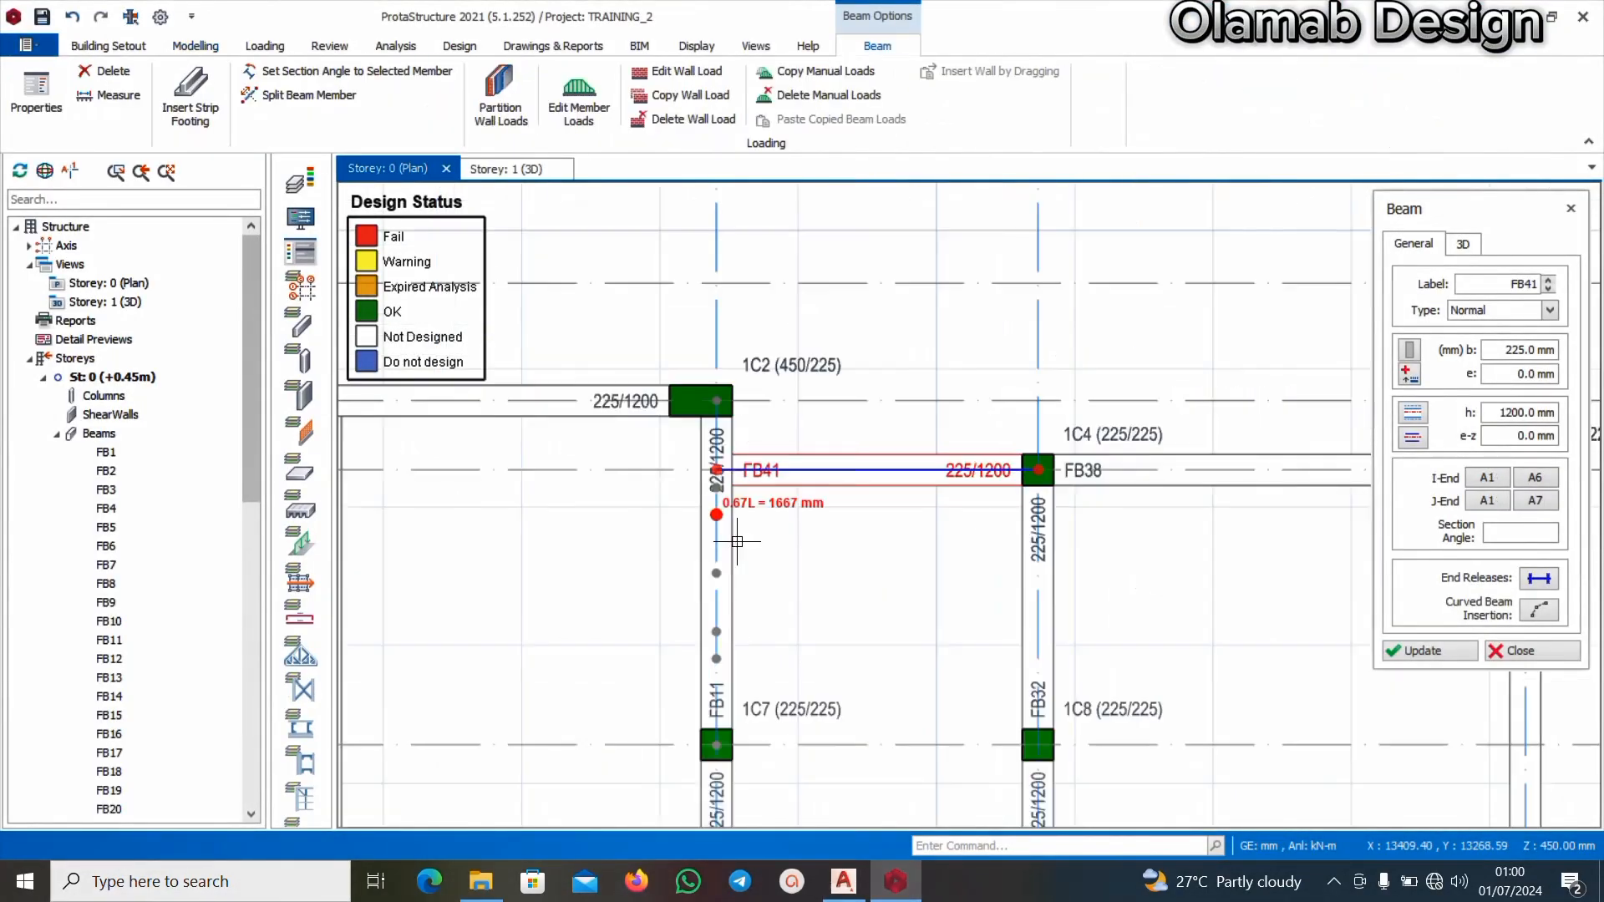
Switch to AutoCAD Architecture and examine the dashed outline and dimensions above the exit stair between grids D and E
{"action": "left_click", "coordinate": [844, 881]}
{"action": "scroll", "coordinate": [850, 485], "scroll_direction": "up", "scroll_amount": 4}
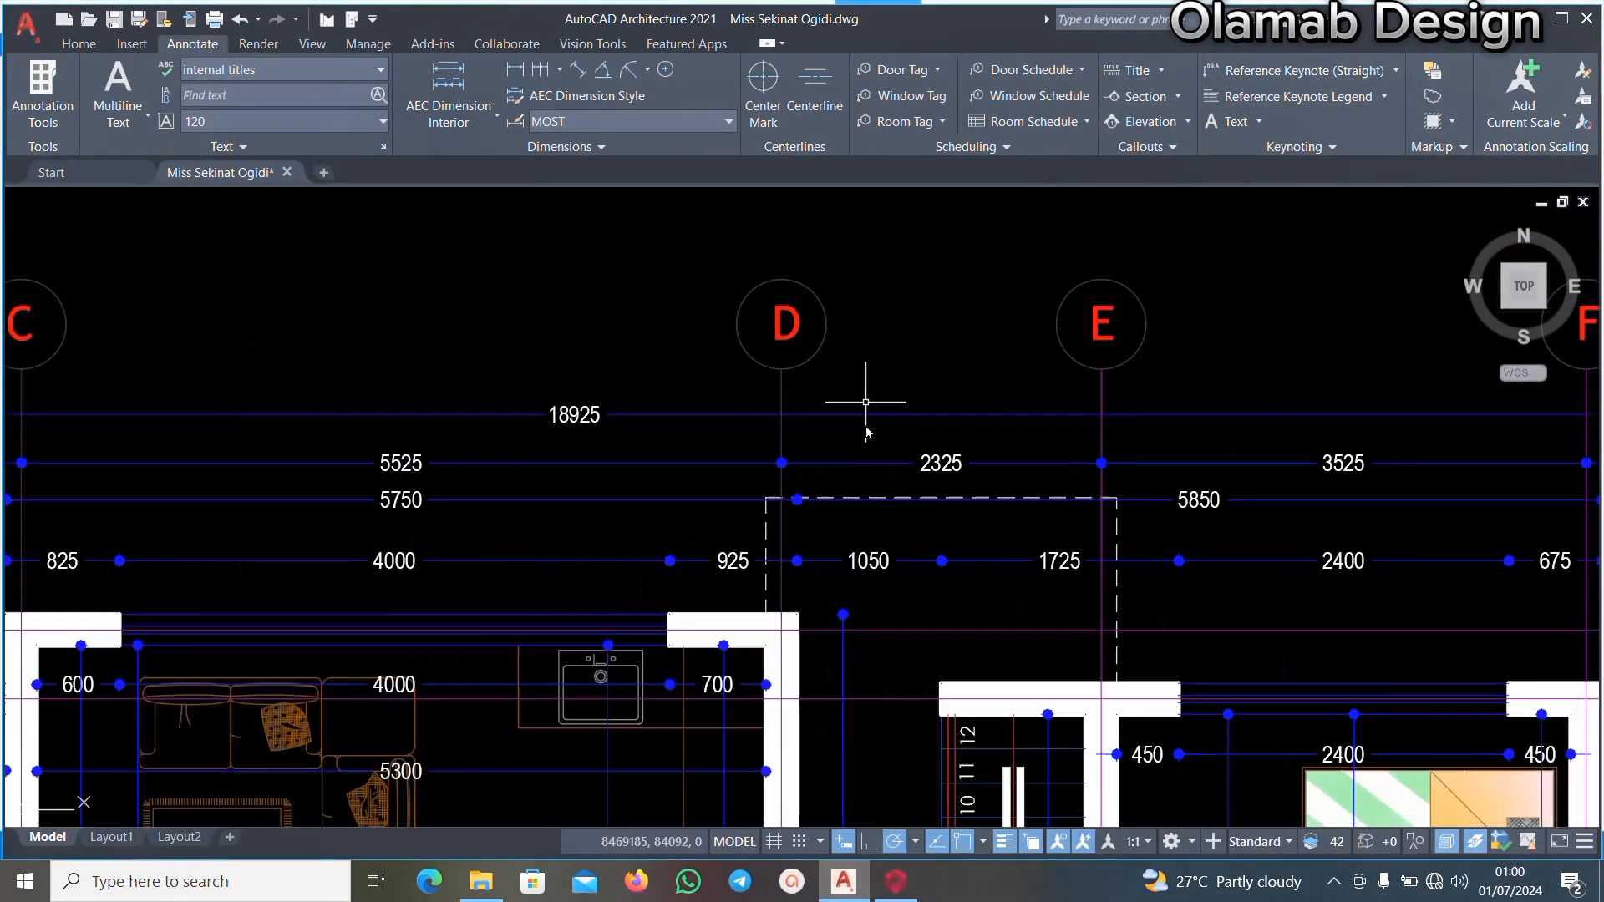
{"action": "scroll", "coordinate": [767, 501], "scroll_direction": "up", "scroll_amount": 4}
{"action": "scroll", "coordinate": [764, 501], "scroll_direction": "down", "scroll_amount": 4}
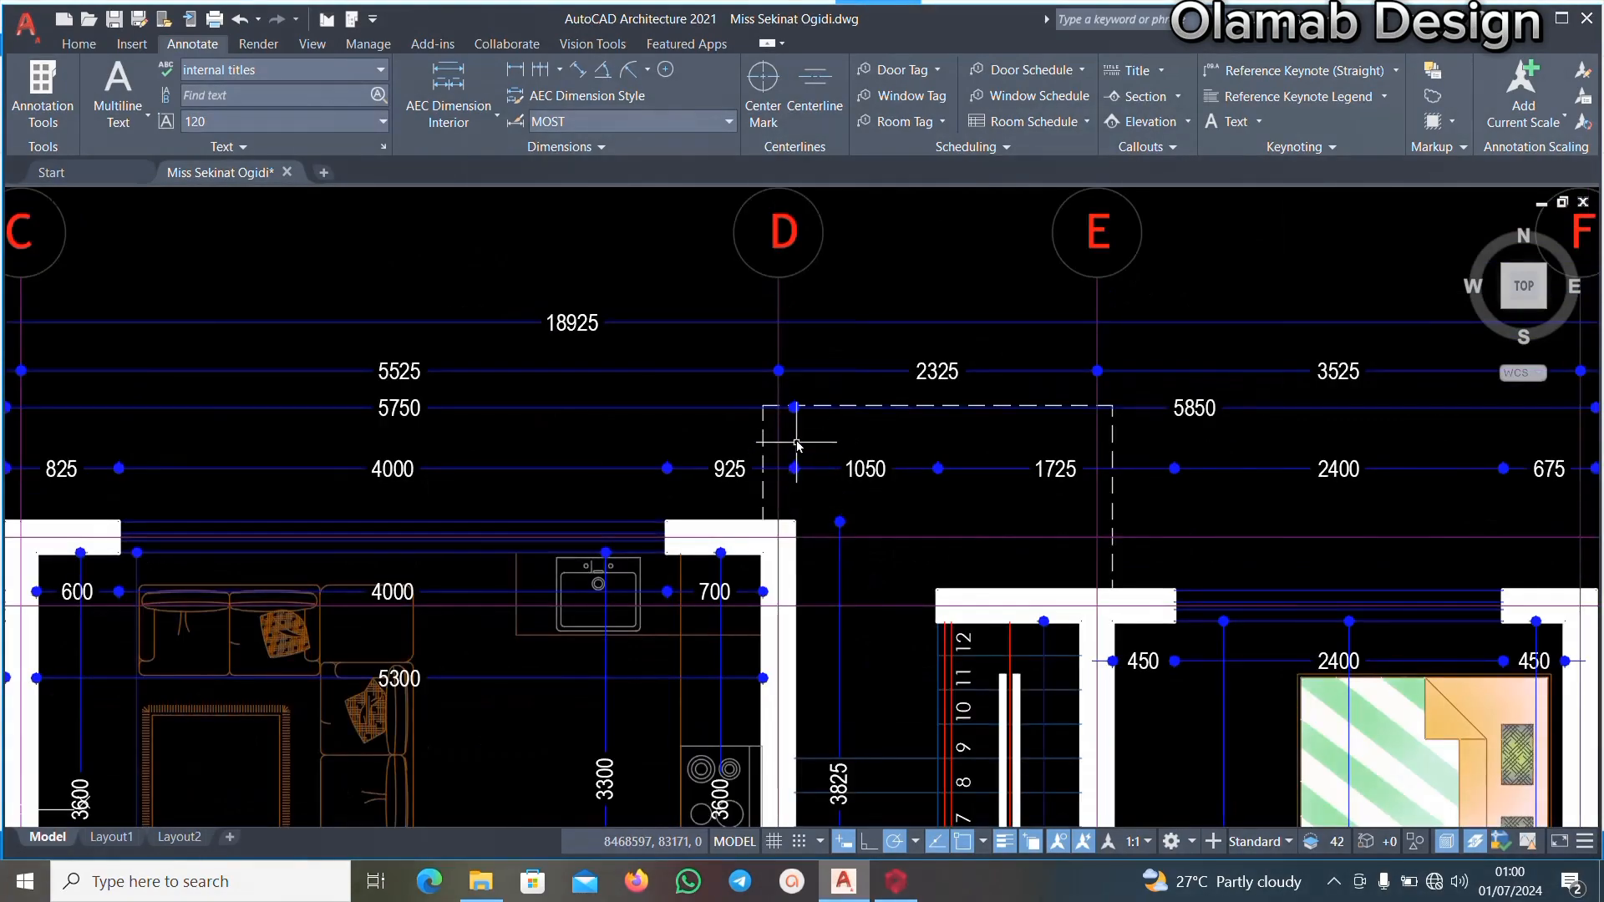
{"action": "scroll", "coordinate": [798, 445], "scroll_direction": "up", "scroll_amount": 1}
{"action": "scroll", "coordinate": [1204, 484], "scroll_direction": "down", "scroll_amount": 10}
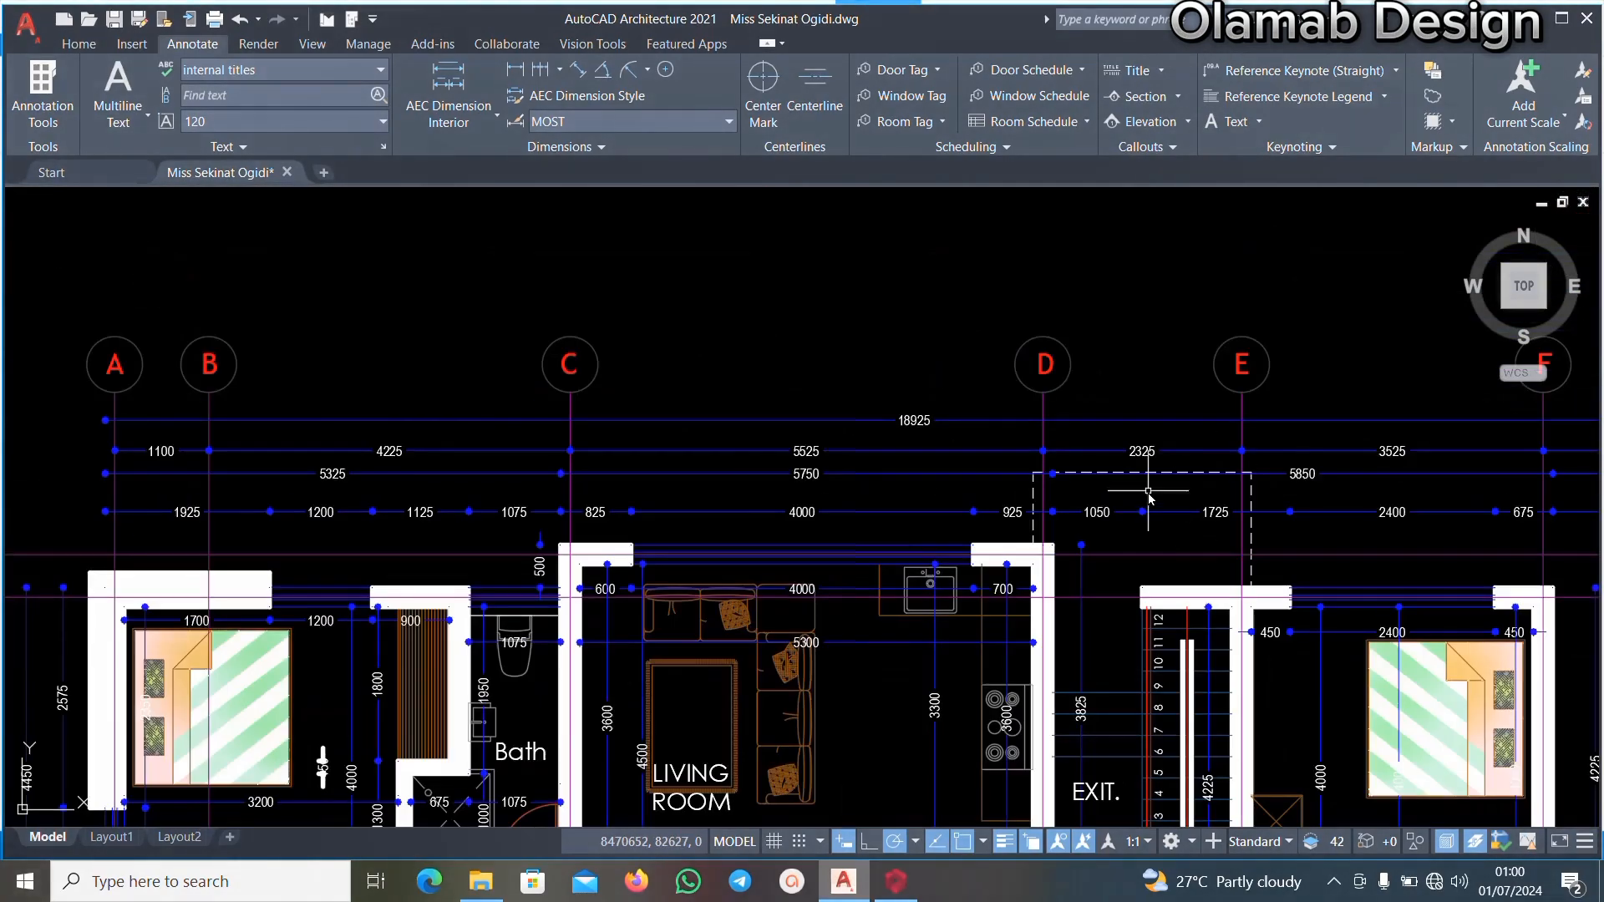
Examine the entrance door, steps and brick-clad projection above them in the approach view elevation
{"action": "scroll", "coordinate": [1089, 719], "scroll_direction": "up", "scroll_amount": 5}
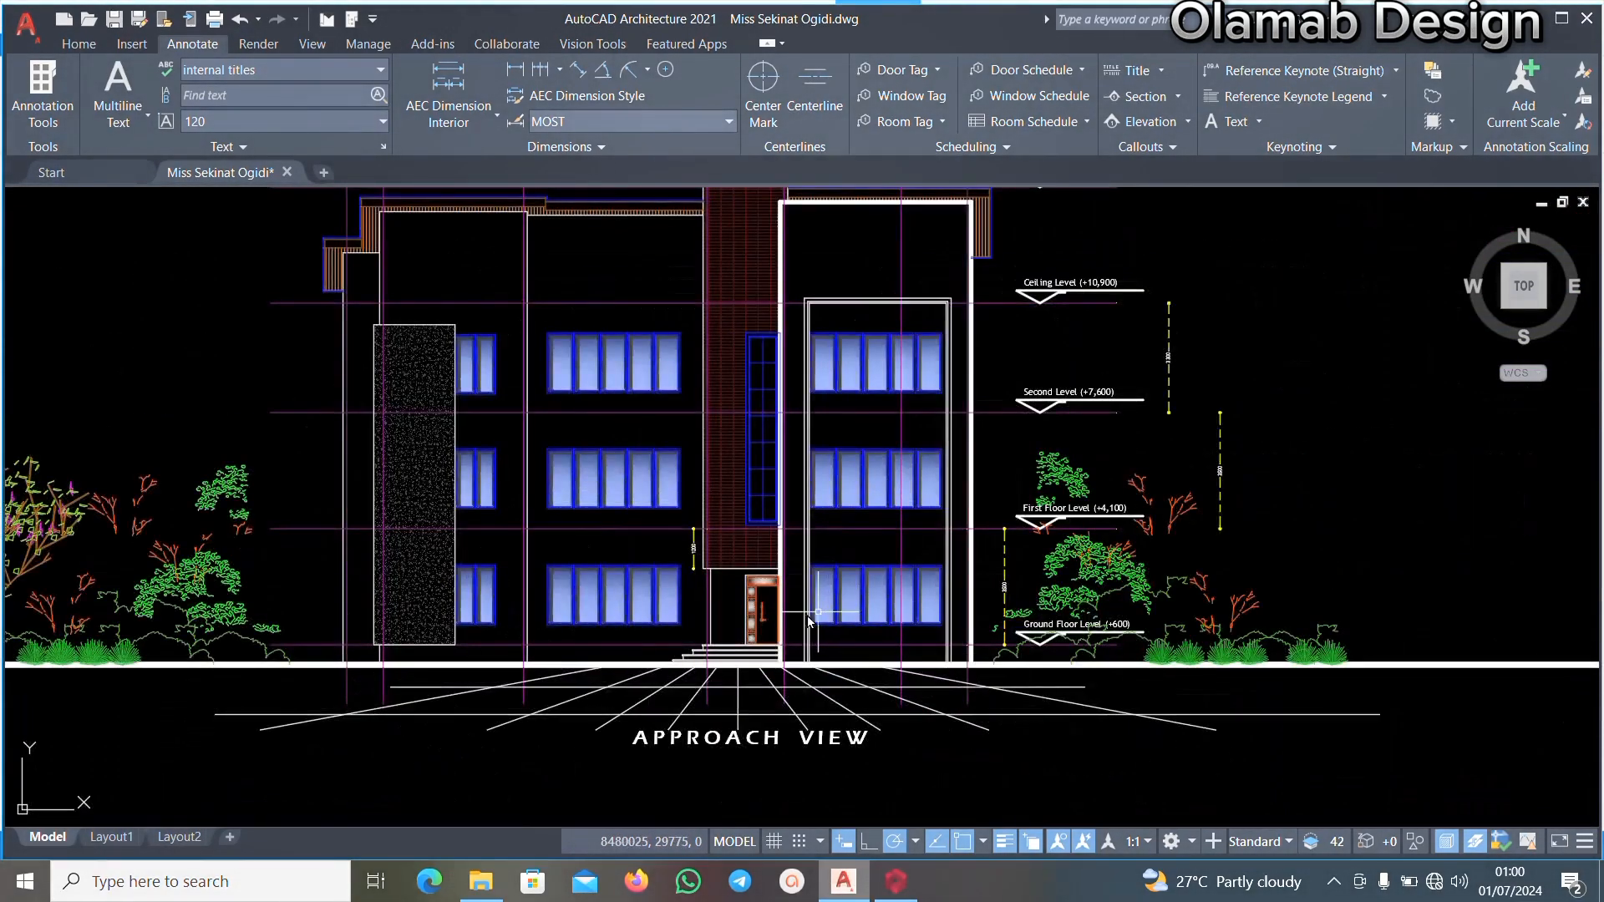
{"action": "scroll", "coordinate": [735, 794], "scroll_direction": "up", "scroll_amount": 4}
{"action": "scroll", "coordinate": [735, 794], "scroll_direction": "down", "scroll_amount": 3}
{"action": "scroll", "coordinate": [794, 618], "scroll_direction": "up", "scroll_amount": 2}
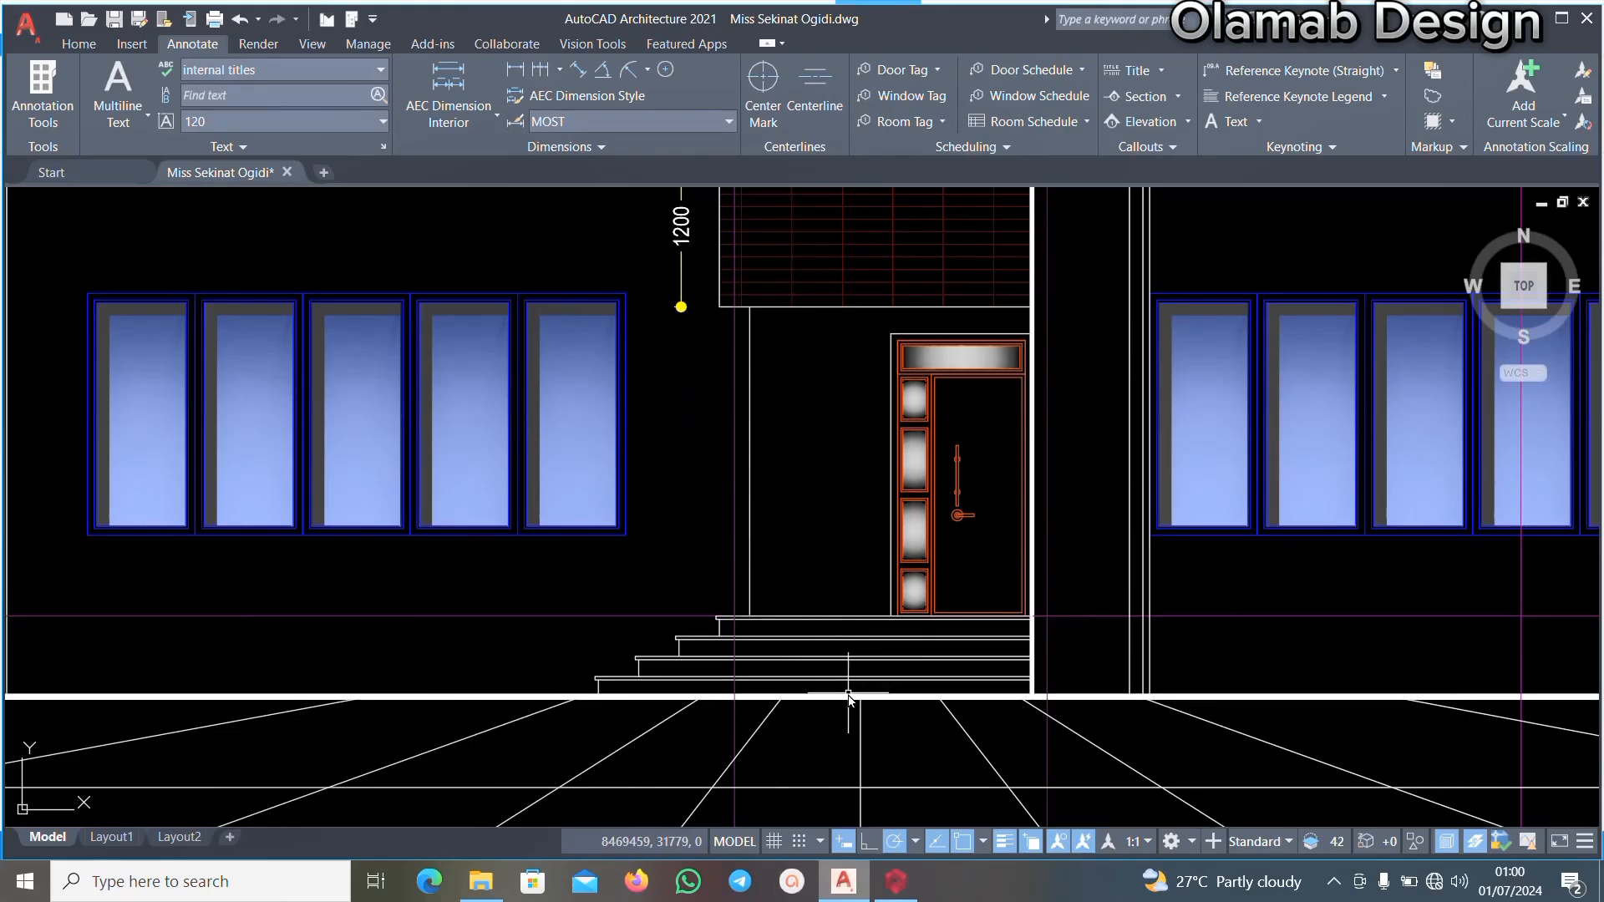
{"action": "scroll", "coordinate": [869, 468], "scroll_direction": "down", "scroll_amount": 2}
{"action": "scroll", "coordinate": [911, 418], "scroll_direction": "up", "scroll_amount": 4}
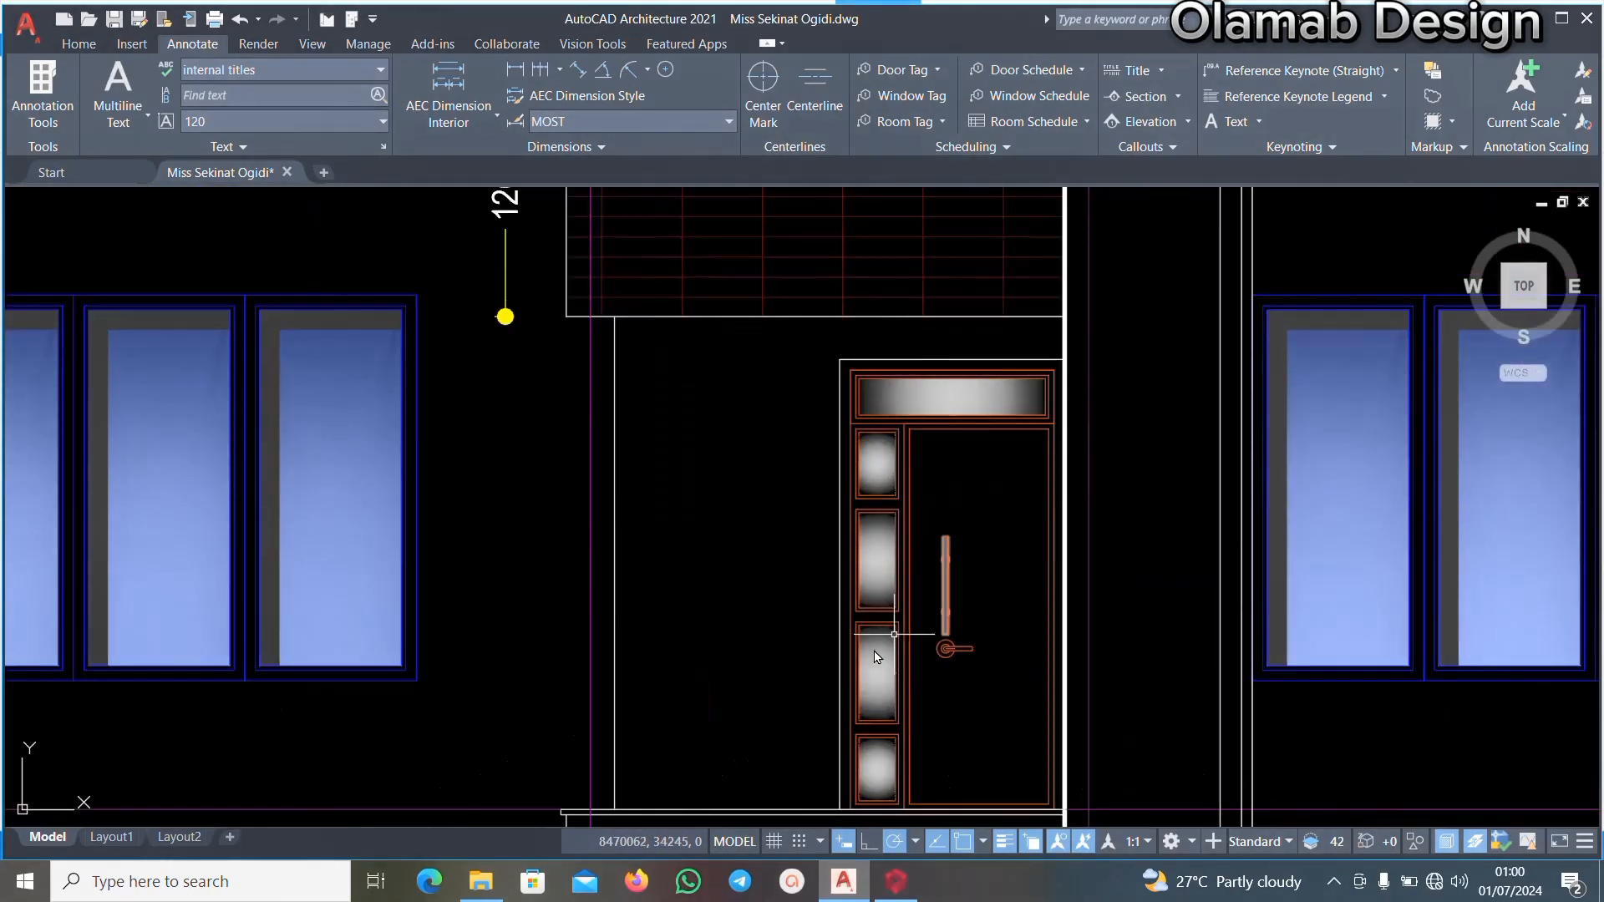
{"action": "scroll", "coordinate": [861, 544], "scroll_direction": "down", "scroll_amount": 2}
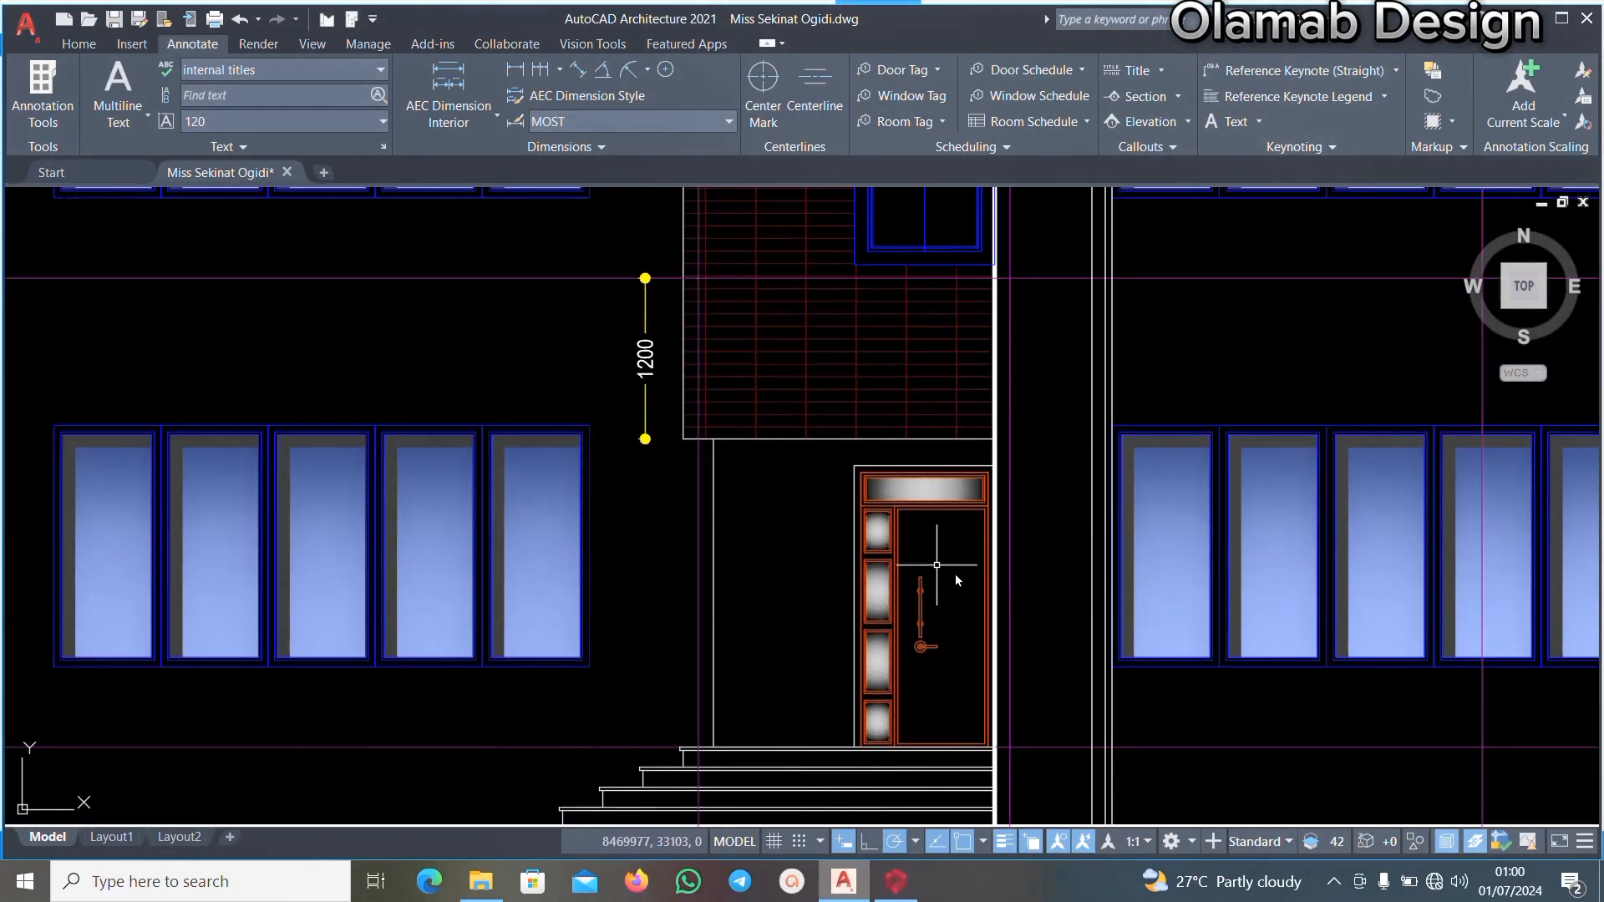
{"action": "scroll", "coordinate": [854, 639], "scroll_direction": "down", "scroll_amount": 2}
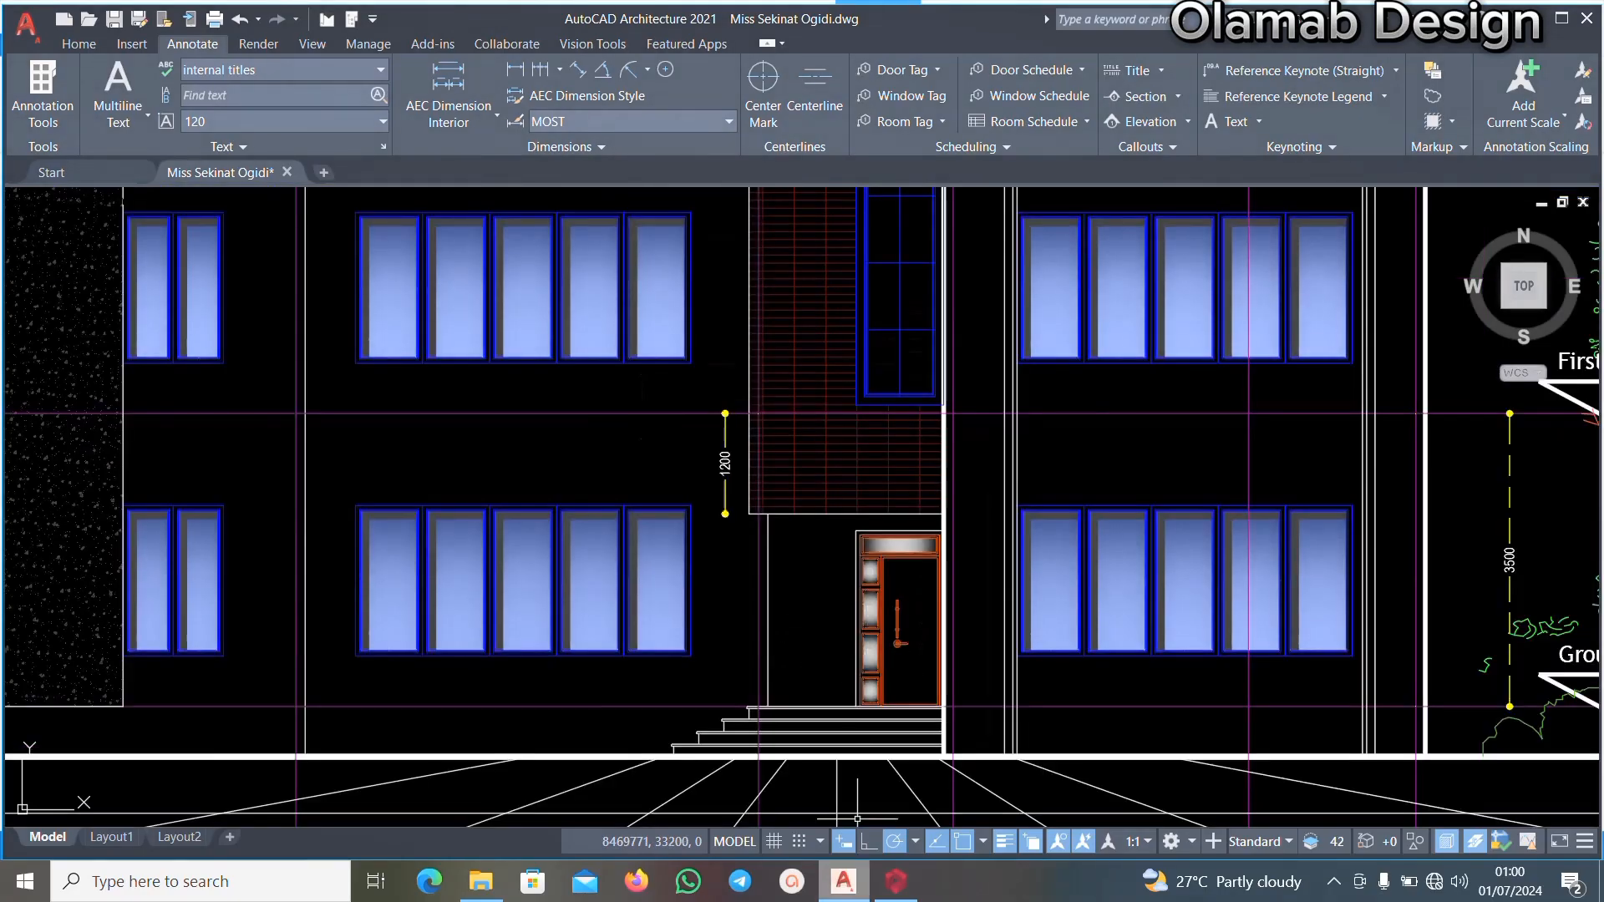
Switch to ProtaStructure and insert a 225 x 1200 mm beam along axis A6 from column 1C2 to axis A16
{"action": "left_click", "coordinate": [907, 884]}
{"action": "scroll", "coordinate": [876, 475], "scroll_direction": "down", "scroll_amount": 3}
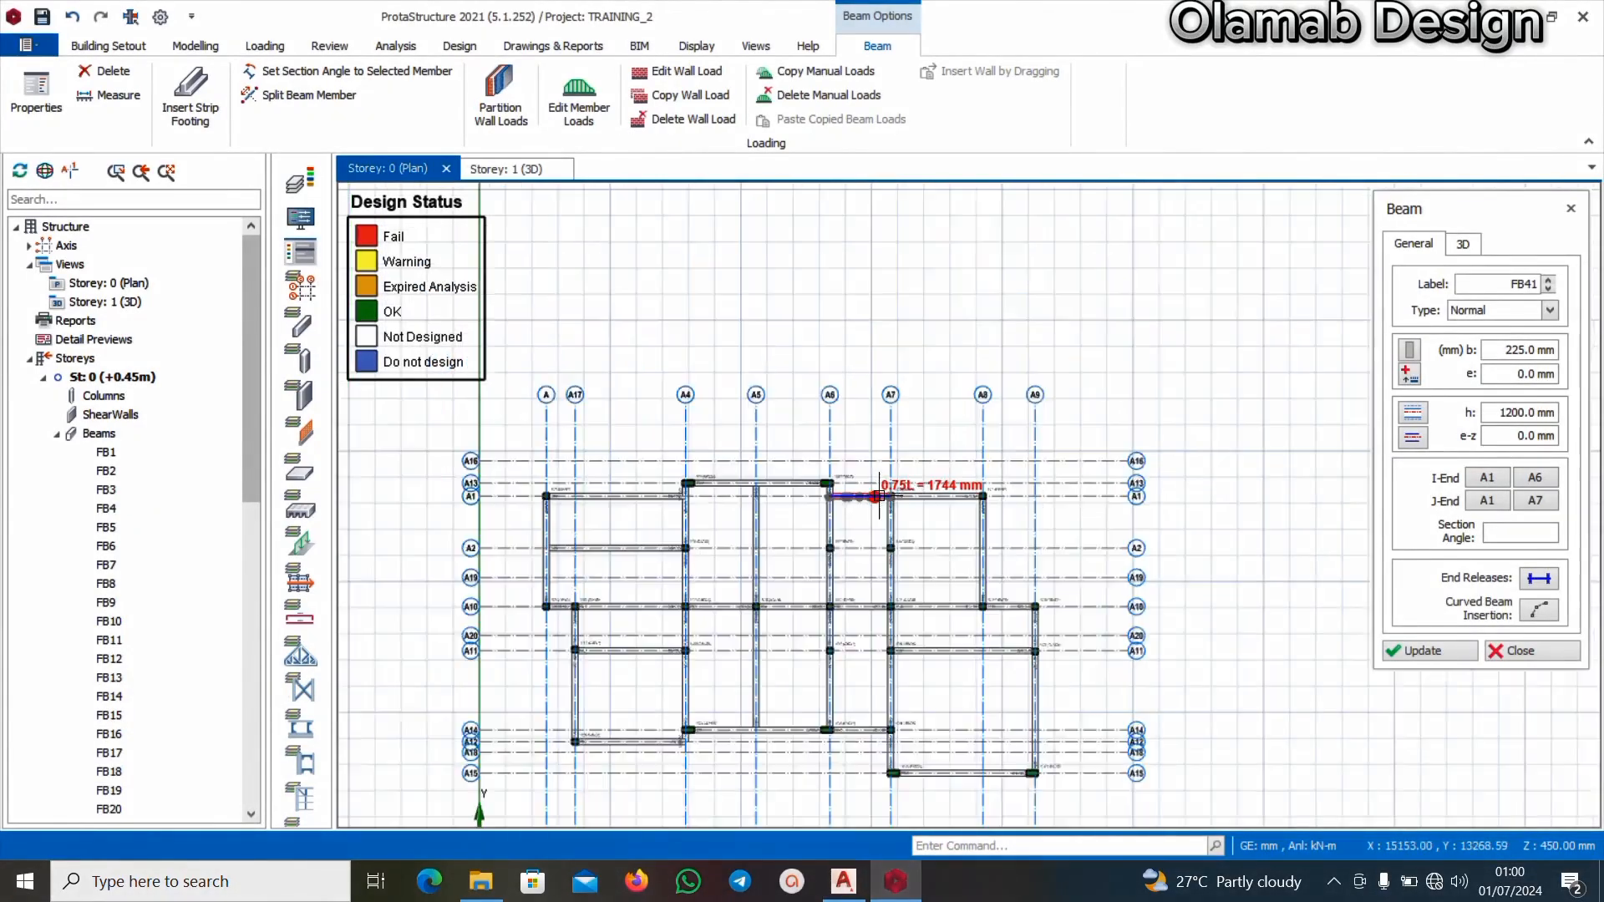
{"action": "scroll", "coordinate": [859, 506], "scroll_direction": "up", "scroll_amount": 2}
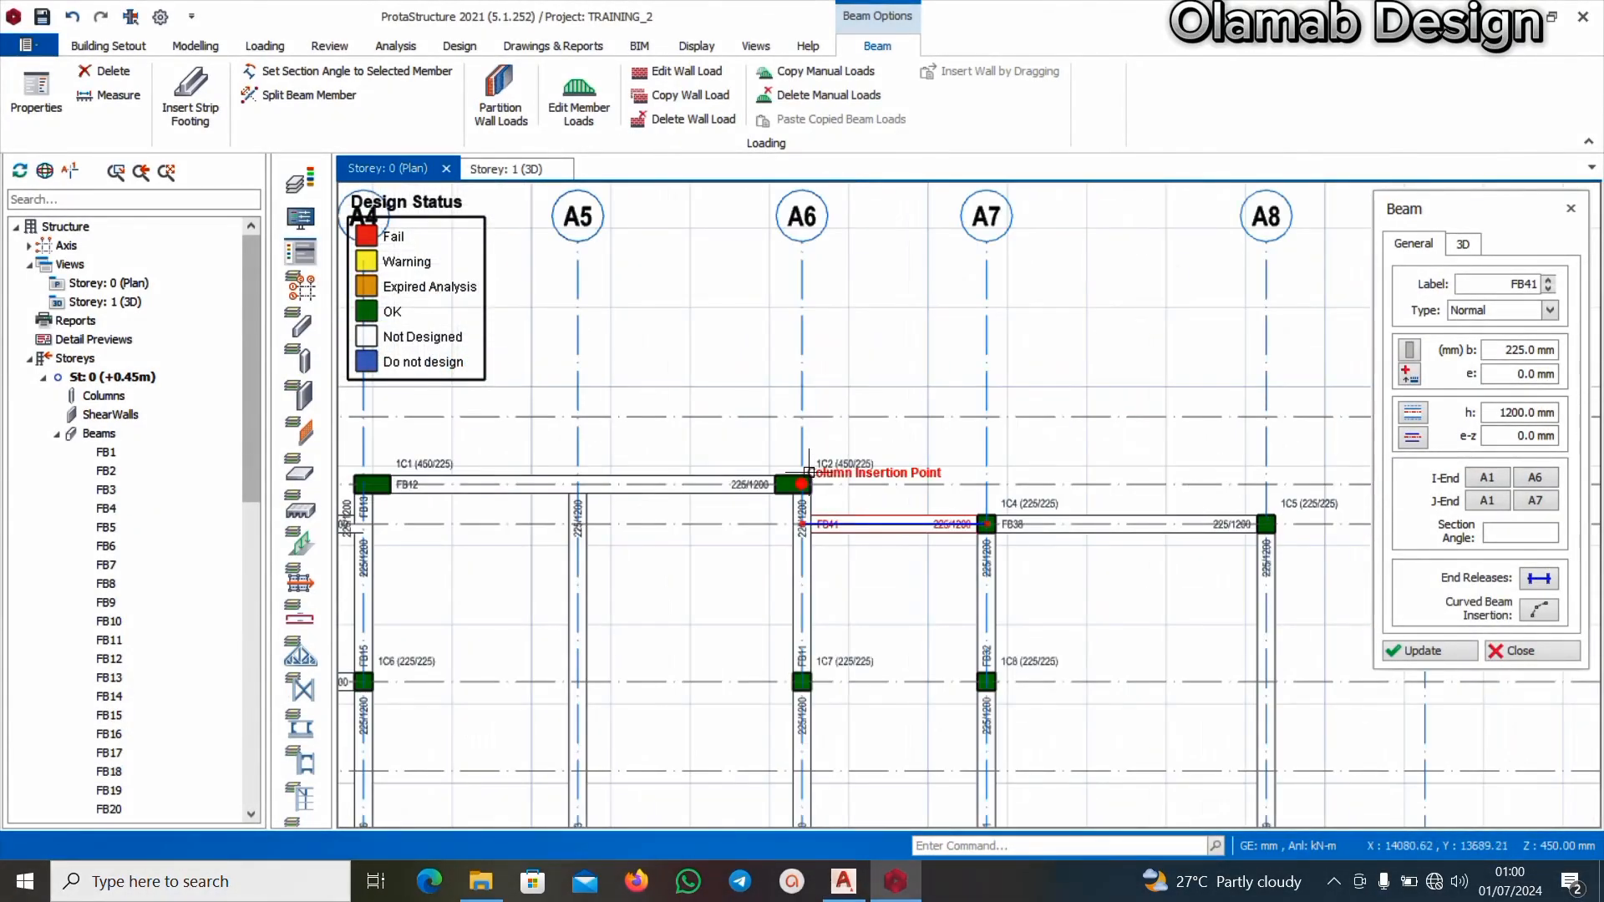
{"action": "scroll", "coordinate": [866, 419], "scroll_direction": "up", "scroll_amount": 2}
{"action": "scroll", "coordinate": [752, 522], "scroll_direction": "up", "scroll_amount": 1}
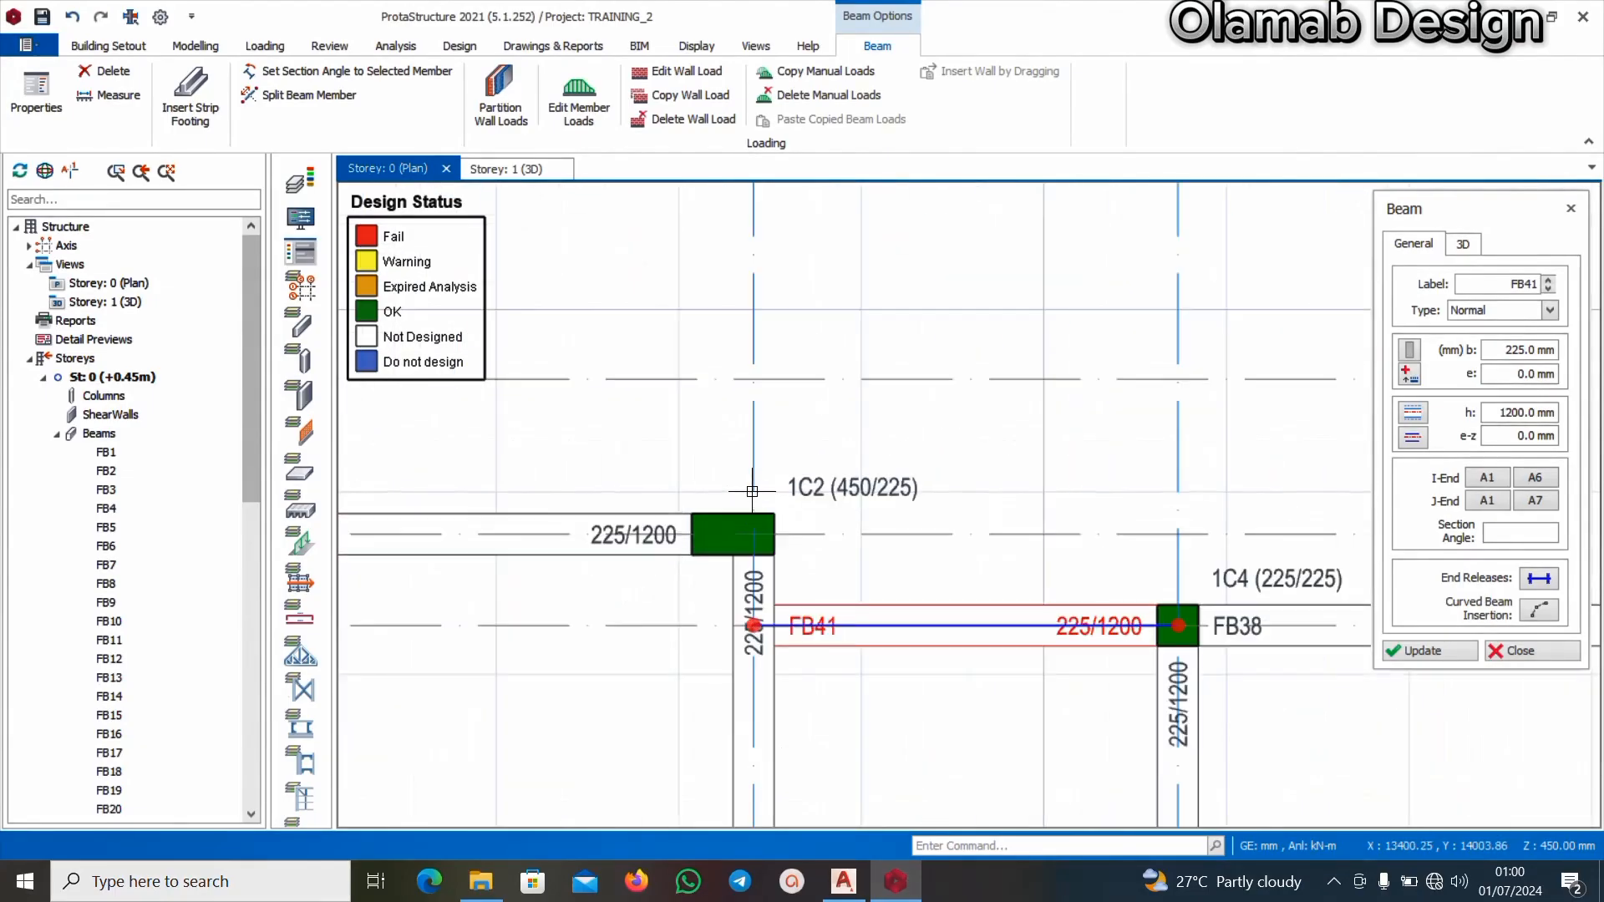
{"action": "left_click", "coordinate": [752, 535]}
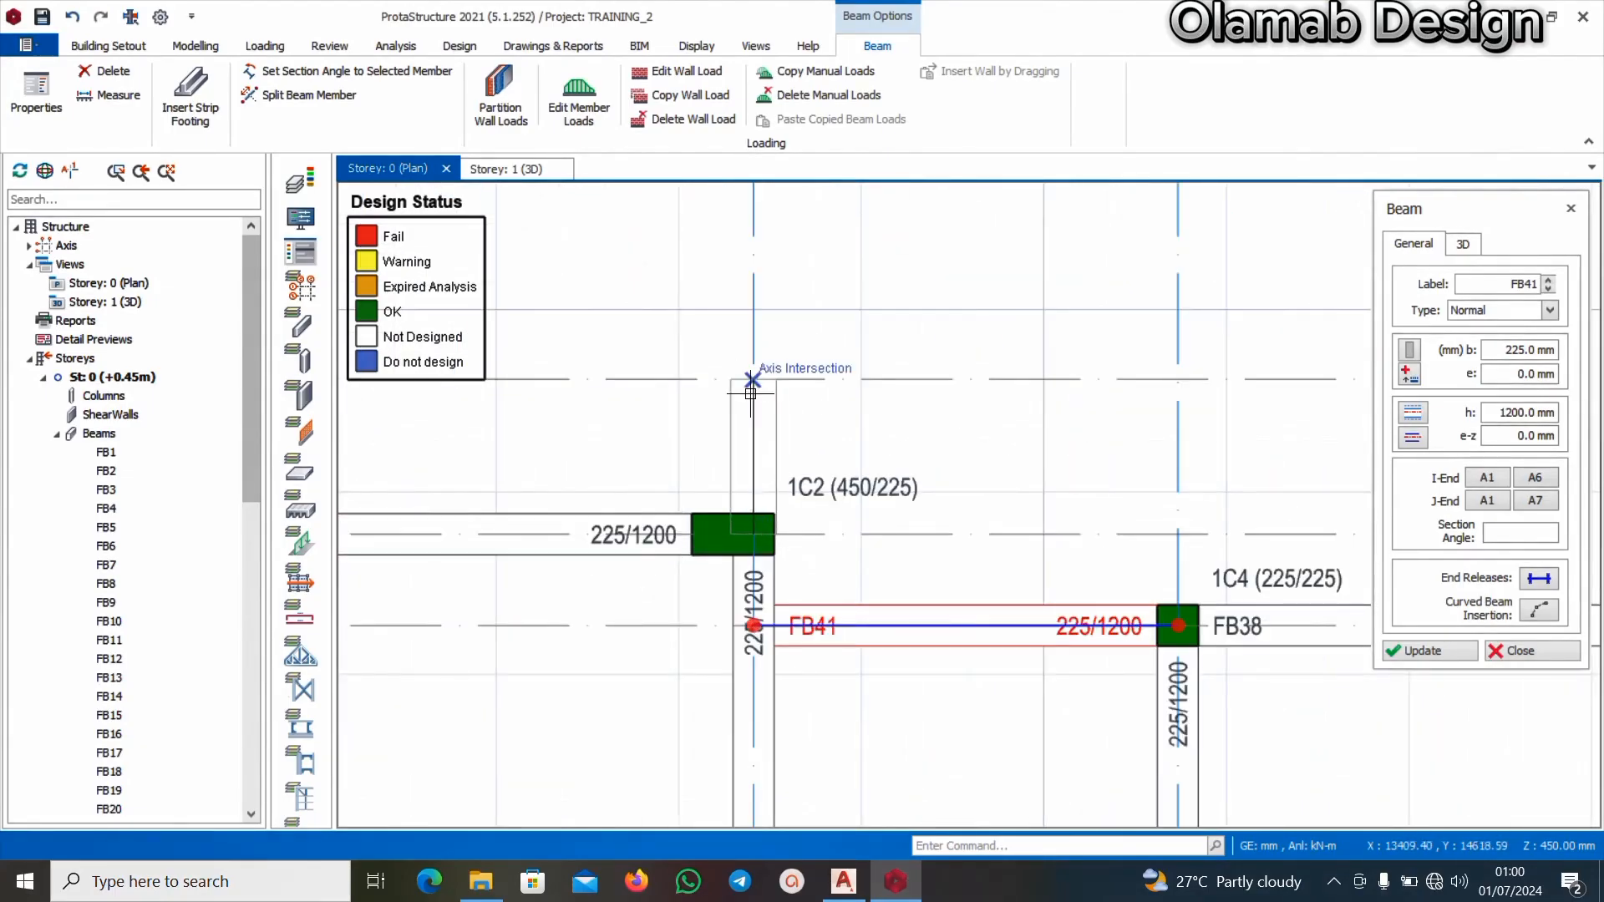
{"action": "left_click", "coordinate": [752, 380]}
Continue the 225 x 1200 mm beams along axis A16 from A6 to A7 and along axis A7 to column 1C4
{"action": "scroll", "coordinate": [852, 384], "scroll_direction": "down", "scroll_amount": 2}
{"action": "scroll", "coordinate": [924, 373], "scroll_direction": "up", "scroll_amount": 1}
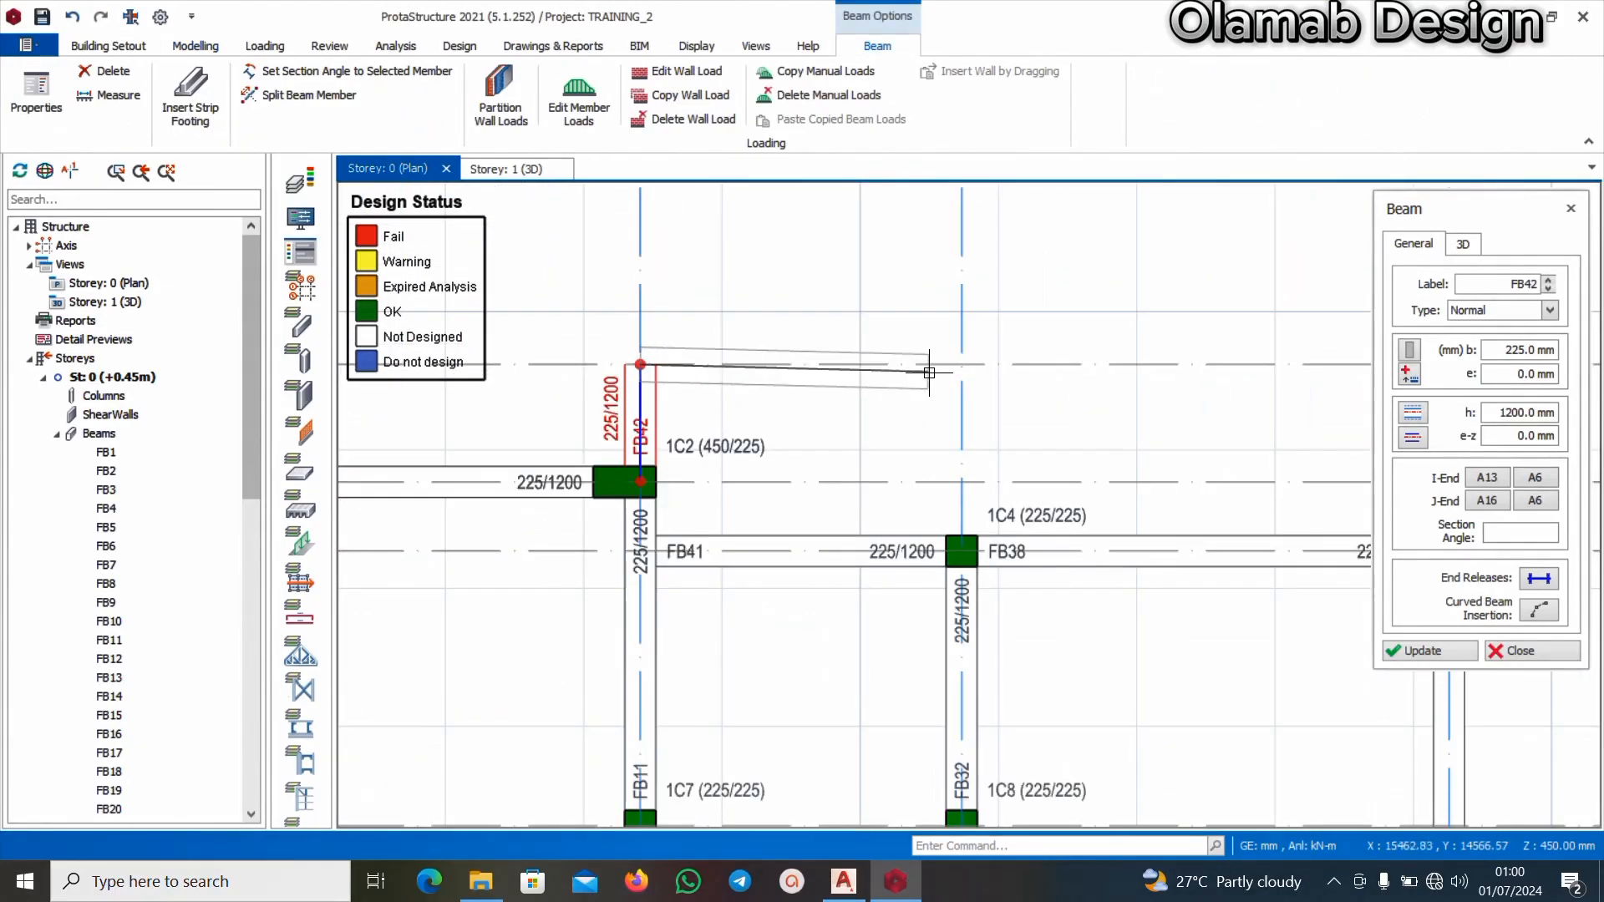
{"action": "left_click", "coordinate": [961, 365]}
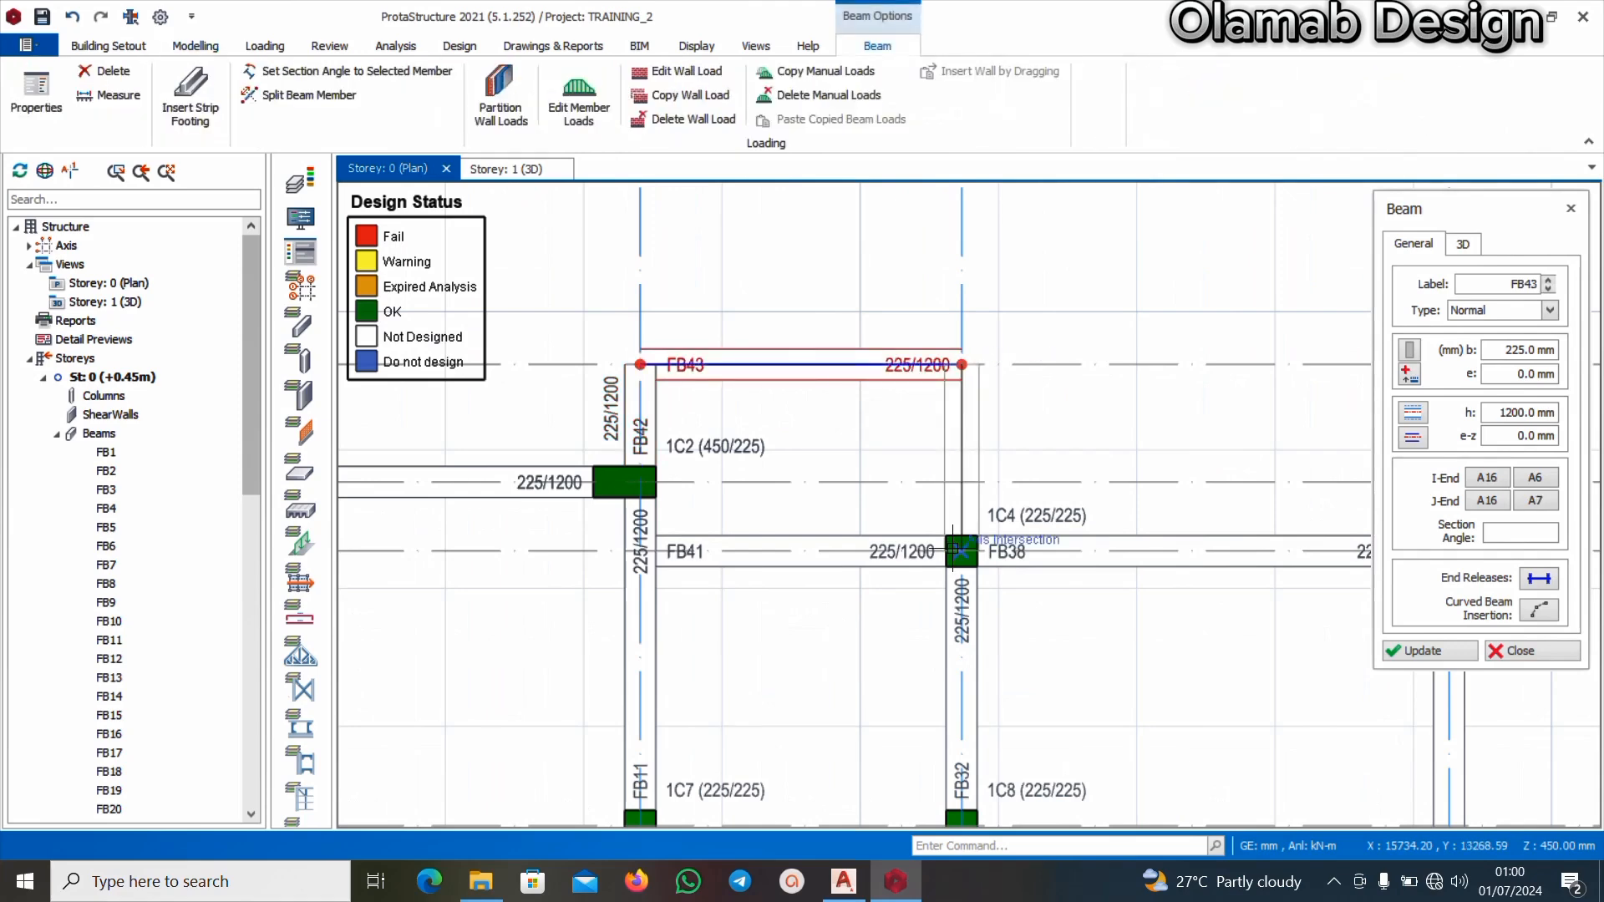
{"action": "left_click", "coordinate": [961, 551]}
{"action": "scroll", "coordinate": [911, 259], "scroll_direction": "down", "scroll_amount": 2}
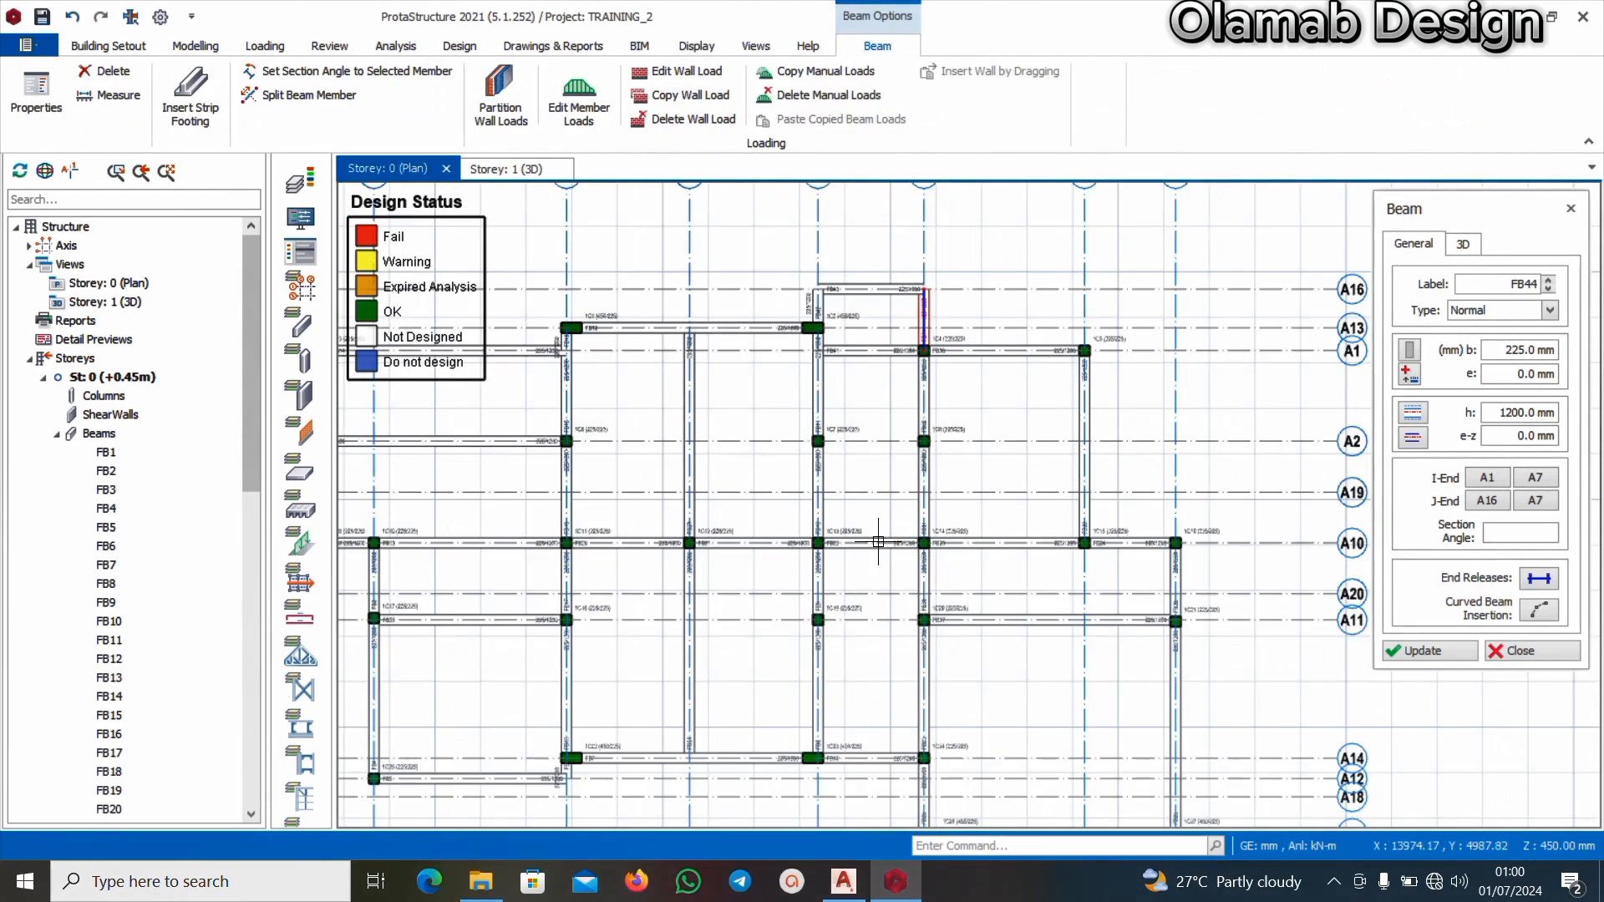
Inspect the Storey 0 beam layout around the entrance bay and the beams between axes A16 and A1
{"action": "scroll", "coordinate": [886, 535], "scroll_direction": "down", "scroll_amount": 2}
{"action": "scroll", "coordinate": [880, 679], "scroll_direction": "up", "scroll_amount": 1}
{"action": "scroll", "coordinate": [870, 650], "scroll_direction": "up", "scroll_amount": 2}
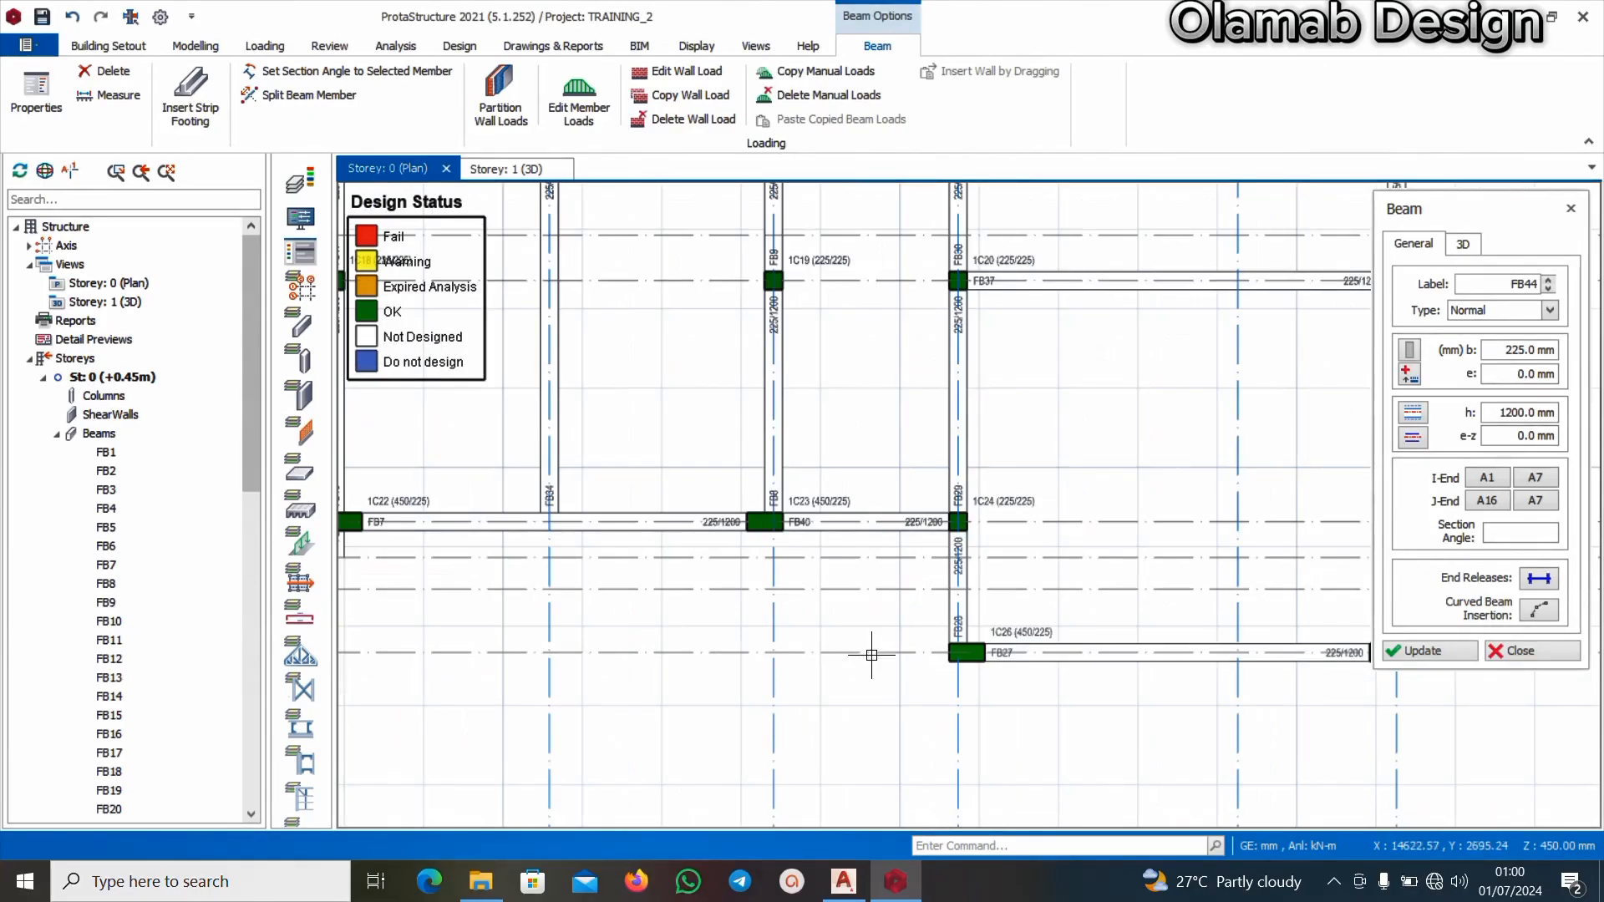
{"action": "scroll", "coordinate": [871, 655], "scroll_direction": "down", "scroll_amount": 3}
{"action": "scroll", "coordinate": [864, 301], "scroll_direction": "up", "scroll_amount": 2}
{"action": "scroll", "coordinate": [927, 392], "scroll_direction": "down", "scroll_amount": 2}
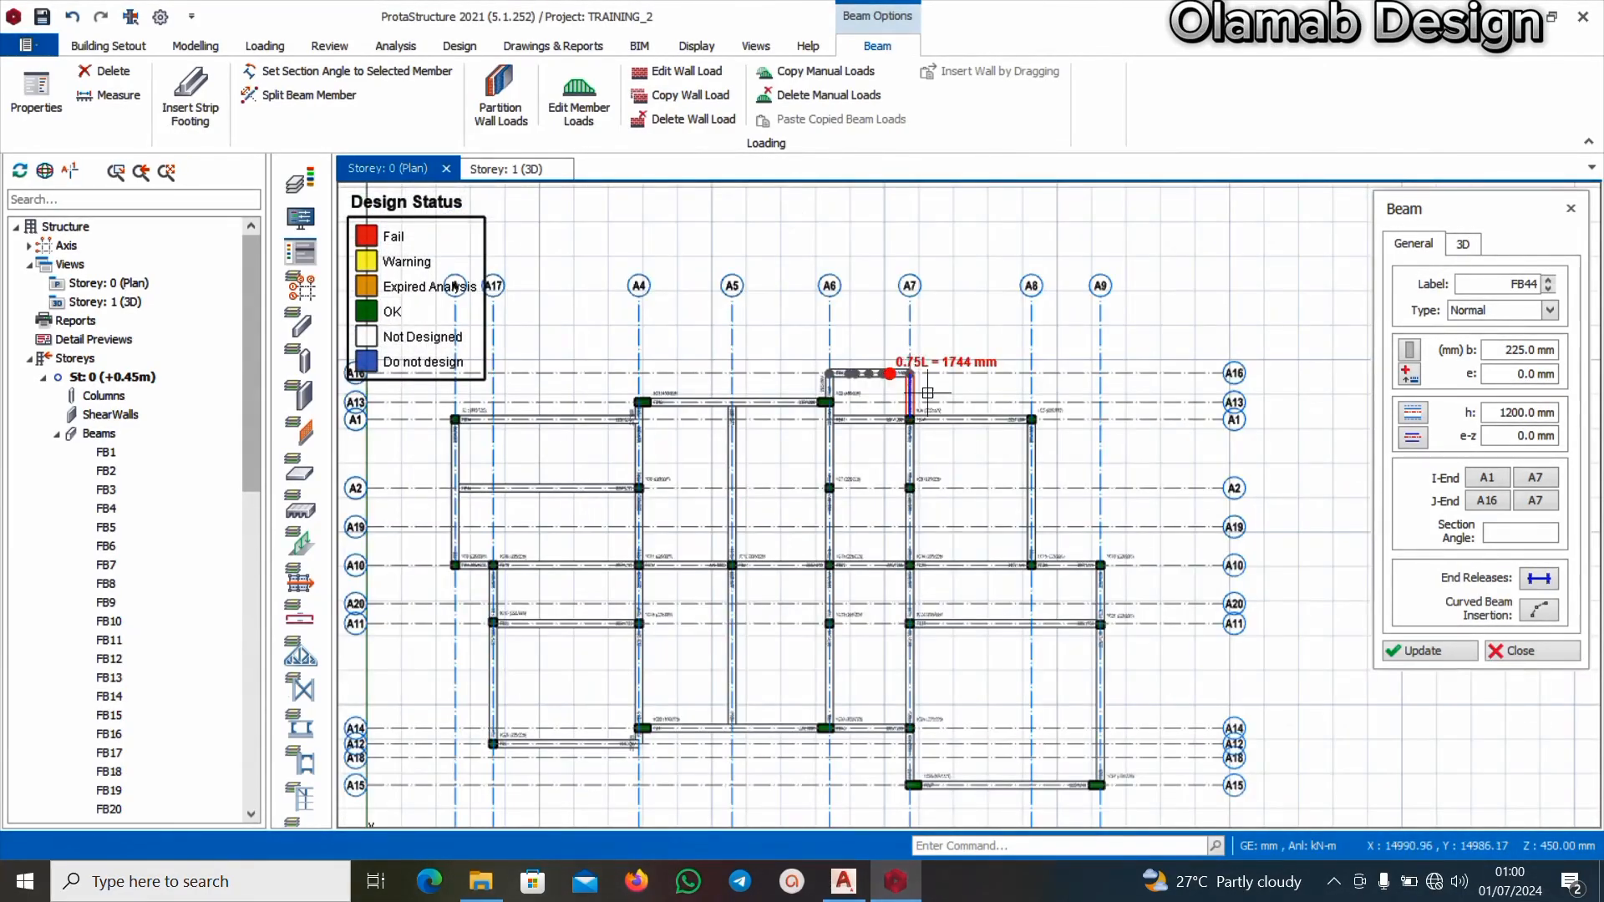
{"action": "scroll", "coordinate": [848, 384], "scroll_direction": "up", "scroll_amount": 1}
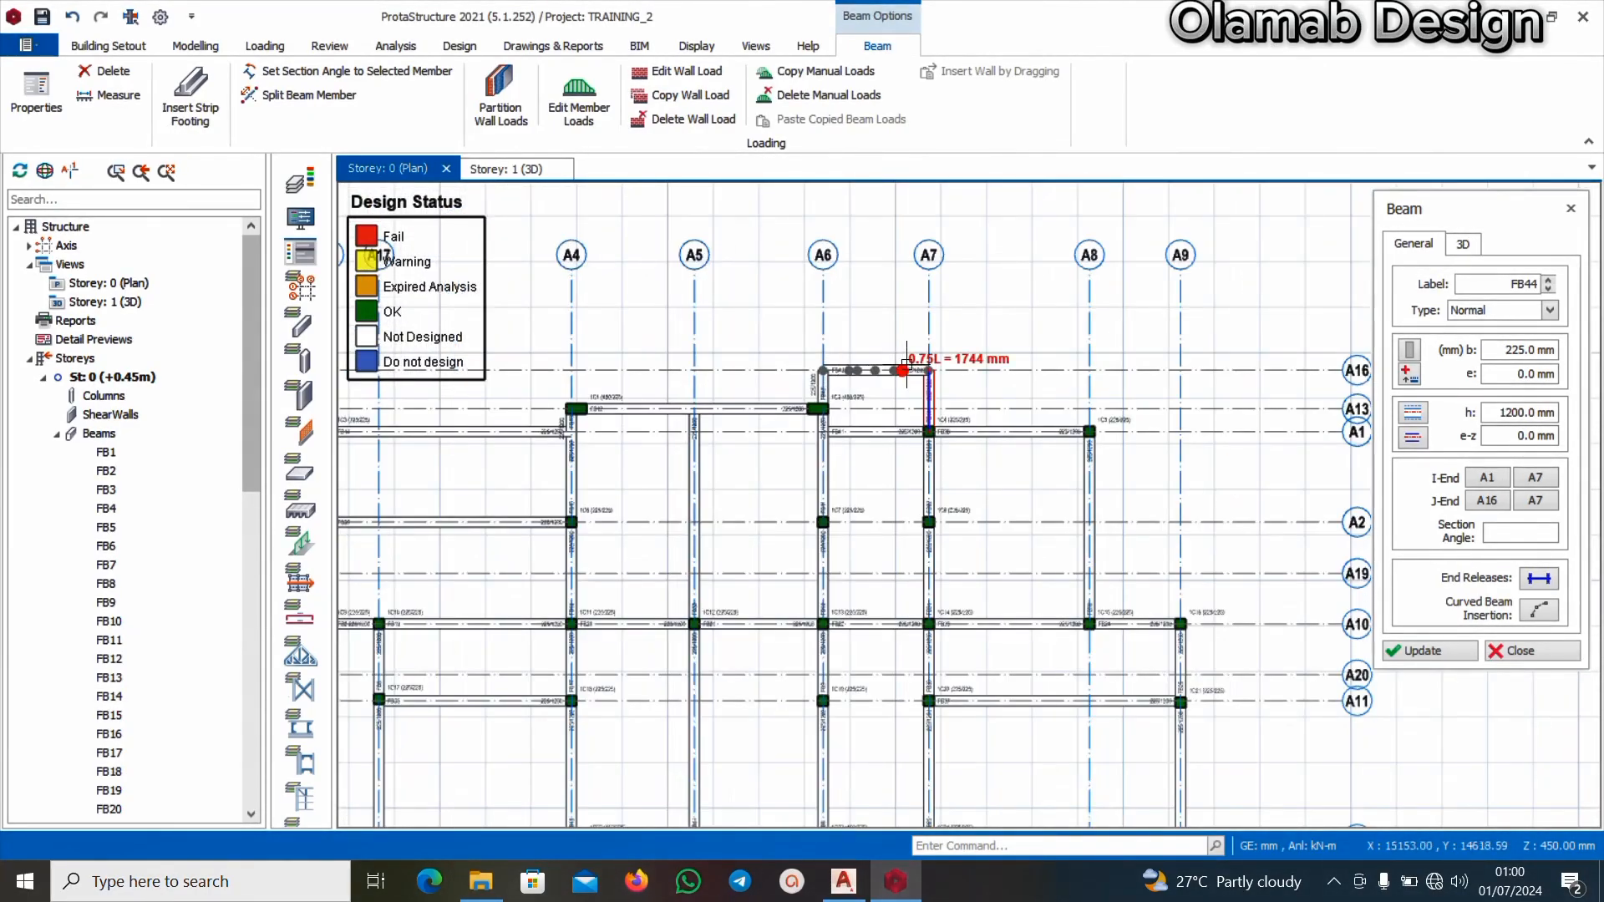
{"action": "scroll", "coordinate": [944, 385], "scroll_direction": "down", "scroll_amount": 3}
{"action": "scroll", "coordinate": [624, 386], "scroll_direction": "up", "scroll_amount": 2}
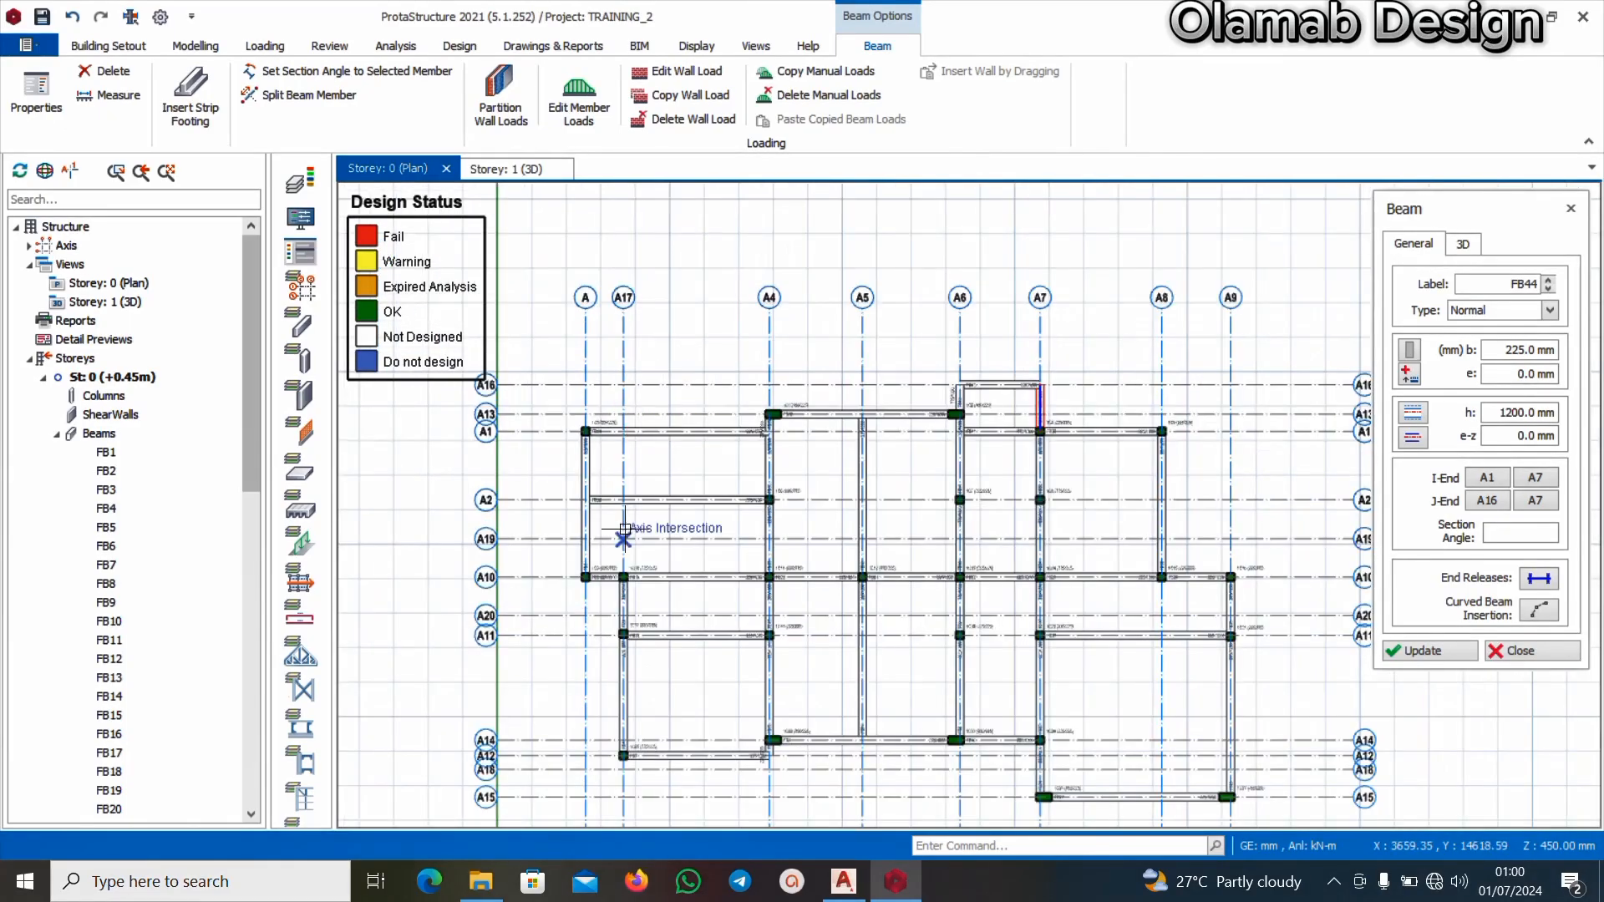
Switch to AutoCAD and examine the exit stair bay between axes D and E on the ground floor plan
{"action": "left_click", "coordinate": [843, 882]}
{"action": "scroll", "coordinate": [891, 588], "scroll_direction": "down", "scroll_amount": 6}
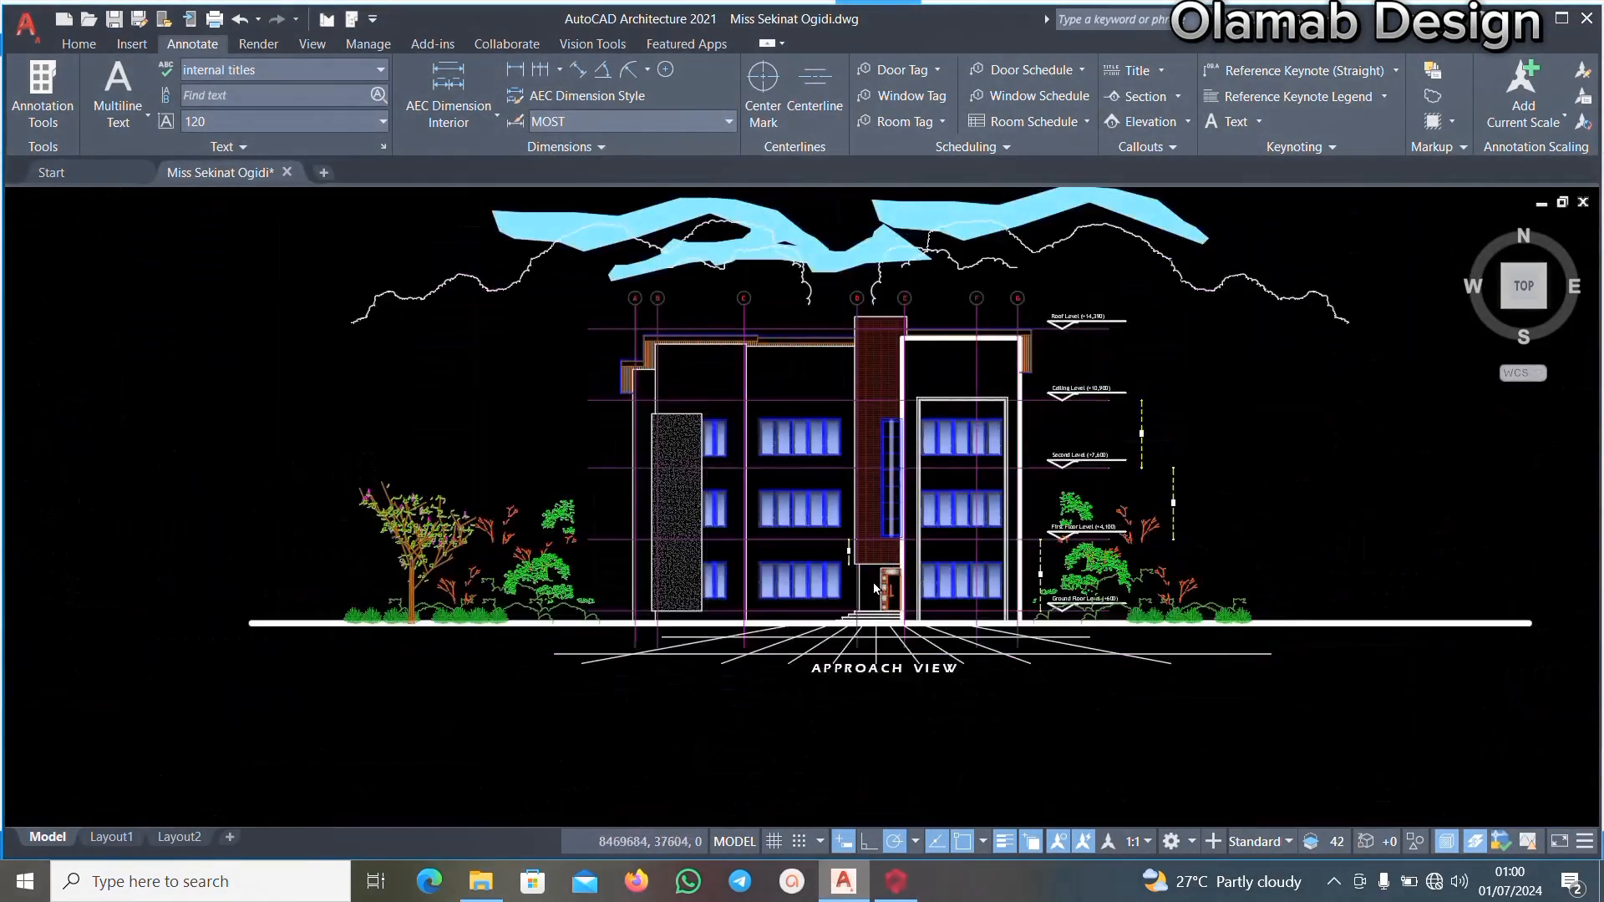
{"action": "scroll", "coordinate": [876, 443], "scroll_direction": "up", "scroll_amount": 4}
{"action": "scroll", "coordinate": [875, 443], "scroll_direction": "down", "scroll_amount": 5}
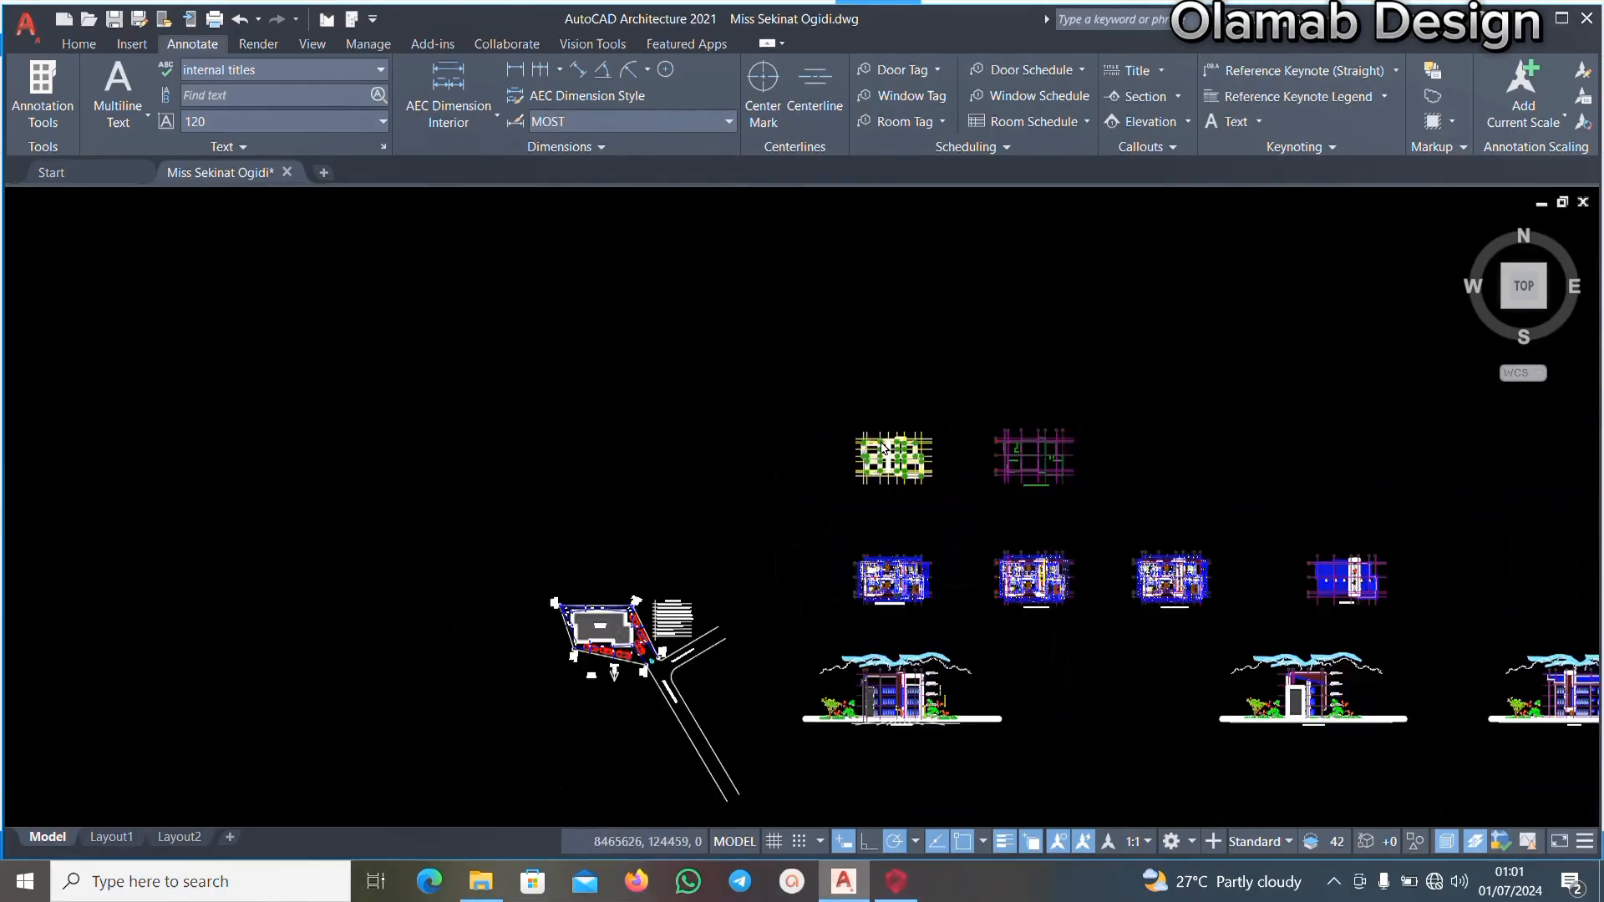
{"action": "scroll", "coordinate": [834, 400], "scroll_direction": "up", "scroll_amount": 5}
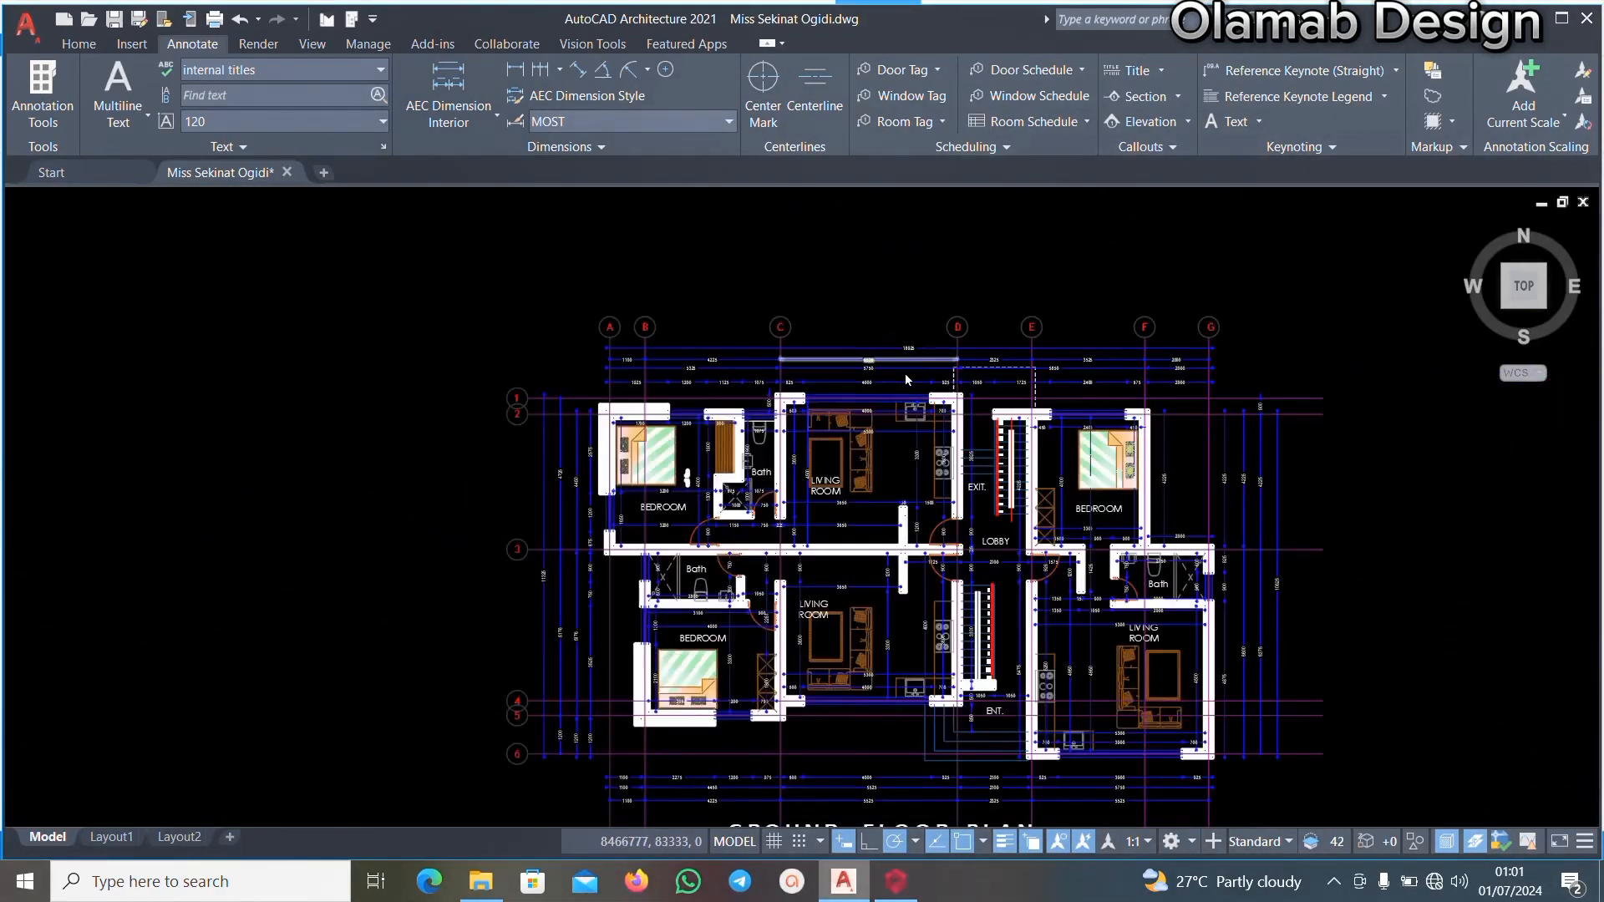
{"action": "scroll", "coordinate": [917, 374], "scroll_direction": "up", "scroll_amount": 6}
{"action": "scroll", "coordinate": [880, 441], "scroll_direction": "down", "scroll_amount": 3}
{"action": "scroll", "coordinate": [949, 414], "scroll_direction": "up", "scroll_amount": 3}
{"action": "scroll", "coordinate": [1014, 476], "scroll_direction": "down", "scroll_amount": 1}
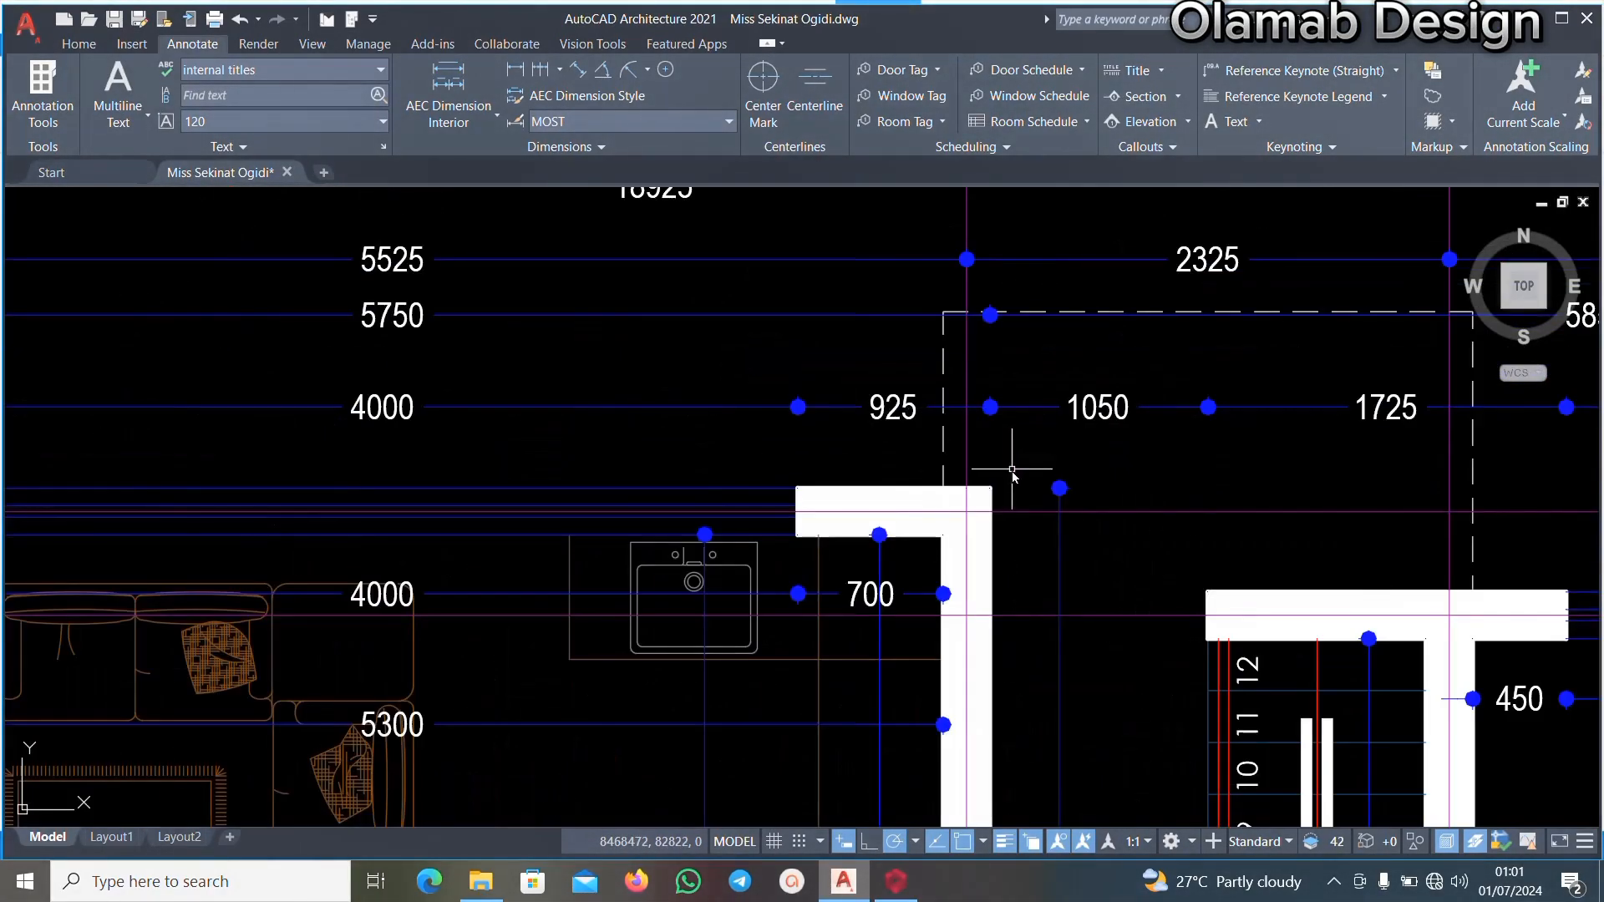
{"action": "scroll", "coordinate": [989, 466], "scroll_direction": "down", "scroll_amount": 2}
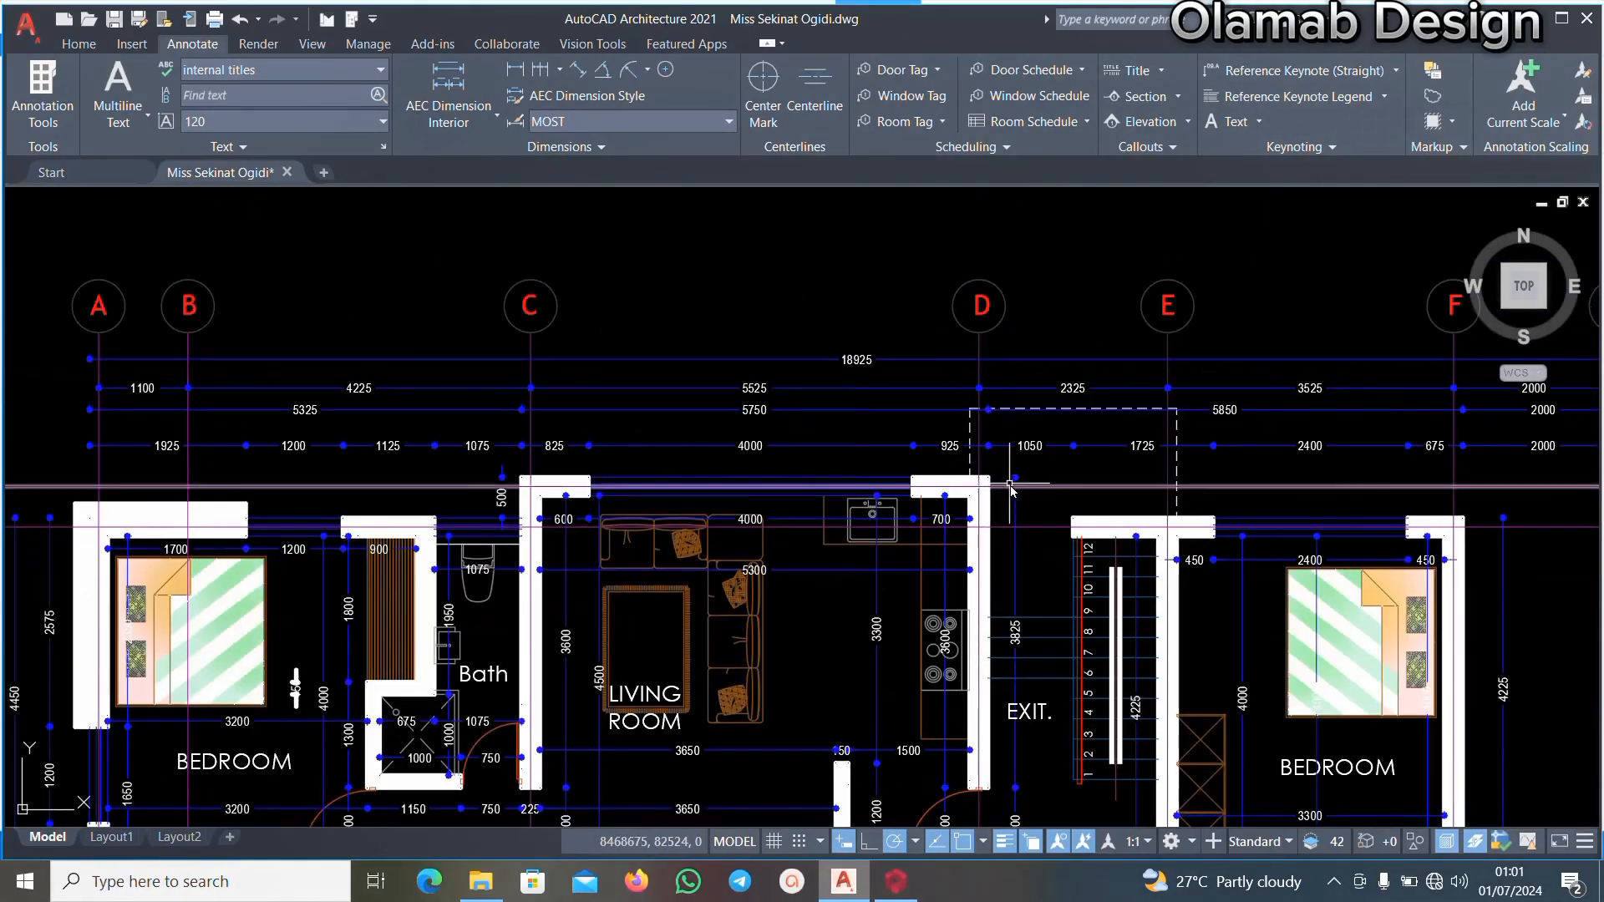
{"action": "scroll", "coordinate": [1013, 494], "scroll_direction": "down", "scroll_amount": 2}
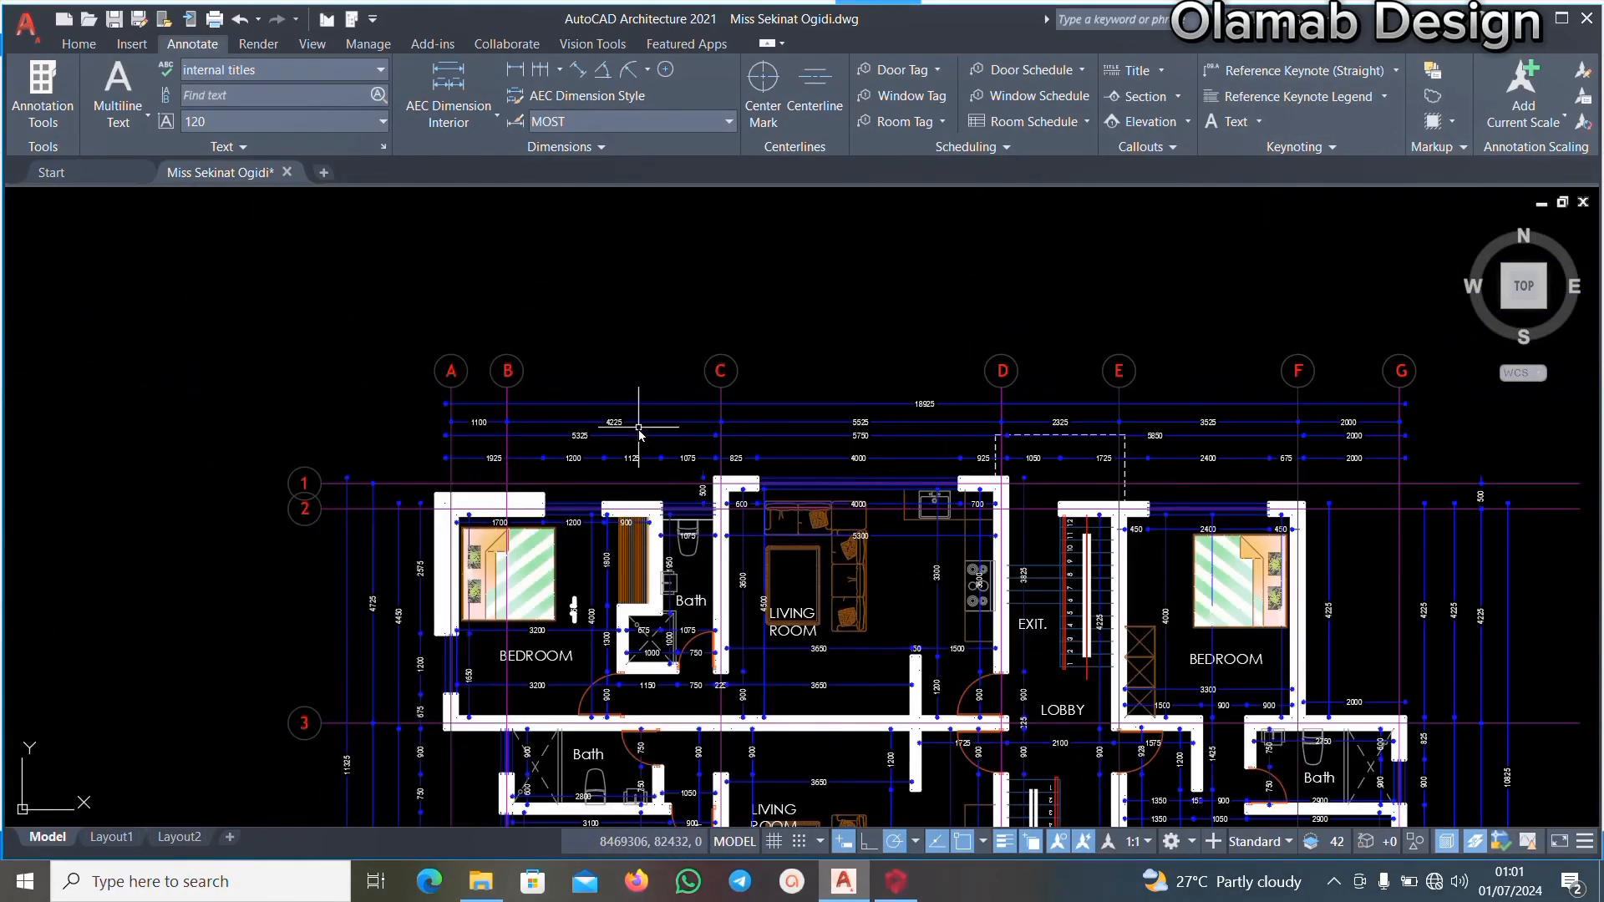
Examine the first floor plan's stair bay walls and their offsets from grid lines 4, 5 and 6
{"action": "scroll", "coordinate": [829, 456], "scroll_direction": "down", "scroll_amount": 4}
{"action": "scroll", "coordinate": [1141, 467], "scroll_direction": "up", "scroll_amount": 5}
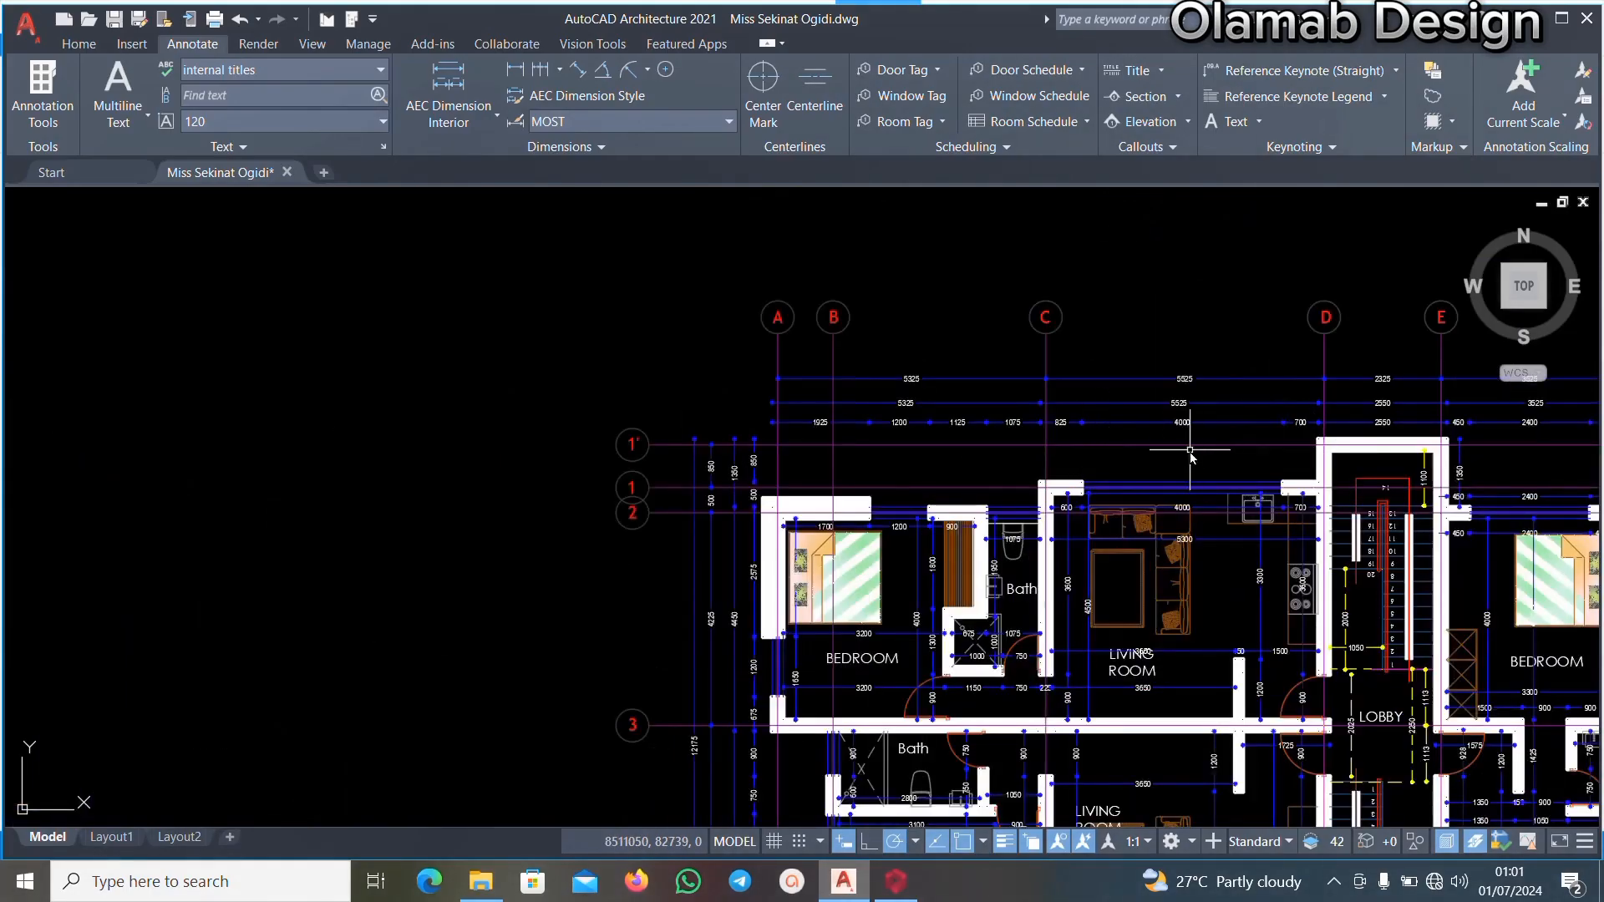
{"action": "scroll", "coordinate": [1191, 452], "scroll_direction": "down", "scroll_amount": 4}
{"action": "scroll", "coordinate": [1277, 616], "scroll_direction": "up", "scroll_amount": 5}
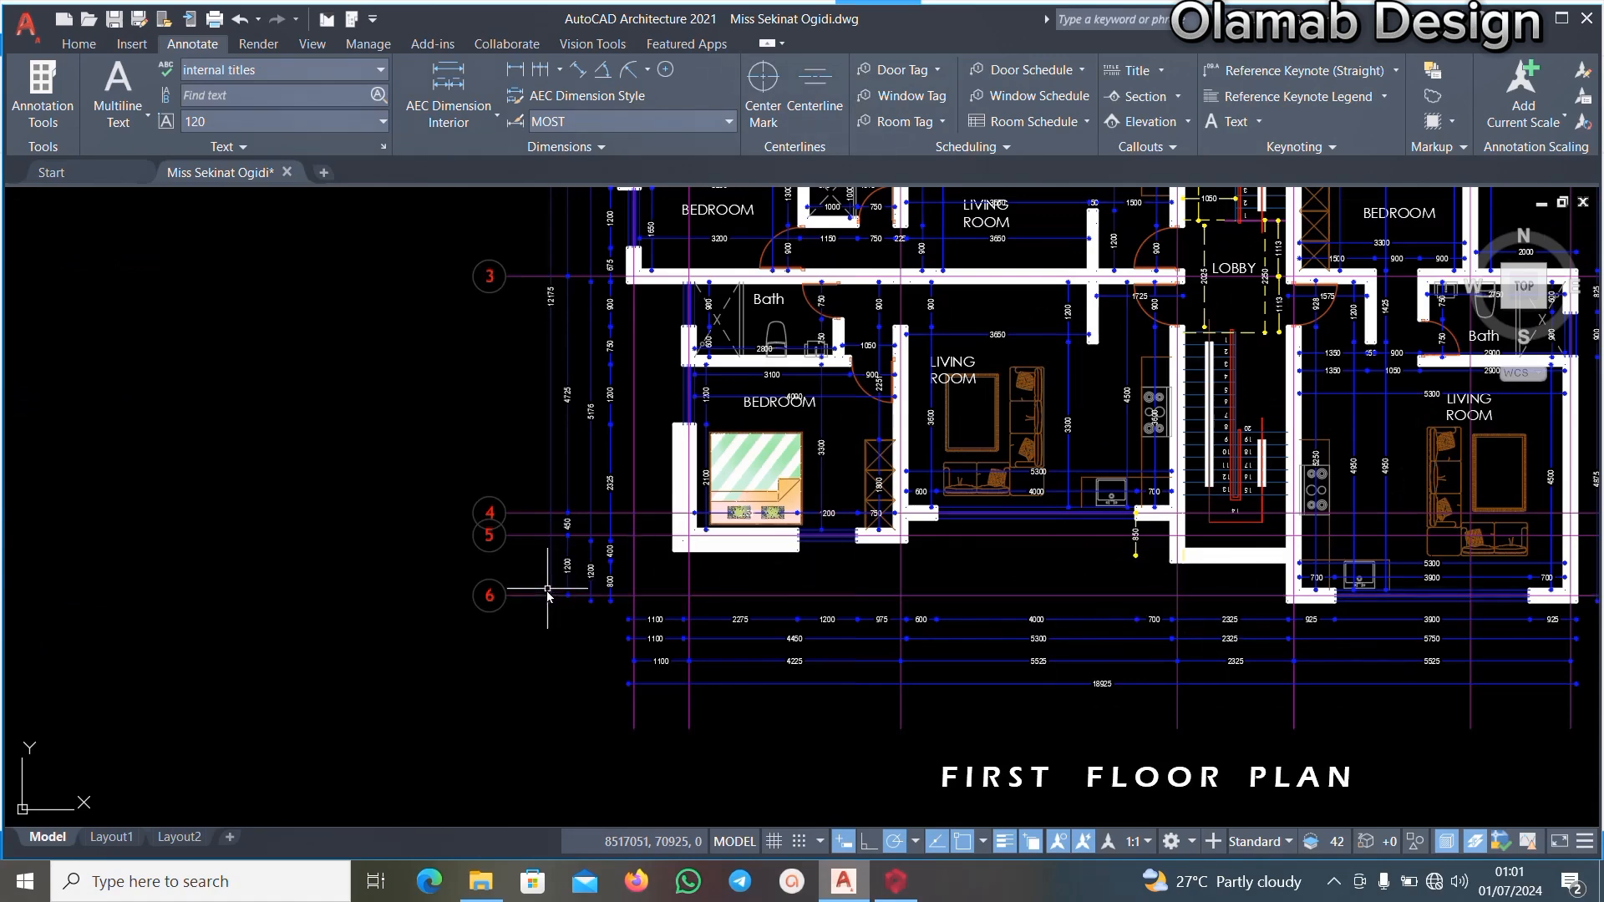
{"action": "scroll", "coordinate": [568, 595], "scroll_direction": "down", "scroll_amount": 2}
{"action": "scroll", "coordinate": [918, 599], "scroll_direction": "up", "scroll_amount": 4}
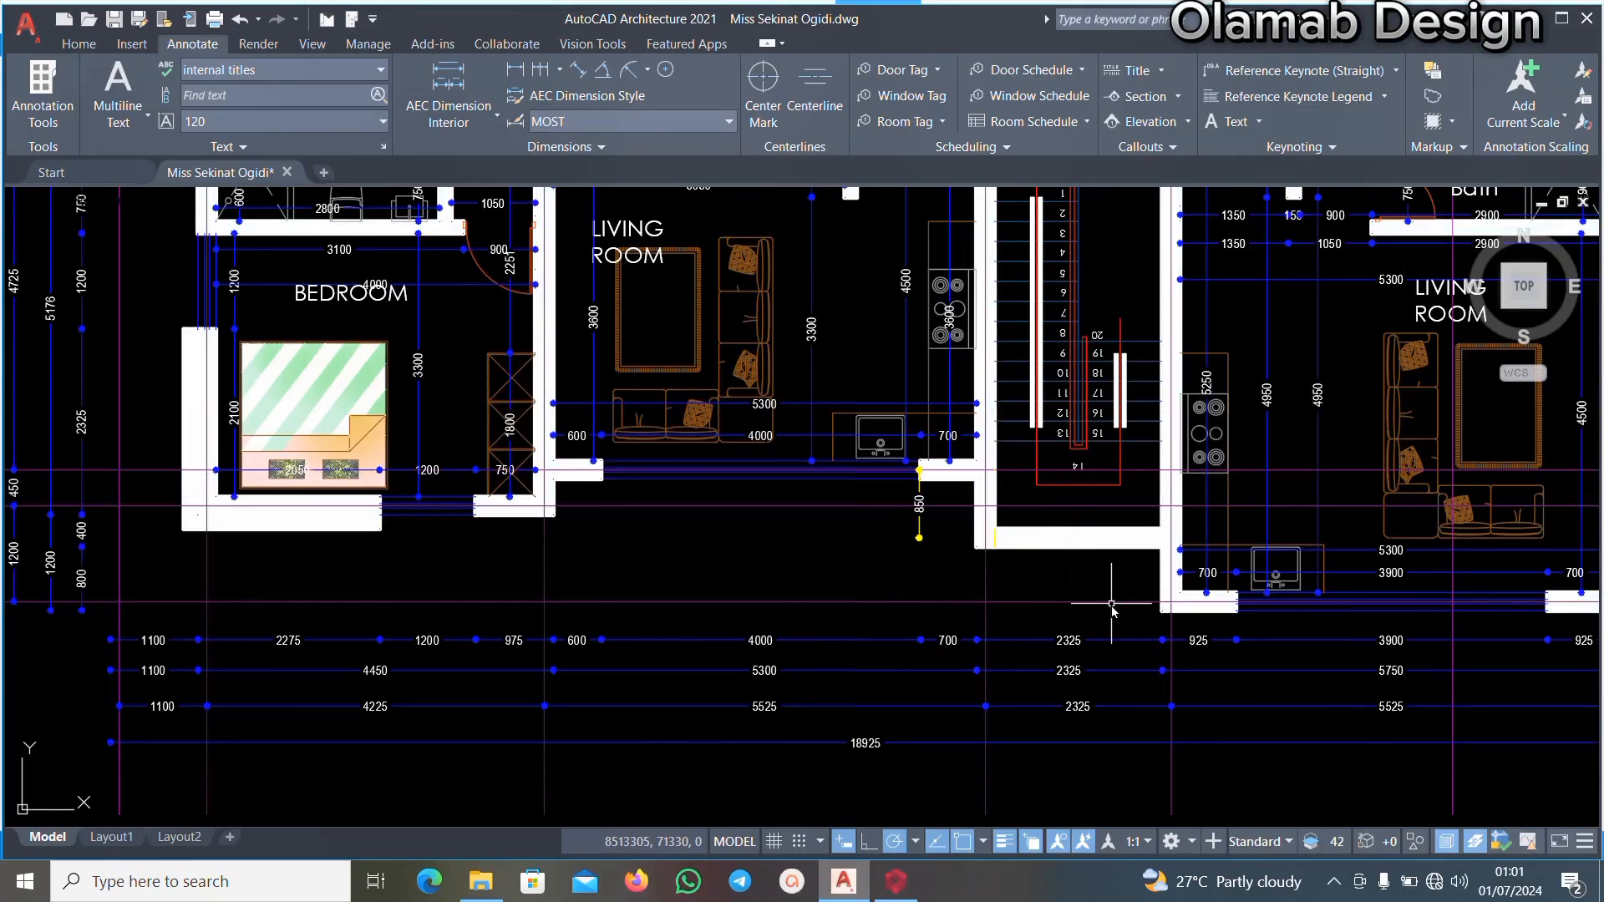
{"action": "scroll", "coordinate": [869, 552], "scroll_direction": "down", "scroll_amount": 4}
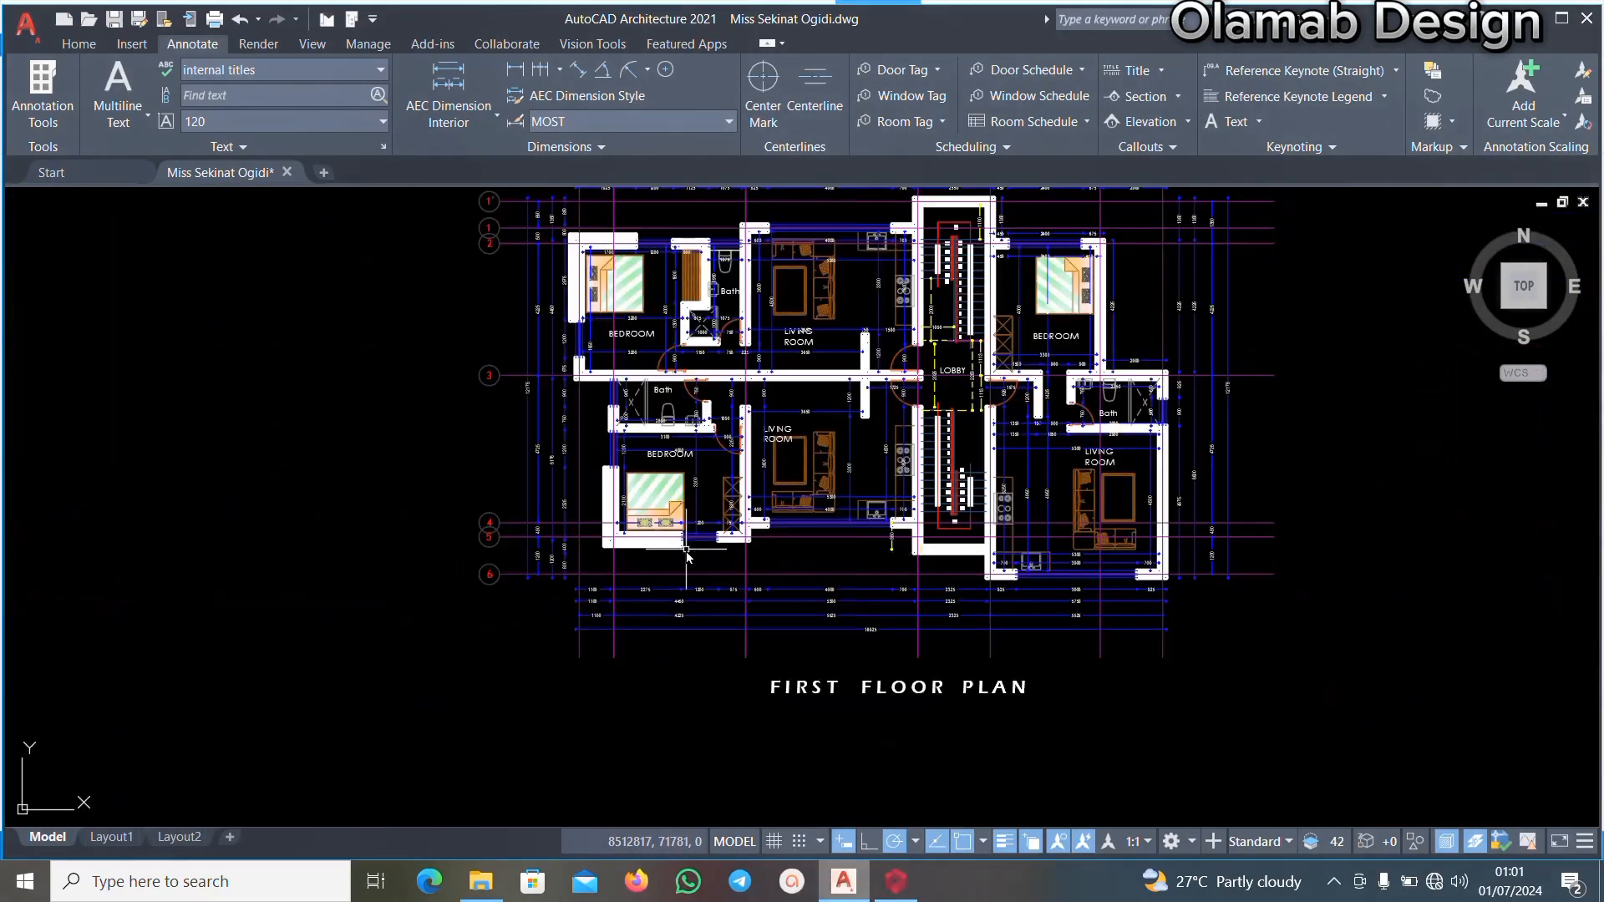
{"action": "scroll", "coordinate": [535, 542], "scroll_direction": "up", "scroll_amount": 4}
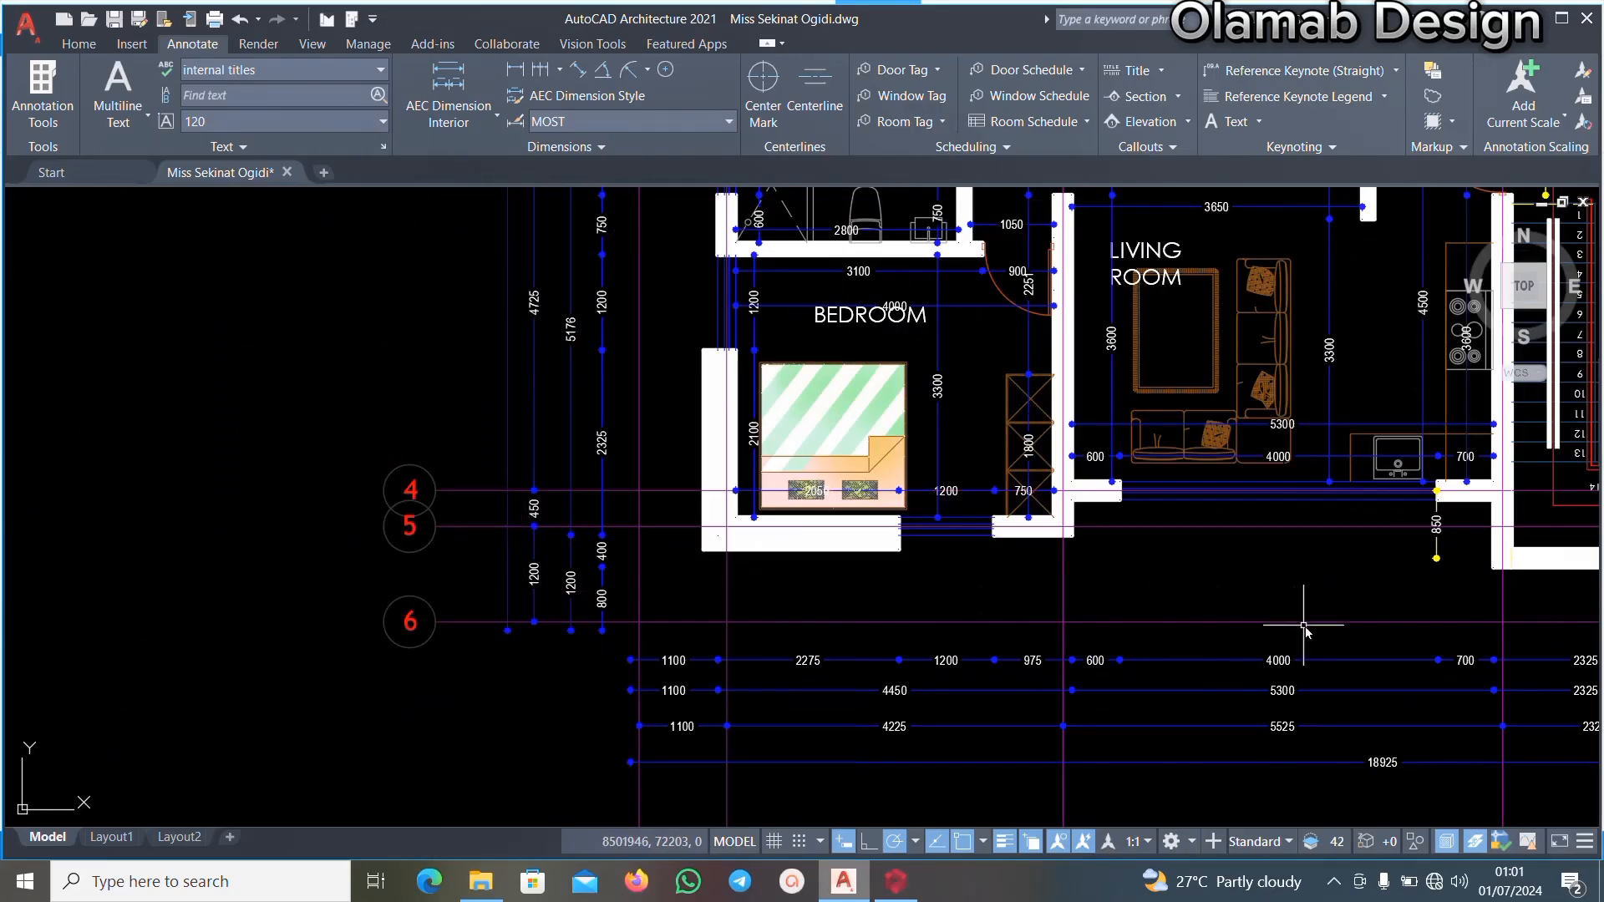
{"action": "scroll", "coordinate": [1307, 619], "scroll_direction": "down", "scroll_amount": 2}
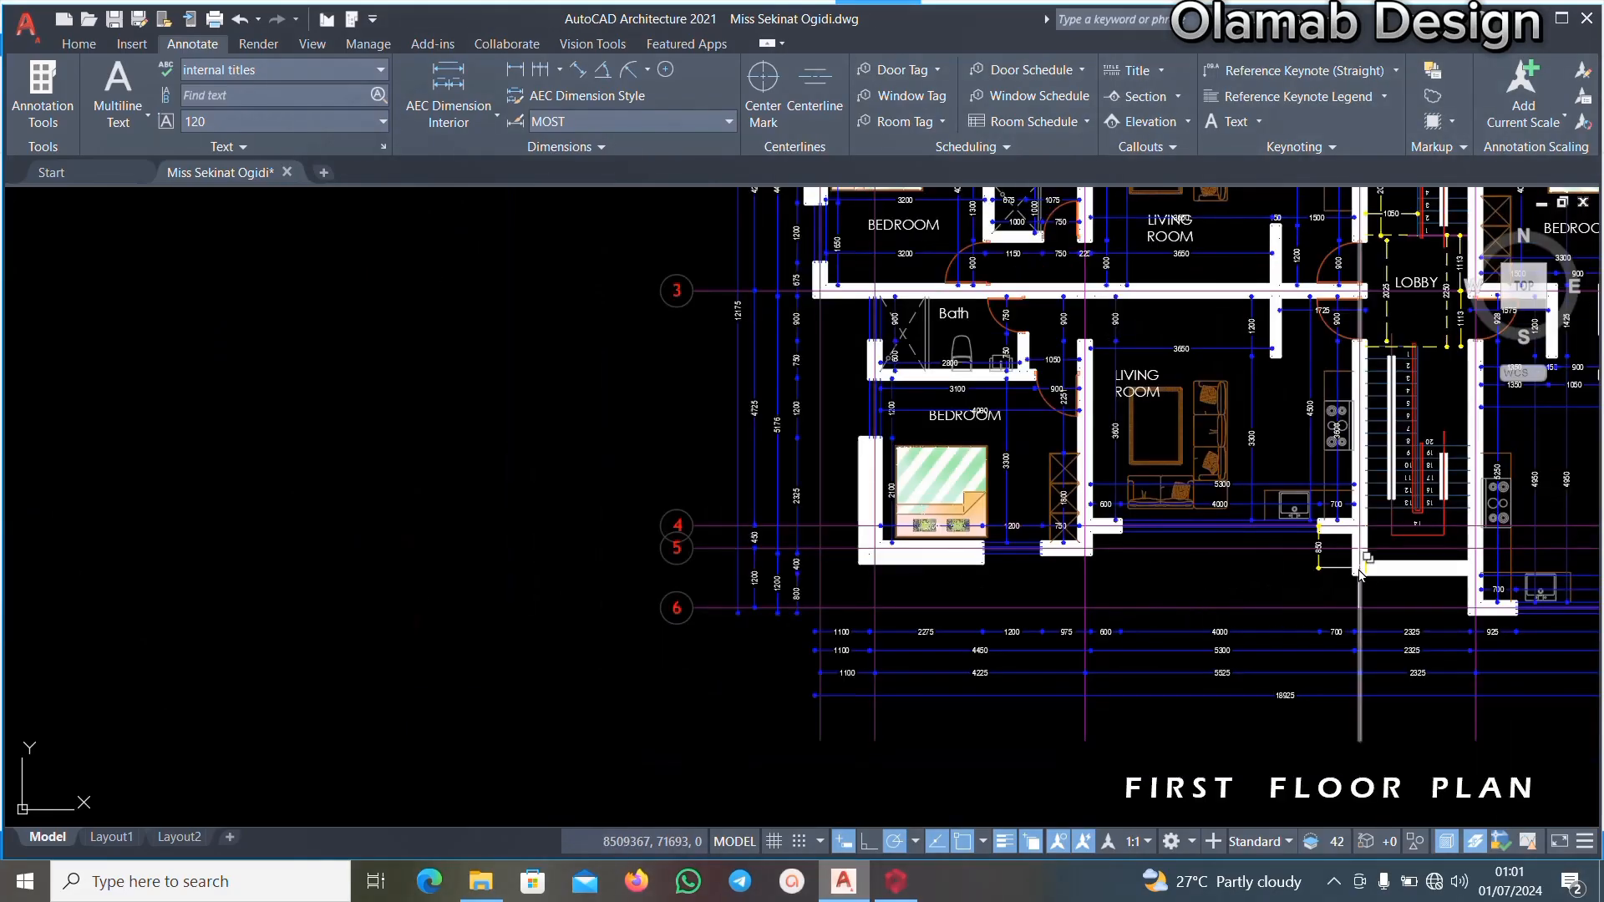
{"action": "scroll", "coordinate": [1361, 574], "scroll_direction": "down", "scroll_amount": 4}
{"action": "scroll", "coordinate": [1357, 573], "scroll_direction": "up", "scroll_amount": 4}
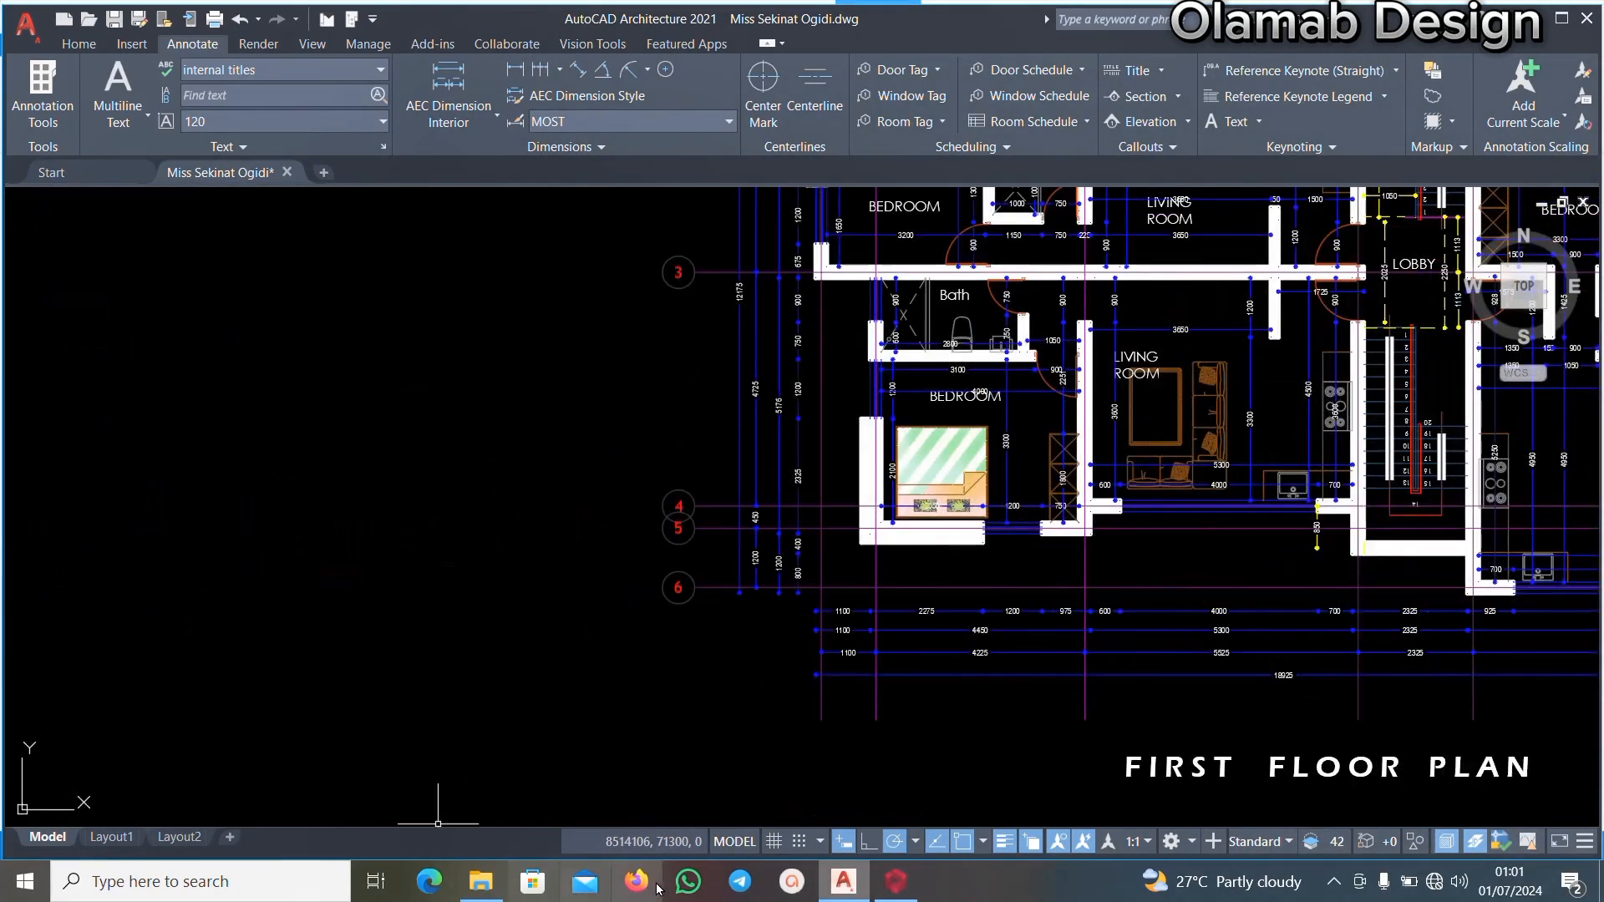
Switch to ProtaStructure and inspect the Storey 0 beams around columns 1C23, 1C24 and 1C26
{"action": "left_click", "coordinate": [894, 880]}
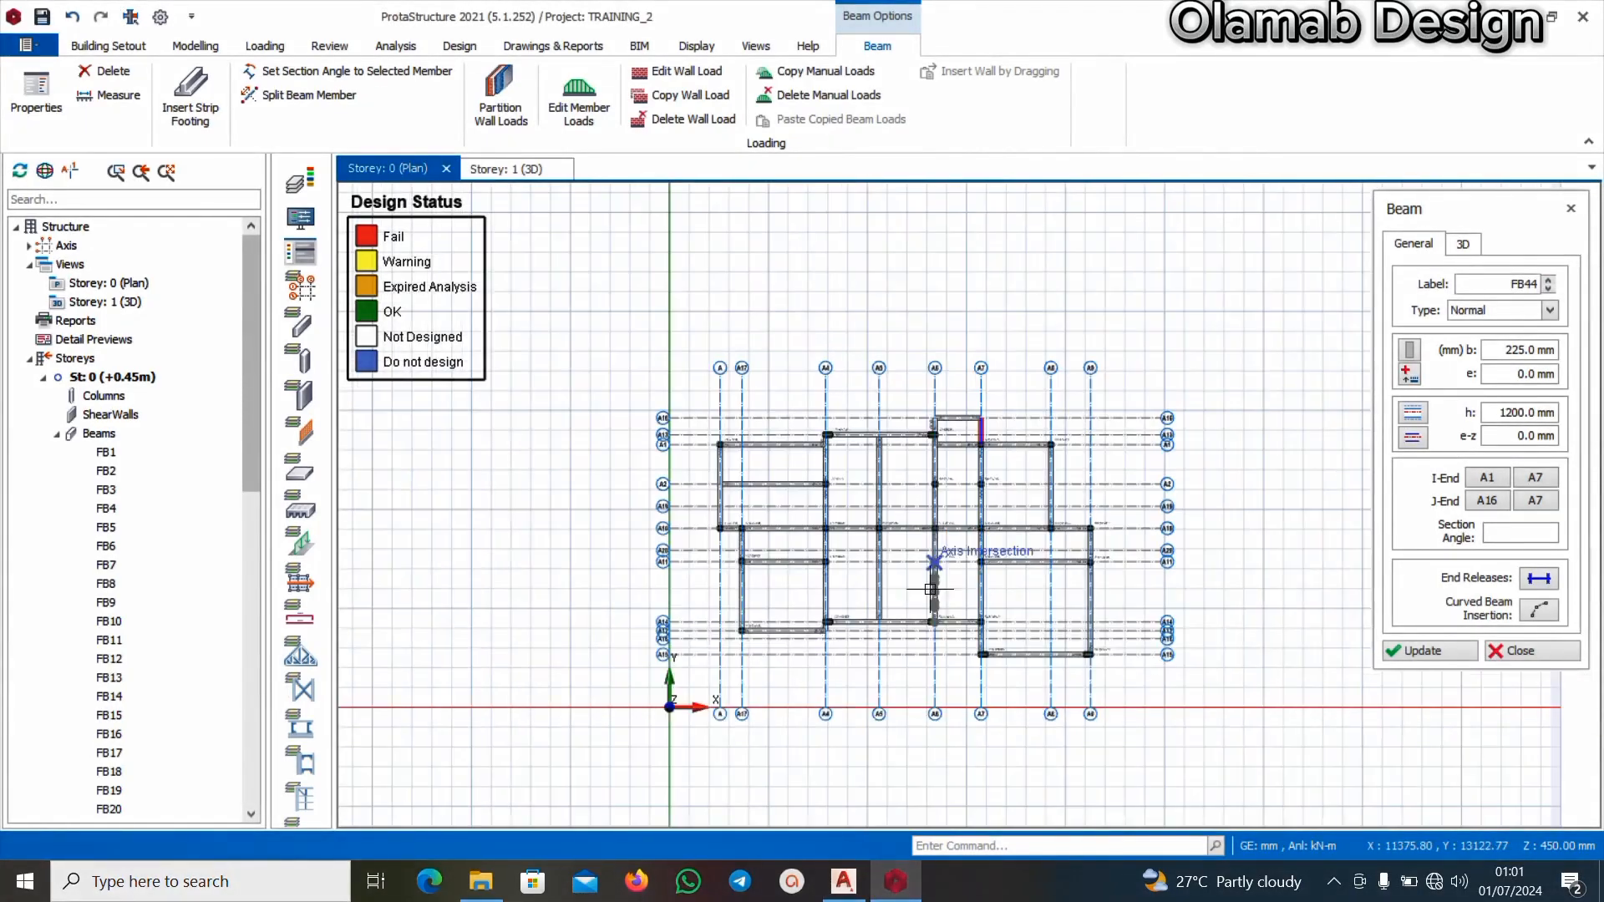
{"action": "scroll", "coordinate": [930, 589], "scroll_direction": "up", "scroll_amount": 2}
{"action": "scroll", "coordinate": [940, 617], "scroll_direction": "up", "scroll_amount": 2}
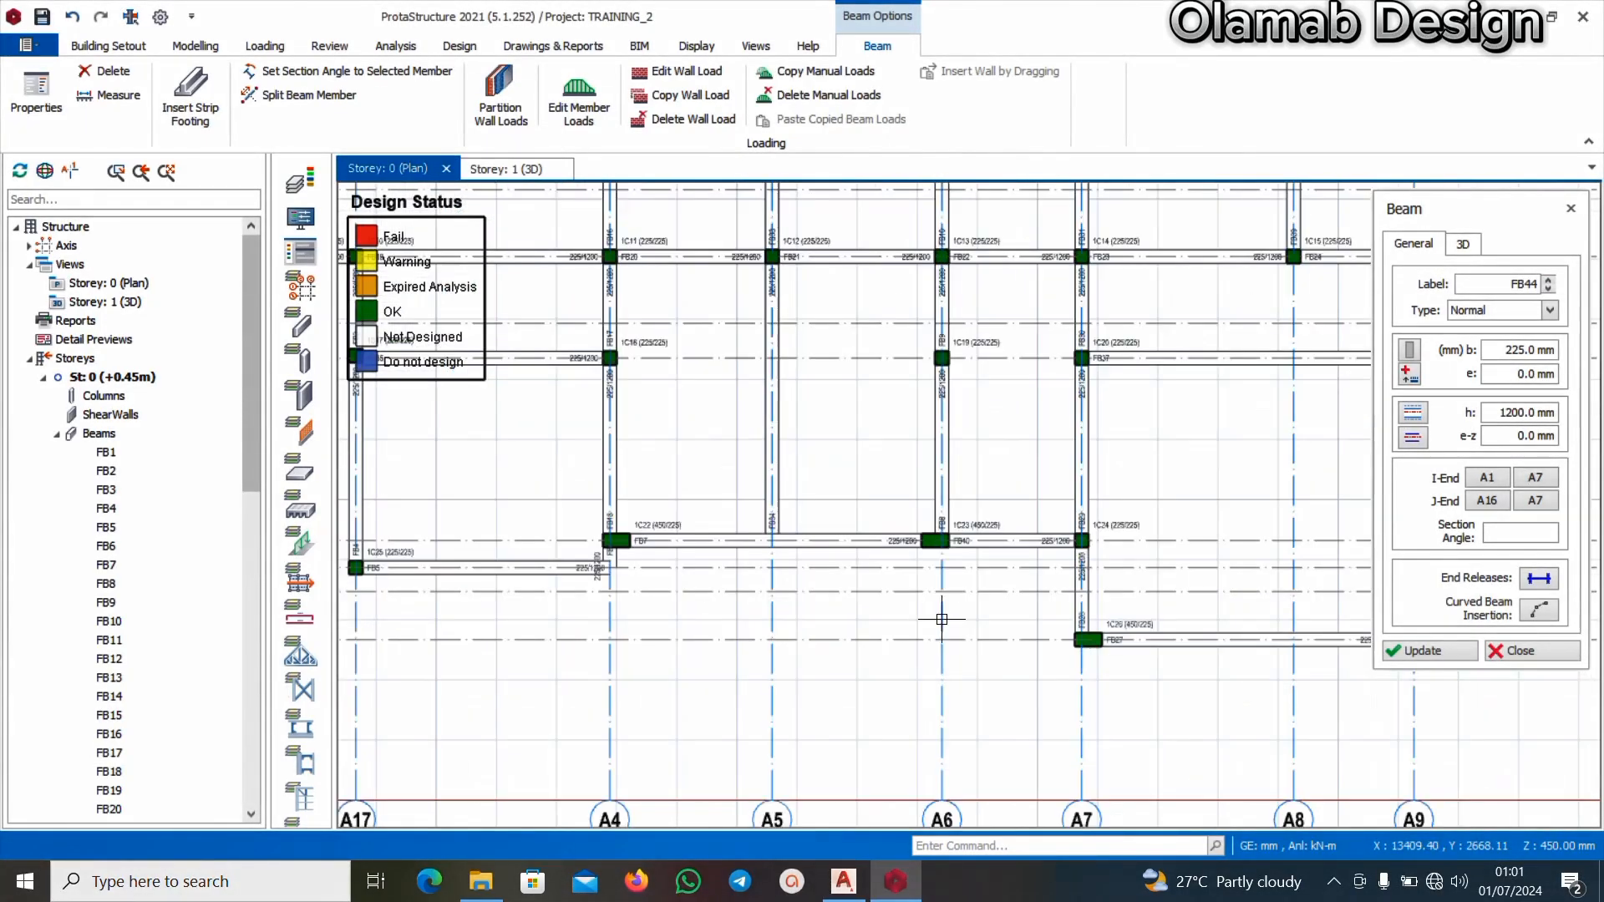
{"action": "scroll", "coordinate": [985, 585], "scroll_direction": "up", "scroll_amount": 1}
{"action": "scroll", "coordinate": [975, 578], "scroll_direction": "down", "scroll_amount": 5}
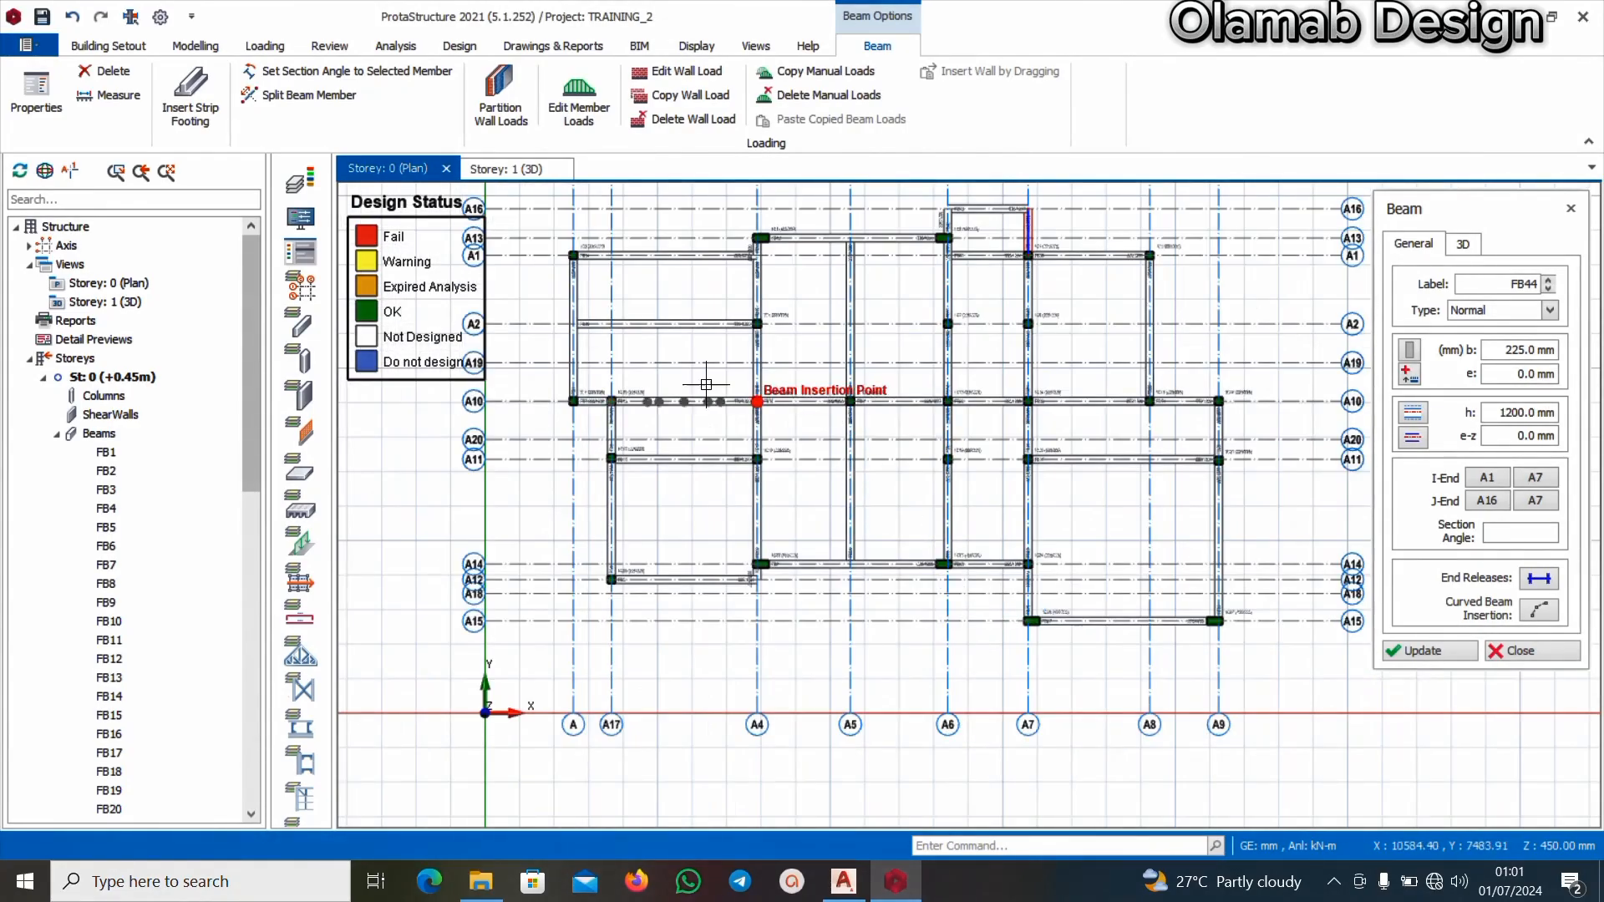
Open the Storey 1 plan and examine the projecting stair bay below column 1C23 and its axis A18
{"action": "scroll", "coordinate": [154, 568], "scroll_direction": "down", "scroll_amount": 3}
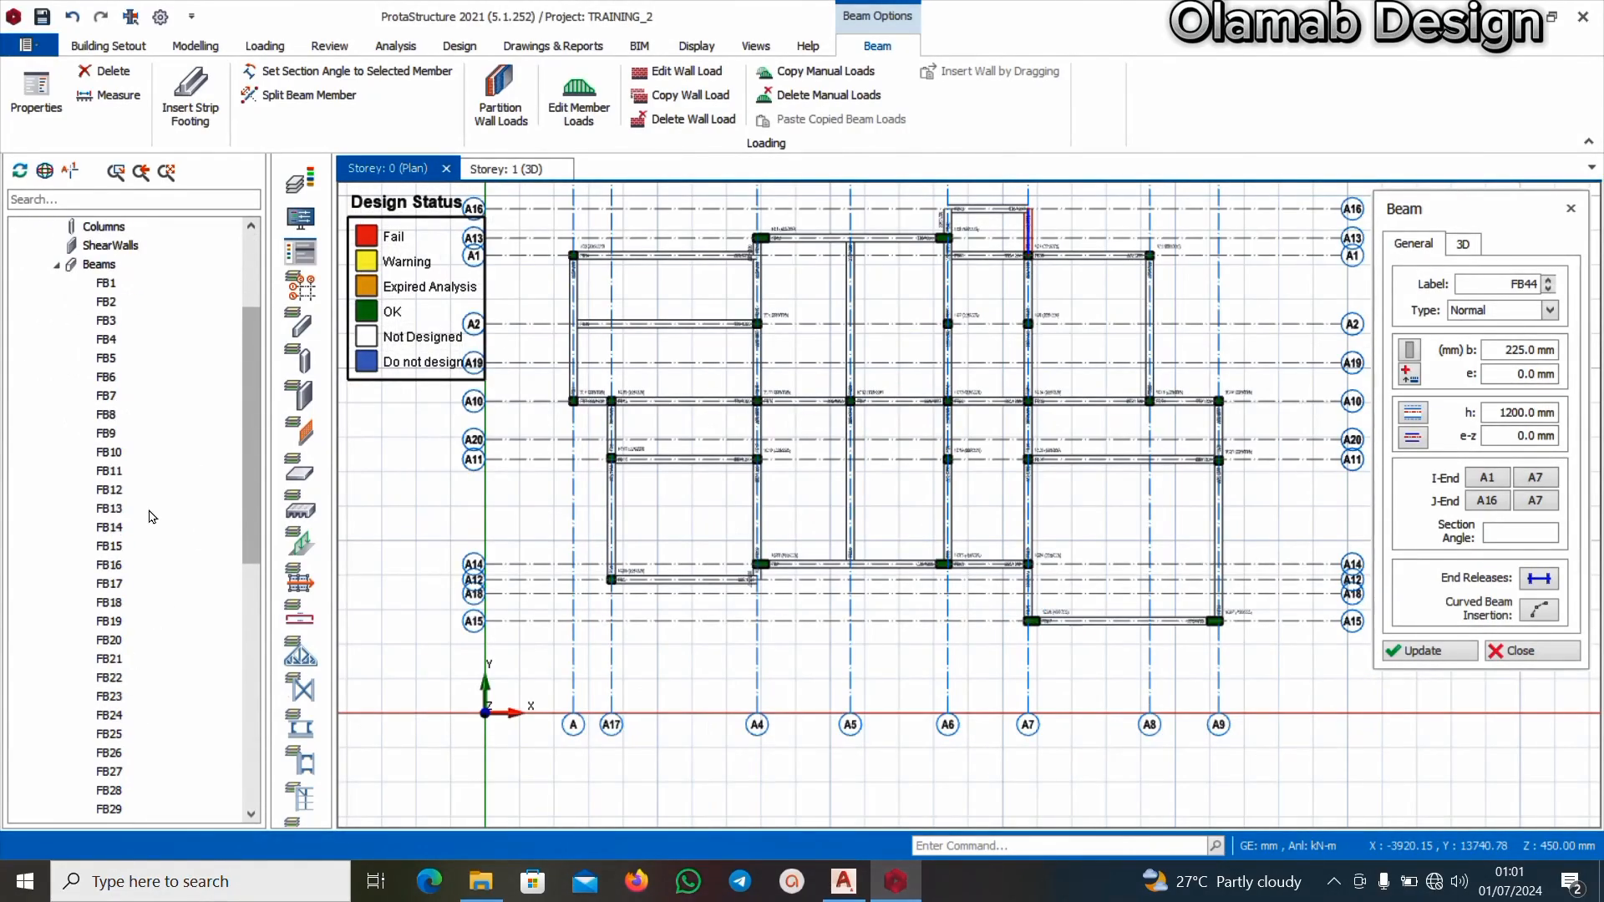
{"action": "scroll", "coordinate": [151, 359], "scroll_direction": "up", "scroll_amount": 3}
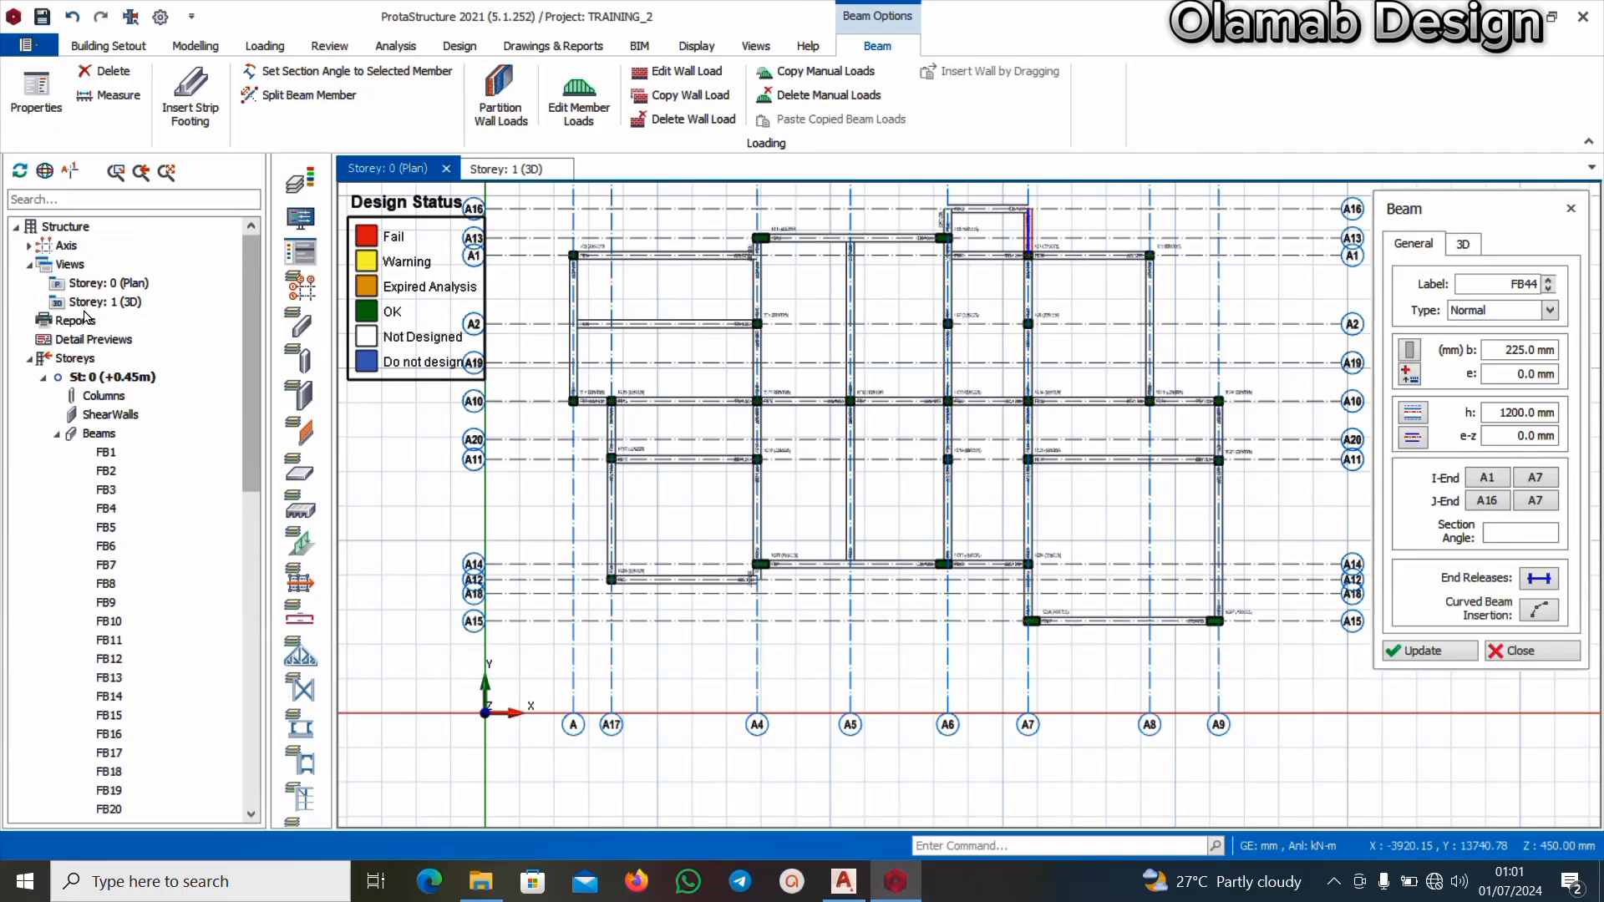
{"action": "scroll", "coordinate": [142, 614], "scroll_direction": "down", "scroll_amount": 13}
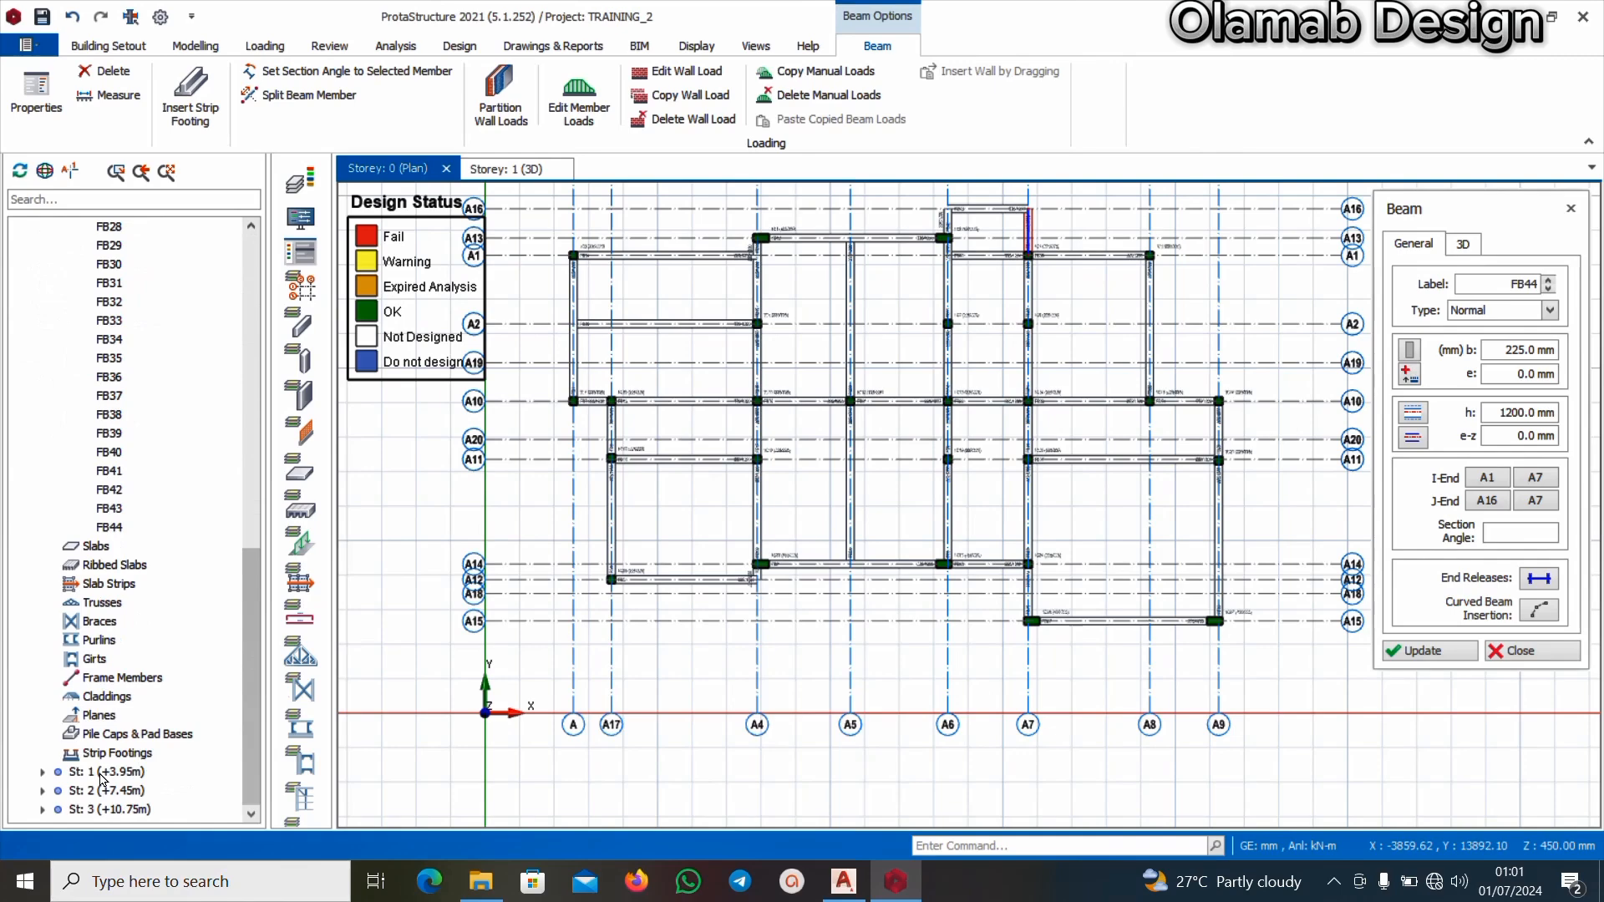
{"action": "double_click", "coordinate": [102, 771]}
{"action": "scroll", "coordinate": [992, 594], "scroll_direction": "up", "scroll_amount": 5}
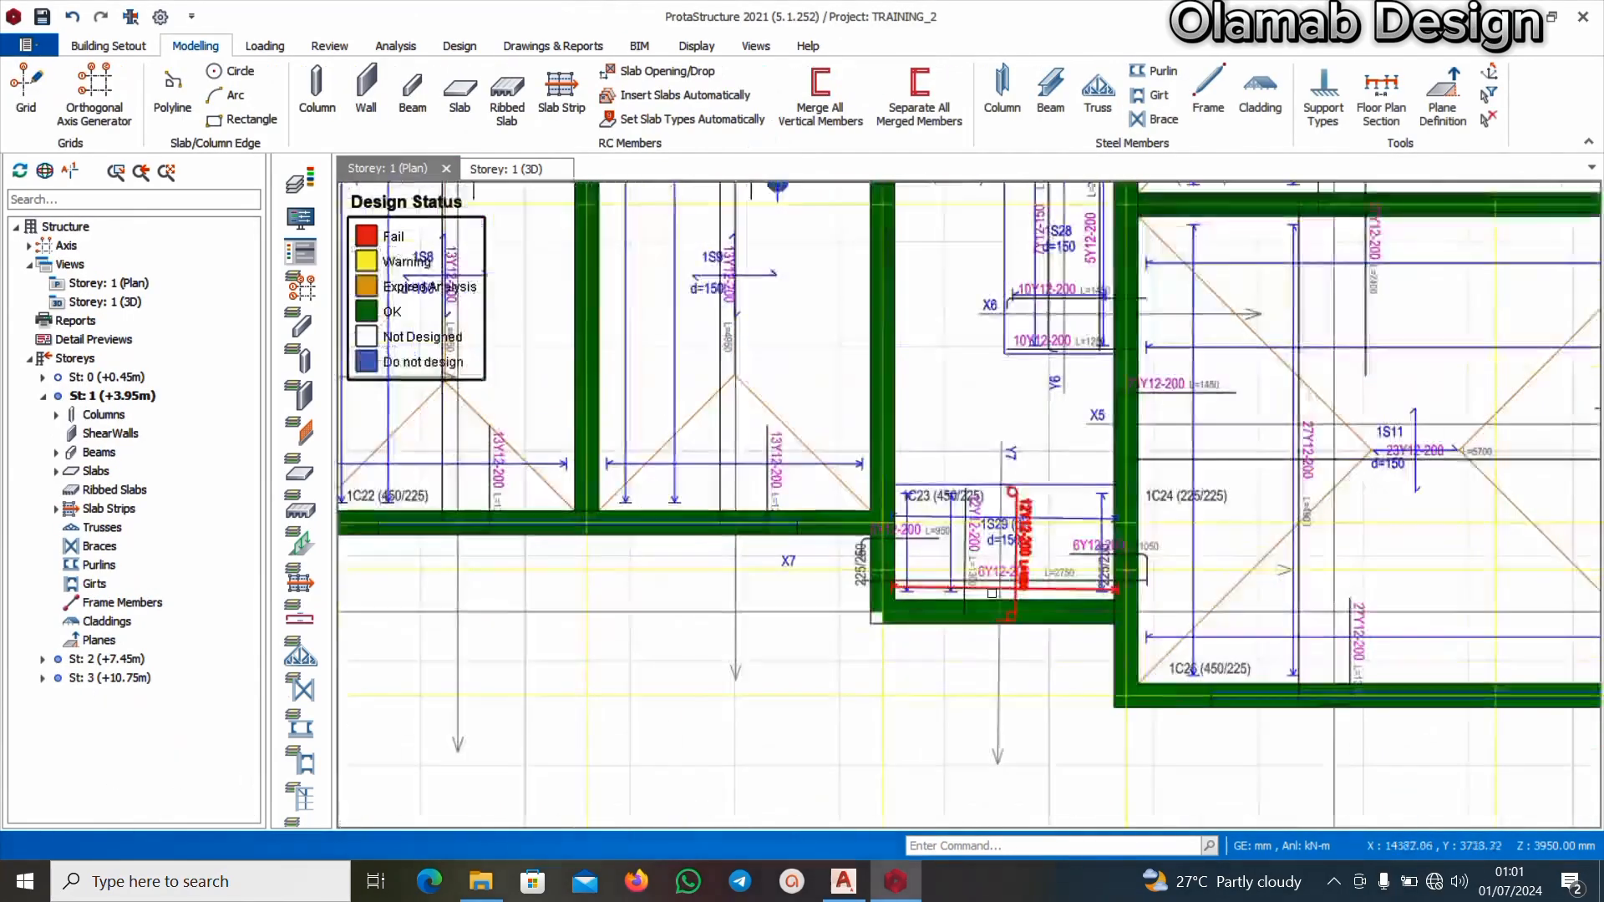
{"action": "scroll", "coordinate": [992, 593], "scroll_direction": "down", "scroll_amount": 3}
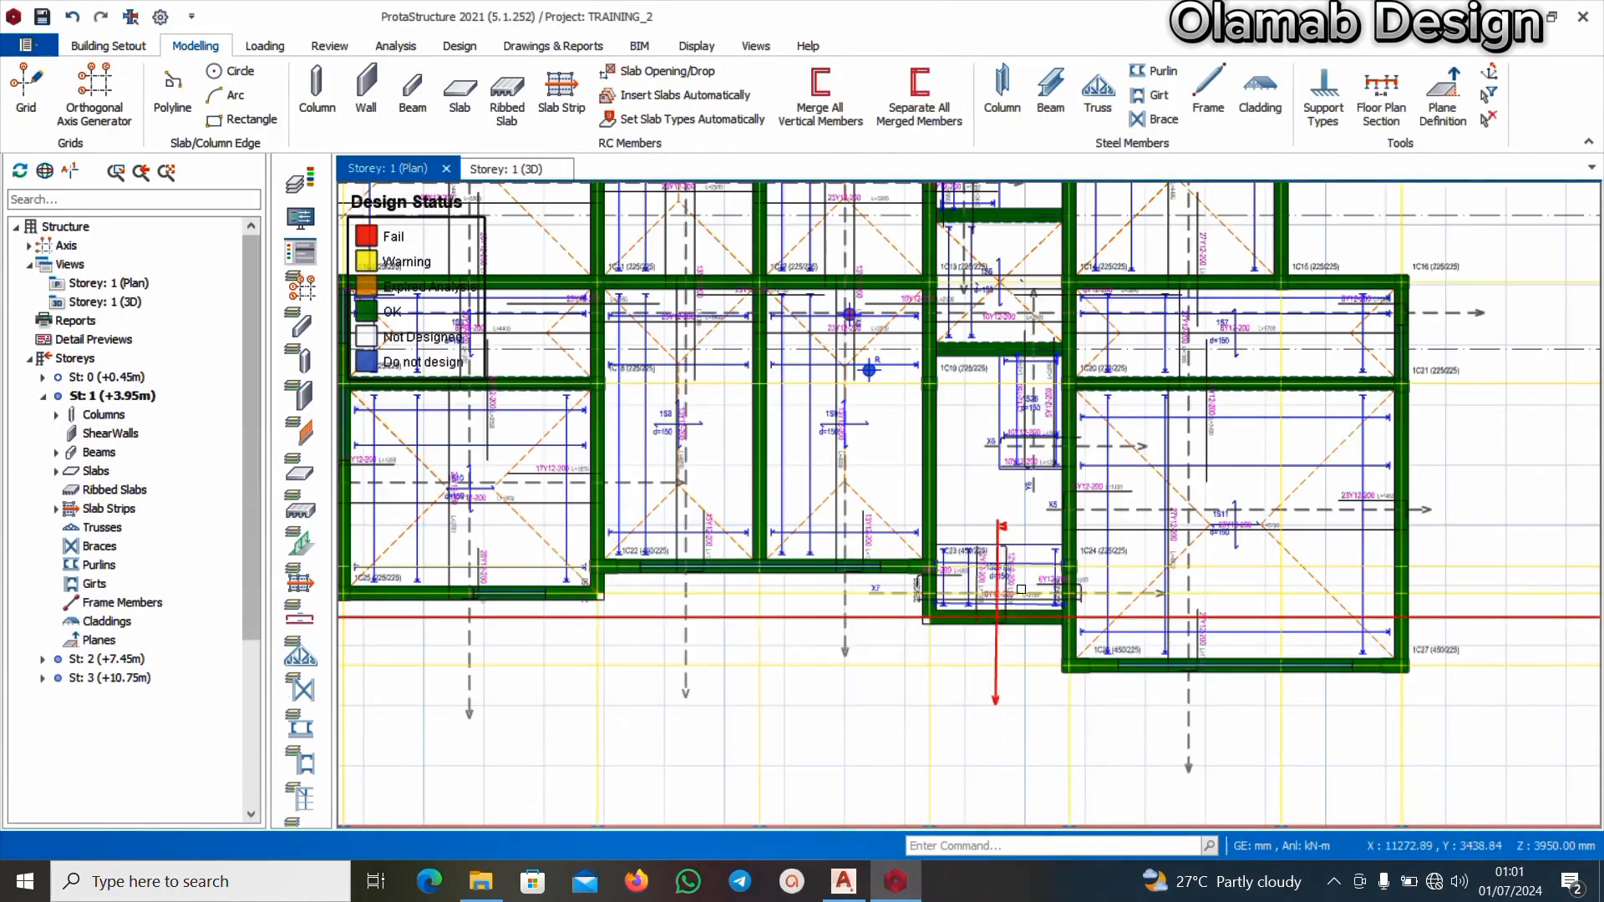
{"action": "scroll", "coordinate": [1021, 590], "scroll_direction": "down", "scroll_amount": 4}
{"action": "scroll", "coordinate": [680, 576], "scroll_direction": "up", "scroll_amount": 3}
{"action": "scroll", "coordinate": [915, 656], "scroll_direction": "up", "scroll_amount": 2}
{"action": "scroll", "coordinate": [701, 616], "scroll_direction": "up", "scroll_amount": 3}
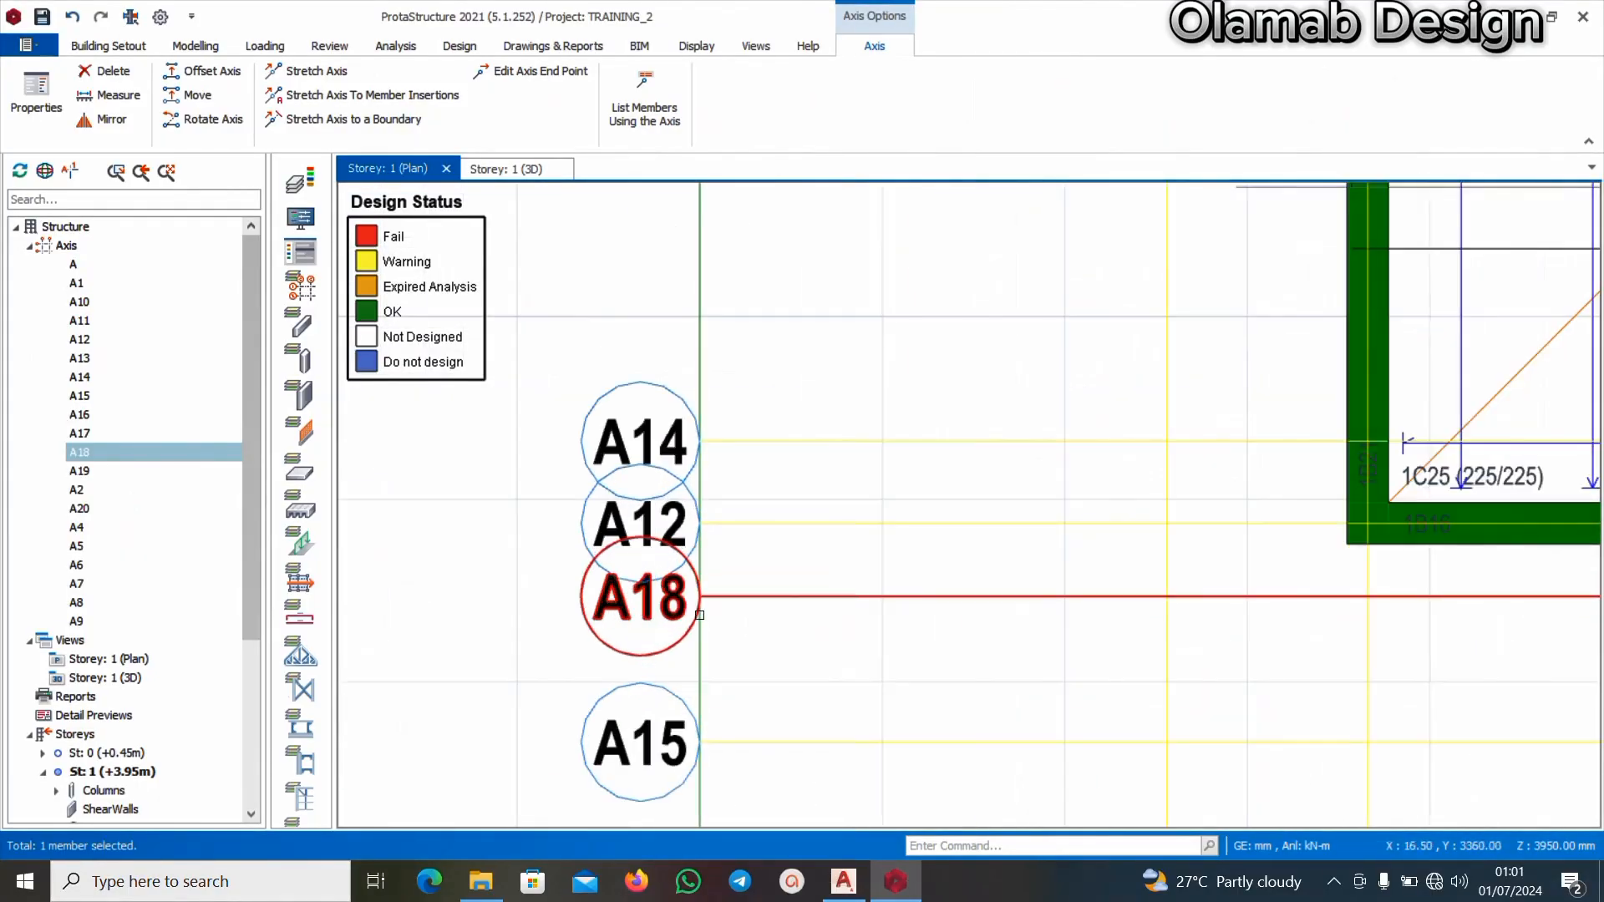
Switch to AutoCAD and examine the projecting wall of the lower stair bay on the first floor plan
{"action": "left_click", "coordinate": [841, 880]}
{"action": "scroll", "coordinate": [786, 535], "scroll_direction": "down", "scroll_amount": 4}
{"action": "scroll", "coordinate": [1088, 545], "scroll_direction": "up", "scroll_amount": 2}
{"action": "scroll", "coordinate": [1088, 547], "scroll_direction": "up", "scroll_amount": 3}
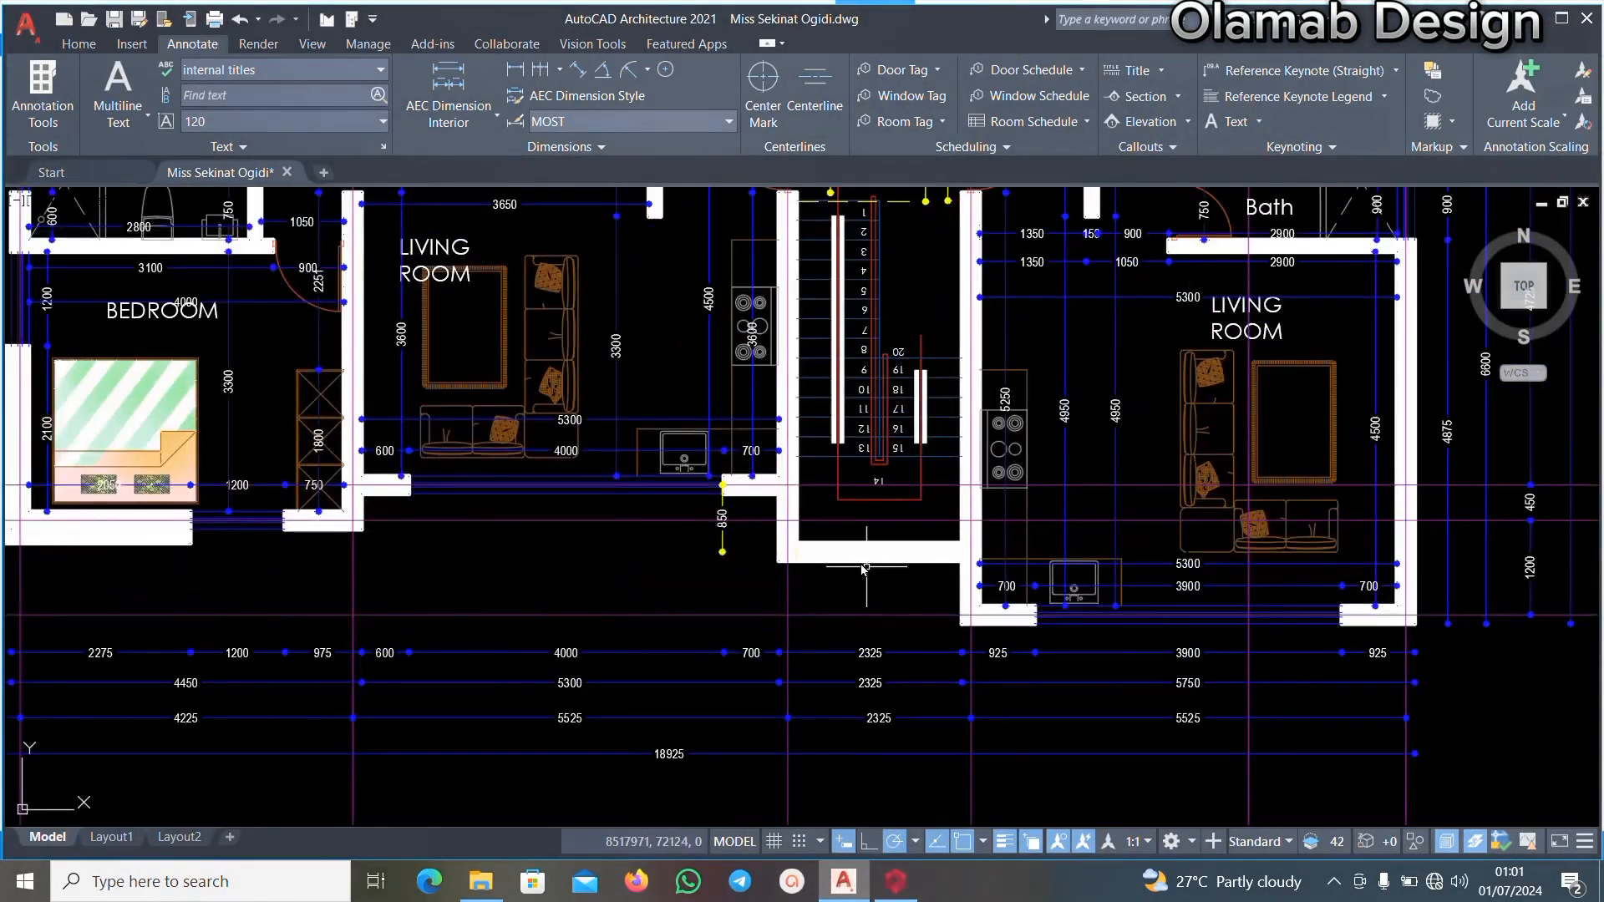
{"action": "scroll", "coordinate": [961, 552], "scroll_direction": "down", "scroll_amount": 2}
{"action": "scroll", "coordinate": [892, 558], "scroll_direction": "up", "scroll_amount": 2}
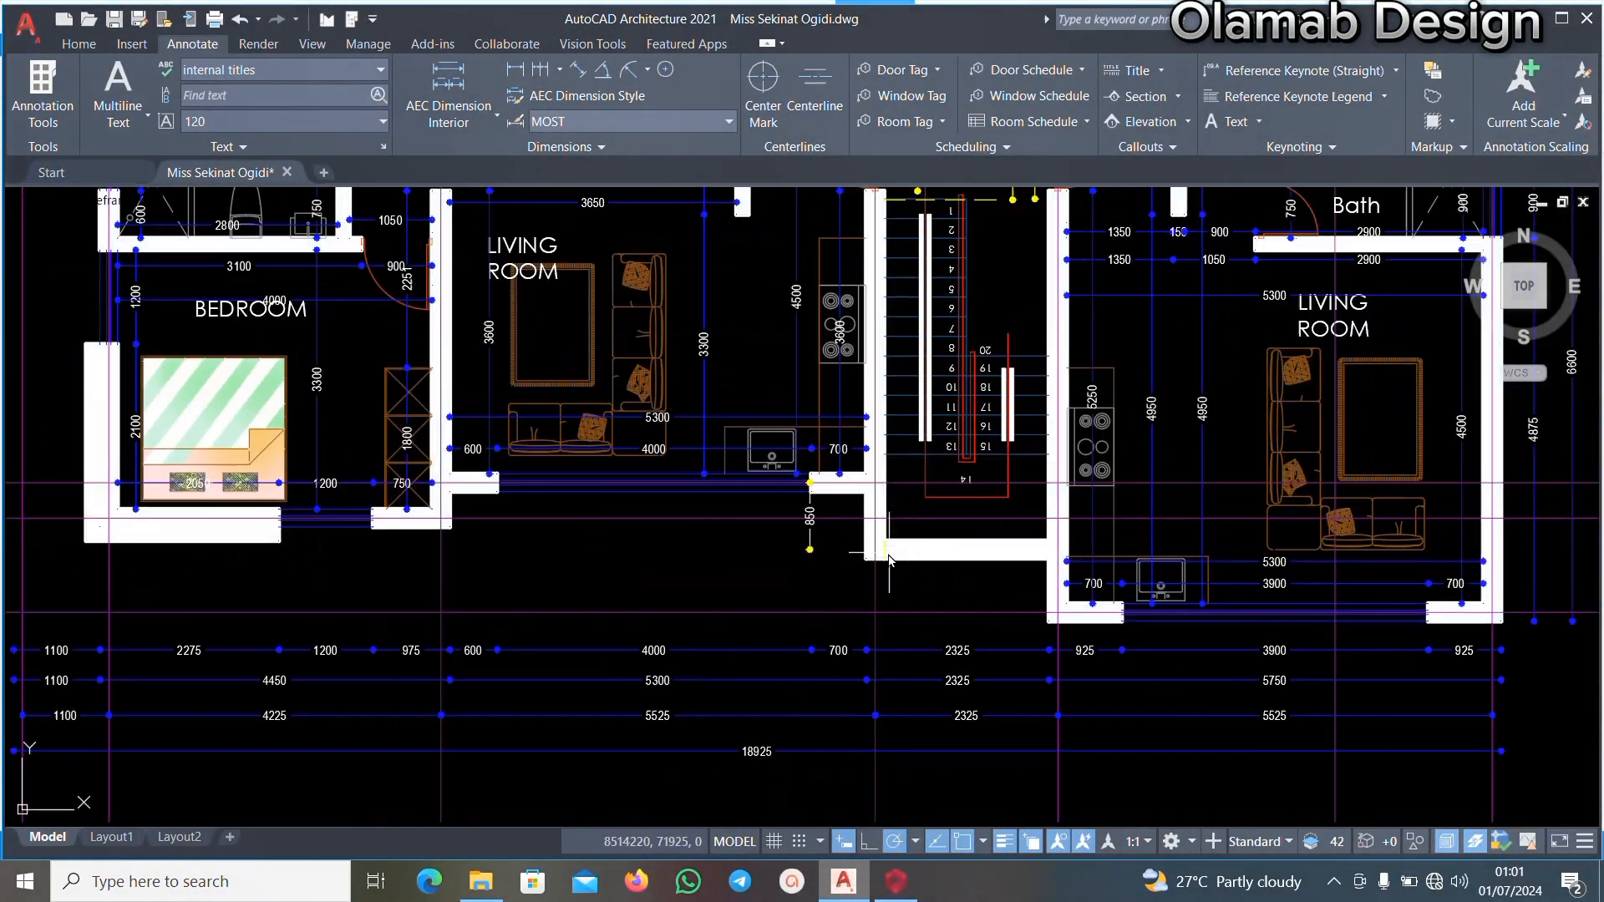
{"action": "scroll", "coordinate": [956, 579], "scroll_direction": "down", "scroll_amount": 4}
{"action": "scroll", "coordinate": [956, 579], "scroll_direction": "up", "scroll_amount": 4}
{"action": "scroll", "coordinate": [954, 589], "scroll_direction": "down", "scroll_amount": 4}
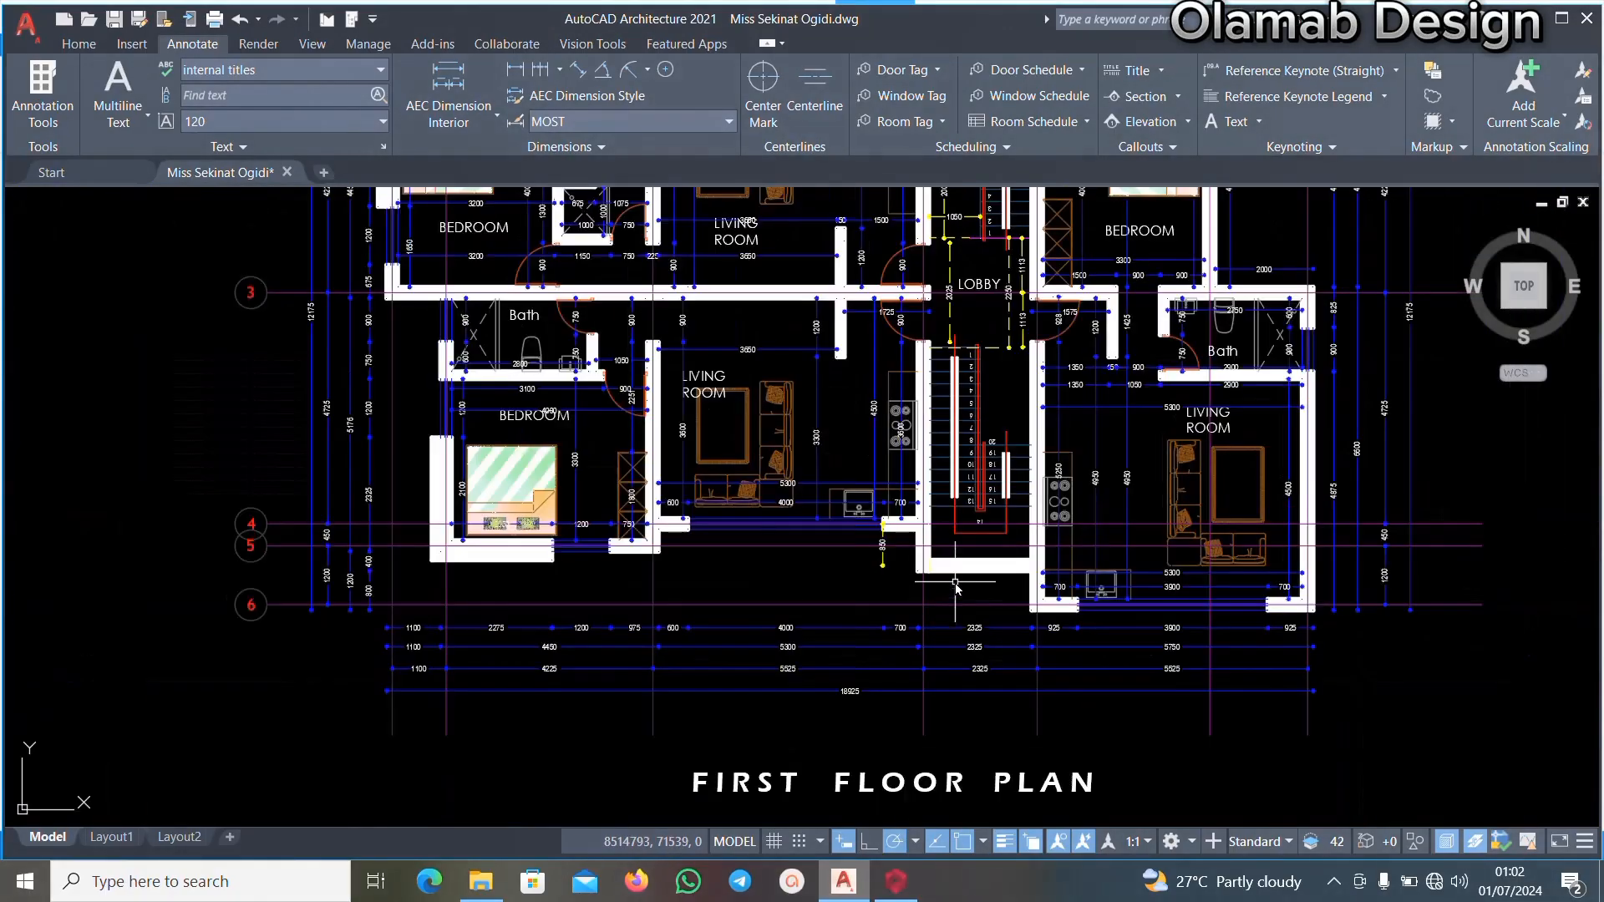
{"action": "scroll", "coordinate": [950, 580], "scroll_direction": "up", "scroll_amount": 1}
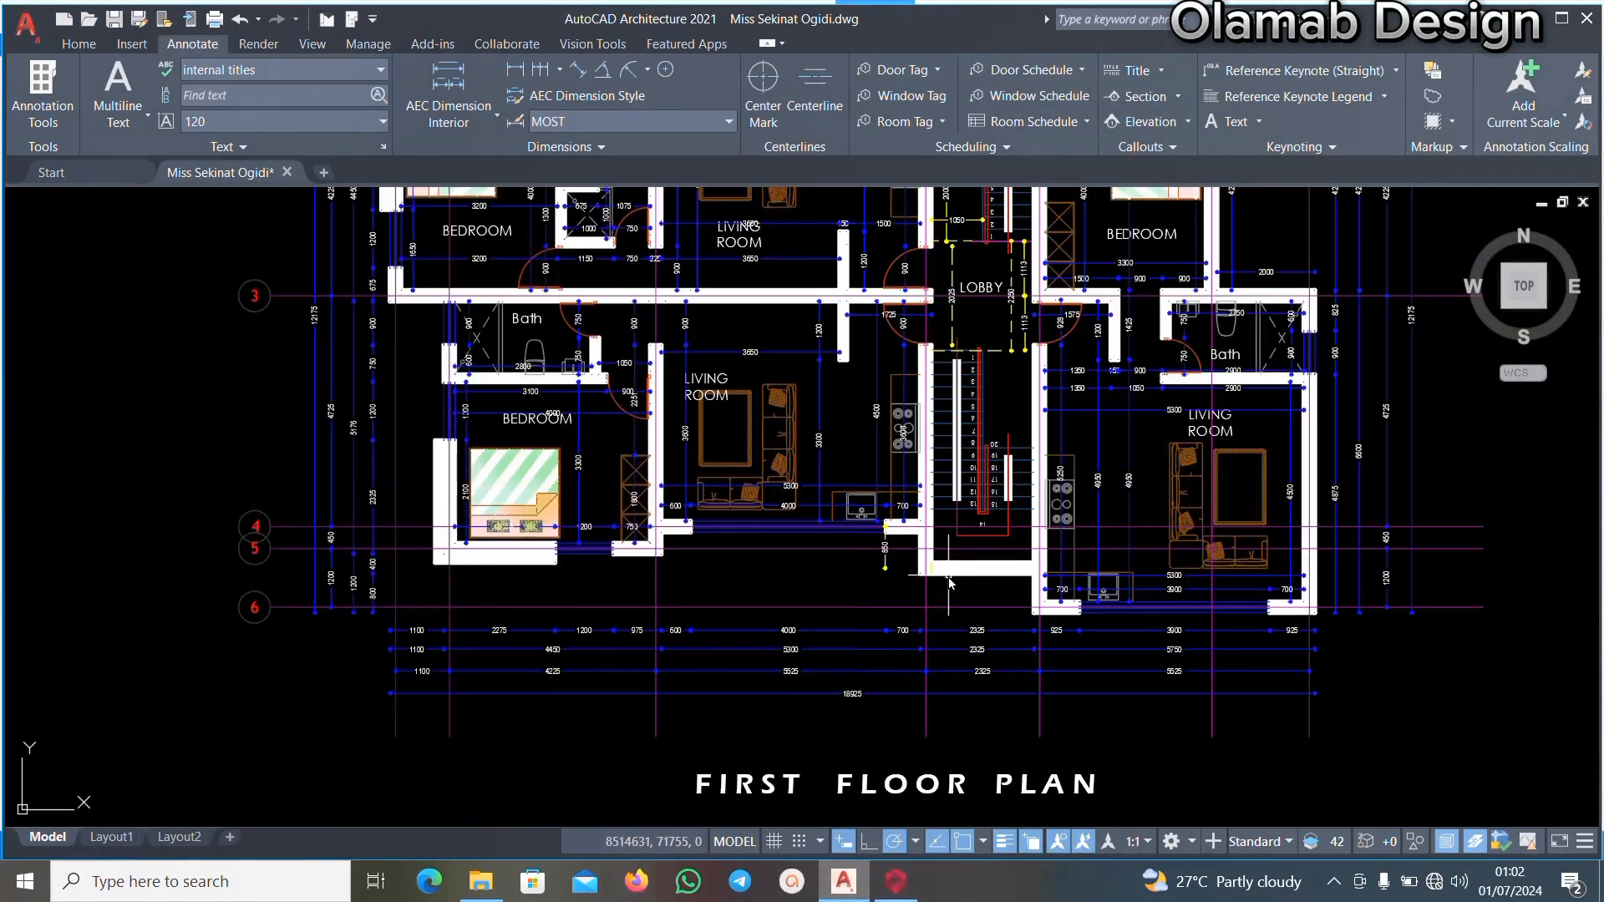
{"action": "scroll", "coordinate": [944, 577], "scroll_direction": "up", "scroll_amount": 3}
{"action": "scroll", "coordinate": [951, 589], "scroll_direction": "down", "scroll_amount": 2}
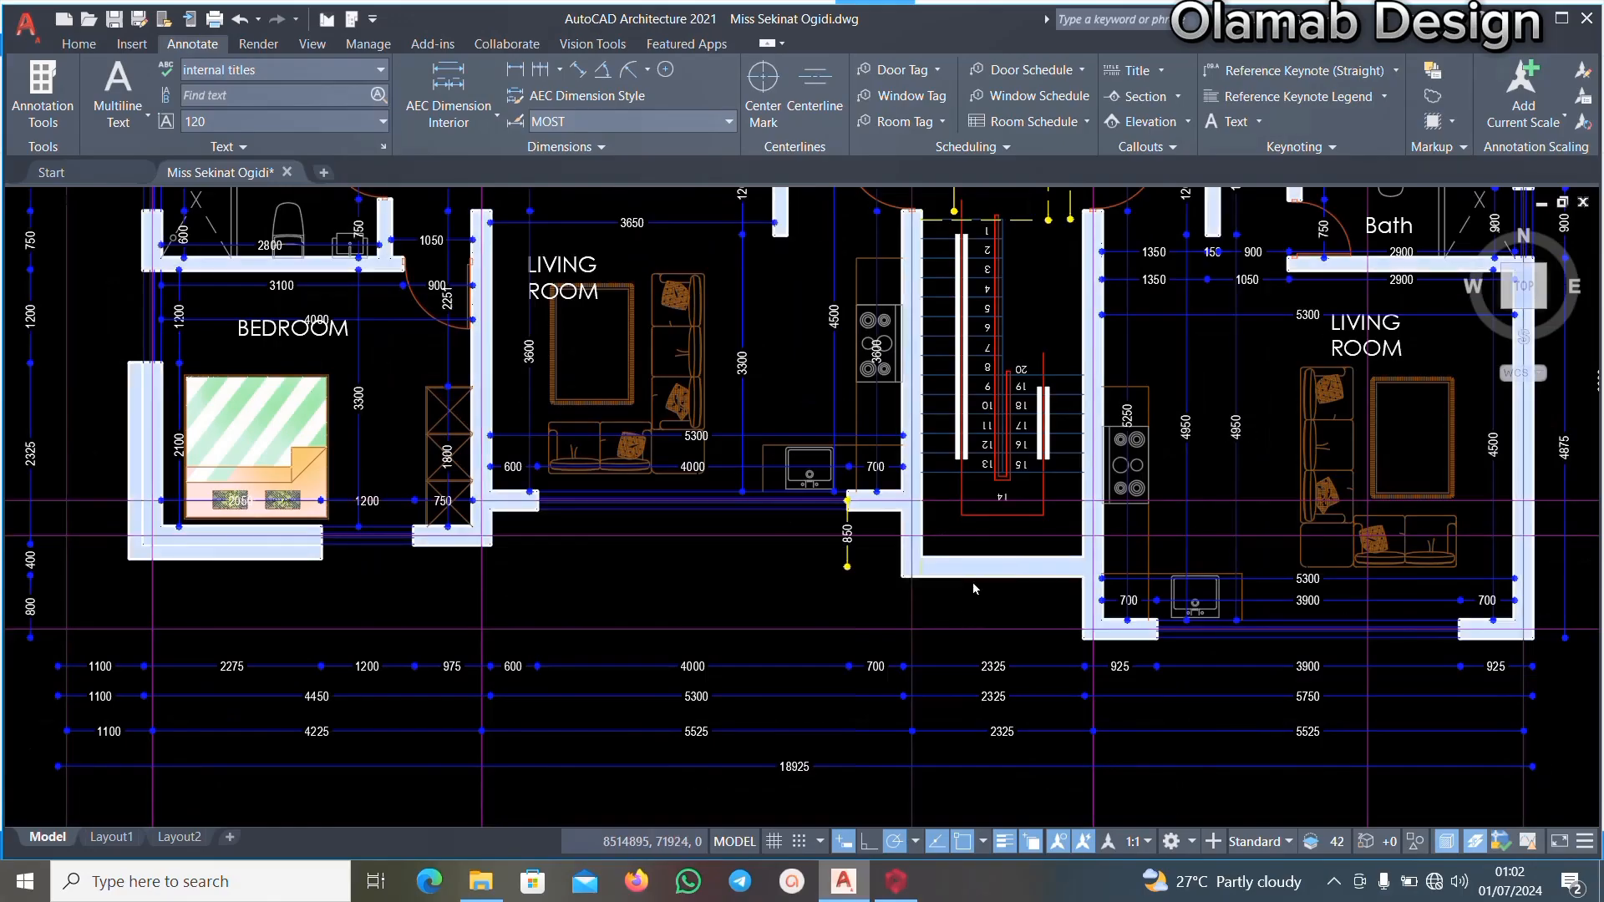
{"action": "scroll", "coordinate": [967, 589], "scroll_direction": "down", "scroll_amount": 3}
Return to ProtaStructure, reopen the Storey 0 plan and trace axis A18 across to axes A6 and A7
{"action": "left_click", "coordinate": [910, 883]}
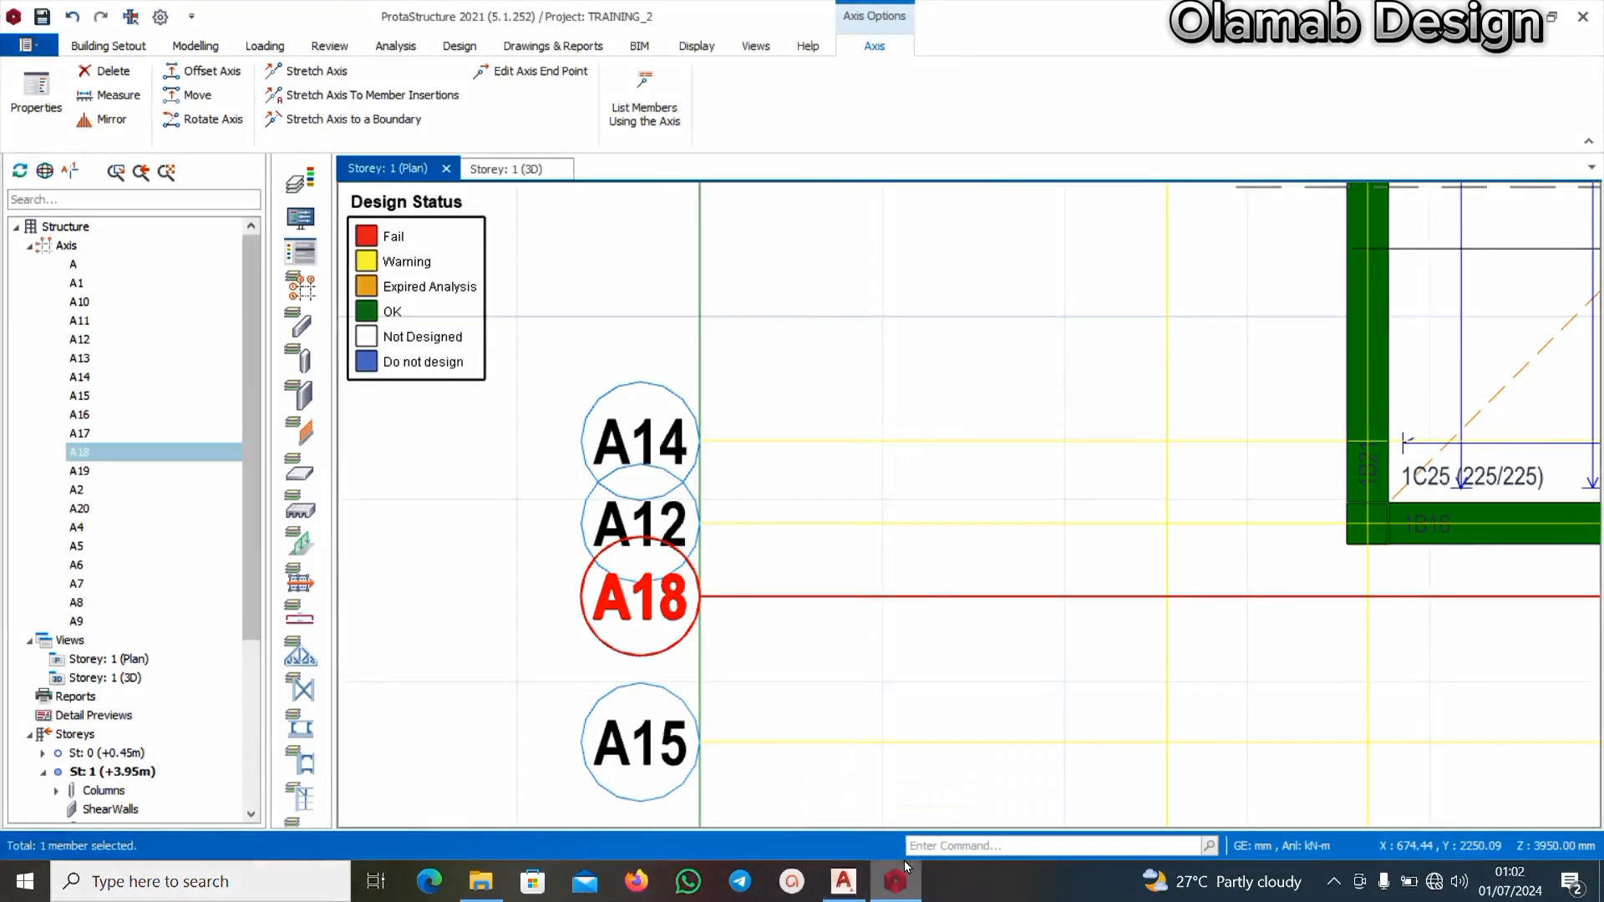
{"action": "double_click", "coordinate": [94, 753]}
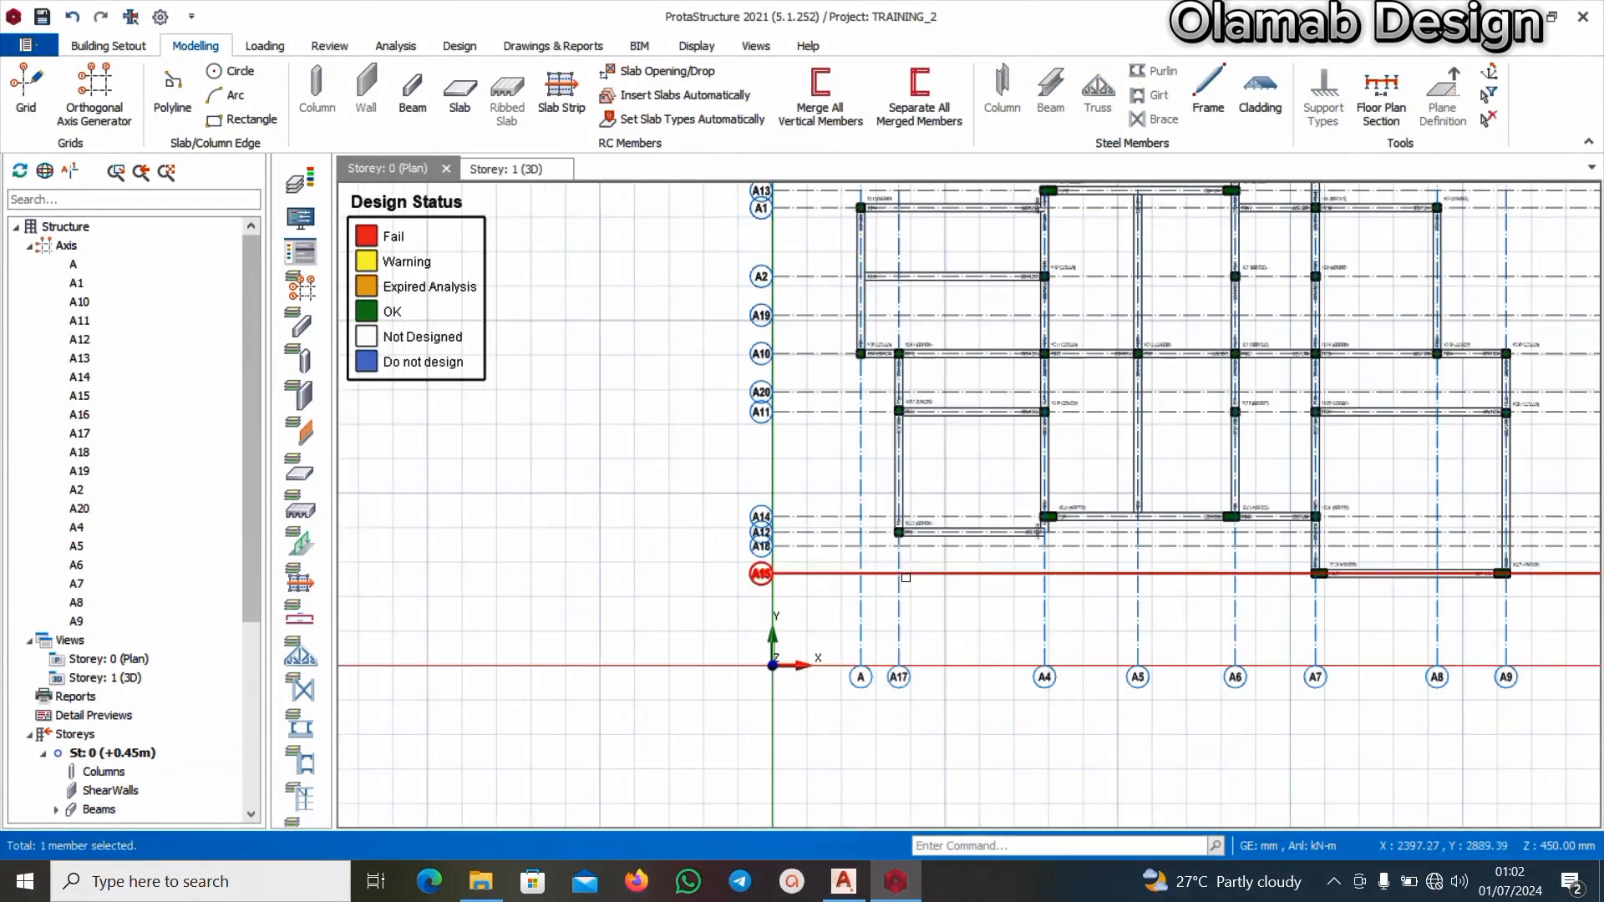
{"action": "scroll", "coordinate": [1489, 532], "scroll_direction": "up", "scroll_amount": 2}
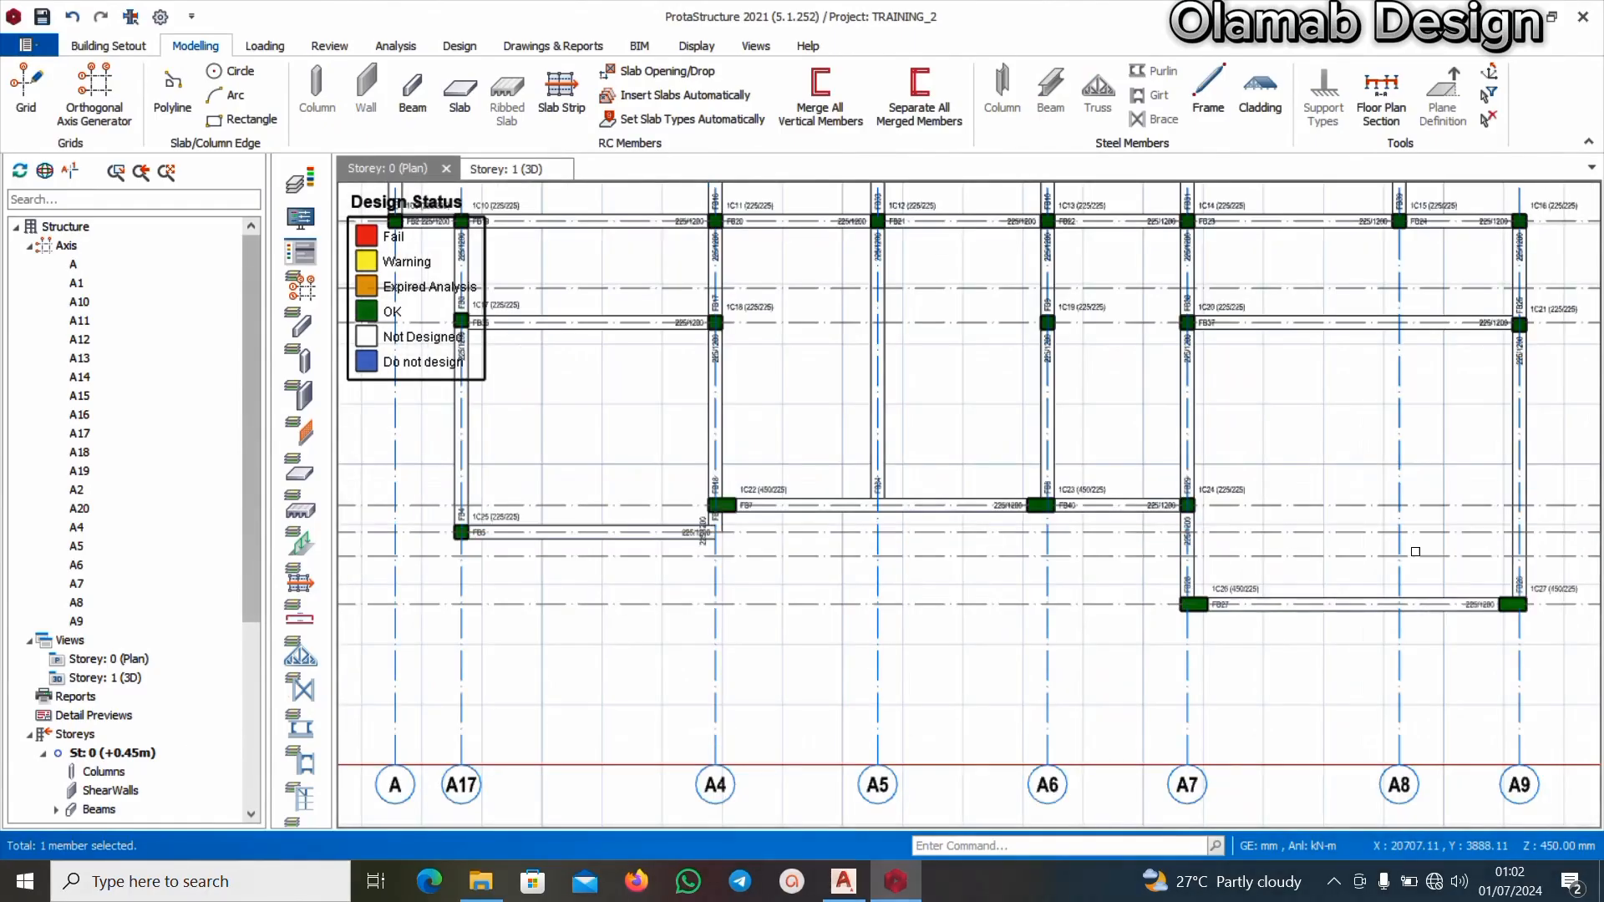
{"action": "scroll", "coordinate": [1003, 542], "scroll_direction": "down", "scroll_amount": 1}
{"action": "scroll", "coordinate": [437, 555], "scroll_direction": "up", "scroll_amount": 1}
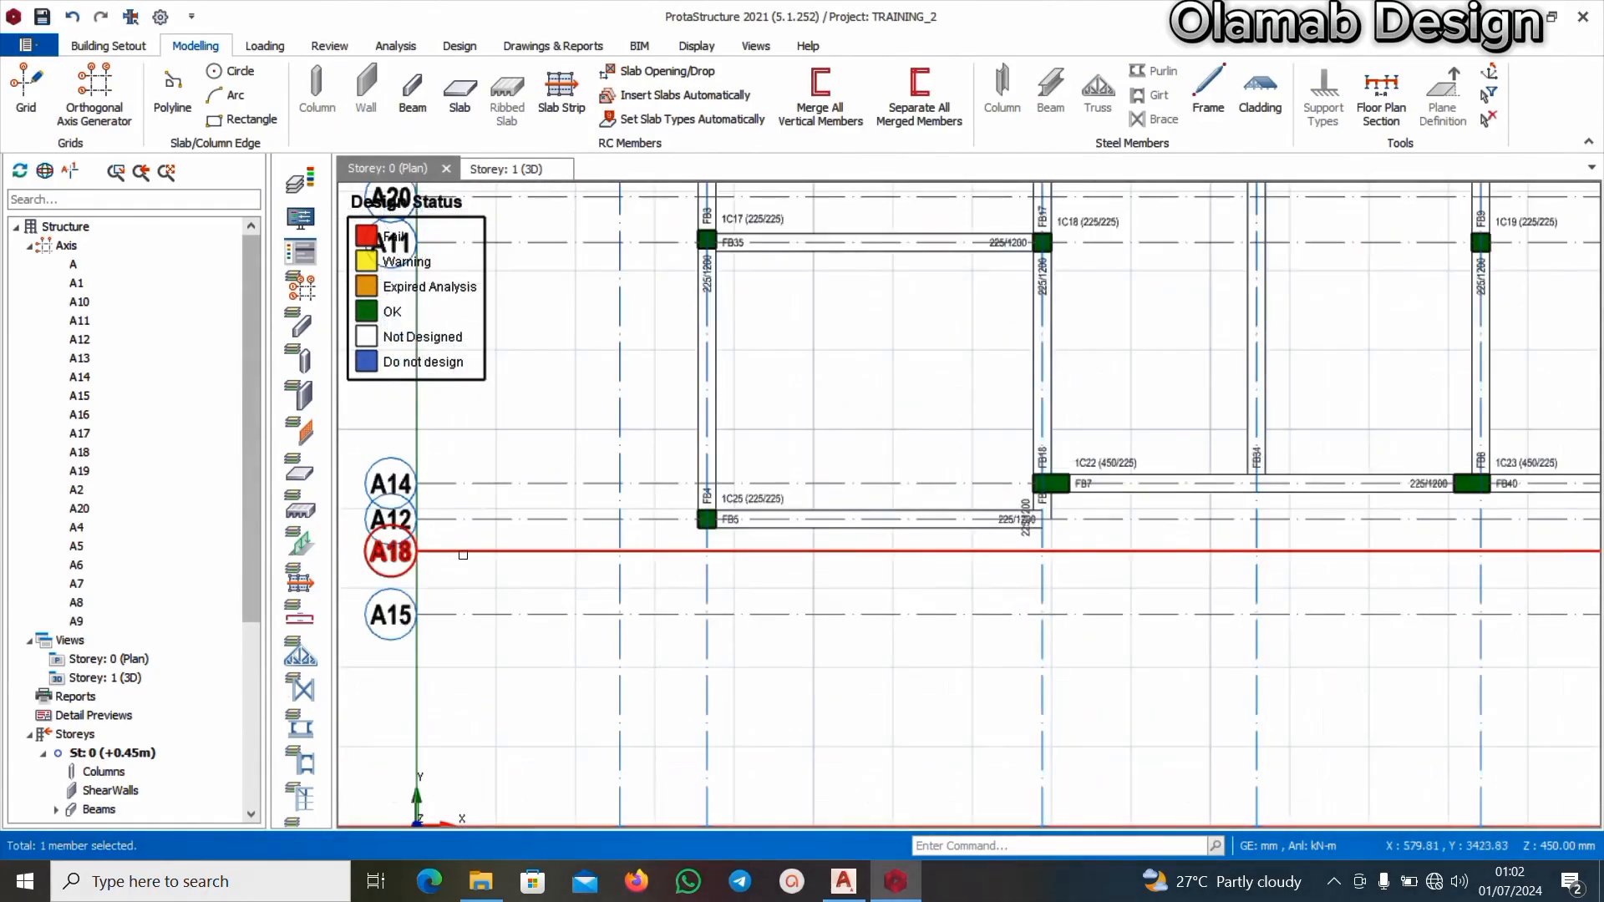
{"action": "scroll", "coordinate": [635, 562], "scroll_direction": "down", "scroll_amount": 2}
{"action": "scroll", "coordinate": [1227, 572], "scroll_direction": "up", "scroll_amount": 3}
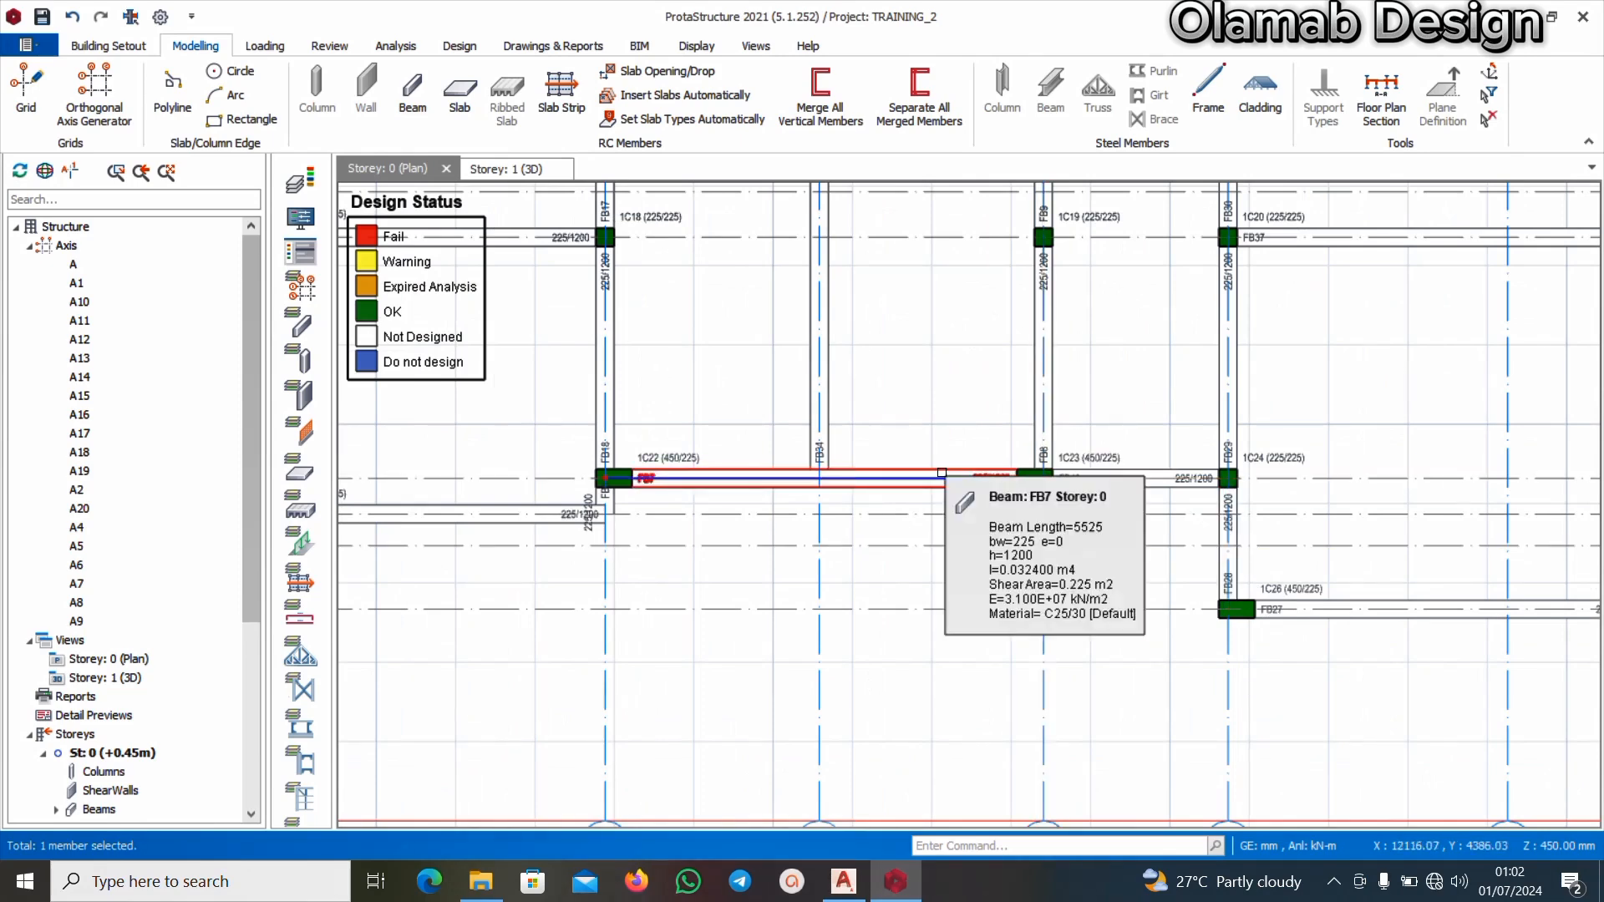
Add 225 x 1200 mm beams along axis A18 from A7 to A6 and along axis A6 up to A14, reusing beam FB7's properties
{"action": "right_click", "coordinate": [941, 474]}
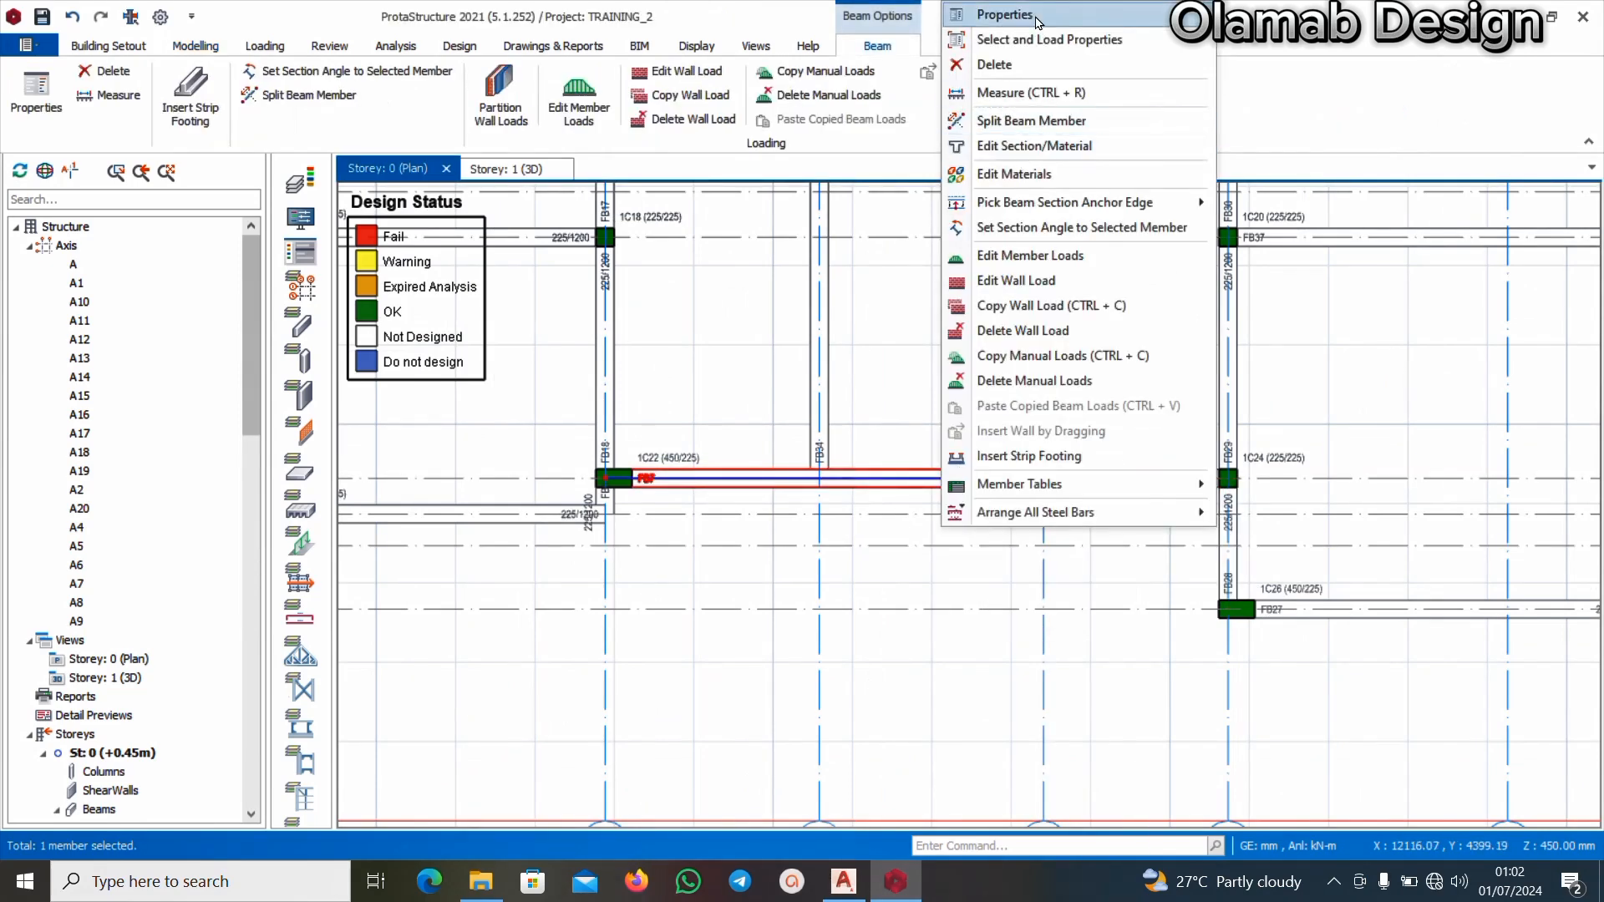
{"action": "left_click", "coordinate": [1042, 12]}
{"action": "scroll", "coordinate": [1251, 556], "scroll_direction": "down", "scroll_amount": 3}
{"action": "scroll", "coordinate": [1250, 556], "scroll_direction": "up", "scroll_amount": 5}
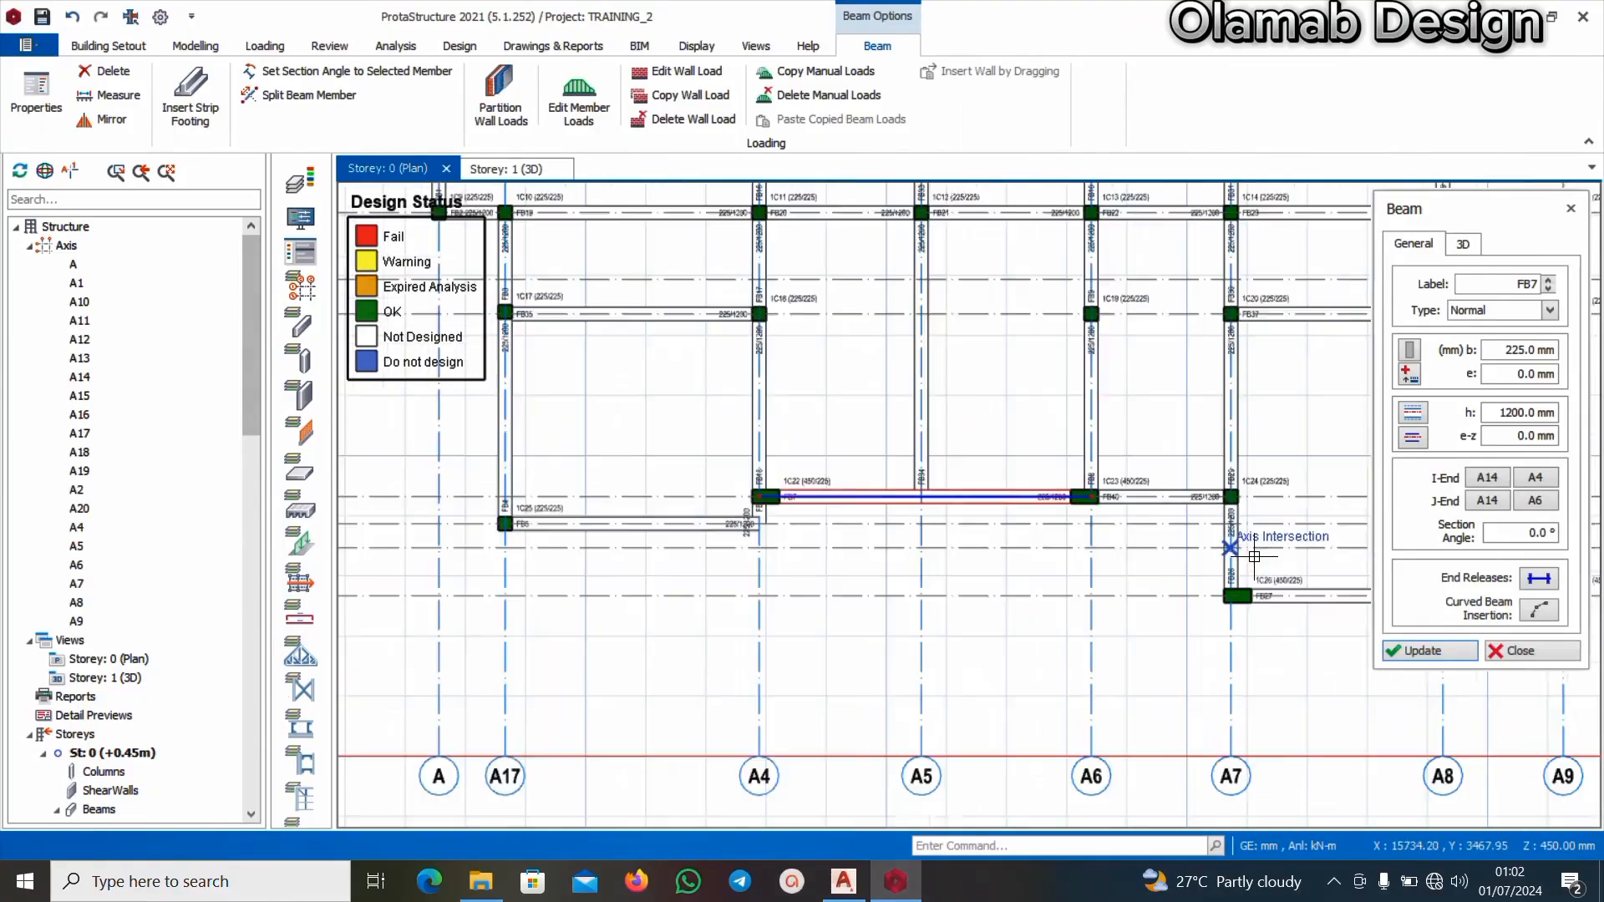
{"action": "left_click", "coordinate": [1221, 547]}
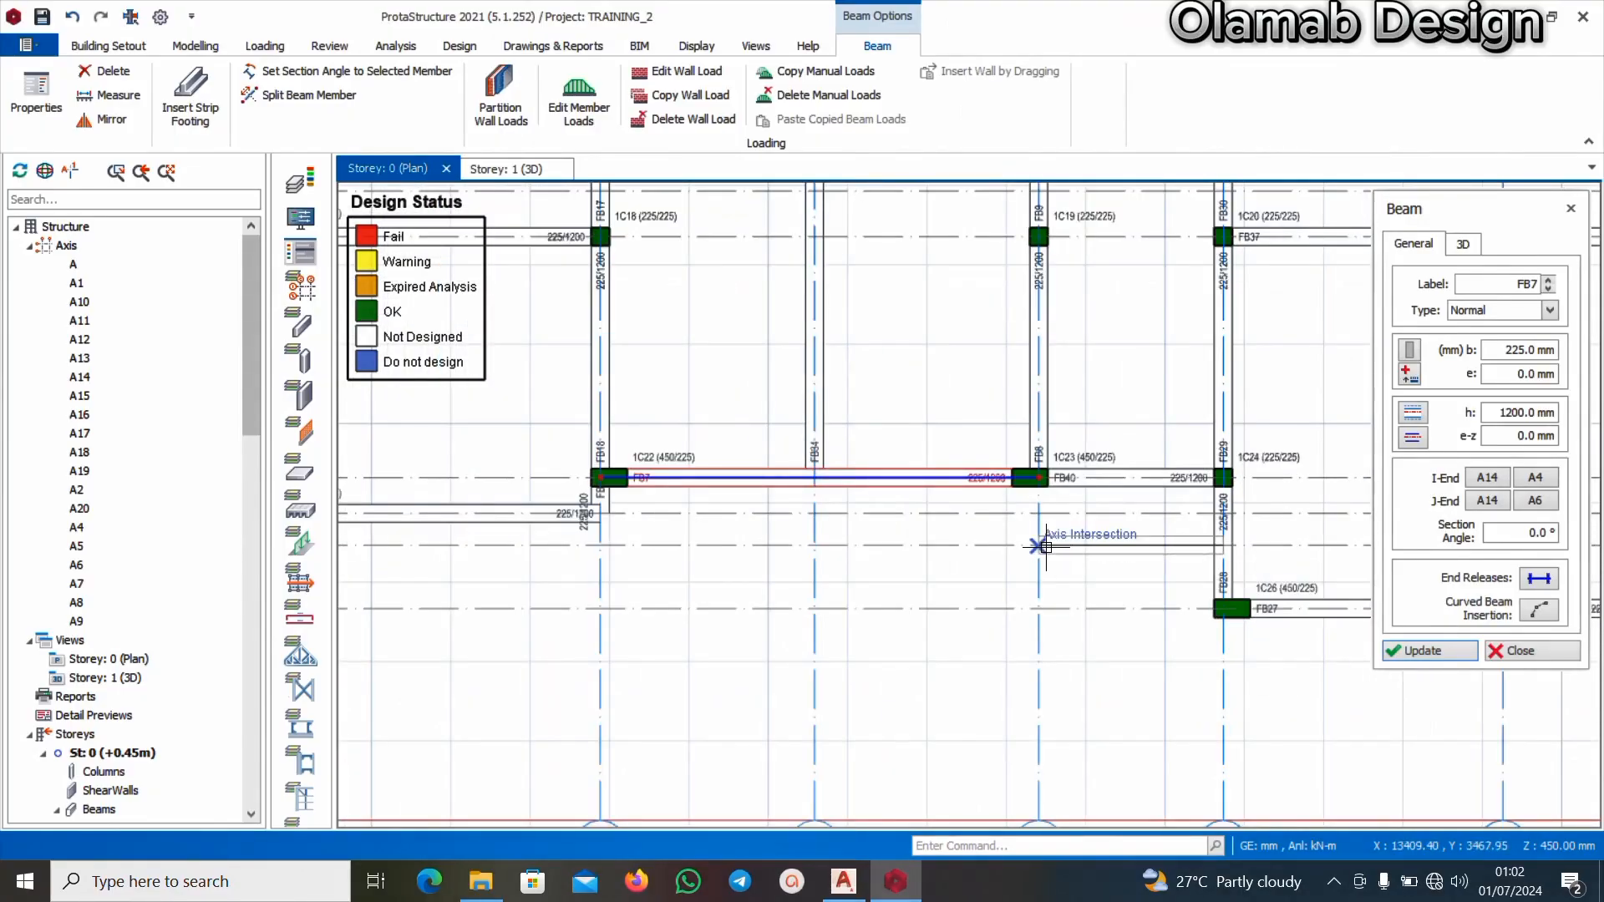
{"action": "left_click", "coordinate": [1040, 548]}
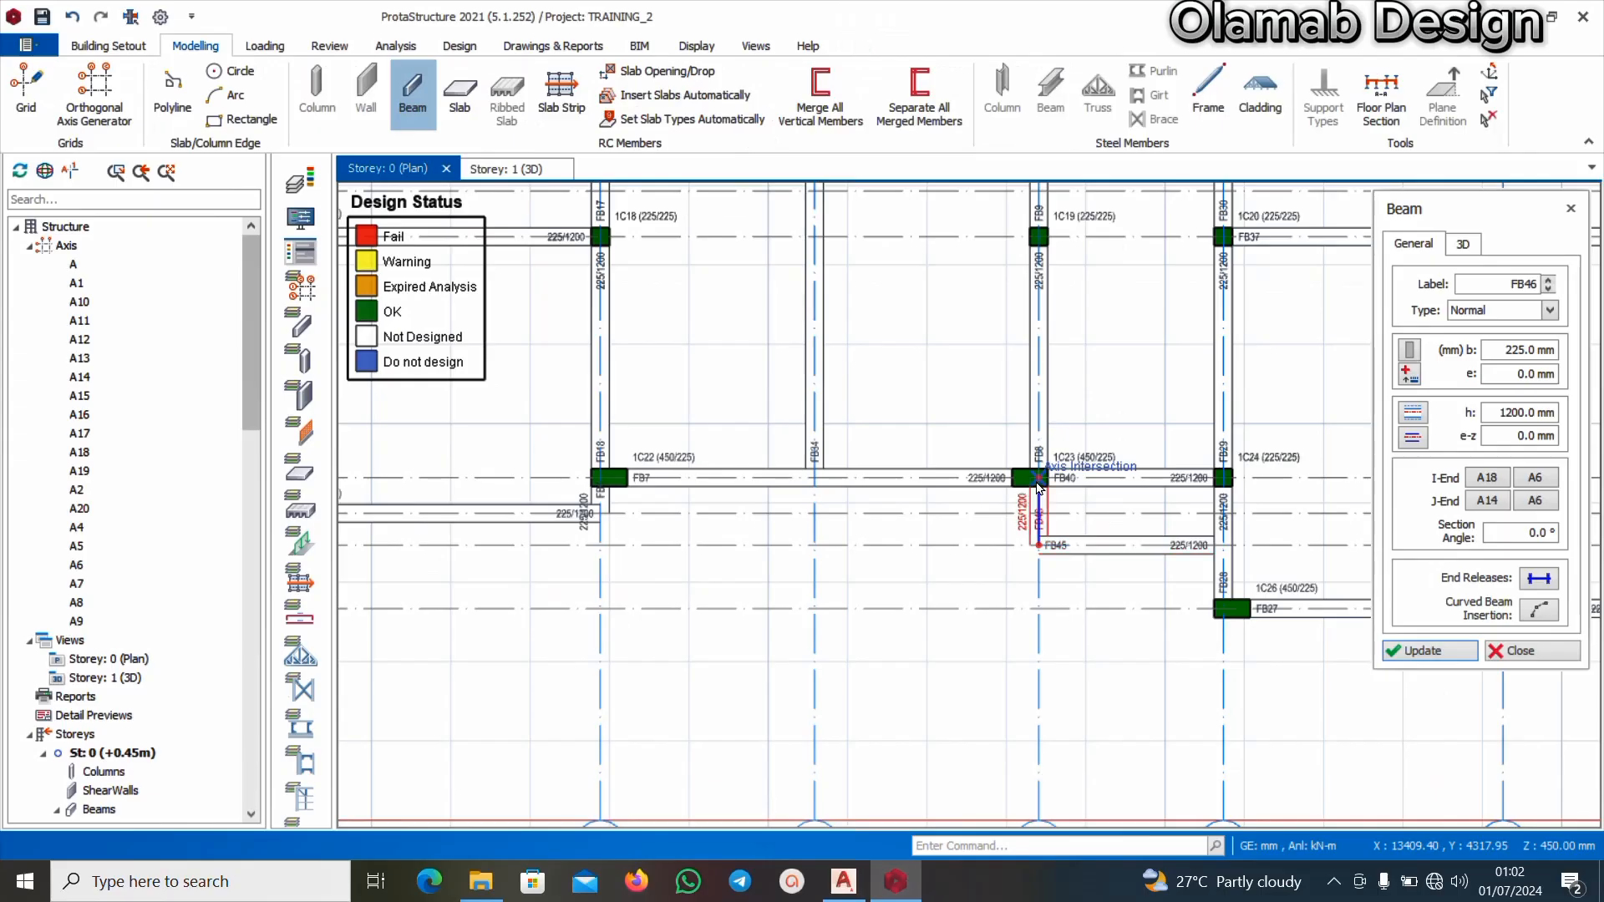
{"action": "scroll", "coordinate": [1038, 501], "scroll_direction": "down", "scroll_amount": 3}
{"action": "scroll", "coordinate": [1088, 497], "scroll_direction": "up", "scroll_amount": 3}
{"action": "key", "text": "Escape"}
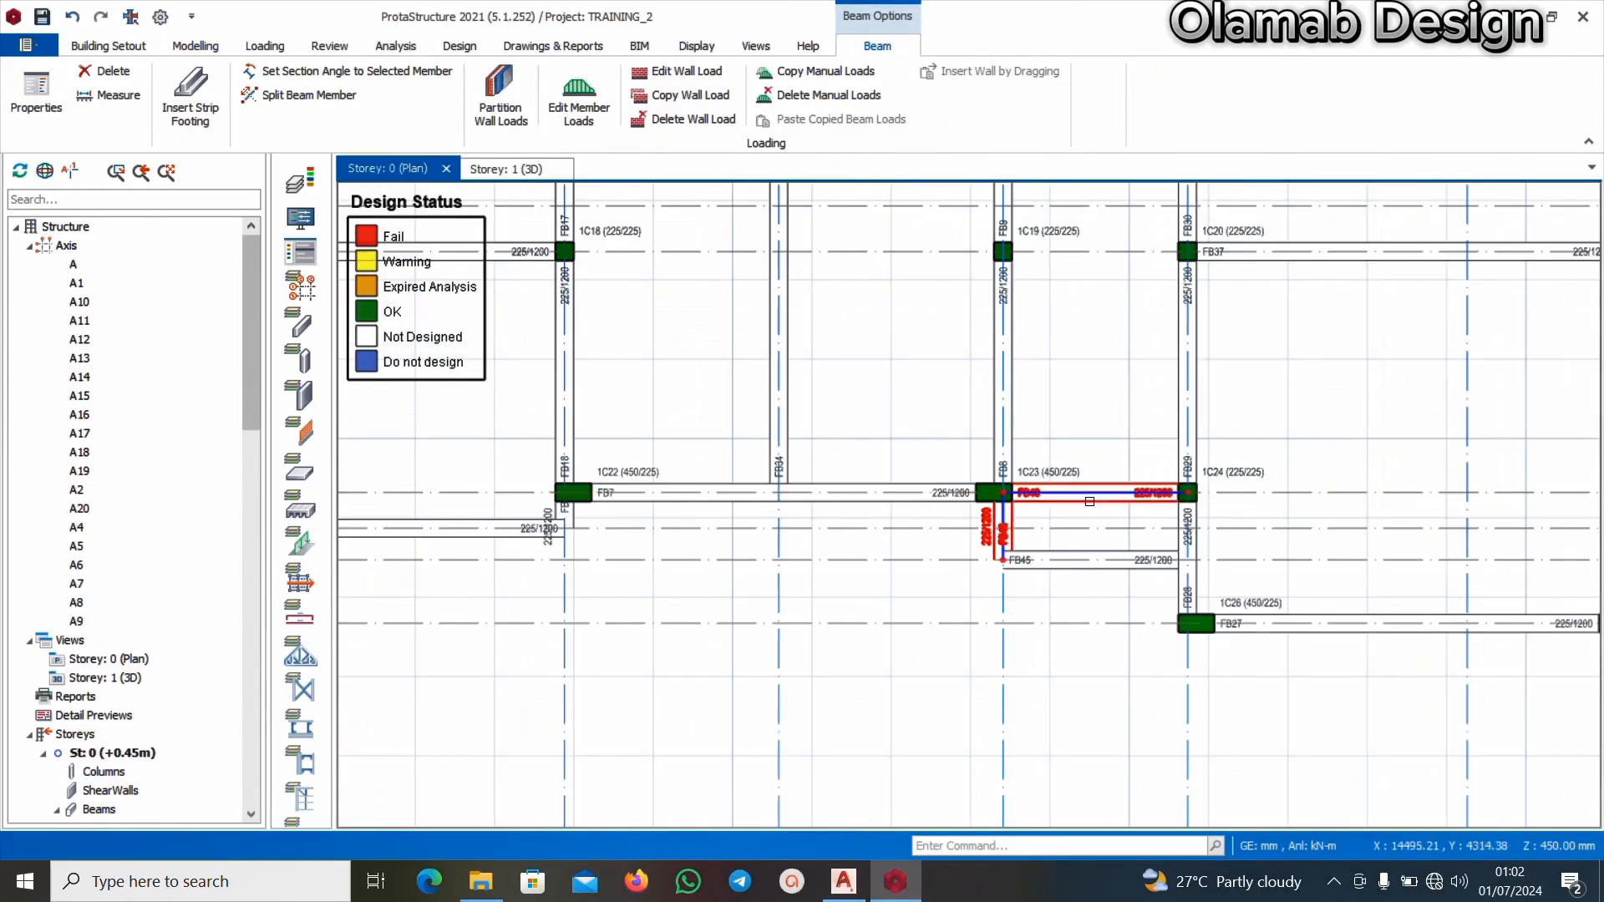
{"action": "key", "text": "Escape"}
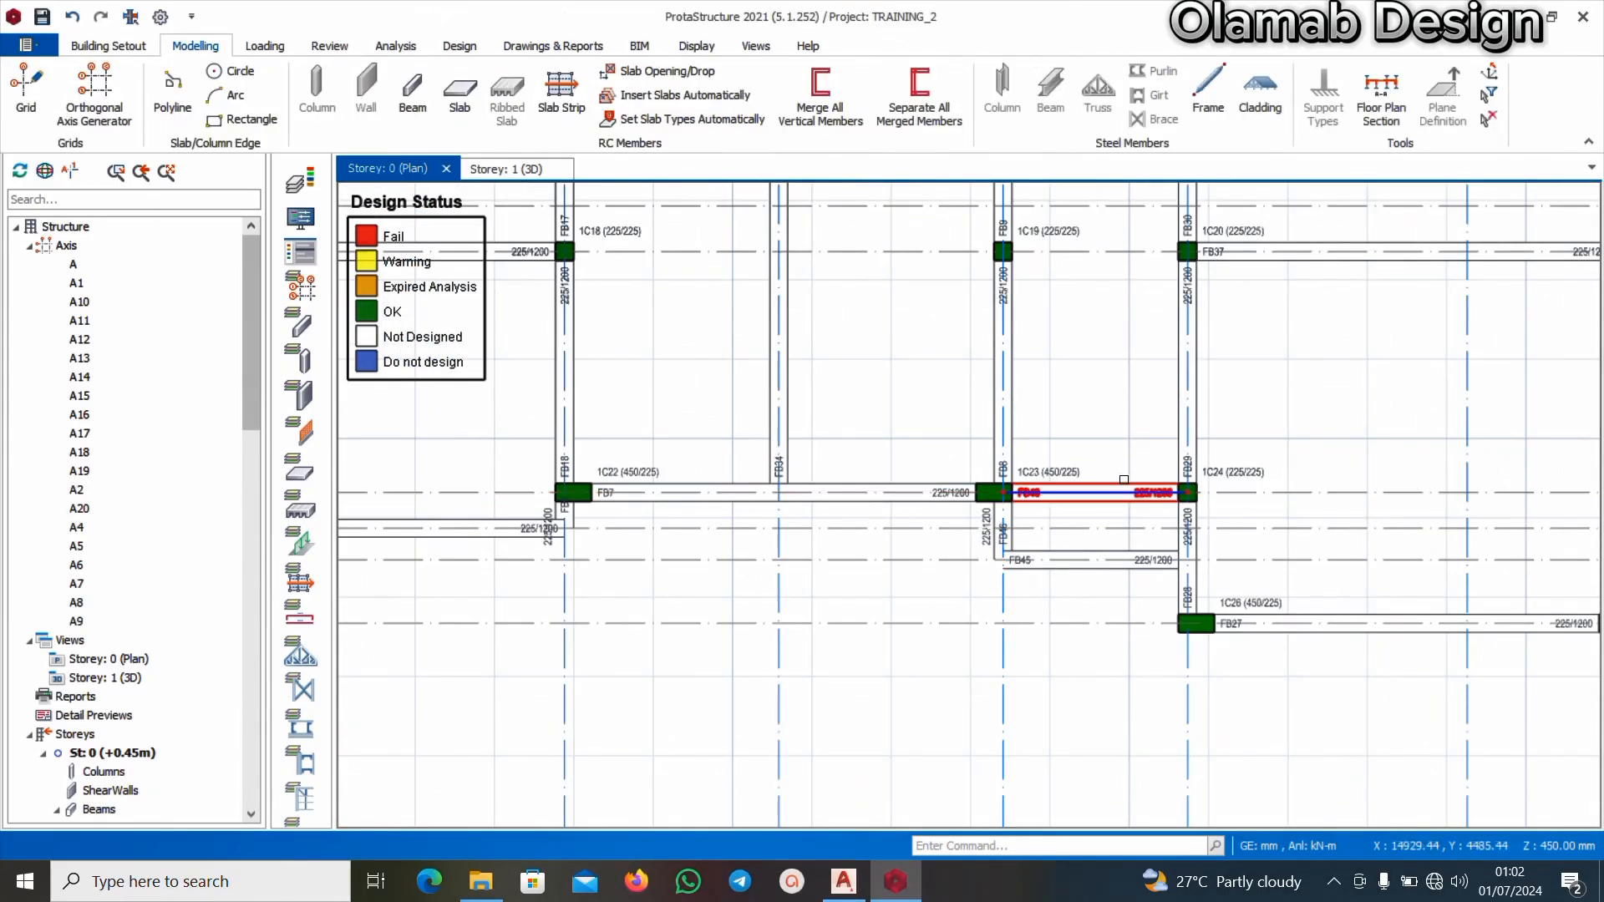
Delete foundation beam FB40 between columns 1C23 and 1C24
{"action": "left_click", "coordinate": [1126, 482]}
{"action": "scroll", "coordinate": [1128, 485], "scroll_direction": "up", "scroll_amount": 3}
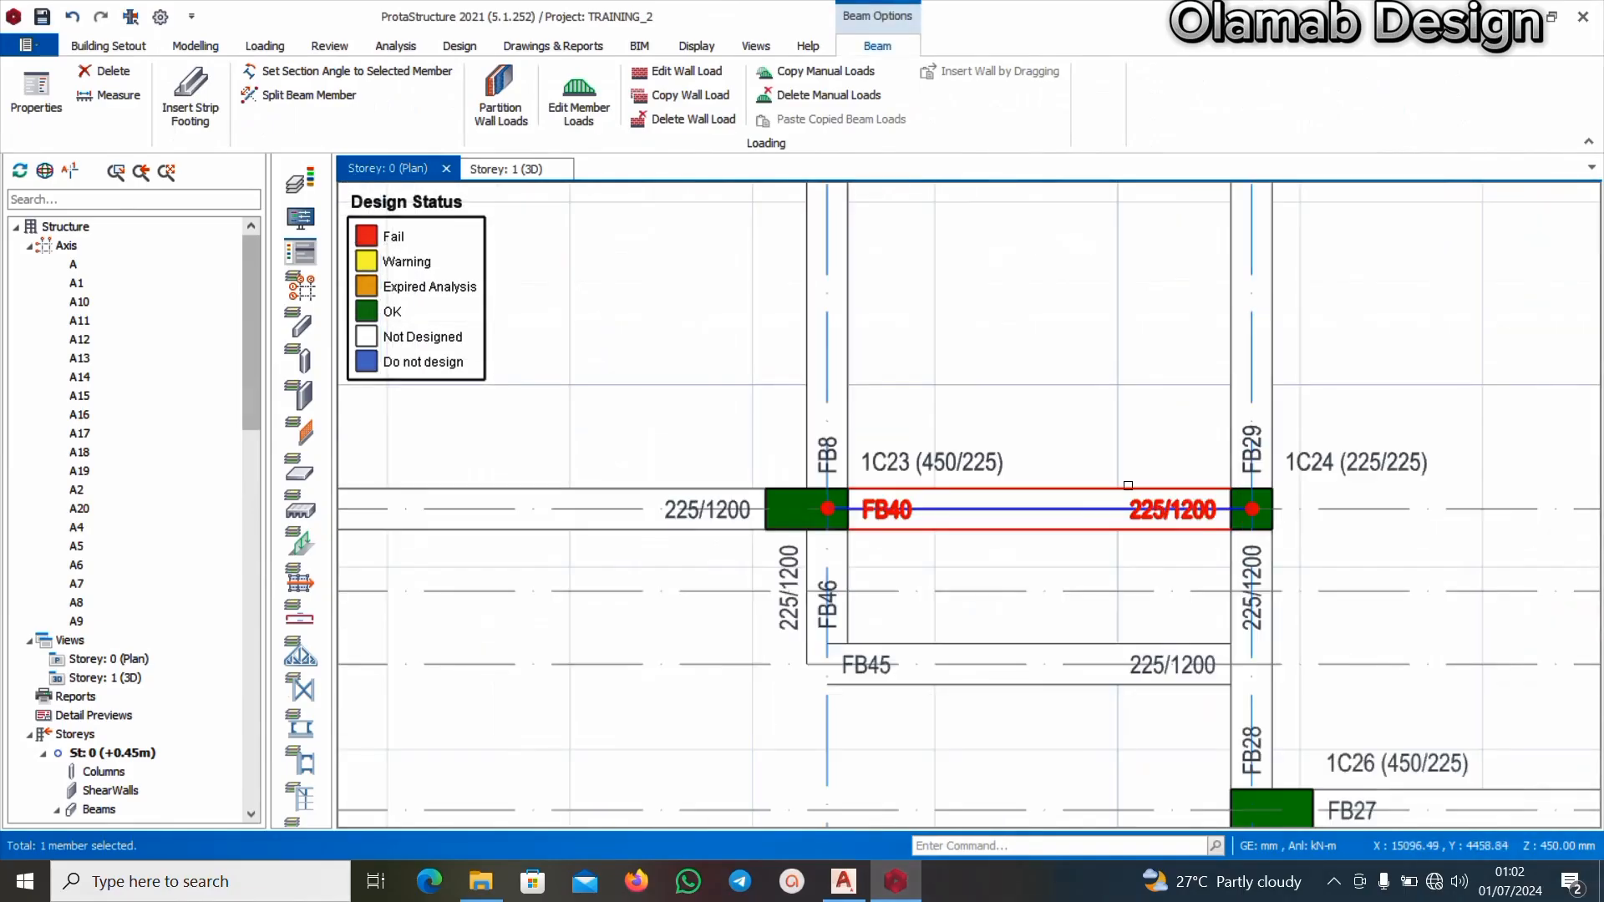
{"action": "key", "text": "Escape"}
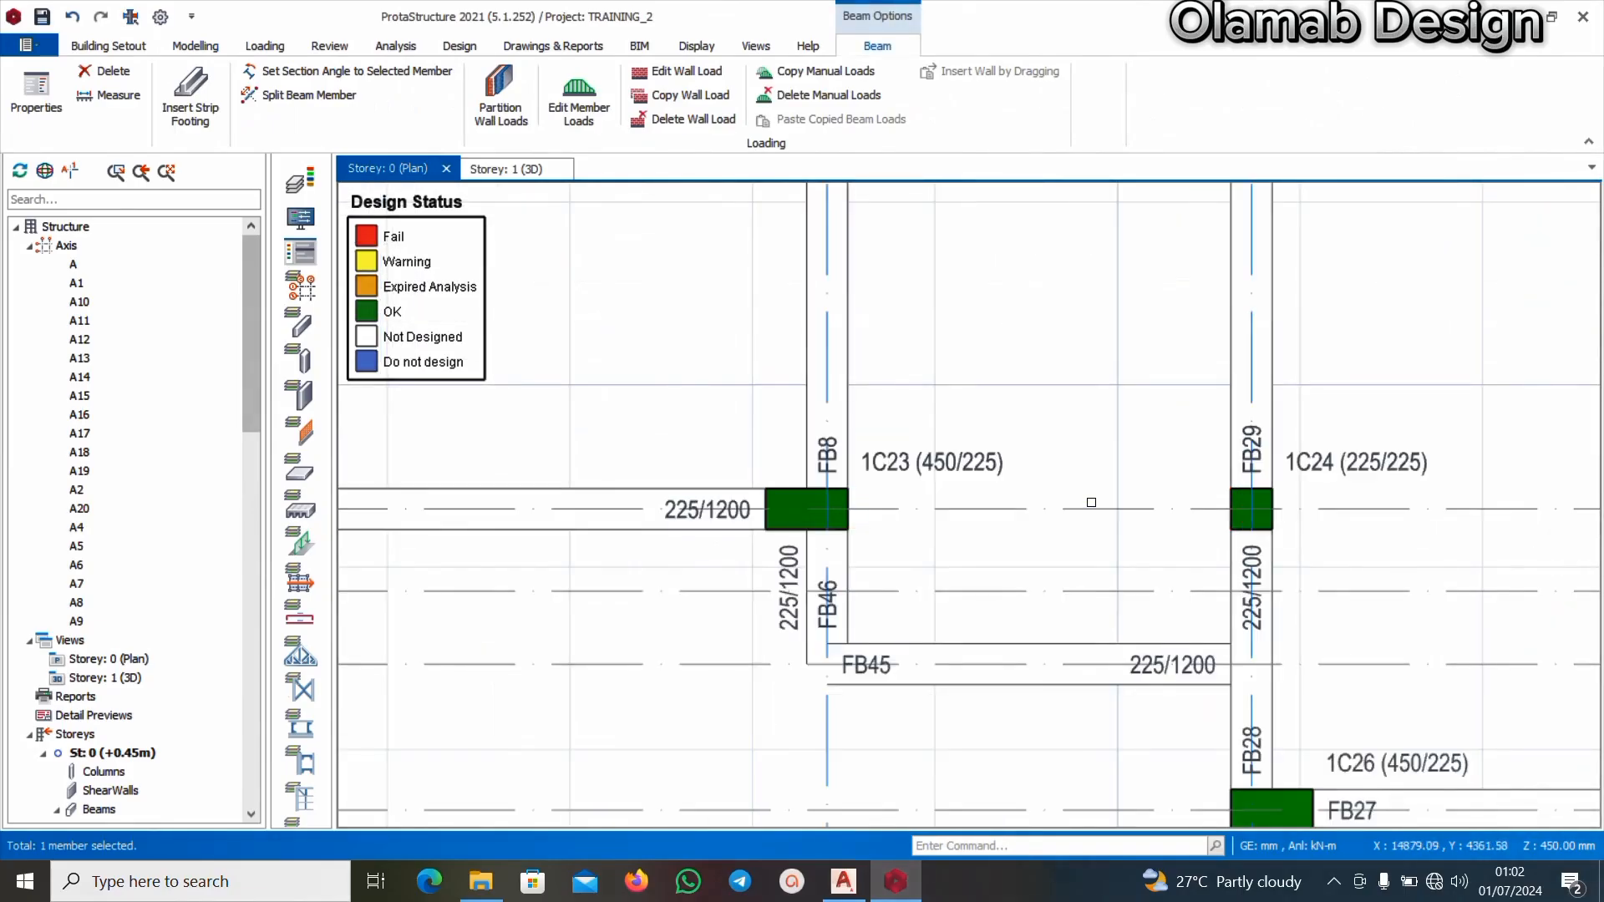
Examine the foundation beam layout on the Storey 0 plan and in the Storey 1 3D view from several angles
{"action": "scroll", "coordinate": [1090, 496], "scroll_direction": "down", "scroll_amount": 5}
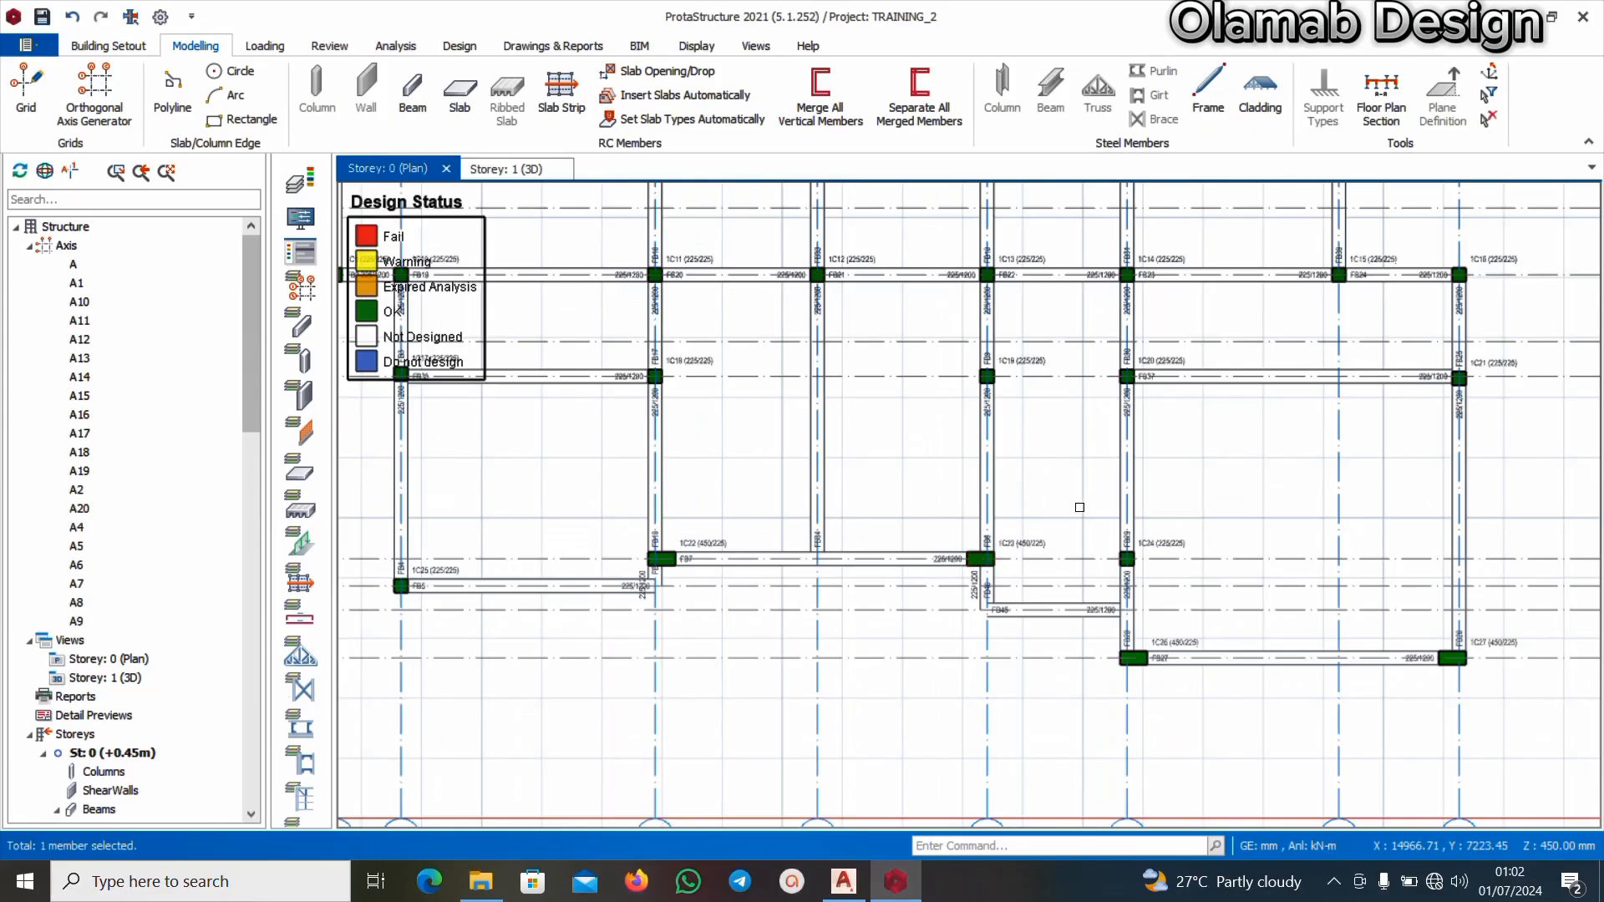
{"action": "scroll", "coordinate": [1008, 514], "scroll_direction": "up", "scroll_amount": 2}
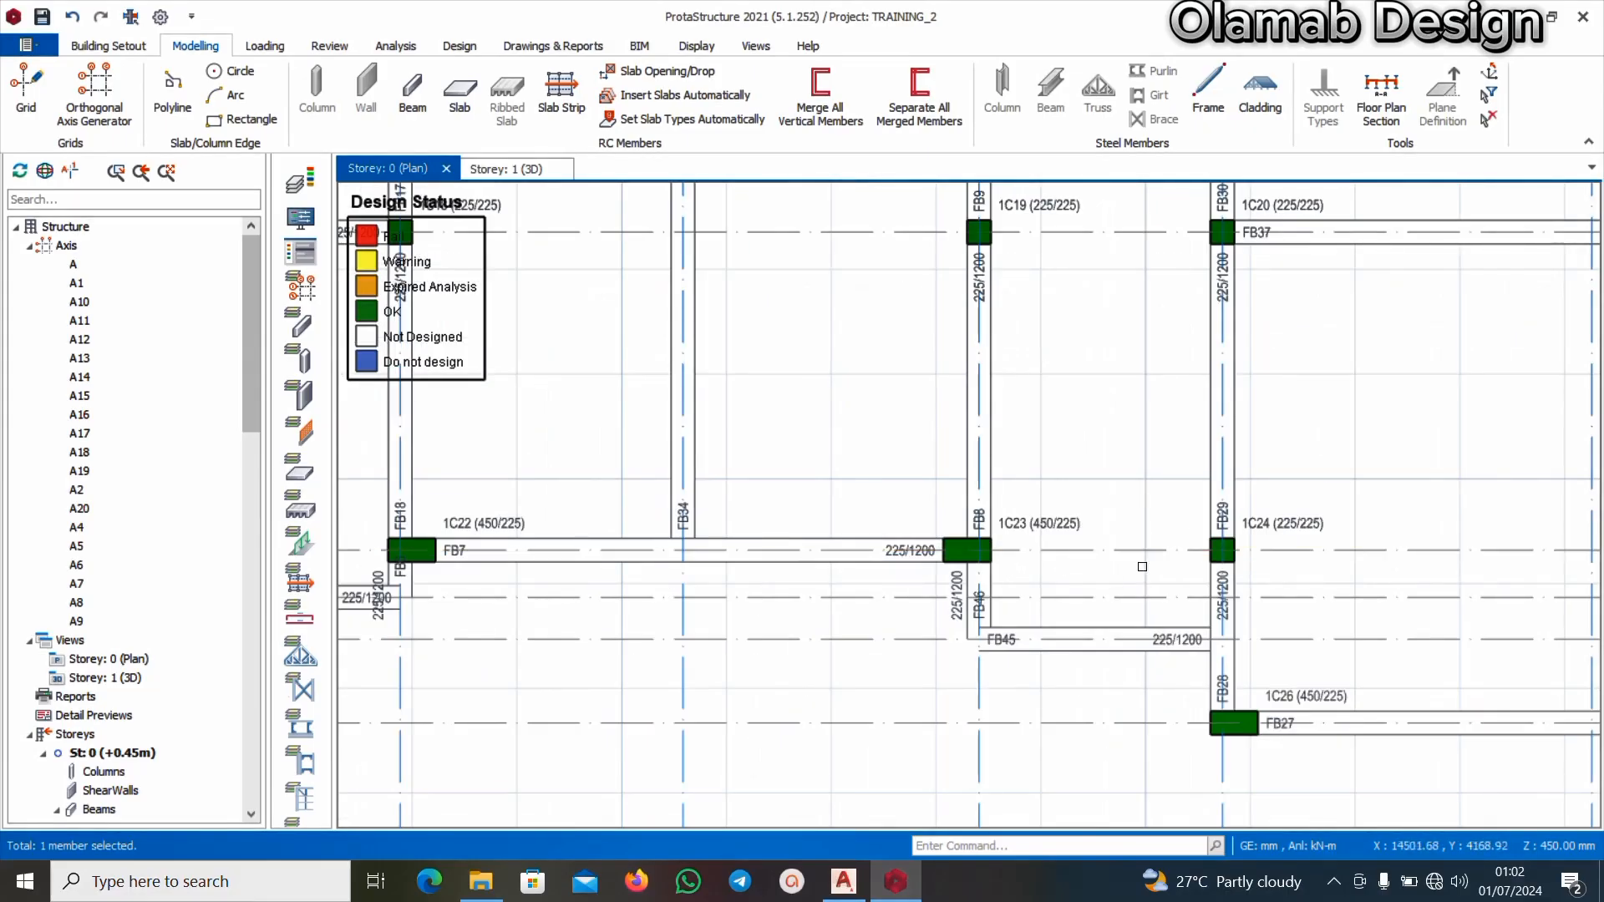
{"action": "scroll", "coordinate": [1009, 559], "scroll_direction": "down", "scroll_amount": 6}
{"action": "scroll", "coordinate": [1064, 491], "scroll_direction": "up", "scroll_amount": 4}
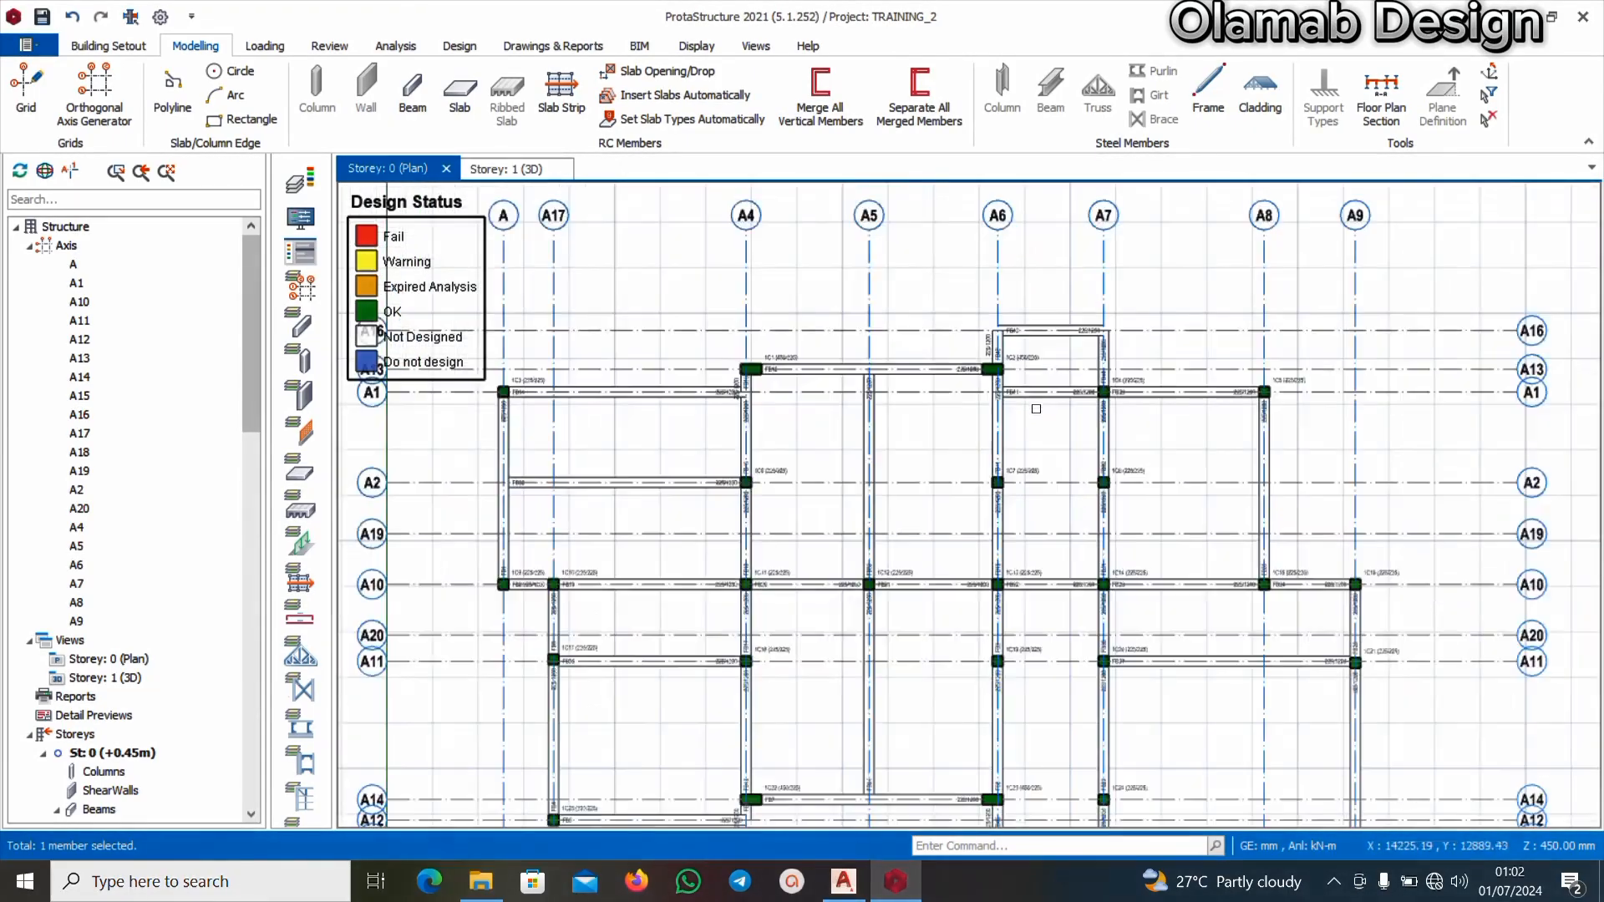
{"action": "scroll", "coordinate": [1033, 459], "scroll_direction": "down", "scroll_amount": 3}
{"action": "scroll", "coordinate": [1065, 499], "scroll_direction": "up", "scroll_amount": 6}
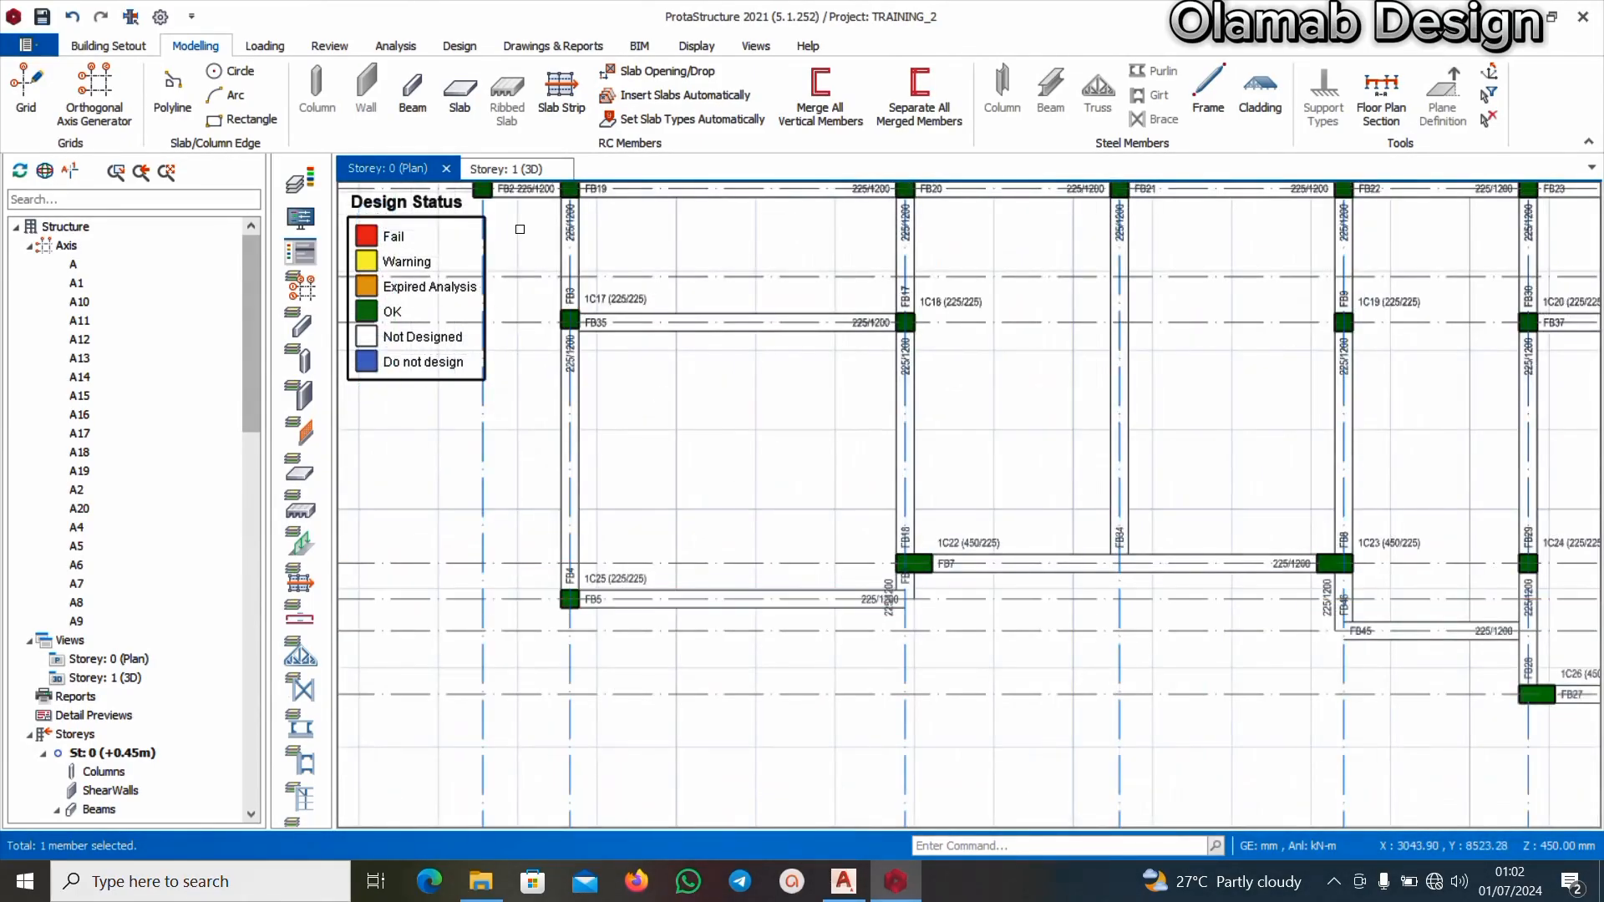
{"action": "scroll", "coordinate": [659, 479], "scroll_direction": "down", "scroll_amount": 1}
{"action": "left_click", "coordinate": [513, 169]}
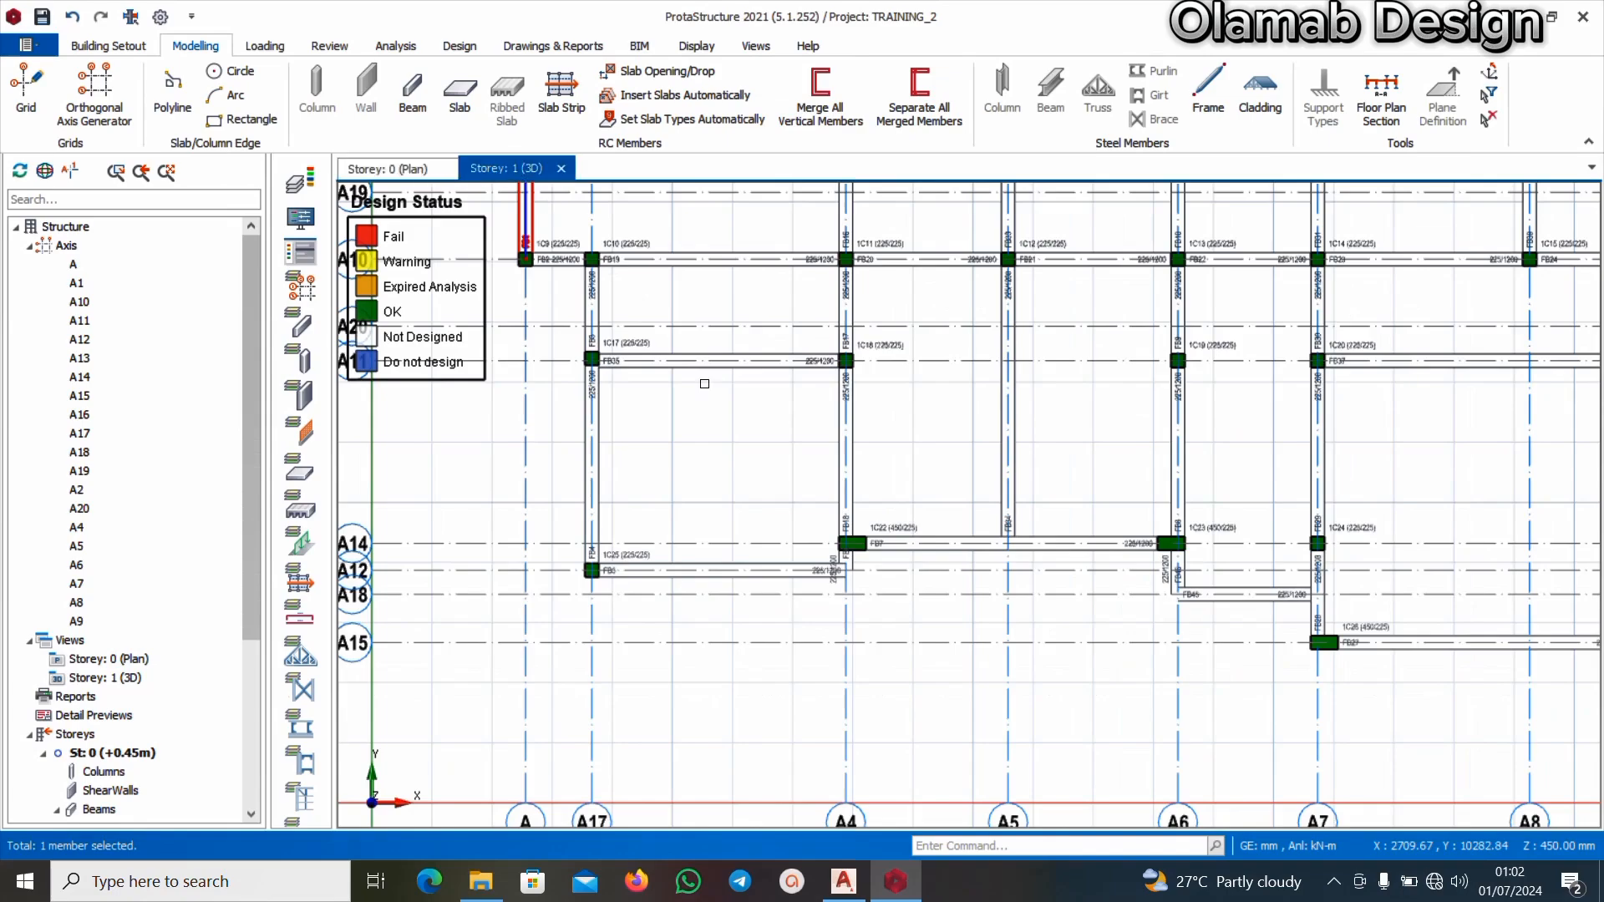
{"action": "middle_click_drag", "start_coordinate": [811, 693], "coordinate": [866, 644]}
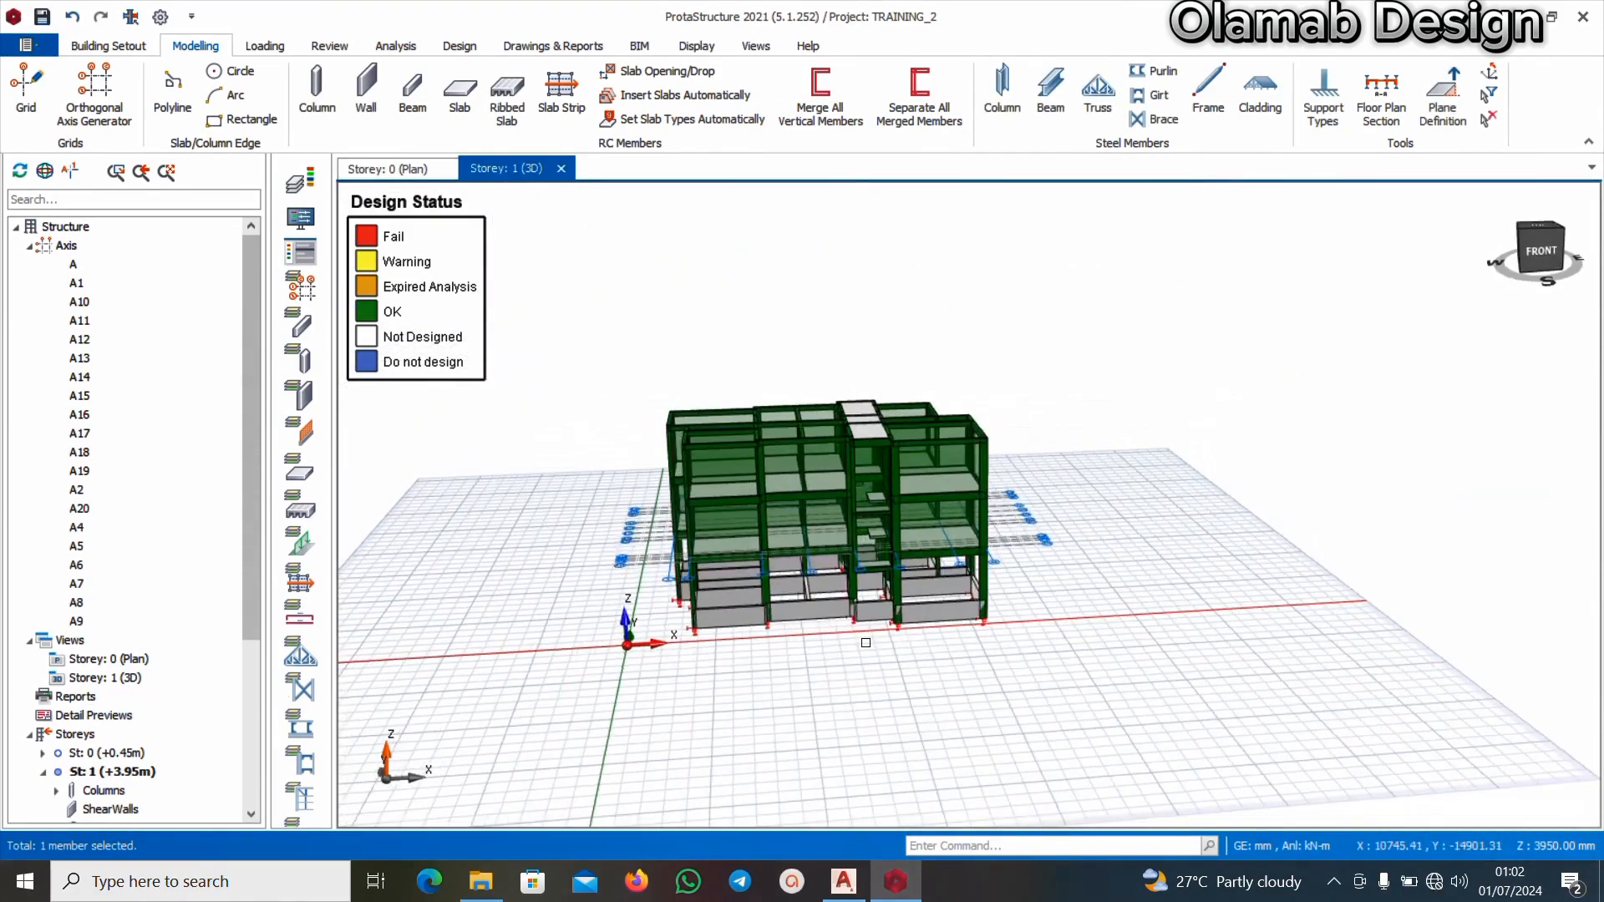
{"action": "scroll", "coordinate": [874, 627], "scroll_direction": "up", "scroll_amount": 5}
{"action": "scroll", "coordinate": [860, 609], "scroll_direction": "down", "scroll_amount": 2}
{"action": "middle_click_drag", "start_coordinate": [1139, 579], "coordinate": [942, 578]}
{"action": "middle_click_drag", "start_coordinate": [1451, 645], "coordinate": [766, 548]}
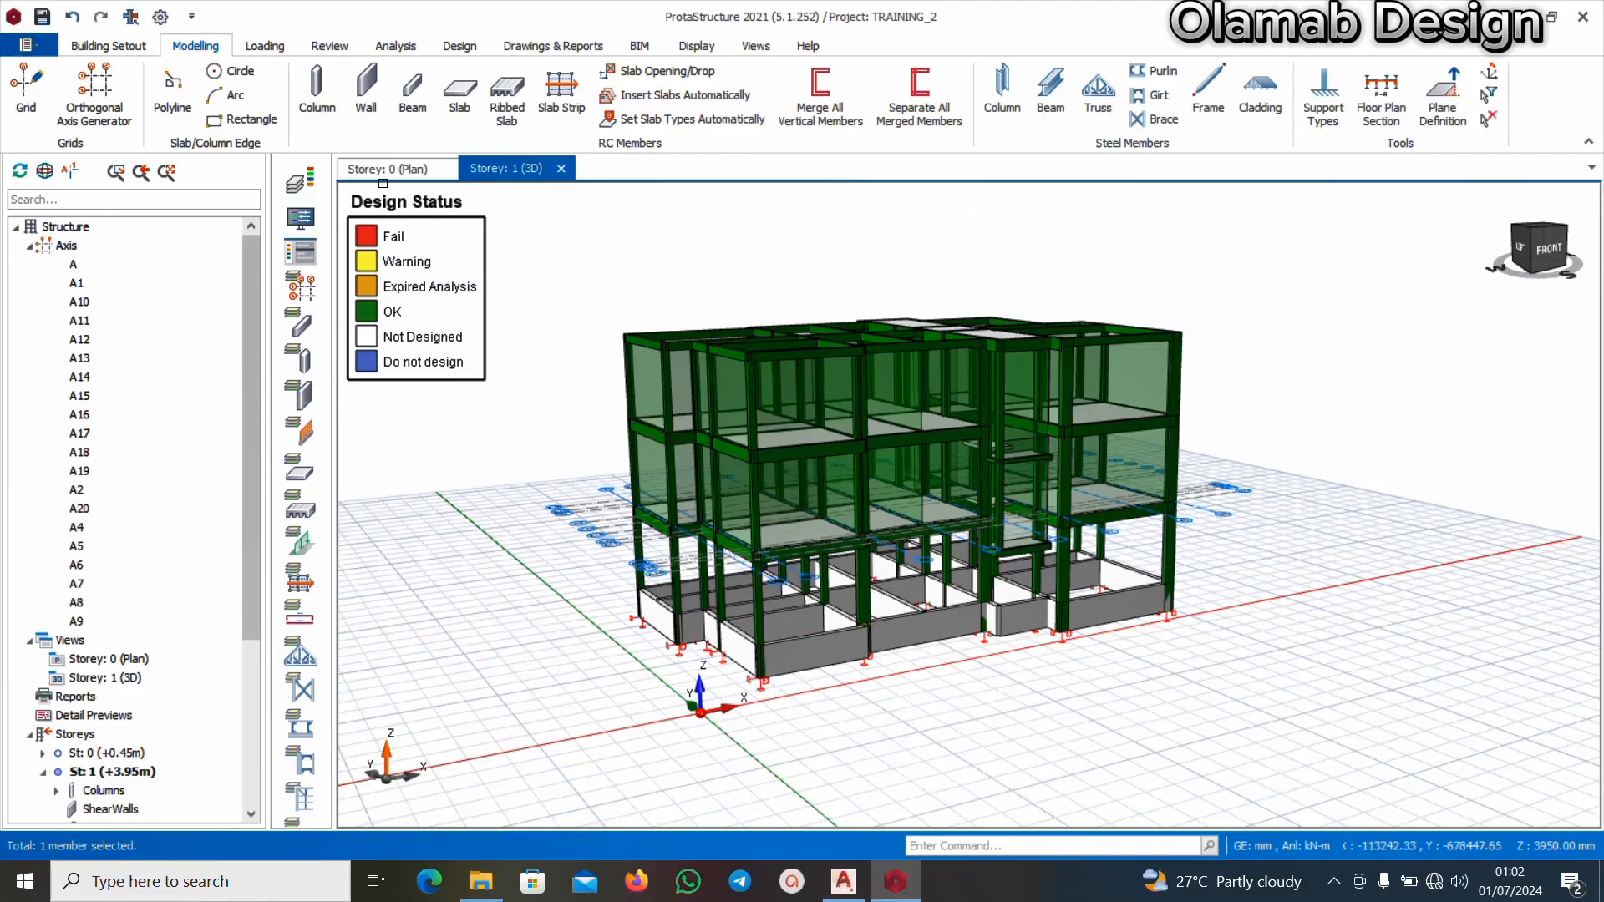
Return to the Storey 0 plan and start a slab with thickness 200 mm and relative level 1000 mm
{"action": "left_click", "coordinate": [396, 169]}
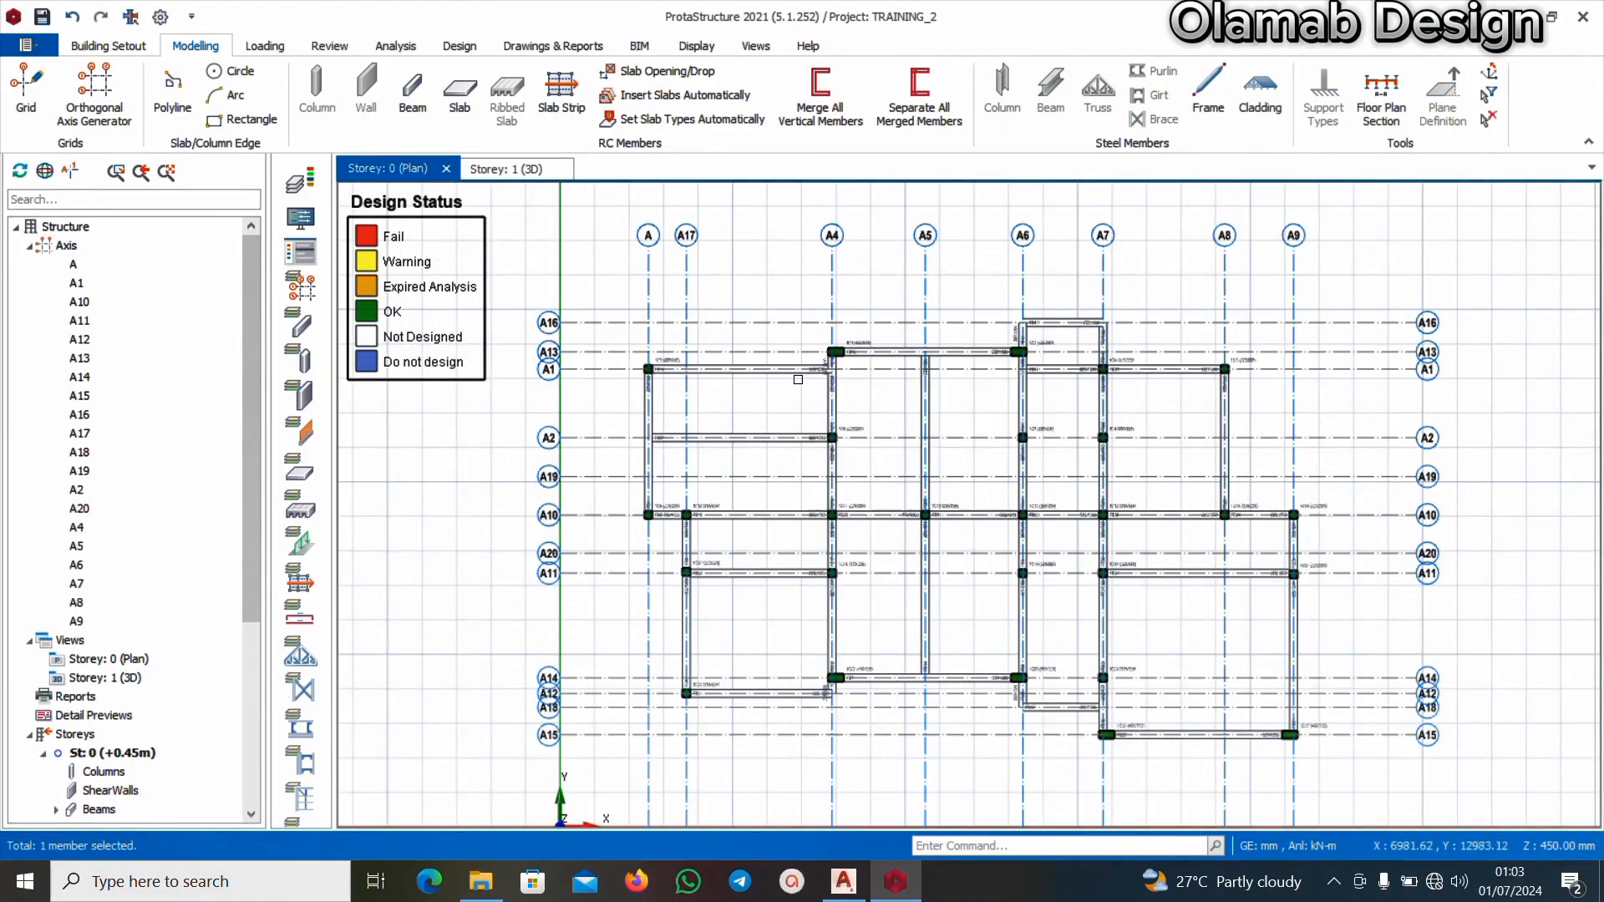
{"action": "scroll", "coordinate": [725, 391], "scroll_direction": "up", "scroll_amount": 3}
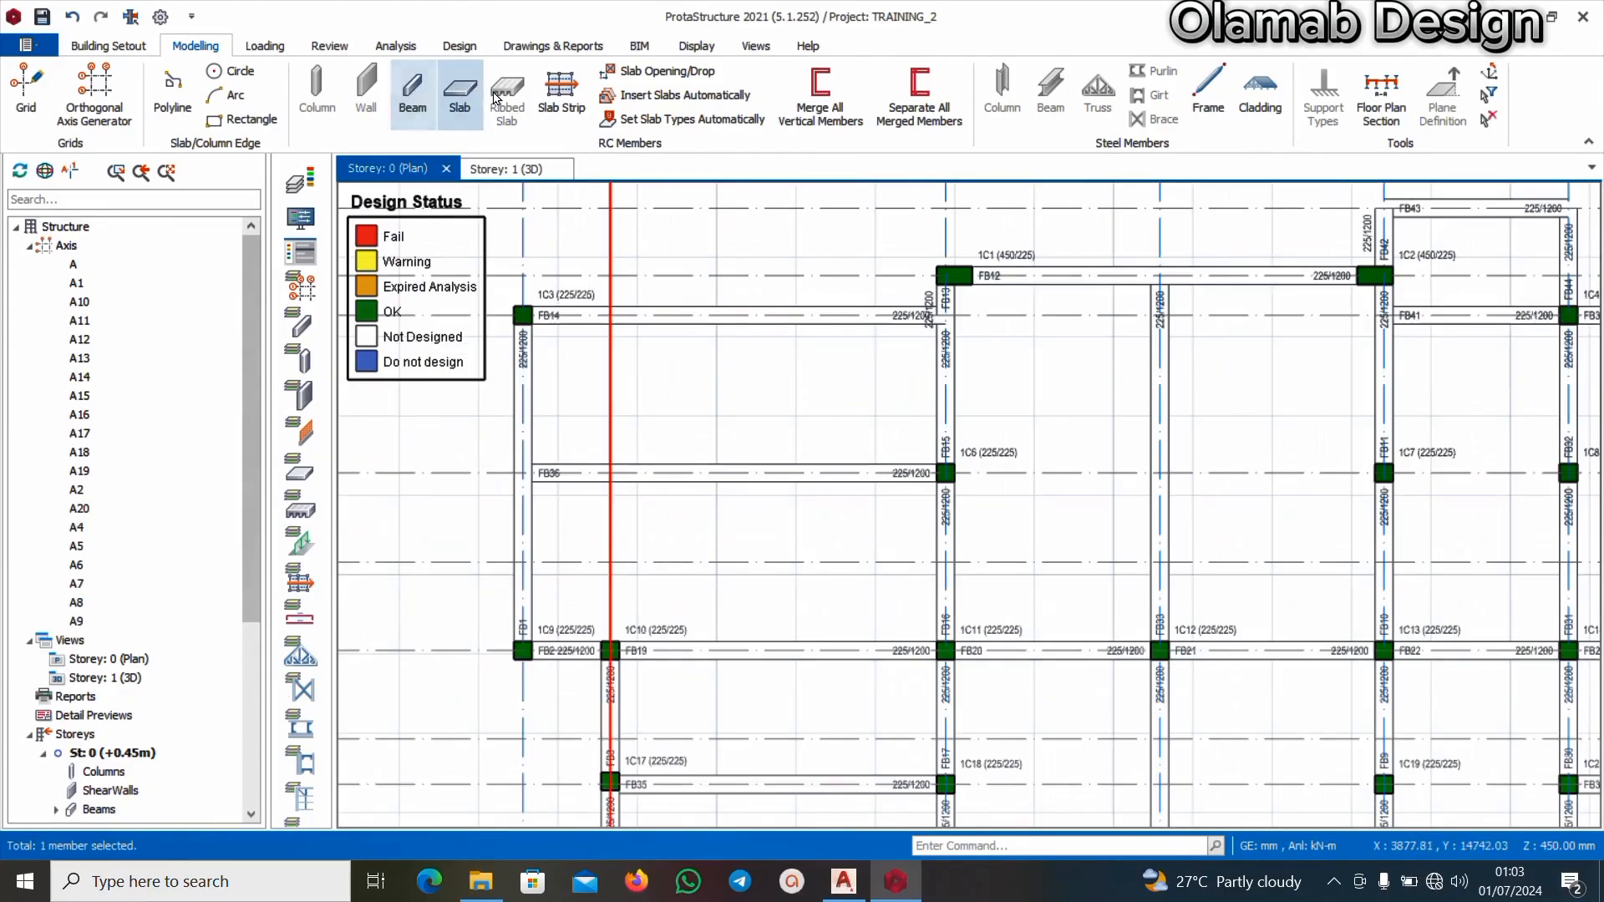
{"action": "left_click", "coordinate": [460, 94]}
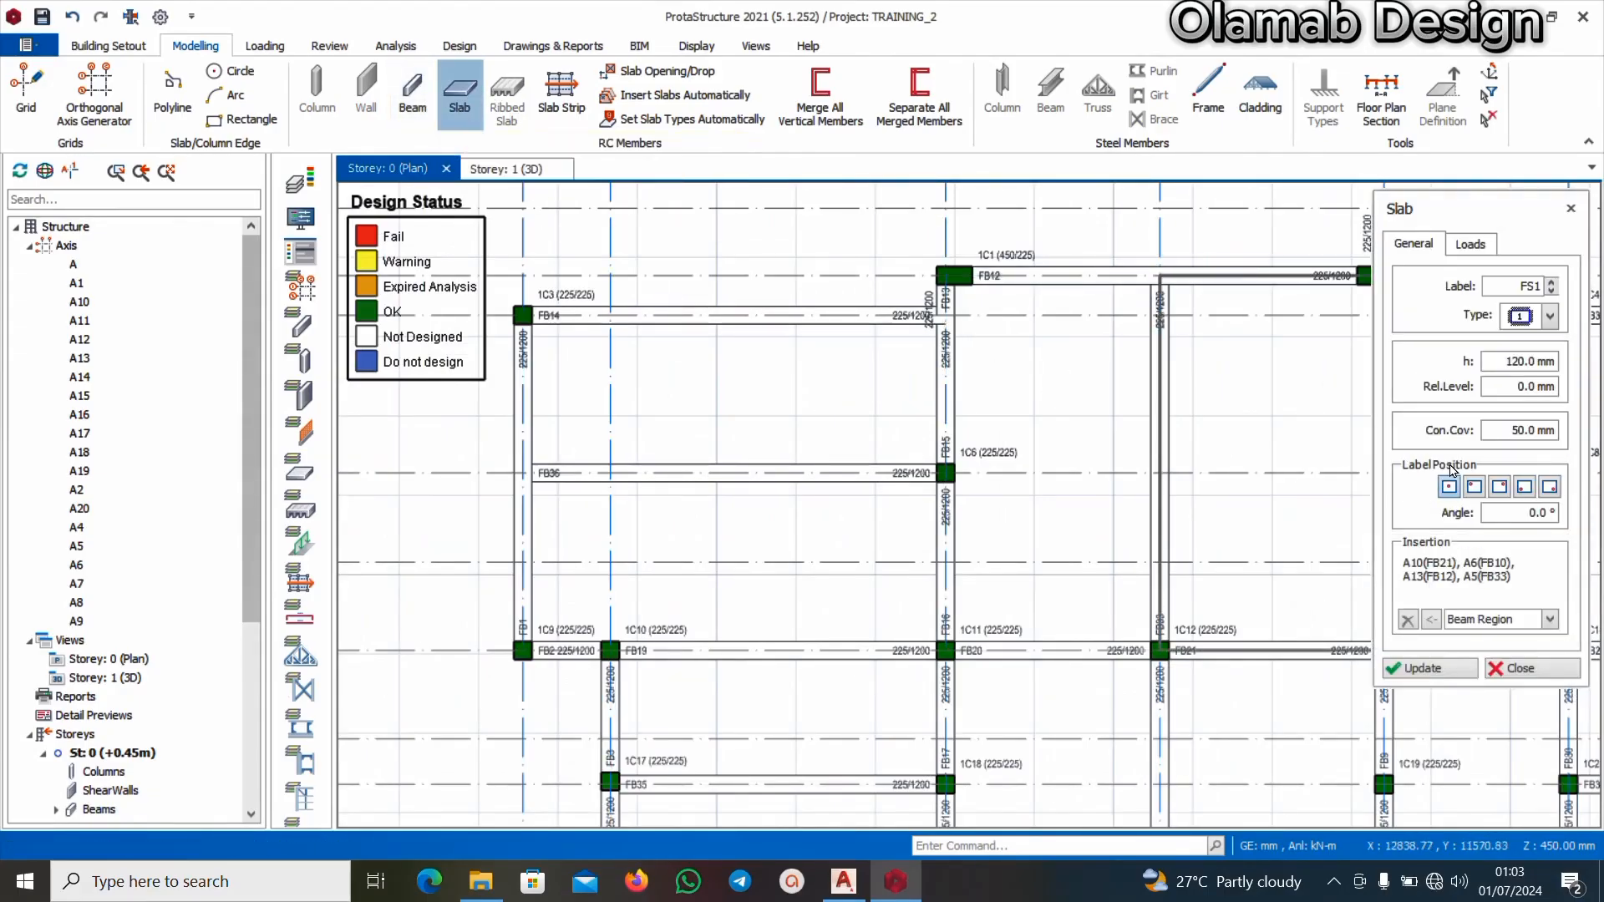
{"action": "left_click", "coordinate": [1528, 360]}
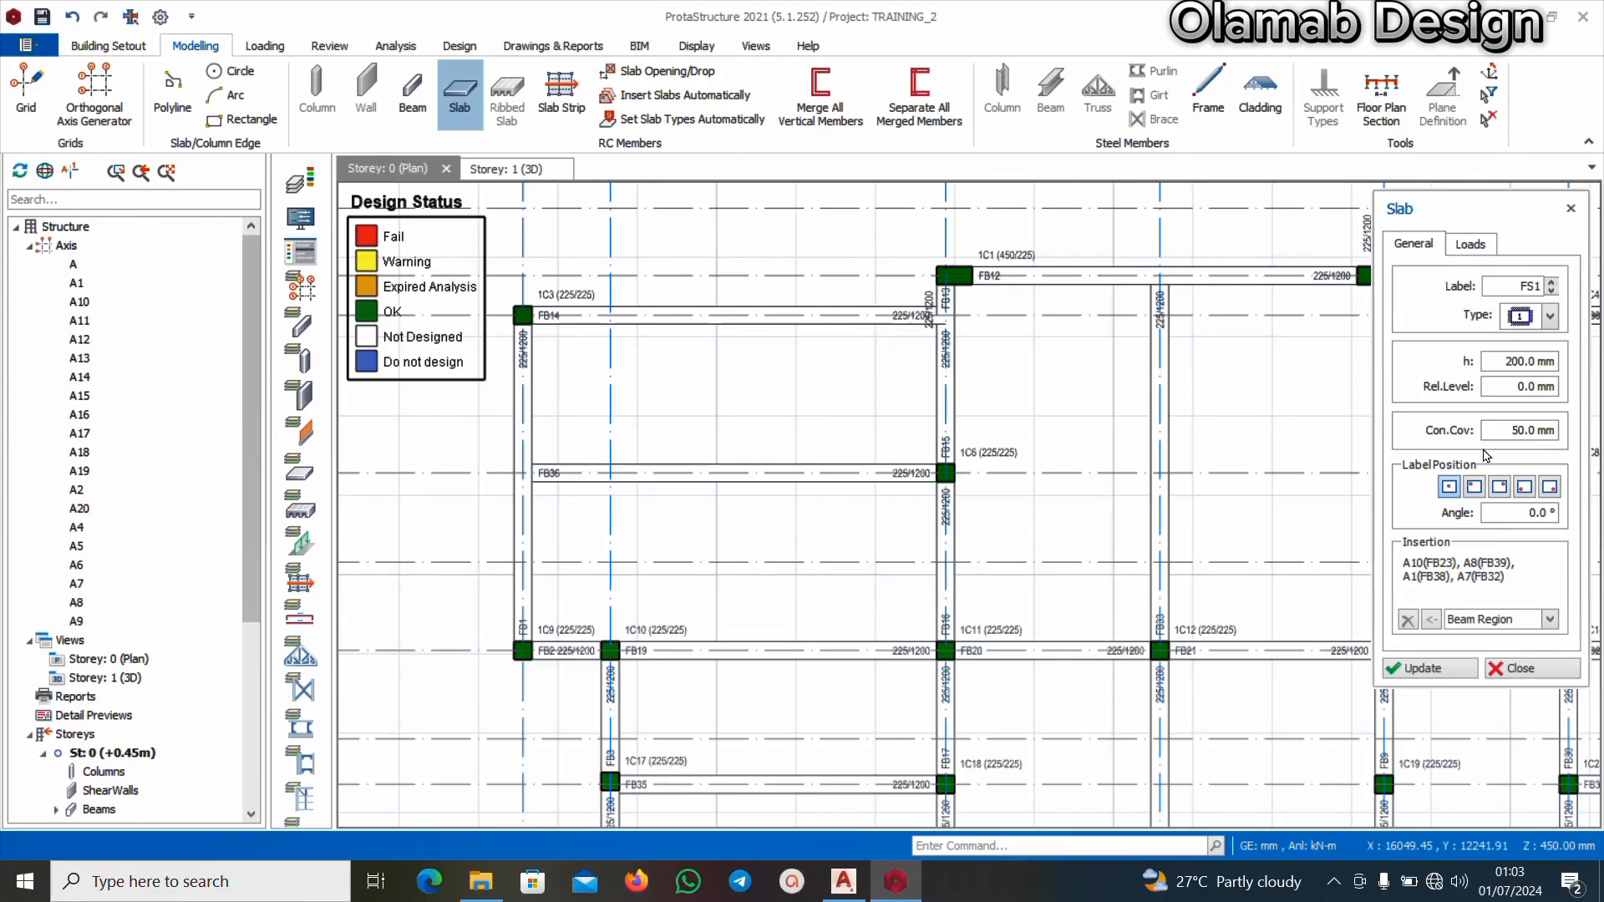
{"action": "scroll", "coordinate": [869, 401], "scroll_direction": "down", "scroll_amount": 4}
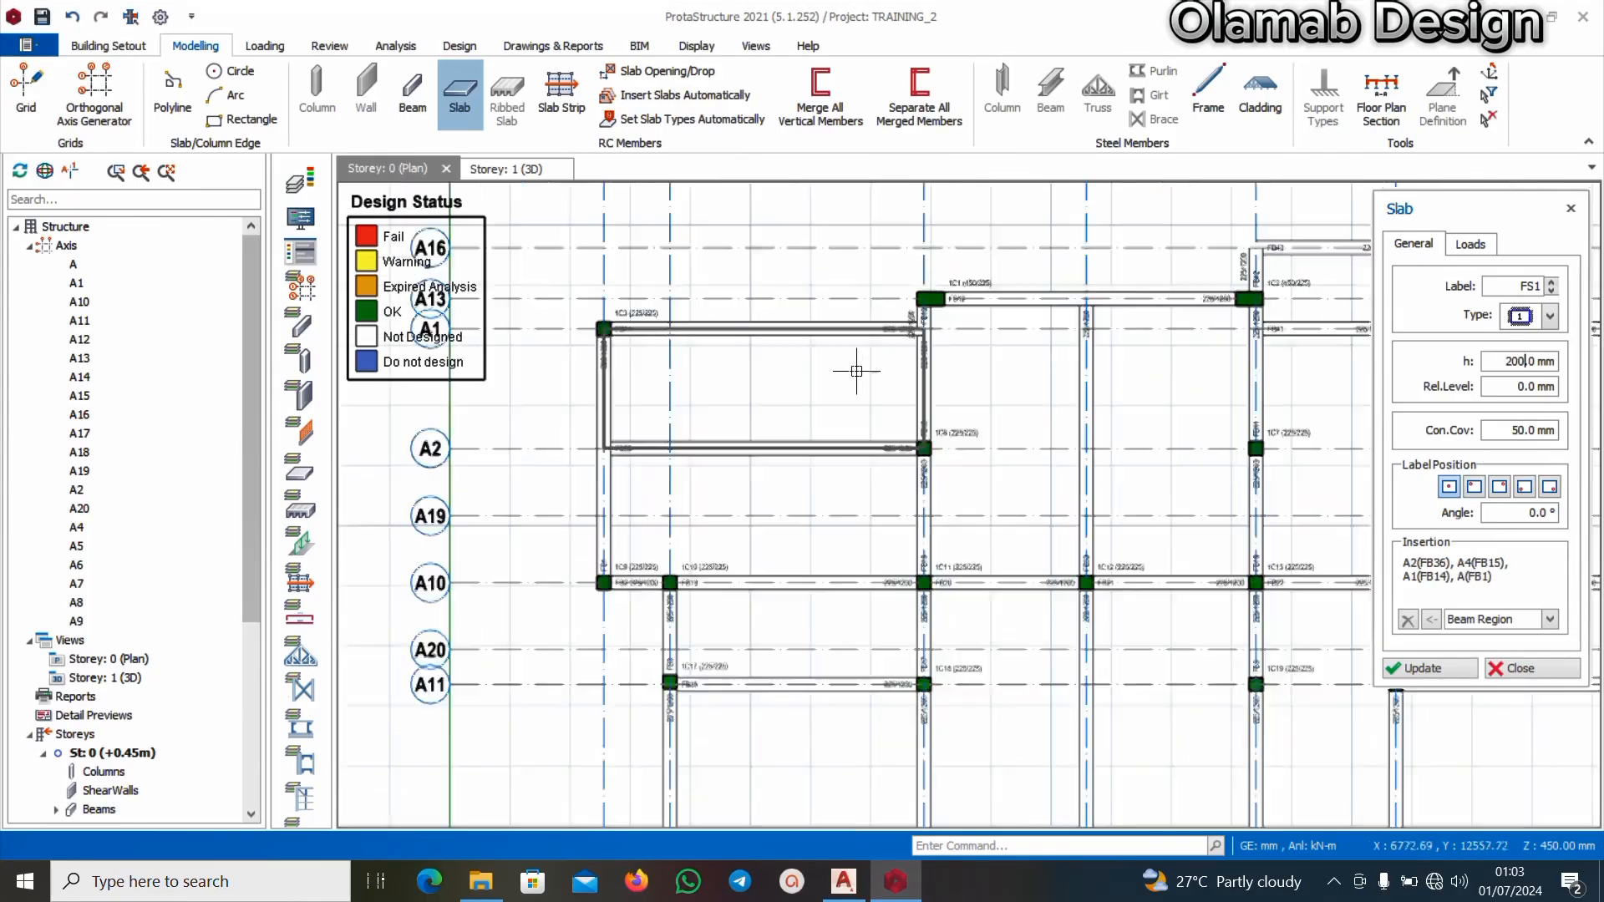
{"action": "scroll", "coordinate": [803, 394], "scroll_direction": "up", "scroll_amount": 3}
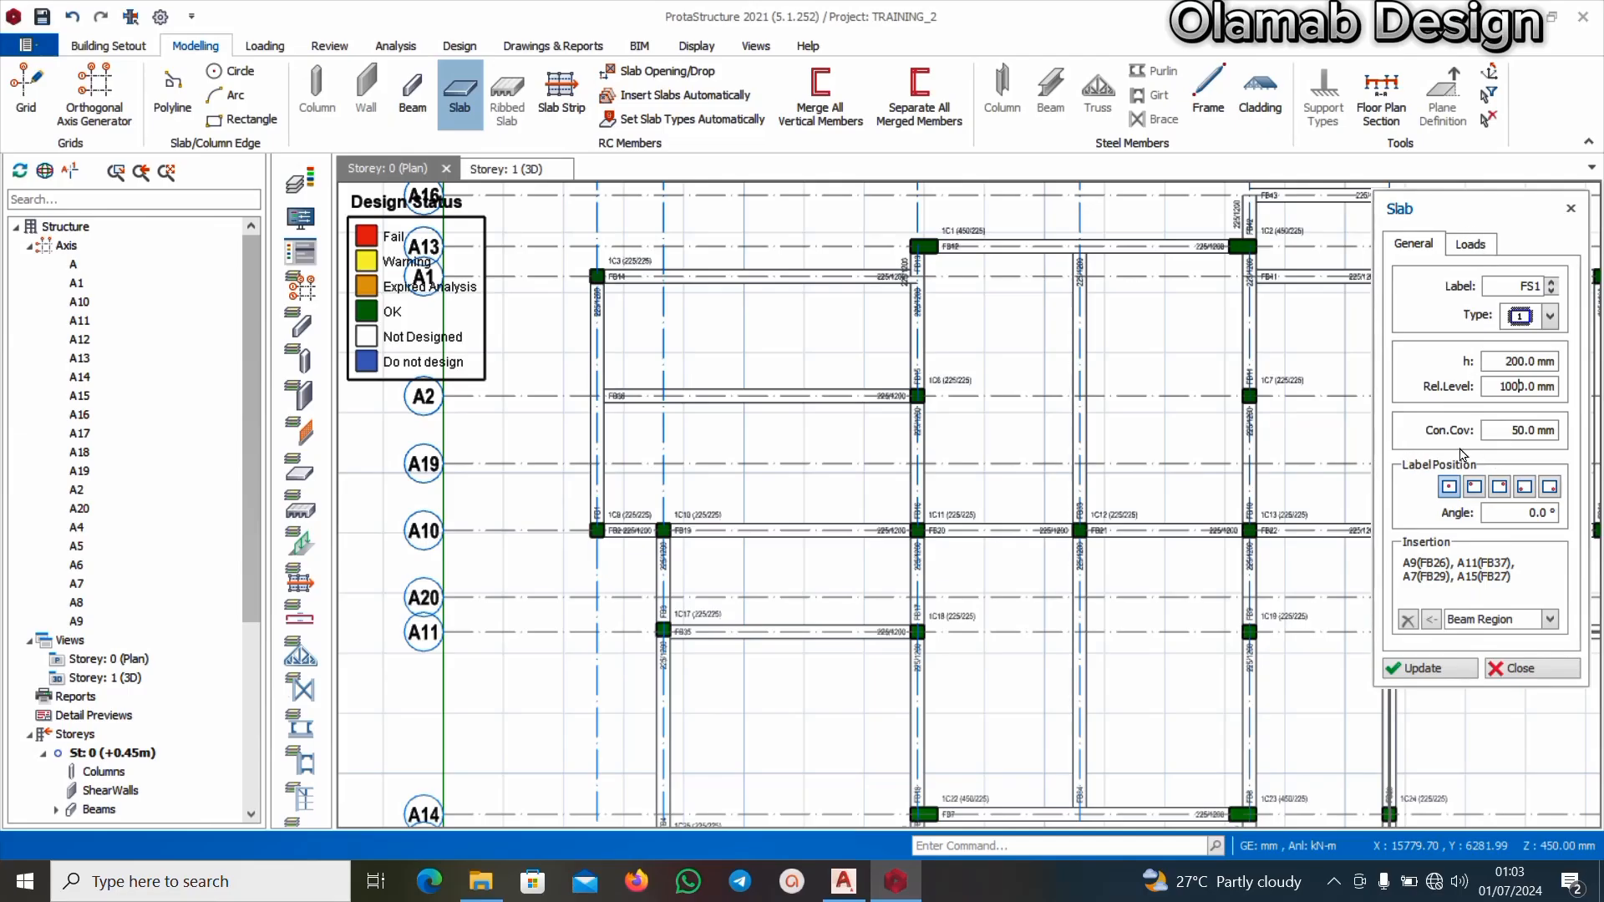
Set the slab's dead load type to Room and its imposed load to 1.5 kN/m2 for Bedrooms and Dormitories
{"action": "left_click", "coordinate": [1472, 248]}
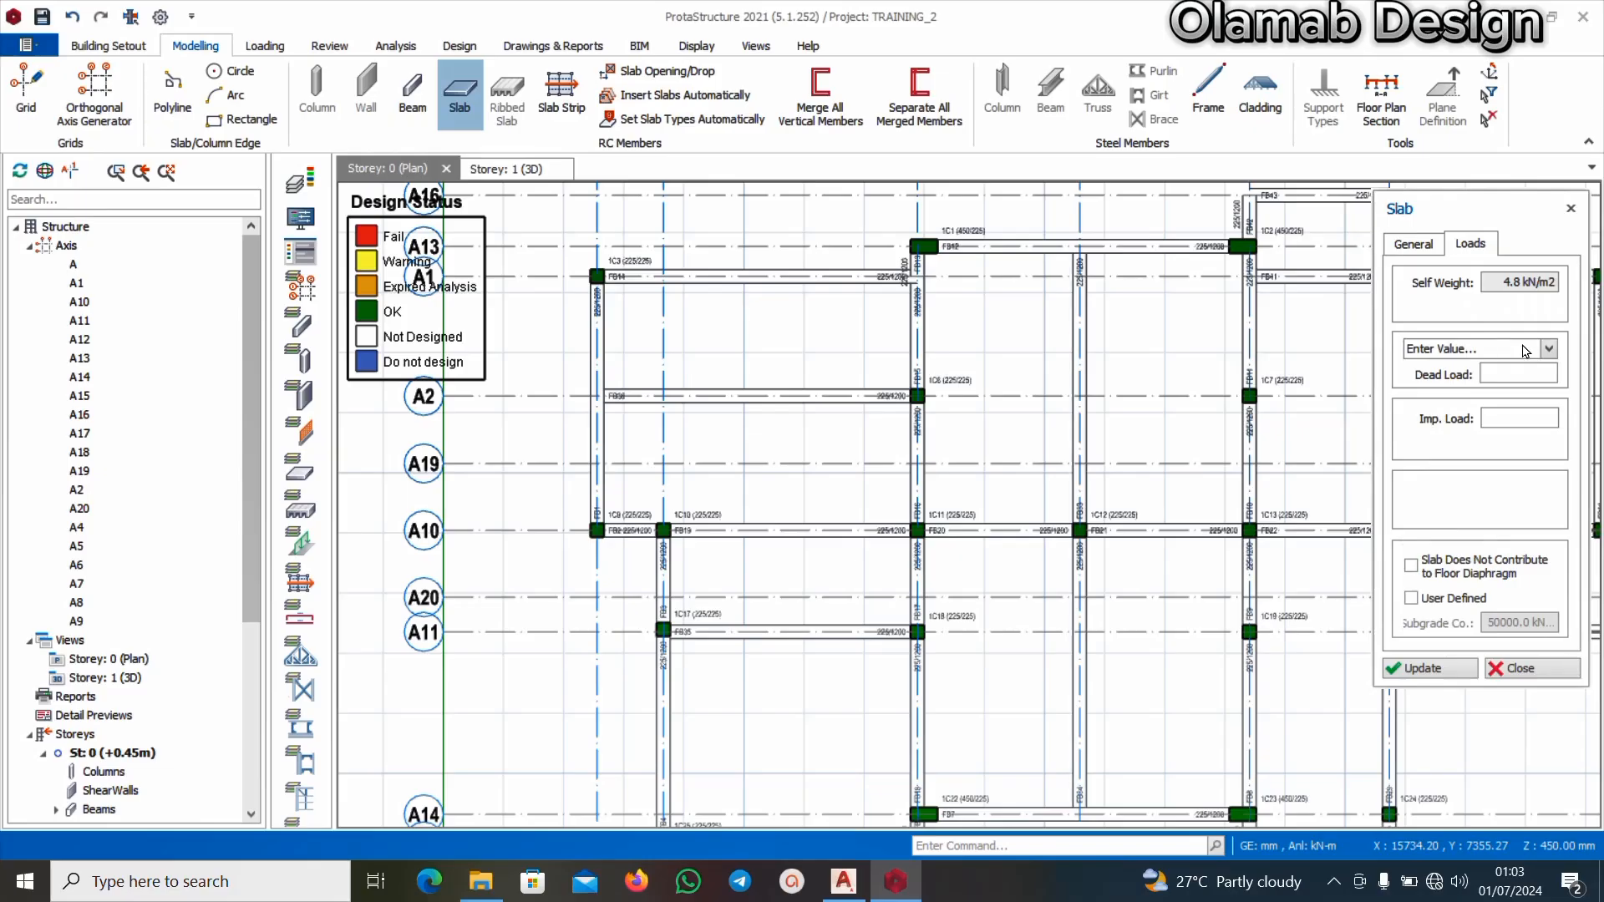
{"action": "left_click", "coordinate": [1550, 350]}
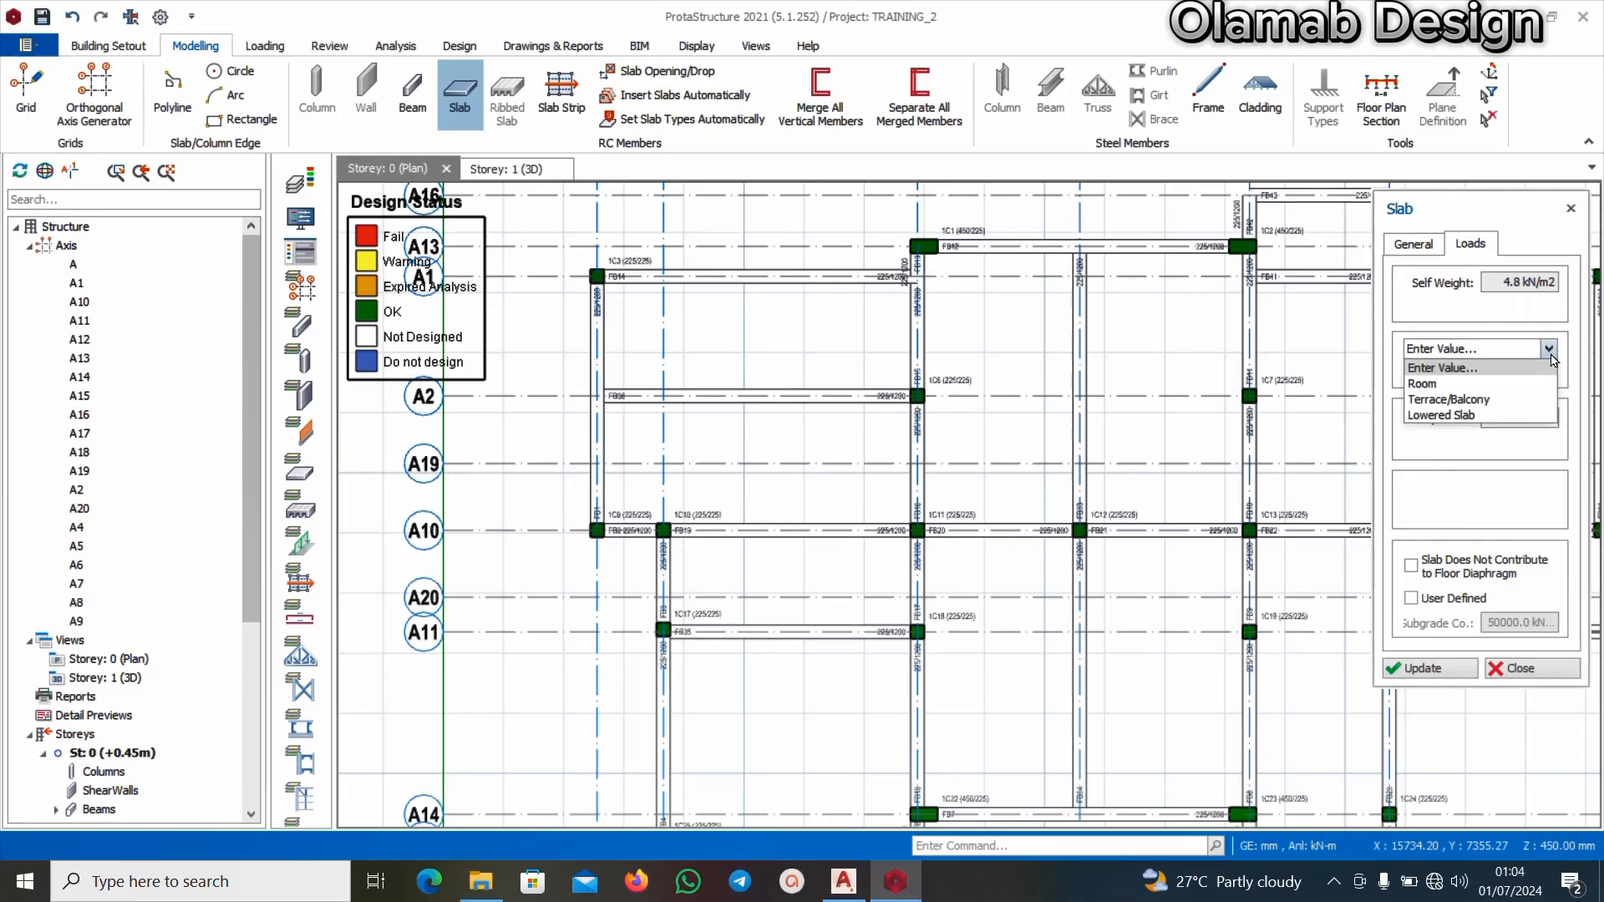
{"action": "left_click", "coordinate": [1468, 384]}
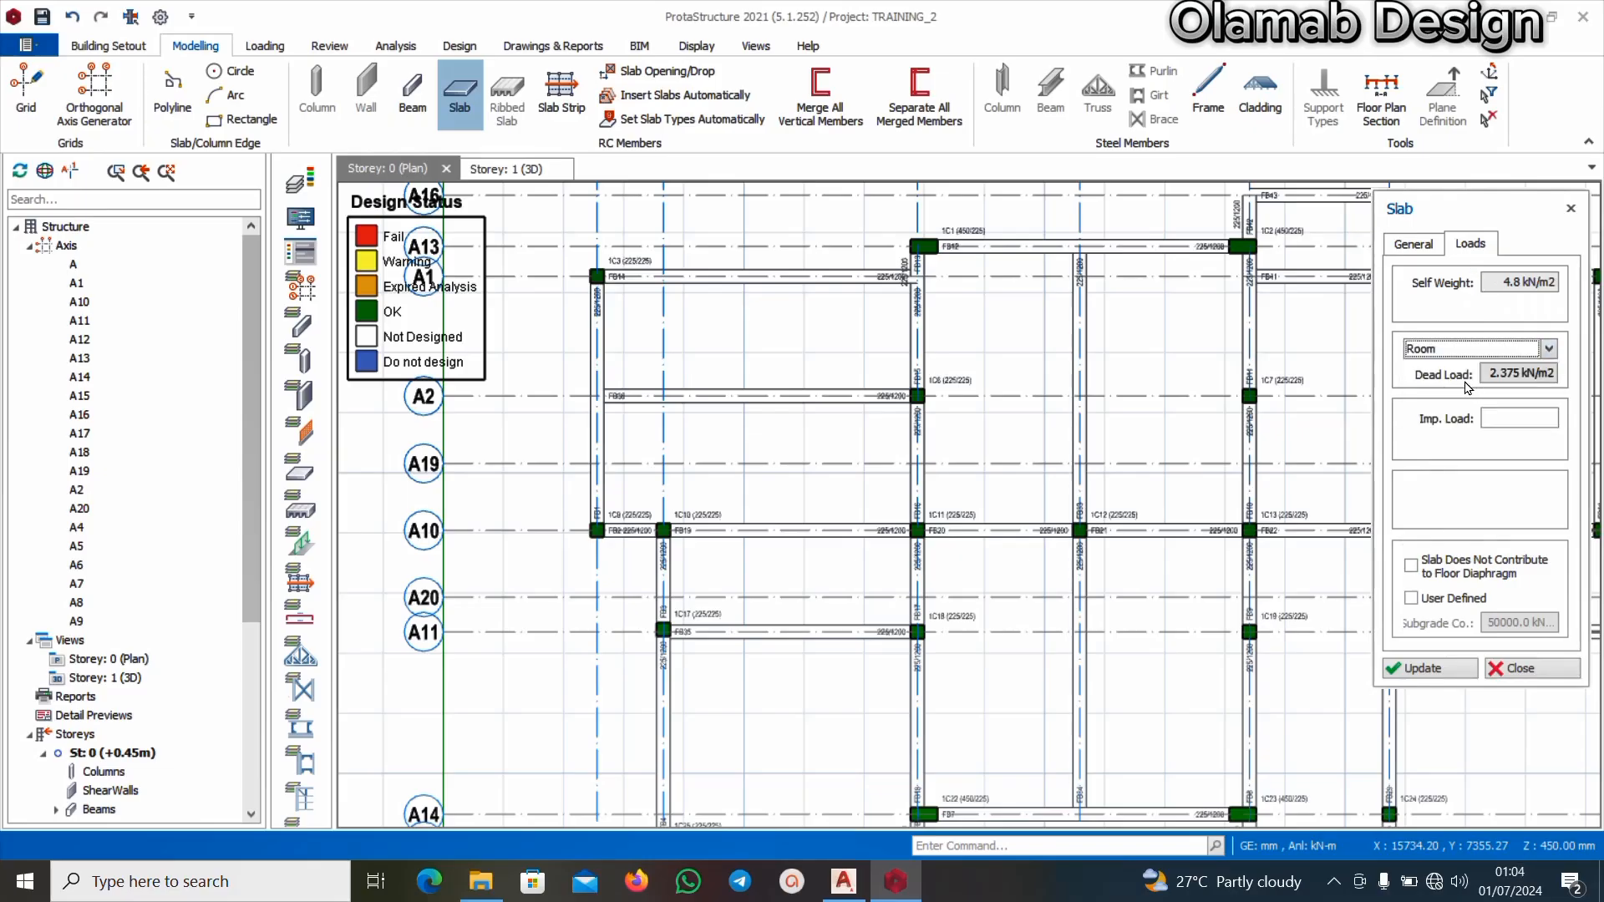
{"action": "left_click", "coordinate": [1526, 419]}
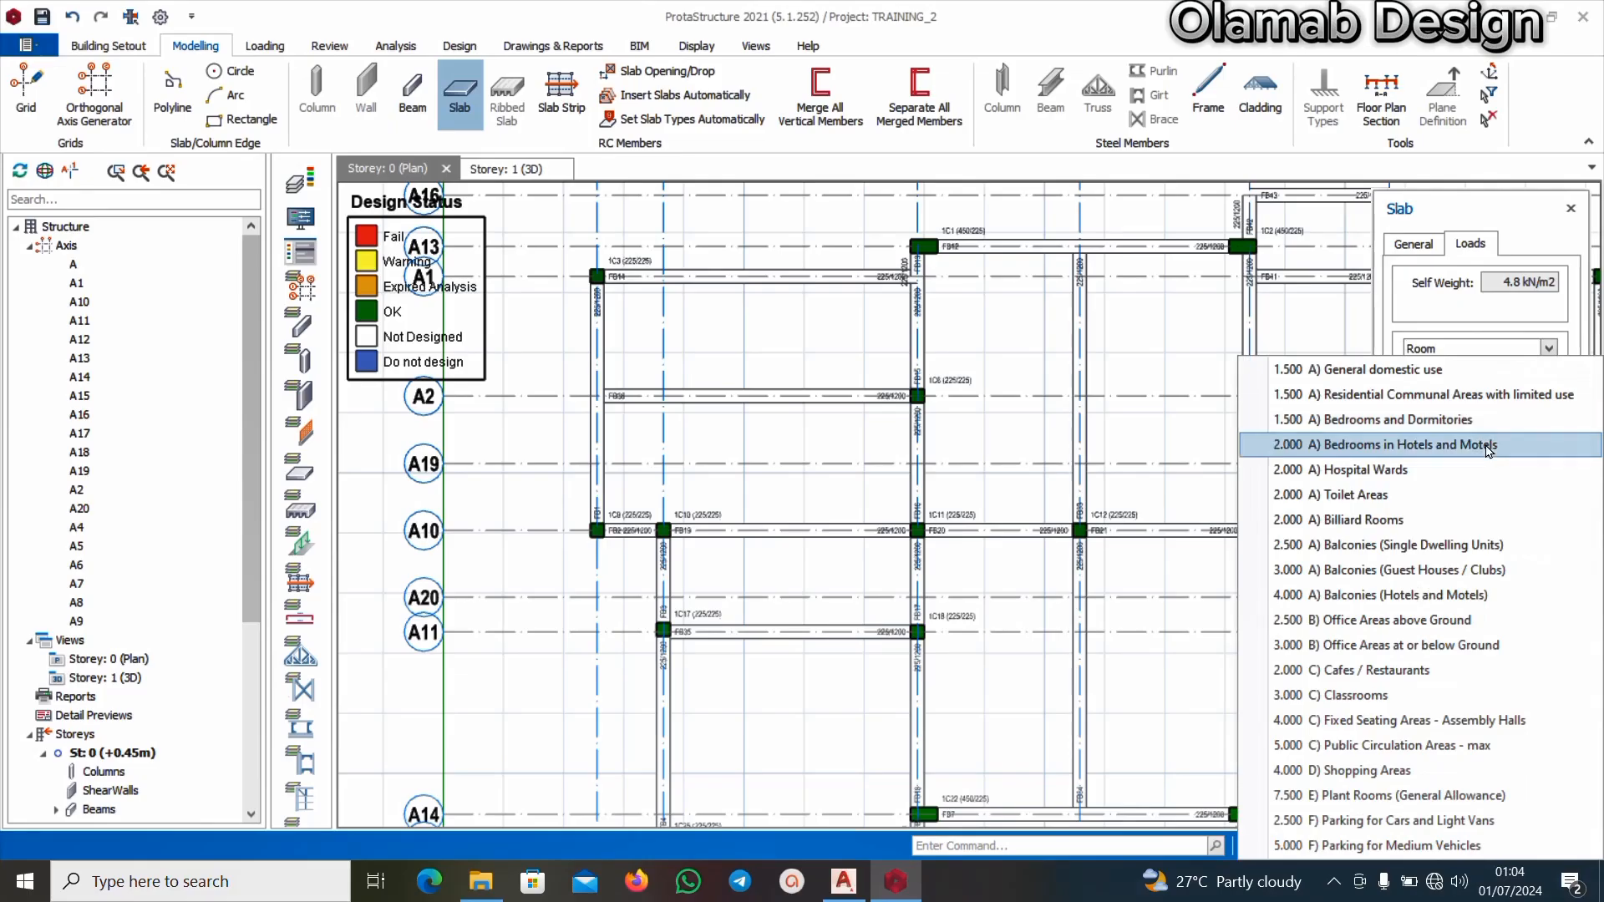
{"action": "left_click", "coordinate": [1424, 420]}
Insert slabs in the two panels between axes A and A4, from axis A1 to A2 and from A2 to A10
{"action": "scroll", "coordinate": [869, 606], "scroll_direction": "down", "scroll_amount": 2}
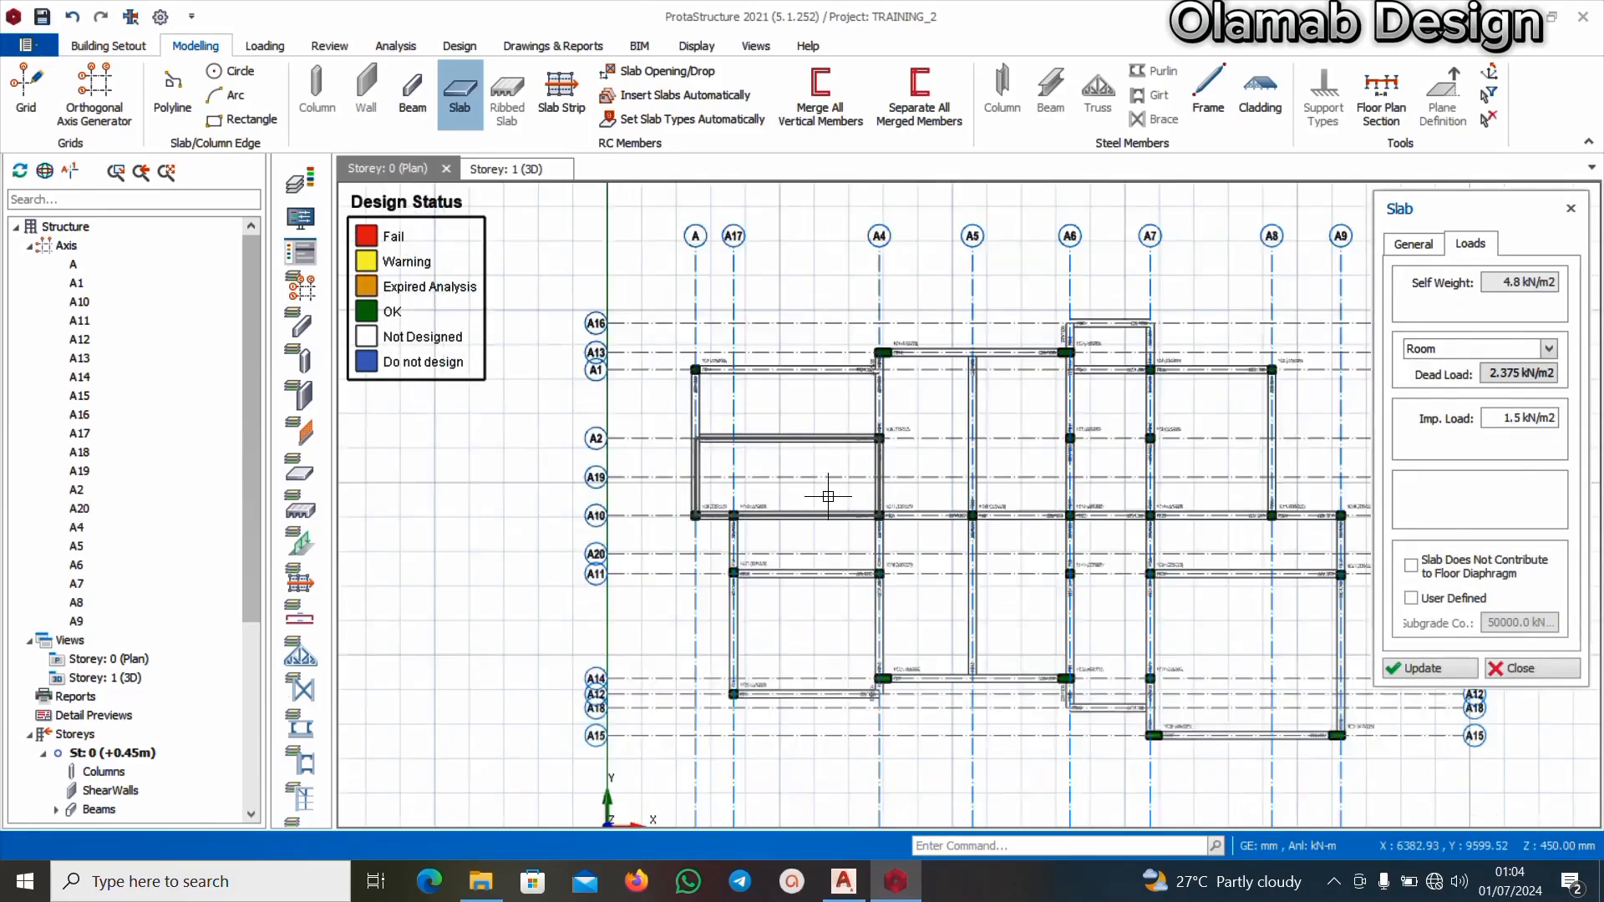
{"action": "scroll", "coordinate": [786, 449], "scroll_direction": "up", "scroll_amount": 2}
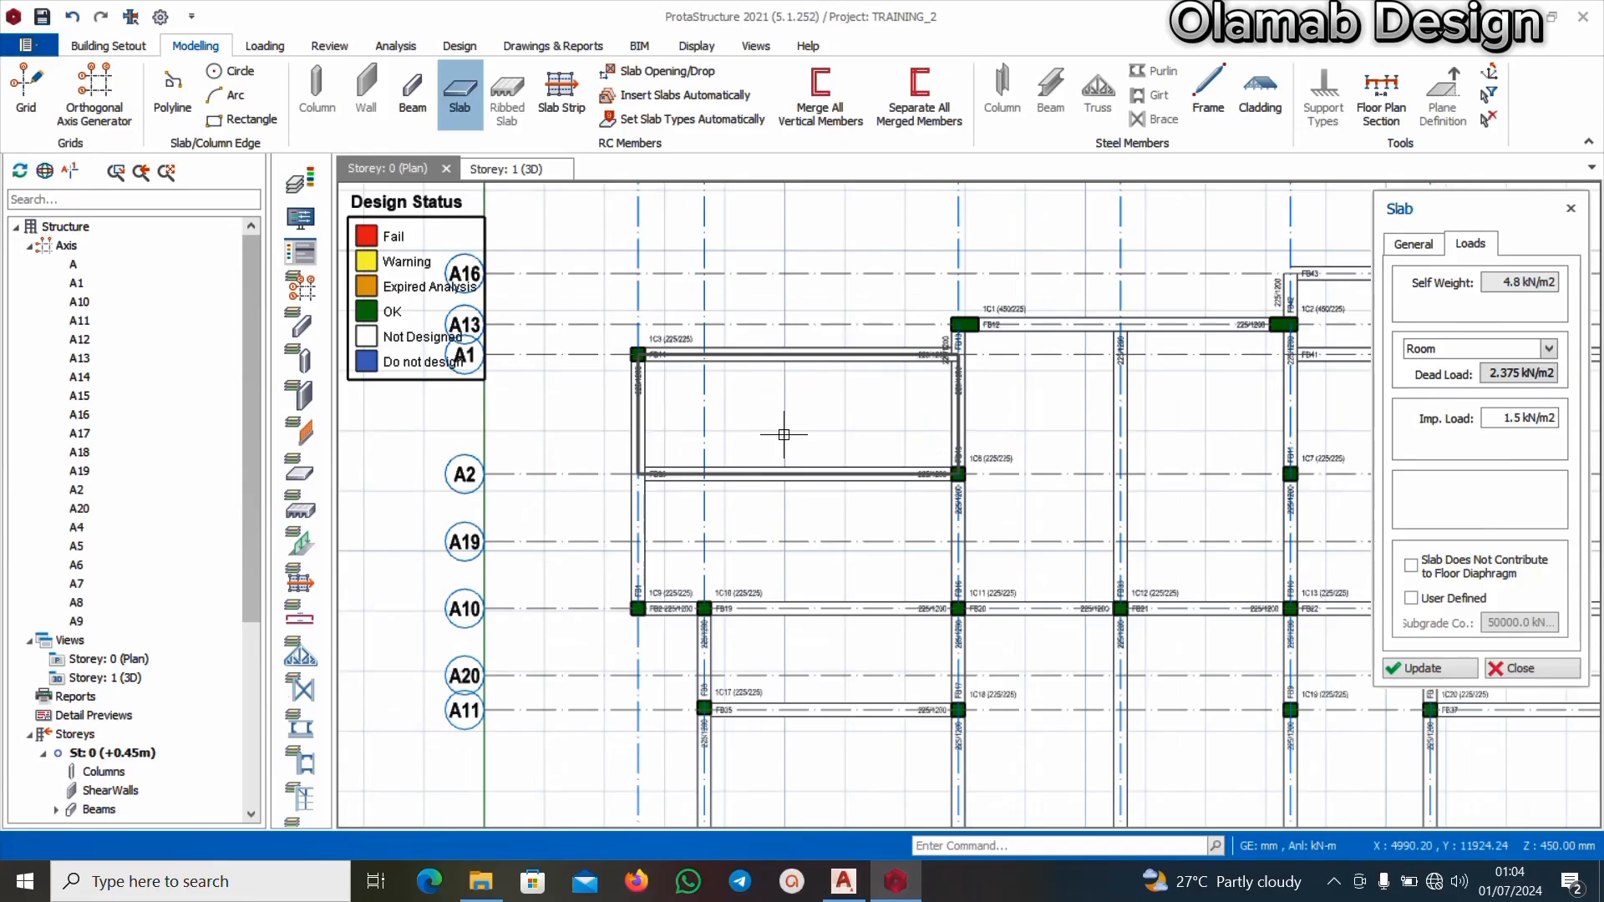
{"action": "left_click", "coordinate": [779, 433]}
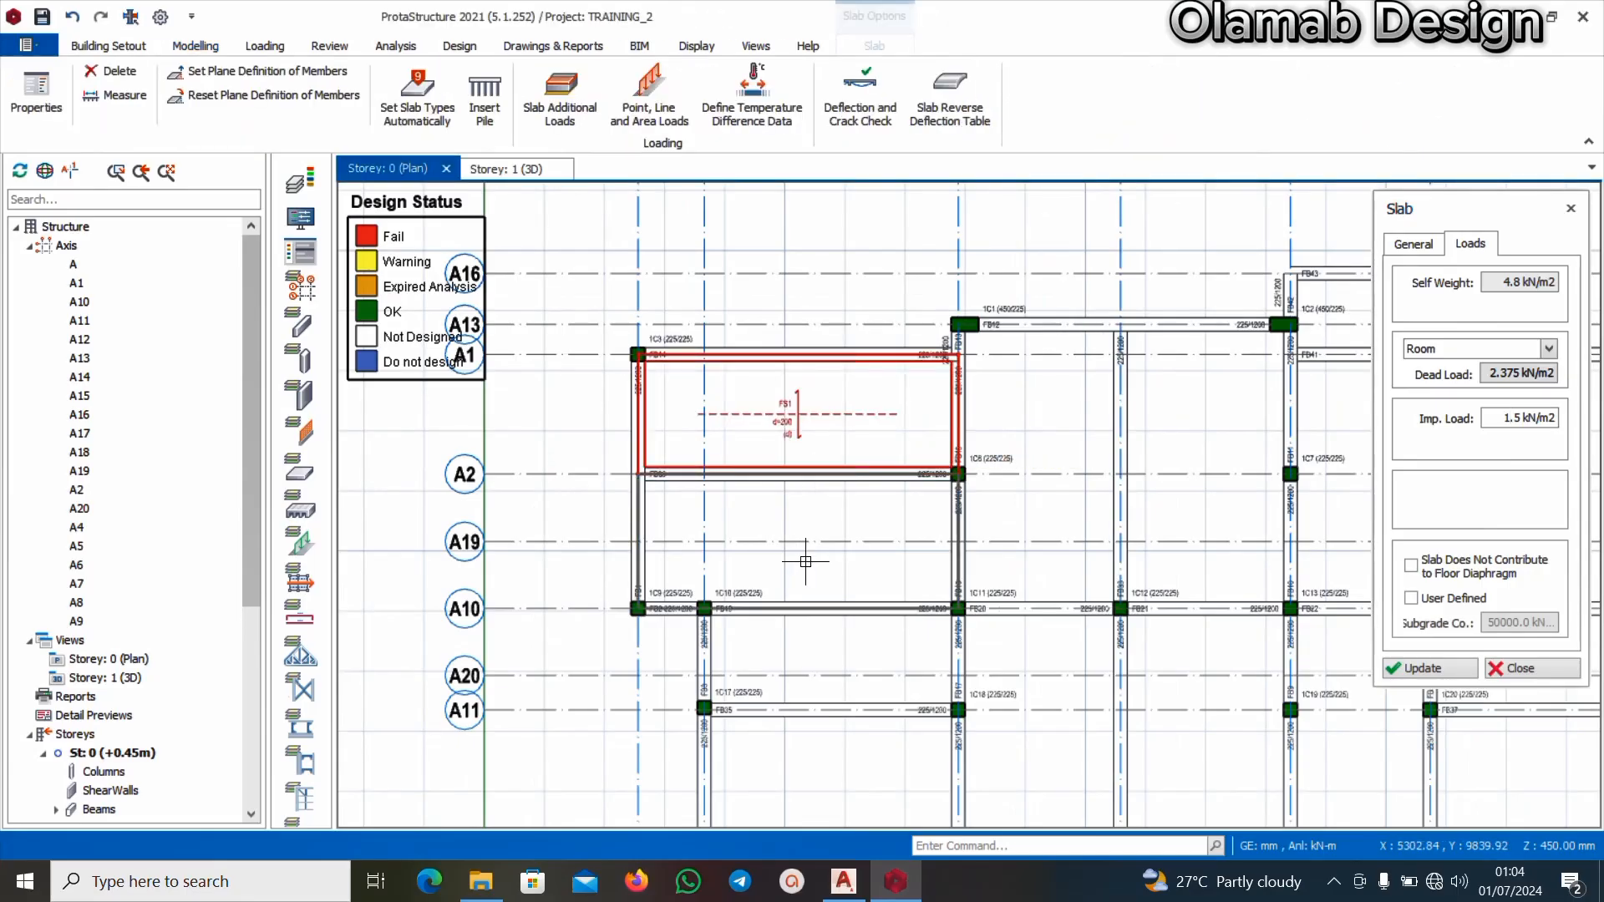
{"action": "left_click", "coordinate": [769, 469]}
{"action": "left_click", "coordinate": [798, 537]}
Insert slabs in the two panels between axes A17 and A4, from axis A10 to A11 and from A11 to A12
{"action": "scroll", "coordinate": [801, 539], "scroll_direction": "up", "scroll_amount": 3}
{"action": "scroll", "coordinate": [770, 448], "scroll_direction": "down", "scroll_amount": 4}
{"action": "scroll", "coordinate": [805, 605], "scroll_direction": "up", "scroll_amount": 2}
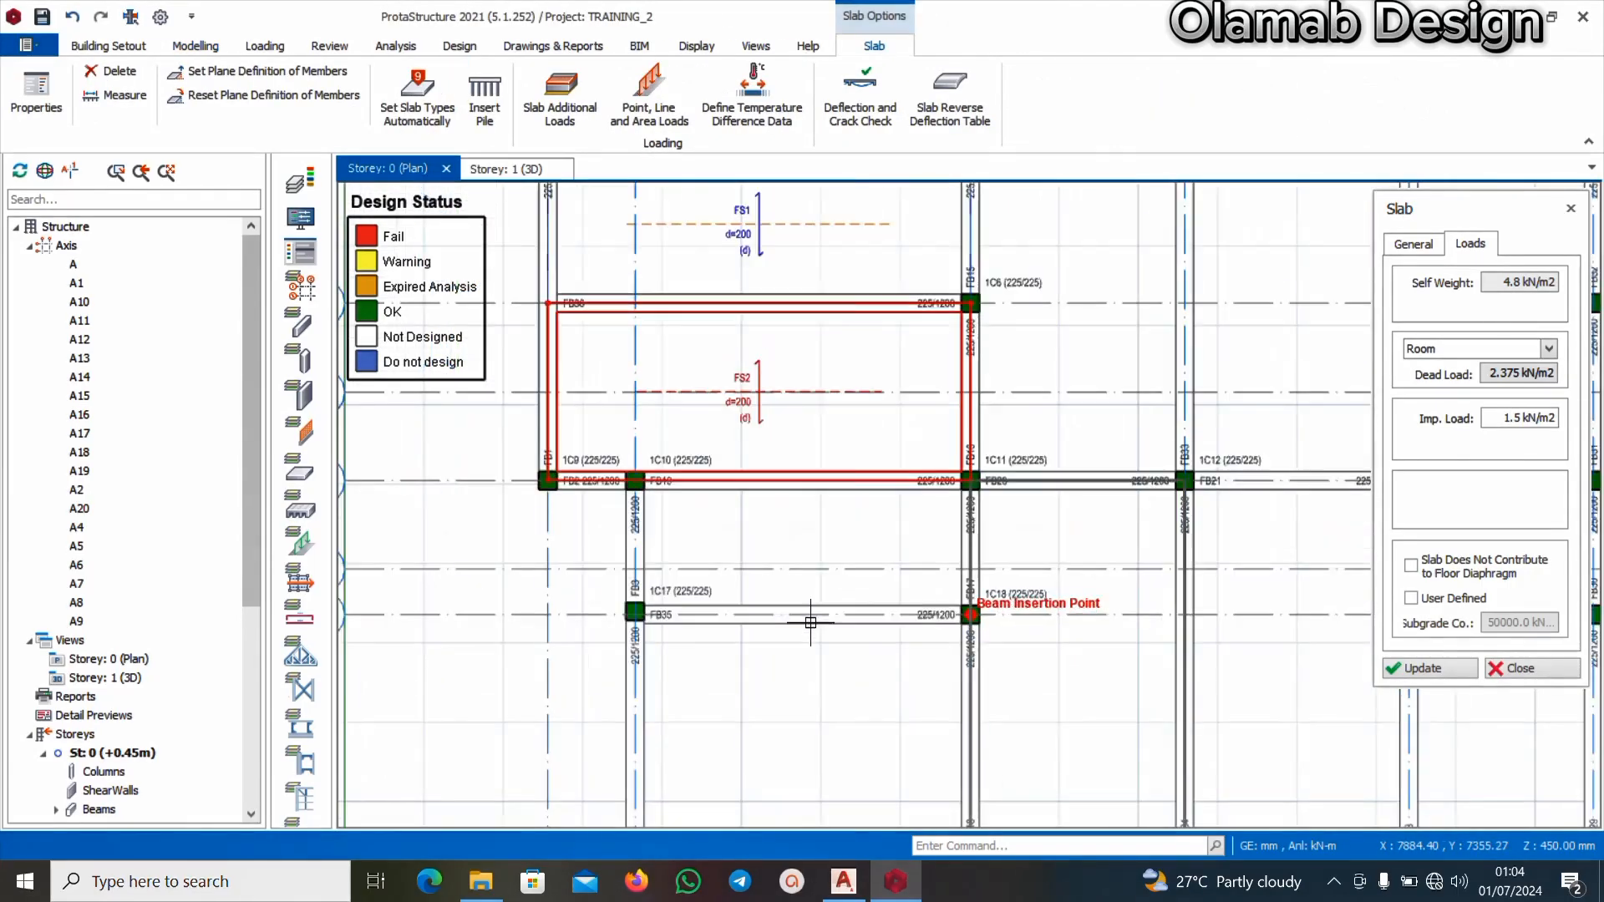
{"action": "left_click", "coordinate": [805, 556]}
{"action": "scroll", "coordinate": [821, 533], "scroll_direction": "down", "scroll_amount": 2}
{"action": "left_click", "coordinate": [828, 668]}
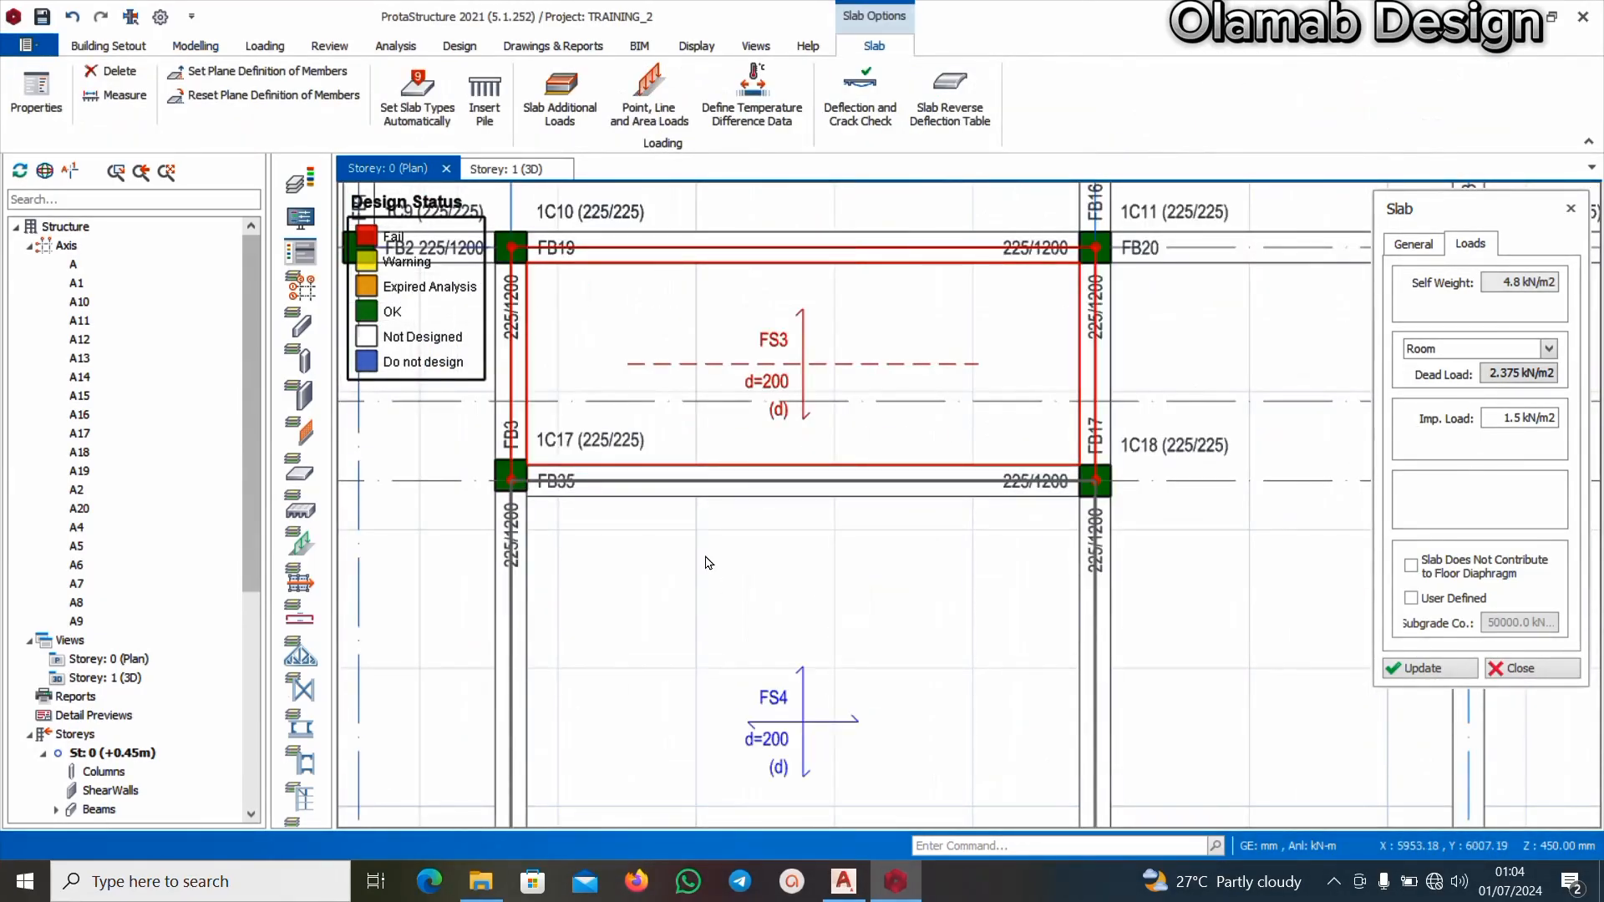
Insert slabs in all panels between axes A4 and A7, including the projecting stair bays, and in the A7-A8 panel from A1 to A10
{"action": "scroll", "coordinate": [844, 602], "scroll_direction": "down", "scroll_amount": 2}
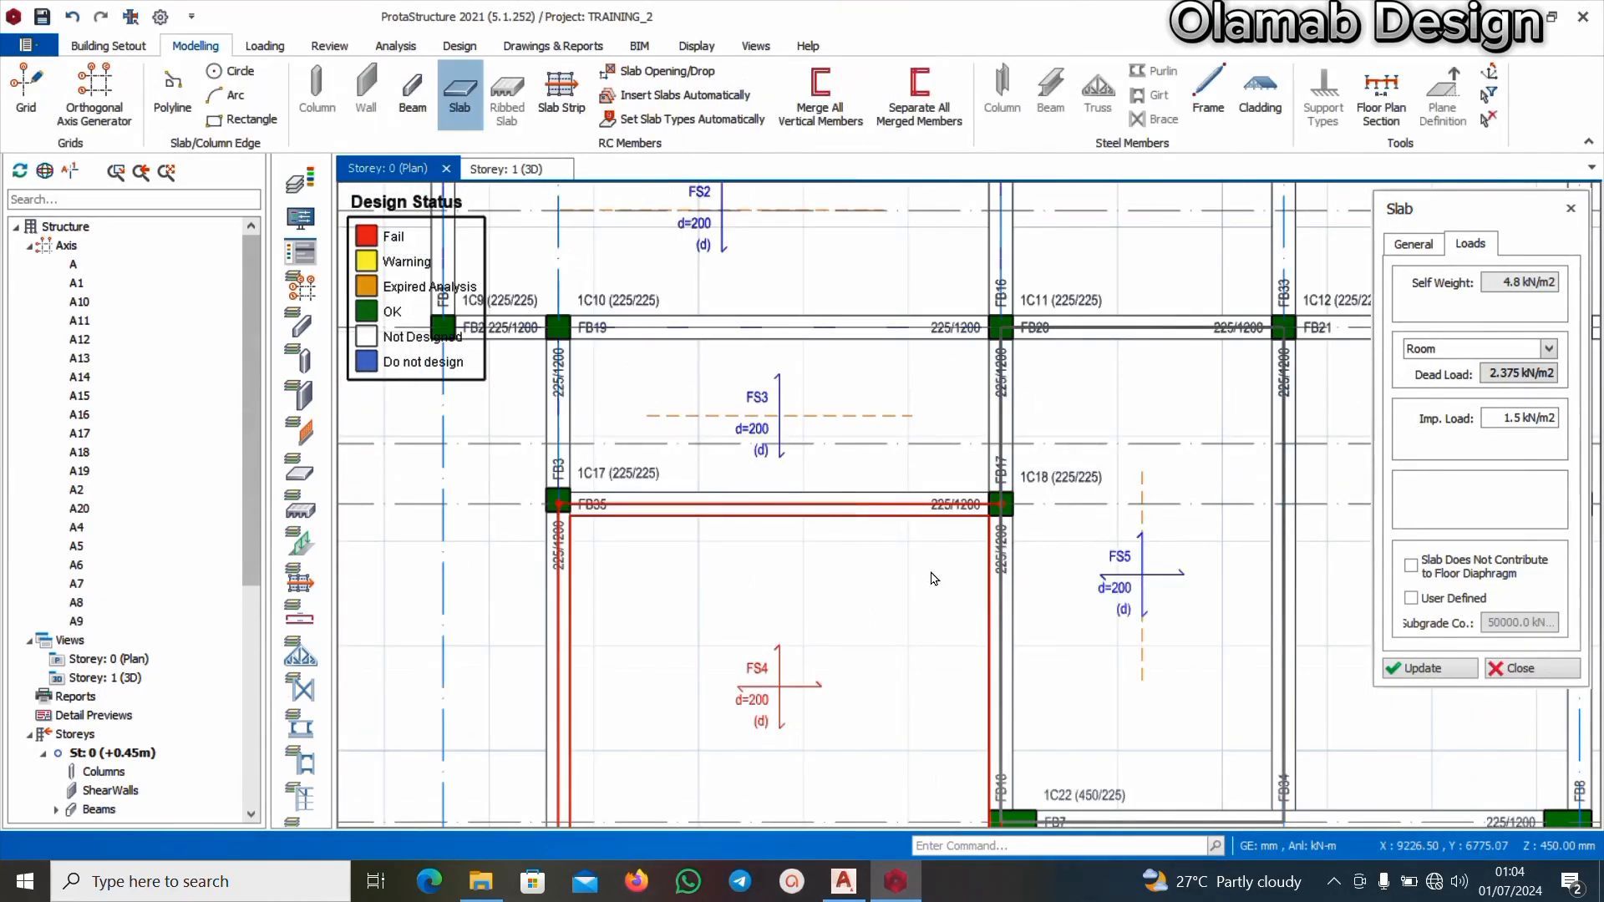
{"action": "scroll", "coordinate": [851, 583], "scroll_direction": "down", "scroll_amount": 3}
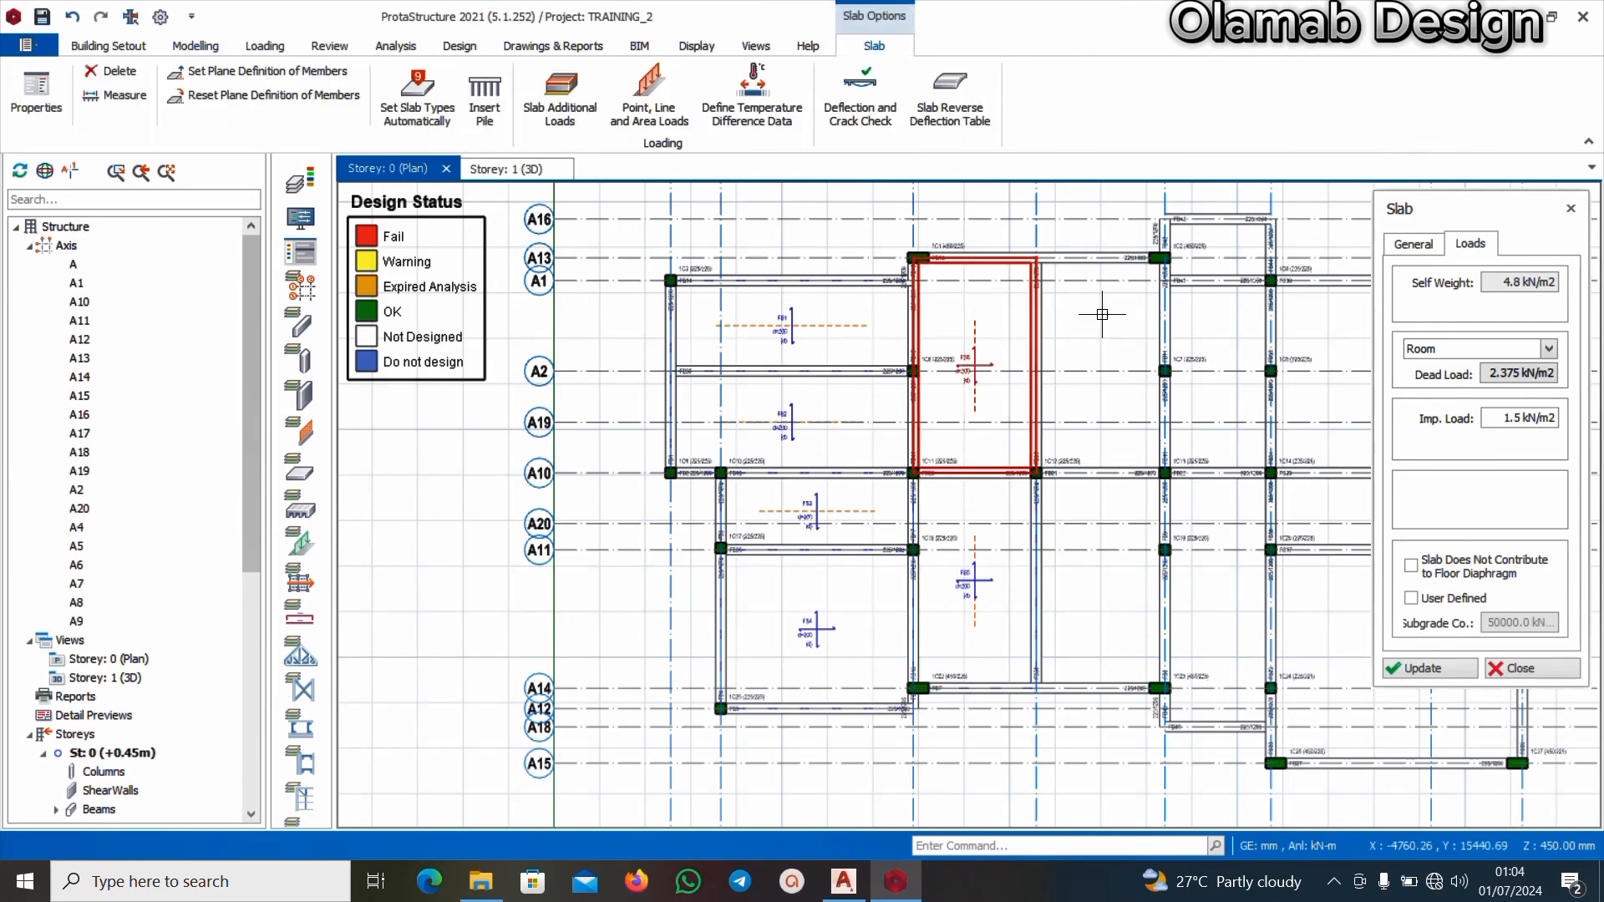
{"action": "left_click", "coordinate": [1124, 614]}
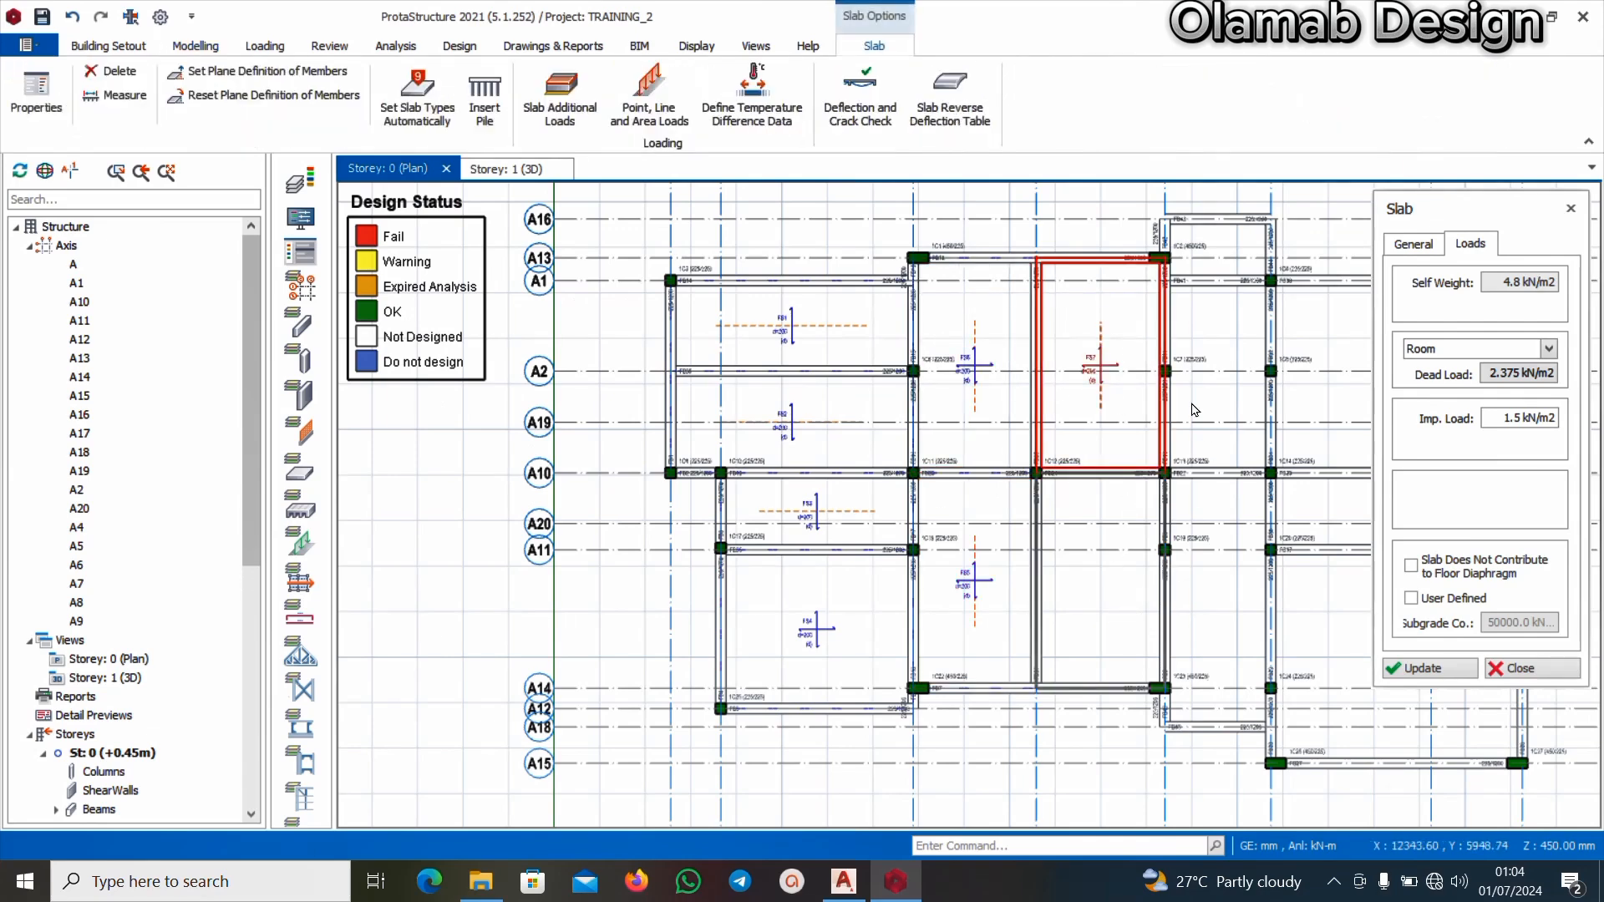
{"action": "left_click", "coordinate": [1214, 331]}
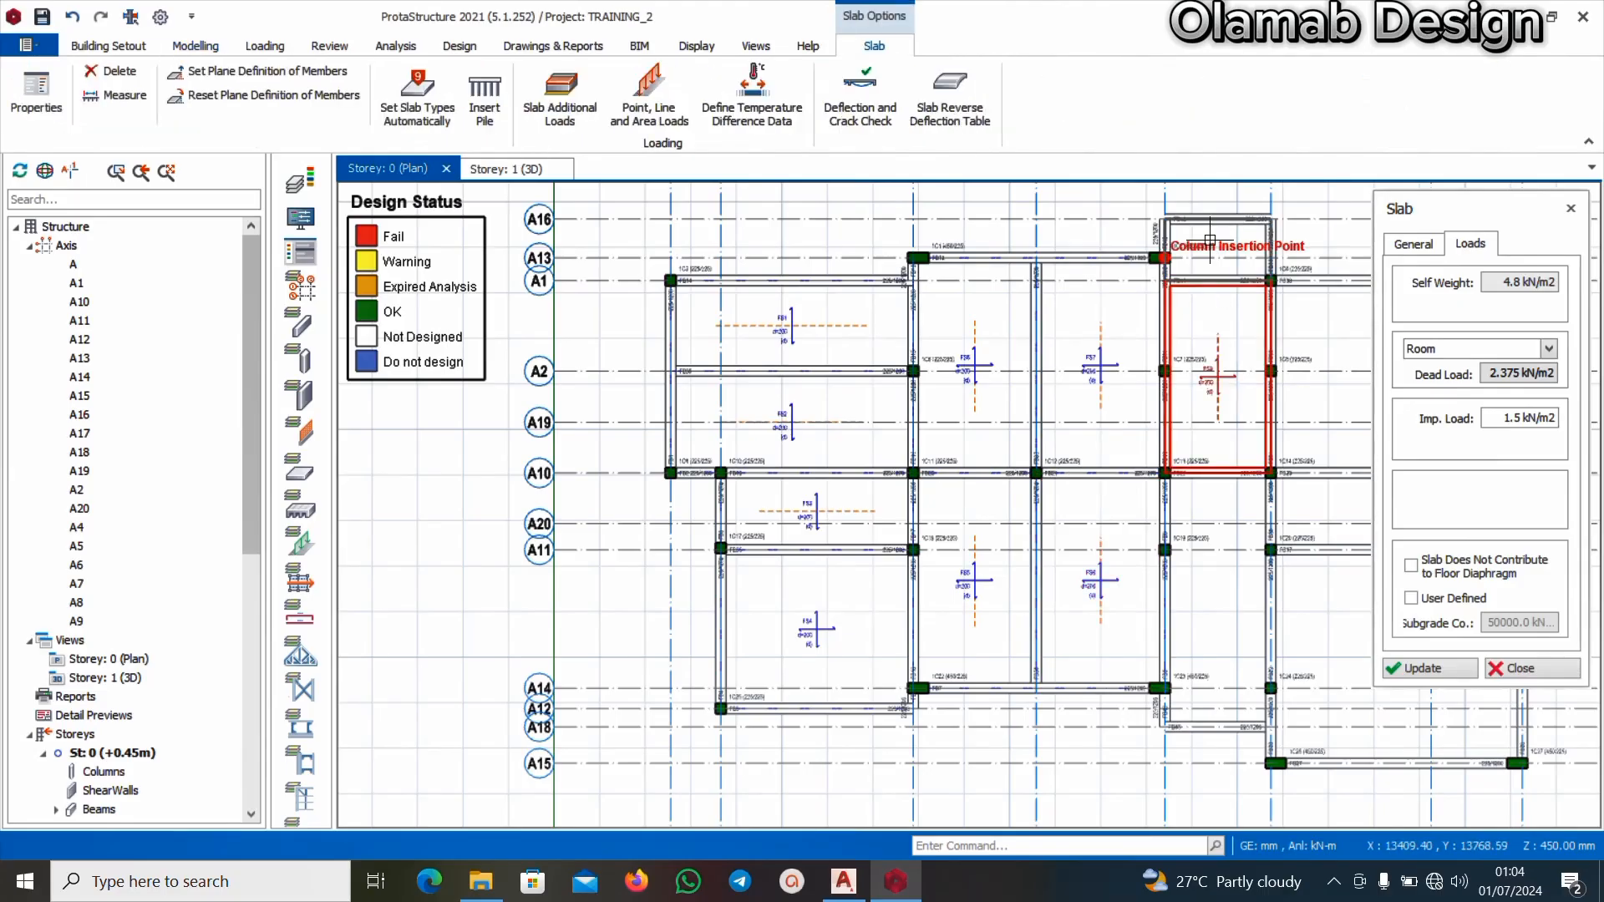
{"action": "left_click", "coordinate": [1225, 625]}
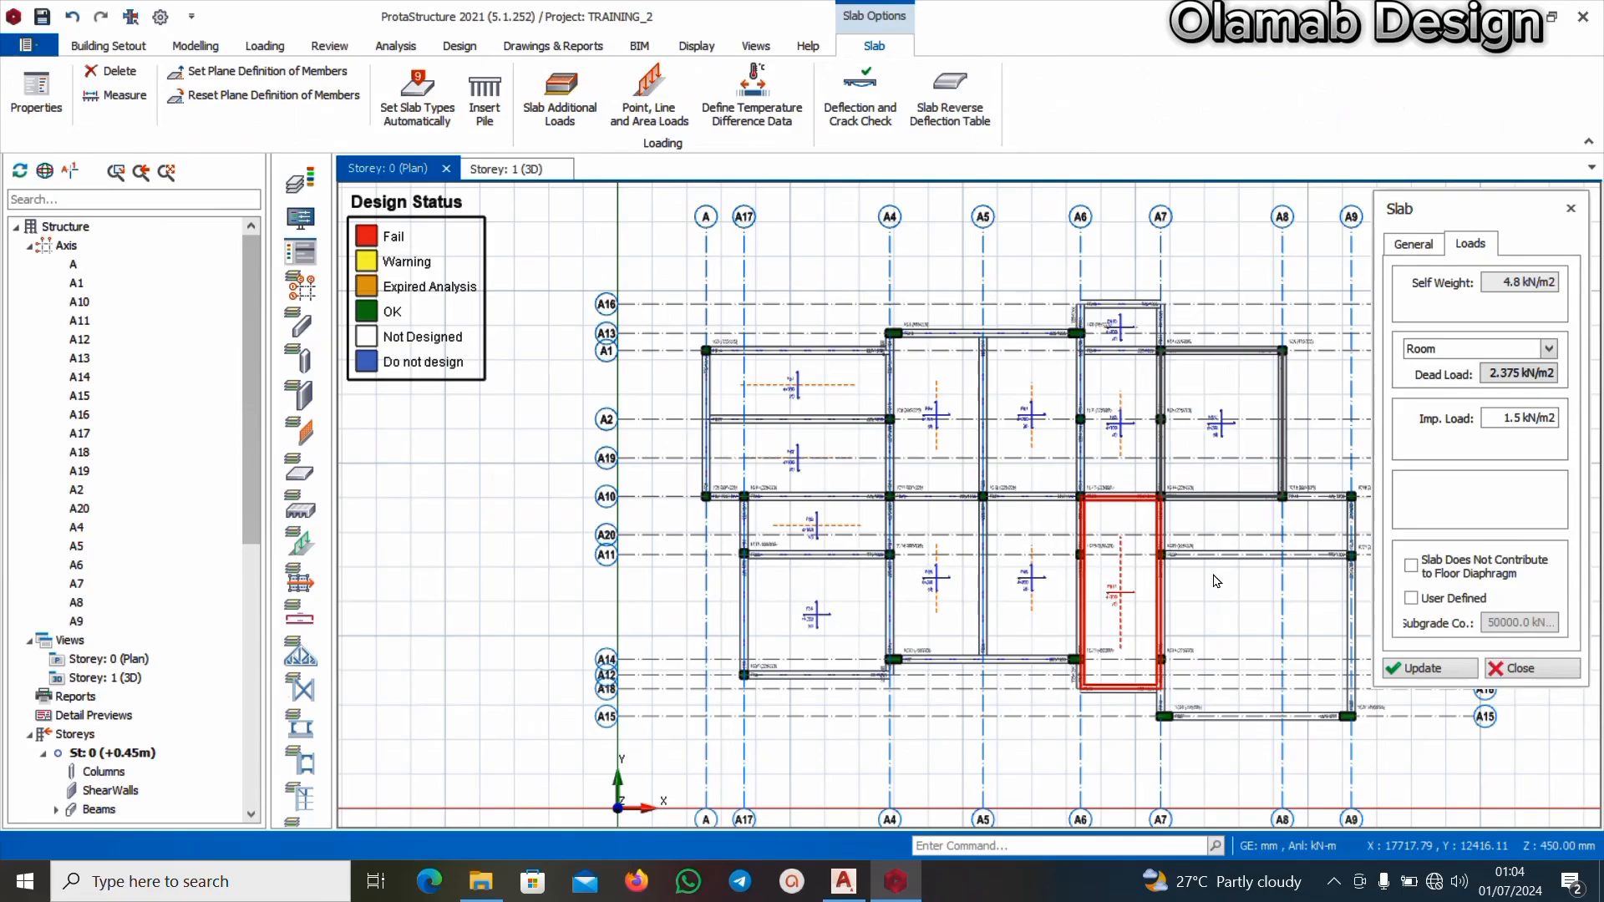
Insert slabs in the two panels between axes A7 and A9, from axis A10 to A11 and from A11 to A15
{"action": "scroll", "coordinate": [1220, 535], "scroll_direction": "up", "scroll_amount": 3}
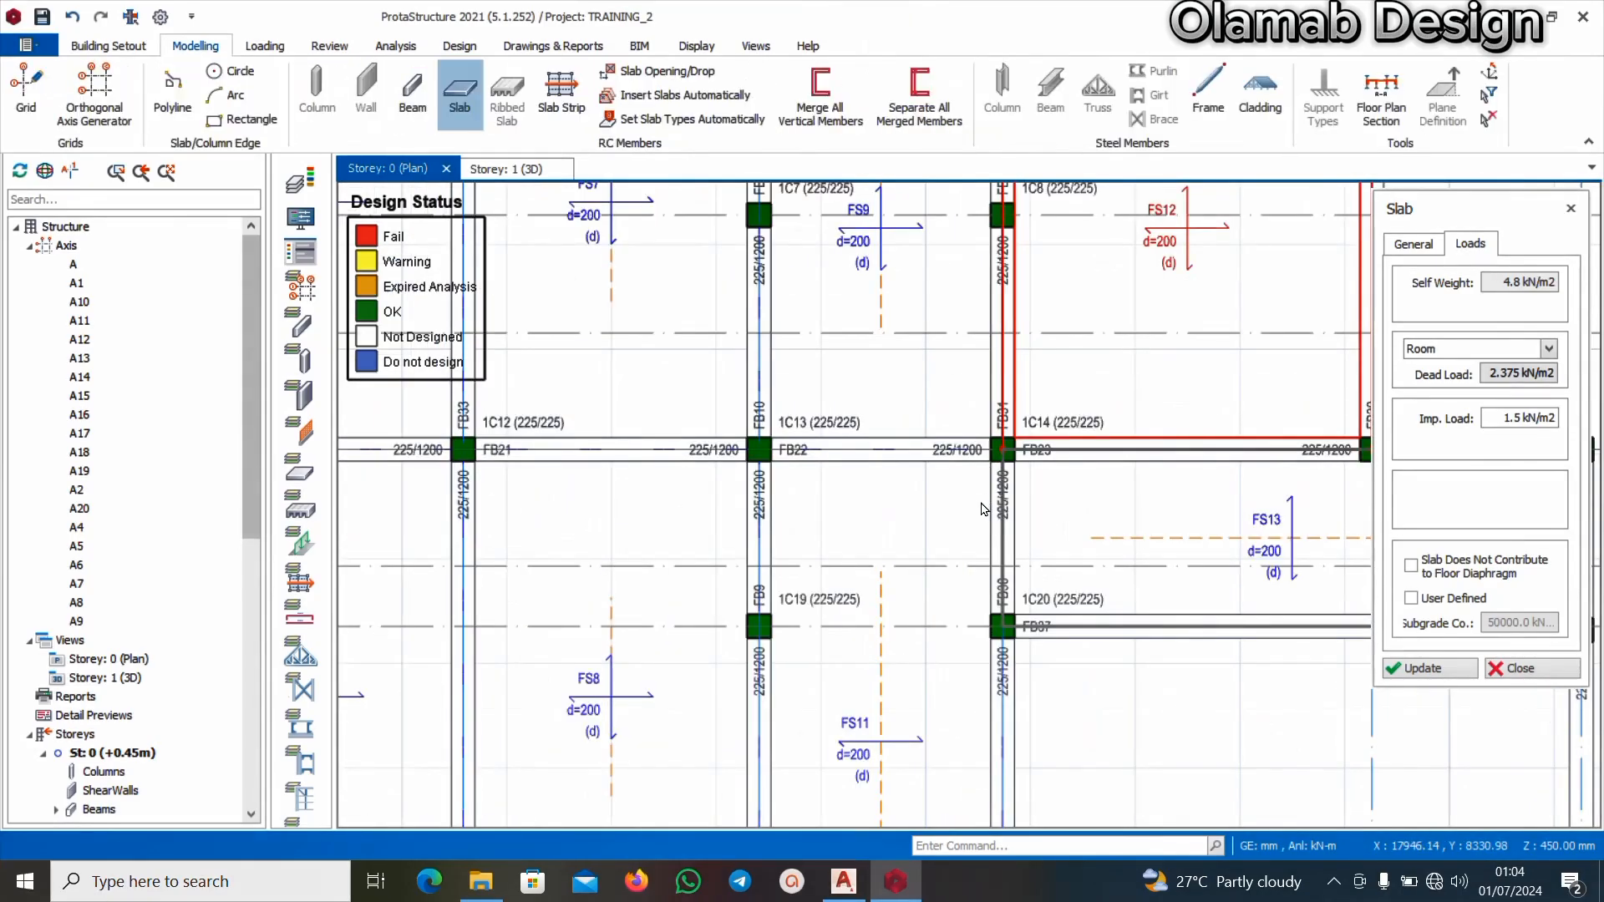
{"action": "scroll", "coordinate": [985, 510], "scroll_direction": "down", "scroll_amount": 6}
{"action": "scroll", "coordinate": [1086, 508], "scroll_direction": "up", "scroll_amount": 4}
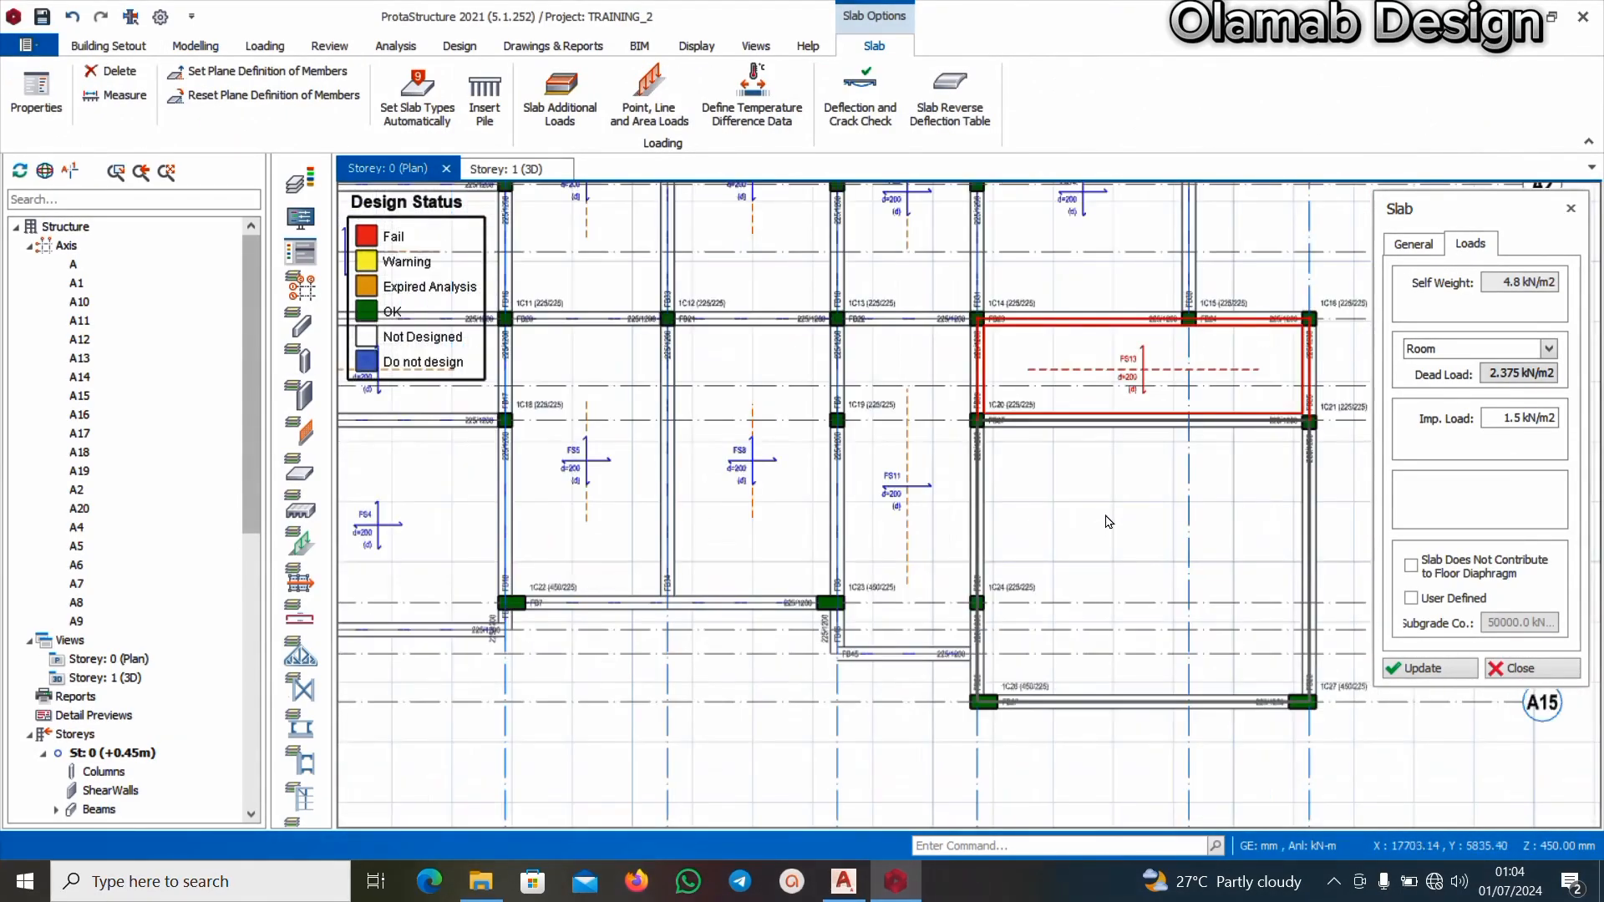
{"action": "left_click", "coordinate": [1124, 518]}
{"action": "scroll", "coordinate": [1112, 535], "scroll_direction": "down", "scroll_amount": 5}
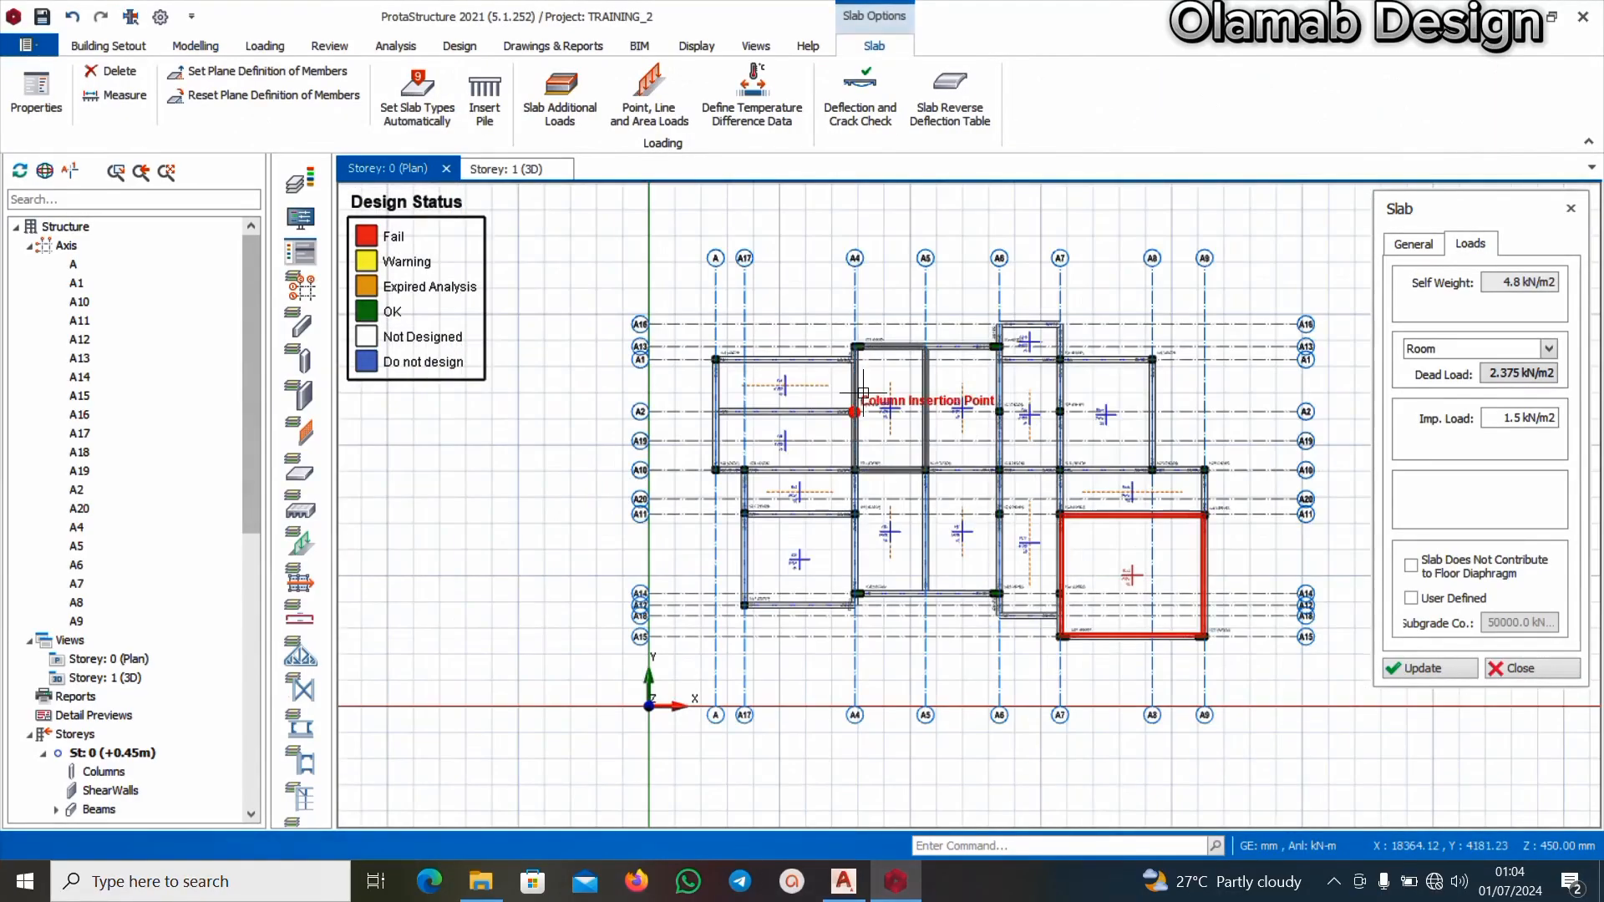
{"action": "scroll", "coordinate": [942, 390], "scroll_direction": "up", "scroll_amount": 2}
{"action": "scroll", "coordinate": [941, 390], "scroll_direction": "up", "scroll_amount": 5}
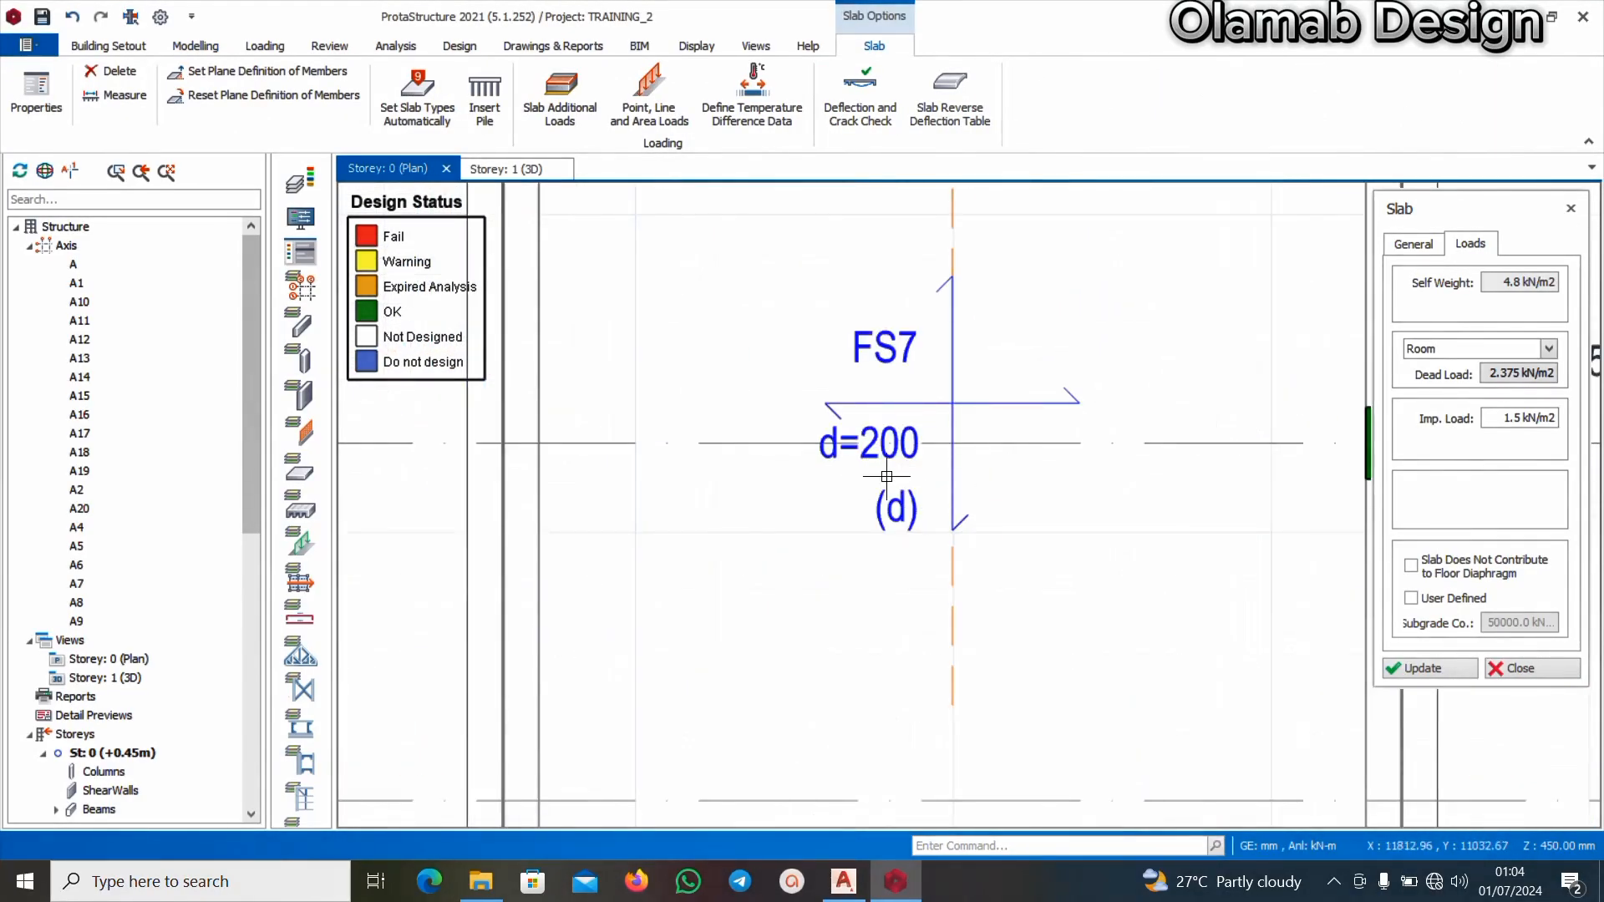
{"action": "scroll", "coordinate": [892, 469], "scroll_direction": "down", "scroll_amount": 5}
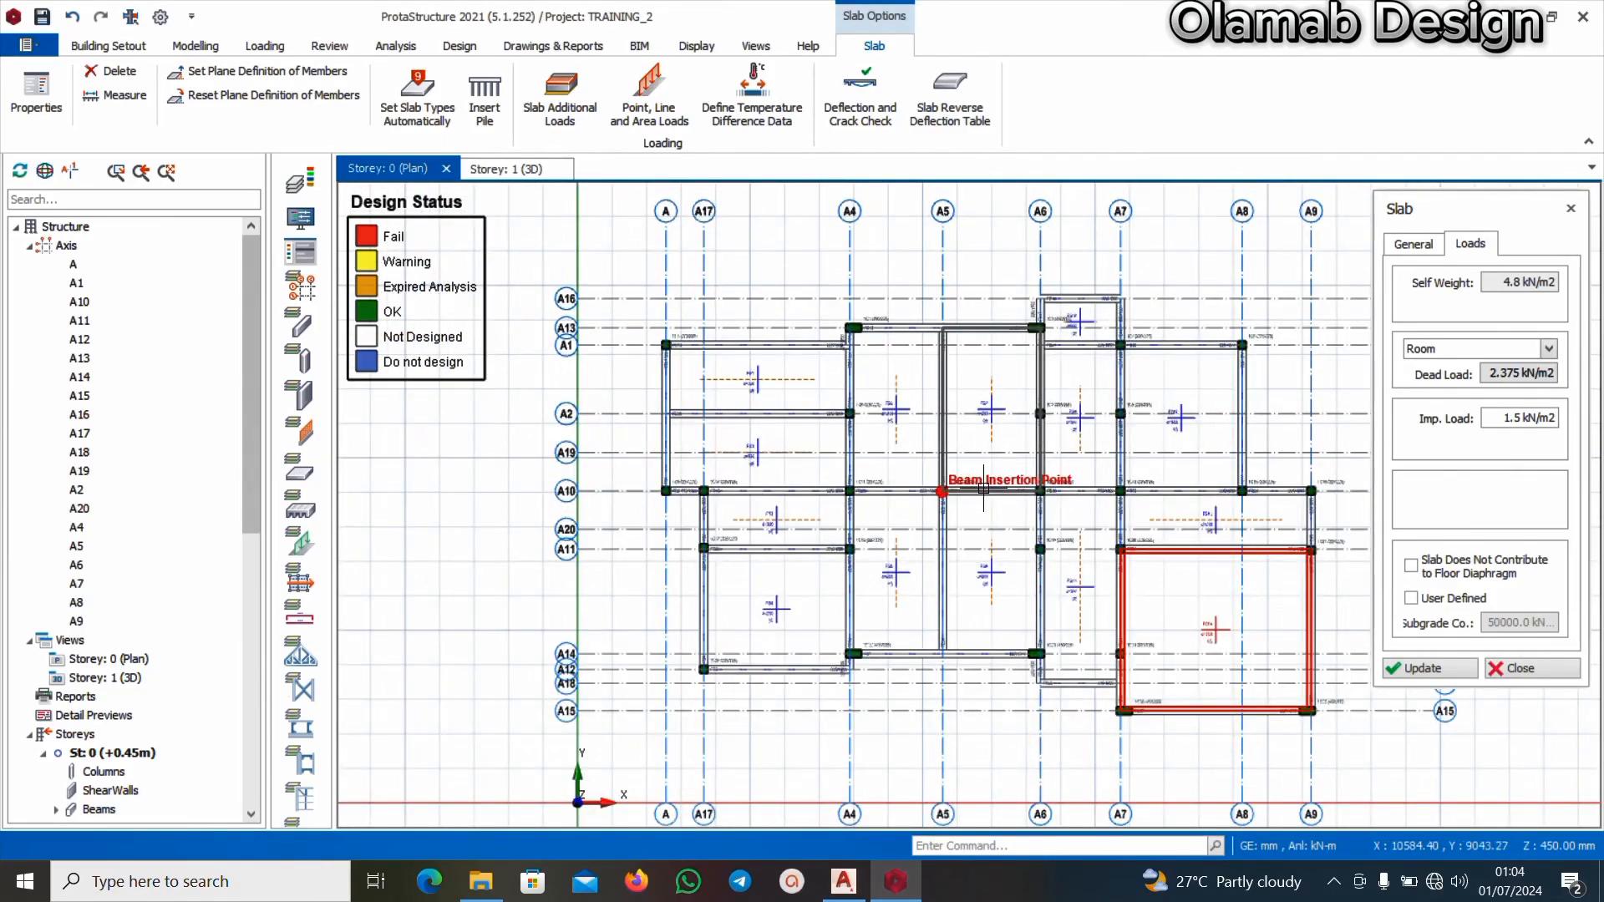
{"action": "key", "text": "Escape"}
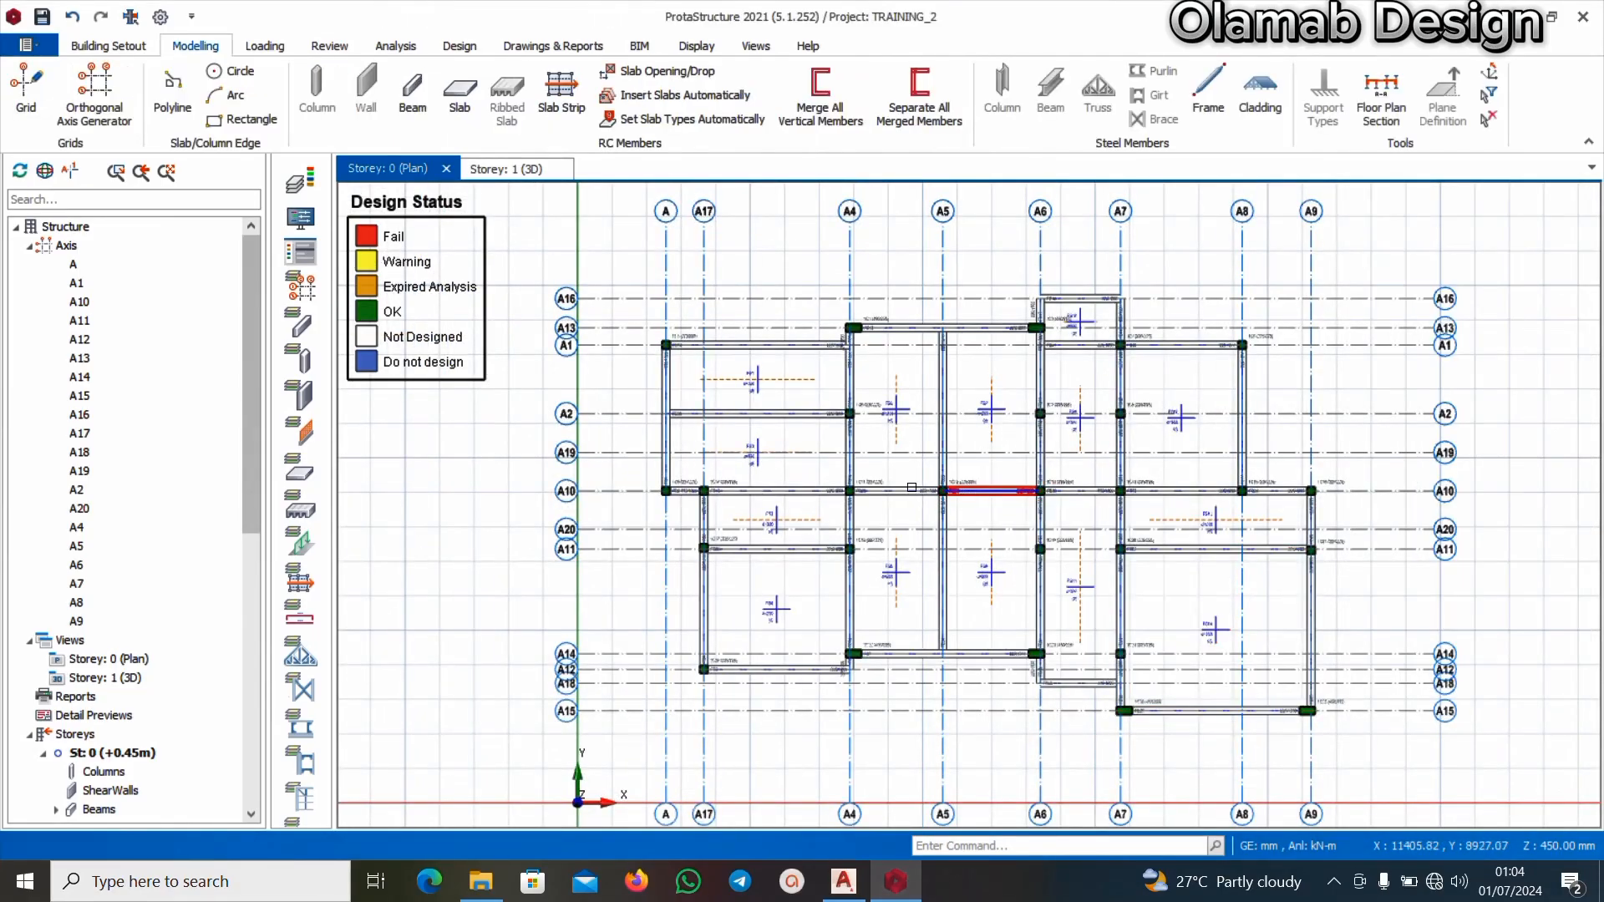
Examine the foundation beams and ground slabs in the 3D model from all sides of the building
{"action": "left_click", "coordinate": [526, 171]}
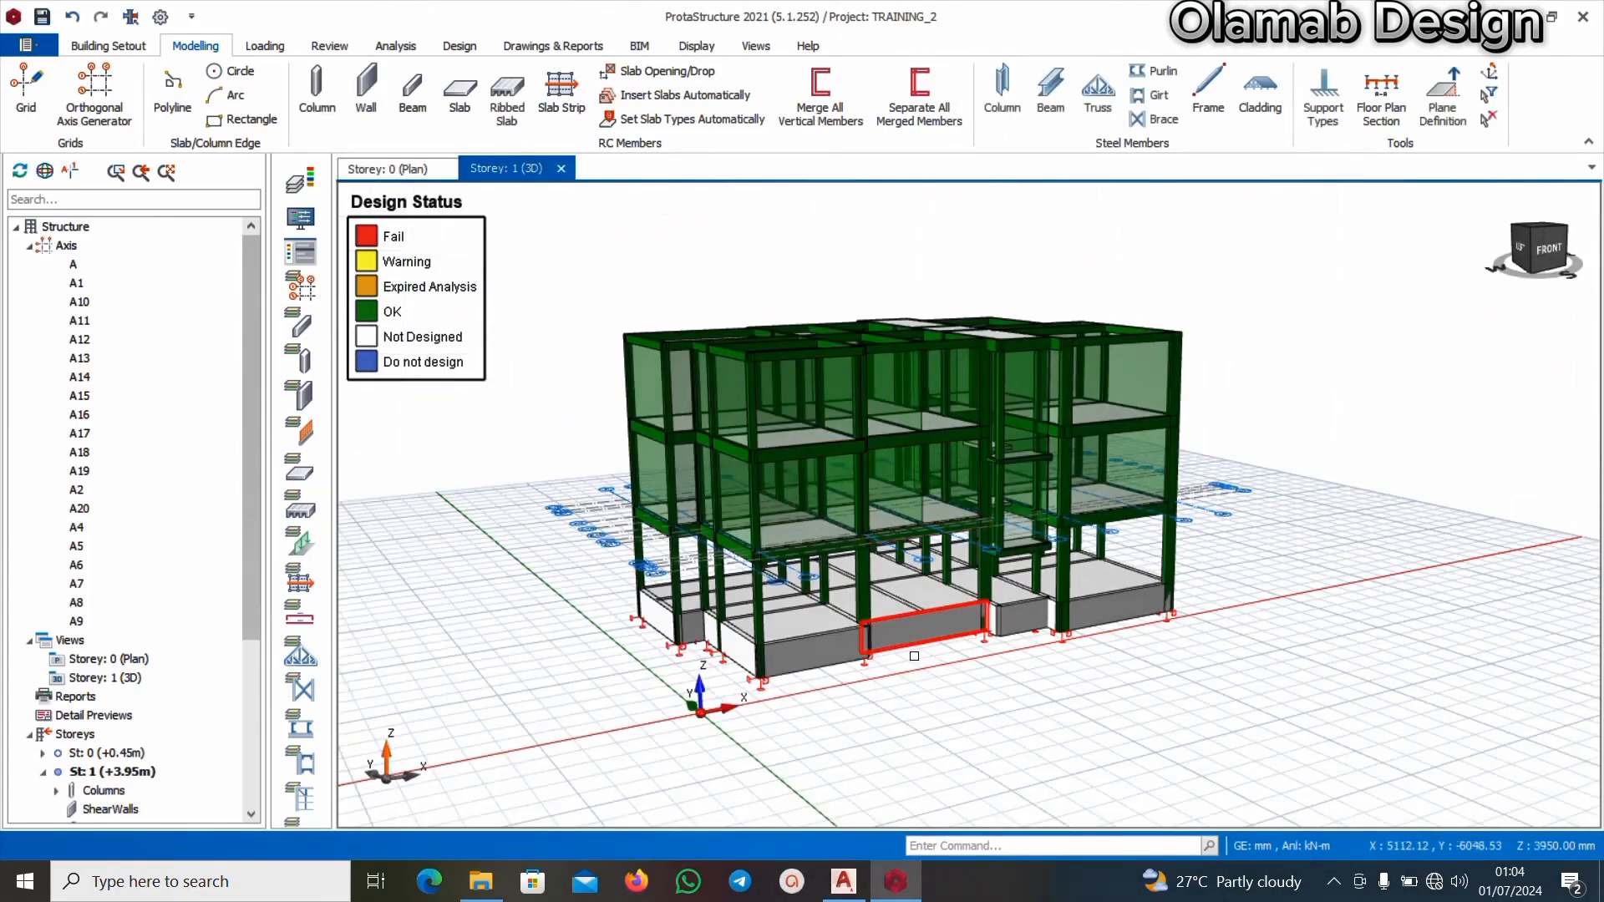
{"action": "scroll", "coordinate": [932, 486], "scroll_direction": "up", "scroll_amount": 5}
{"action": "scroll", "coordinate": [932, 486], "scroll_direction": "up", "scroll_amount": 3}
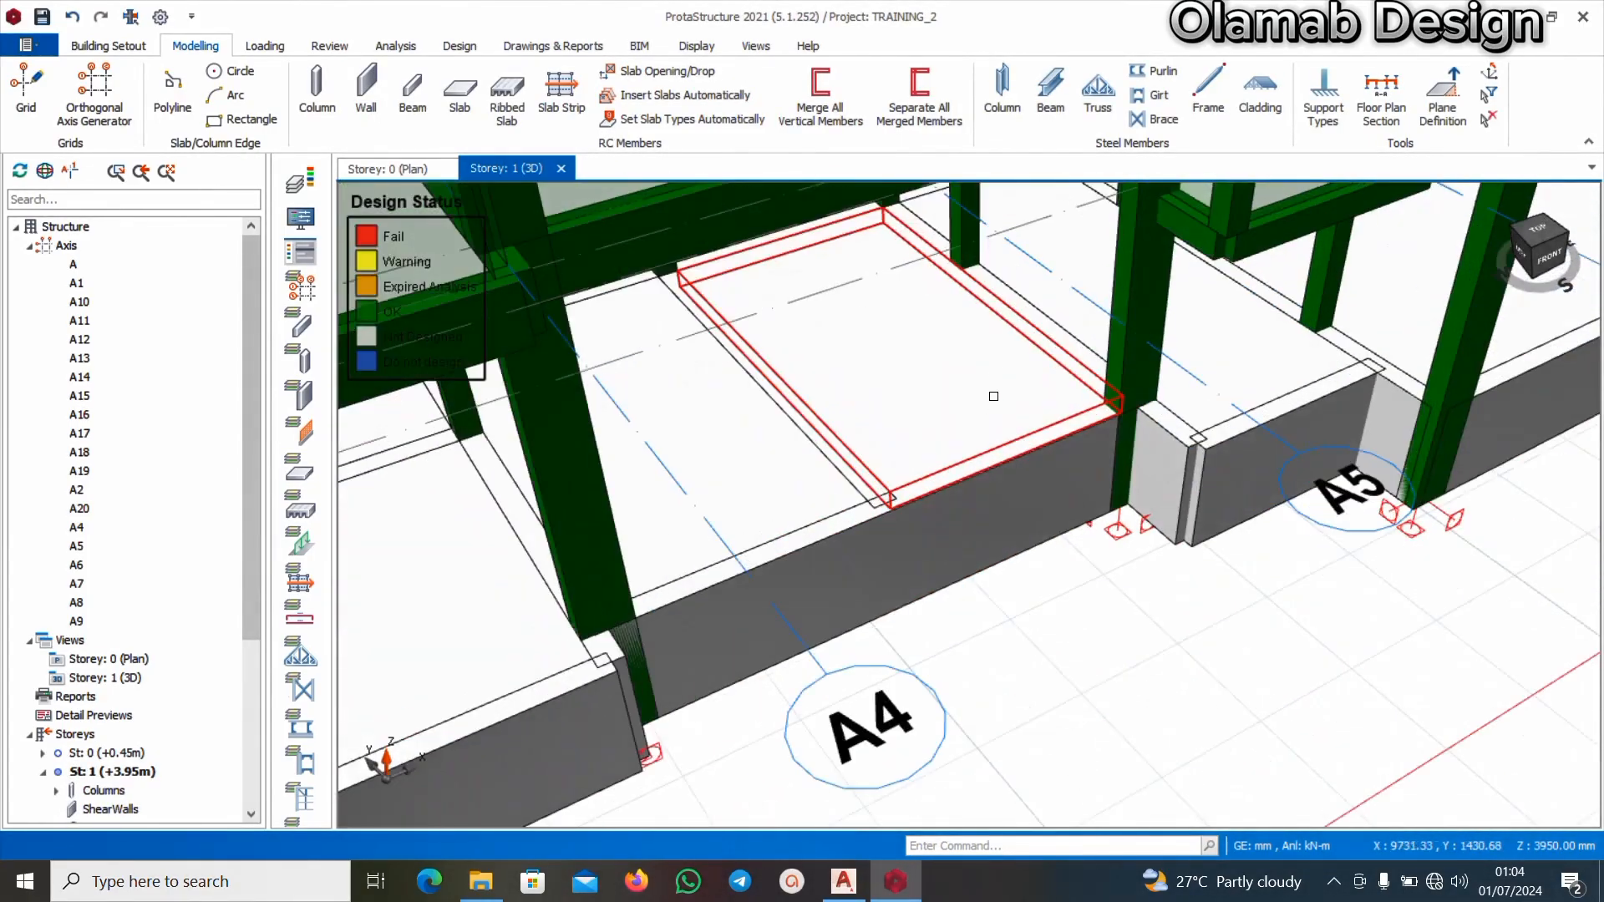
{"action": "scroll", "coordinate": [943, 380], "scroll_direction": "up", "scroll_amount": 1}
{"action": "scroll", "coordinate": [943, 379], "scroll_direction": "down", "scroll_amount": 6}
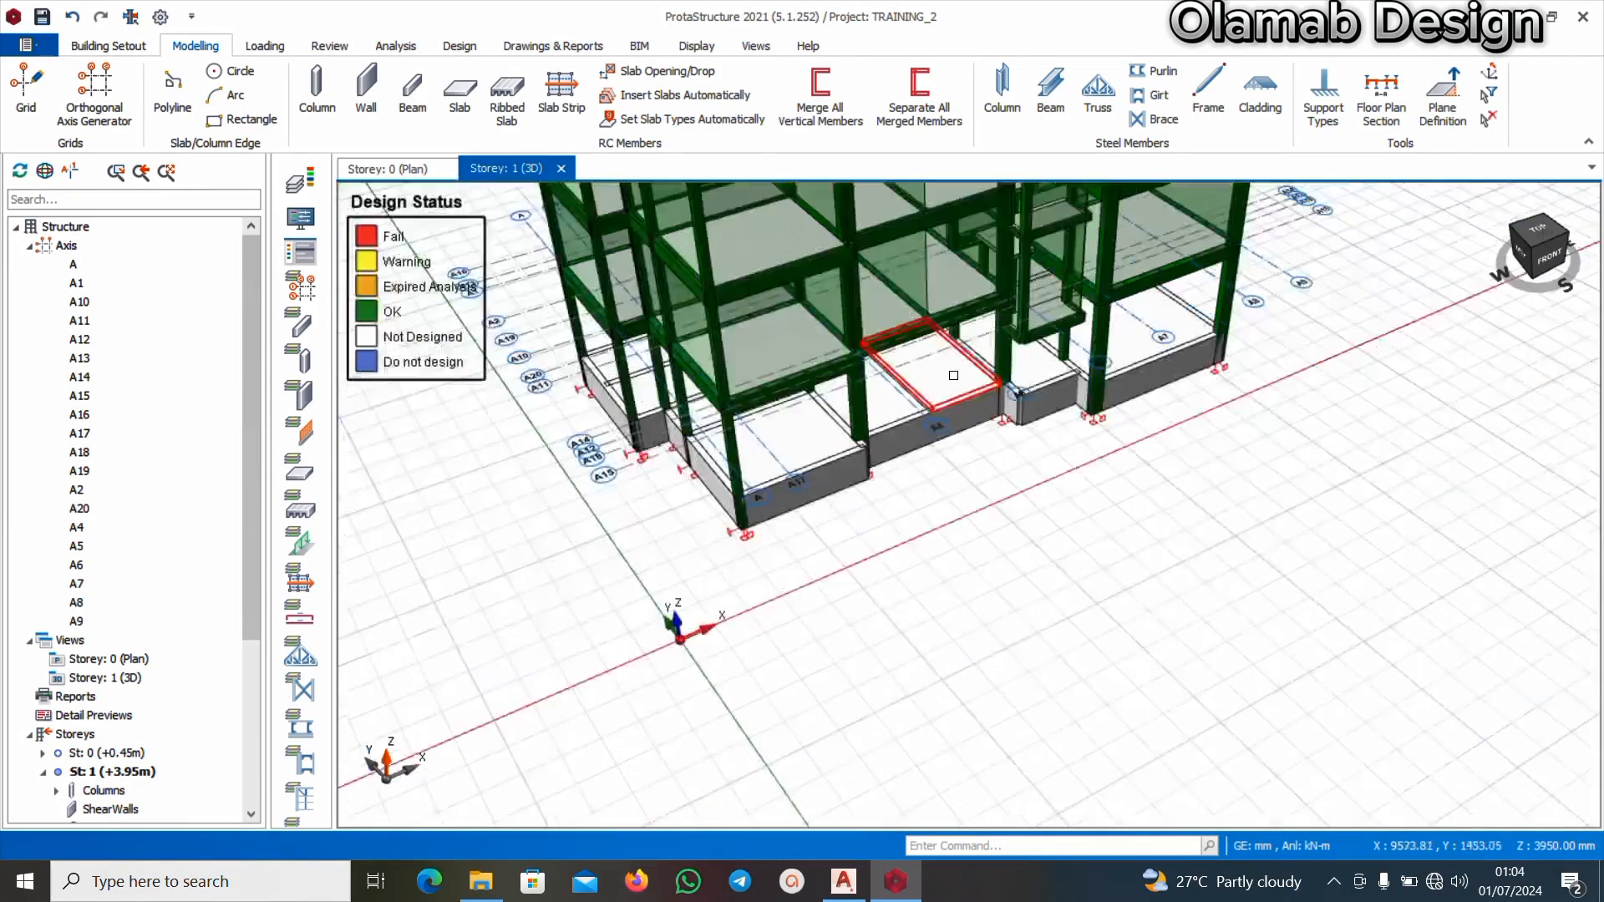
{"action": "mouse_move", "coordinate": [735, 506]}
{"action": "middle_mouse_down"}
{"action": "mouse_move", "coordinate": [886, 488]}
{"action": "mouse_move", "coordinate": [856, 519]}
{"action": "mouse_move", "coordinate": [1209, 523]}
{"action": "middle_mouse_up"}
{"action": "scroll", "coordinate": [886, 488], "scroll_direction": "up", "scroll_amount": 6}
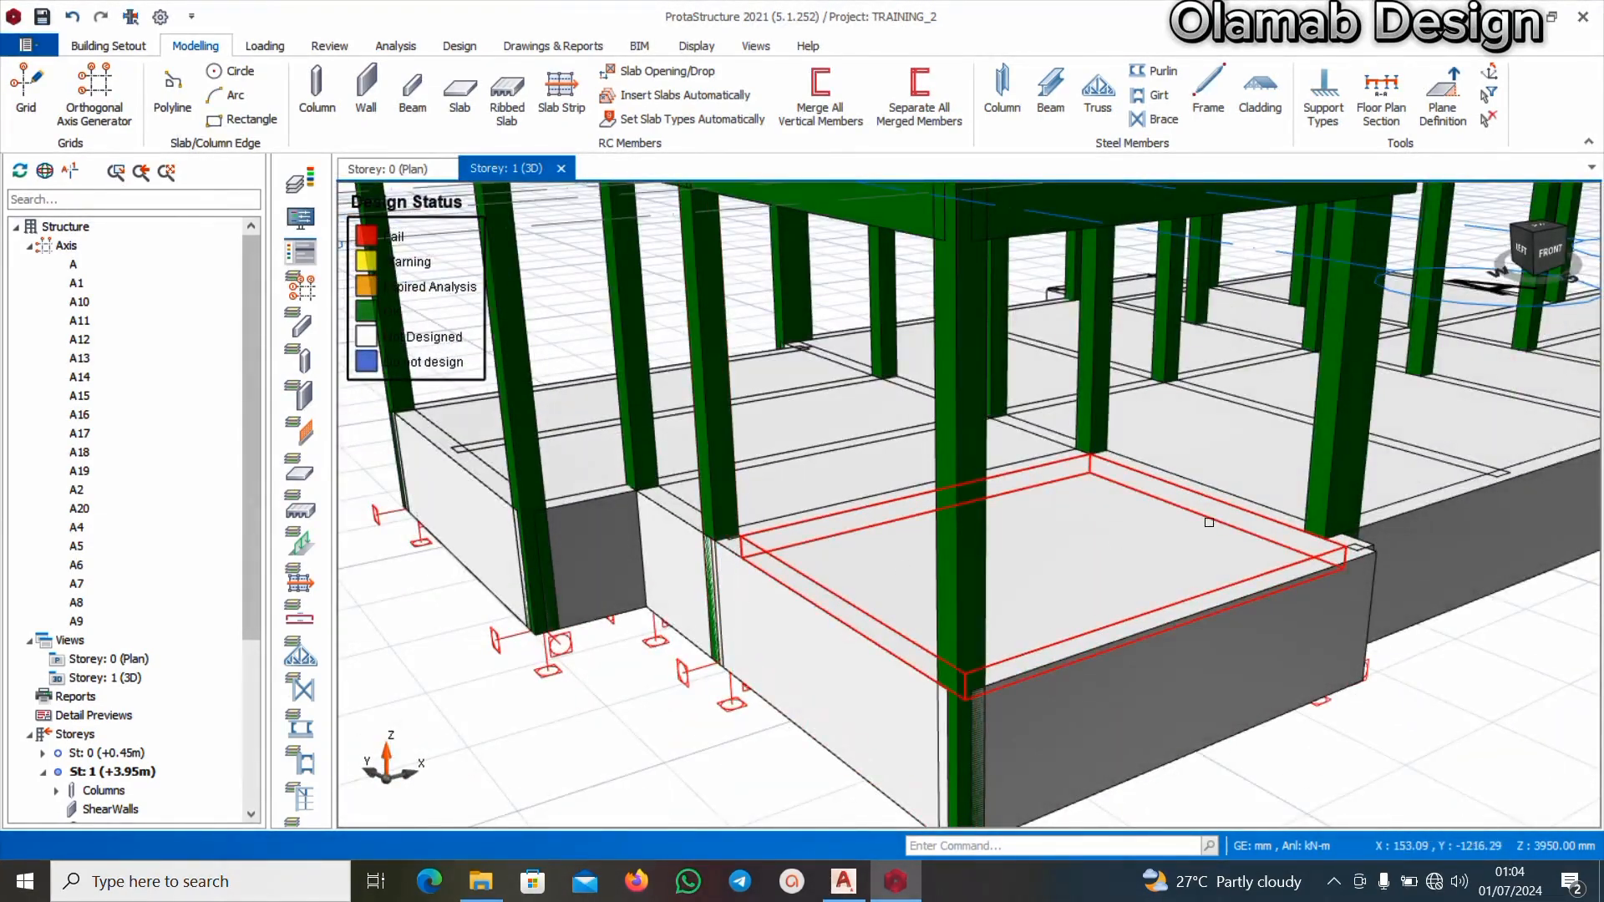
{"action": "scroll", "coordinate": [1139, 498], "scroll_direction": "down", "scroll_amount": 5}
{"action": "middle_click_drag", "start_coordinate": [795, 584], "coordinate": [948, 558]}
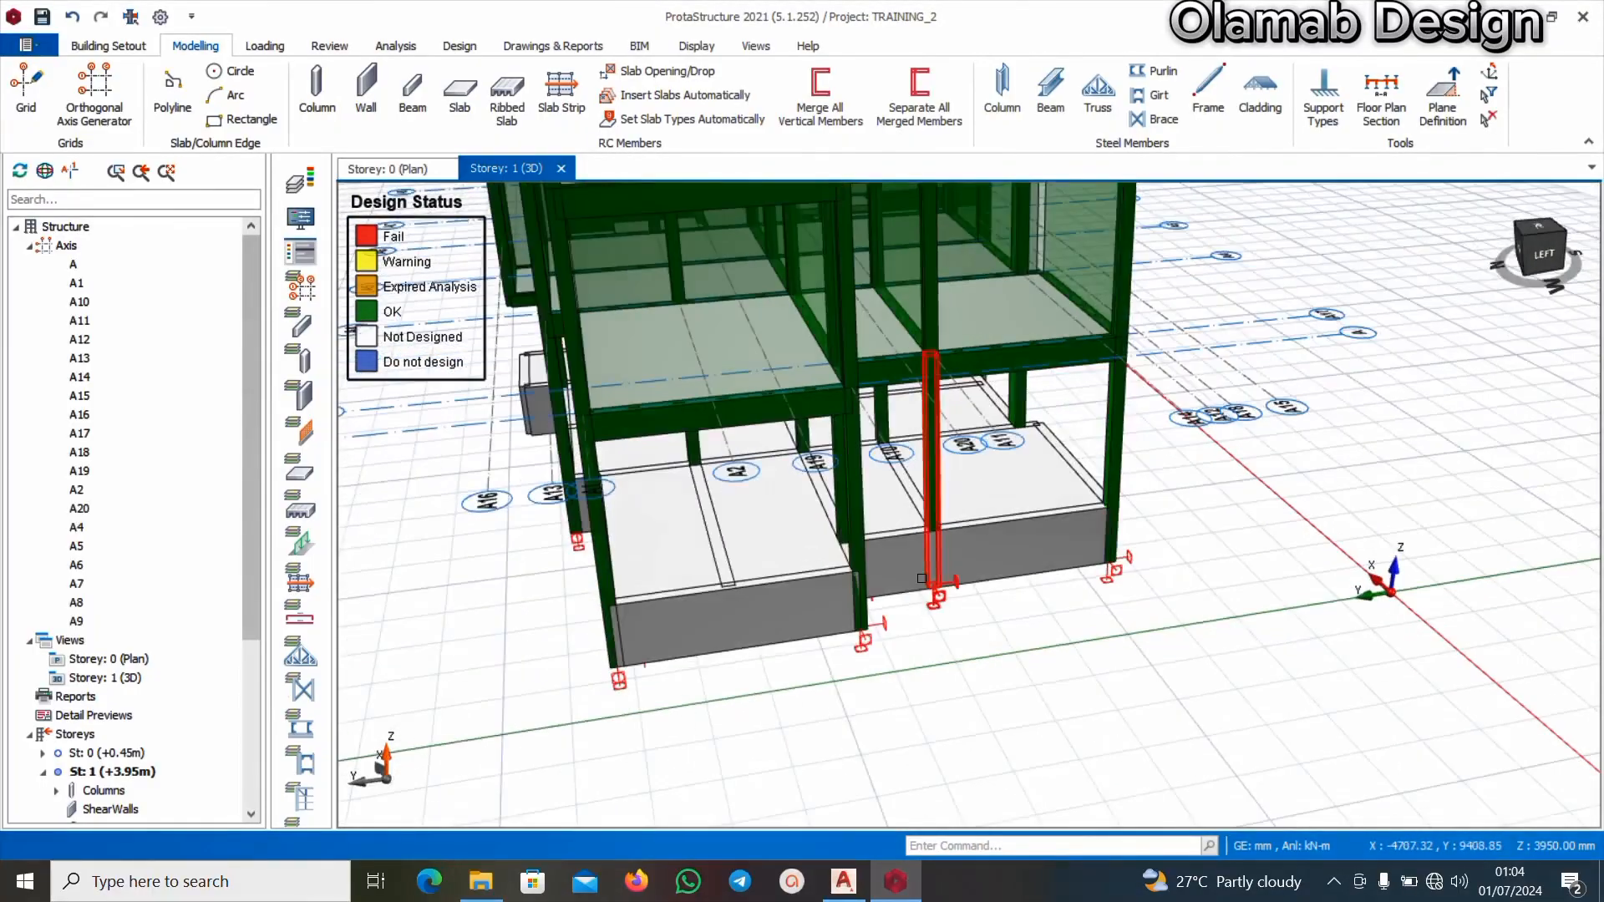
{"action": "scroll", "coordinate": [952, 558], "scroll_direction": "down", "scroll_amount": 3}
{"action": "middle_click_drag", "start_coordinate": [755, 609], "coordinate": [895, 573]}
{"action": "scroll", "coordinate": [704, 528], "scroll_direction": "down", "scroll_amount": 3}
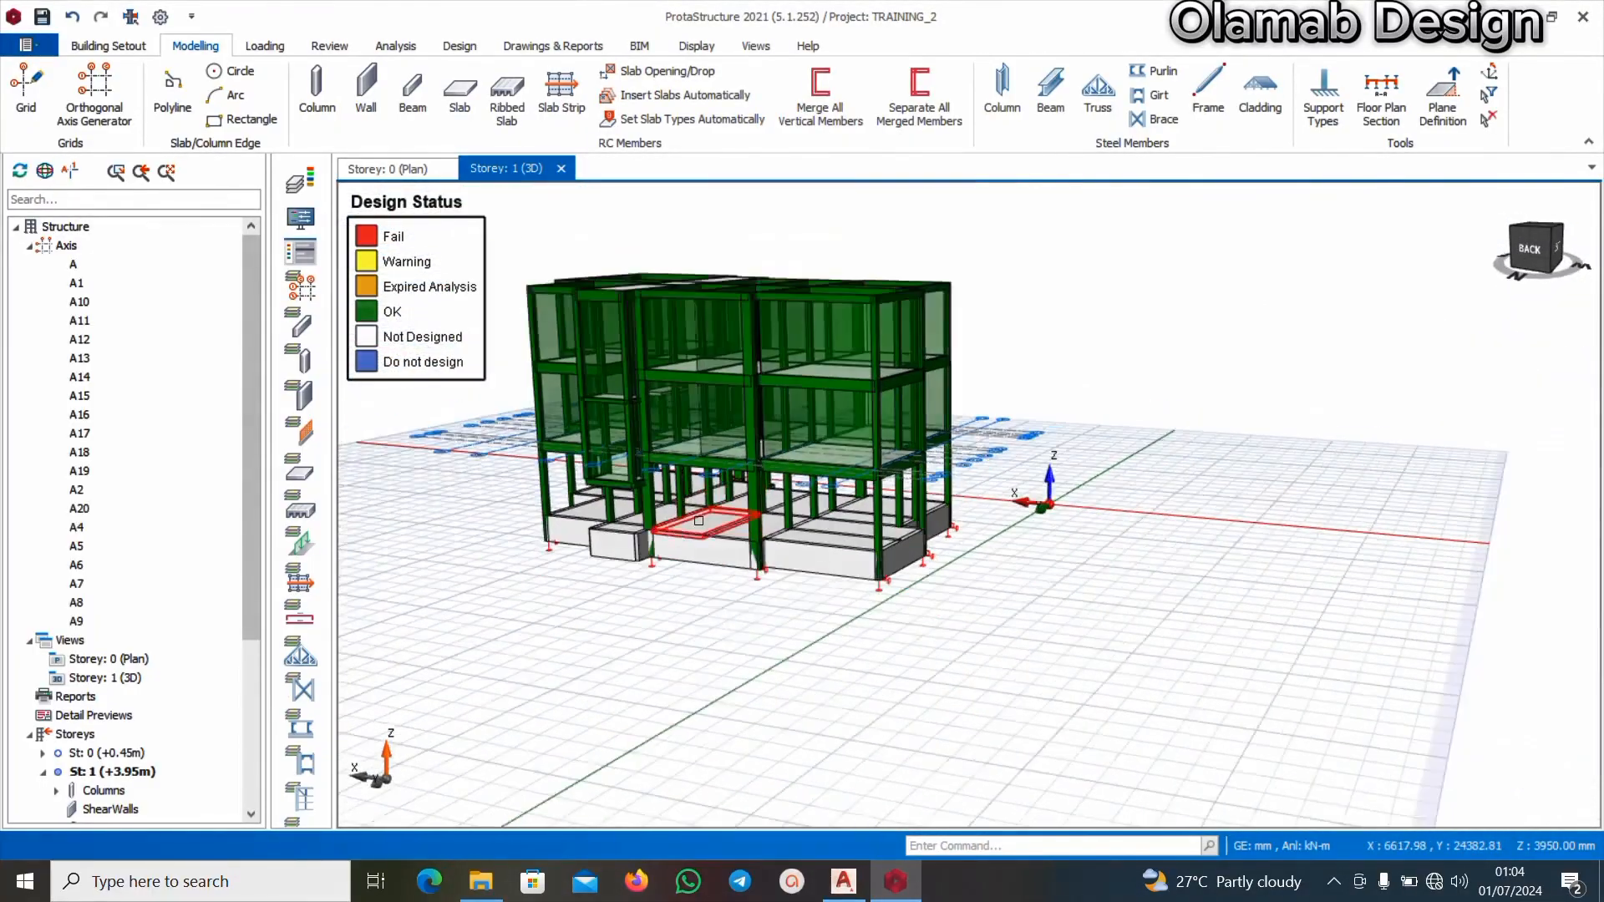
{"action": "mouse_move", "coordinate": [521, 581]}
{"action": "middle_mouse_down"}
{"action": "mouse_move", "coordinate": [645, 606]}
{"action": "mouse_move", "coordinate": [726, 587]}
{"action": "mouse_move", "coordinate": [722, 554]}
{"action": "middle_mouse_up"}
{"action": "scroll", "coordinate": [737, 570], "scroll_direction": "up", "scroll_amount": 3}
{"action": "scroll", "coordinate": [817, 527], "scroll_direction": "down", "scroll_amount": 3}
{"action": "middle_click_drag", "start_coordinate": [794, 675], "coordinate": [746, 644]}
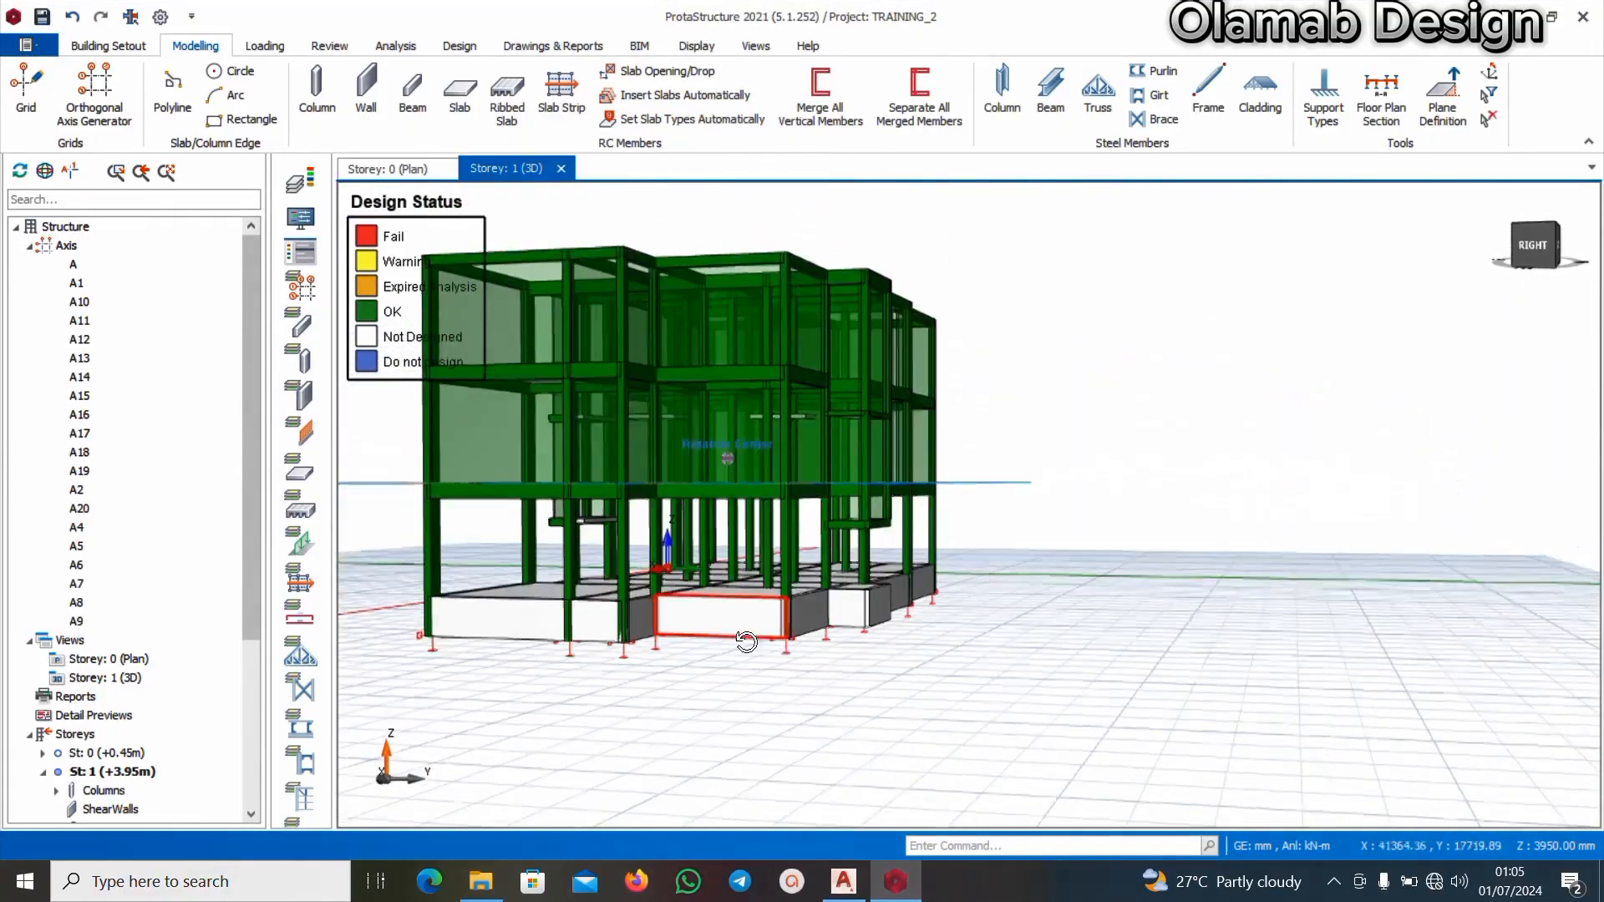
Apply a wall load to the Storey 0 beam on axis A1 between A and A4: 3.47 kN/m2, 3.05 m high, 0.225 m thick
{"action": "left_click", "coordinate": [392, 170]}
{"action": "scroll", "coordinate": [877, 435], "scroll_direction": "down", "scroll_amount": 2}
{"action": "scroll", "coordinate": [871, 440], "scroll_direction": "up", "scroll_amount": 5}
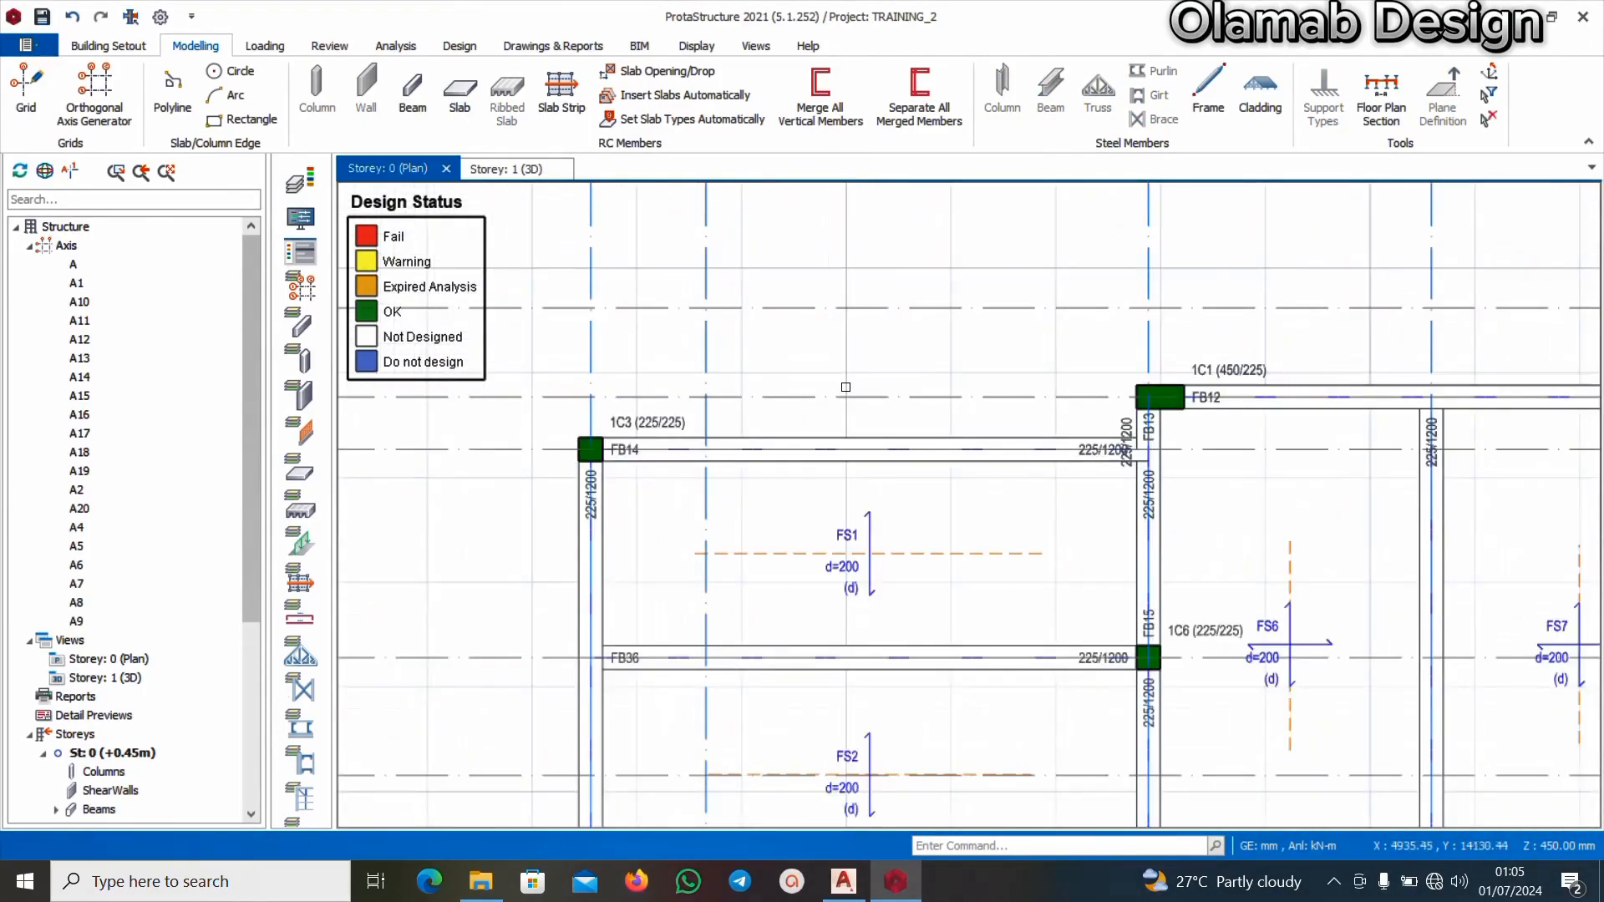
{"action": "left_click", "coordinate": [872, 441]}
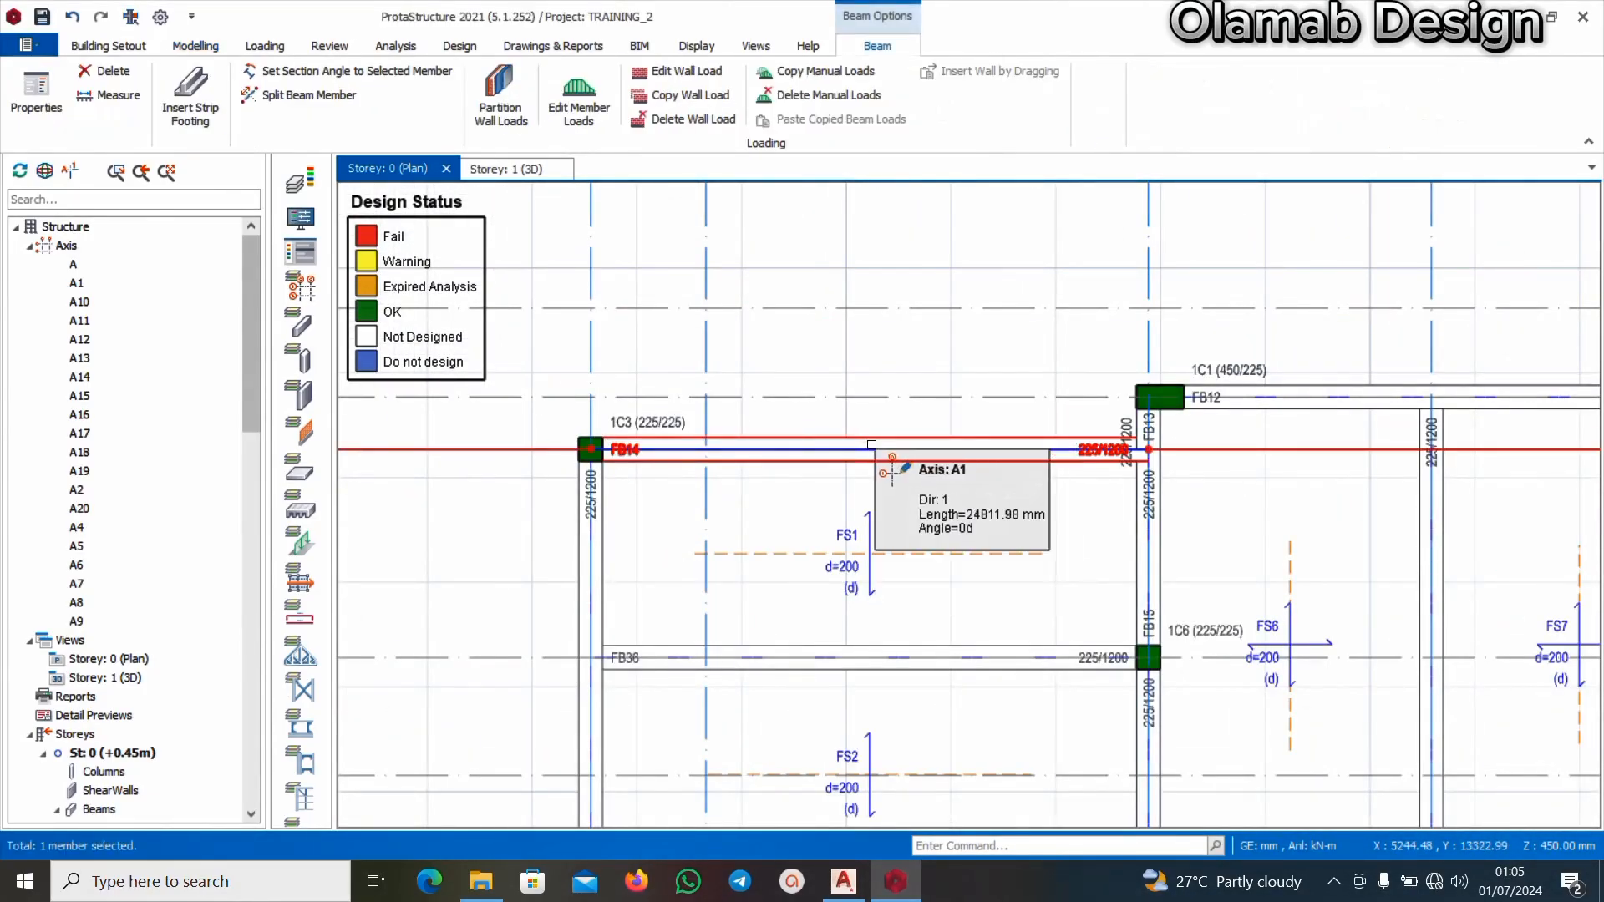
{"action": "right_click", "coordinate": [873, 443]}
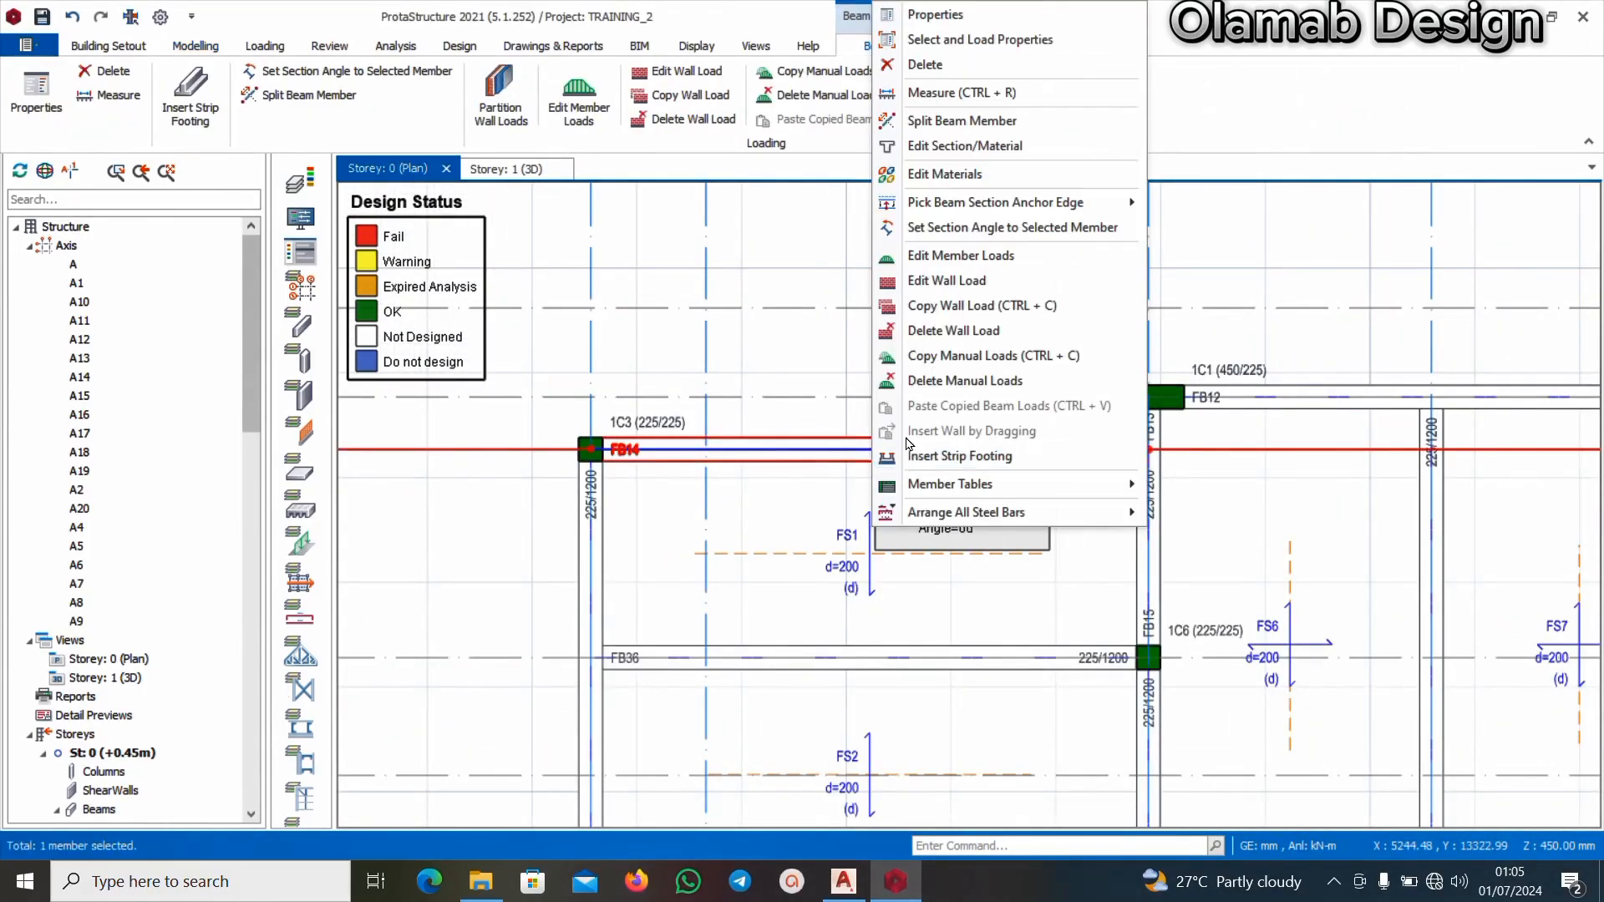
{"action": "left_click", "coordinate": [962, 282]}
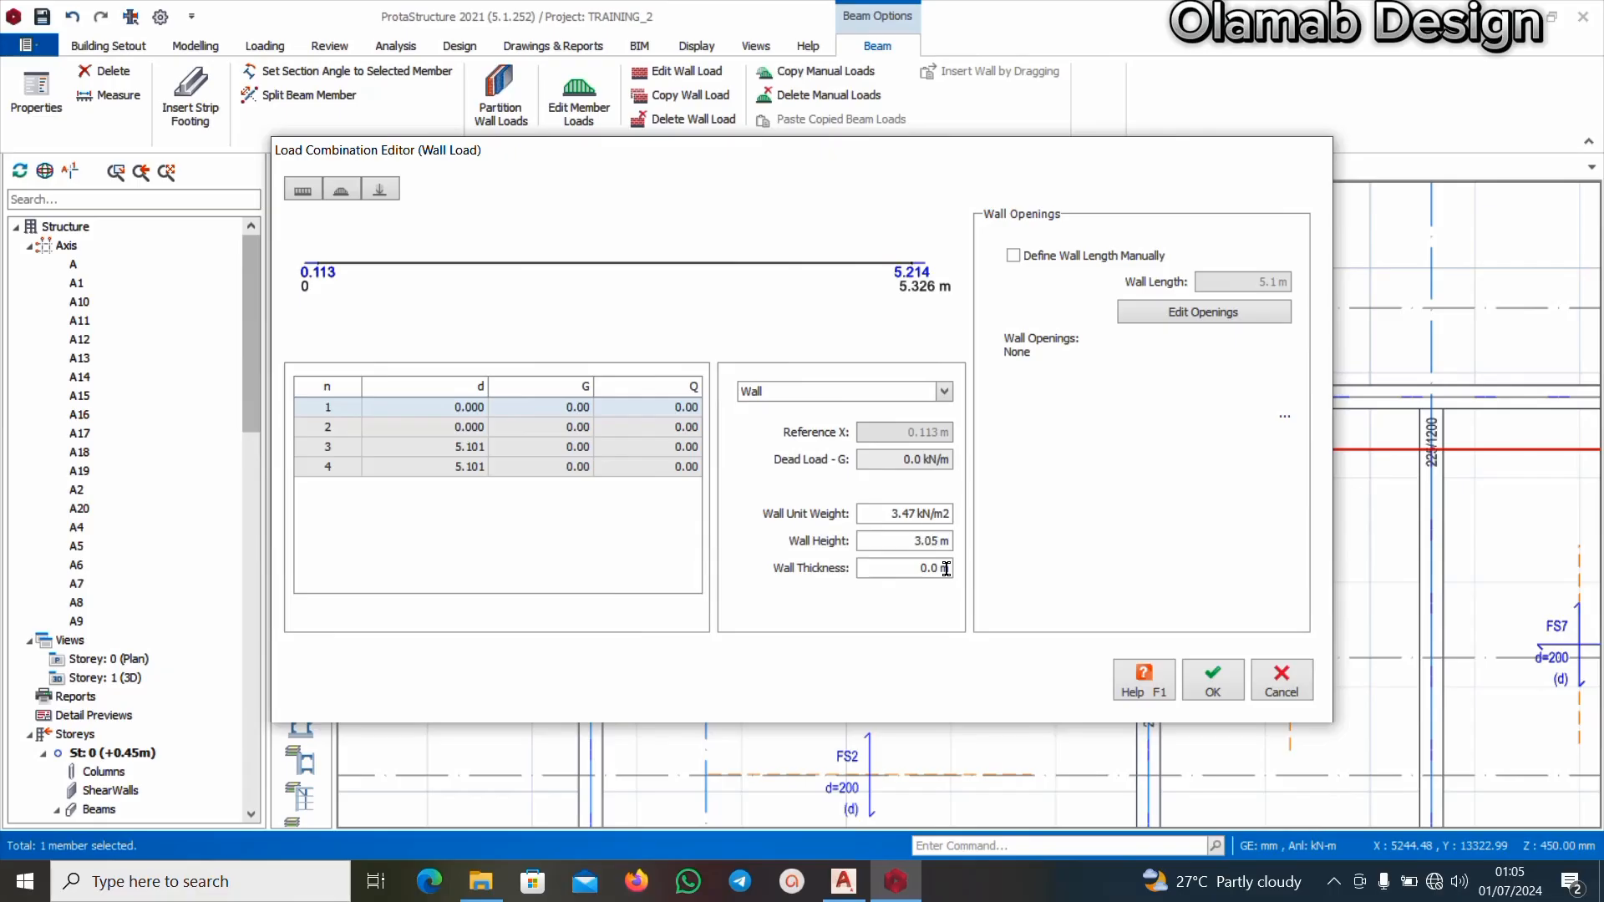
{"action": "left_click", "coordinate": [946, 569]}
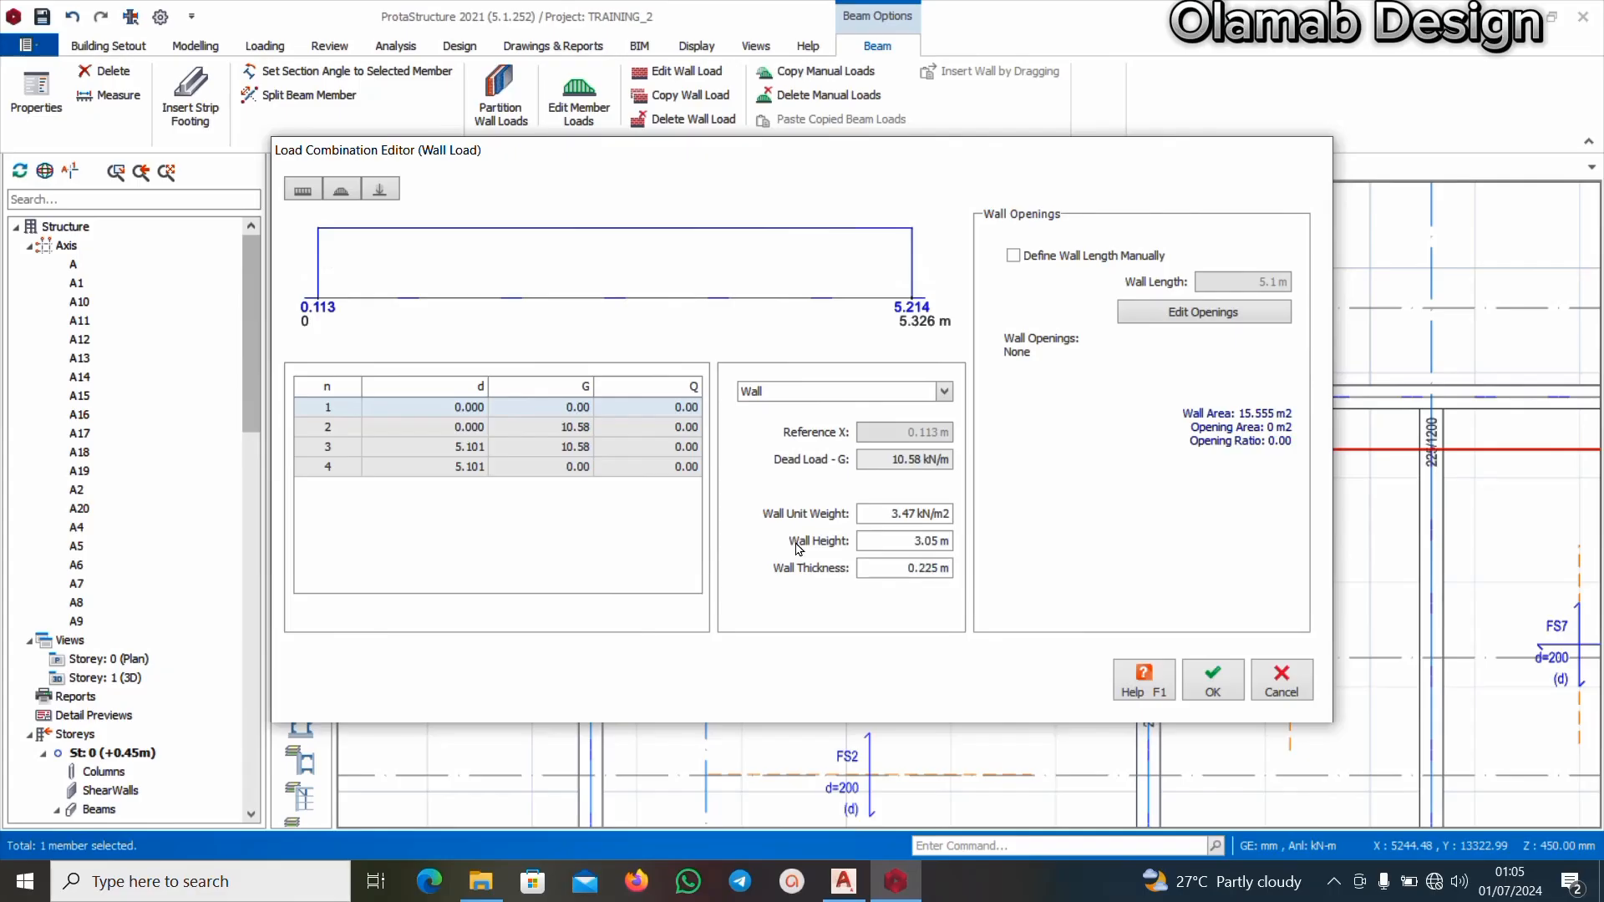
{"action": "left_click", "coordinate": [1213, 681]}
Copy the wall load from the beam on axis A1 between axes A and A4
{"action": "scroll", "coordinate": [906, 487], "scroll_direction": "down", "scroll_amount": 3}
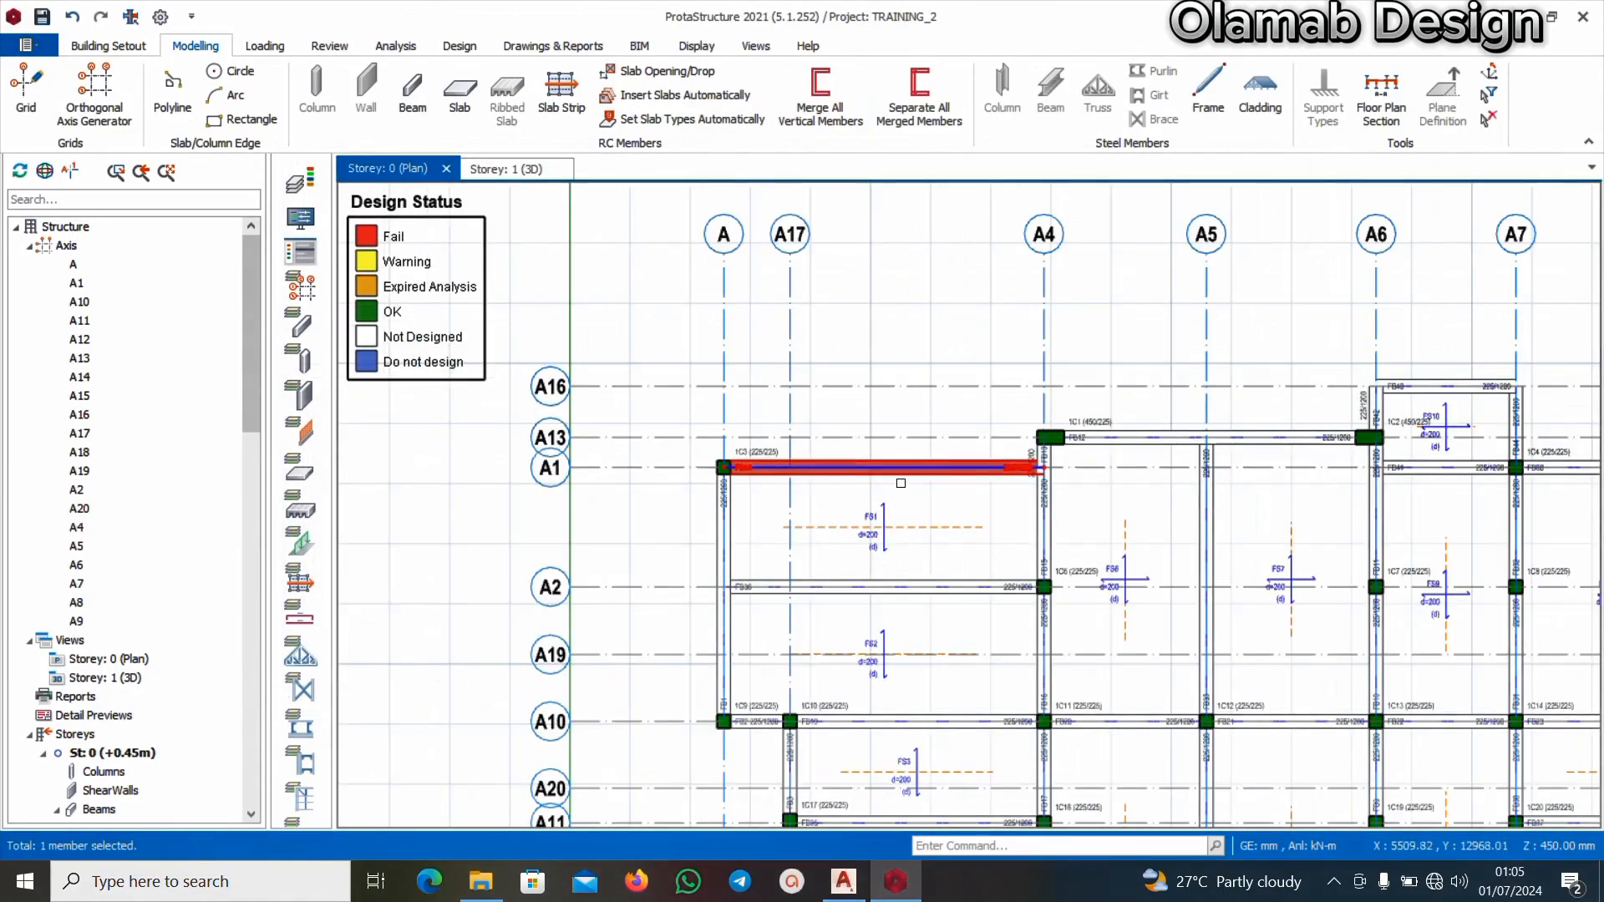
{"action": "scroll", "coordinate": [903, 477], "scroll_direction": "up", "scroll_amount": 3}
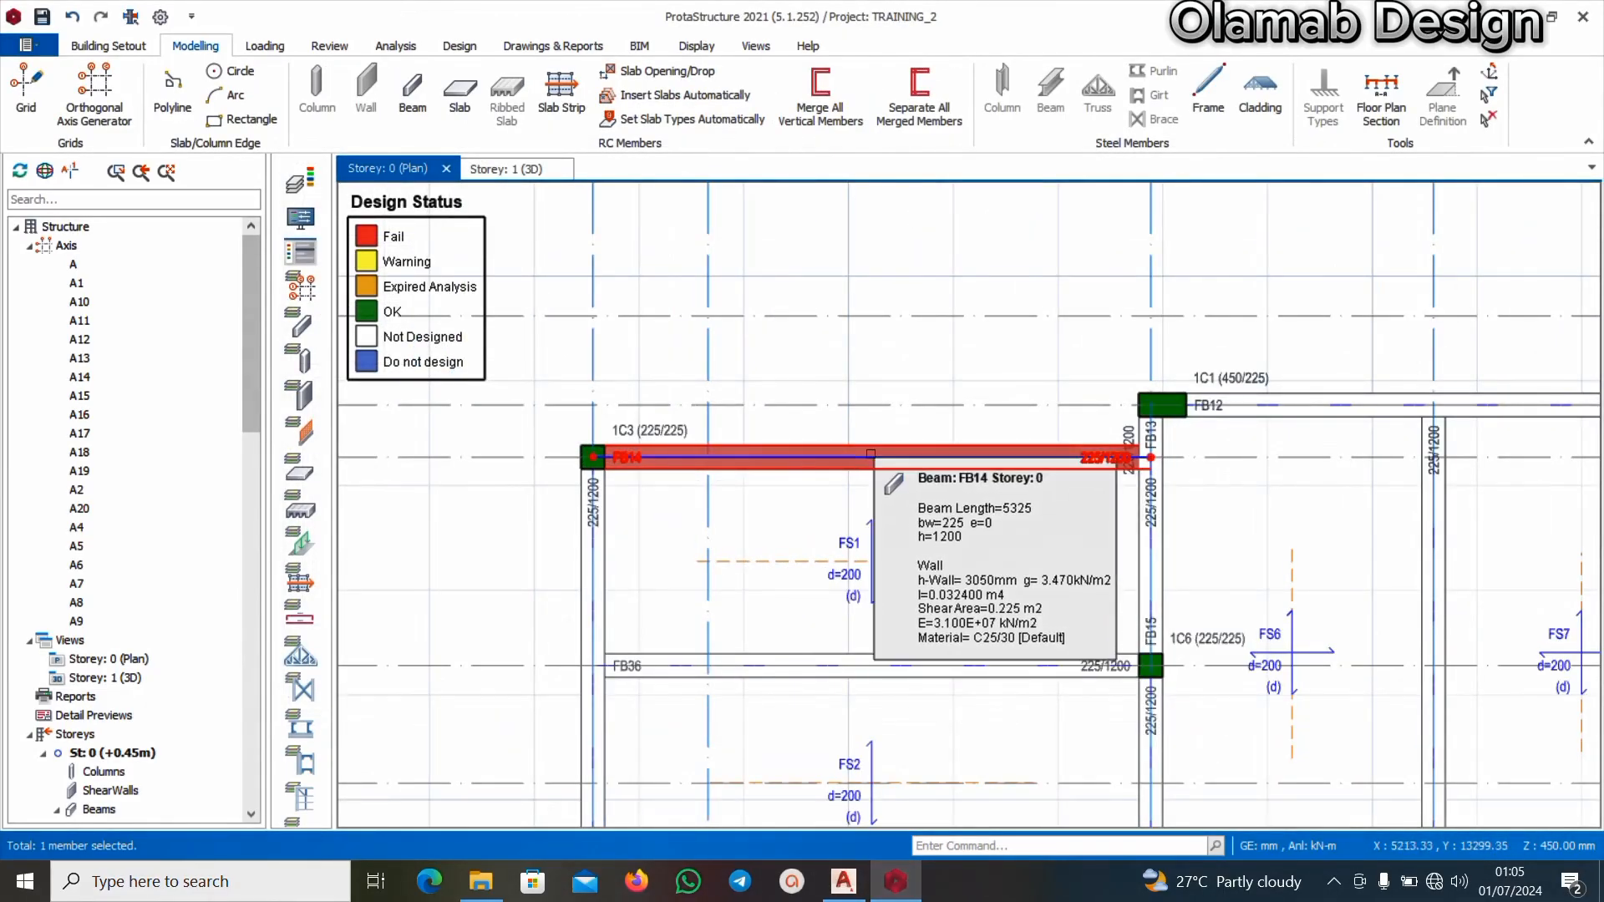
{"action": "right_click", "coordinate": [871, 454]}
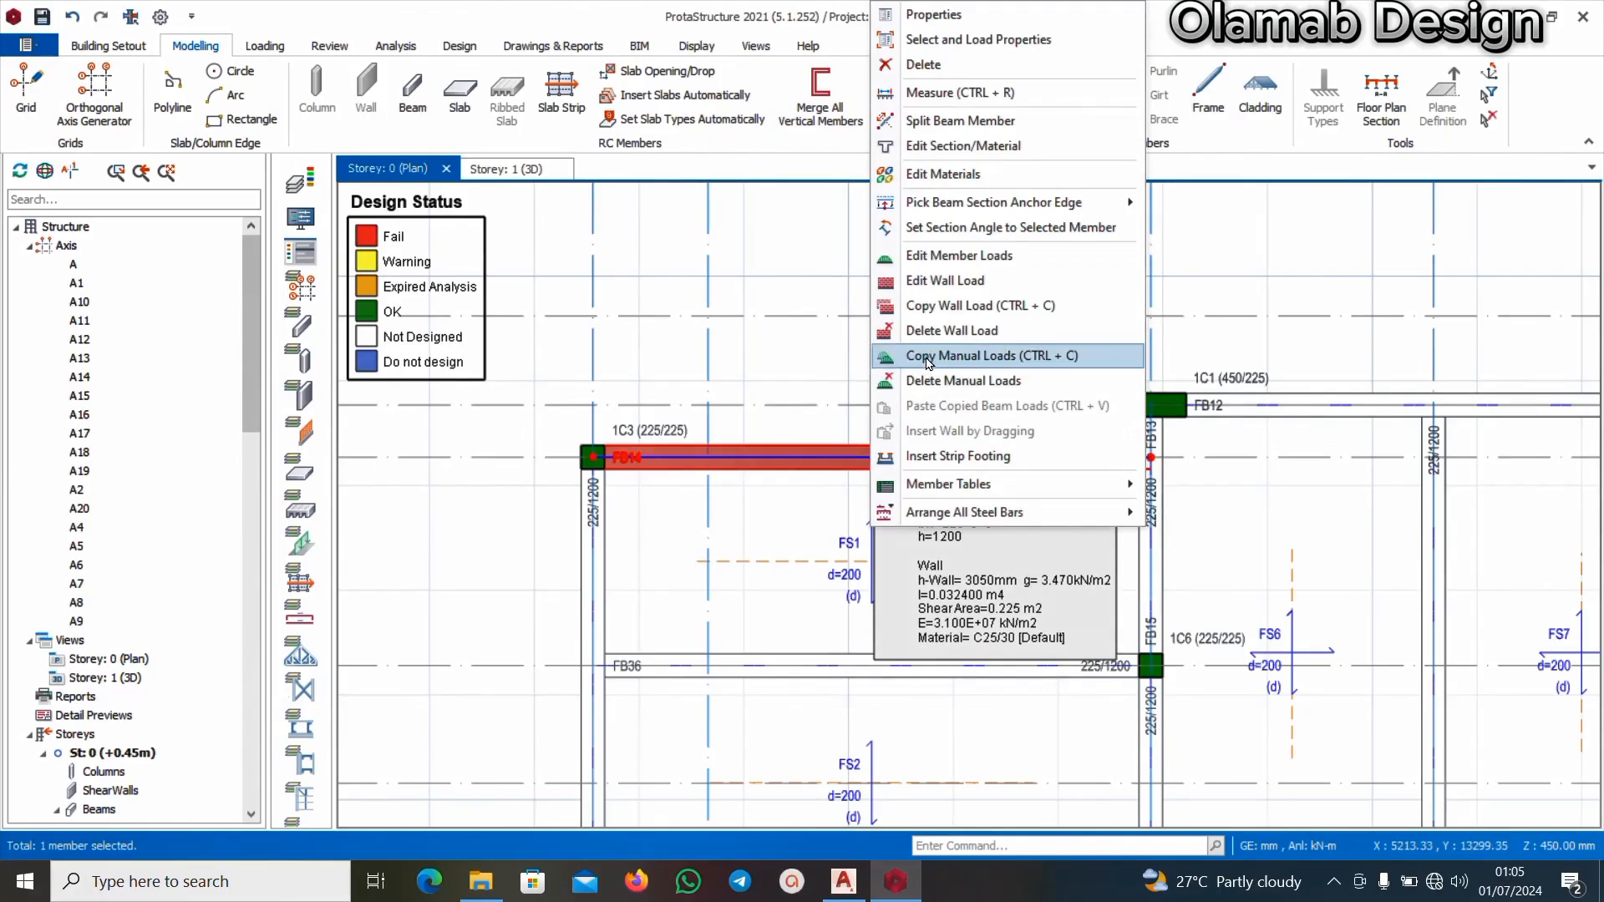
{"action": "left_click", "coordinate": [931, 315]}
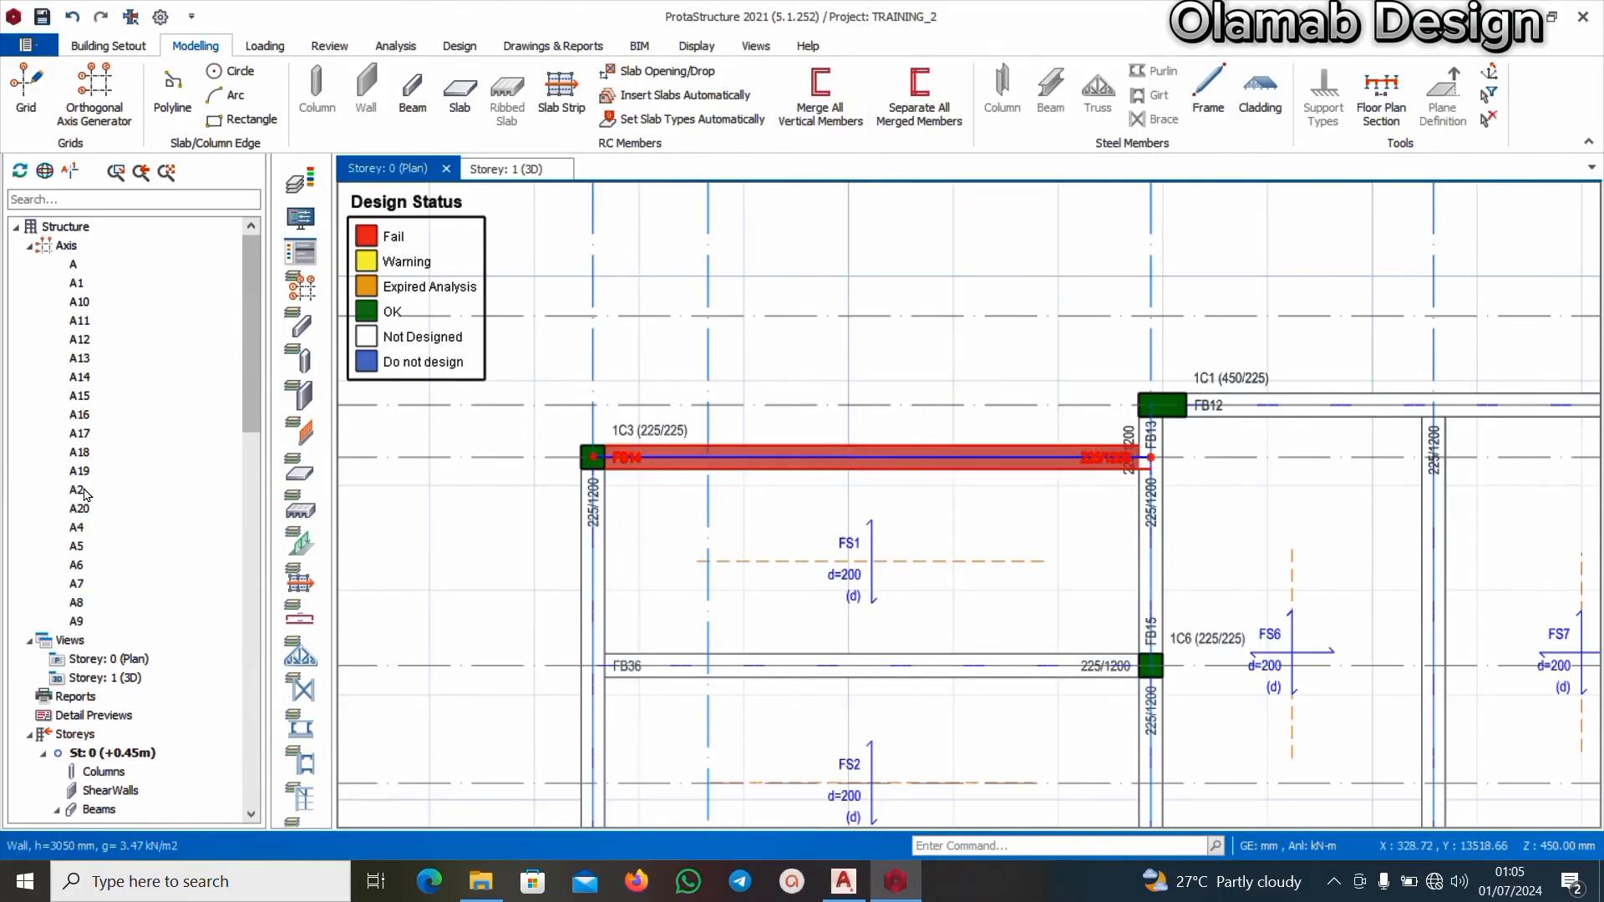
Paste the copied wall load onto all Storey 0 beams, FB1 to FB46, replacing their existing wall loads
{"action": "scroll", "coordinate": [140, 578], "scroll_direction": "down", "scroll_amount": 7}
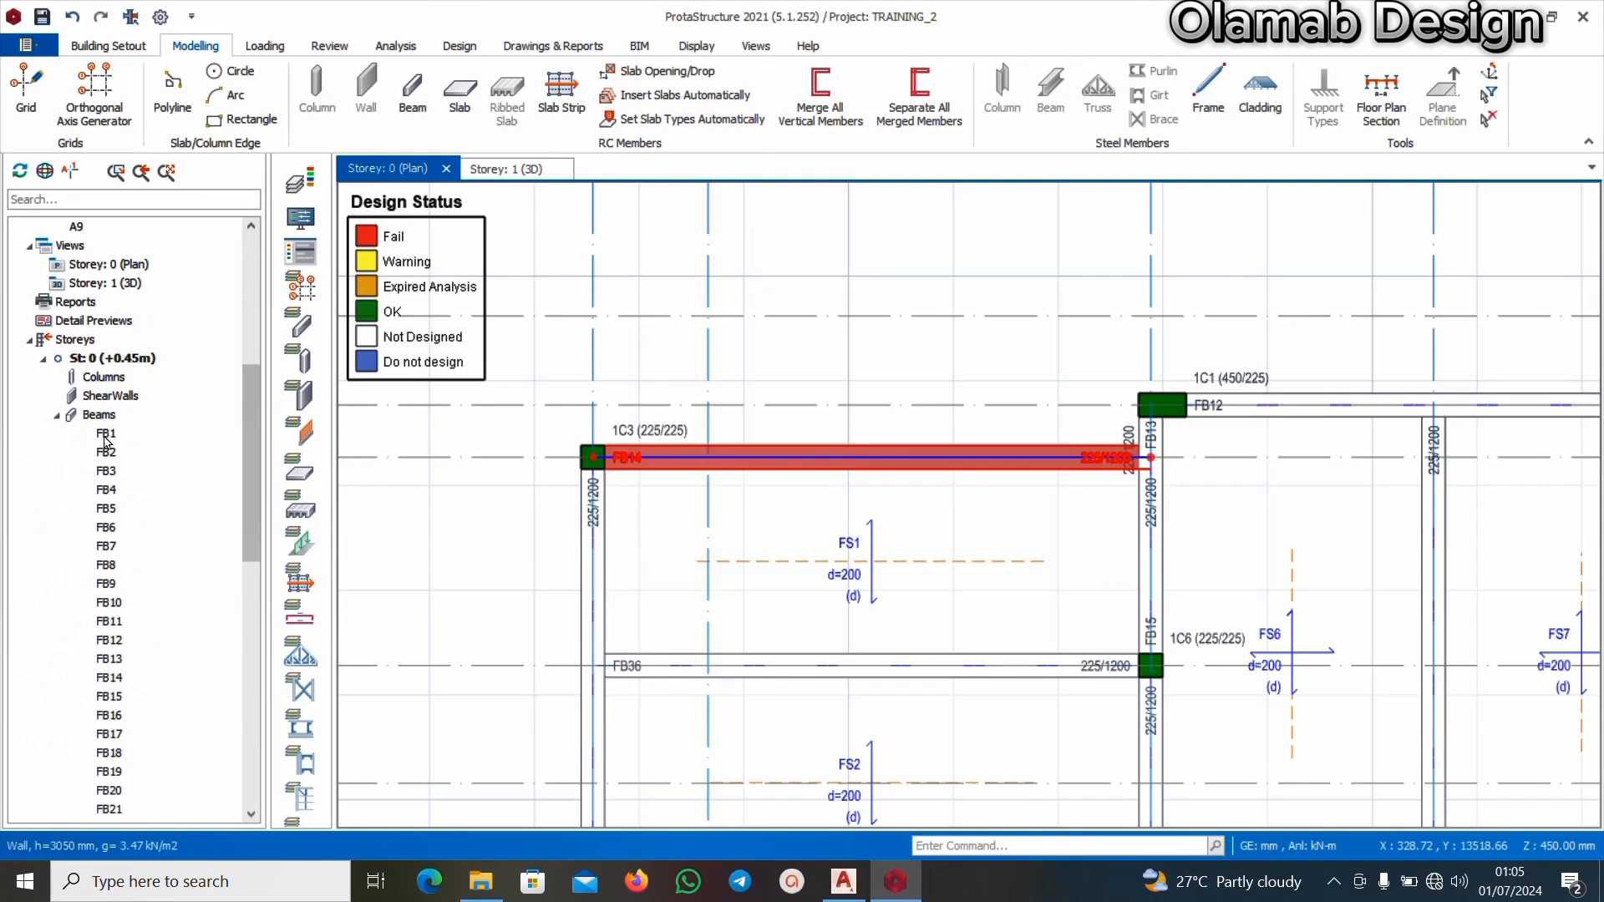
{"action": "left_click", "coordinate": [104, 437]}
{"action": "left_click_drag", "start_coordinate": [250, 395], "coordinate": [227, 605]}
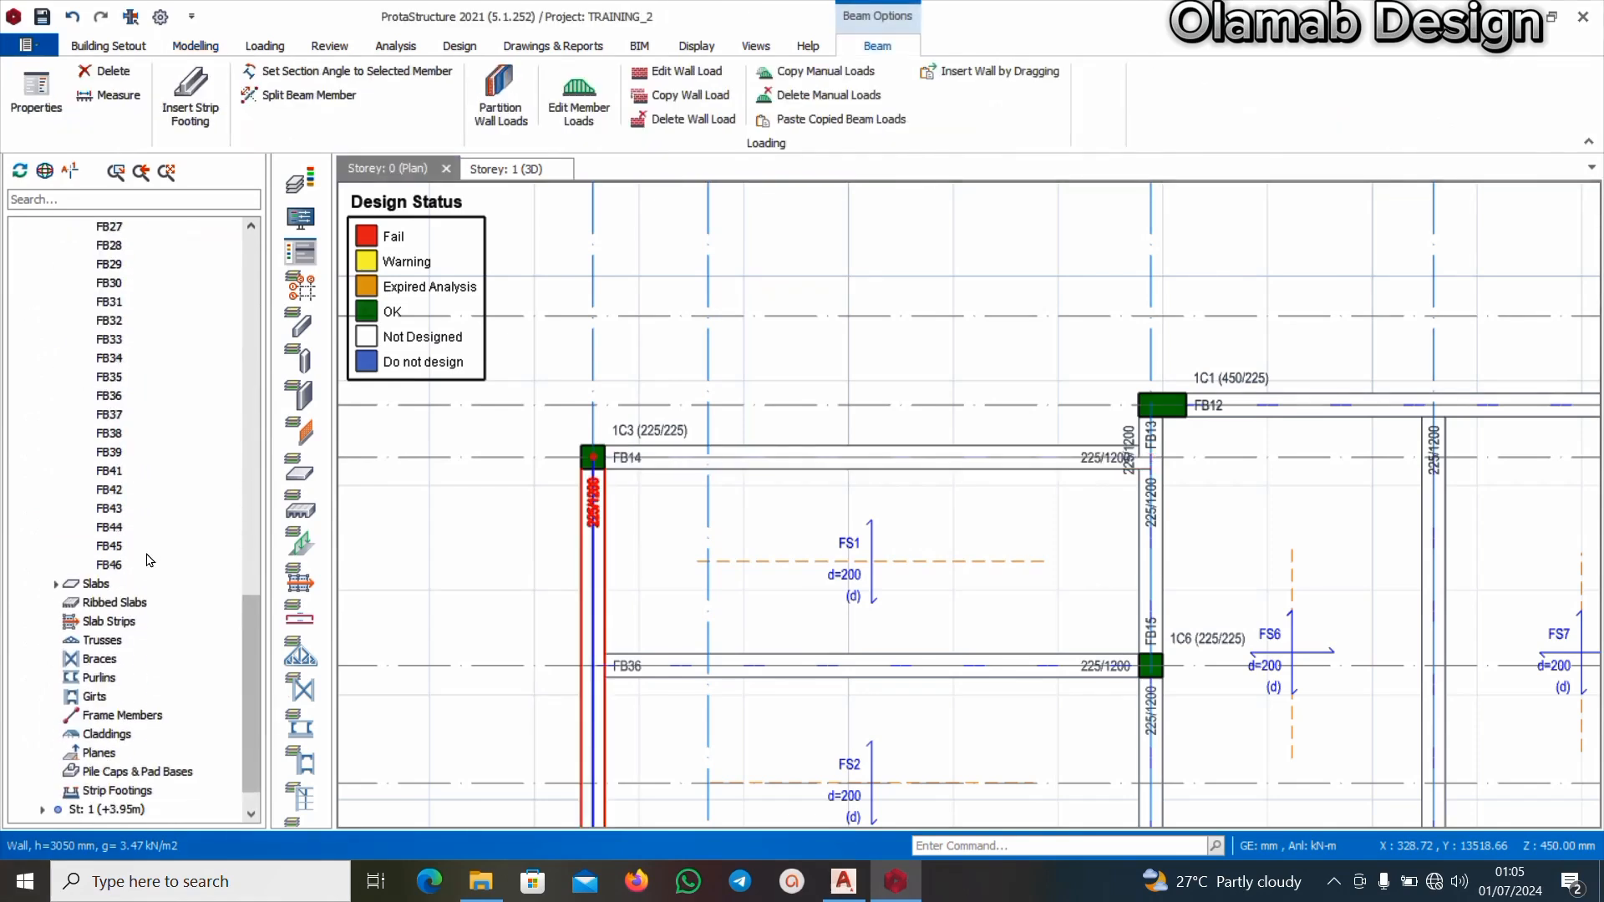
{"action": "left_click", "coordinate": [114, 568], "text": "shift"}
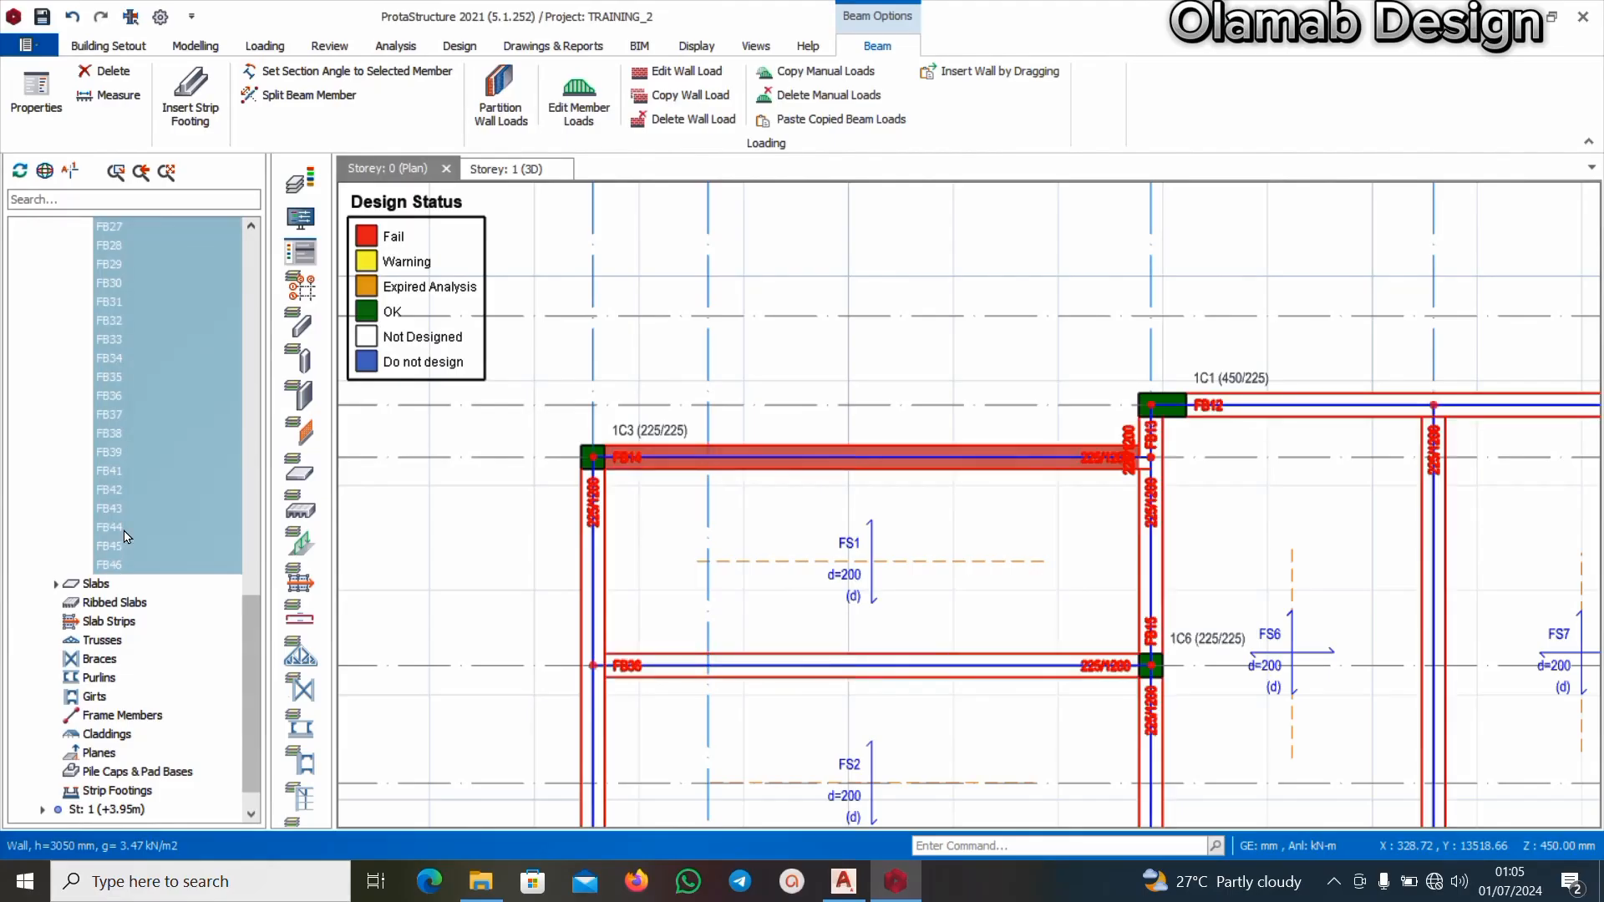
{"action": "right_click", "coordinate": [124, 415]}
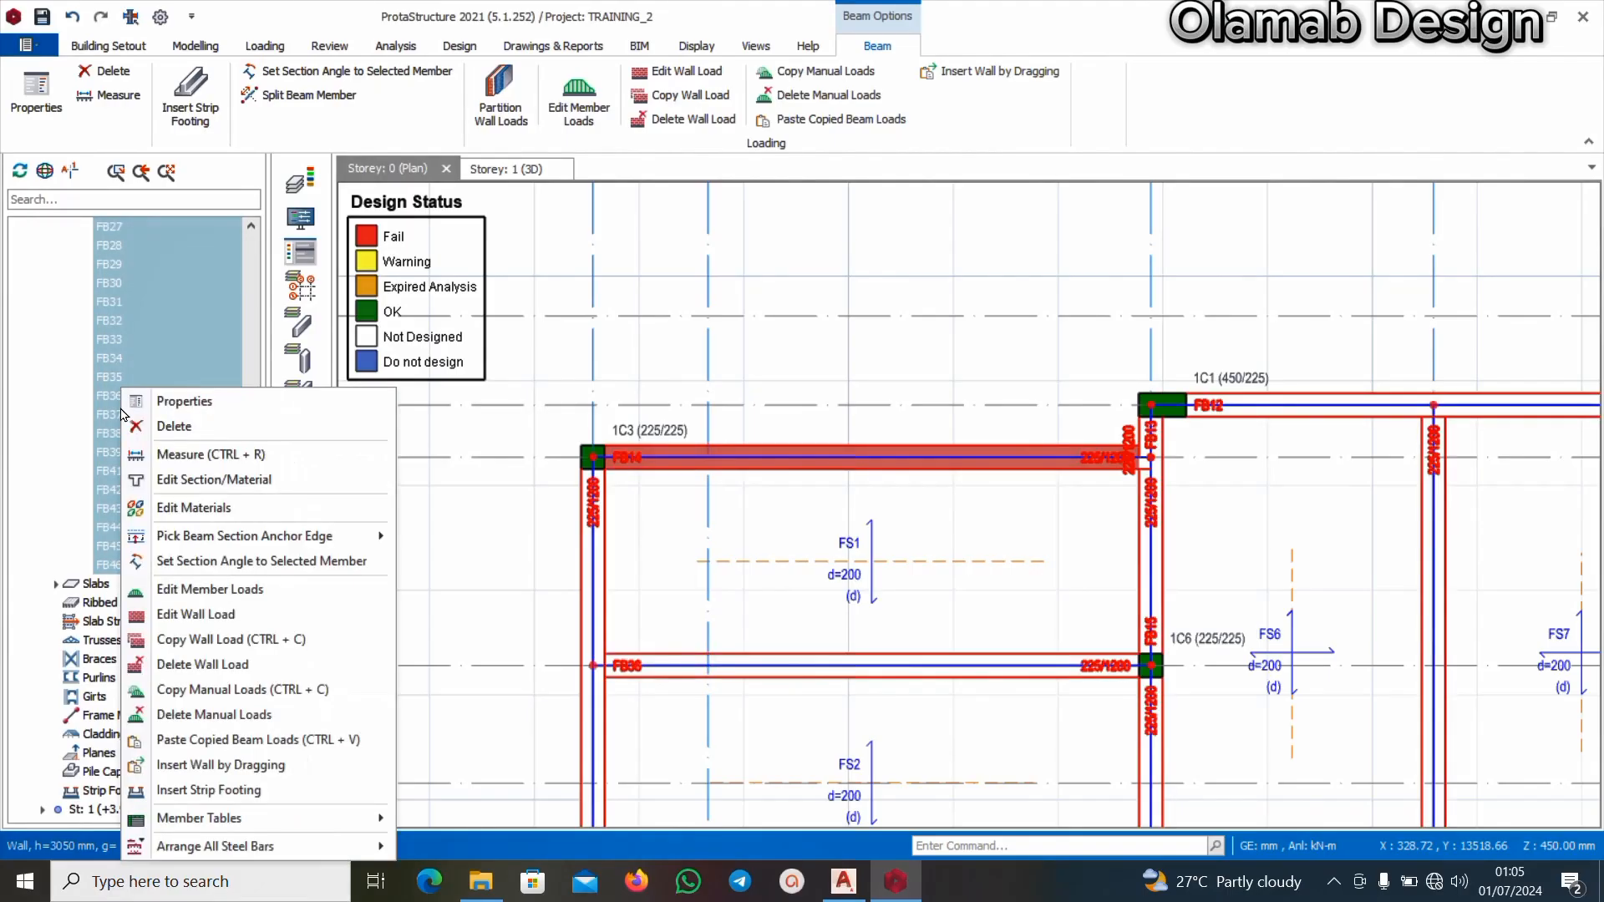
{"action": "left_click", "coordinate": [165, 741]}
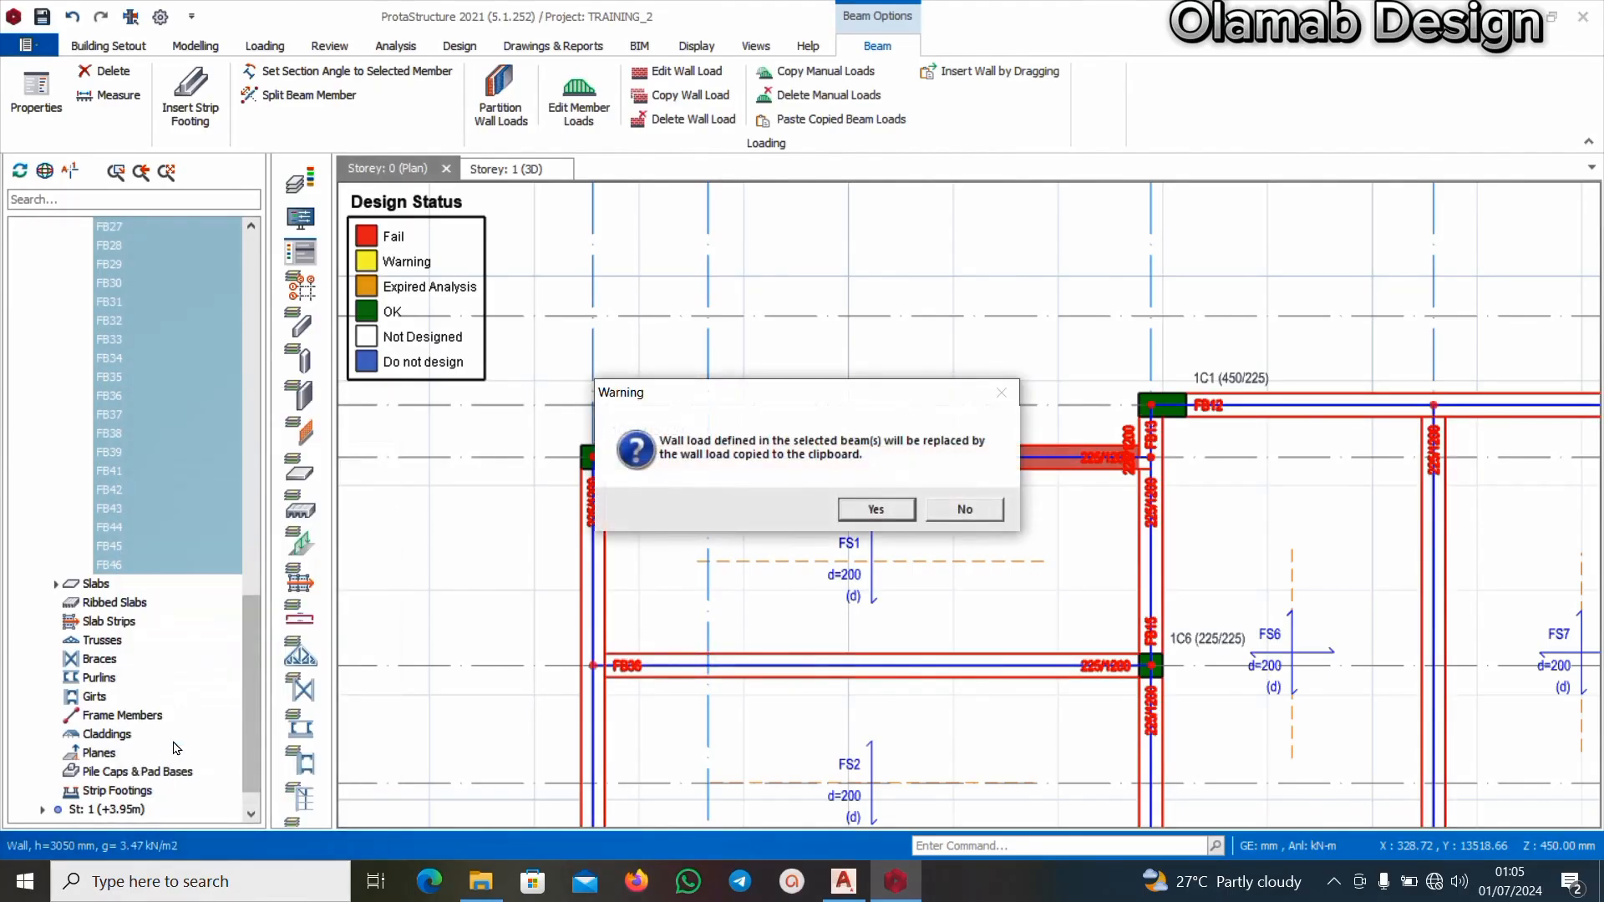
{"action": "left_click", "coordinate": [876, 510]}
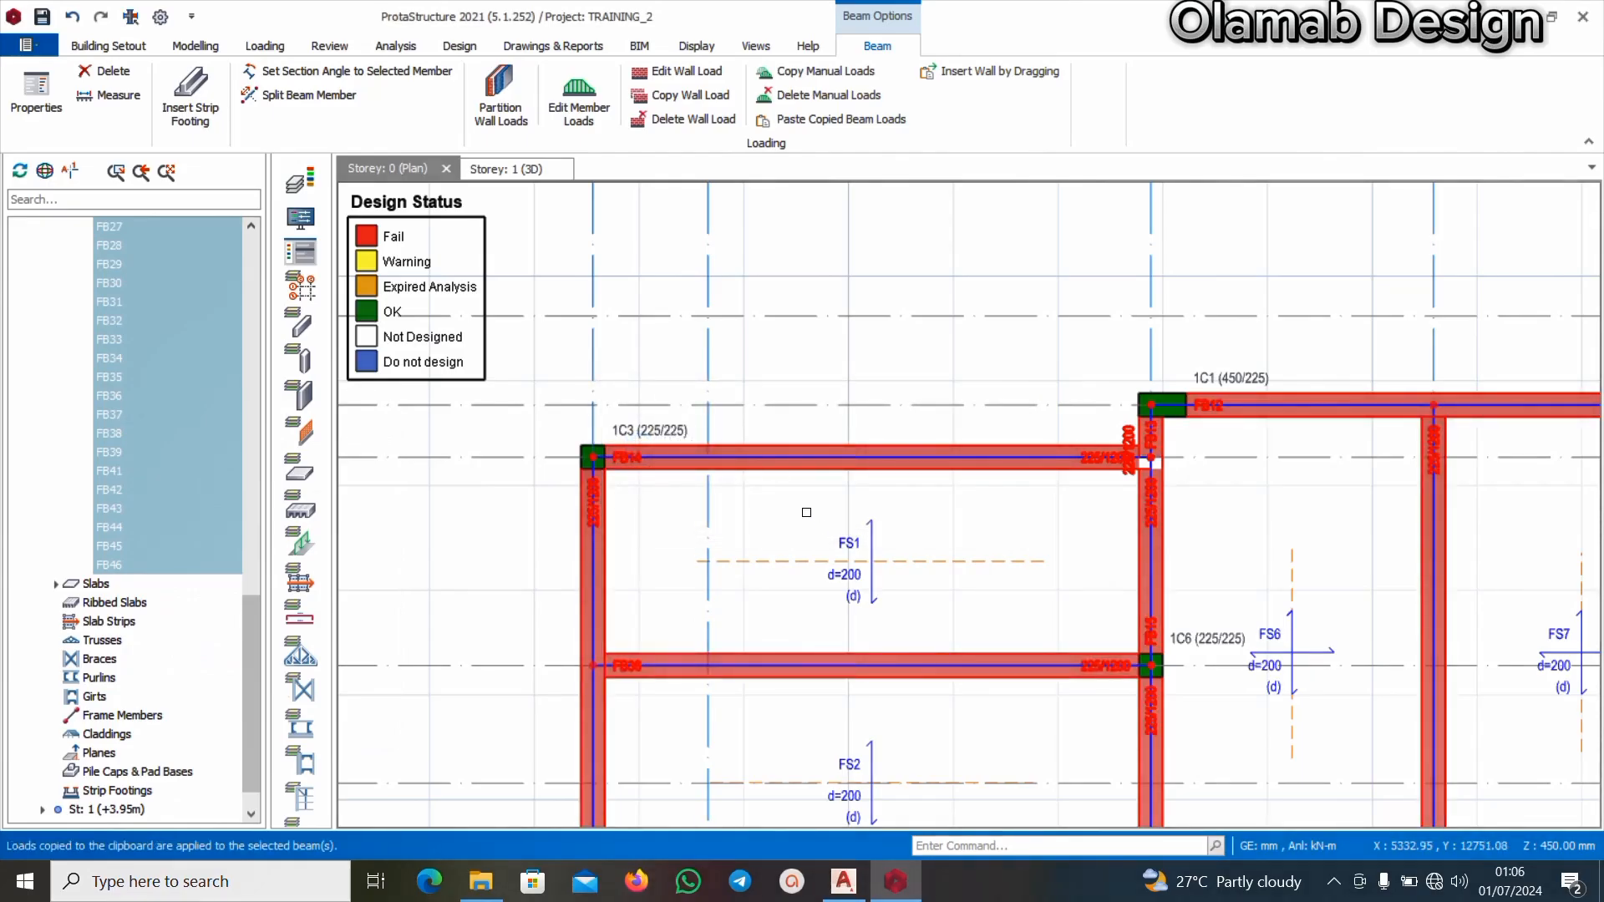
{"action": "scroll", "coordinate": [805, 378], "scroll_direction": "down", "scroll_amount": 3}
{"action": "scroll", "coordinate": [856, 398], "scroll_direction": "down", "scroll_amount": 3}
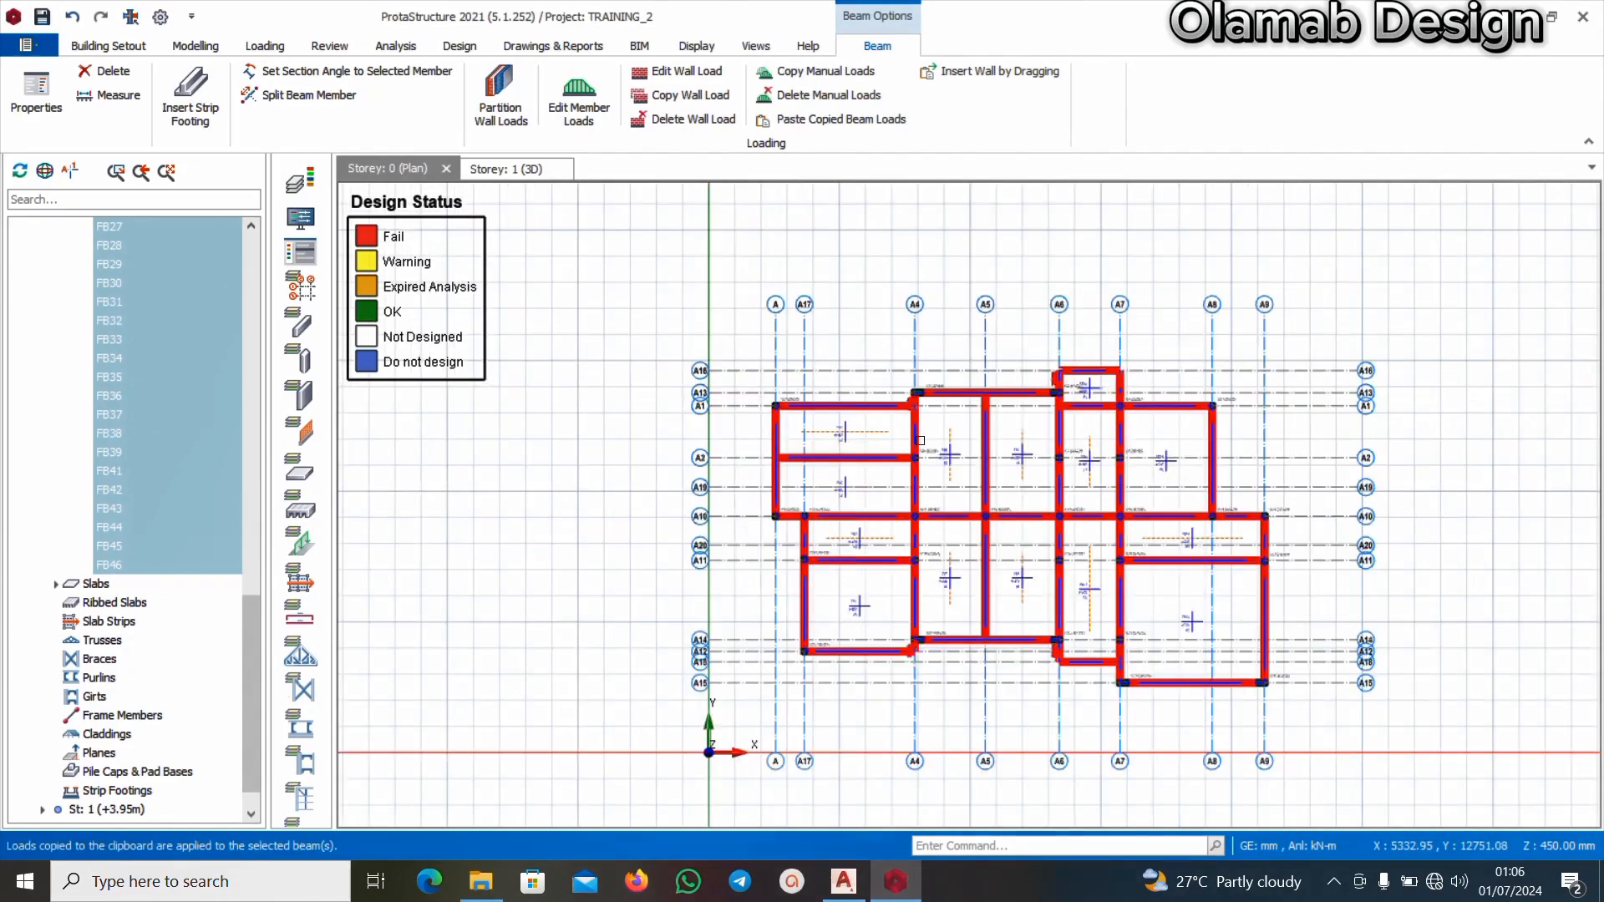
{"action": "key", "text": "Escape"}
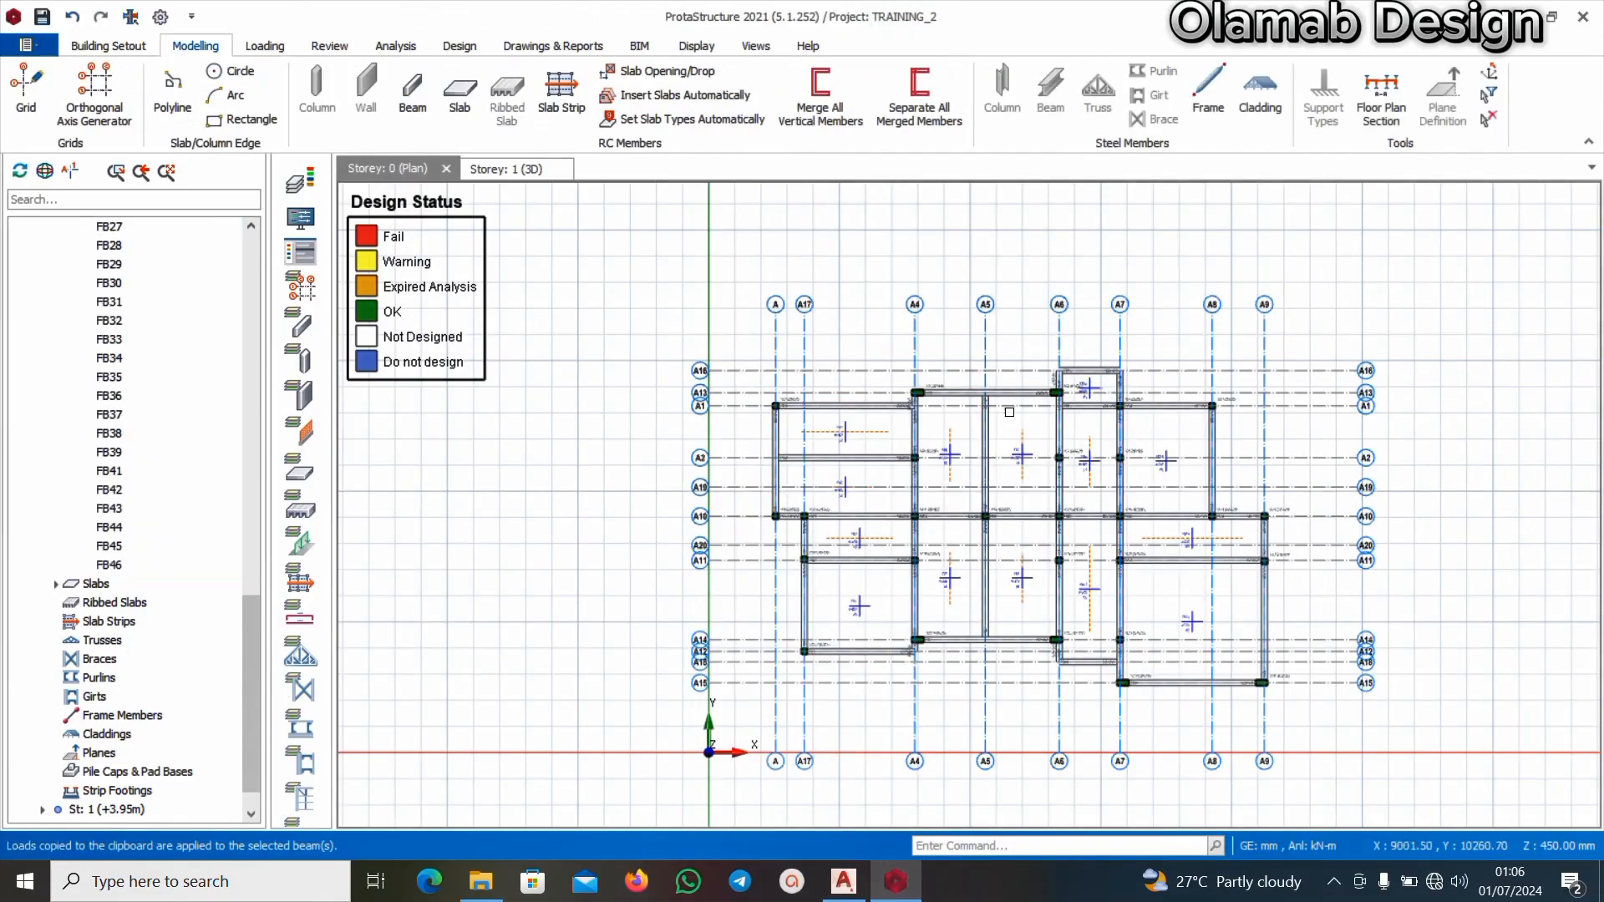
Inspect the Storey 0 walls in the 3D model, especially around the projecting stair bay
{"action": "scroll", "coordinate": [1047, 393], "scroll_direction": "up", "scroll_amount": 3}
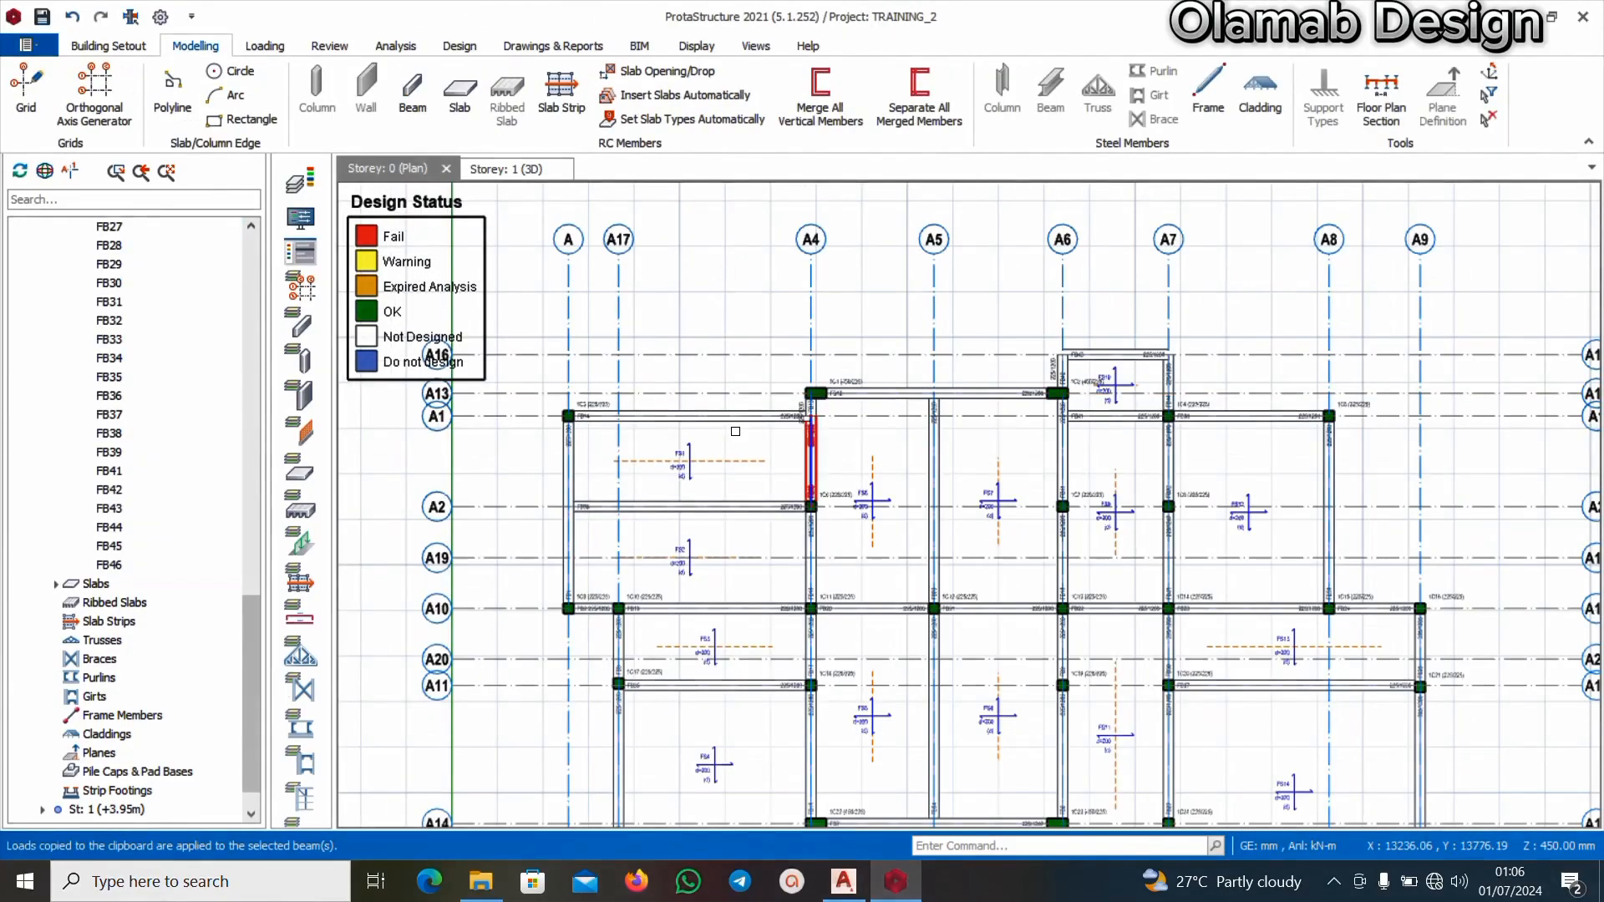
{"action": "left_click", "coordinate": [511, 169]}
{"action": "scroll", "coordinate": [677, 579], "scroll_direction": "up", "scroll_amount": 3}
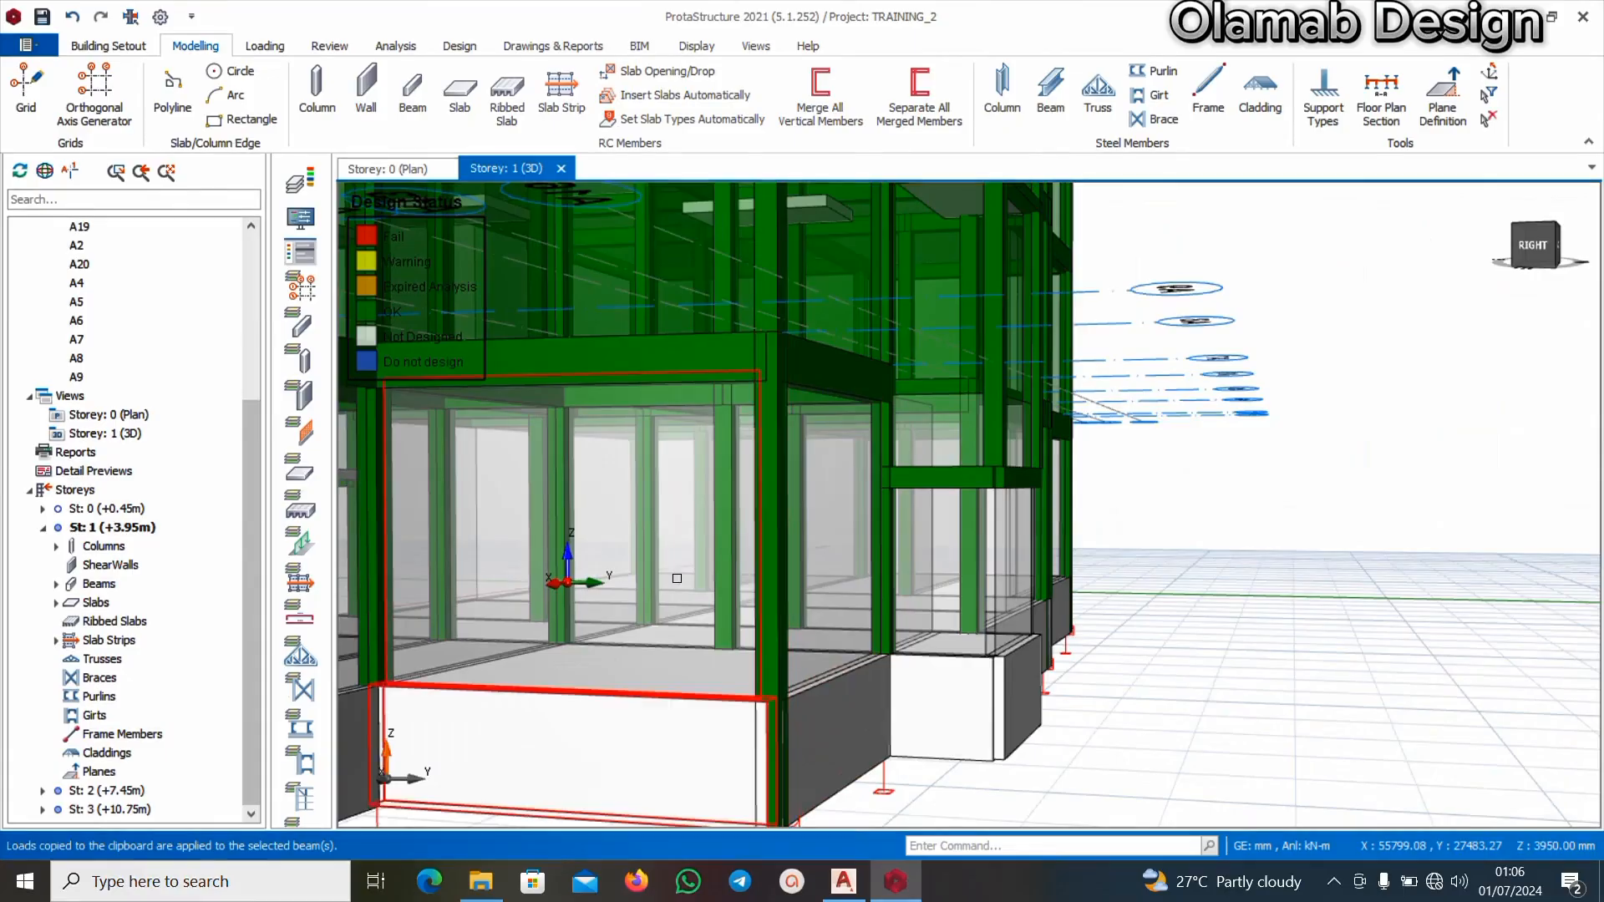
{"action": "scroll", "coordinate": [677, 579], "scroll_direction": "down", "scroll_amount": 5}
{"action": "middle_click_drag", "start_coordinate": [888, 558], "coordinate": [999, 506]}
{"action": "scroll", "coordinate": [635, 570], "scroll_direction": "down", "scroll_amount": 2}
{"action": "scroll", "coordinate": [881, 531], "scroll_direction": "up", "scroll_amount": 3}
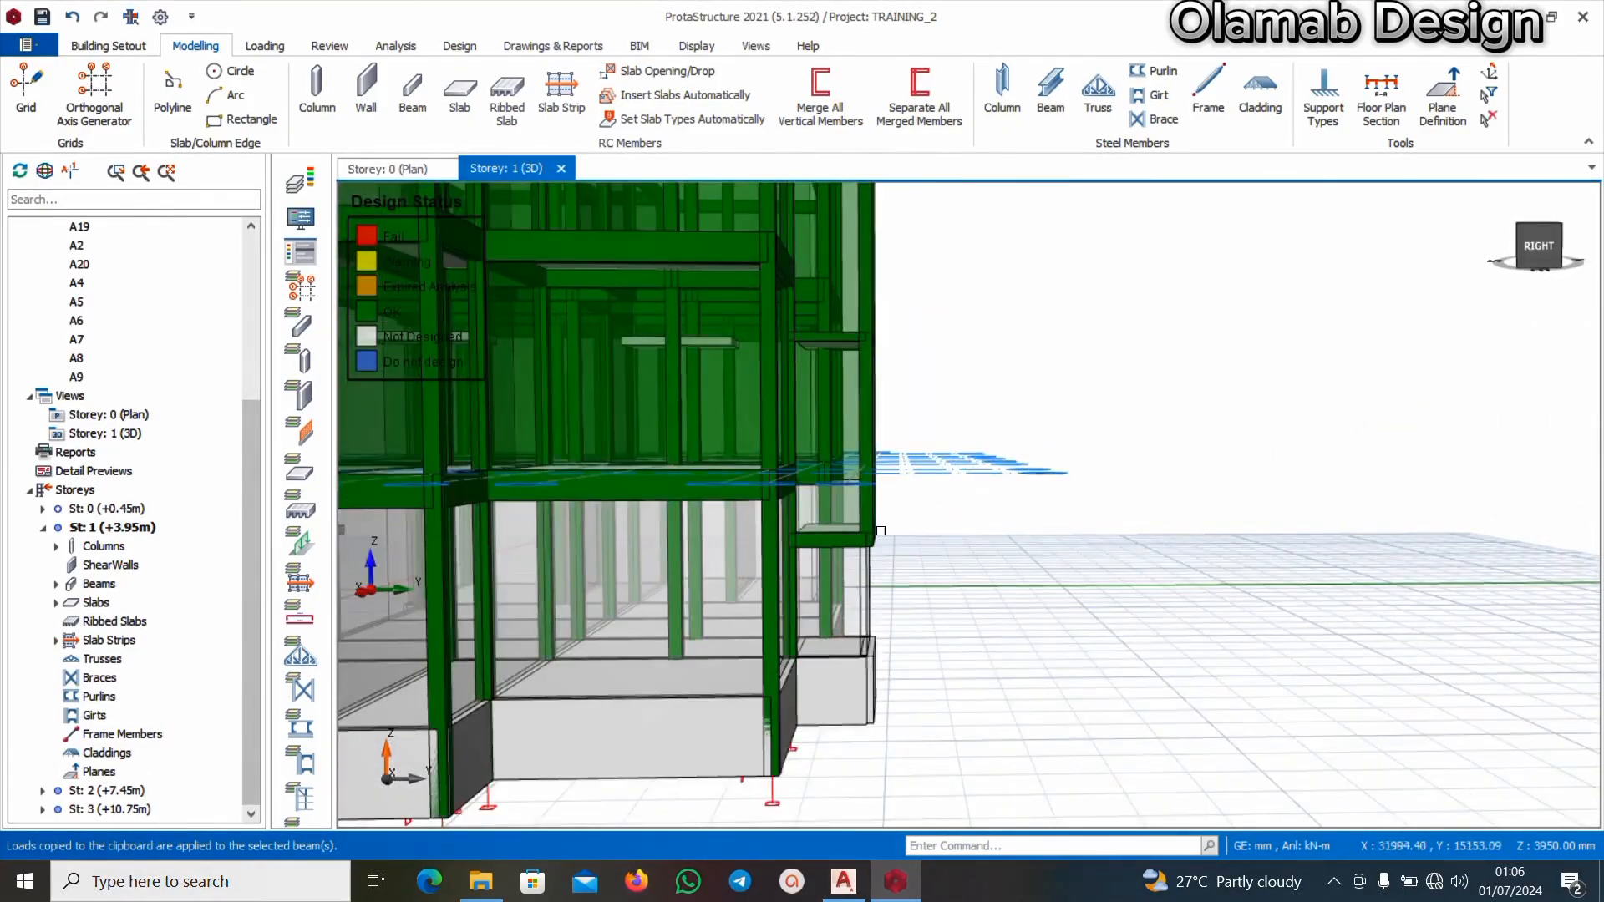
{"action": "scroll", "coordinate": [881, 531], "scroll_direction": "down", "scroll_amount": 3}
{"action": "middle_click_drag", "start_coordinate": [881, 531], "coordinate": [924, 554]}
{"action": "scroll", "coordinate": [924, 555], "scroll_direction": "up", "scroll_amount": 3}
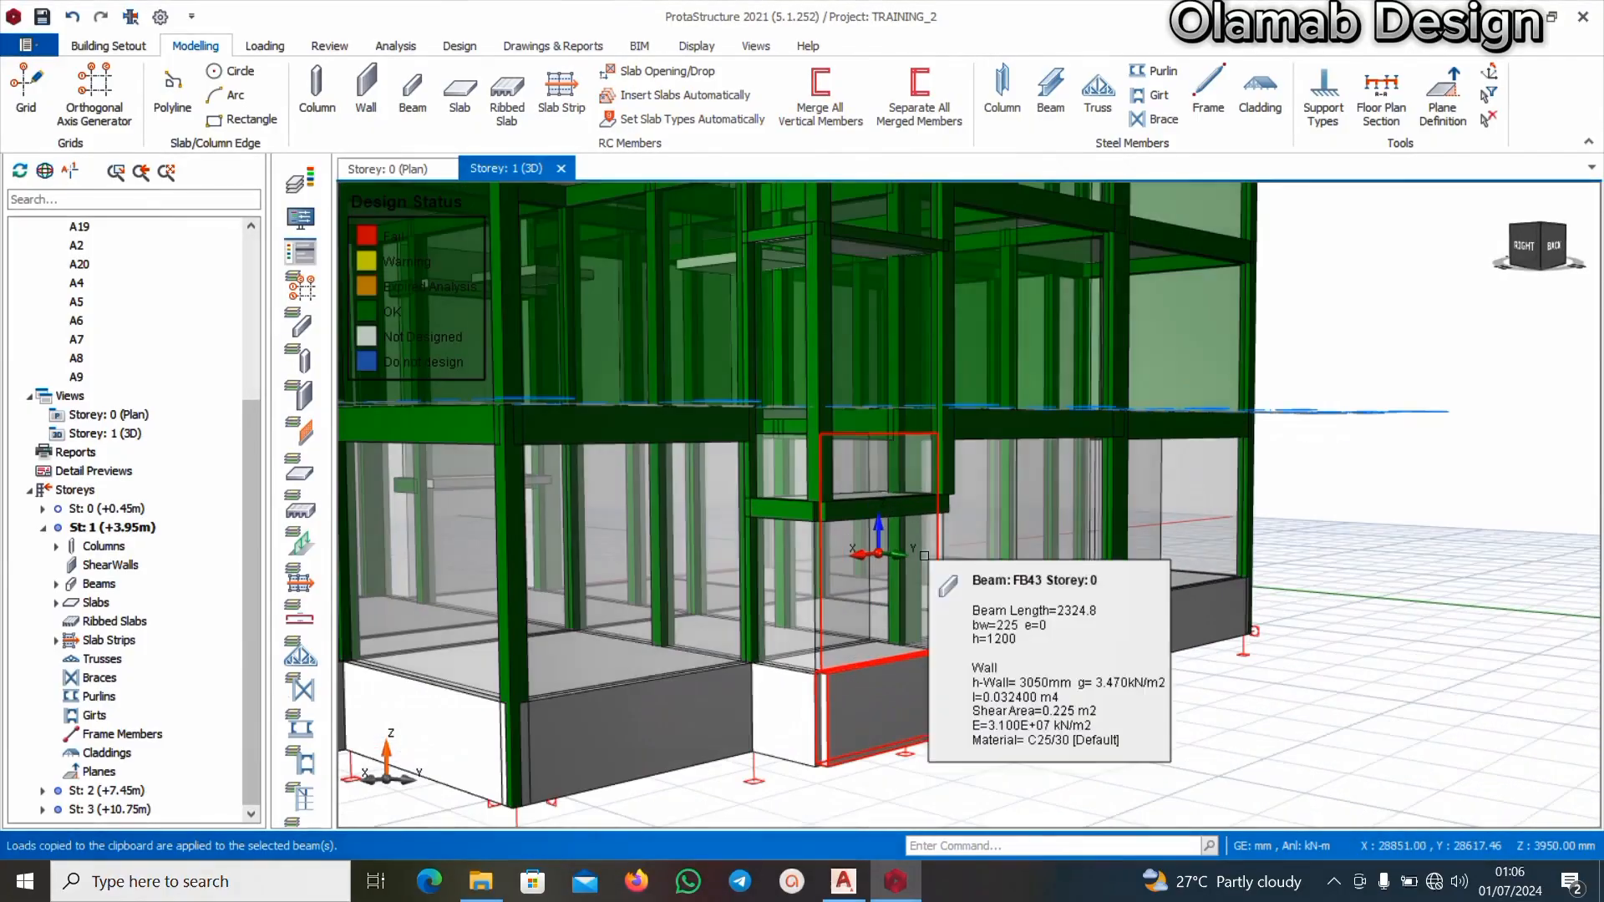
{"action": "scroll", "coordinate": [924, 555], "scroll_direction": "down", "scroll_amount": 3}
{"action": "middle_click_drag", "start_coordinate": [803, 618], "coordinate": [998, 509]}
{"action": "scroll", "coordinate": [848, 585], "scroll_direction": "up", "scroll_amount": 3}
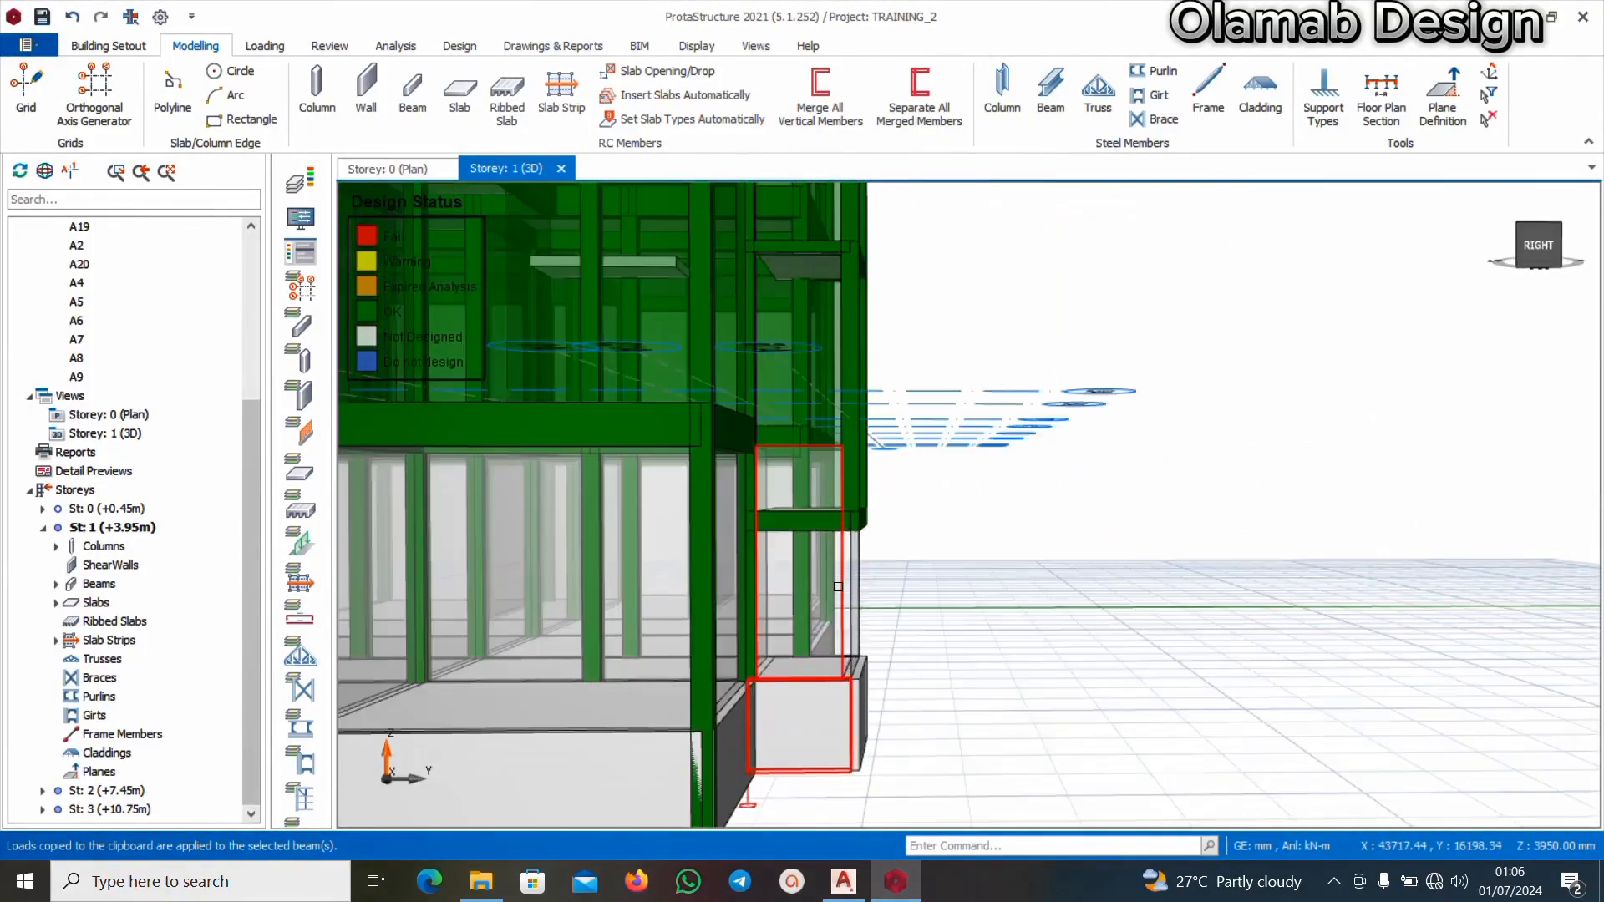
Delete the wall load from Storey 0 beam FB44 on the side of the projecting stair bay
{"action": "scroll", "coordinate": [894, 587], "scroll_direction": "up", "scroll_amount": 2}
{"action": "middle_click_drag", "start_coordinate": [899, 587], "coordinate": [860, 598]}
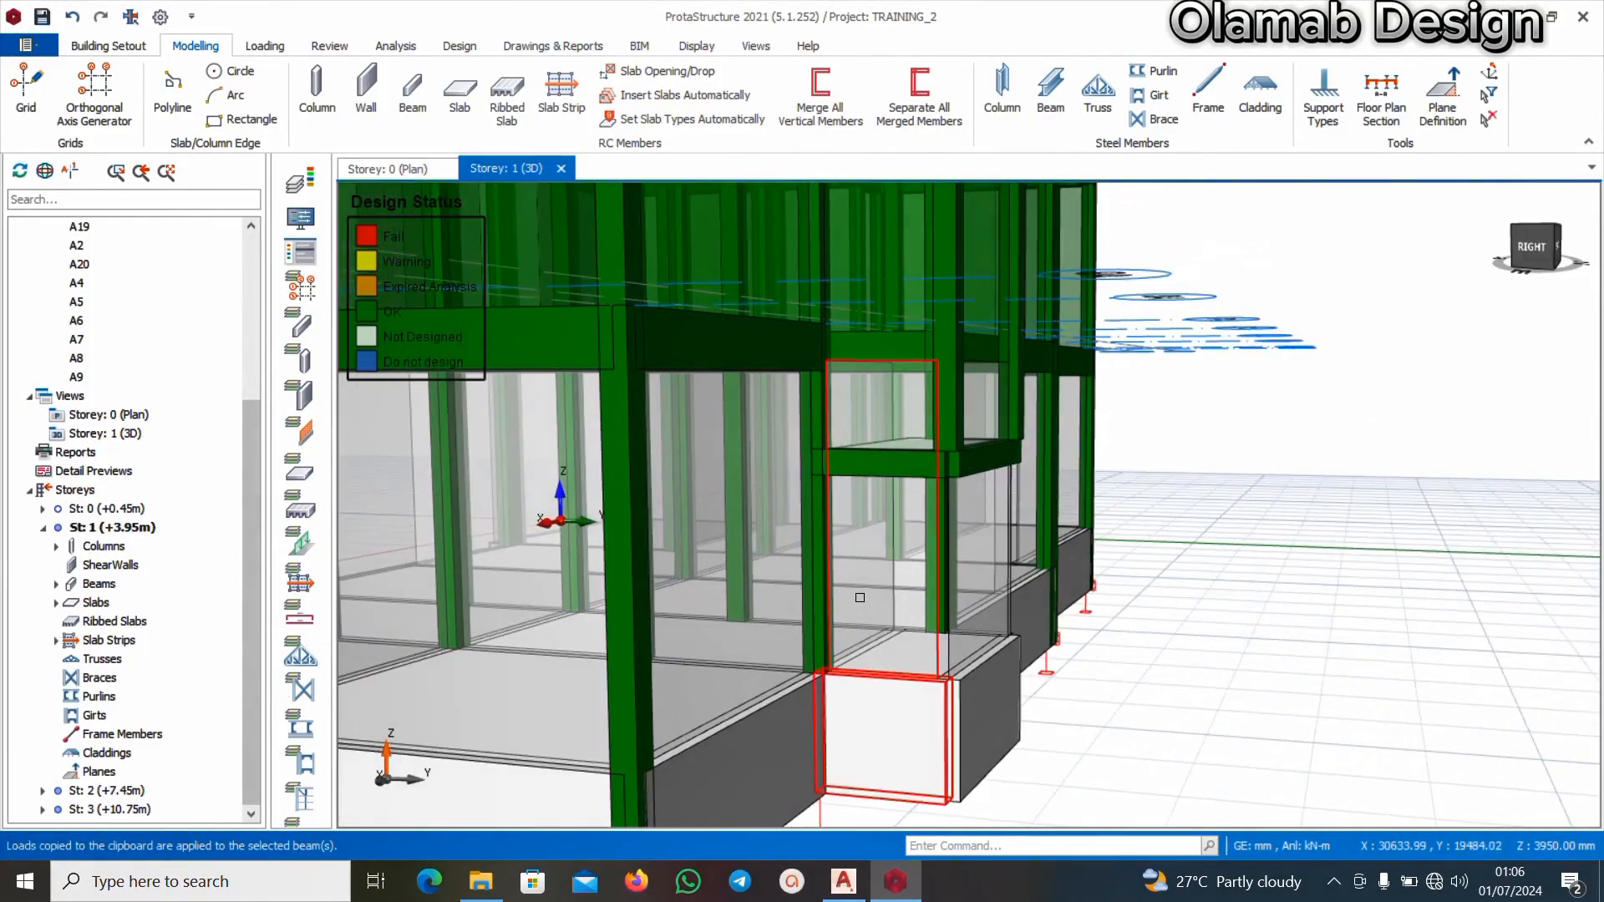
{"action": "left_click", "coordinate": [898, 625]}
{"action": "right_click", "coordinate": [898, 625]}
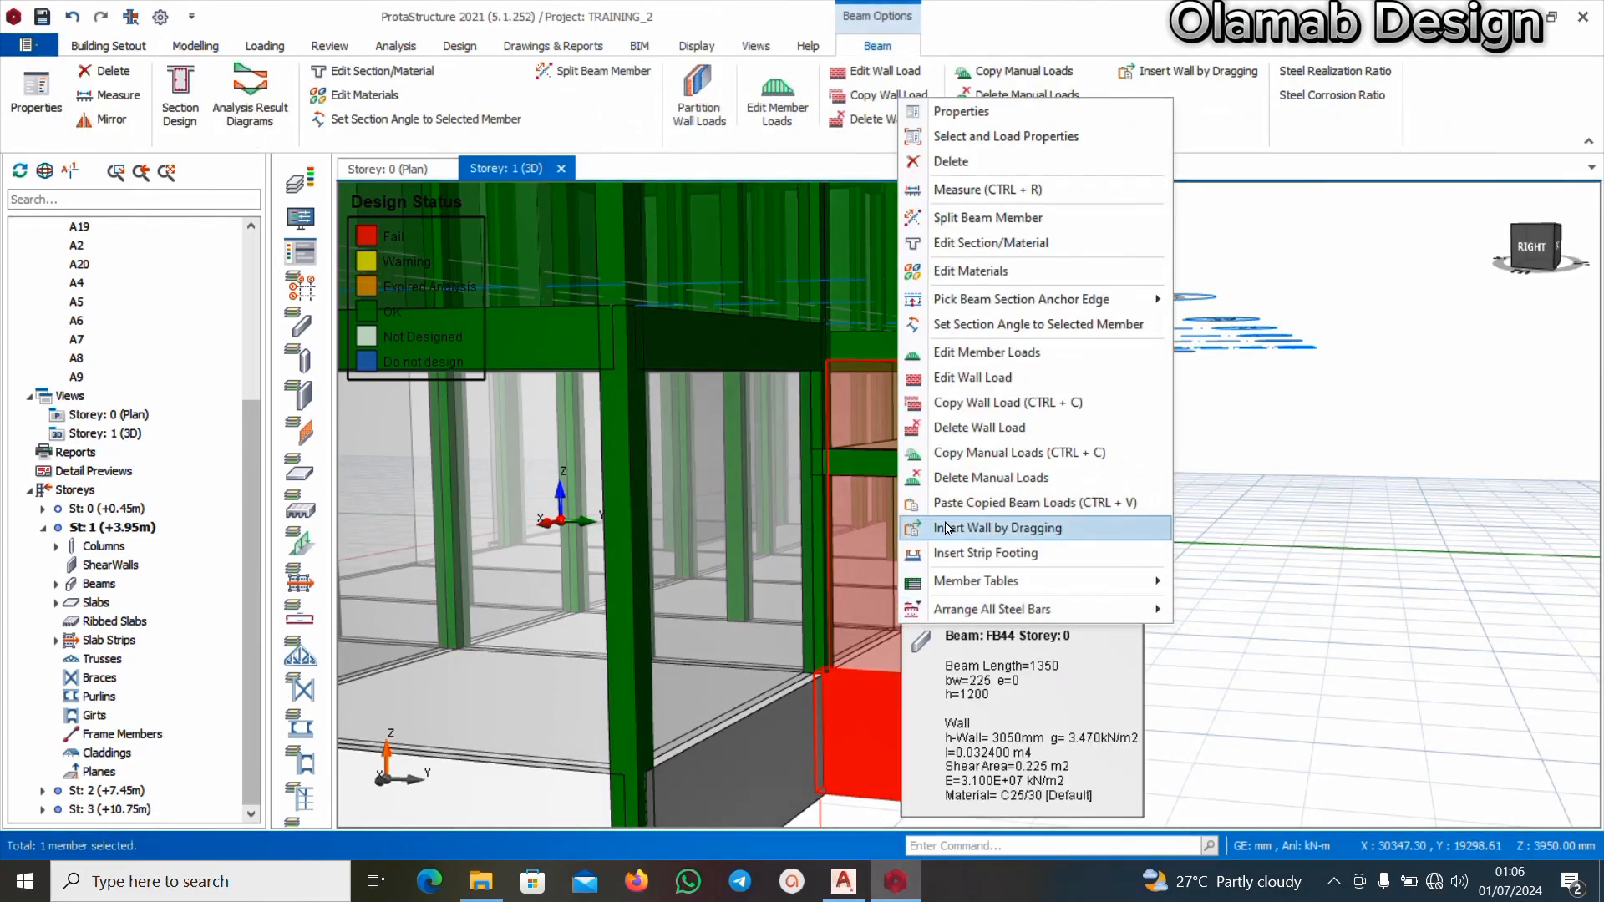
{"action": "left_click", "coordinate": [991, 428]}
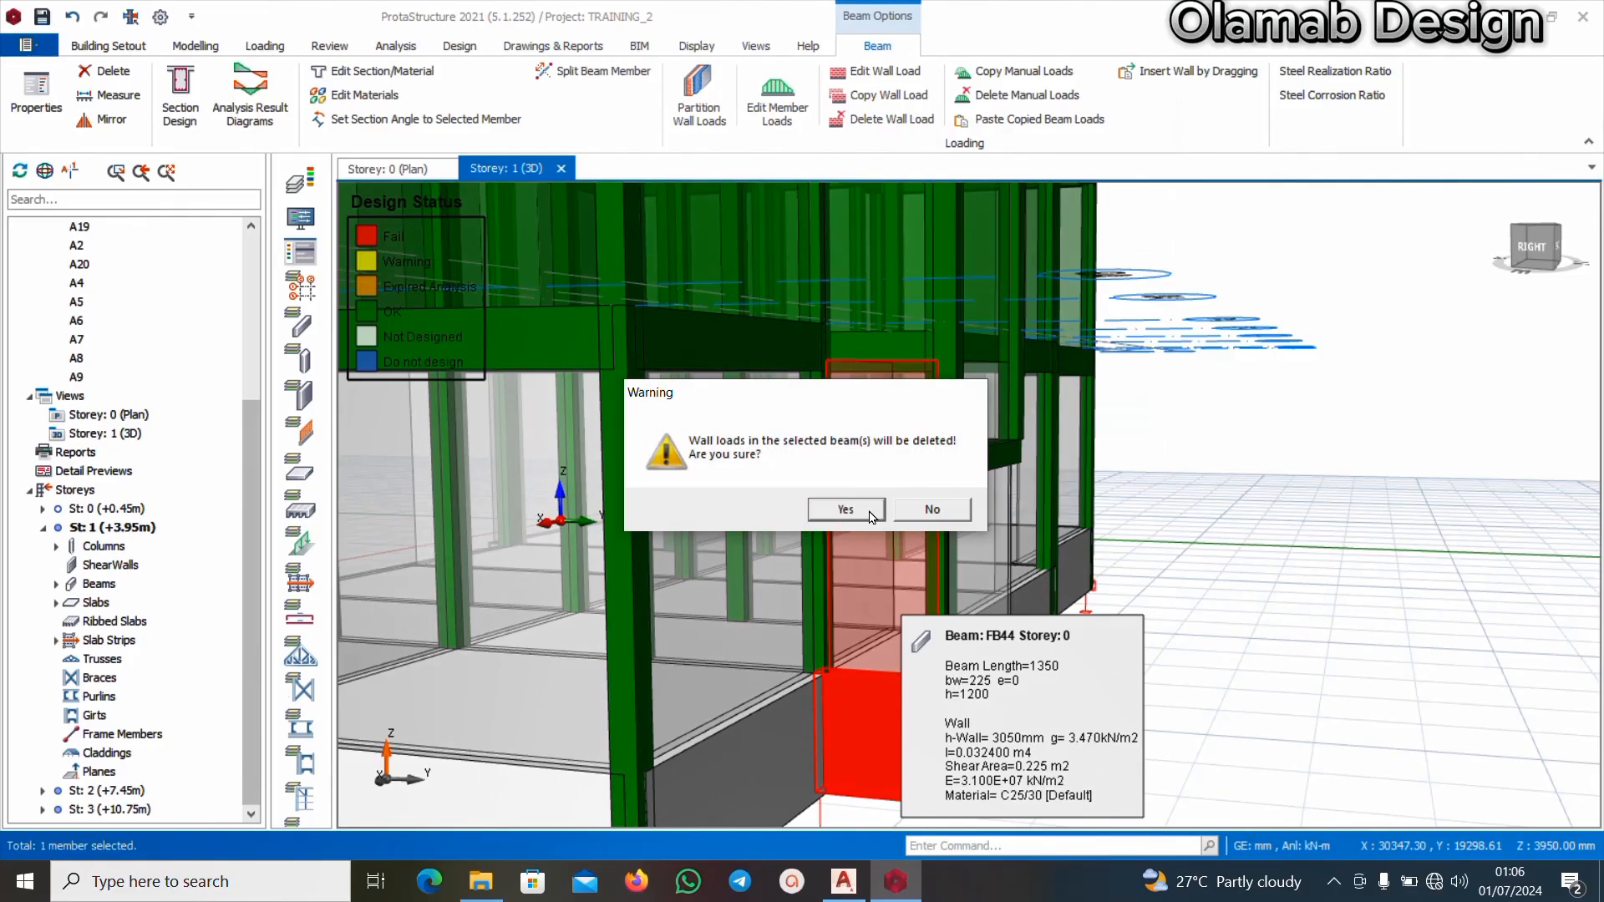
{"action": "left_click", "coordinate": [846, 510]}
{"action": "left_click", "coordinate": [860, 528]}
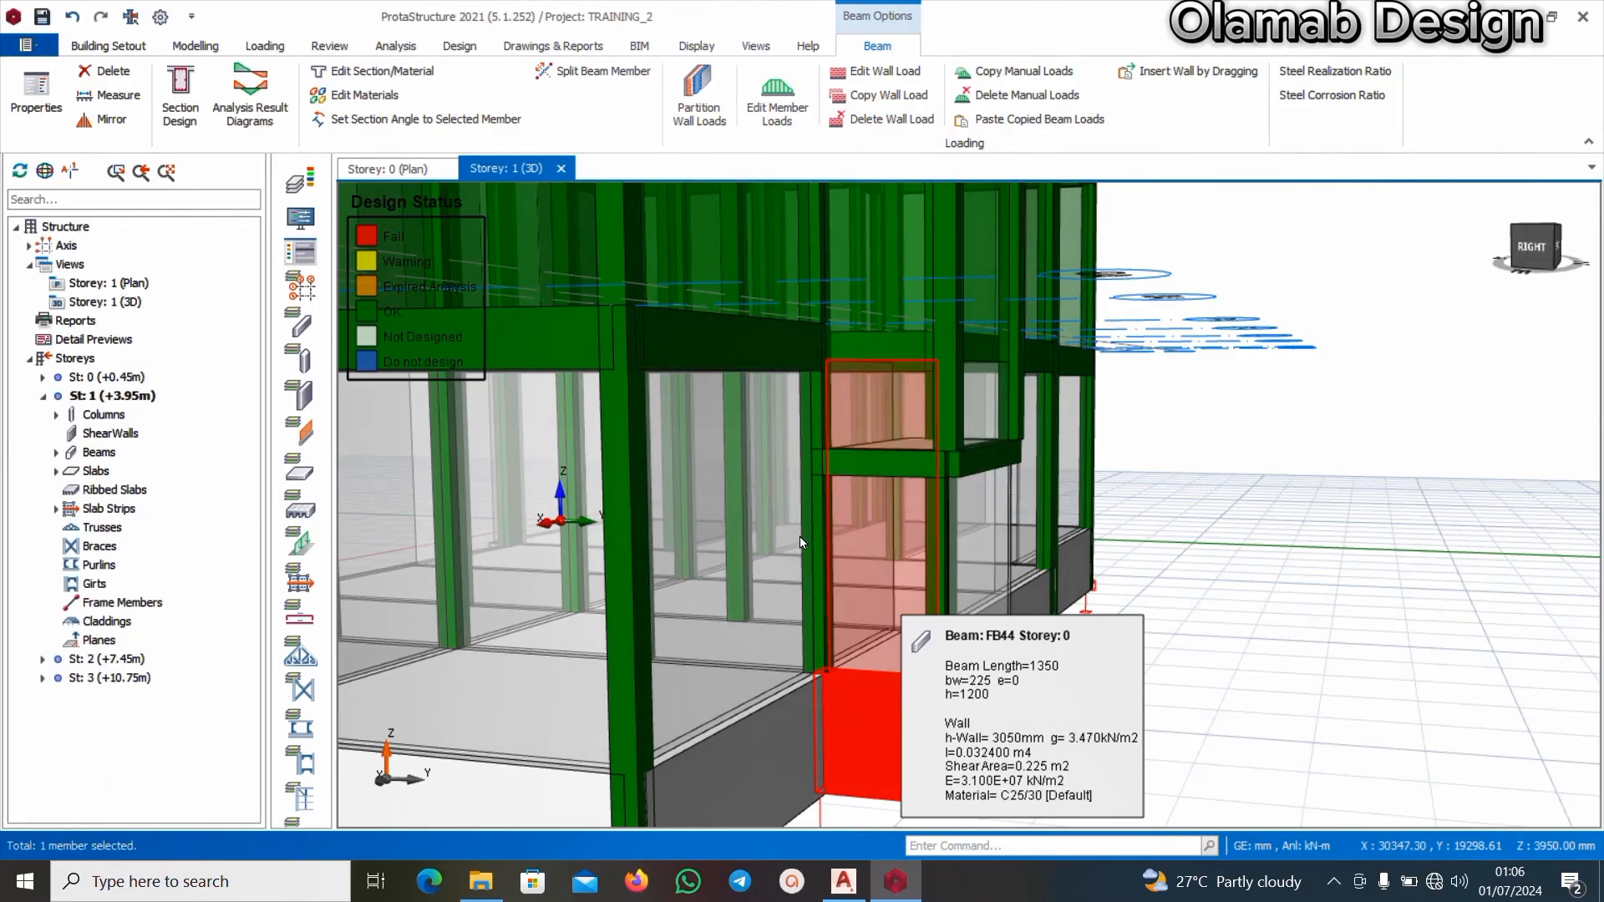
Delete the wall load from Storey 0 beam FB43 along the outer edge of the same projecting bay
{"action": "scroll", "coordinate": [788, 547], "scroll_direction": "down", "scroll_amount": 3}
{"action": "middle_click_drag", "start_coordinate": [982, 526], "coordinate": [953, 501]}
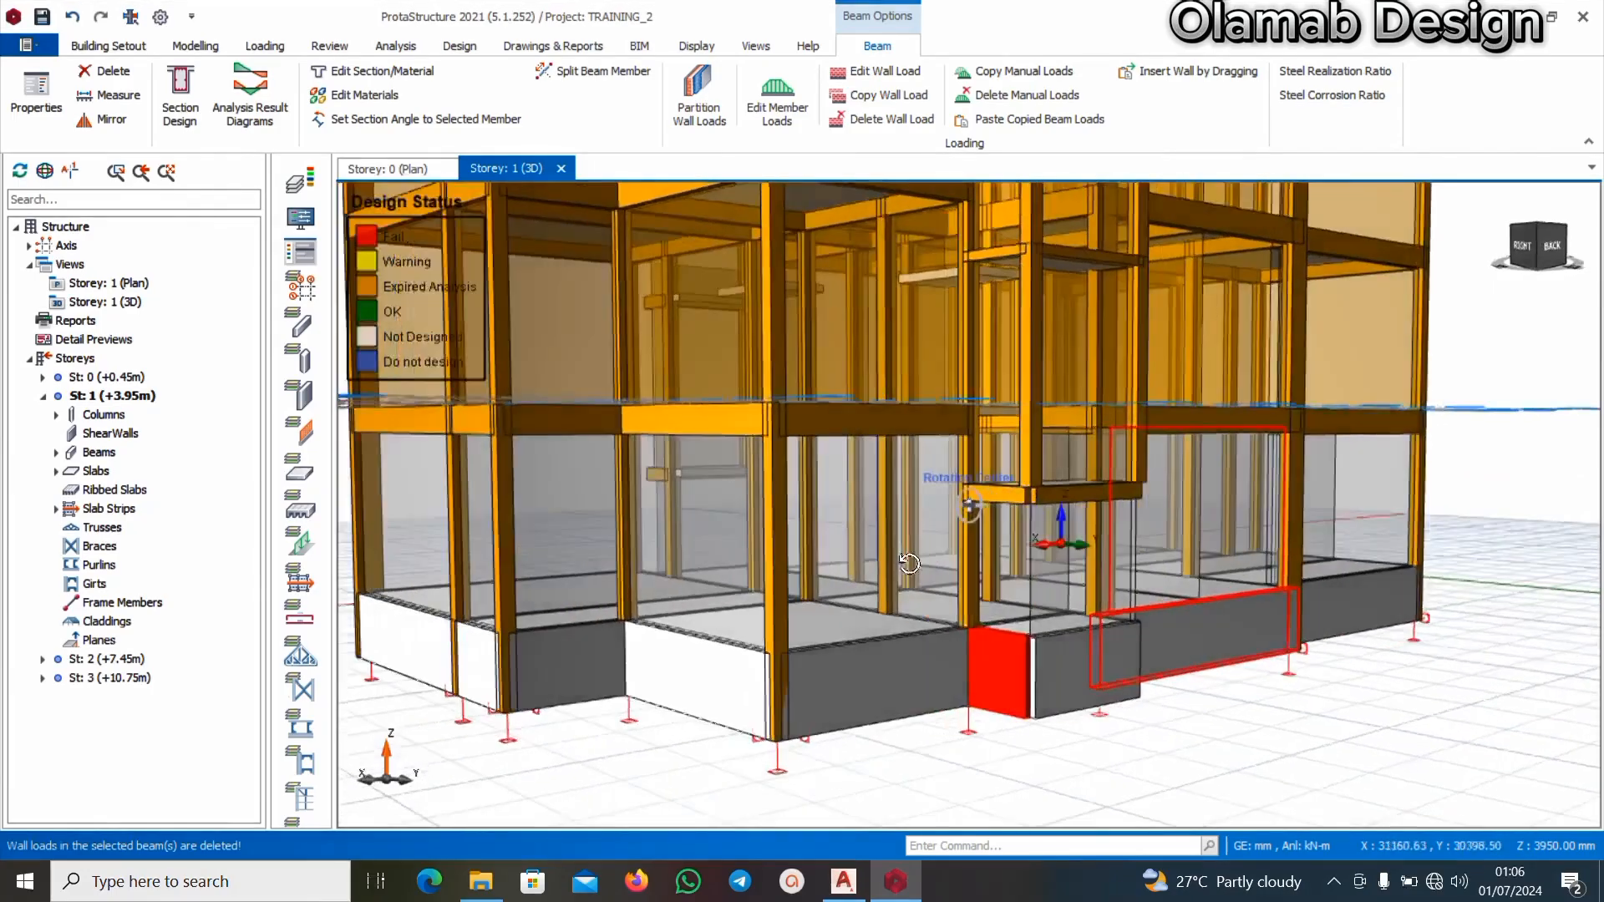
{"action": "left_click", "coordinate": [1079, 568]}
{"action": "right_click", "coordinate": [1080, 568]}
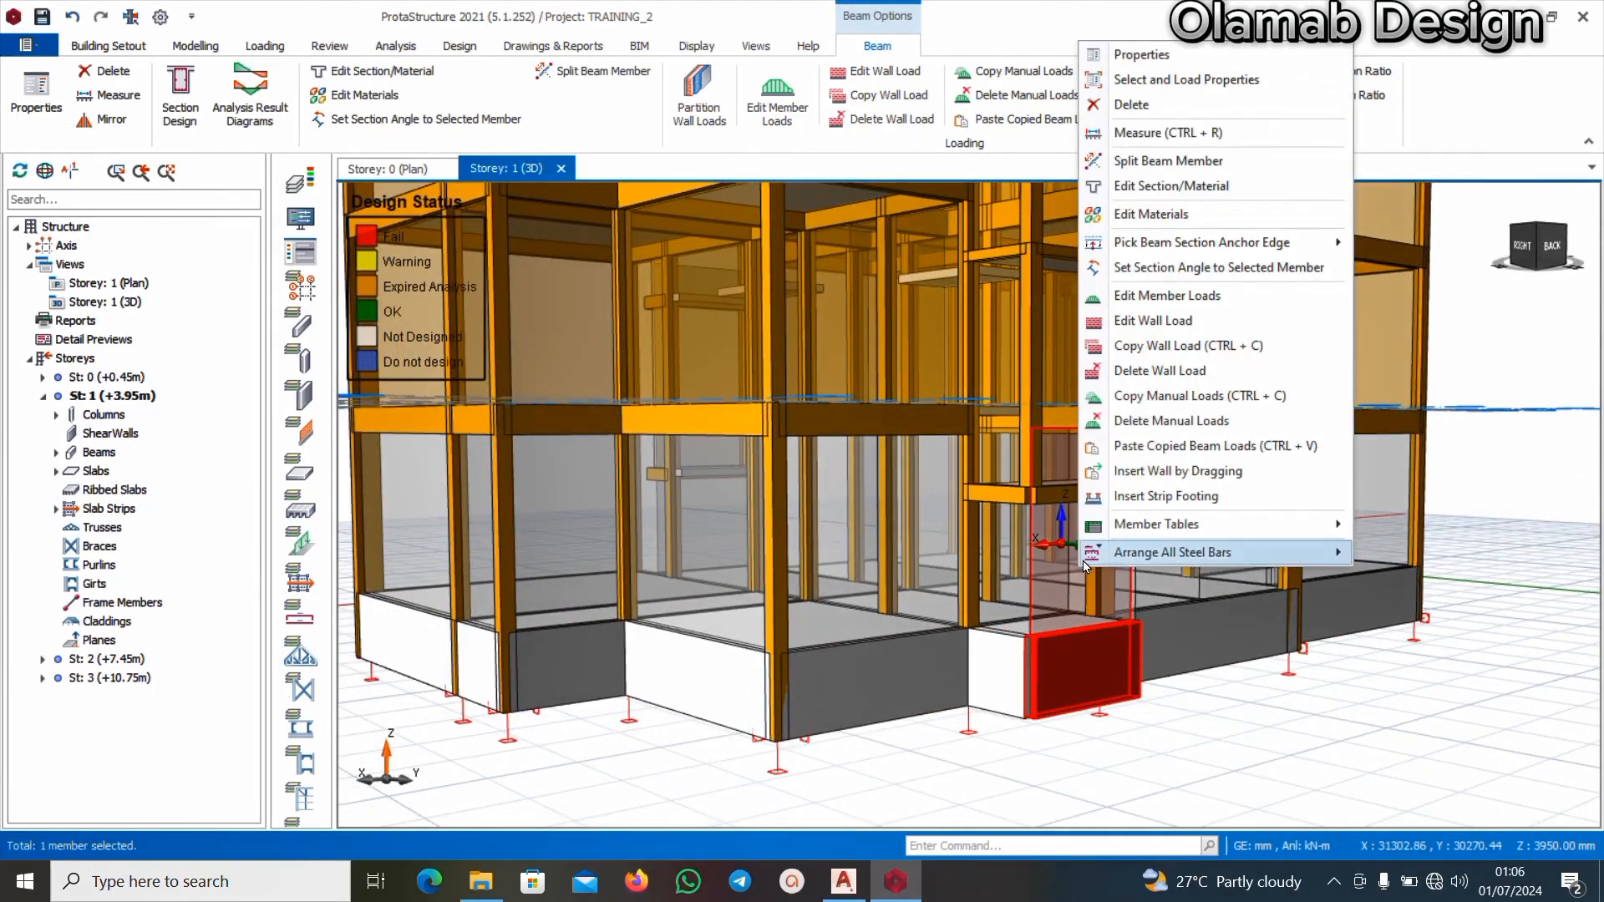
{"action": "left_click", "coordinate": [1145, 370]}
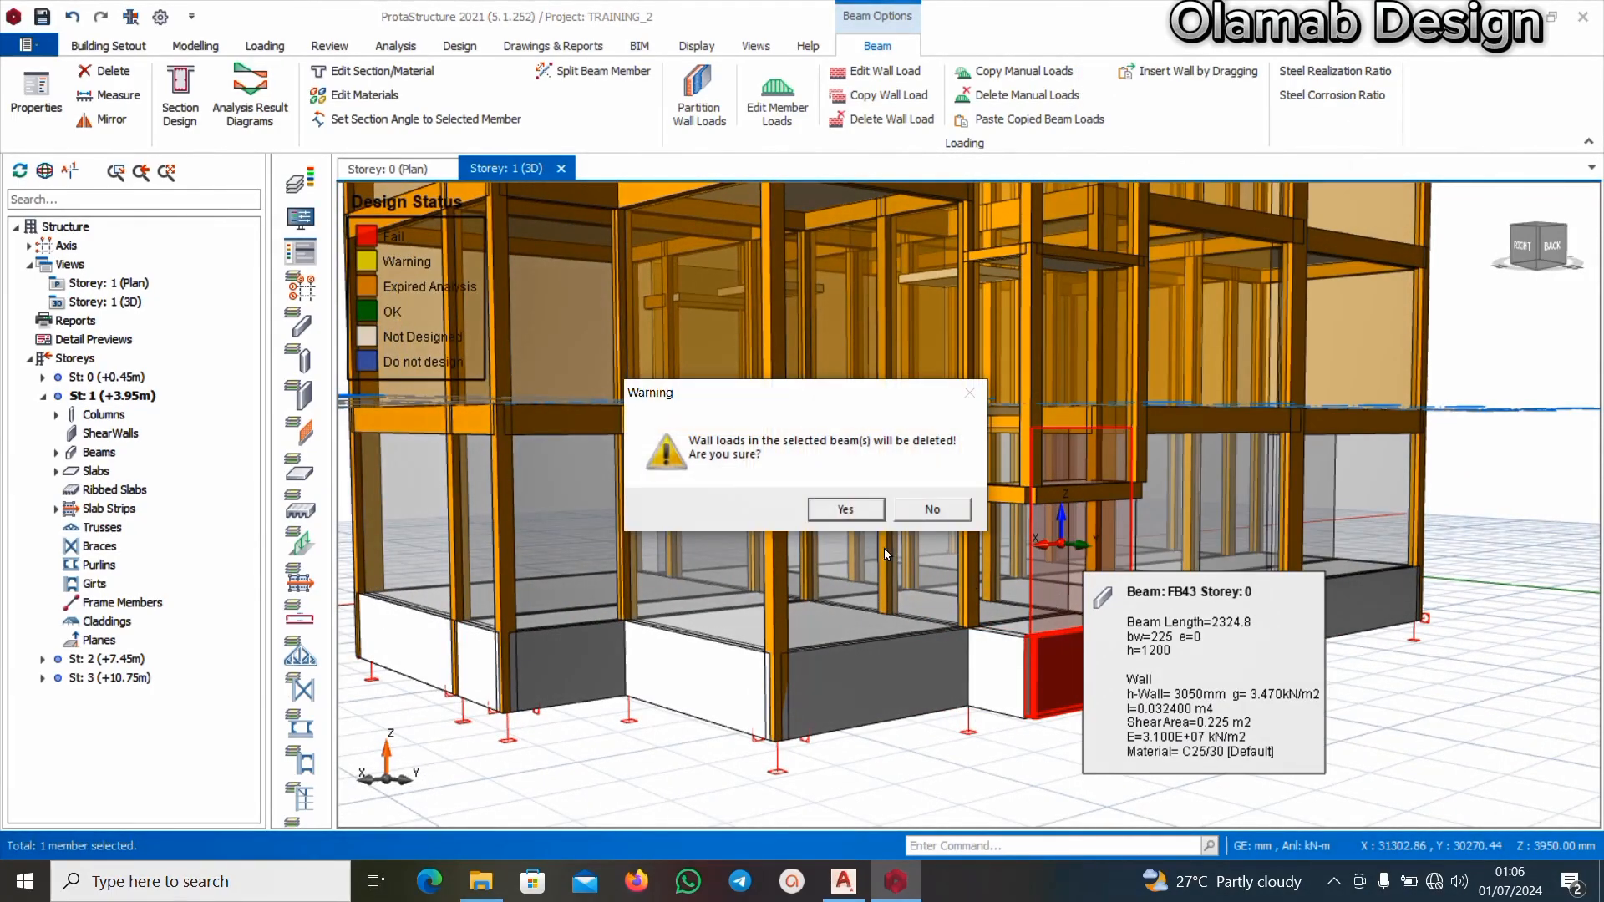
{"action": "left_click", "coordinate": [845, 510]}
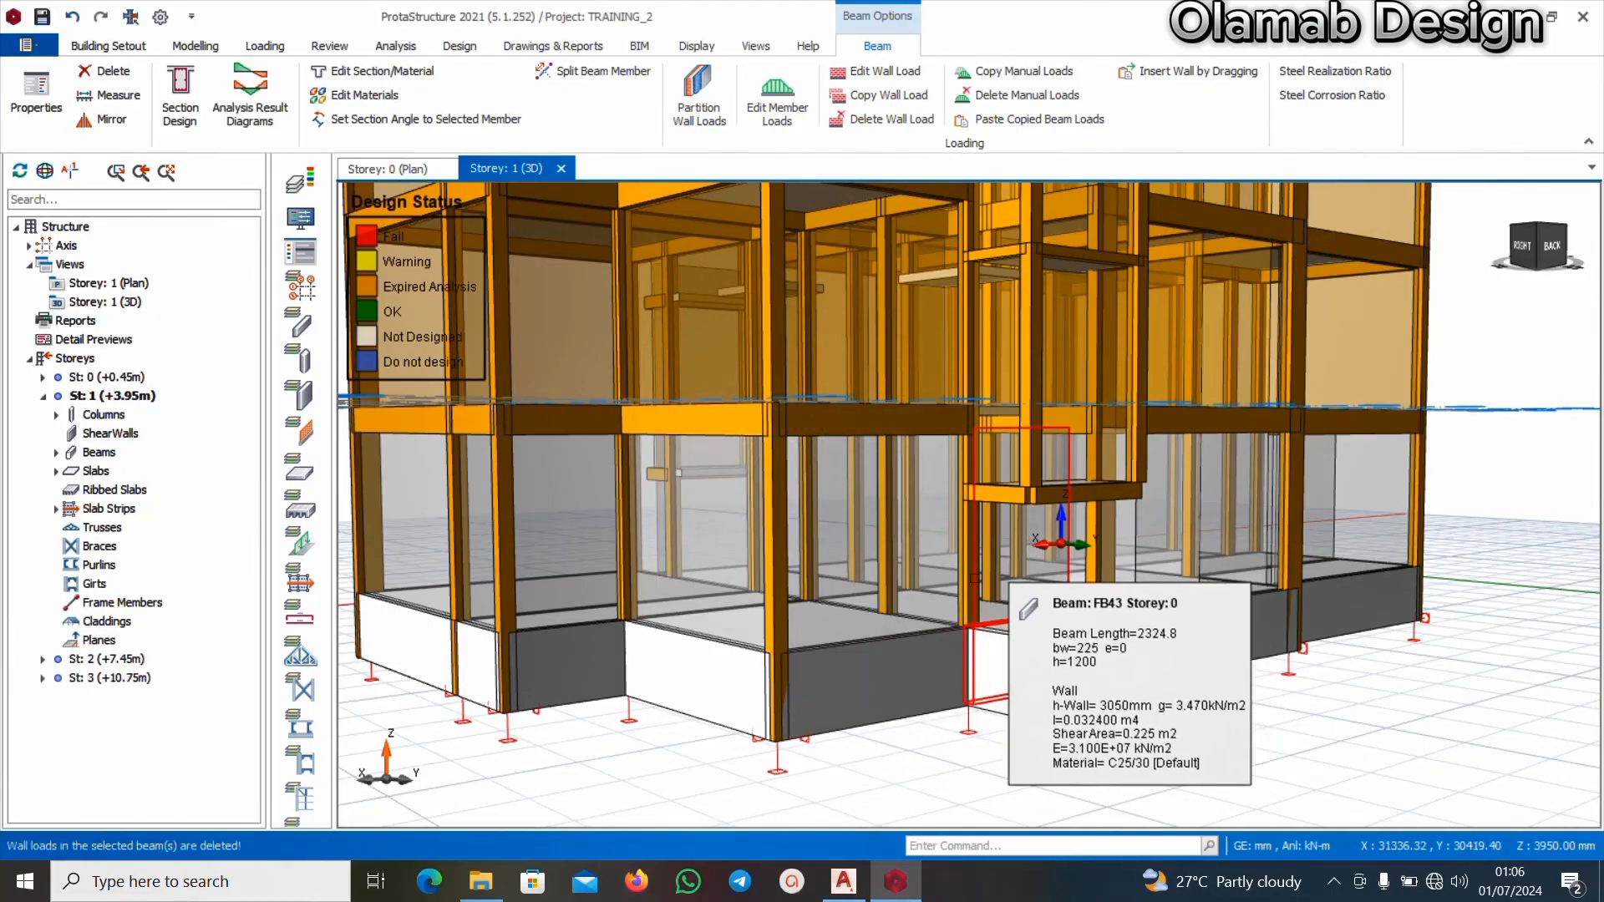
Delete the wall load from the 850 mm Storey 0 beam FB42 closing the other side of that bay
{"action": "scroll", "coordinate": [1158, 610], "scroll_direction": "down", "scroll_amount": 3}
{"action": "mouse_move", "coordinate": [1158, 610]}
{"action": "middle_mouse_down"}
{"action": "mouse_move", "coordinate": [1088, 603]}
{"action": "mouse_move", "coordinate": [980, 633]}
{"action": "mouse_move", "coordinate": [923, 595]}
{"action": "middle_mouse_up"}
{"action": "scroll", "coordinate": [1024, 562], "scroll_direction": "up", "scroll_amount": 3}
{"action": "left_click", "coordinate": [923, 595]}
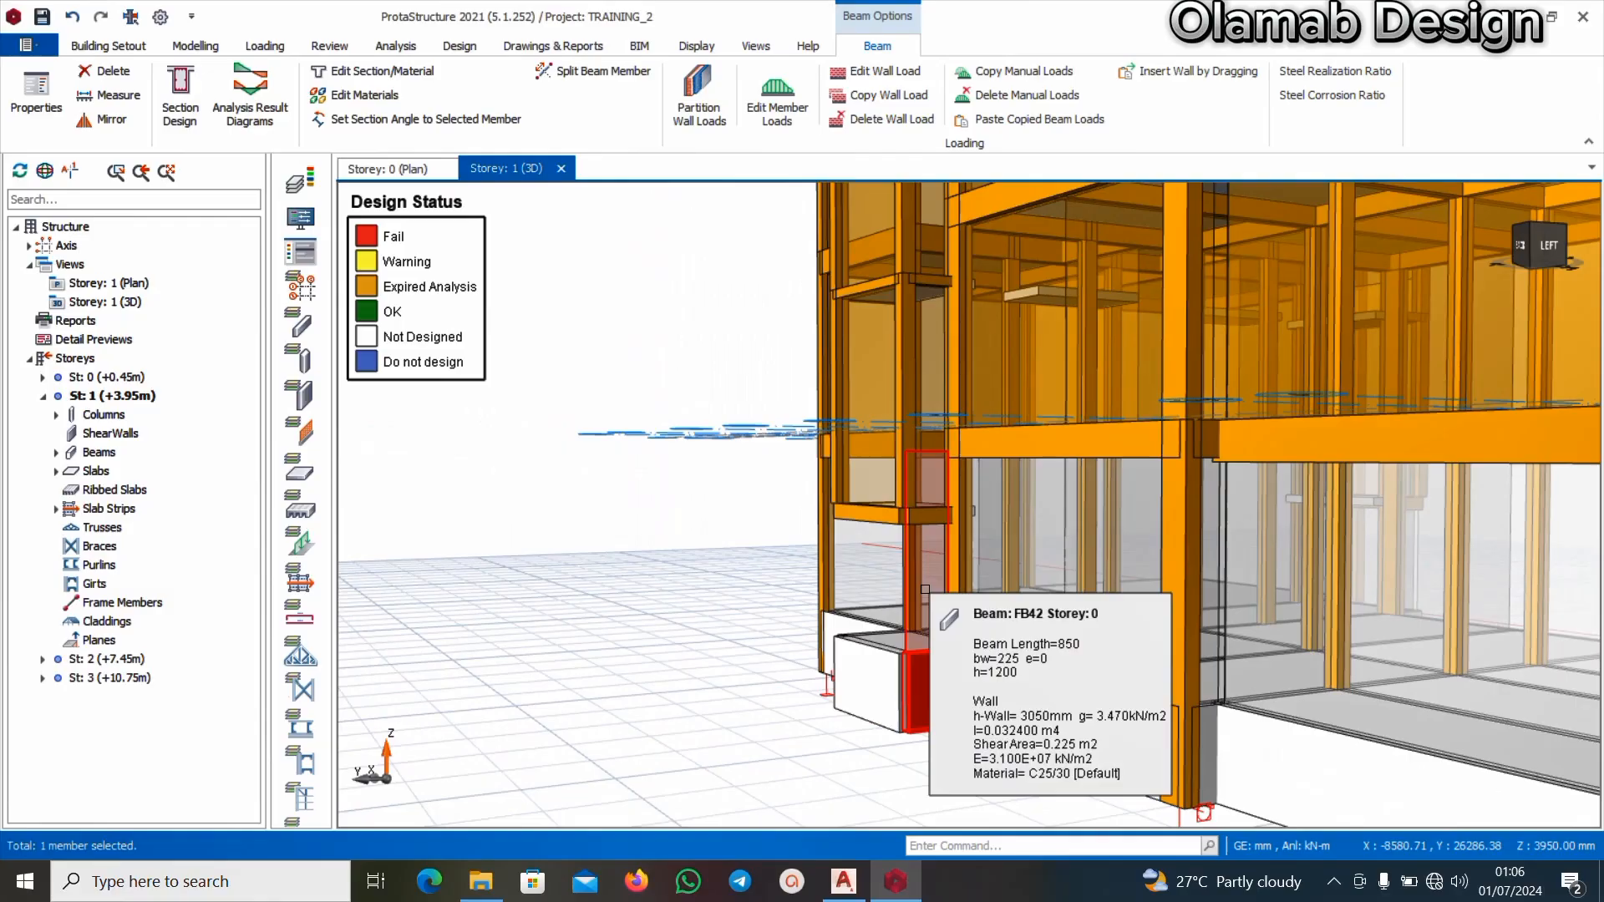
{"action": "right_click", "coordinate": [924, 595]}
{"action": "left_click", "coordinate": [1008, 393]}
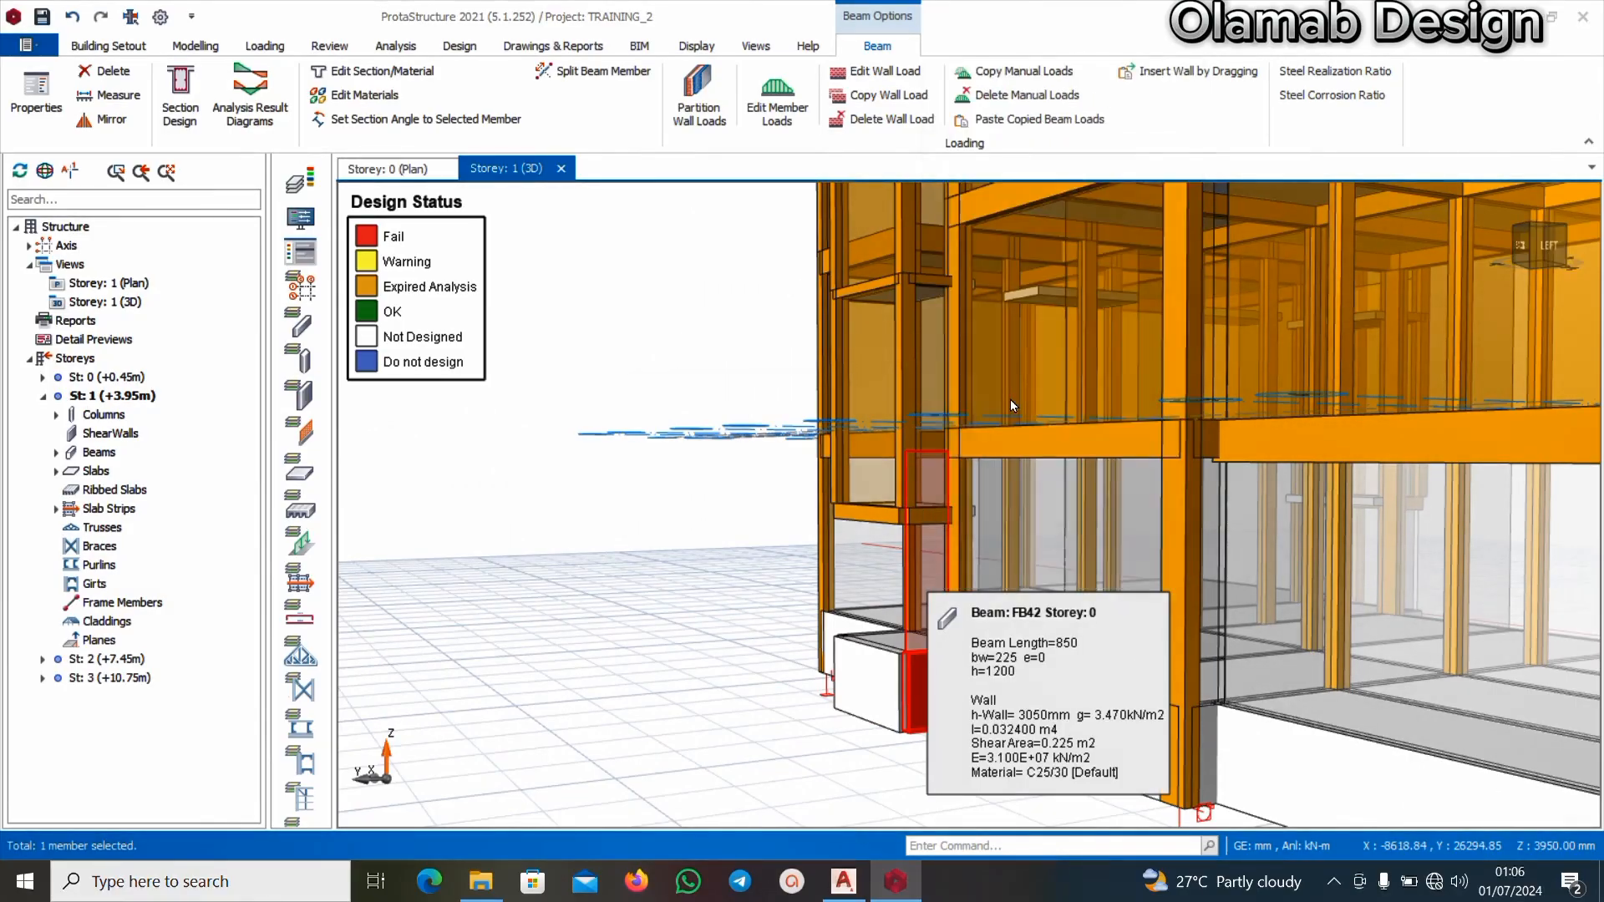
{"action": "left_click", "coordinate": [842, 509]}
Delete the wall load from Storey 0 beam FB45 on the outer edge of the front projecting bay
{"action": "scroll", "coordinate": [864, 616], "scroll_direction": "down", "scroll_amount": 5}
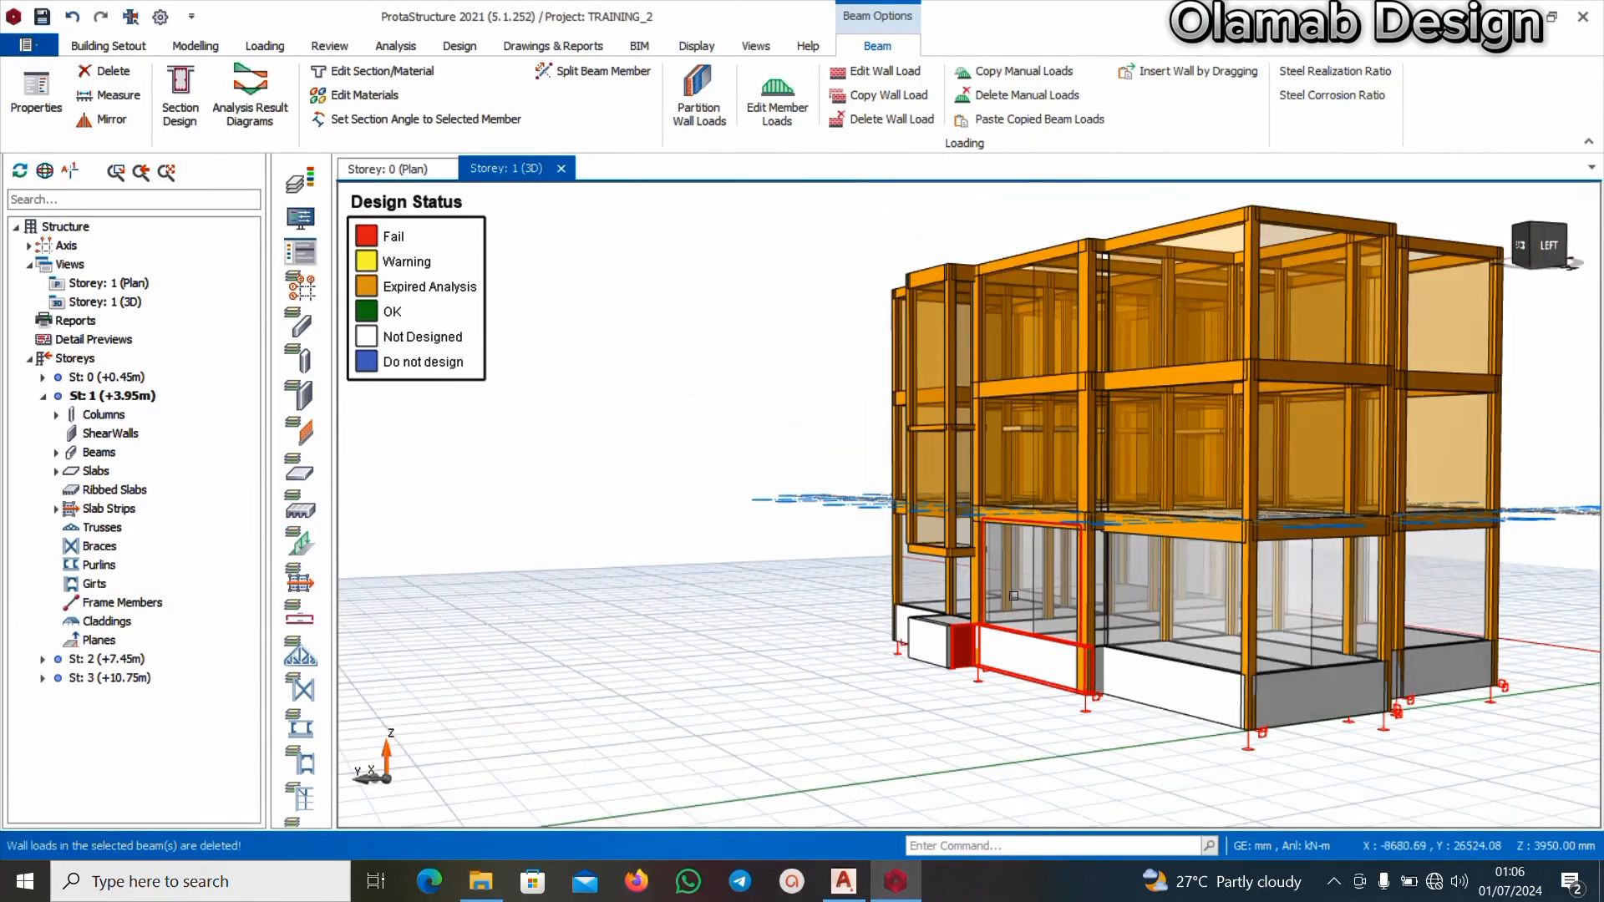
{"action": "middle_click_drag", "start_coordinate": [870, 630], "coordinate": [1194, 638]}
{"action": "scroll", "coordinate": [1195, 639], "scroll_direction": "up", "scroll_amount": 5}
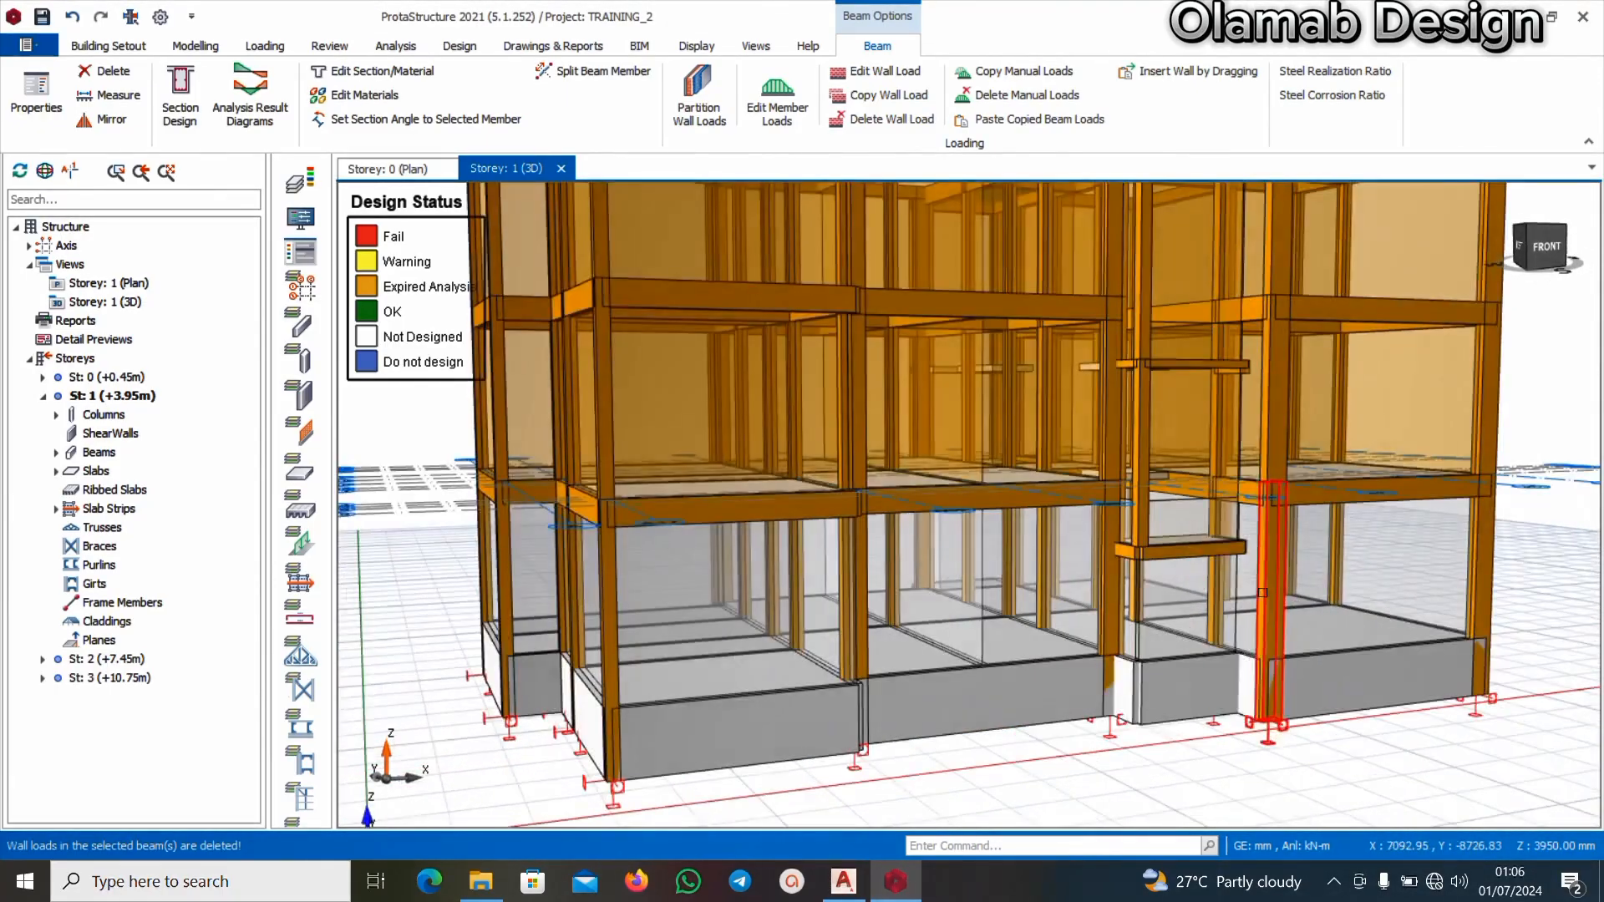
{"action": "right_click", "coordinate": [1154, 625]}
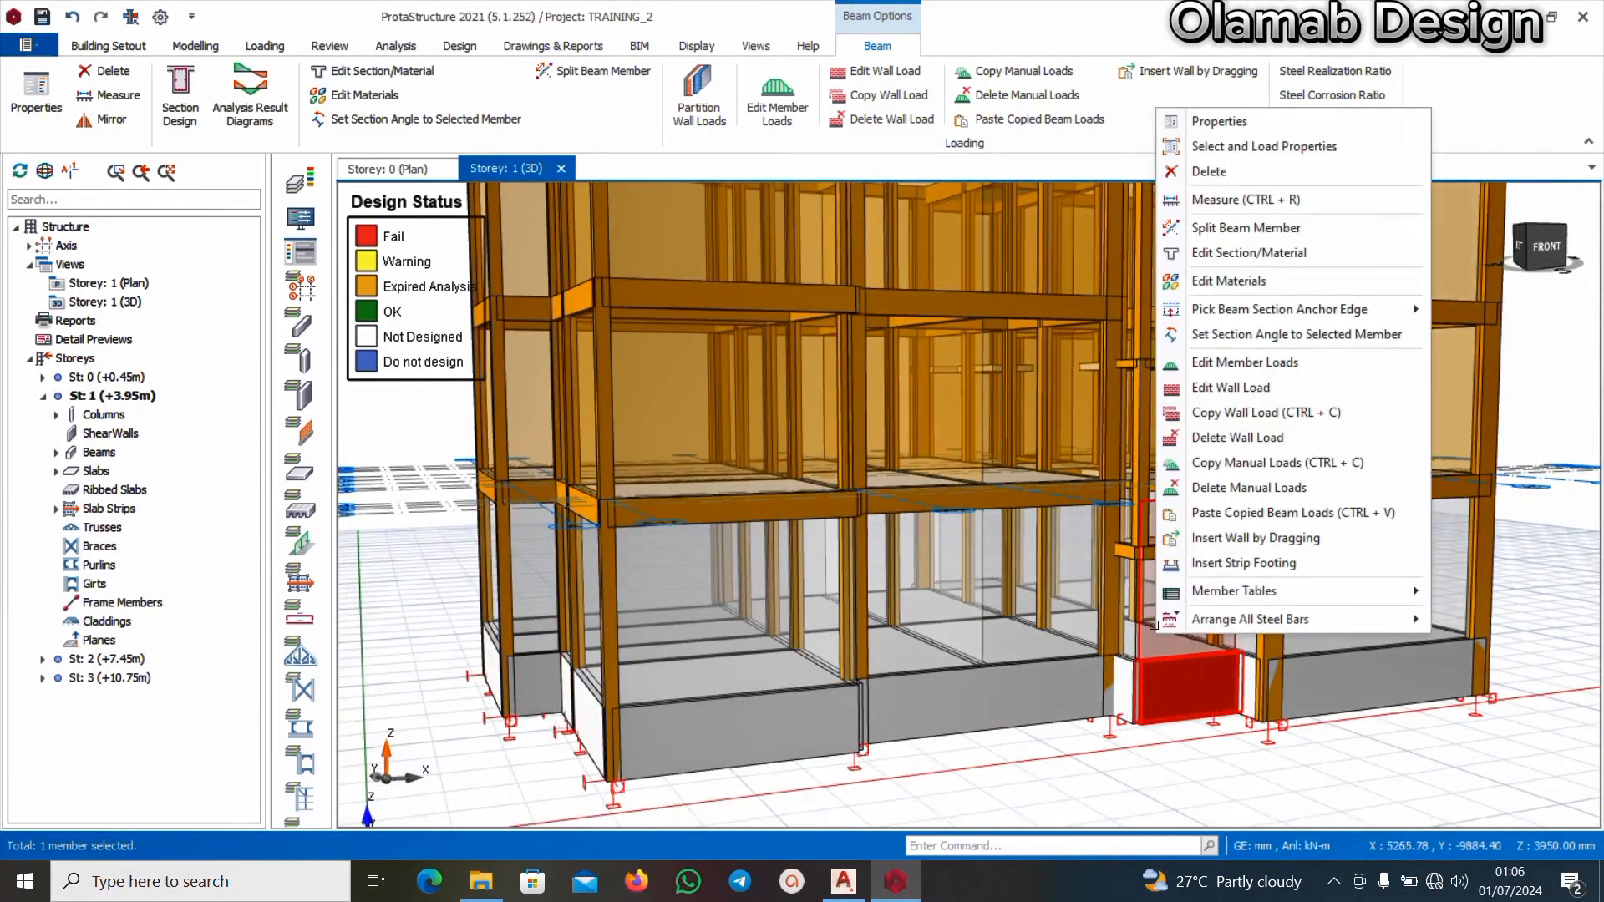
{"action": "left_click", "coordinate": [1230, 437]}
{"action": "left_click", "coordinate": [846, 509]}
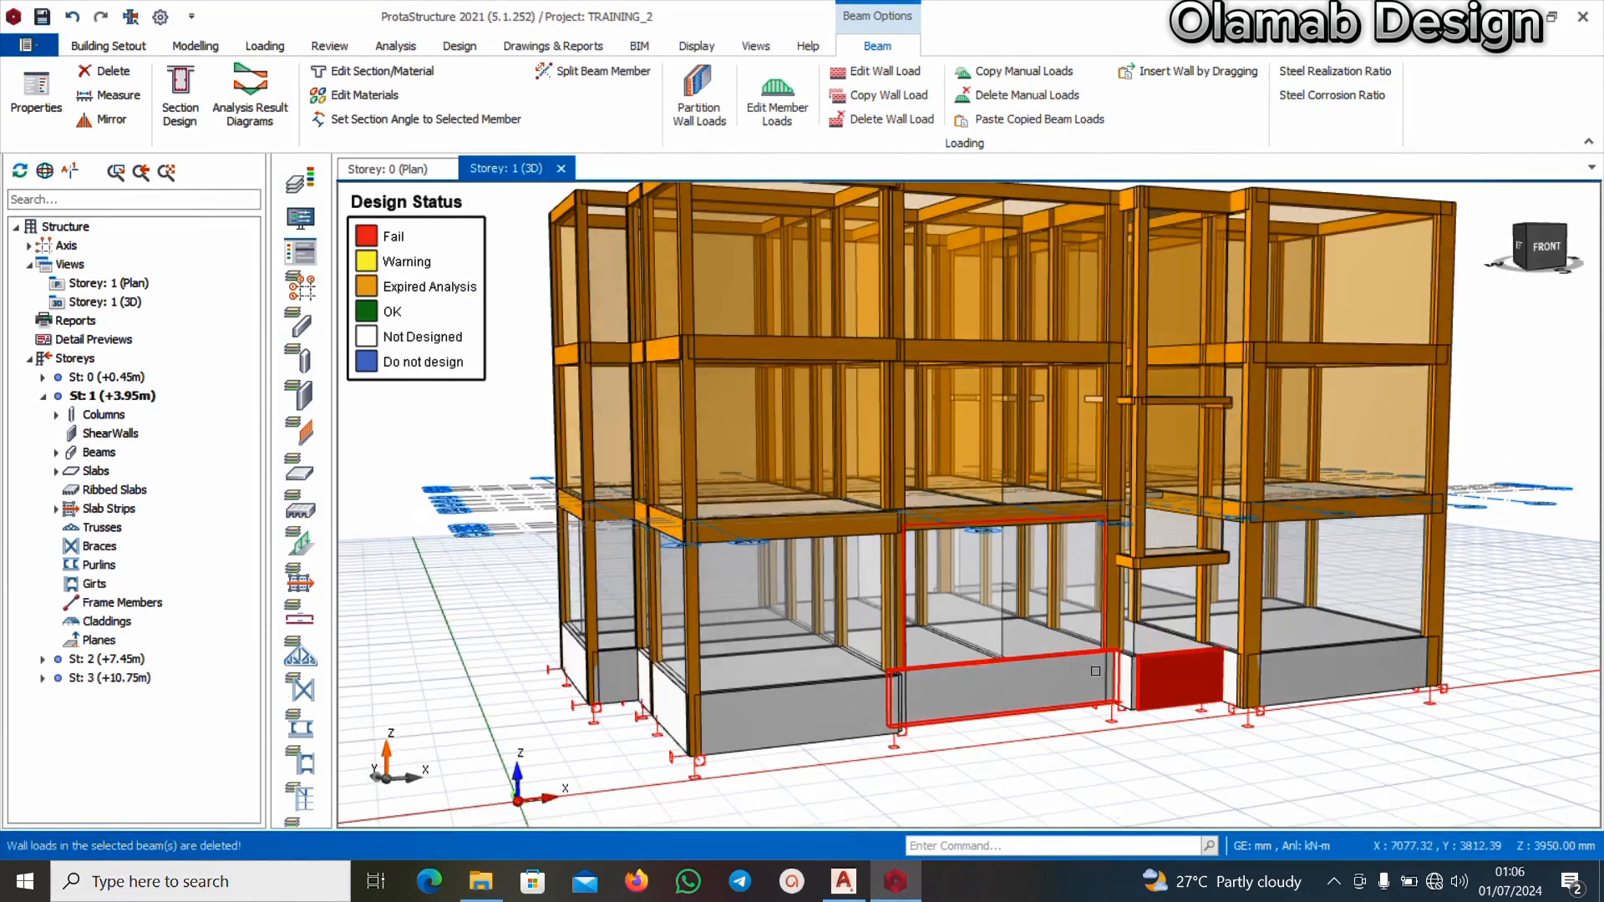
Delete the wall load from the 850 mm Storey 0 beam FB46 on the side of the front projecting bay
{"action": "middle_click_drag", "start_coordinate": [1056, 679], "coordinate": [1109, 652]}
{"action": "left_click", "coordinate": [1077, 589]}
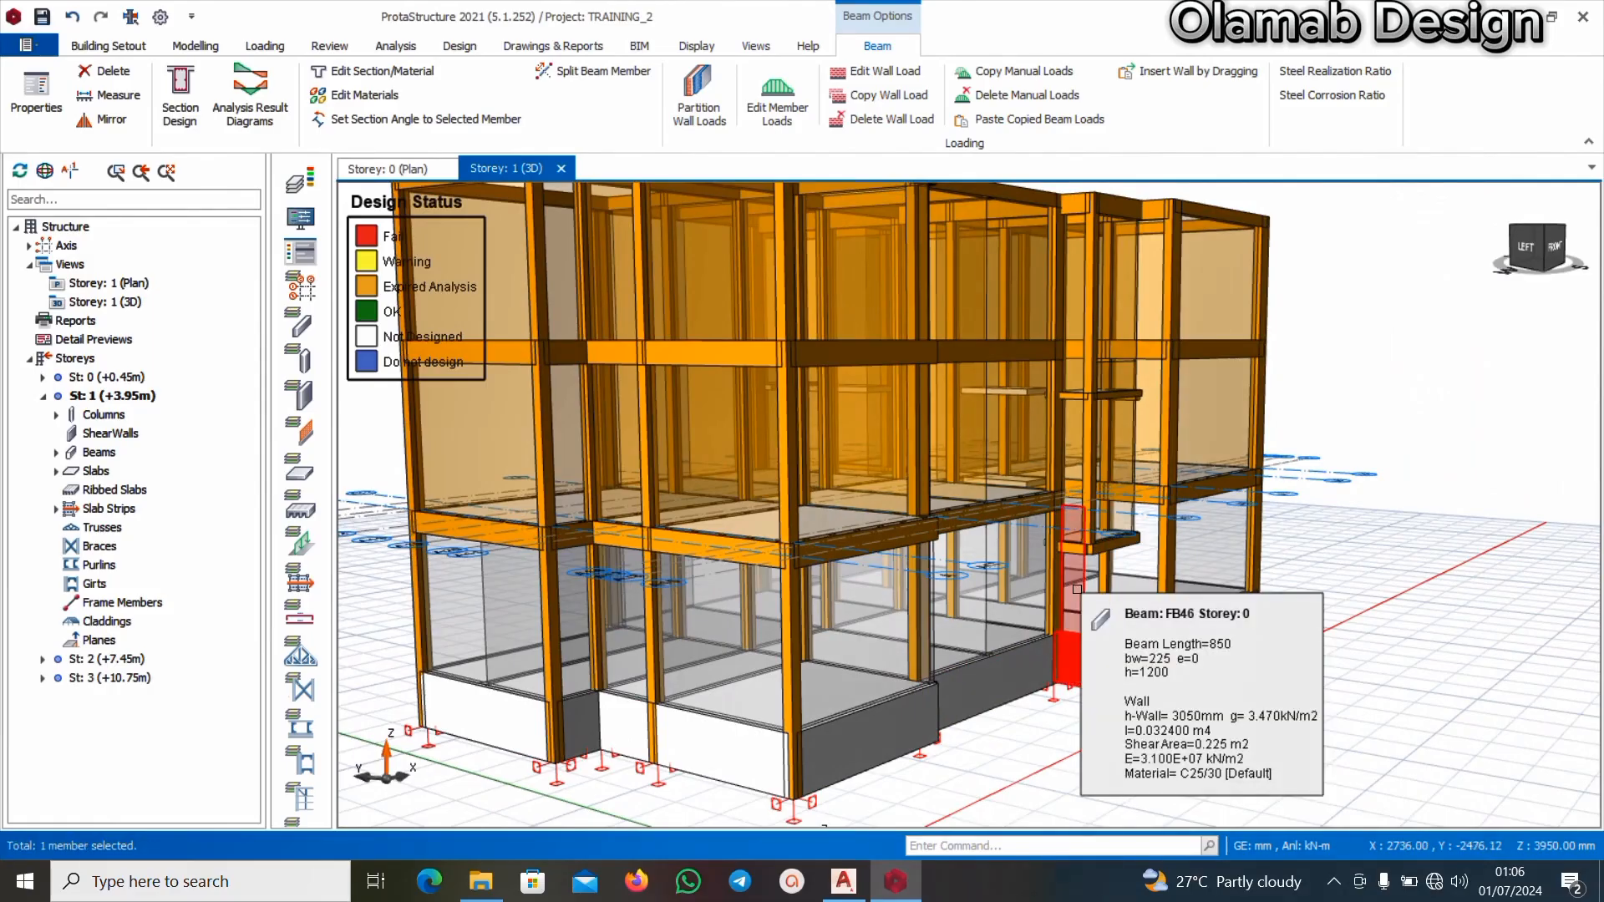
{"action": "right_click", "coordinate": [1077, 589]}
{"action": "left_click", "coordinate": [1125, 393]}
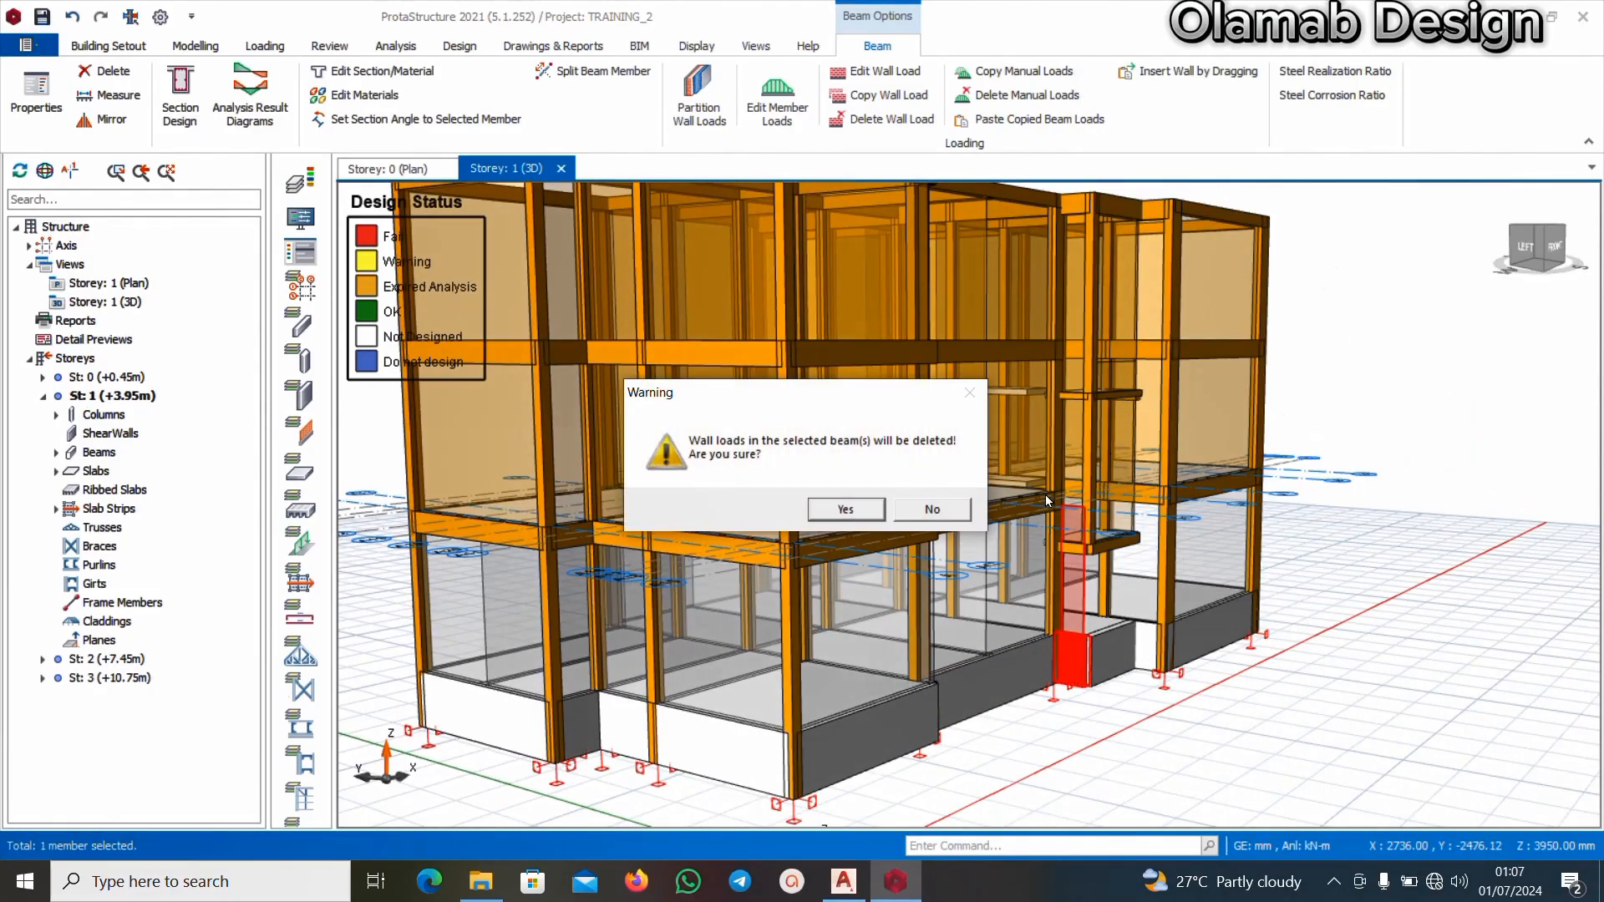
{"action": "left_click", "coordinate": [818, 521]}
Inspect the 3D model from several sides, checking the remaining Storey 0 walls around the front projecting bay
{"action": "scroll", "coordinate": [1045, 639], "scroll_direction": "down", "scroll_amount": 2}
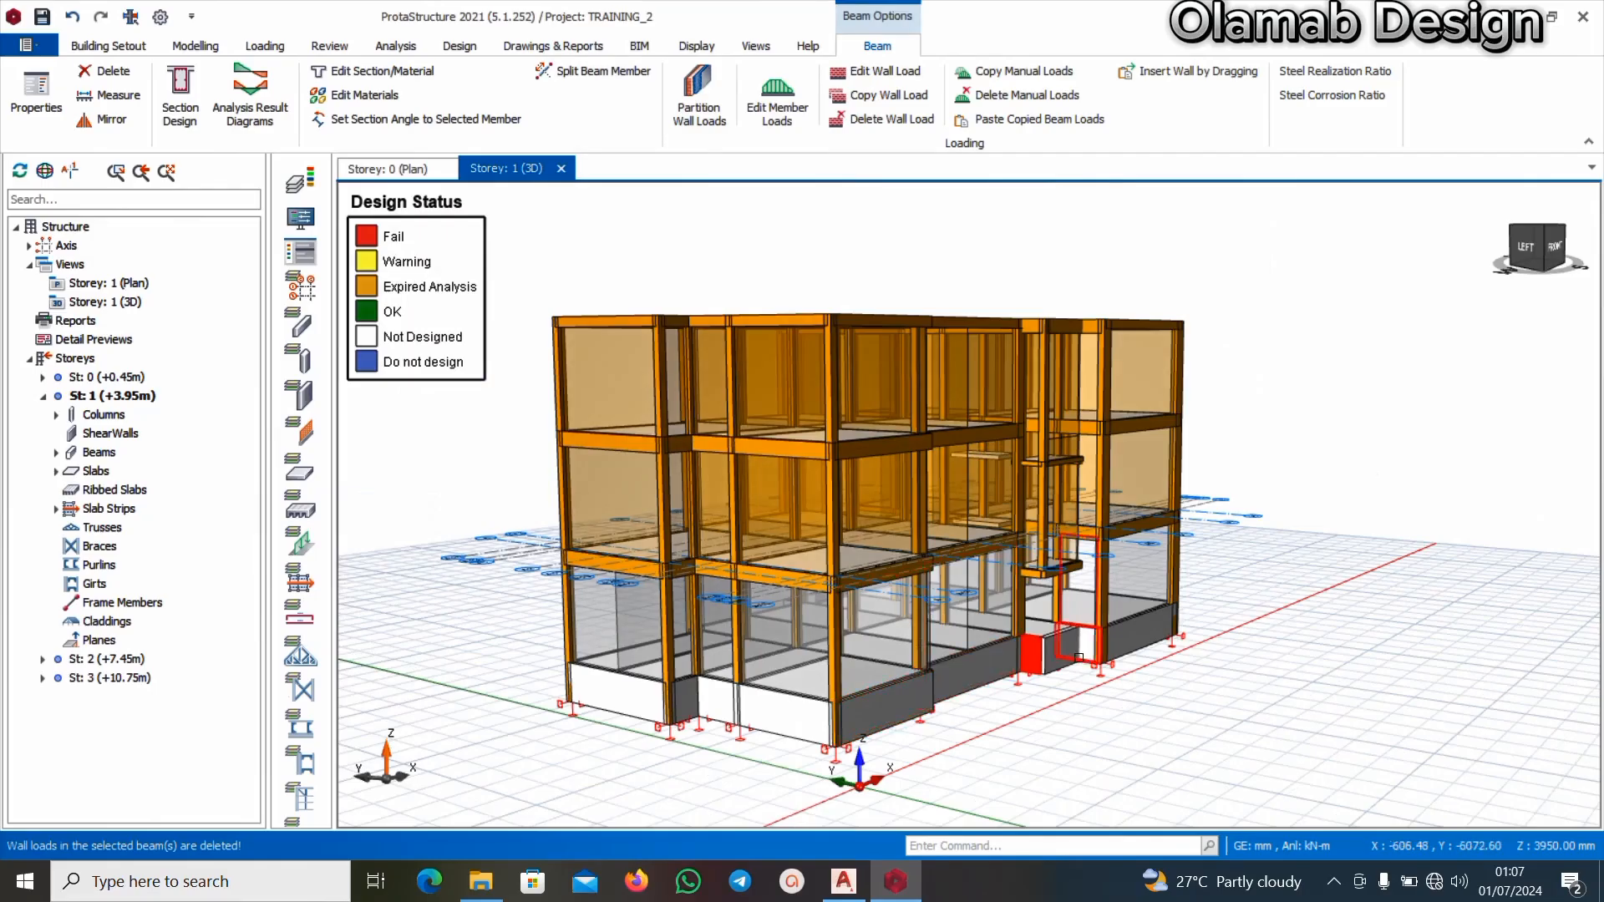
{"action": "middle_click_drag", "start_coordinate": [1159, 620], "coordinate": [1215, 658]}
{"action": "scroll", "coordinate": [1021, 666], "scroll_direction": "up", "scroll_amount": 4}
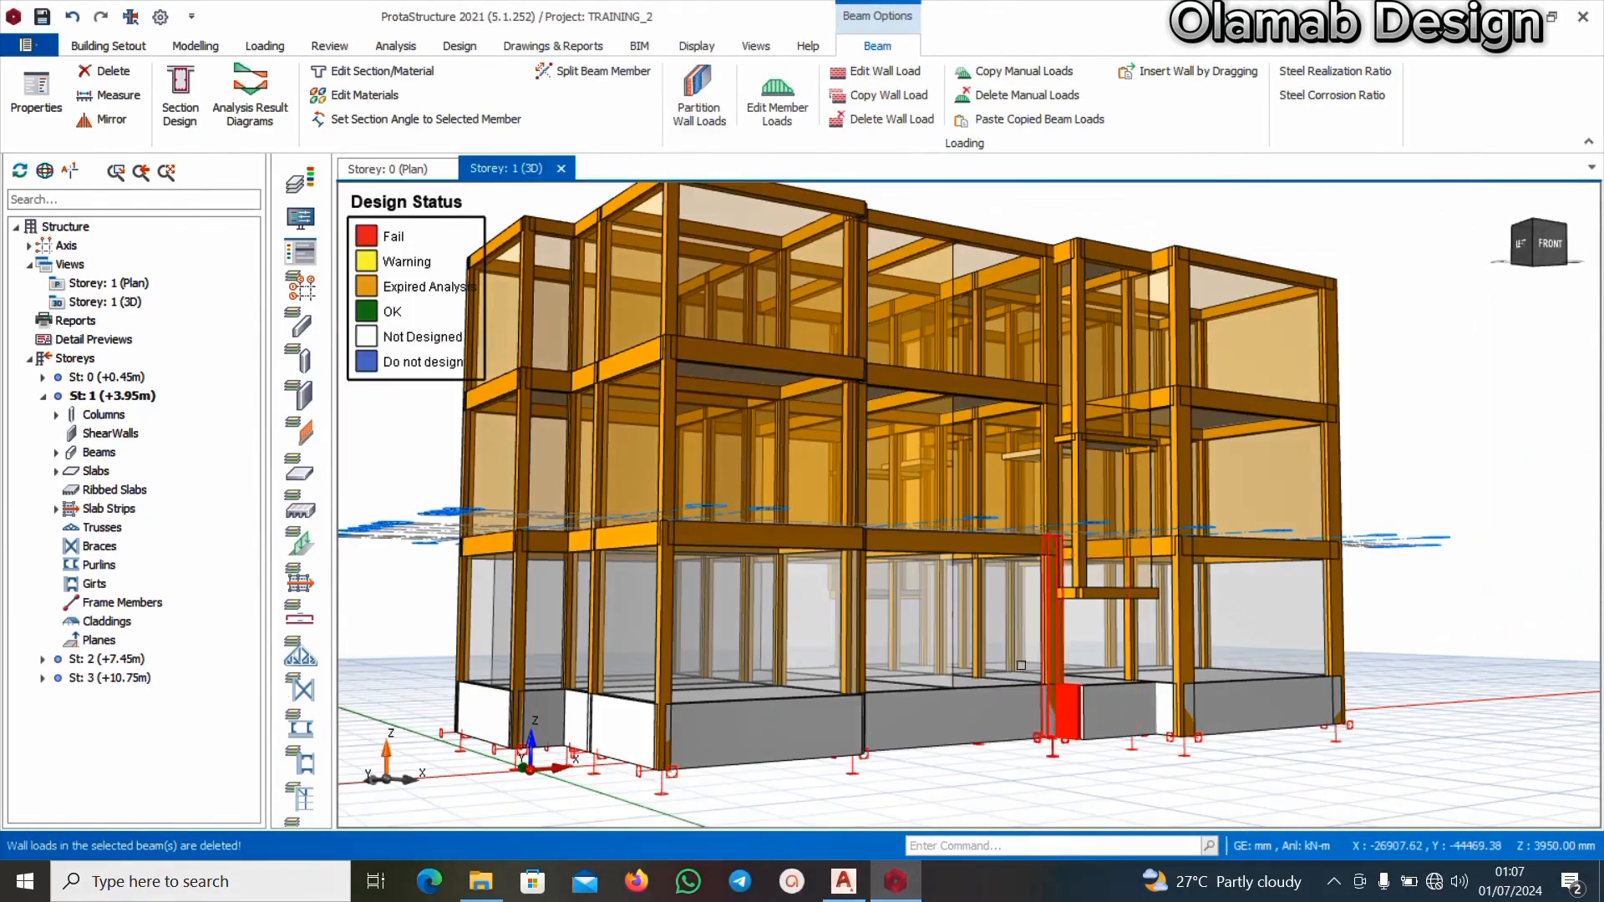
{"action": "scroll", "coordinate": [1021, 665], "scroll_direction": "down", "scroll_amount": 4}
{"action": "middle_click_drag", "start_coordinate": [1021, 665], "coordinate": [1042, 739]}
{"action": "mouse_move", "coordinate": [1114, 665]}
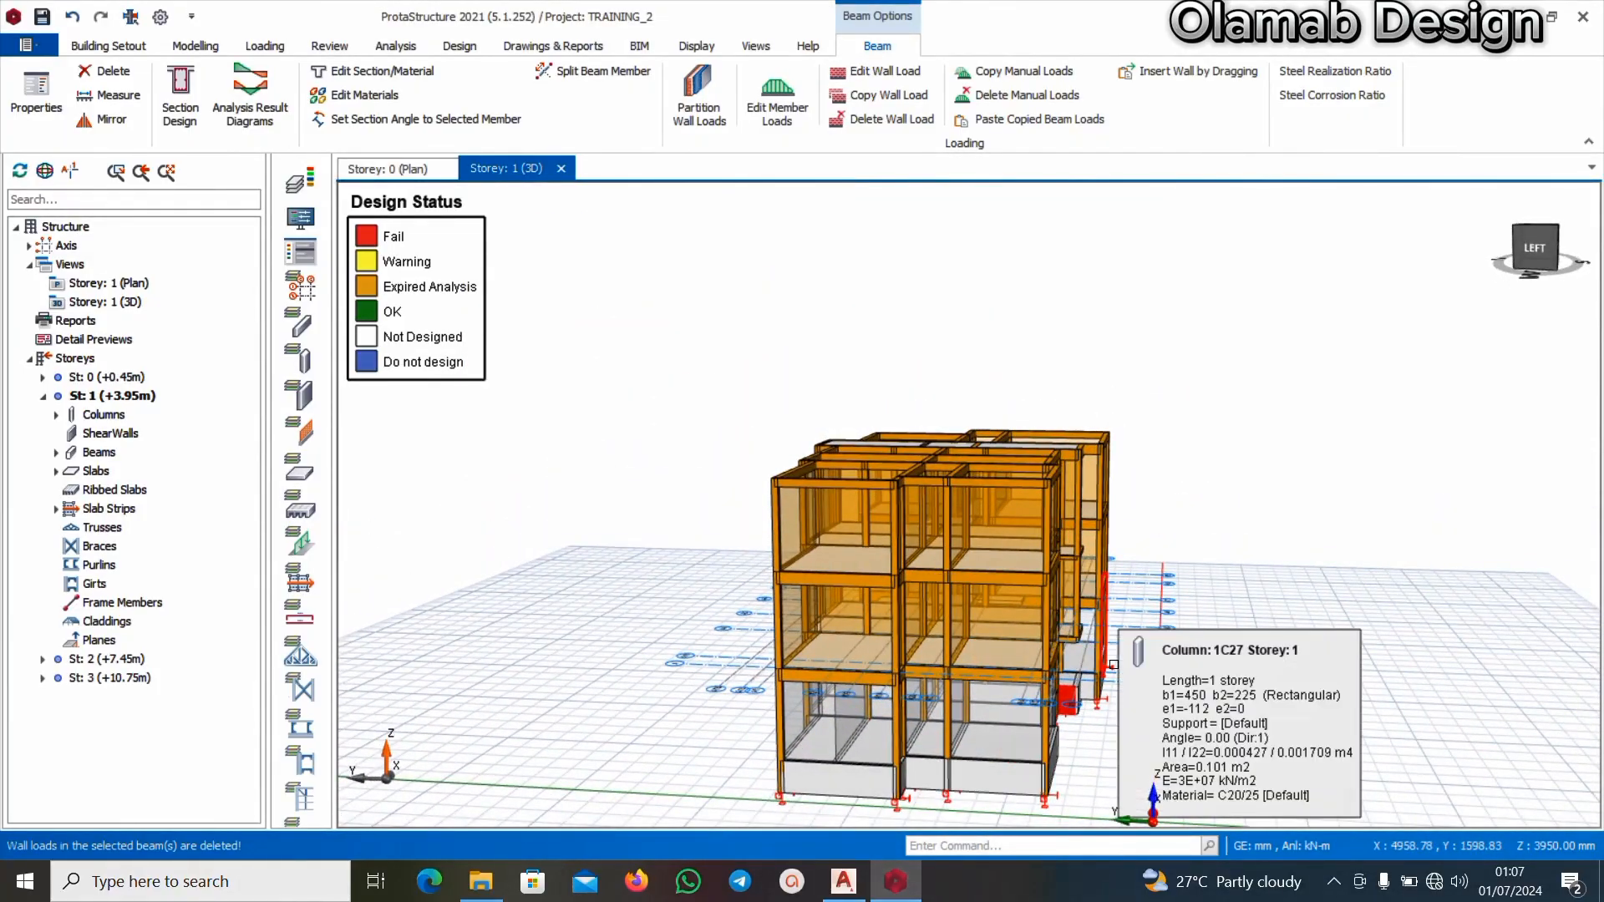
{"action": "scroll", "coordinate": [944, 498], "scroll_direction": "down", "scroll_amount": 3}
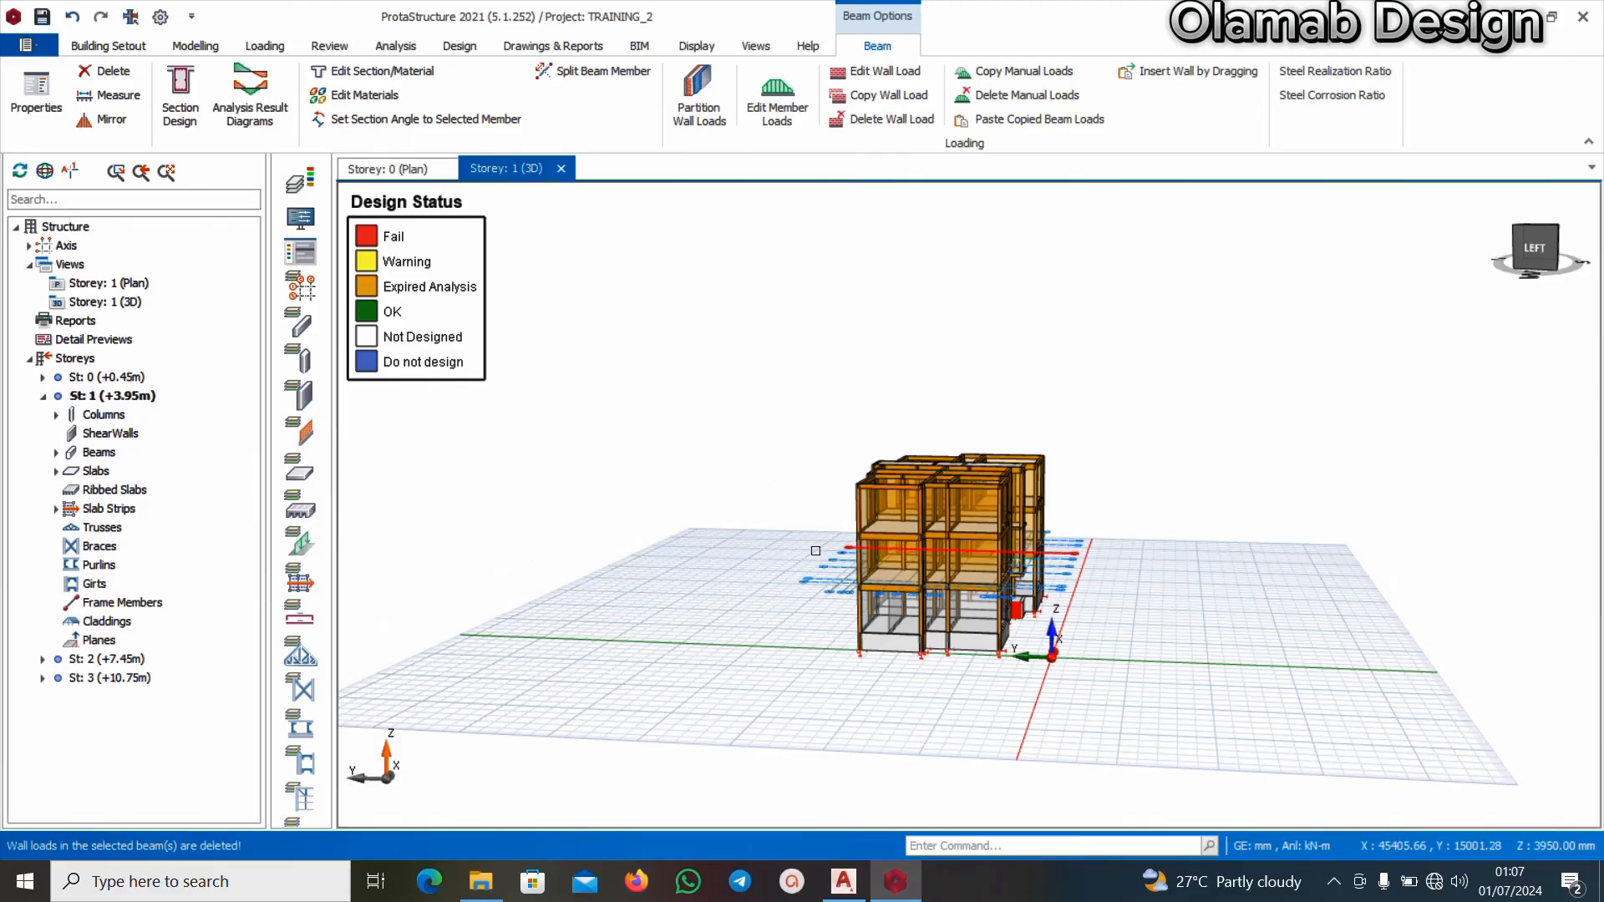
{"action": "middle_click_drag", "start_coordinate": [794, 547], "coordinate": [871, 578]}
{"action": "scroll", "coordinate": [909, 761], "scroll_direction": "up", "scroll_amount": 3}
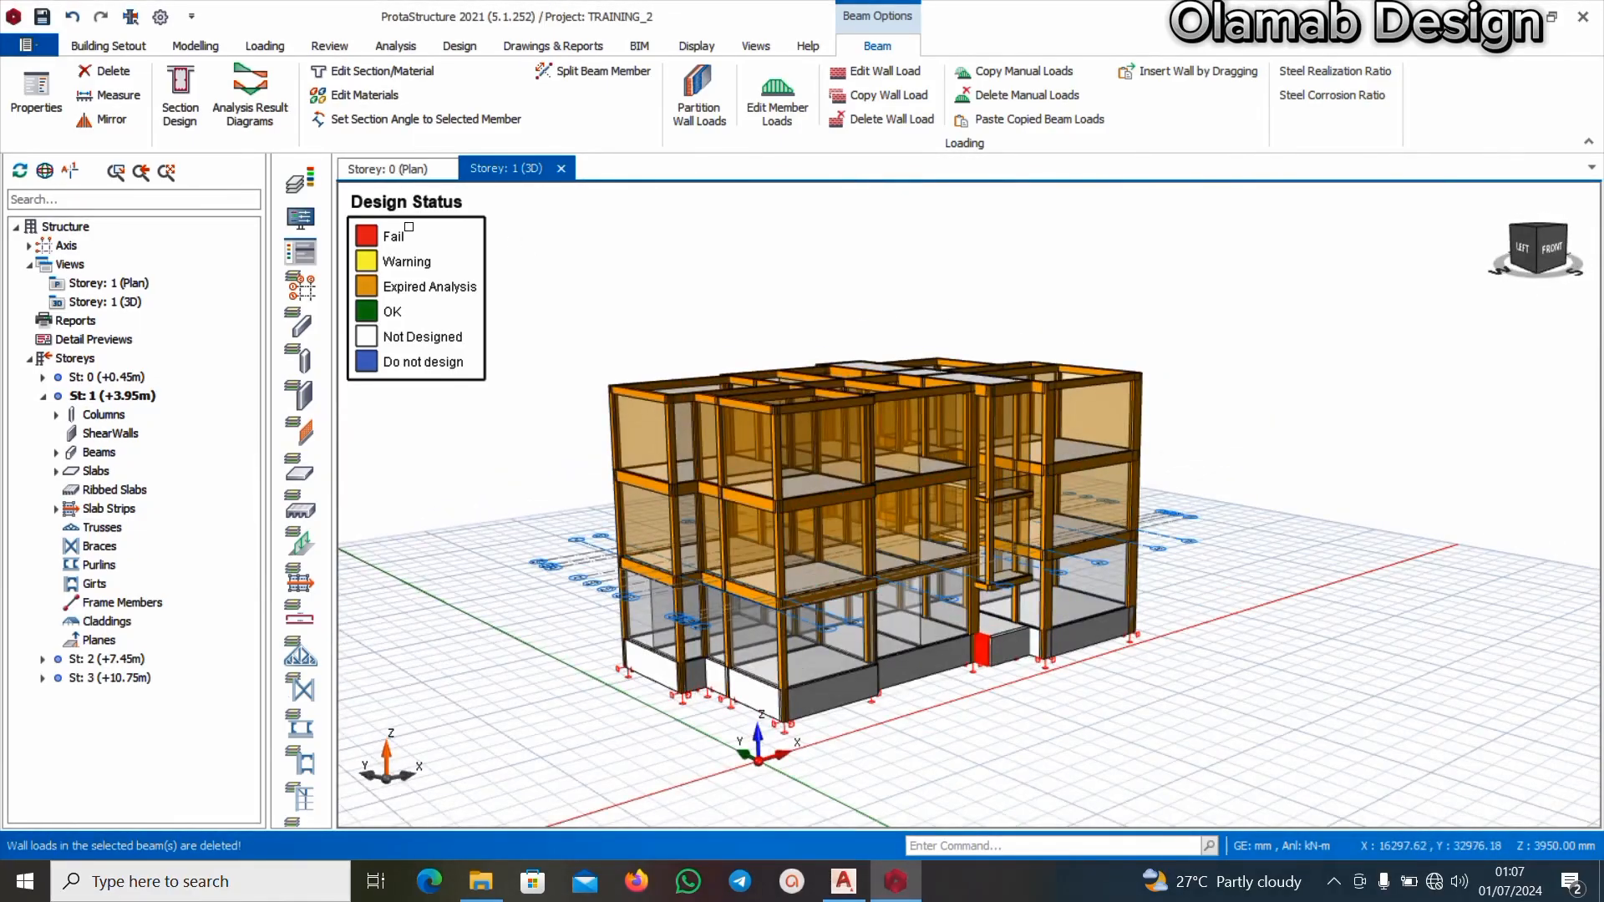
Examine the Storey 0 plan, checking the beam and slab layout around the bays between axes A6 and A7
{"action": "left_click", "coordinate": [399, 169]}
{"action": "scroll", "coordinate": [961, 544], "scroll_direction": "down", "scroll_amount": 3}
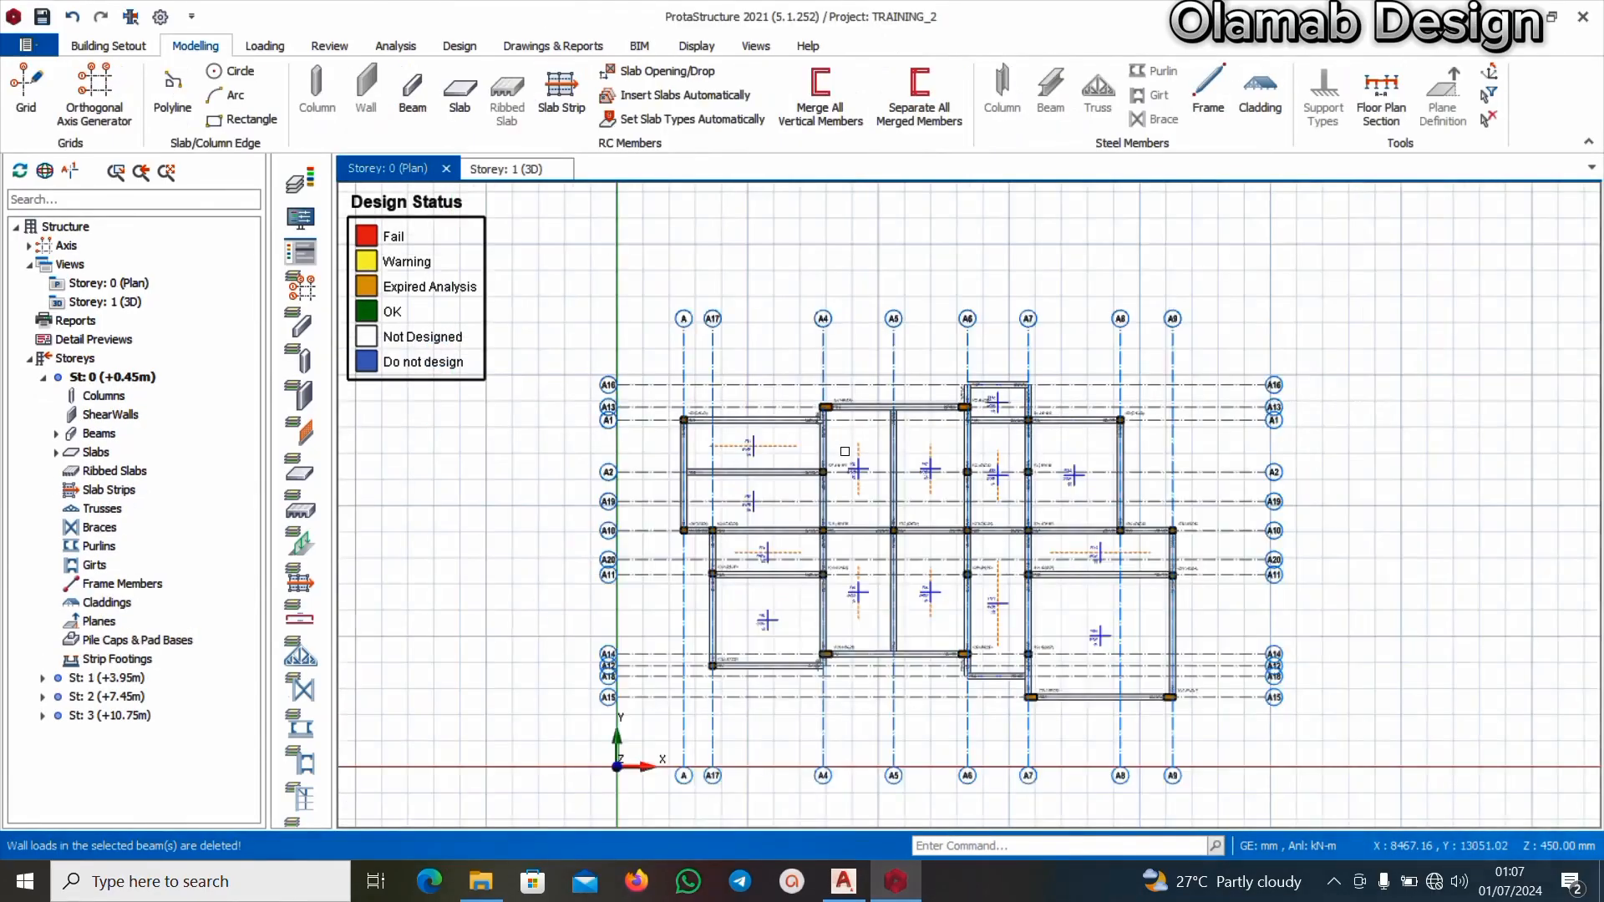
{"action": "scroll", "coordinate": [996, 593], "scroll_direction": "up", "scroll_amount": 5}
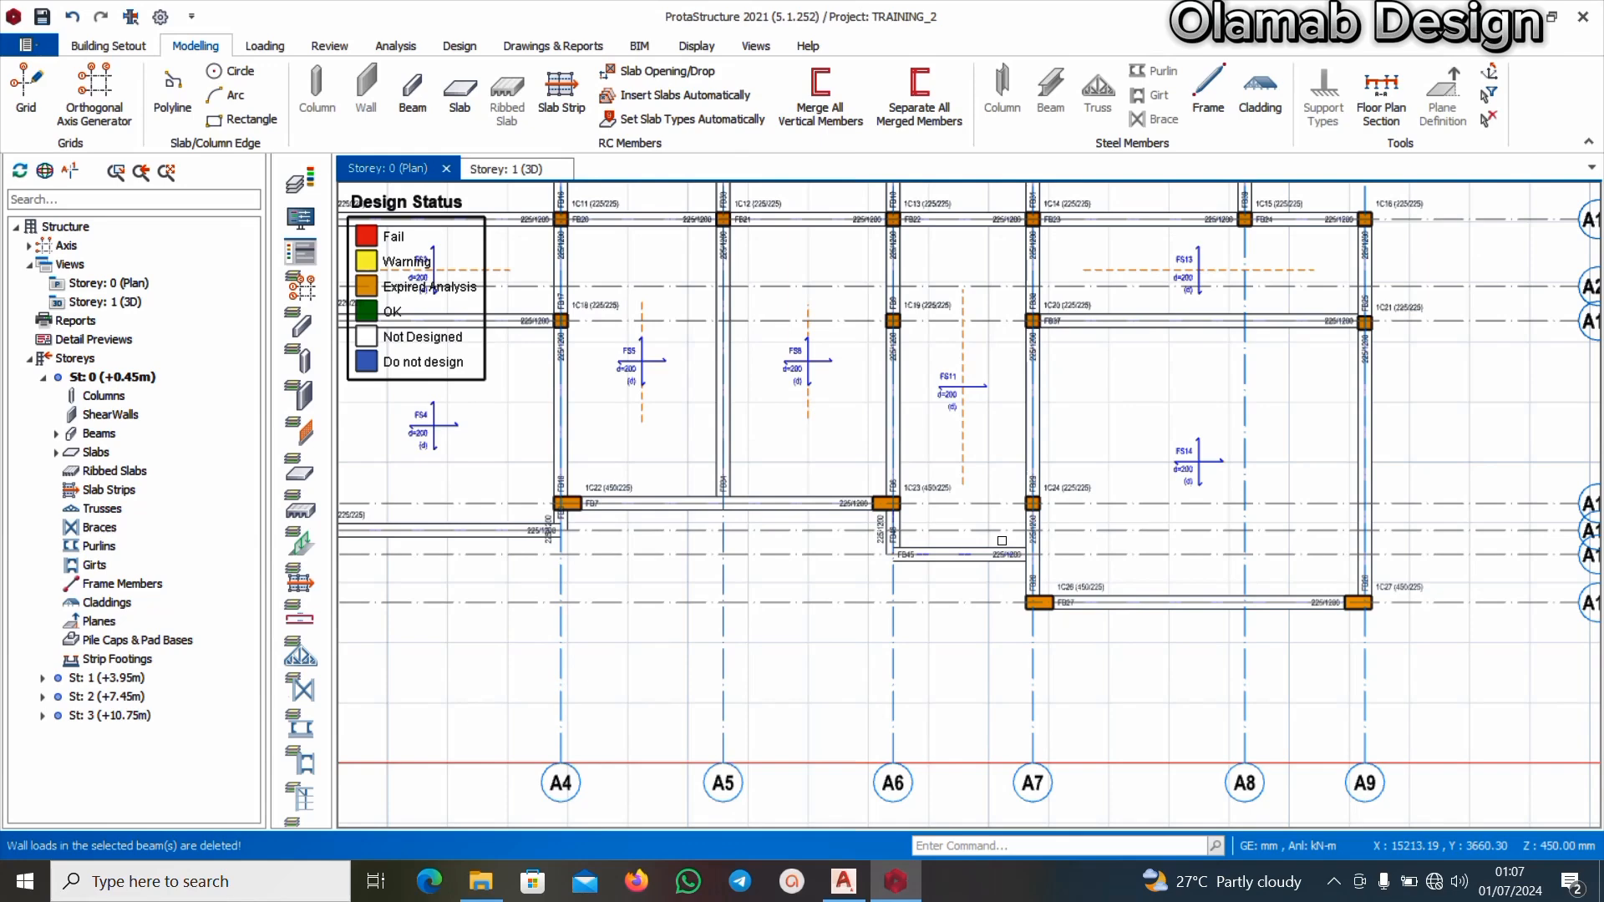
{"action": "scroll", "coordinate": [888, 522], "scroll_direction": "down", "scroll_amount": 3}
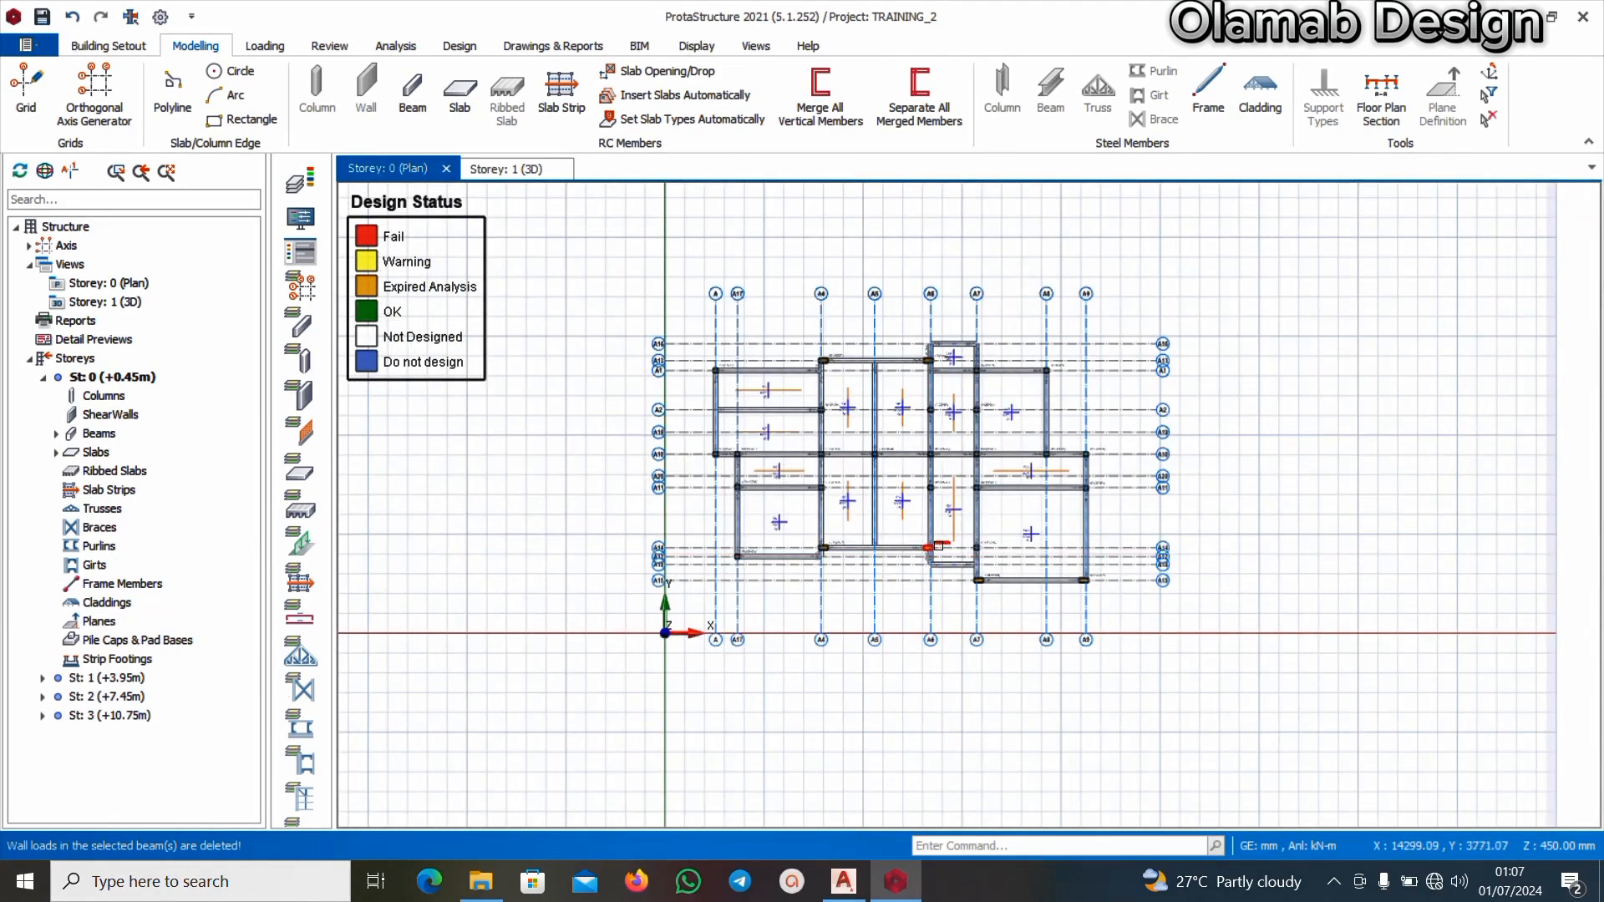
{"action": "scroll", "coordinate": [936, 402], "scroll_direction": "up", "scroll_amount": 5}
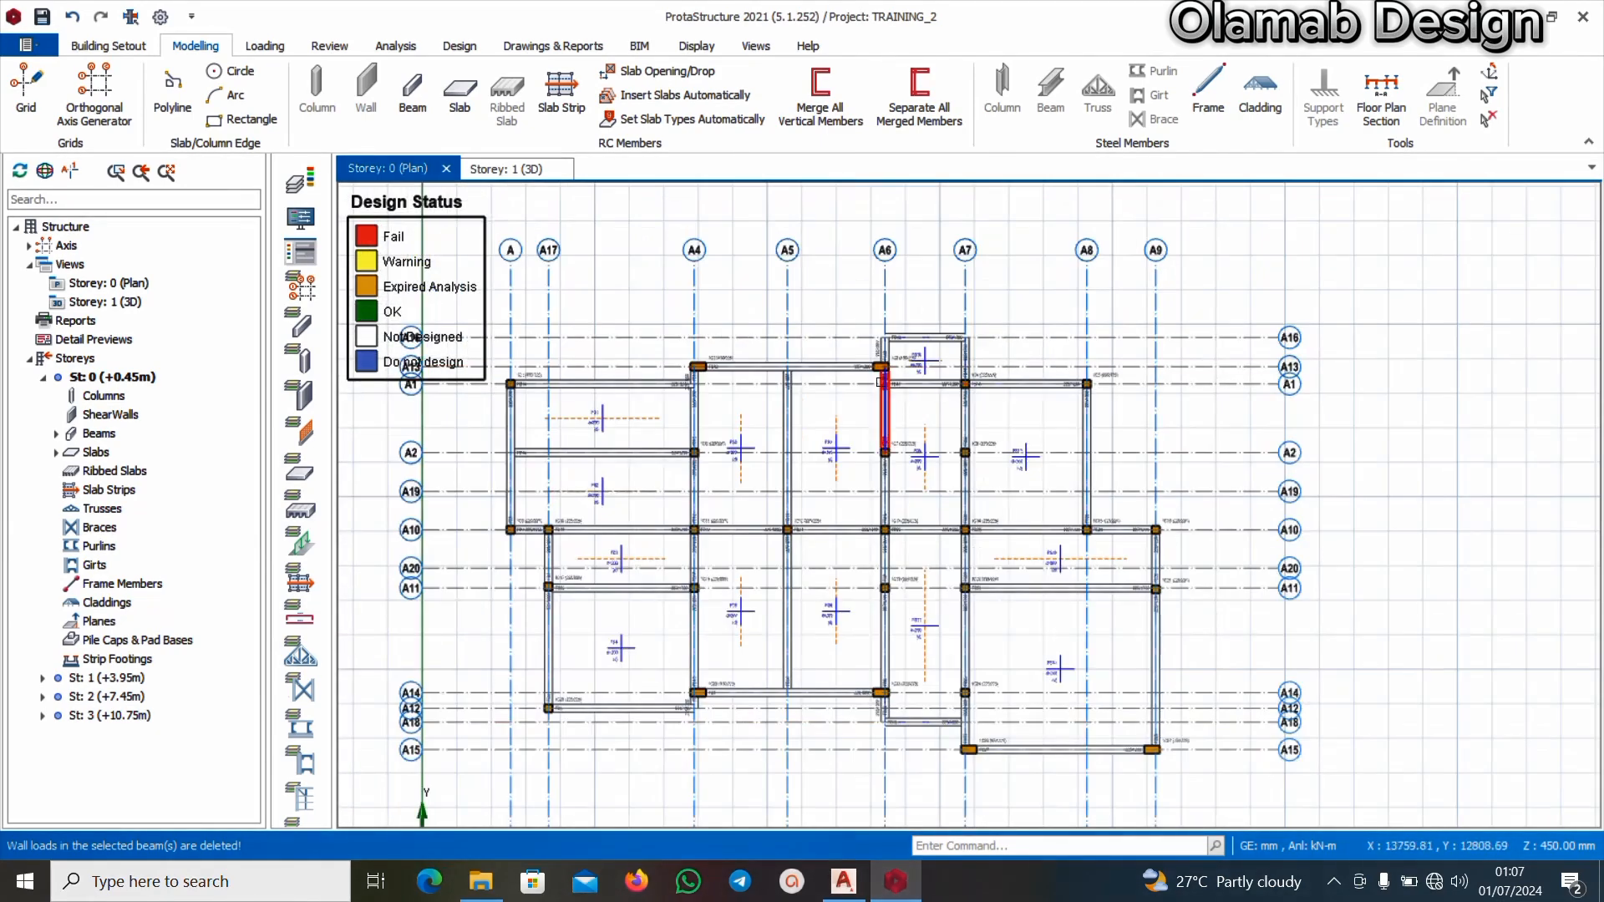
{"action": "scroll", "coordinate": [936, 414], "scroll_direction": "down", "scroll_amount": 5}
{"action": "scroll", "coordinate": [1001, 425], "scroll_direction": "up", "scroll_amount": 3}
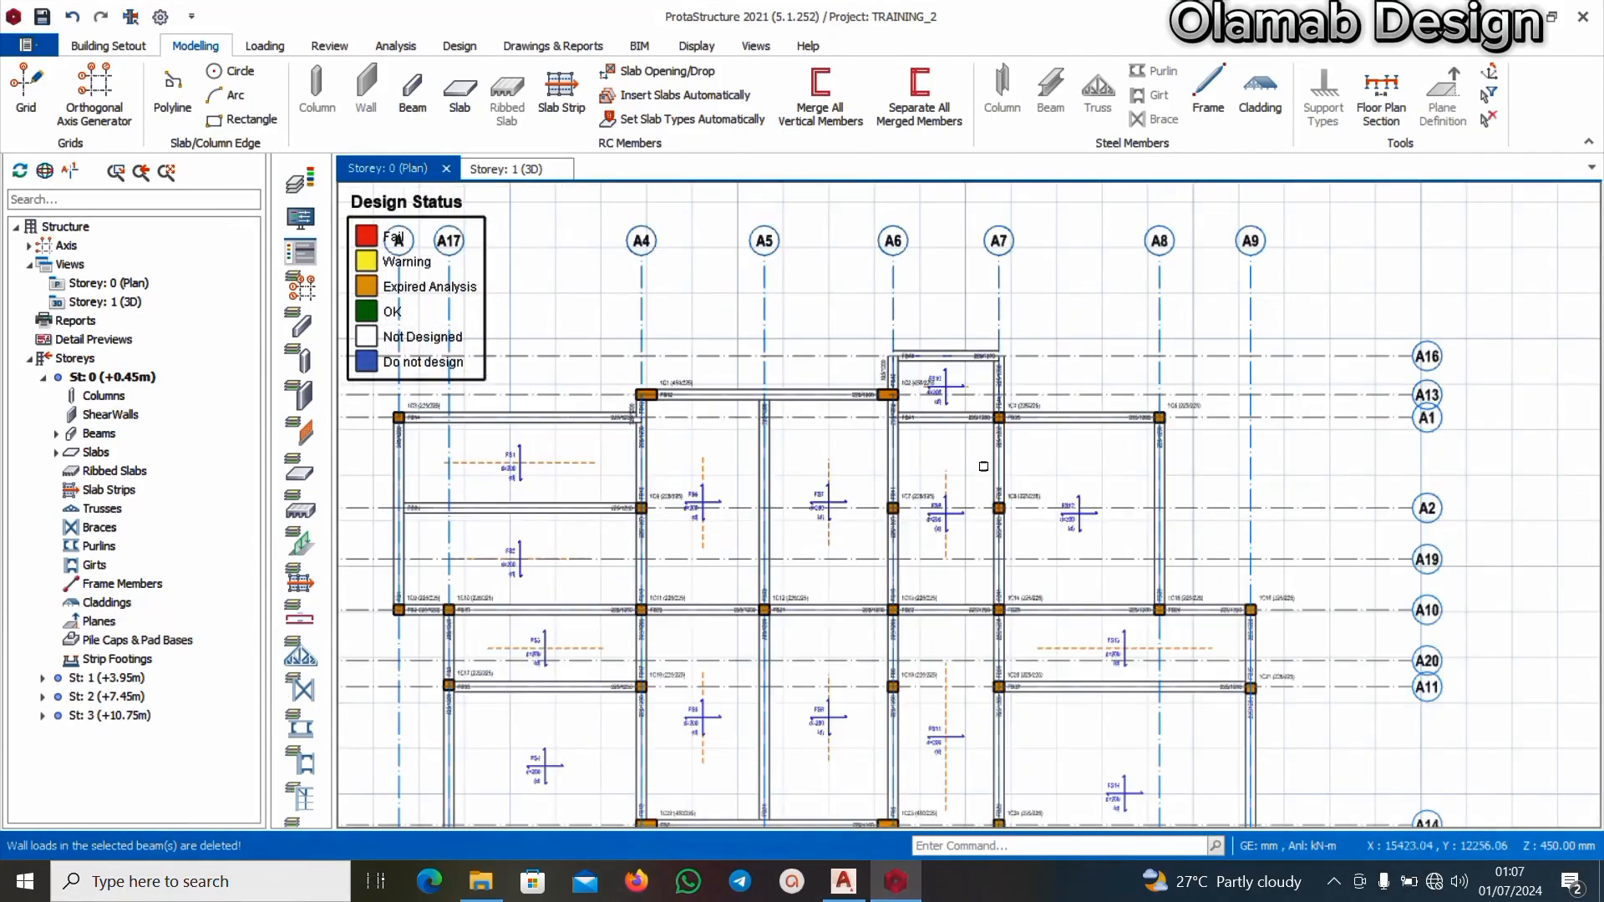
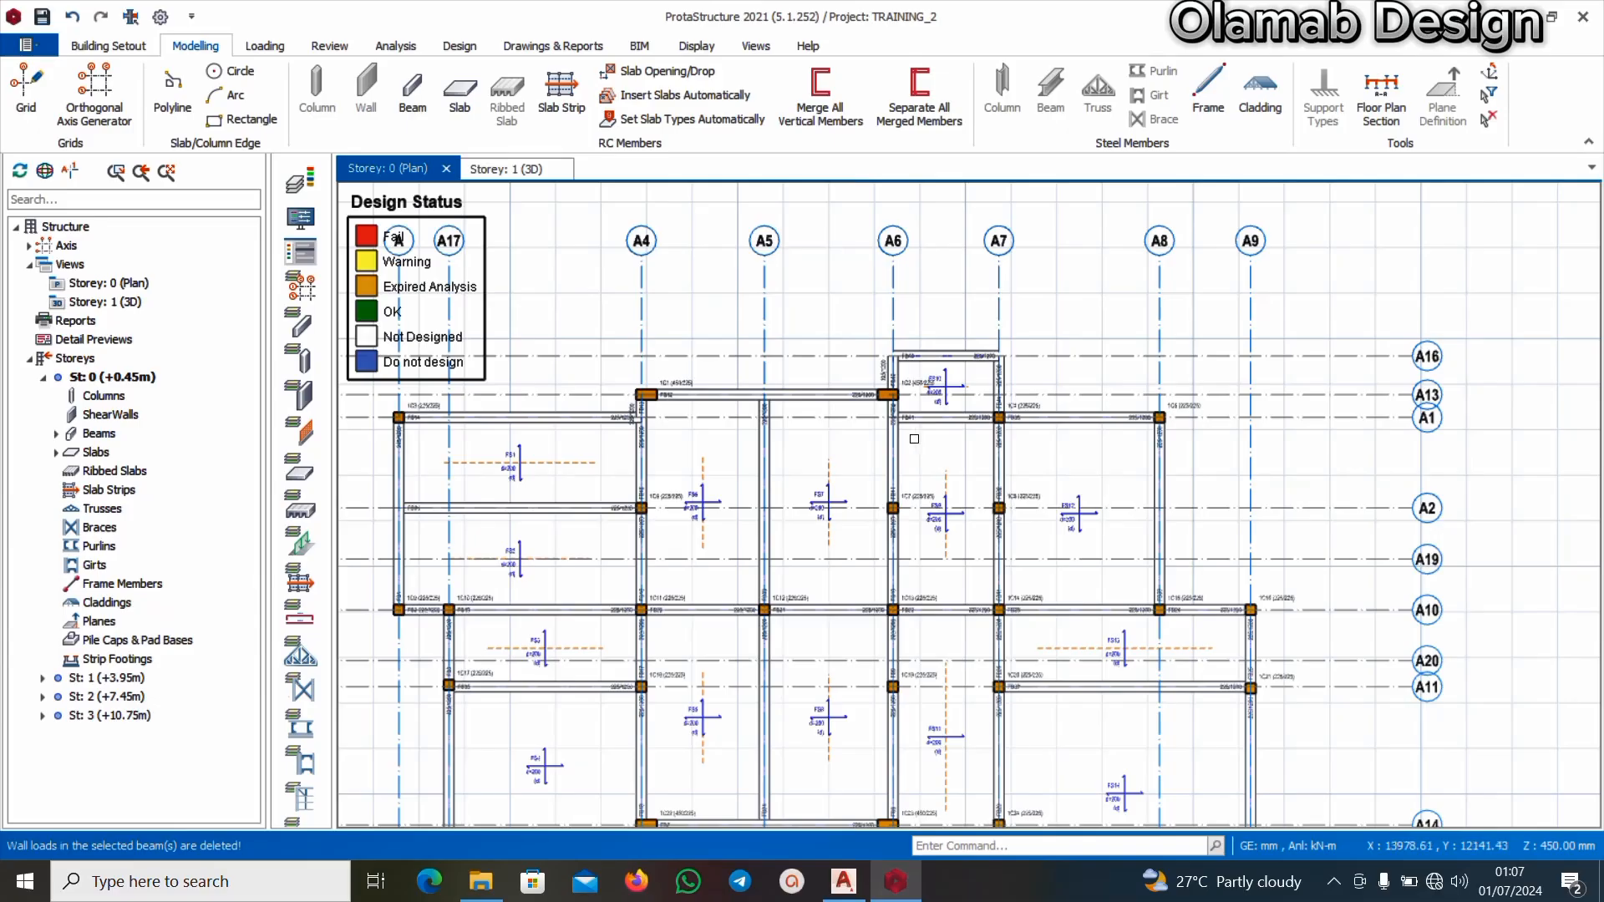
{"action": "scroll", "coordinate": [792, 451], "scroll_direction": "down", "scroll_amount": 3}
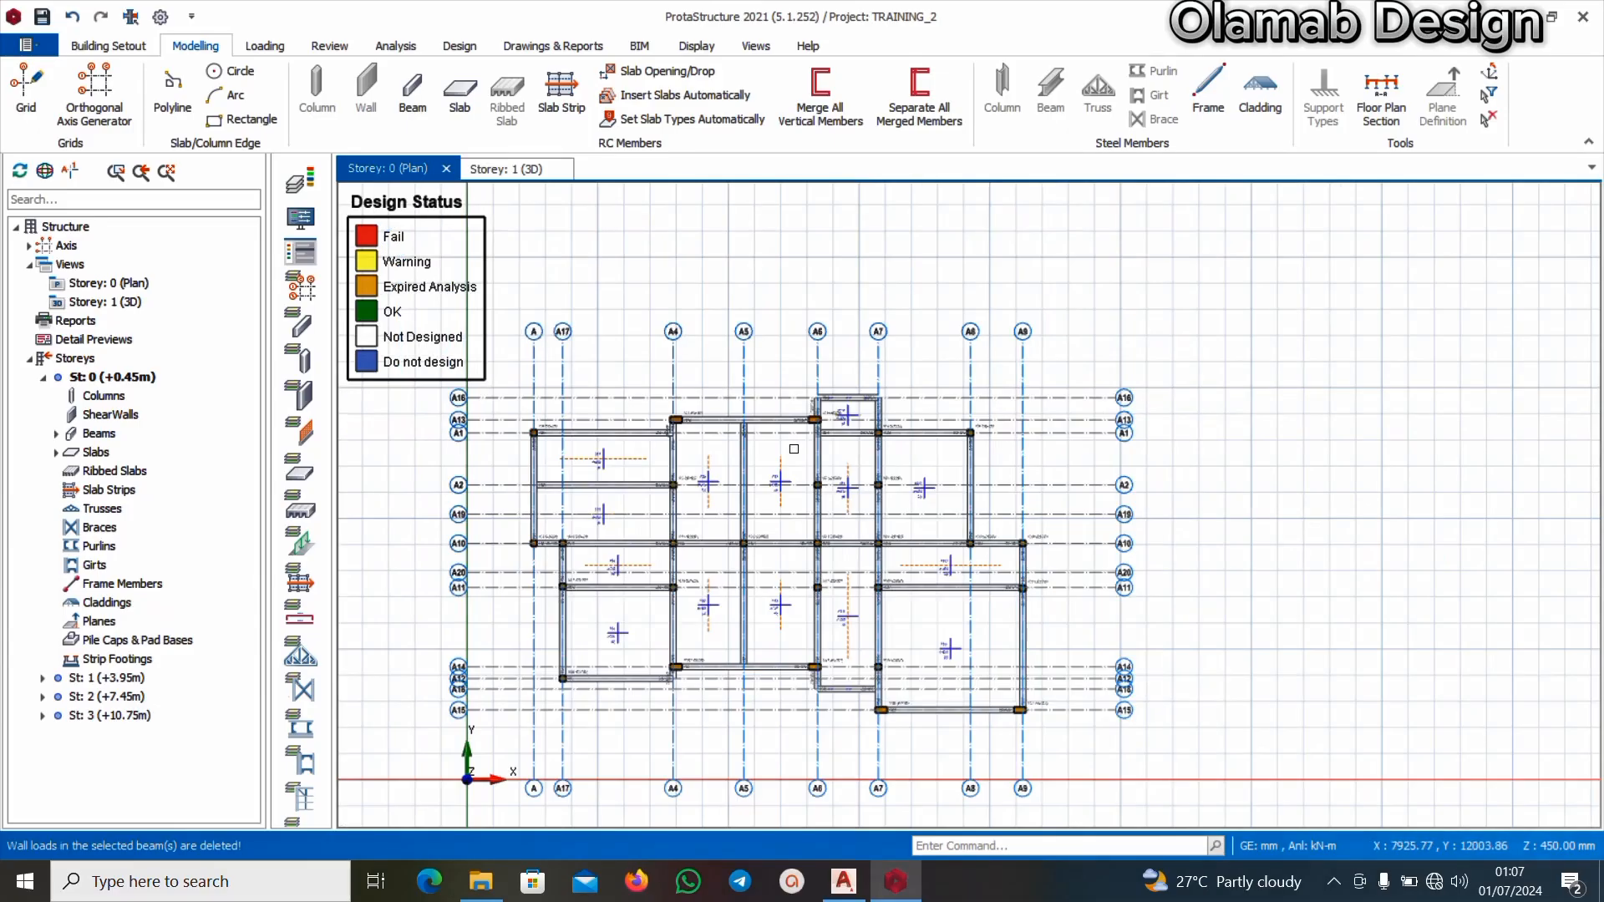
{"action": "scroll", "coordinate": [549, 472], "scroll_direction": "up", "scroll_amount": 1}
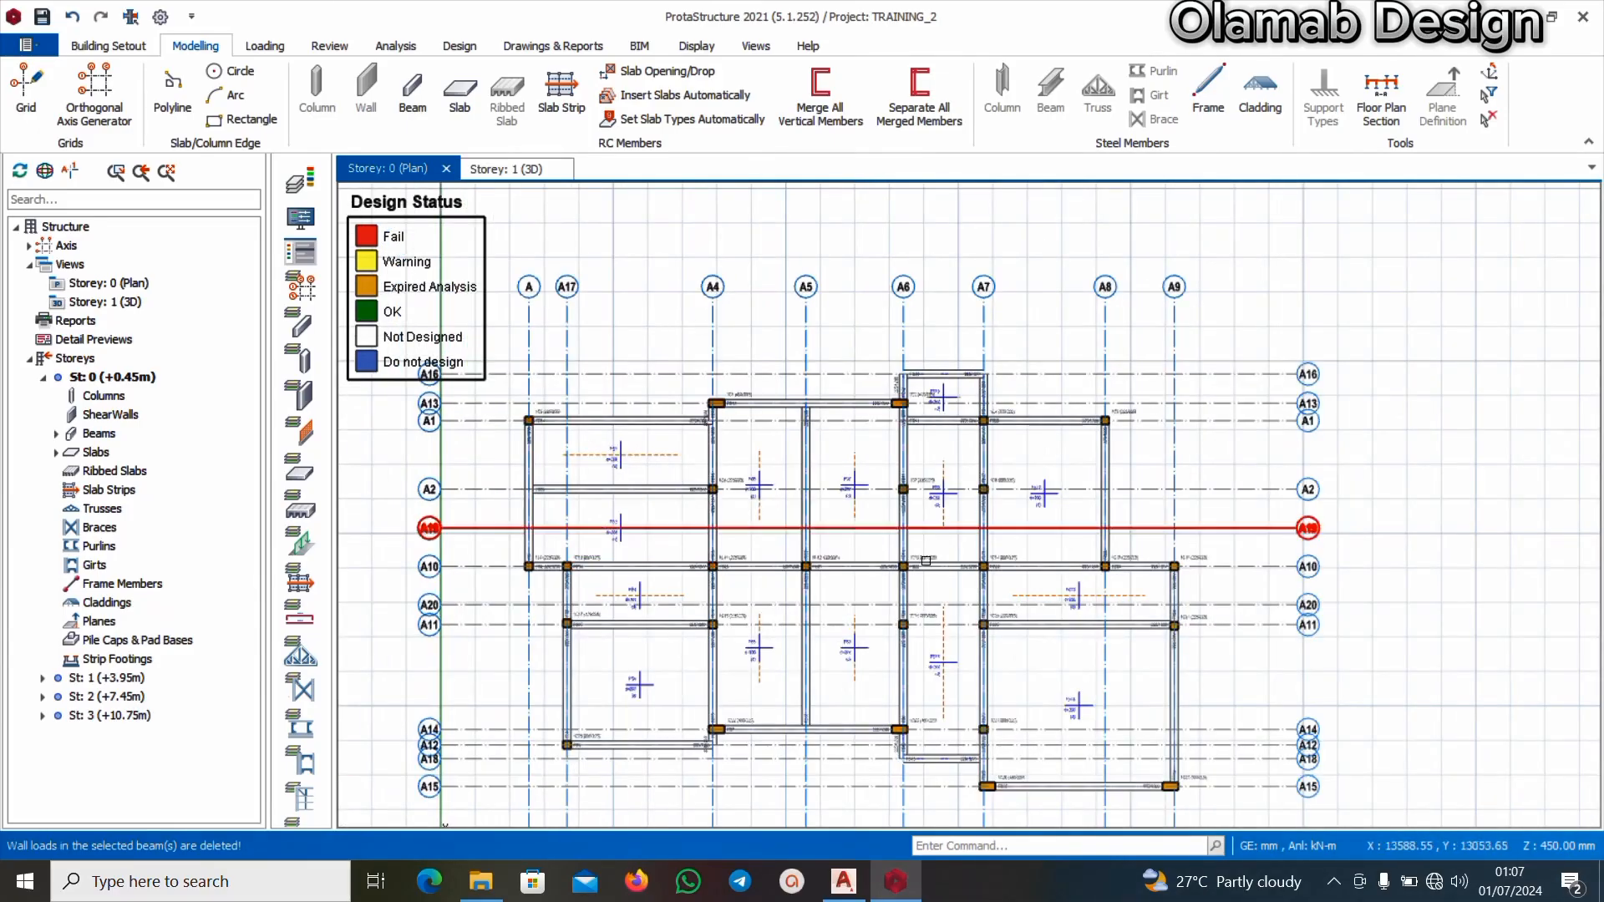
Set up a new slab strip in the X direction with number 1 and type FE Strip
{"action": "left_click", "coordinate": [573, 101]}
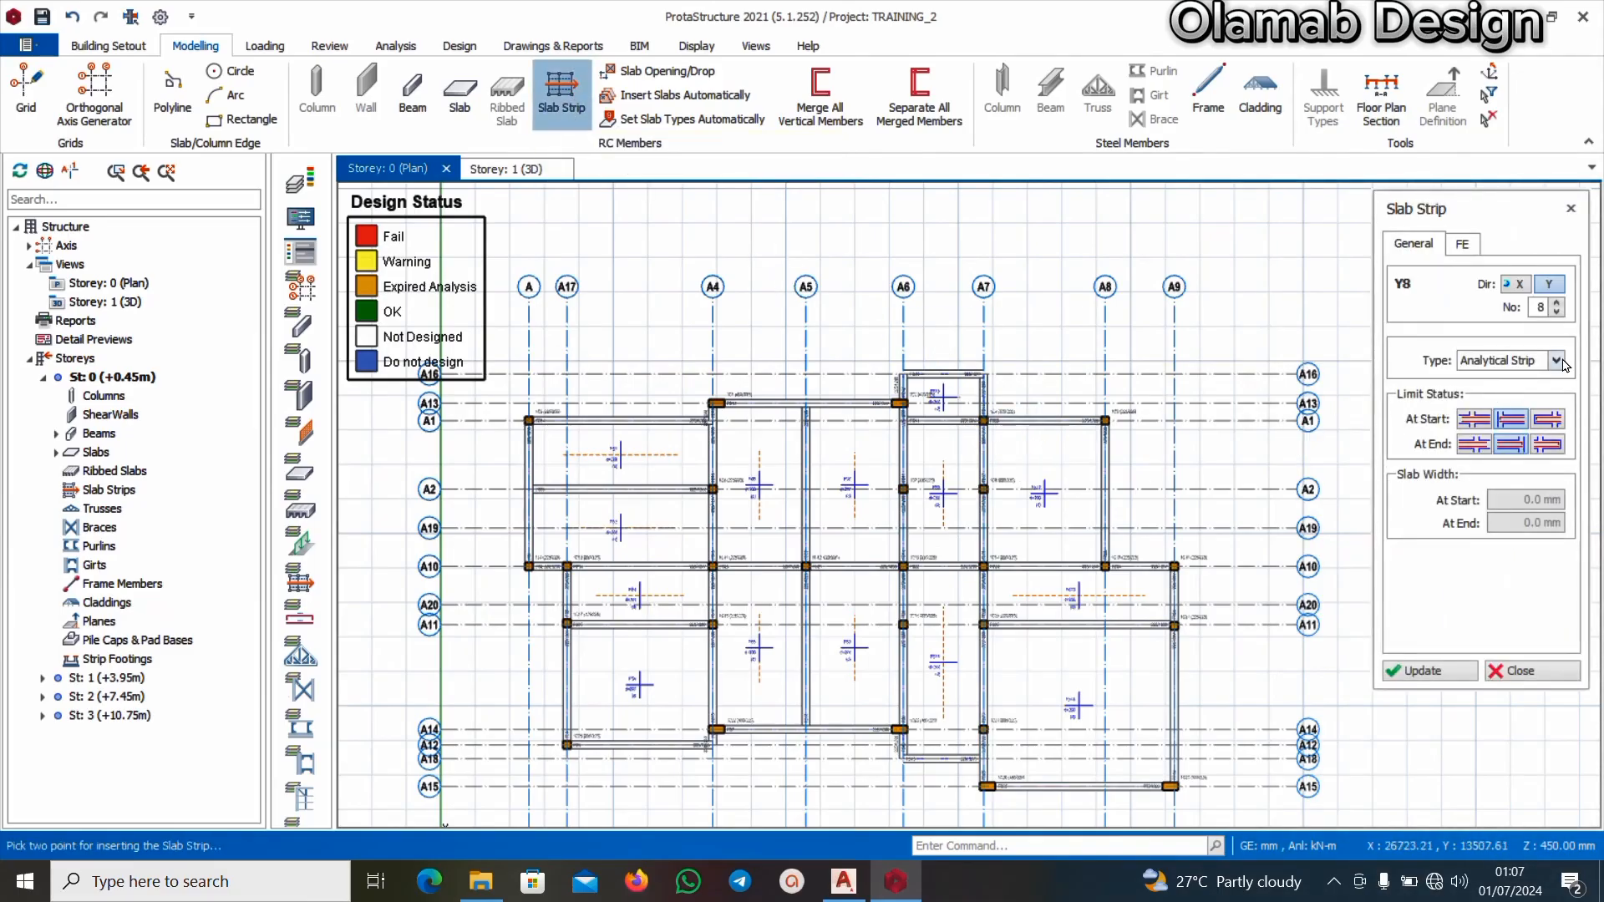
{"action": "left_click", "coordinate": [1519, 285]}
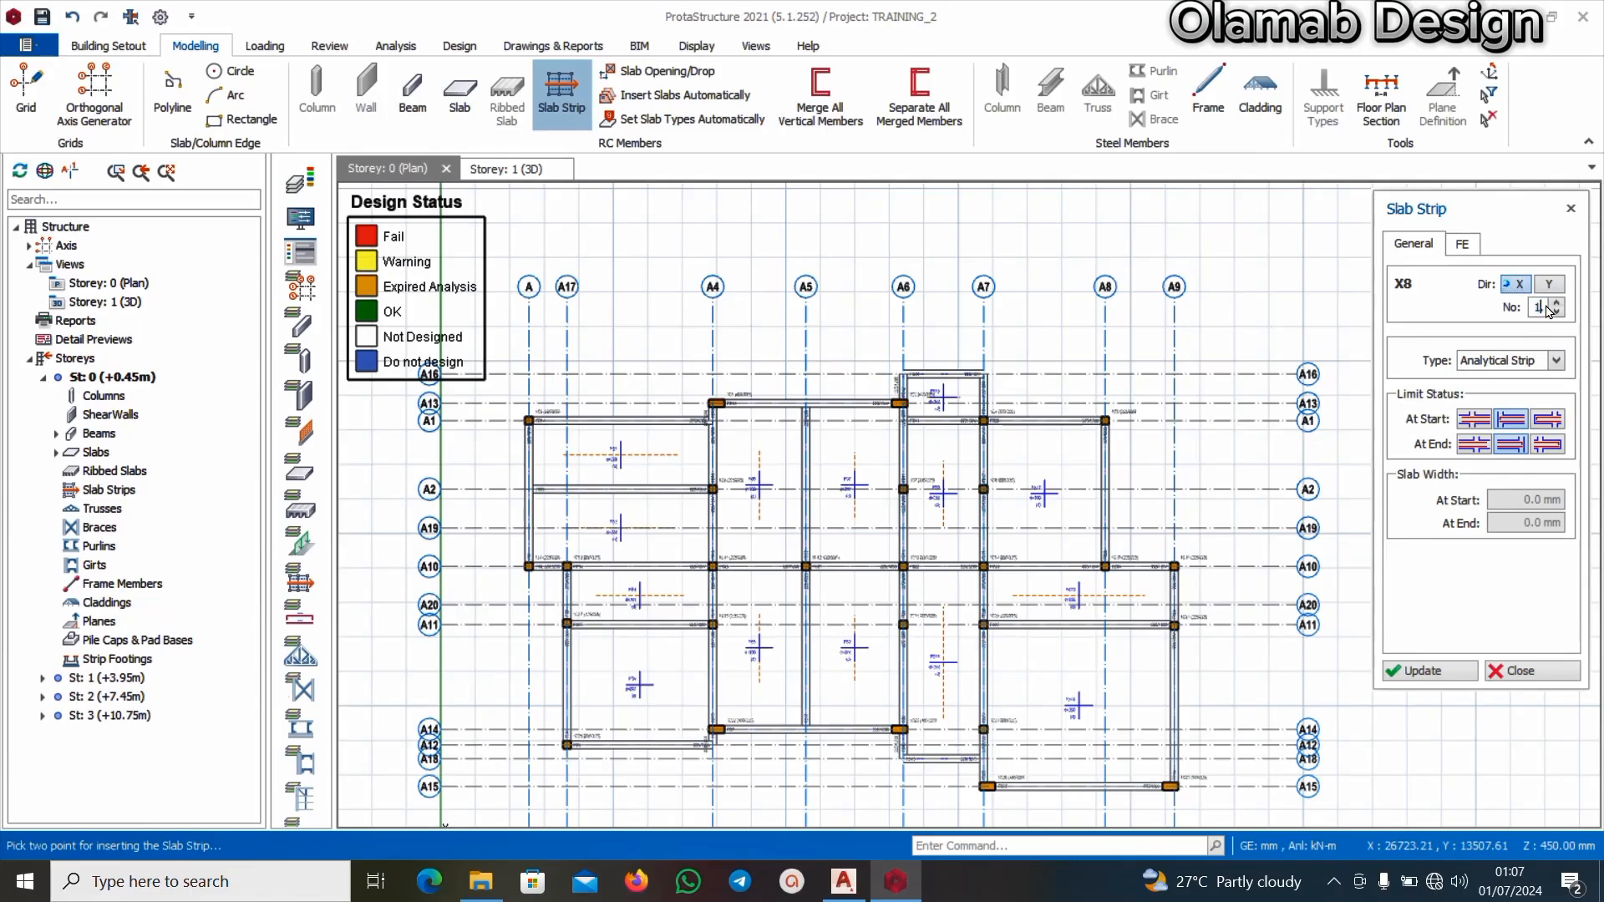
{"action": "left_click", "coordinate": [1559, 361]}
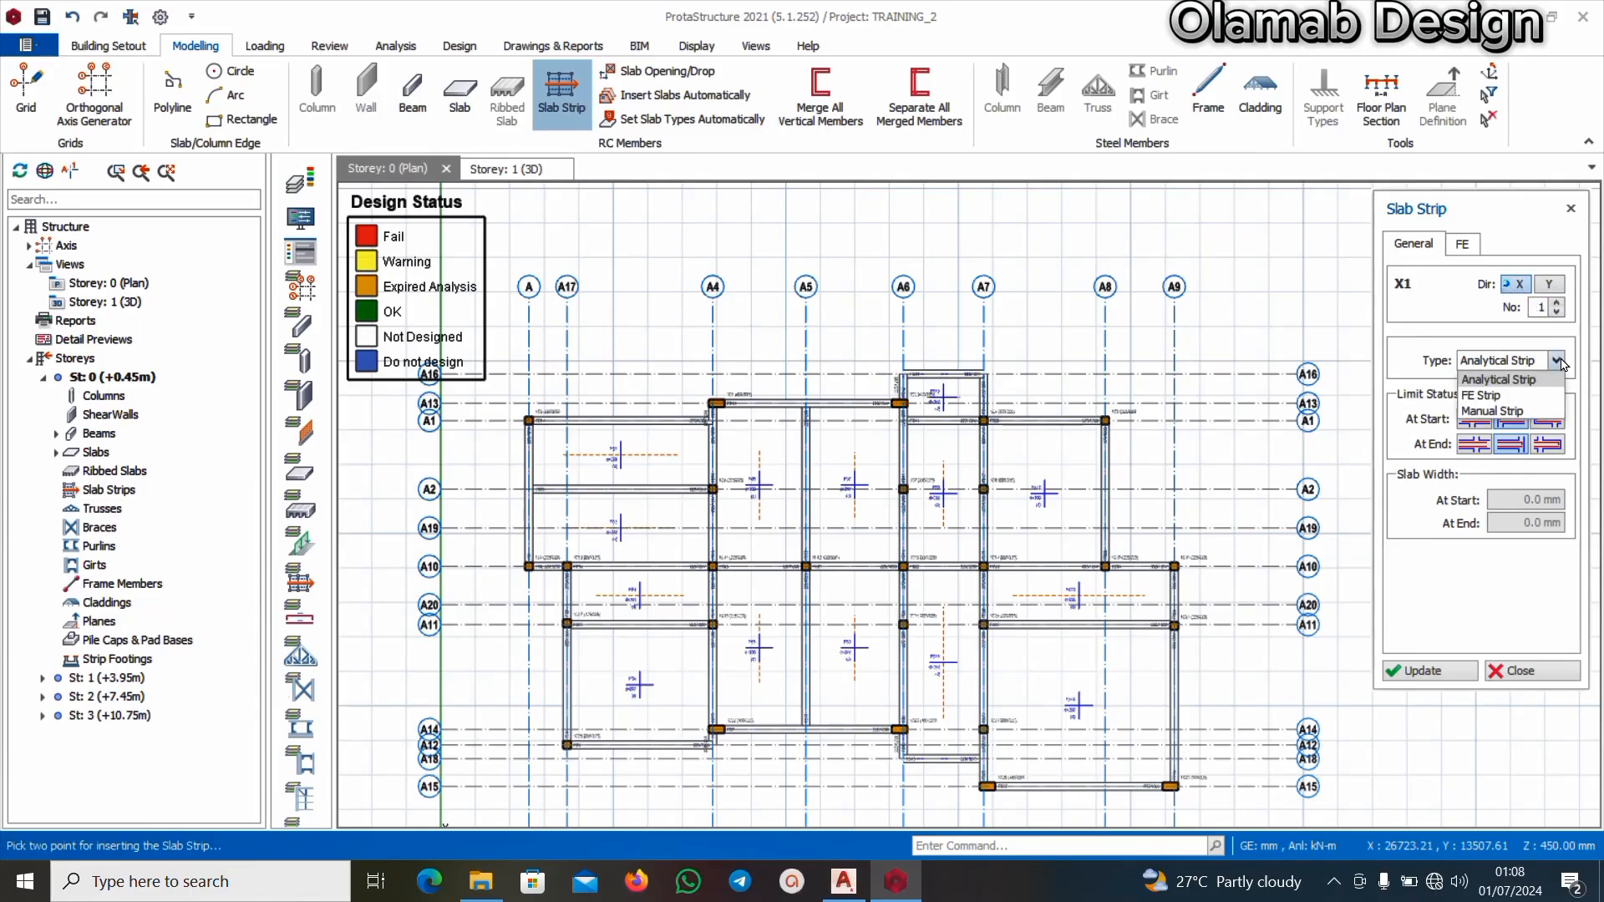
{"action": "left_click", "coordinate": [1494, 397]}
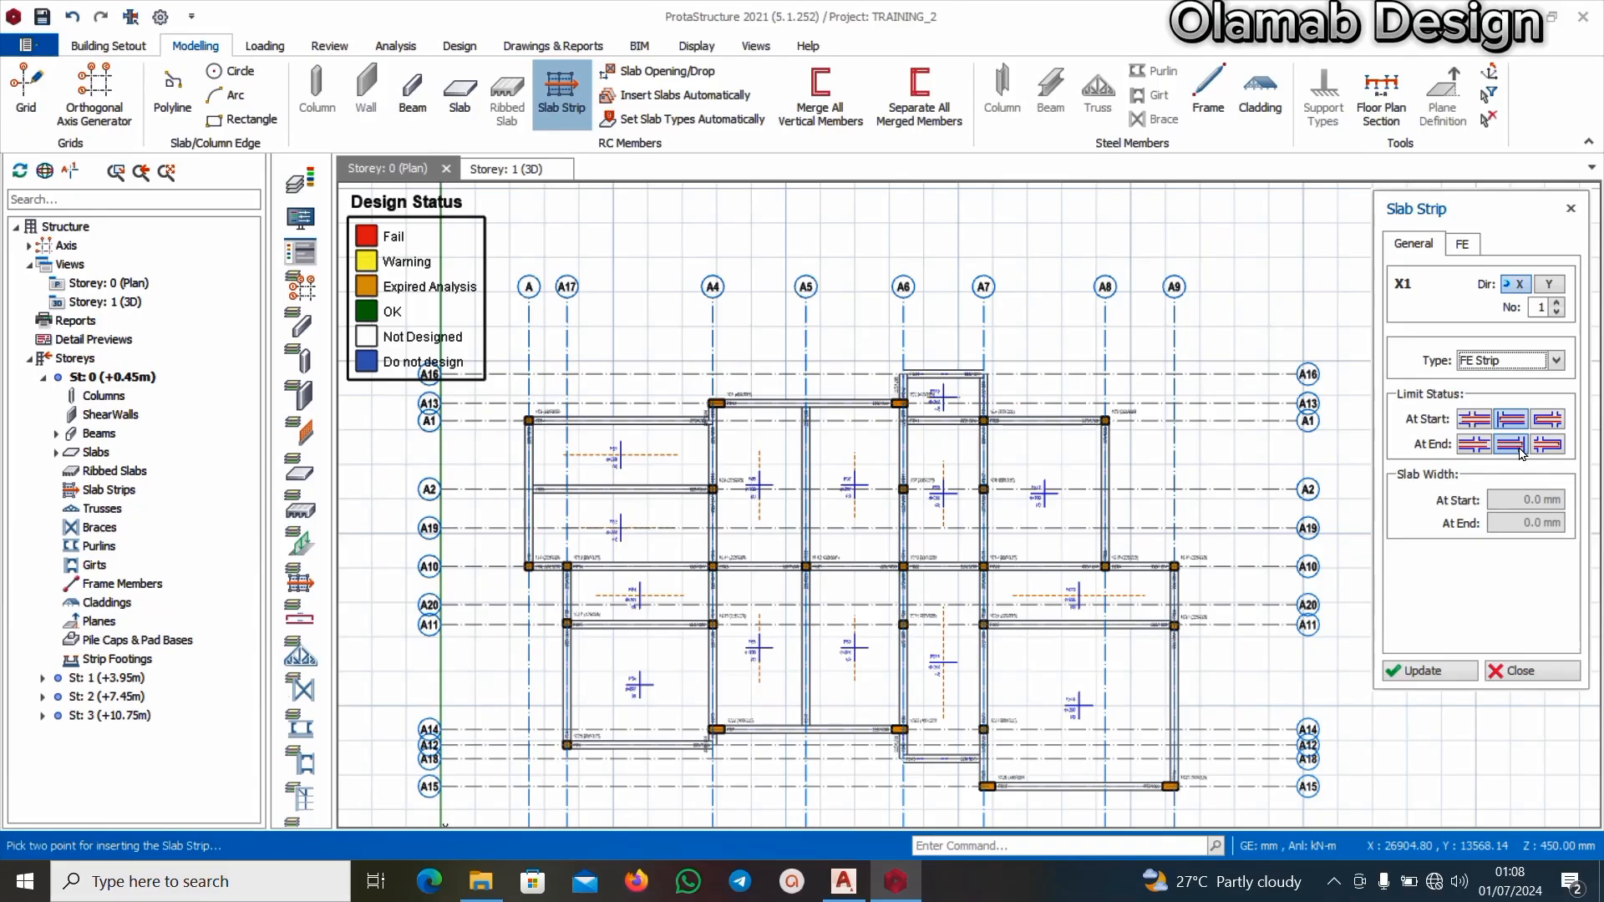
Insert a horizontal FE strip about 3600 mm long across slab FS10, extending past beams FB42 and FB44
{"action": "scroll", "coordinate": [949, 372], "scroll_direction": "up", "scroll_amount": 4}
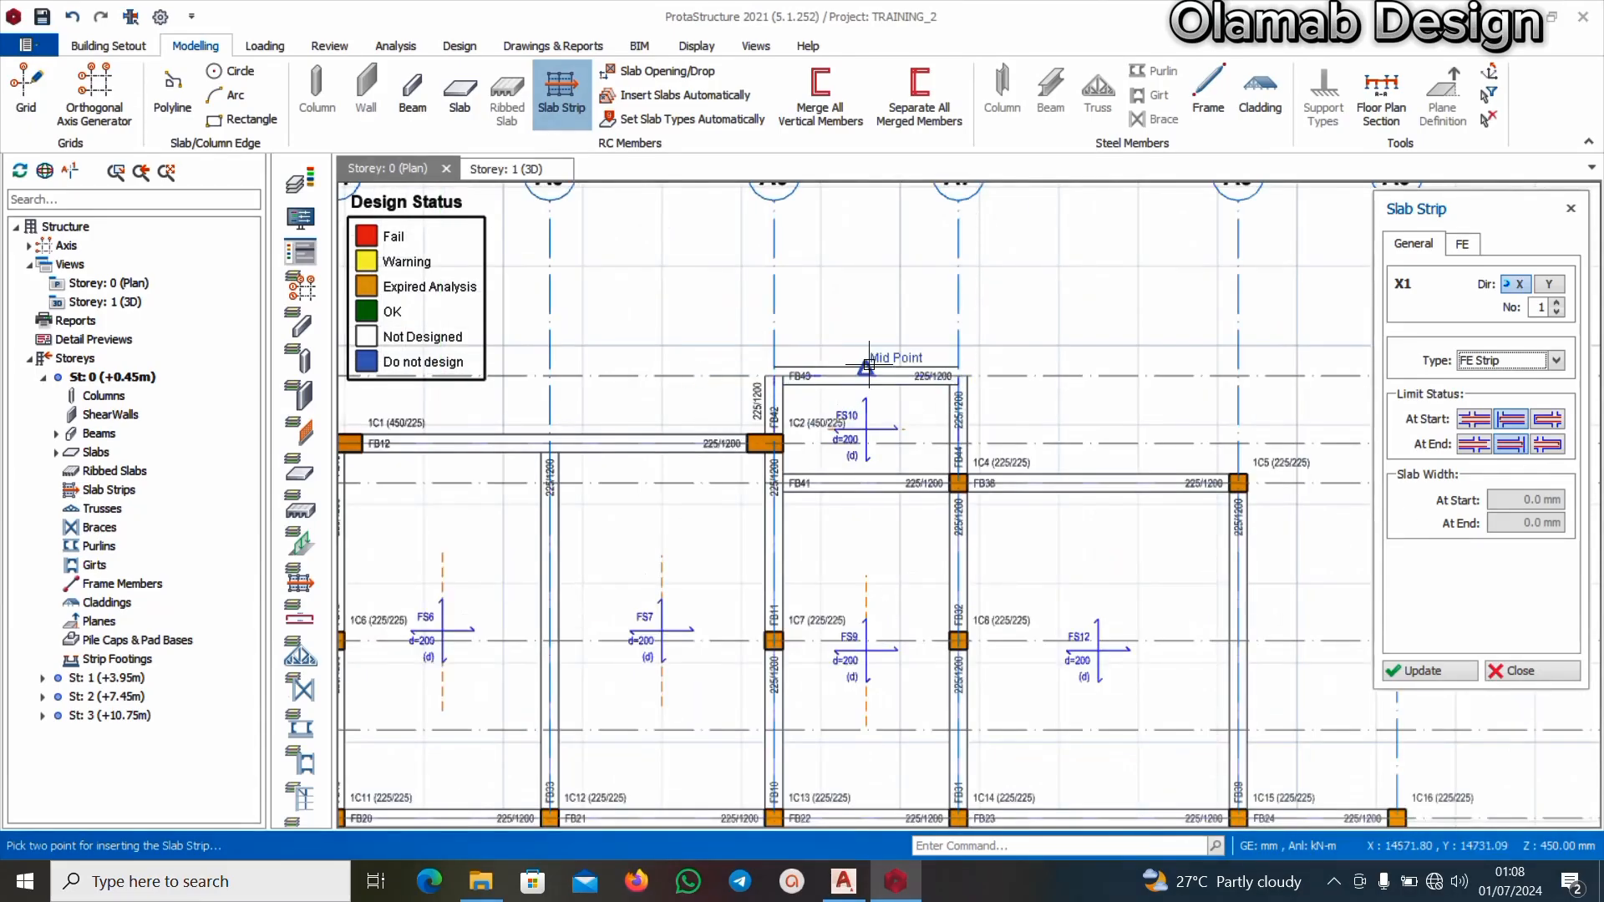
{"action": "left_click", "coordinate": [422, 485]}
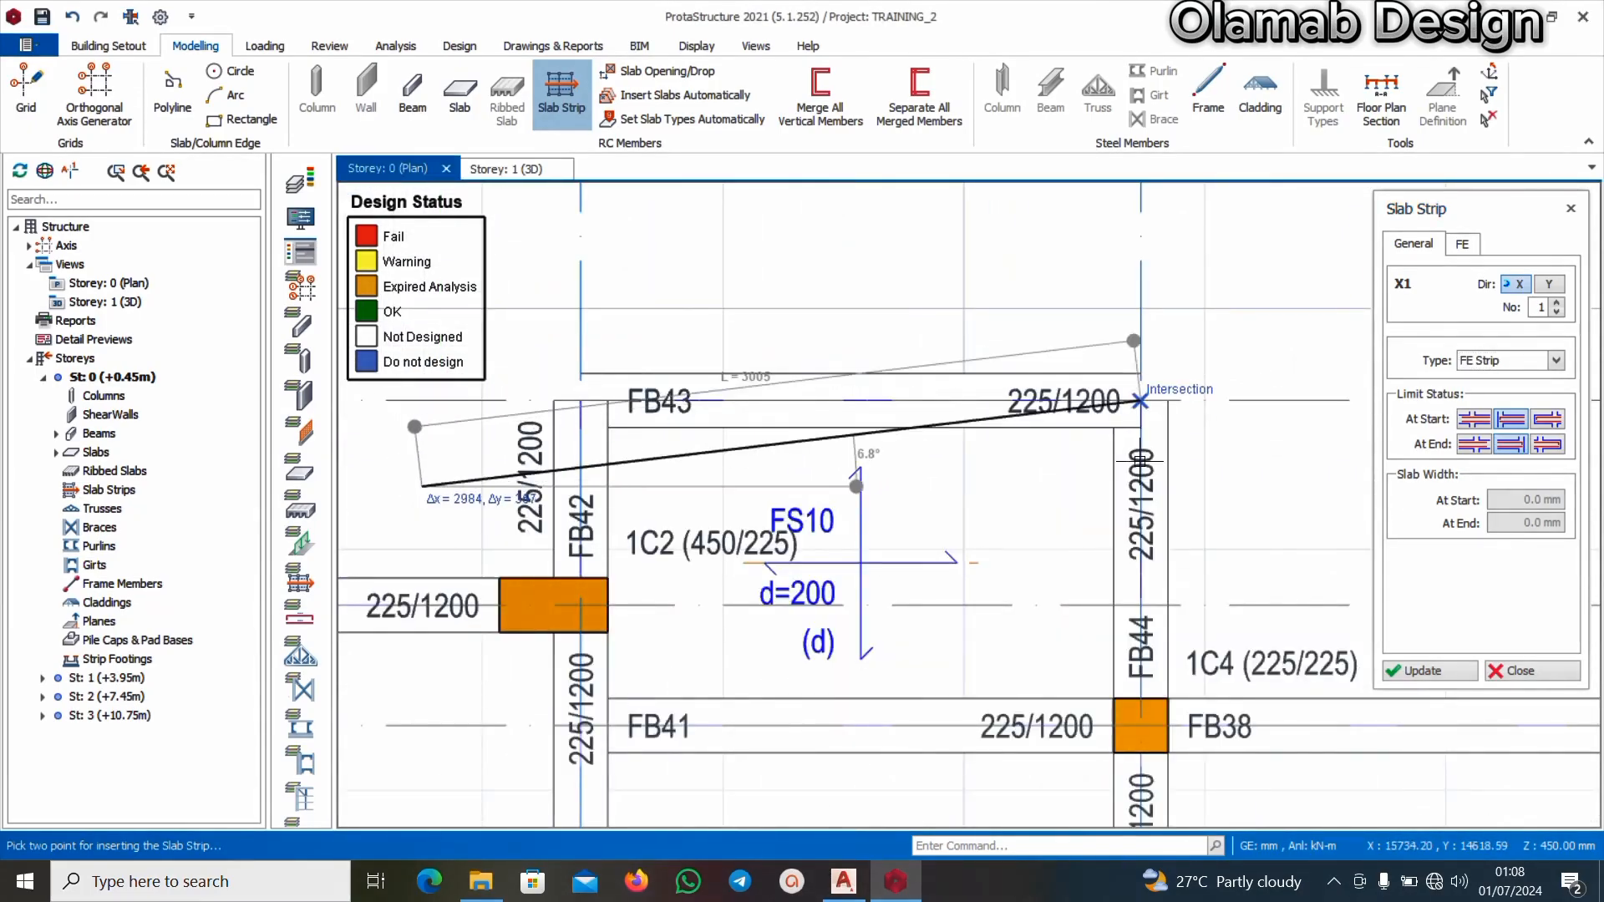
{"action": "left_click", "coordinate": [1278, 483]}
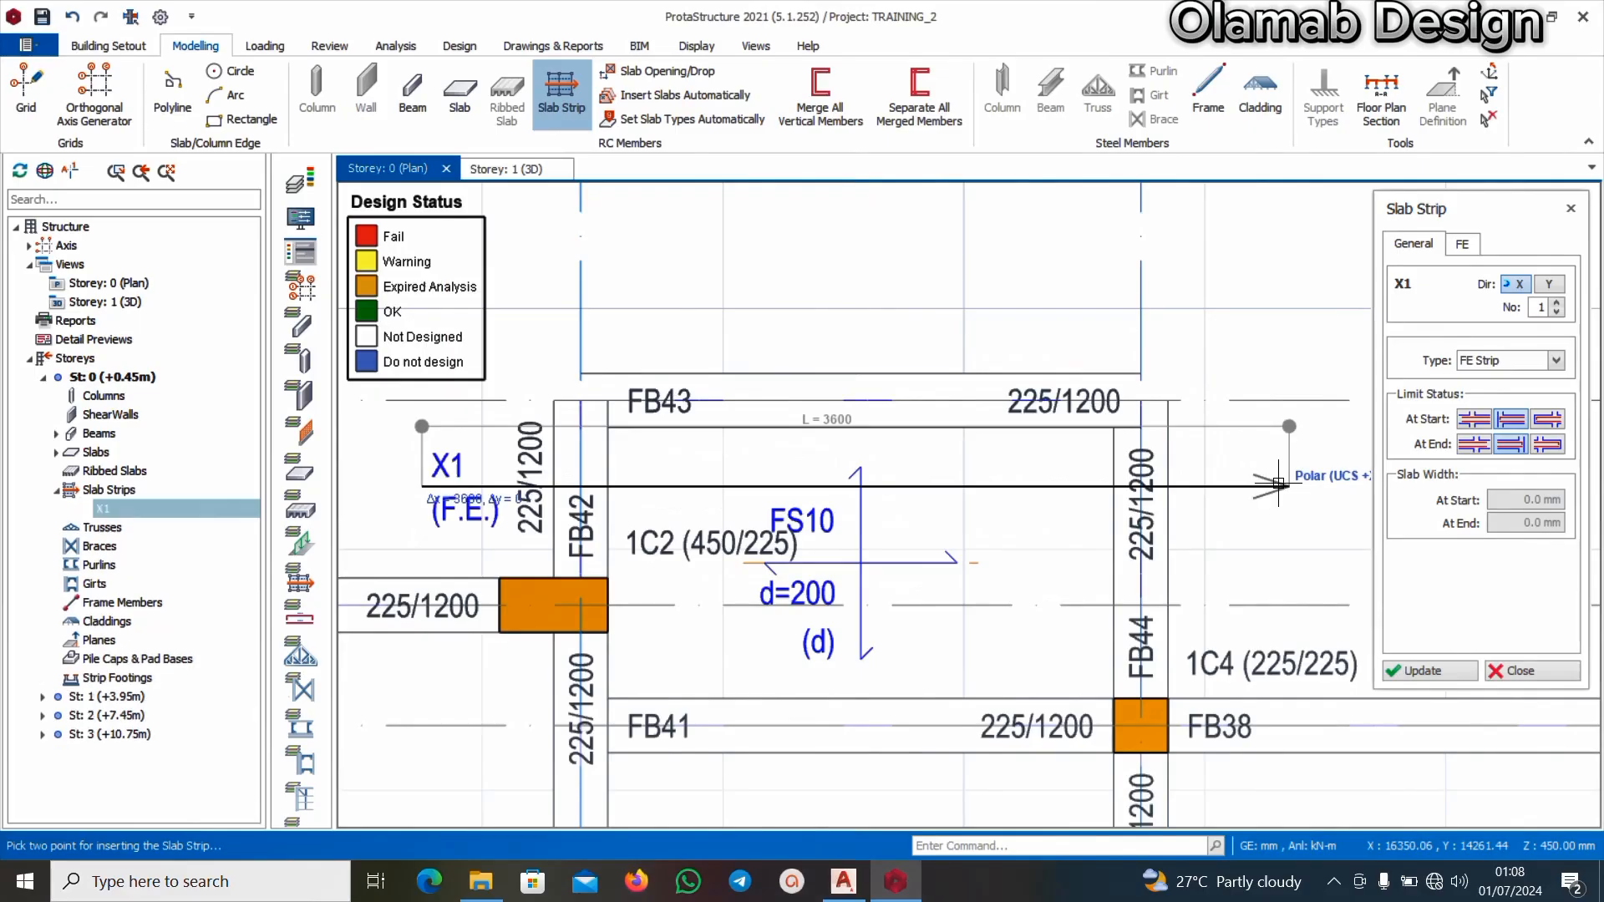
Insert a horizontal FE strip about 20800 mm long between axes A1 and A2, crossing slabs FS1, FS6, FS7, FS9 and FS12
{"action": "scroll", "coordinate": [1045, 422], "scroll_direction": "down", "scroll_amount": 3}
{"action": "scroll", "coordinate": [936, 422], "scroll_direction": "down", "scroll_amount": 1}
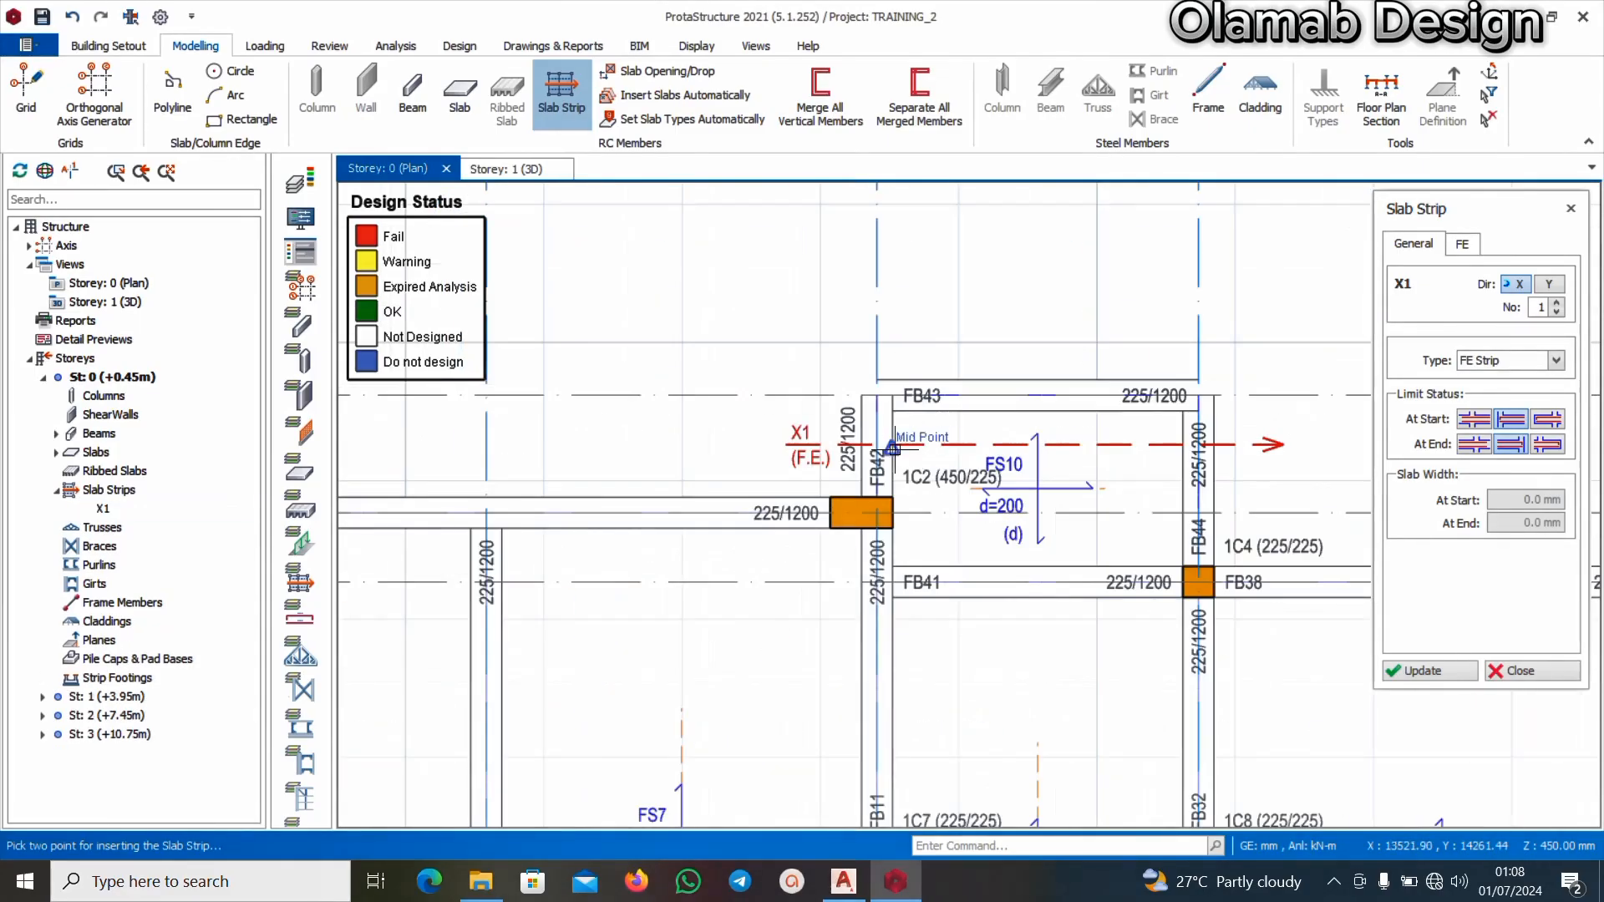
{"action": "scroll", "coordinate": [906, 413], "scroll_direction": "down", "scroll_amount": 1}
{"action": "scroll", "coordinate": [945, 411], "scroll_direction": "down", "scroll_amount": 3}
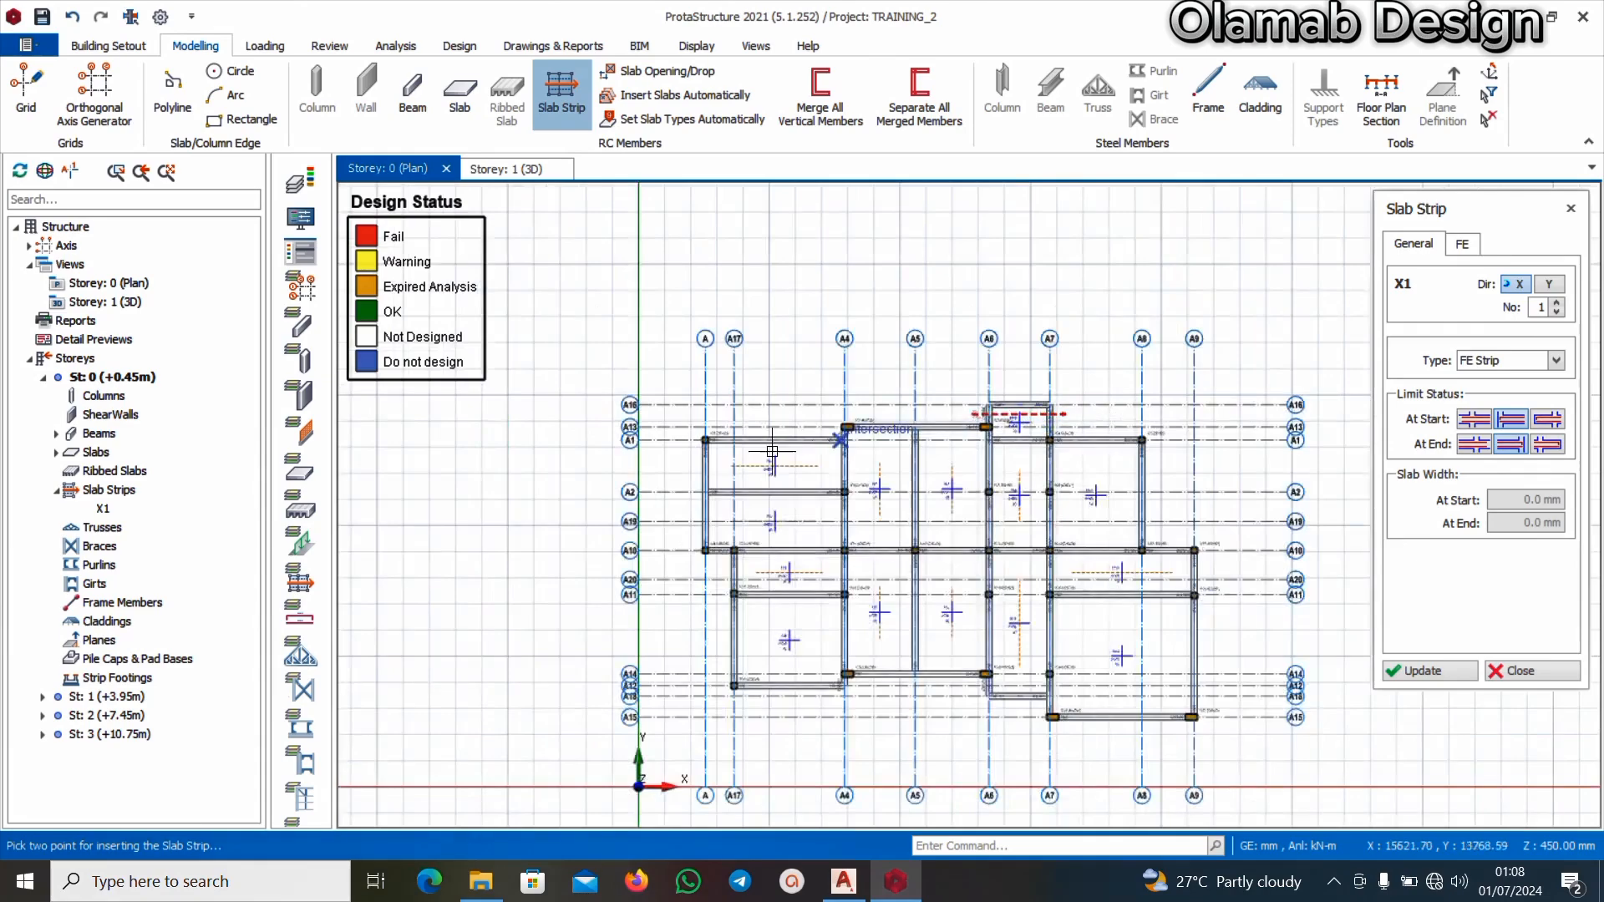
{"action": "scroll", "coordinate": [674, 460], "scroll_direction": "up", "scroll_amount": 2}
{"action": "scroll", "coordinate": [650, 452], "scroll_direction": "down", "scroll_amount": 2}
{"action": "scroll", "coordinate": [860, 526], "scroll_direction": "up", "scroll_amount": 1}
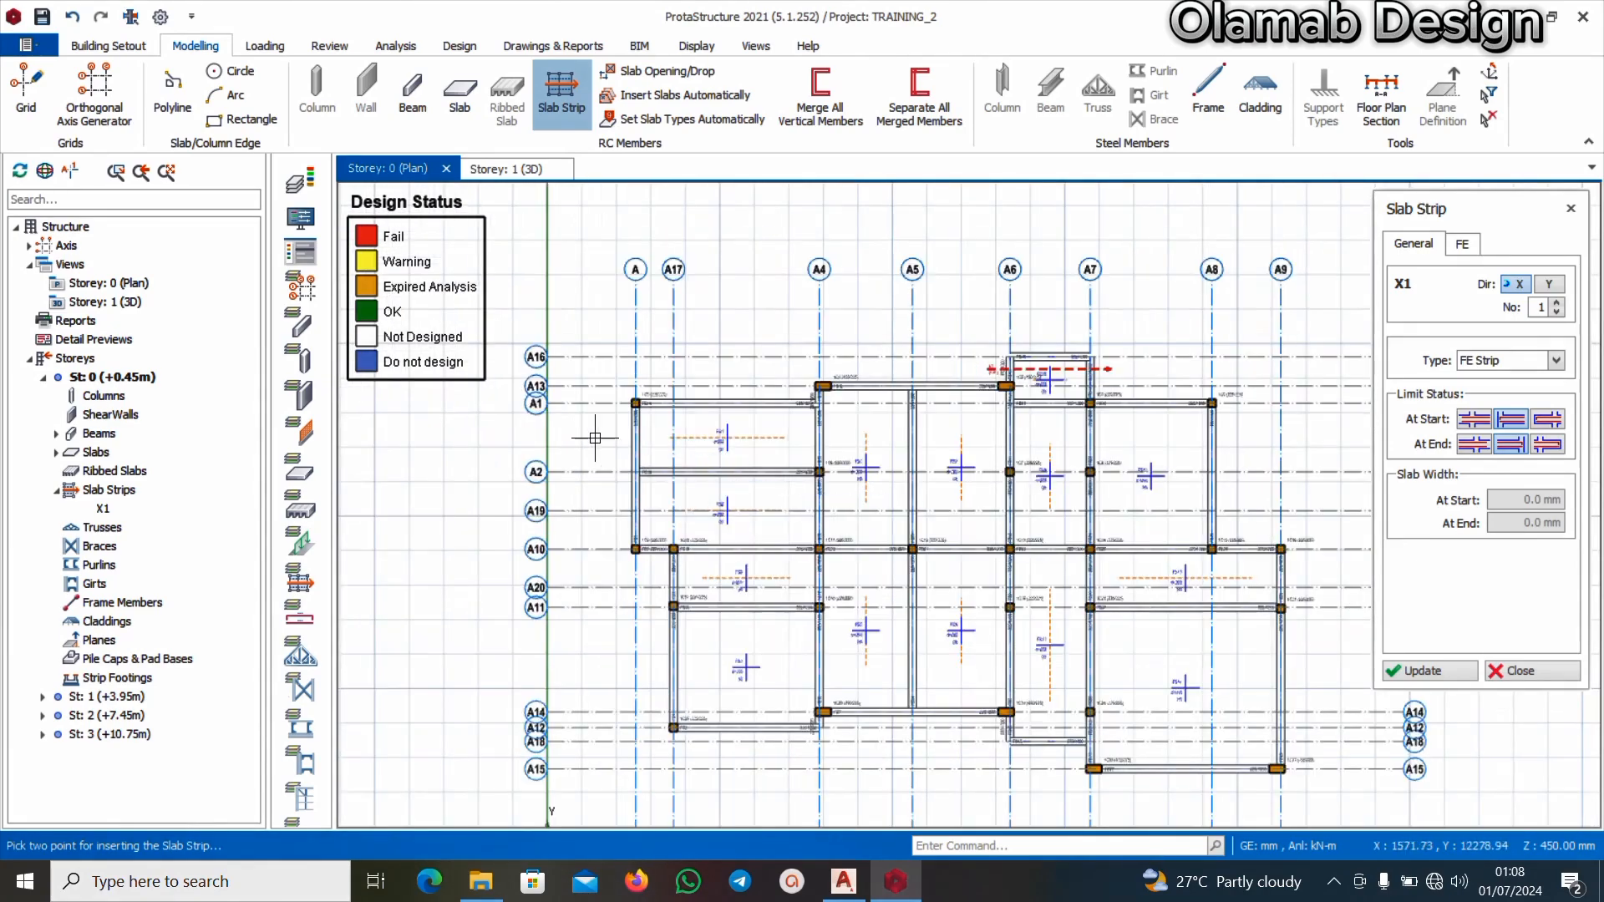
{"action": "scroll", "coordinate": [595, 439], "scroll_direction": "up", "scroll_amount": 1}
{"action": "scroll", "coordinate": [602, 448], "scroll_direction": "down", "scroll_amount": 2}
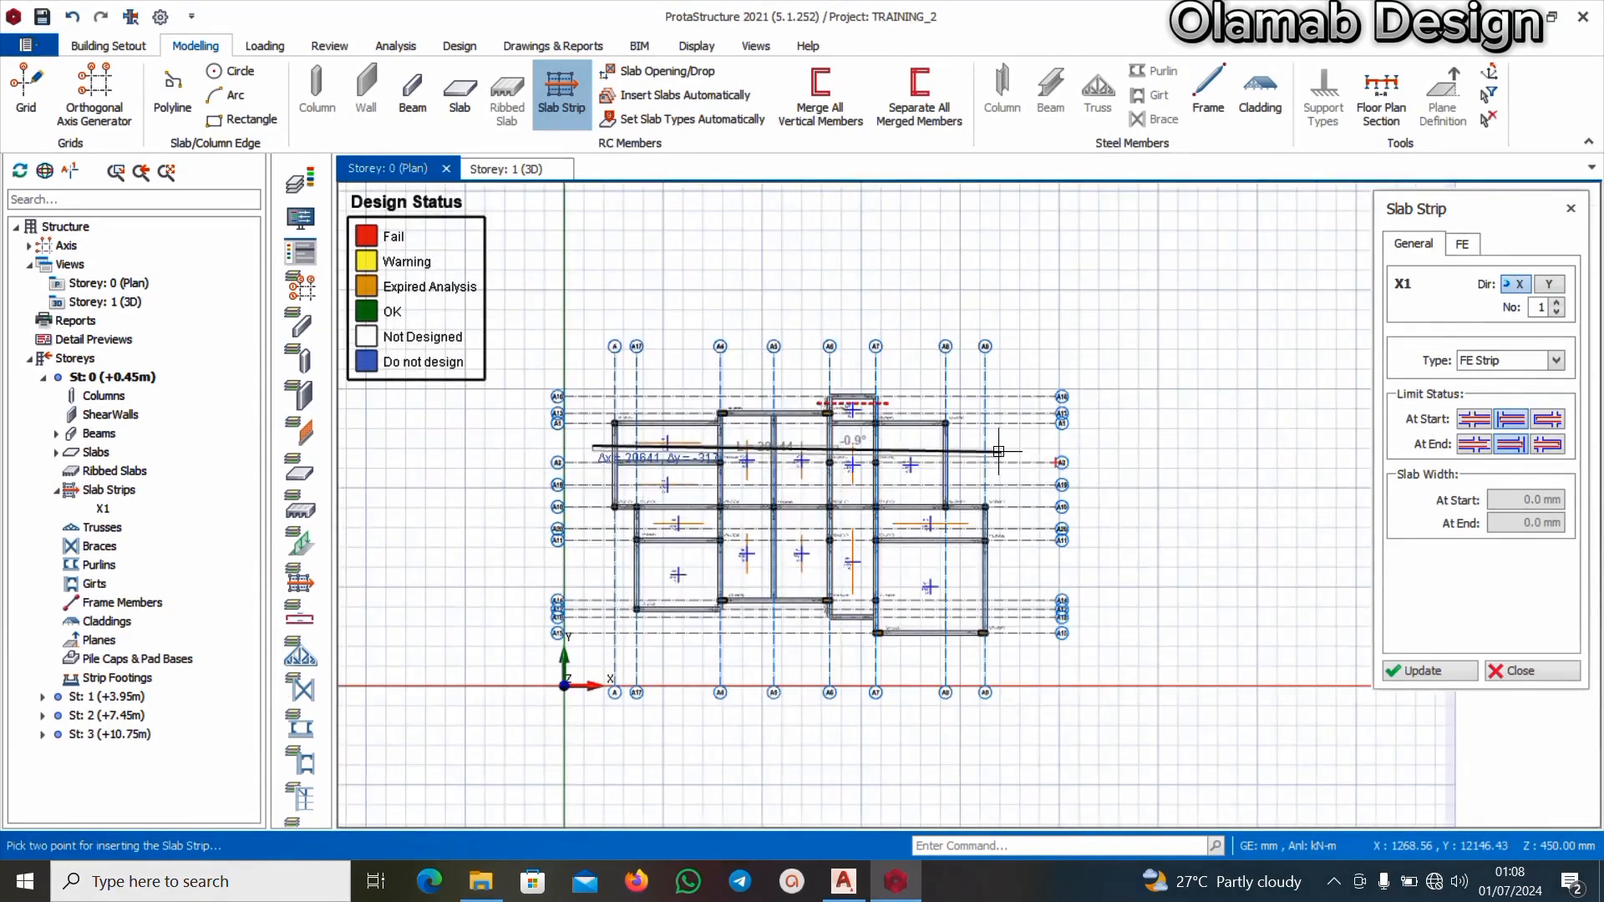
{"action": "scroll", "coordinate": [998, 447], "scroll_direction": "up", "scroll_amount": 2}
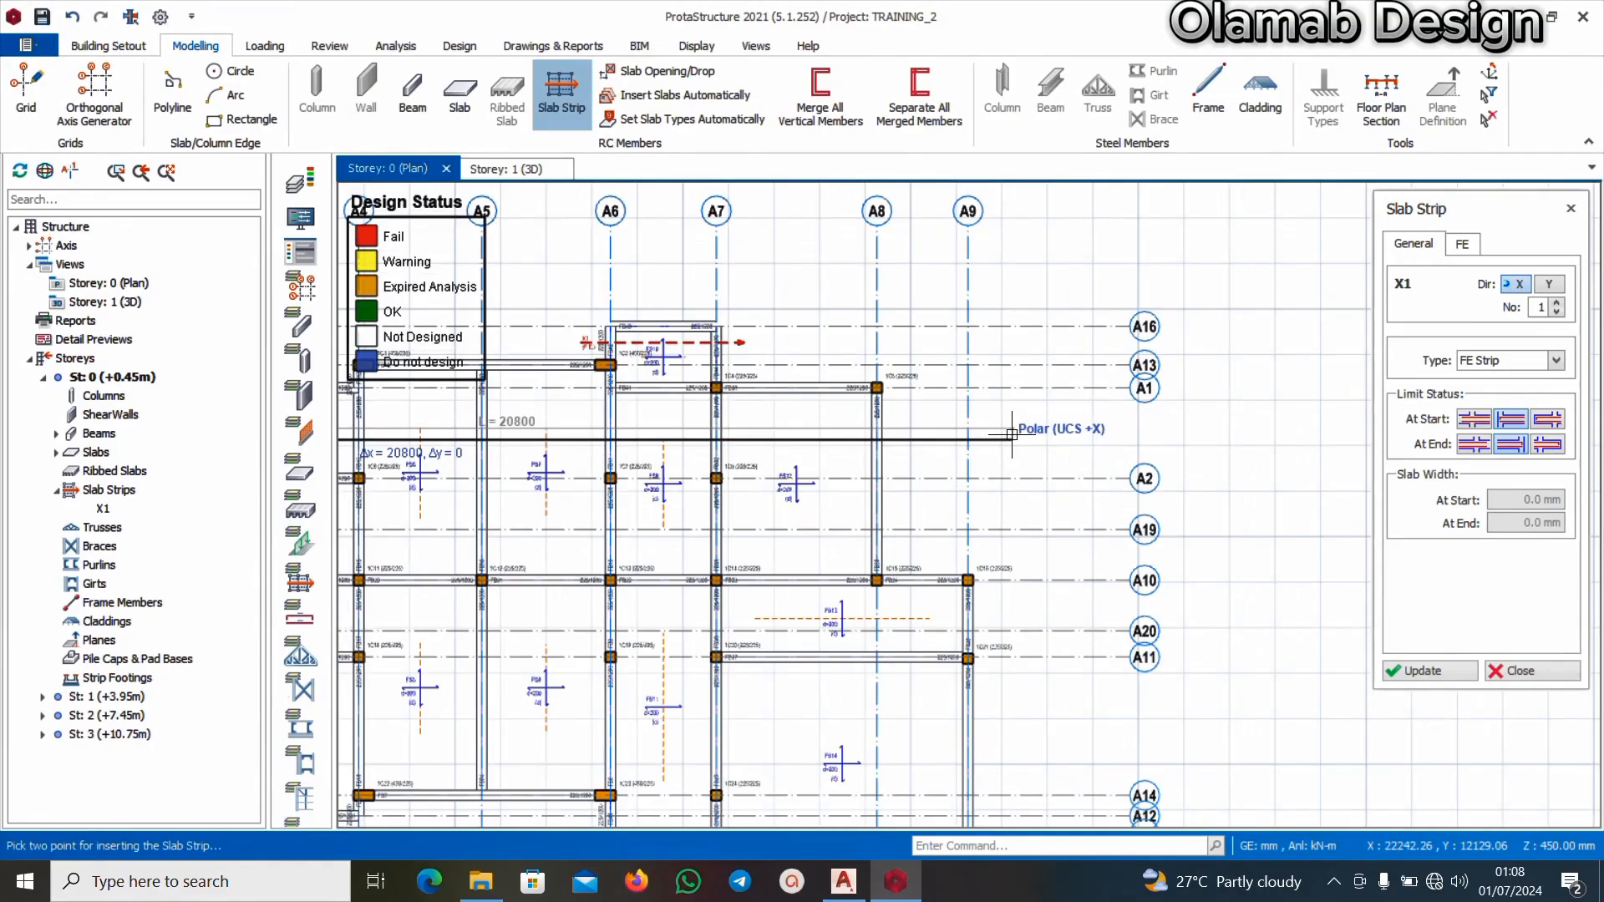
{"action": "left_click", "coordinate": [1015, 443]}
Choose the first end limit status option and insert a horizontal FE strip about 7700 mm long through slab FS2, ending inside slab FS6
{"action": "scroll", "coordinate": [1053, 431], "scroll_direction": "down", "scroll_amount": 3}
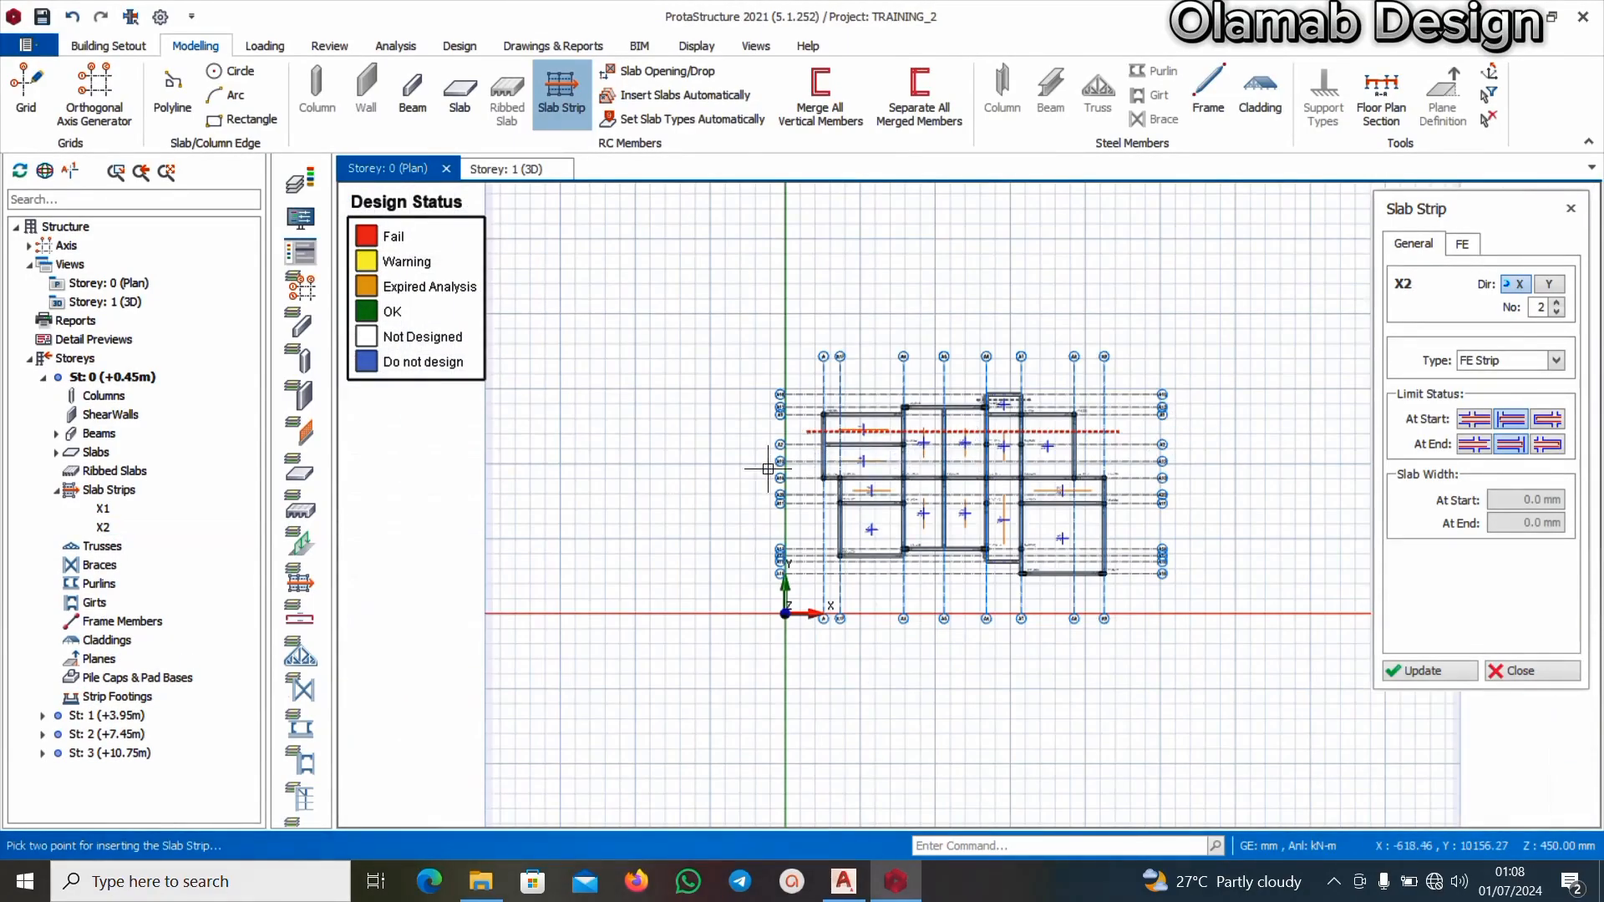
{"action": "scroll", "coordinate": [1013, 475], "scroll_direction": "up", "scroll_amount": 2}
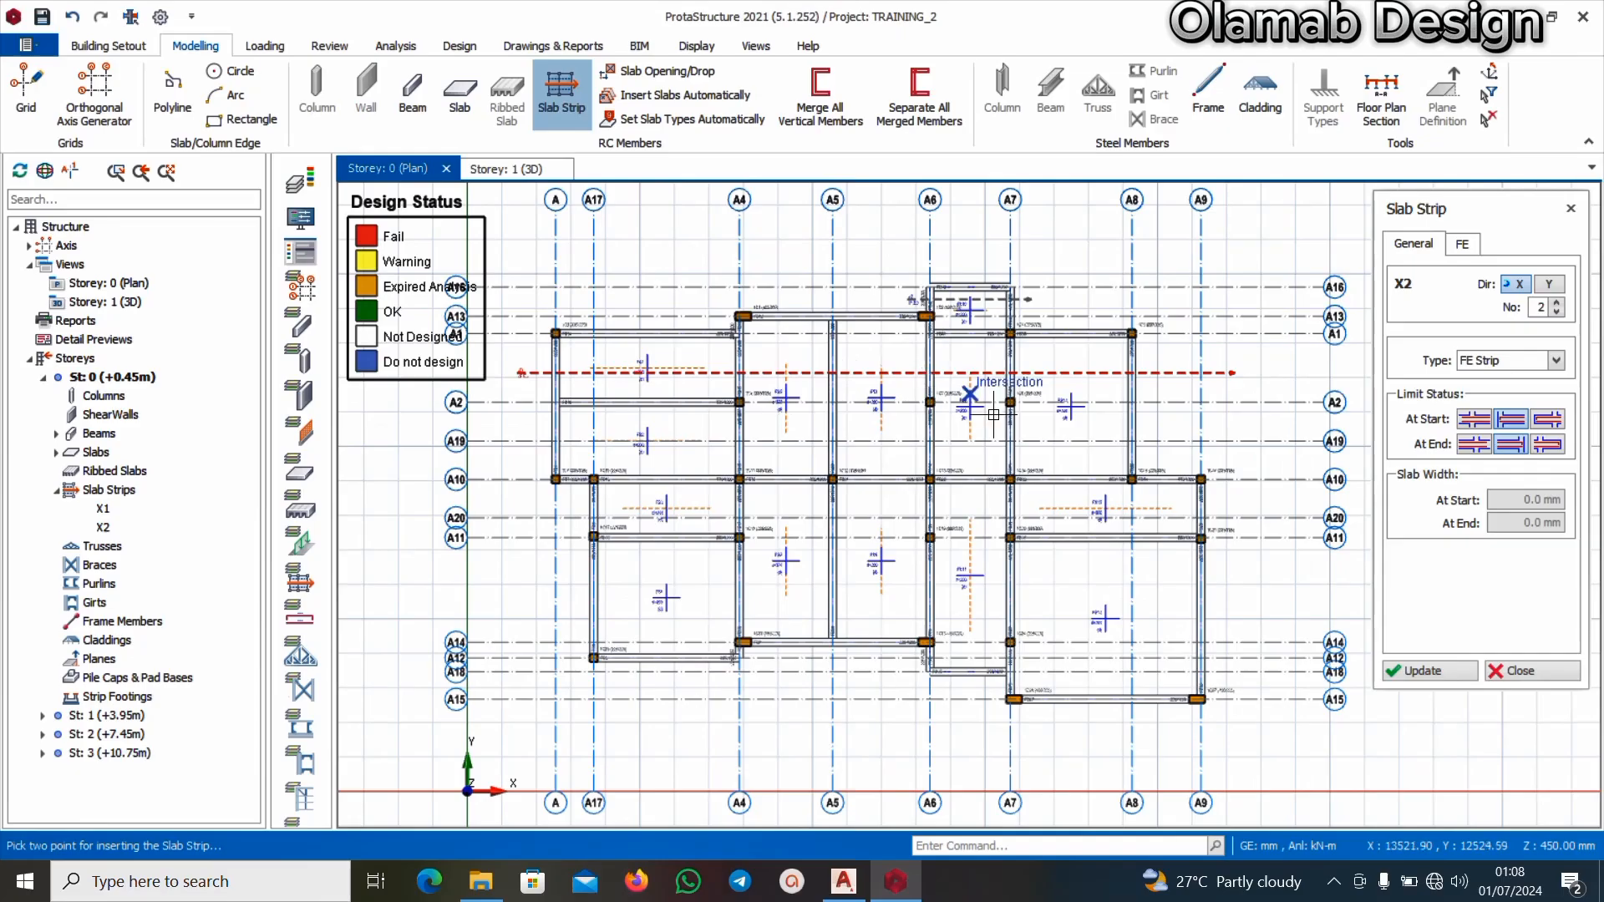
{"action": "scroll", "coordinate": [486, 409], "scroll_direction": "up", "scroll_amount": 3}
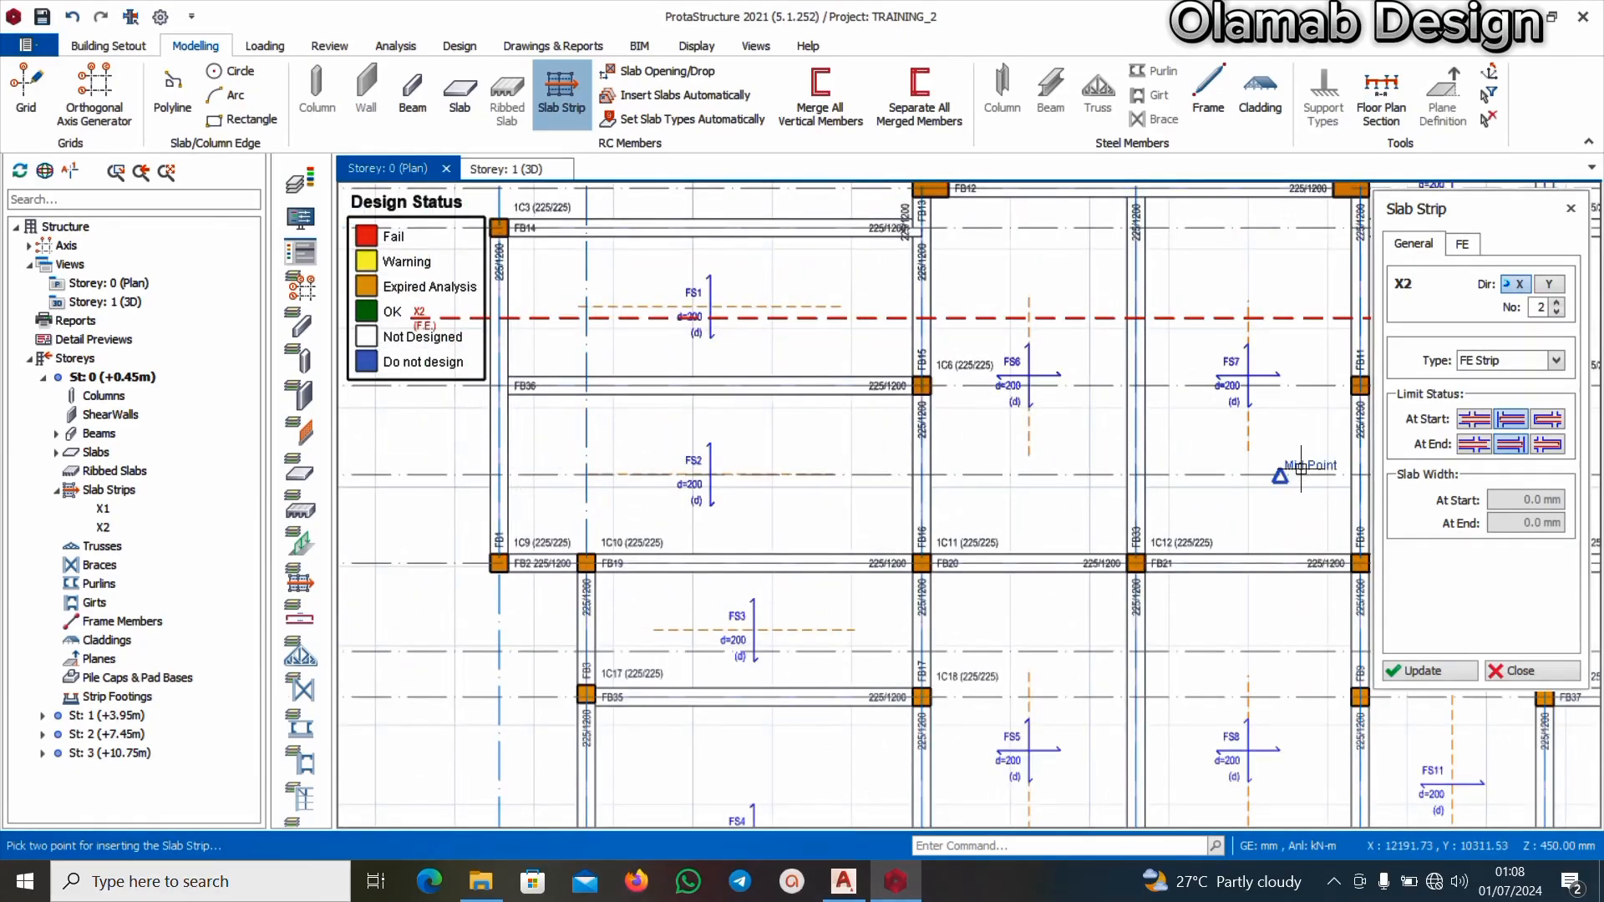
{"action": "left_click", "coordinate": [1473, 444]}
{"action": "scroll", "coordinate": [565, 545], "scroll_direction": "down", "scroll_amount": 2}
{"action": "scroll", "coordinate": [565, 545], "scroll_direction": "up", "scroll_amount": 2}
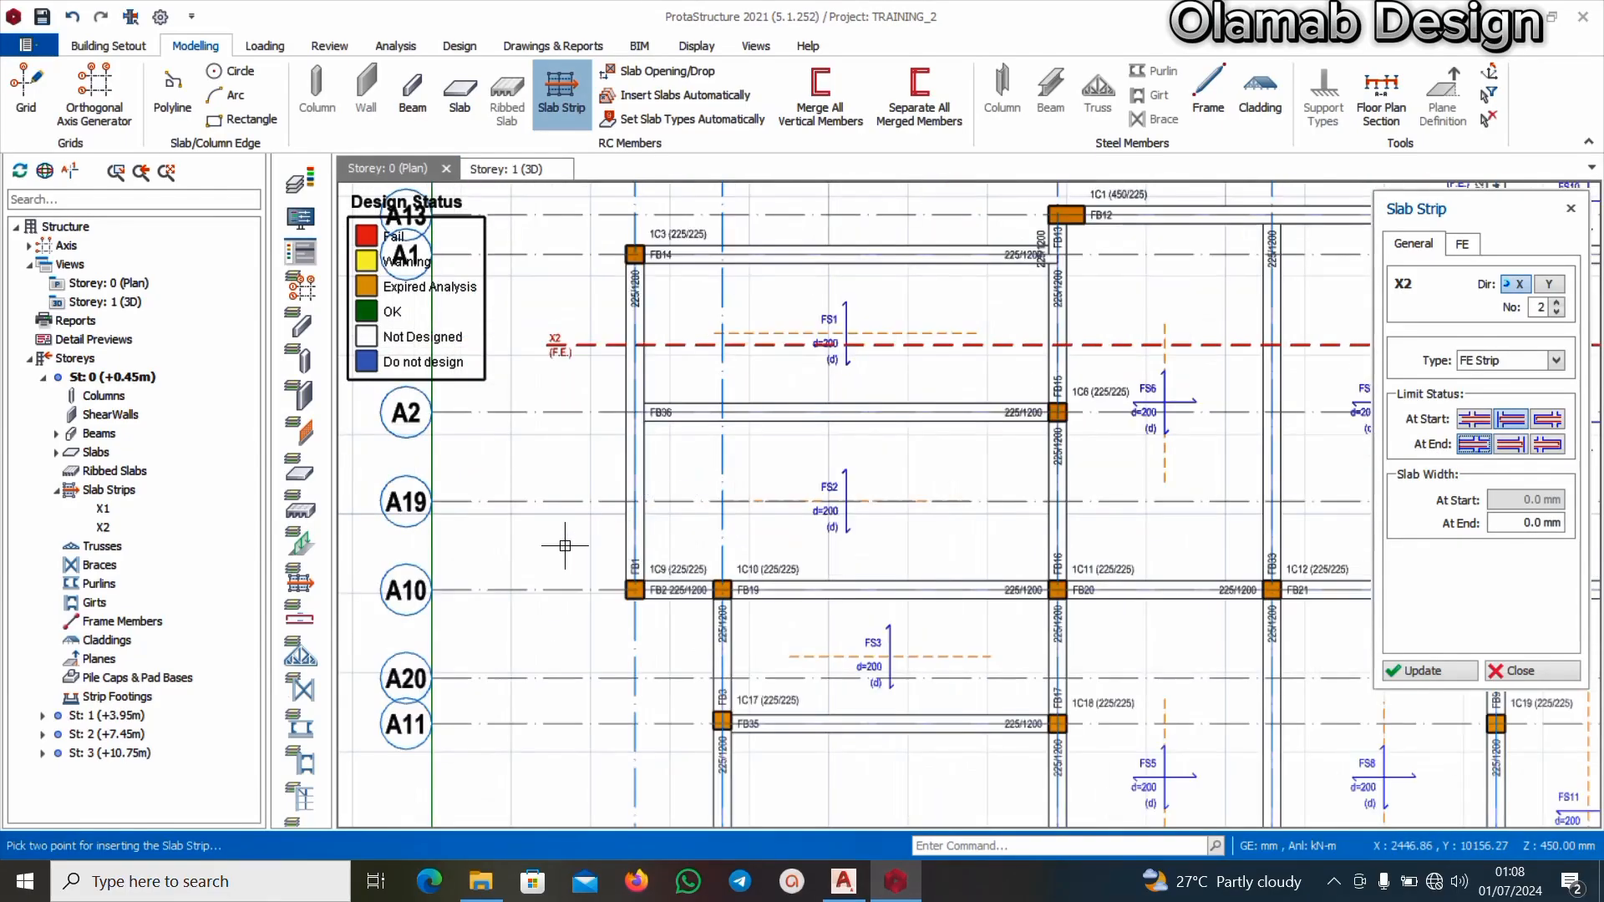
{"action": "left_click", "coordinate": [565, 545]}
{"action": "scroll", "coordinate": [565, 544], "scroll_direction": "down", "scroll_amount": 3}
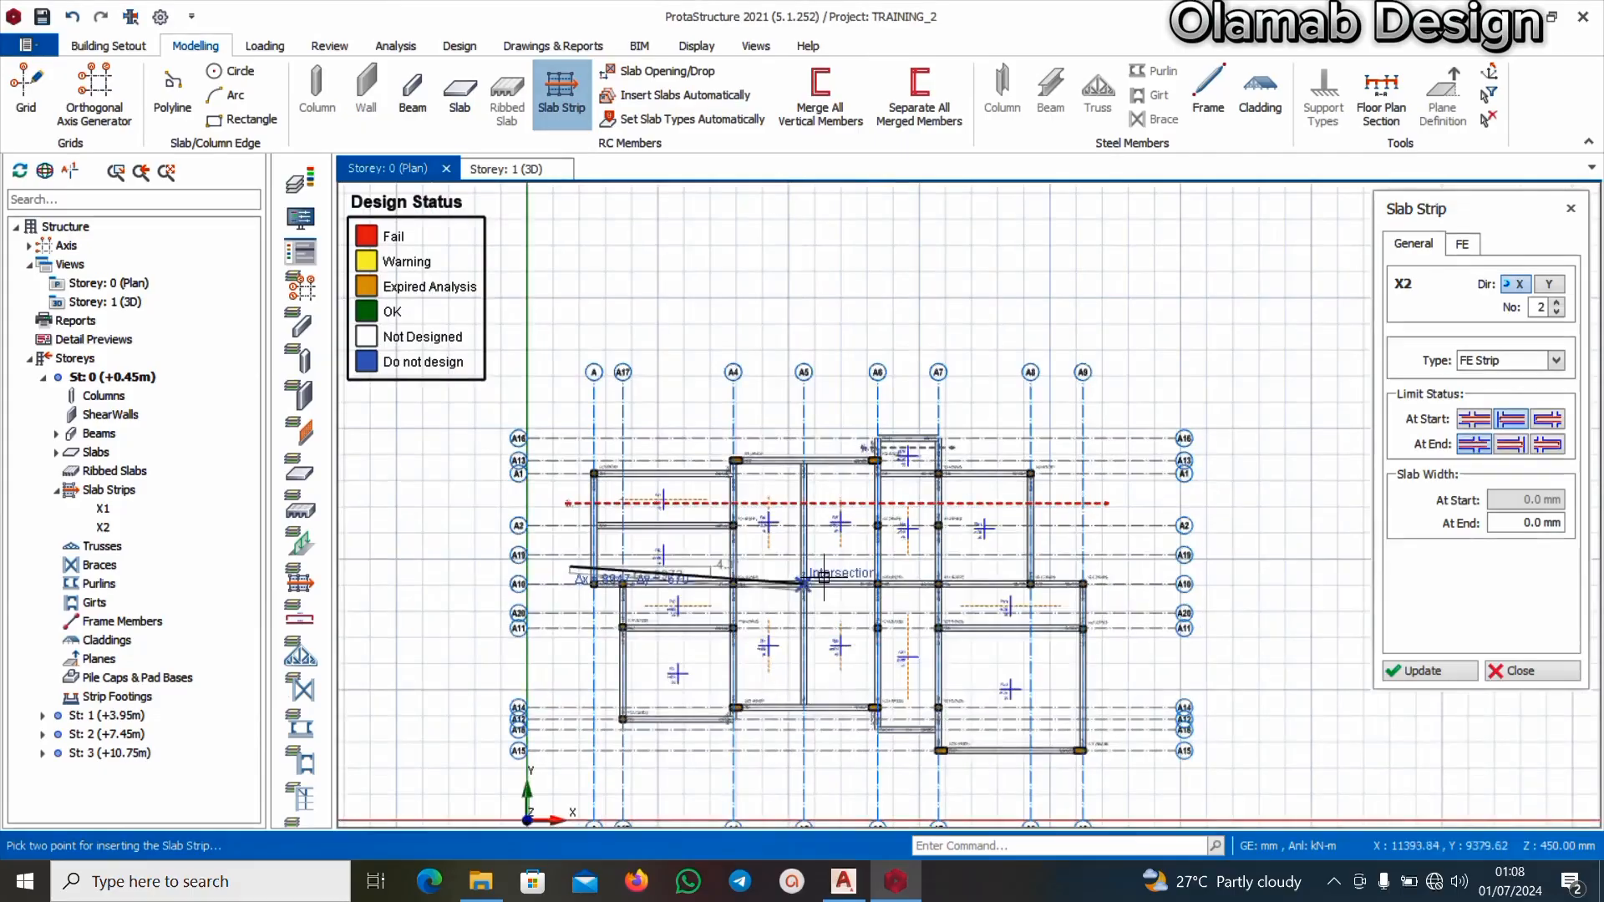
{"action": "scroll", "coordinate": [824, 576], "scroll_direction": "up", "scroll_amount": 3}
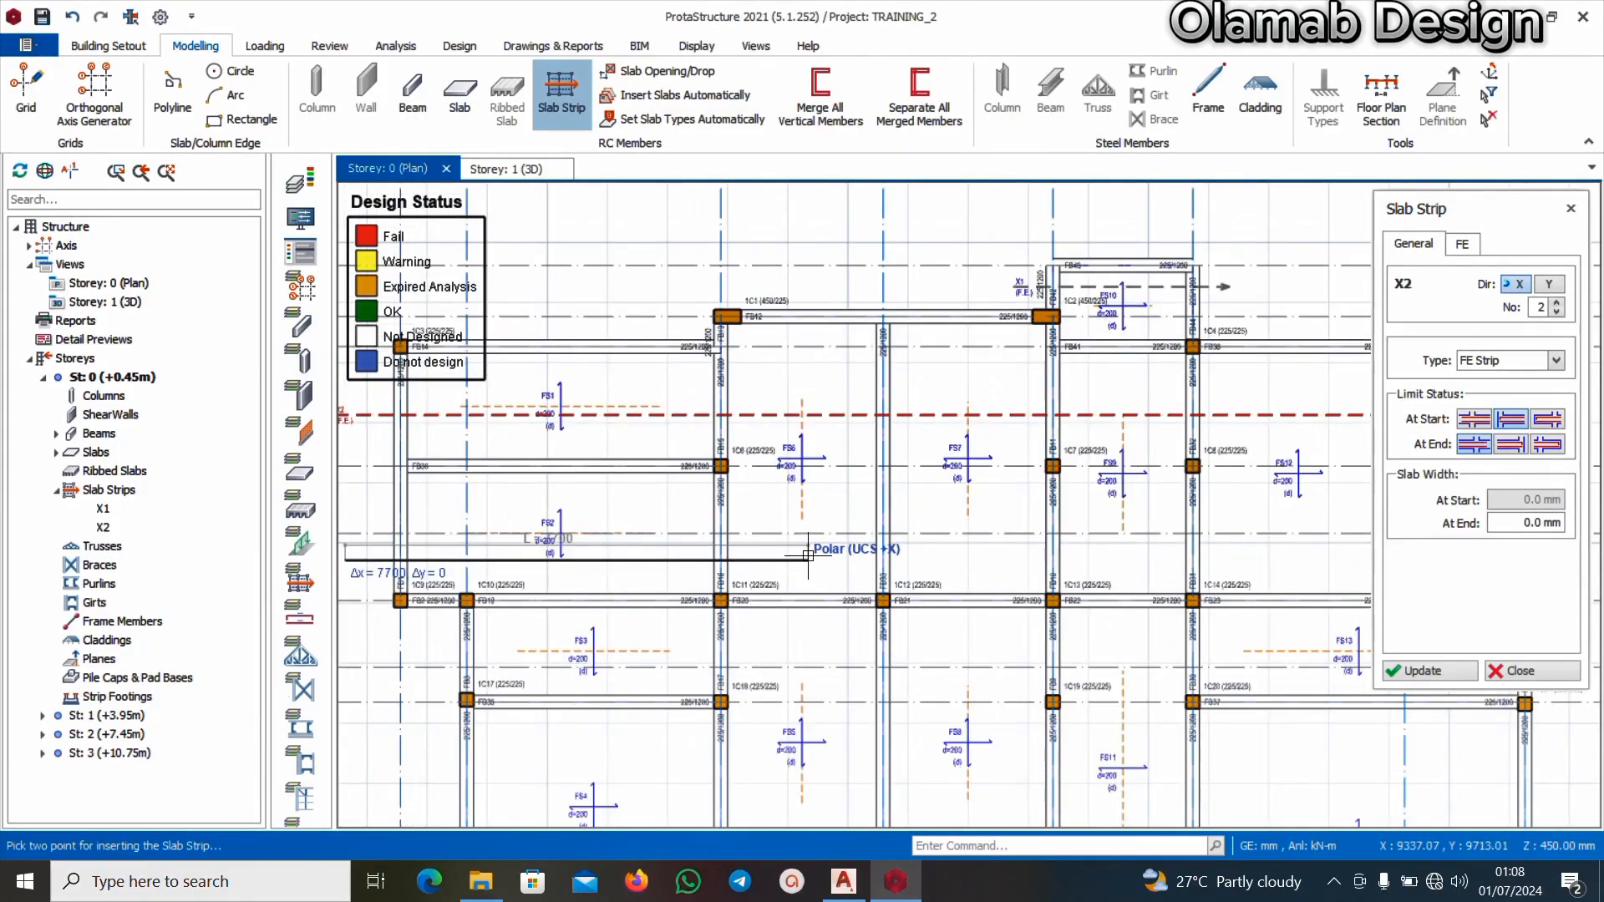
{"action": "left_click", "coordinate": [811, 554]}
Draw a horizontal FE strip about 19400 mm long between axes A10 and A20, from outside slab FS3 to beyond slab FS13
{"action": "scroll", "coordinate": [810, 554], "scroll_direction": "down", "scroll_amount": 3}
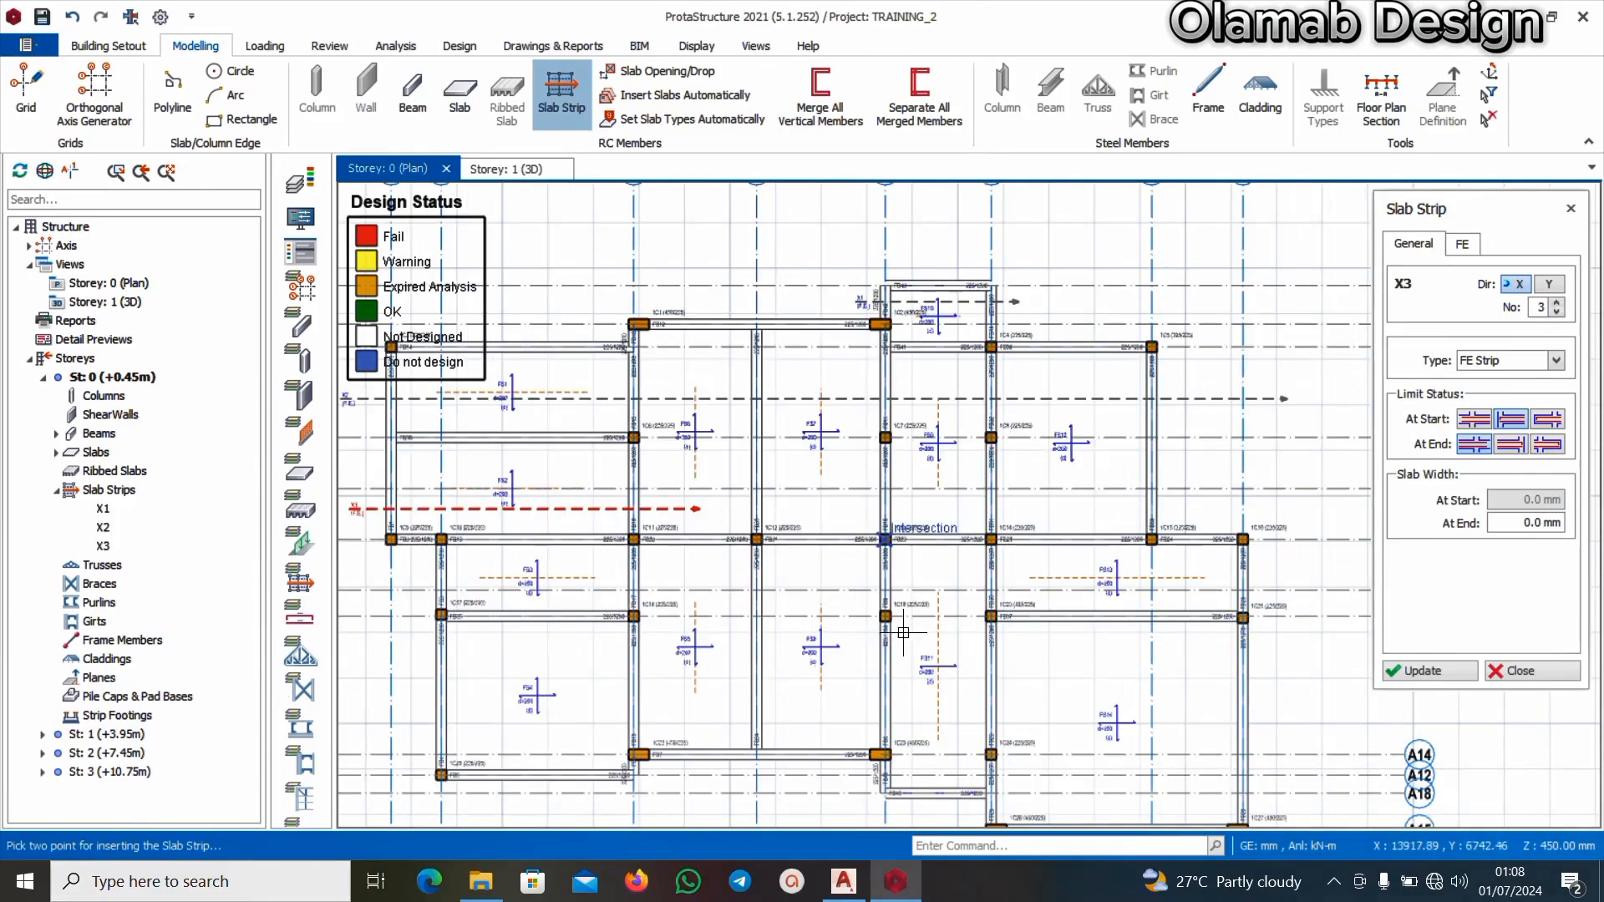
{"action": "scroll", "coordinate": [953, 535], "scroll_direction": "up", "scroll_amount": 2}
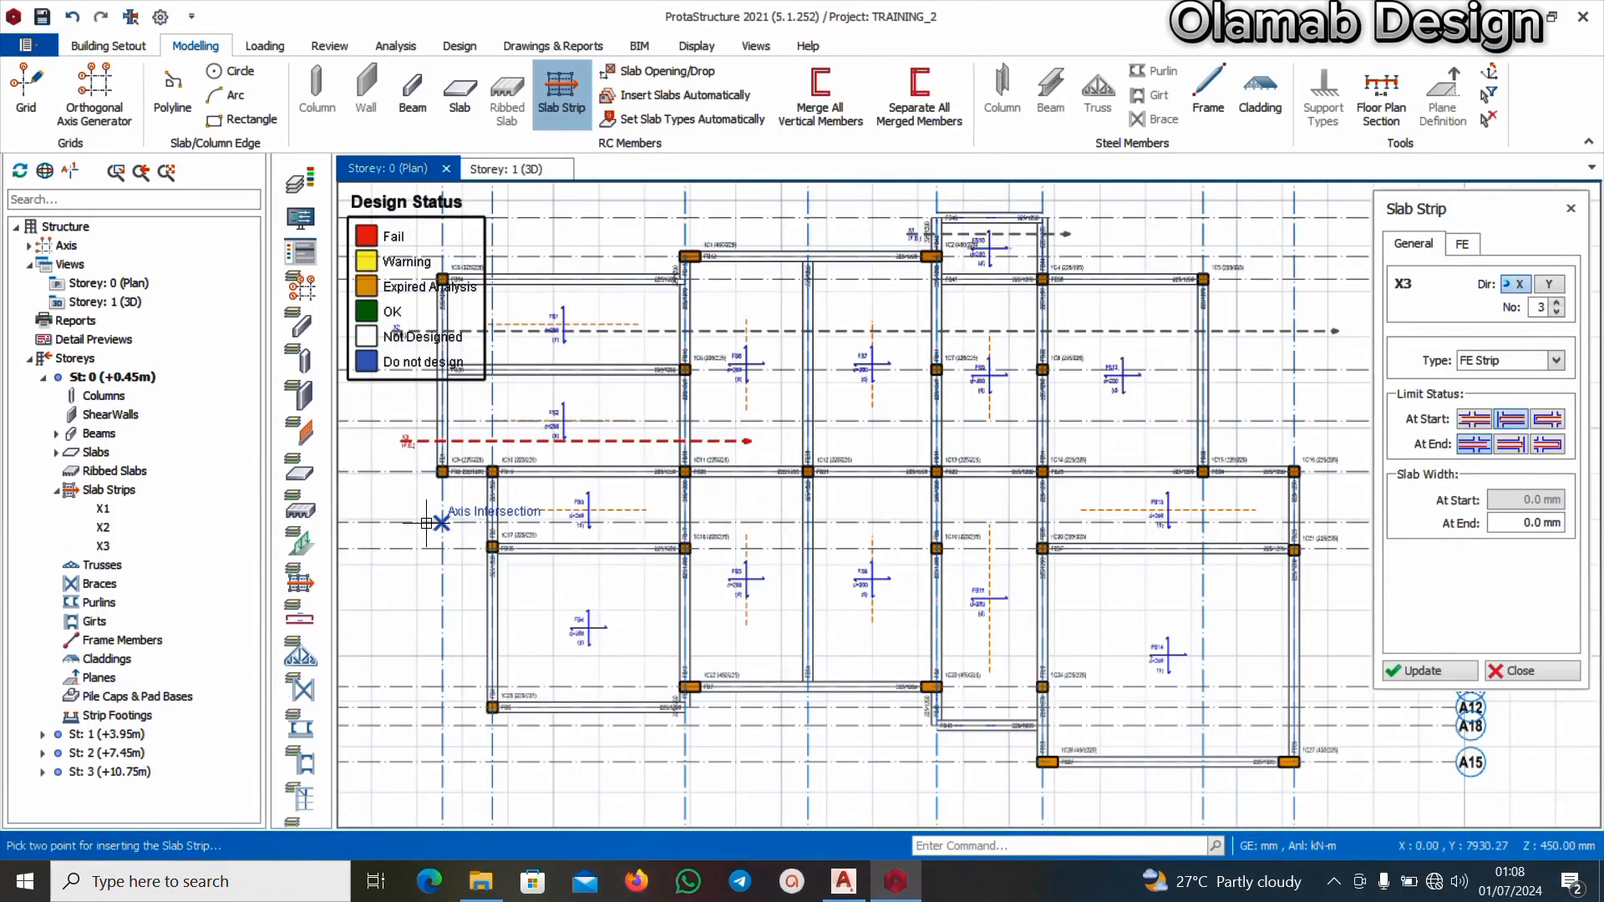
{"action": "scroll", "coordinate": [486, 511], "scroll_direction": "up", "scroll_amount": 3}
{"action": "left_click", "coordinate": [456, 511]}
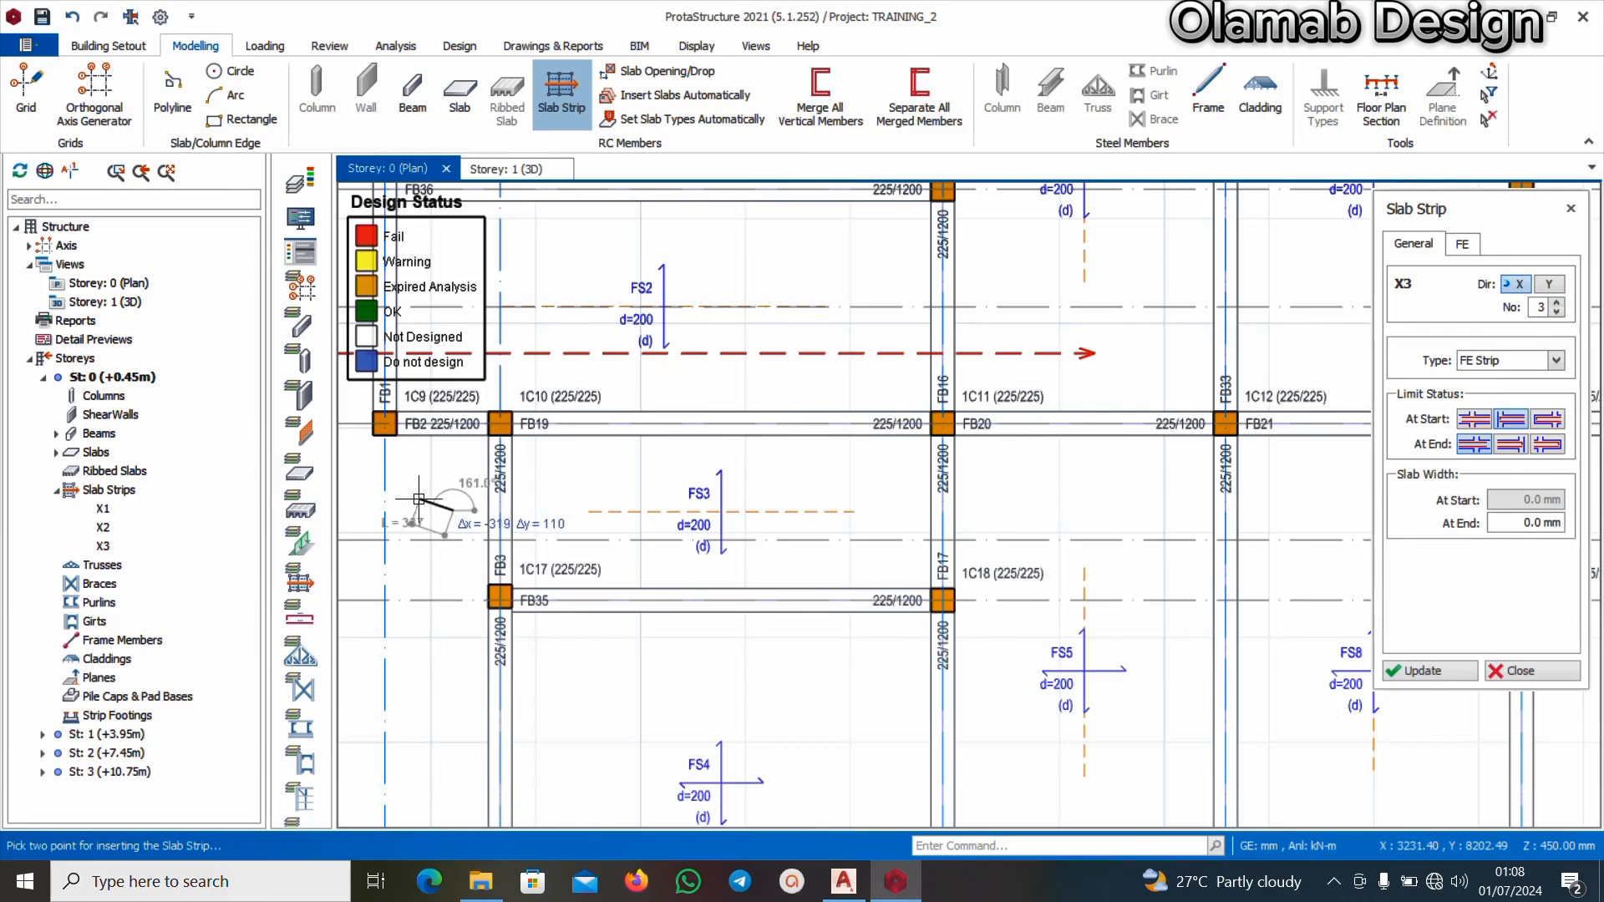
{"action": "scroll", "coordinate": [417, 500], "scroll_direction": "down", "scroll_amount": 5}
{"action": "scroll", "coordinate": [919, 501], "scroll_direction": "up", "scroll_amount": 3}
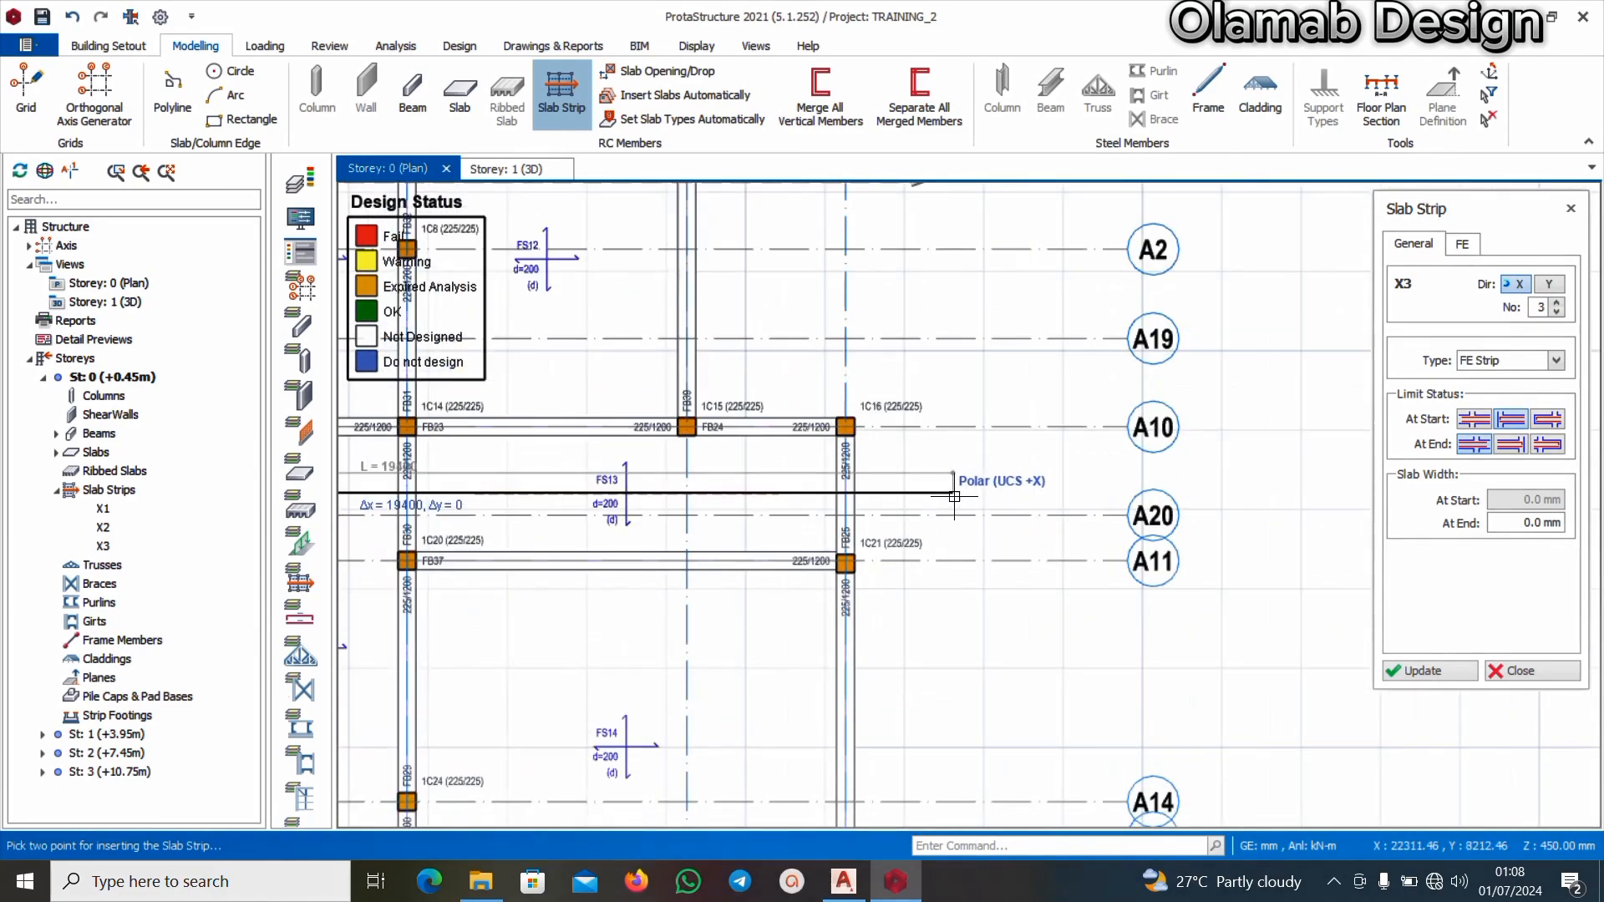
End the X-direction FE slab strip through slabs FS3 and FS13 just past the A9 grid line, about 19400 mm long
{"action": "left_click", "coordinate": [958, 496]}
{"action": "scroll", "coordinate": [949, 493], "scroll_direction": "down", "scroll_amount": 5}
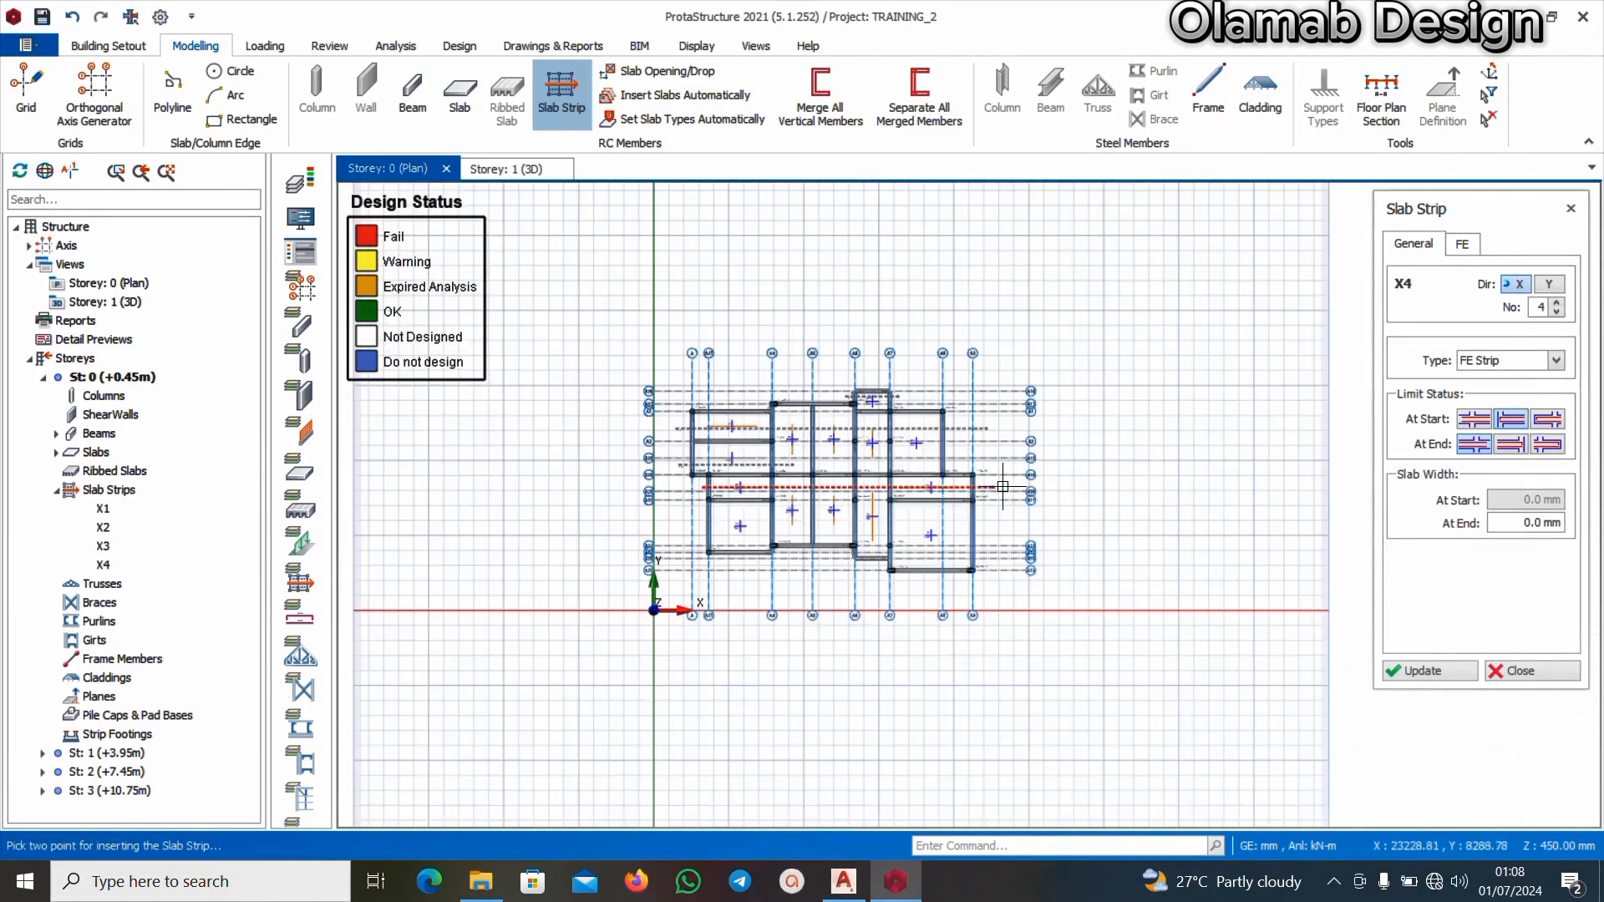
Insert an X-direction FE slab strip across slab FS4, starting just outside grid A17 and ending inside slab FS5
{"action": "scroll", "coordinate": [767, 528], "scroll_direction": "up", "scroll_amount": 3}
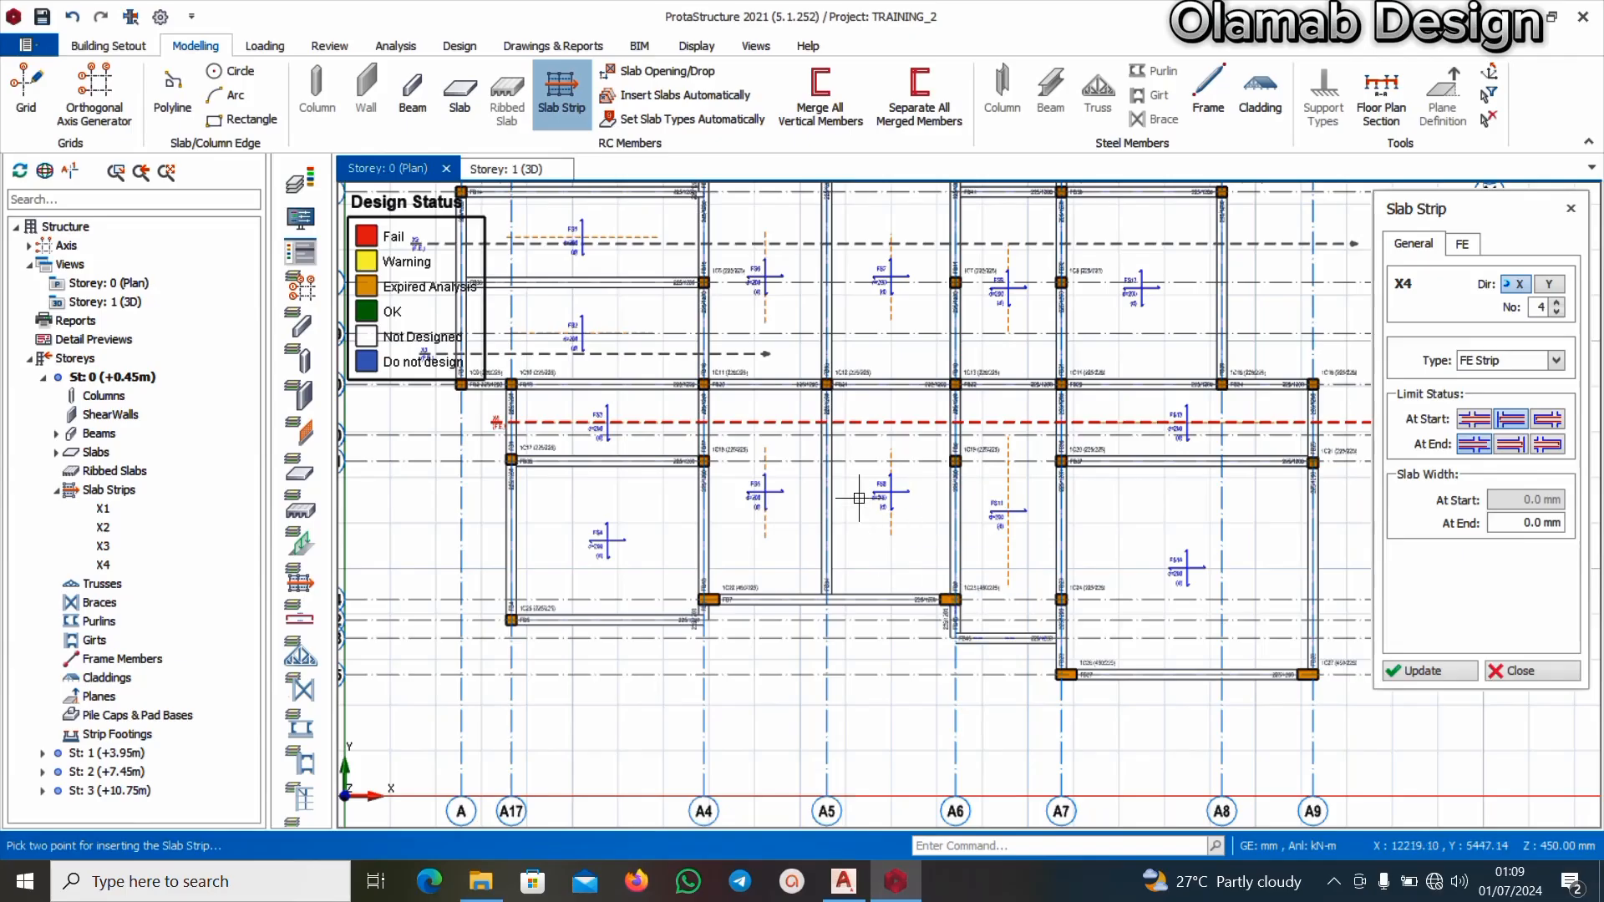
{"action": "scroll", "coordinate": [480, 569], "scroll_direction": "up", "scroll_amount": 1}
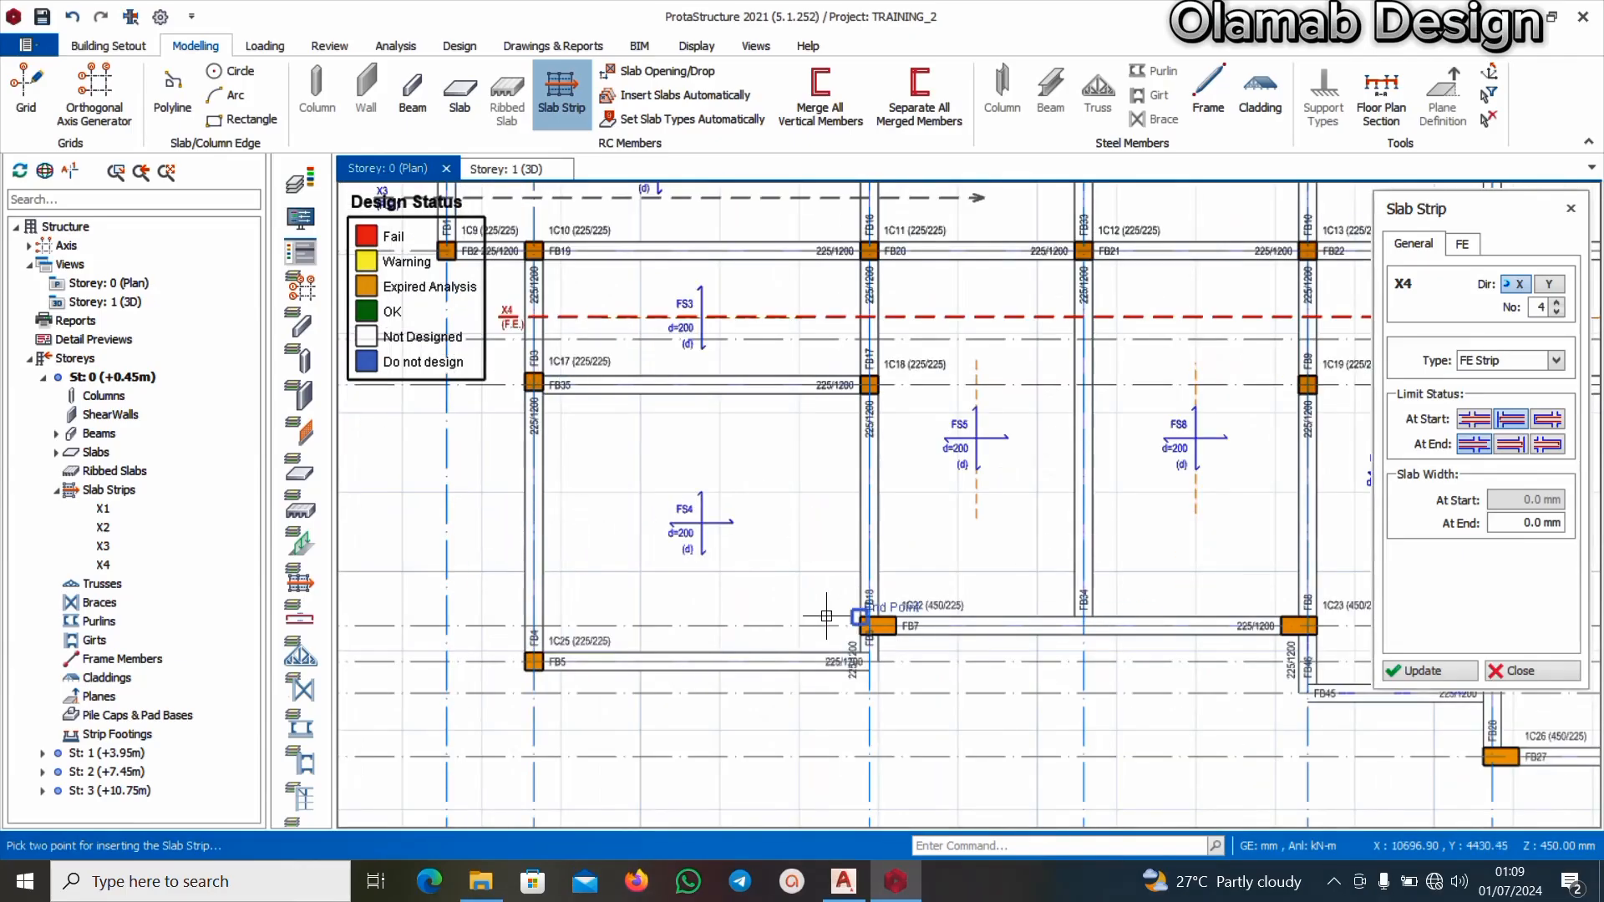
{"action": "scroll", "coordinate": [650, 545], "scroll_direction": "down", "scroll_amount": 1}
{"action": "scroll", "coordinate": [539, 538], "scroll_direction": "up", "scroll_amount": 2}
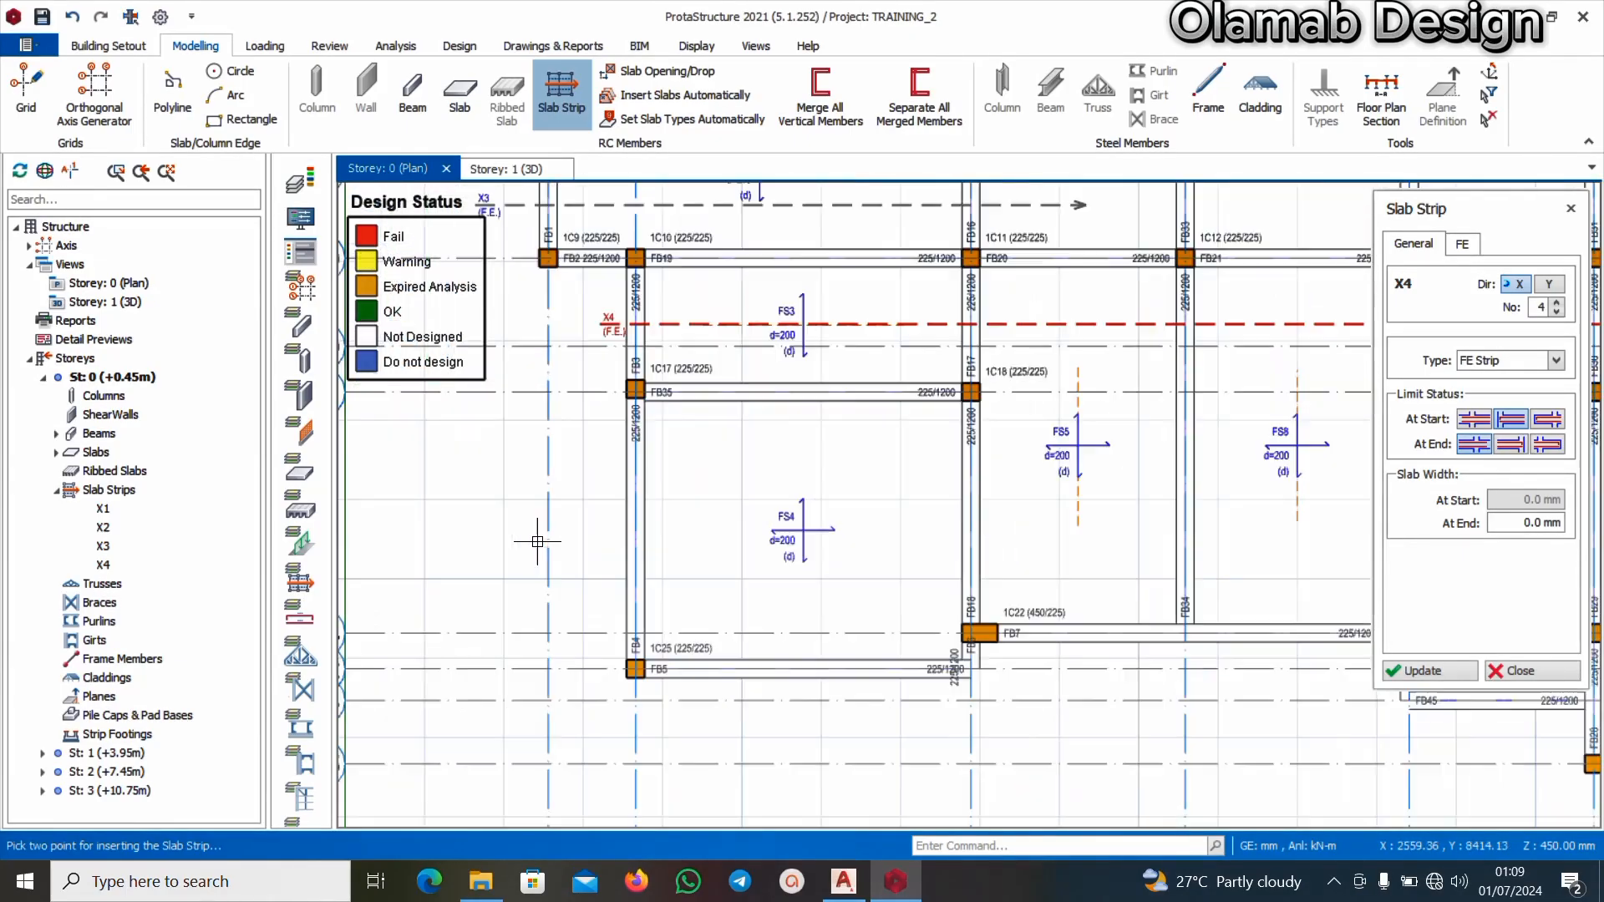
{"action": "left_click", "coordinate": [582, 514]}
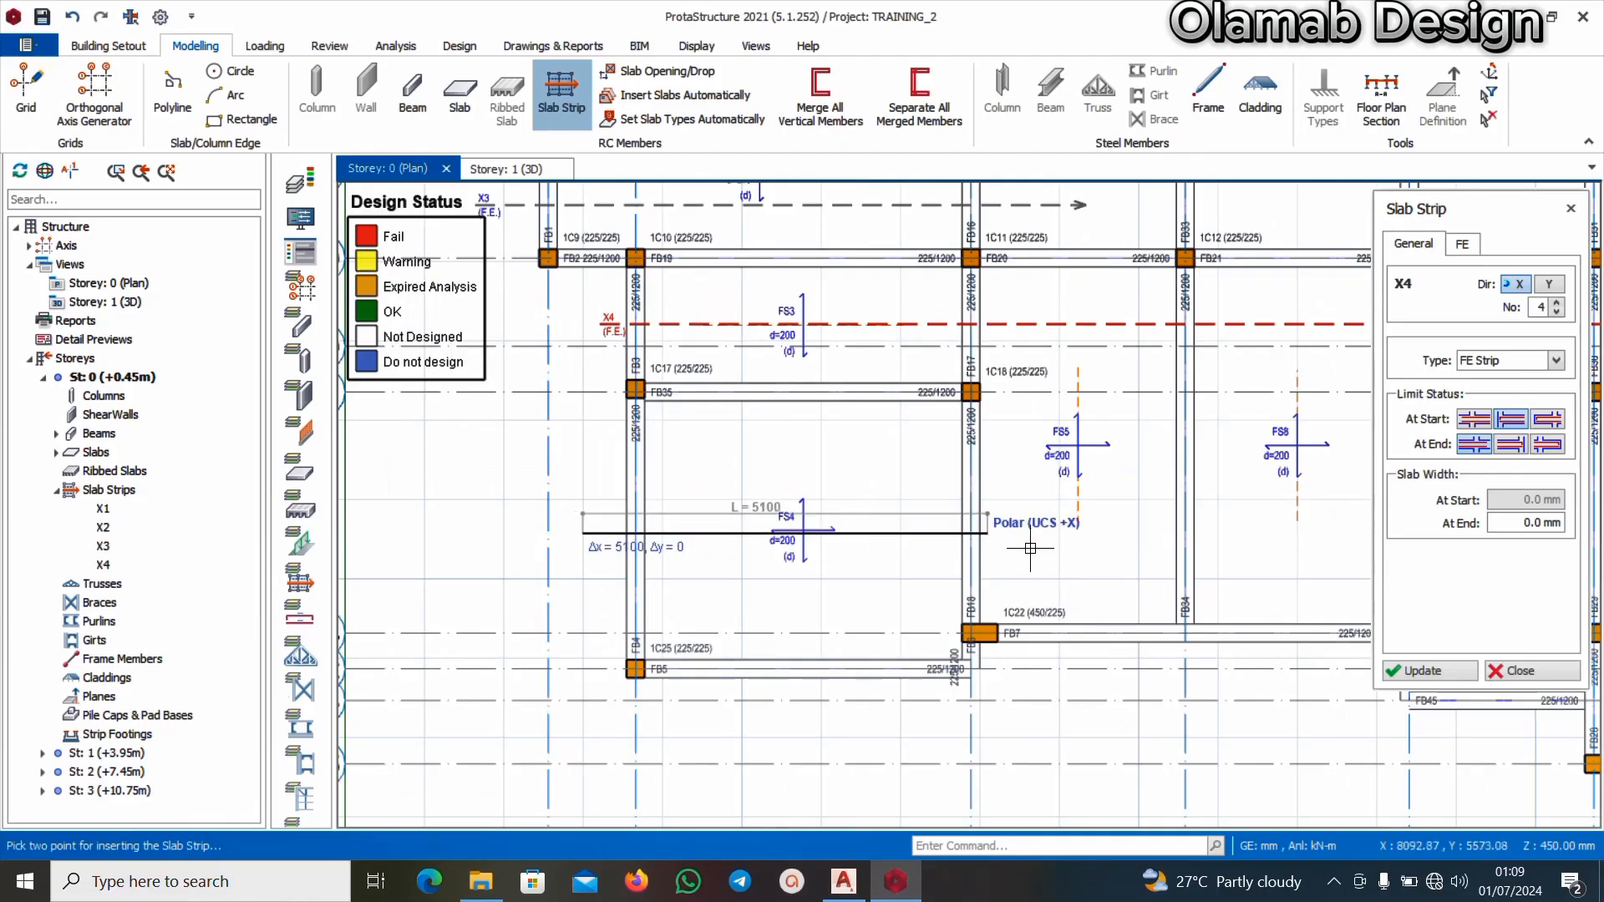
{"action": "left_click", "coordinate": [1082, 546]}
Insert a horizontal X-direction FE slab strip across slab FS14, from inside slab FS11 to beyond grid A9
{"action": "scroll", "coordinate": [794, 535], "scroll_direction": "down", "scroll_amount": 4}
{"action": "scroll", "coordinate": [885, 576], "scroll_direction": "up", "scroll_amount": 5}
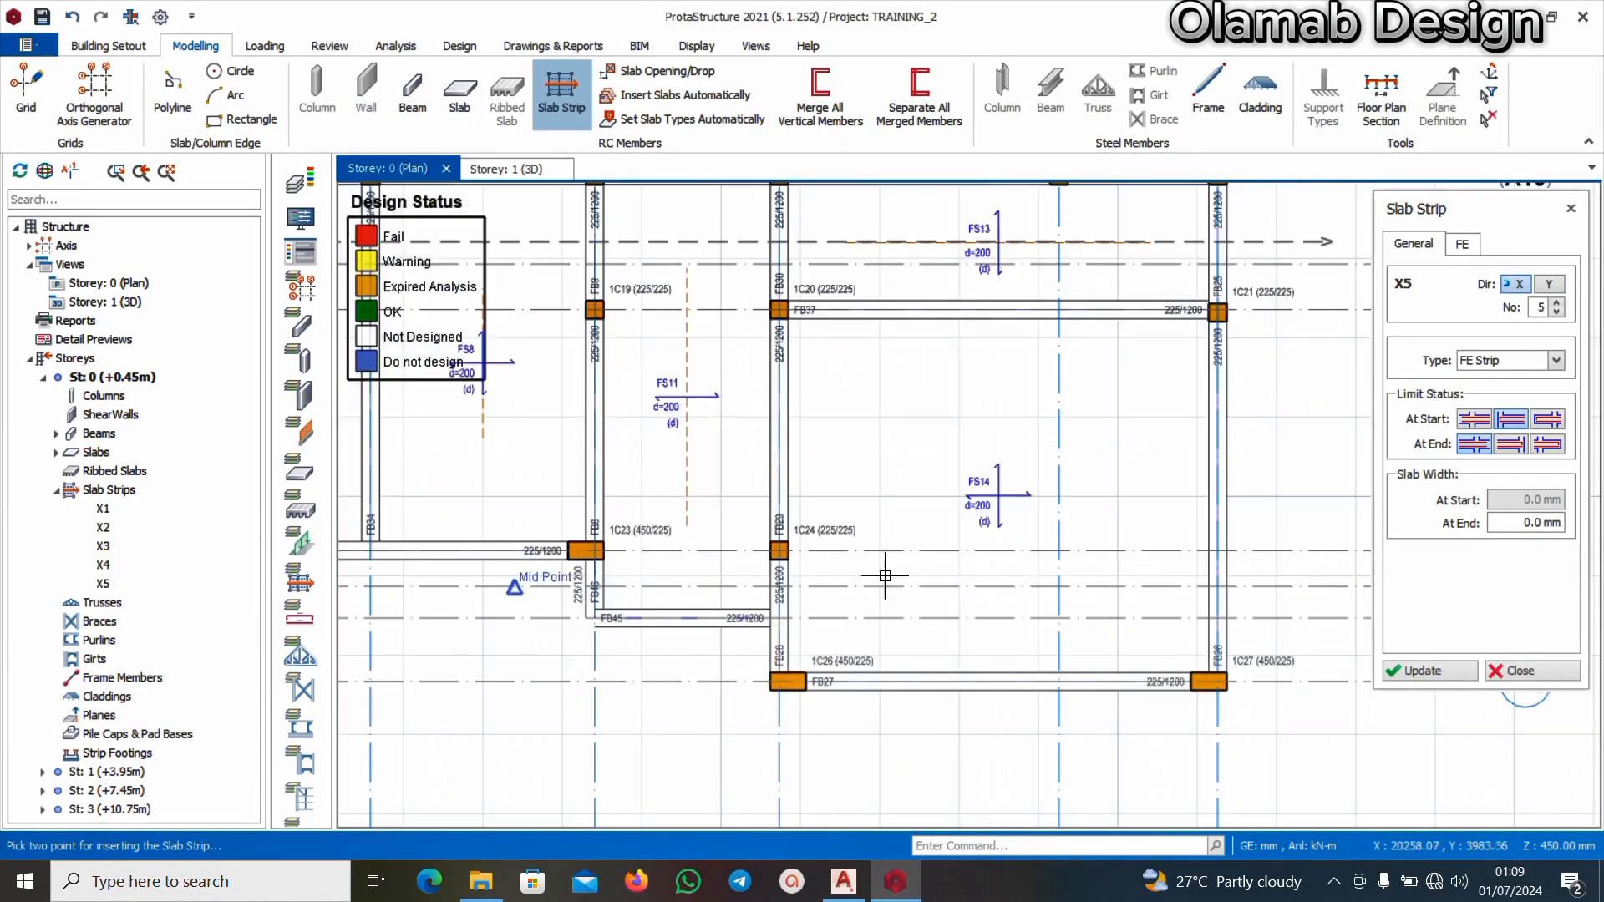
{"action": "left_click", "coordinate": [730, 467]}
{"action": "scroll", "coordinate": [867, 462], "scroll_direction": "down", "scroll_amount": 3}
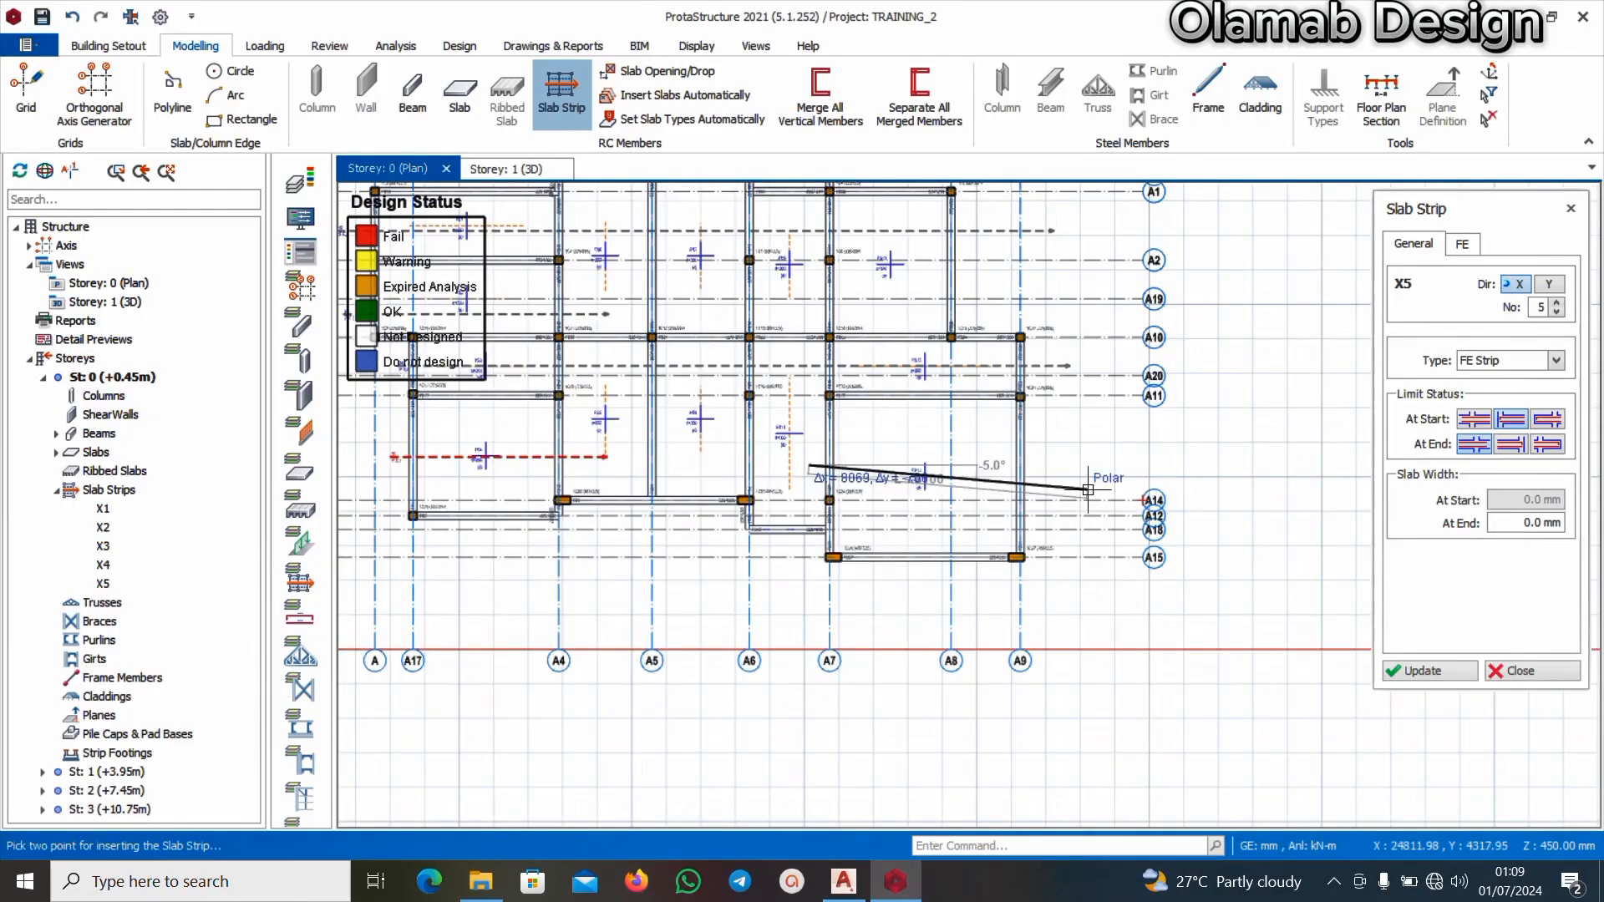
{"action": "left_click", "coordinate": [1109, 468]}
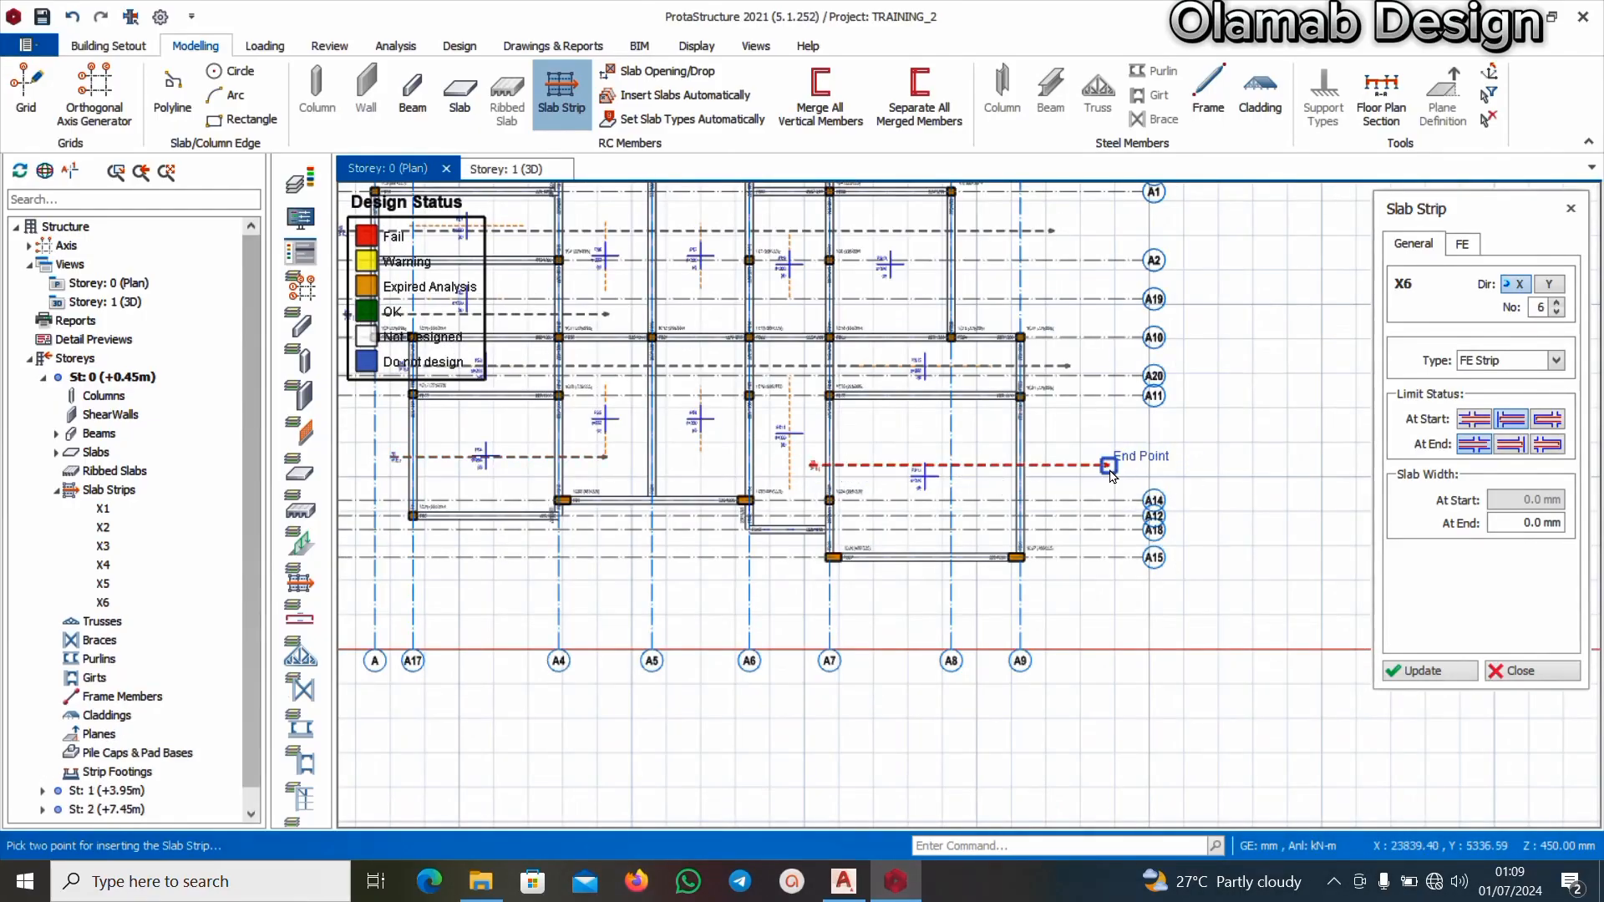
Switch the slab strip direction to Y and set the end limit status to its second option, matching the start
{"action": "scroll", "coordinate": [930, 433], "scroll_direction": "down", "scroll_amount": 4}
{"action": "scroll", "coordinate": [930, 433], "scroll_direction": "up", "scroll_amount": 3}
{"action": "scroll", "coordinate": [930, 433], "scroll_direction": "up", "scroll_amount": 3}
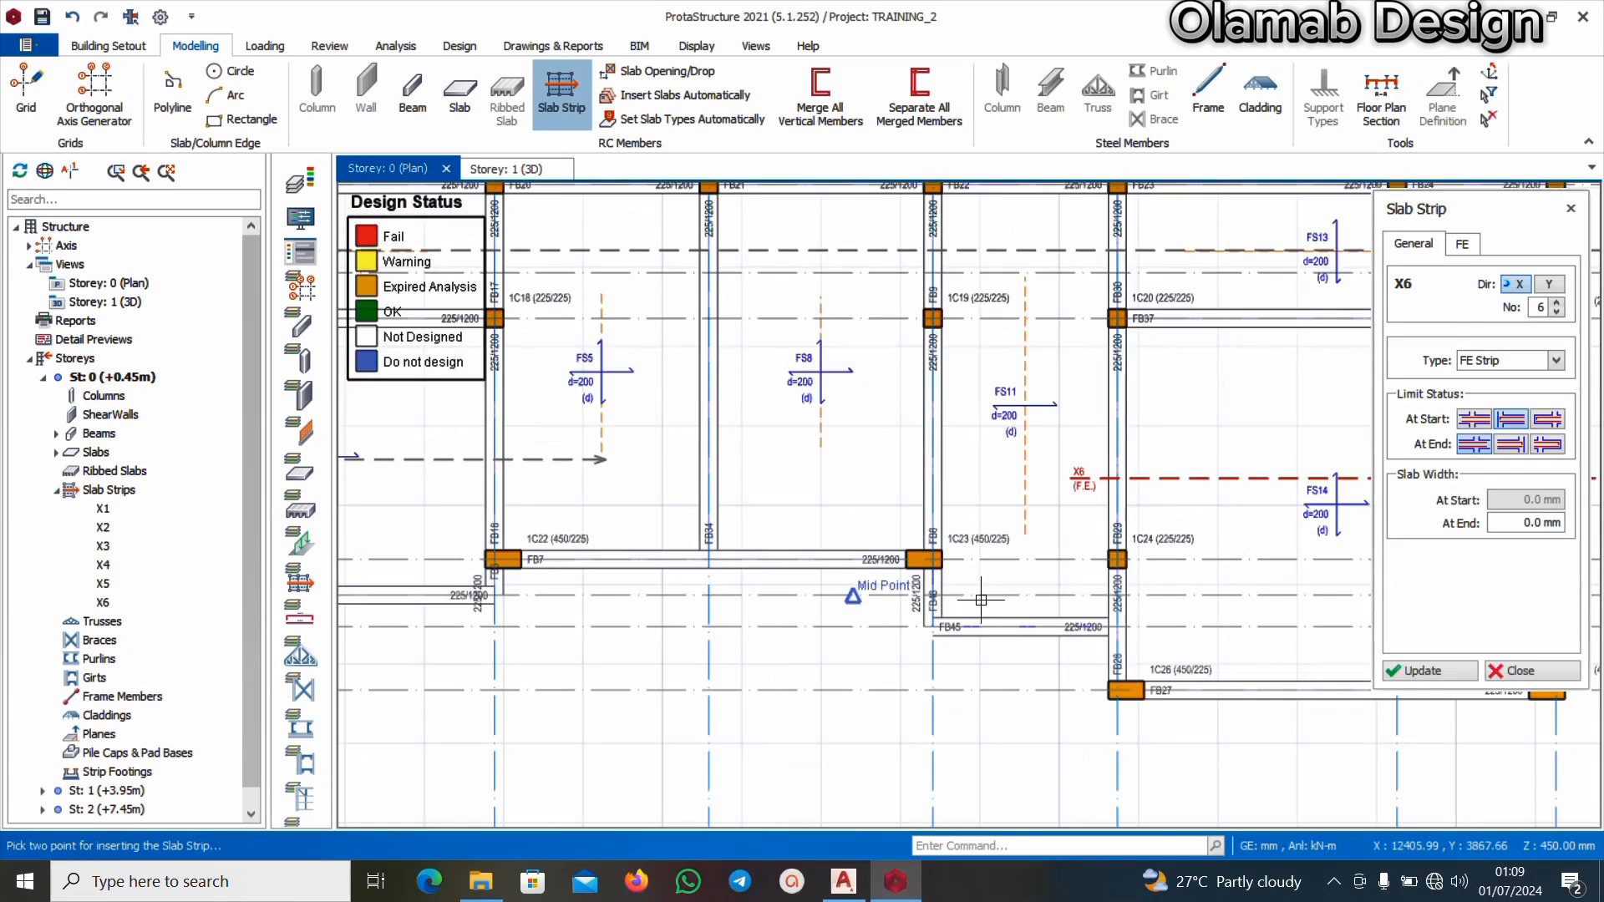
{"action": "scroll", "coordinate": [978, 601], "scroll_direction": "down", "scroll_amount": 1}
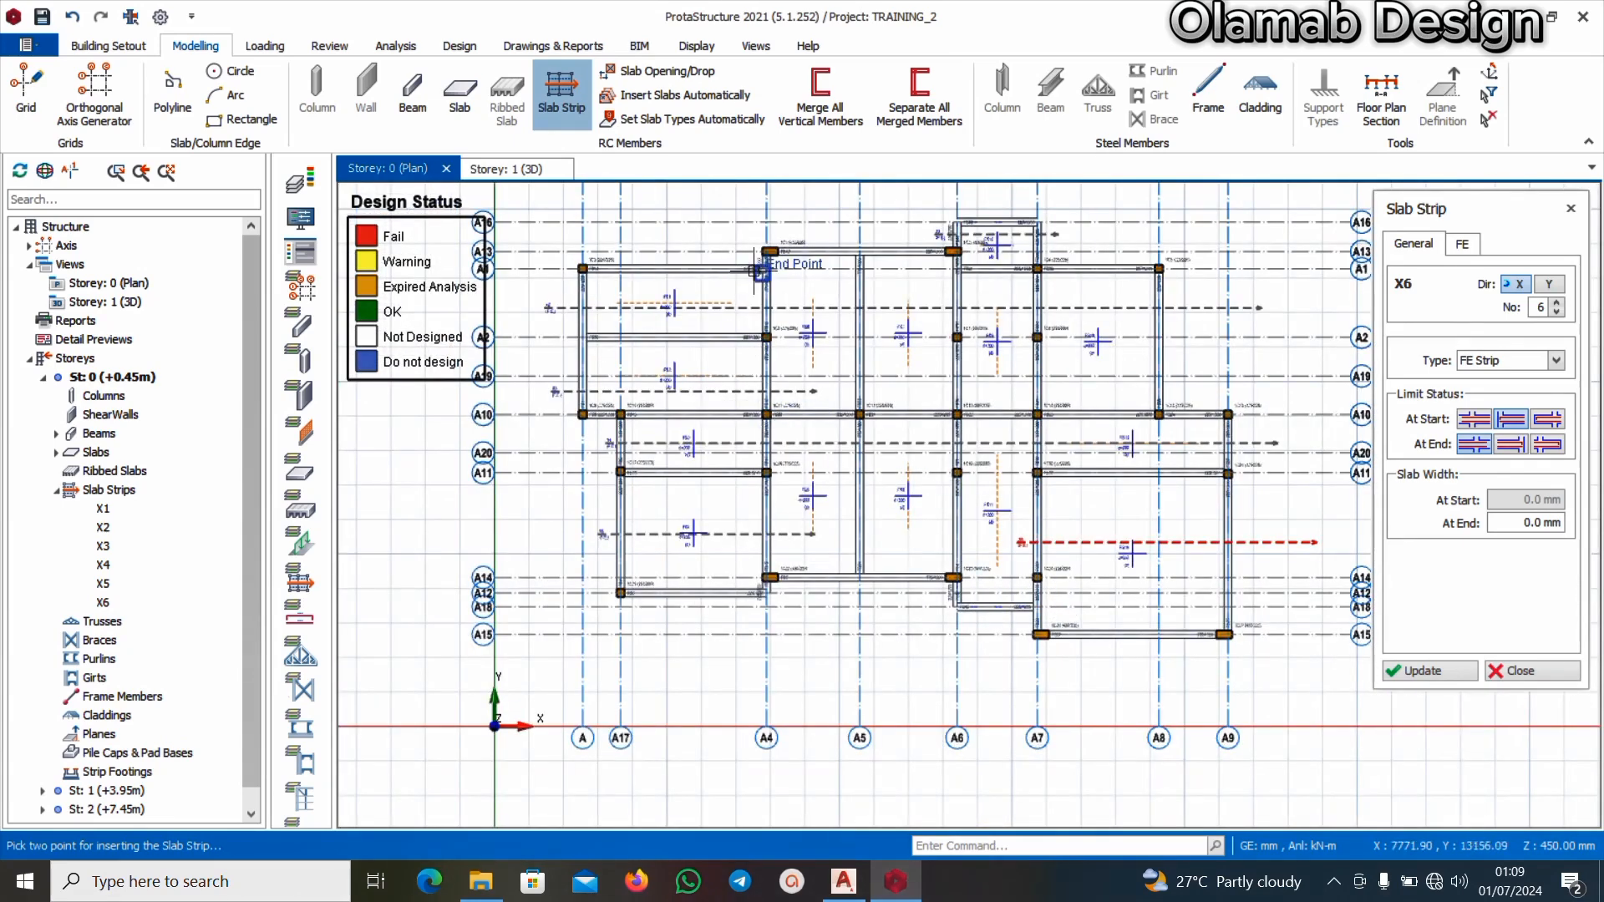
{"action": "left_click", "coordinate": [1550, 286]}
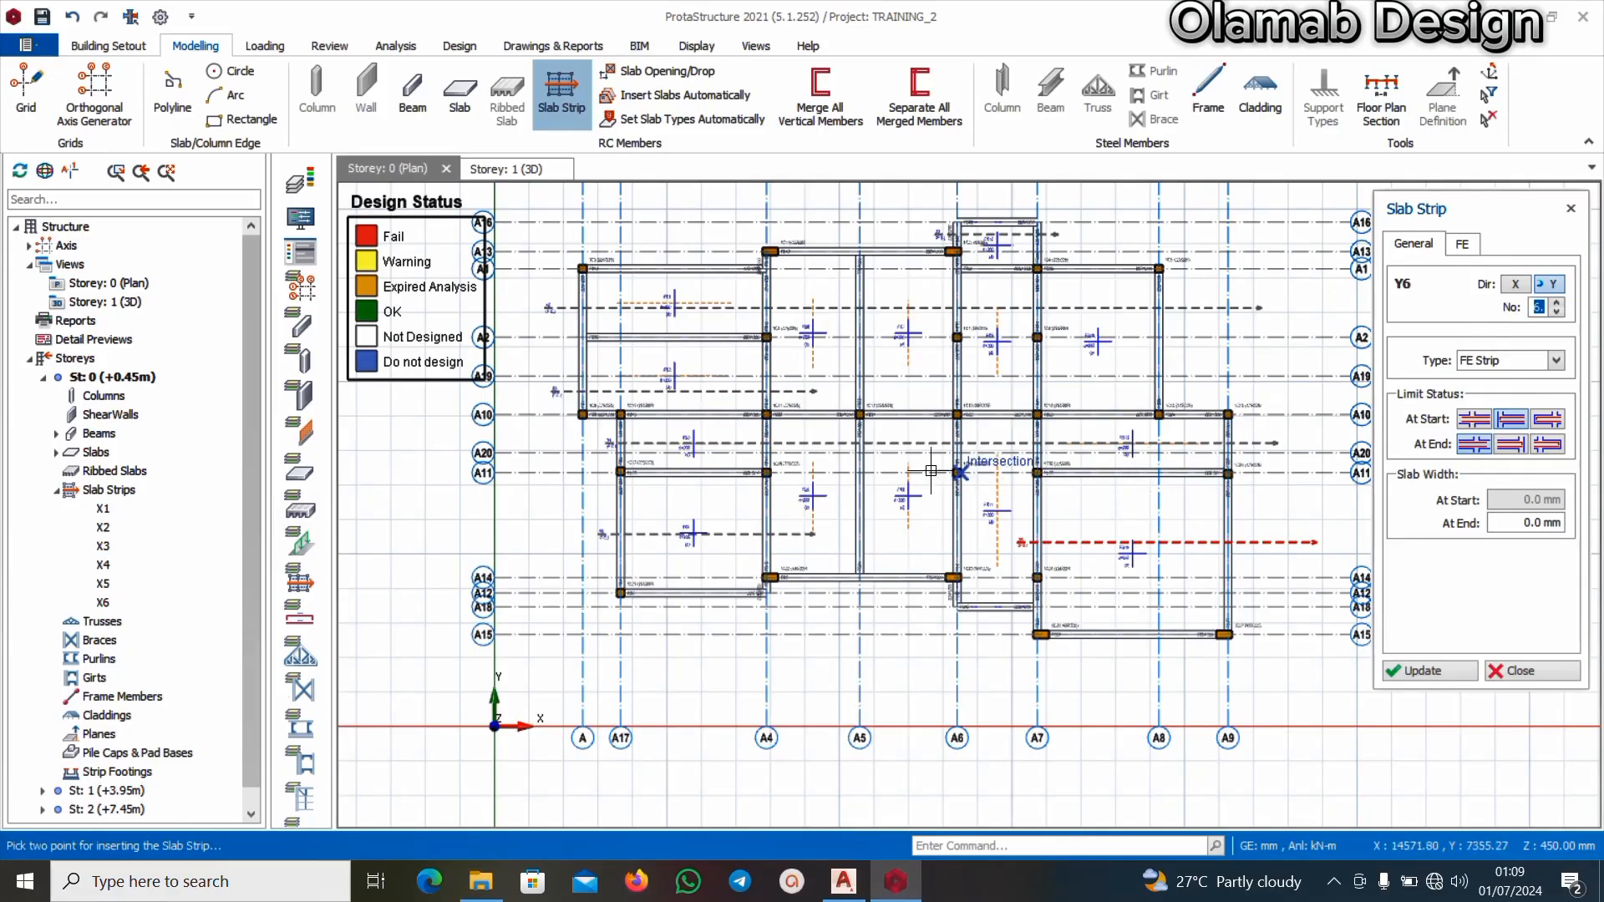
{"action": "scroll", "coordinate": [692, 262], "scroll_direction": "up", "scroll_amount": 2}
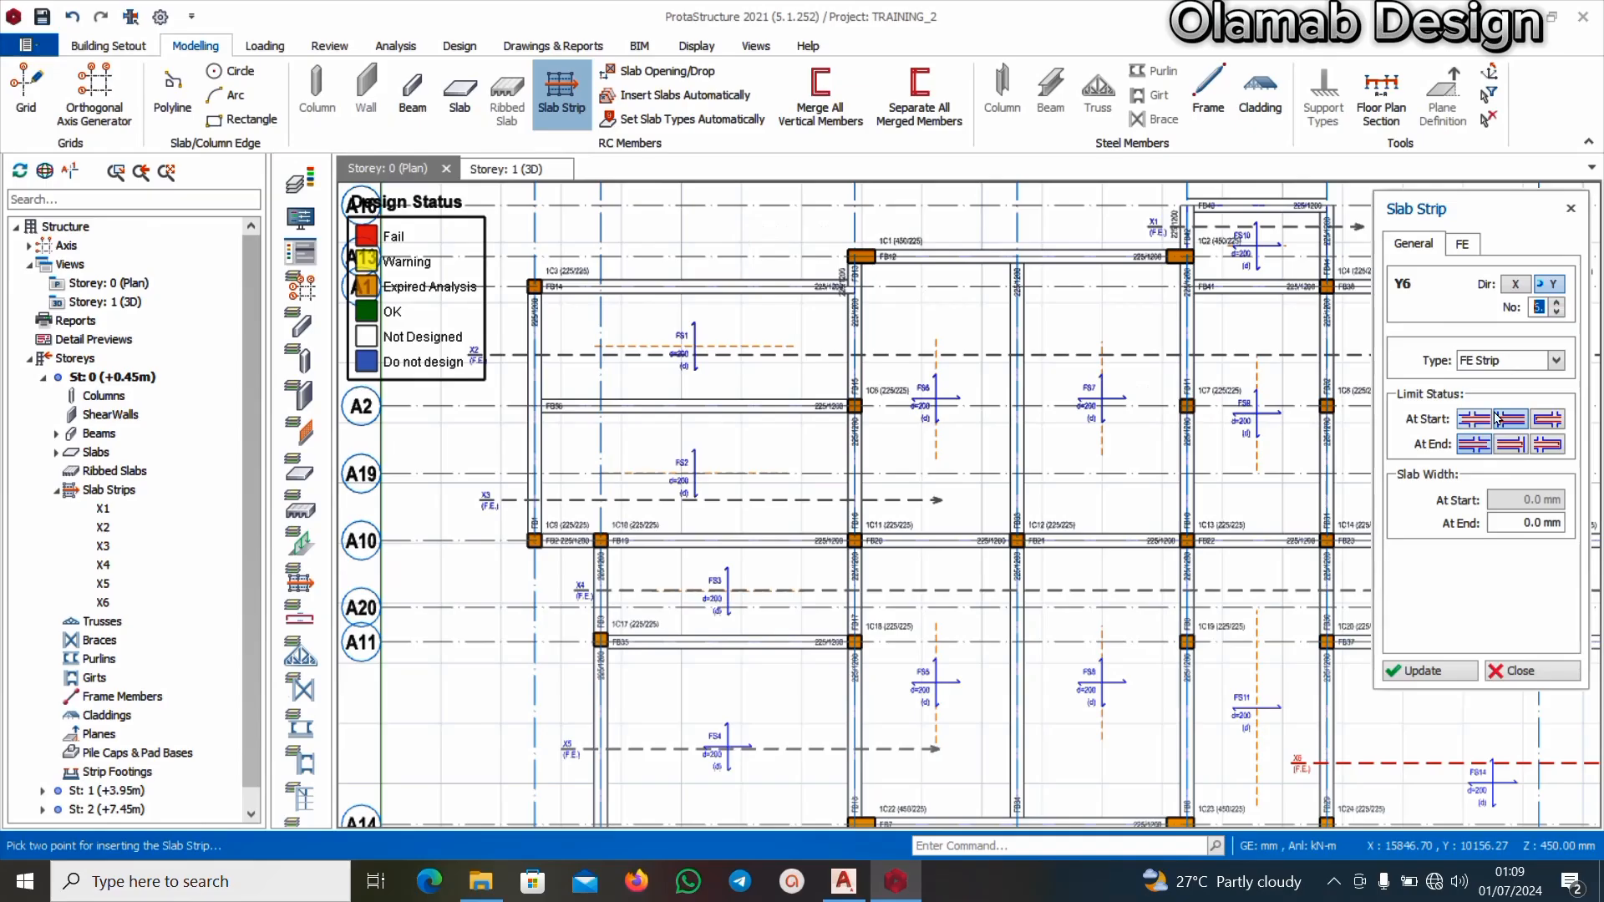
{"action": "left_click", "coordinate": [1514, 446]}
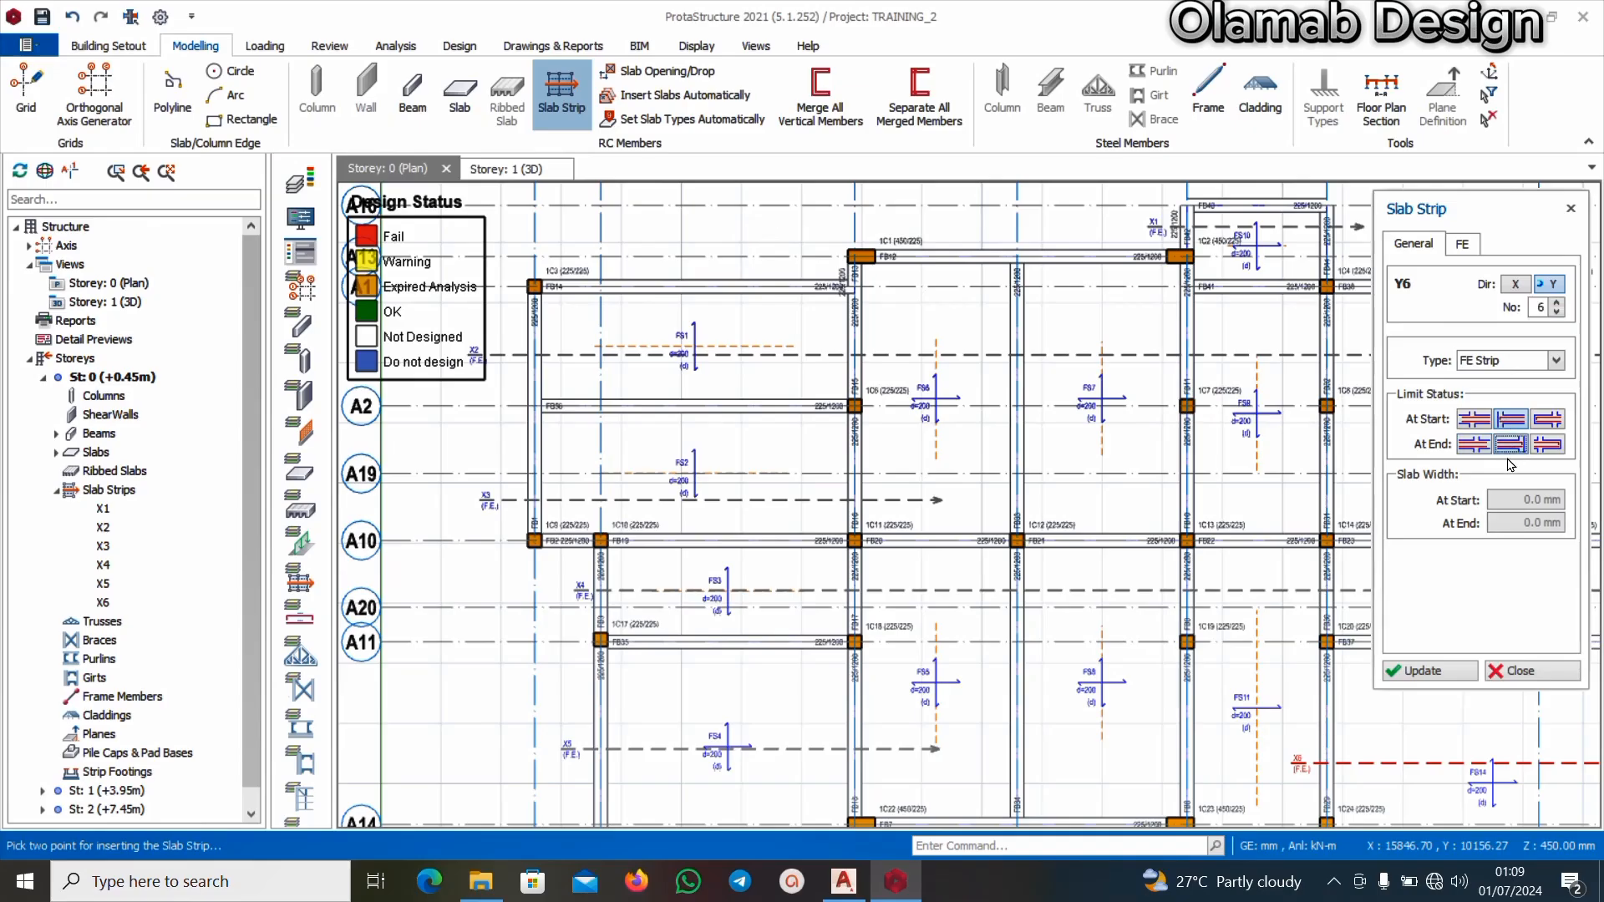
Insert a vertical Y-direction FE slab strip through slabs FS1 to FS4, from above grid A1 to below grid A12
{"action": "left_click", "coordinate": [731, 227]}
{"action": "scroll", "coordinate": [731, 227], "scroll_direction": "down", "scroll_amount": 4}
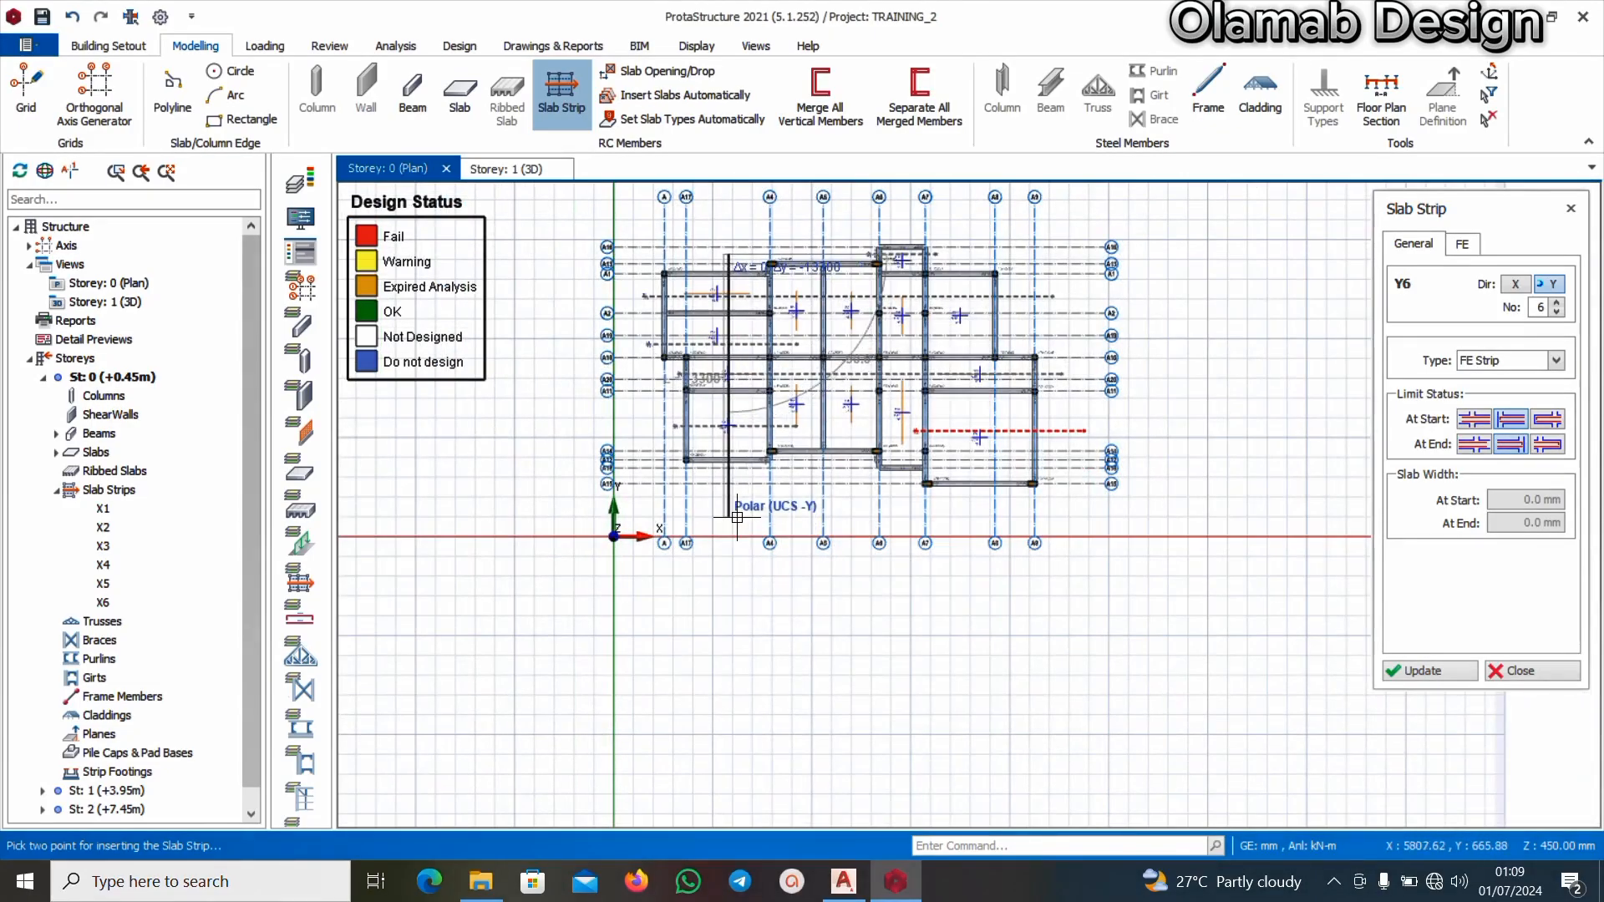
{"action": "scroll", "coordinate": [732, 464], "scroll_direction": "up", "scroll_amount": 2}
{"action": "scroll", "coordinate": [731, 464], "scroll_direction": "up", "scroll_amount": 1}
{"action": "left_click", "coordinate": [733, 525]}
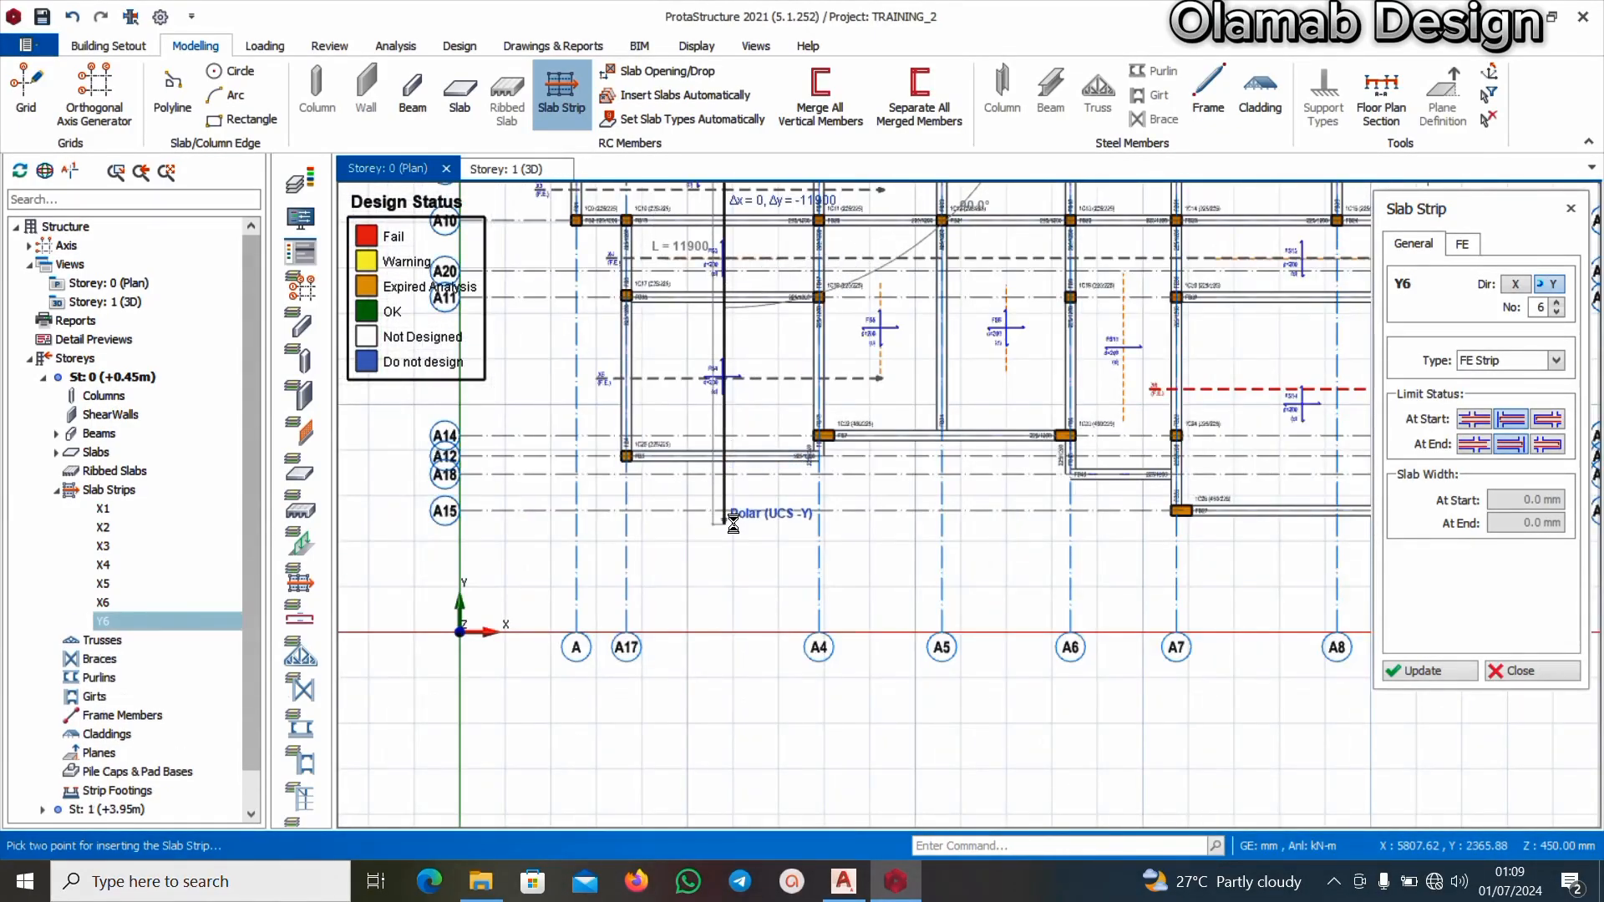
Insert a vertical Y-direction FE slab strip between grids A4 and A5, through slabs FS6 and FS5 and beyond the building edges
{"action": "scroll", "coordinate": [733, 525], "scroll_direction": "down", "scroll_amount": 2}
{"action": "scroll", "coordinate": [794, 372], "scroll_direction": "up", "scroll_amount": 2}
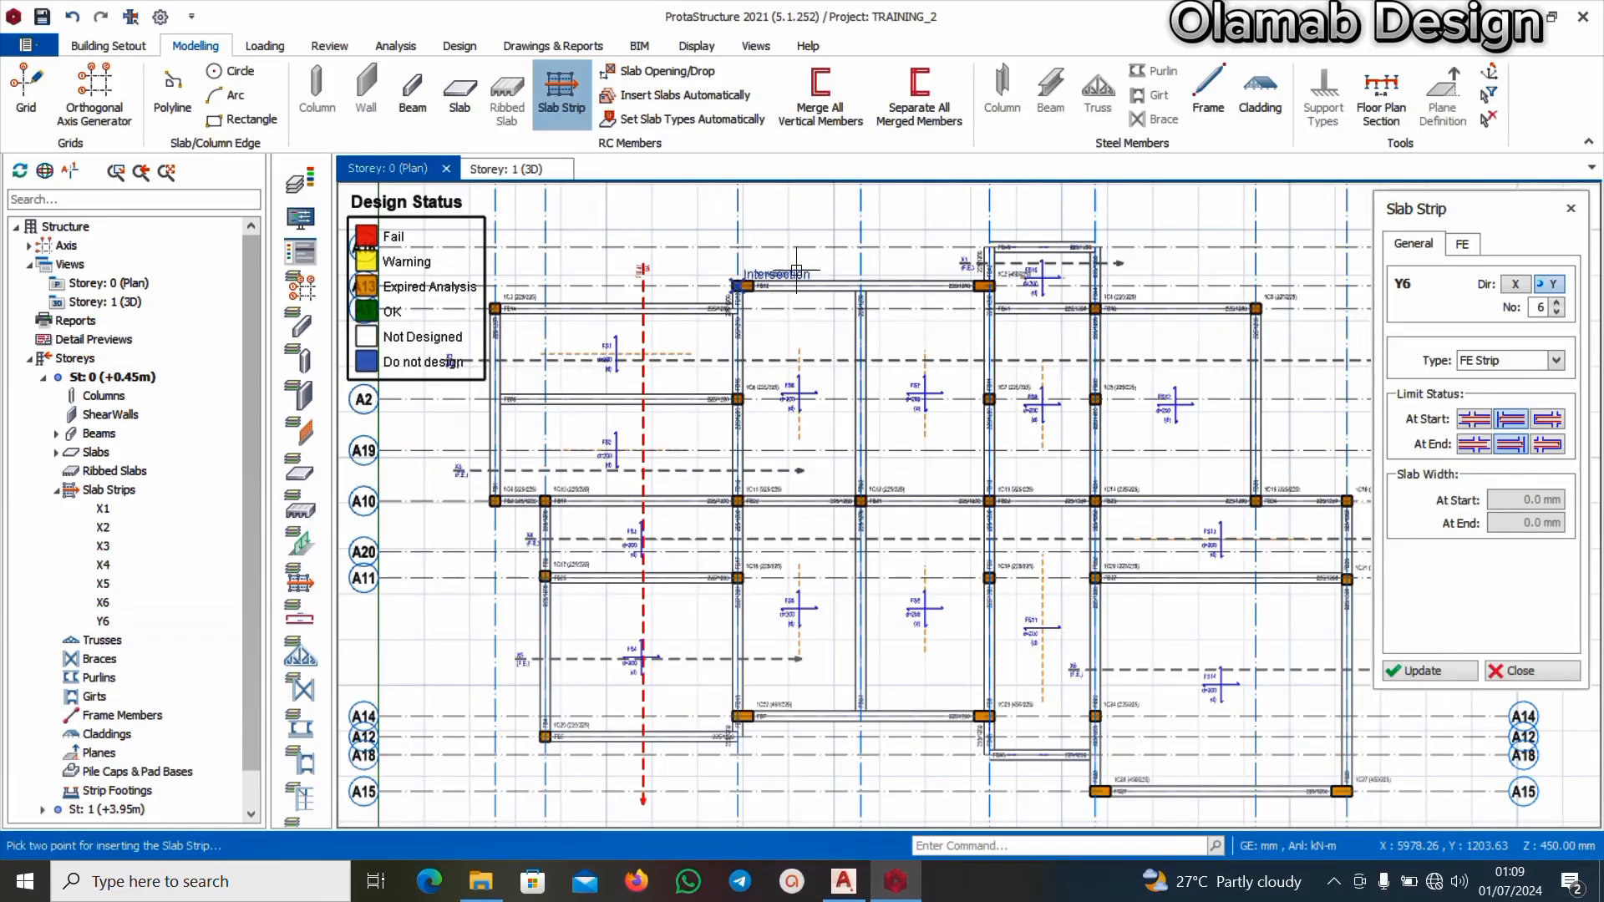
{"action": "left_click", "coordinate": [806, 258]}
{"action": "scroll", "coordinate": [804, 268], "scroll_direction": "down", "scroll_amount": 1}
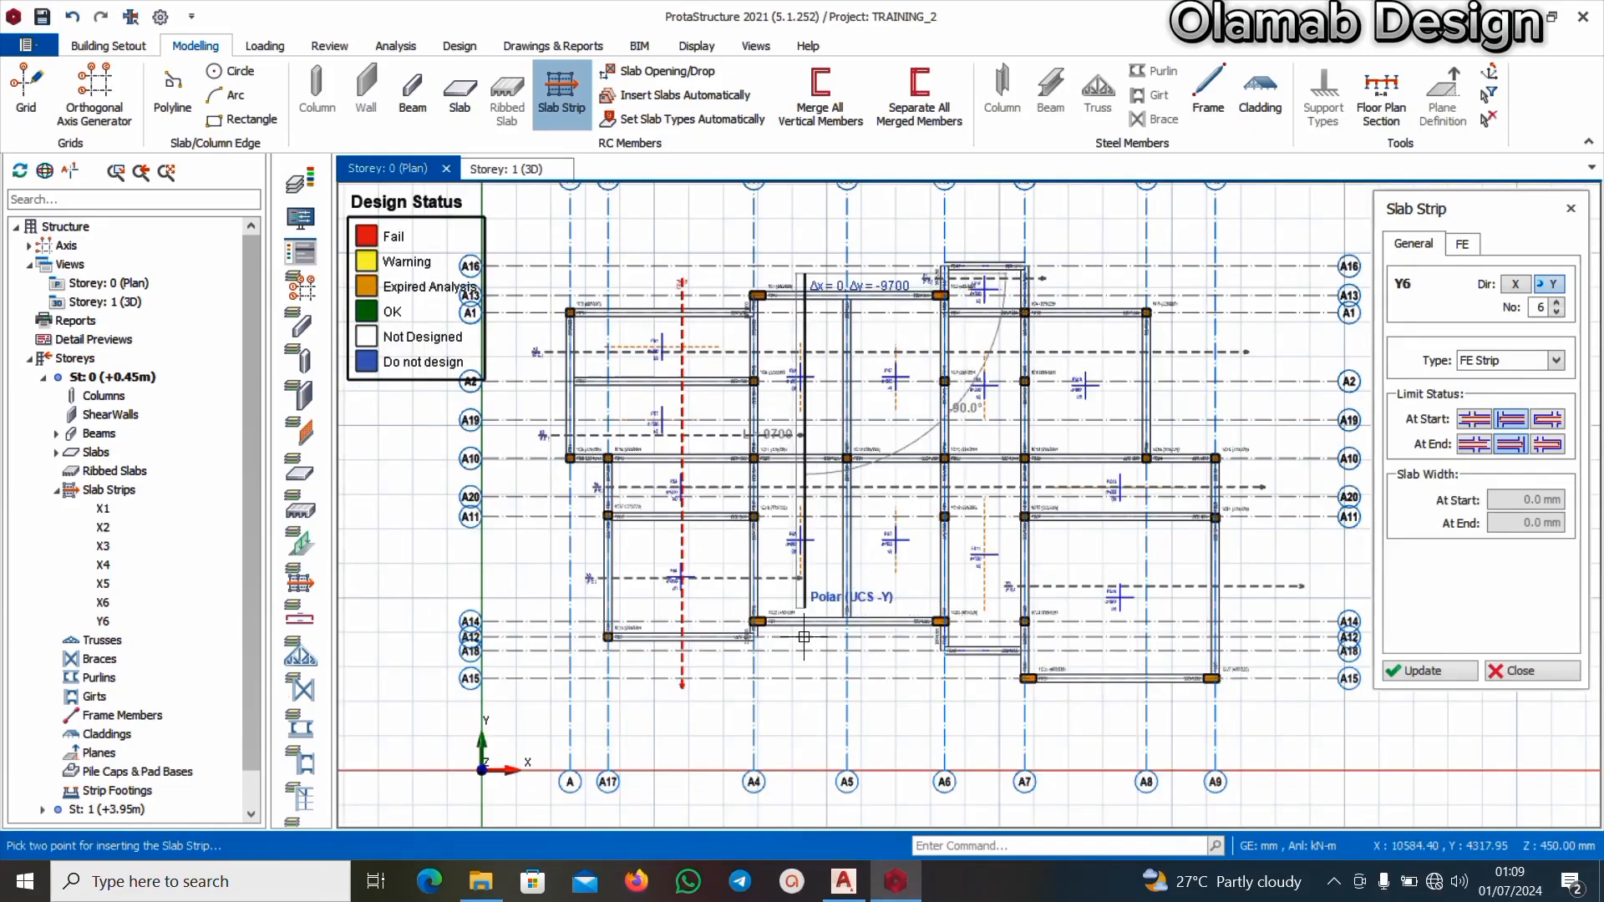
{"action": "left_click", "coordinate": [802, 694]}
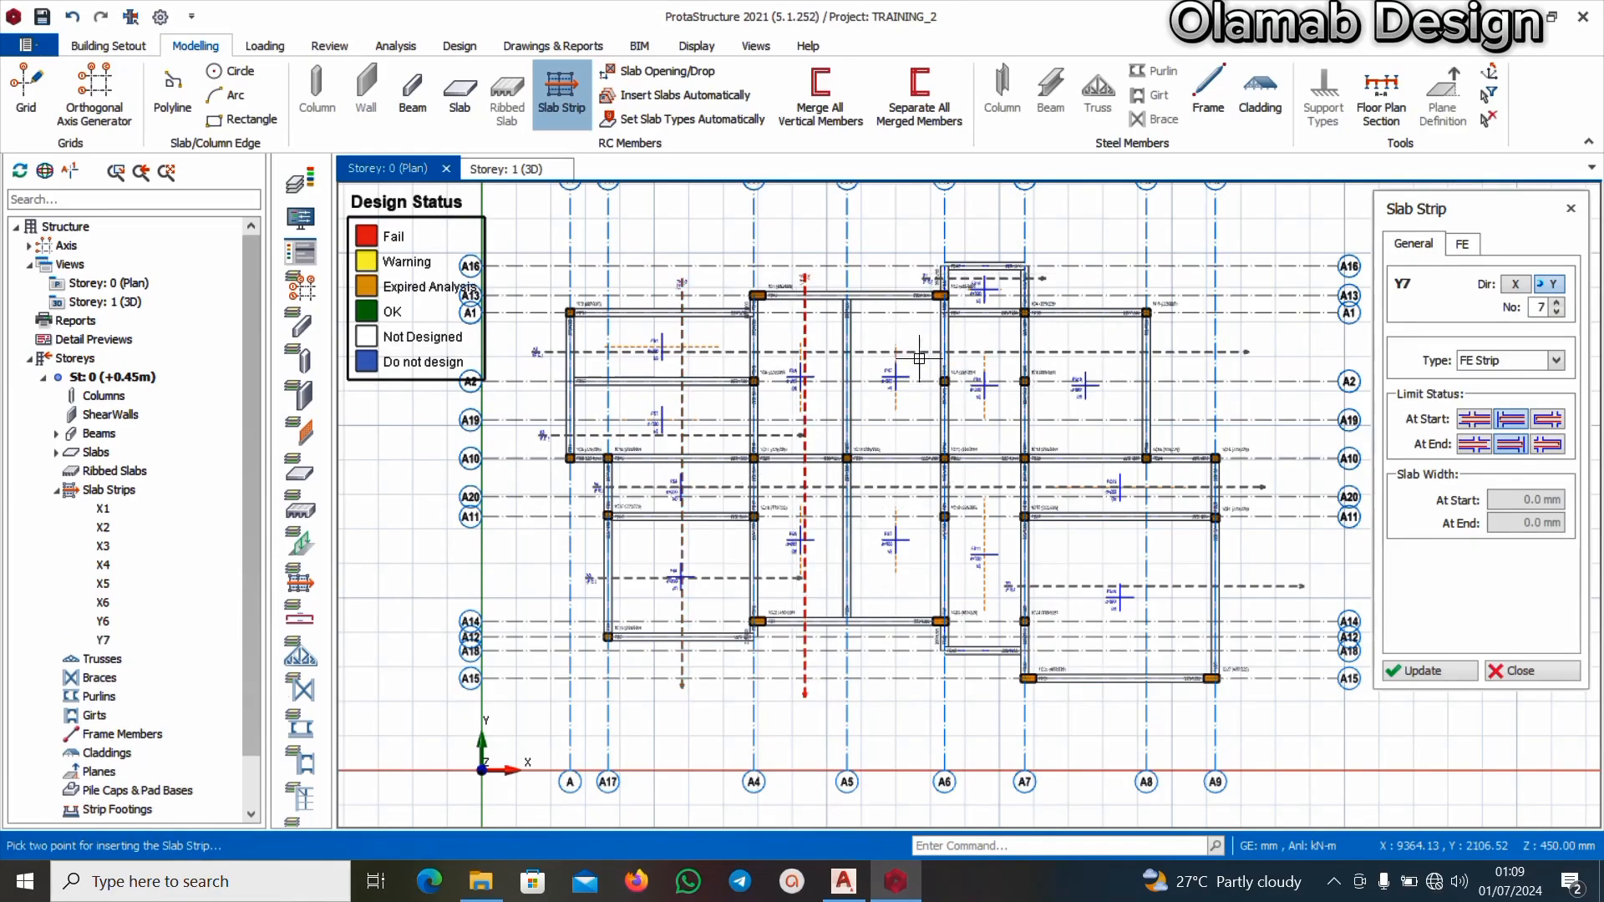
Insert a Y-direction FE slab strip between grids A5 and A6, through slabs FS7 and FS8 and beyond the building edges
{"action": "scroll", "coordinate": [892, 273], "scroll_direction": "up", "scroll_amount": 4}
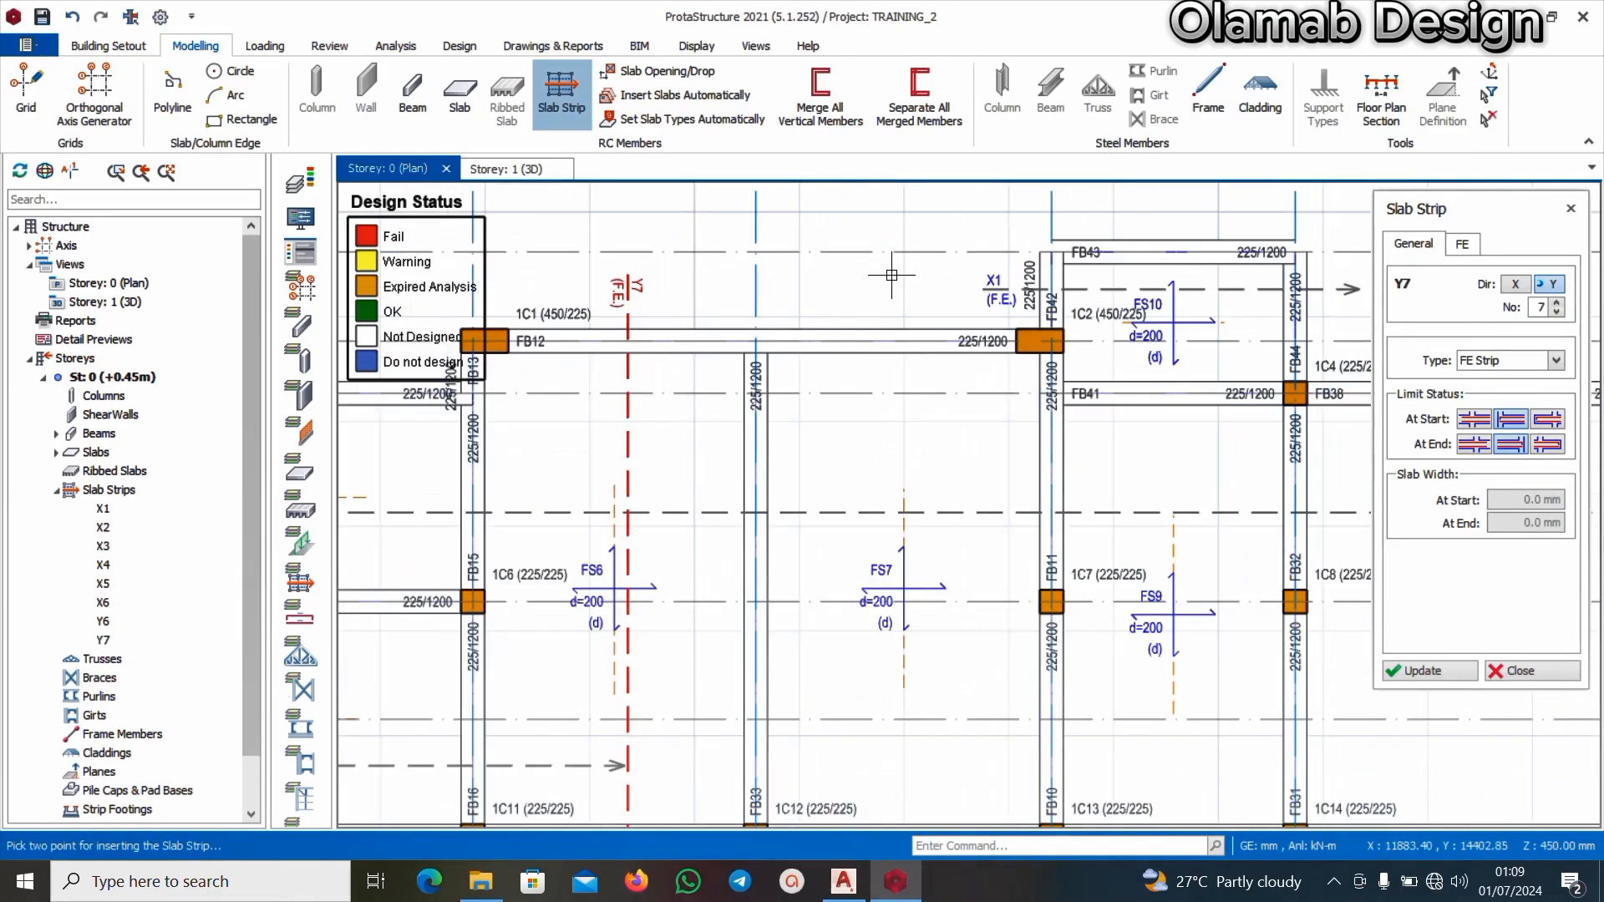
{"action": "left_click", "coordinate": [892, 275]}
{"action": "scroll", "coordinate": [885, 316], "scroll_direction": "down", "scroll_amount": 5}
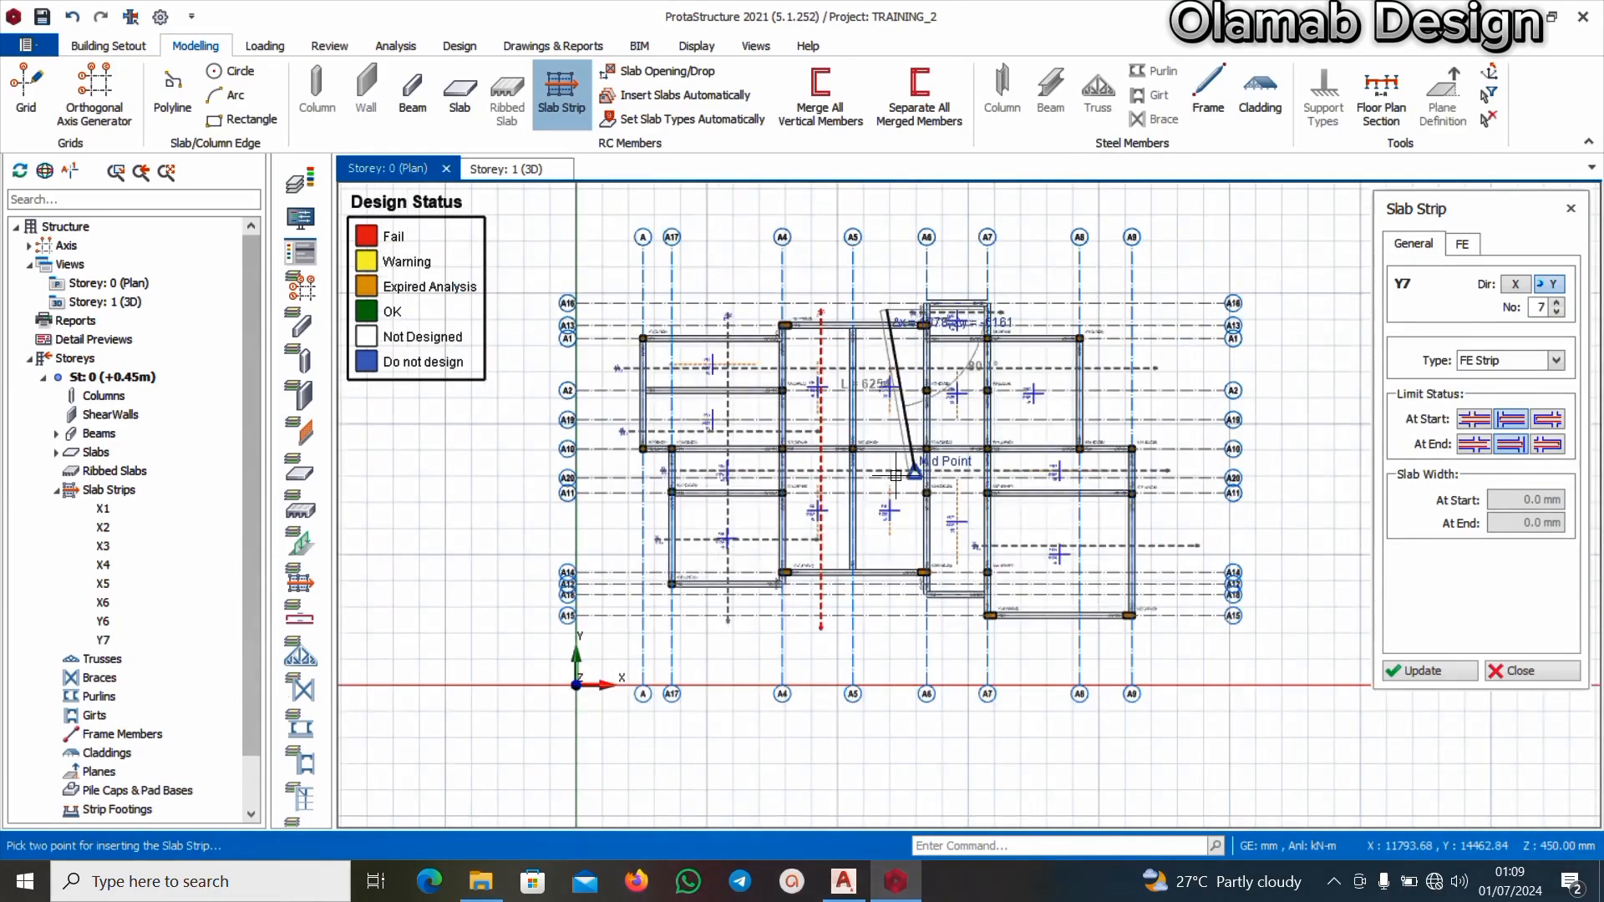
{"action": "left_click", "coordinate": [881, 642]}
Insert a Y-direction FE slab strip between grids A6 and A7, through slabs FS10, FS9 and FS11 and past beam FB45
{"action": "scroll", "coordinate": [942, 284], "scroll_direction": "up", "scroll_amount": 4}
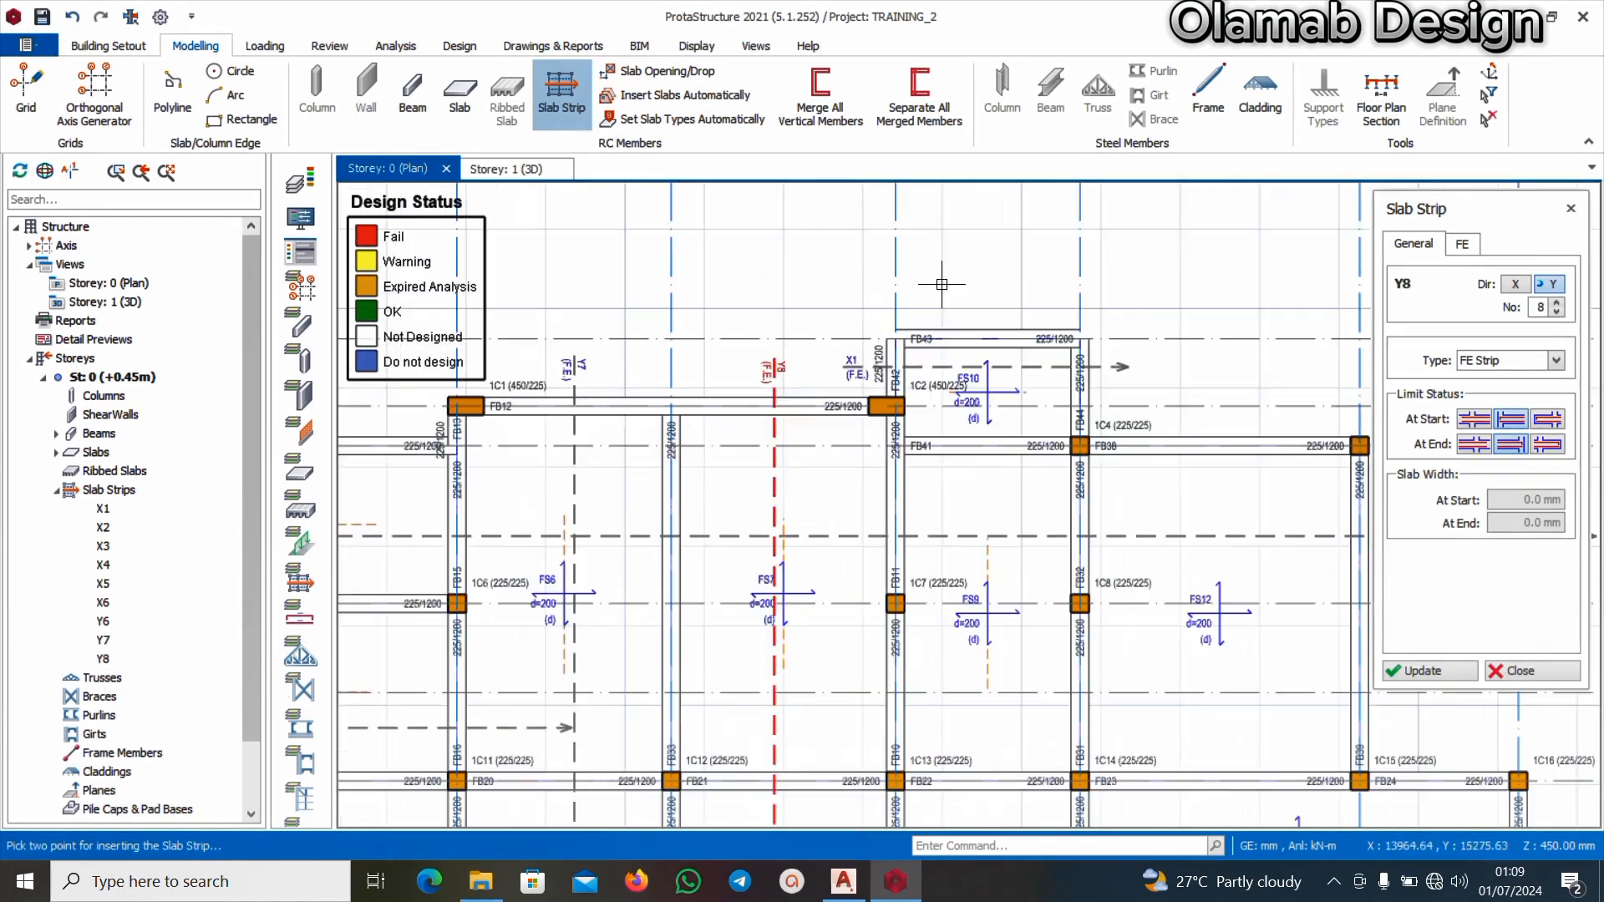
{"action": "left_click", "coordinate": [962, 283]}
{"action": "scroll", "coordinate": [962, 283], "scroll_direction": "down", "scroll_amount": 4}
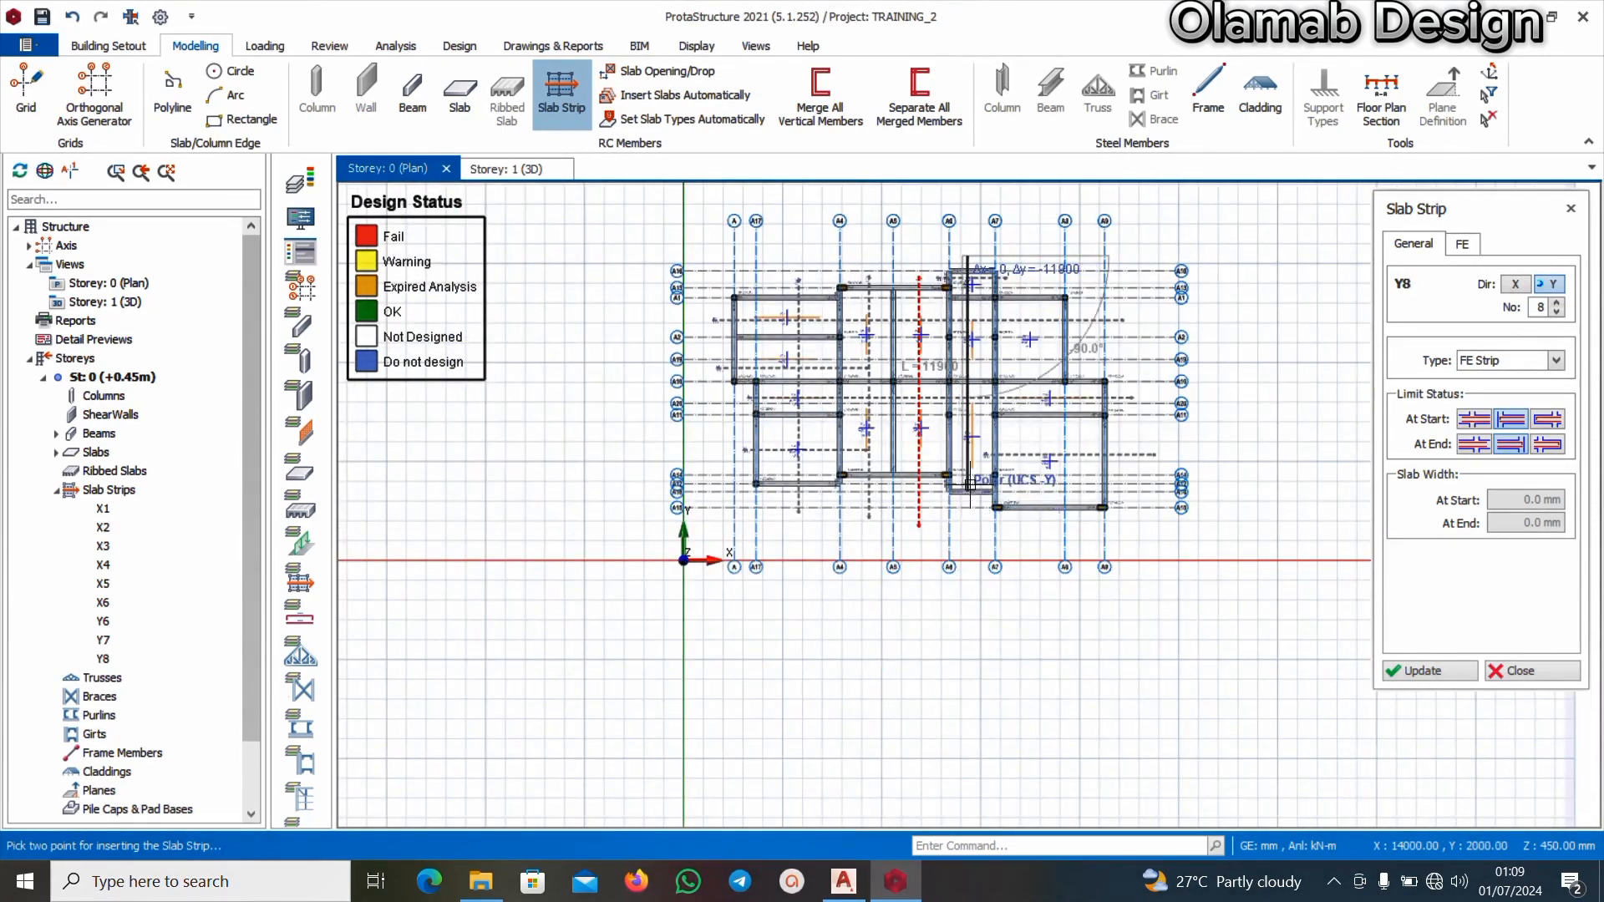
{"action": "scroll", "coordinate": [972, 548], "scroll_direction": "up", "scroll_amount": 4}
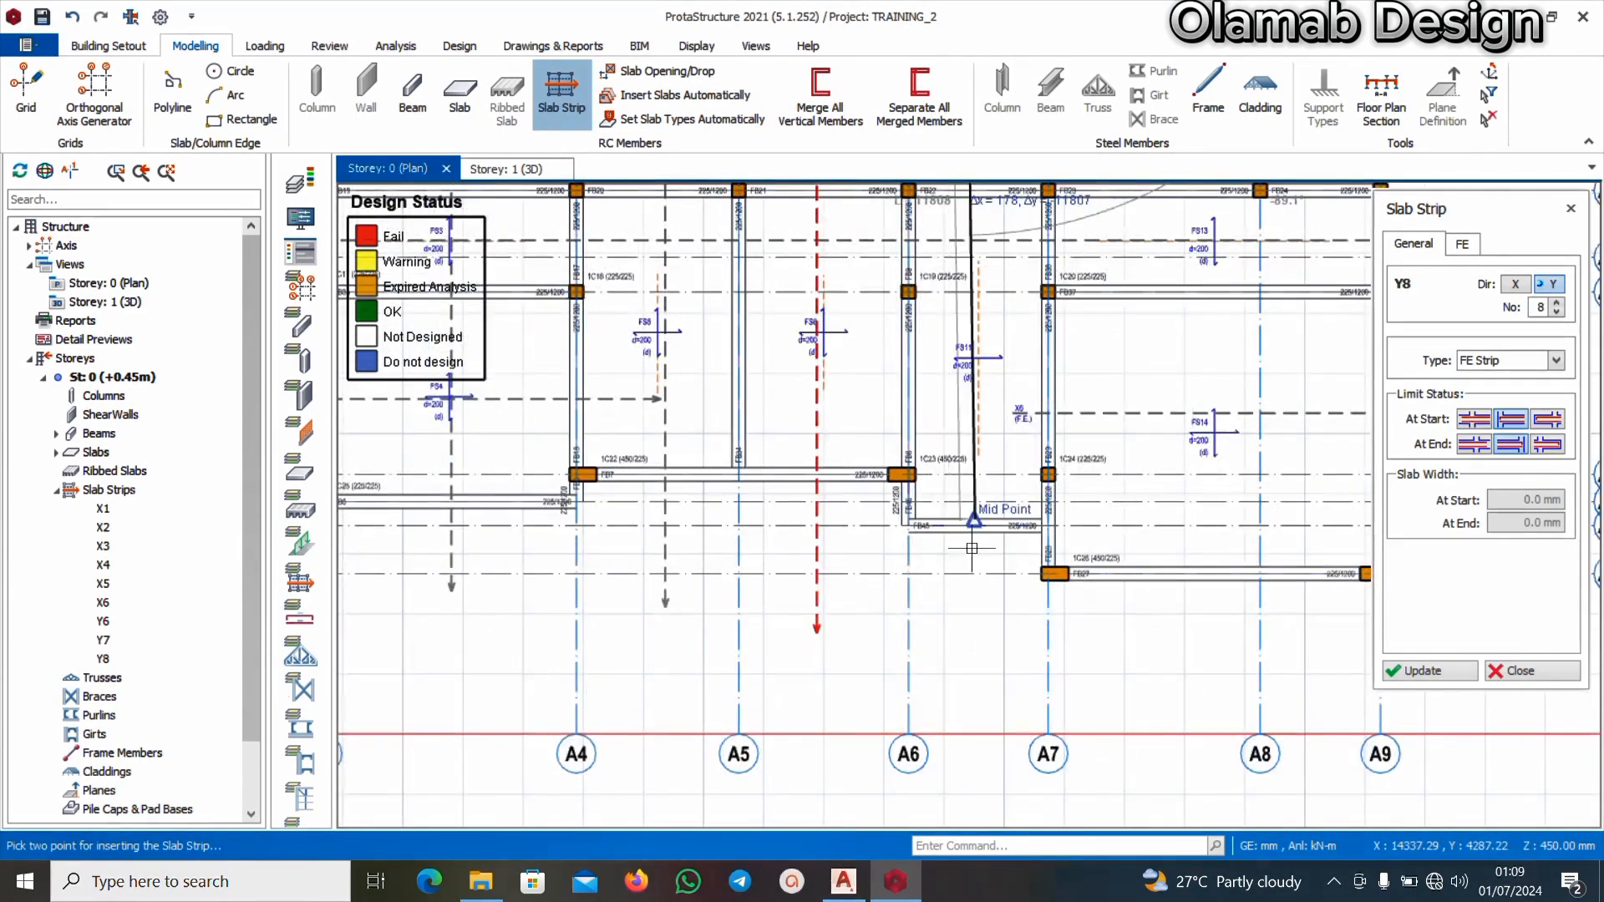
{"action": "left_click", "coordinate": [972, 640]}
Insert a Y-direction FE slab strip between grids A7 and A8, through slabs FS12, FS13 and FS14, and end the Slab Strip command
{"action": "scroll", "coordinate": [972, 640], "scroll_direction": "down", "scroll_amount": 4}
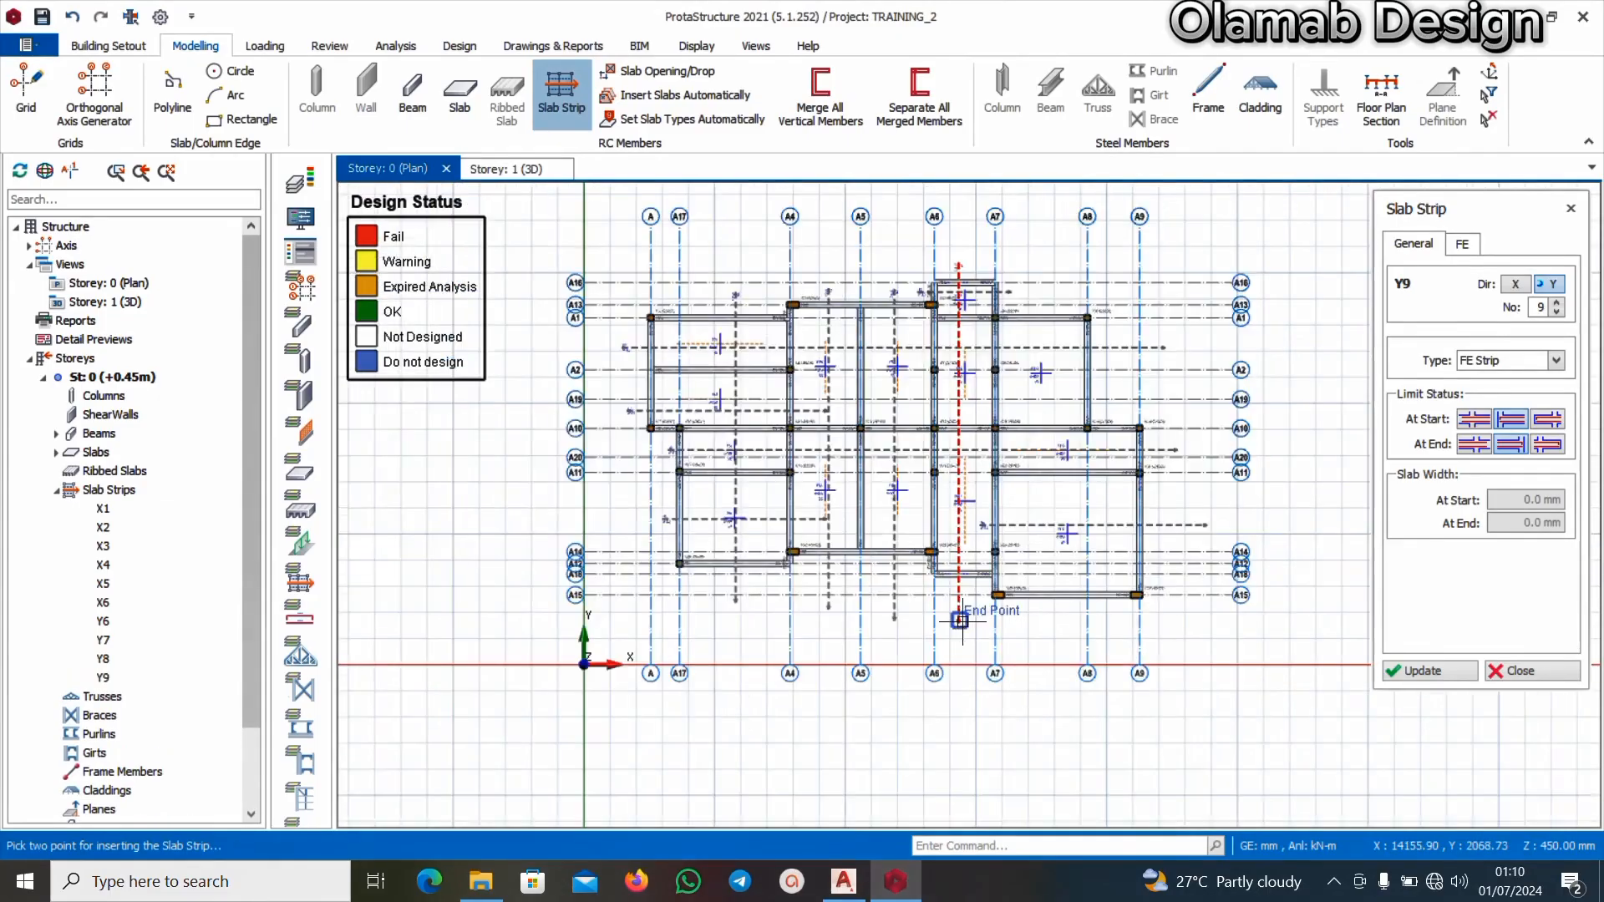
{"action": "scroll", "coordinate": [1015, 352], "scroll_direction": "up", "scroll_amount": 4}
{"action": "scroll", "coordinate": [1014, 352], "scroll_direction": "up", "scroll_amount": 3}
{"action": "left_click", "coordinate": [1025, 332]}
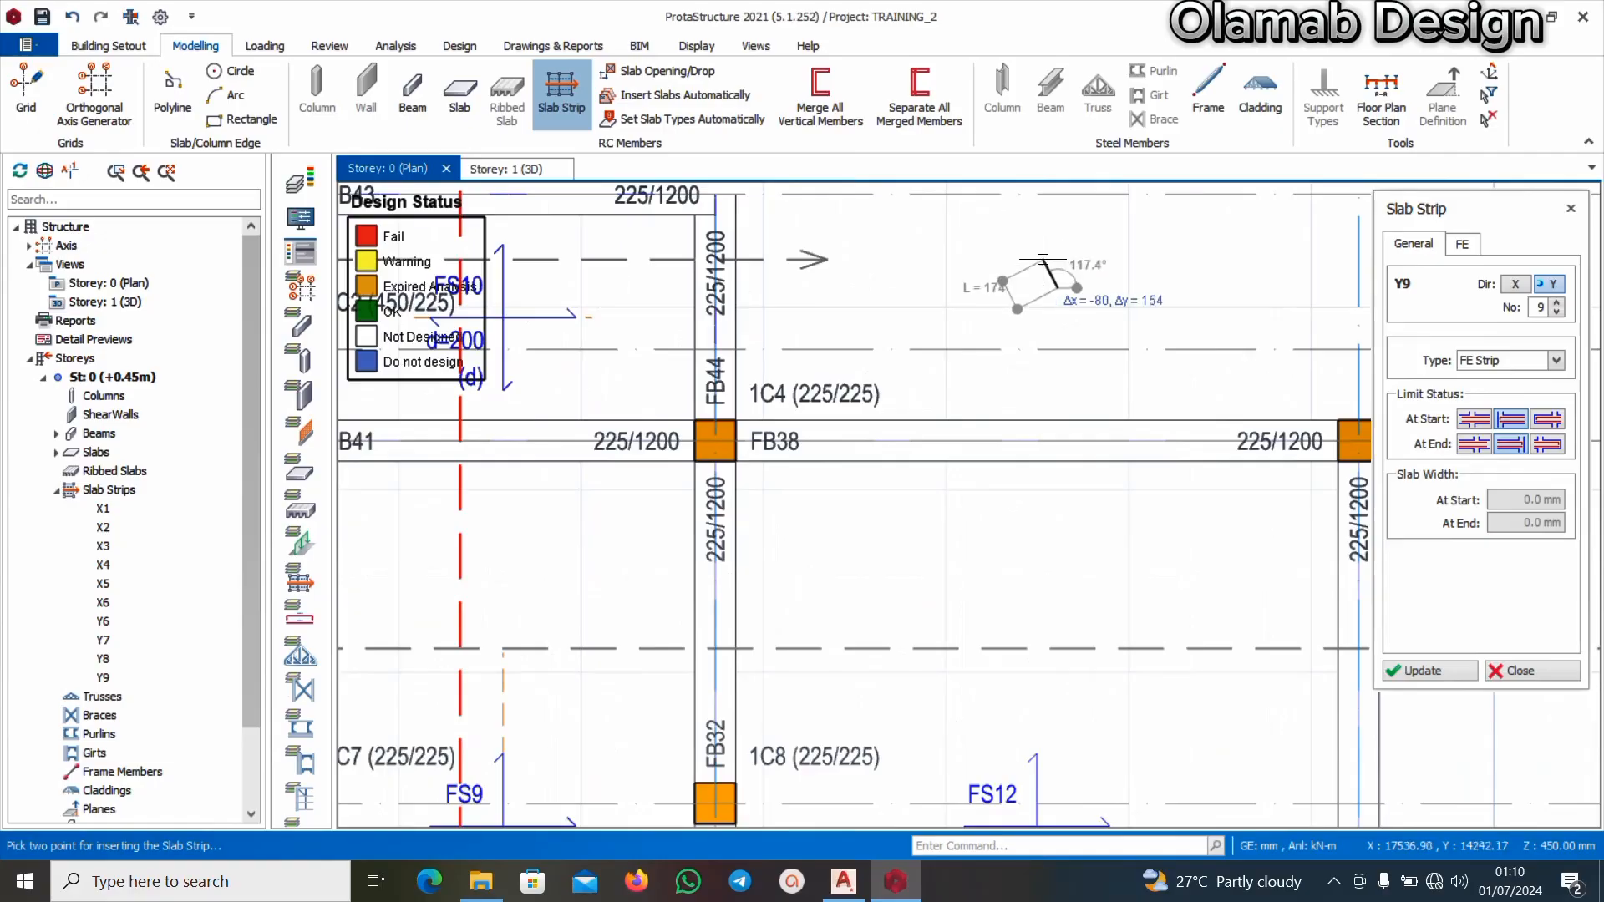
{"action": "scroll", "coordinate": [1026, 331], "scroll_direction": "down", "scroll_amount": 5}
{"action": "scroll", "coordinate": [1019, 579], "scroll_direction": "down", "scroll_amount": 2}
{"action": "scroll", "coordinate": [1036, 376], "scroll_direction": "up", "scroll_amount": 6}
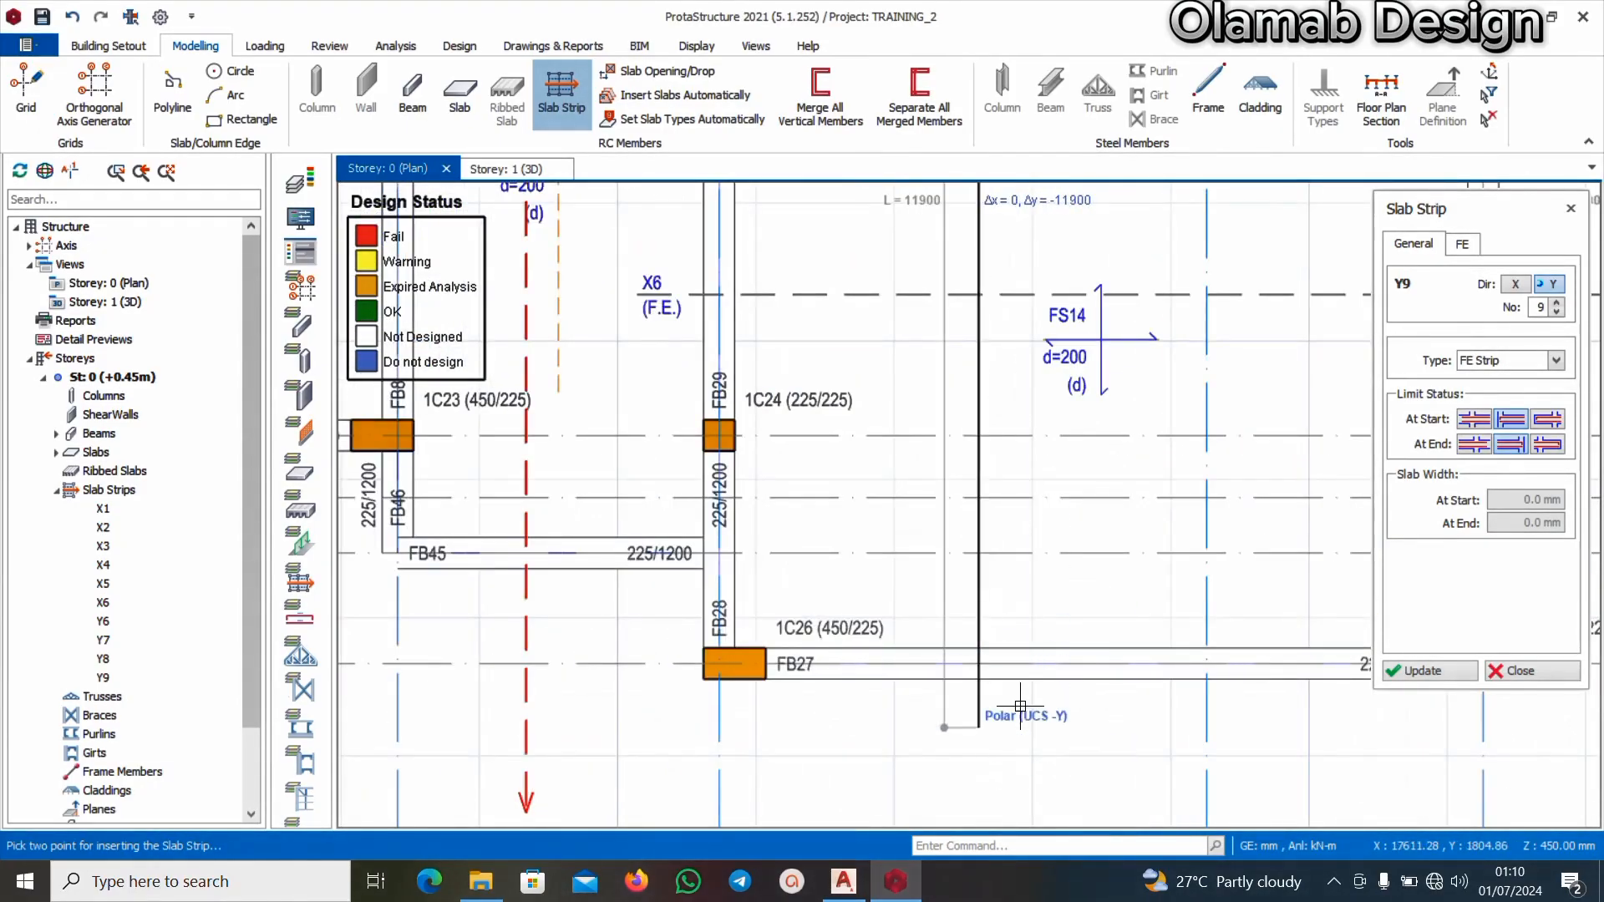
{"action": "scroll", "coordinate": [1036, 735], "scroll_direction": "down", "scroll_amount": 5}
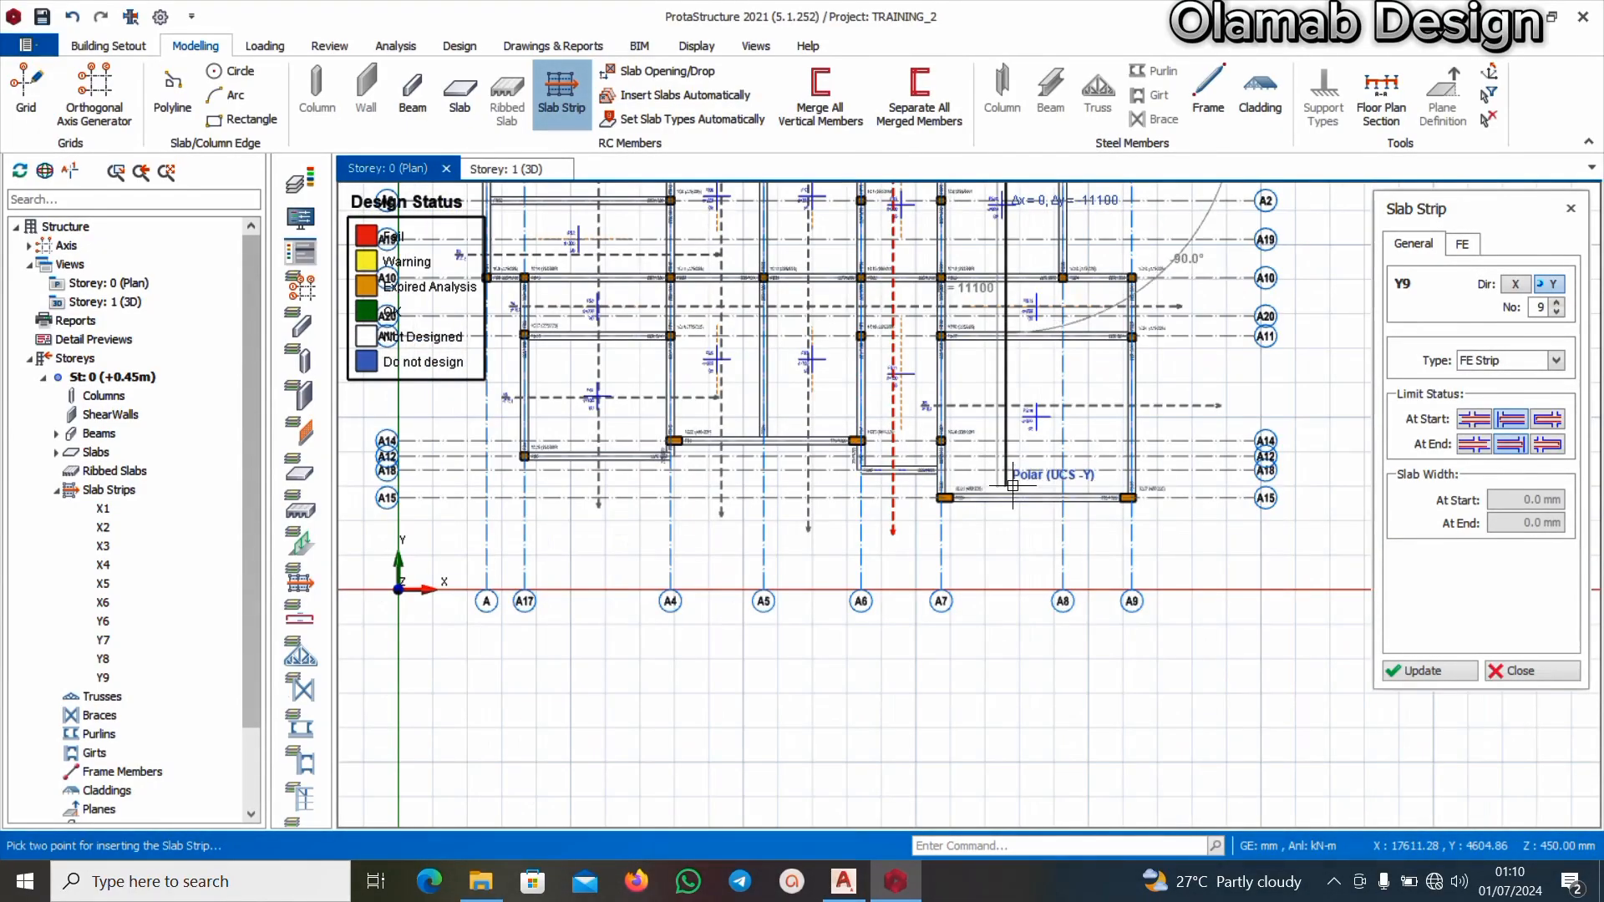
{"action": "left_click", "coordinate": [1006, 576]}
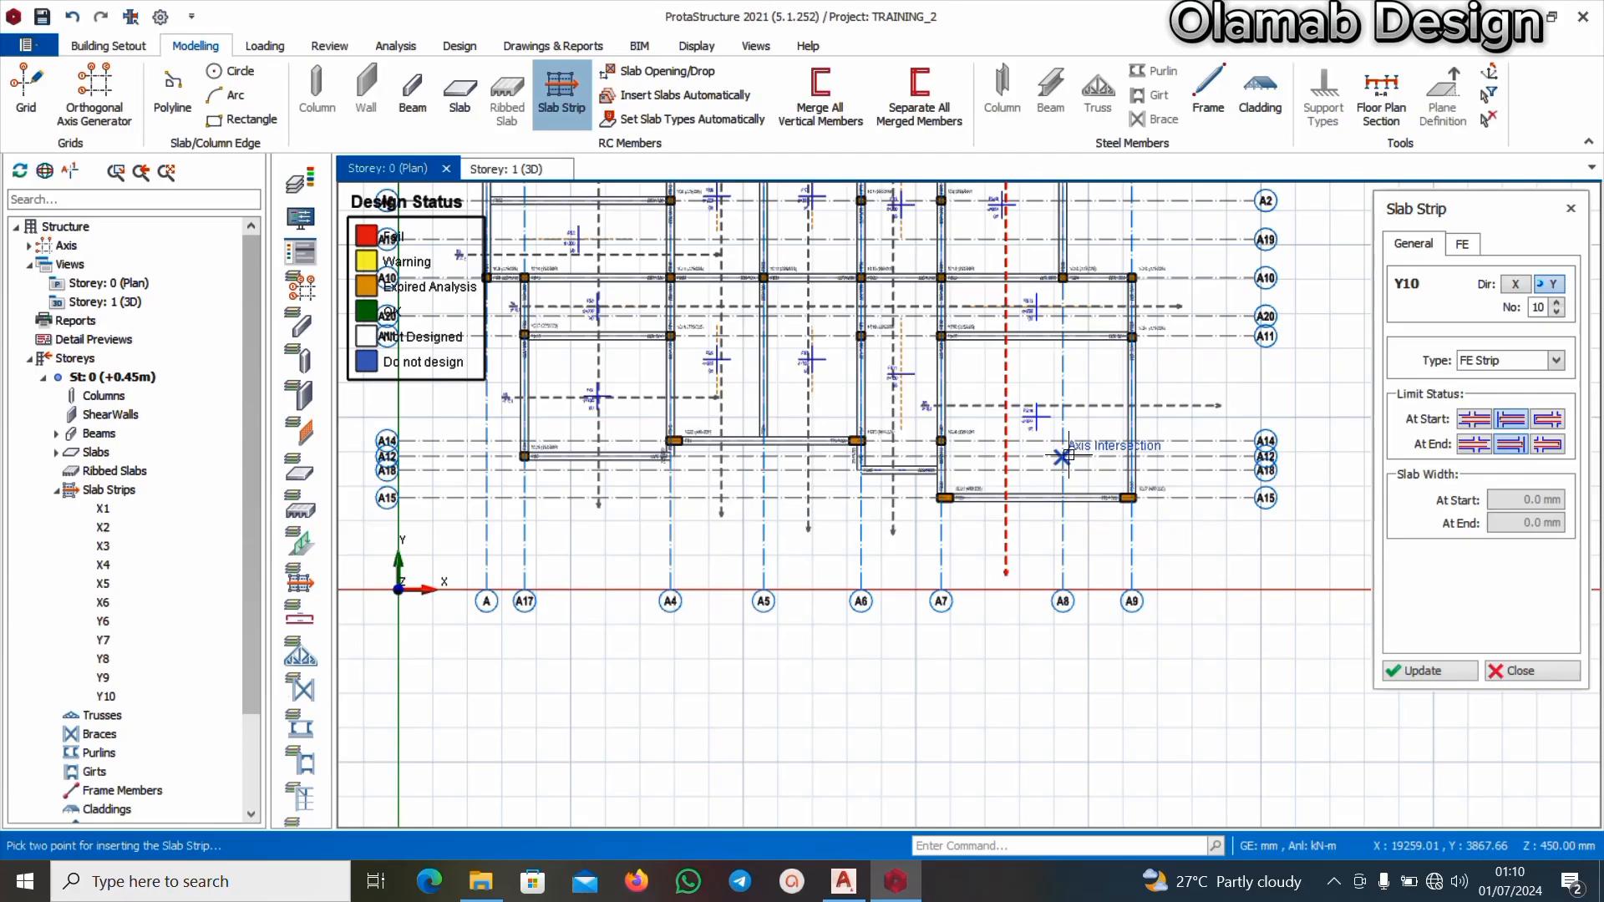
{"action": "left_click", "coordinate": [1519, 673]}
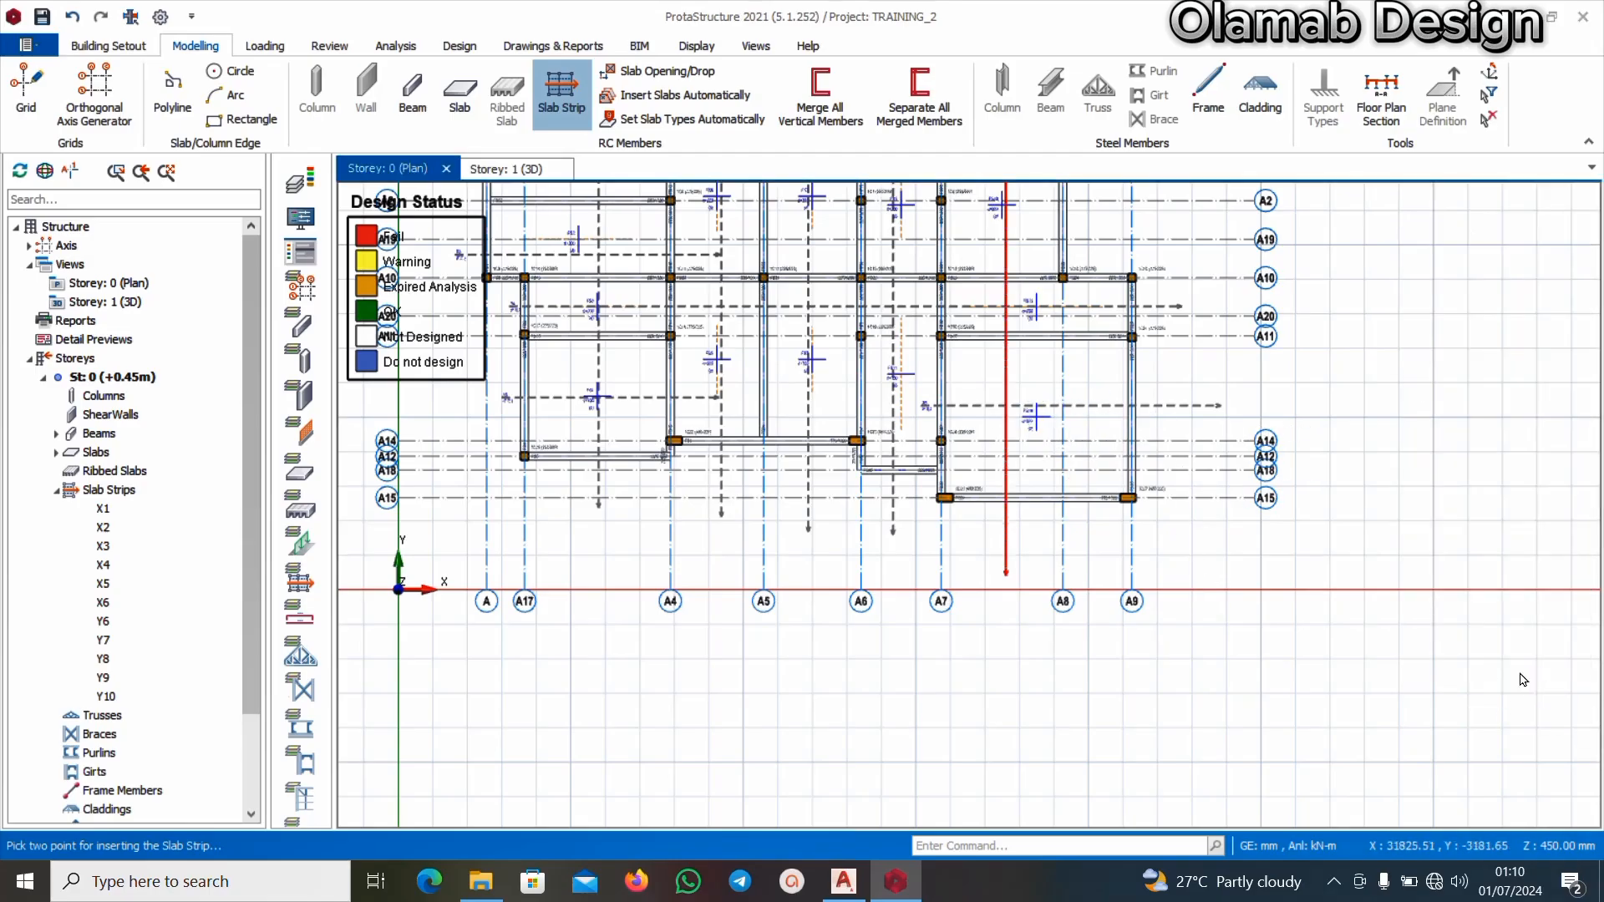
Check the general properties of the X-direction slab strip across slab FS14, apply the update and close them
{"action": "scroll", "coordinate": [1178, 389], "scroll_direction": "up", "scroll_amount": 3}
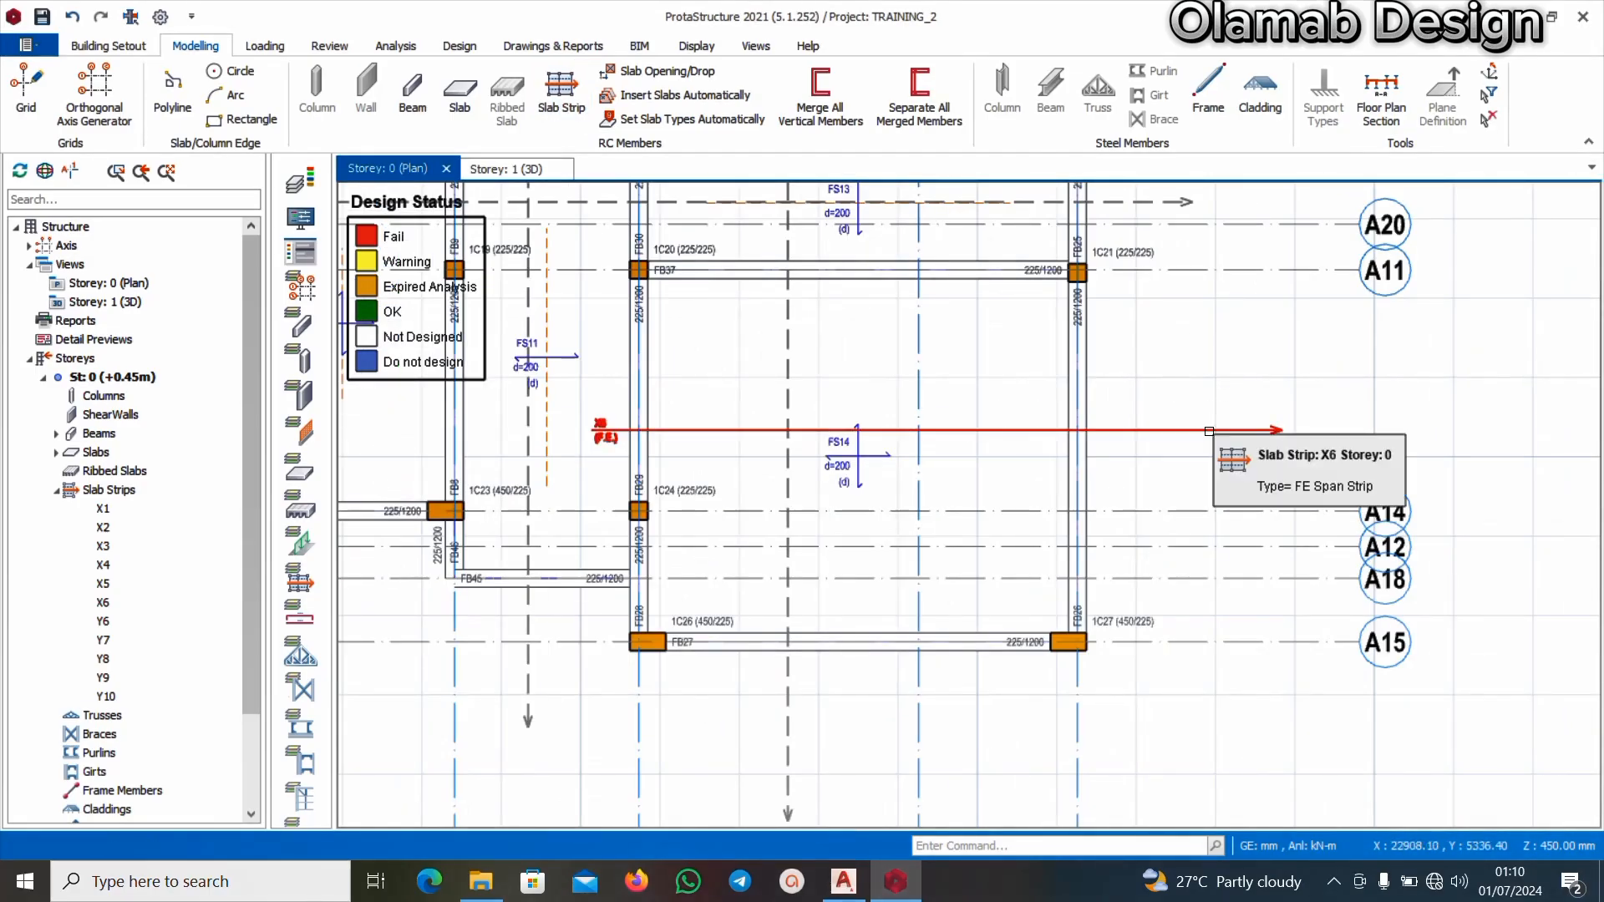
{"action": "left_click", "coordinate": [1209, 432]}
{"action": "right_click", "coordinate": [1224, 360]}
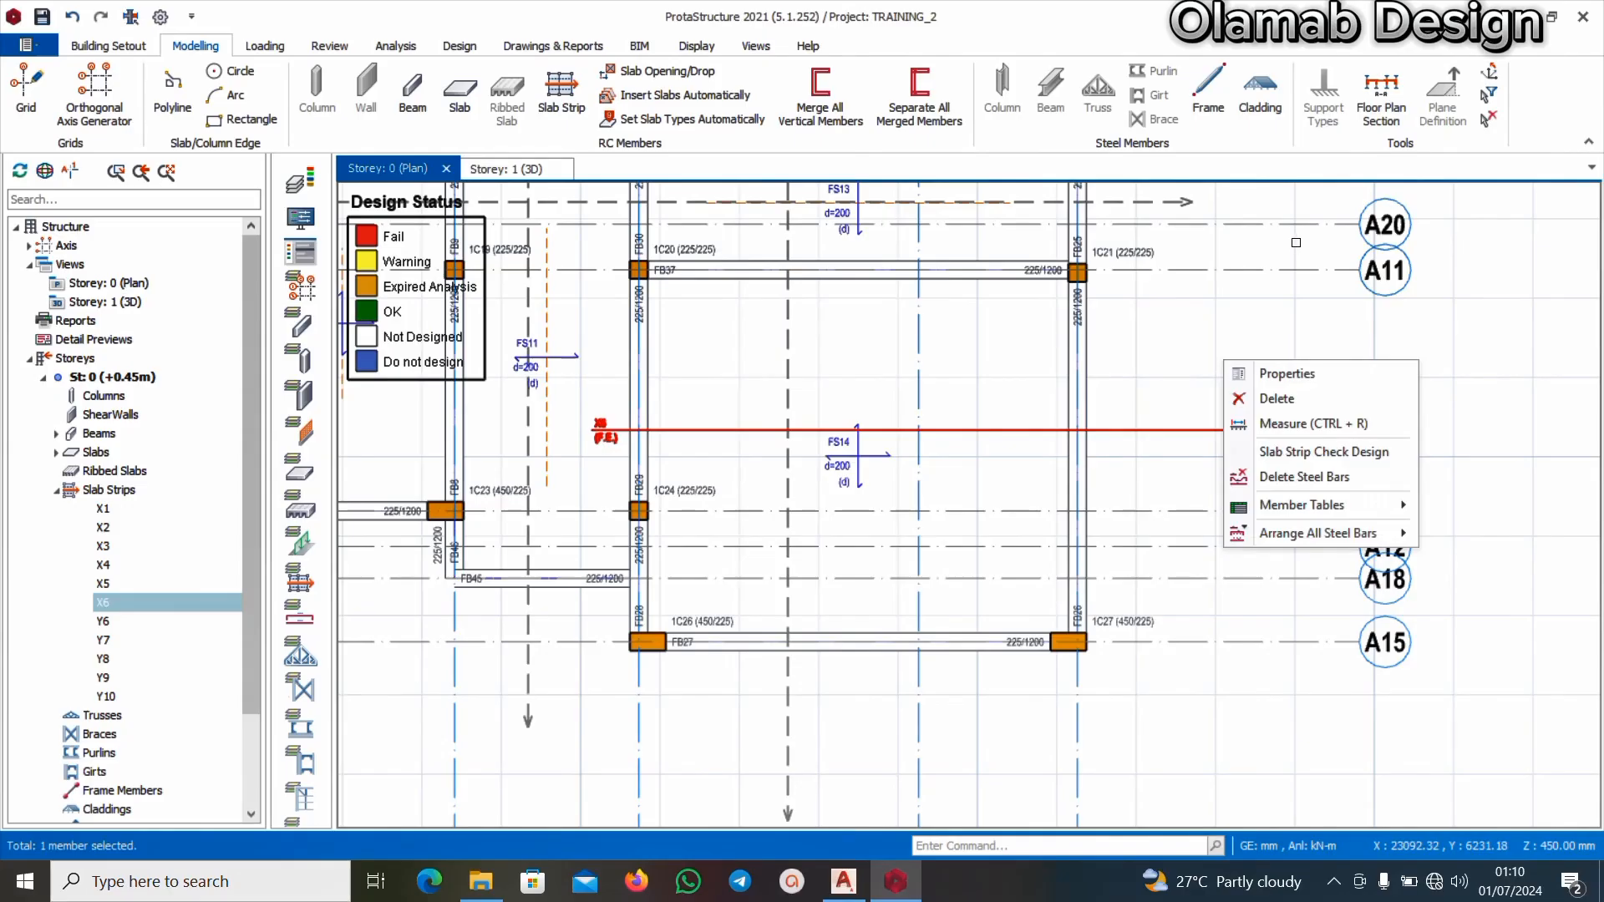
{"action": "left_click", "coordinate": [1287, 374]}
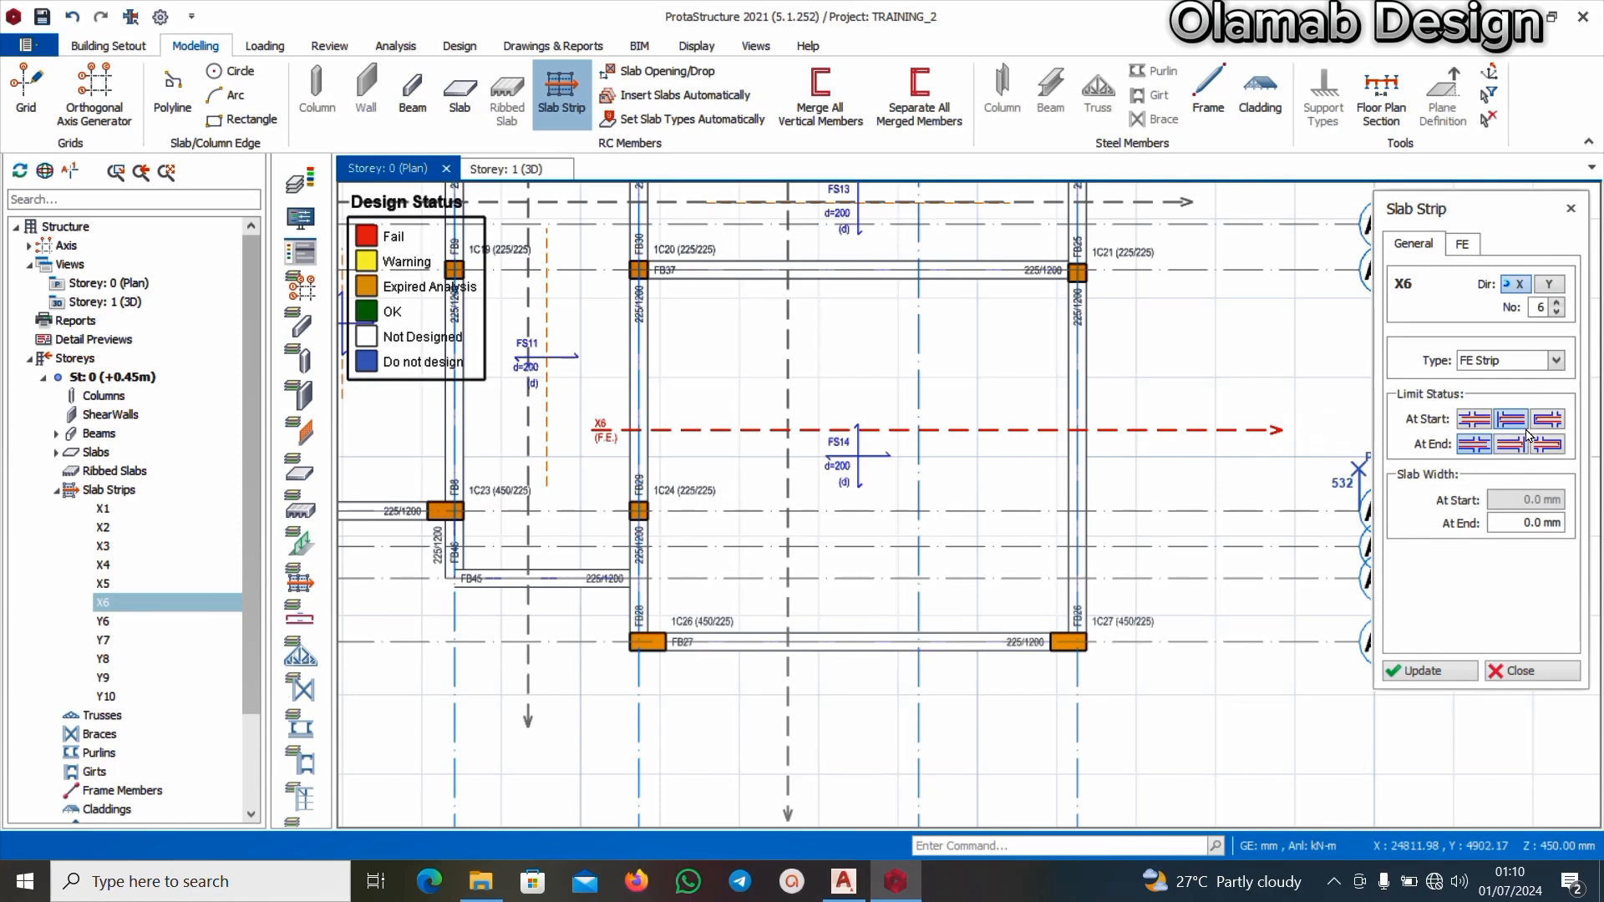
{"action": "left_click", "coordinate": [1390, 674]}
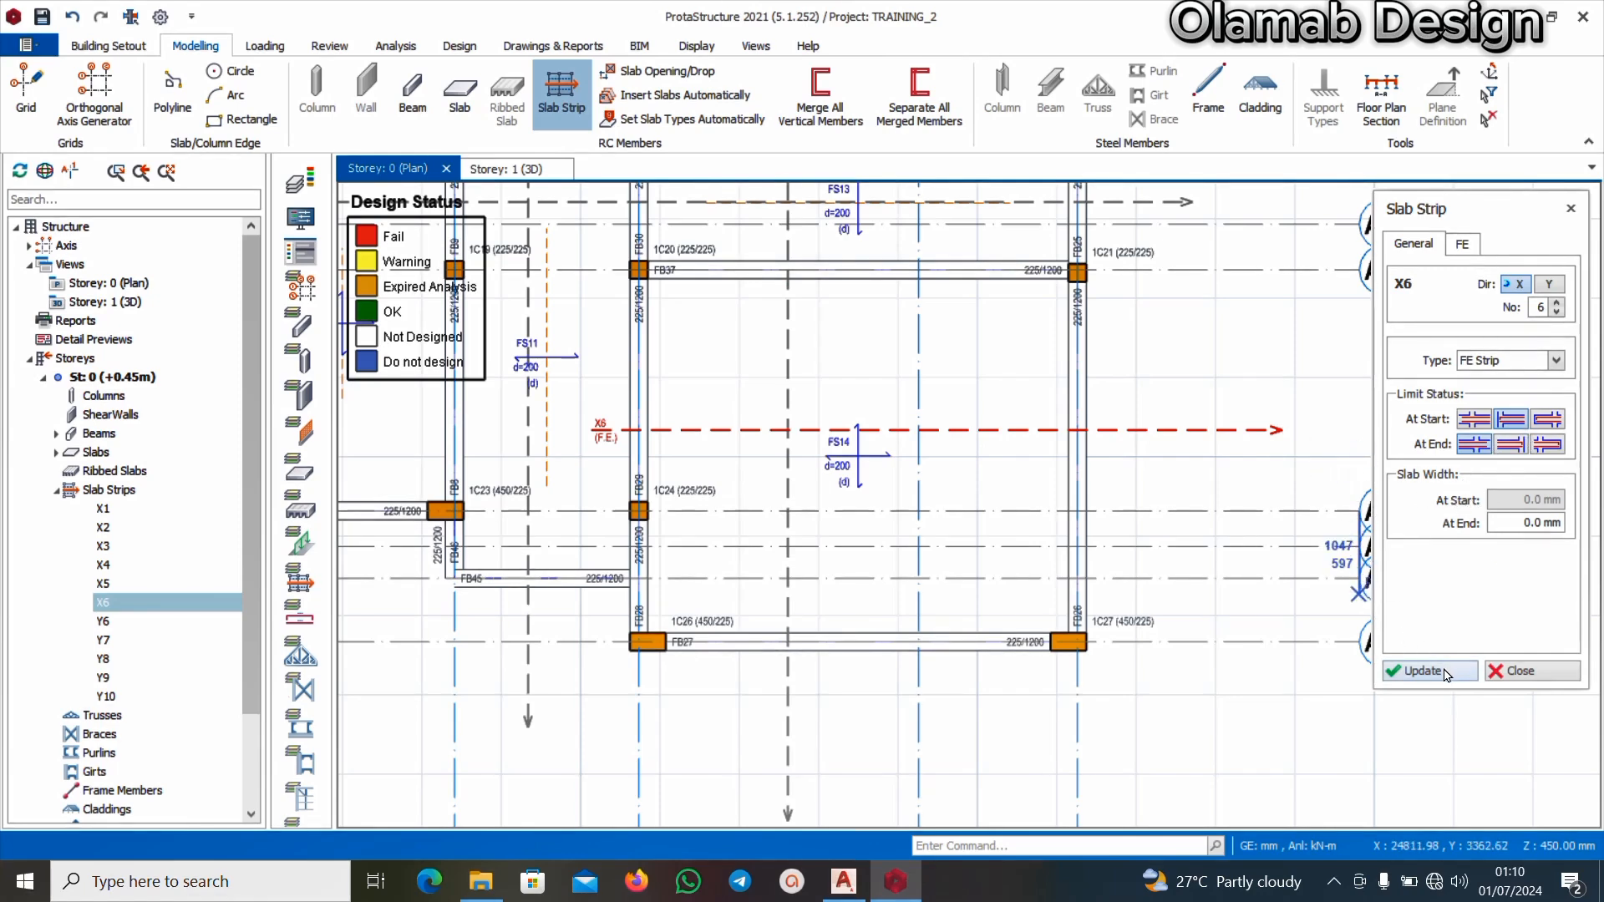
{"action": "left_click", "coordinate": [1531, 674]}
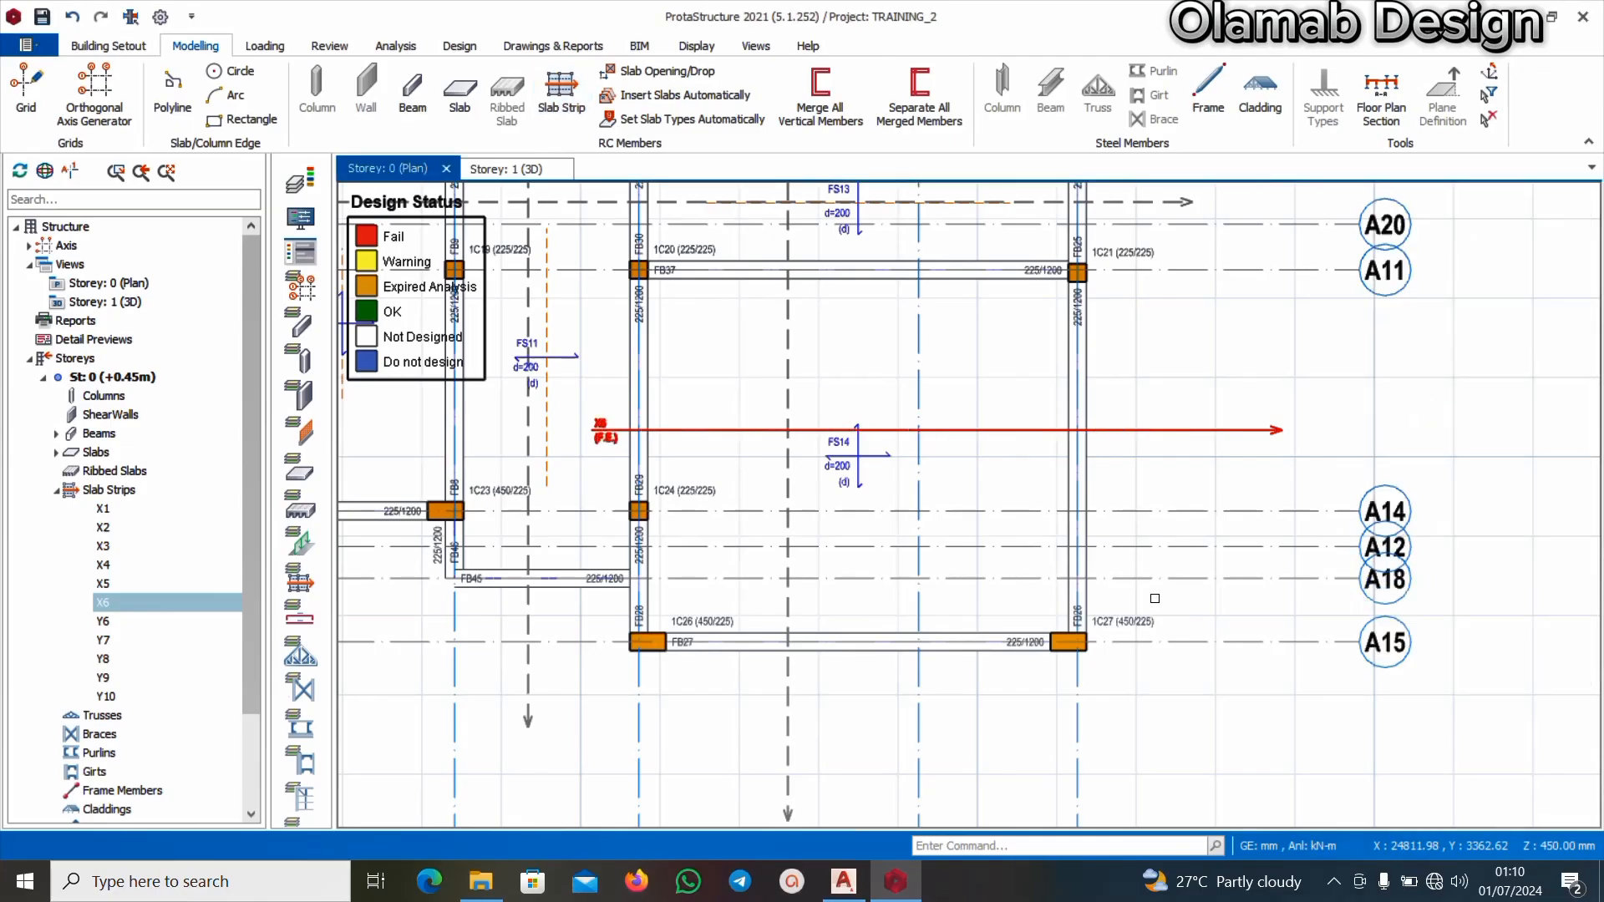
{"action": "scroll", "coordinate": [1162, 589], "scroll_direction": "down", "scroll_amount": 4}
{"action": "scroll", "coordinate": [680, 343], "scroll_direction": "up", "scroll_amount": 3}
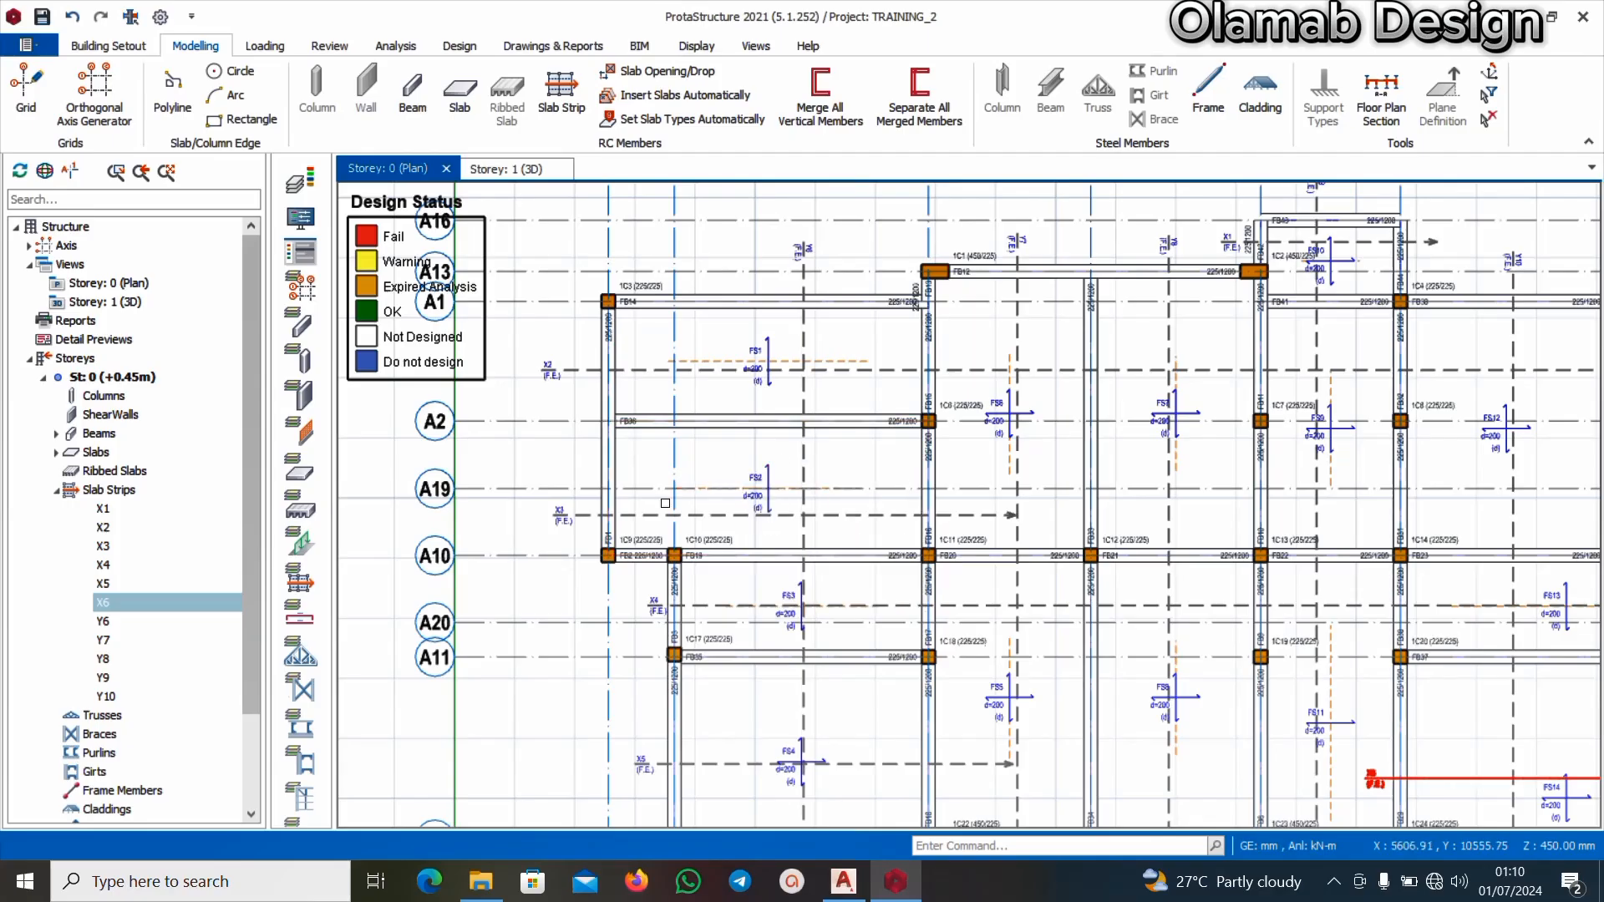
Check the slab strip layout on the Storey 0 plan and save the project
{"action": "scroll", "coordinate": [760, 451], "scroll_direction": "down", "scroll_amount": 3}
{"action": "scroll", "coordinate": [774, 417], "scroll_direction": "up", "scroll_amount": 2}
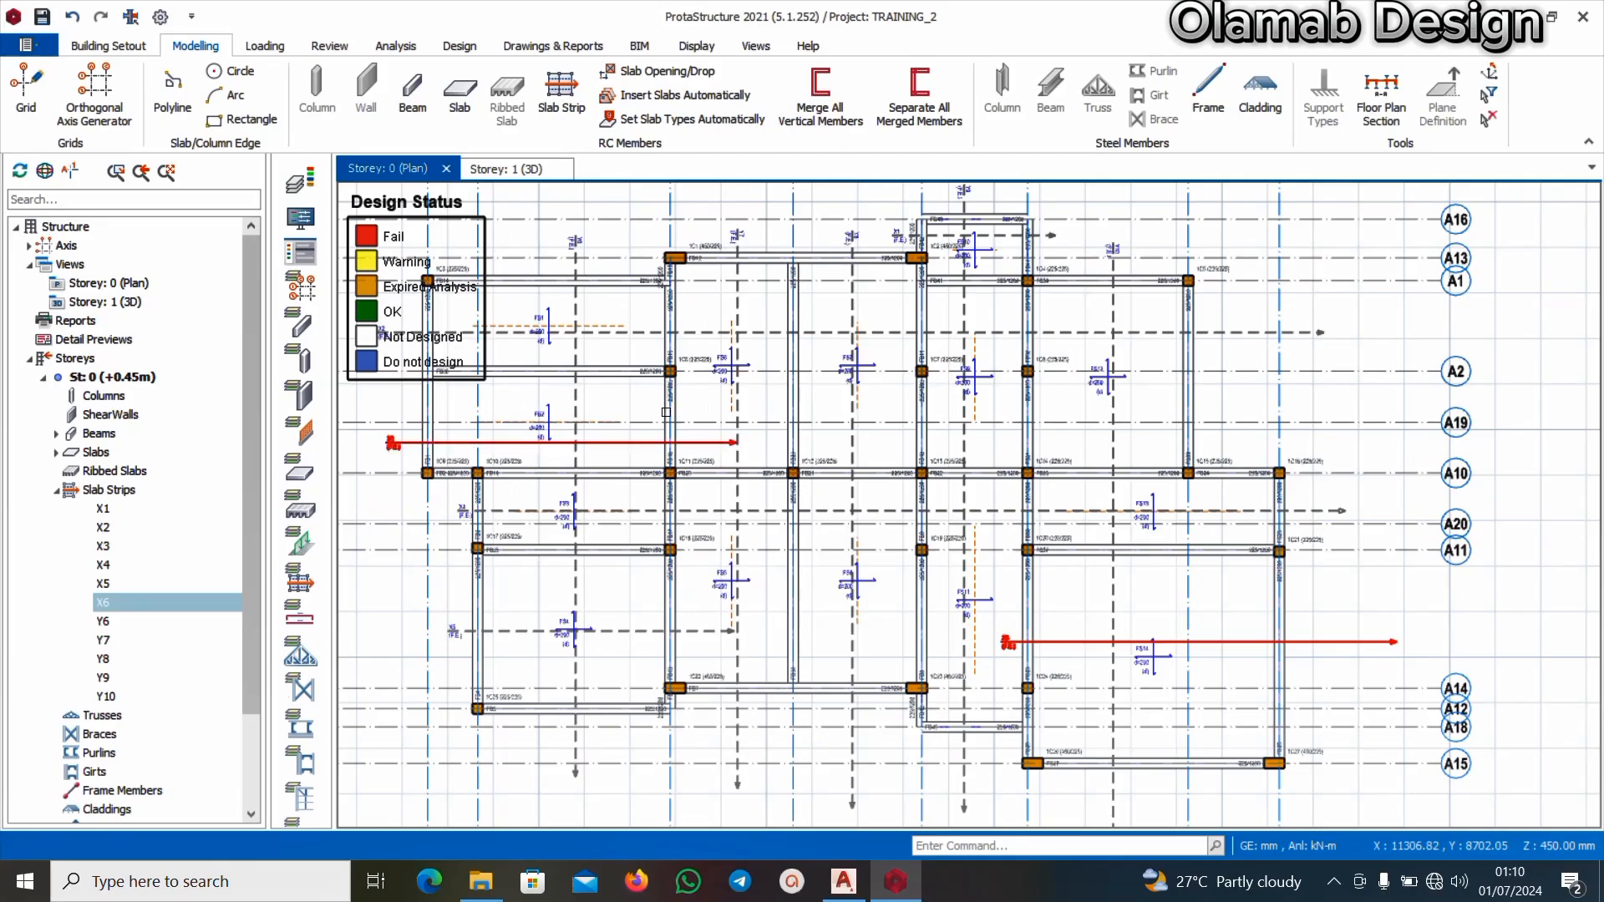
{"action": "scroll", "coordinate": [702, 467], "scroll_direction": "down", "scroll_amount": 1}
{"action": "scroll", "coordinate": [556, 469], "scroll_direction": "up", "scroll_amount": 2}
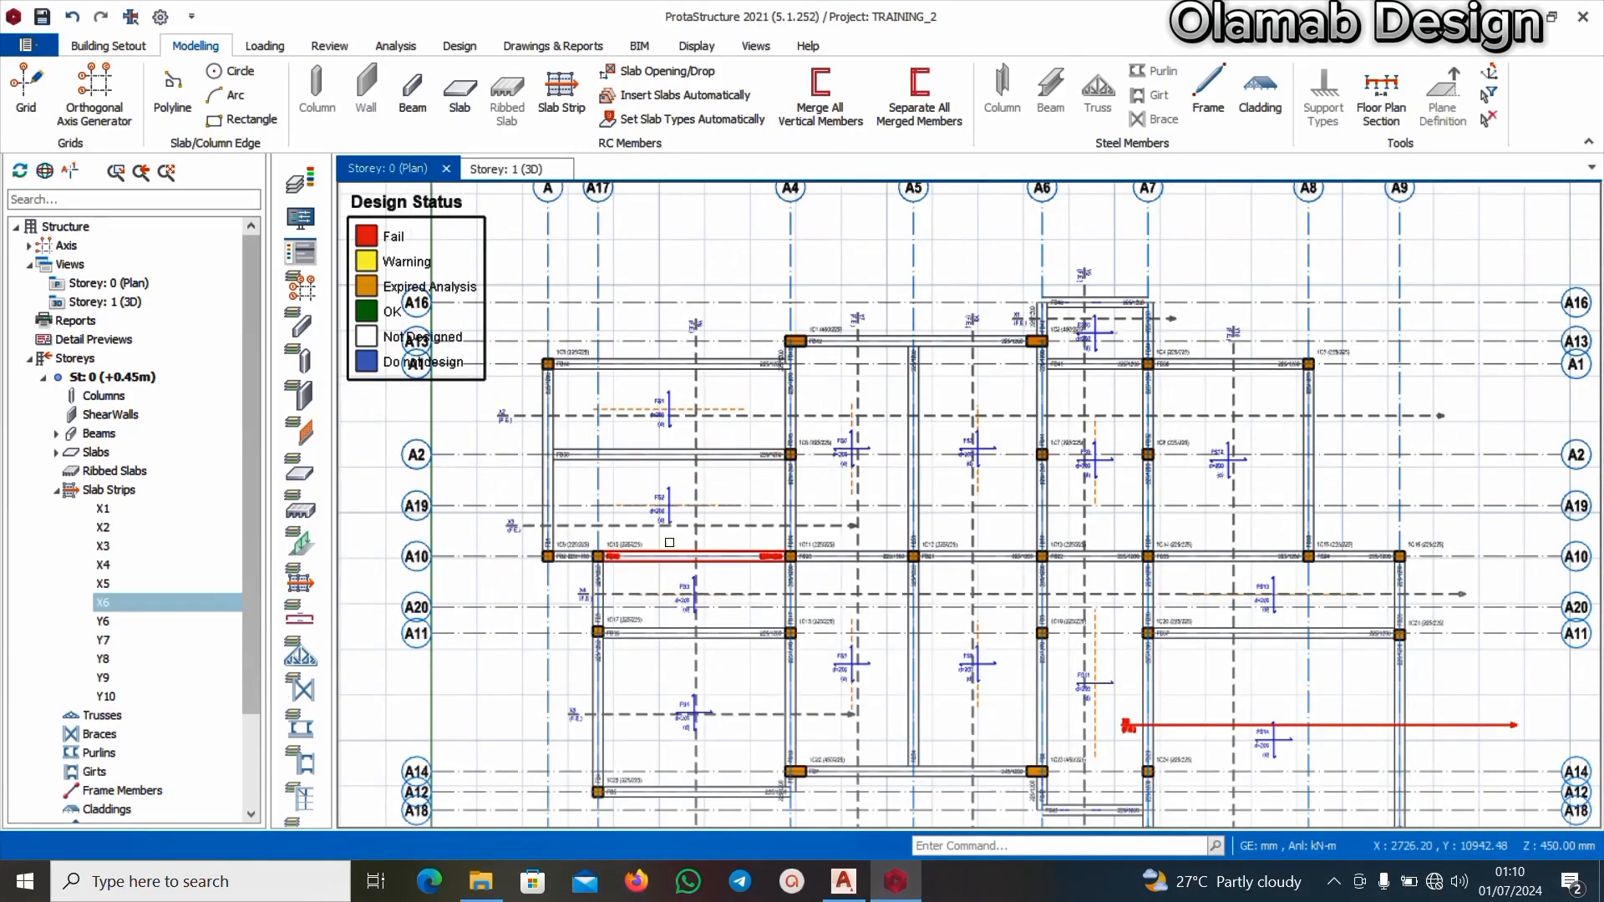
{"action": "left_click", "coordinate": [41, 19]}
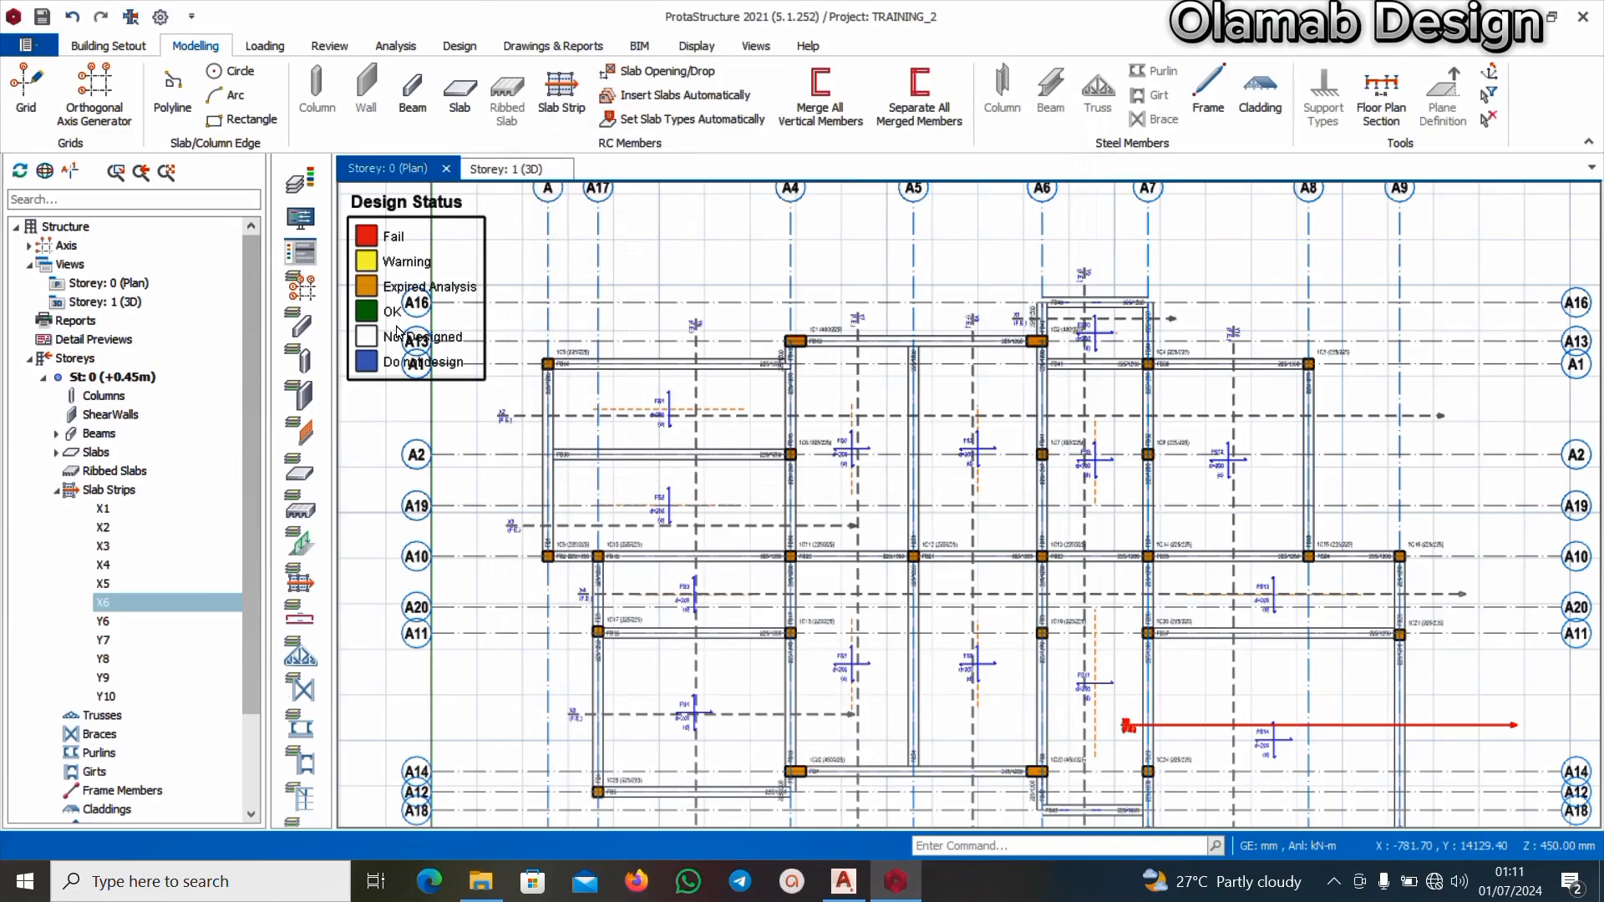
Bring up the Storey 1 3D view and start the building analysis to reach its batch design options
{"action": "left_click", "coordinate": [517, 171]}
{"action": "middle_click_drag", "start_coordinate": [961, 602], "coordinate": [919, 678]}
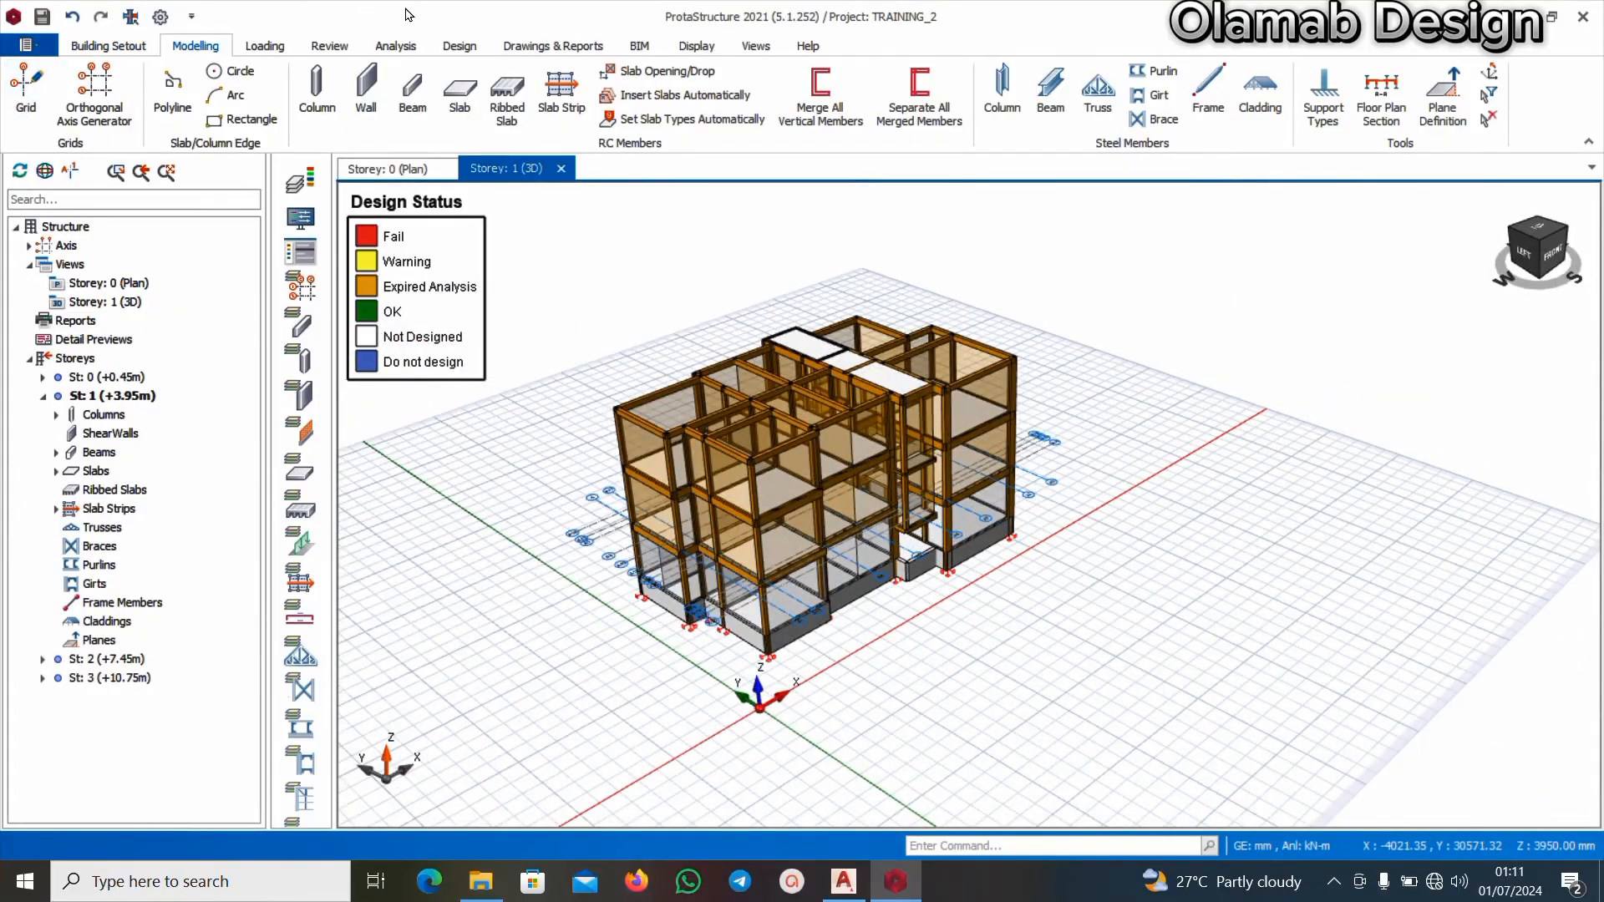
{"action": "left_click", "coordinate": [396, 47]}
{"action": "left_click", "coordinate": [29, 94]}
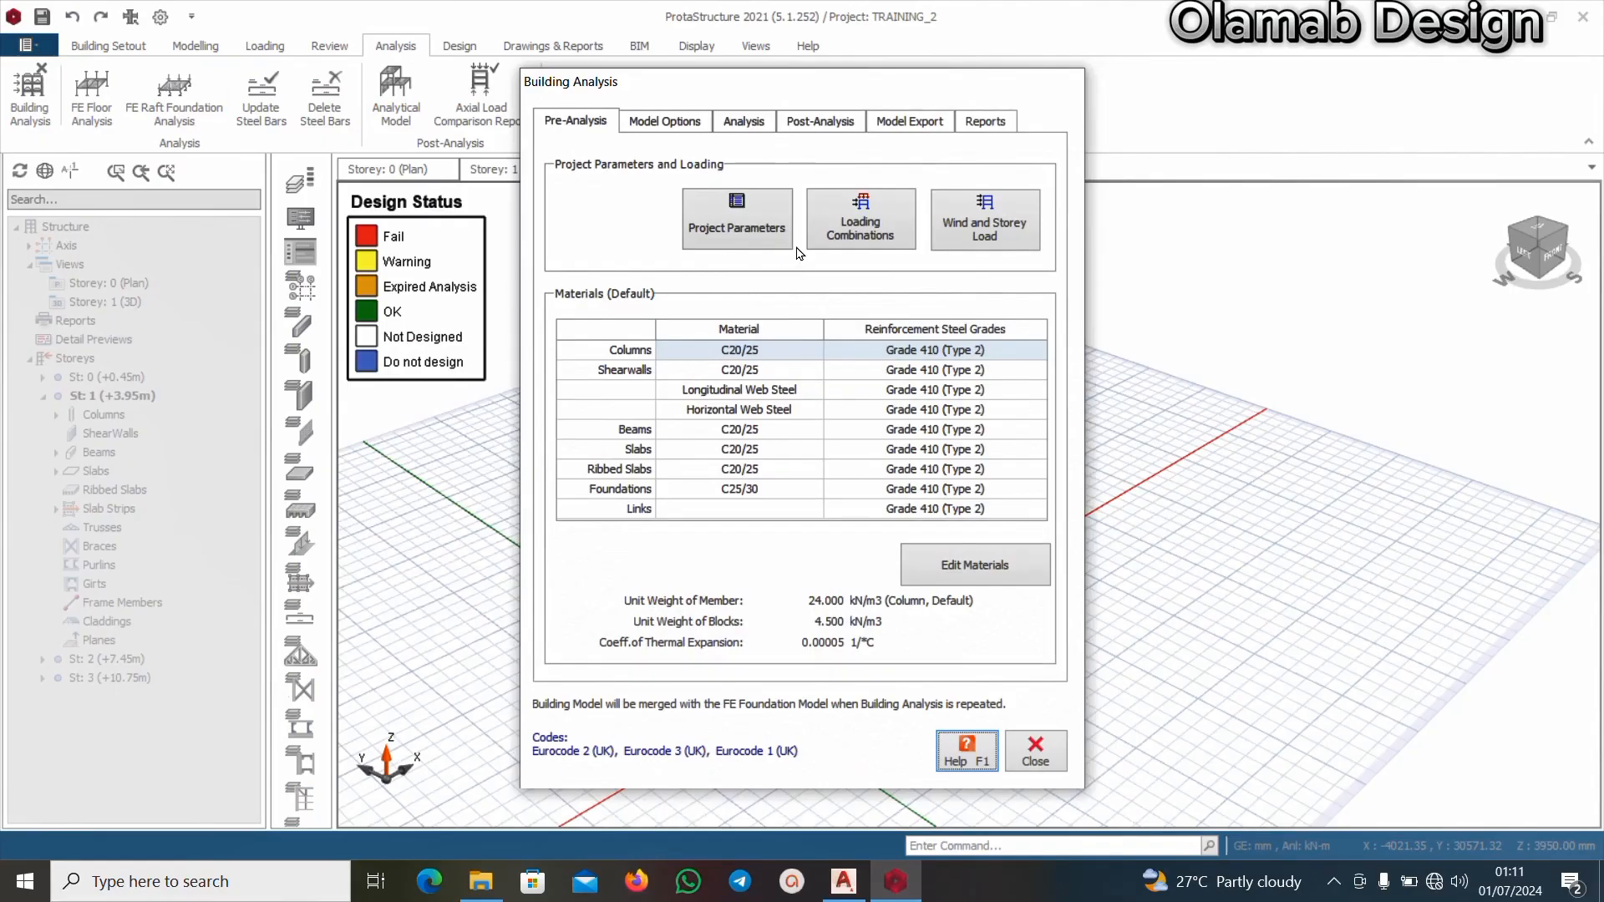
{"action": "left_click", "coordinate": [760, 124]}
{"action": "left_click", "coordinate": [765, 276]}
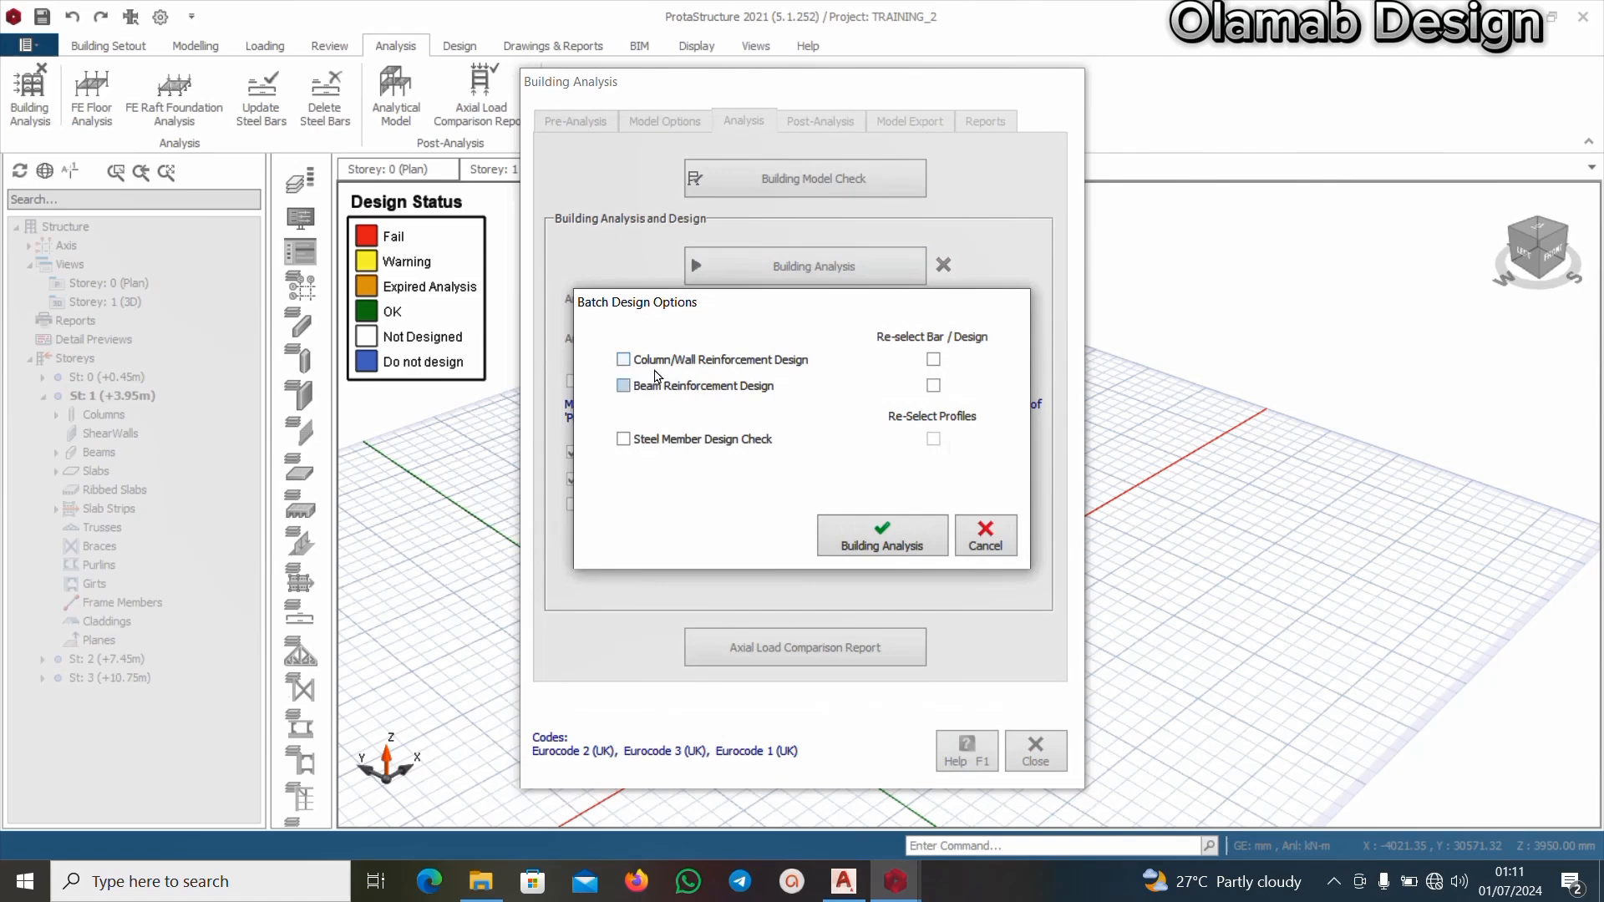
Run the building analysis with column/wall and beam reinforcement design, re-selecting bars for both
{"action": "left_click", "coordinate": [623, 359]}
{"action": "left_click", "coordinate": [623, 385]}
{"action": "left_click", "coordinate": [933, 359]}
{"action": "left_click", "coordinate": [933, 386]}
{"action": "left_click", "coordinate": [886, 537]}
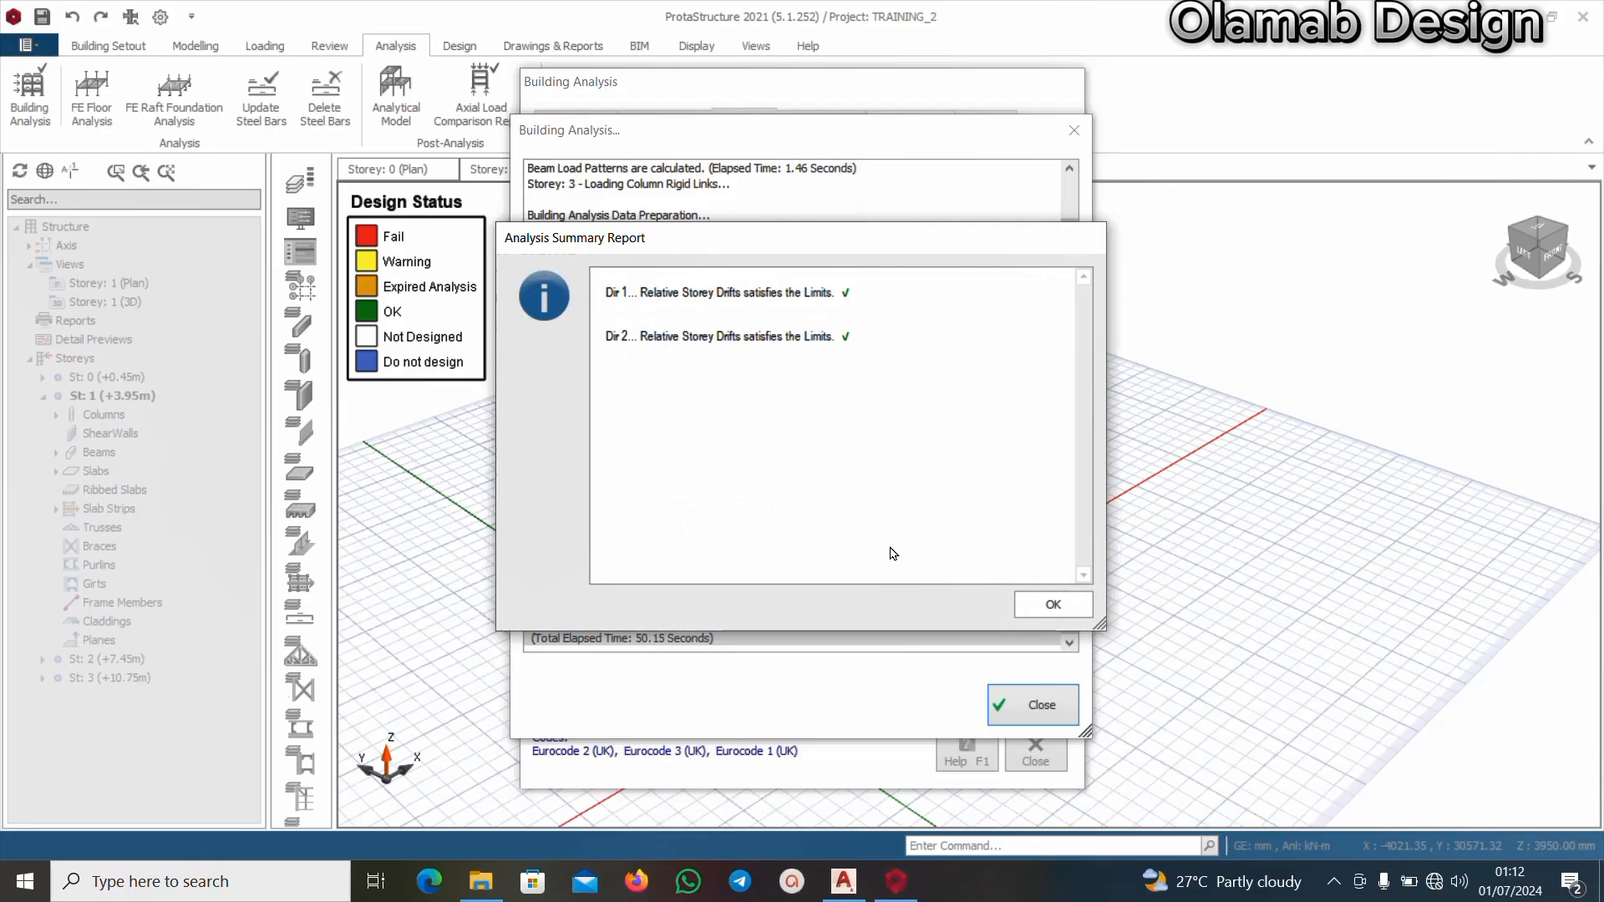
Close the analysis reports and the analytical model view, and inspect the members' design status in the 3D model
{"action": "left_click", "coordinate": [1033, 603]}
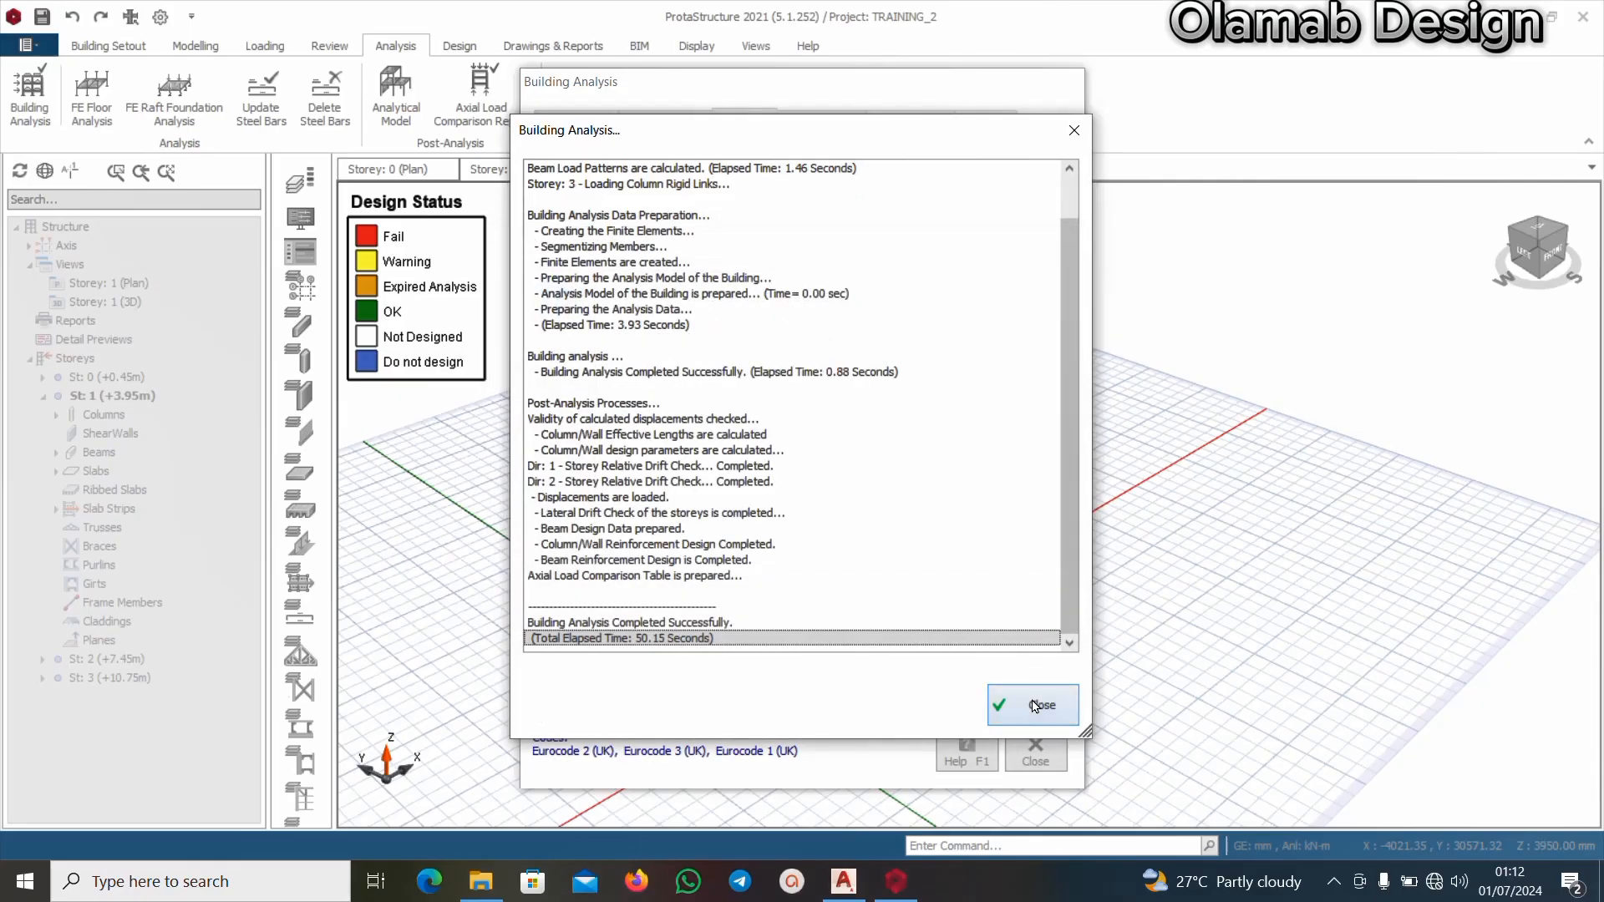
{"action": "left_click", "coordinate": [1034, 710]}
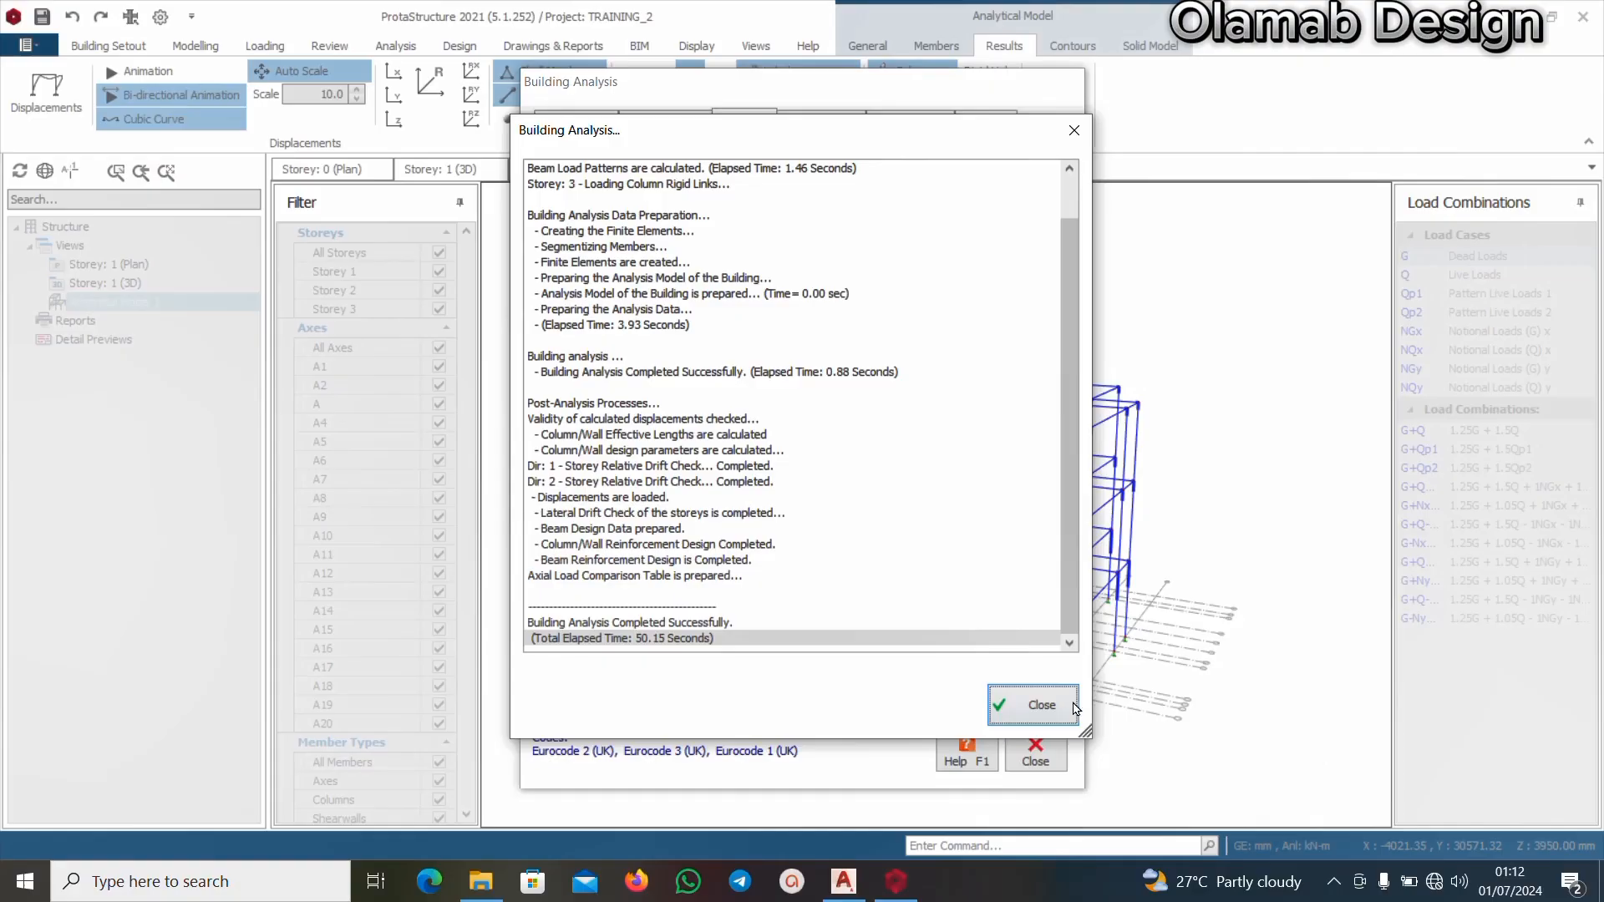
{"action": "left_click", "coordinate": [1037, 750]}
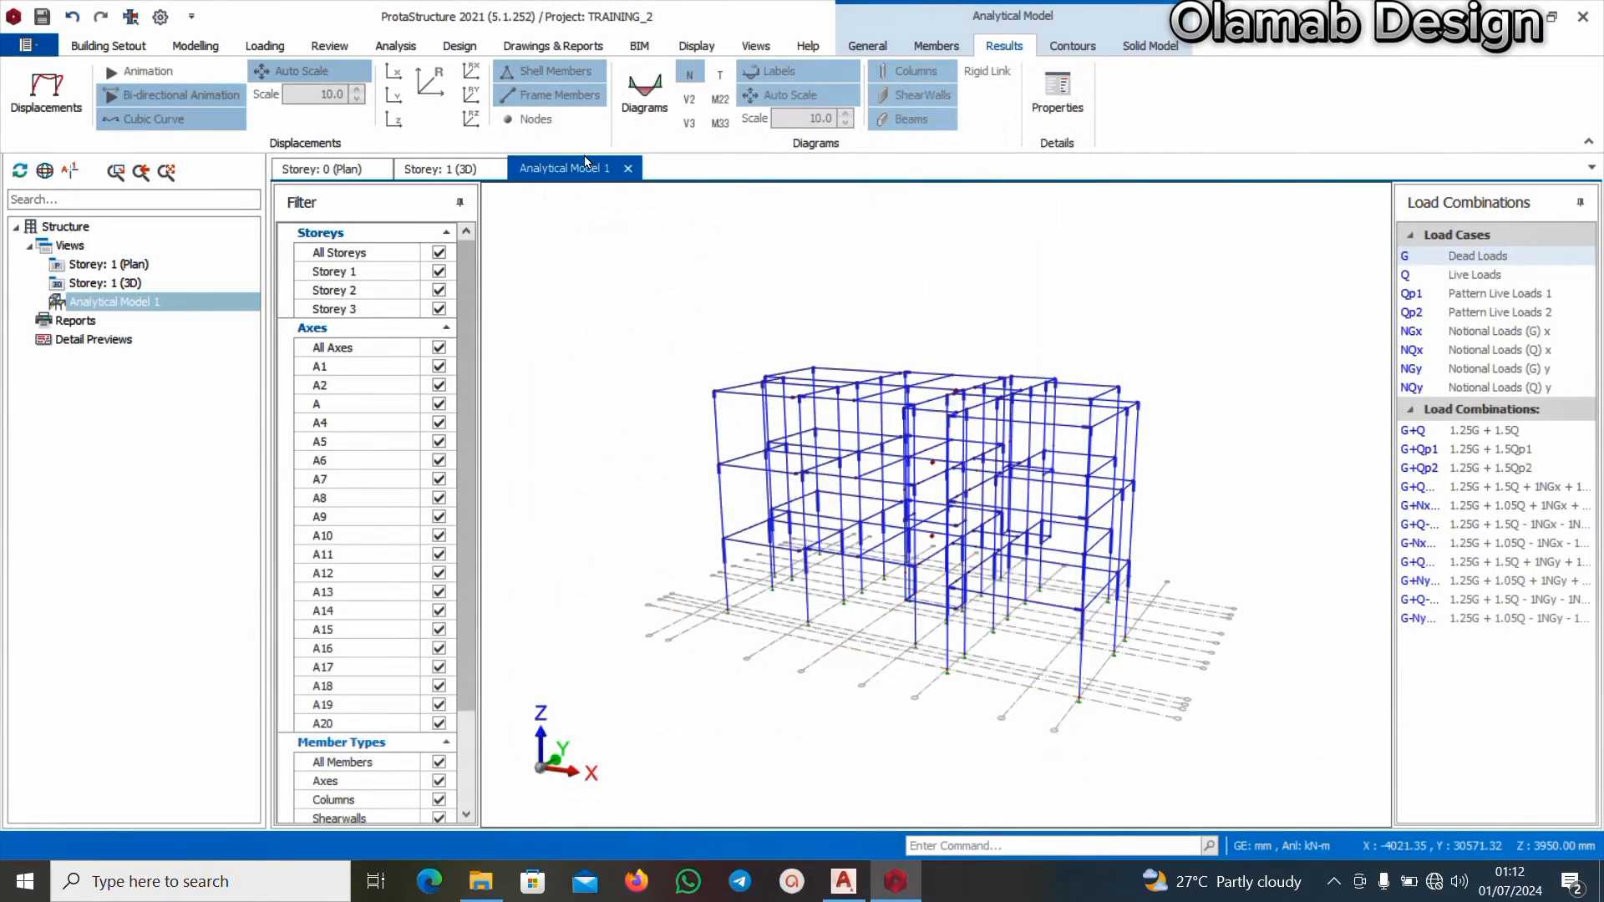
{"action": "left_click", "coordinate": [628, 170]}
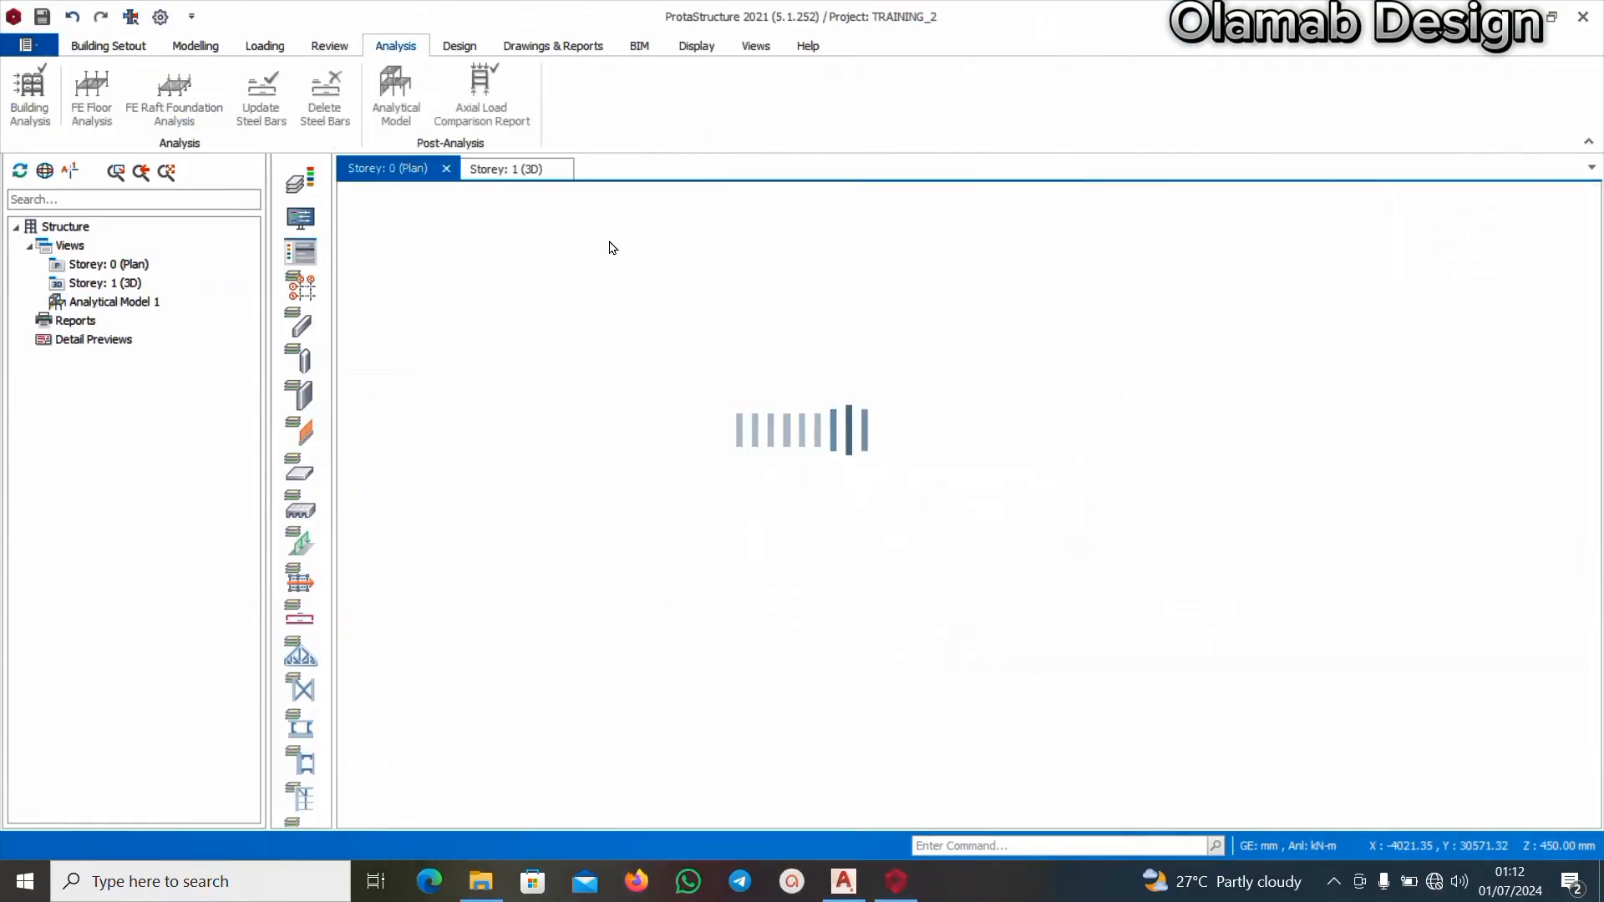
{"action": "scroll", "coordinate": [785, 468], "scroll_direction": "down", "scroll_amount": 3}
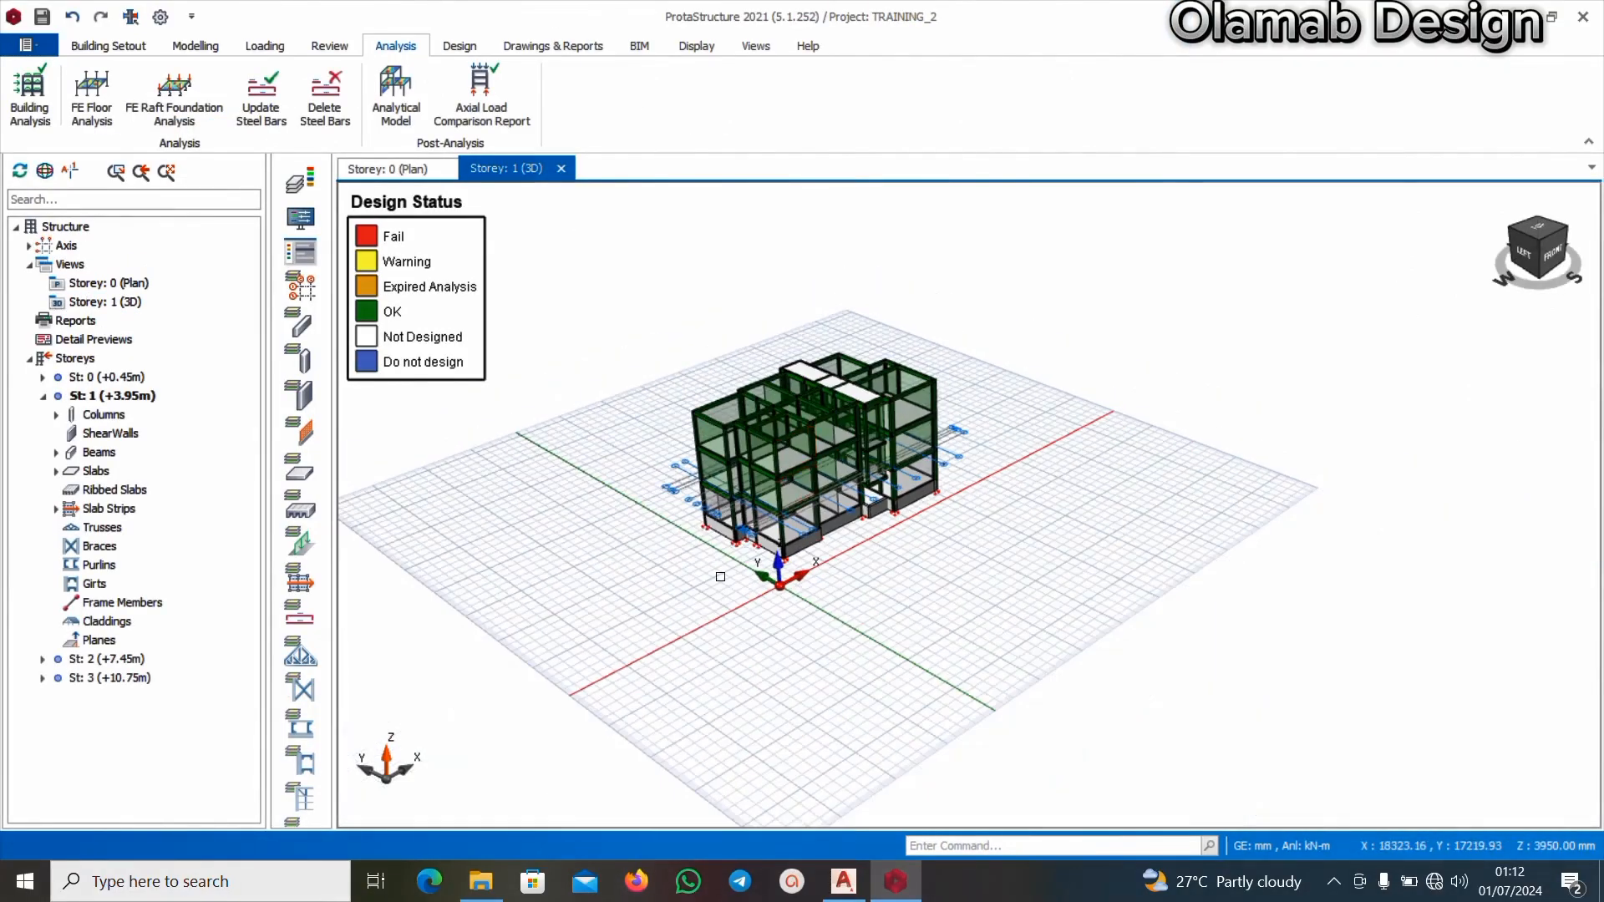
{"action": "middle_click_drag", "start_coordinate": [720, 577], "coordinate": [869, 495]}
{"action": "middle_click_drag", "start_coordinate": [1095, 450], "coordinate": [915, 486]}
{"action": "middle_click_drag", "start_coordinate": [723, 595], "coordinate": [878, 650]}
{"action": "scroll", "coordinate": [710, 507], "scroll_direction": "up", "scroll_amount": 2}
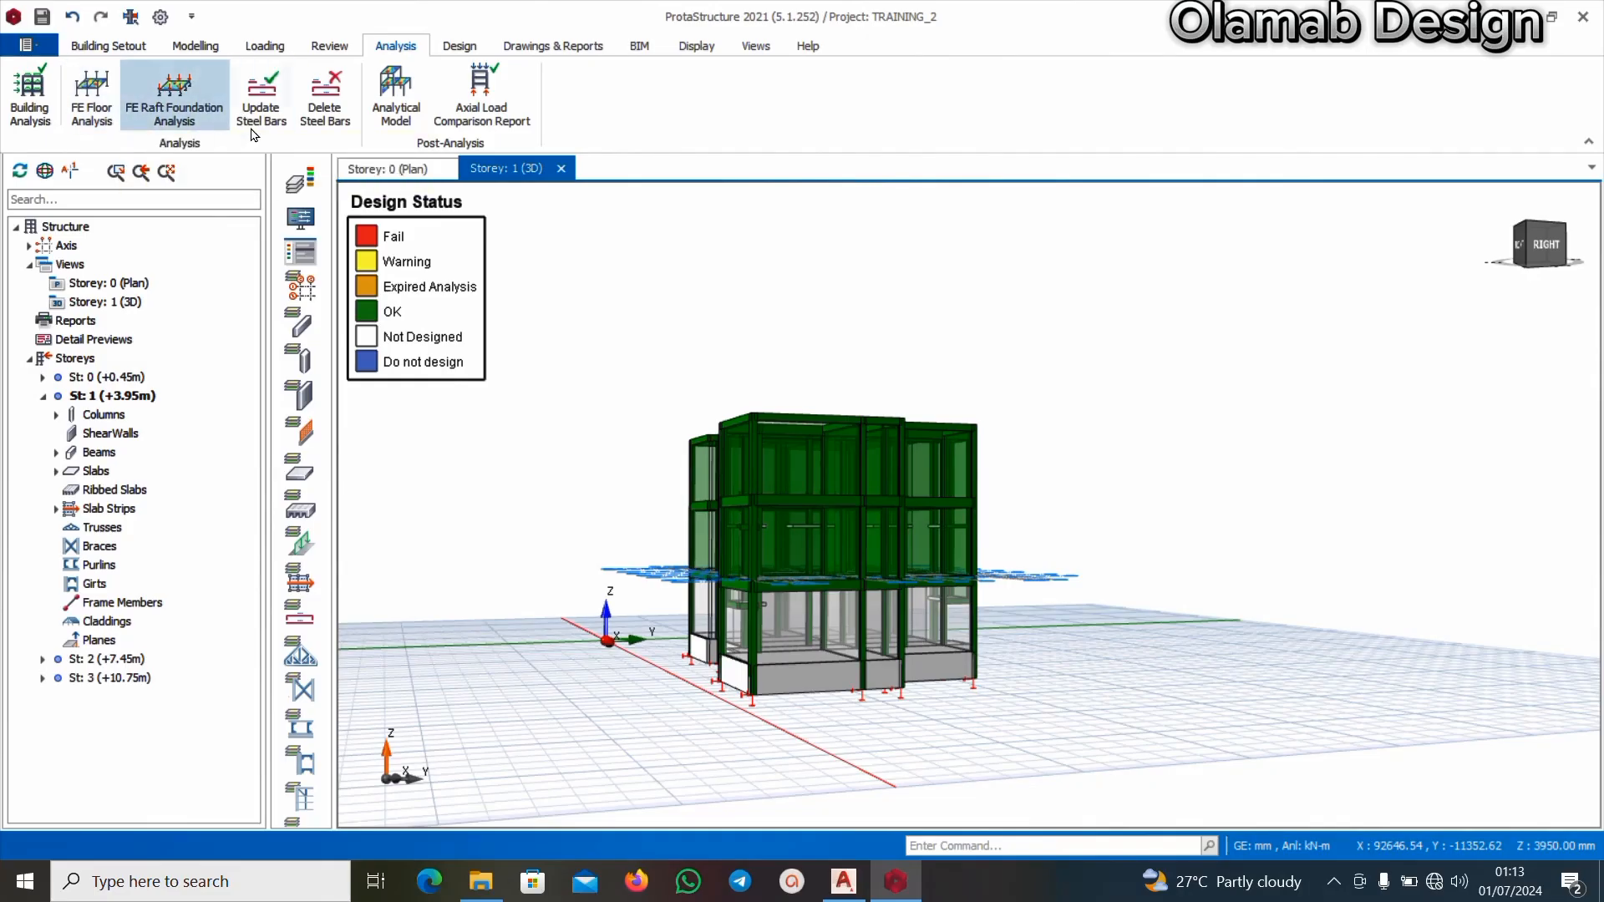
Start the FE raft foundation analysis and set the soil subgrade coefficient to the loose sand lower limit, 4800 kN/m3
{"action": "left_click", "coordinate": [175, 124]}
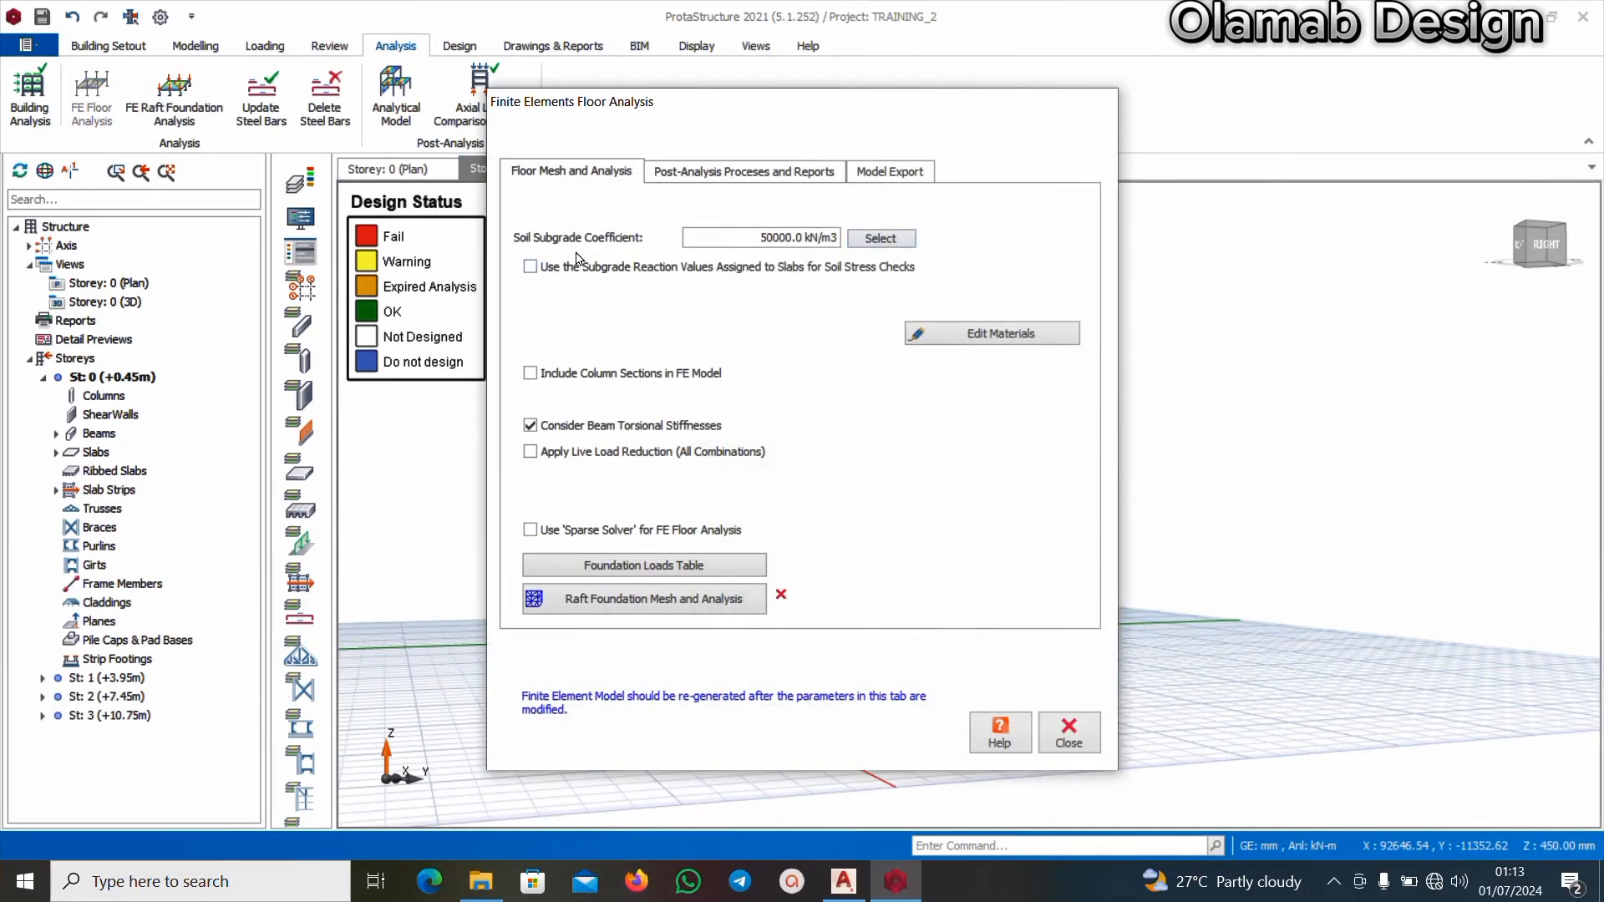
{"action": "left_click", "coordinate": [881, 239]}
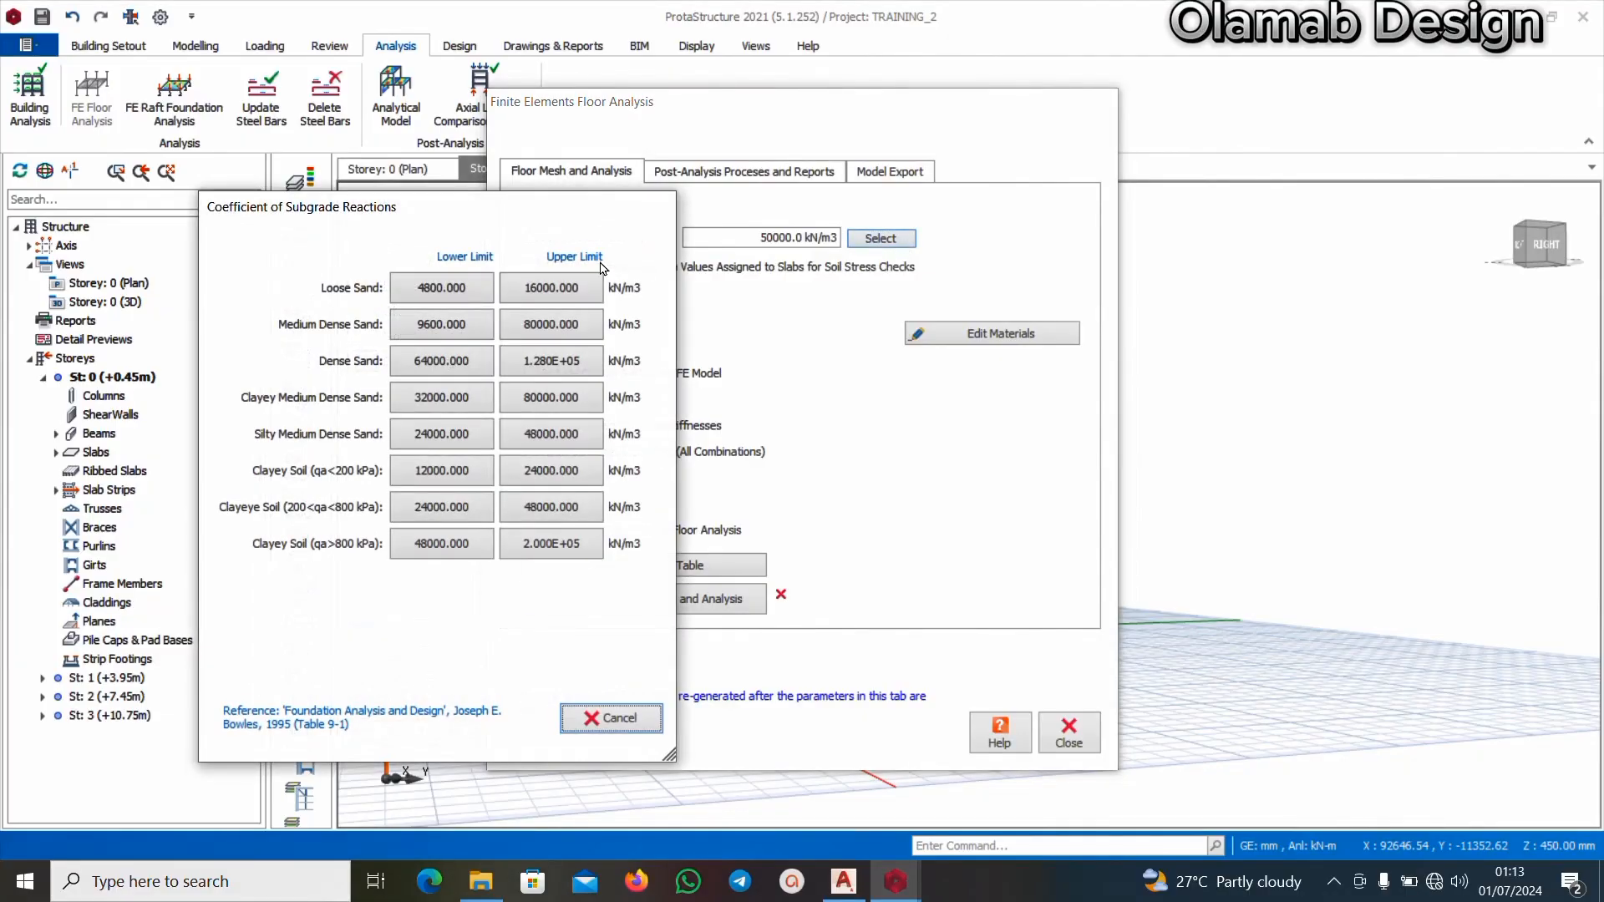
{"action": "left_click", "coordinate": [440, 289]}
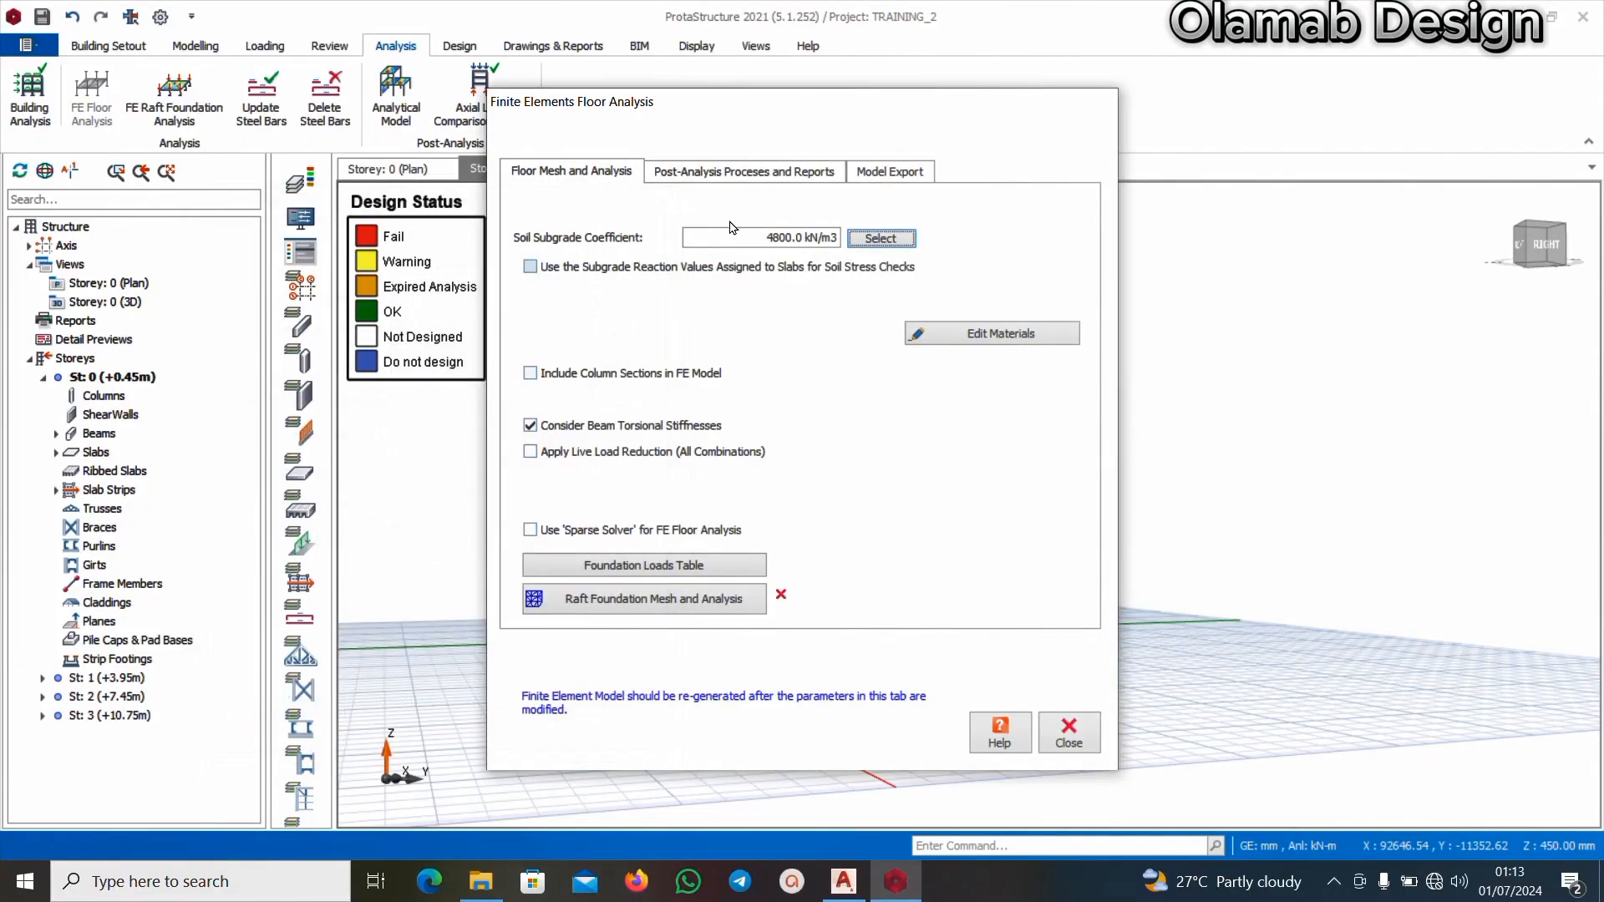
Include column sections in the FE model, use the slabs' assigned subgrade reaction values and apply live load reduction to all combinations
{"action": "left_click", "coordinate": [531, 375]}
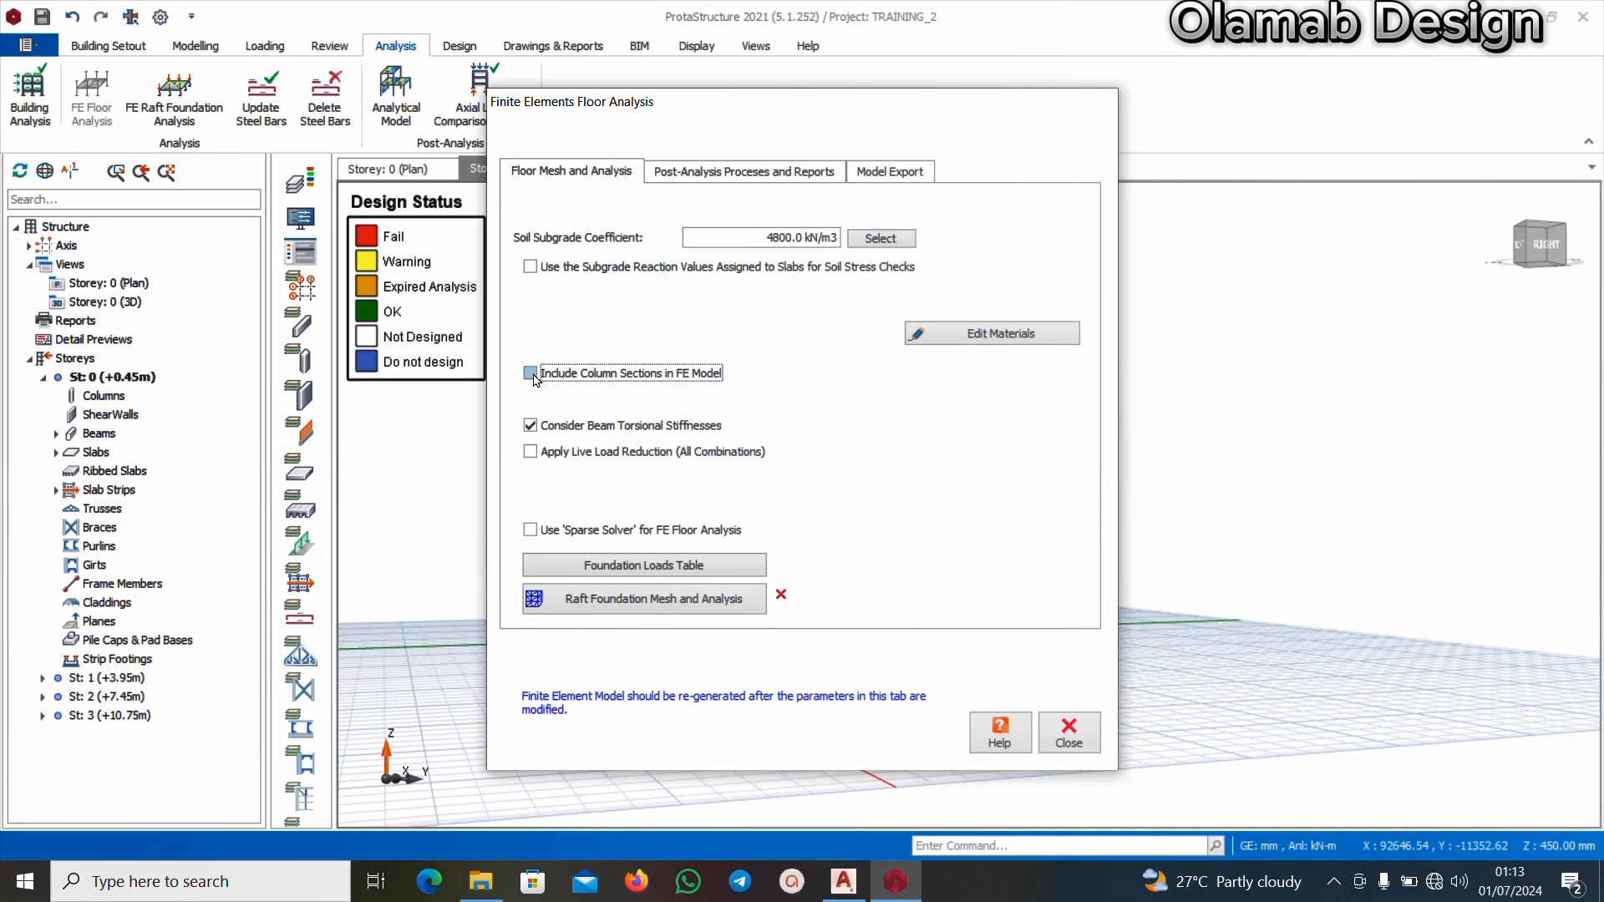
{"action": "left_click", "coordinate": [530, 267]}
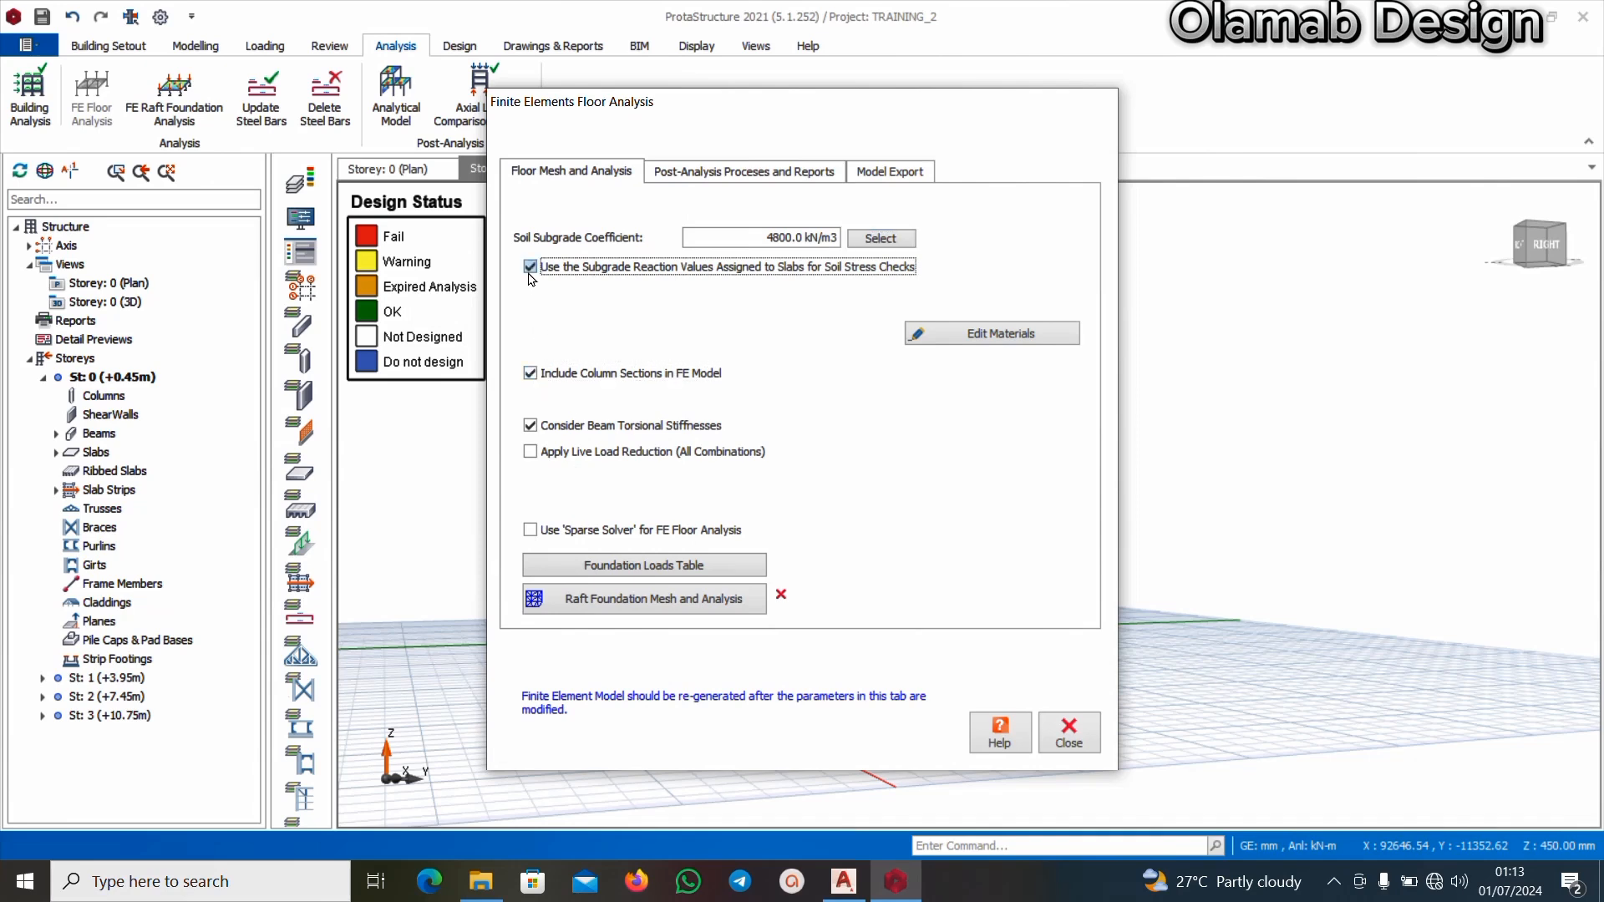
{"action": "left_click", "coordinate": [532, 453]}
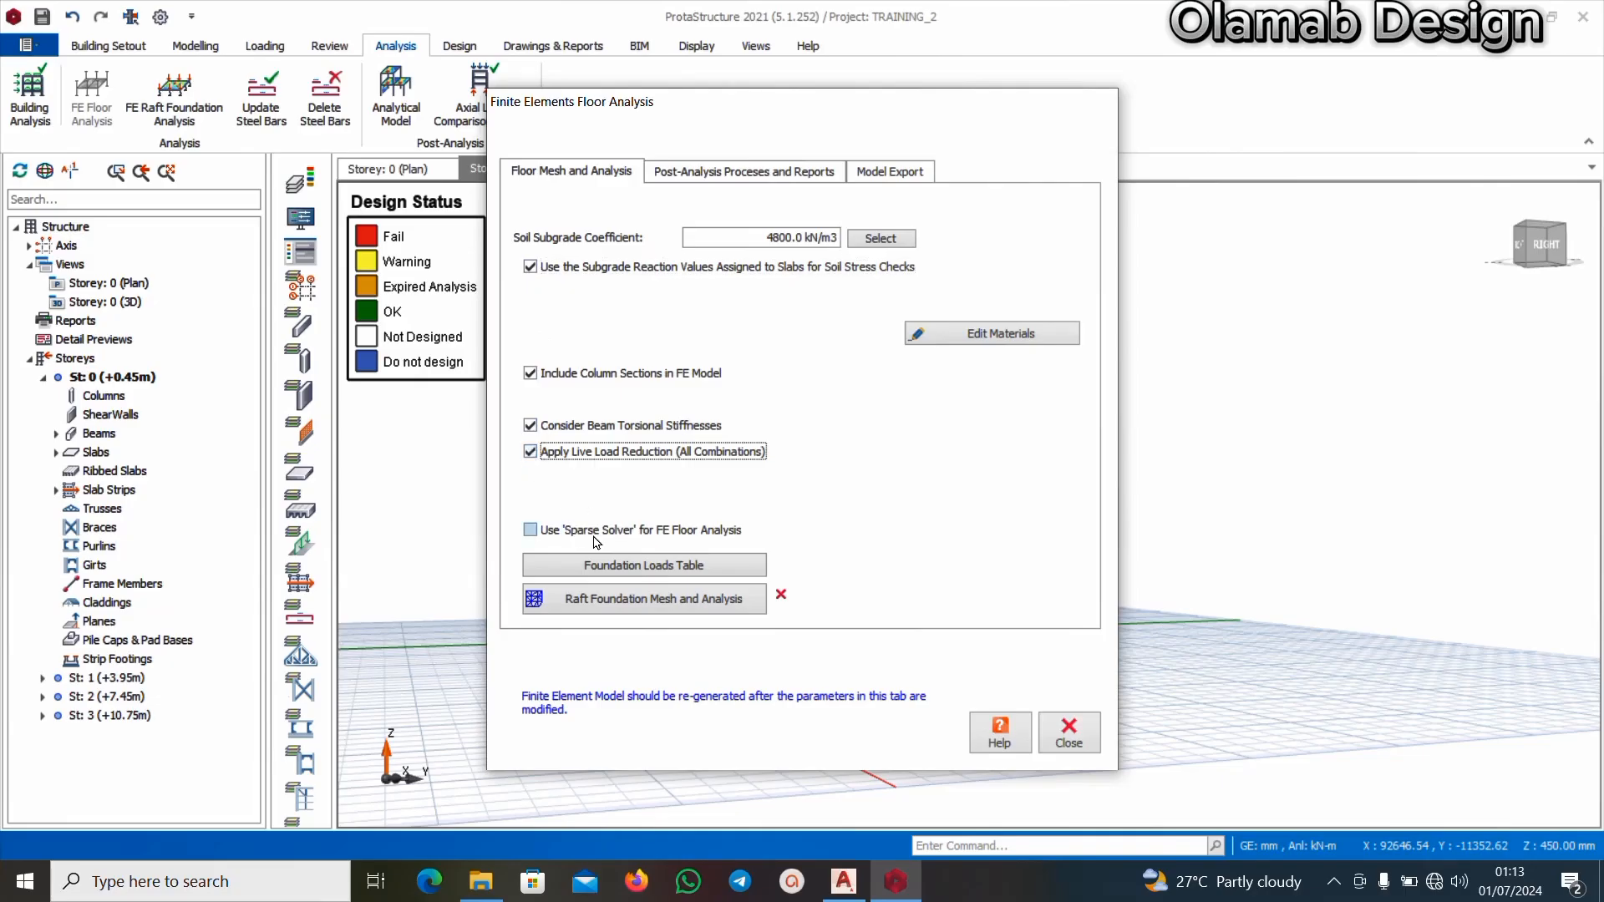
Check the allowable soil stress and moment factors in the post-analysis settings, and return to the floor mesh settings
{"action": "left_click", "coordinate": [724, 175]}
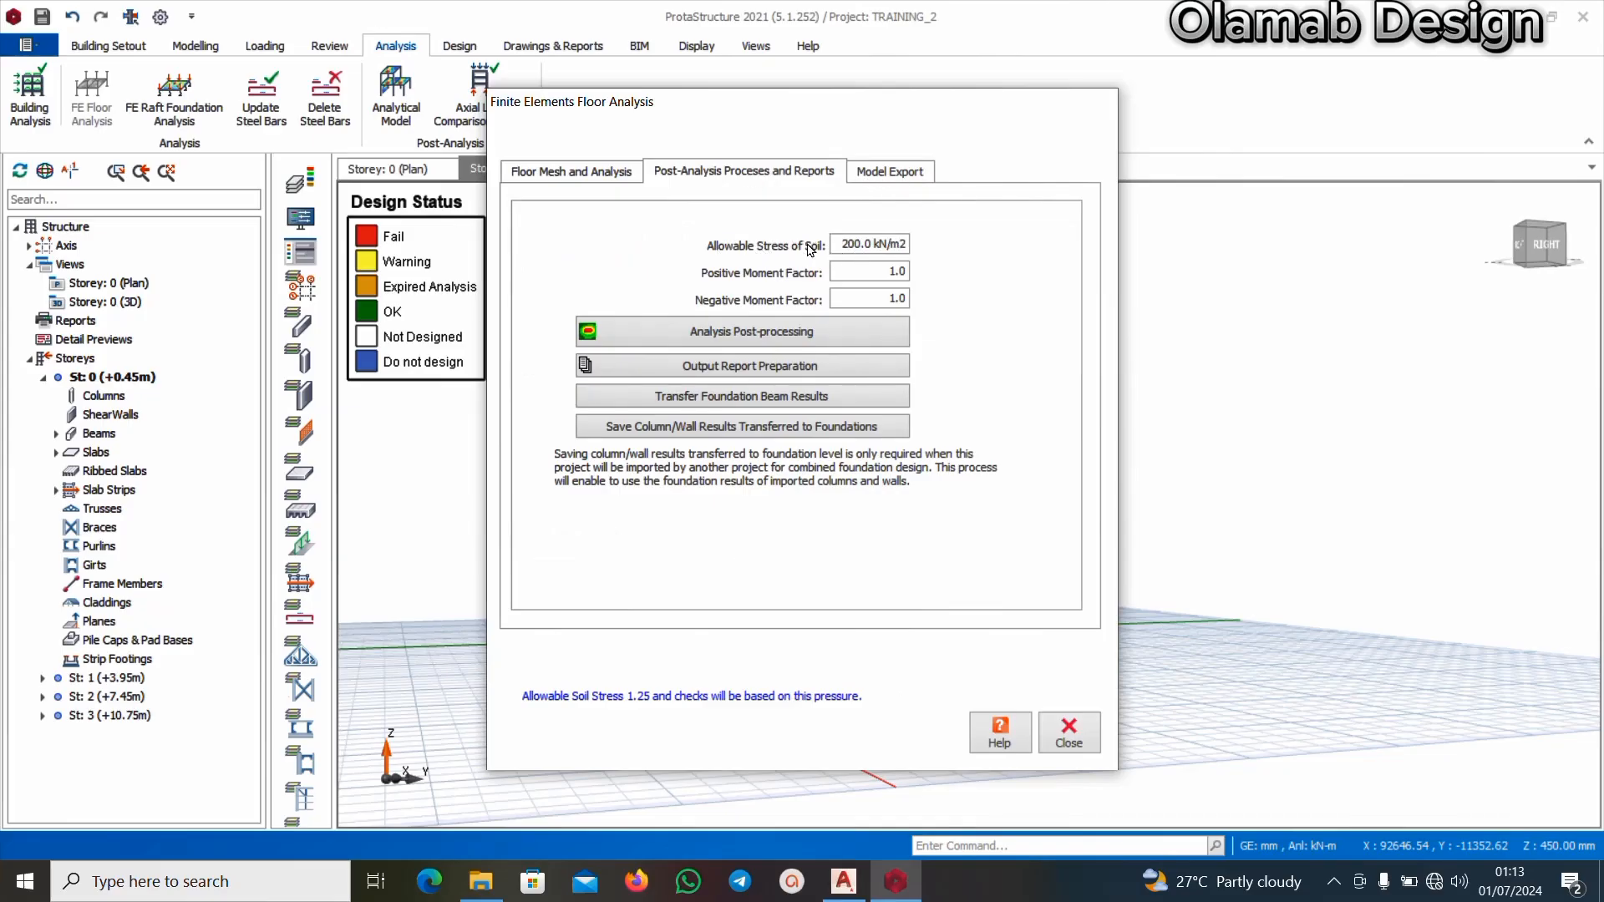
{"action": "left_click", "coordinate": [596, 174]}
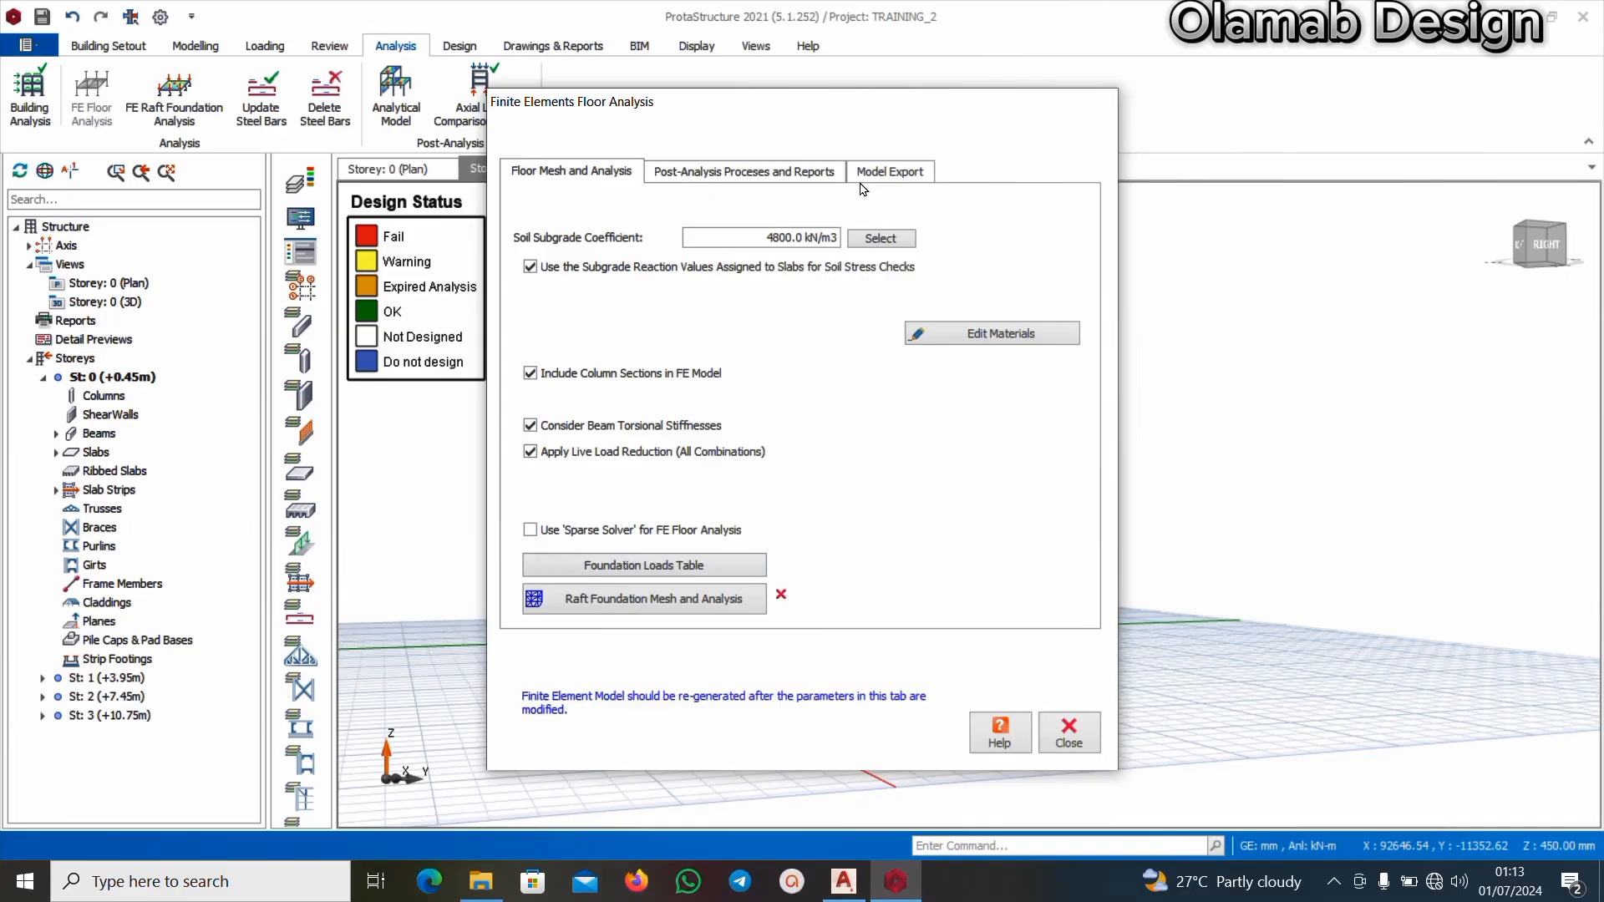
{"action": "left_click", "coordinate": [806, 172]}
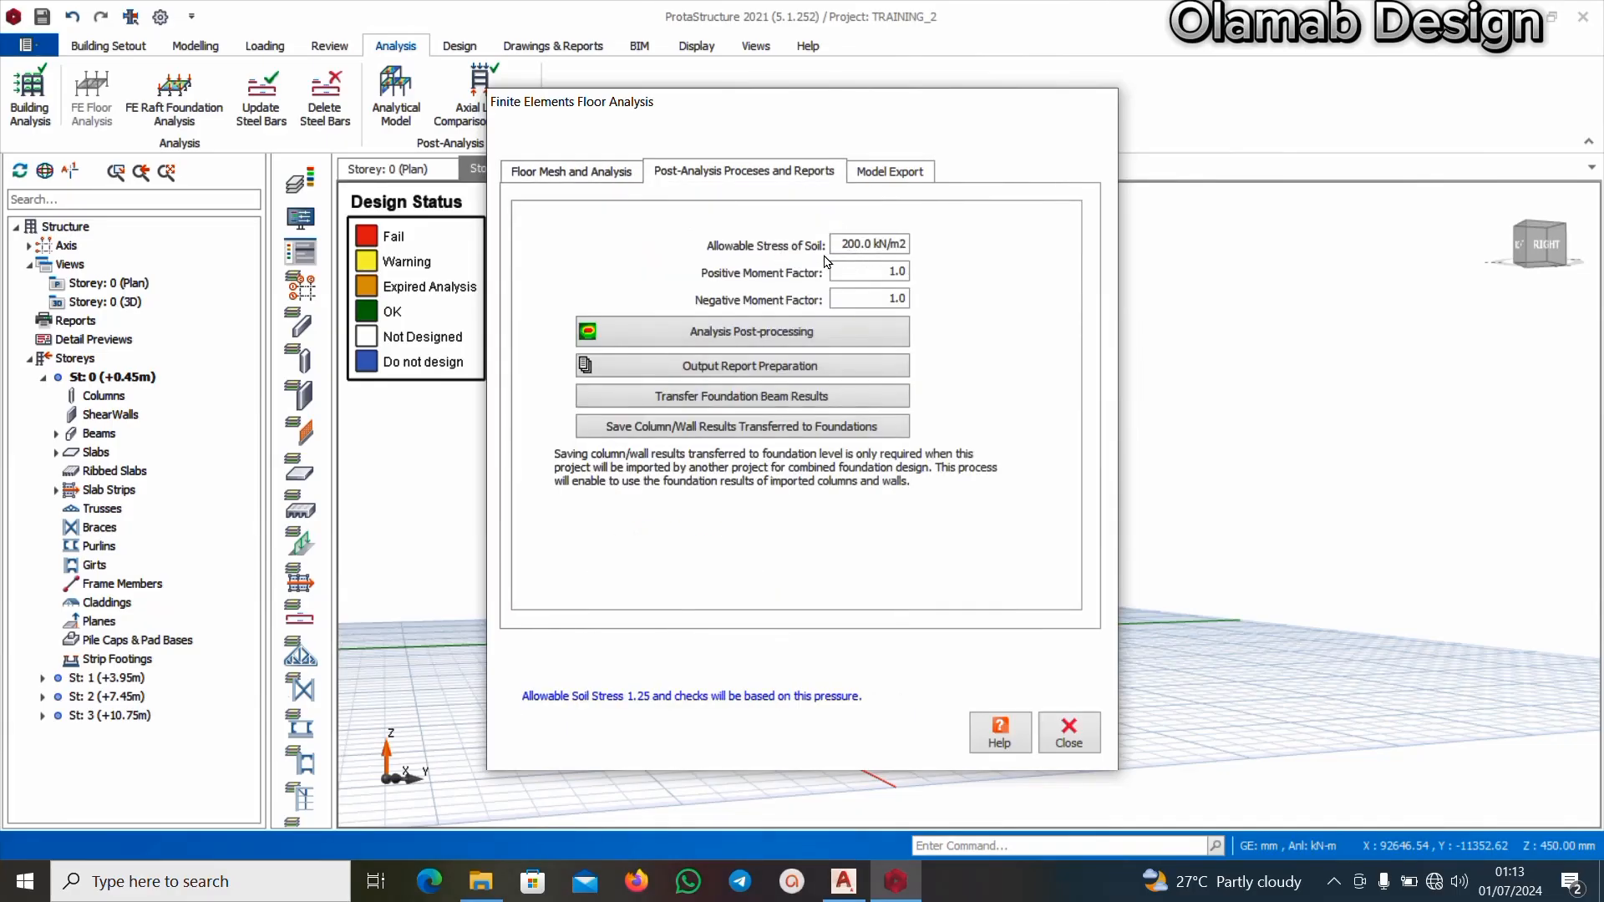
{"action": "left_click", "coordinate": [598, 174]}
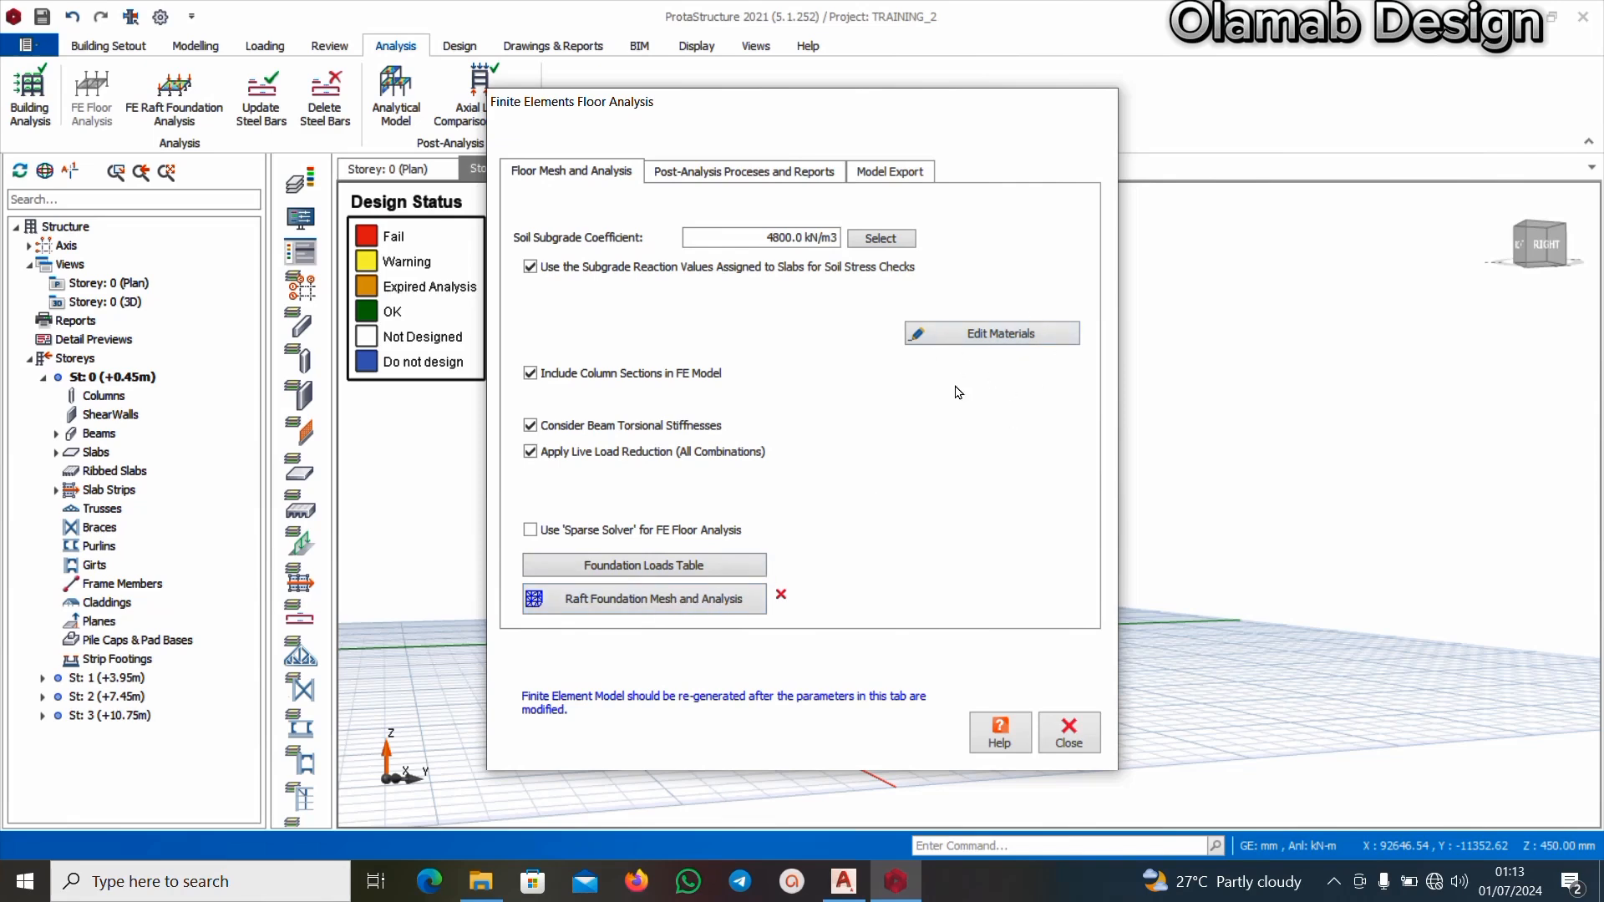
Open the raft foundation mesh and generate the finite element model with a plate element size of 800
{"action": "left_click", "coordinate": [623, 607]}
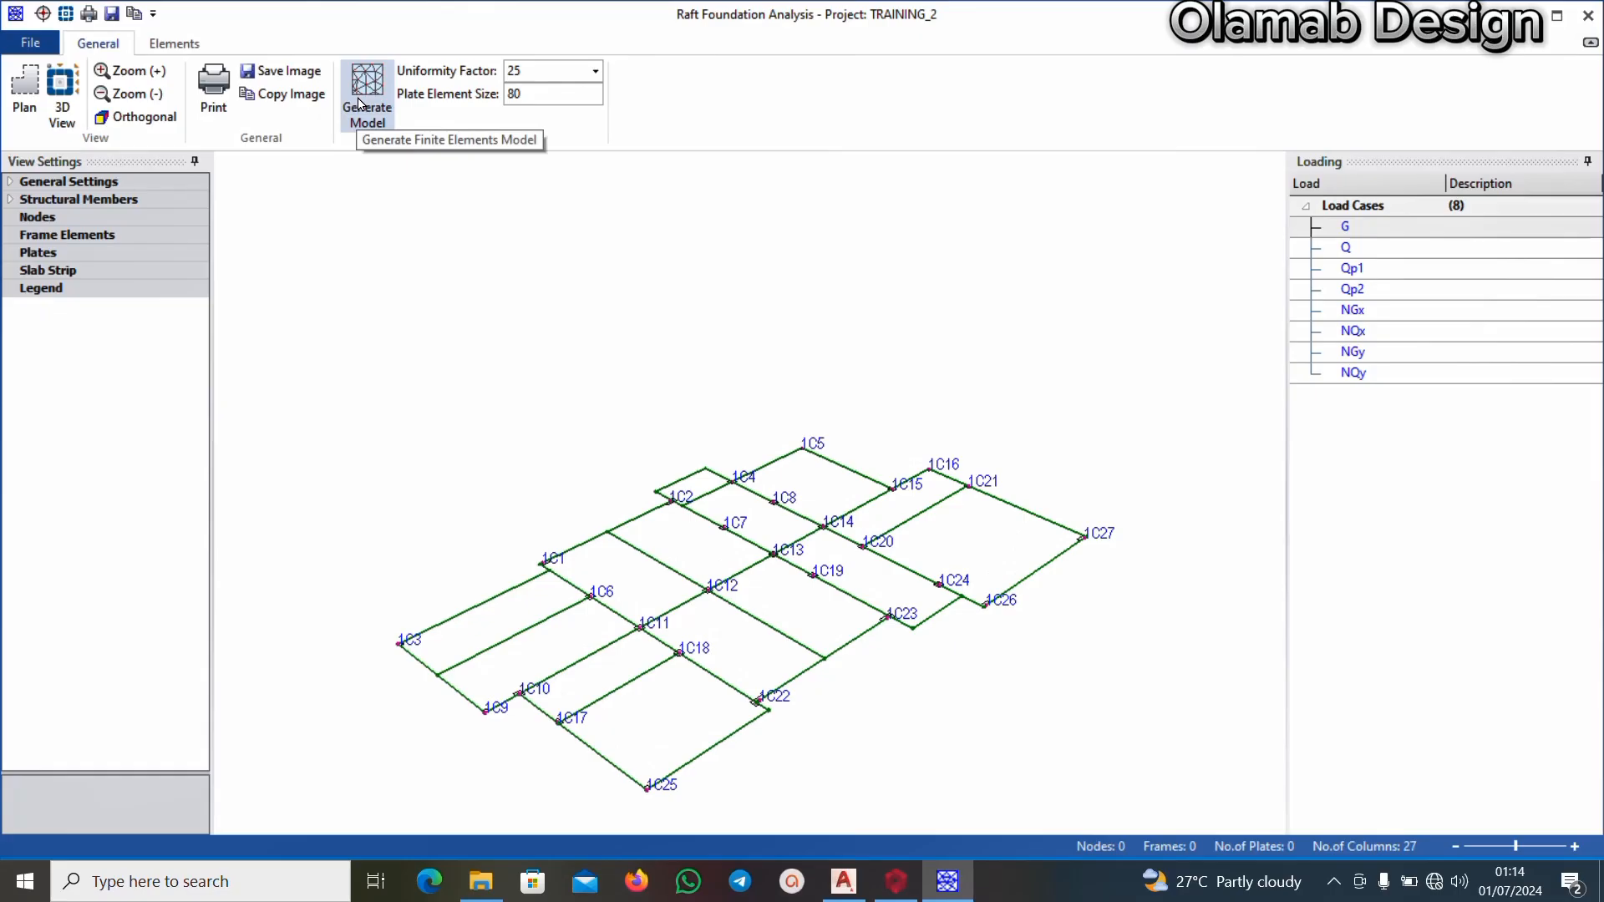
{"action": "double_click", "coordinate": [570, 93]}
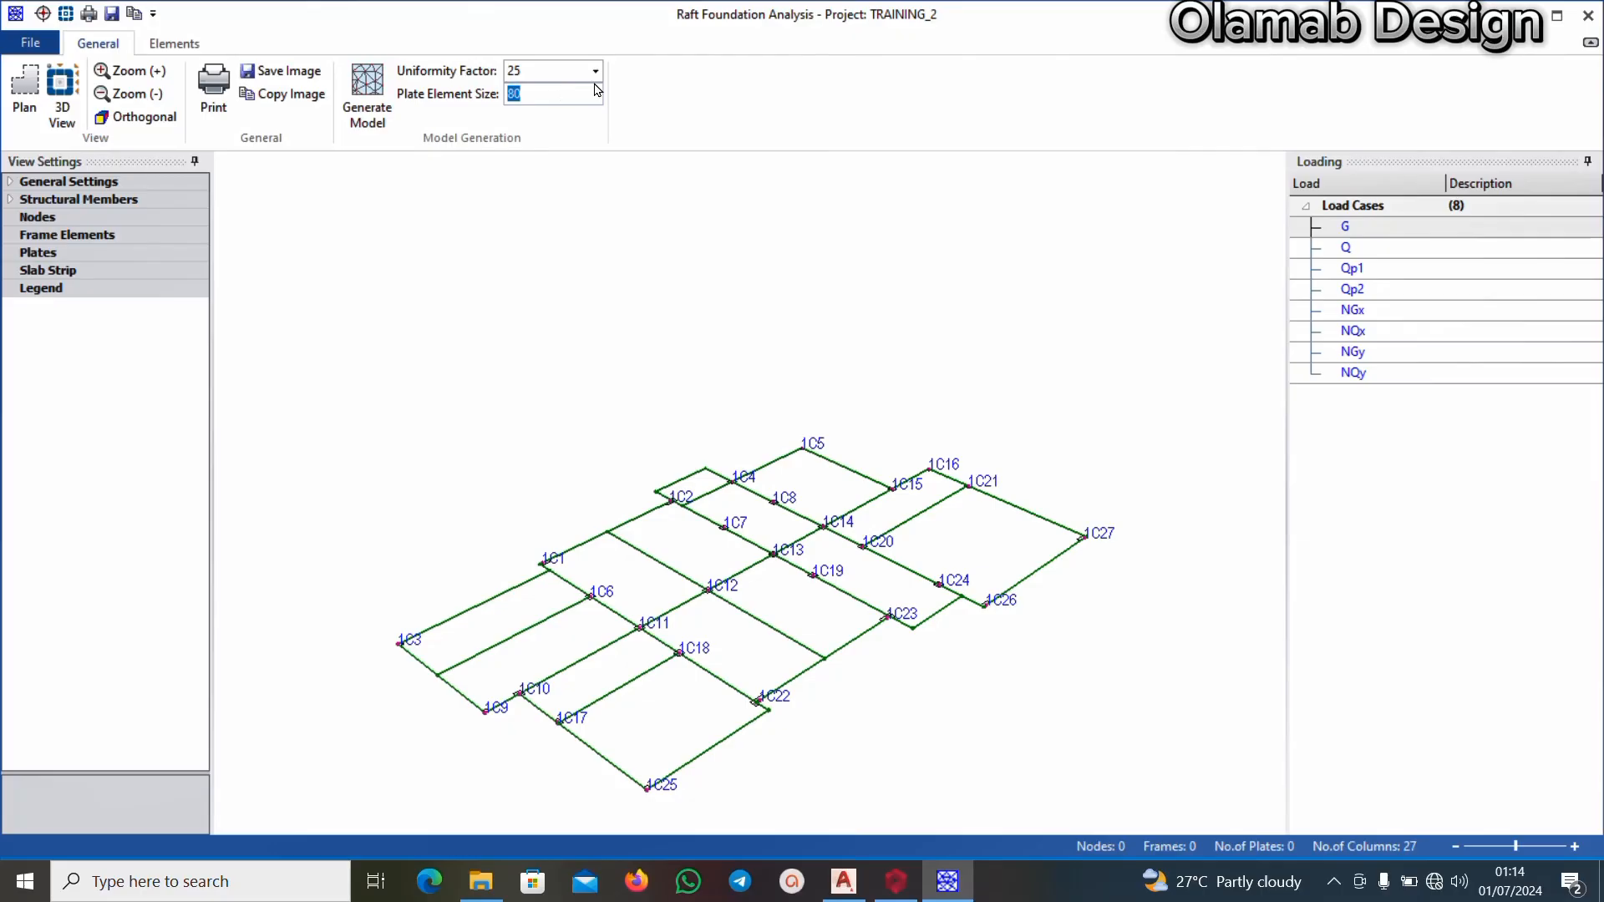
{"action": "type", "text": "8"}
{"action": "left_click", "coordinate": [369, 92]}
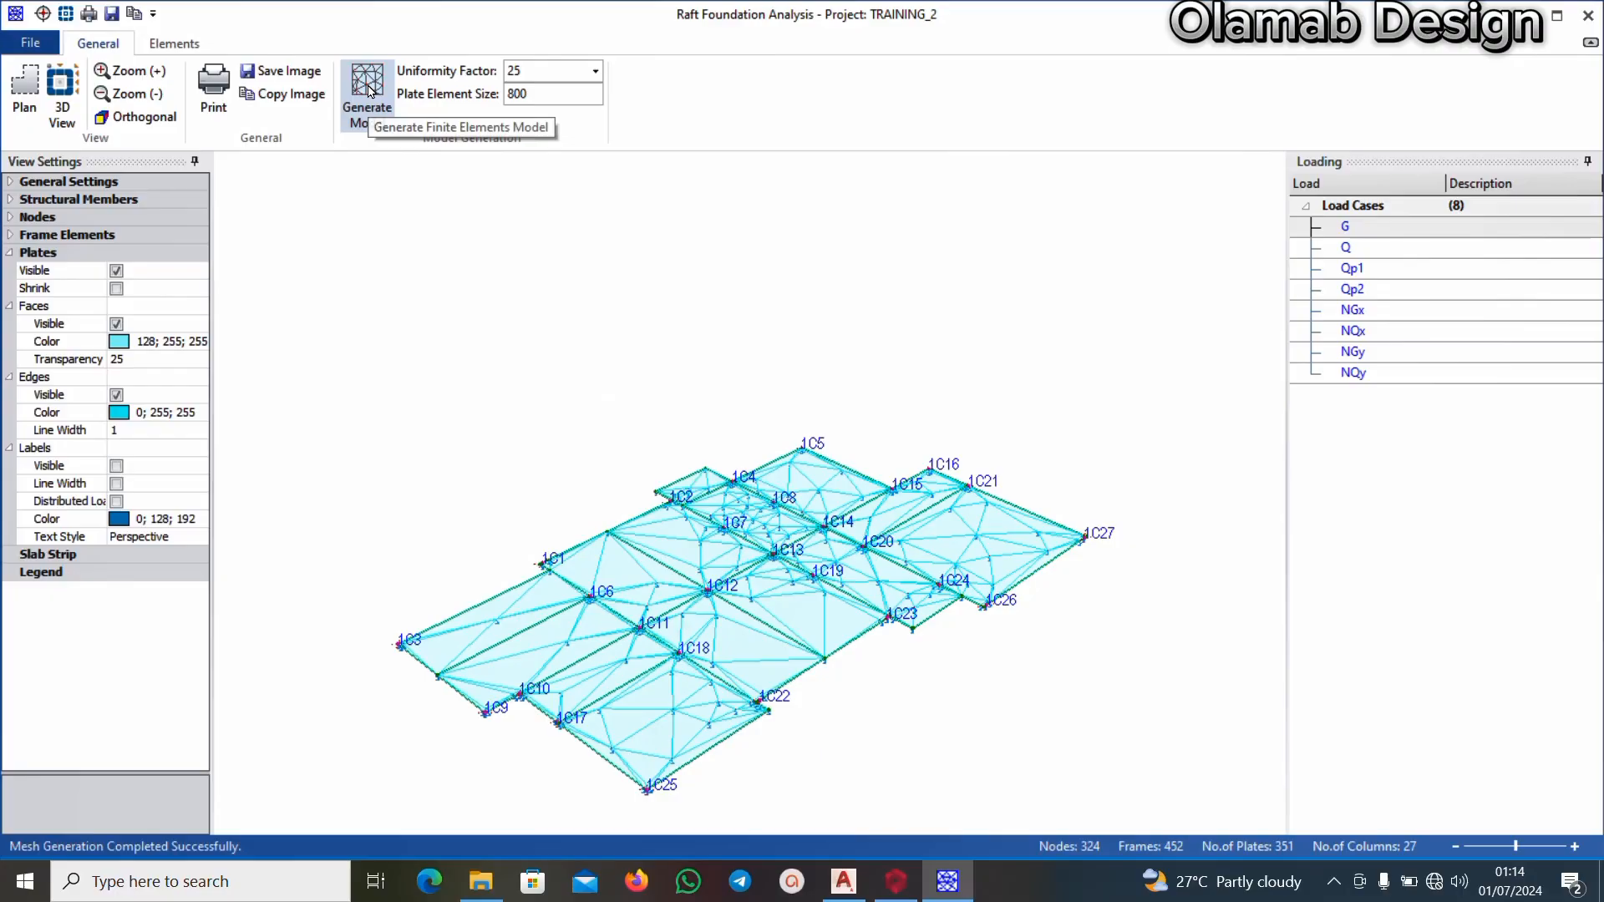
Examine the generated raft mesh around the columns and across all slab panels from several angles
{"action": "scroll", "coordinate": [756, 666], "scroll_direction": "up", "scroll_amount": 5}
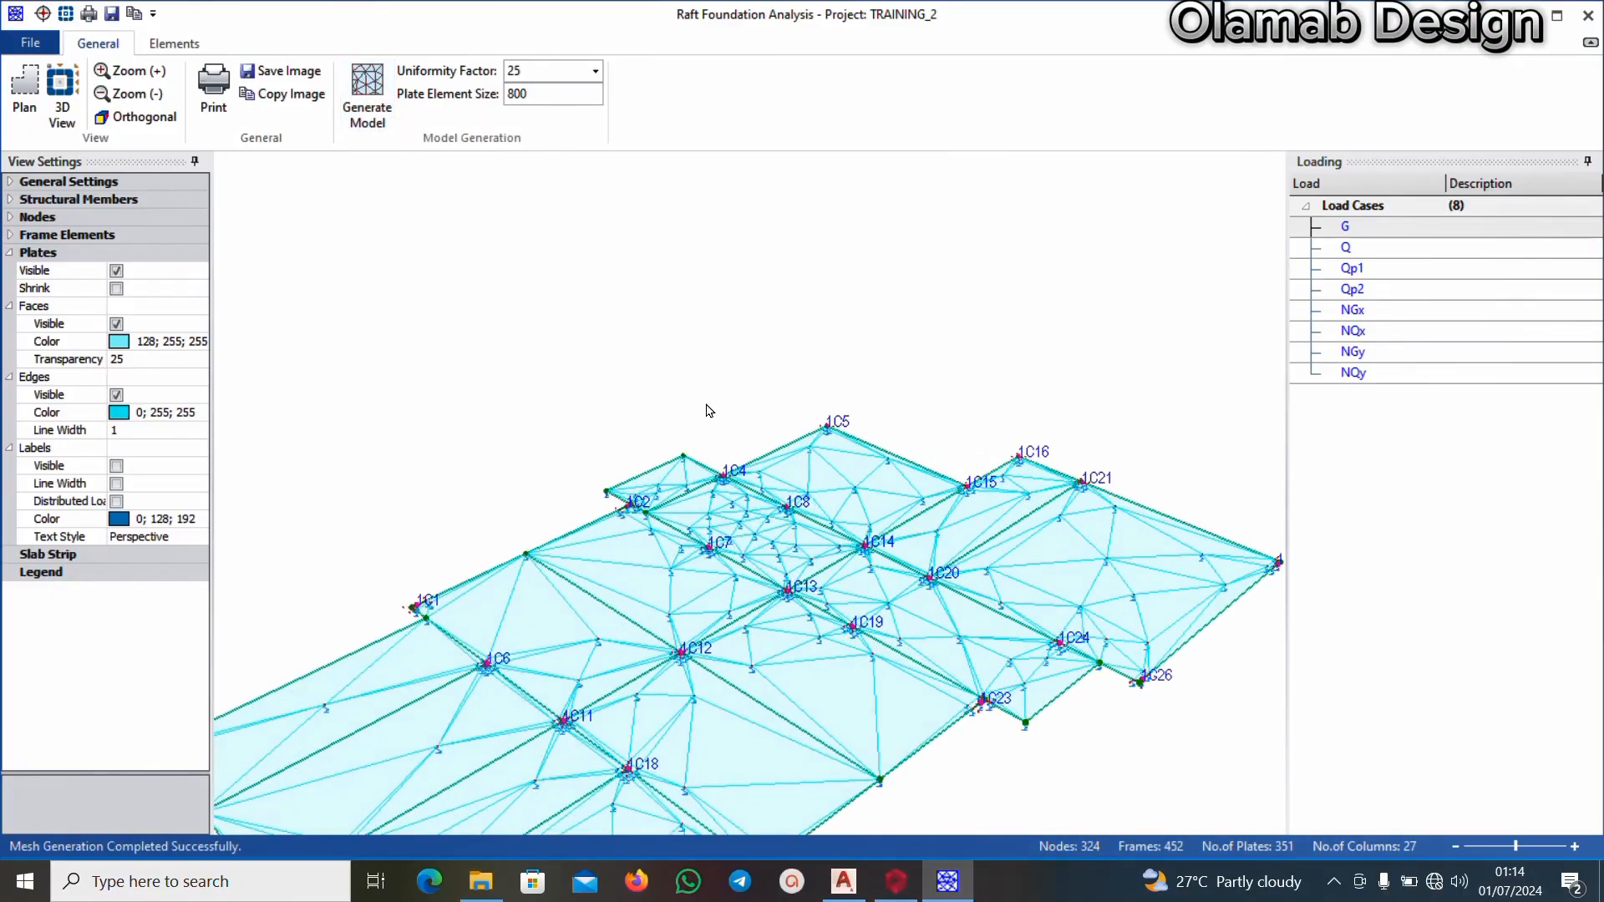
{"action": "scroll", "coordinate": [705, 435], "scroll_direction": "down", "scroll_amount": 5}
{"action": "left_click_drag", "start_coordinate": [755, 378], "coordinate": [787, 503]}
{"action": "scroll", "coordinate": [787, 503], "scroll_direction": "up", "scroll_amount": 4}
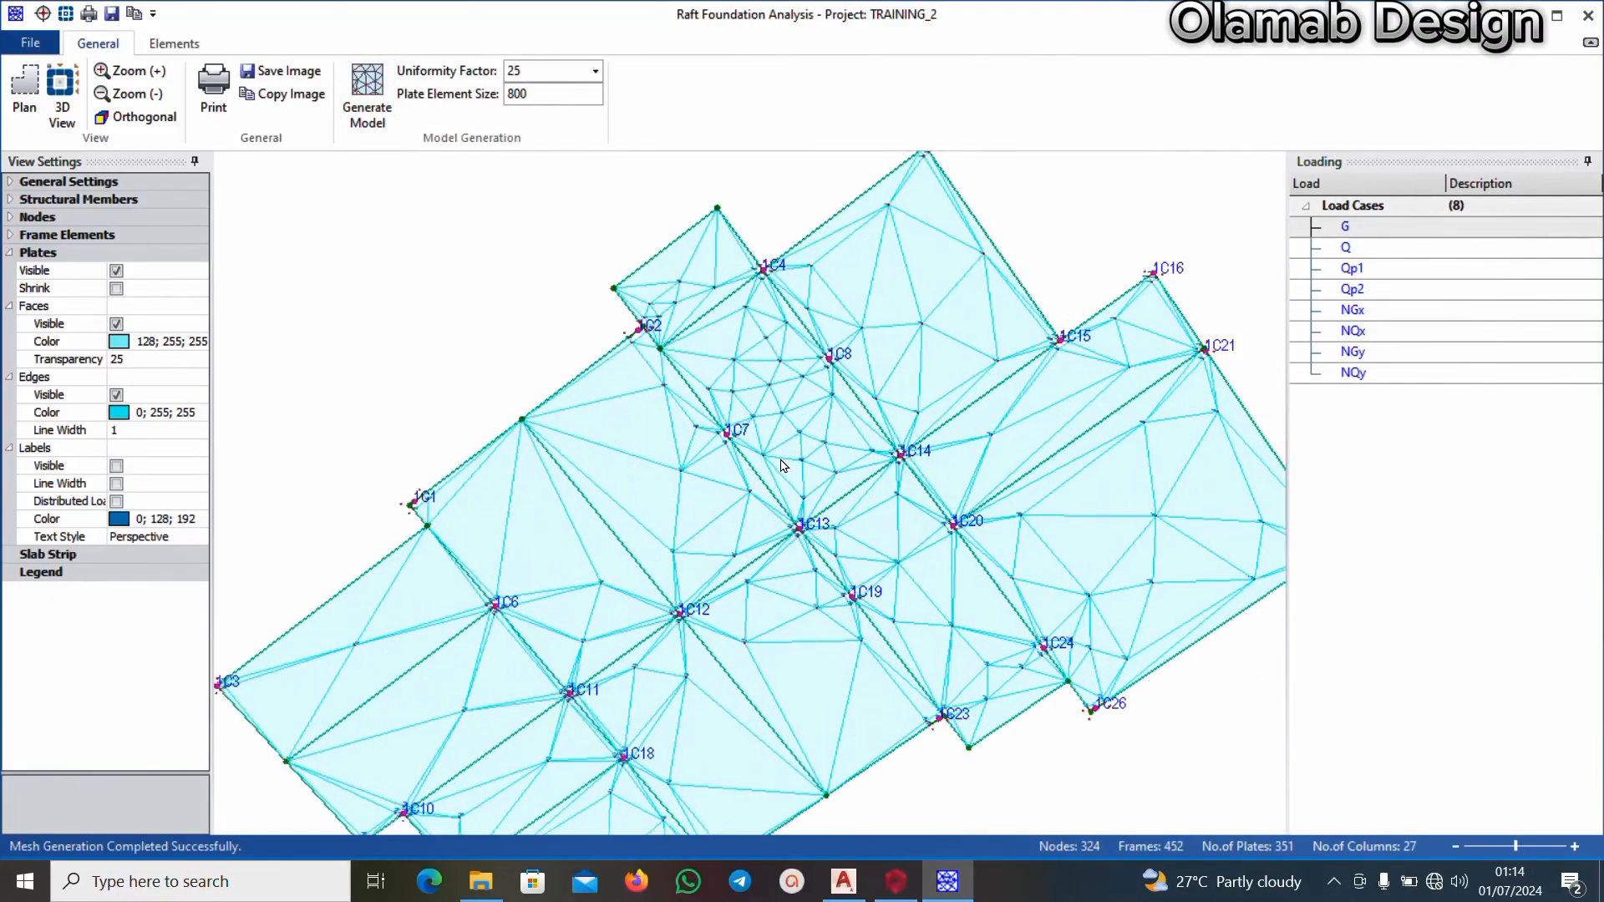
{"action": "scroll", "coordinate": [787, 472], "scroll_direction": "down", "scroll_amount": 4}
{"action": "left_click_drag", "start_coordinate": [717, 617], "coordinate": [730, 524]}
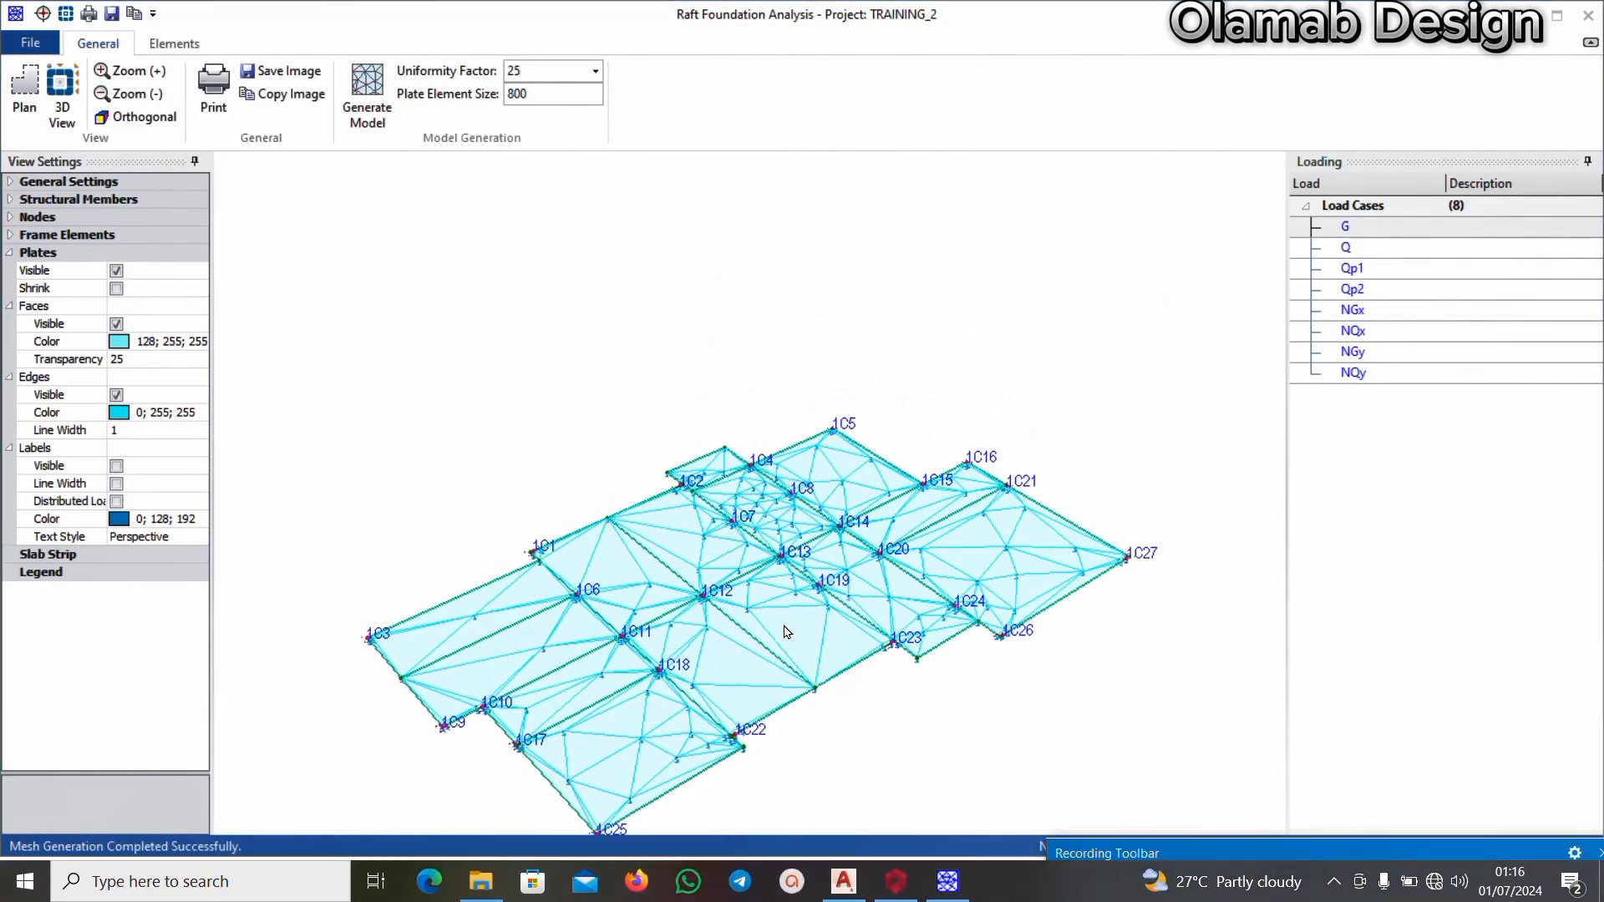
{"action": "scroll", "coordinate": [817, 551], "scroll_direction": "up", "scroll_amount": 3}
{"action": "scroll", "coordinate": [816, 551], "scroll_direction": "down", "scroll_amount": 3}
{"action": "left_click_drag", "start_coordinate": [1043, 628], "coordinate": [929, 637]}
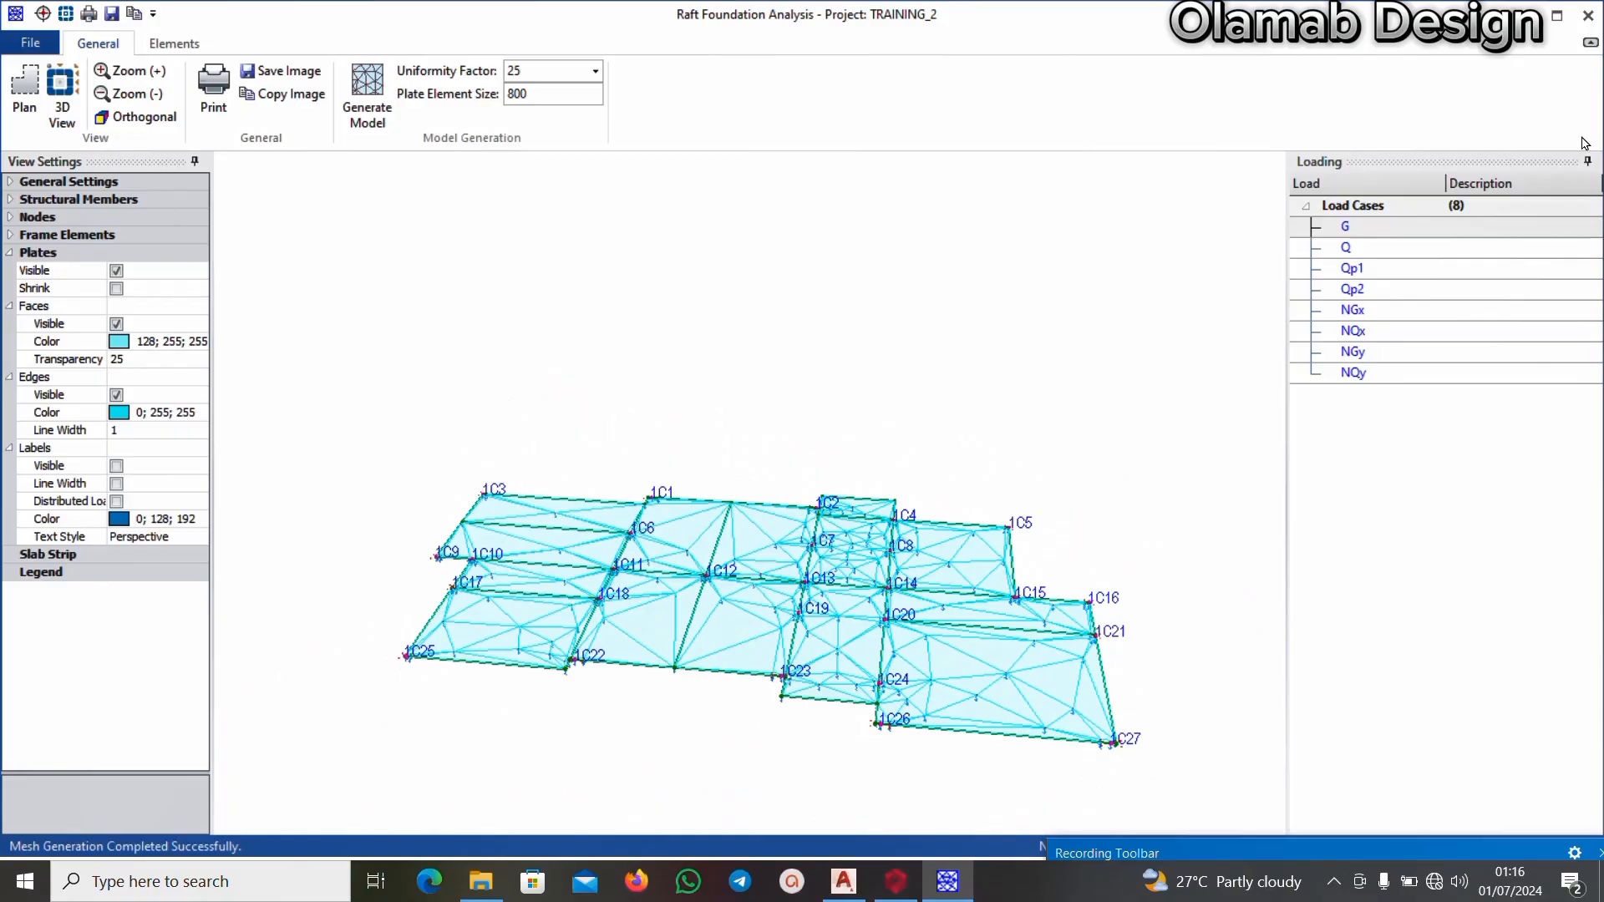
Close the raft mesh model so the analysis runs, and return to ProtaStructure
{"action": "left_click", "coordinate": [1587, 15]}
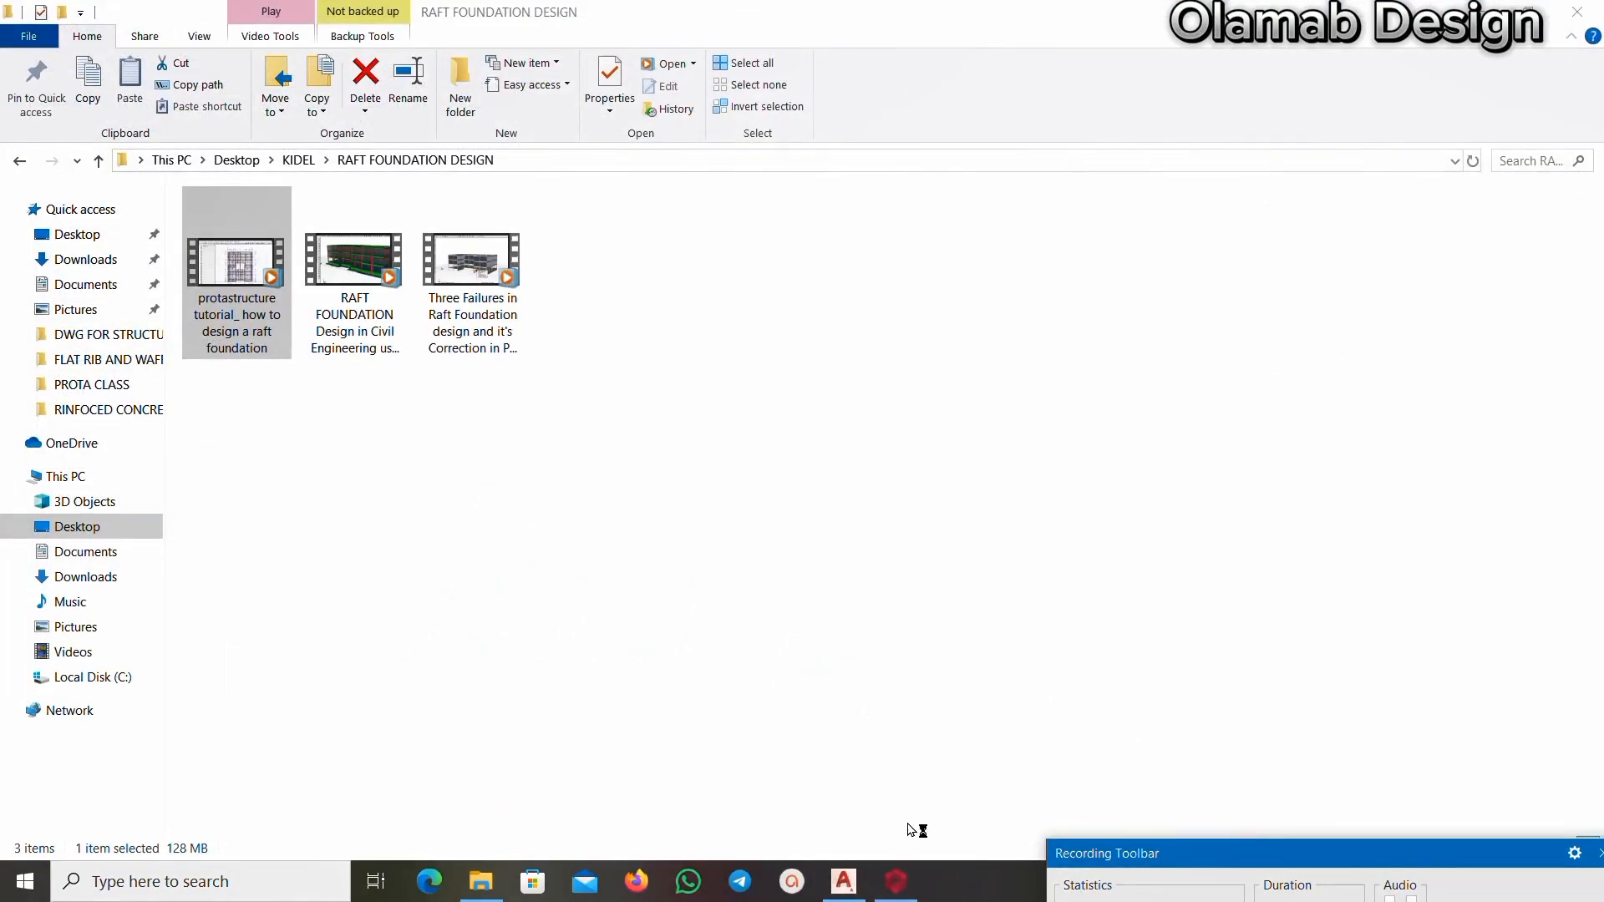
{"action": "mouse_move", "coordinate": [896, 884]}
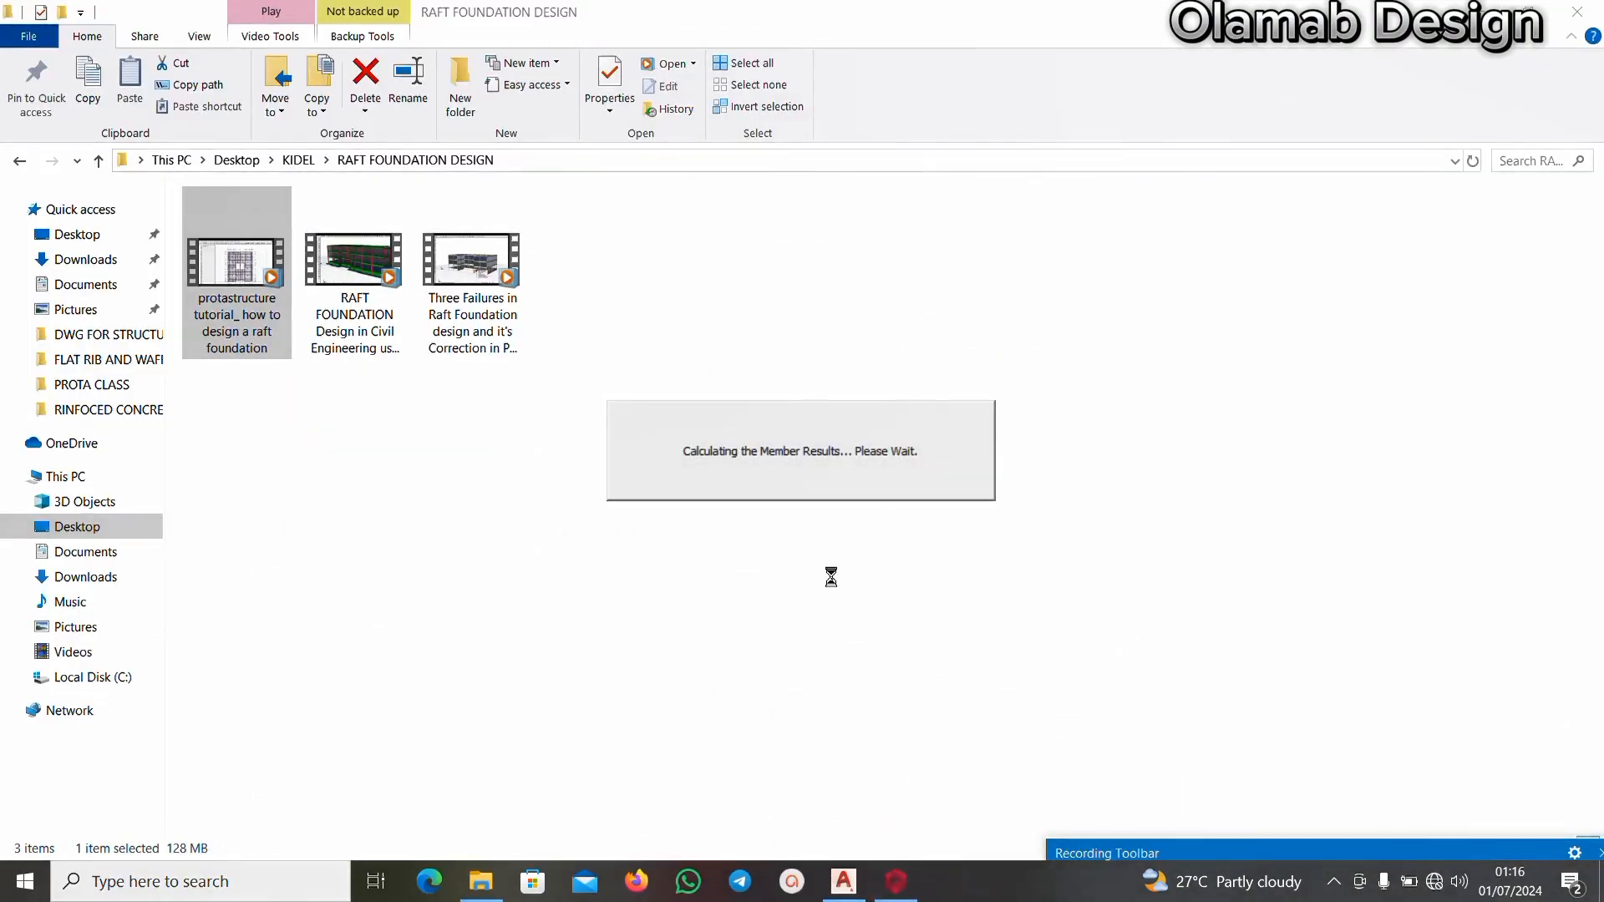
{"action": "left_click", "coordinate": [916, 879]}
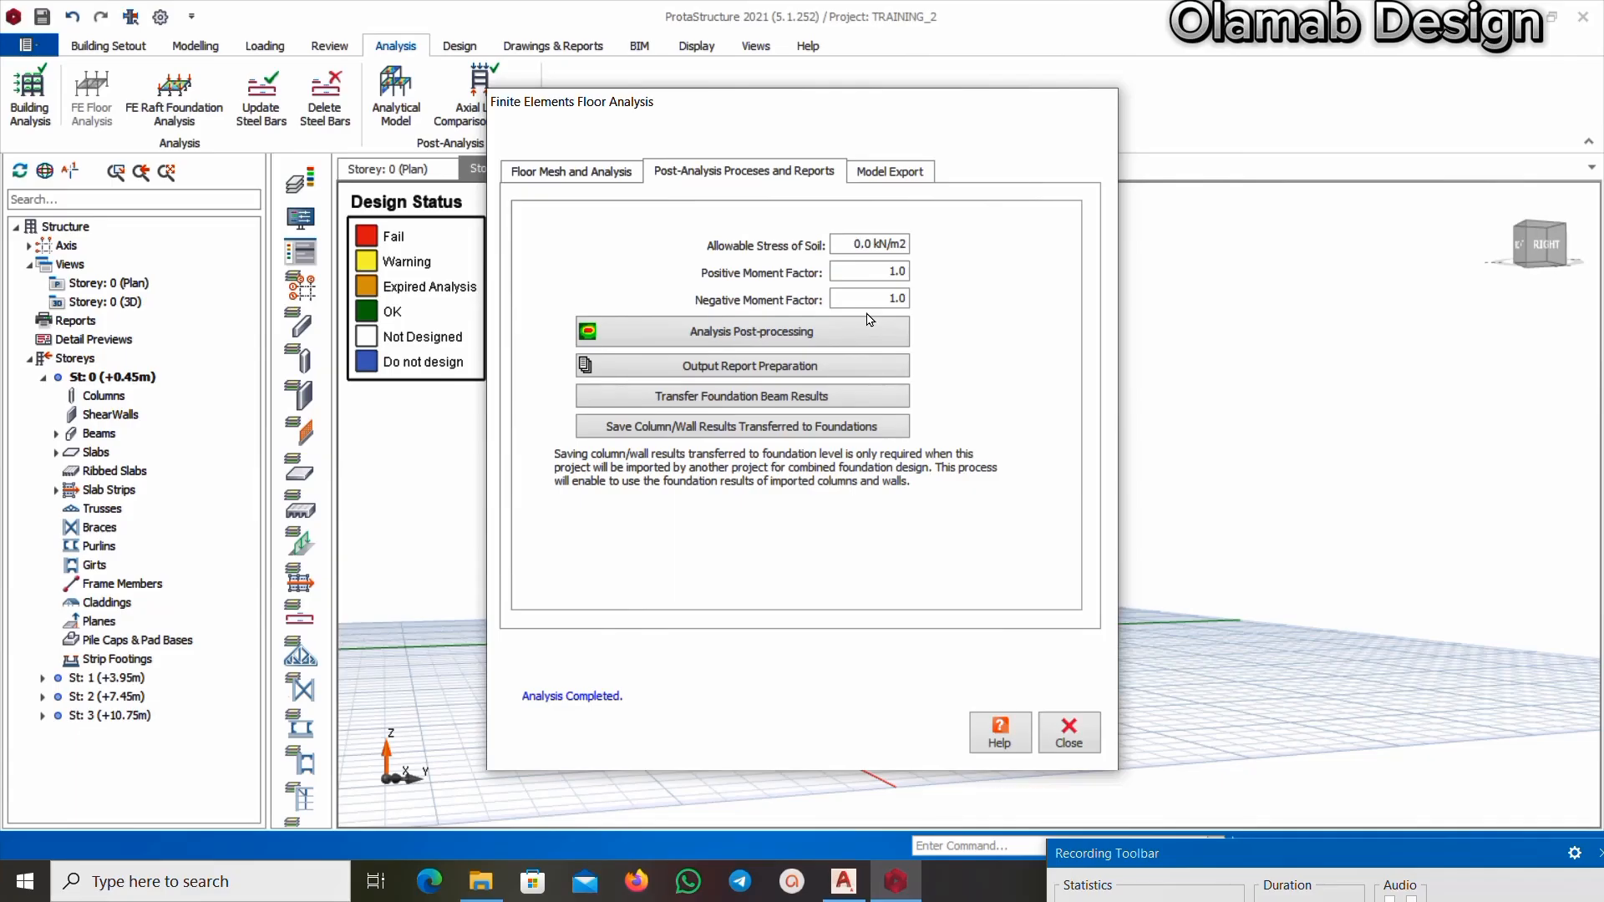
Post-process the raft analysis with an allowable soil stress of 10 kN/m2 and display the standard displacement contours
{"action": "type", "text": "10"}
{"action": "left_click", "coordinate": [789, 345]}
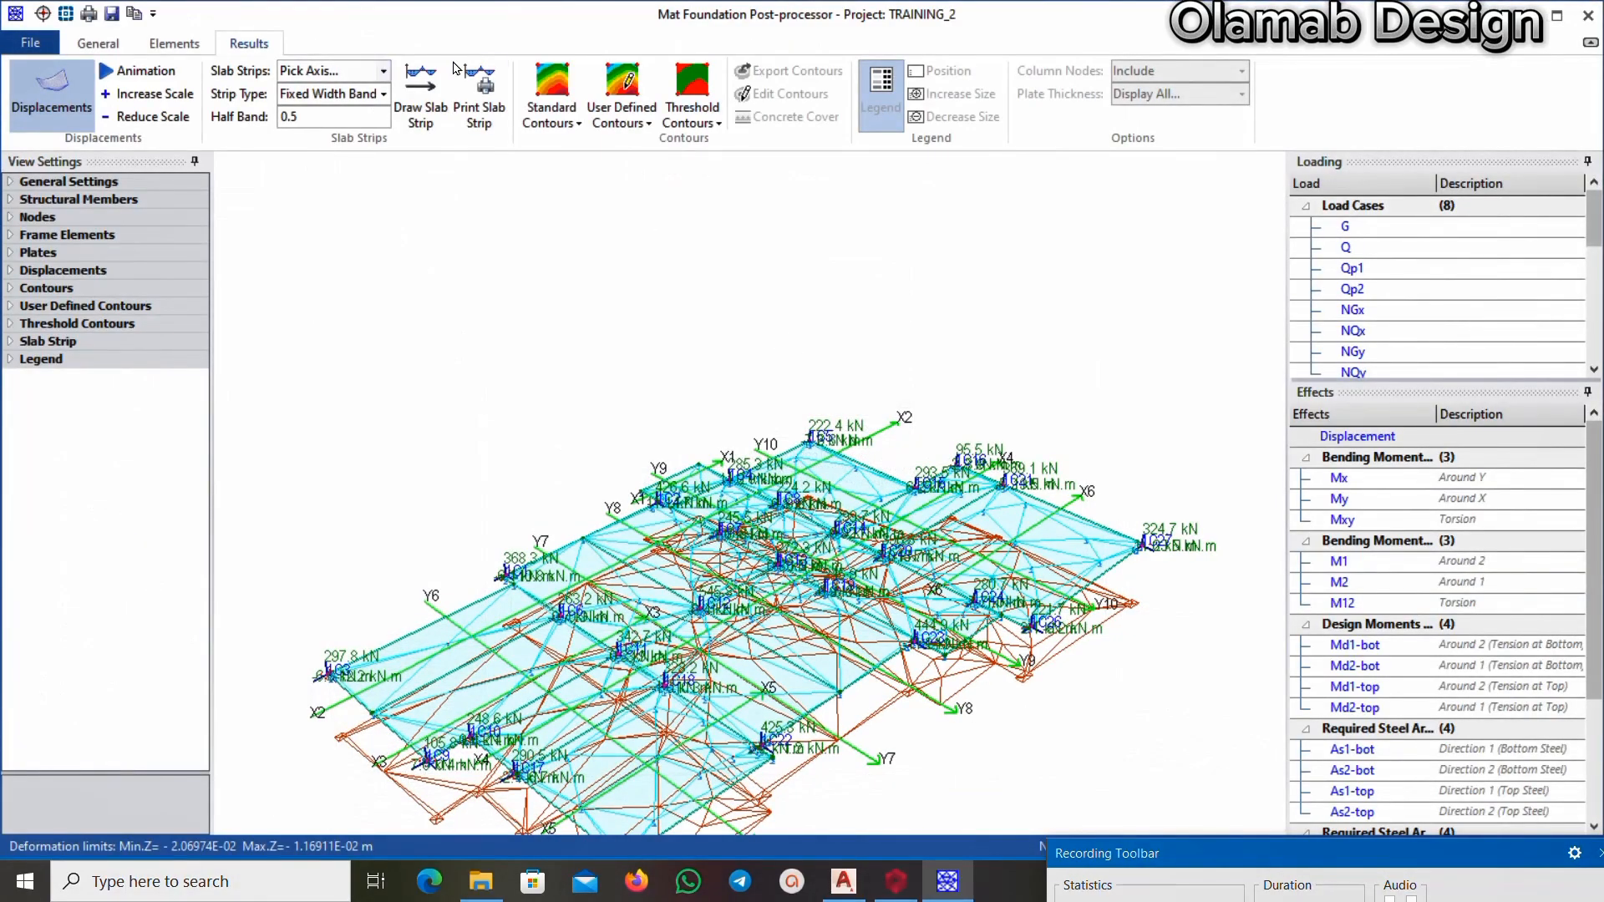
{"action": "left_click", "coordinate": [541, 99]}
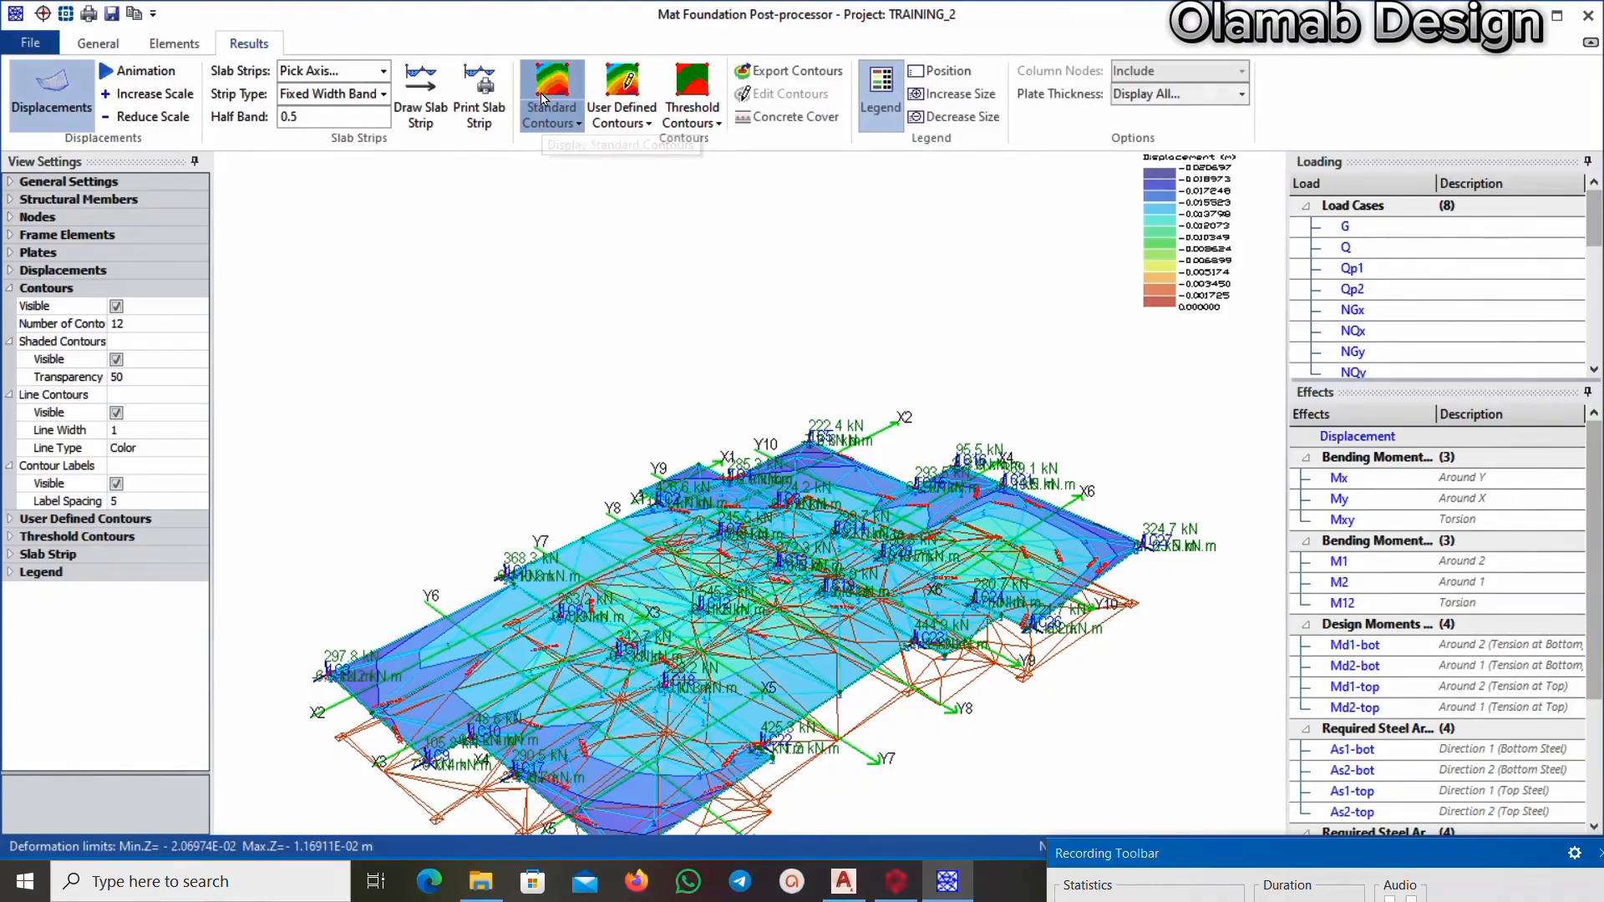
Examine the displacement contours across the raft from a lower angle and look through the available analysis effects
{"action": "scroll", "coordinate": [771, 643], "scroll_direction": "up", "scroll_amount": 3}
{"action": "scroll", "coordinate": [770, 643], "scroll_direction": "down", "scroll_amount": 2}
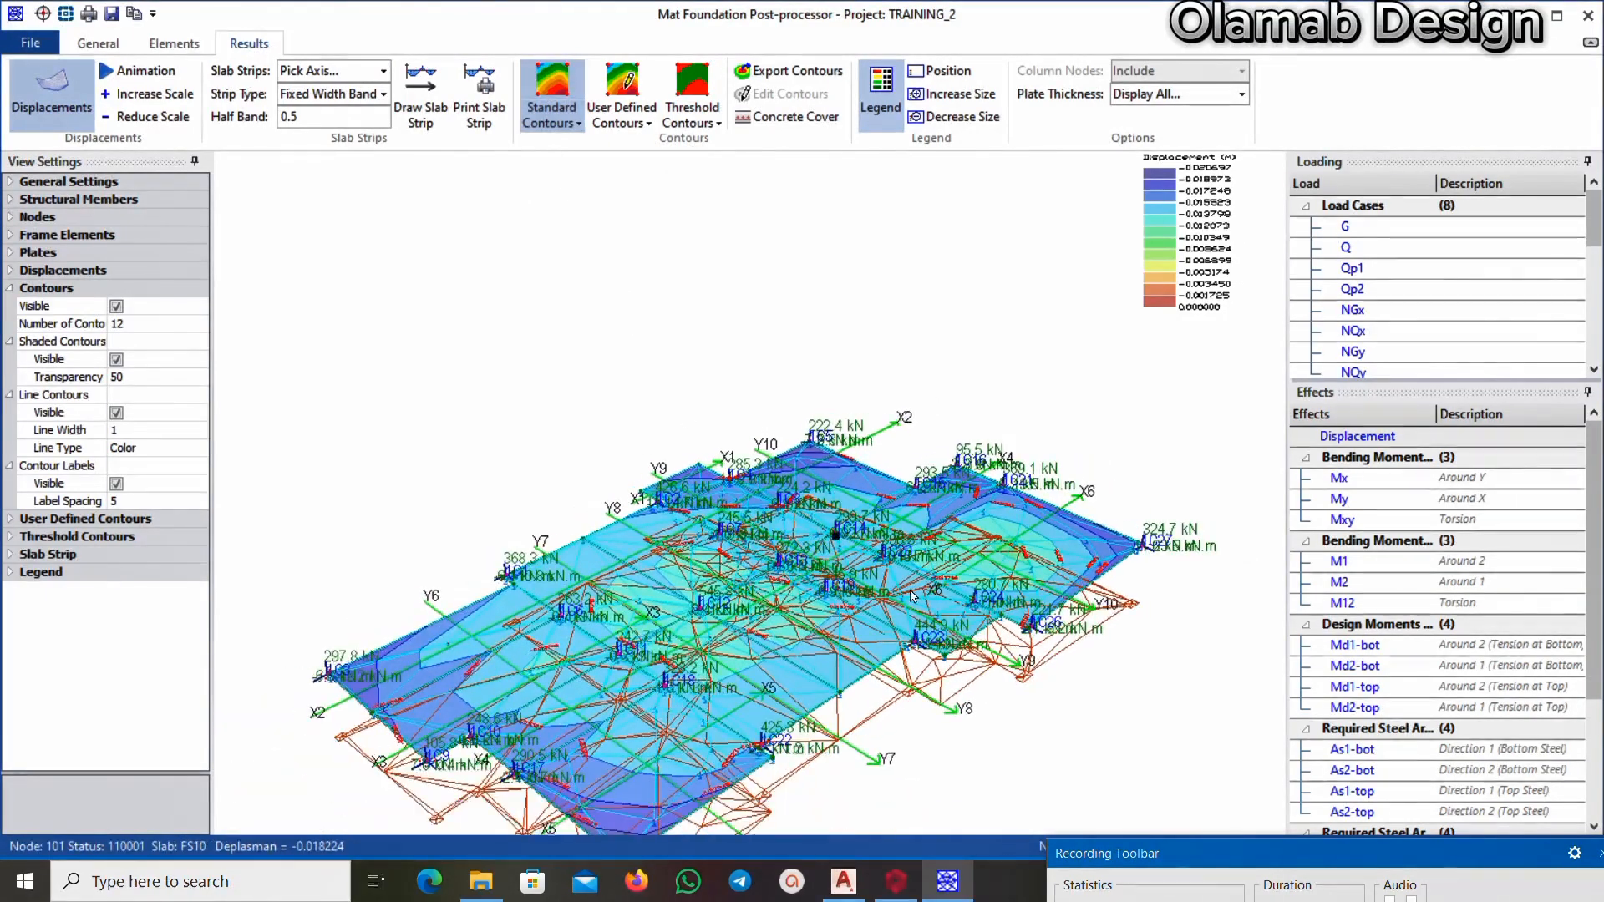
{"action": "middle_click_drag", "start_coordinate": [1148, 727], "coordinate": [1189, 376]}
{"action": "scroll", "coordinate": [1186, 319], "scroll_direction": "up", "scroll_amount": 1}
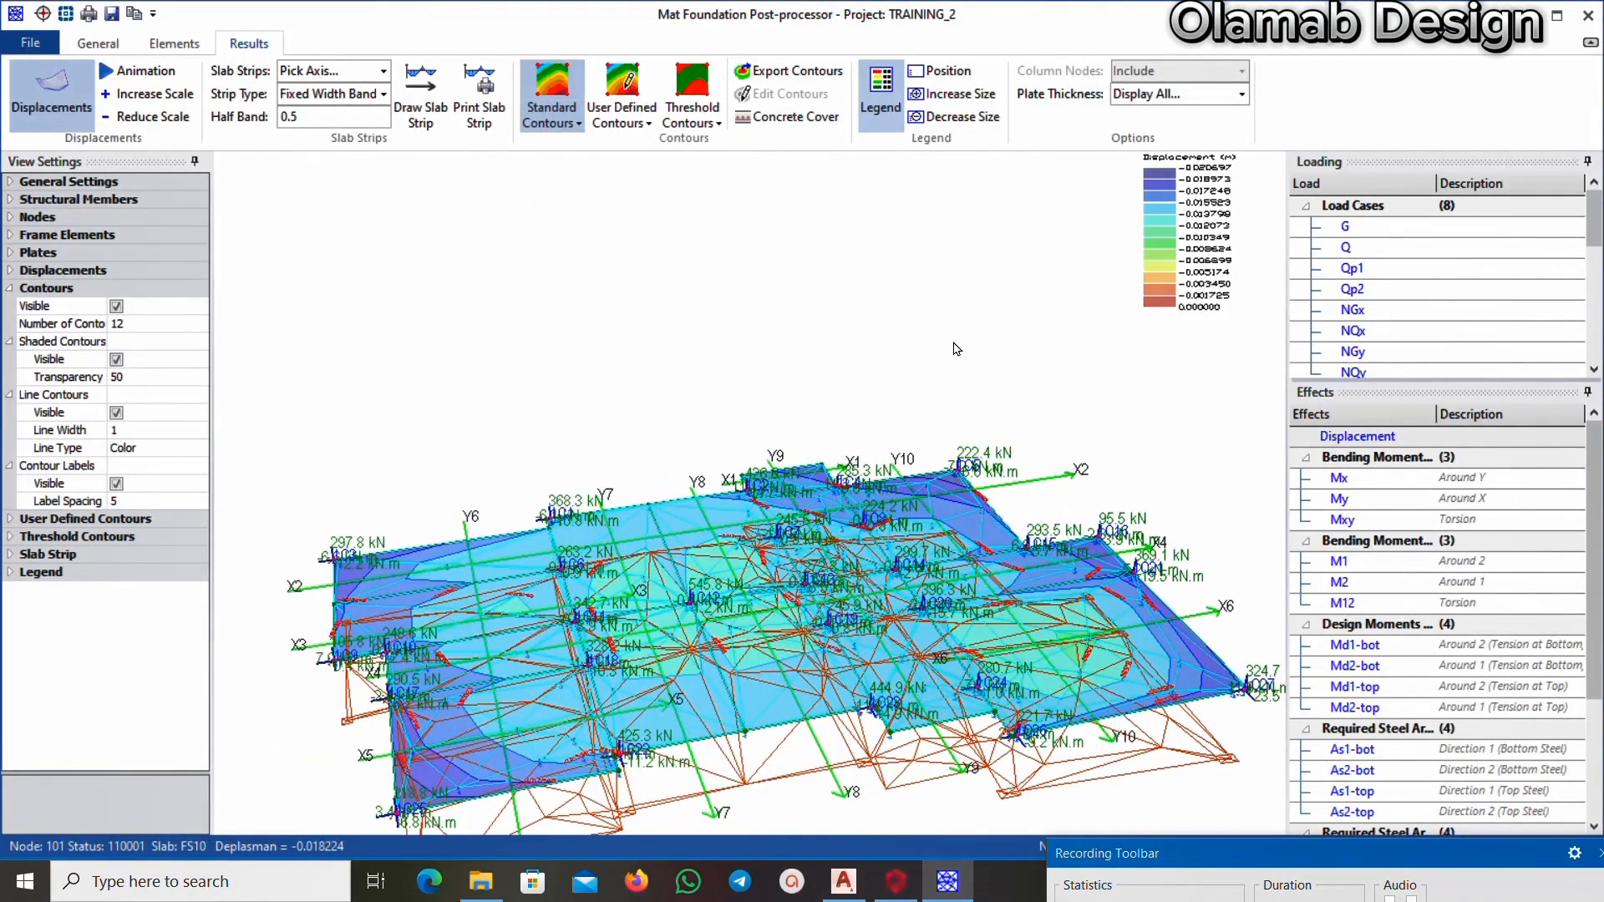
{"action": "scroll", "coordinate": [948, 418], "scroll_direction": "down", "scroll_amount": 2}
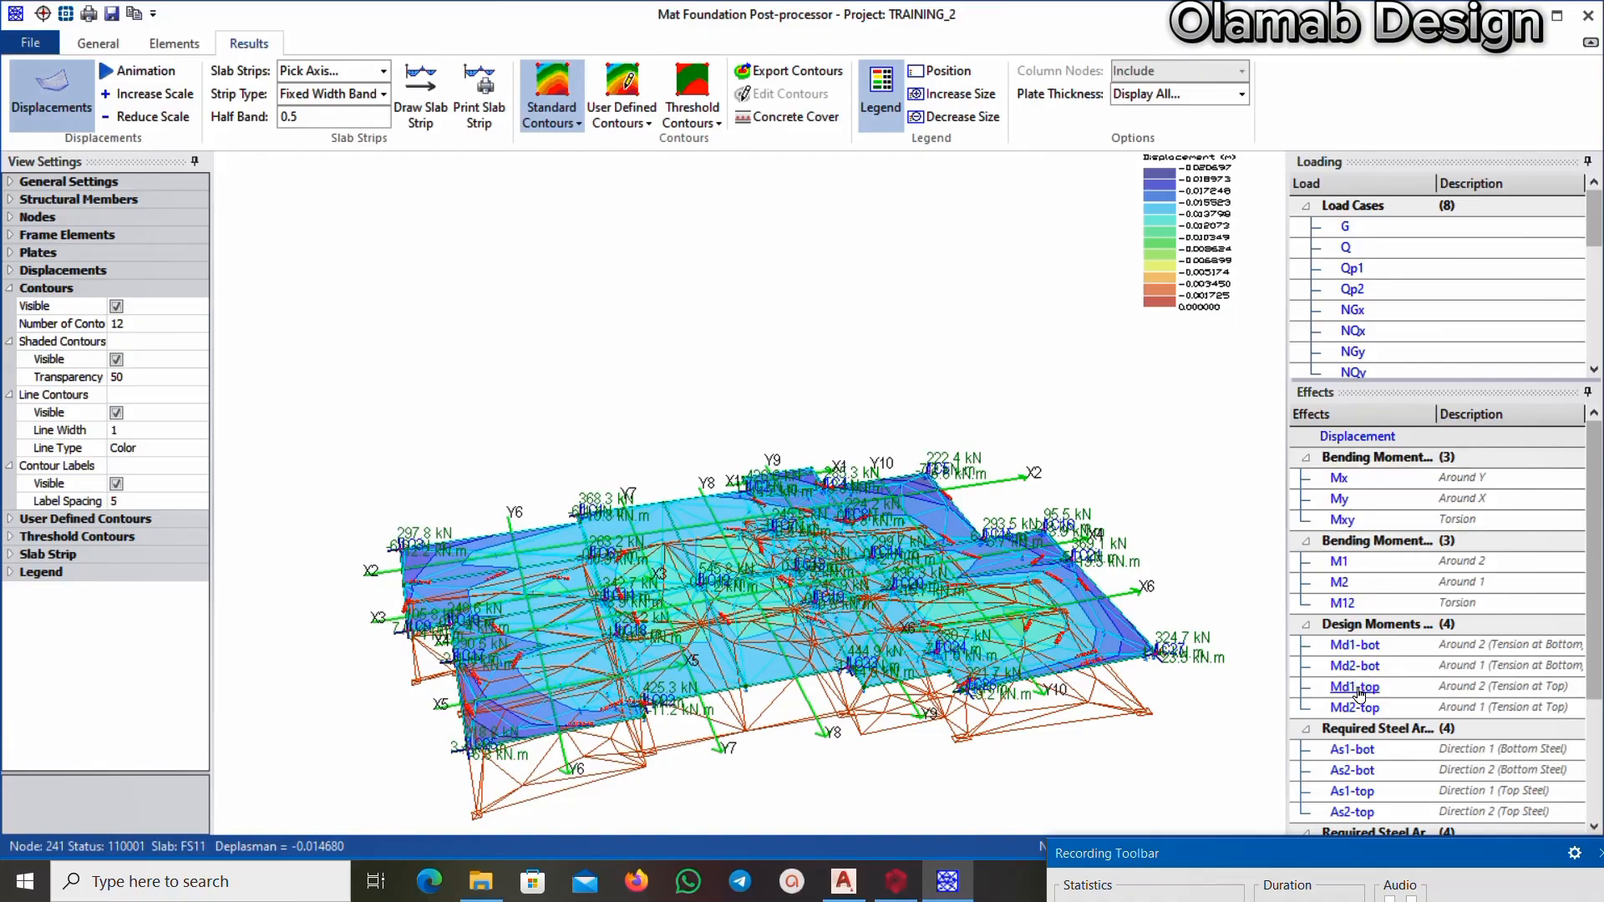
{"action": "scroll", "coordinate": [1363, 752], "scroll_direction": "down", "scroll_amount": 3}
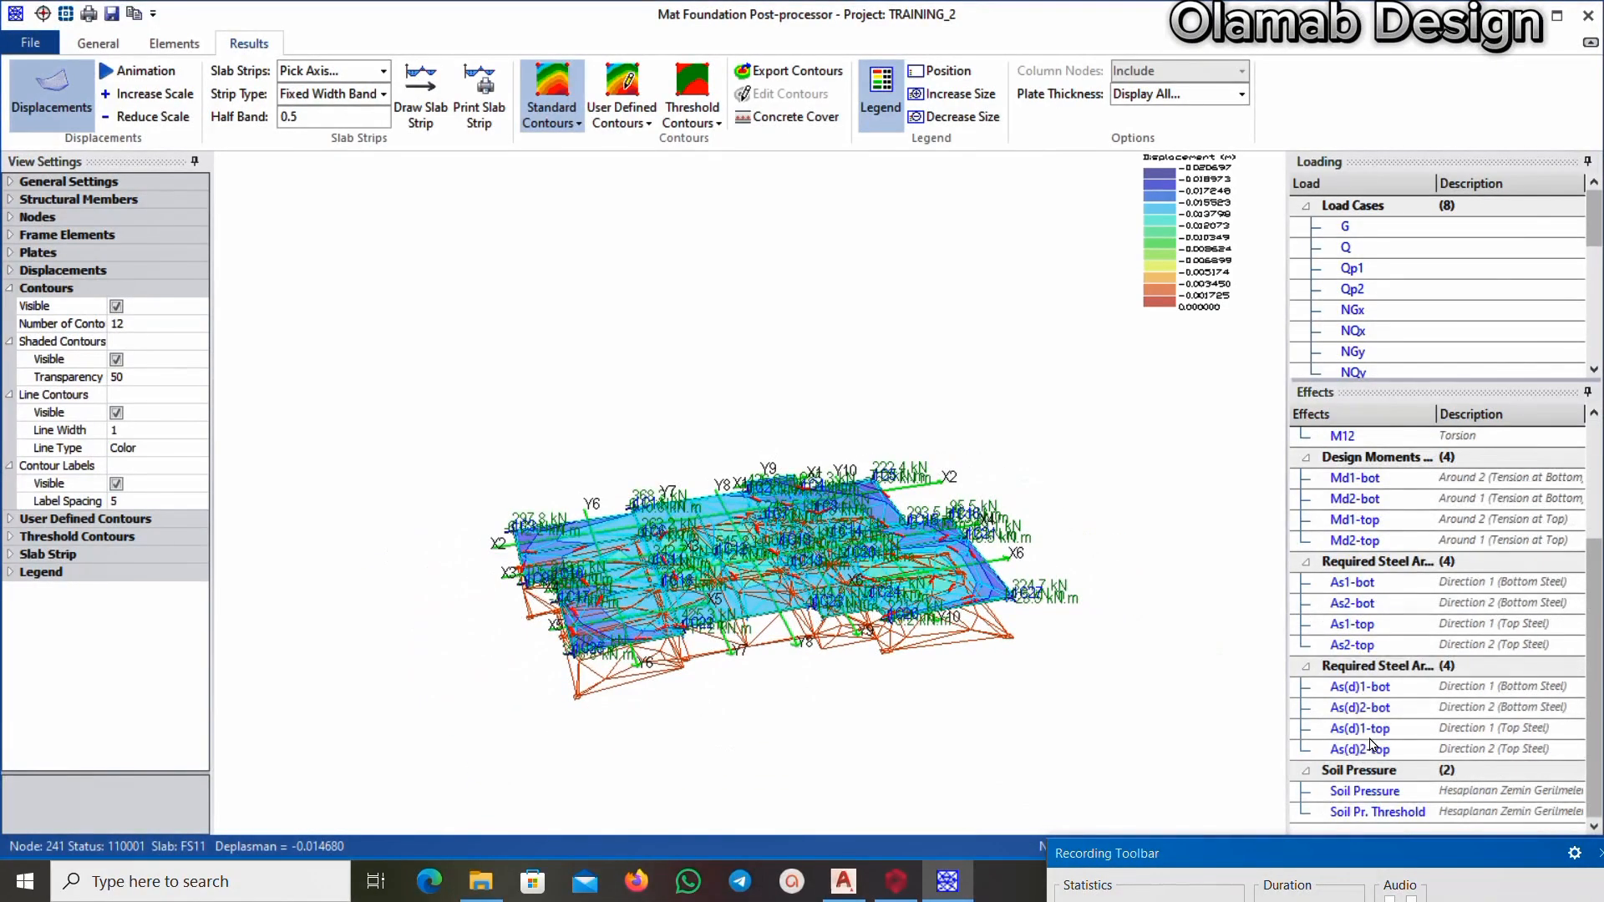
{"action": "scroll", "coordinate": [1369, 756], "scroll_direction": "up", "scroll_amount": 2}
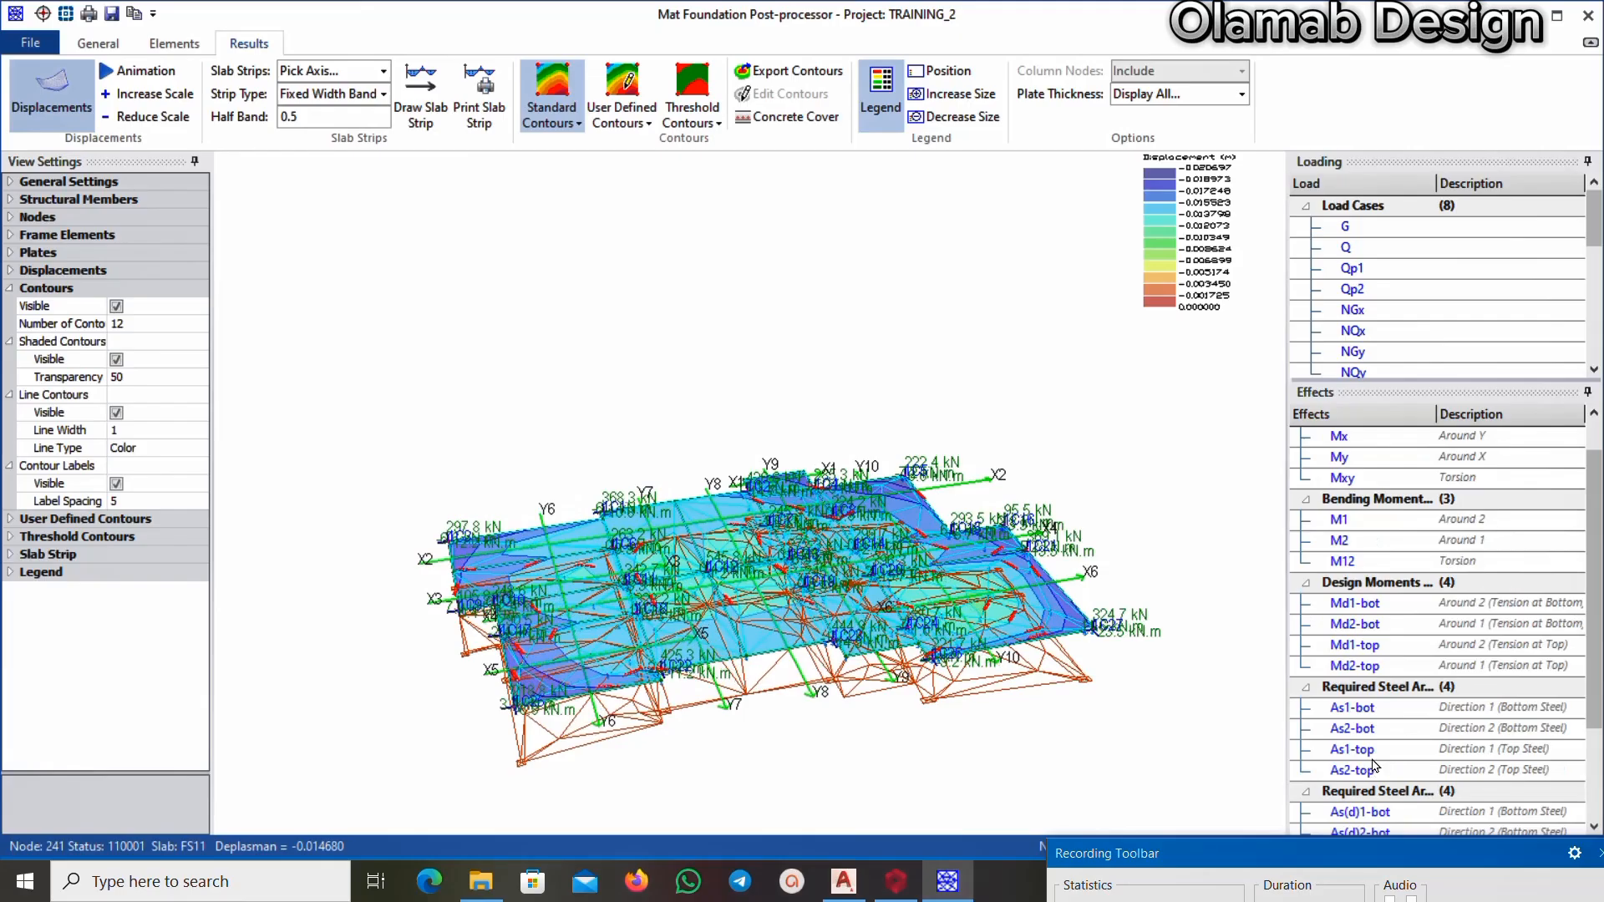
Review the raft's bending moment contours for Mx, My, Mxy, M1, M2 and M12 in turn
{"action": "left_click", "coordinate": [1341, 437]}
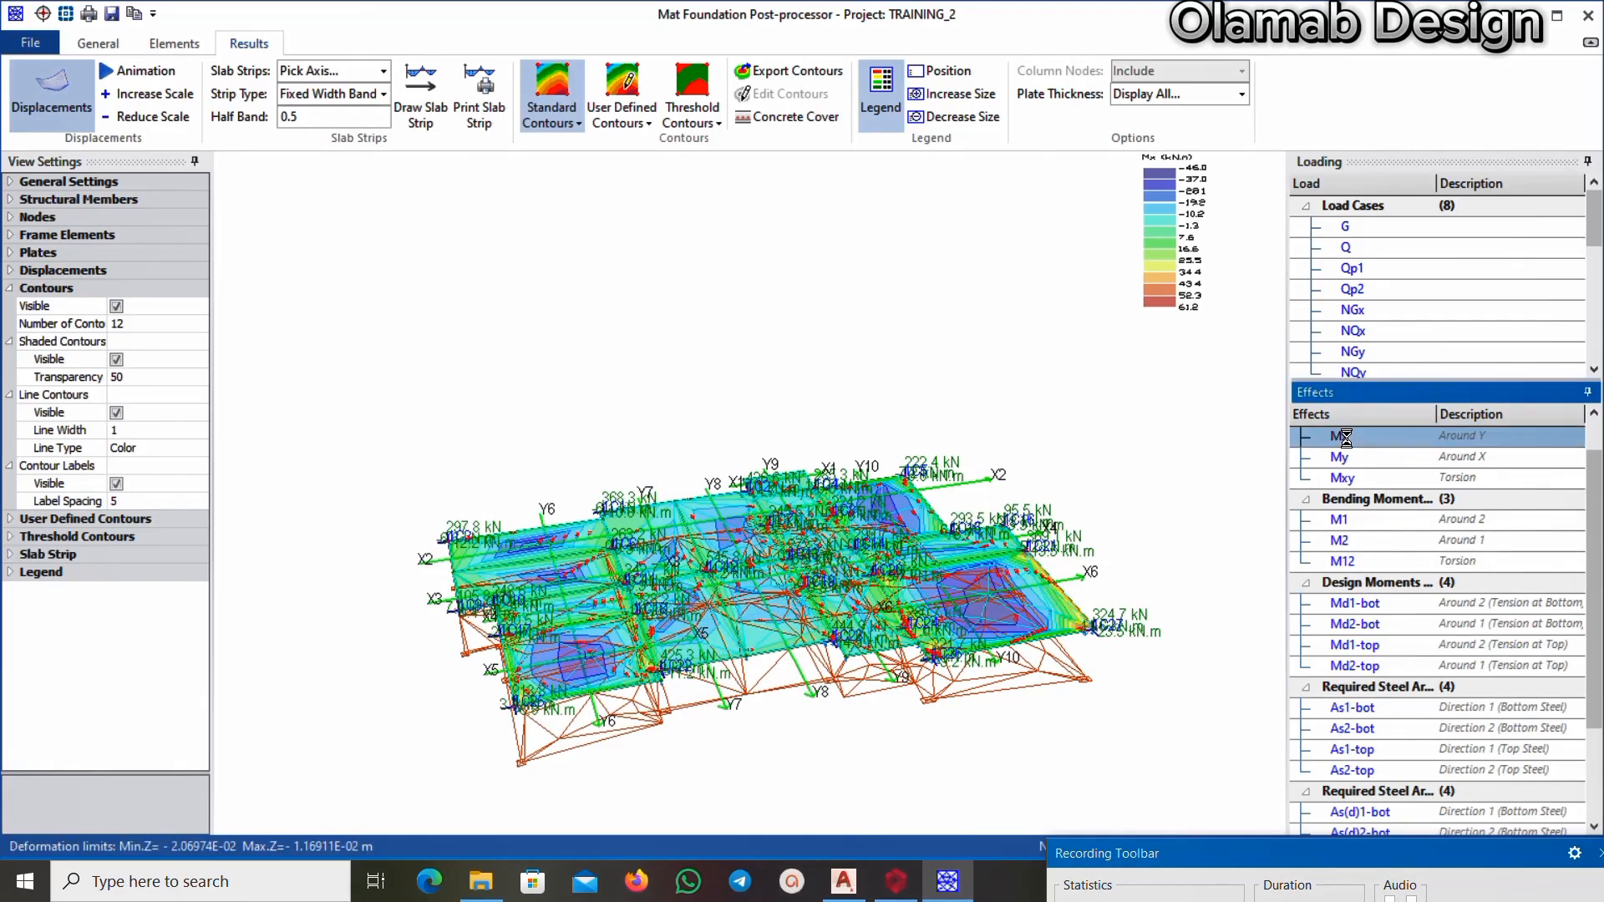
{"action": "left_click", "coordinate": [1341, 458]}
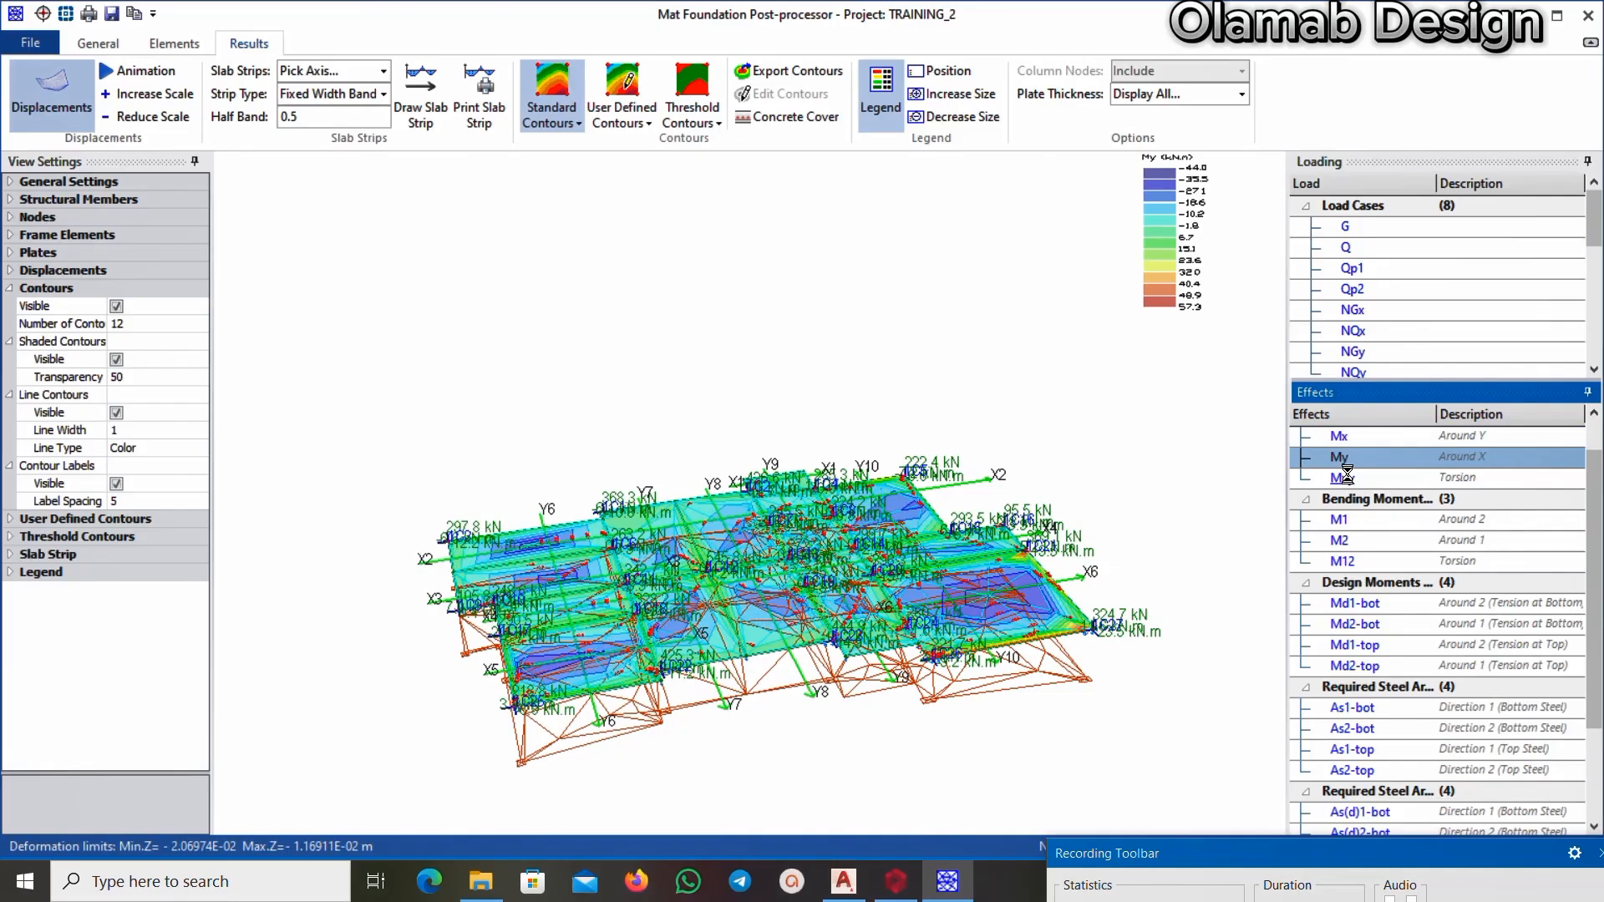
{"action": "left_click", "coordinate": [1343, 478]}
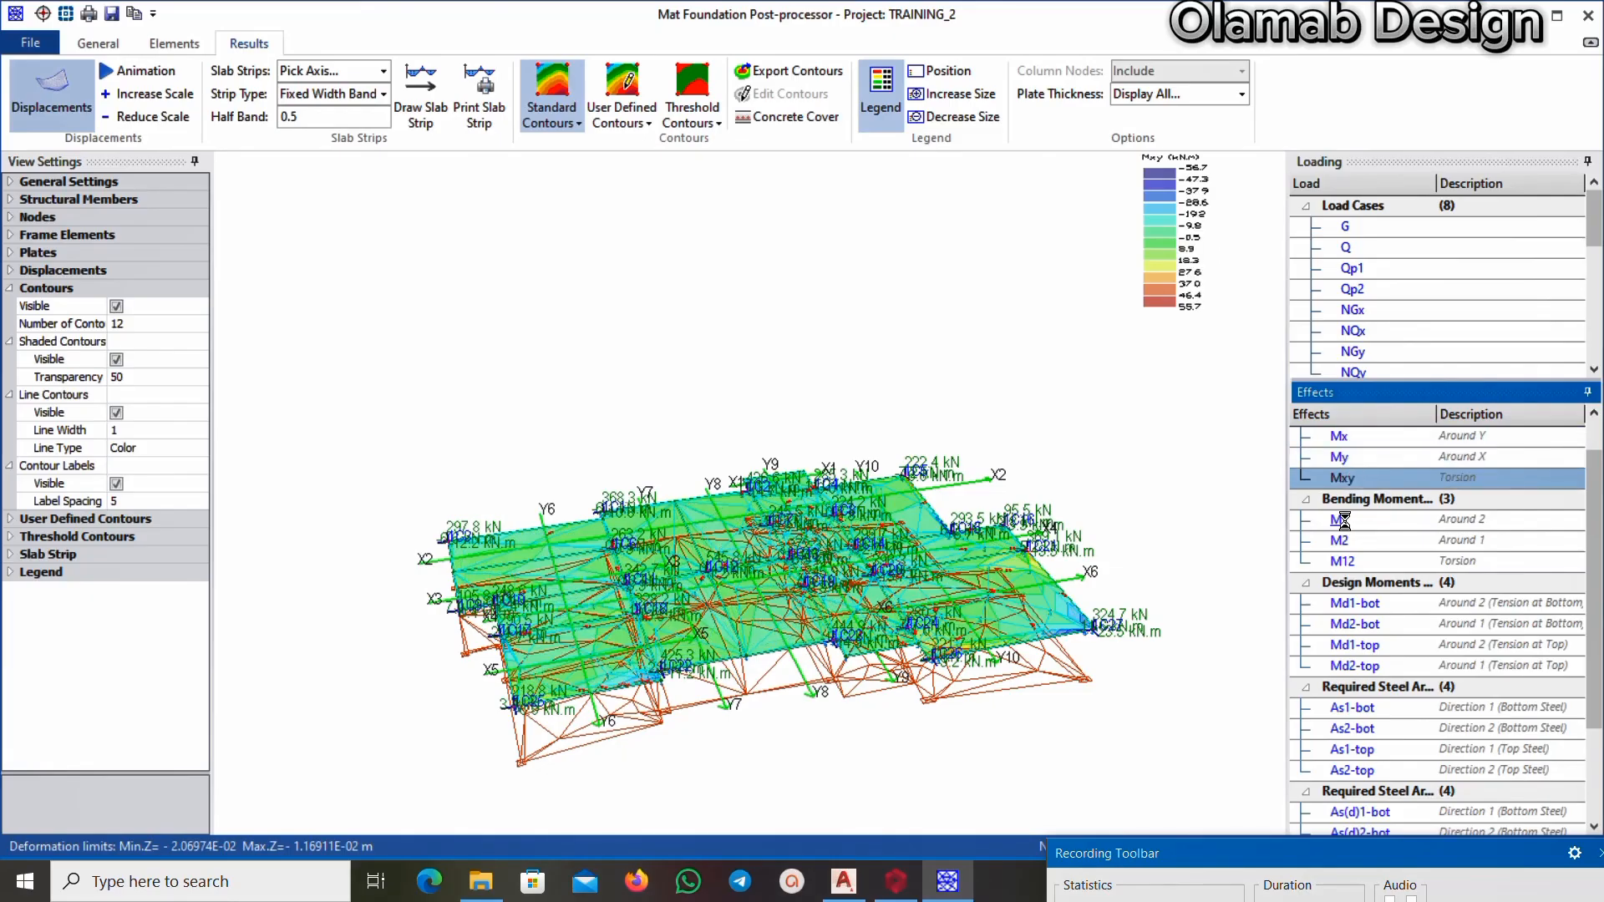
{"action": "left_click", "coordinate": [1343, 521]}
{"action": "left_click", "coordinate": [1343, 543]}
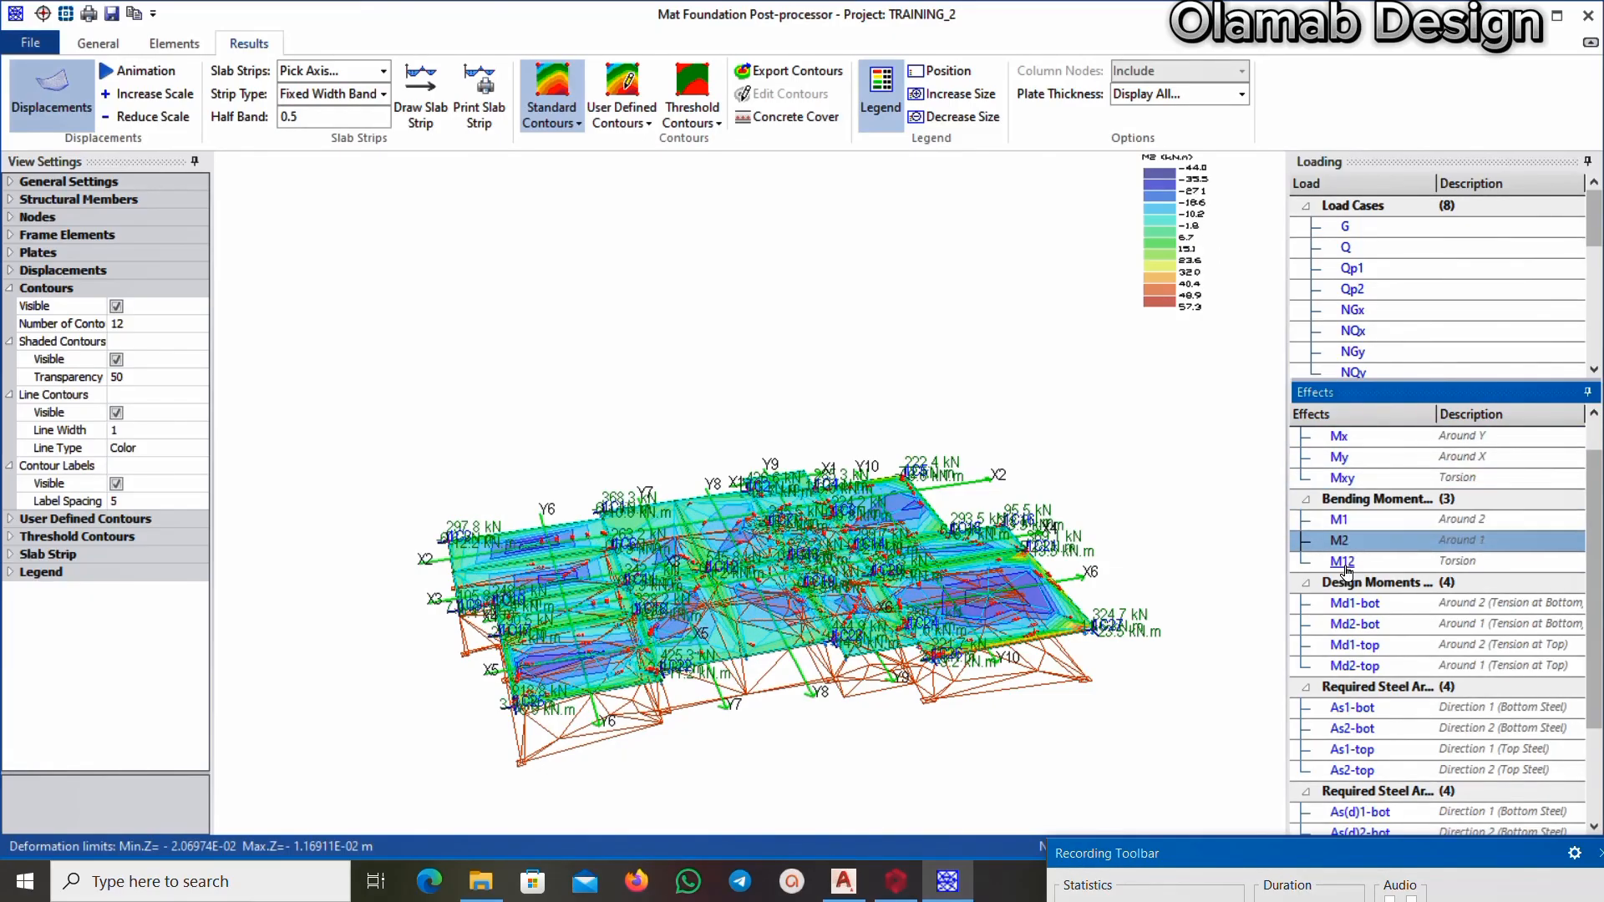
{"action": "left_click", "coordinate": [1346, 561]}
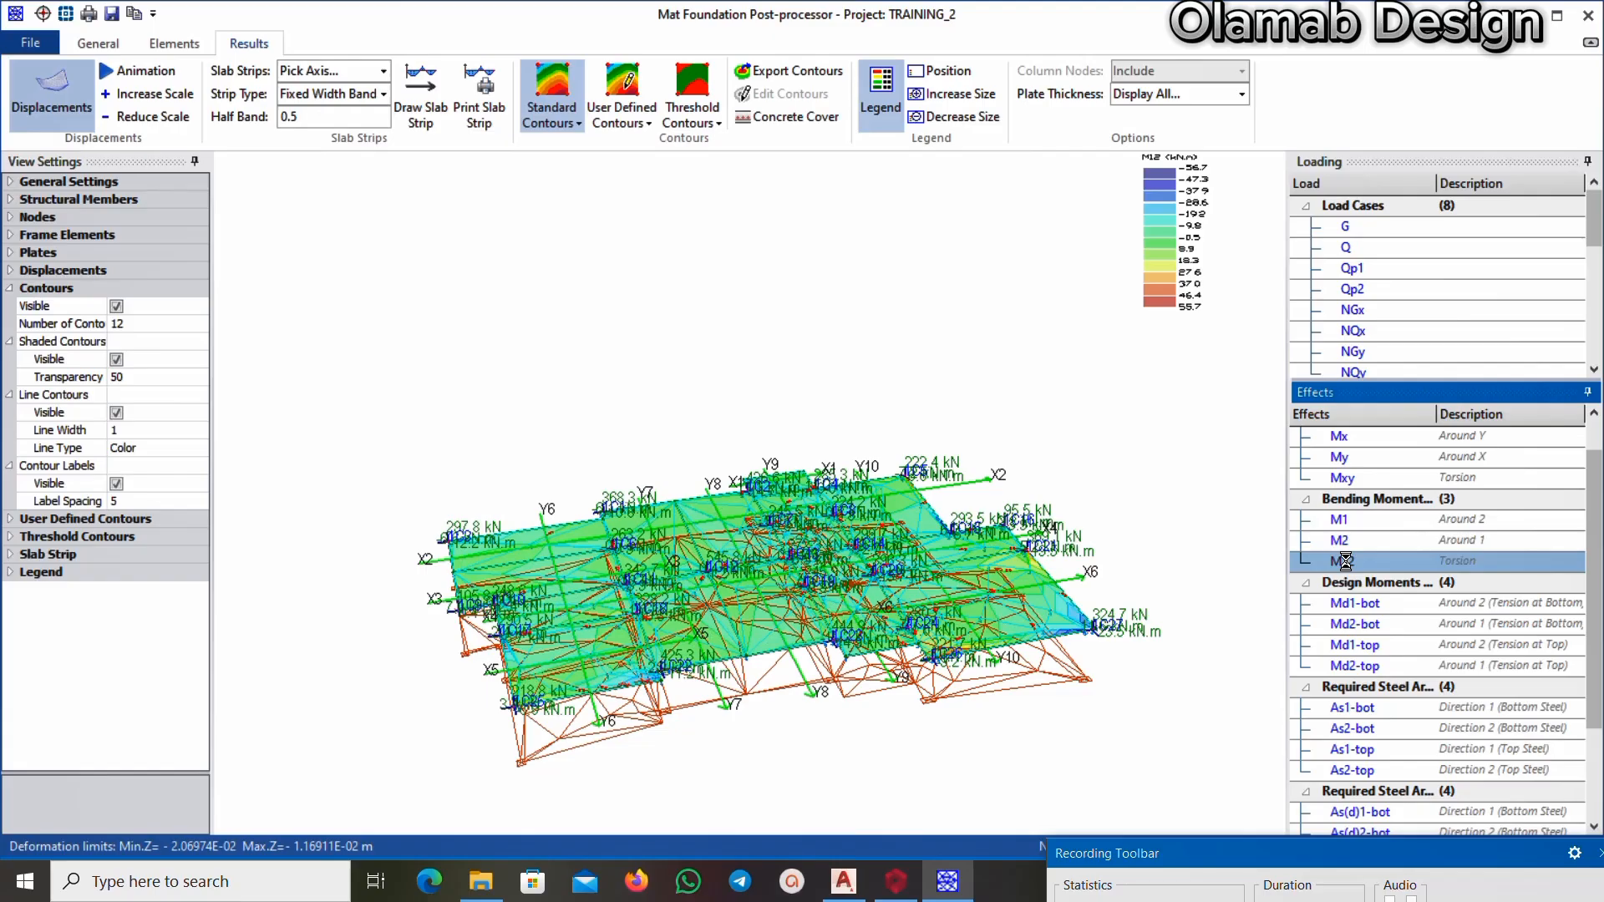
Review the design moment contours for Md1-bot, Md2-bot, Md1-top and Md2-top
{"action": "left_click", "coordinate": [1347, 603]}
{"action": "left_click", "coordinate": [1350, 625]}
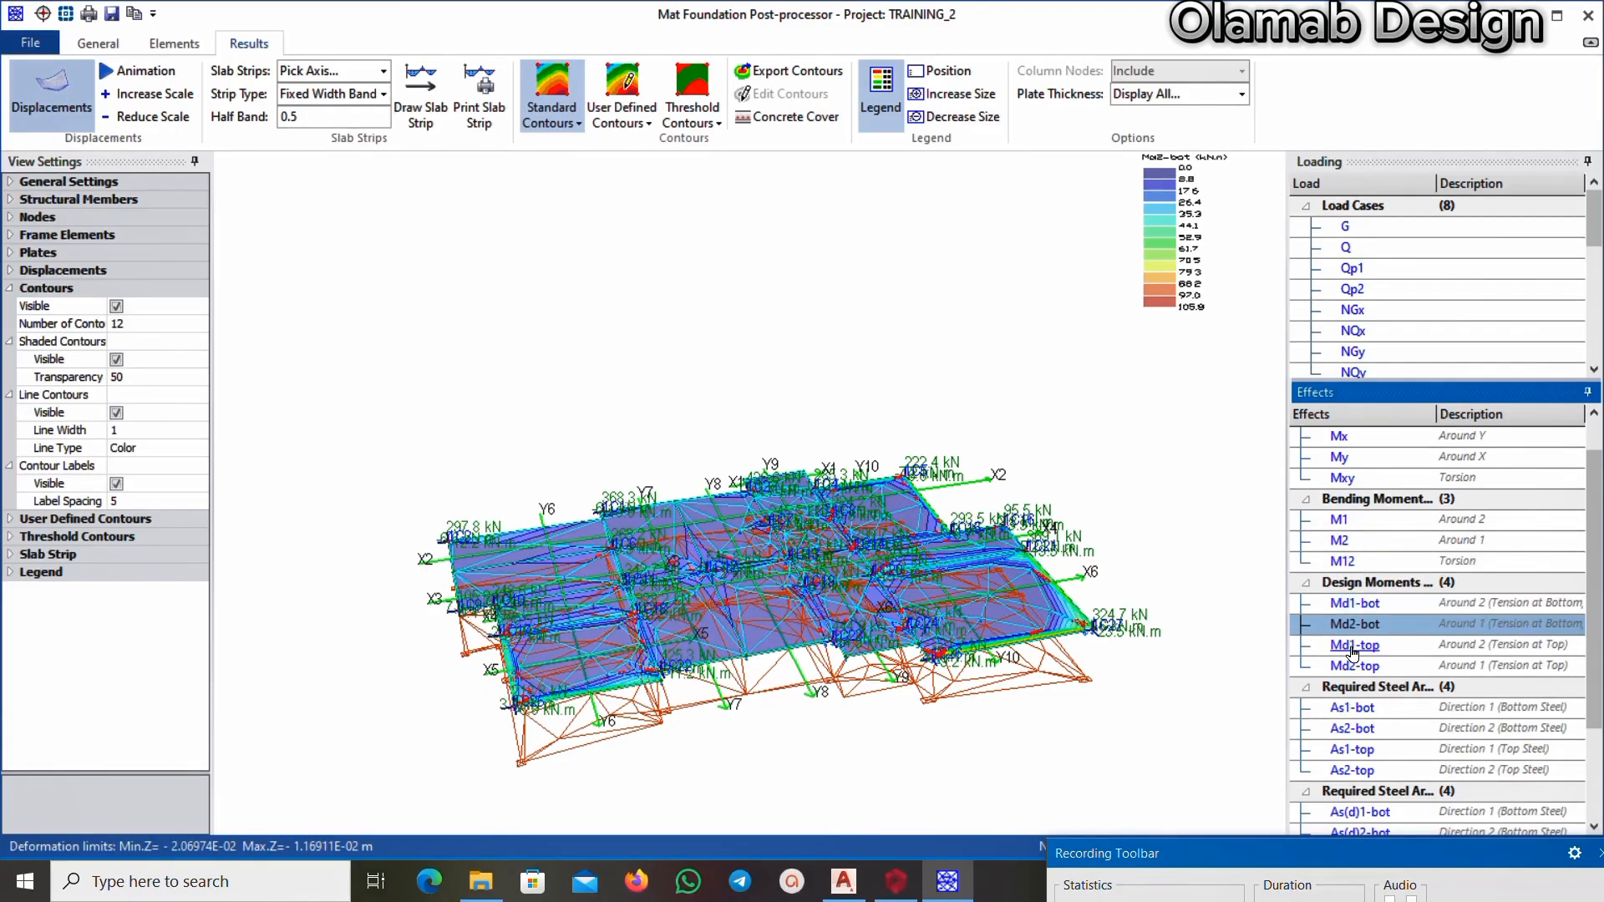
{"action": "left_click", "coordinate": [1353, 647]}
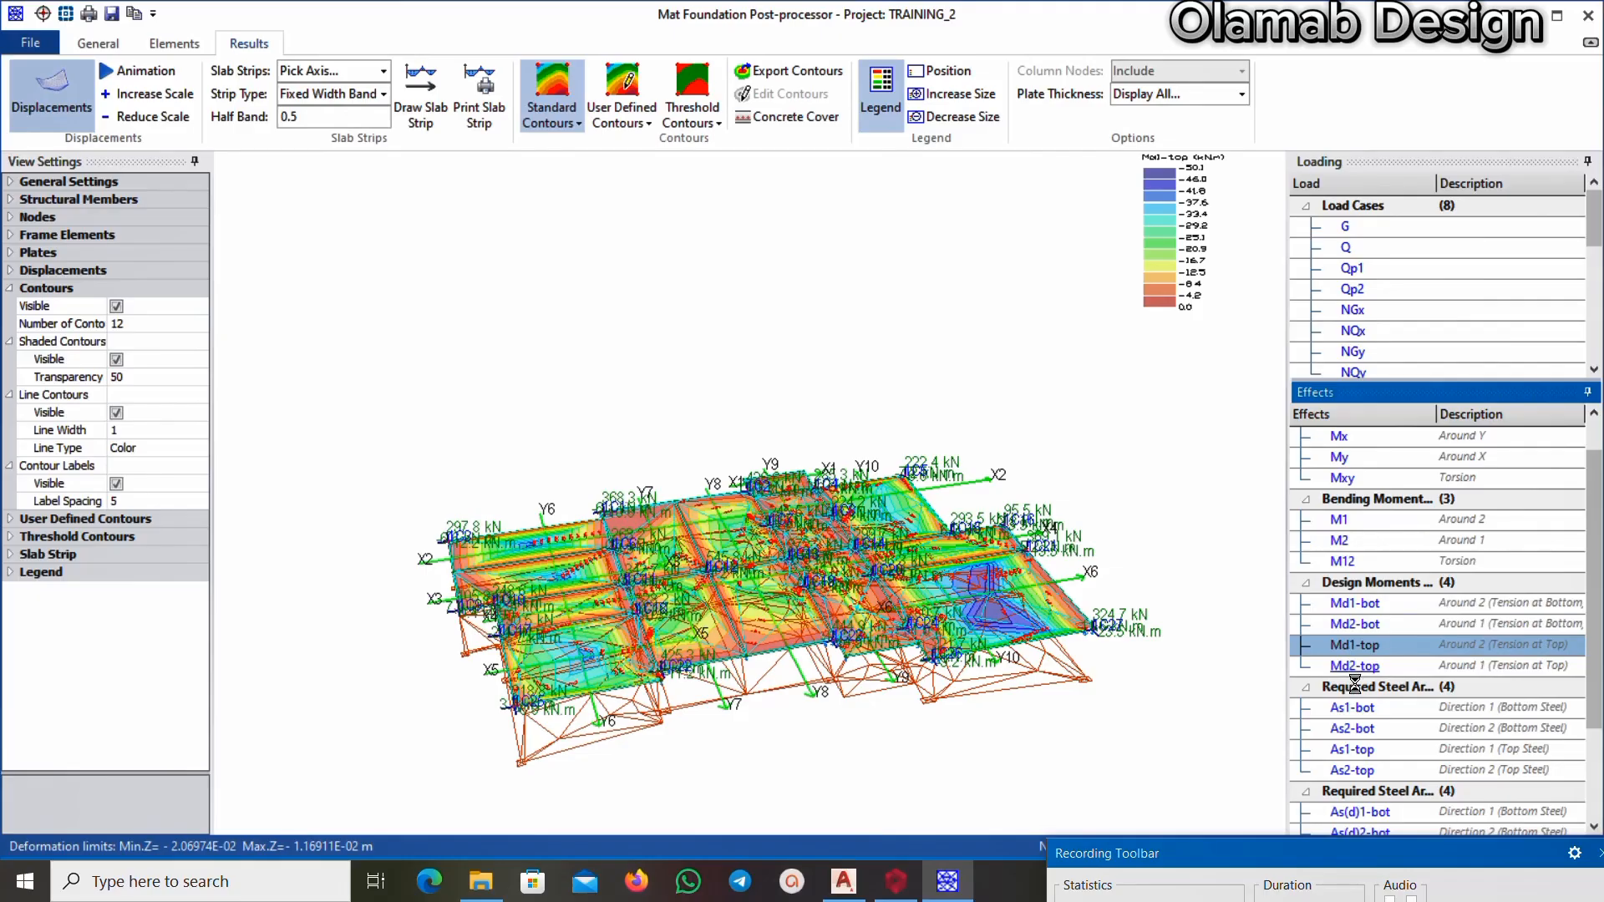
{"action": "left_click", "coordinate": [1355, 666]}
Review the required steel area contours for As1-bot, As2-bot, As1-top and As2-top
{"action": "left_click", "coordinate": [1351, 709]}
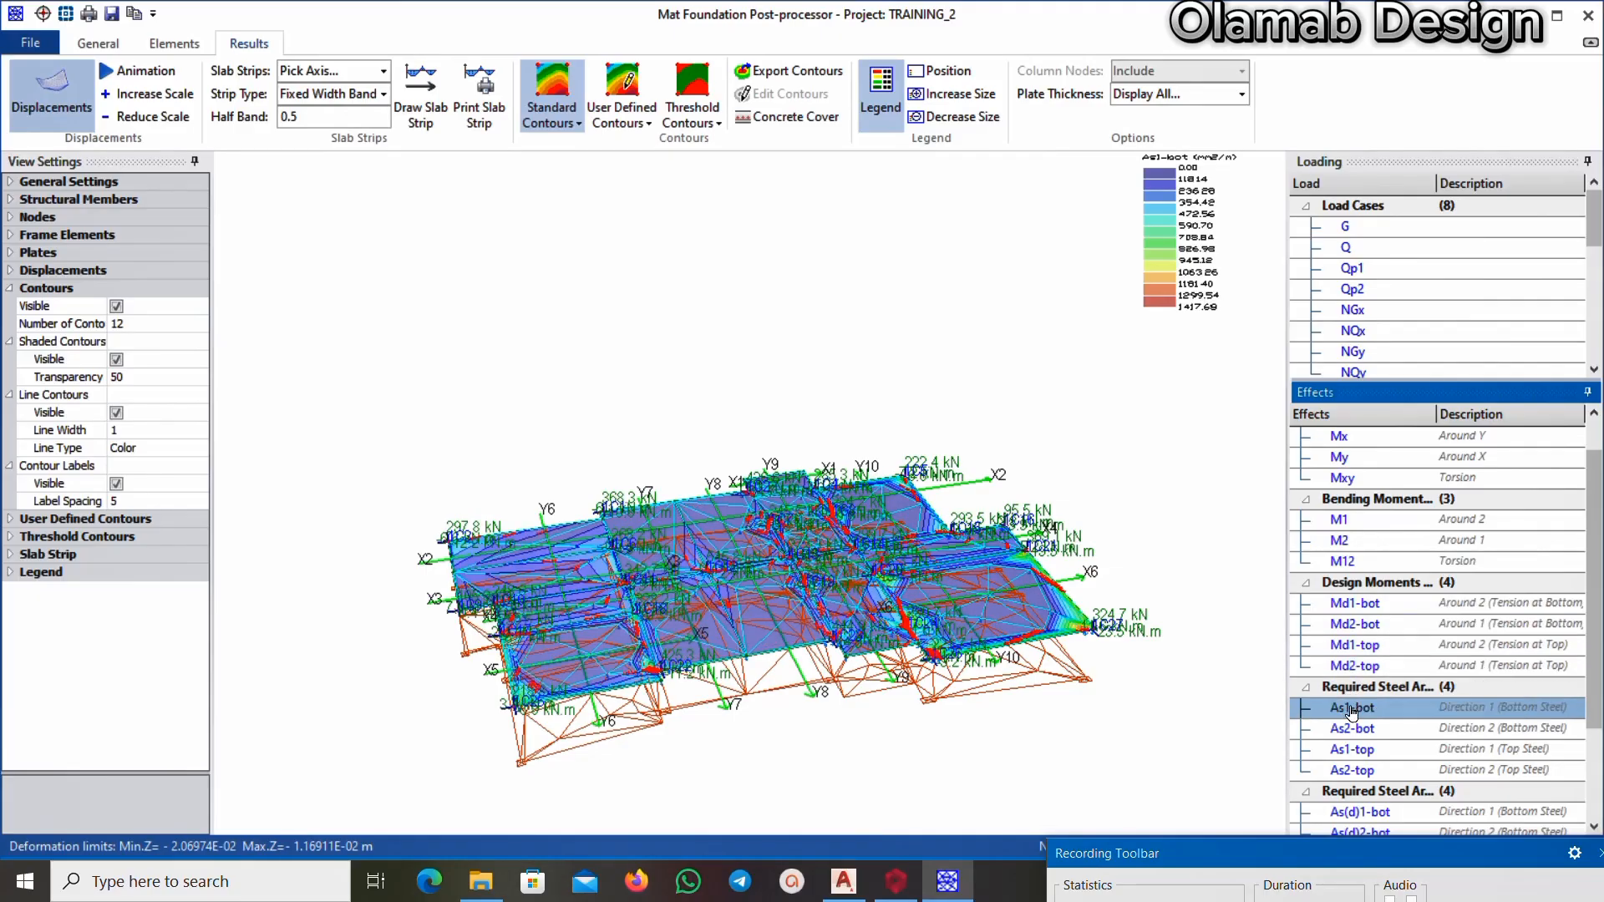
{"action": "left_click", "coordinate": [1351, 730]}
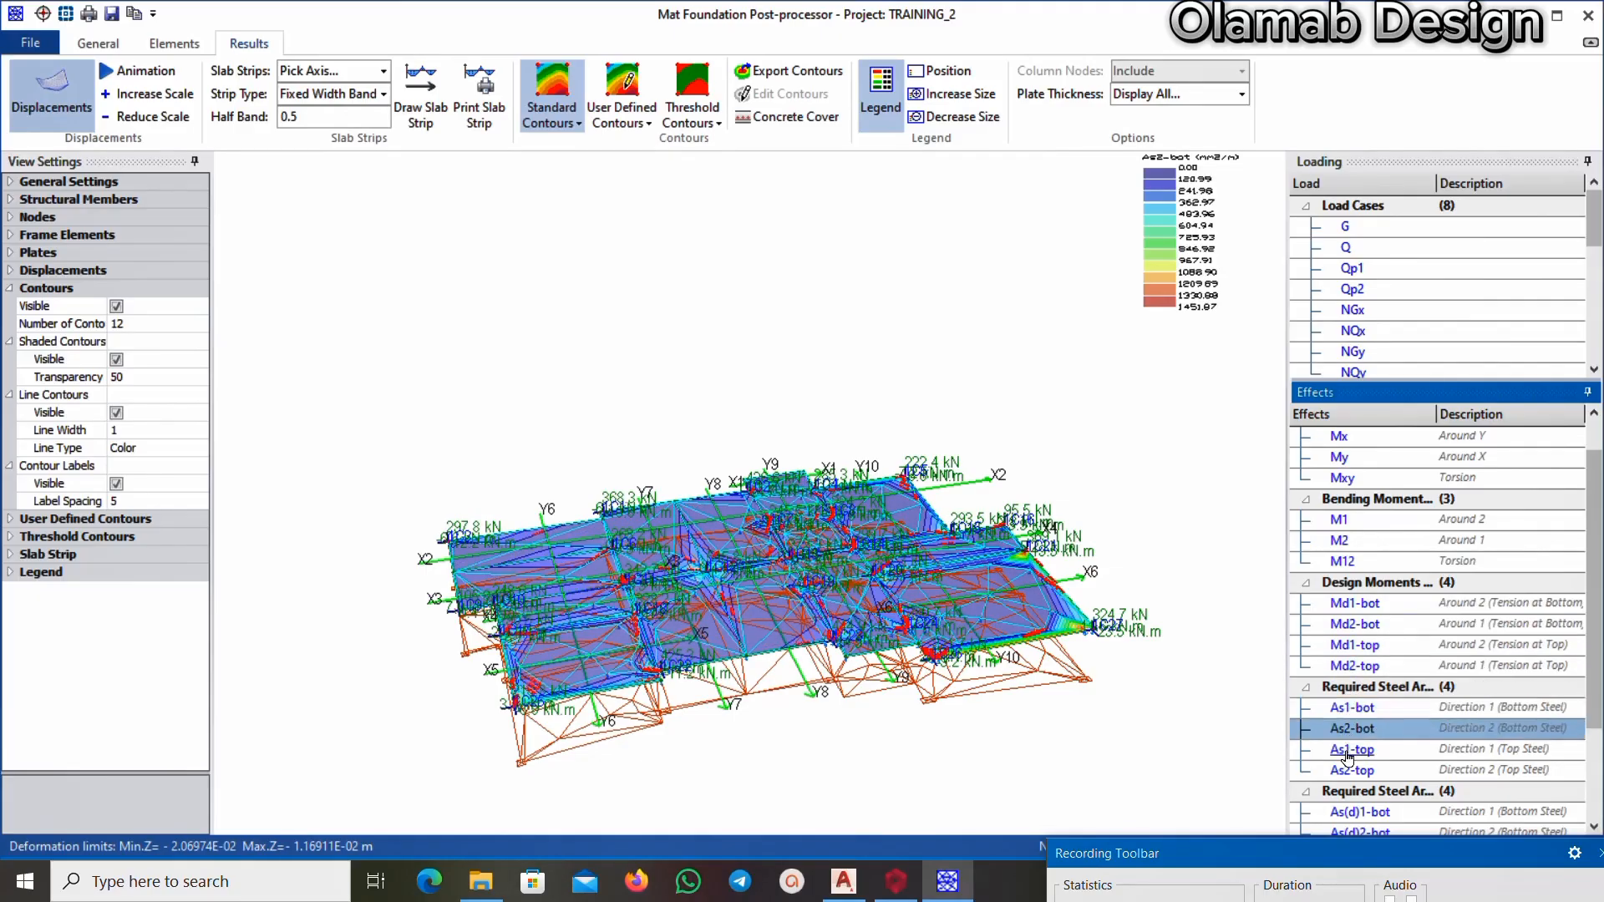
{"action": "left_click", "coordinate": [1351, 749]}
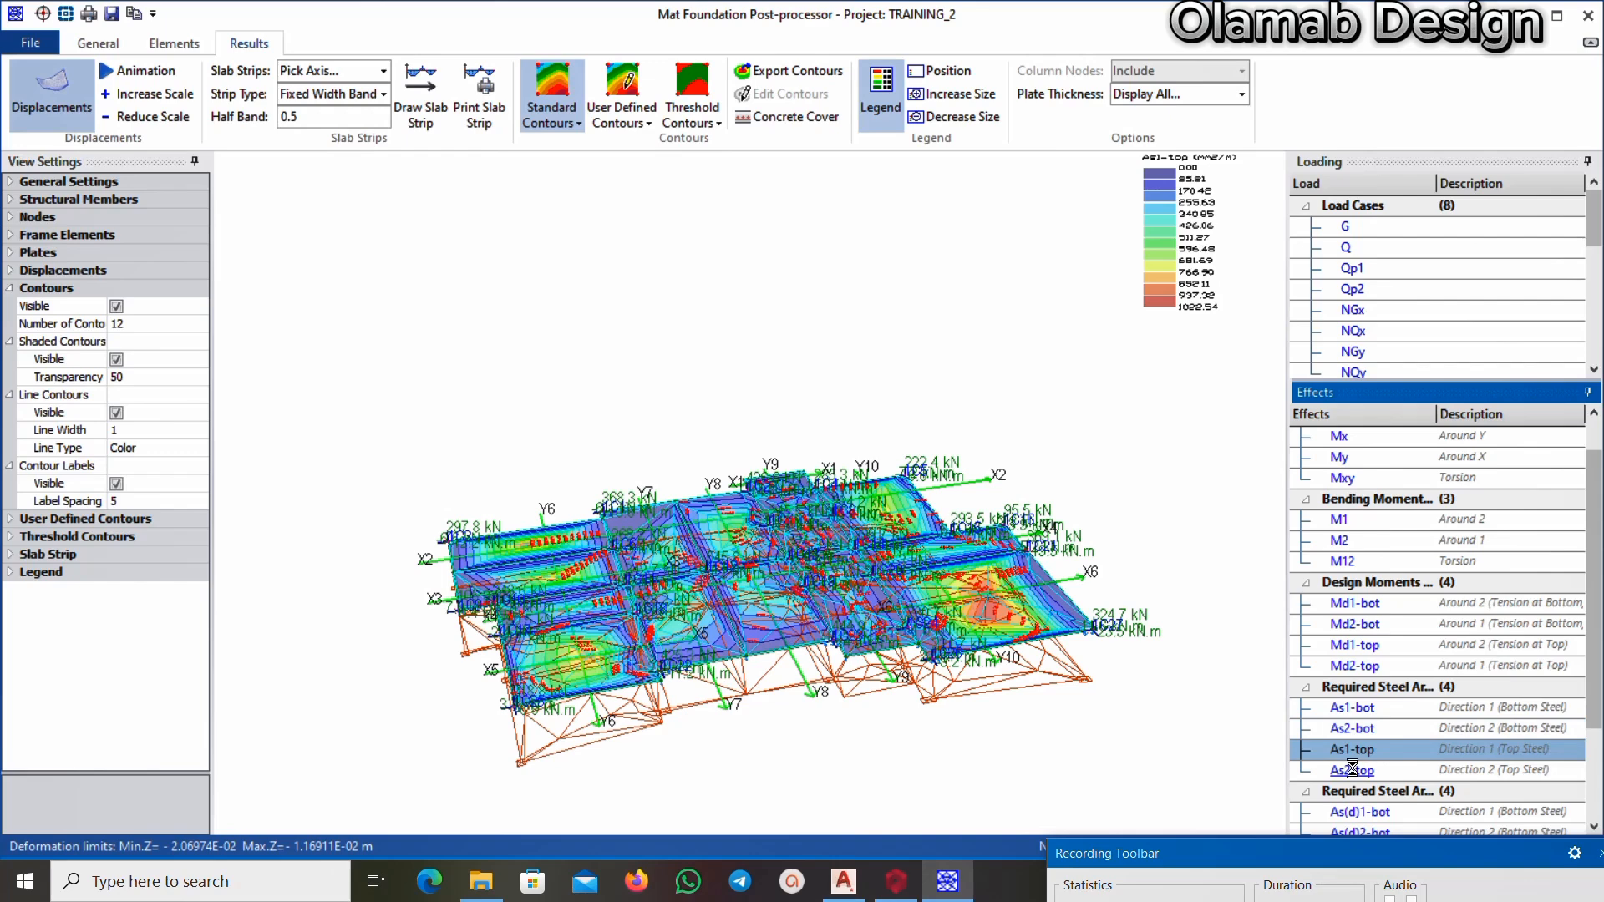
{"action": "left_click", "coordinate": [1352, 771]}
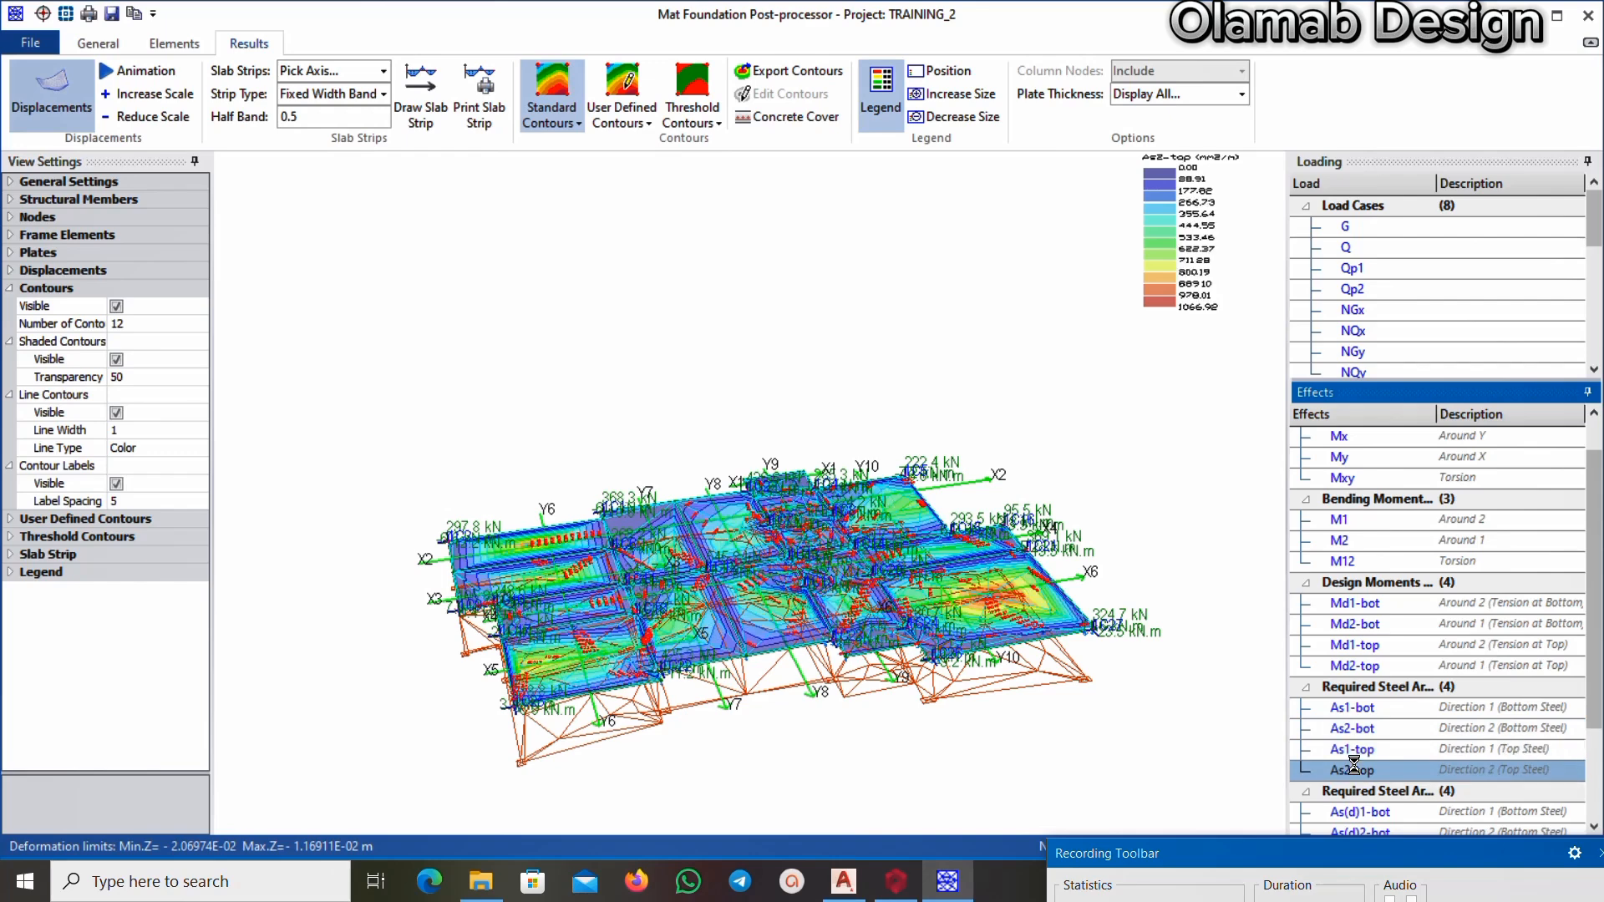
Display the As(d)1-bot steel contours and undock the Loading list to make room for the full list of effects
{"action": "left_click", "coordinate": [1353, 813]}
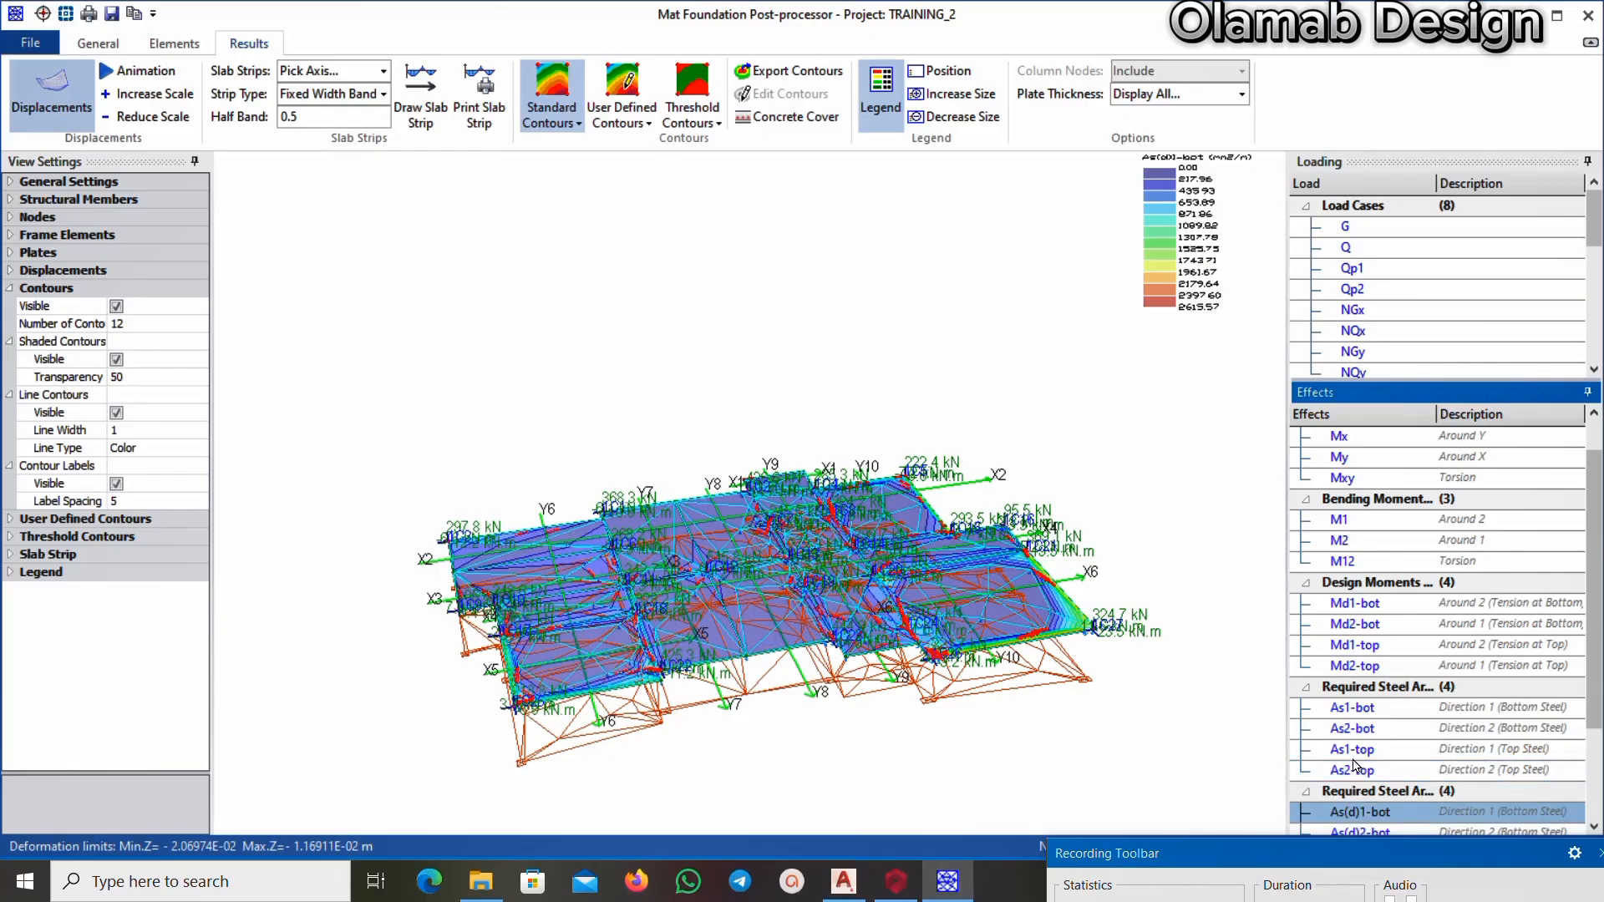
{"action": "left_click_drag", "start_coordinate": [1324, 852], "coordinate": [1319, 884]}
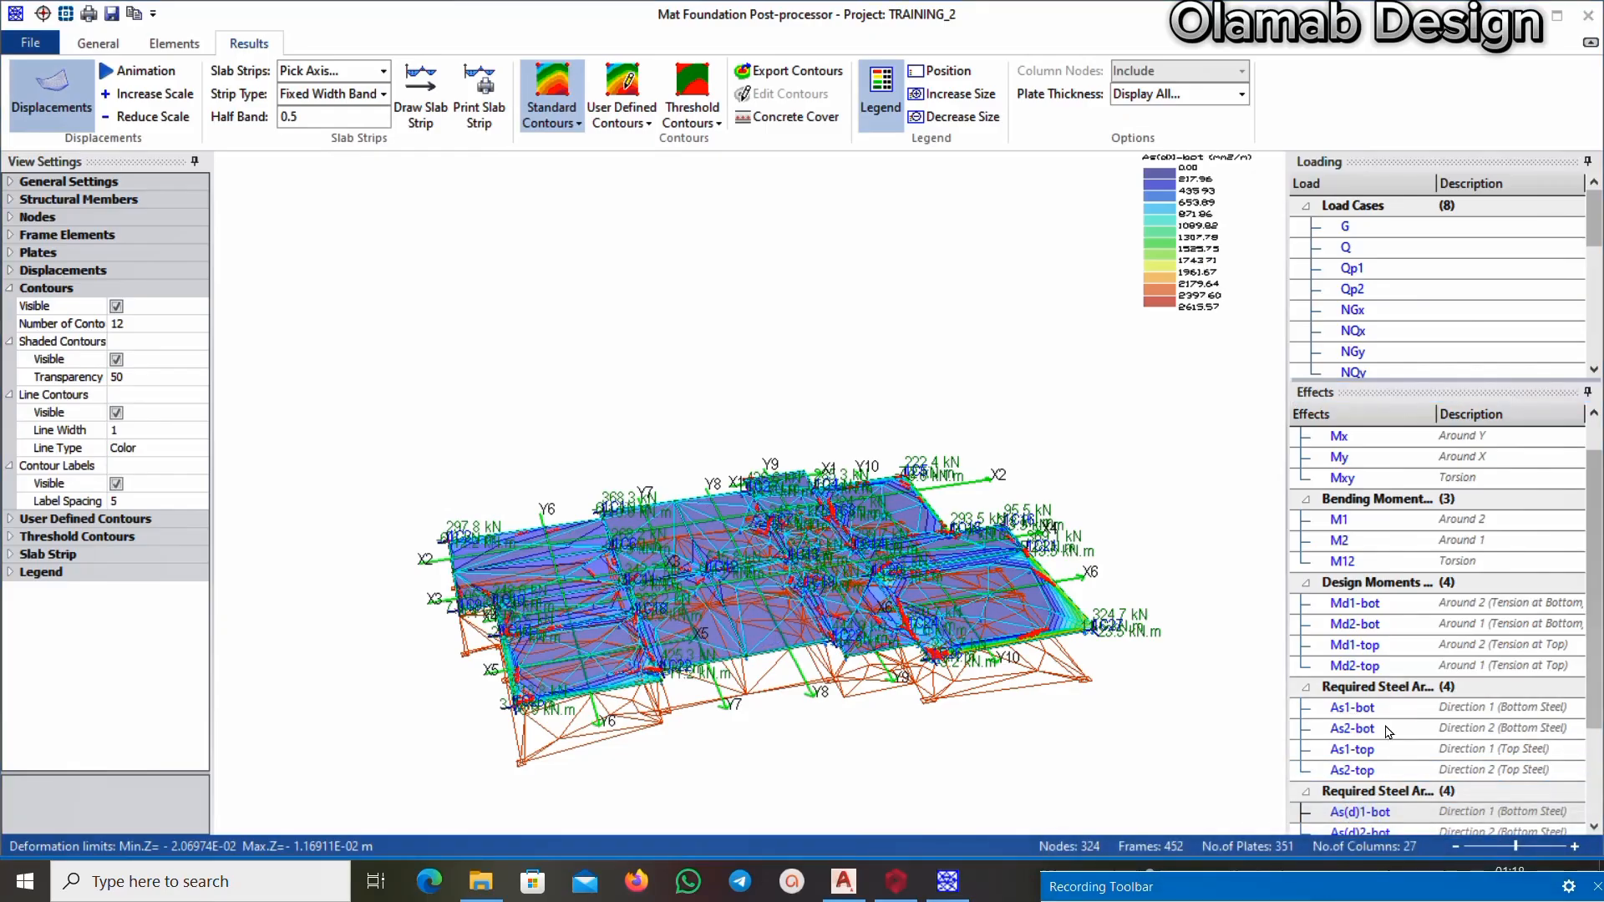
{"action": "double_click", "coordinate": [1434, 161]}
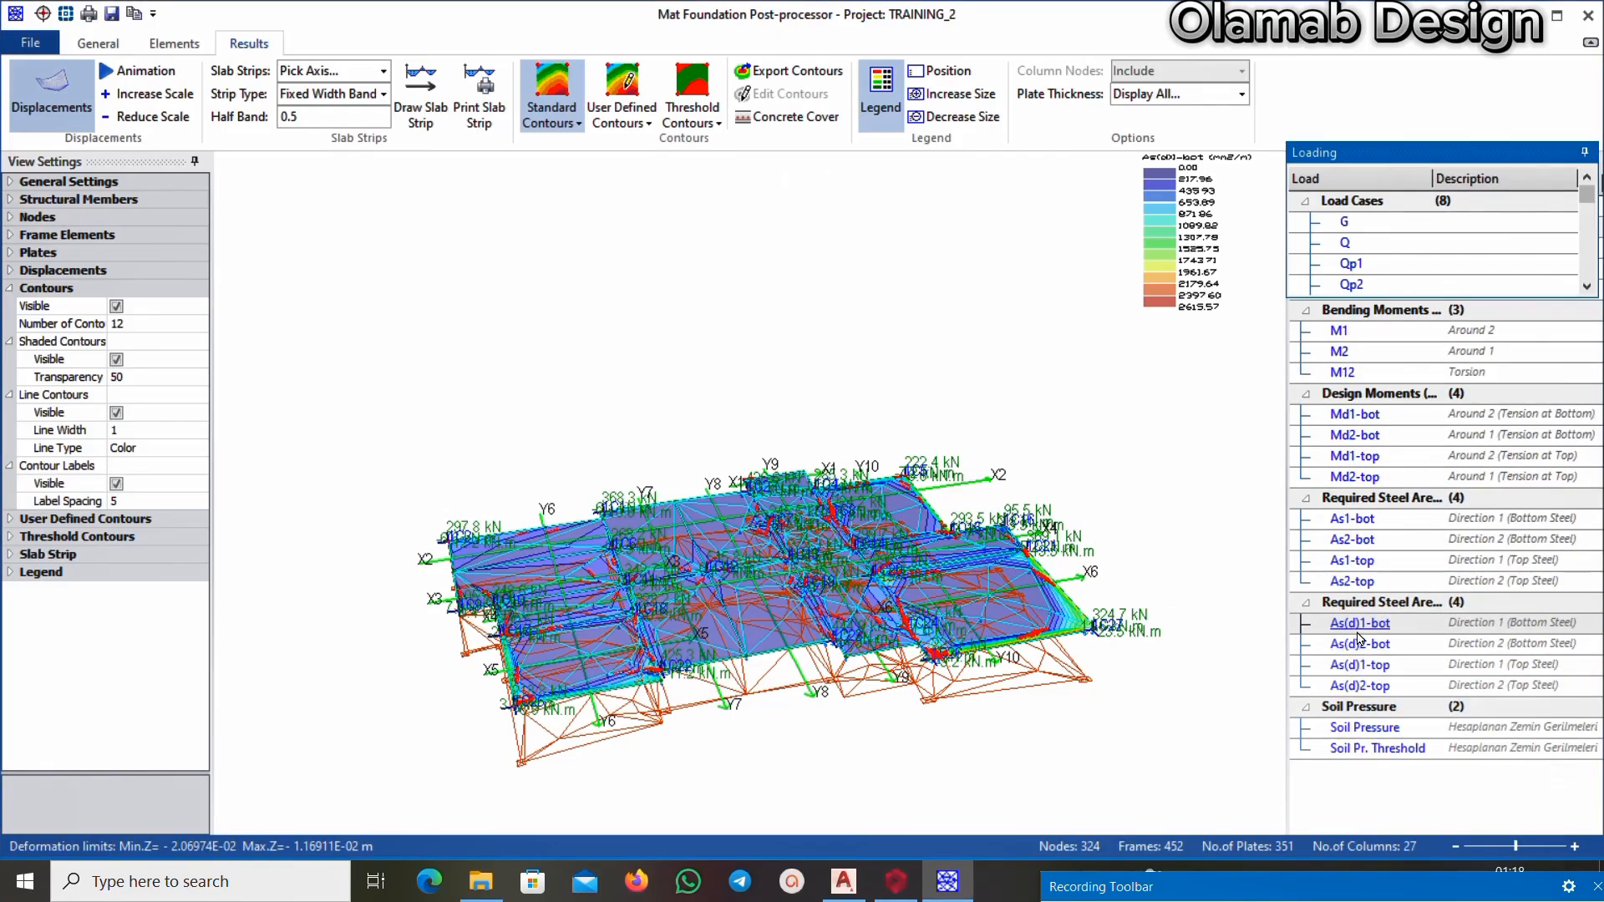
Go through the bottom and top required steel contours again, from As1-bot to As2-top
{"action": "left_click", "coordinate": [1362, 519]}
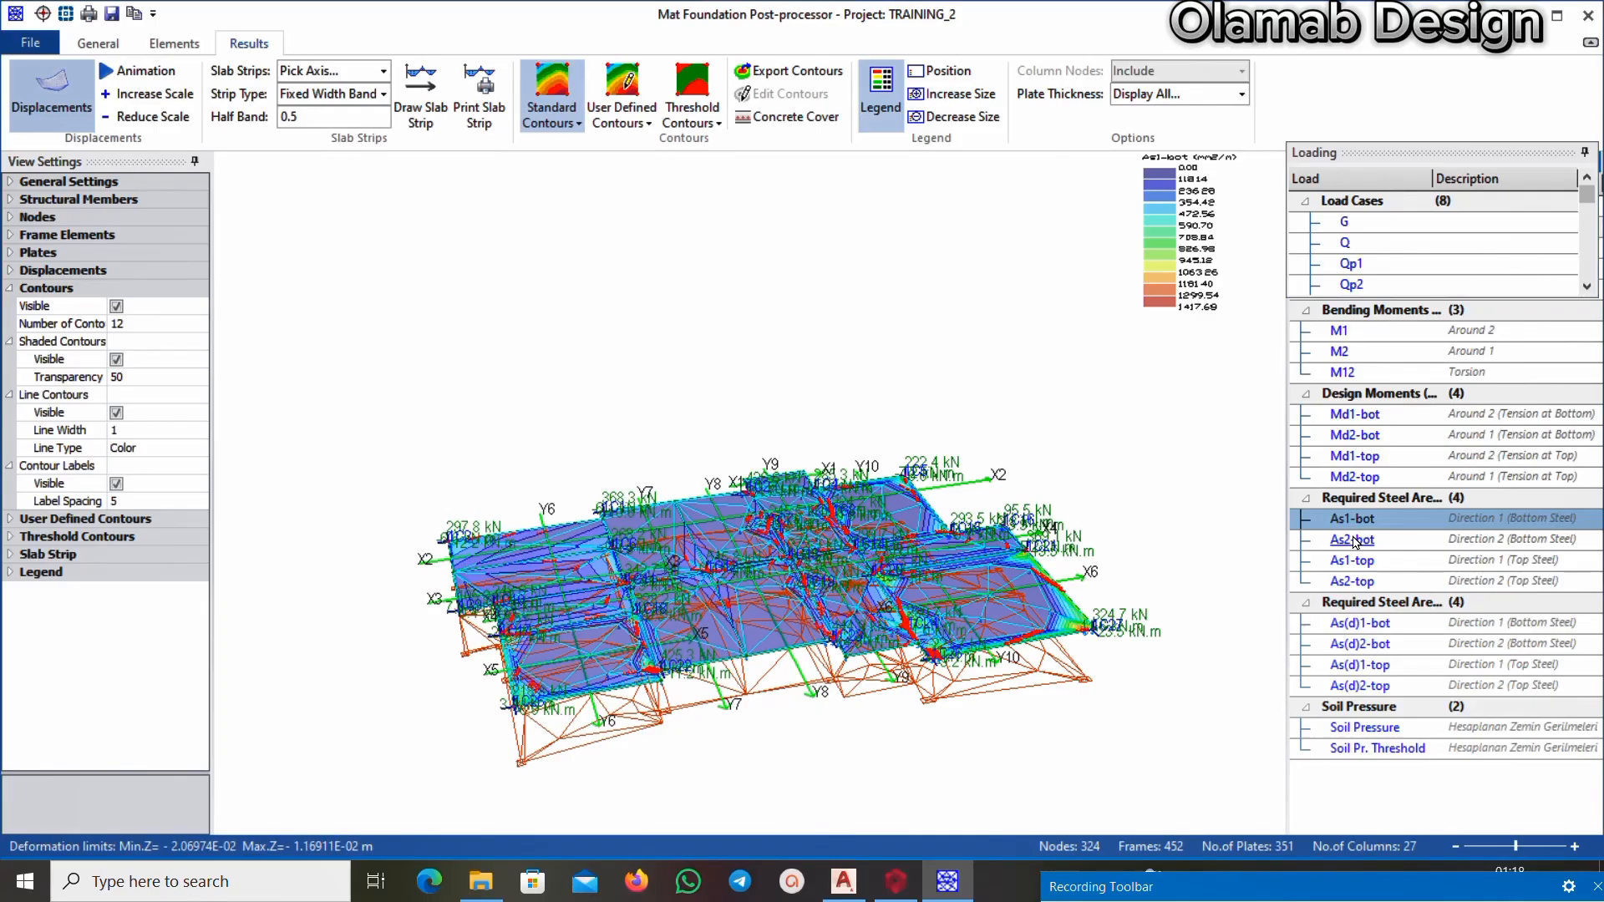
{"action": "left_click", "coordinate": [1355, 542]}
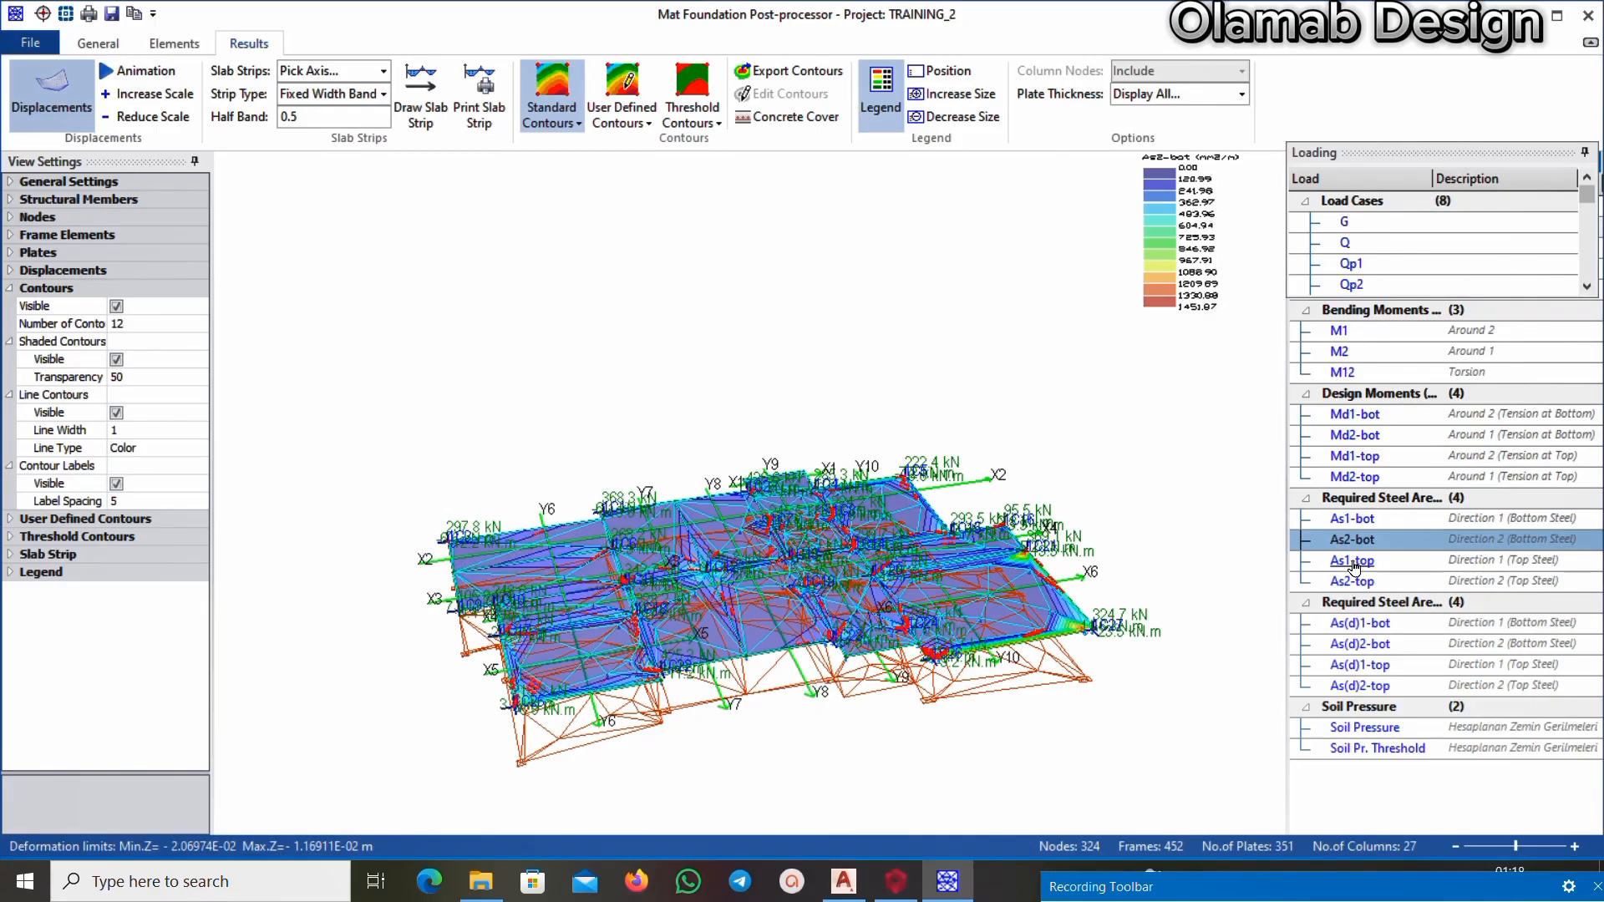
{"action": "left_click", "coordinate": [1354, 565]}
{"action": "left_click", "coordinate": [1354, 582]}
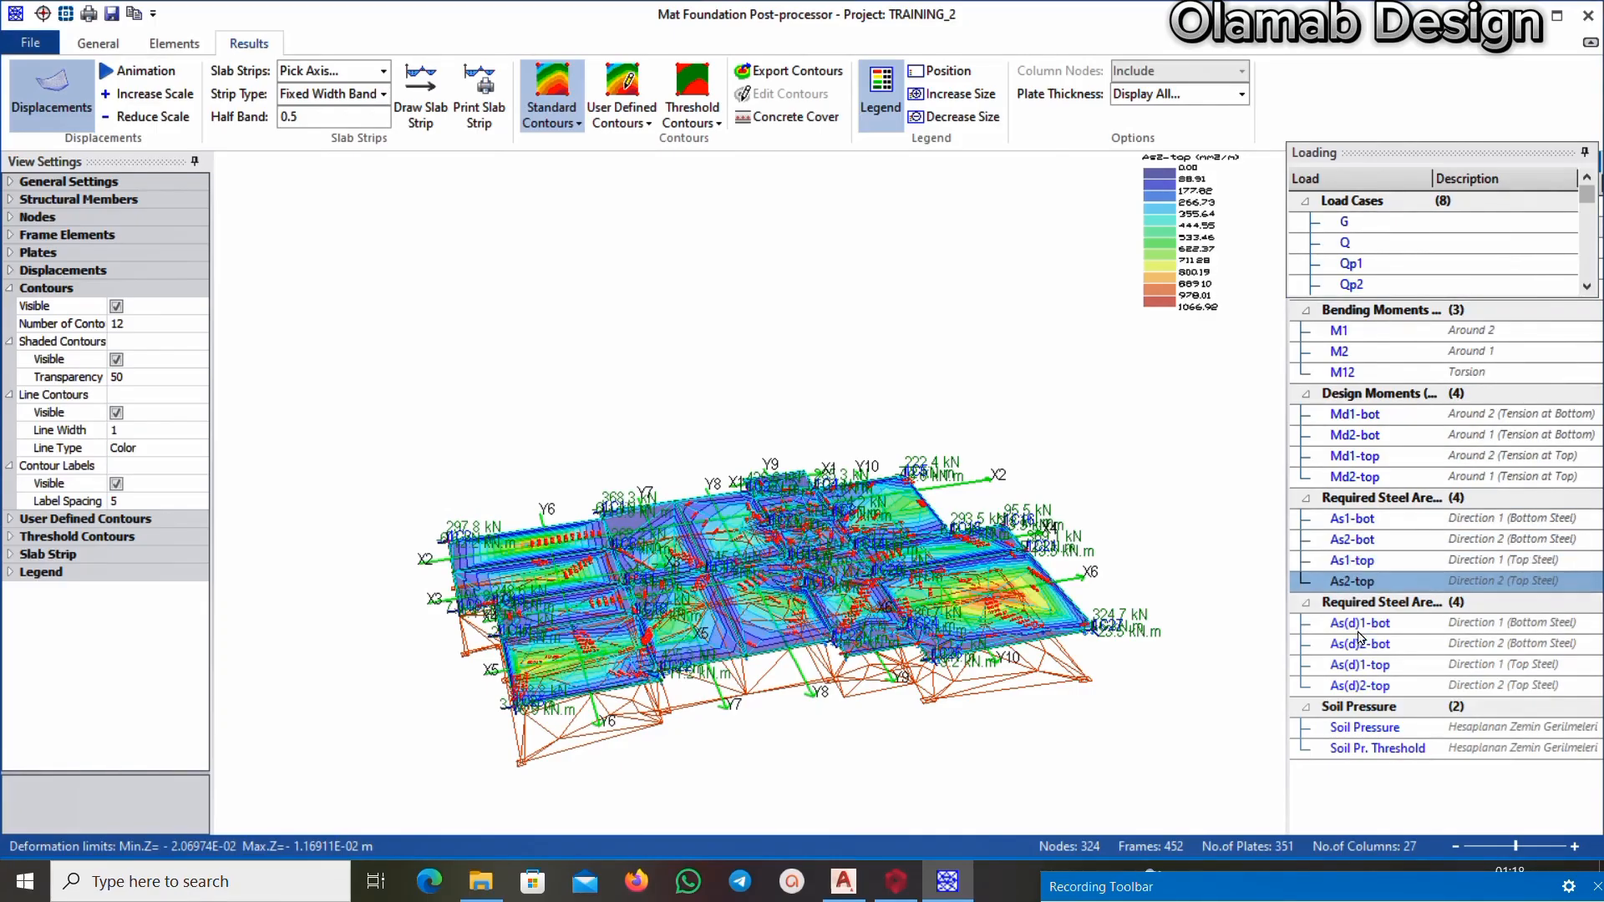
Review the As(d)1-bot, As(d)2-bot, As(d)1-top and As(d)2-top steel contours, acknowledging the slab thickness warning
{"action": "left_click", "coordinate": [1360, 624]}
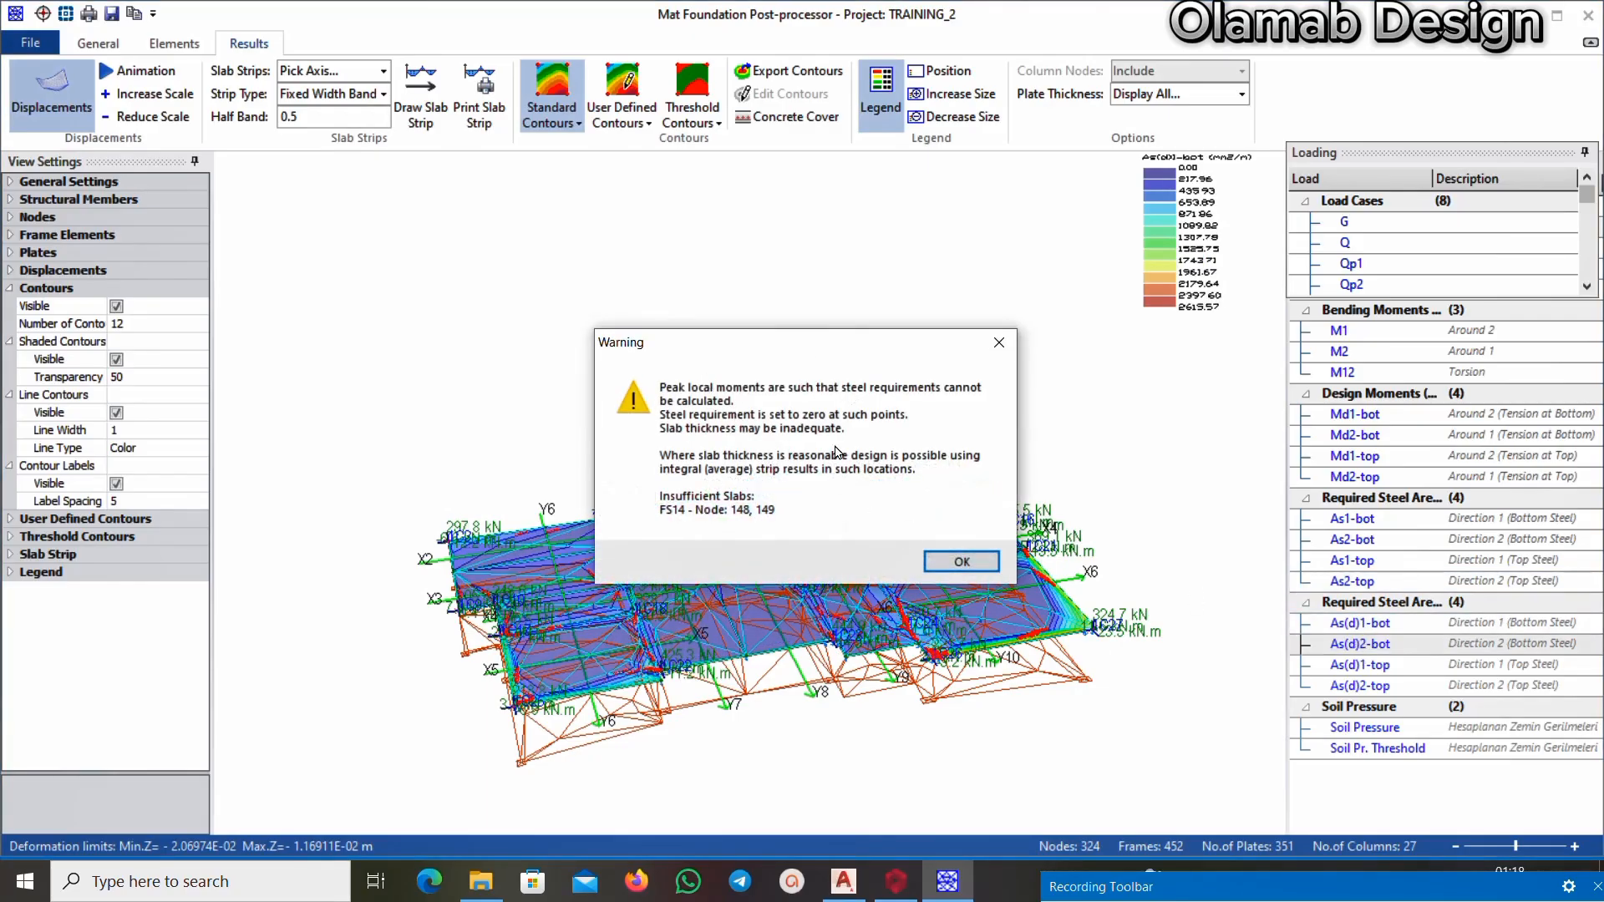
{"action": "left_click", "coordinate": [962, 561]}
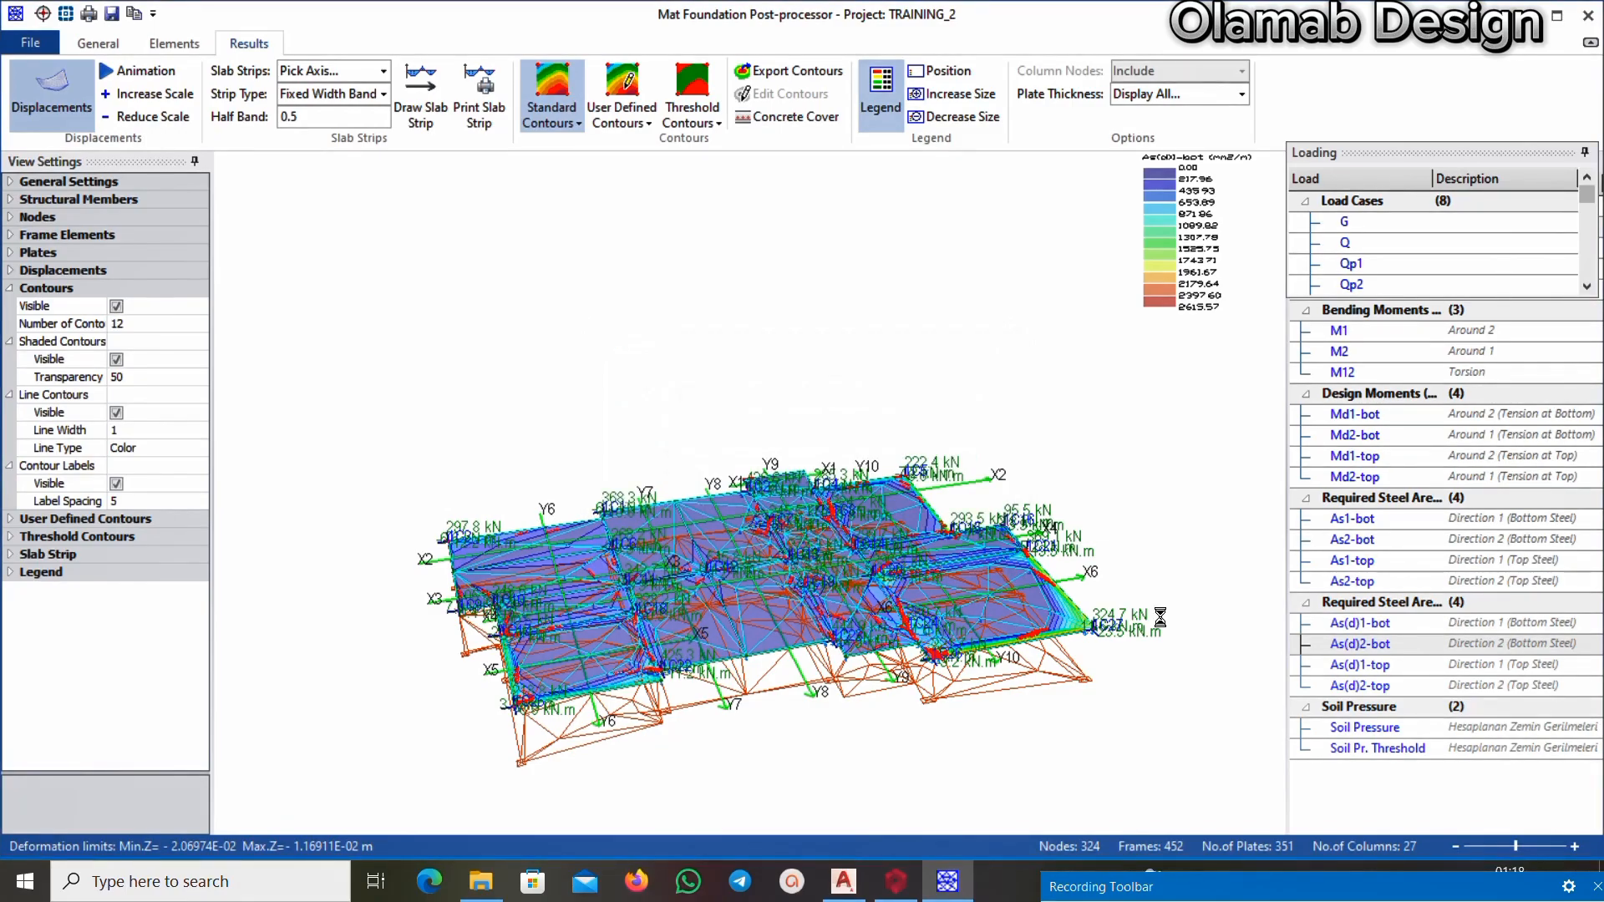
{"action": "left_click", "coordinate": [1367, 645]}
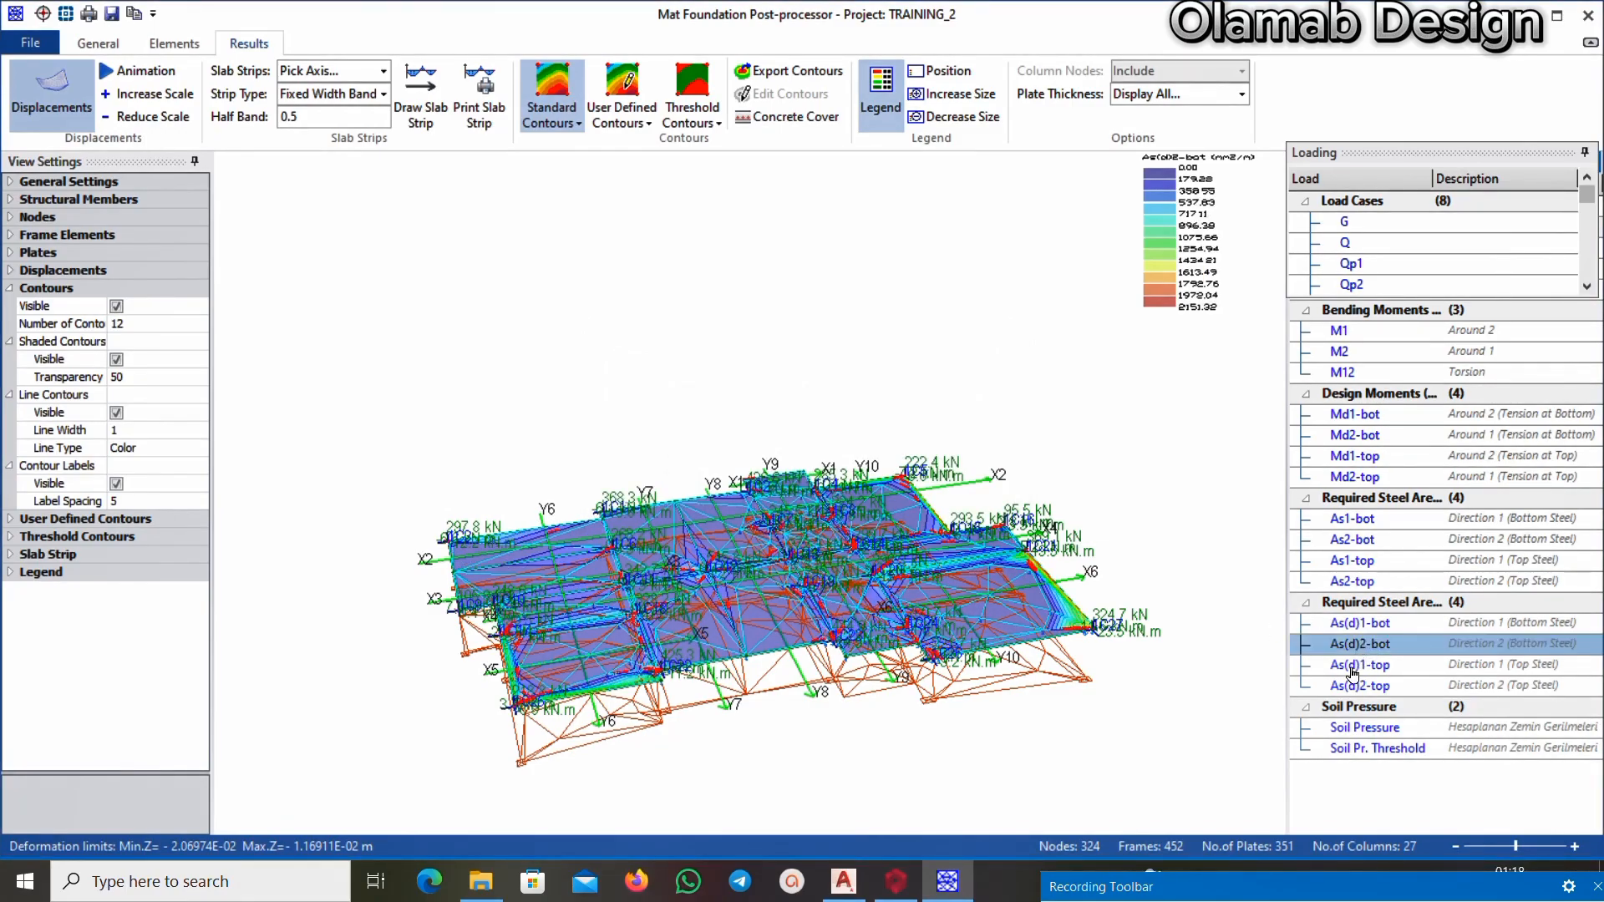
{"action": "left_click", "coordinate": [1354, 667]}
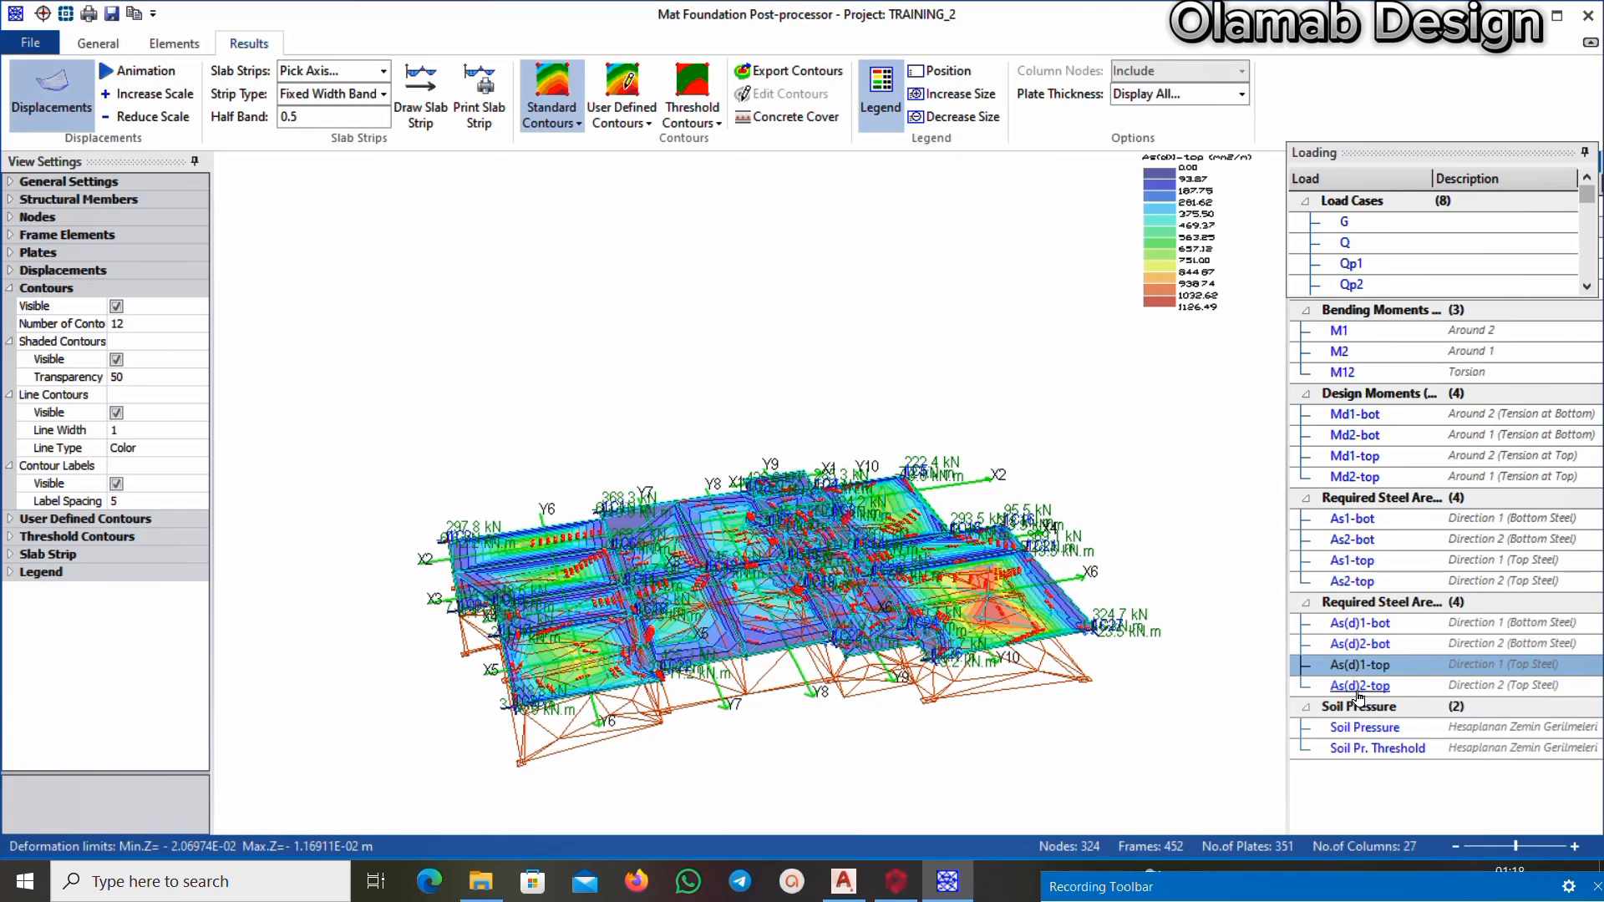
{"action": "left_click", "coordinate": [1359, 687]}
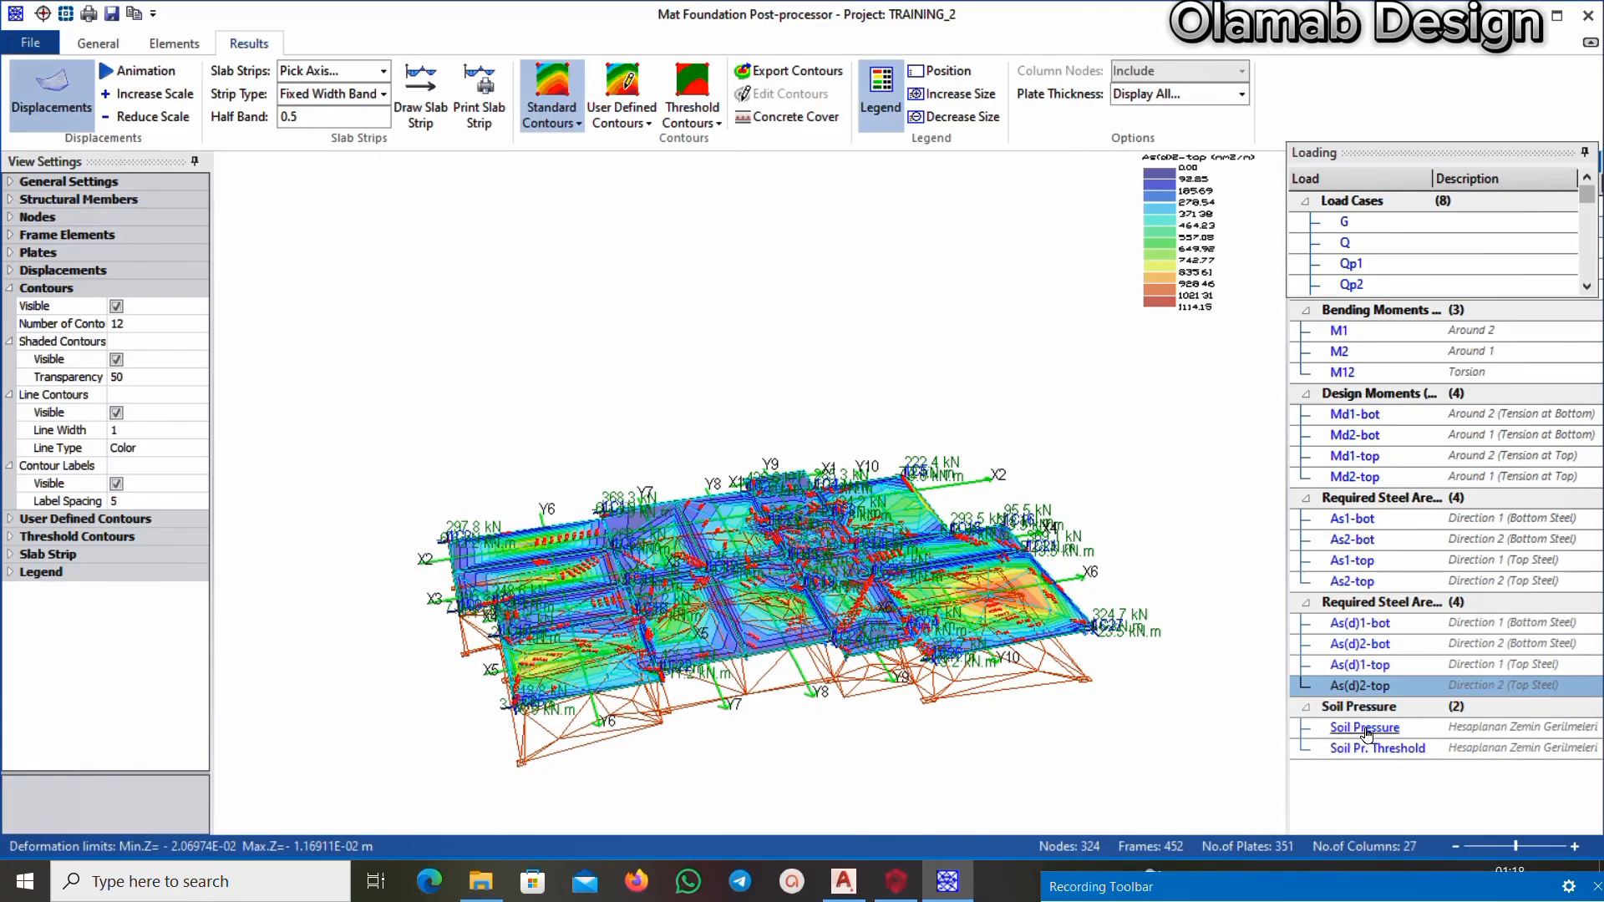
Check the soil pressure contours, and leave the post-processor transferring the slab strip FE analysis results with plate torsion effects considered
{"action": "left_click", "coordinate": [1359, 723]}
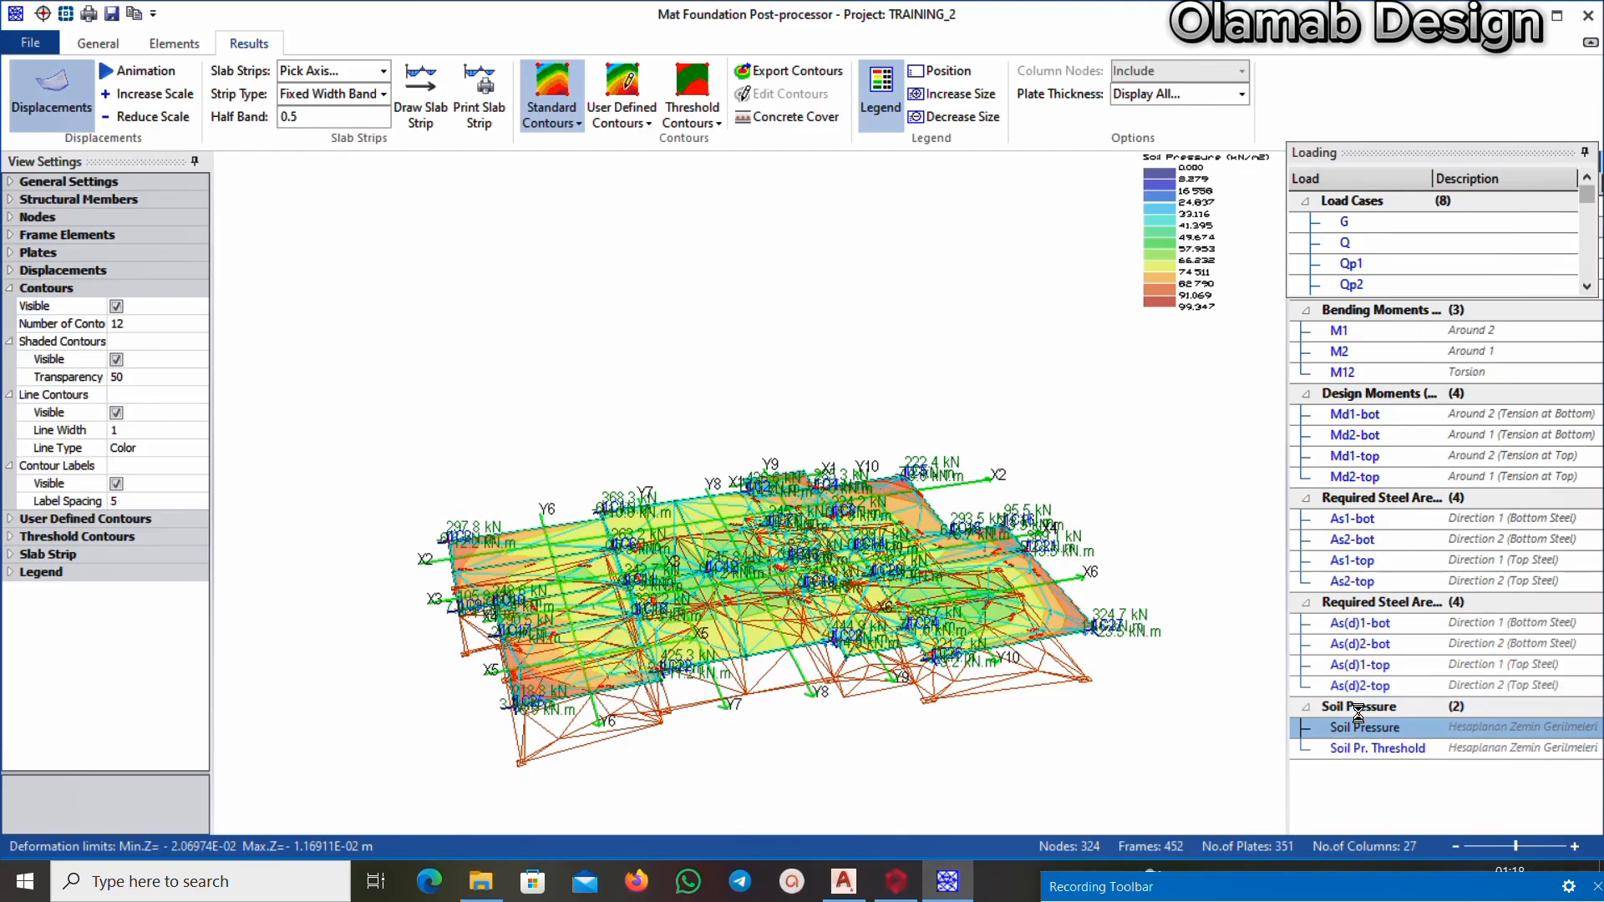
{"action": "scroll", "coordinate": [1229, 323], "scroll_direction": "up", "scroll_amount": 1}
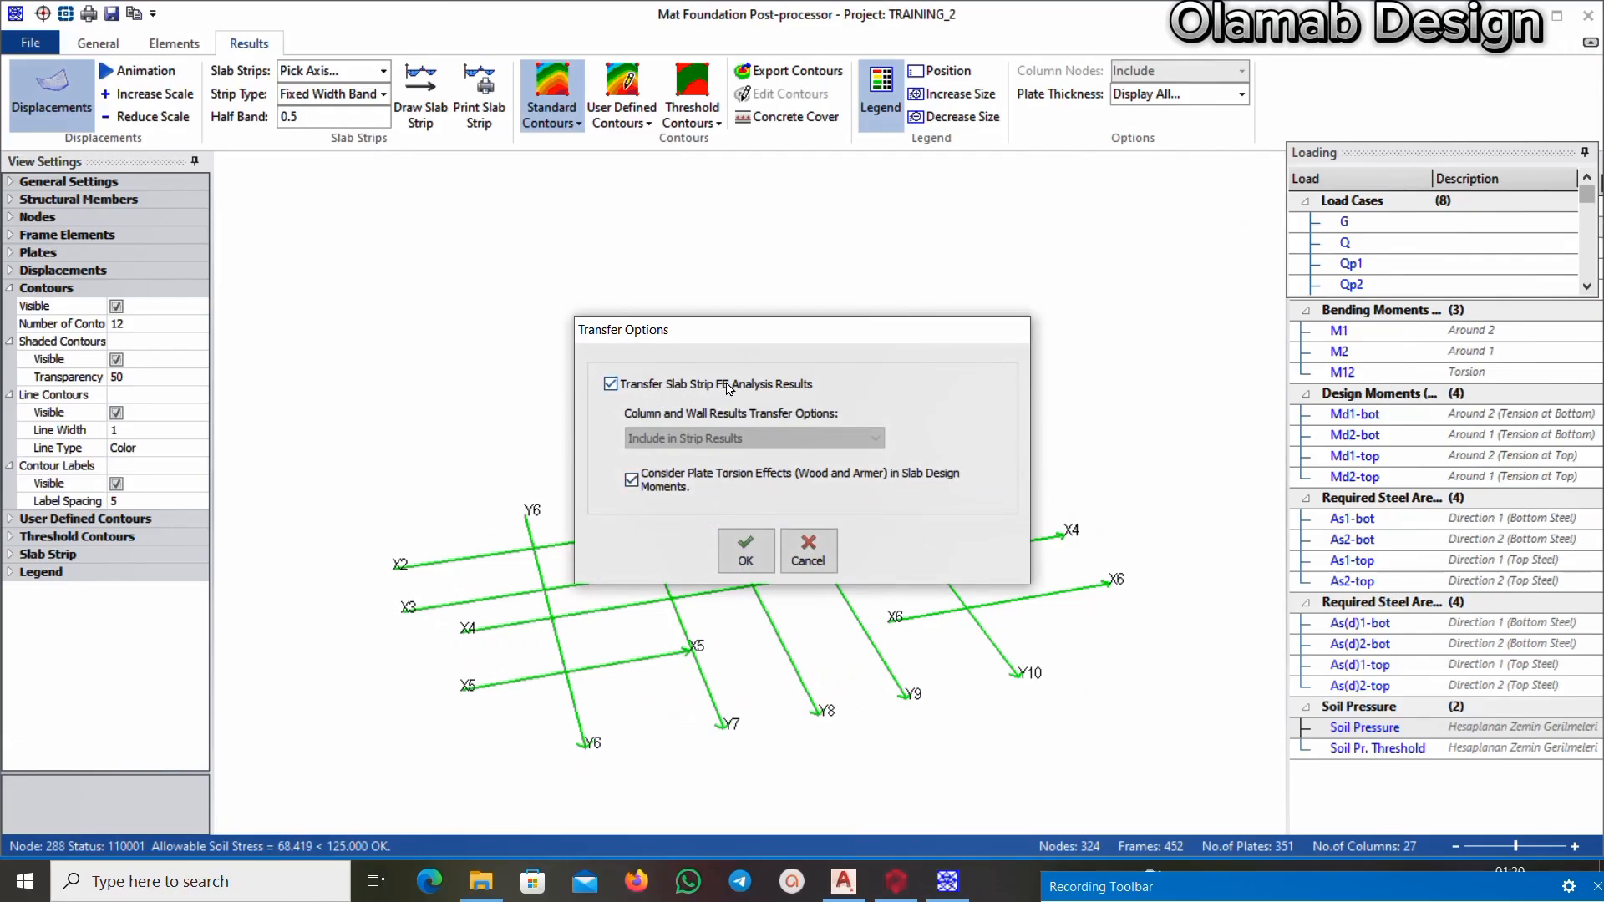
{"action": "left_click", "coordinate": [746, 558]}
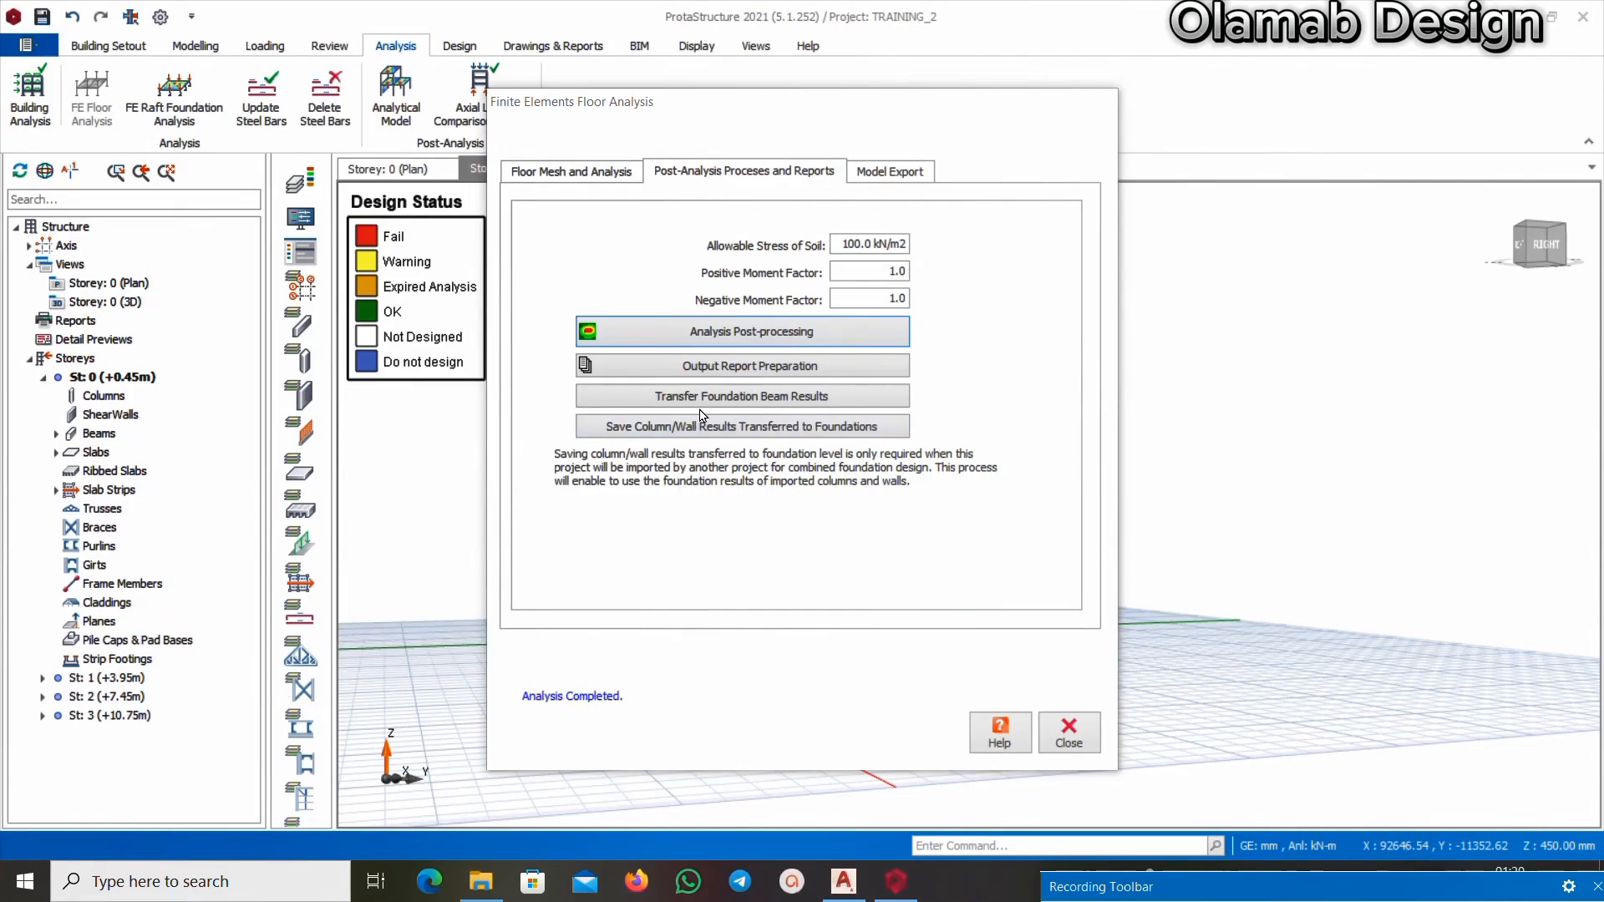
Transfer the foundation beam results, close the finite elements floor analysis, and save the project
{"action": "left_click", "coordinate": [769, 396]}
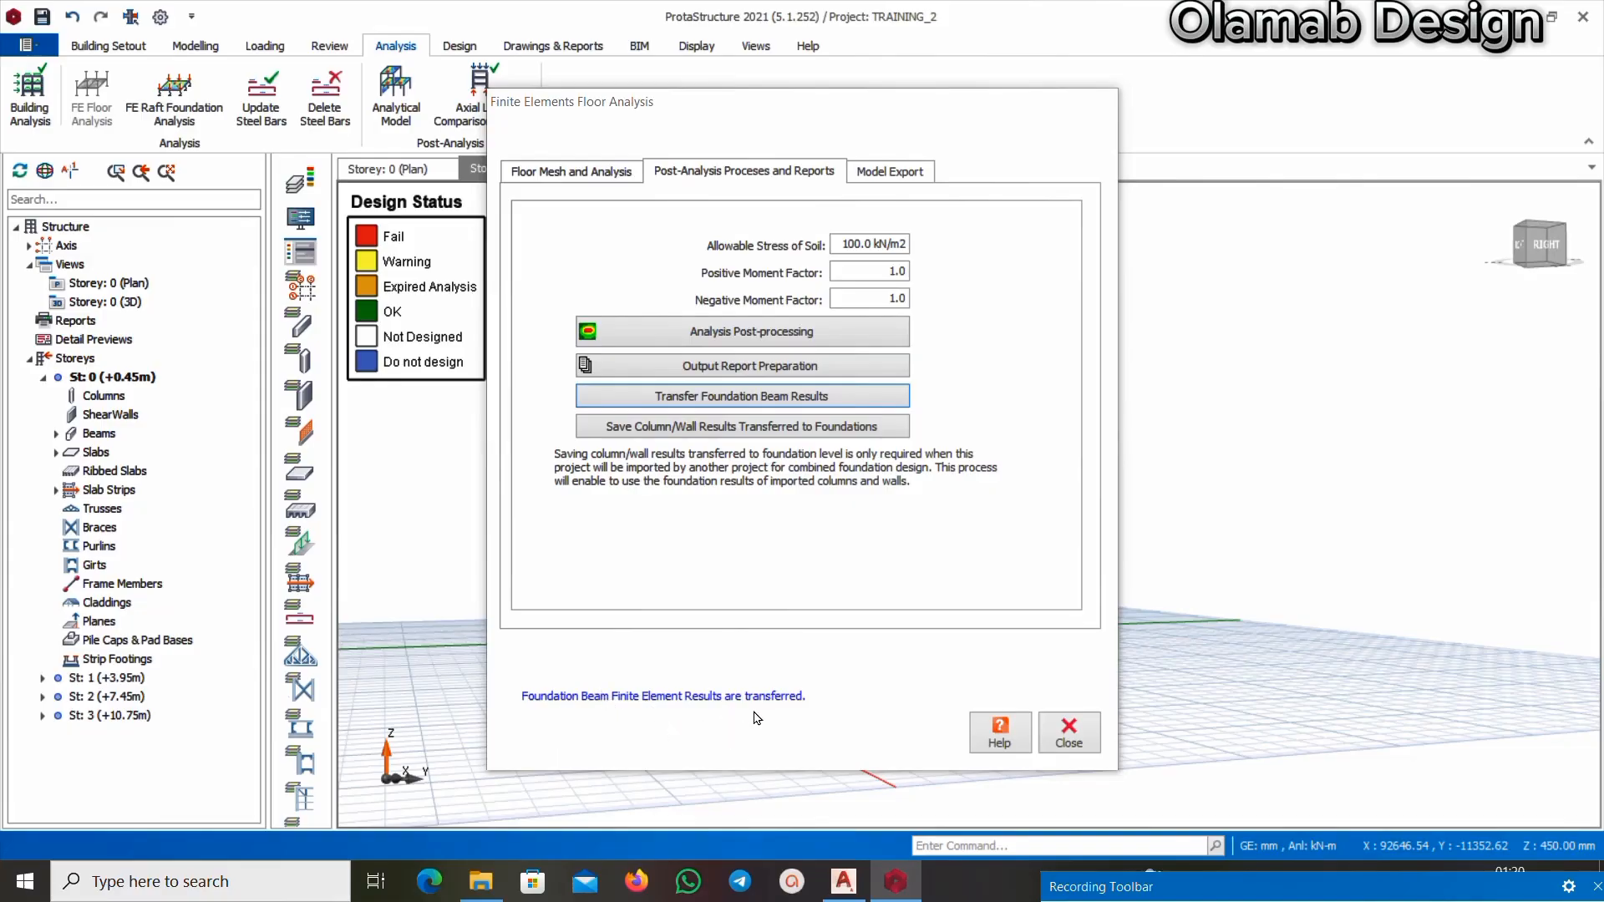
{"action": "left_click", "coordinate": [1070, 732]}
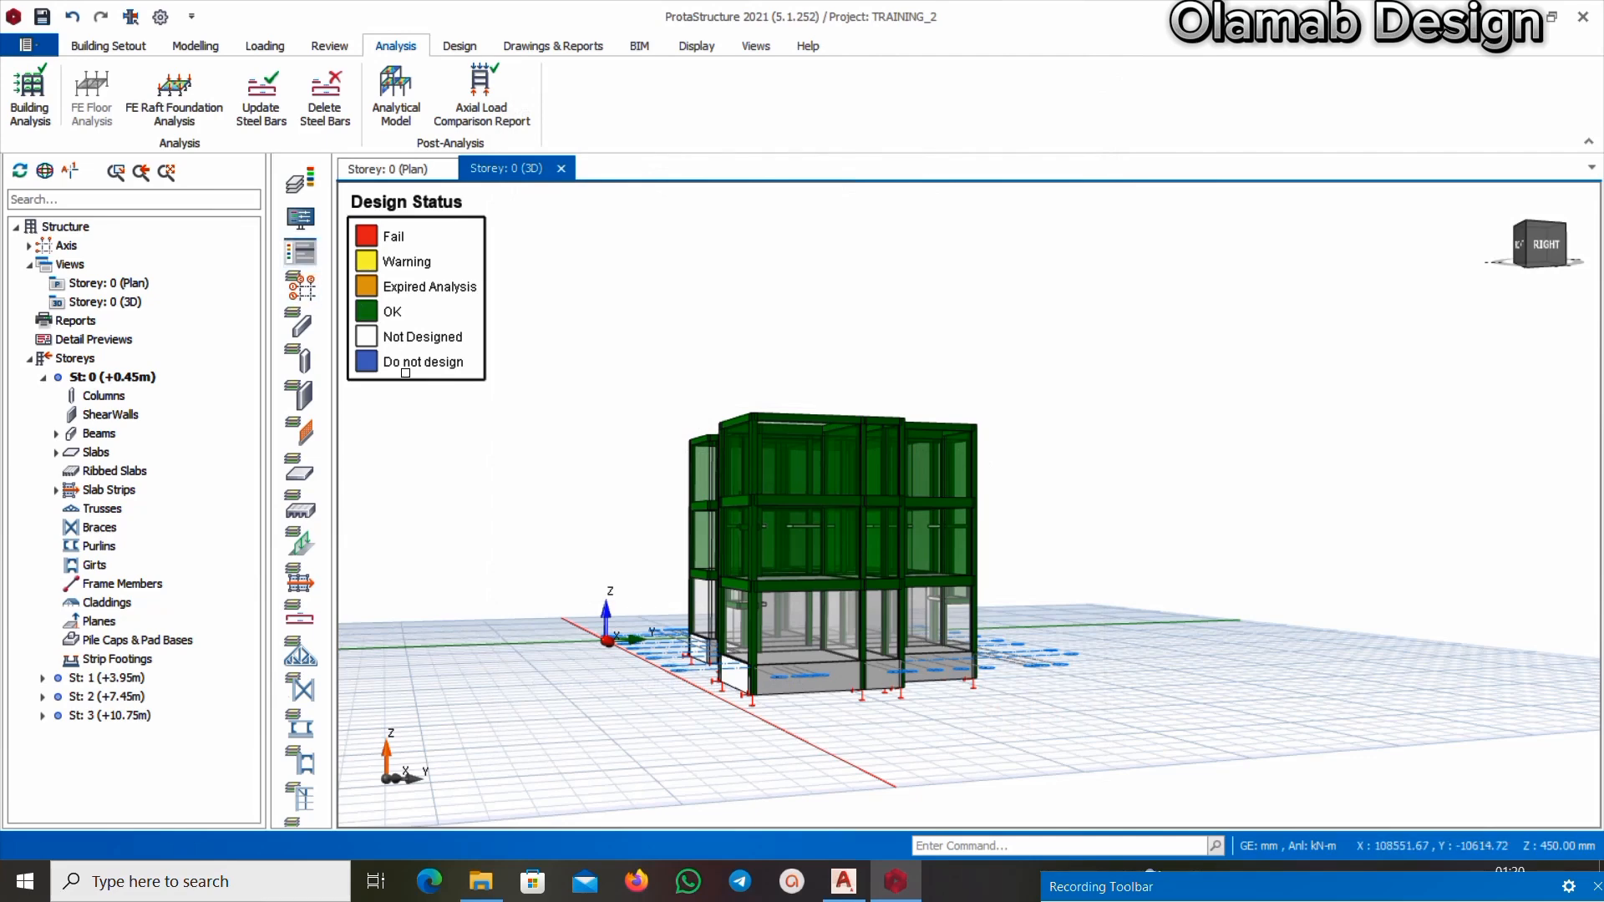
{"action": "left_click", "coordinate": [41, 17]}
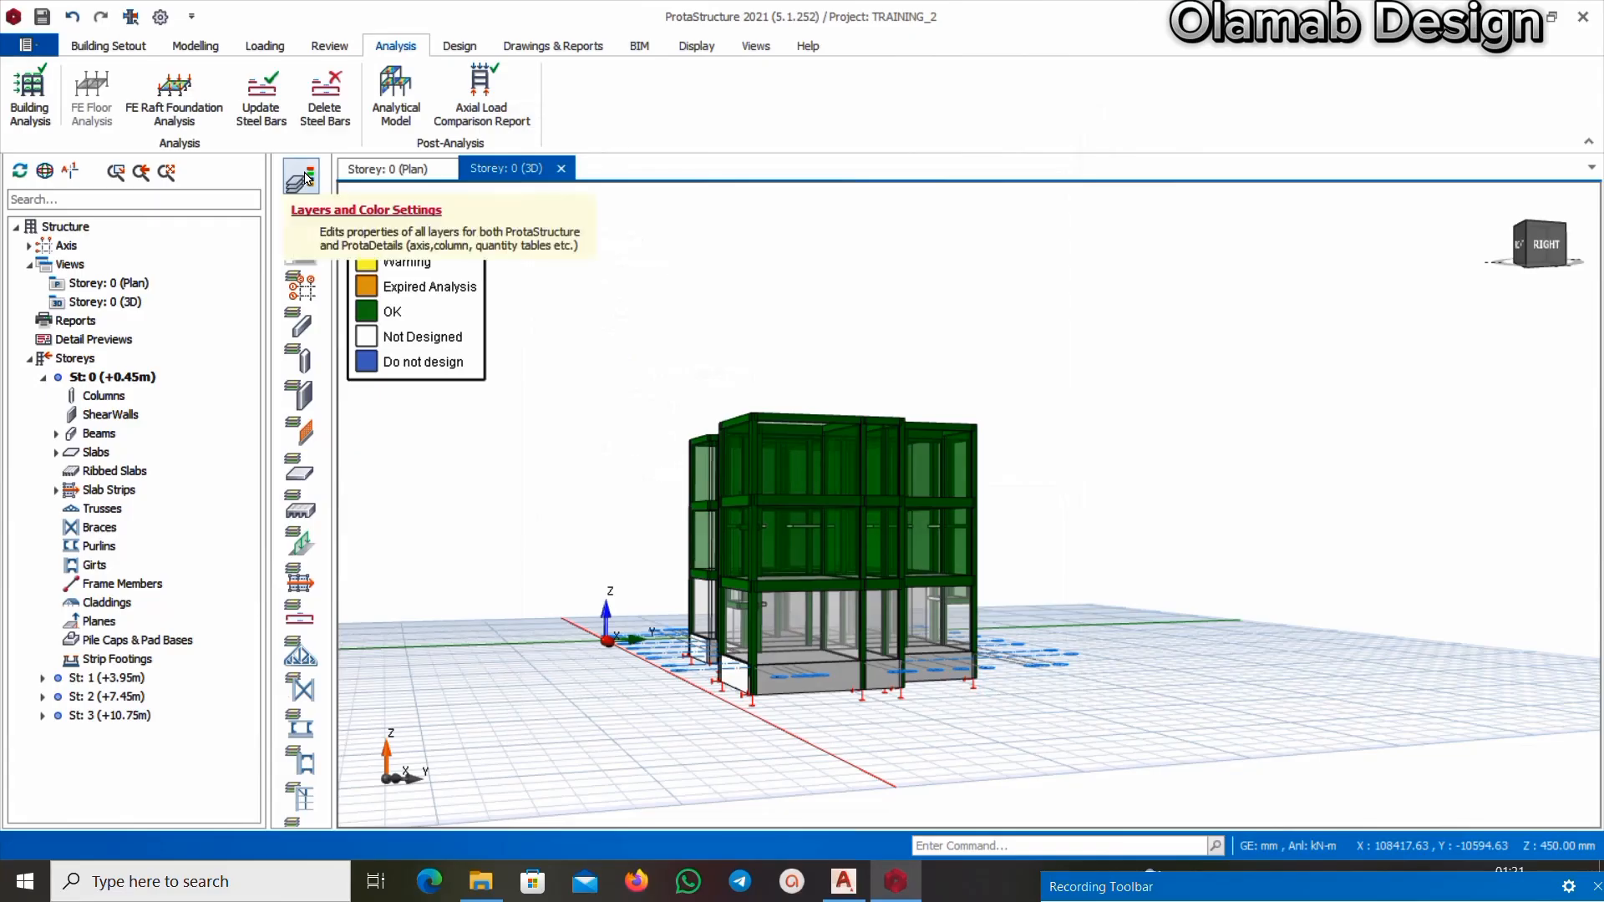
Examine the whole building's 3D design status from above its back side
{"action": "scroll", "coordinate": [838, 422], "scroll_direction": "down", "scroll_amount": 4}
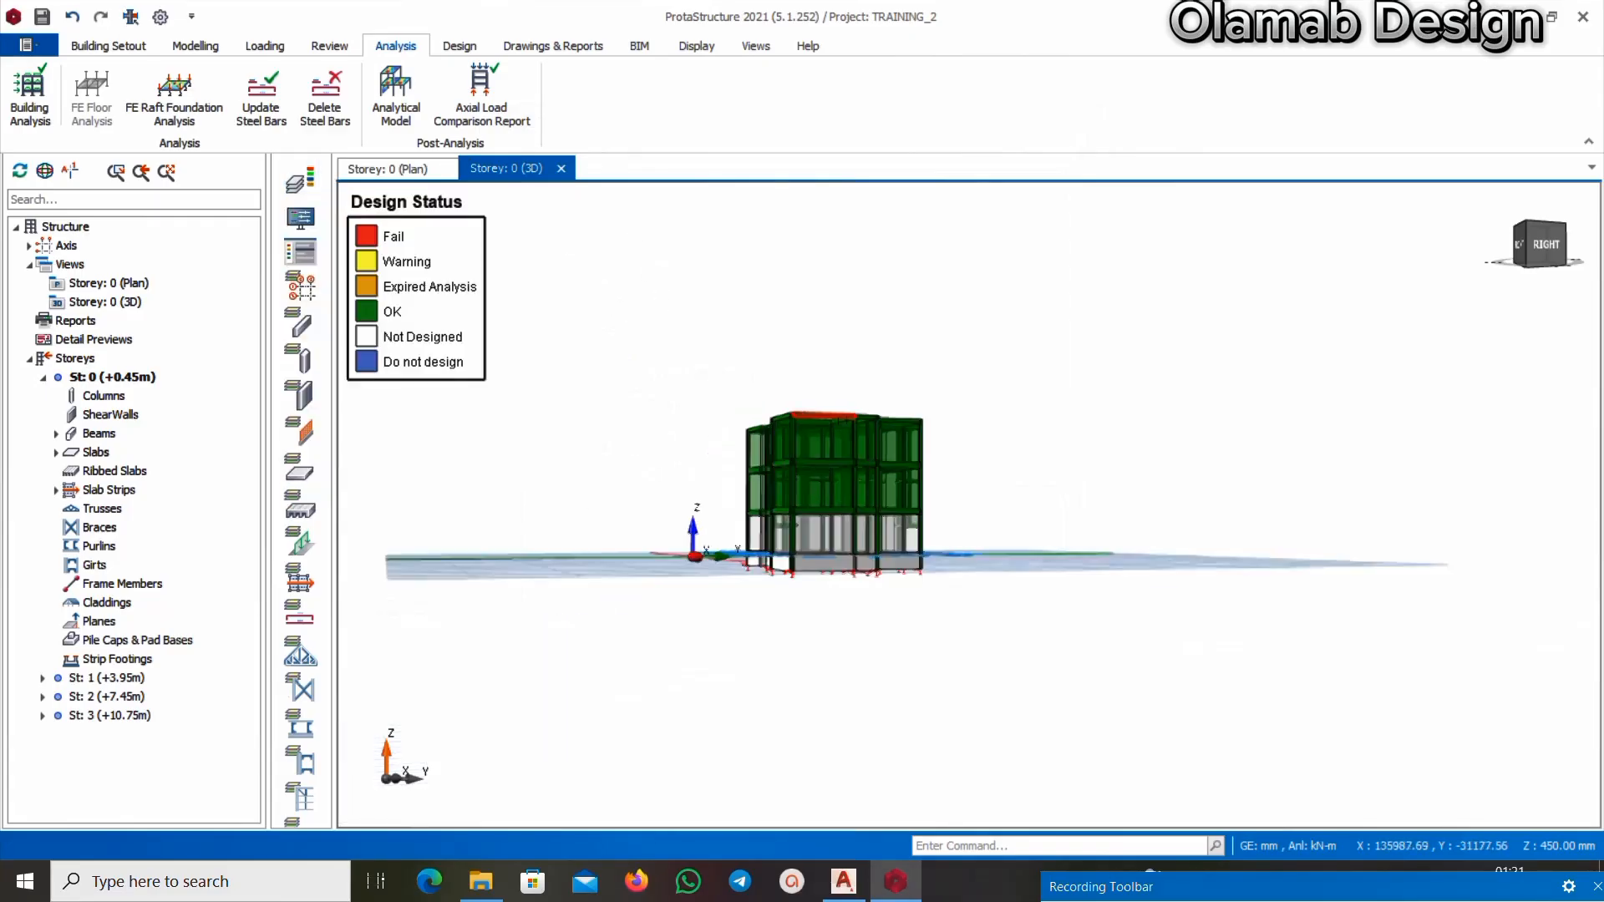
{"action": "middle_click_drag", "start_coordinate": [968, 428], "coordinate": [907, 483]}
{"action": "scroll", "coordinate": [911, 487], "scroll_direction": "up", "scroll_amount": 4}
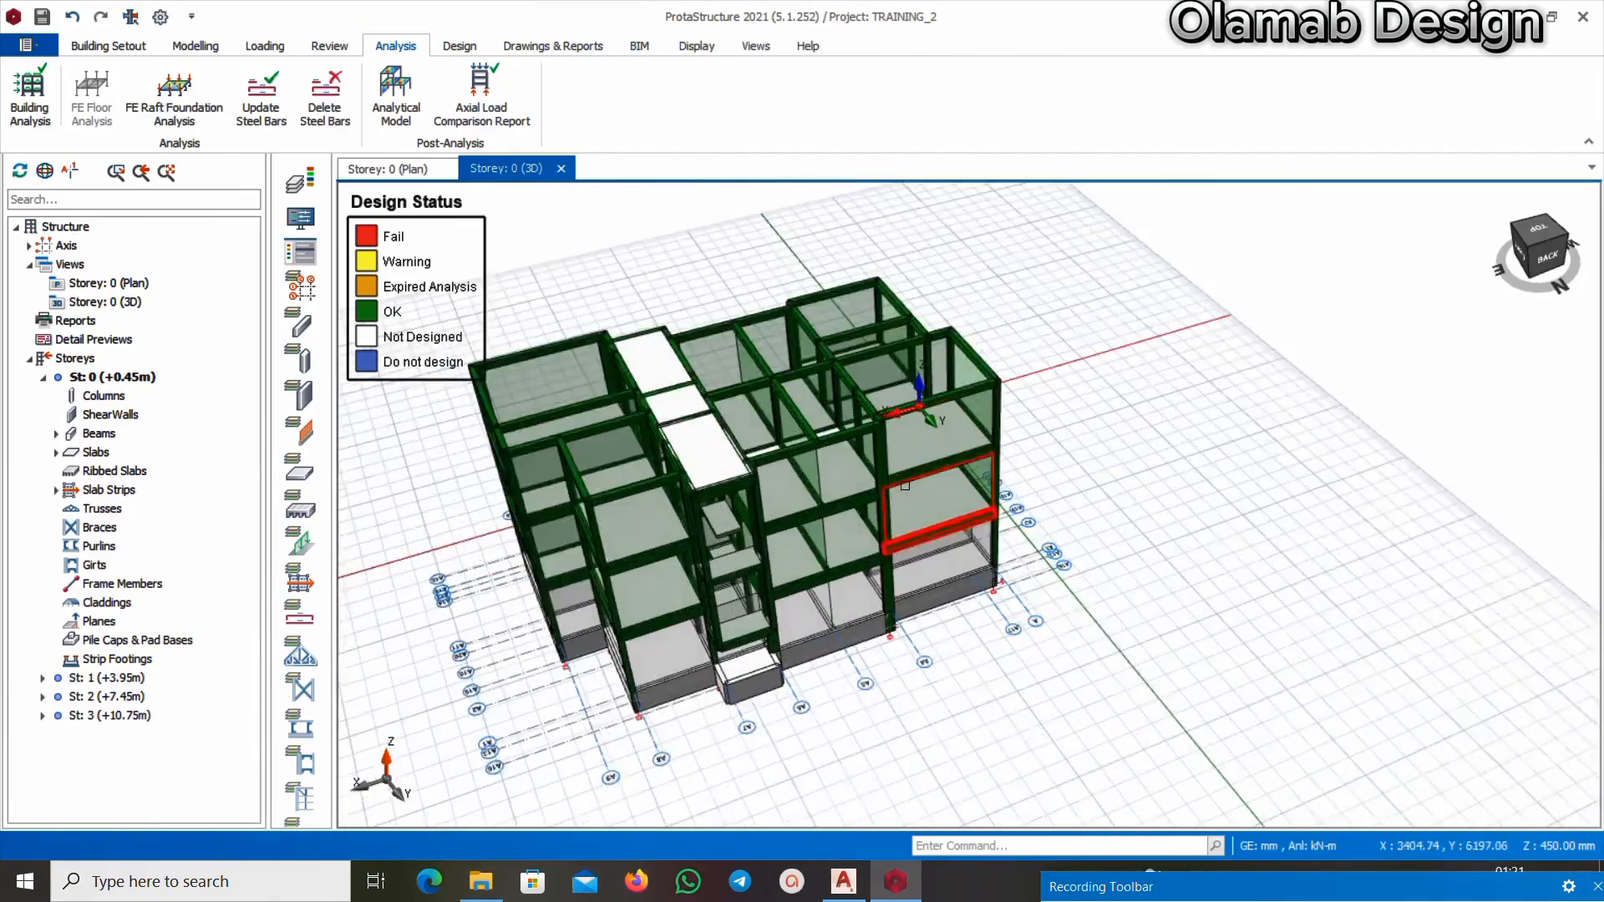
Examine the building's 3D design status around its front, left and right sides, including the foundation beams at Storey 0
{"action": "scroll", "coordinate": [798, 502], "scroll_direction": "down", "scroll_amount": 4}
{"action": "middle_click_drag", "start_coordinate": [706, 637], "coordinate": [820, 638]}
{"action": "scroll", "coordinate": [729, 575], "scroll_direction": "up", "scroll_amount": 3}
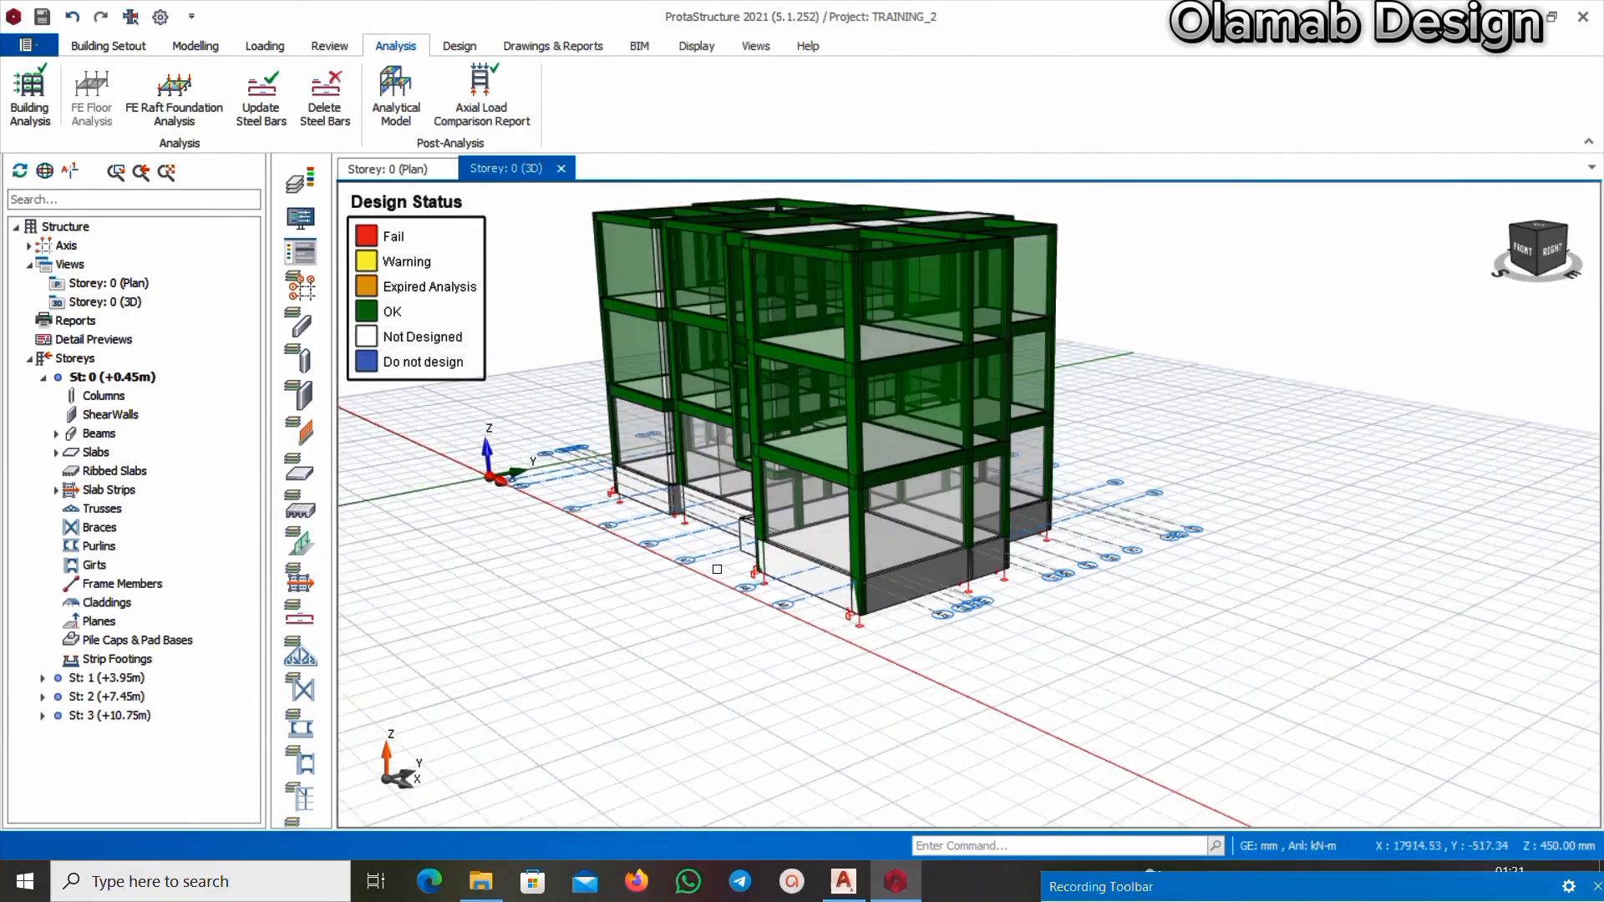
{"action": "scroll", "coordinate": [703, 635], "scroll_direction": "down", "scroll_amount": 3}
{"action": "middle_click_drag", "start_coordinate": [703, 636], "coordinate": [869, 639]}
{"action": "scroll", "coordinate": [828, 543], "scroll_direction": "up", "scroll_amount": 3}
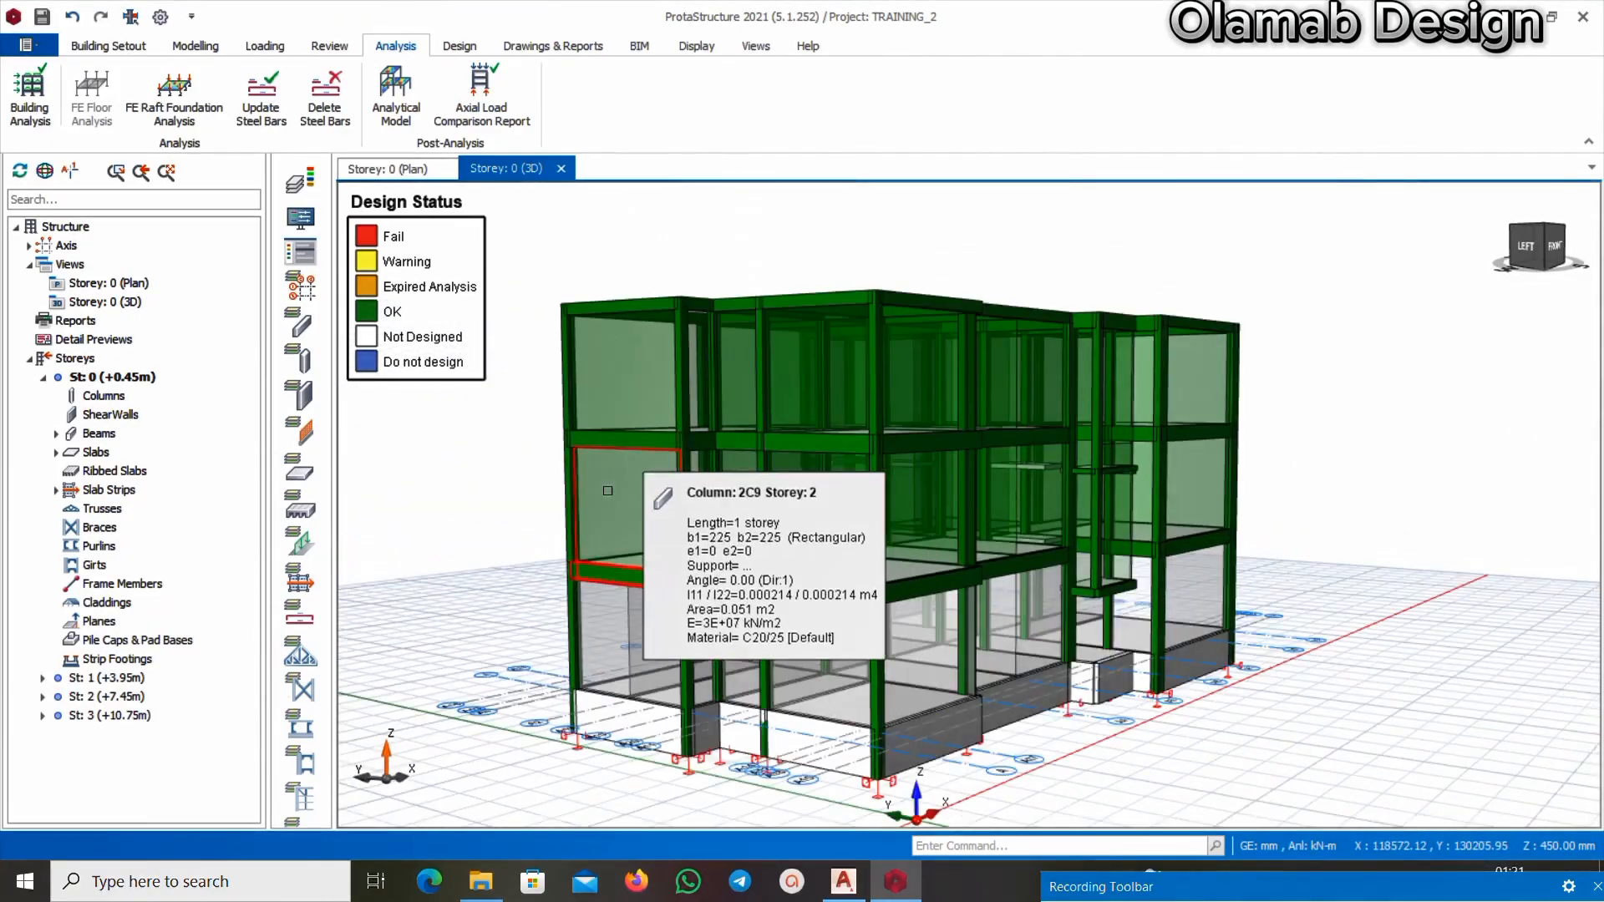
{"action": "scroll", "coordinate": [919, 468], "scroll_direction": "down", "scroll_amount": 3}
{"action": "middle_click_drag", "start_coordinate": [999, 385], "coordinate": [1062, 493]}
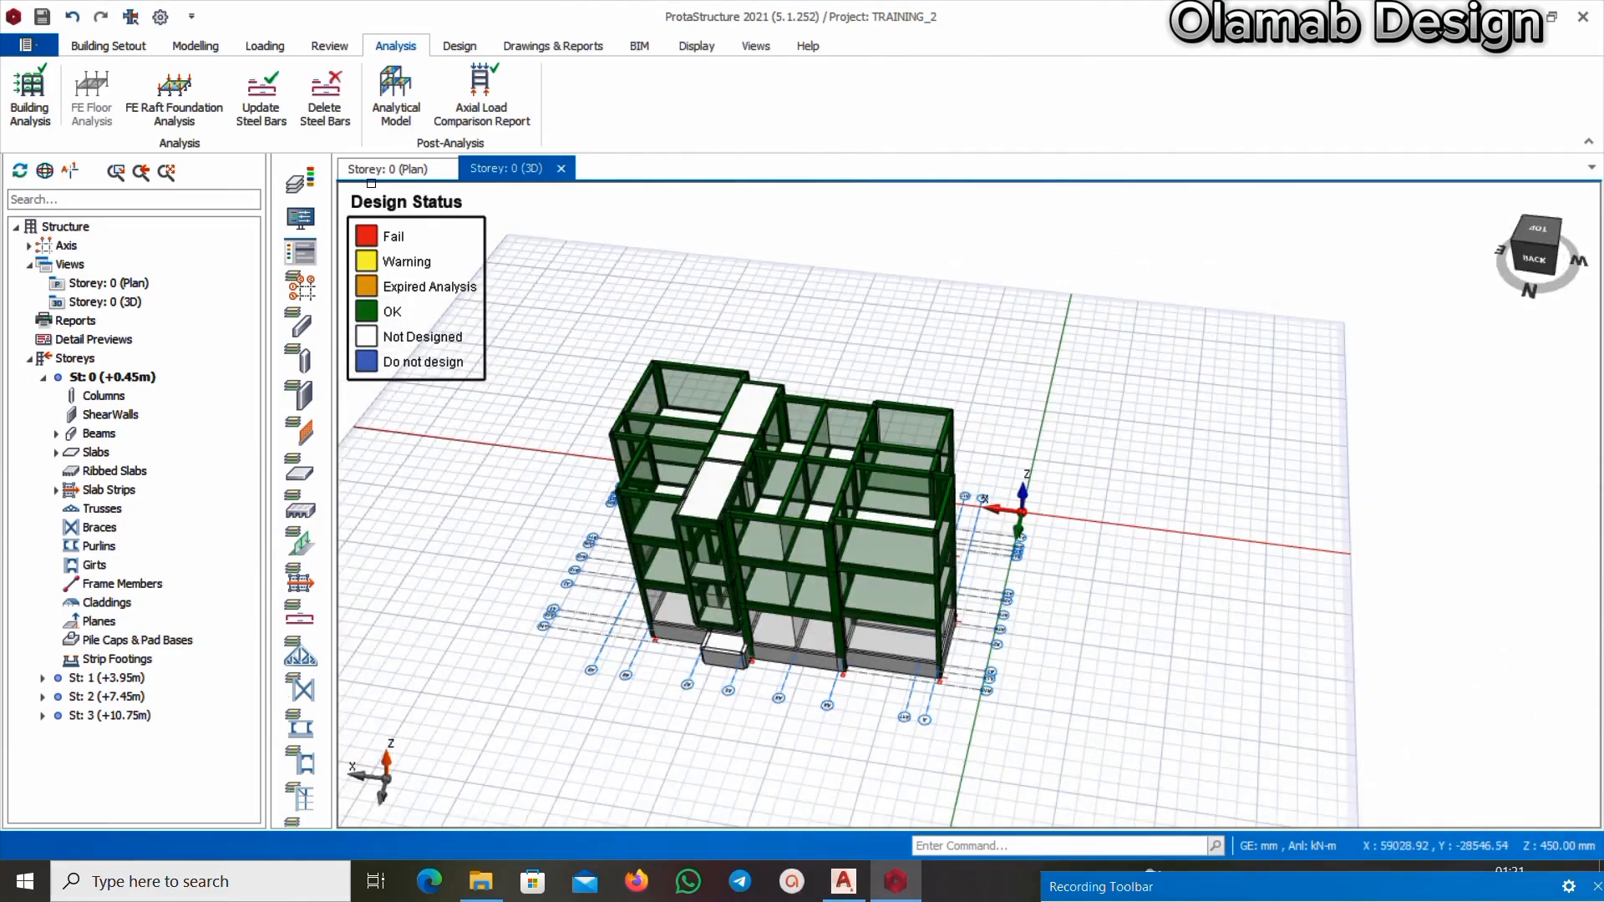
From the Storey 0 plan, run the foundation beam batch design with the Re-select All Bars option
{"action": "left_click", "coordinate": [374, 171]}
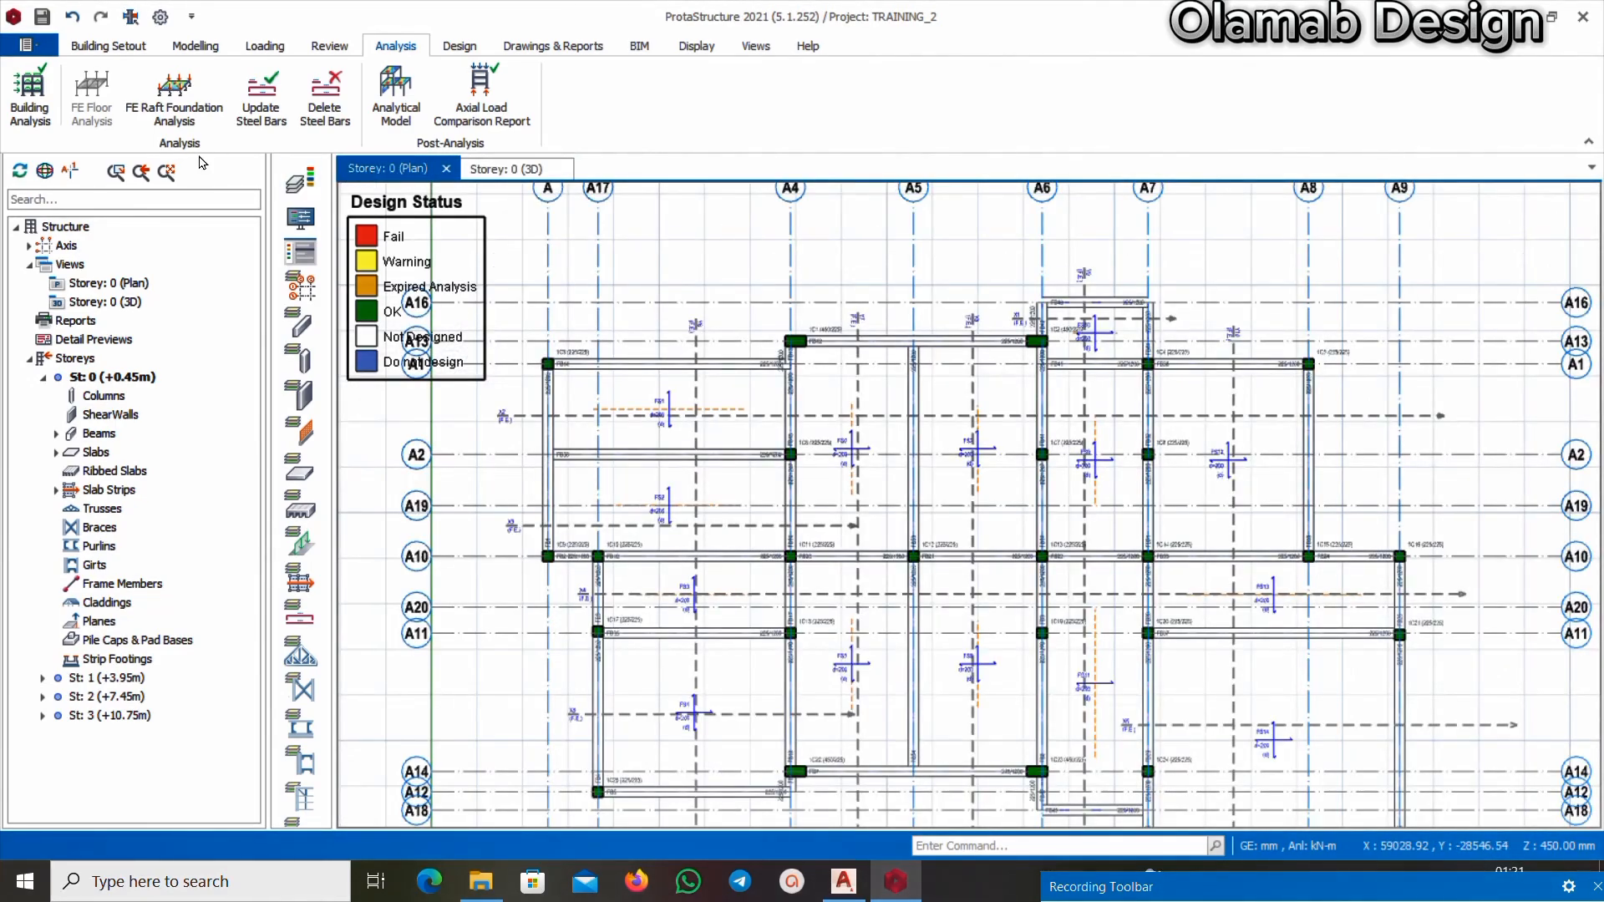
{"action": "left_click", "coordinate": [452, 50]}
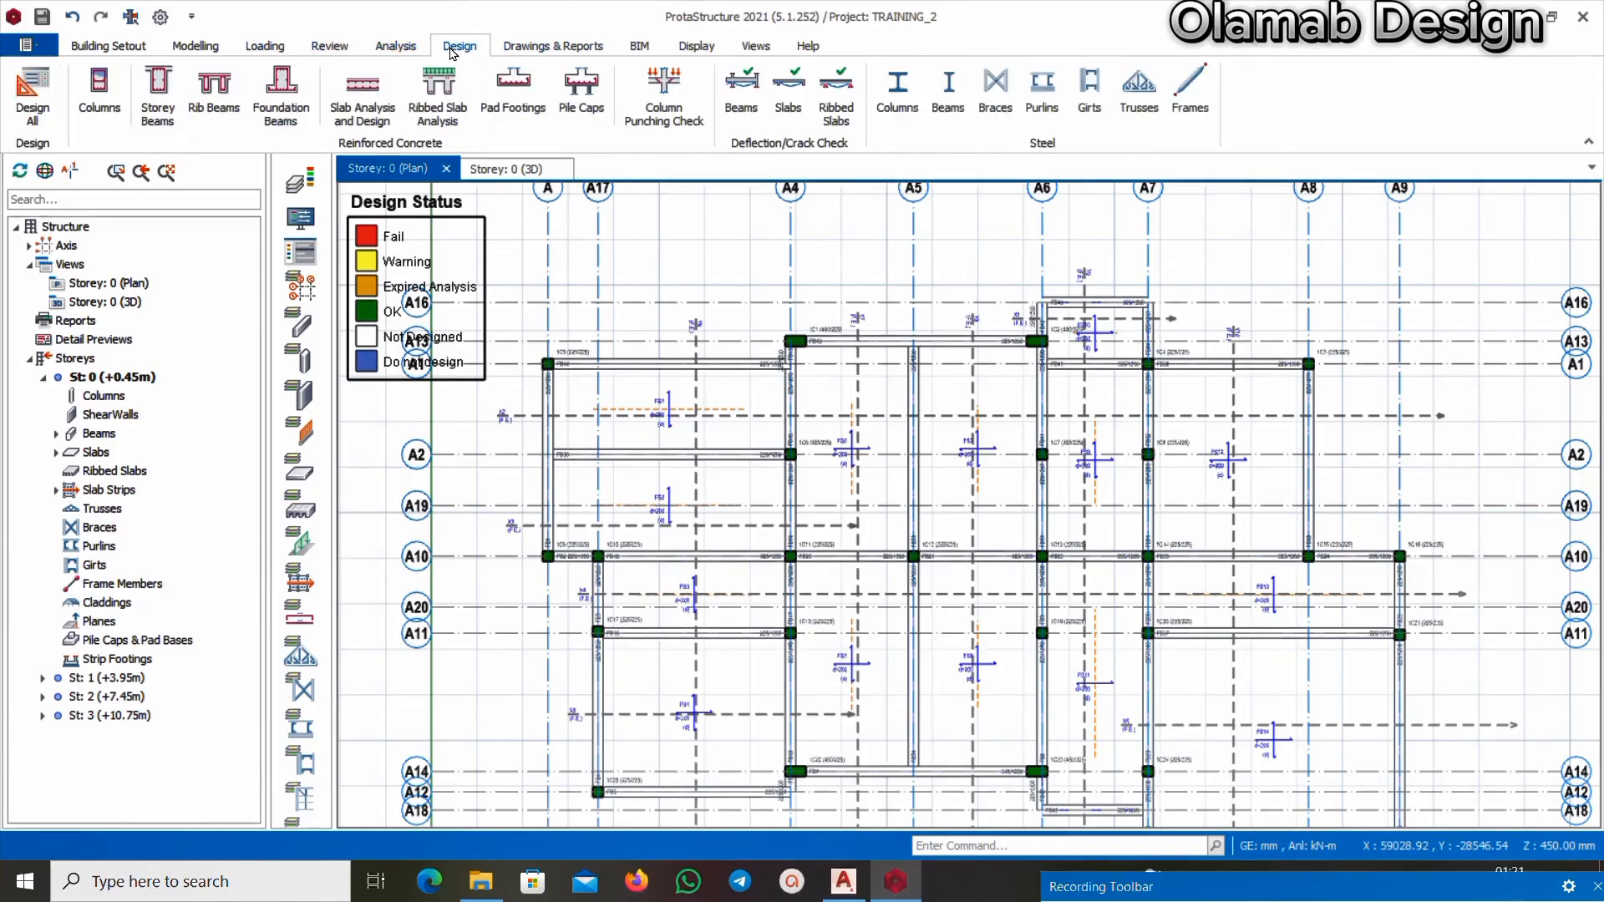
{"action": "left_click", "coordinate": [304, 87]}
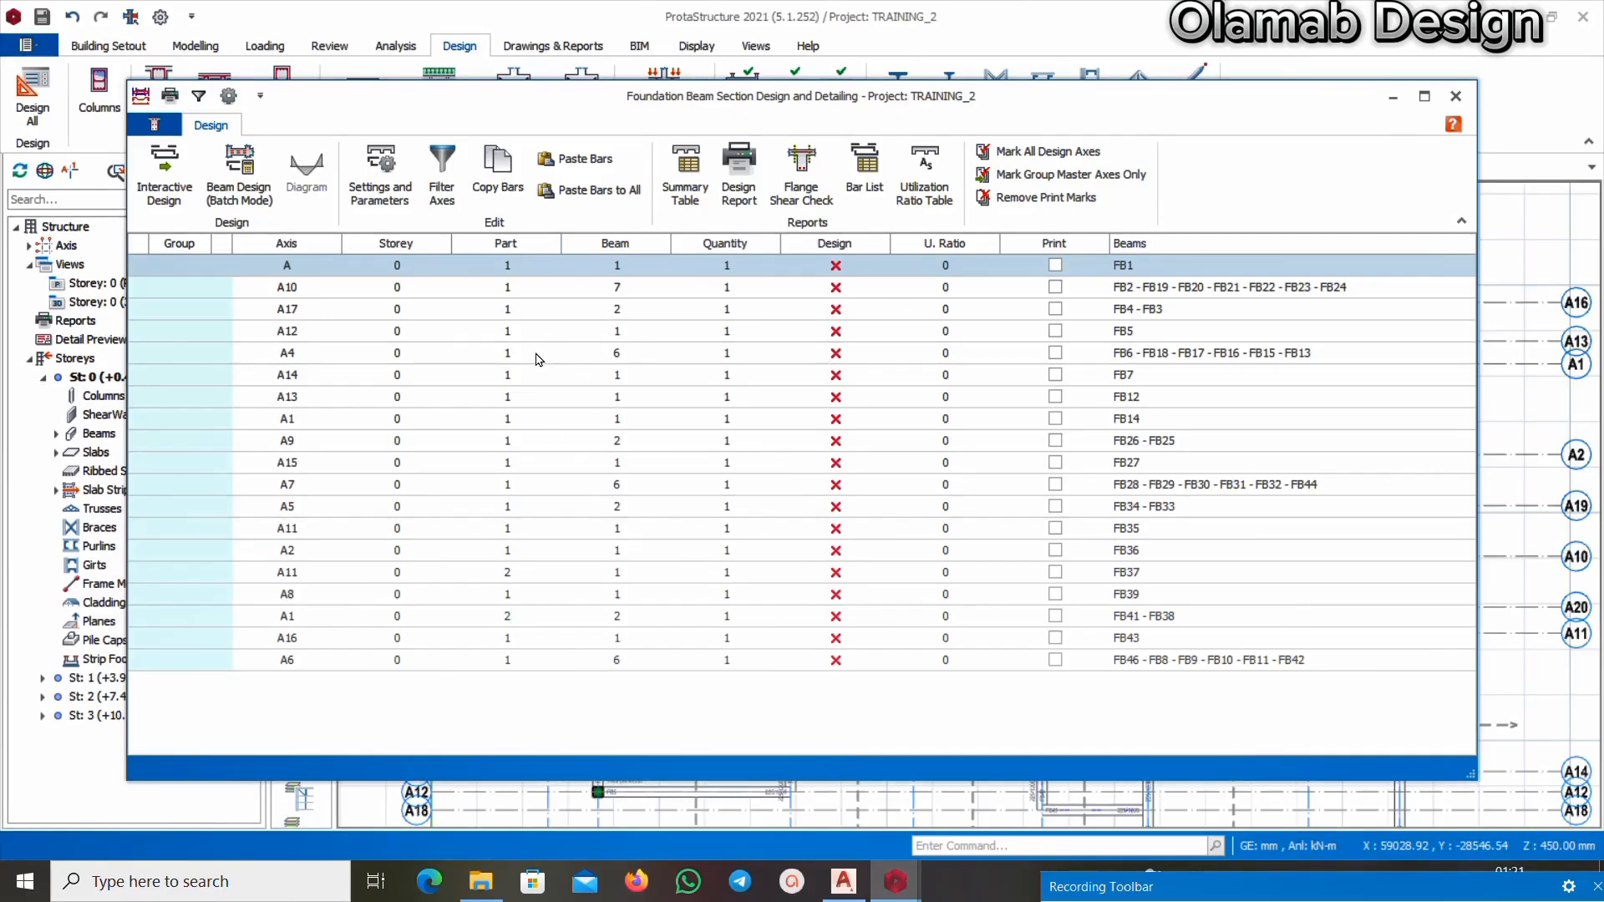
{"action": "left_click", "coordinate": [249, 217]}
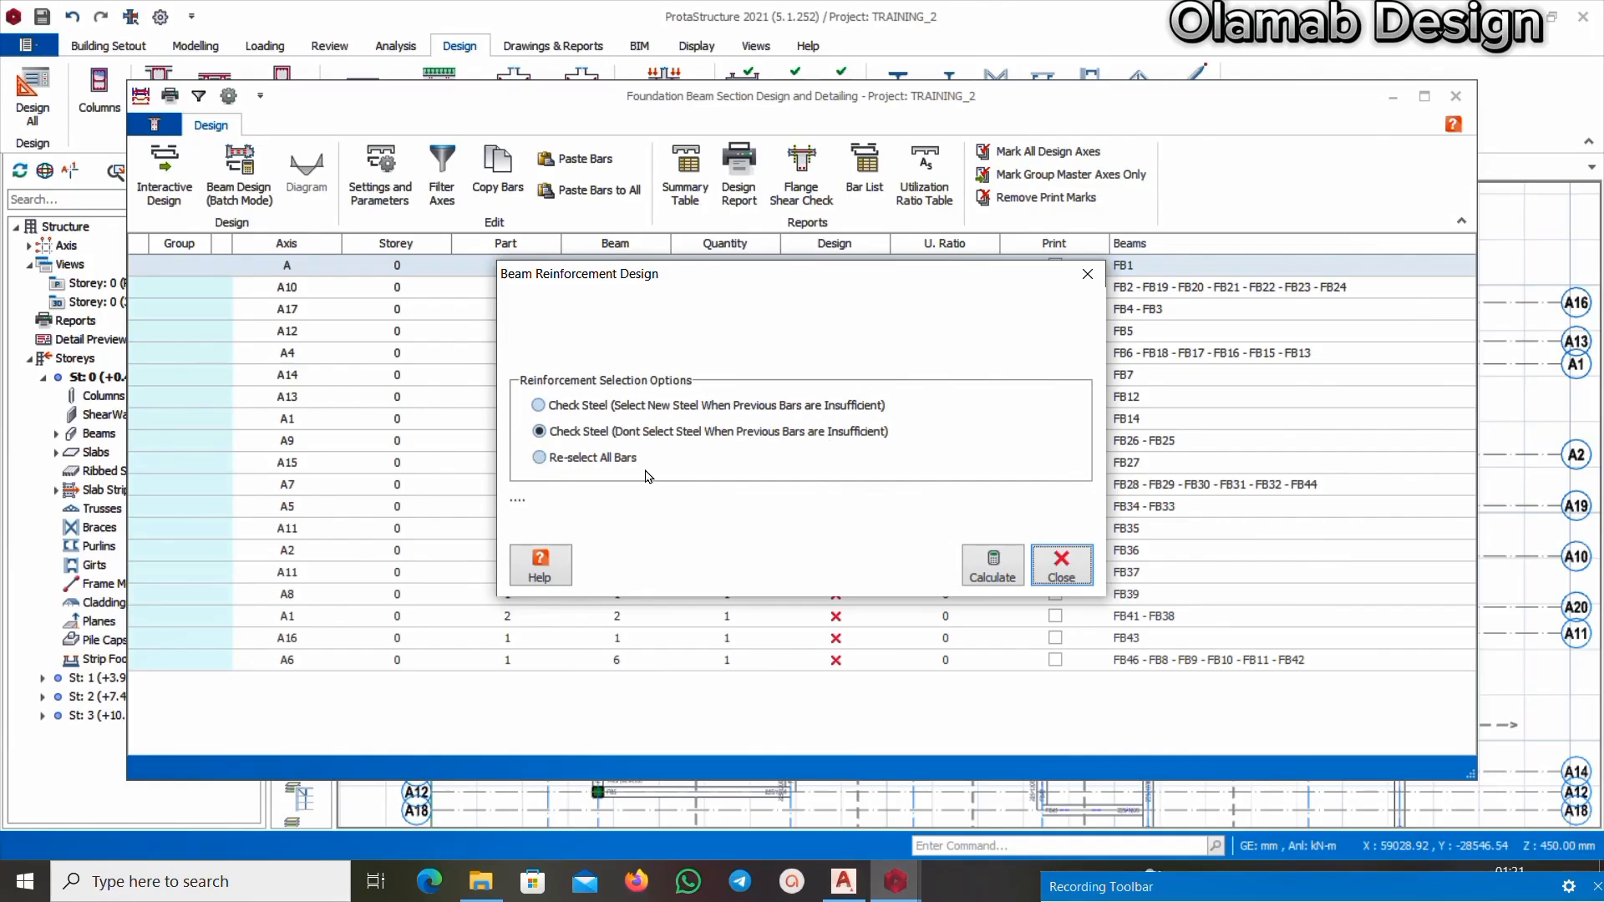
{"action": "left_click", "coordinate": [543, 464]}
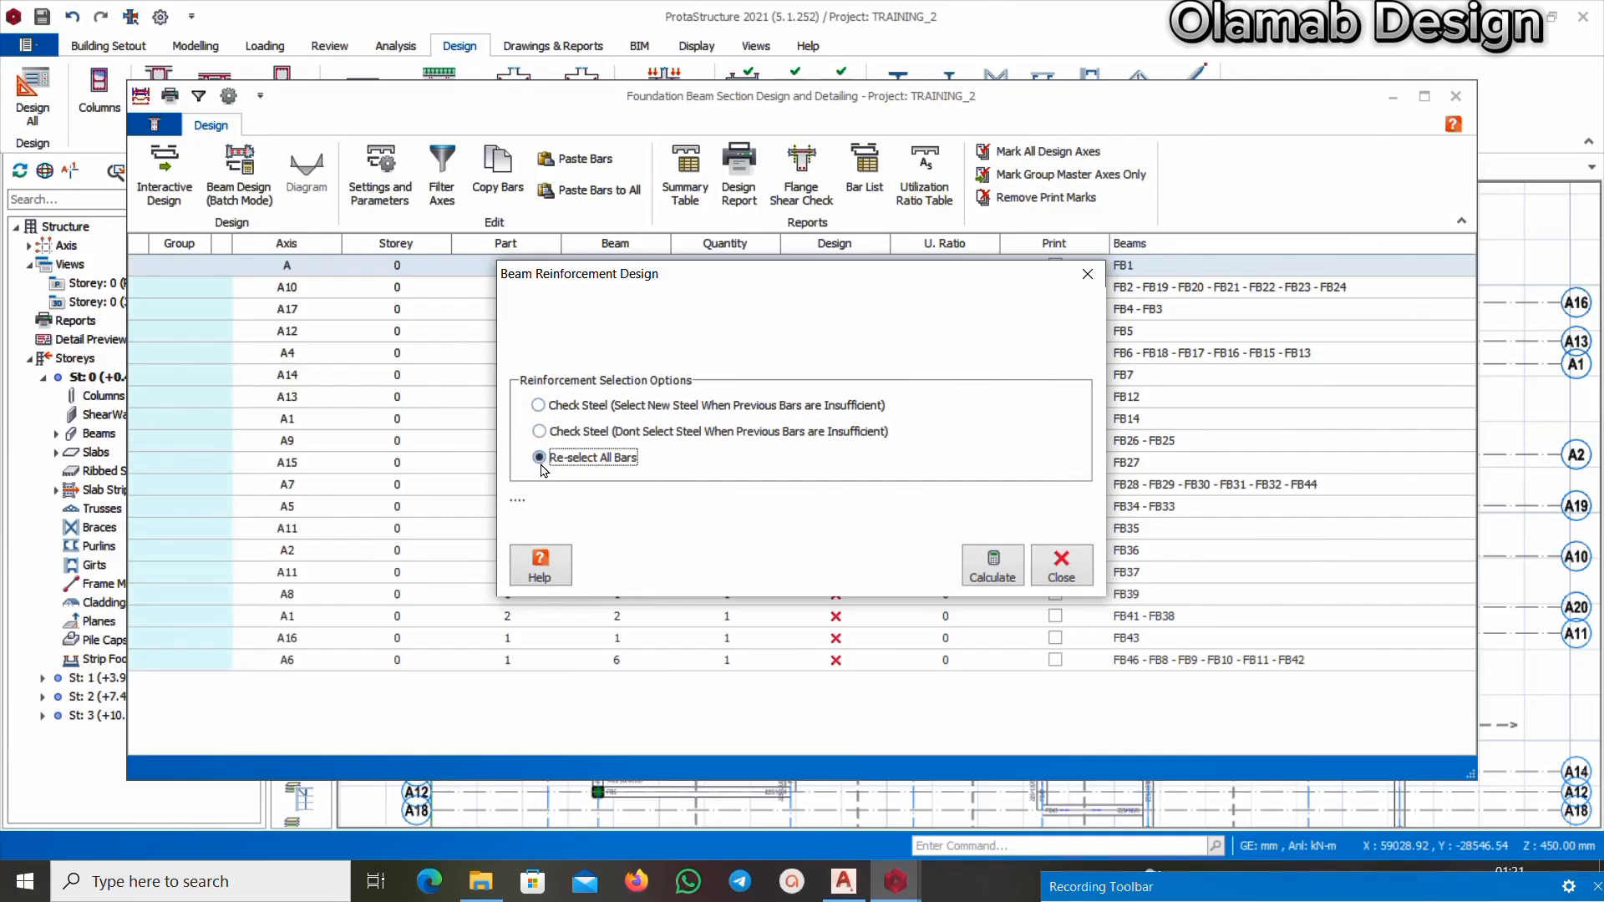
{"action": "left_click", "coordinate": [992, 571]}
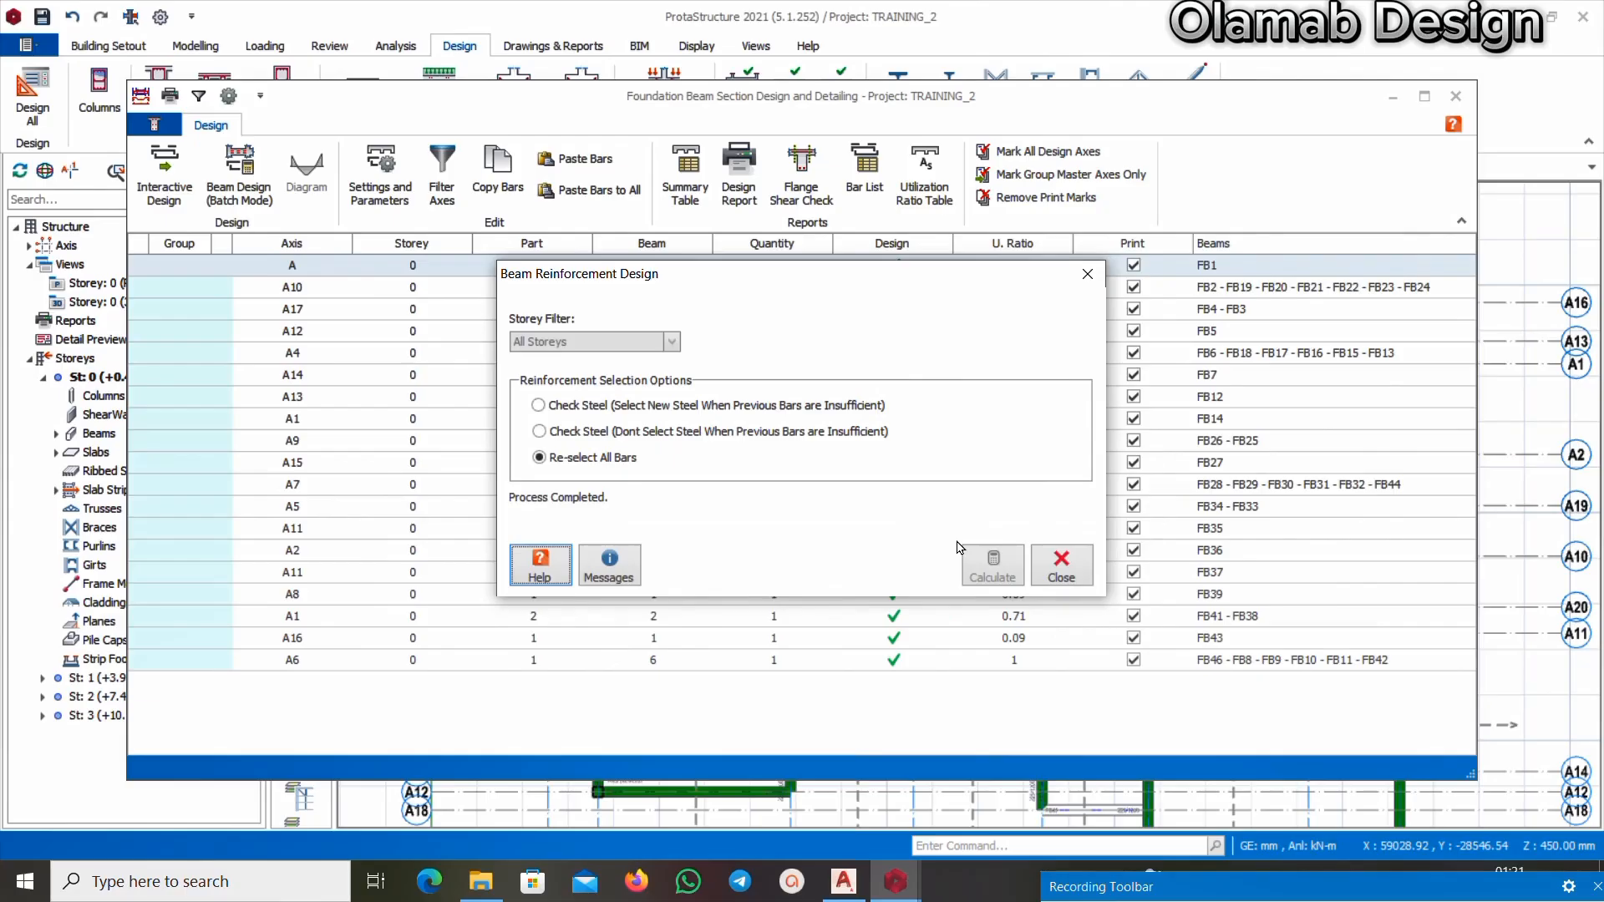
{"action": "left_click", "coordinate": [1048, 576]}
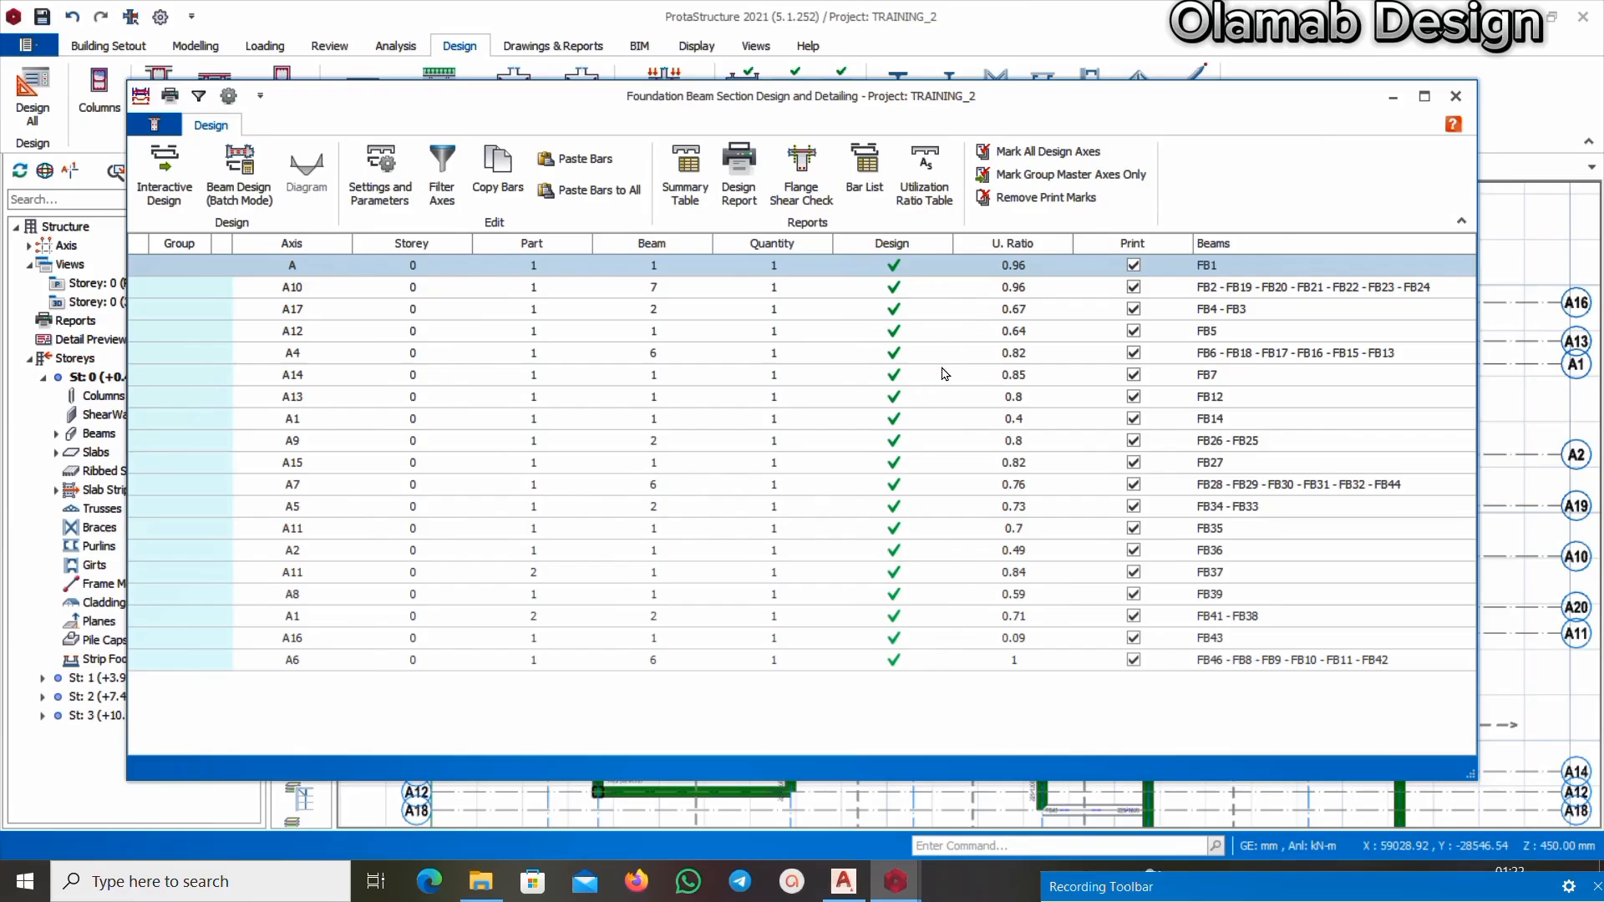
In the axis A10 reinforcement data, extend beam FB2's 2Y20 bottom bar to lap at both its left and right ends
{"action": "left_click", "coordinate": [899, 291]}
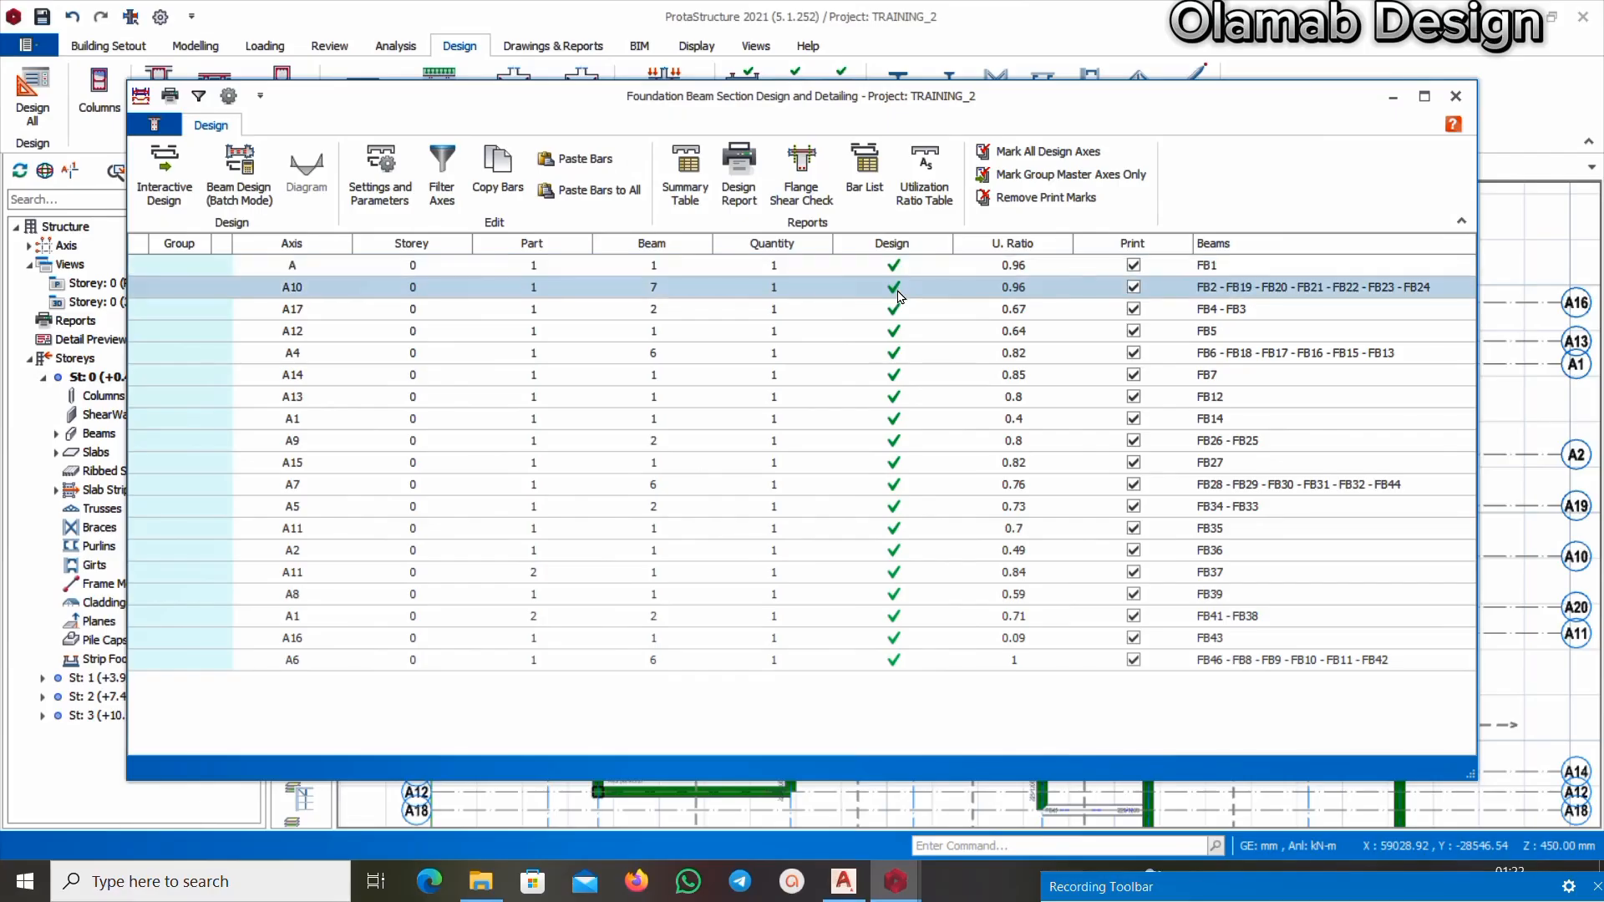
{"action": "double_click", "coordinate": [899, 291]}
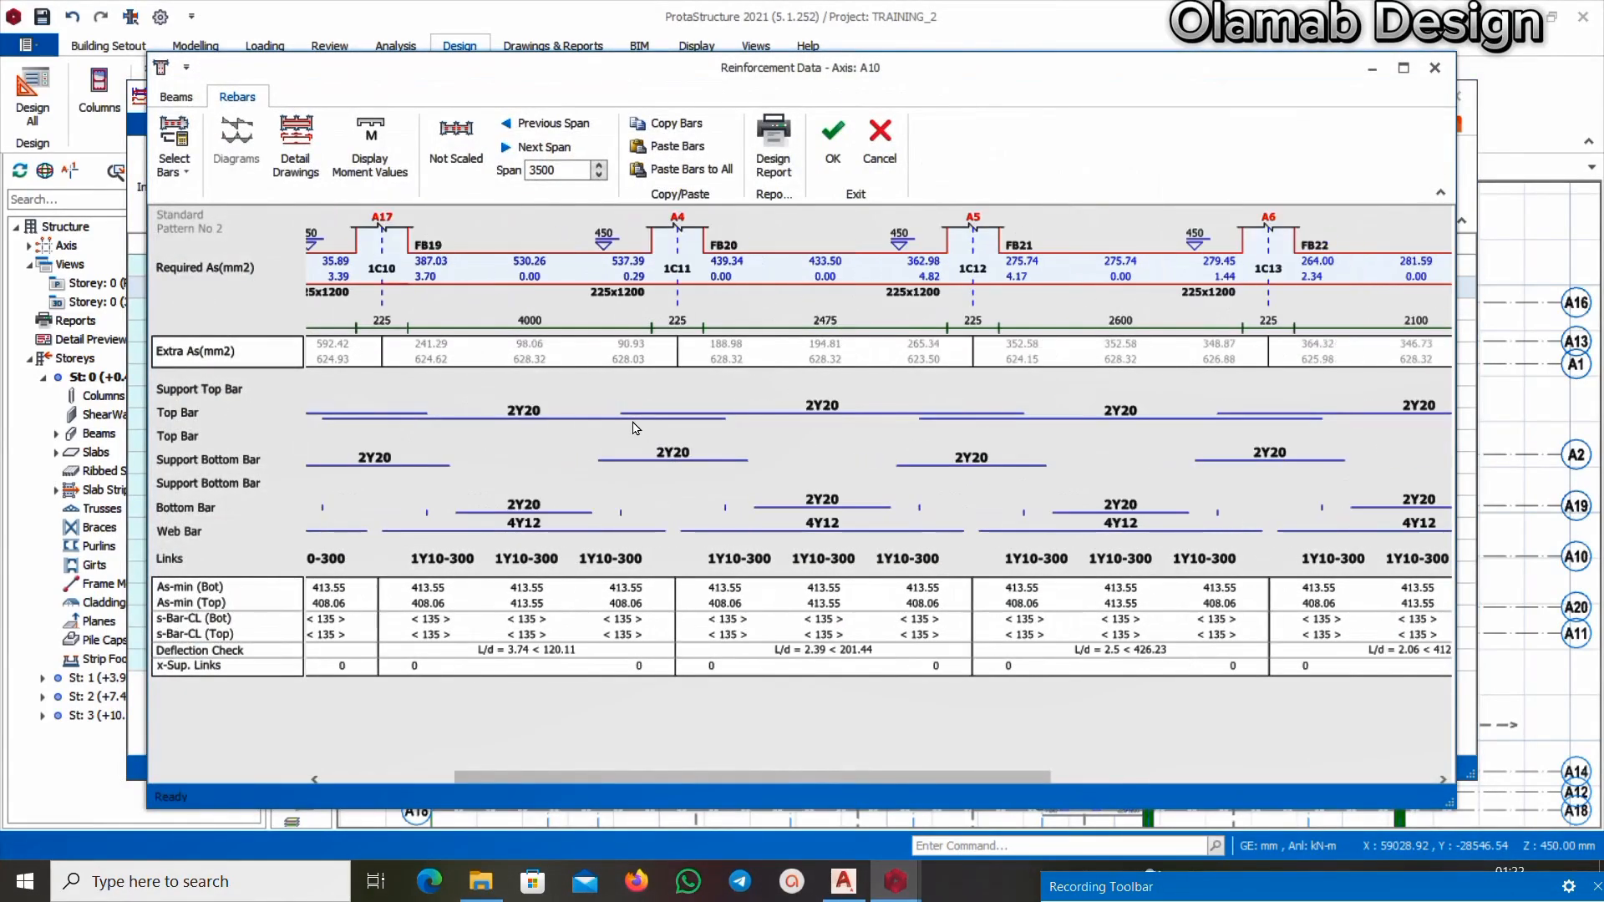
{"action": "scroll", "coordinate": [635, 428], "scroll_direction": "down", "scroll_amount": 3}
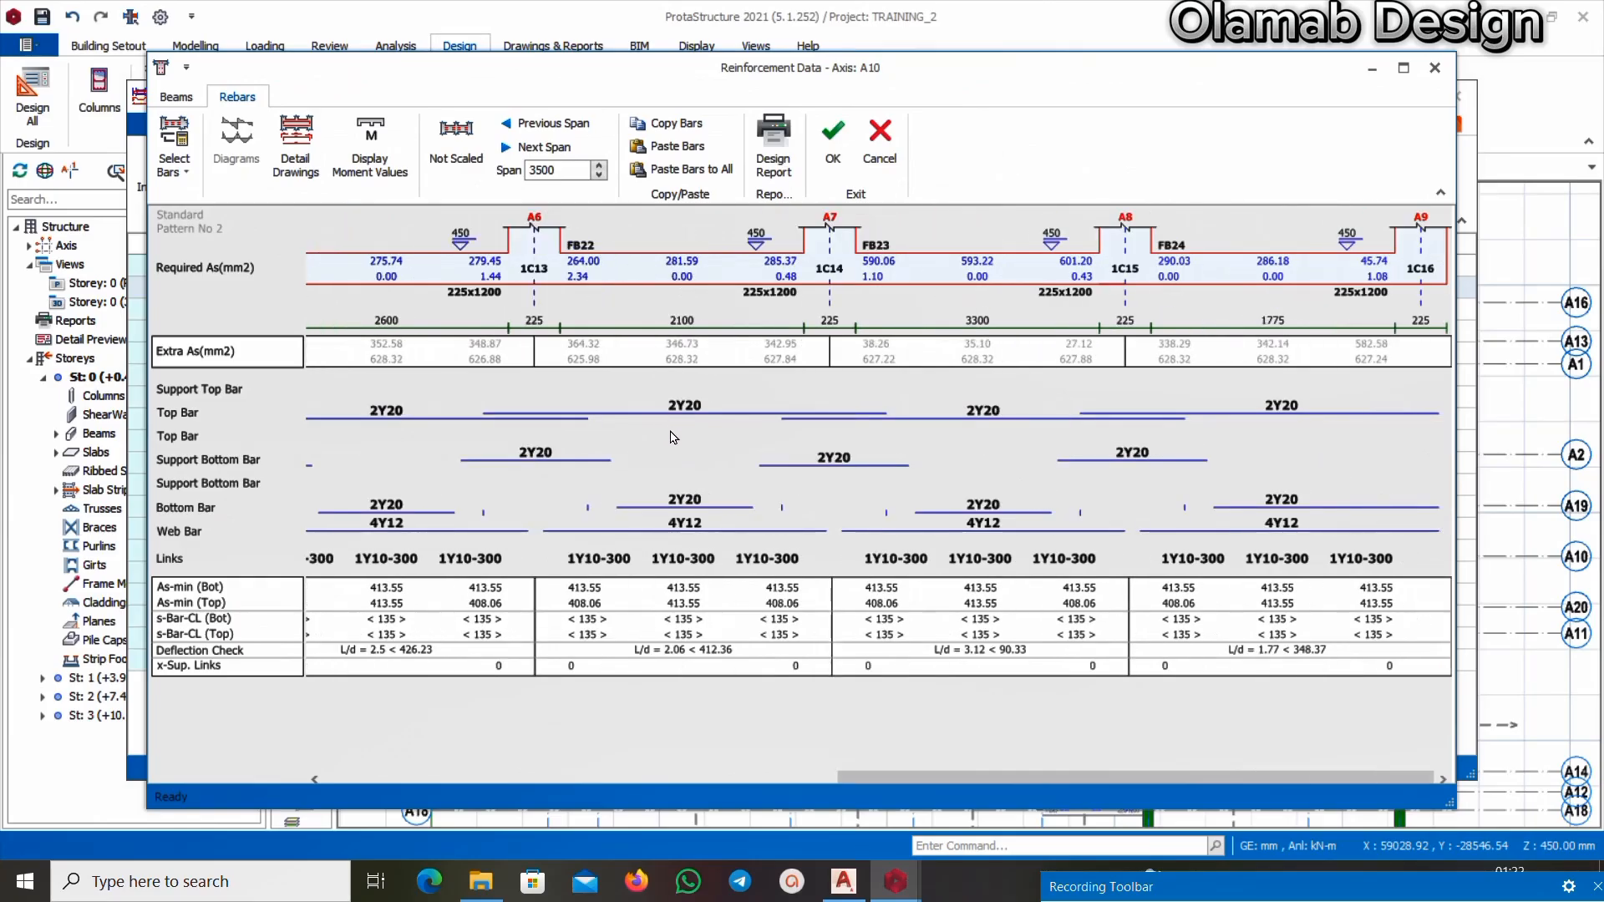
{"action": "scroll", "coordinate": [674, 436], "scroll_direction": "up", "scroll_amount": 3}
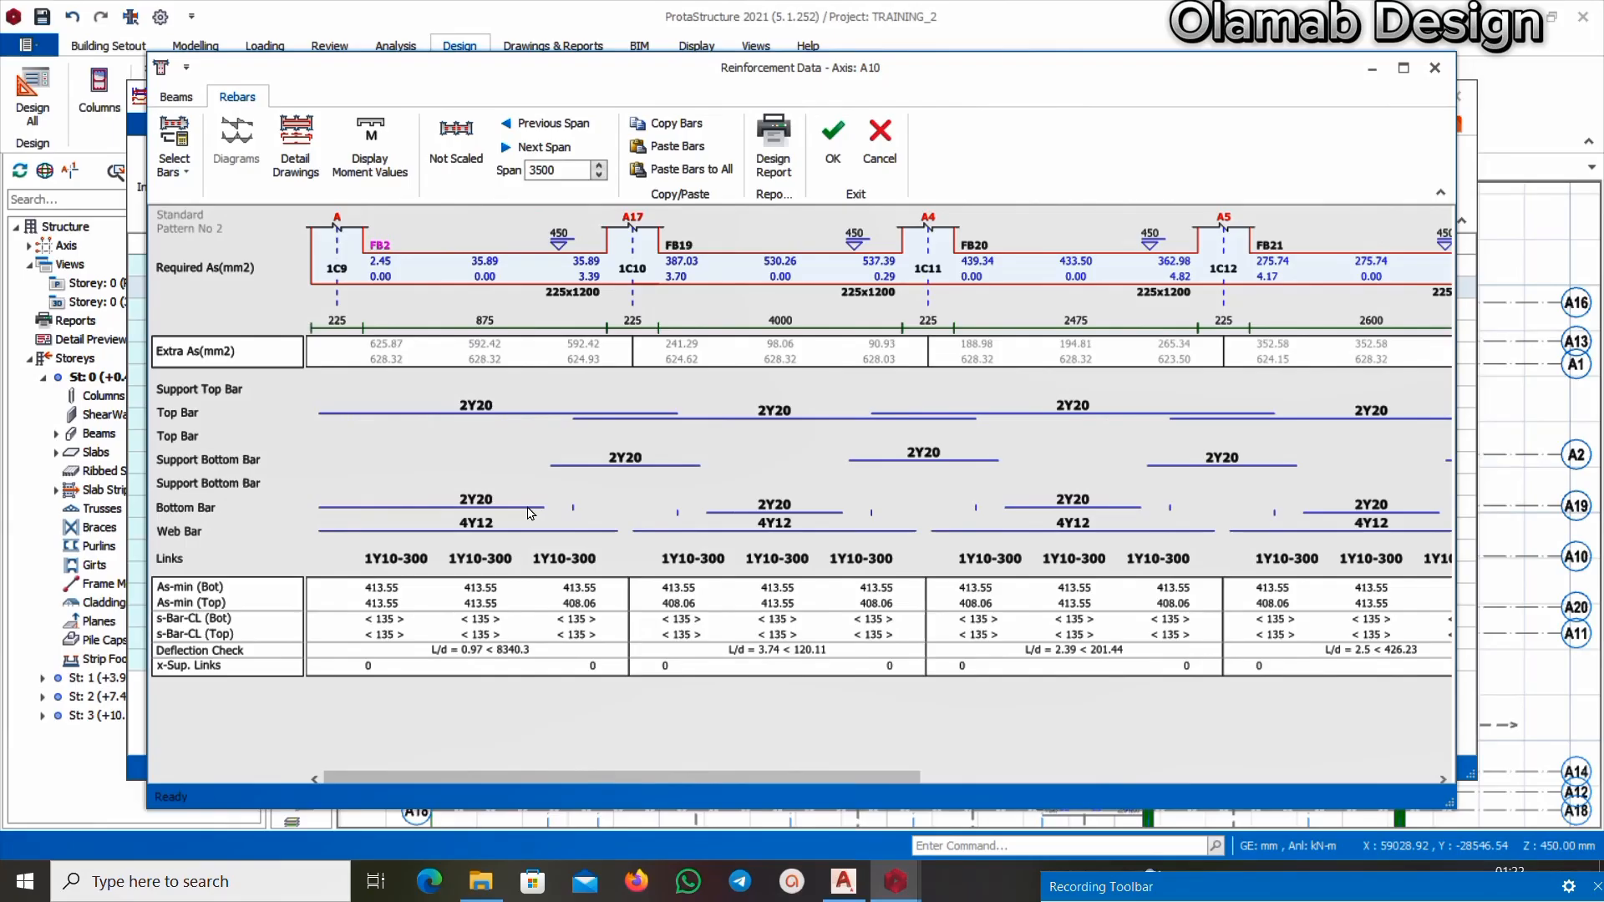
{"action": "left_click", "coordinate": [485, 507]}
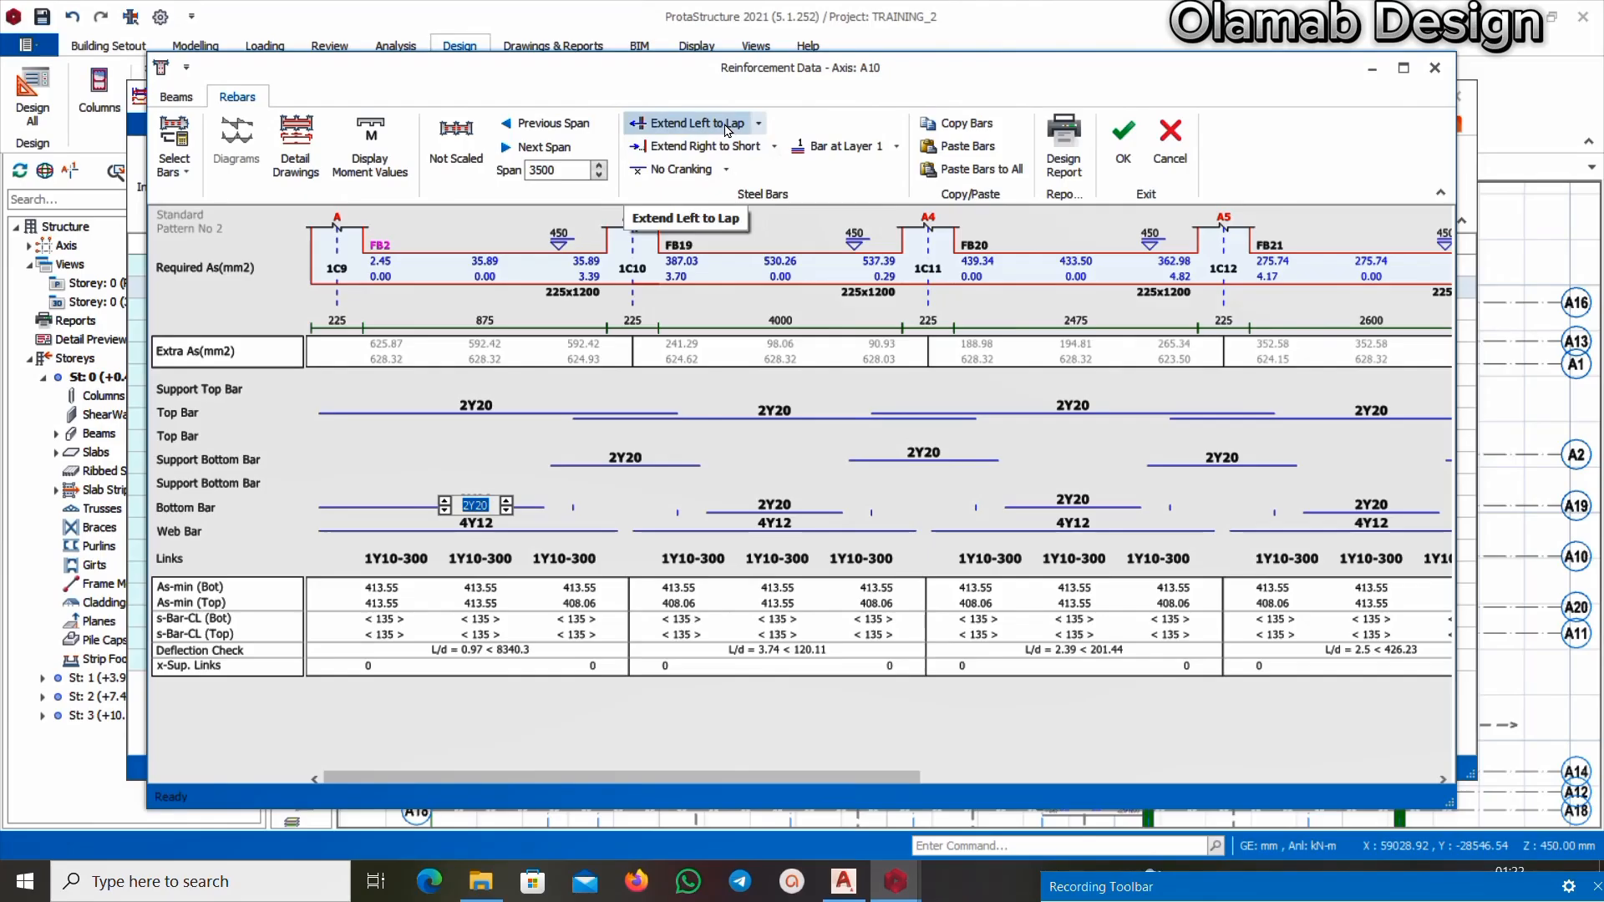
{"action": "left_click", "coordinate": [757, 126]}
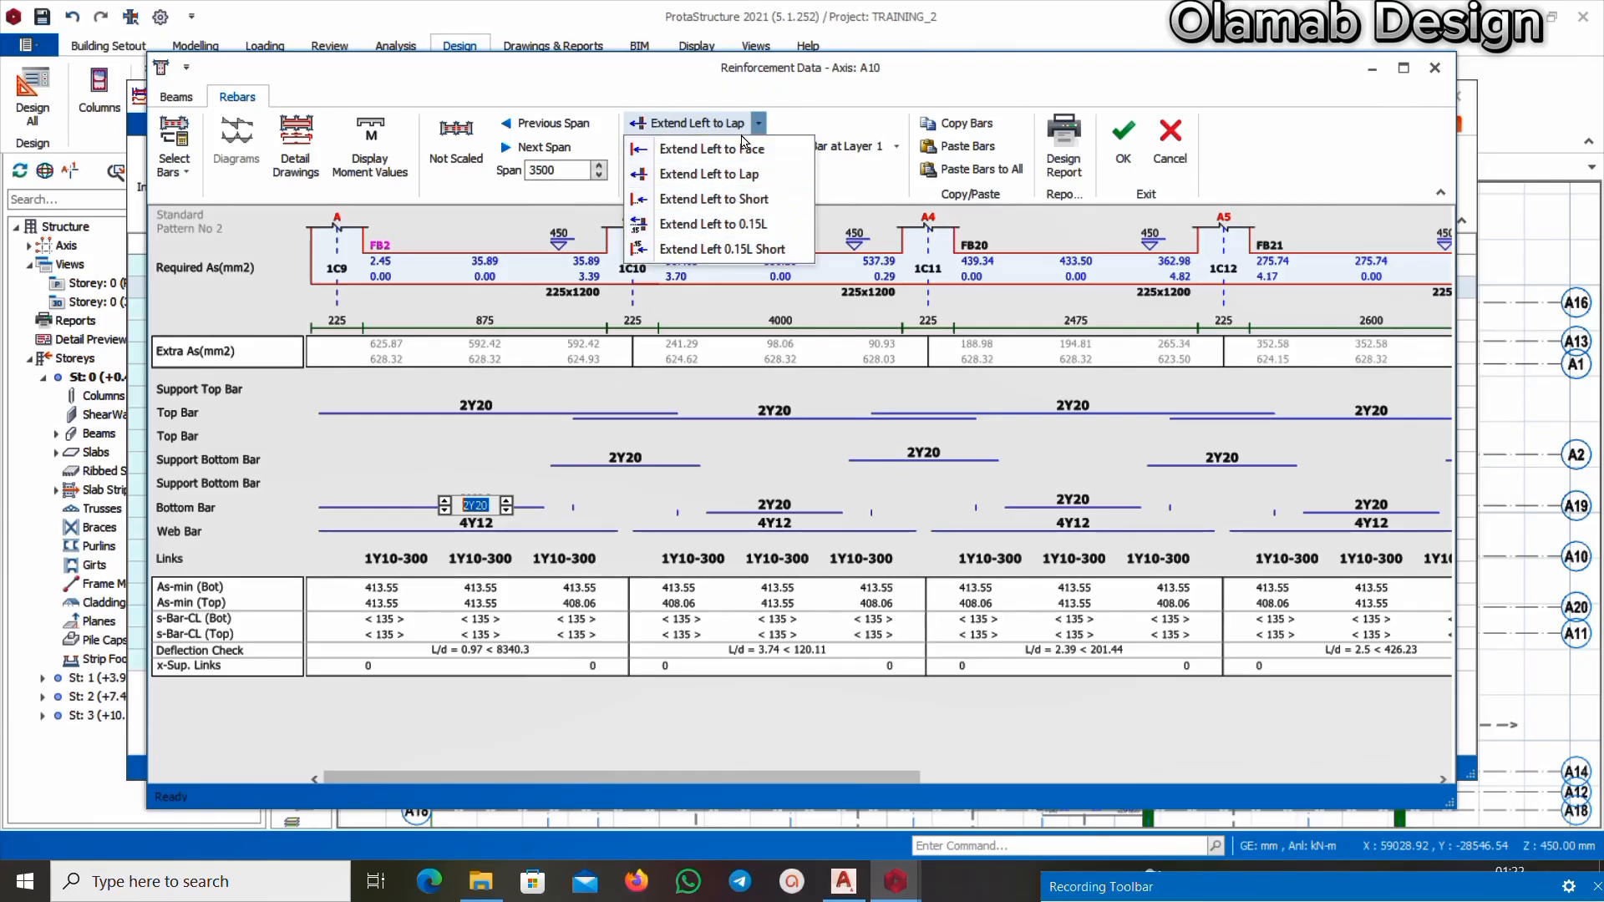
{"action": "left_click", "coordinate": [743, 171]}
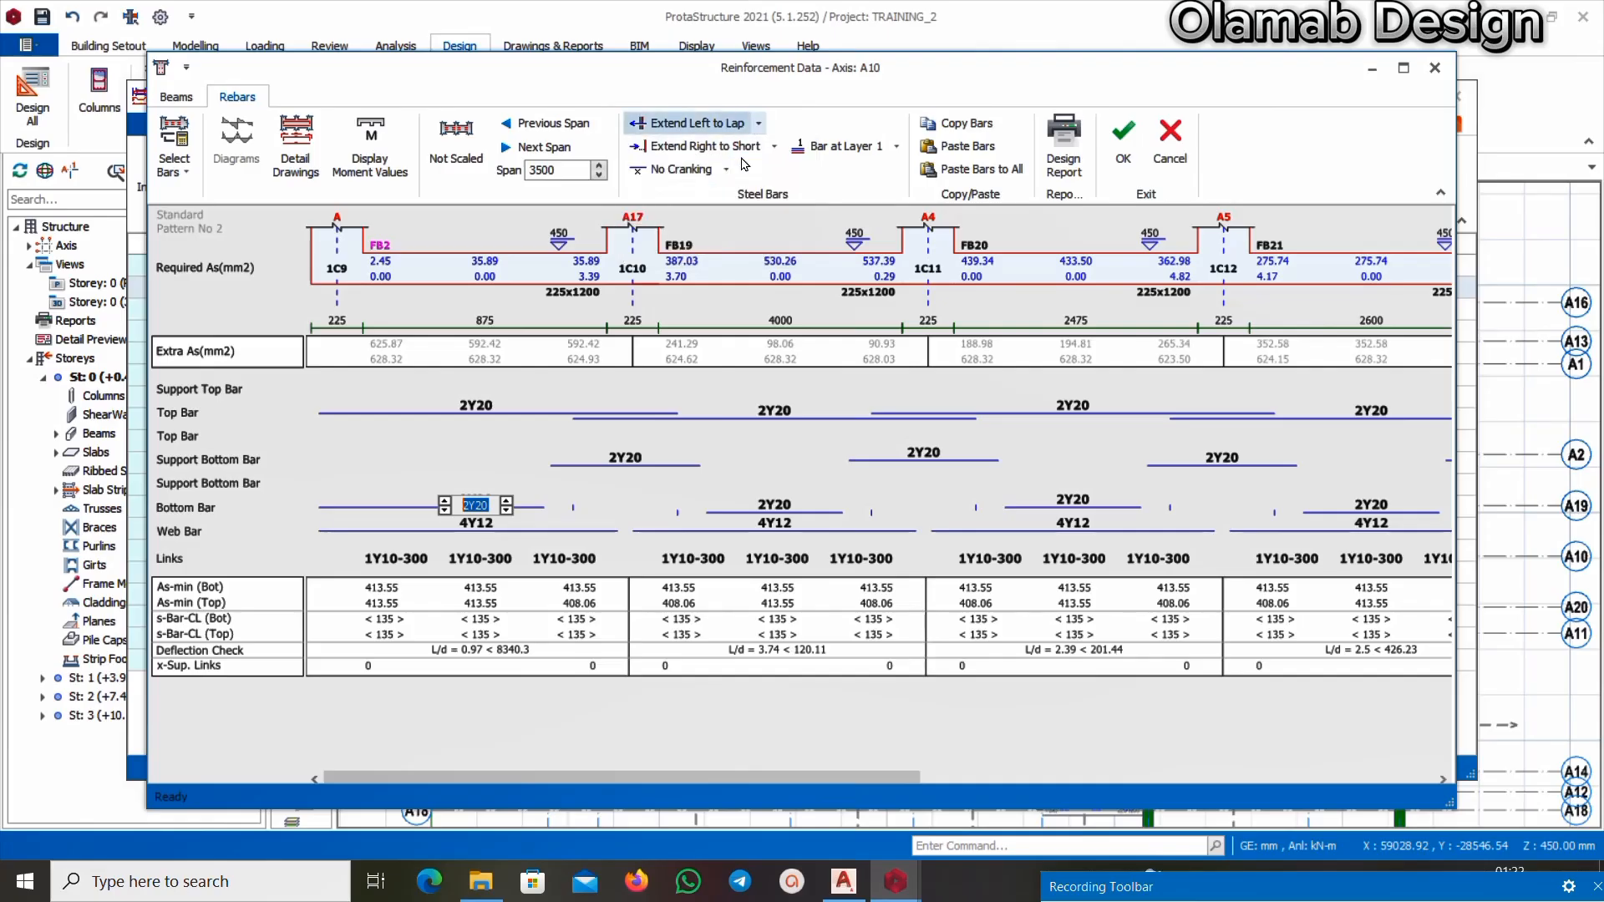
{"action": "left_click", "coordinate": [749, 149]}
{"action": "left_click", "coordinate": [771, 150]}
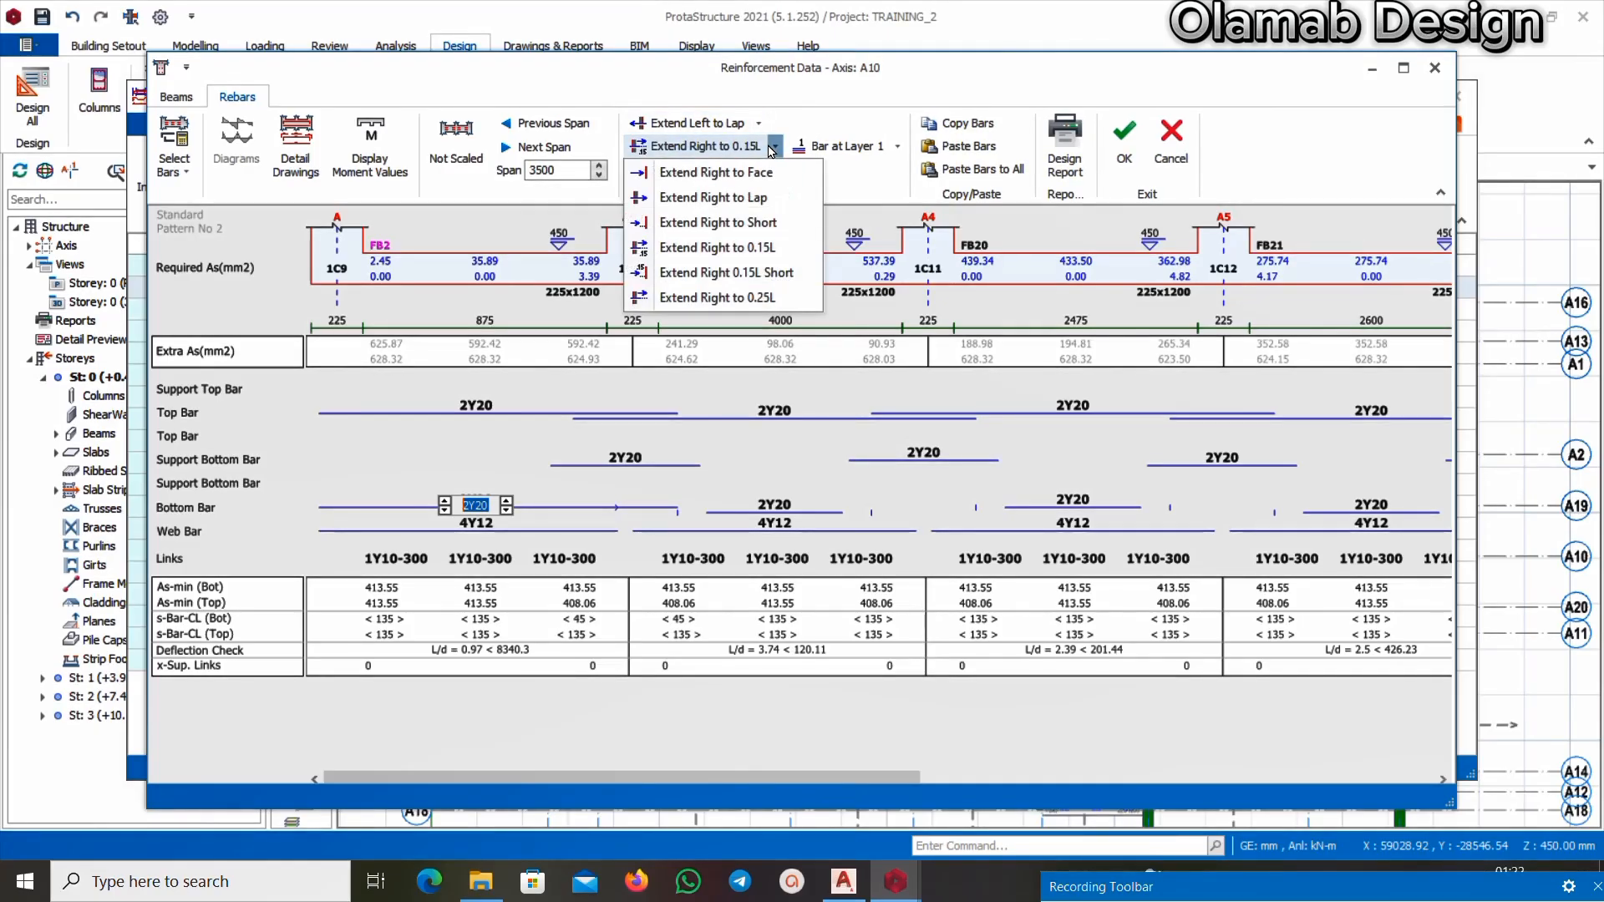
{"action": "left_click", "coordinate": [748, 198]}
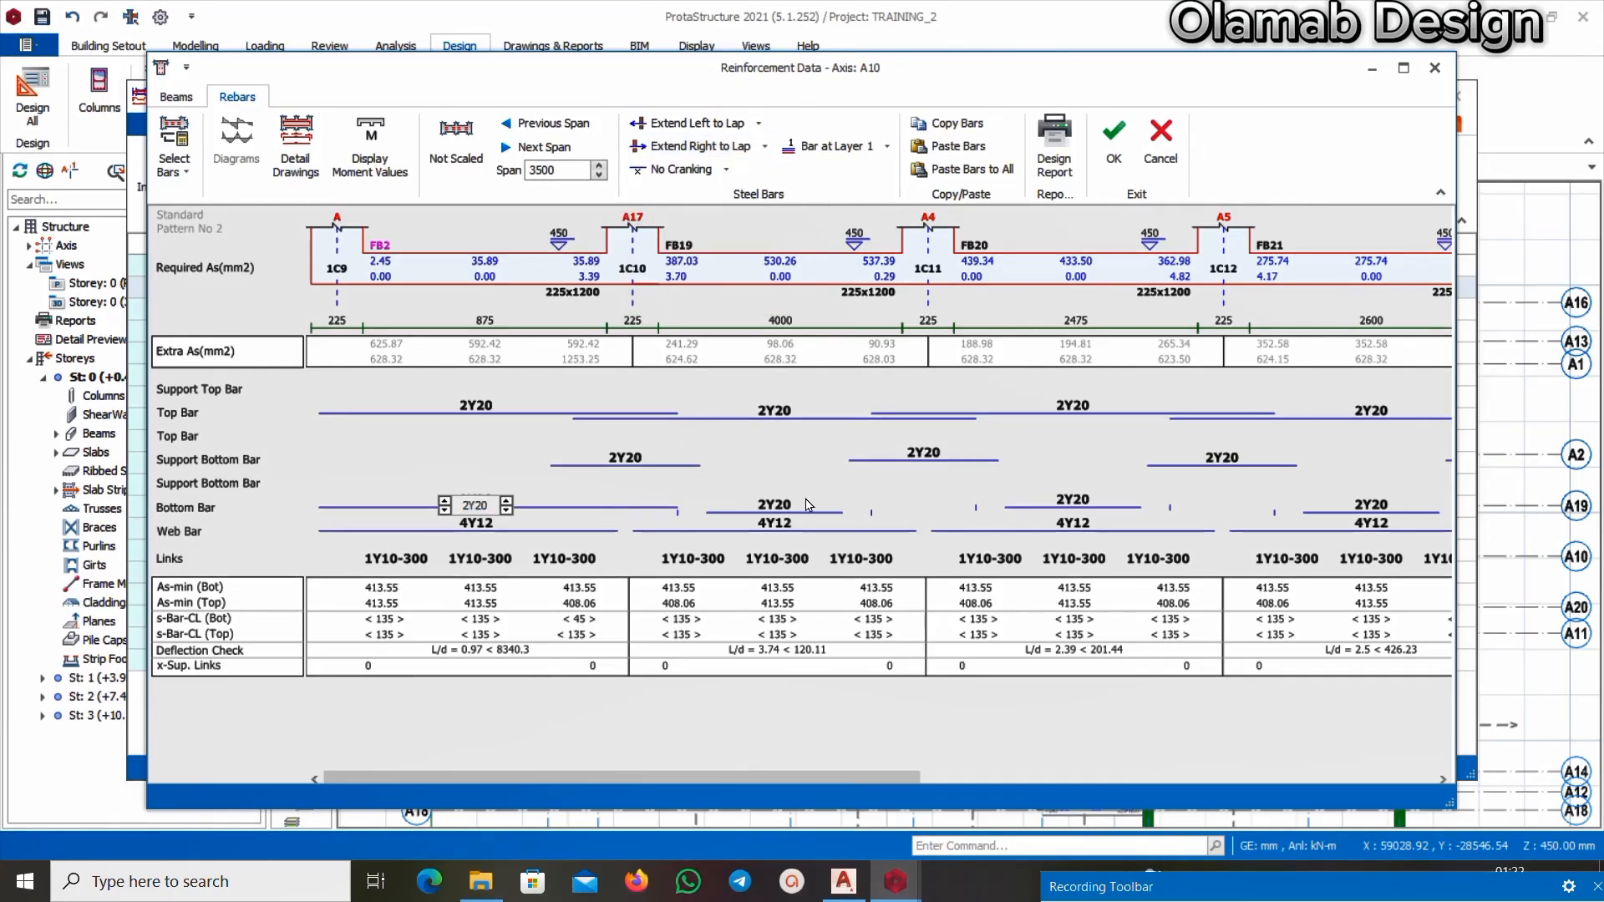
Extend beam FB19's 2Y20 bottom bar to lap at both ends, accept the A10 reinforcement, and close the foundation beam design
{"action": "left_click", "coordinate": [773, 505]}
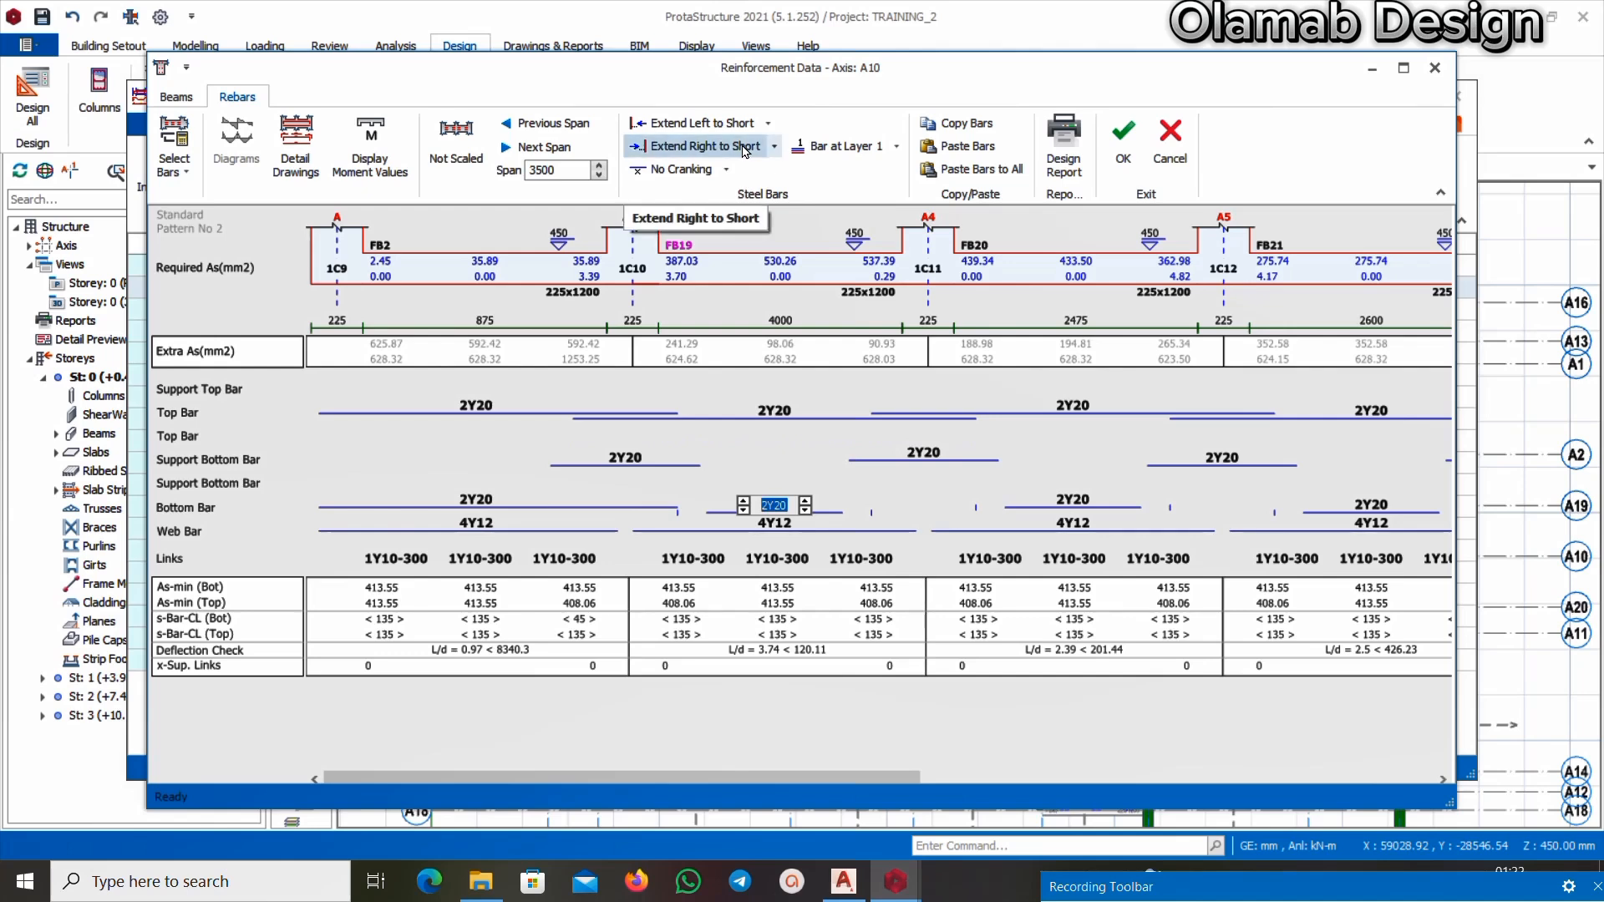
{"action": "left_click", "coordinate": [766, 123]}
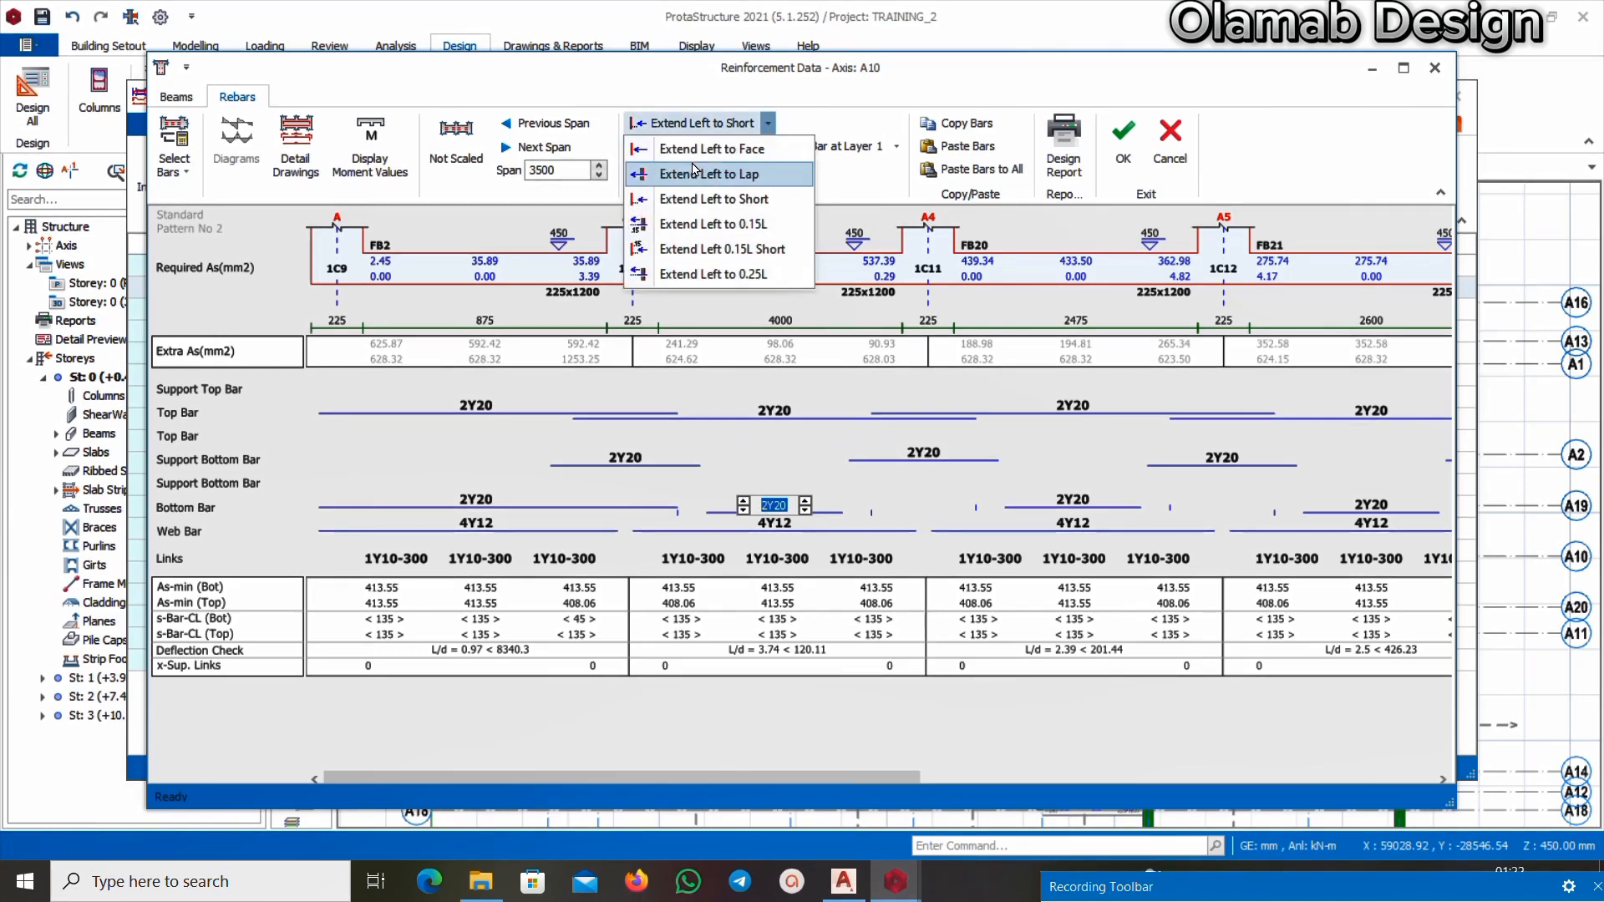
{"action": "left_click", "coordinate": [701, 174]}
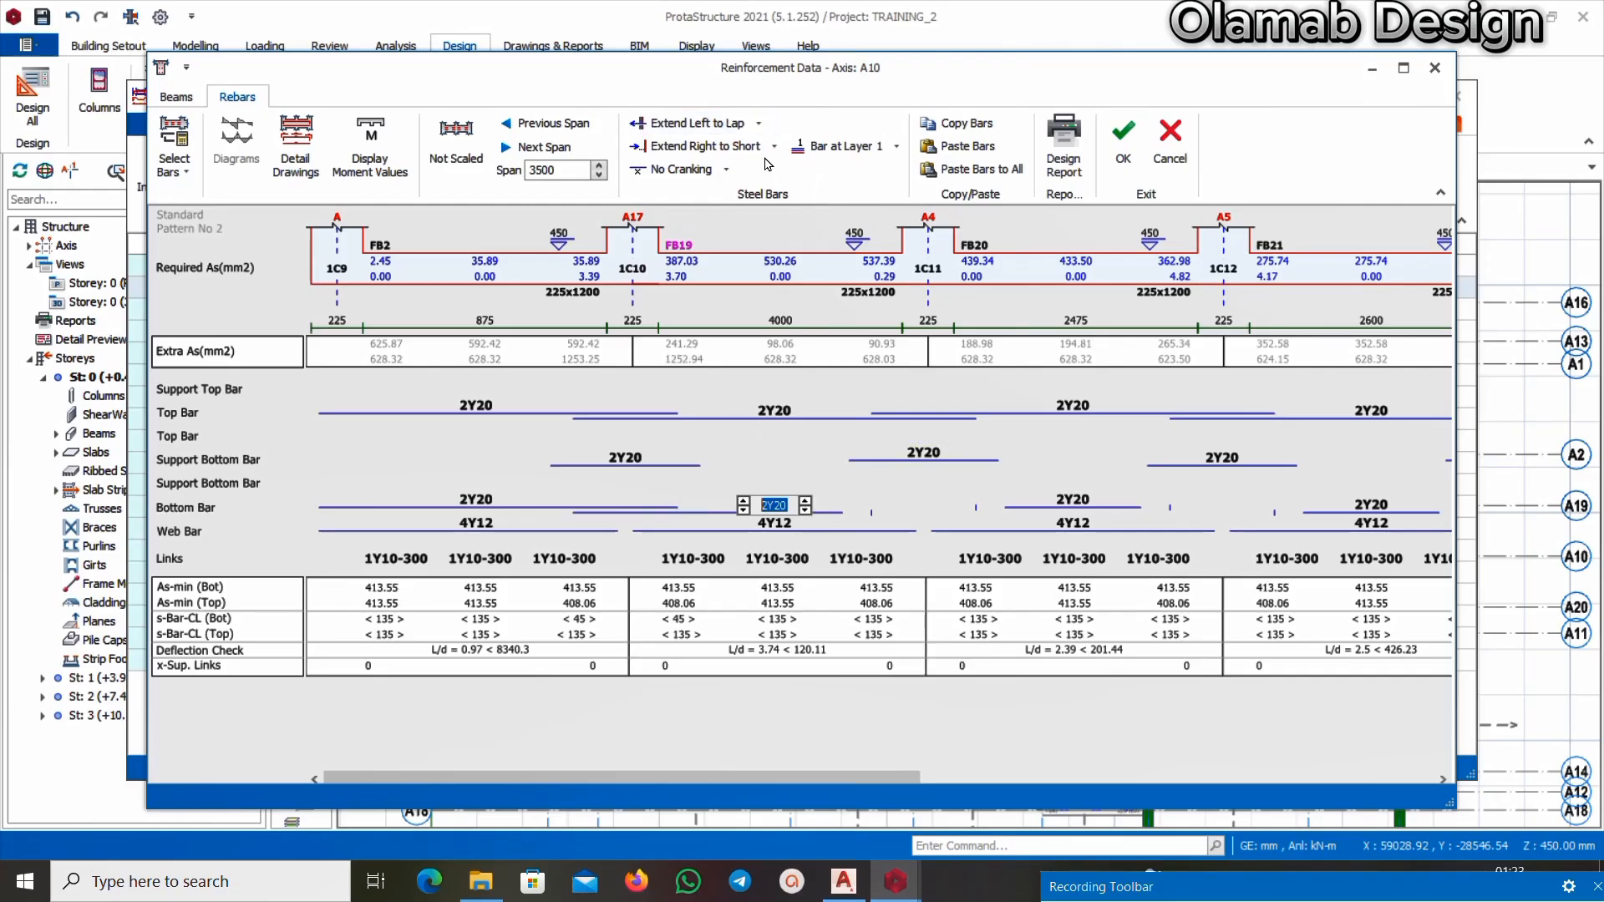
{"action": "left_click", "coordinate": [775, 146]}
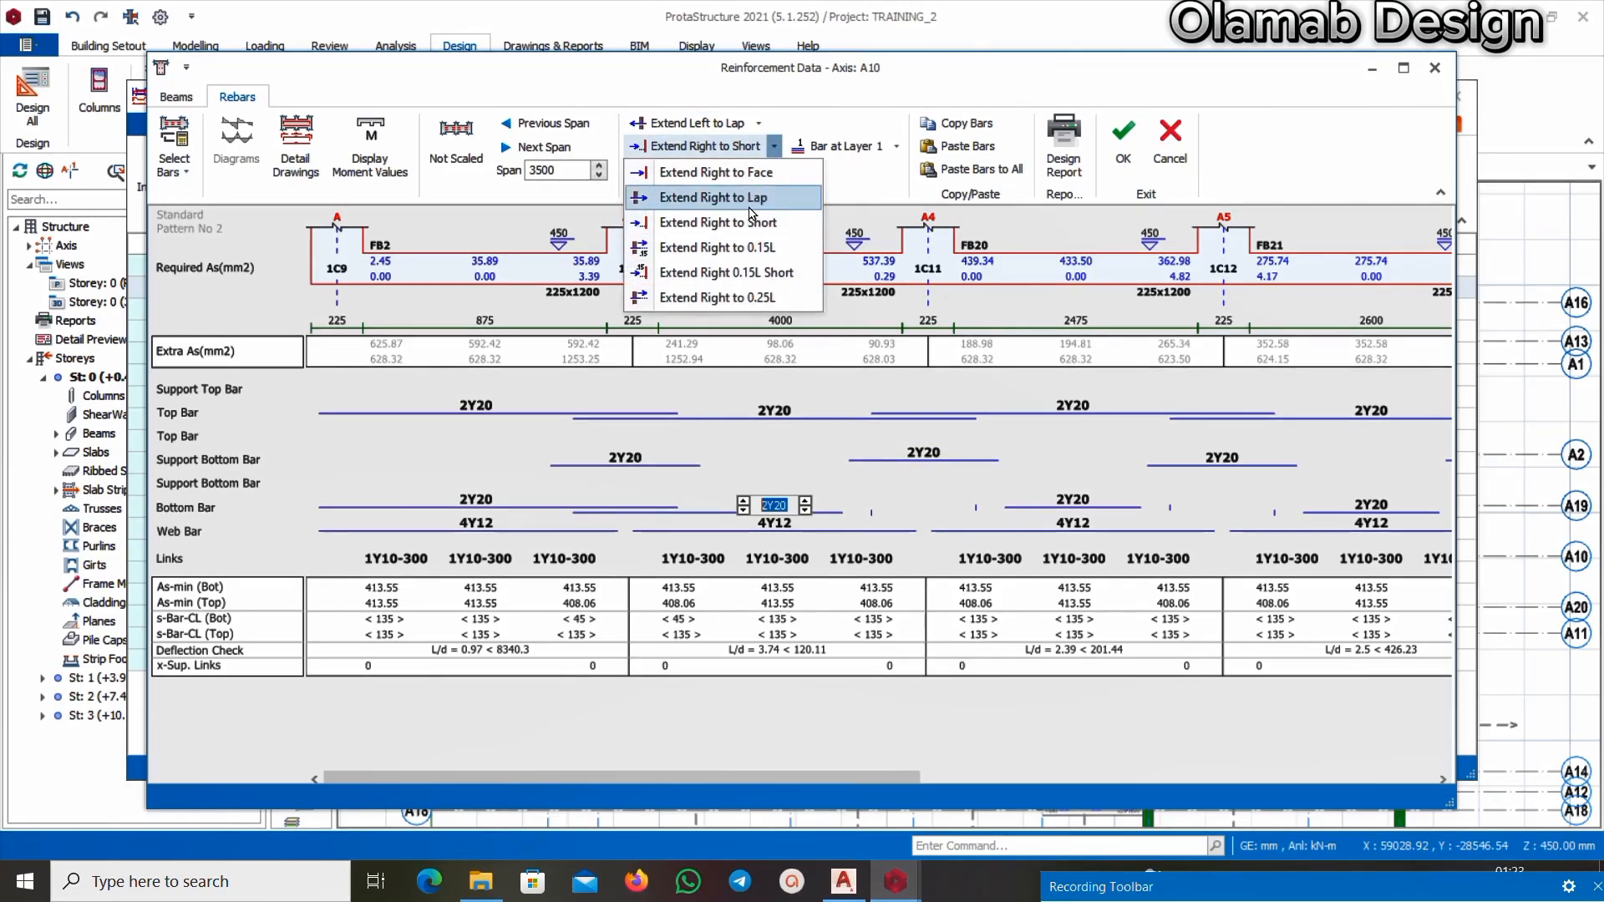
{"action": "left_click", "coordinate": [748, 201]}
{"action": "scroll", "coordinate": [989, 509], "scroll_direction": "right", "scroll_amount": 6}
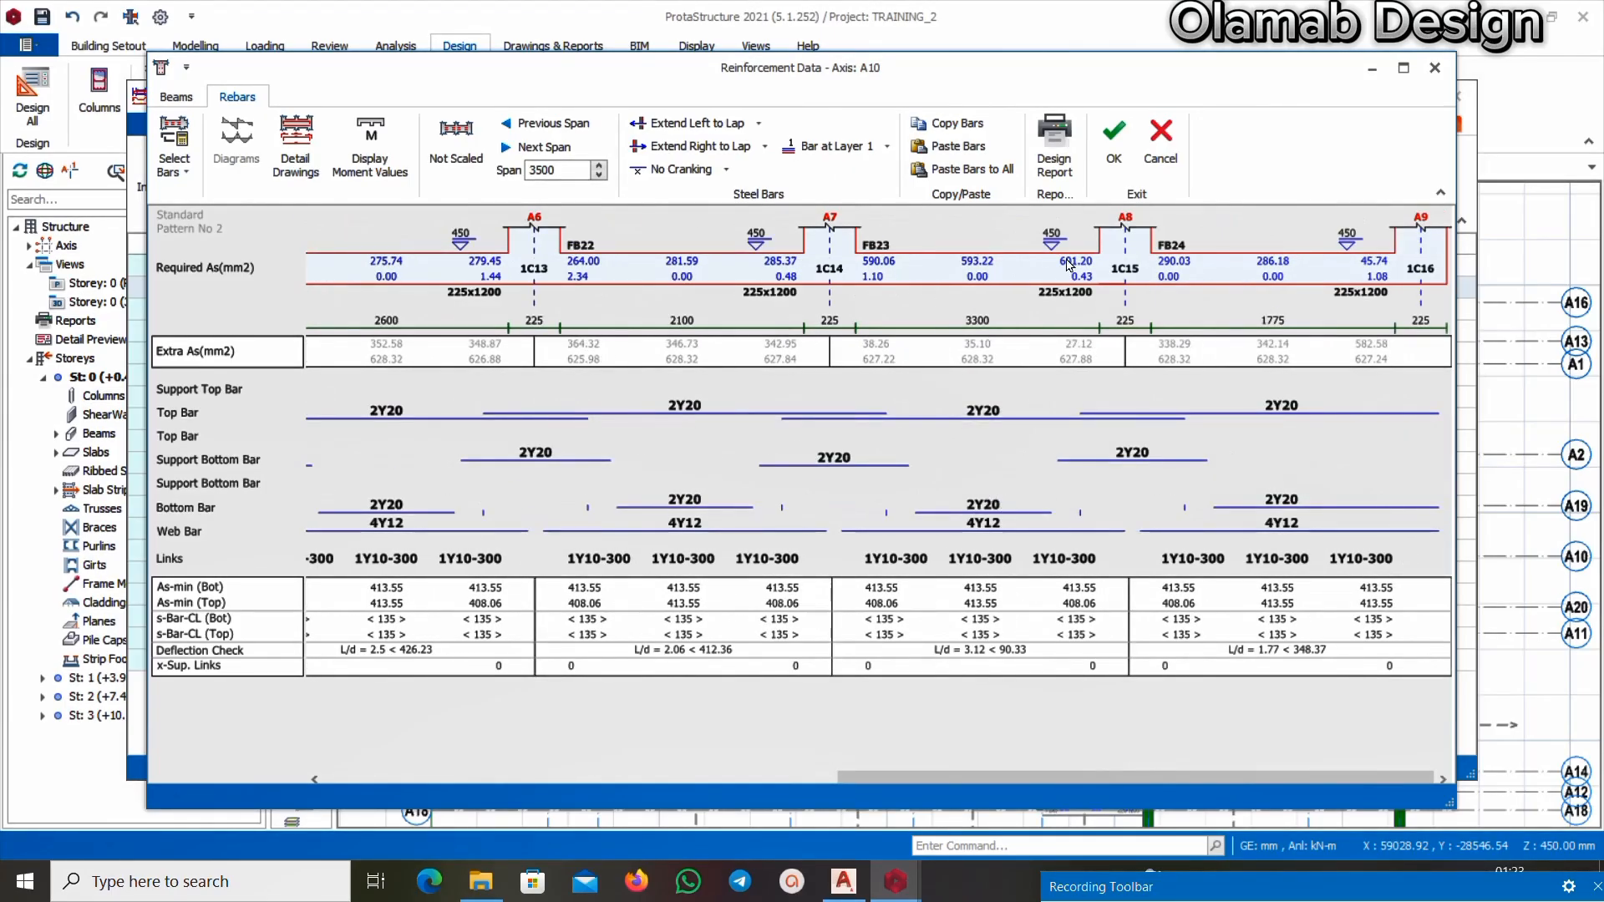
{"action": "left_click", "coordinate": [1114, 146]}
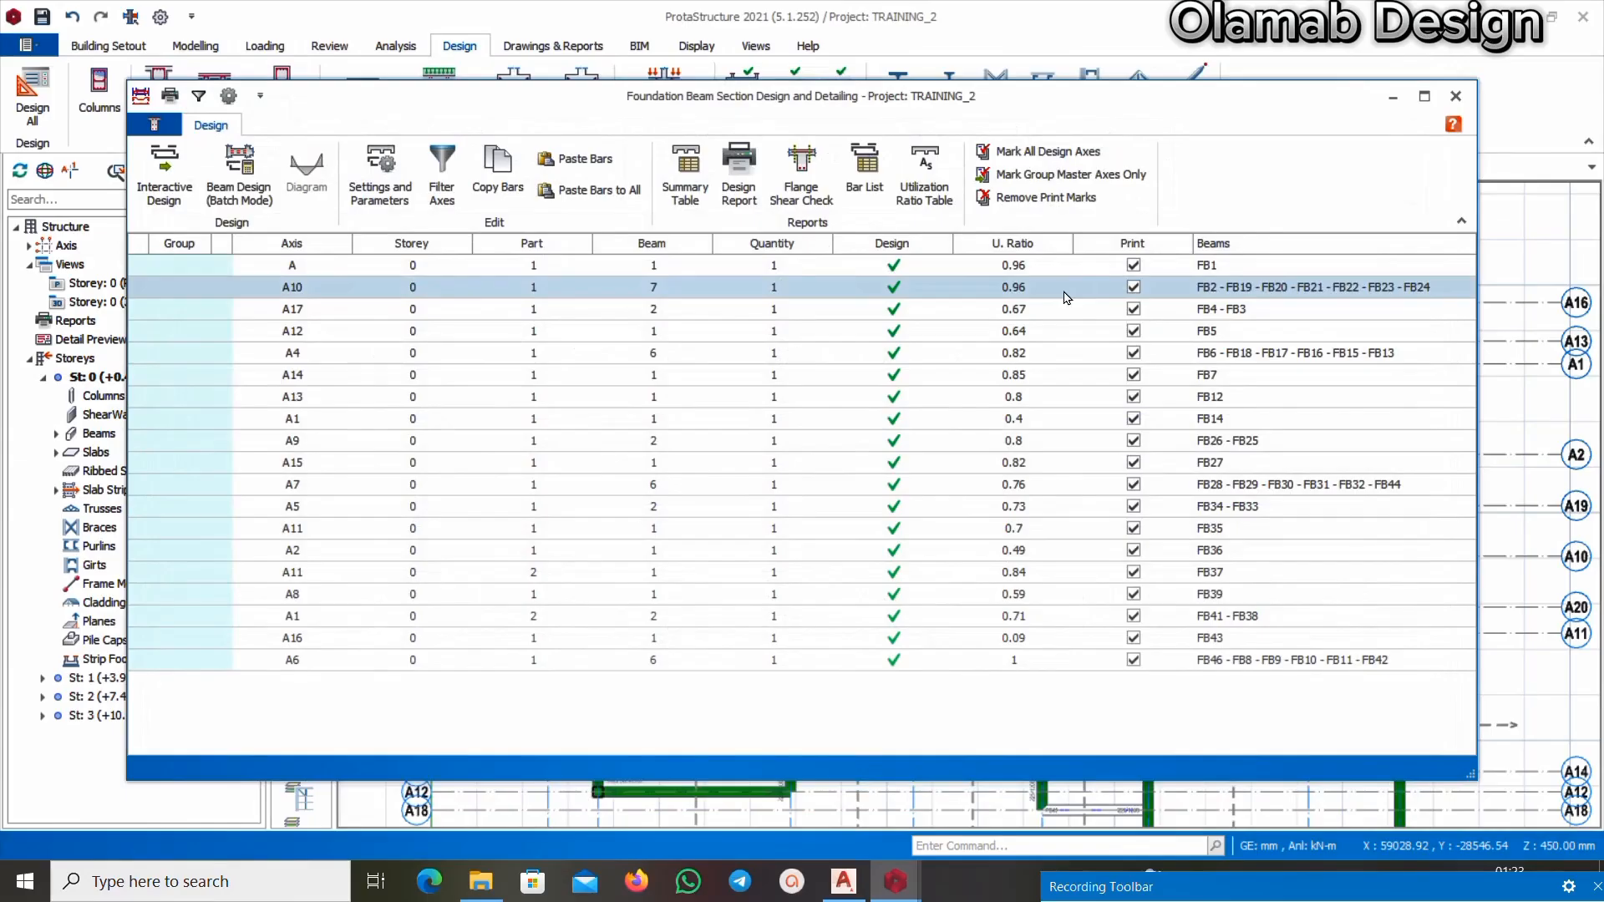
{"action": "left_click", "coordinate": [1455, 96]}
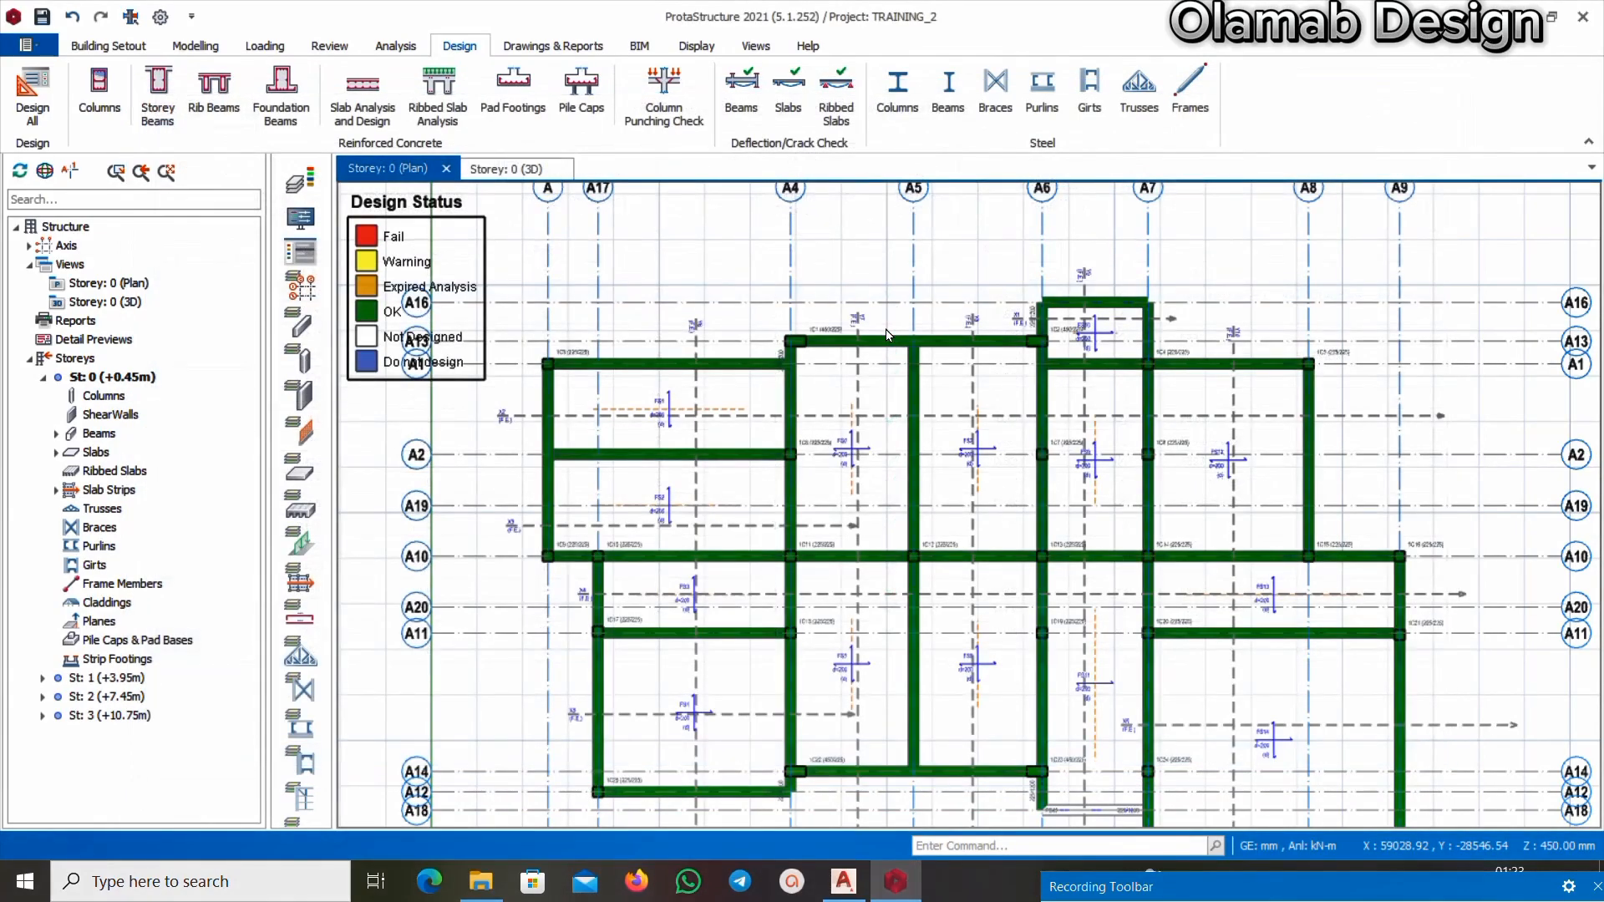
Check the foundation beams' design status in the Storey 0 plan and around the 3D building
{"action": "scroll", "coordinate": [923, 454], "scroll_direction": "down", "scroll_amount": 3}
{"action": "scroll", "coordinate": [1025, 464], "scroll_direction": "up", "scroll_amount": 1}
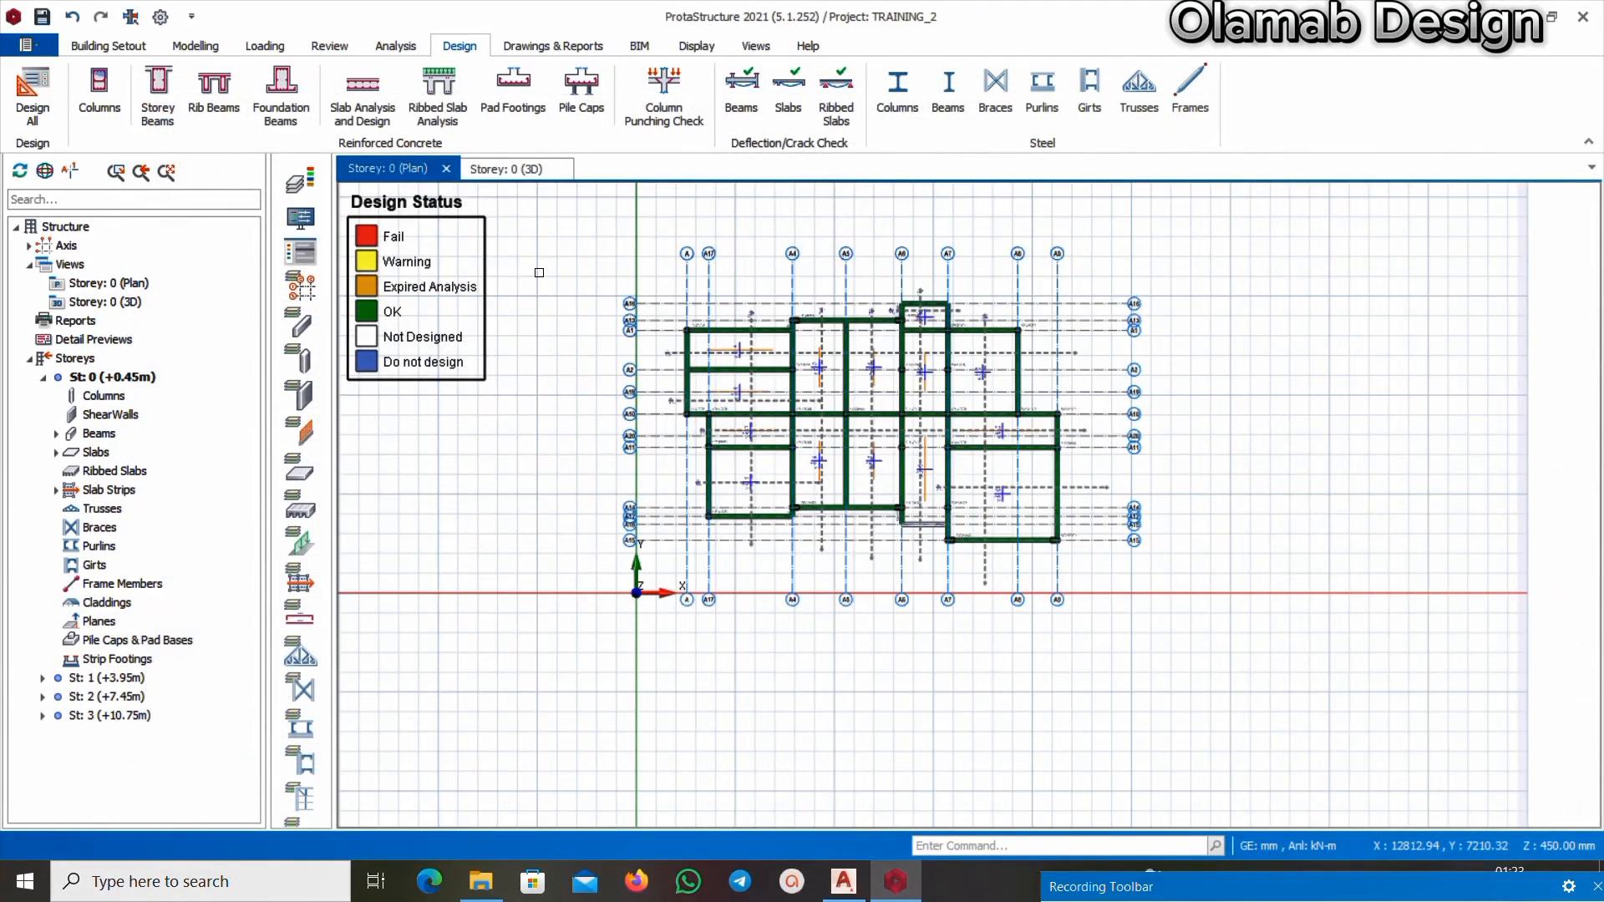
{"action": "left_click", "coordinate": [511, 170]}
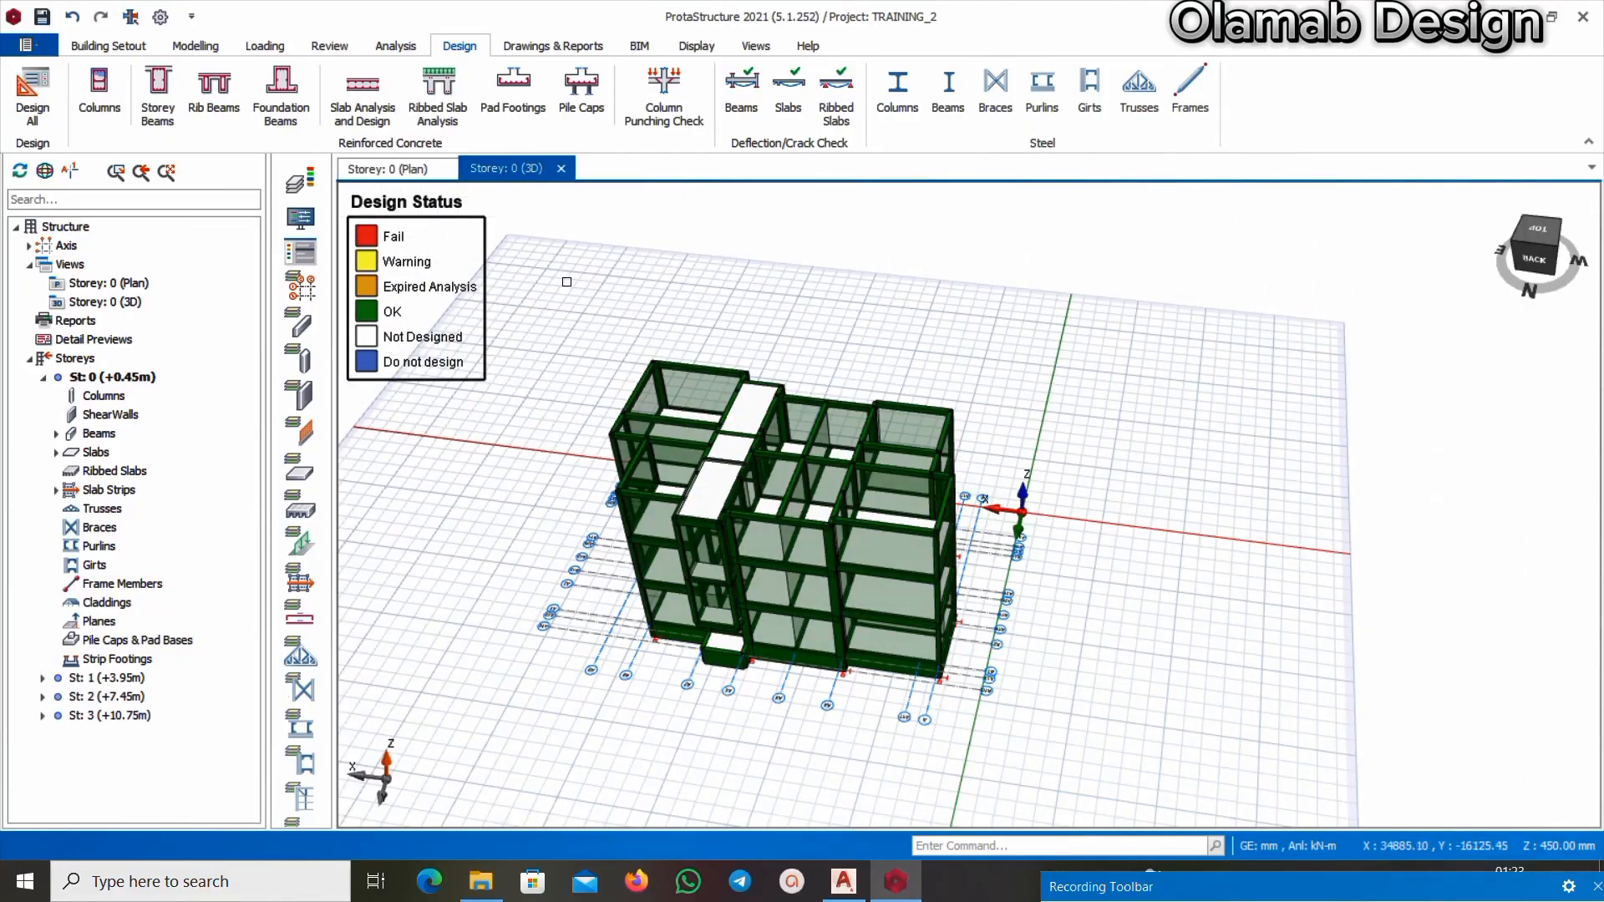
{"action": "scroll", "coordinate": [719, 535], "scroll_direction": "down", "scroll_amount": 2}
{"action": "middle_click_drag", "start_coordinate": [718, 534], "coordinate": [739, 493]}
{"action": "scroll", "coordinate": [766, 448], "scroll_direction": "up", "scroll_amount": 3}
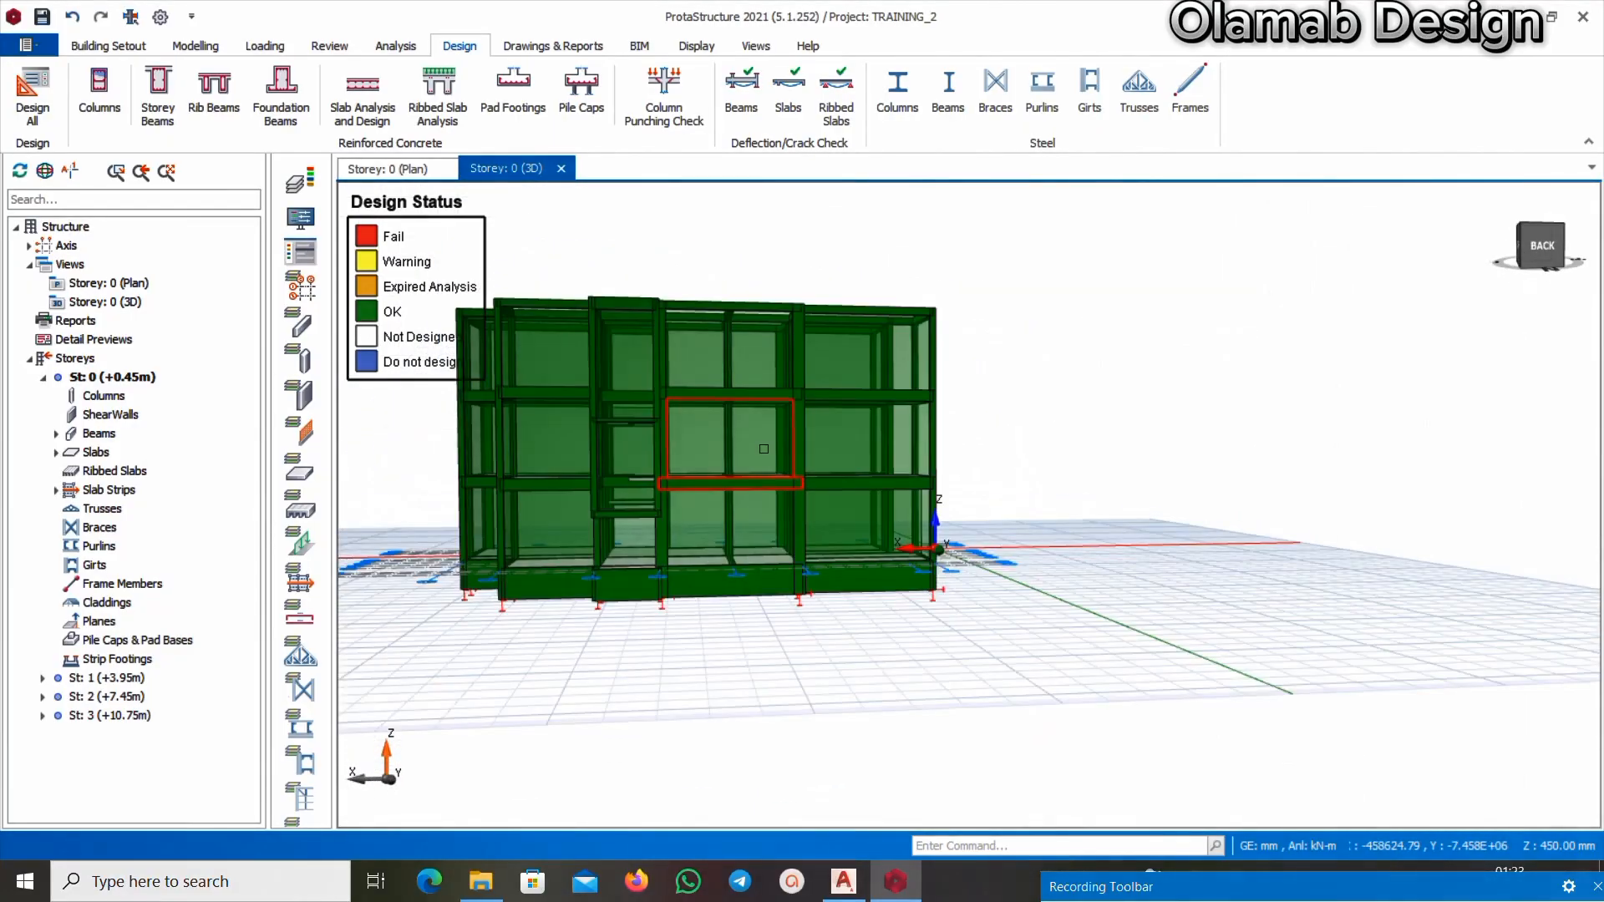
{"action": "scroll", "coordinate": [720, 537], "scroll_direction": "down", "scroll_amount": 3}
{"action": "middle_click_drag", "start_coordinate": [920, 516], "coordinate": [658, 547]}
{"action": "scroll", "coordinate": [763, 495], "scroll_direction": "up", "scroll_amount": 3}
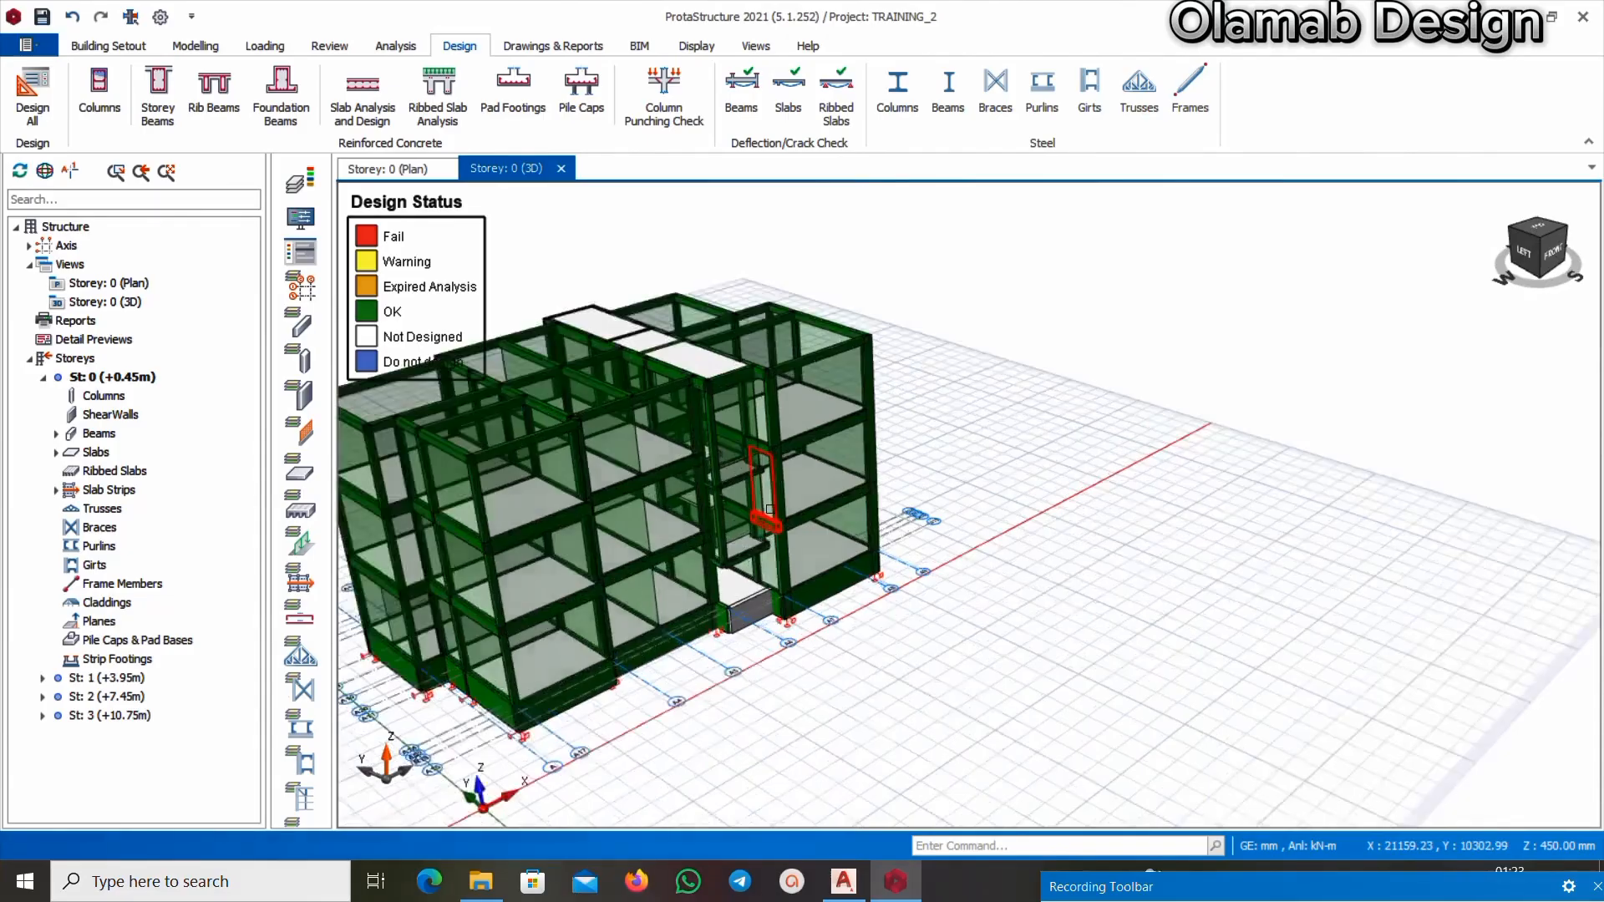
Inspect the front foundation beam between axes A6 and A7 up close, from below and above, along with the adjoining slabs
{"action": "scroll", "coordinate": [736, 535], "scroll_direction": "down", "scroll_amount": 3}
{"action": "middle_click_drag", "start_coordinate": [836, 610], "coordinate": [677, 594]}
{"action": "scroll", "coordinate": [694, 643], "scroll_direction": "up", "scroll_amount": 5}
{"action": "scroll", "coordinate": [759, 476], "scroll_direction": "up", "scroll_amount": 4}
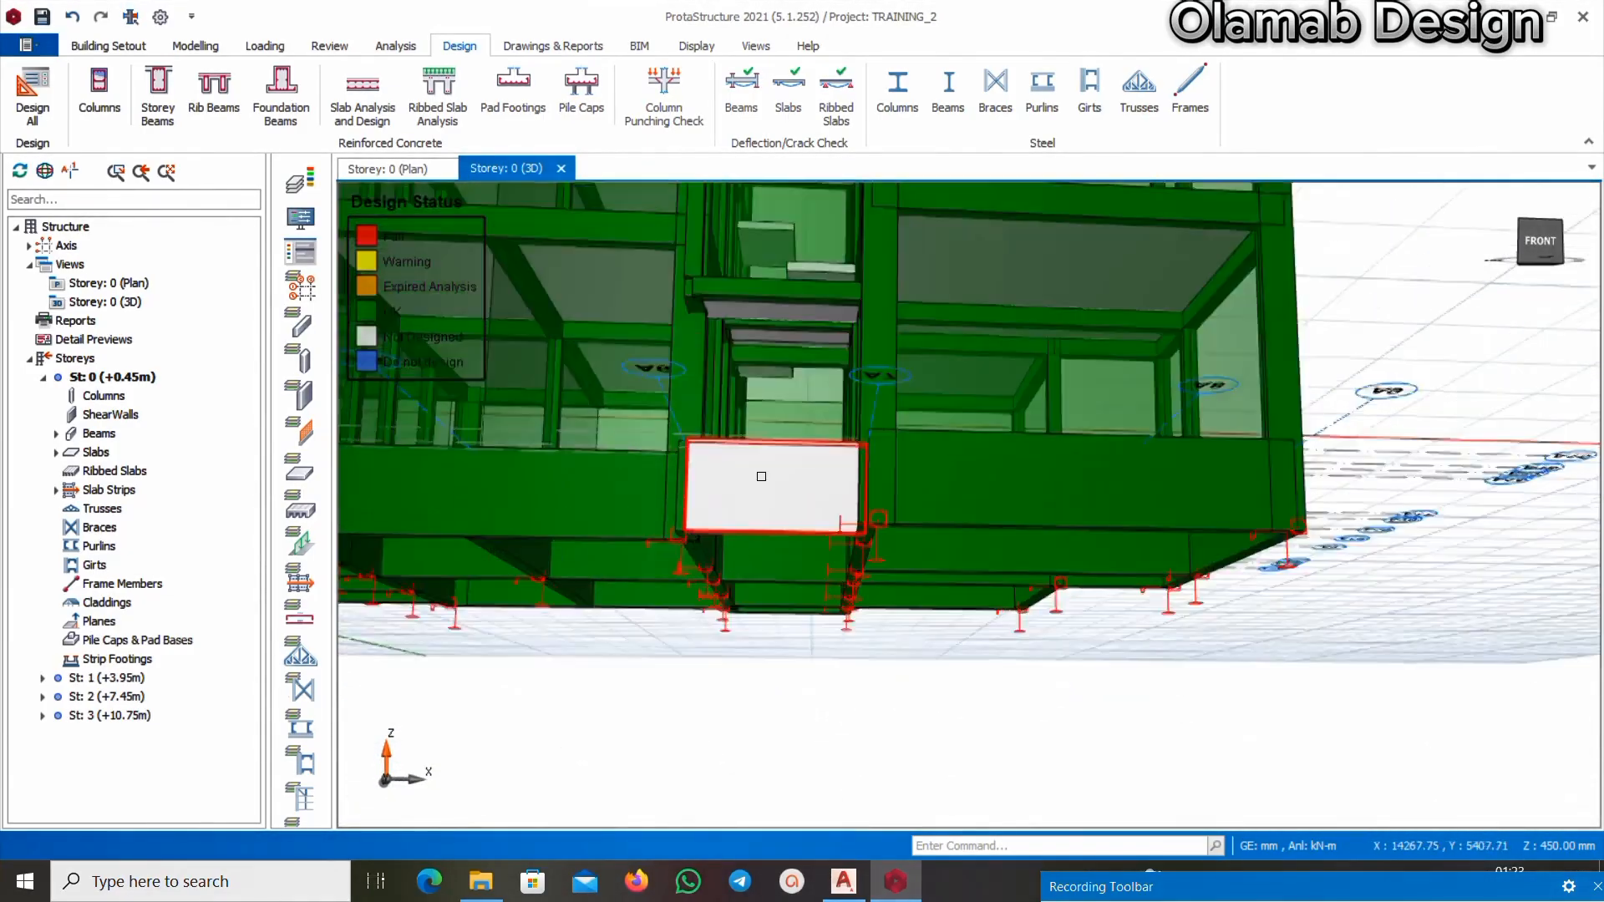
{"action": "scroll", "coordinate": [707, 563], "scroll_direction": "down", "scroll_amount": 3}
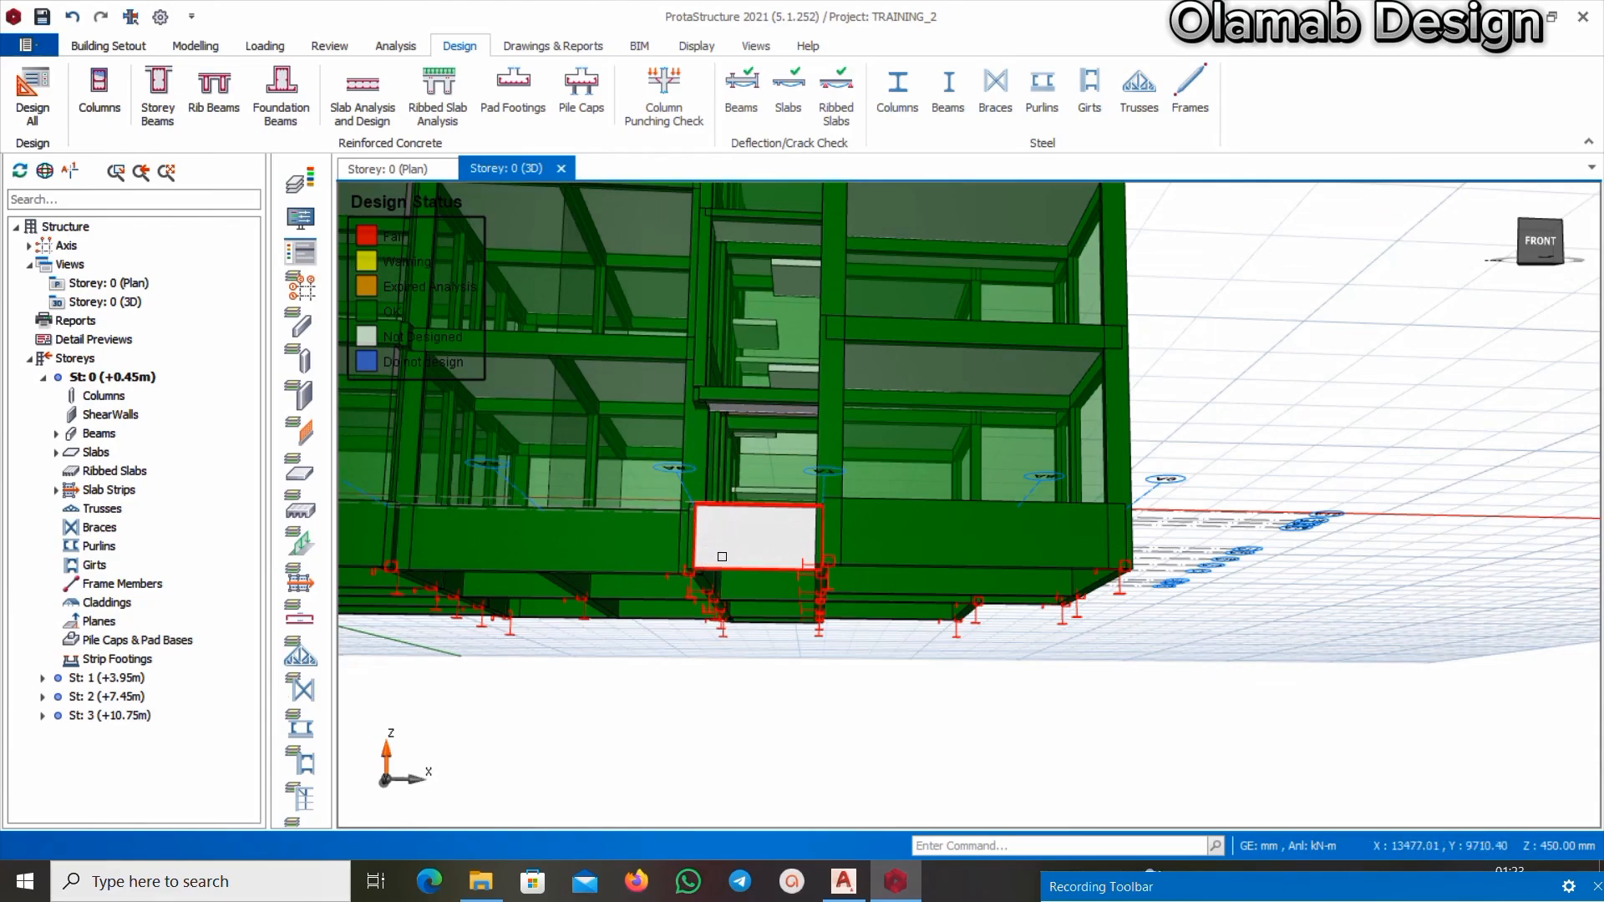
{"action": "mouse_move", "coordinate": [722, 557]}
{"action": "middle_mouse_down"}
{"action": "mouse_move", "coordinate": [785, 510]}
{"action": "mouse_move", "coordinate": [756, 535]}
{"action": "mouse_move", "coordinate": [736, 618]}
{"action": "mouse_move", "coordinate": [849, 537]}
{"action": "mouse_move", "coordinate": [889, 598]}
{"action": "mouse_move", "coordinate": [713, 653]}
{"action": "mouse_move", "coordinate": [715, 667]}
{"action": "middle_mouse_up"}
{"action": "scroll", "coordinate": [756, 543], "scroll_direction": "up", "scroll_amount": 3}
{"action": "scroll", "coordinate": [766, 523], "scroll_direction": "down", "scroll_amount": 3}
{"action": "scroll", "coordinate": [796, 573], "scroll_direction": "down", "scroll_amount": 4}
{"action": "scroll", "coordinate": [891, 600], "scroll_direction": "up", "scroll_amount": 2}
{"action": "scroll", "coordinate": [891, 600], "scroll_direction": "down", "scroll_amount": 4}
{"action": "middle_click_drag", "start_coordinate": [809, 742], "coordinate": [873, 707]}
{"action": "scroll", "coordinate": [906, 707], "scroll_direction": "up", "scroll_amount": 4}
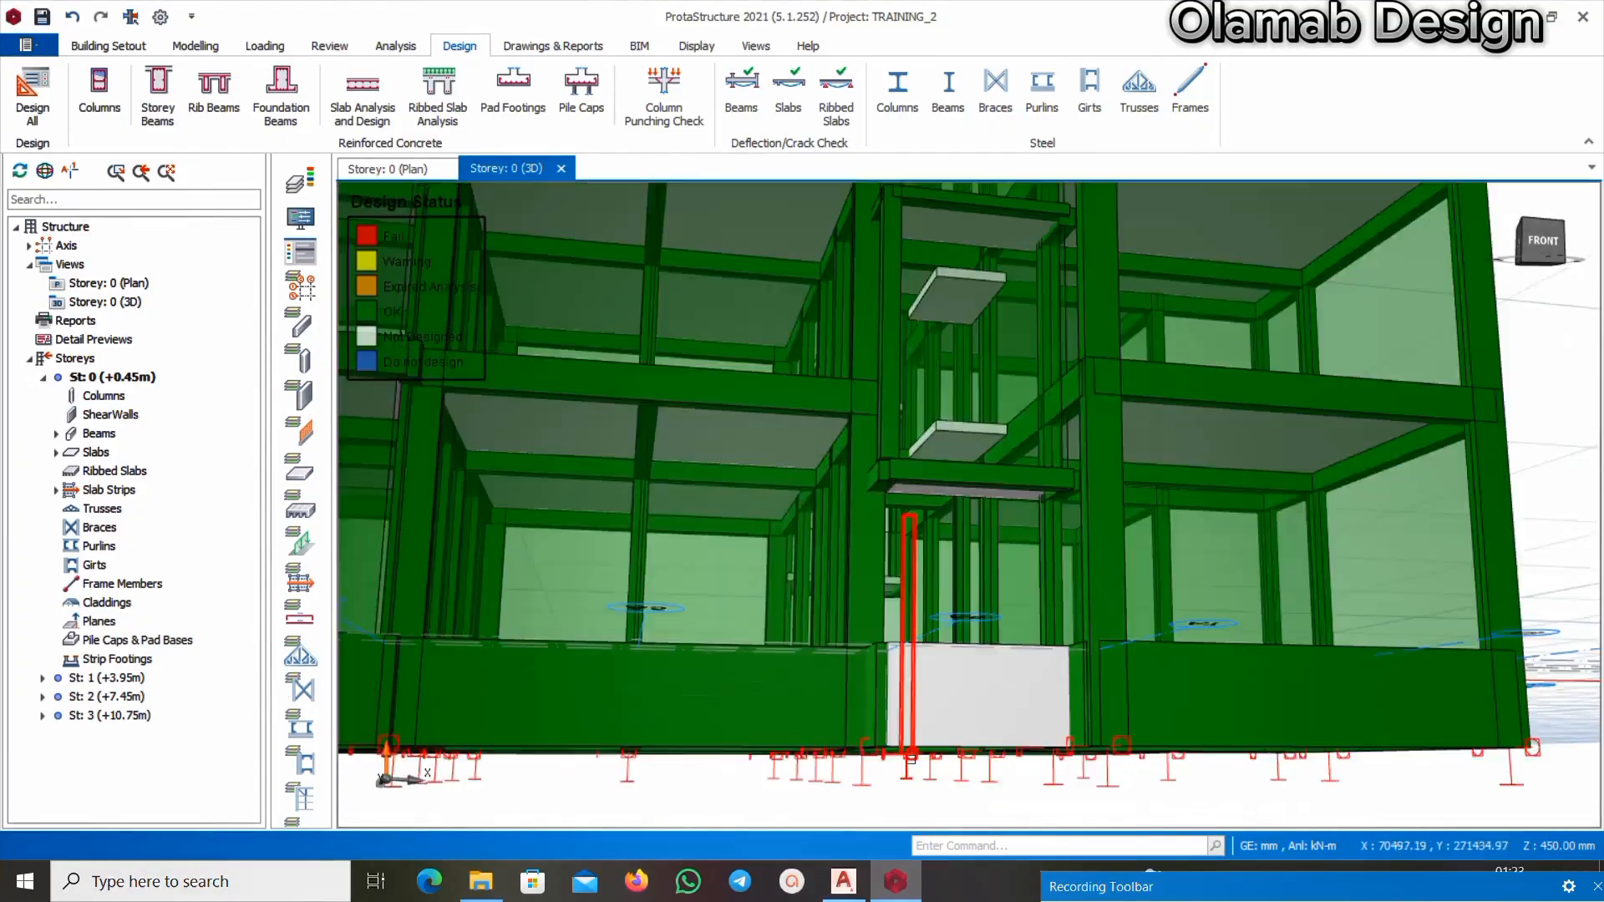
{"action": "mouse_move", "coordinate": [949, 656]}
{"action": "middle_mouse_down"}
{"action": "mouse_move", "coordinate": [951, 671]}
{"action": "mouse_move", "coordinate": [964, 610]}
{"action": "middle_mouse_up"}
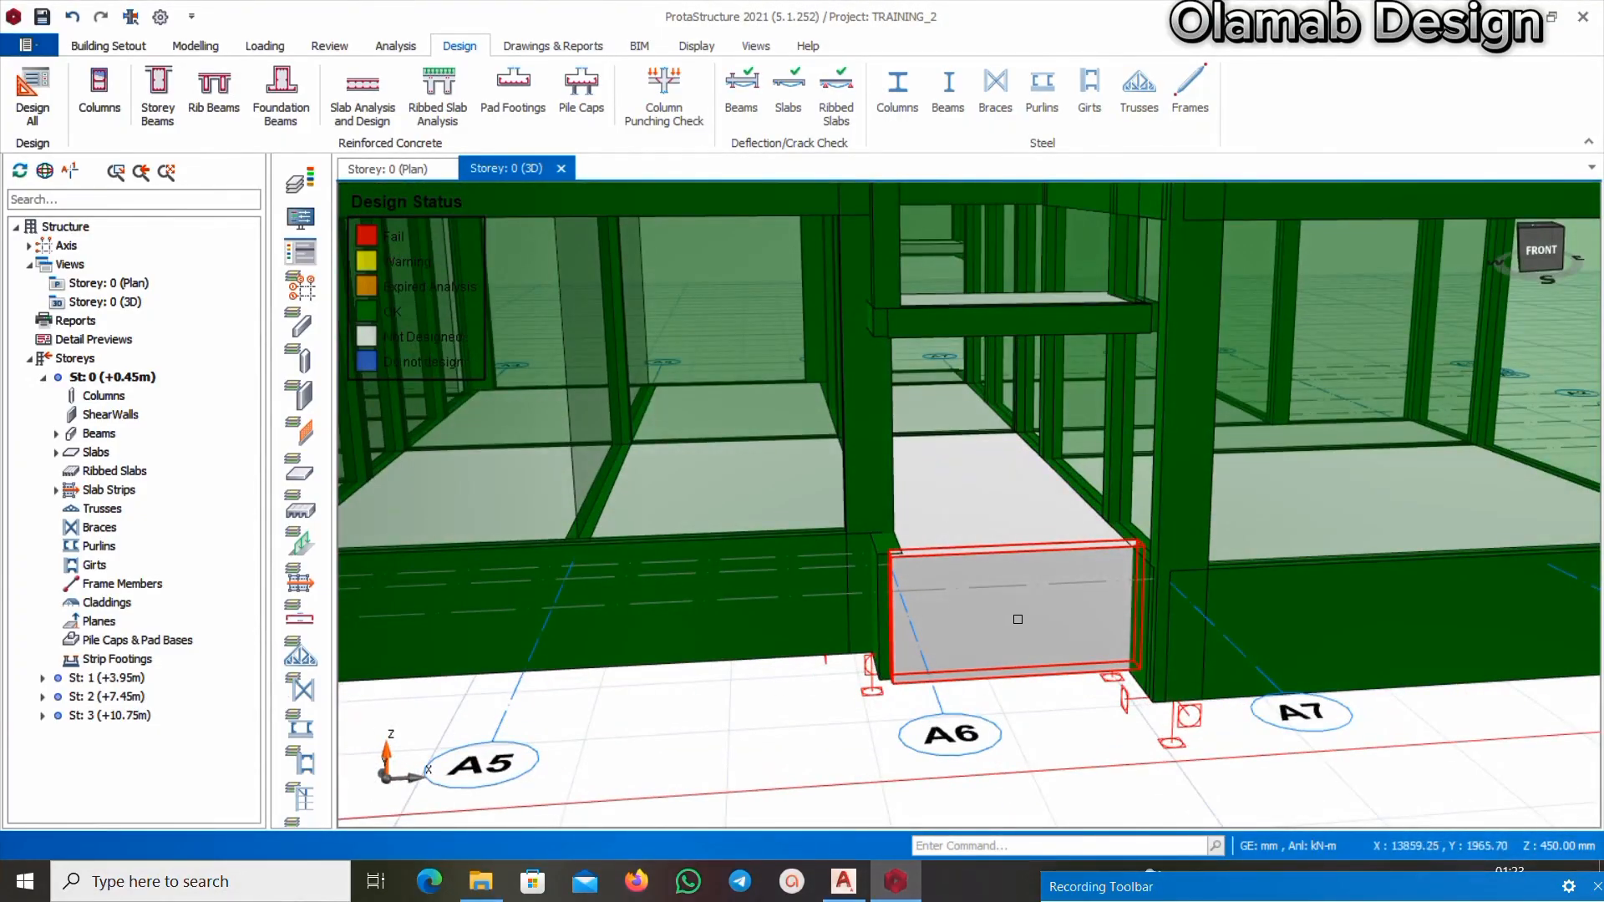
{"action": "scroll", "coordinate": [922, 624], "scroll_direction": "down", "scroll_amount": 6}
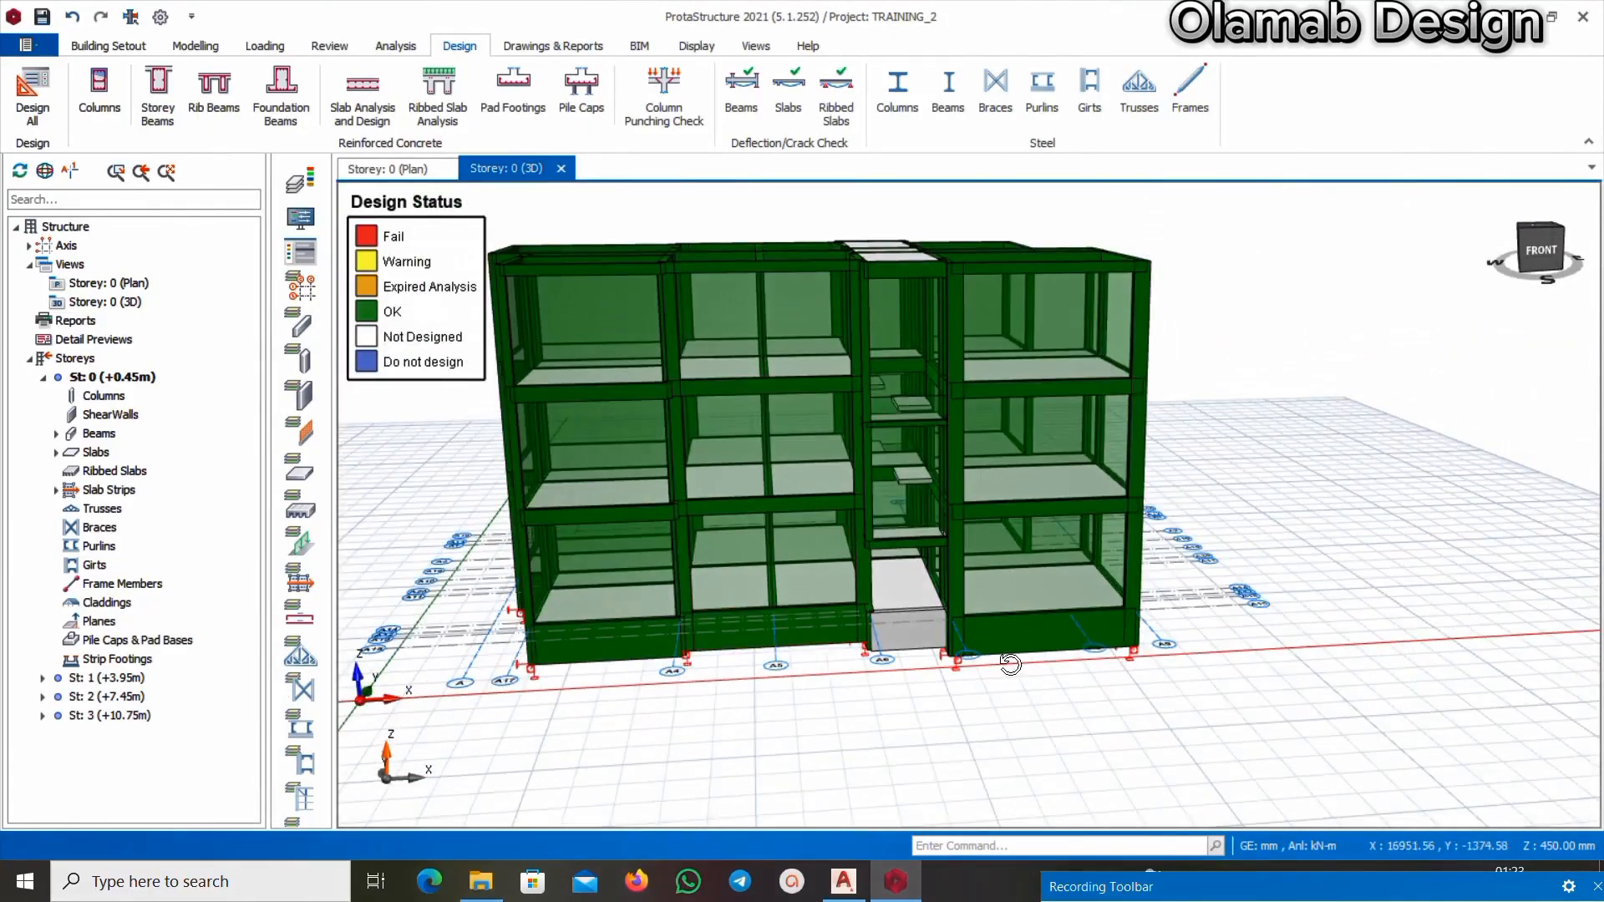
Examine the design status colours around the whole 3D building, viewing it from the front, left and back
{"action": "mouse_move", "coordinate": [921, 624]}
{"action": "middle_mouse_down"}
{"action": "mouse_move", "coordinate": [832, 659]}
{"action": "mouse_move", "coordinate": [981, 636]}
{"action": "mouse_move", "coordinate": [911, 668]}
{"action": "mouse_move", "coordinate": [956, 633]}
{"action": "middle_mouse_up"}
{"action": "scroll", "coordinate": [964, 702], "scroll_direction": "down", "scroll_amount": 4}
{"action": "middle_click_drag", "start_coordinate": [964, 702], "coordinate": [1064, 744]}
{"action": "middle_click_drag", "start_coordinate": [790, 780], "coordinate": [556, 522]}
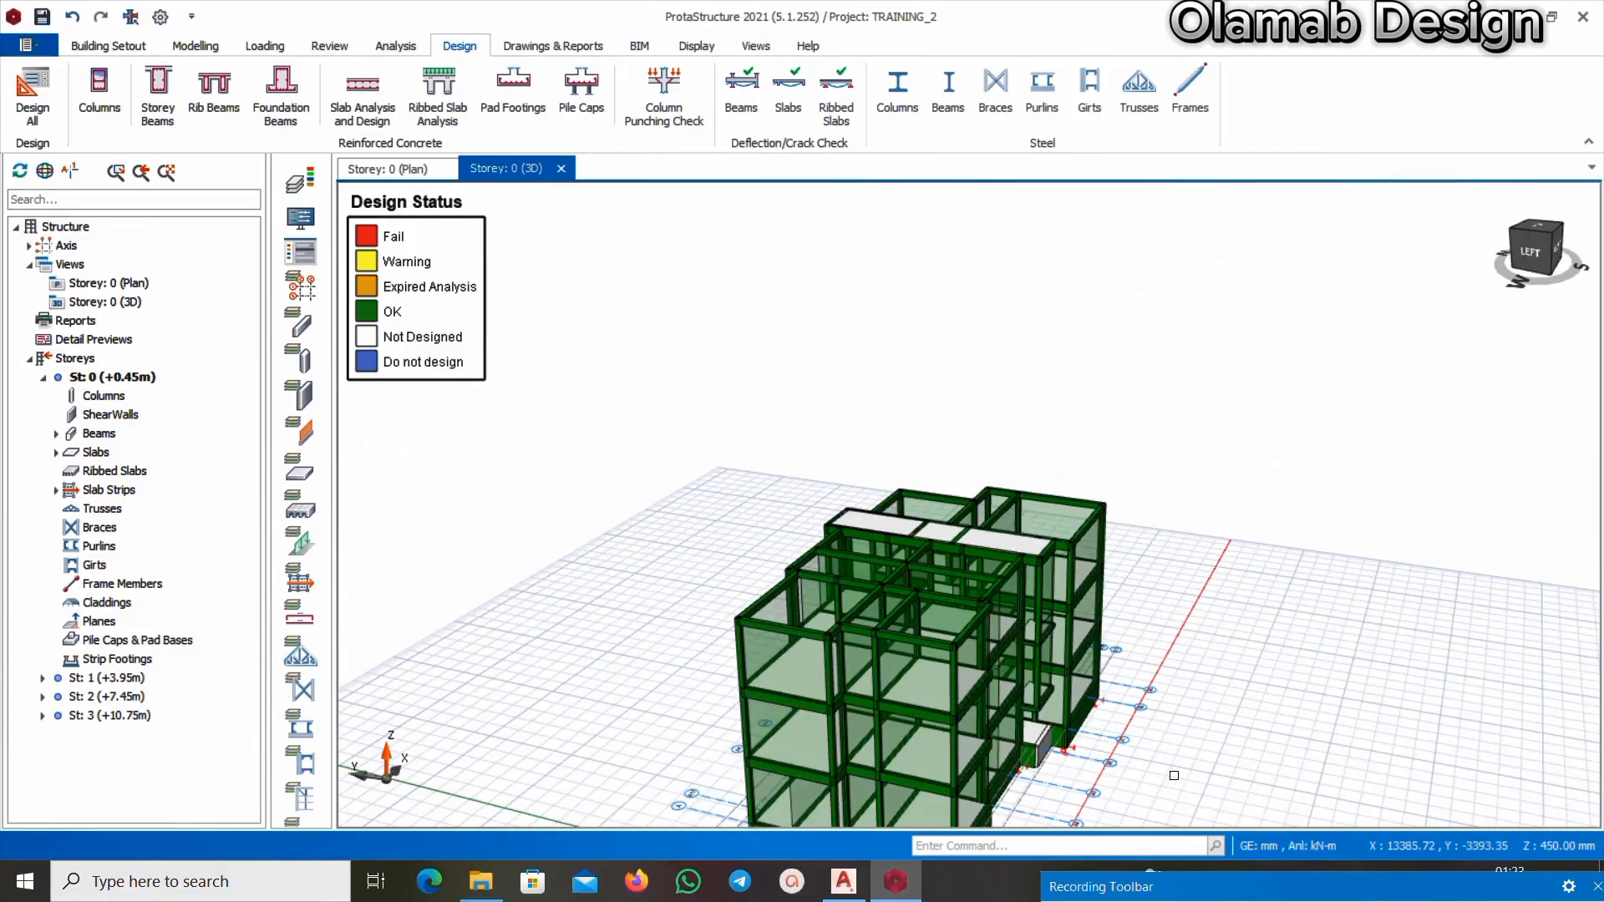
{"action": "middle_click_drag", "start_coordinate": [1174, 776], "coordinate": [1010, 741]}
{"action": "scroll", "coordinate": [990, 719], "scroll_direction": "up", "scroll_amount": 4}
{"action": "scroll", "coordinate": [999, 702], "scroll_direction": "down", "scroll_amount": 4}
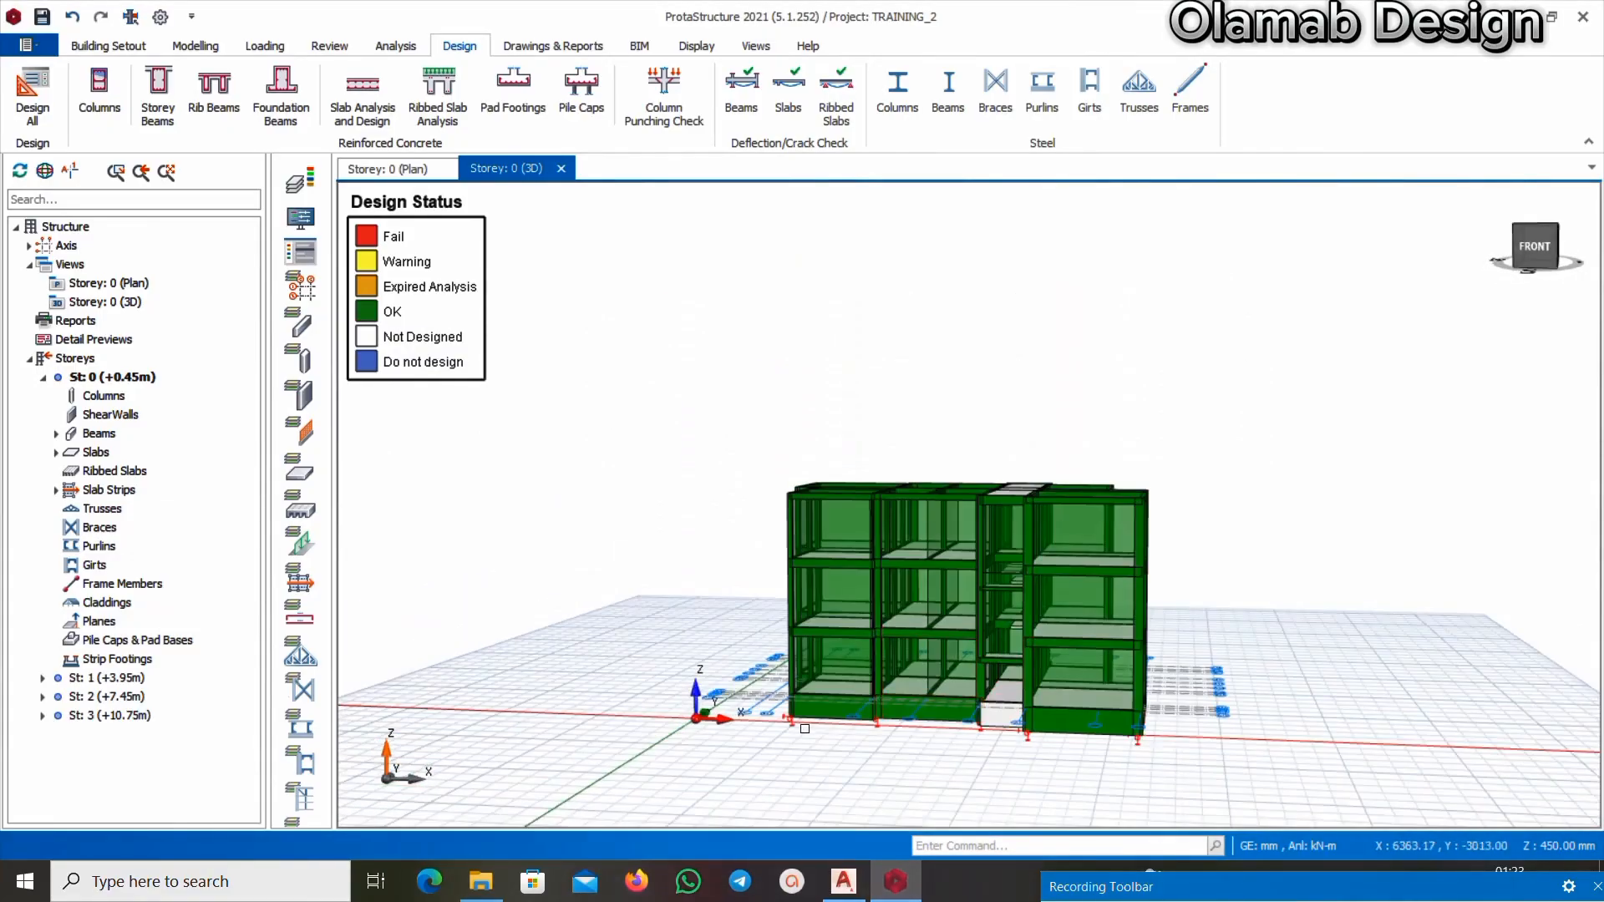
{"action": "middle_click_drag", "start_coordinate": [836, 734], "coordinate": [1137, 732]}
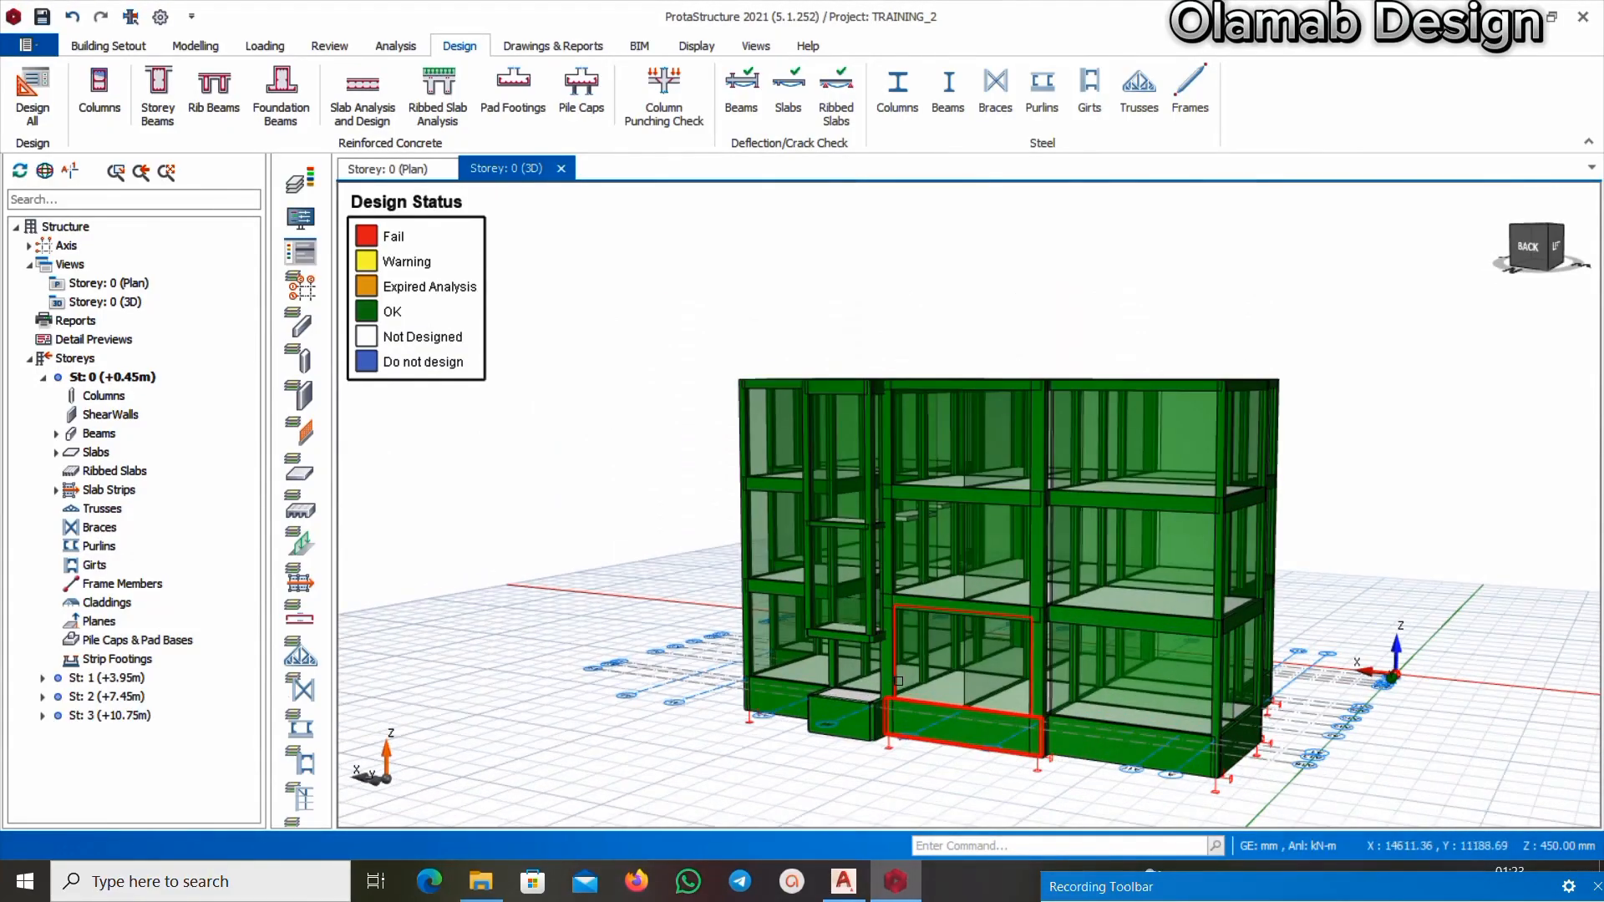
Delete undesigned foundation beam FB45 between axes A6 and A7 in the Storey 0 plan, accepting that the FE foundation analysis is invalidated
{"action": "left_click", "coordinate": [393, 169]}
{"action": "scroll", "coordinate": [884, 518], "scroll_direction": "up", "scroll_amount": 5}
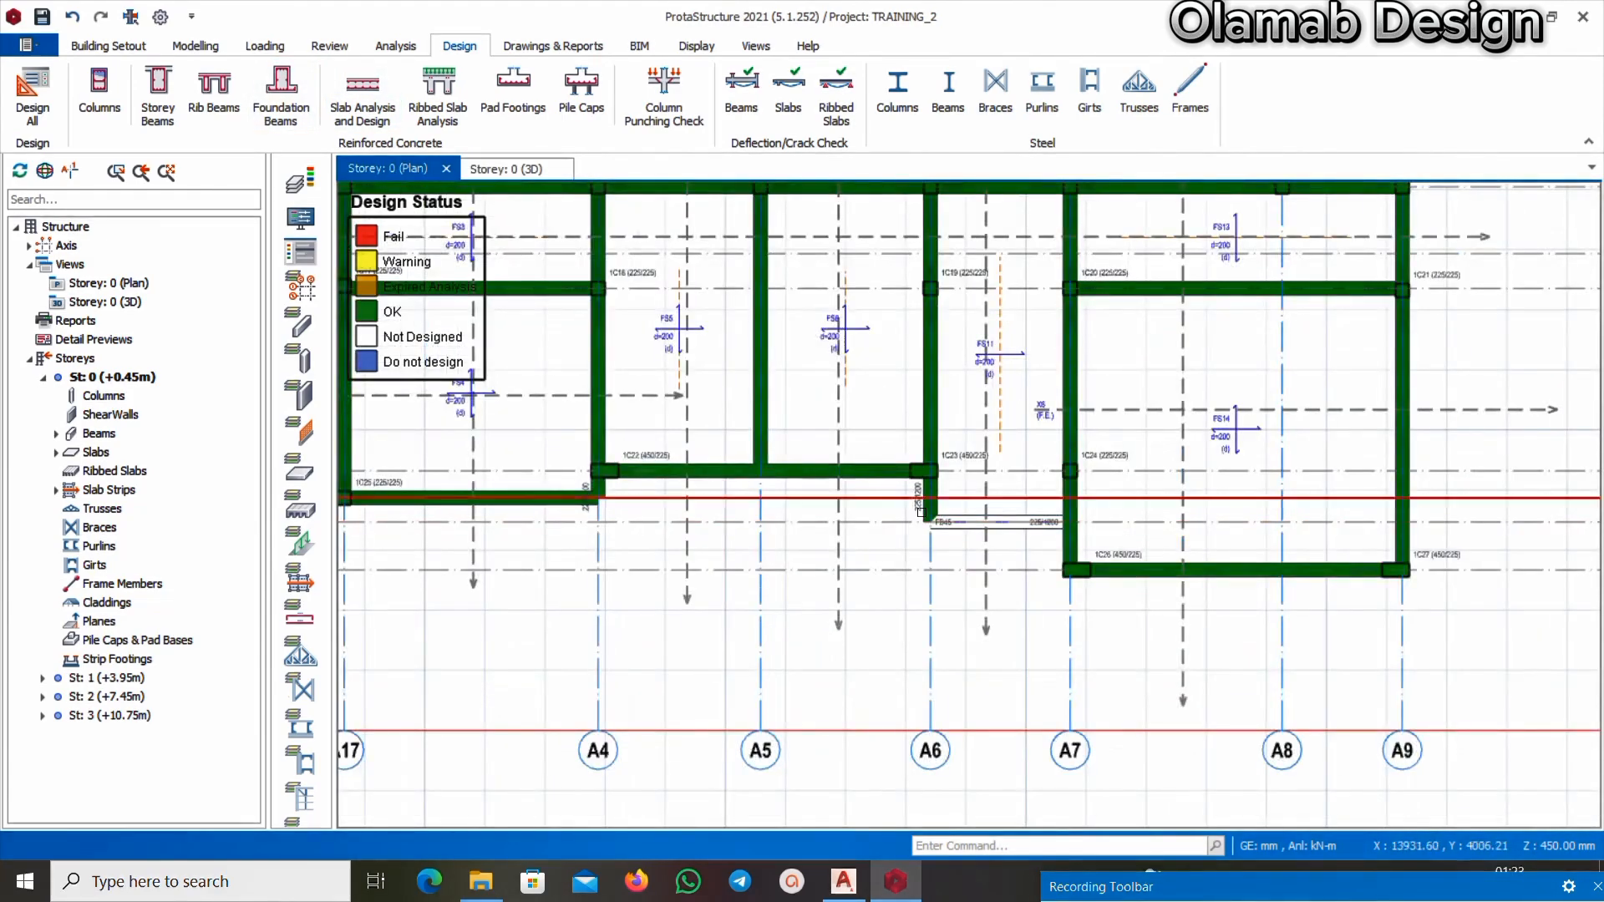
{"action": "scroll", "coordinate": [894, 476], "scroll_direction": "down", "scroll_amount": 4}
{"action": "scroll", "coordinate": [905, 437], "scroll_direction": "up", "scroll_amount": 5}
{"action": "scroll", "coordinate": [905, 437], "scroll_direction": "down", "scroll_amount": 4}
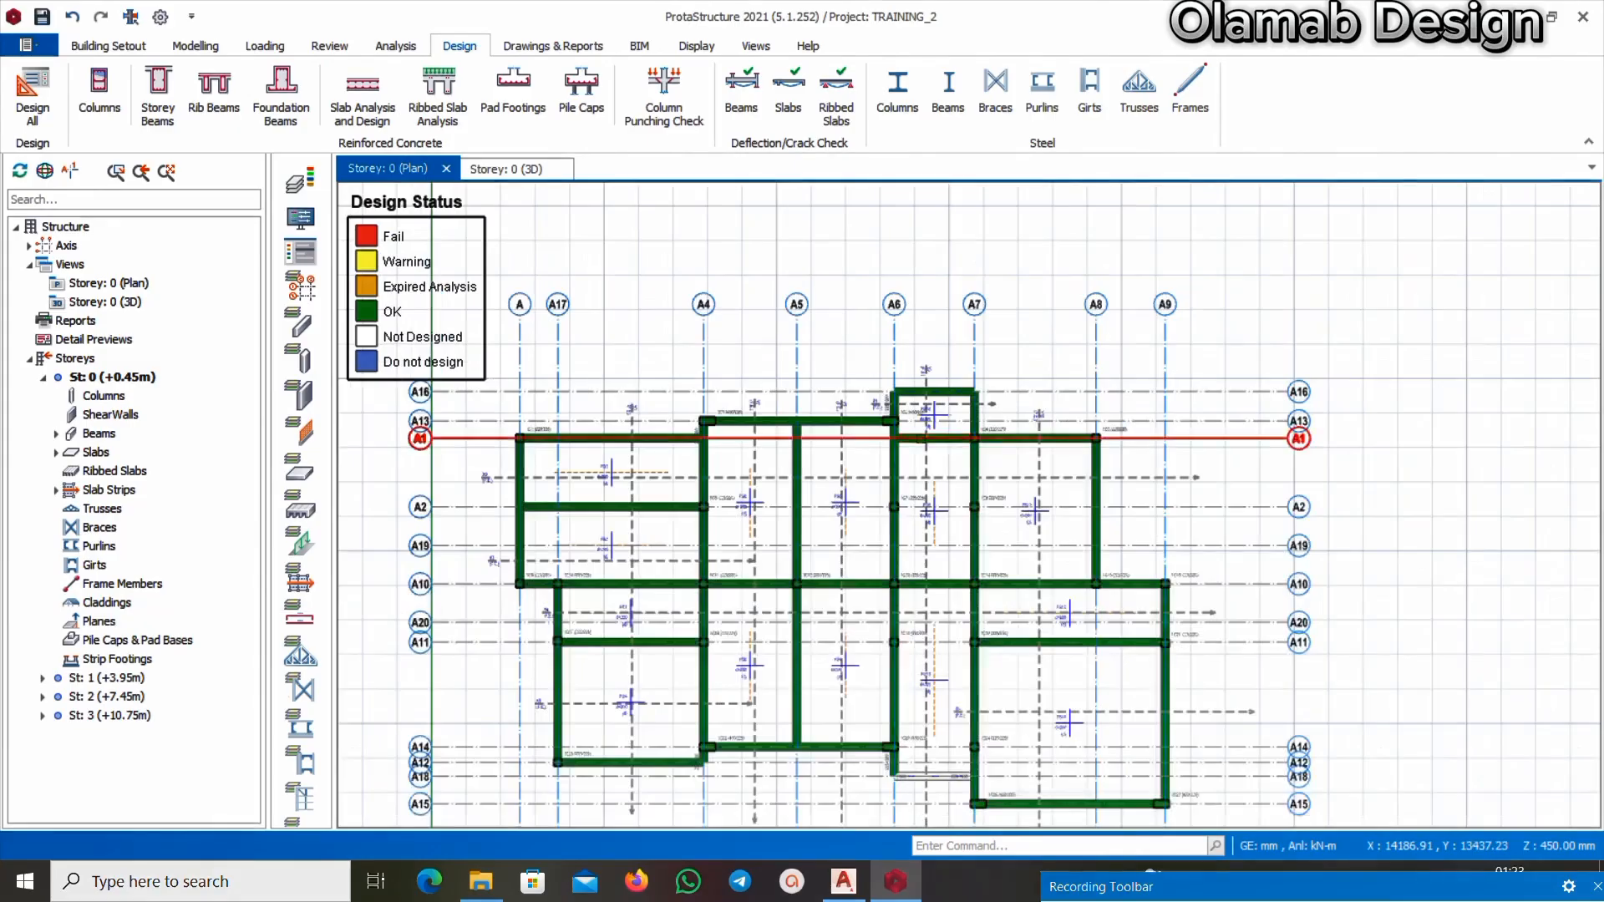
{"action": "scroll", "coordinate": [938, 776], "scroll_direction": "up", "scroll_amount": 5}
{"action": "scroll", "coordinate": [938, 776], "scroll_direction": "up", "scroll_amount": 3}
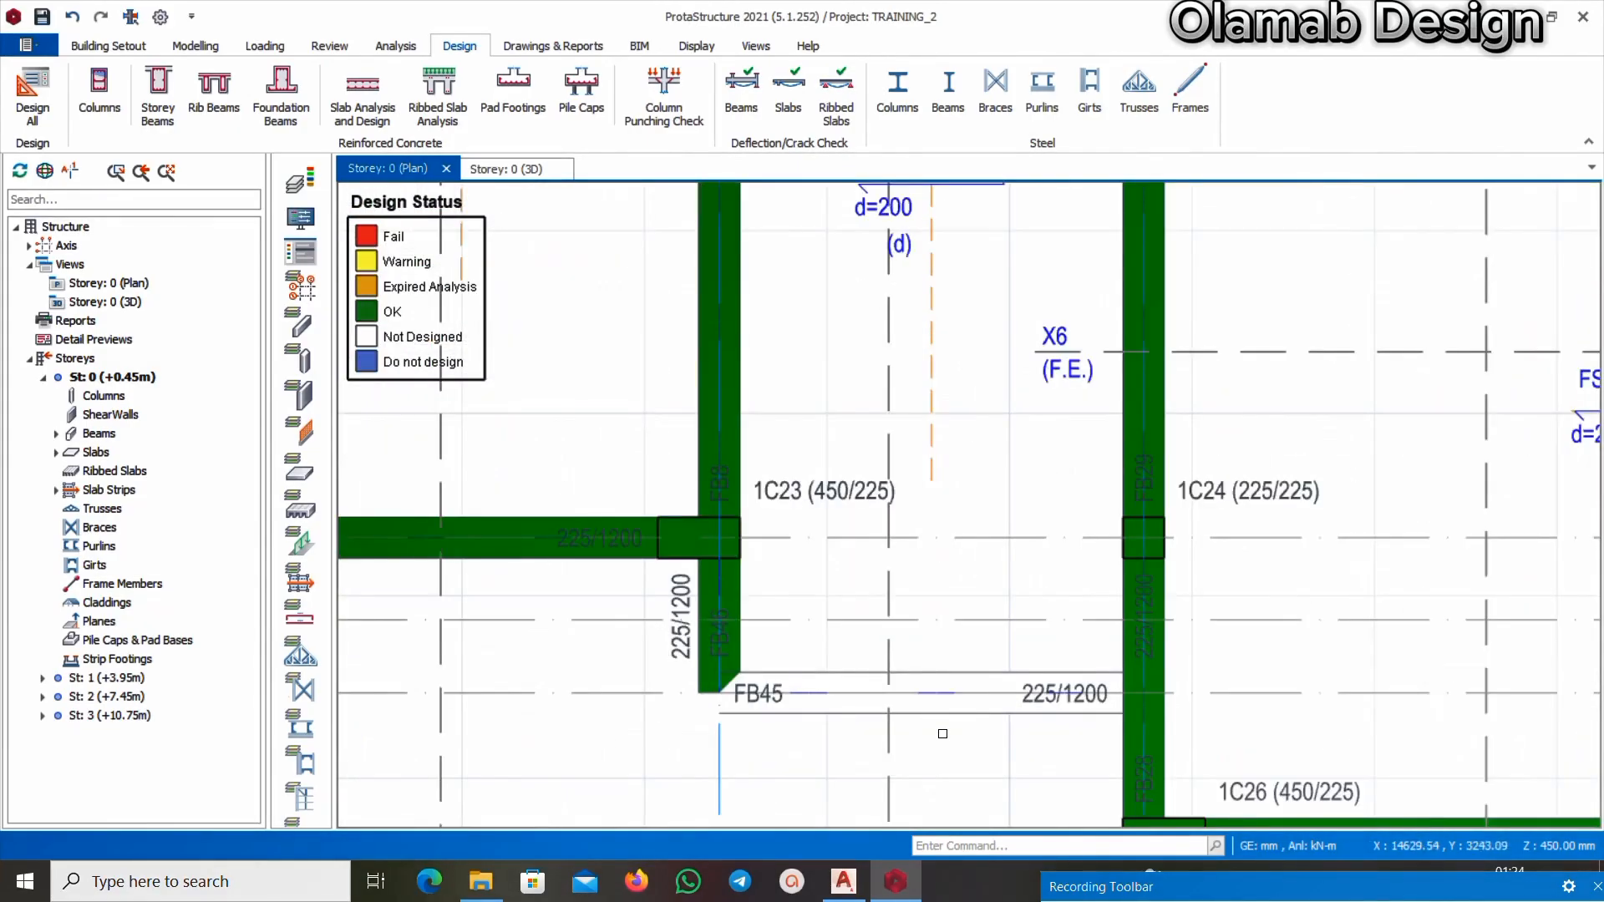
{"action": "left_click", "coordinate": [957, 720]}
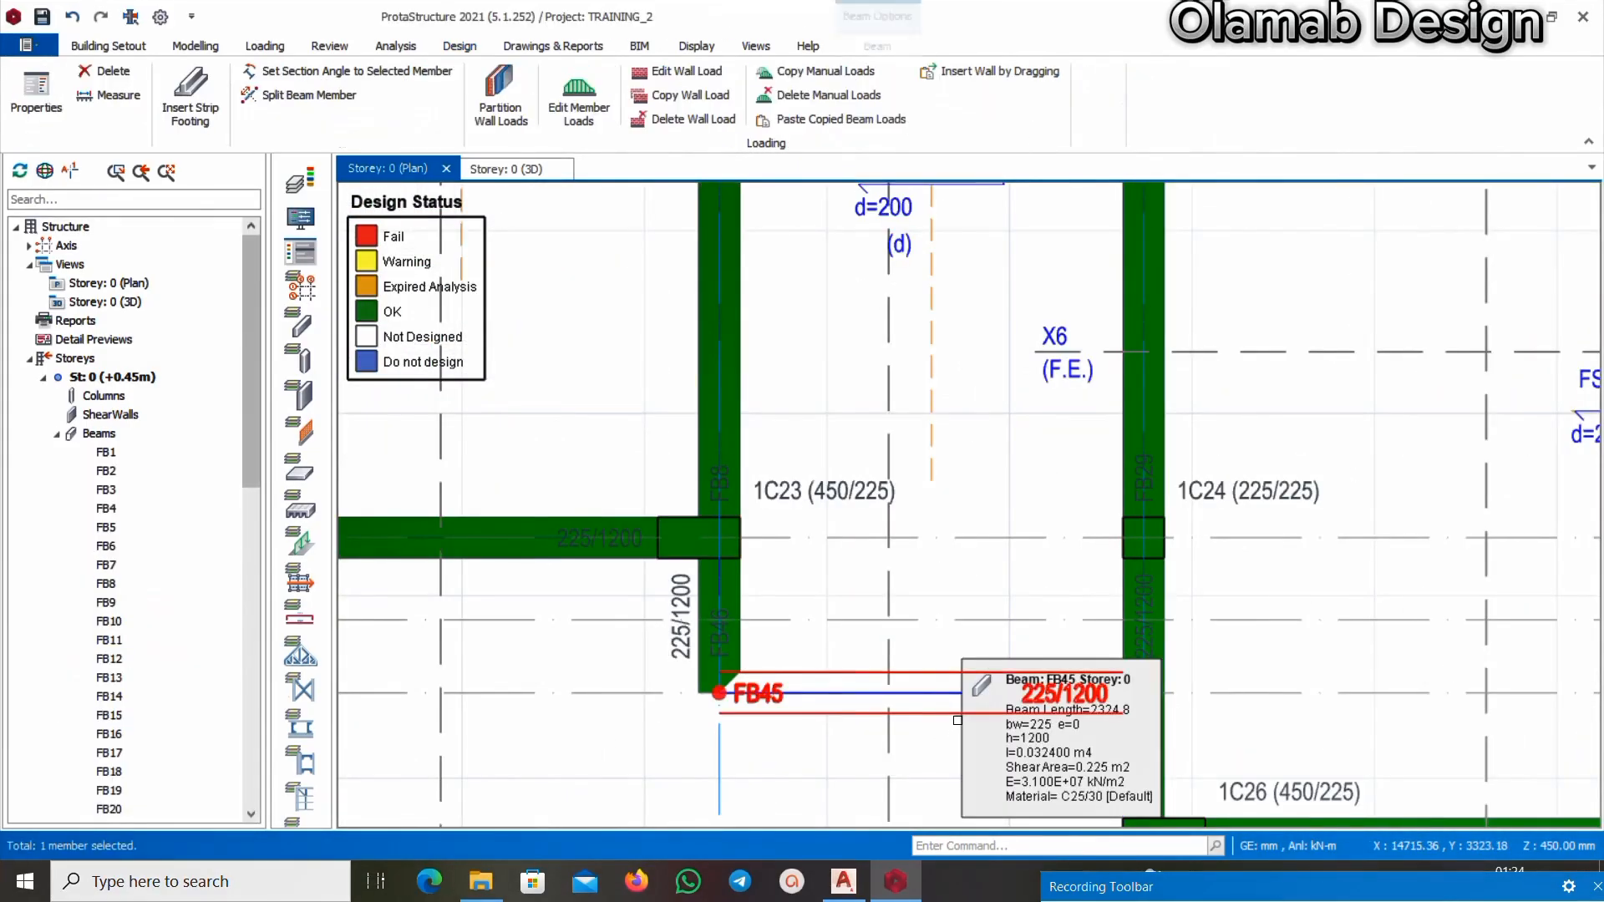
{"action": "key", "text": "Delete"}
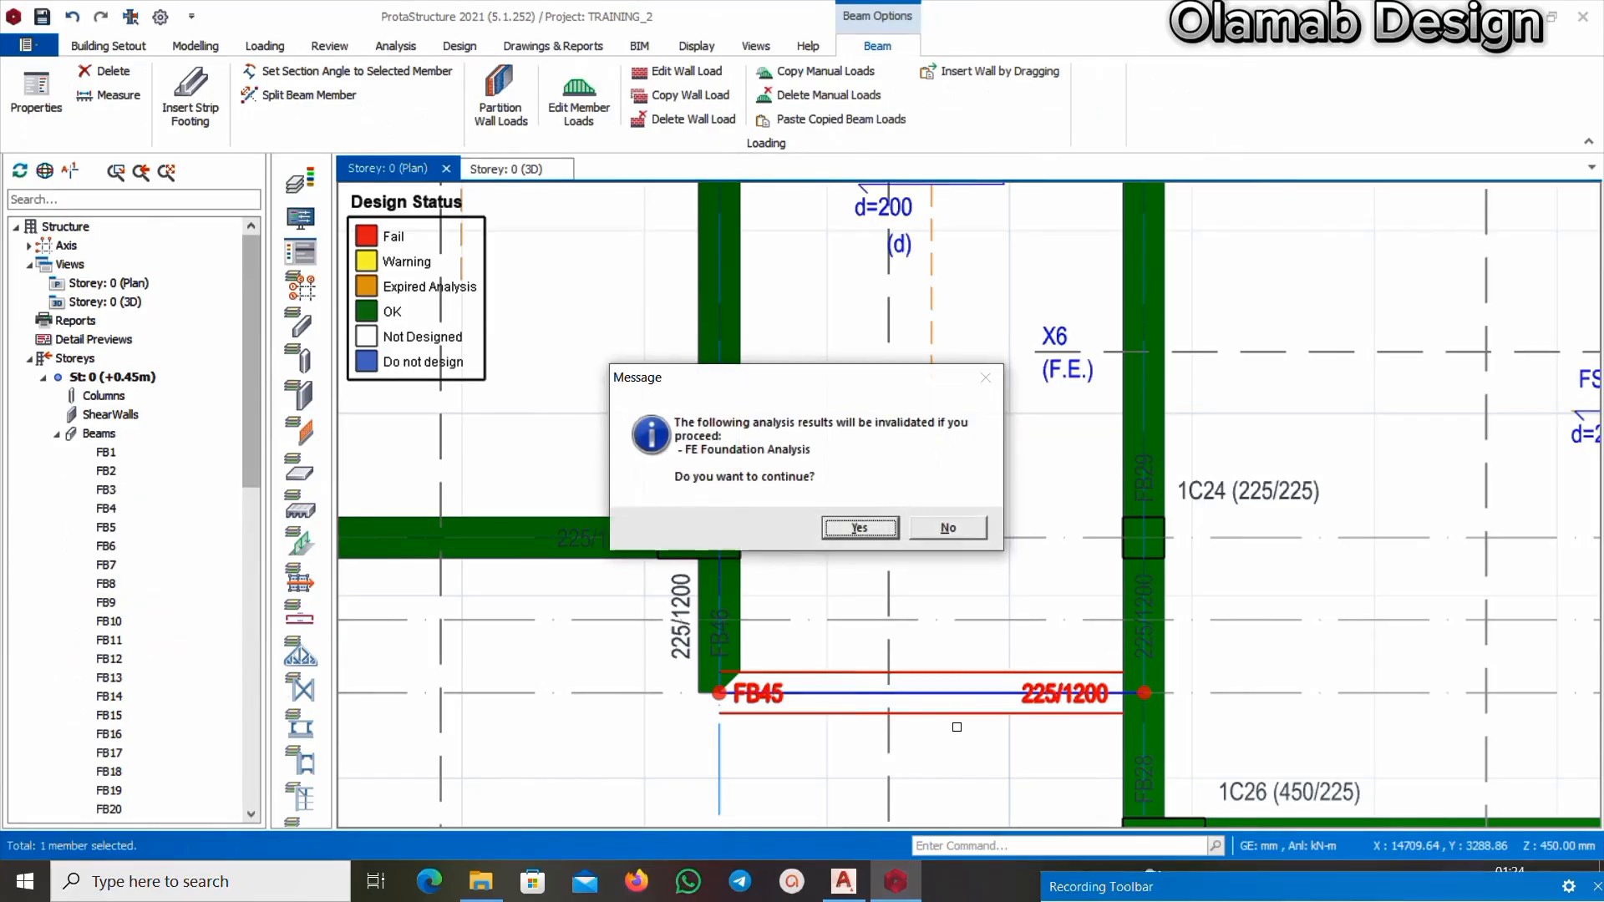
{"action": "left_click", "coordinate": [860, 528]}
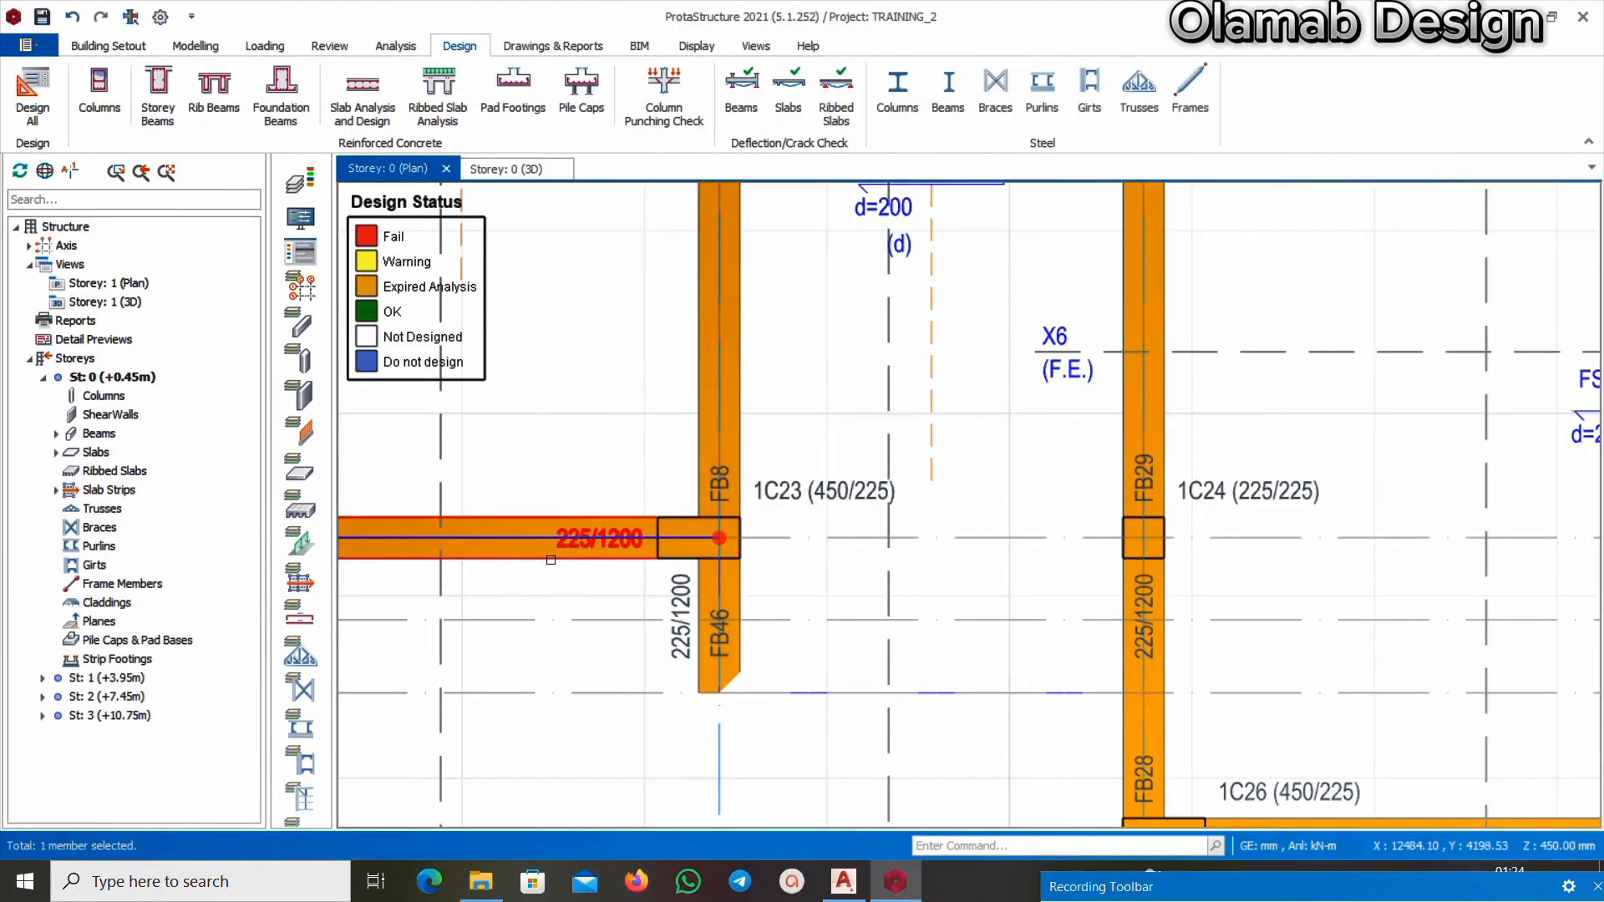
Insert a 225/1200 beam along axis A18 between axes A6 and A7, using beam FB7's properties
{"action": "left_click", "coordinate": [551, 560]}
{"action": "right_click", "coordinate": [551, 560]}
{"action": "left_click", "coordinate": [663, 115]}
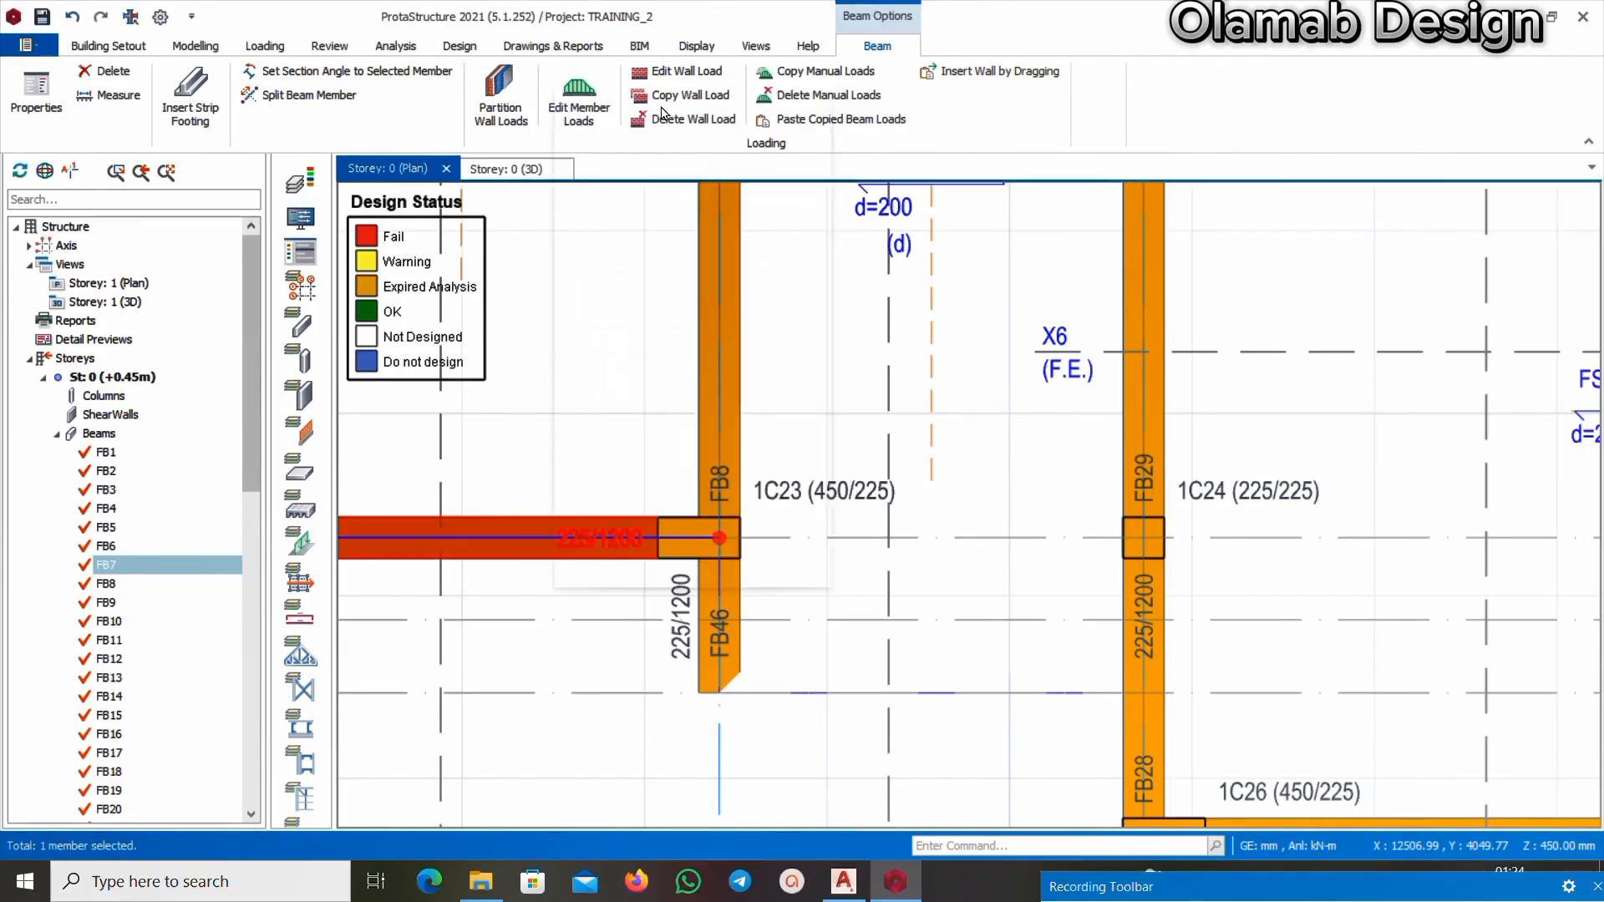
{"action": "scroll", "coordinate": [714, 660], "scroll_direction": "up", "scroll_amount": 4}
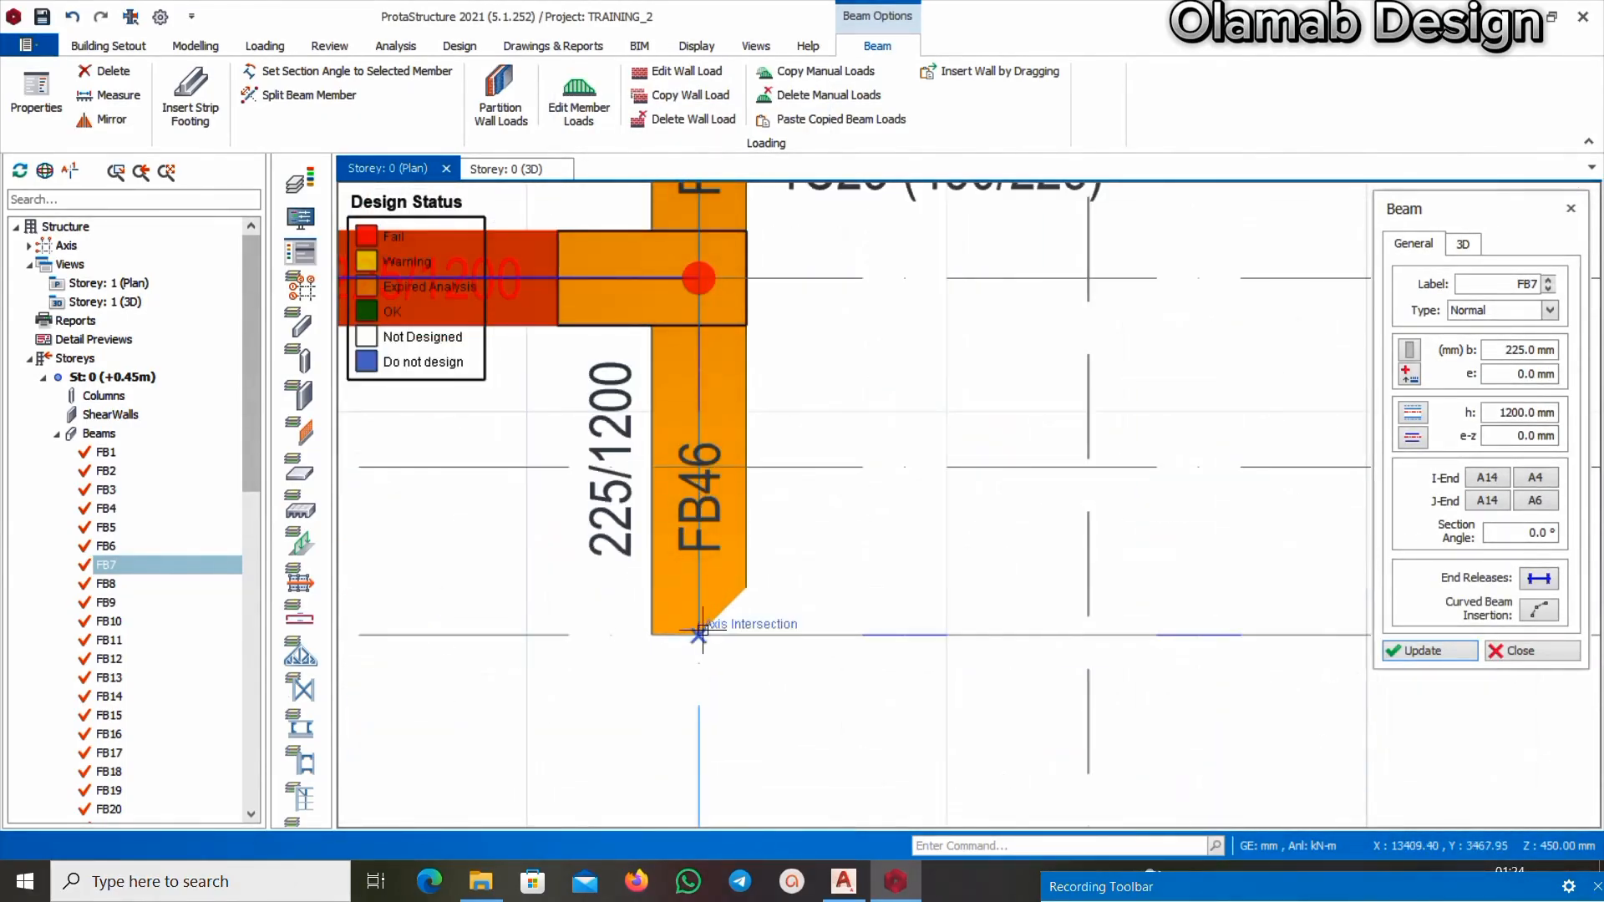
{"action": "left_click", "coordinate": [702, 632]}
{"action": "scroll", "coordinate": [614, 605], "scroll_direction": "down", "scroll_amount": 5}
{"action": "scroll", "coordinate": [771, 632], "scroll_direction": "up", "scroll_amount": 3}
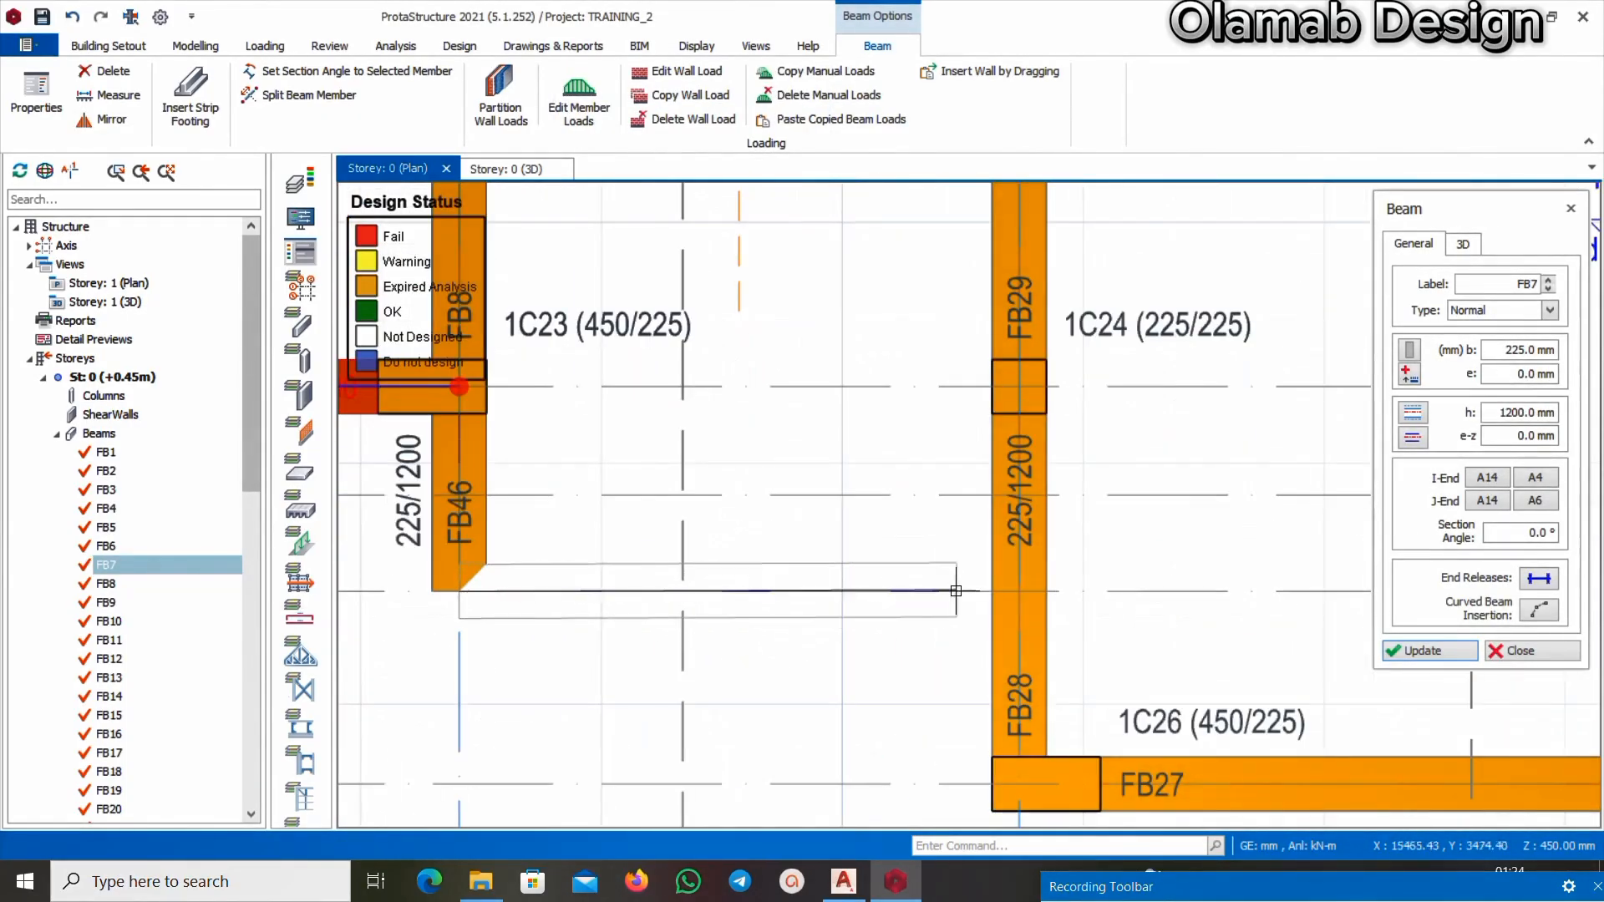
{"action": "left_click", "coordinate": [1020, 590]}
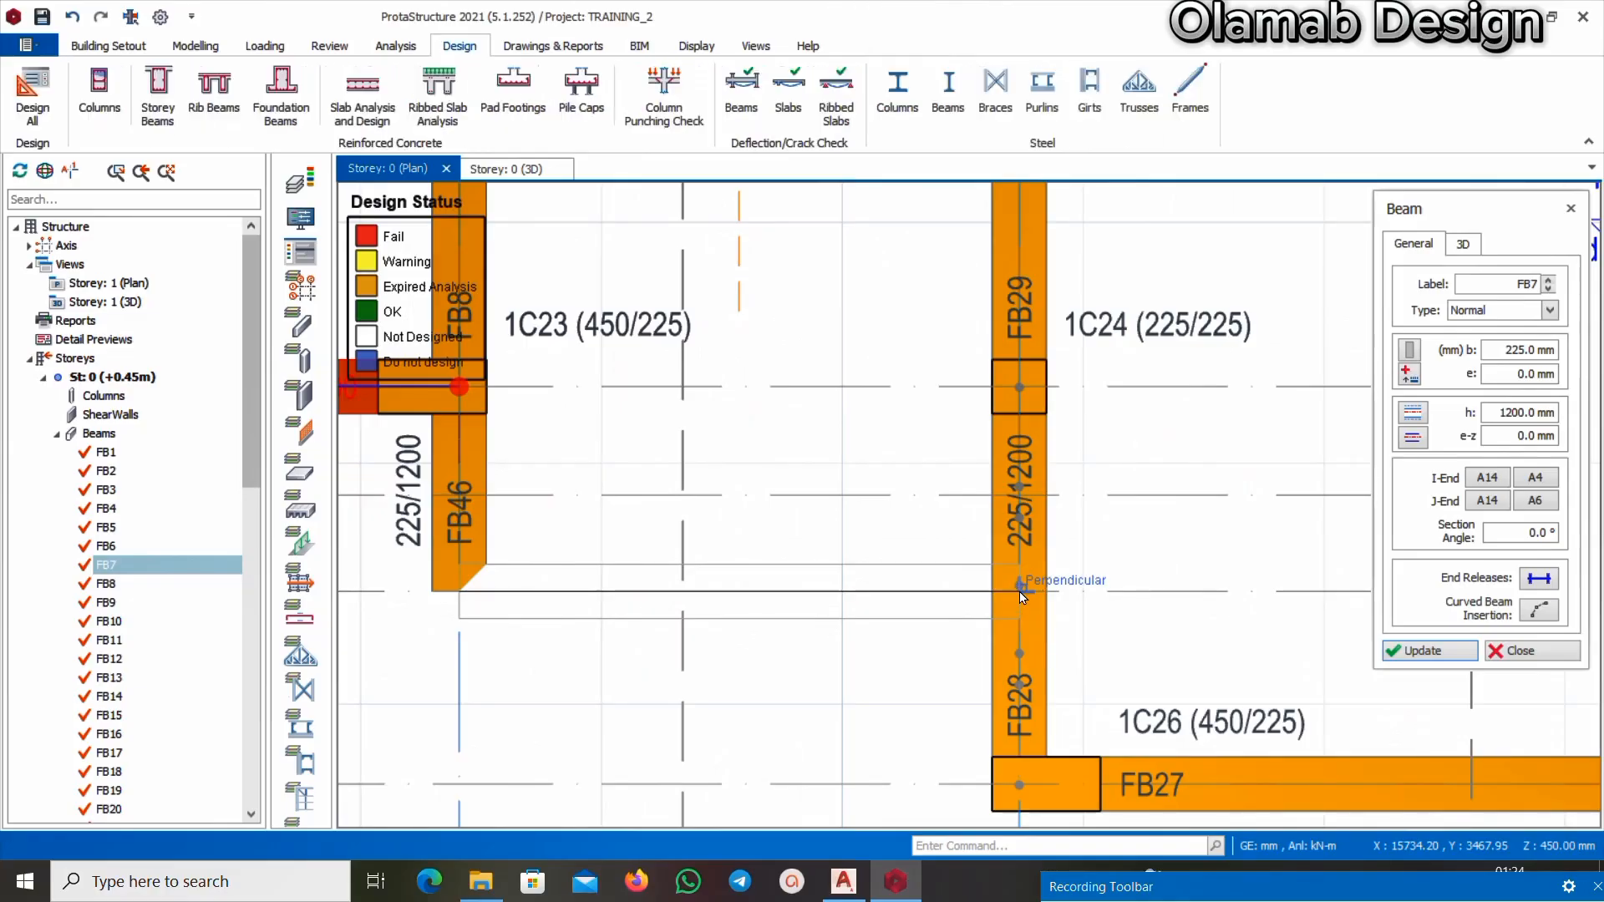
{"action": "scroll", "coordinate": [1013, 595], "scroll_direction": "down", "scroll_amount": 5}
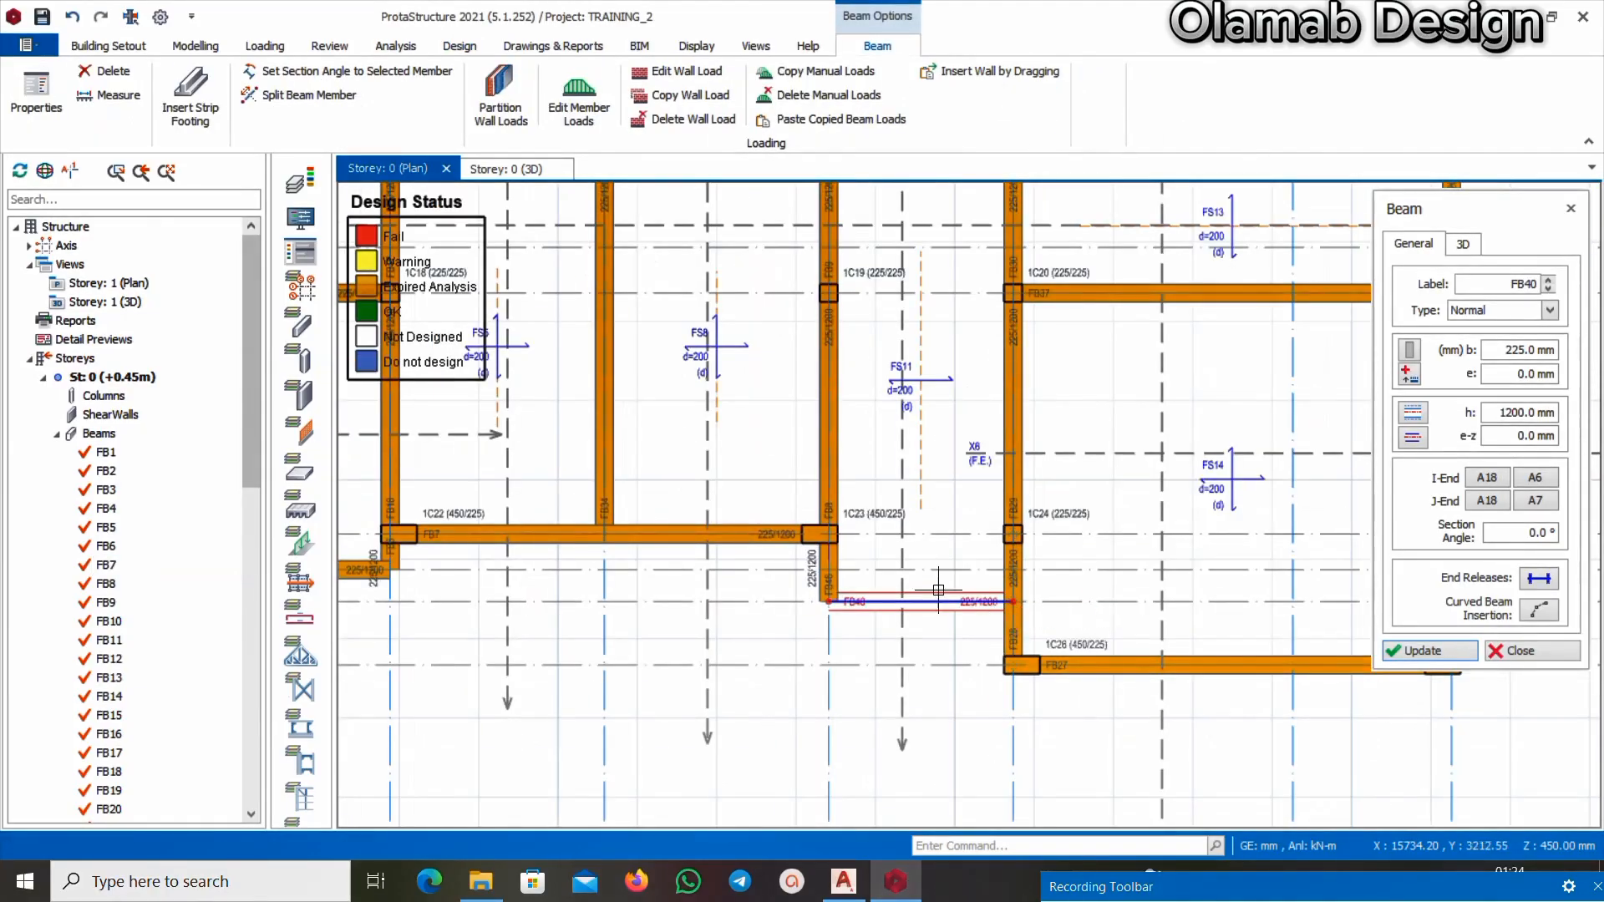
{"action": "scroll", "coordinate": [939, 590], "scroll_direction": "up", "scroll_amount": 3}
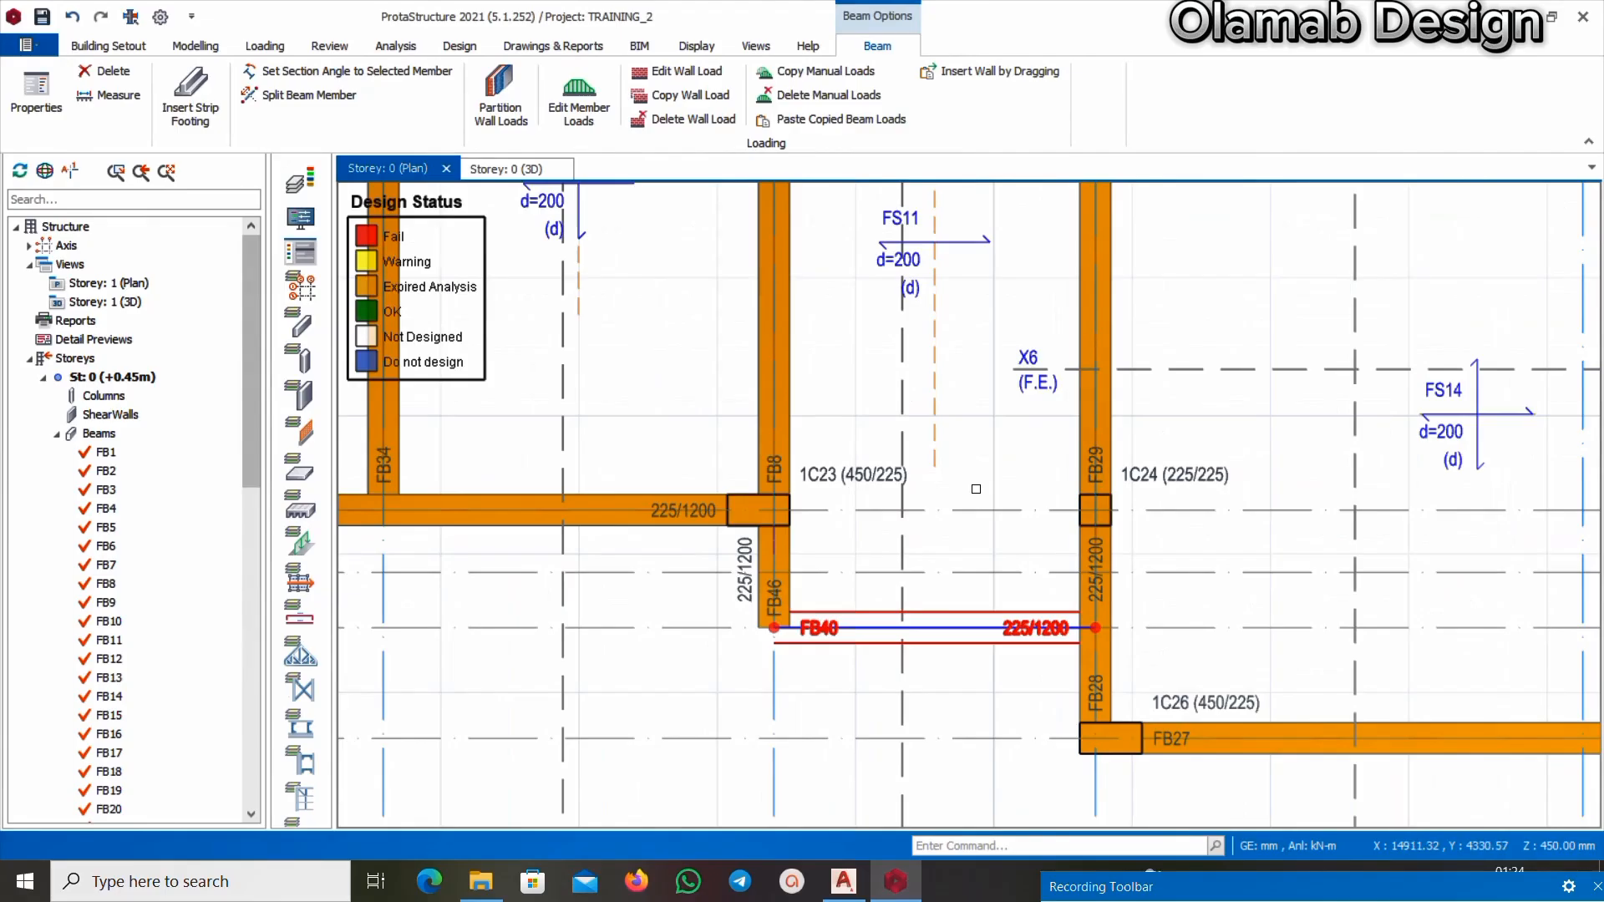
Check slab FS11 above the new front beam, clear the selection, and save the project
{"action": "mouse_move", "coordinate": [890, 225]}
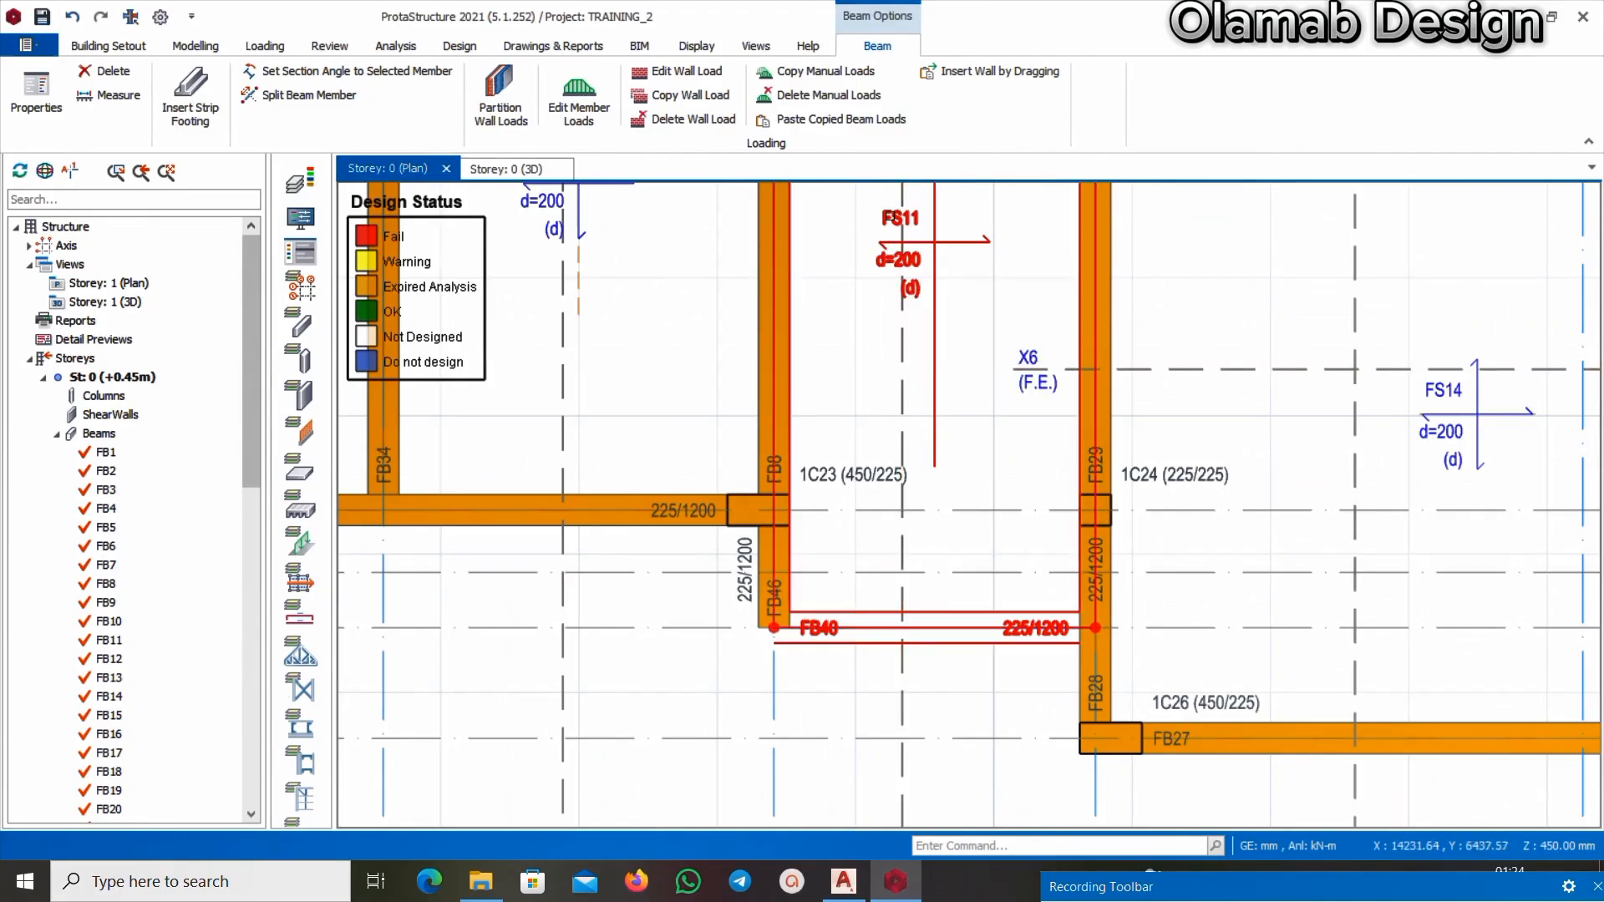
{"action": "left_click", "coordinate": [891, 221]}
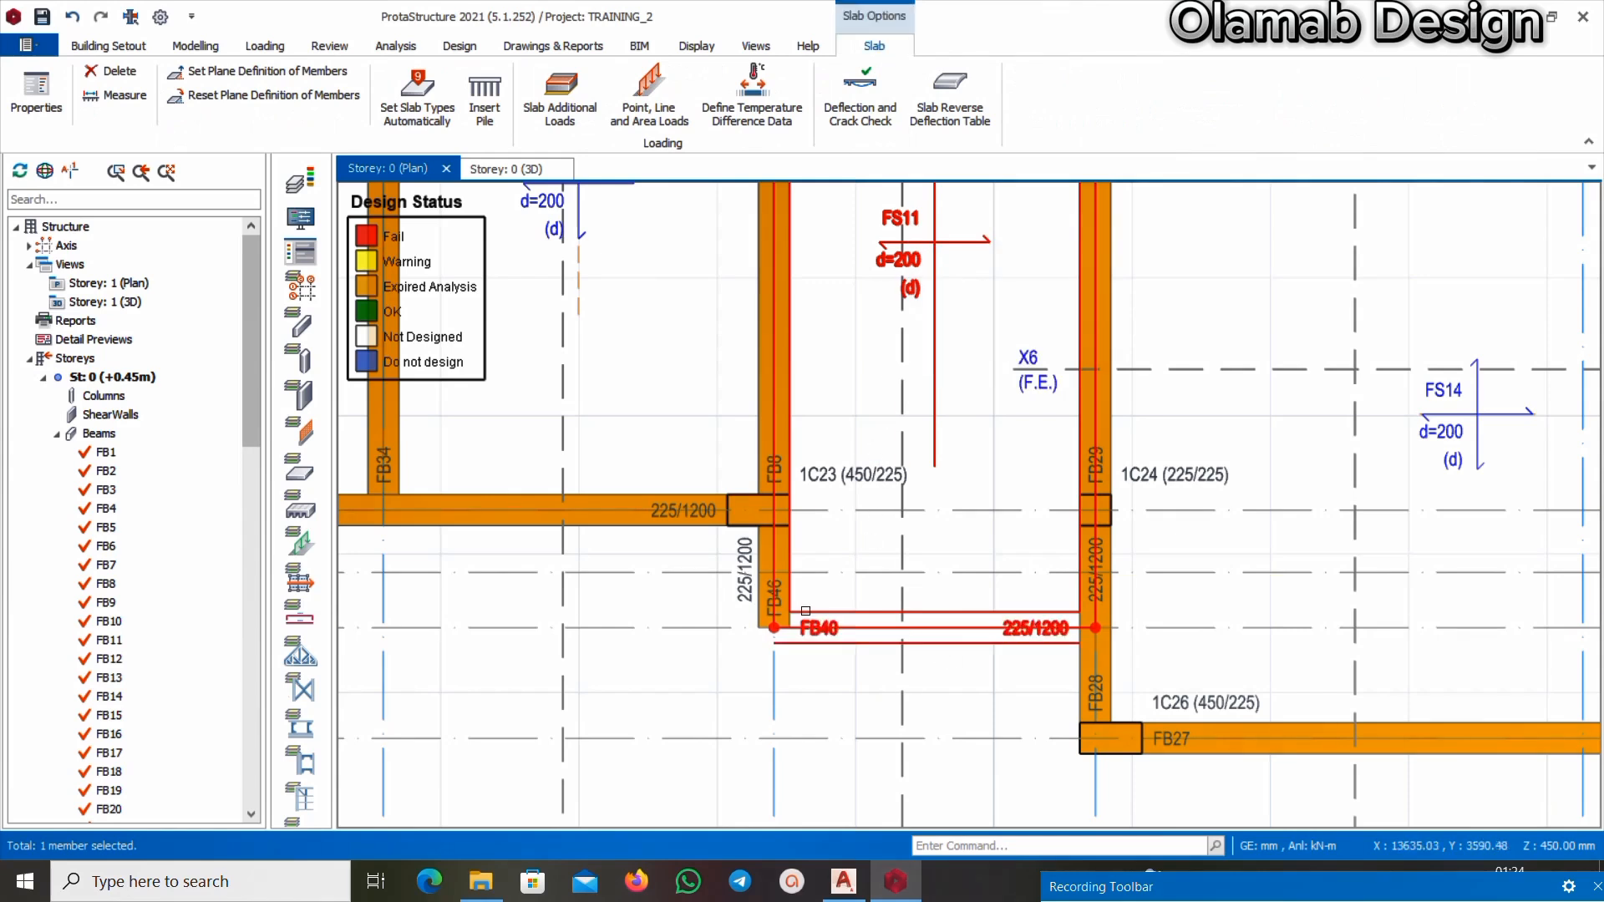
{"action": "key", "text": "Escape"}
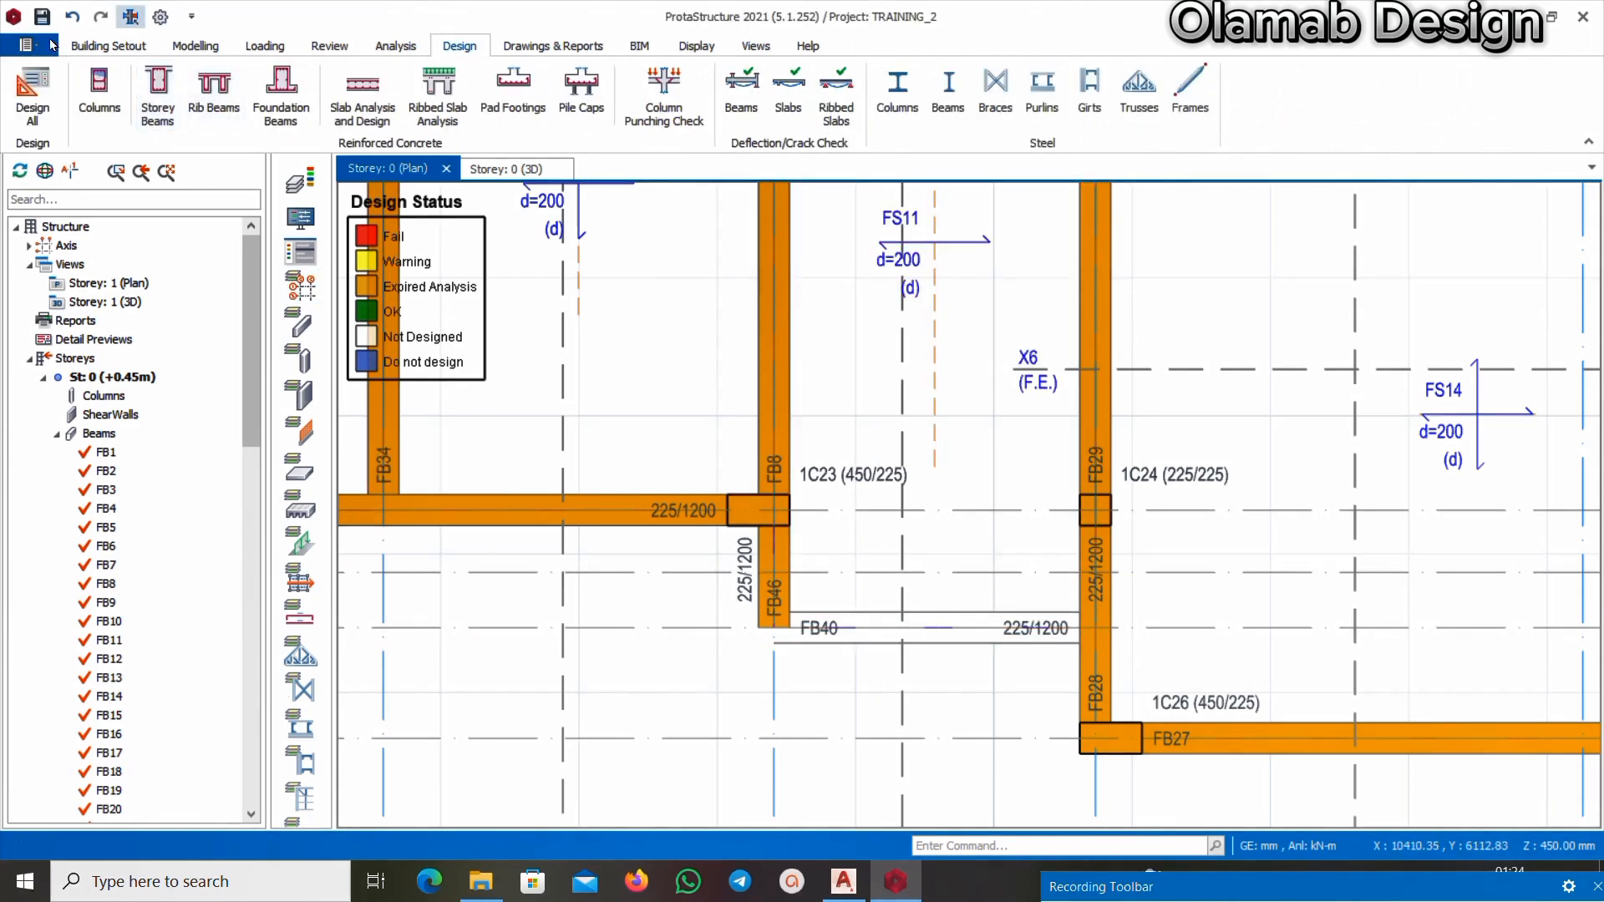
{"action": "left_click", "coordinate": [42, 17]}
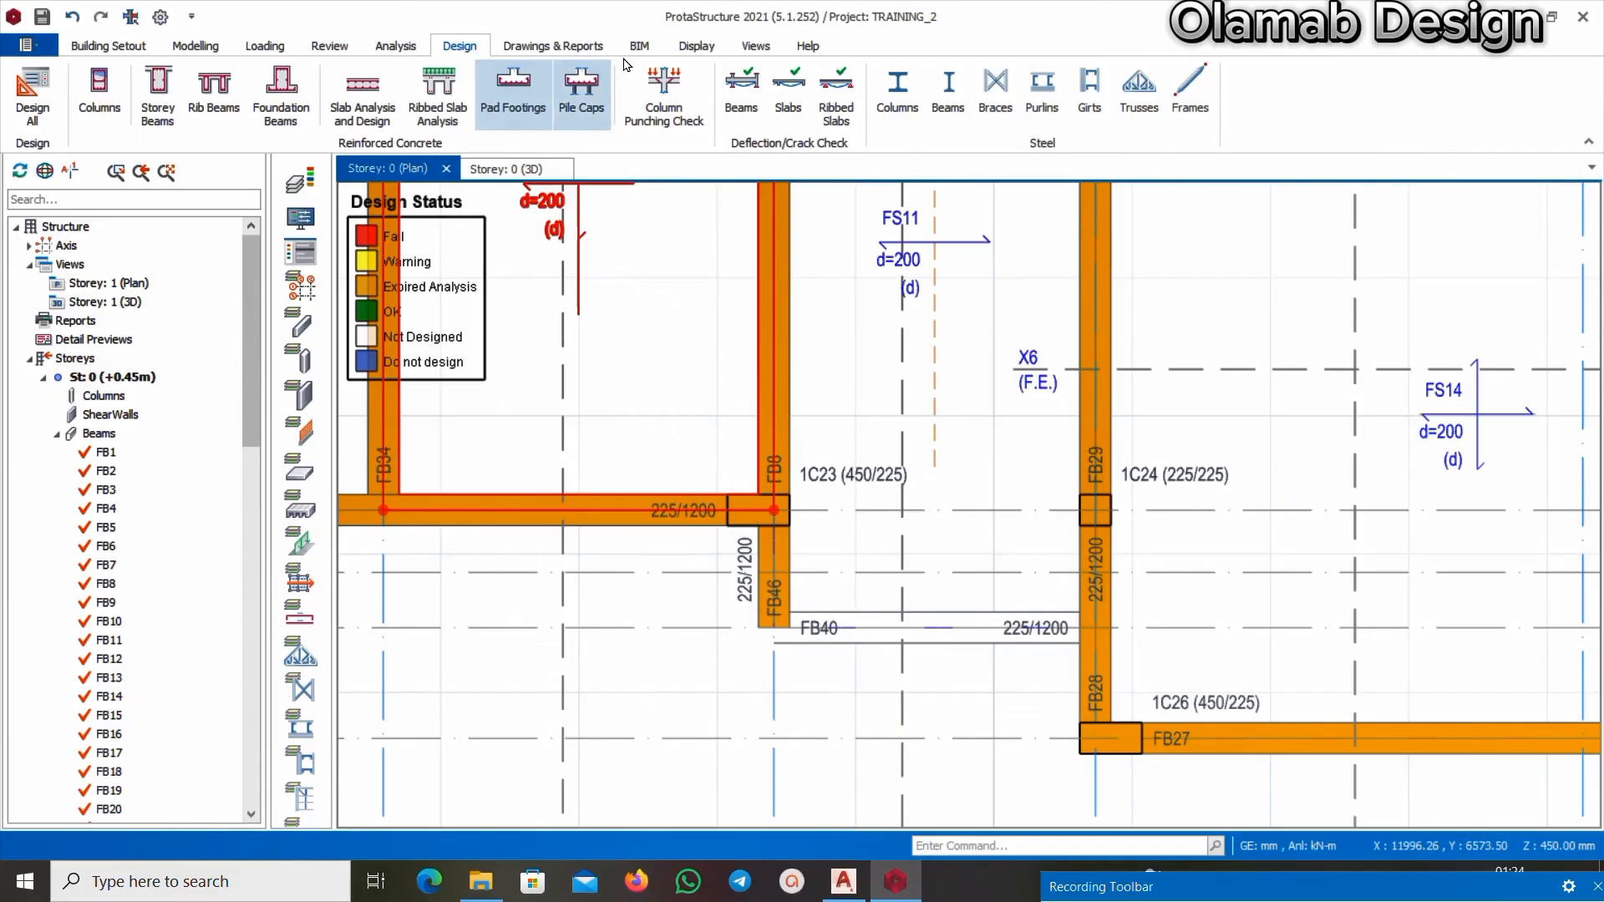
Rerun the FE raft foundation analysis, generating the model with uniformity factor 25 and plate element size 800
{"action": "left_click", "coordinate": [394, 46]}
{"action": "left_click", "coordinate": [174, 92]}
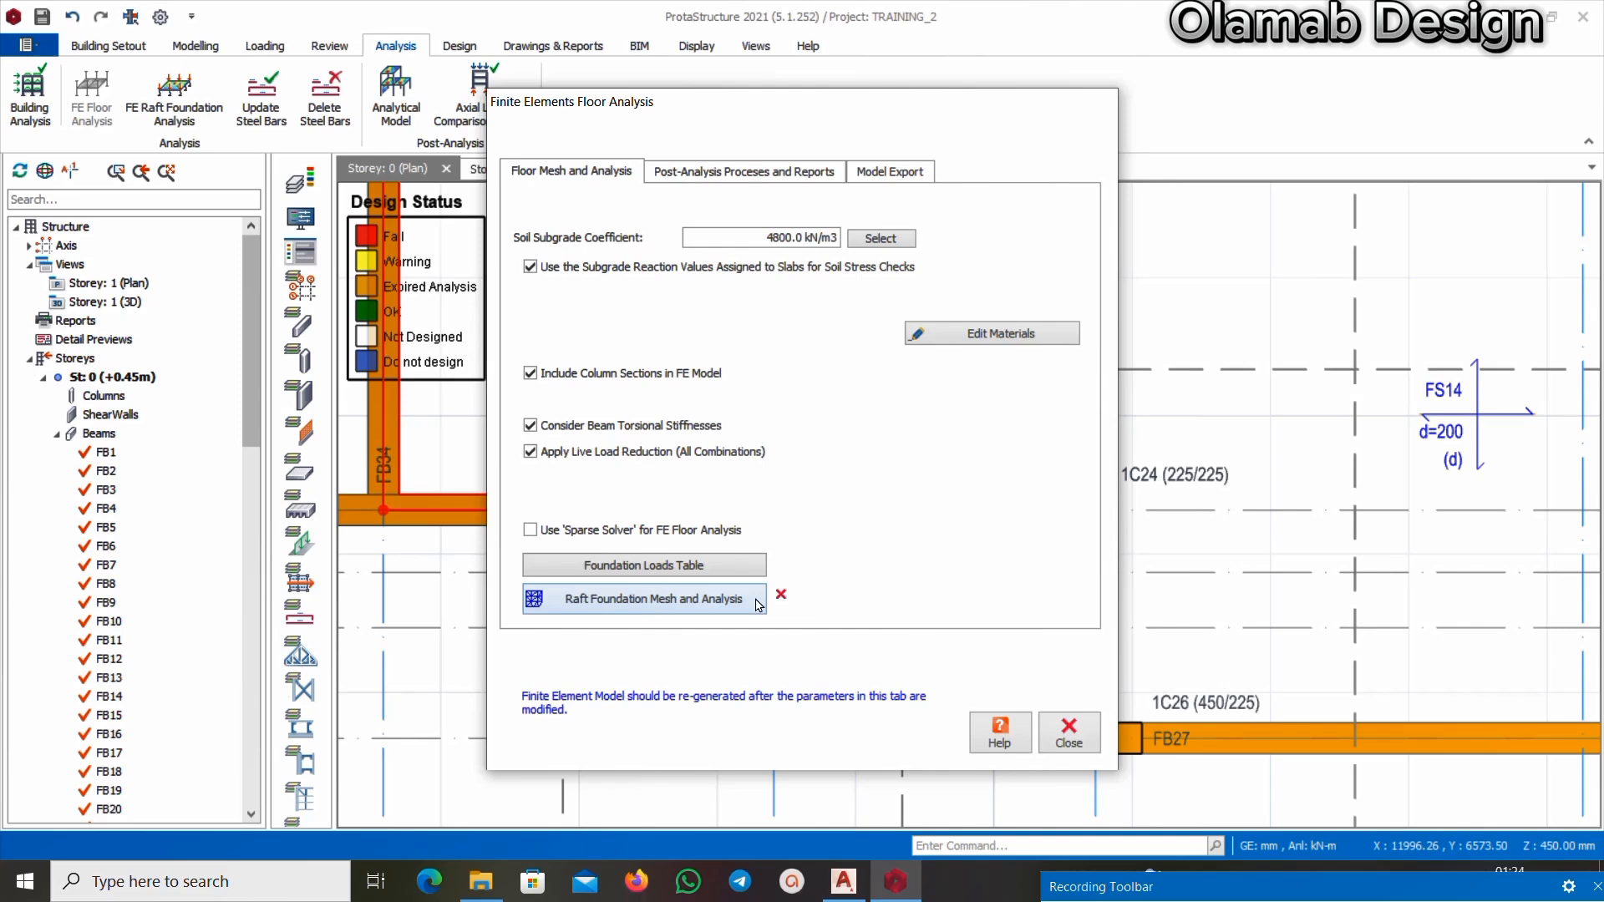
{"action": "left_click", "coordinate": [608, 610]}
{"action": "left_click", "coordinate": [790, 510]}
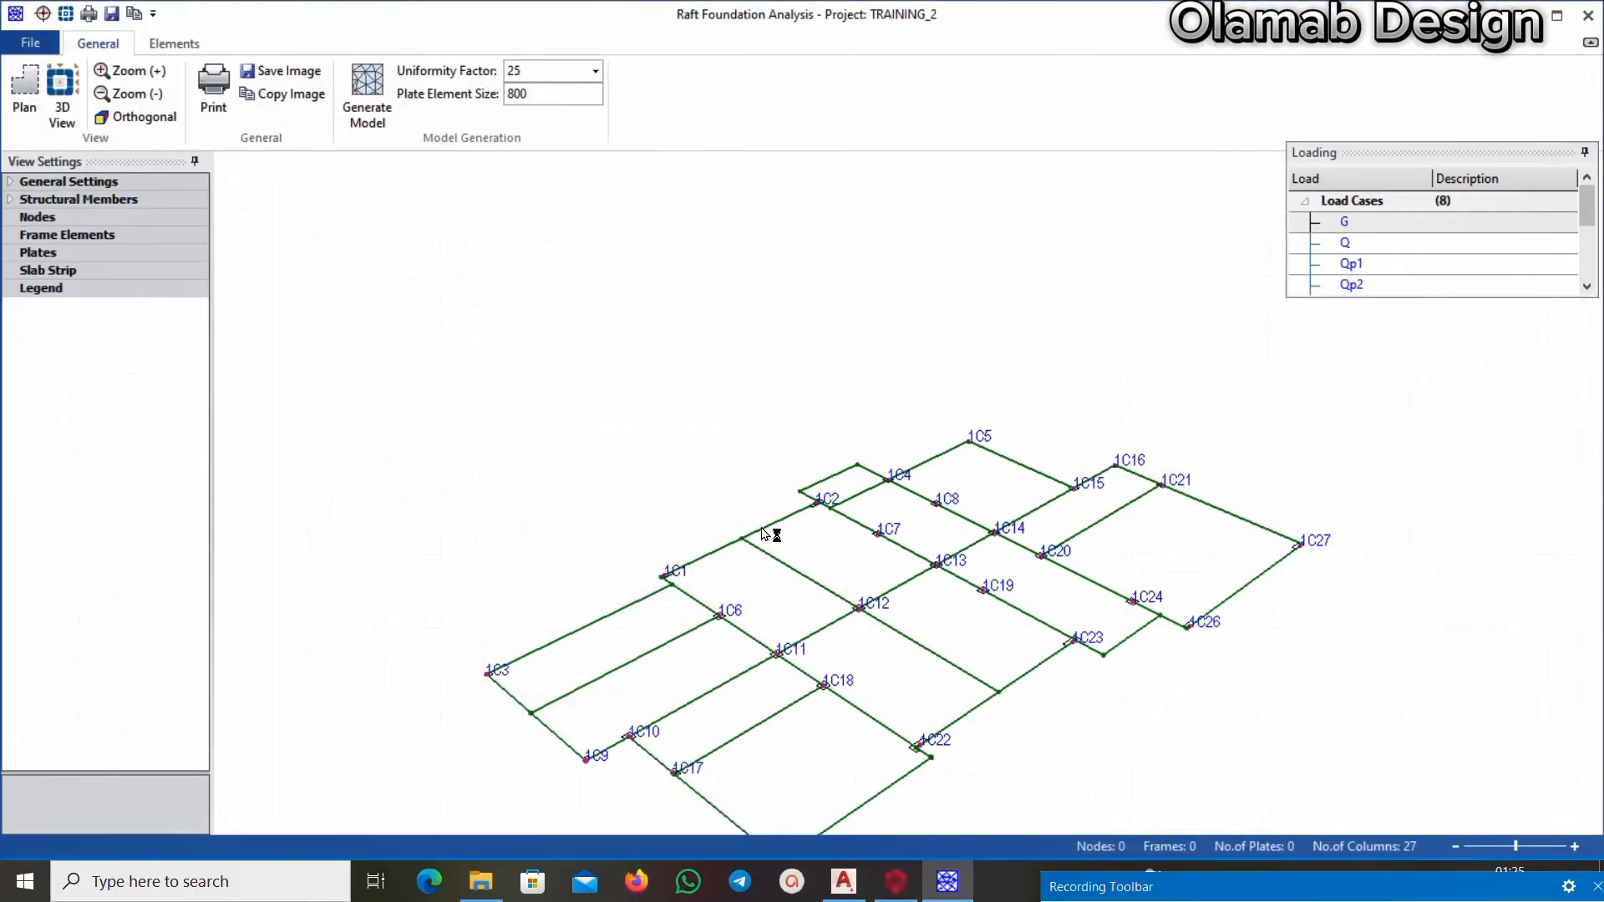
{"action": "left_click", "coordinate": [368, 94]}
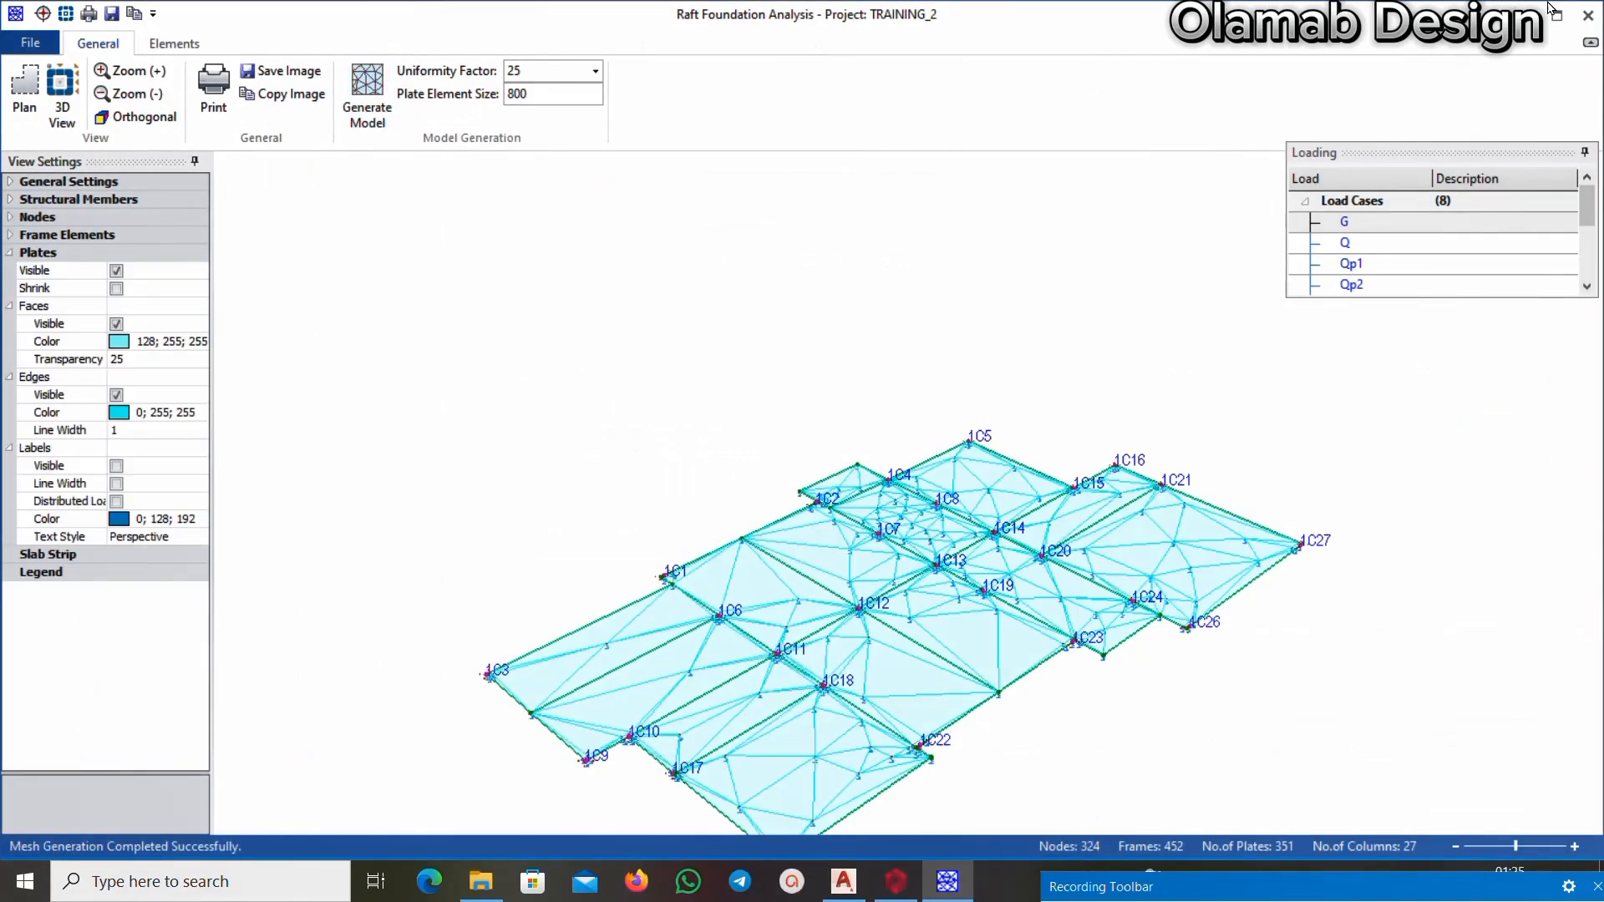
{"action": "left_click", "coordinate": [1588, 15]}
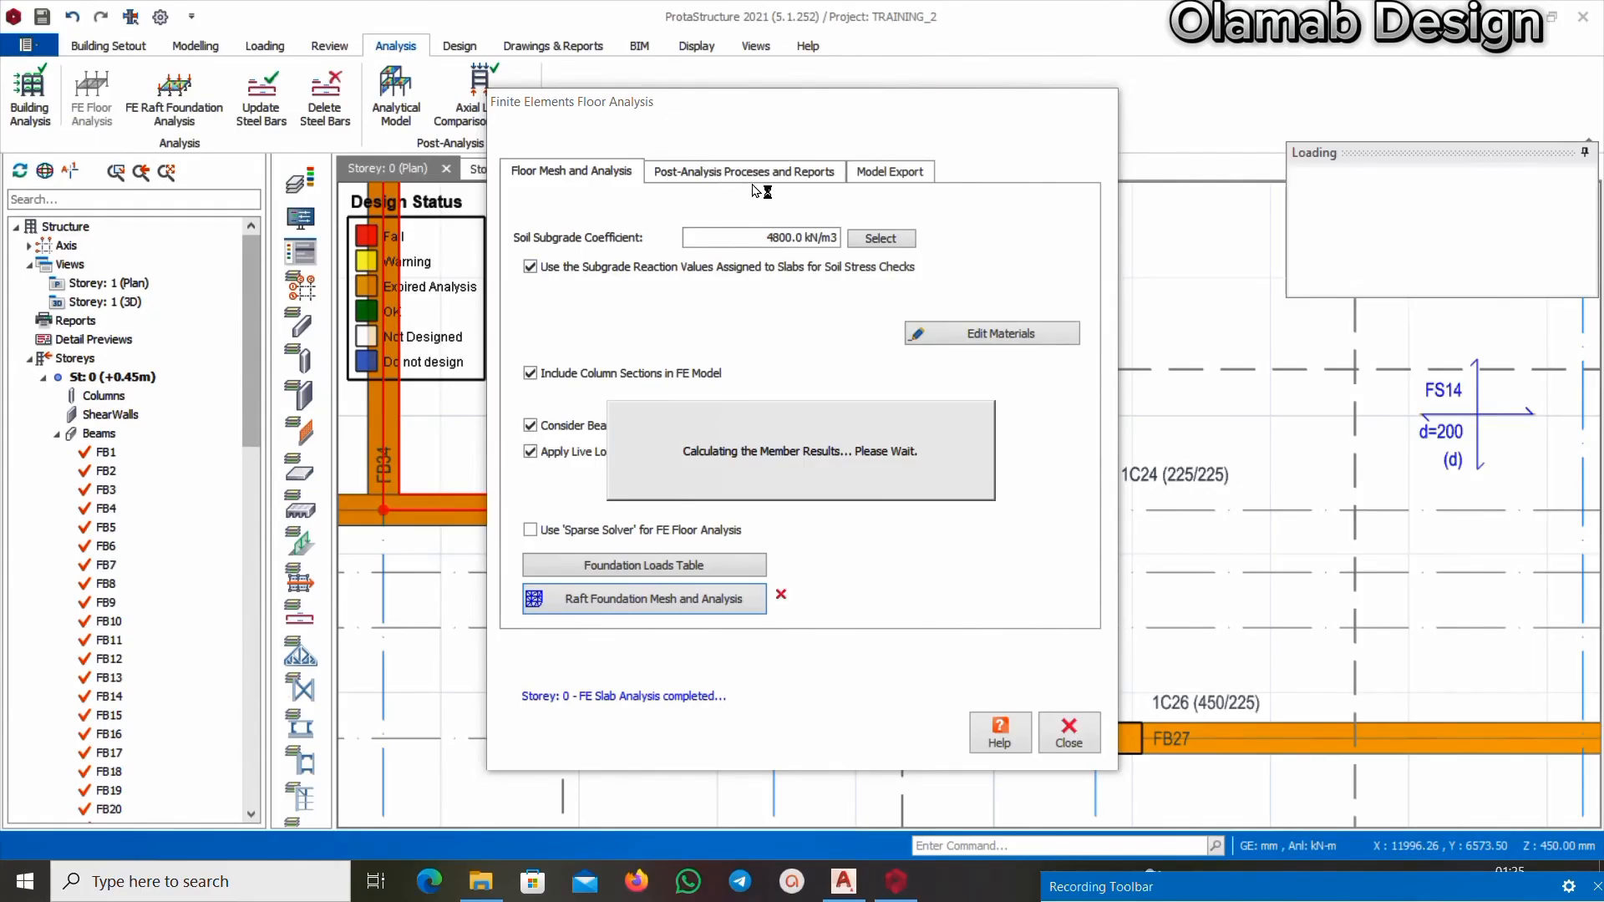
Open the raft's analysis post-processing and display the standard displacement contours
{"action": "left_click", "coordinate": [799, 177]}
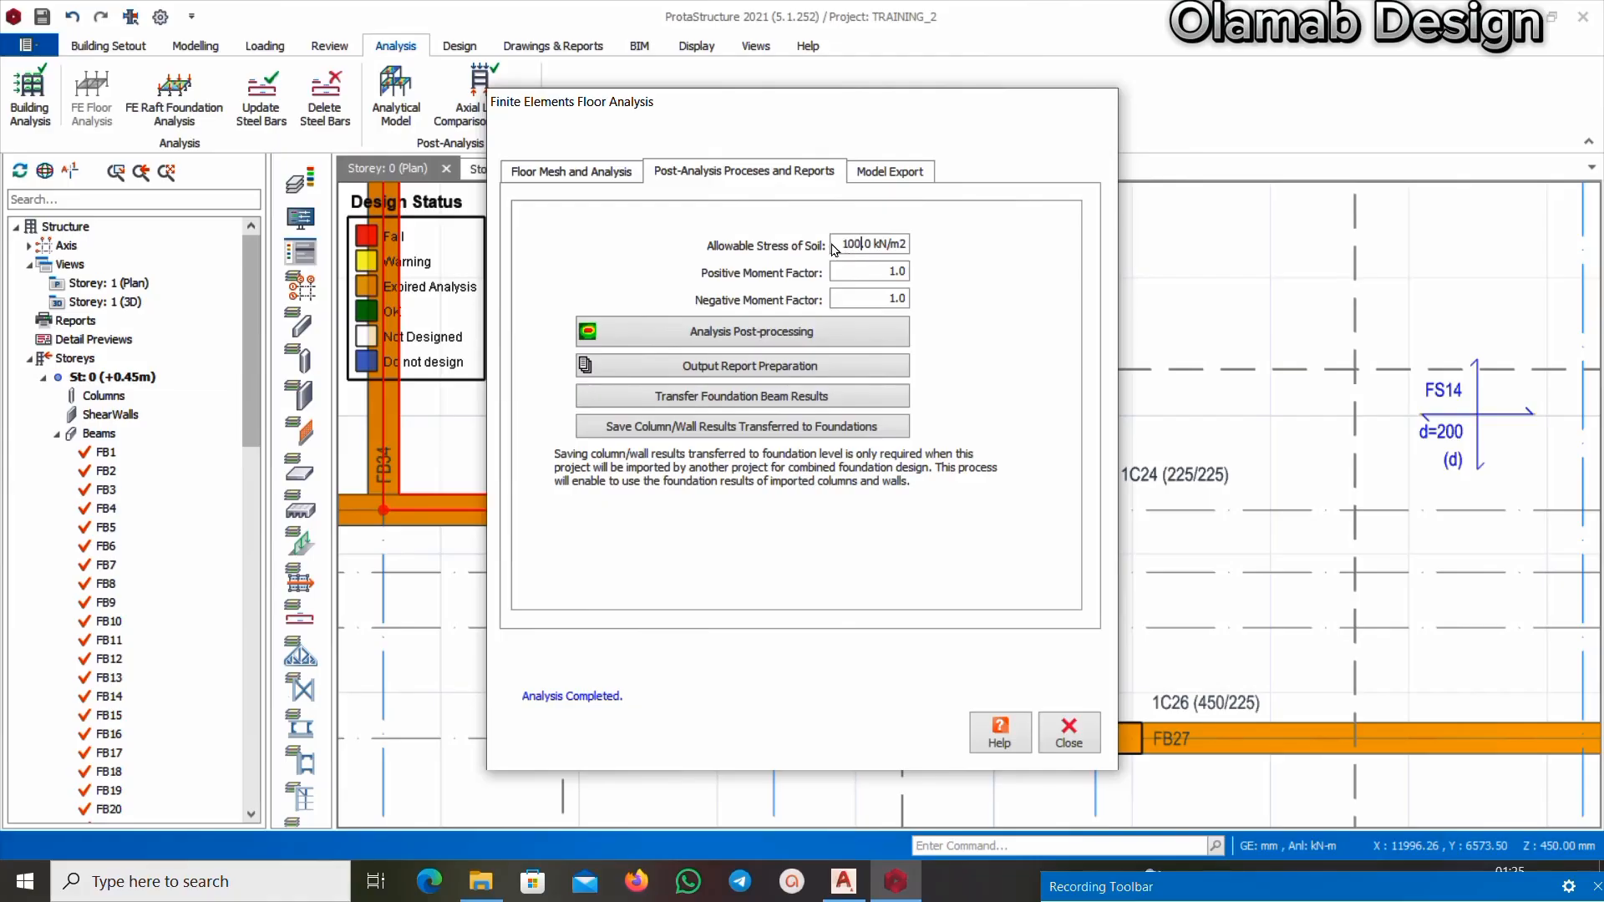
{"action": "left_click", "coordinate": [731, 339]}
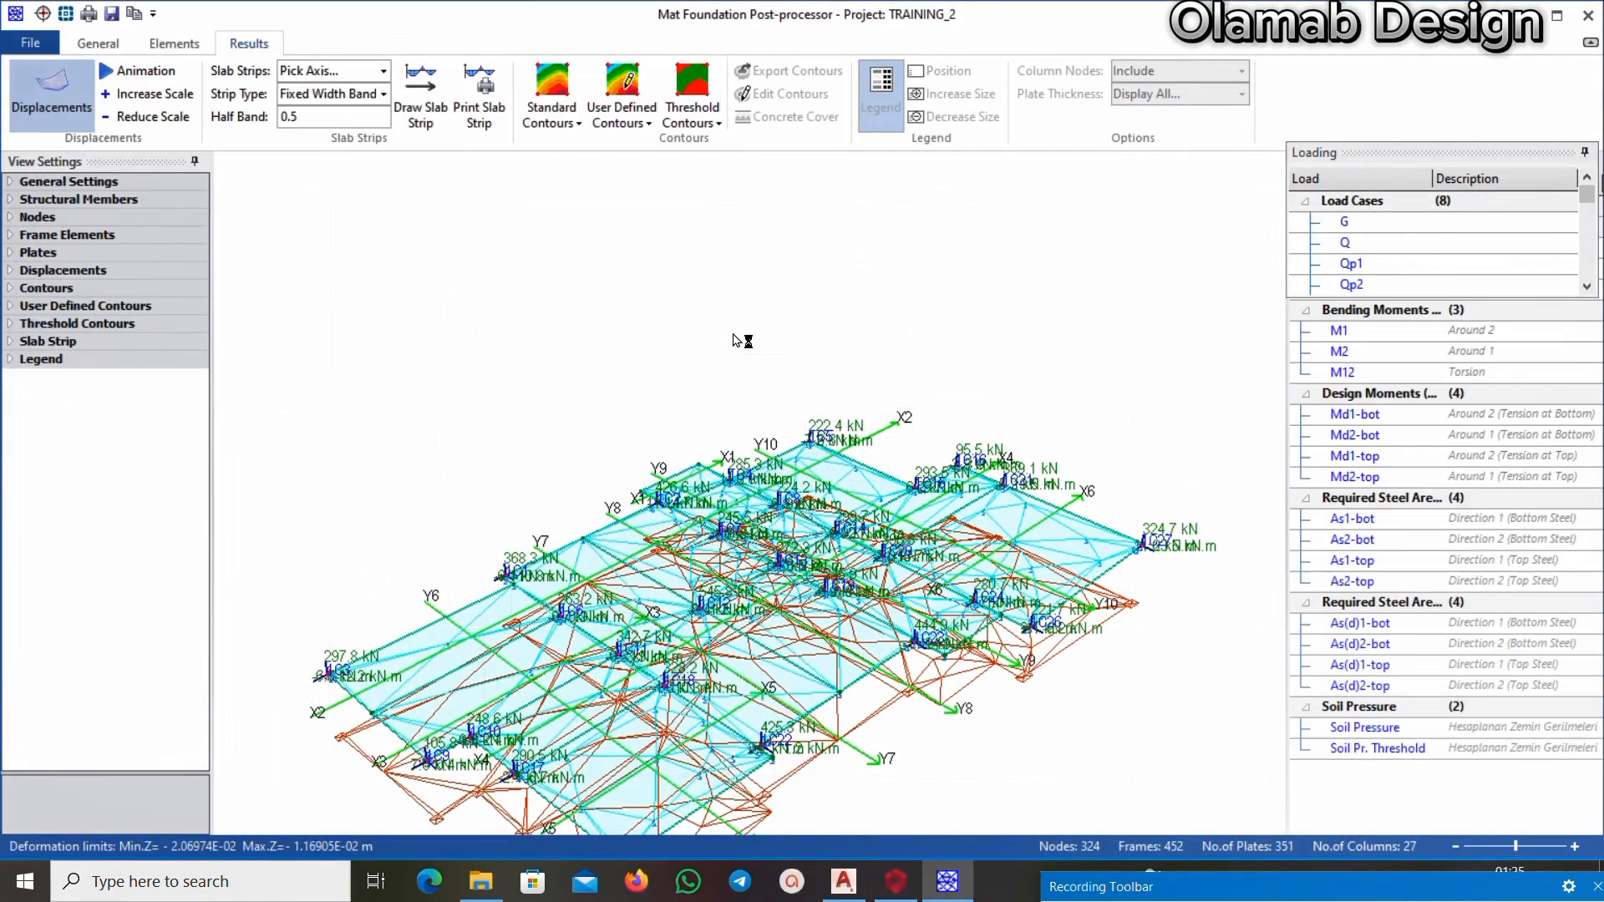
{"action": "left_click", "coordinate": [541, 103]}
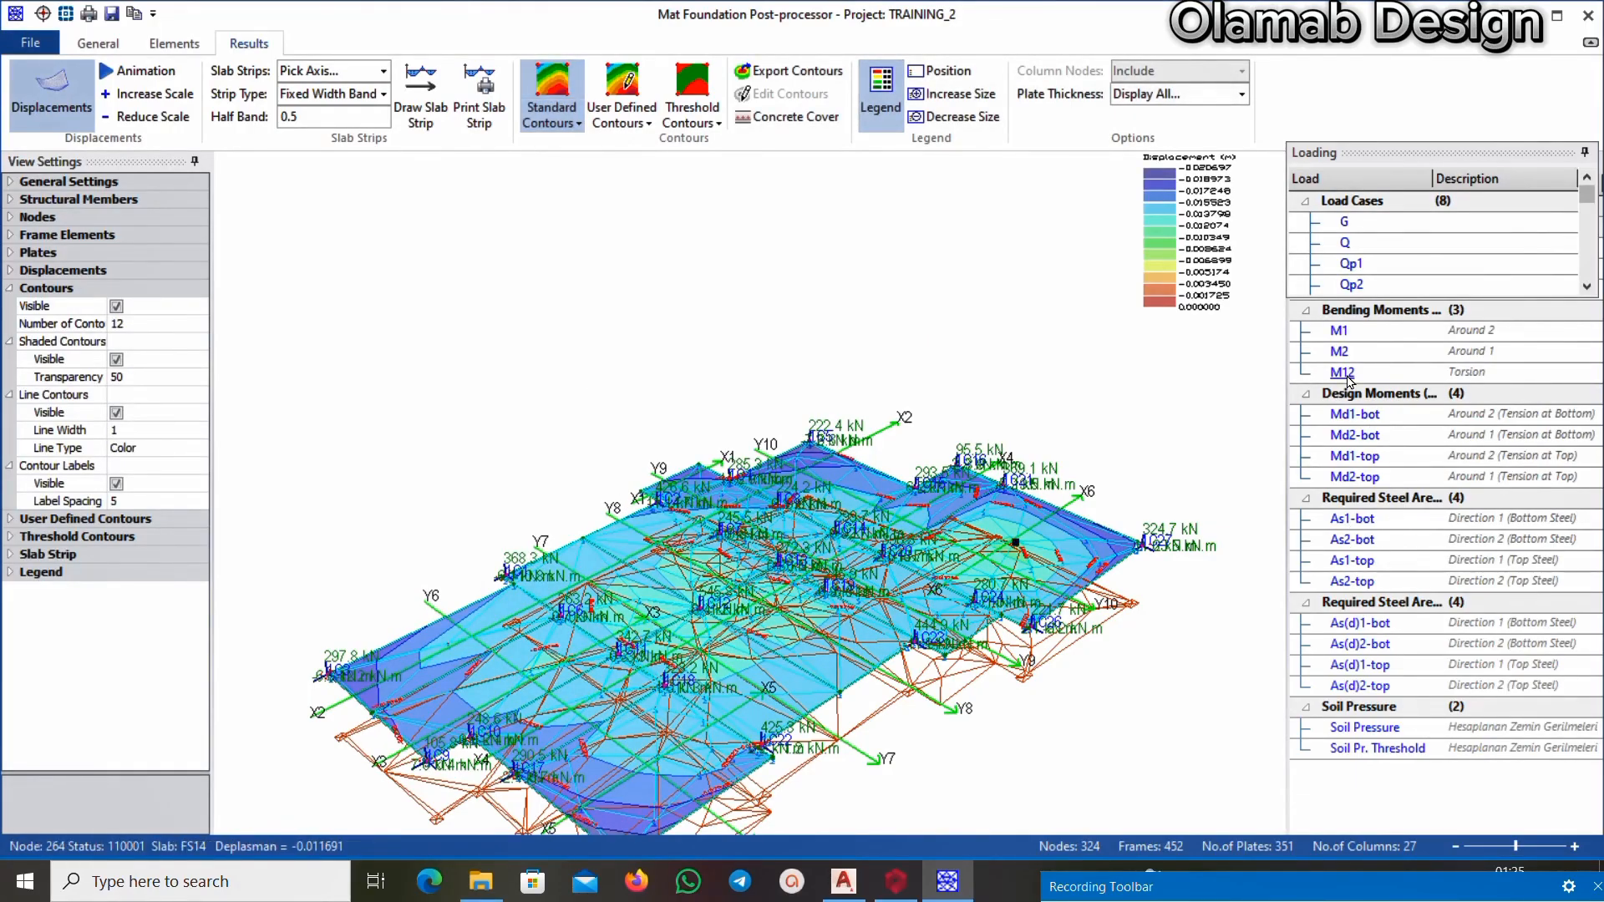
View the raft's bending moment contours M1 and M2, and the bottom and top design moments Md1 and Md2
{"action": "left_click", "coordinate": [1339, 333]}
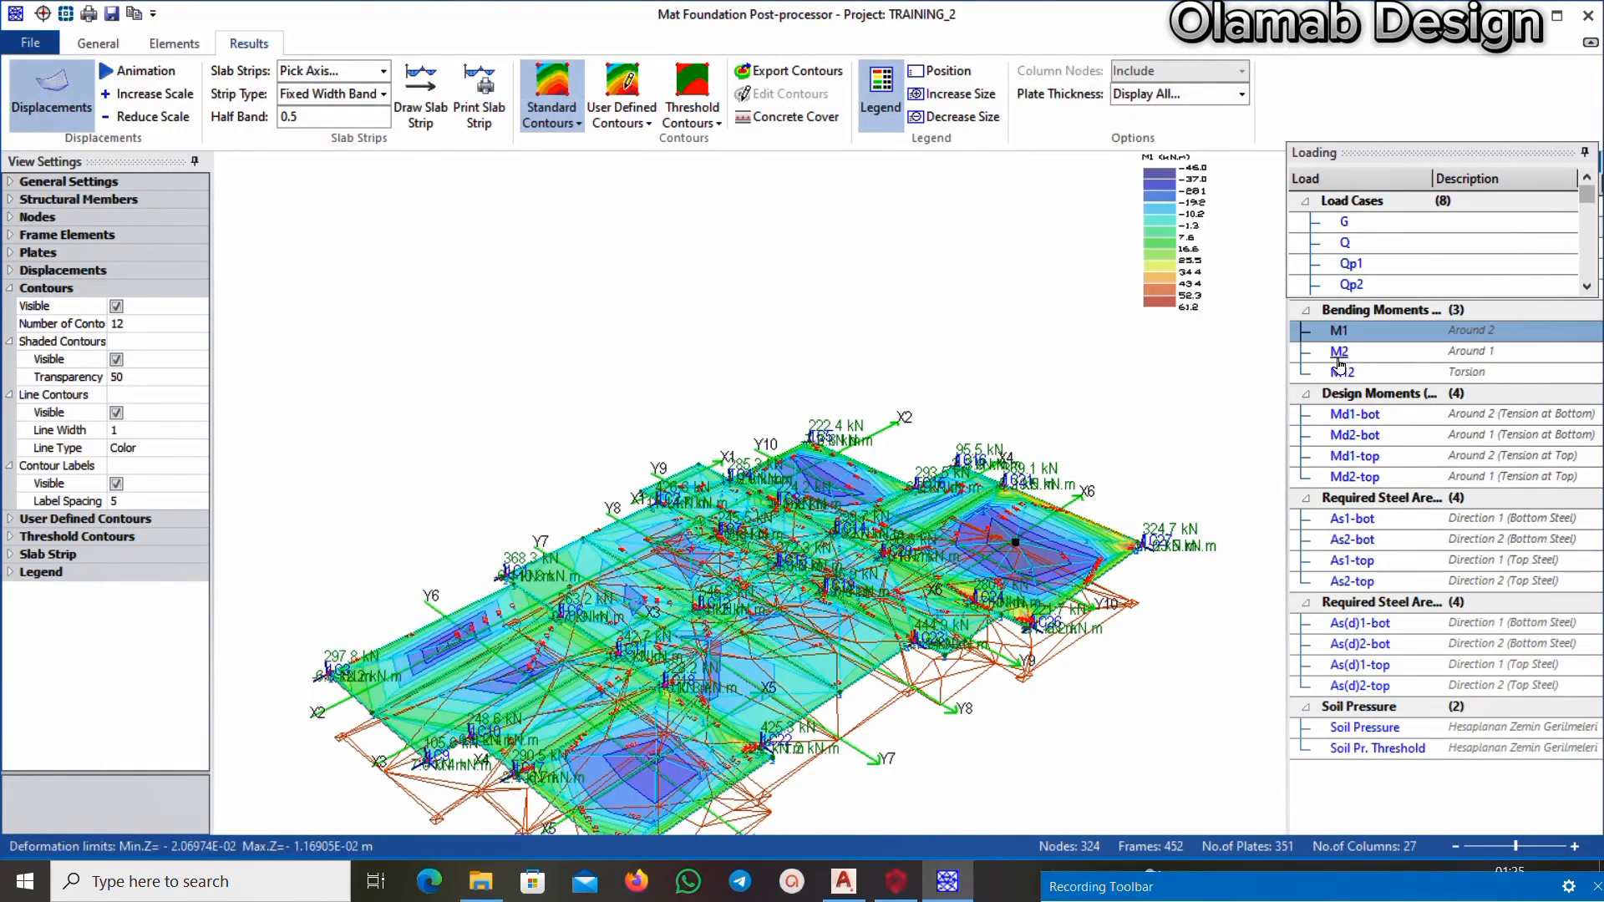
{"action": "left_click", "coordinate": [1342, 373]}
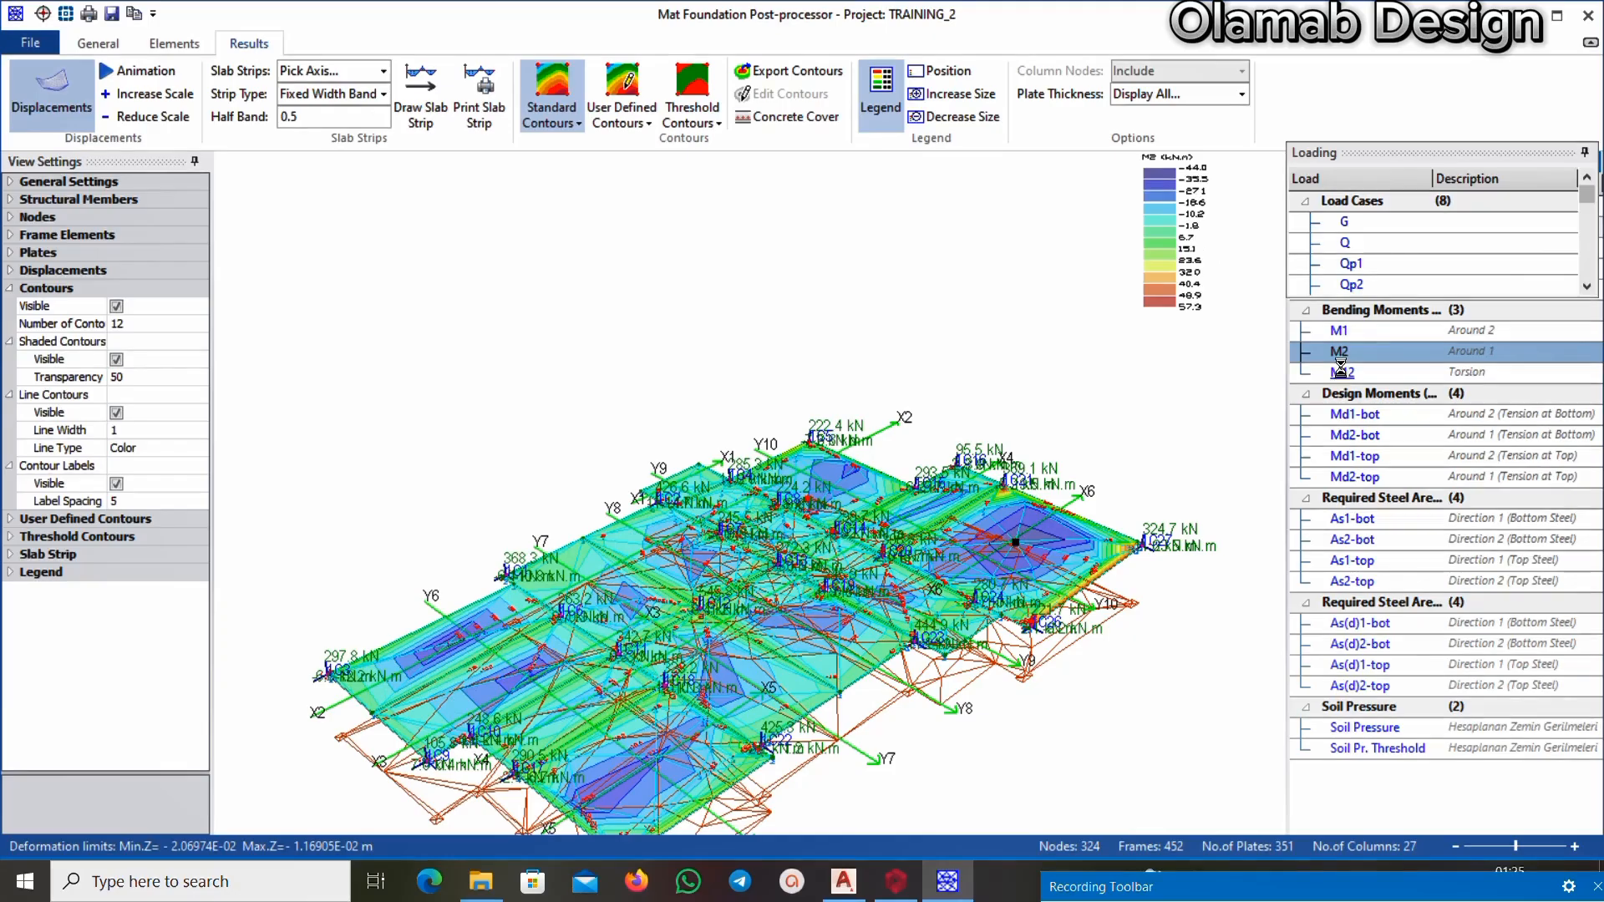
{"action": "left_click", "coordinate": [1355, 416]}
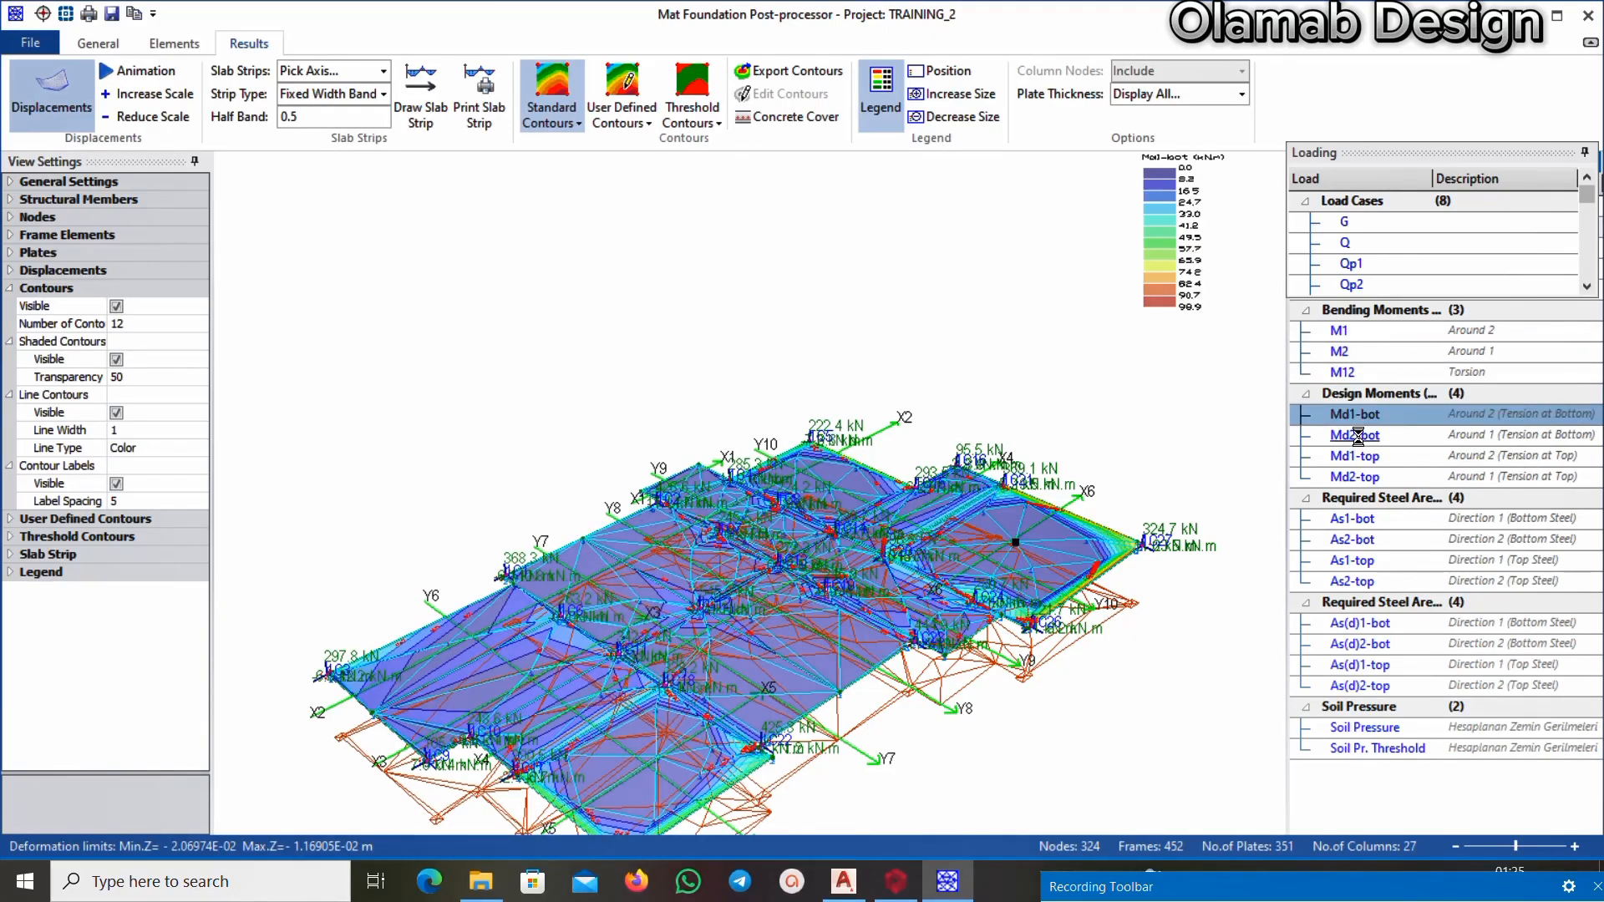
{"action": "left_click", "coordinate": [1355, 436]}
{"action": "left_click", "coordinate": [1356, 457]}
{"action": "left_click", "coordinate": [1356, 477]}
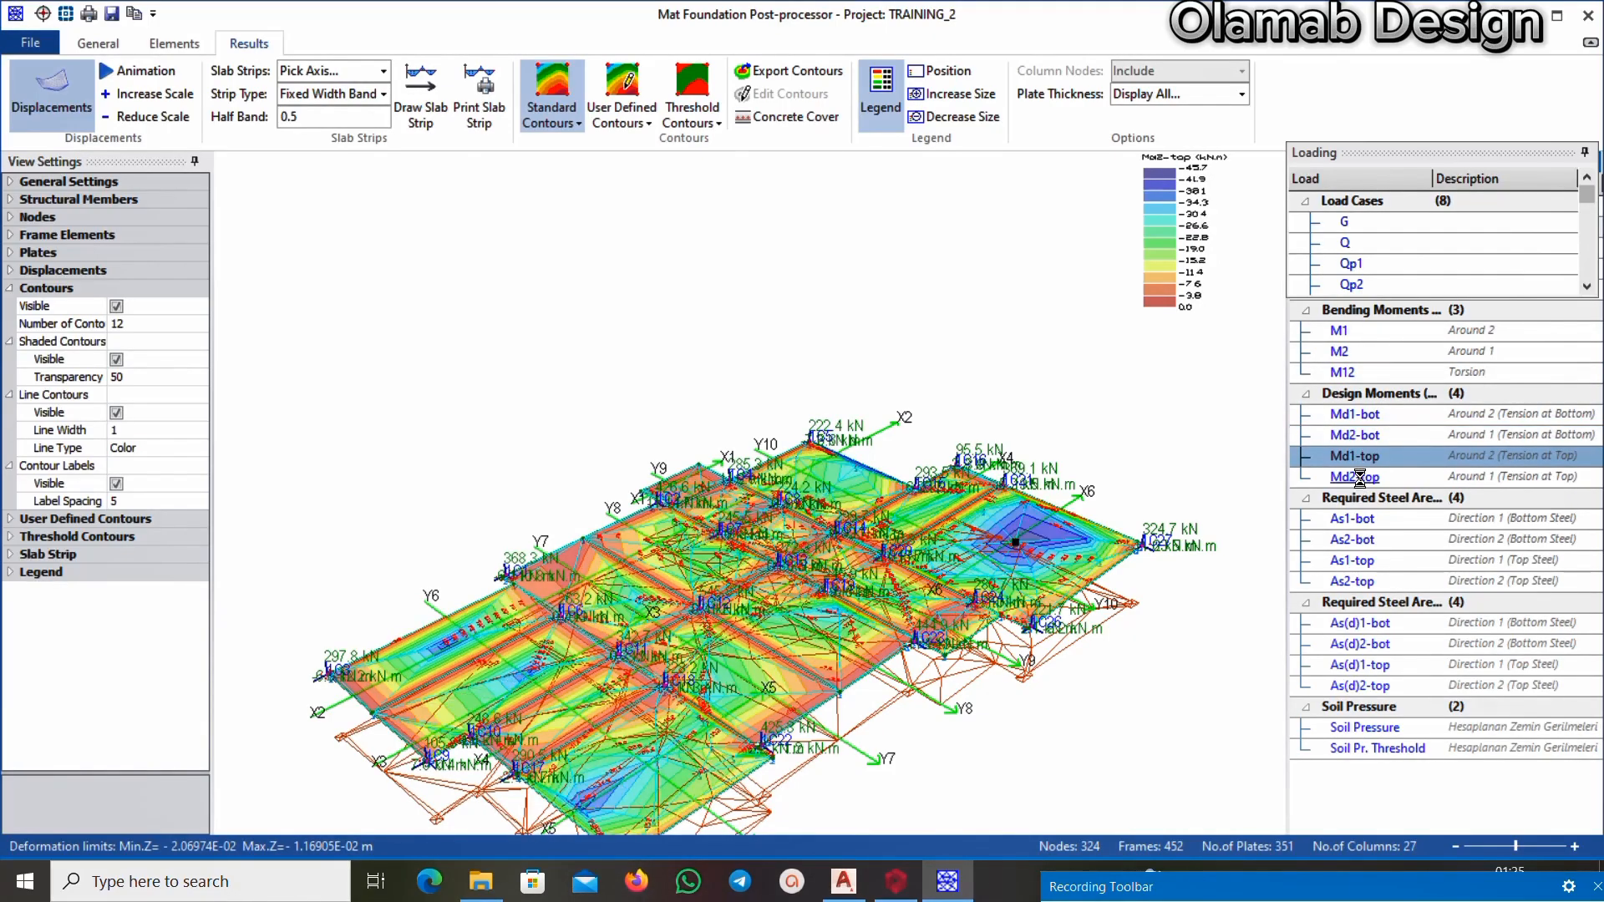
View the raft's required steel area contours As1-bot, As2-bot, As1-top and As2-top
{"action": "left_click", "coordinate": [1357, 520]}
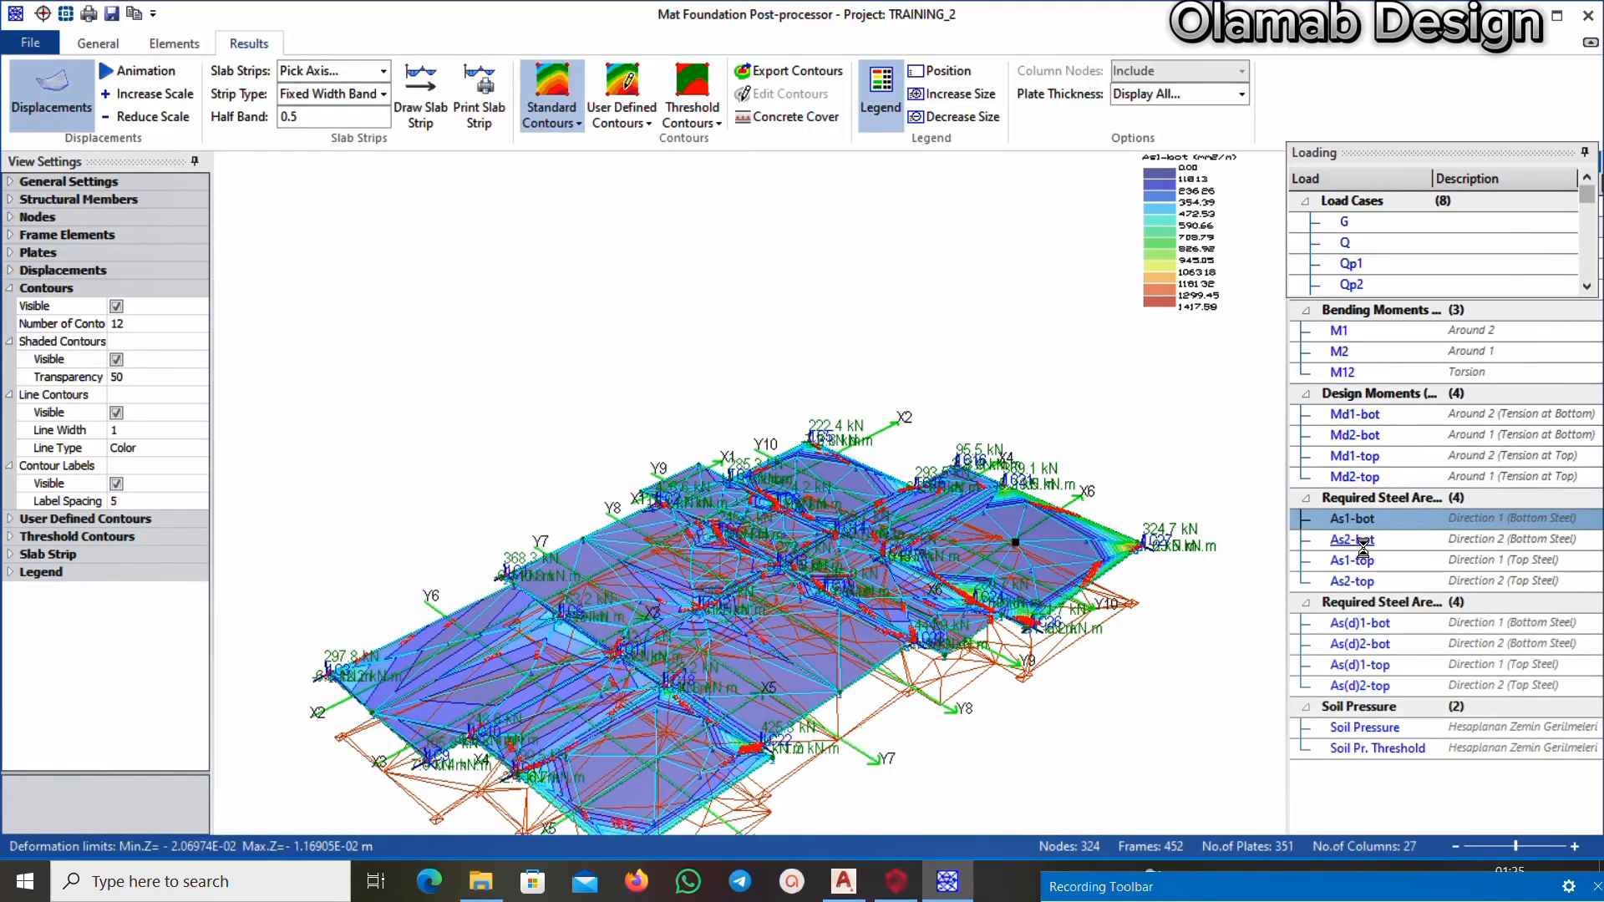
{"action": "left_click", "coordinate": [1353, 540]}
{"action": "left_click", "coordinate": [1367, 567]}
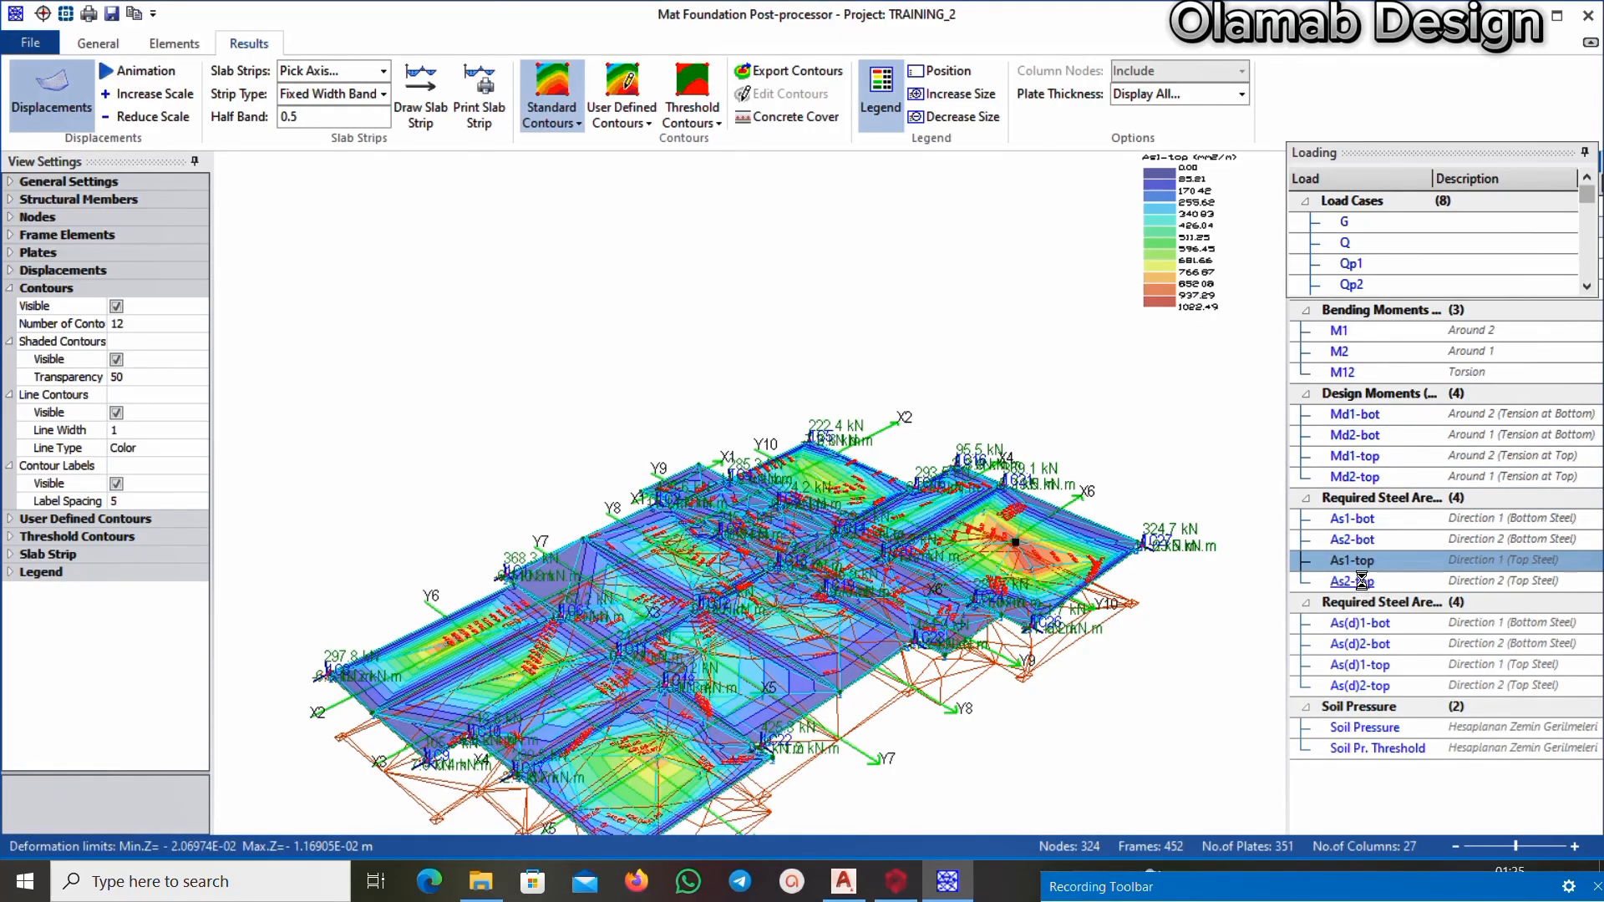
{"action": "left_click", "coordinate": [1359, 583]}
View the raft's required steel area contours As(d)1-bot, As(d)2-bot, As(d)1-top and As(d)2-top
{"action": "left_click", "coordinate": [1362, 625]}
{"action": "left_click", "coordinate": [1365, 645]}
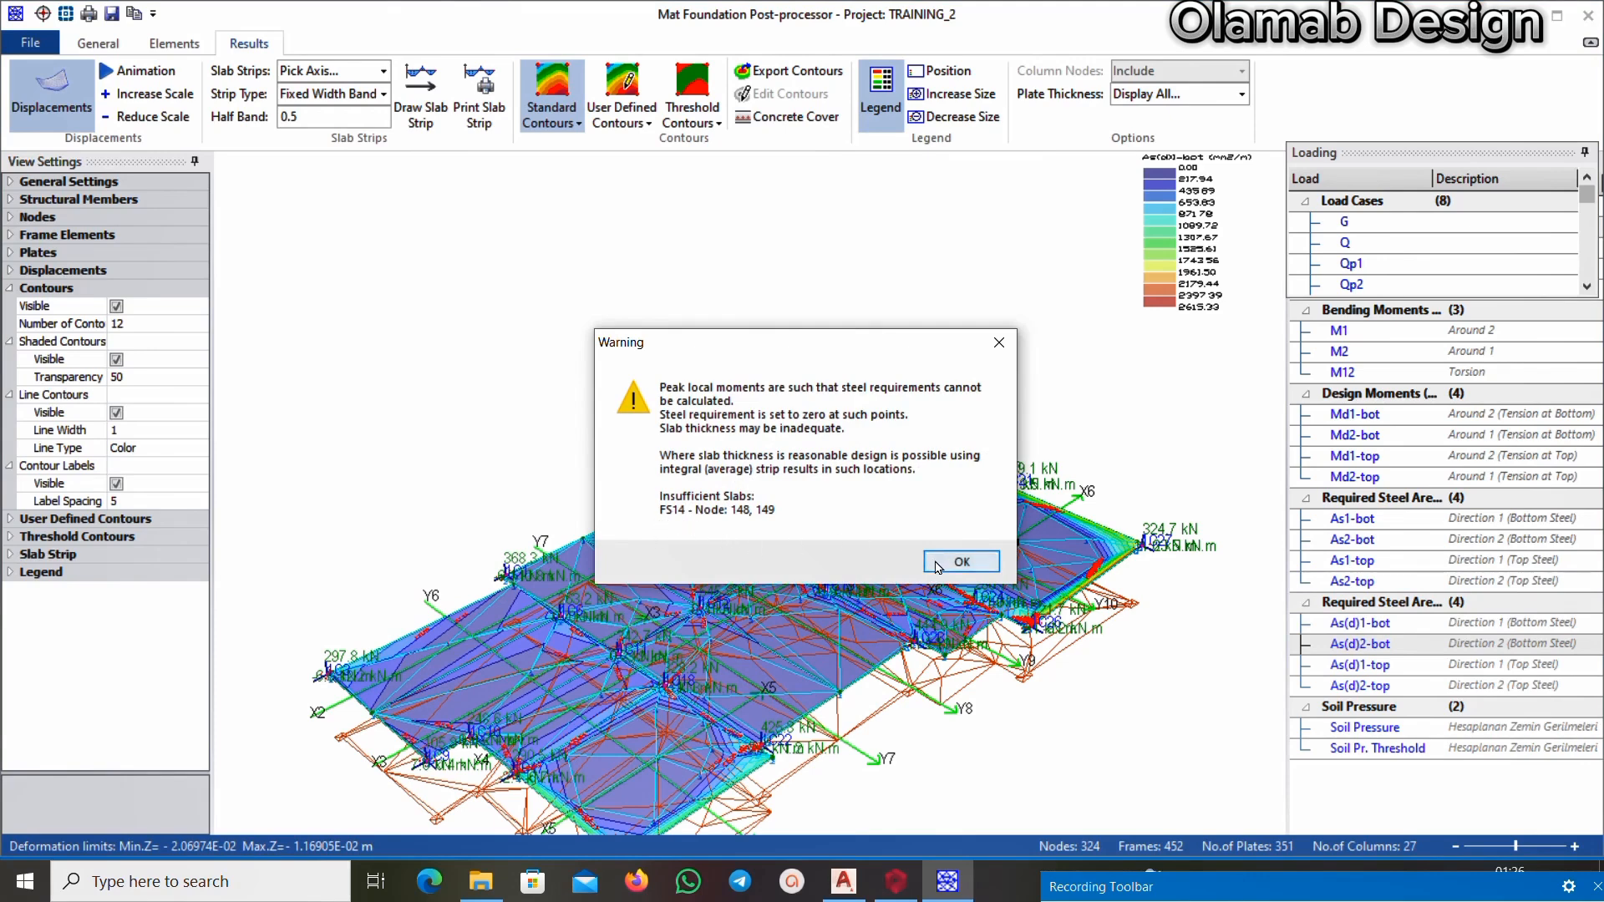
{"action": "left_click", "coordinate": [962, 562]}
{"action": "left_click", "coordinate": [1360, 666]}
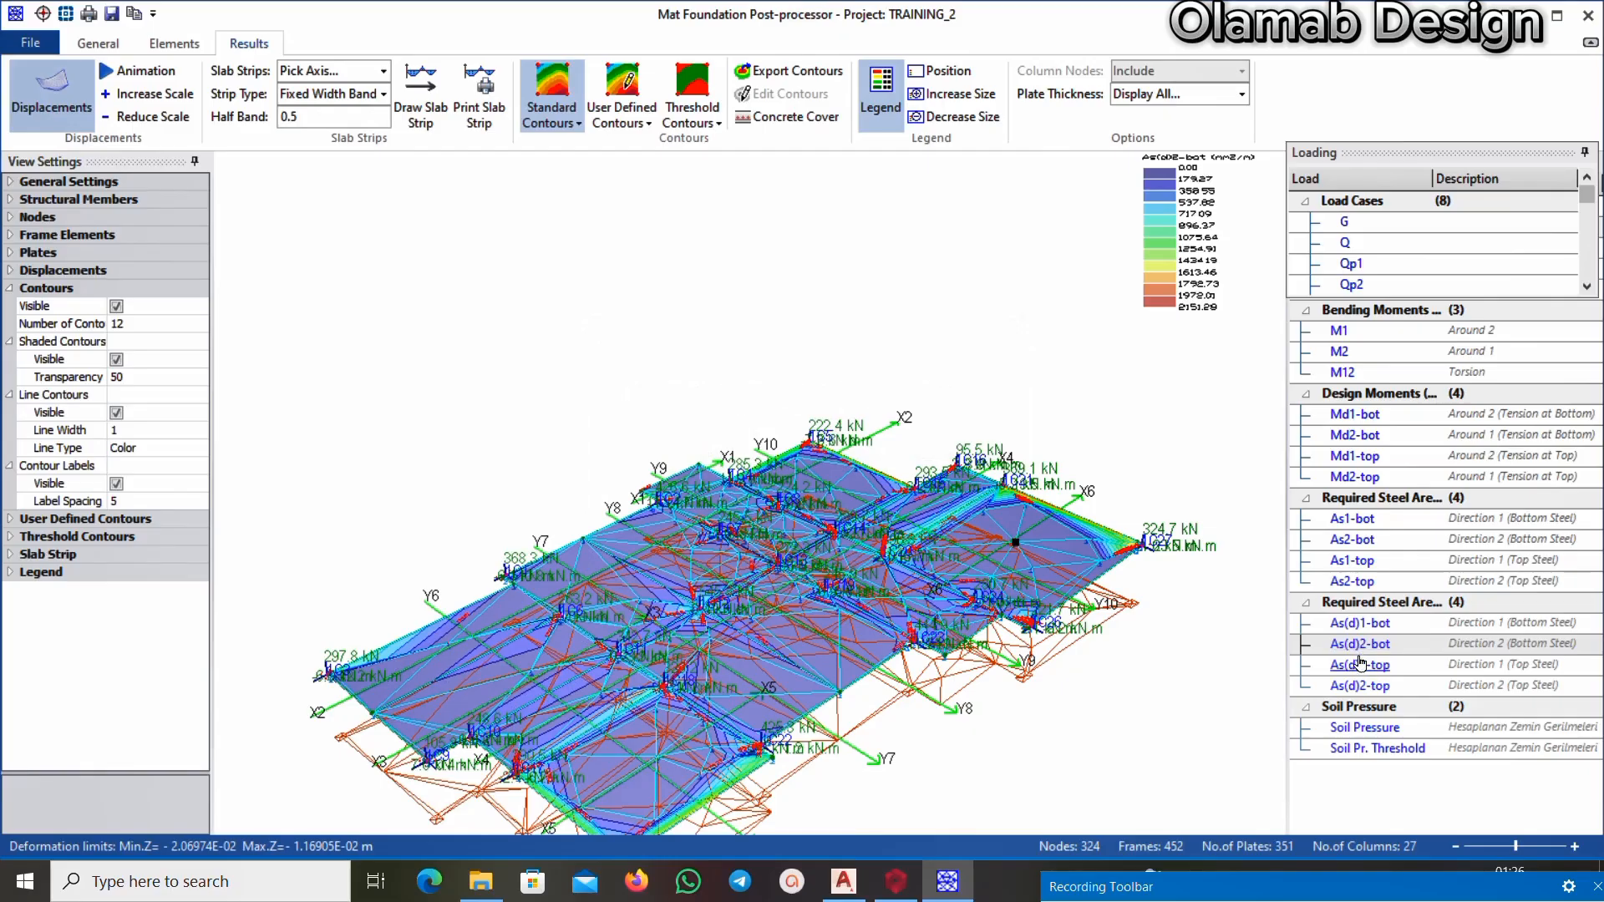
{"action": "left_click", "coordinate": [1360, 686]}
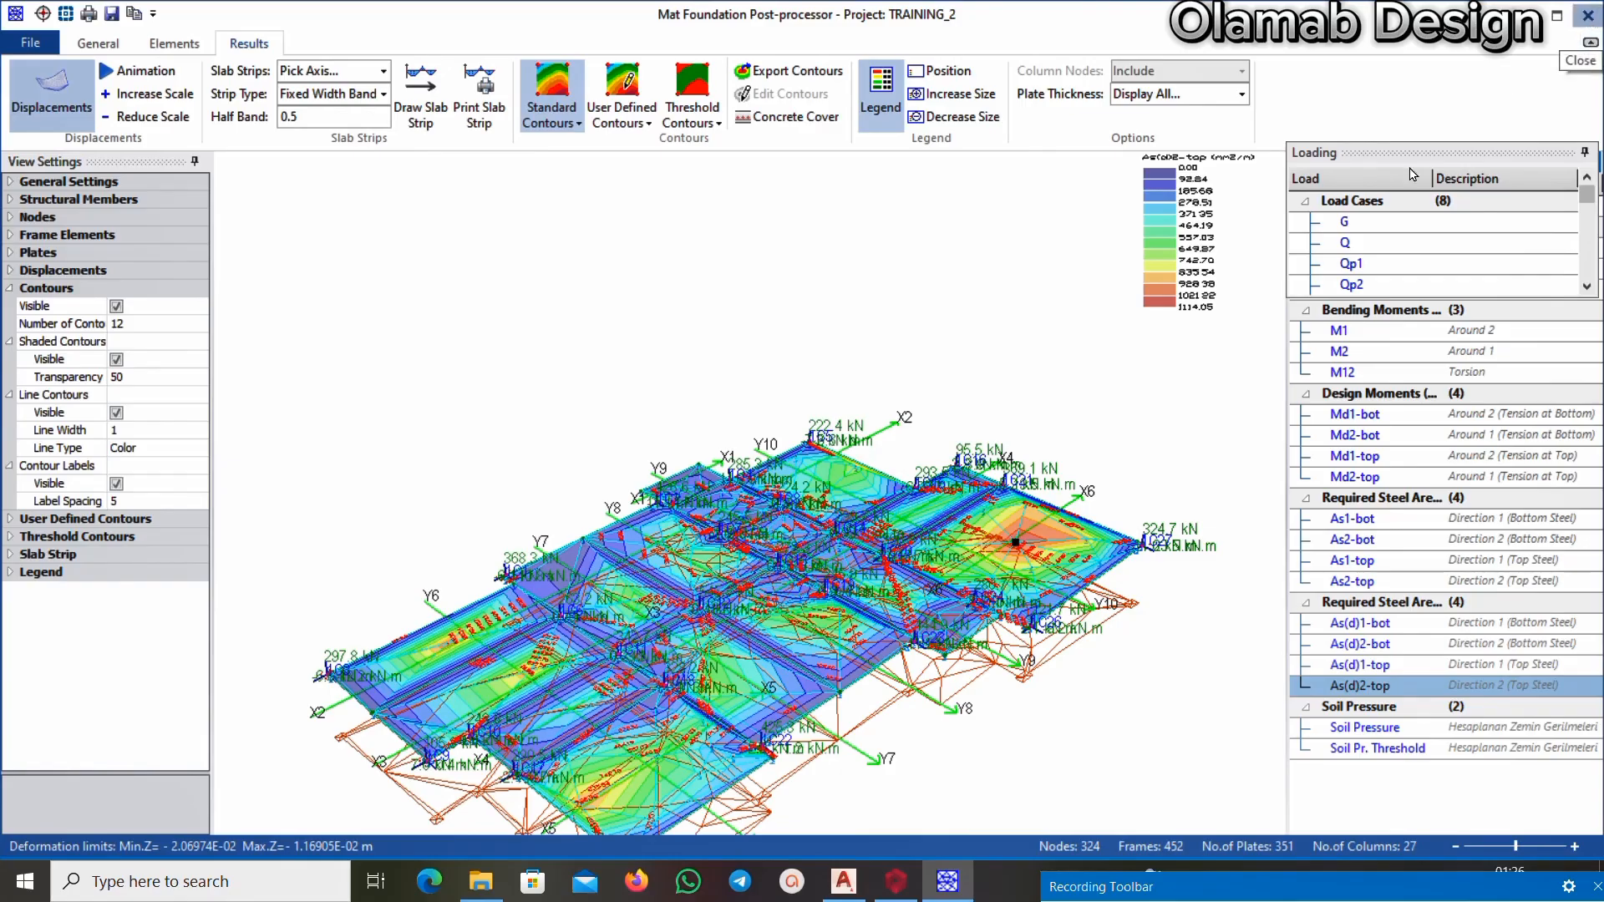
Close the raft post-processor and transfer the foundation beam results from the finite element analysis
{"action": "left_click", "coordinate": [1588, 17]}
{"action": "left_click", "coordinate": [744, 550]}
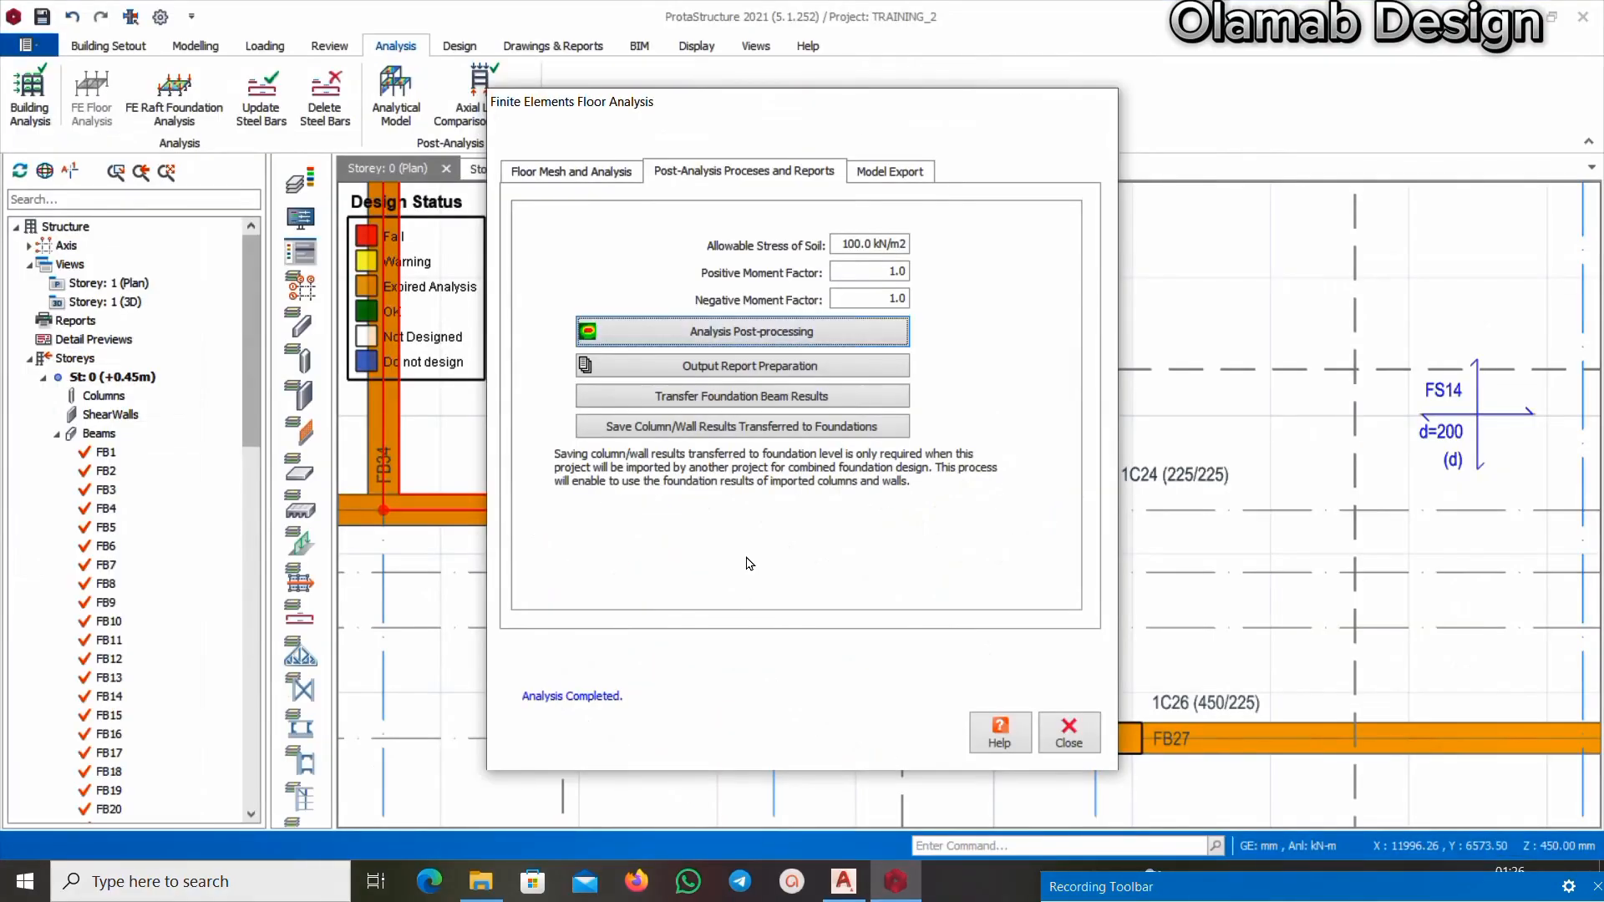
{"action": "left_click", "coordinate": [767, 398]}
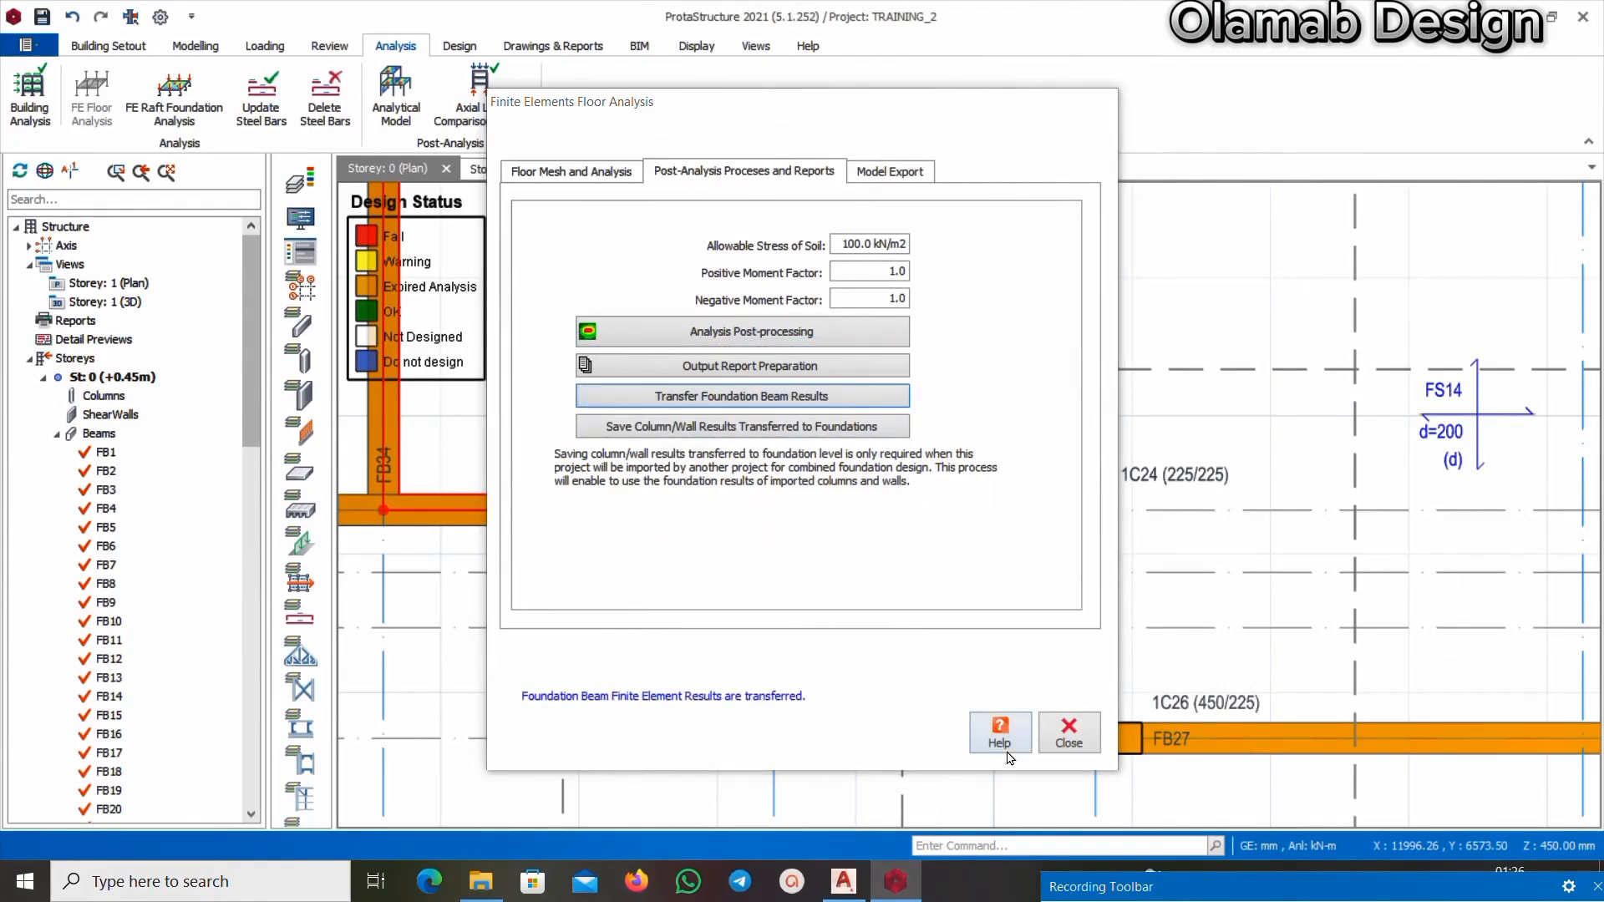
{"action": "left_click", "coordinate": [1071, 732]}
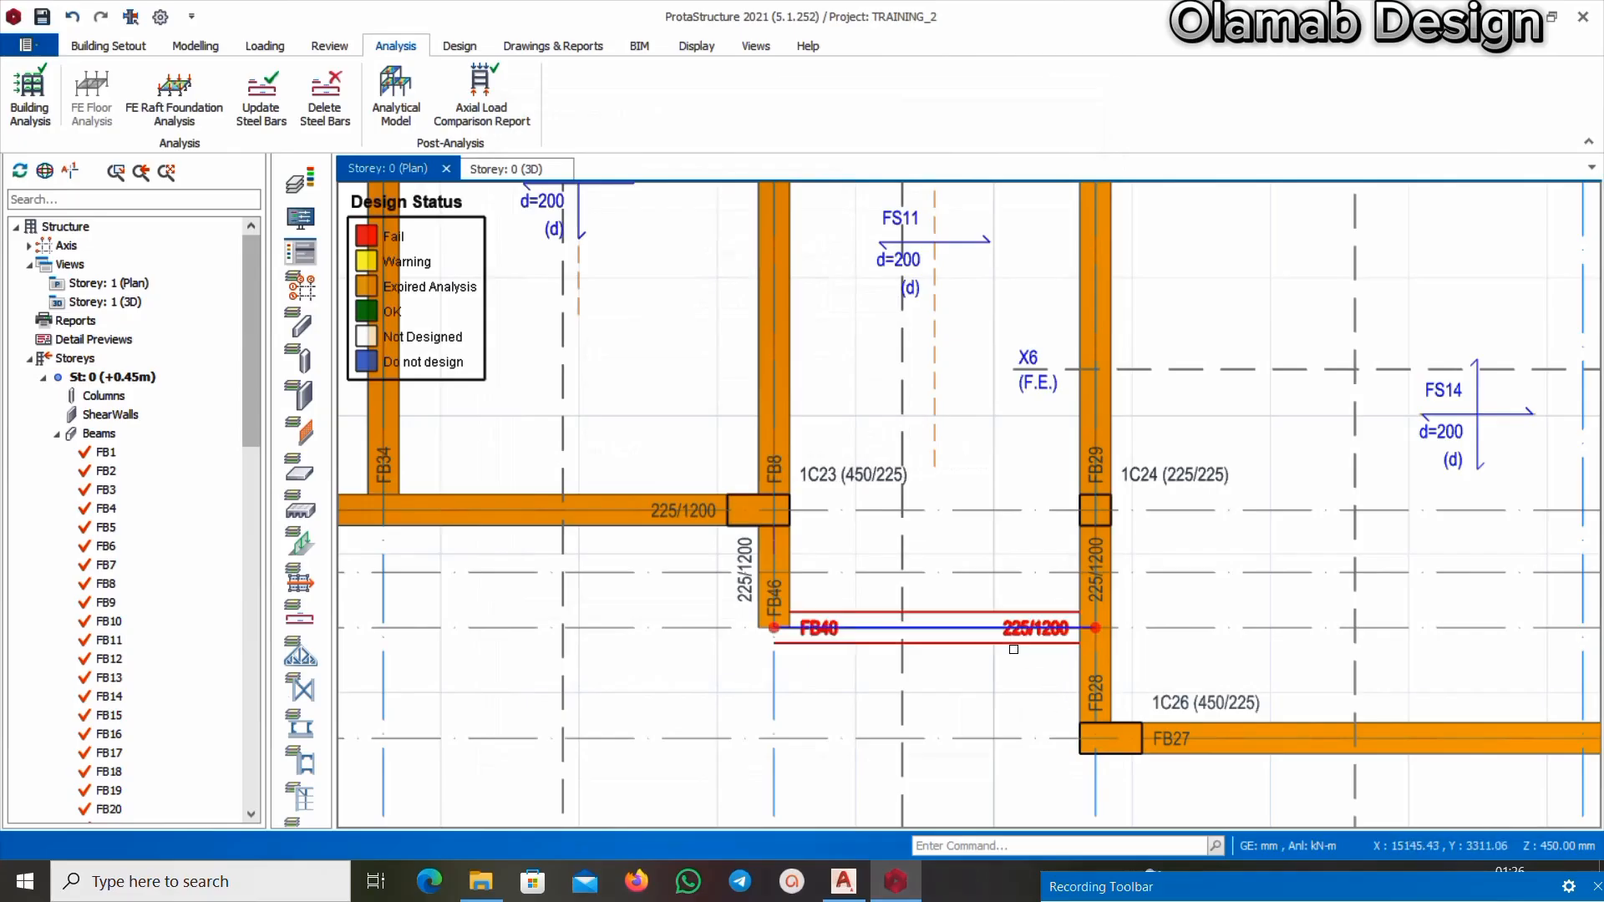
Design all foundation beams in batch mode with the Re-select All Bars option, and close the foundation beam design
{"action": "scroll", "coordinate": [969, 650], "scroll_direction": "down", "scroll_amount": 4}
{"action": "scroll", "coordinate": [783, 554], "scroll_direction": "down", "scroll_amount": 5}
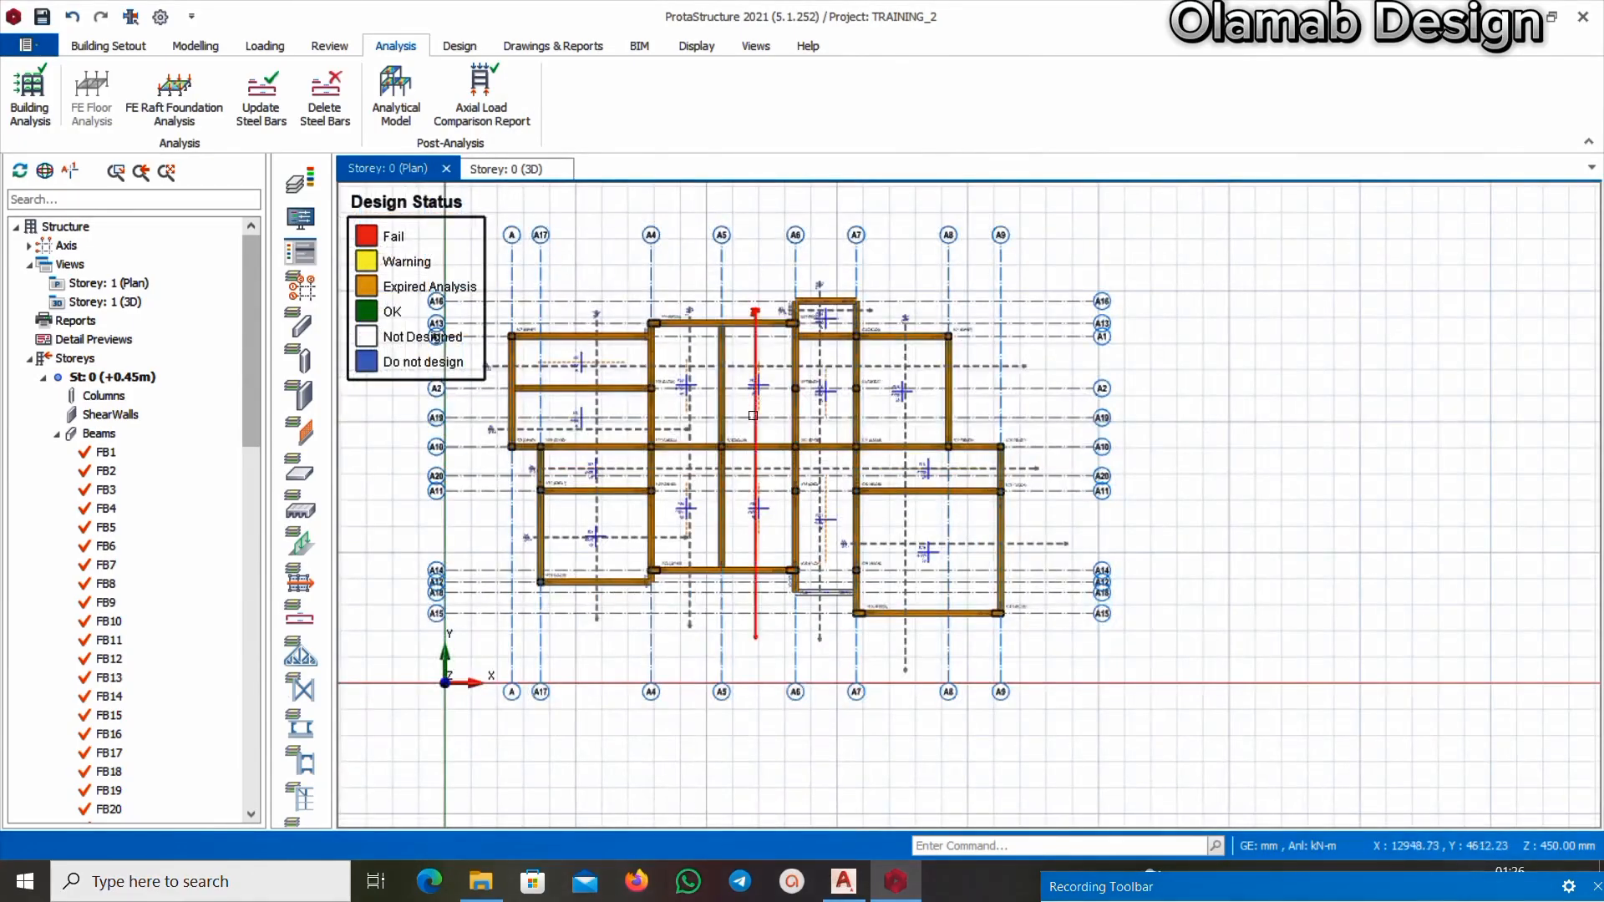
{"action": "scroll", "coordinate": [869, 430], "scroll_direction": "up", "scroll_amount": 1}
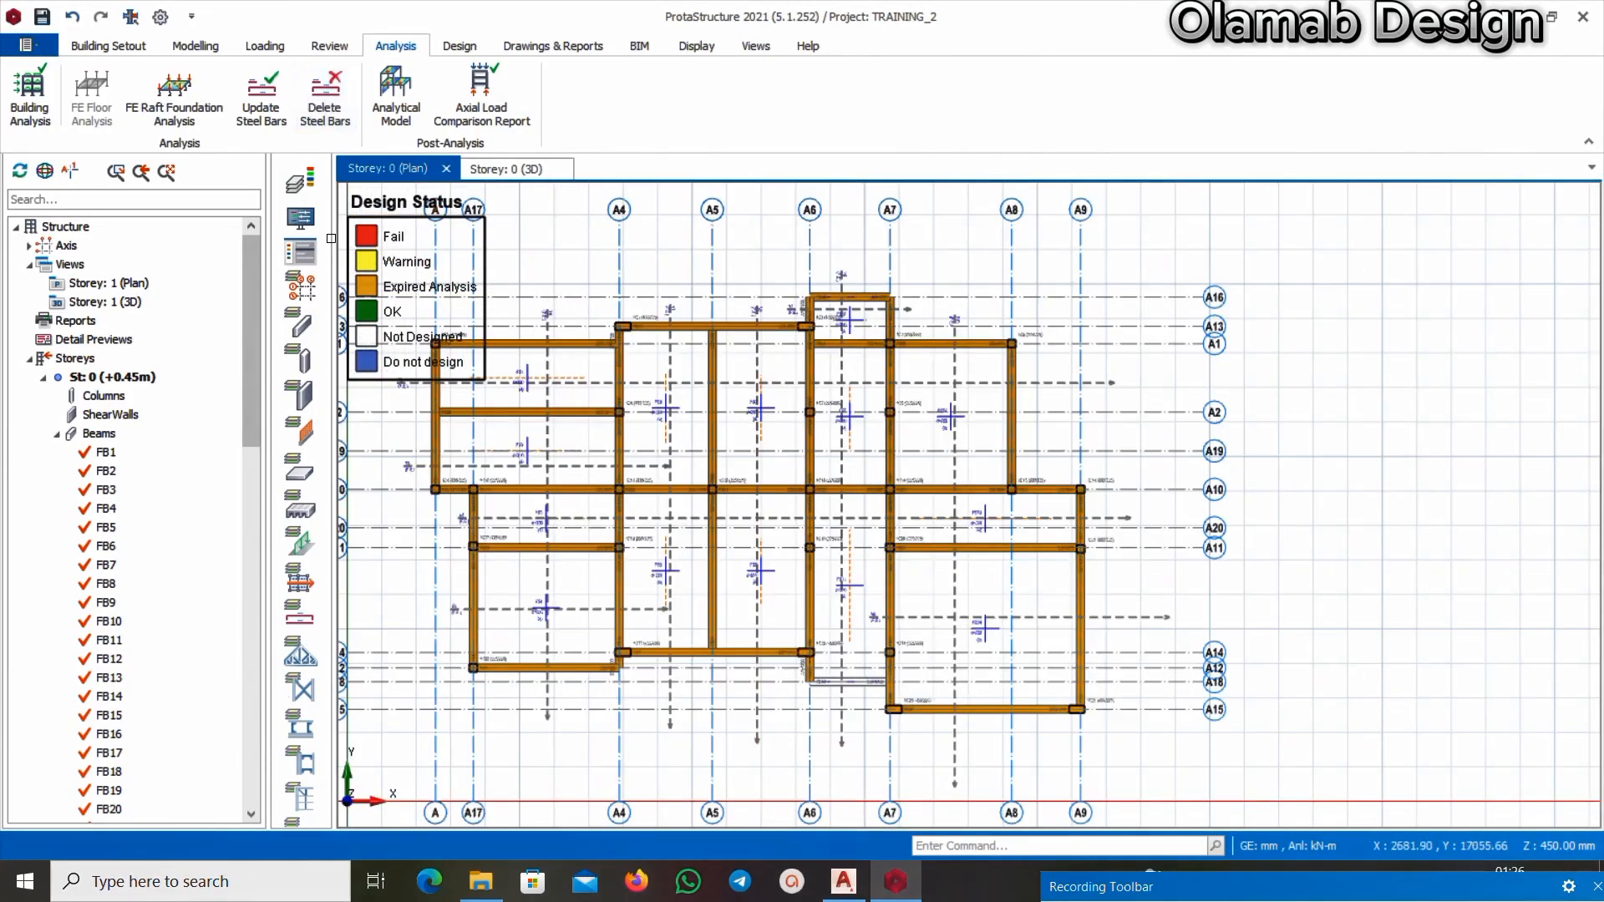
{"action": "scroll", "coordinate": [641, 387], "scroll_direction": "down", "scroll_amount": 3}
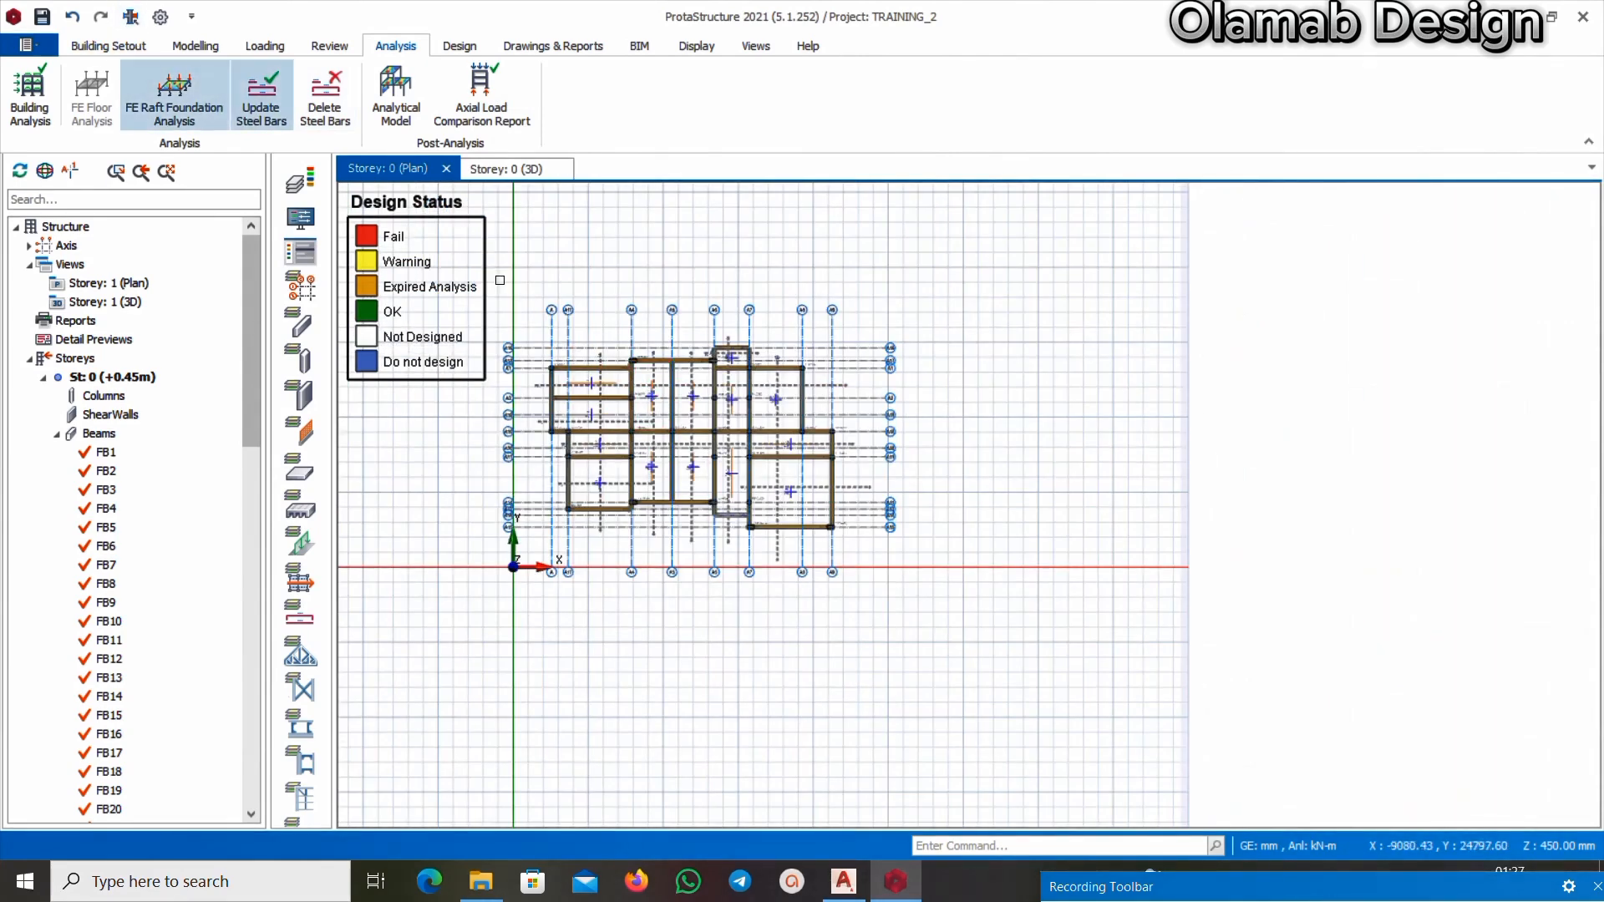
{"action": "scroll", "coordinate": [524, 271], "scroll_direction": "up", "scroll_amount": 3}
{"action": "scroll", "coordinate": [524, 270], "scroll_direction": "up", "scroll_amount": 2}
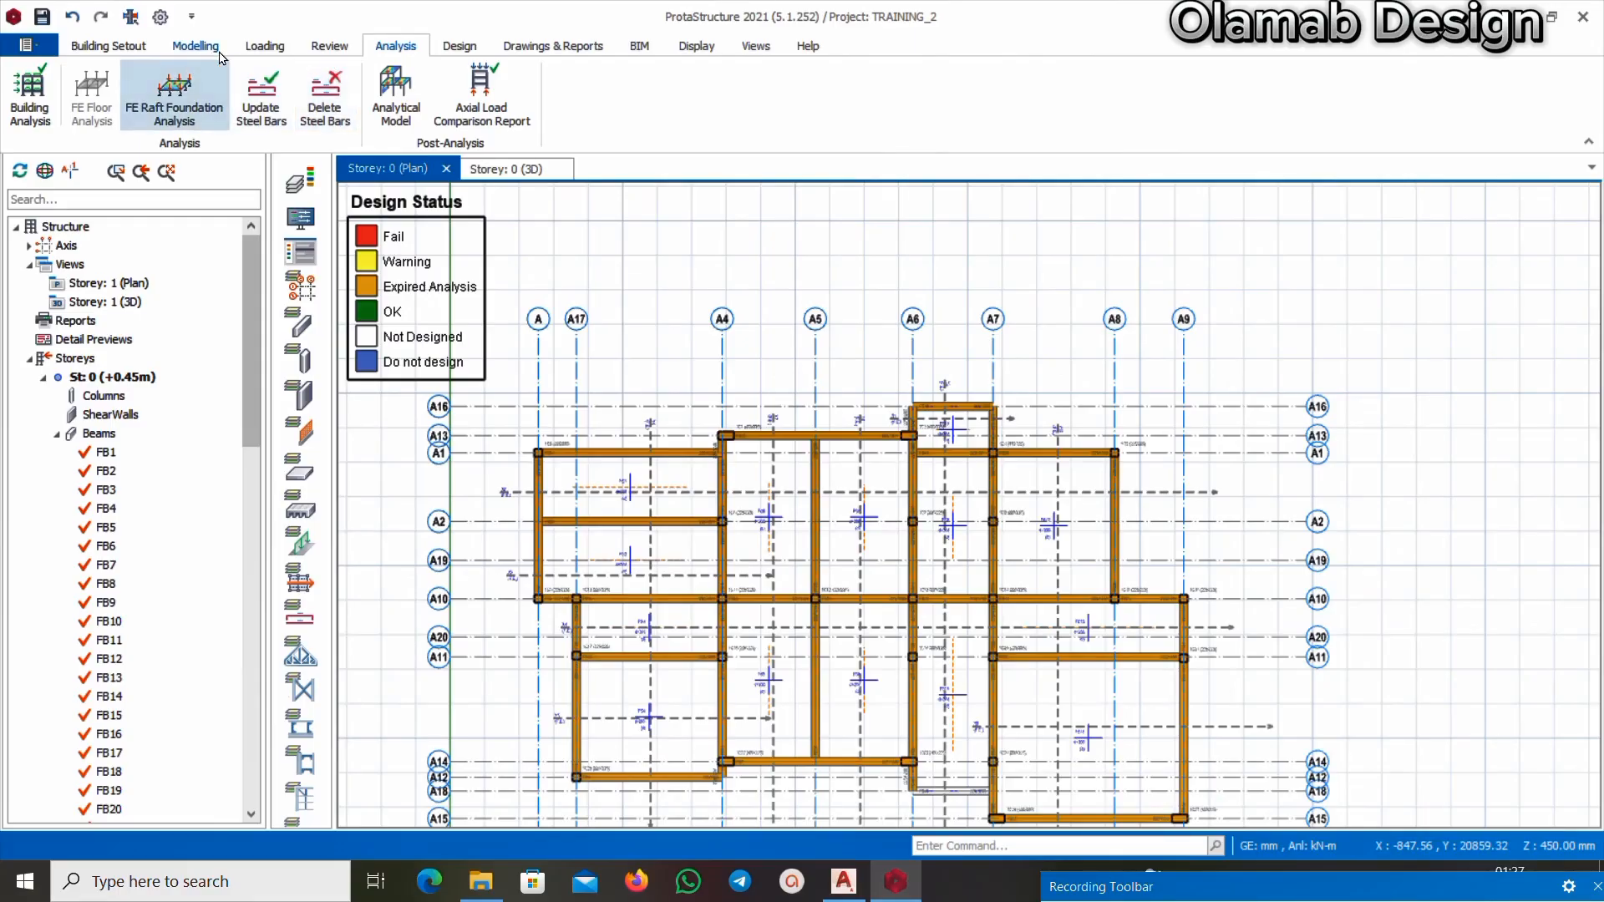
{"action": "left_click", "coordinate": [462, 48]}
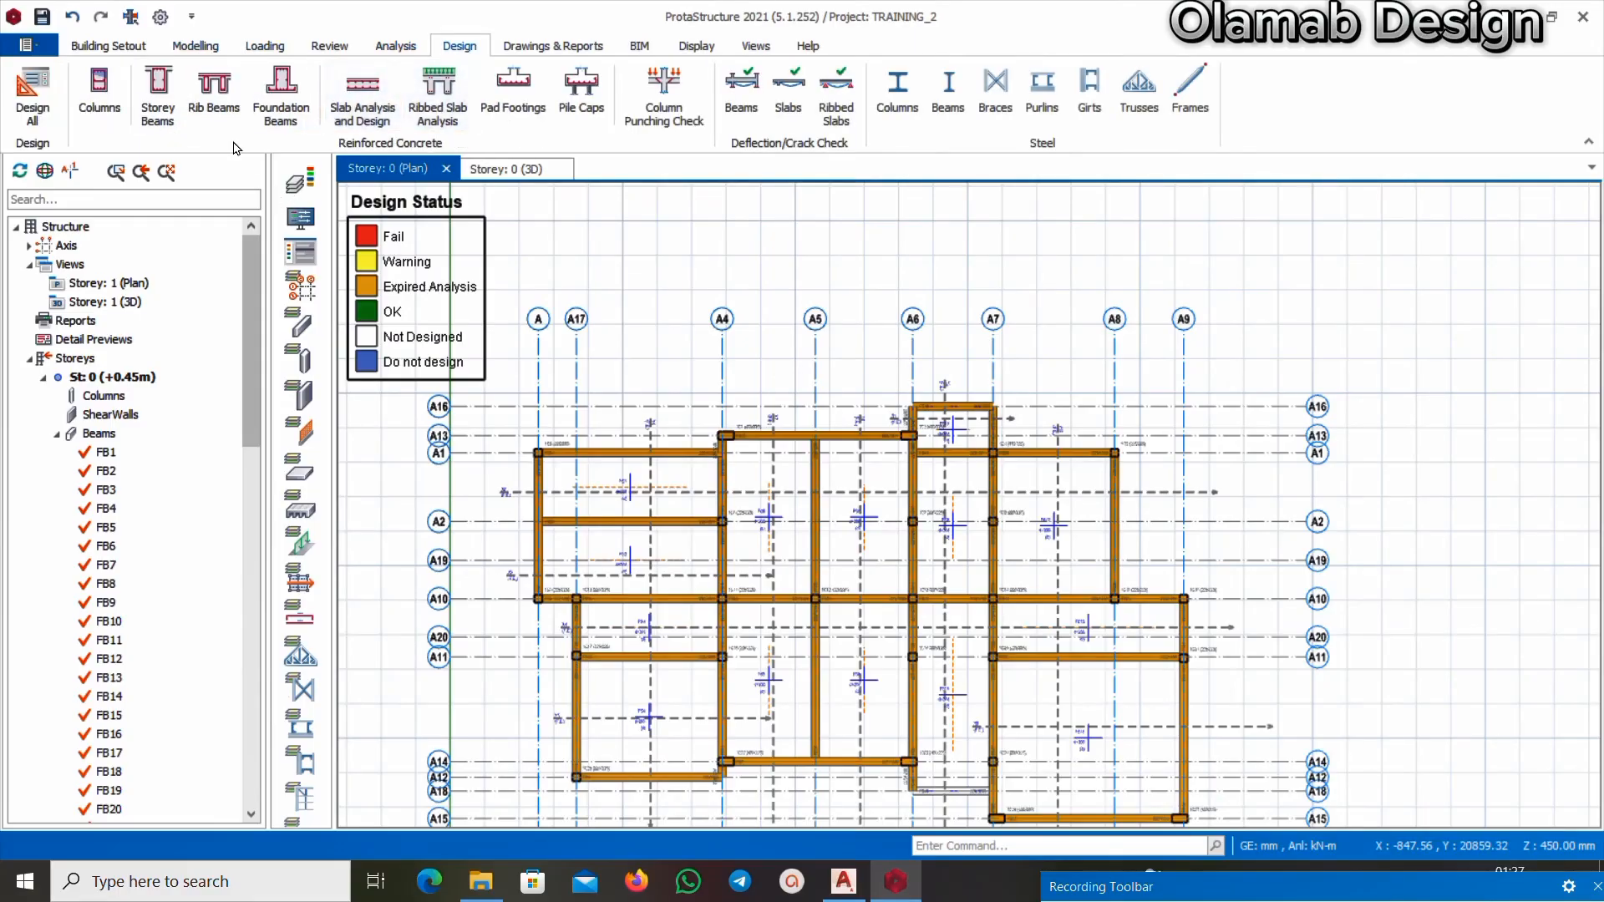
{"action": "left_click", "coordinate": [280, 94]}
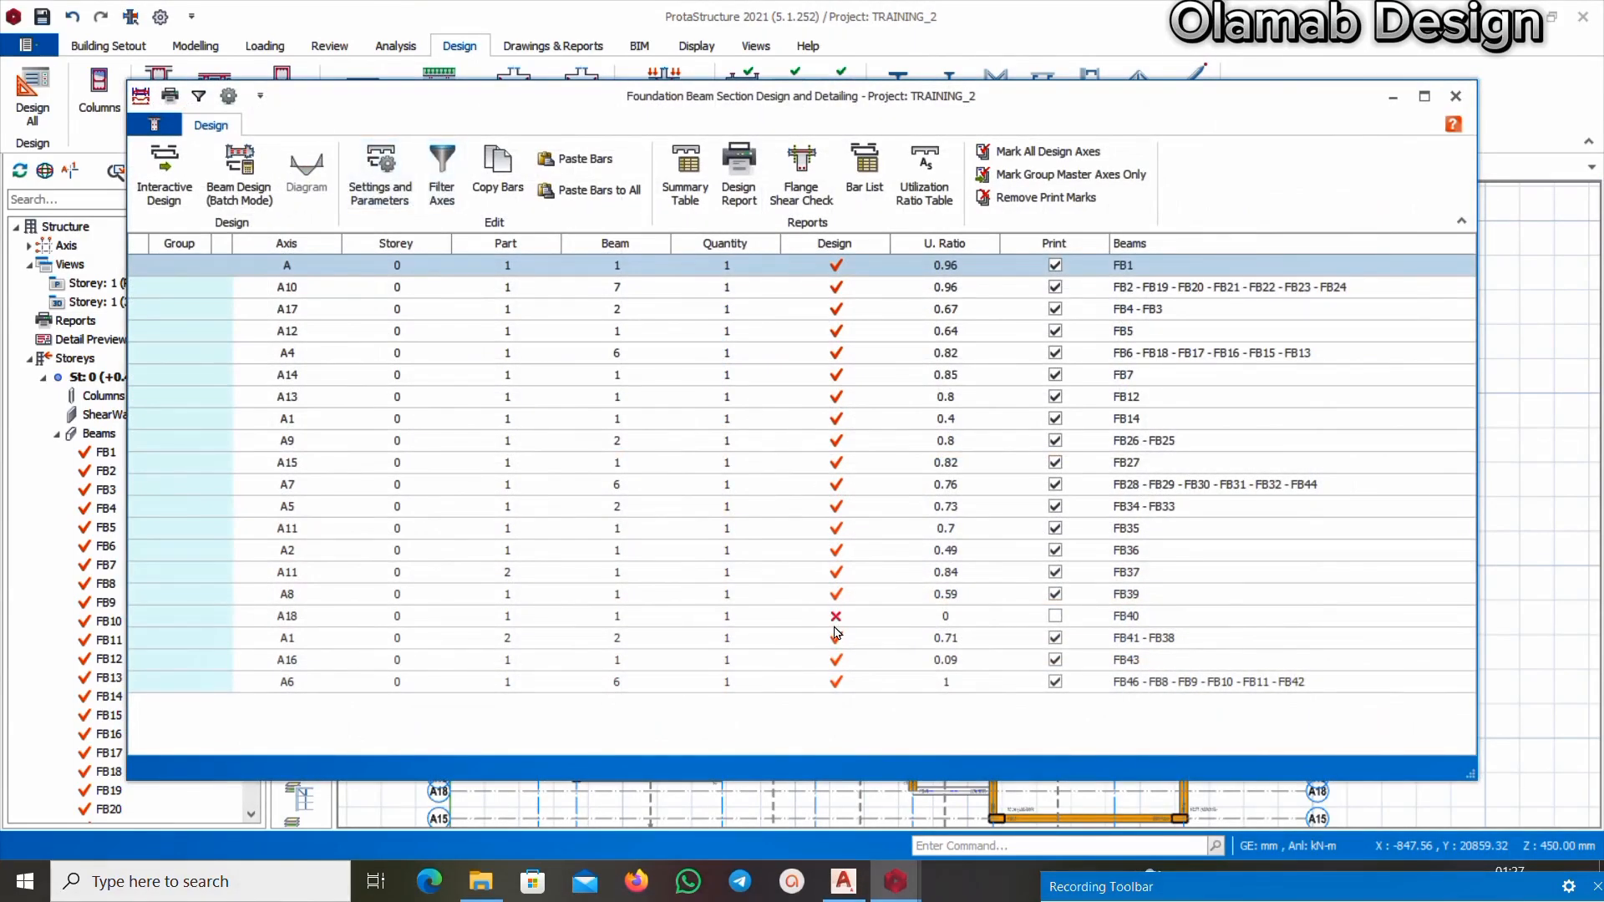
{"action": "left_click", "coordinate": [239, 172]}
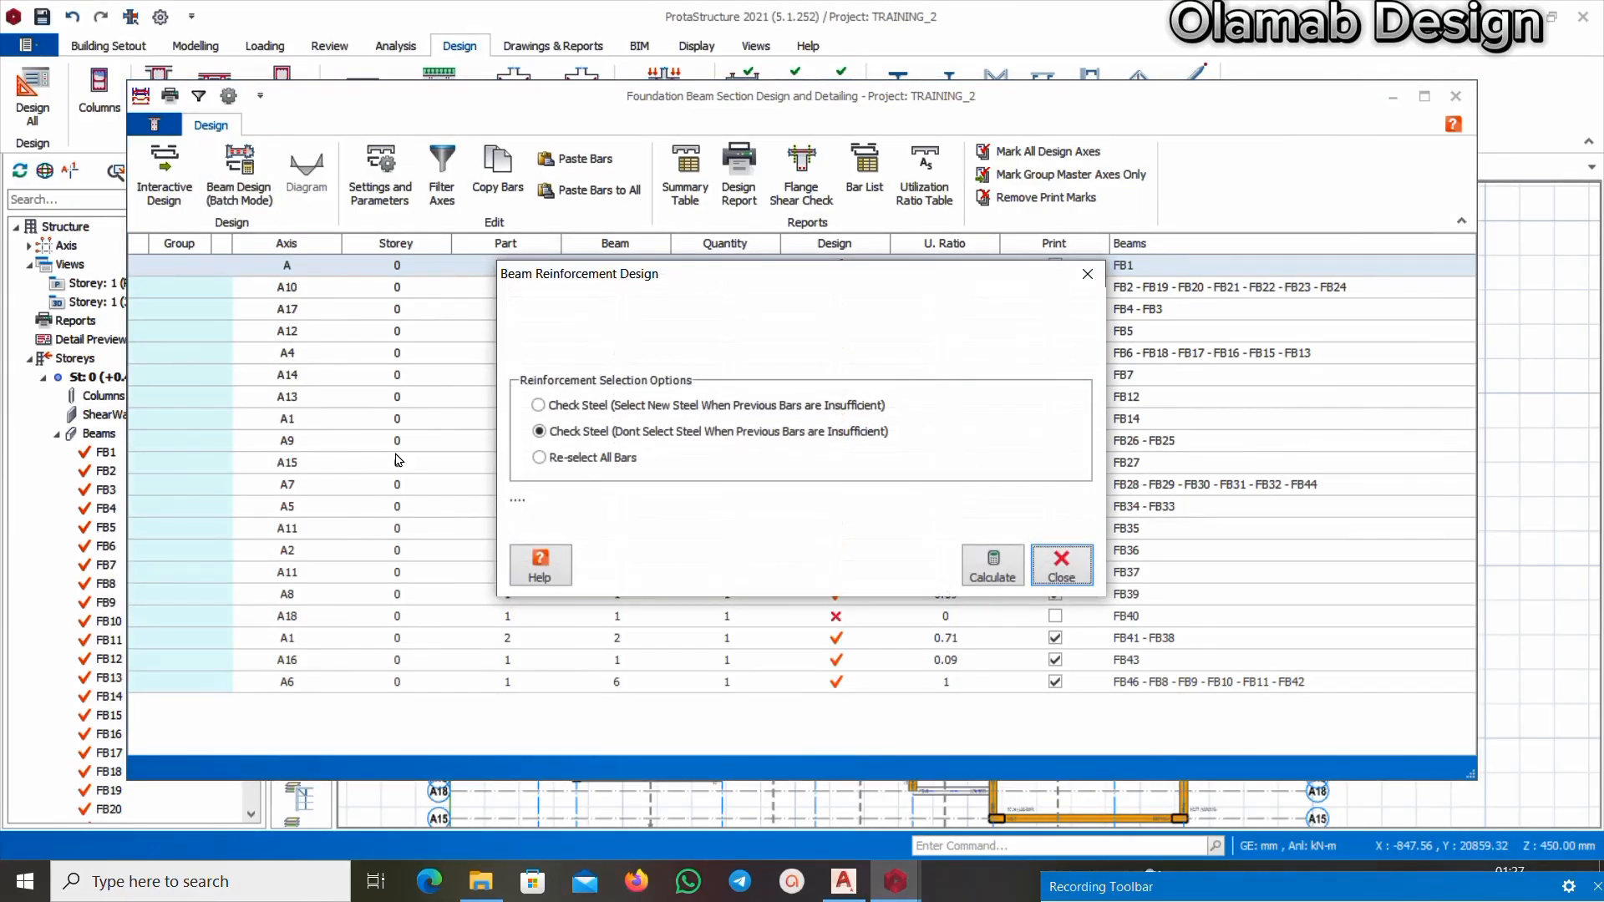
{"action": "left_click", "coordinate": [539, 459]}
{"action": "left_click", "coordinate": [994, 568]}
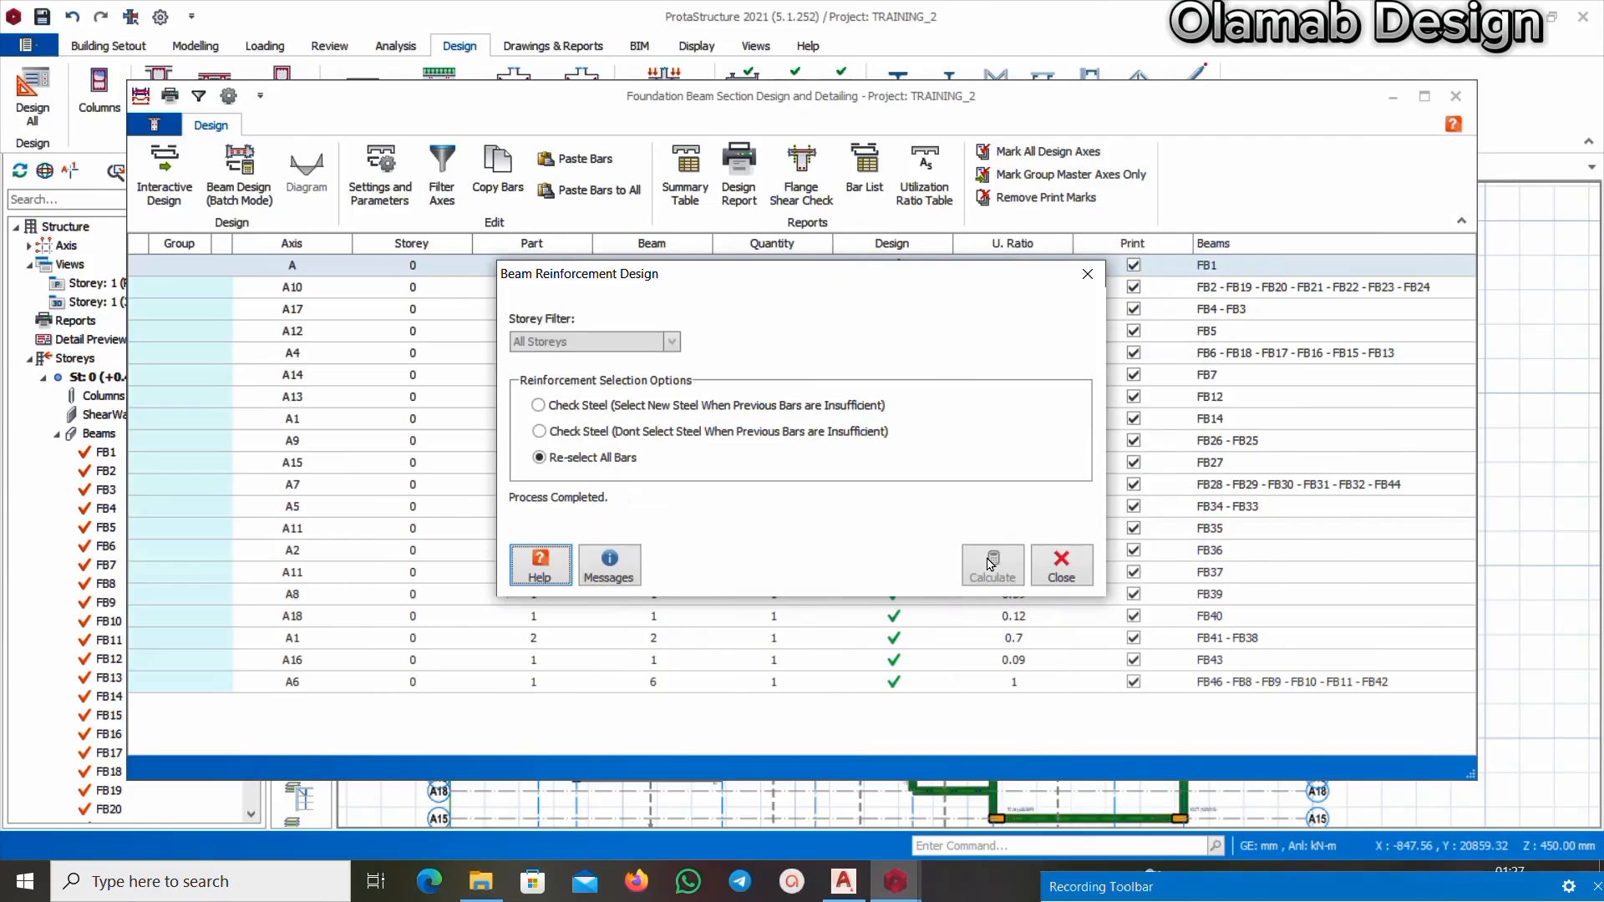
{"action": "left_click", "coordinate": [1060, 570]}
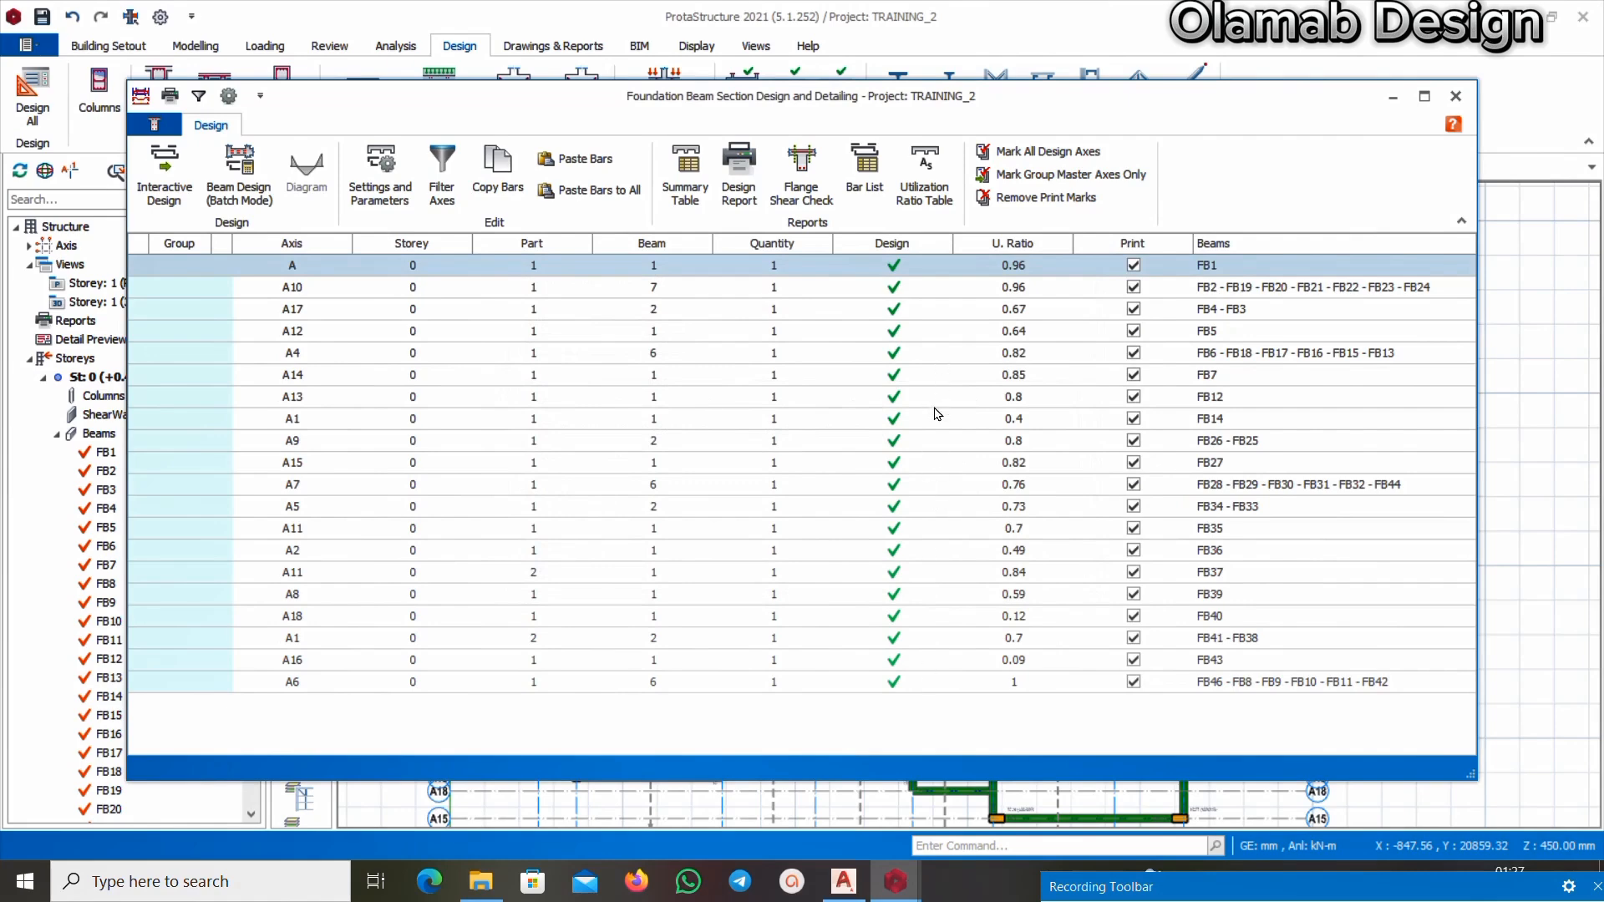
{"action": "left_click", "coordinate": [1456, 97]}
Examine the design status of the foundation beams on the Storey 0 plan, including beam FB40
{"action": "scroll", "coordinate": [949, 523], "scroll_direction": "up", "scroll_amount": 3}
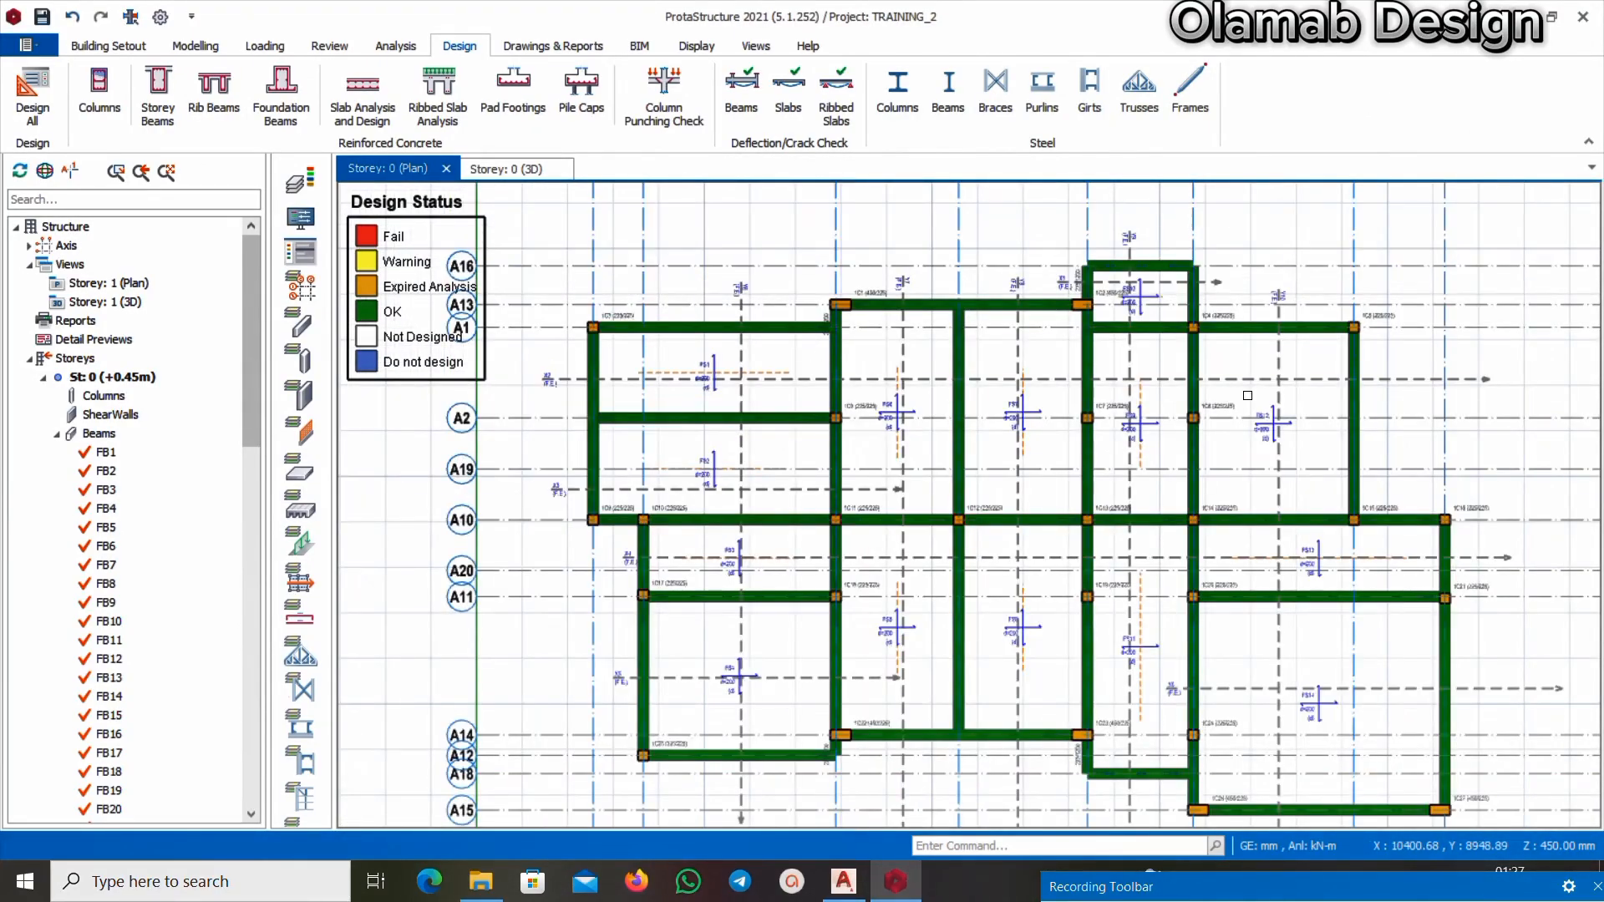
{"action": "scroll", "coordinate": [1178, 351], "scroll_direction": "up", "scroll_amount": 1}
{"action": "scroll", "coordinate": [996, 424], "scroll_direction": "down", "scroll_amount": 3}
{"action": "scroll", "coordinate": [1033, 692], "scroll_direction": "up", "scroll_amount": 2}
{"action": "scroll", "coordinate": [1003, 676], "scroll_direction": "up", "scroll_amount": 5}
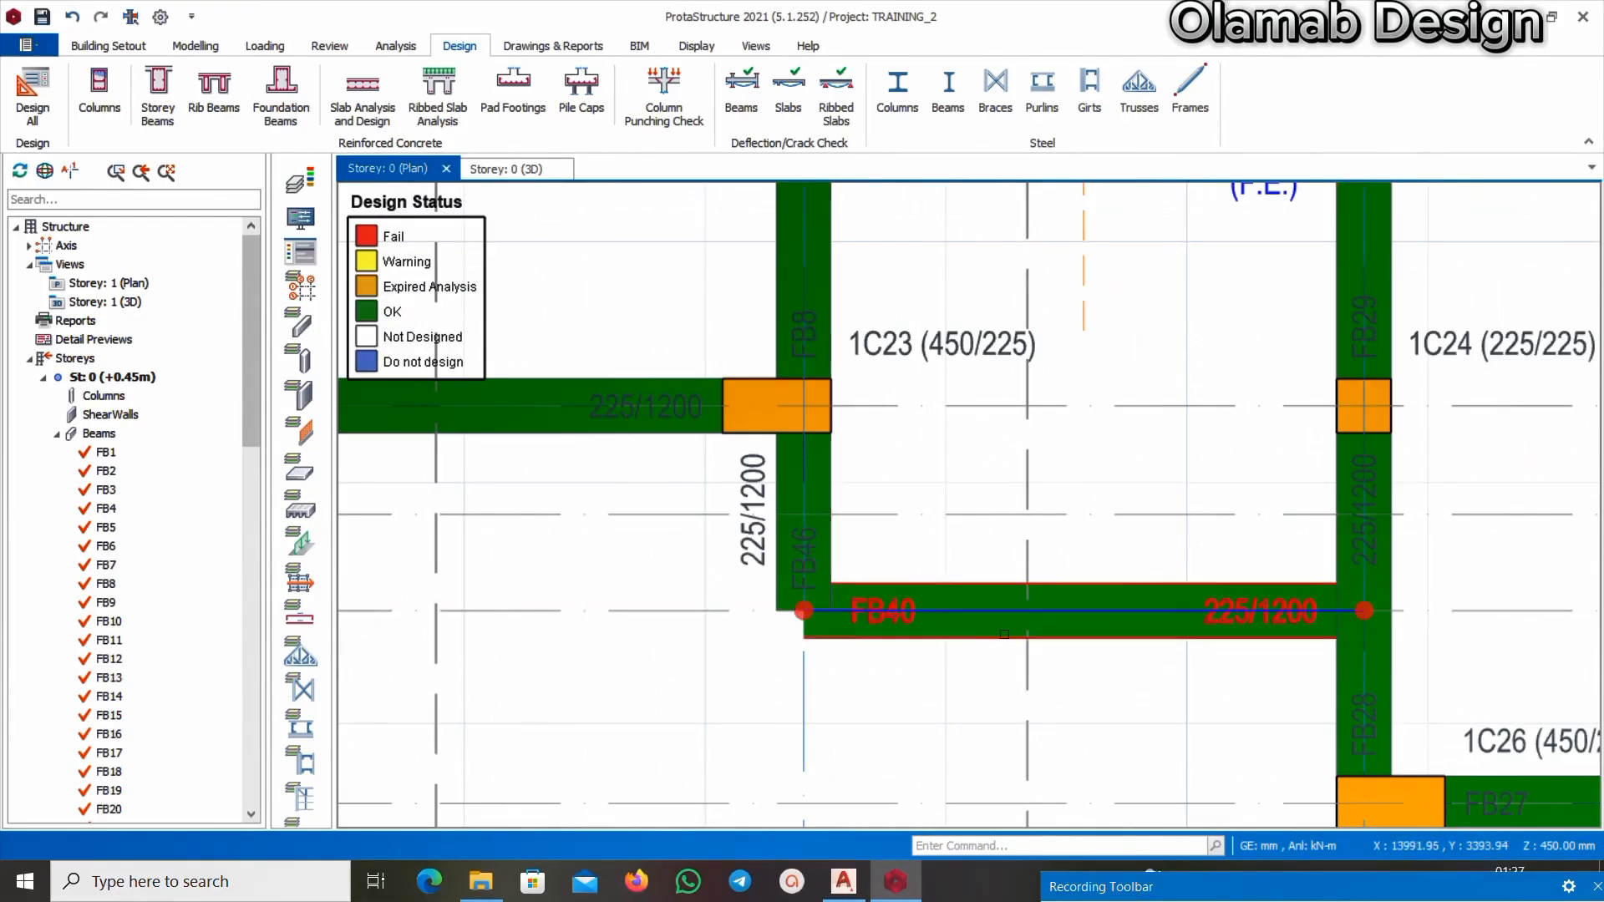
{"action": "scroll", "coordinate": [976, 661], "scroll_direction": "down", "scroll_amount": 3}
{"action": "scroll", "coordinate": [1003, 660], "scroll_direction": "up", "scroll_amount": 1}
{"action": "scroll", "coordinate": [1022, 658], "scroll_direction": "down", "scroll_amount": 3}
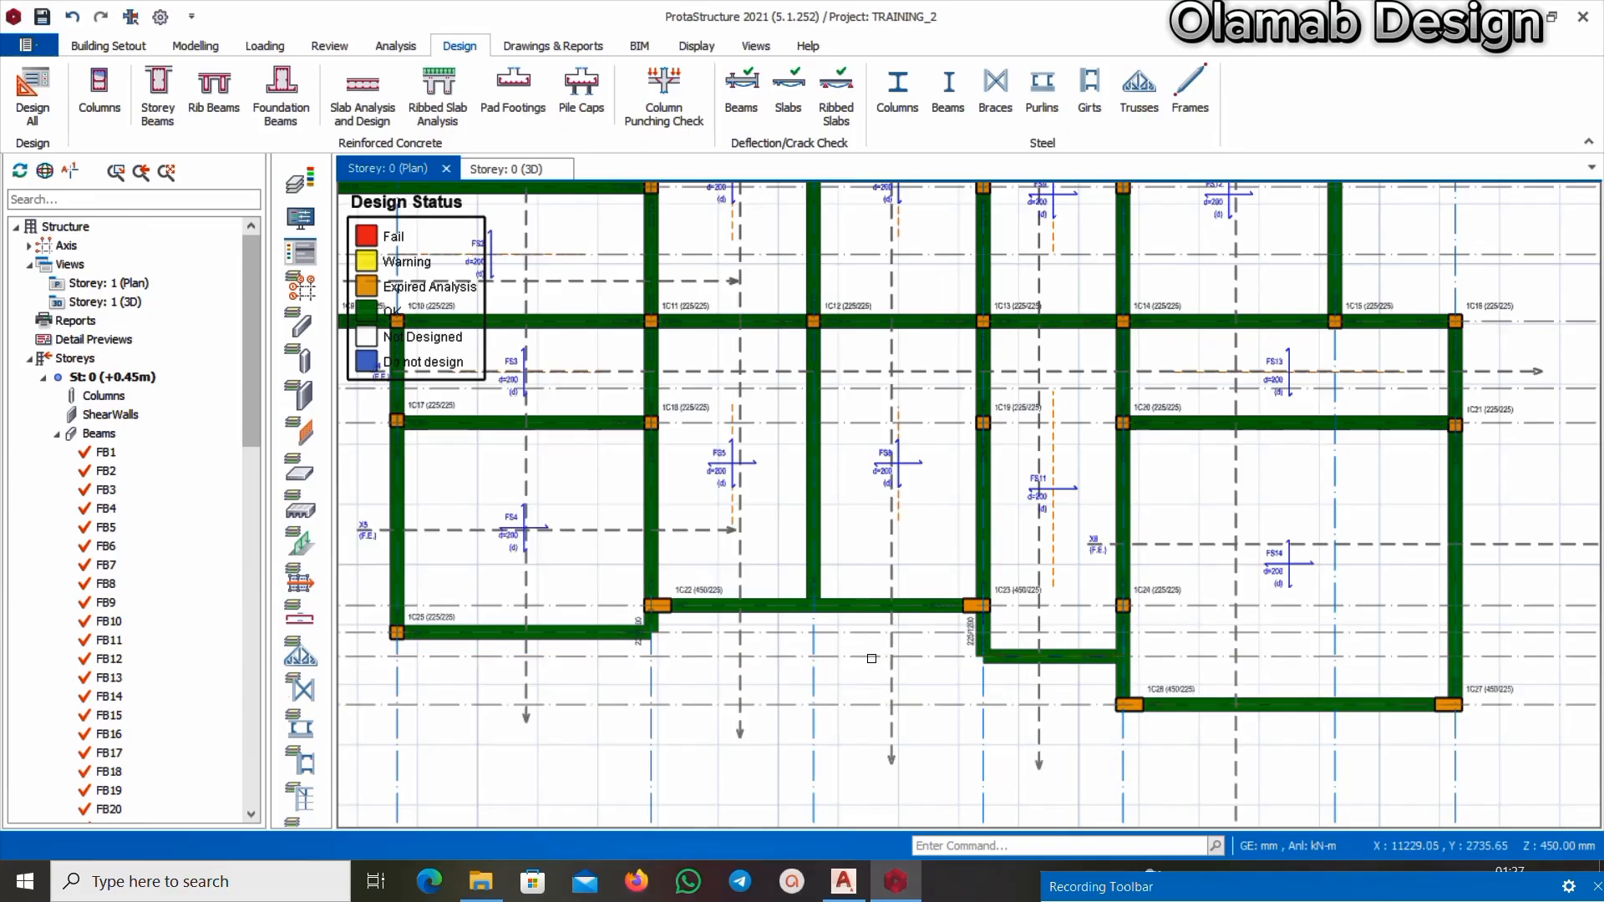
{"action": "scroll", "coordinate": [847, 650], "scroll_direction": "down", "scroll_amount": 3}
{"action": "scroll", "coordinate": [951, 505], "scroll_direction": "up", "scroll_amount": 3}
{"action": "scroll", "coordinate": [951, 505], "scroll_direction": "down", "scroll_amount": 4}
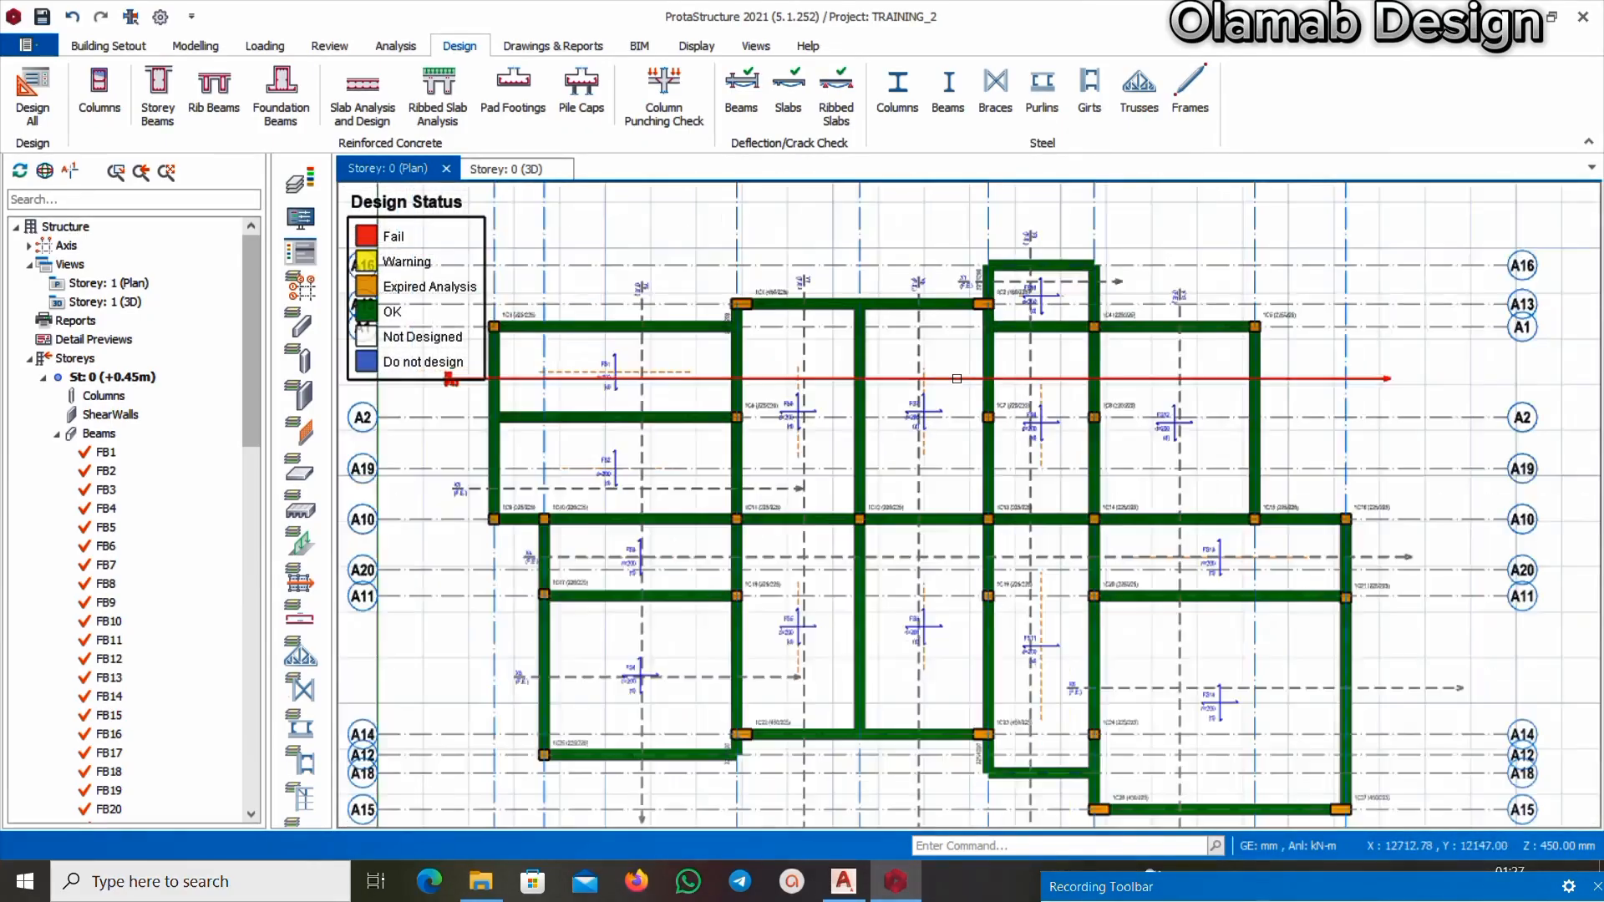
{"action": "scroll", "coordinate": [450, 361], "scroll_direction": "up", "scroll_amount": 4}
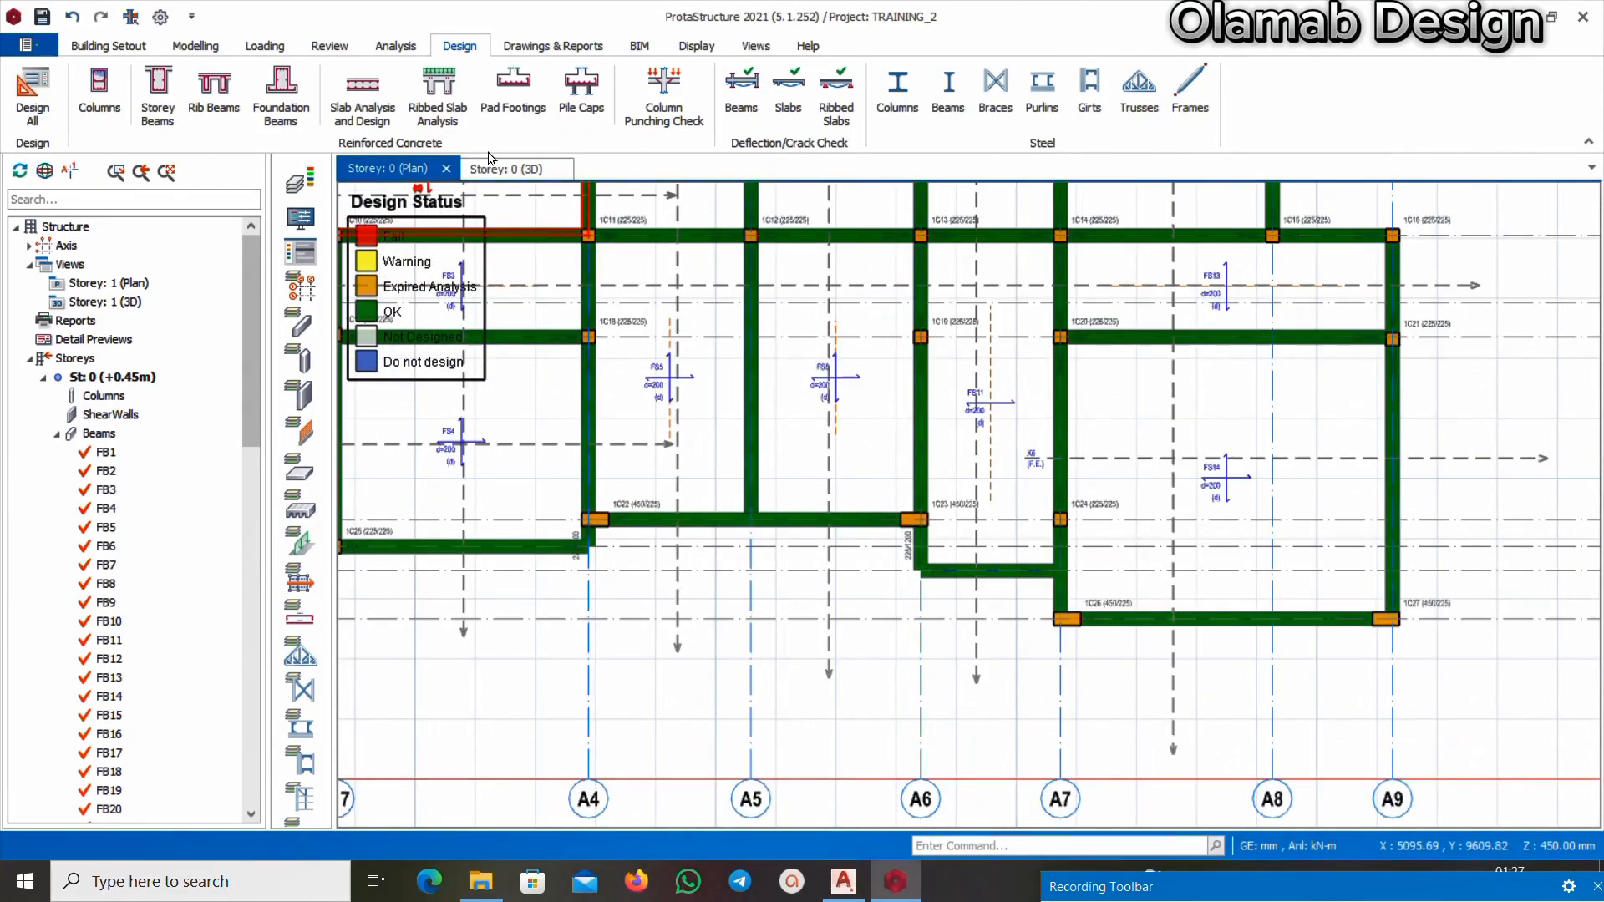
Inspect the design status of the foundation and upper storey members from all sides of the building in 3D
{"action": "left_click", "coordinate": [506, 169]}
{"action": "scroll", "coordinate": [933, 632], "scroll_direction": "down", "scroll_amount": 2}
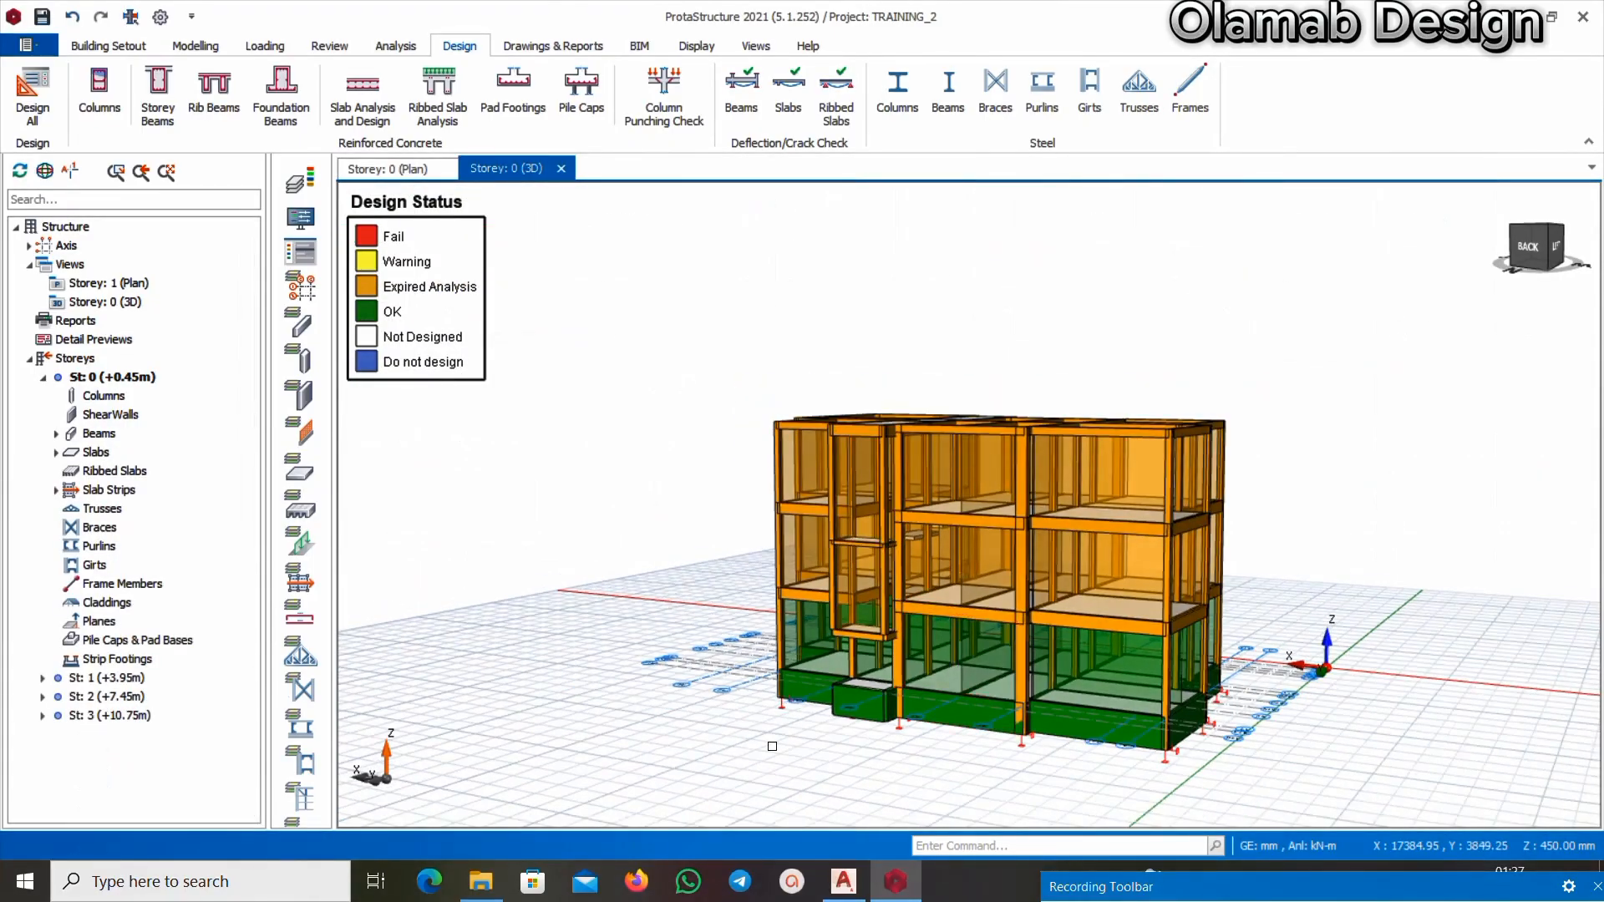
{"action": "middle_click_drag", "start_coordinate": [770, 745], "coordinate": [986, 702]}
{"action": "scroll", "coordinate": [972, 676], "scroll_direction": "up", "scroll_amount": 4}
{"action": "scroll", "coordinate": [972, 676], "scroll_direction": "down", "scroll_amount": 5}
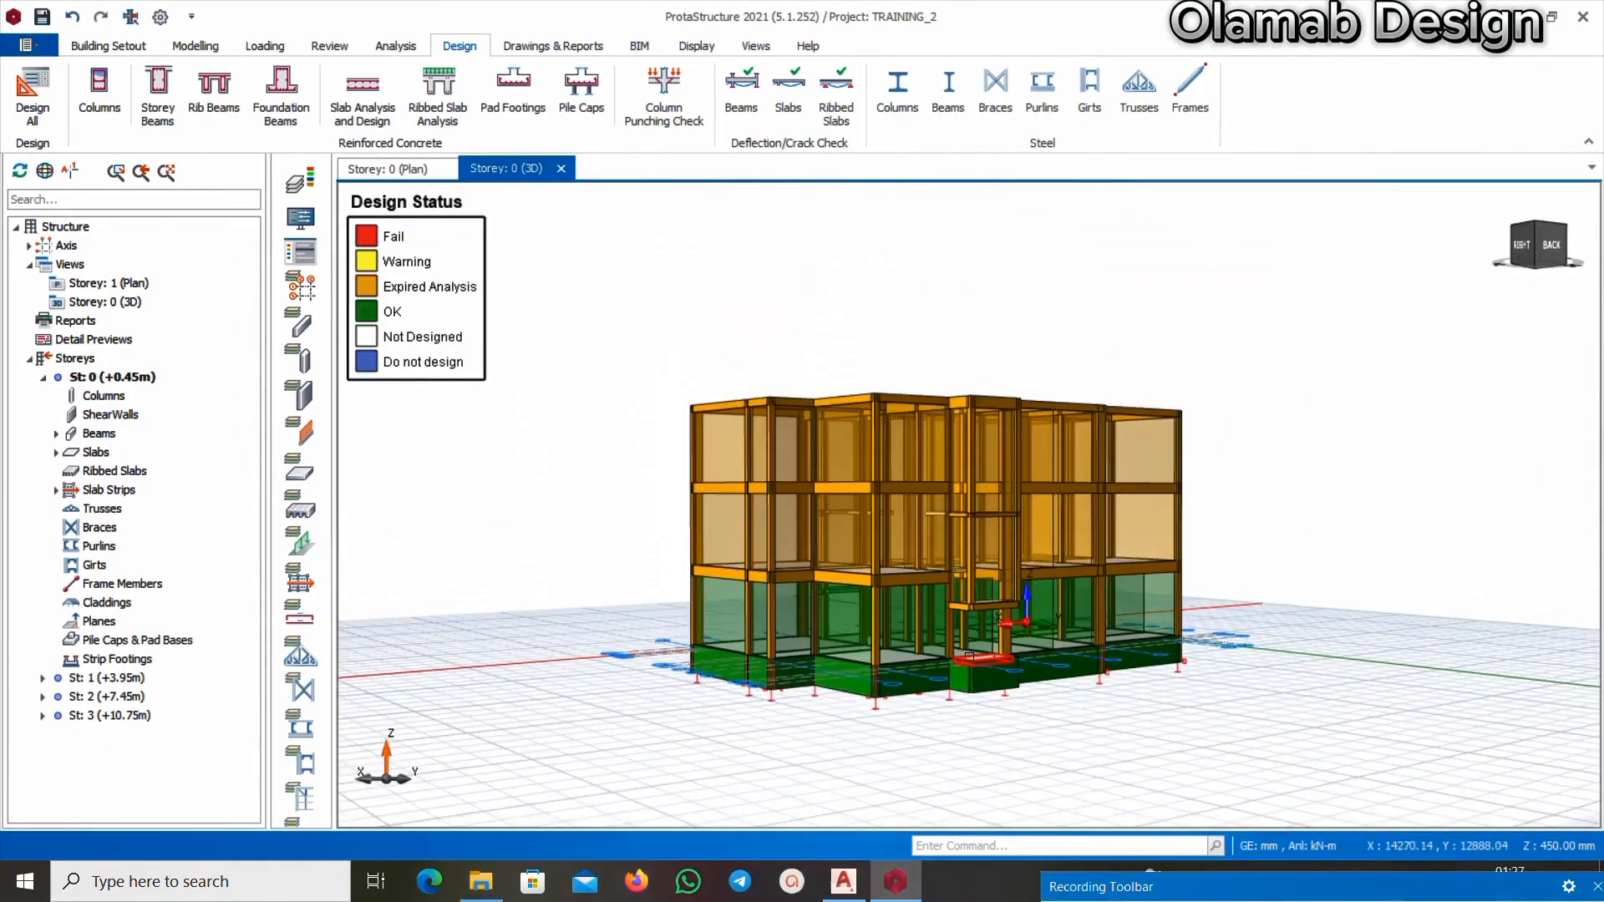
{"action": "middle_click_drag", "start_coordinate": [807, 711], "coordinate": [1067, 723]}
{"action": "scroll", "coordinate": [955, 659], "scroll_direction": "up", "scroll_amount": 4}
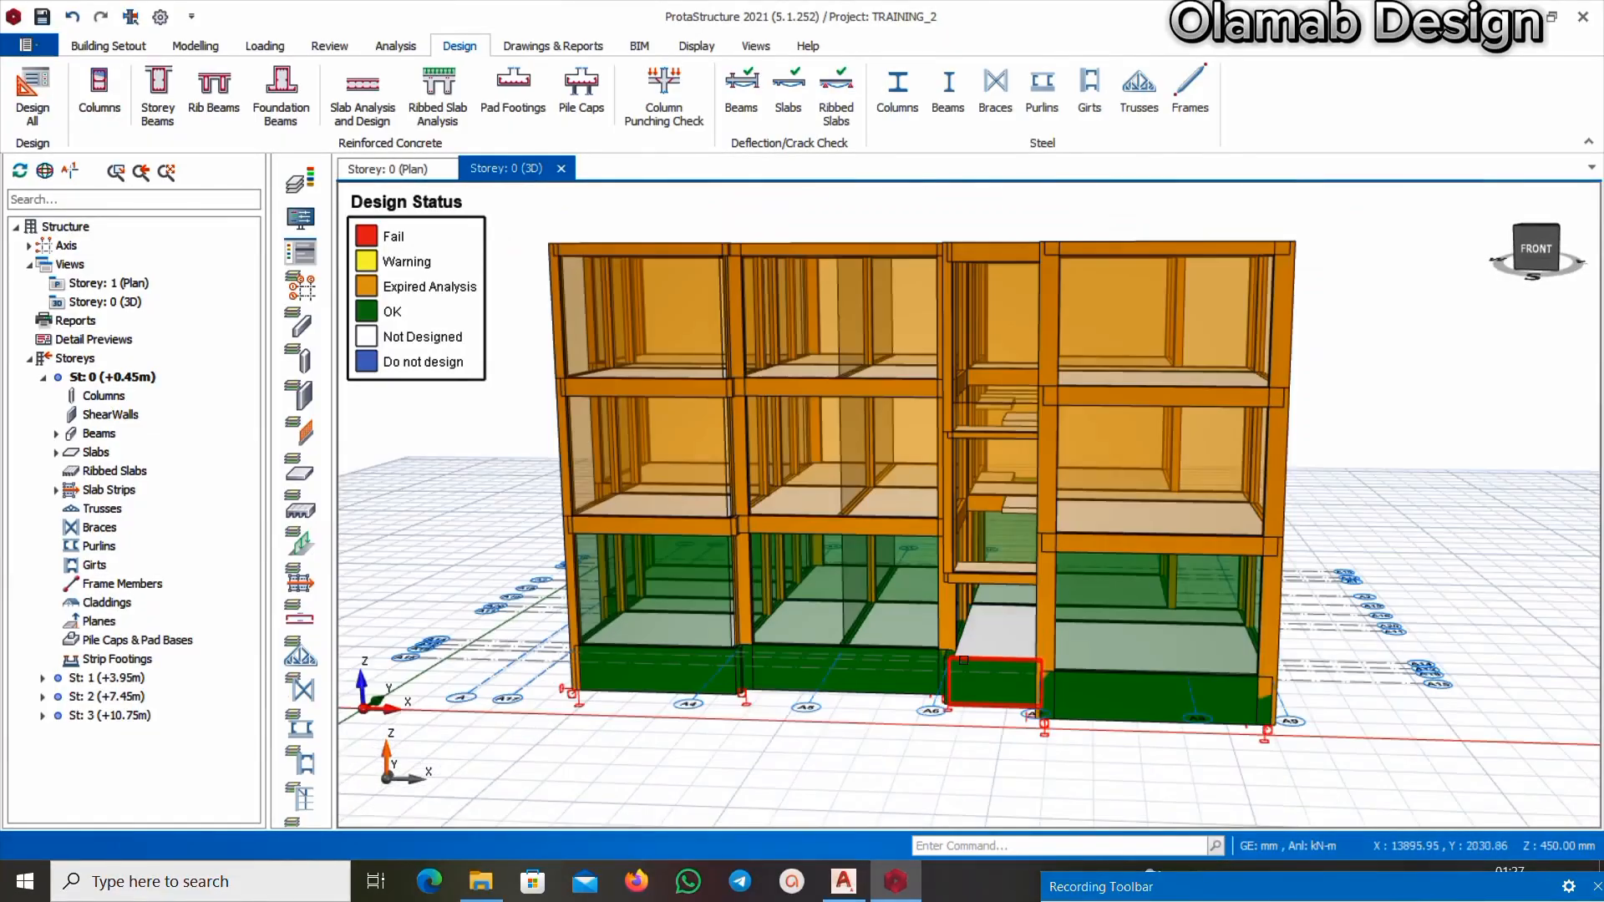
{"action": "scroll", "coordinate": [955, 659], "scroll_direction": "down", "scroll_amount": 3}
{"action": "middle_click_drag", "start_coordinate": [841, 715], "coordinate": [1049, 649]}
{"action": "scroll", "coordinate": [1049, 650], "scroll_direction": "up", "scroll_amount": 4}
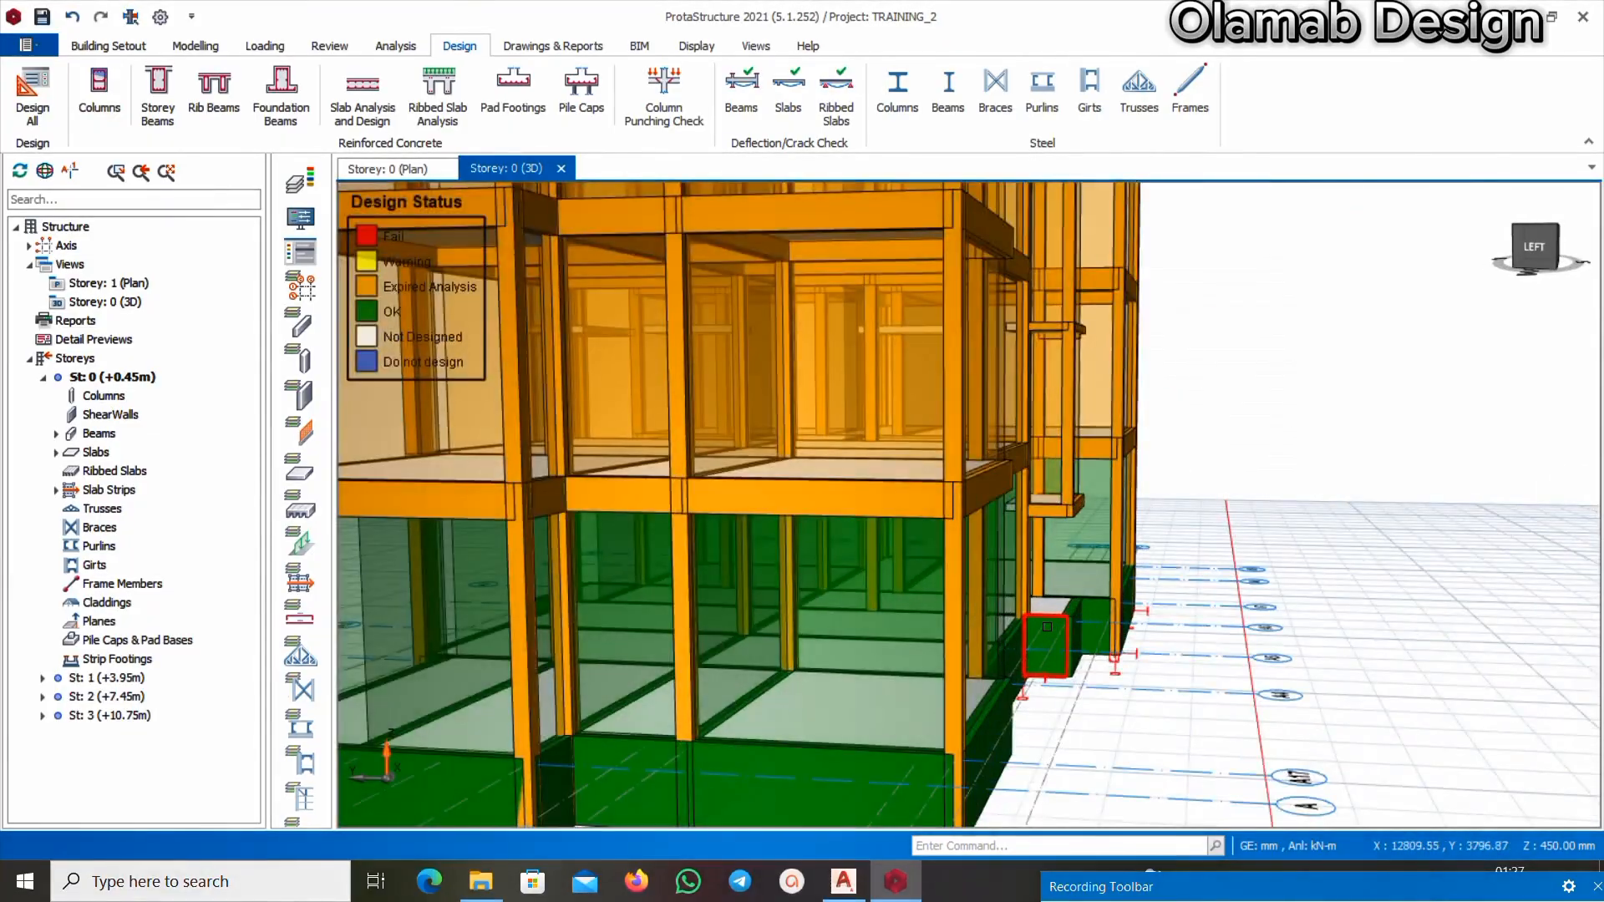
{"action": "scroll", "coordinate": [1048, 649], "scroll_direction": "down", "scroll_amount": 3}
{"action": "middle_click_drag", "start_coordinate": [849, 738], "coordinate": [1045, 763]}
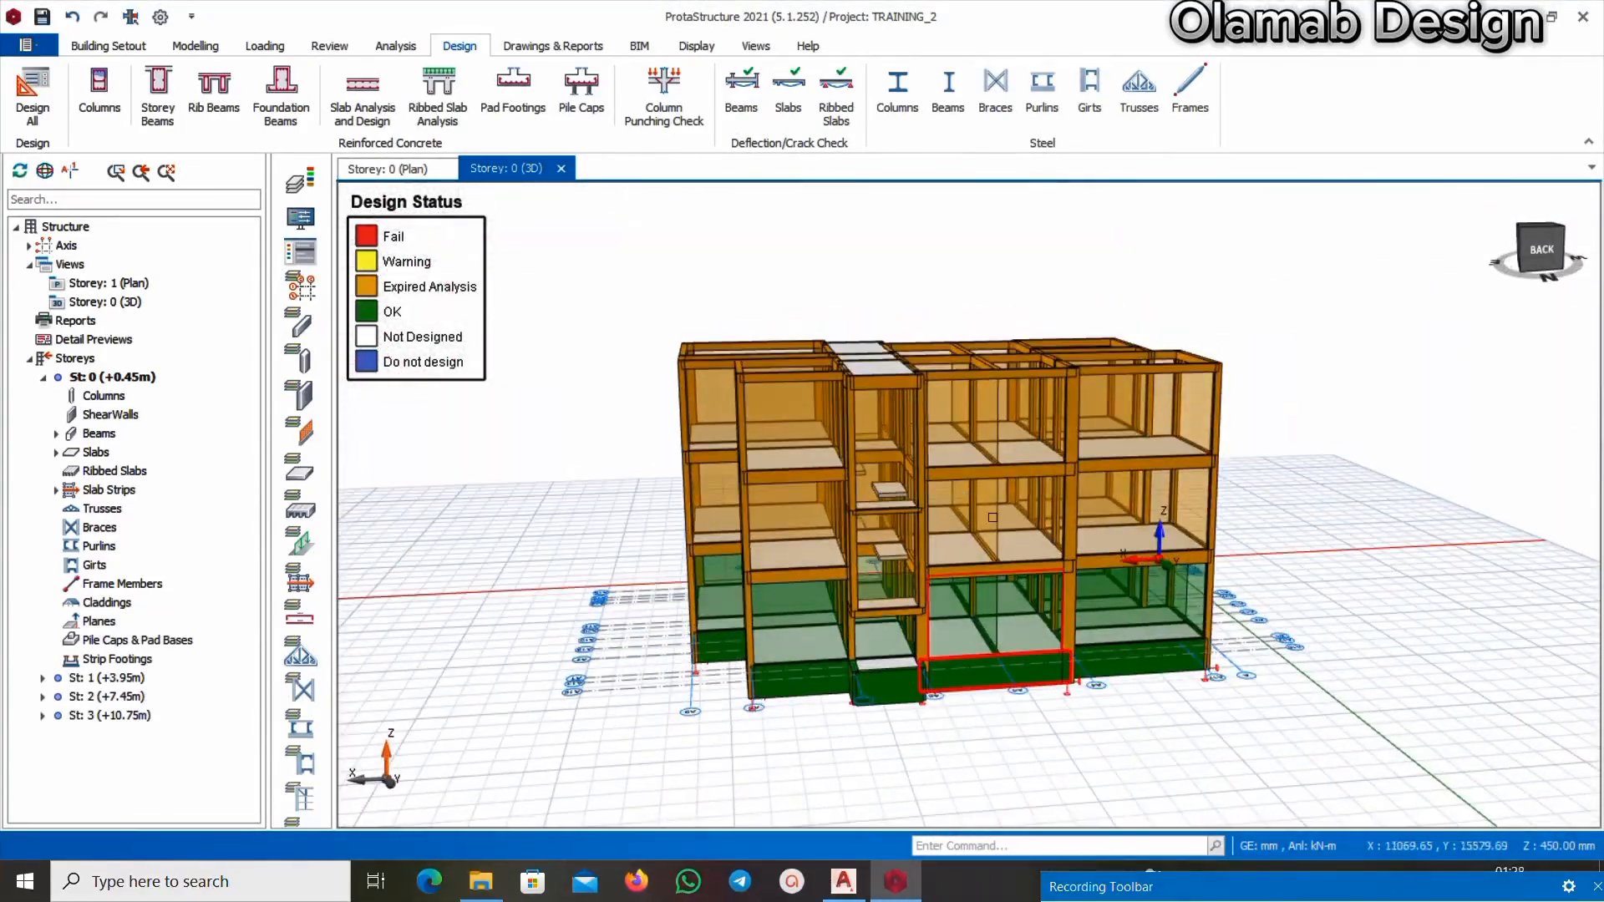
{"action": "scroll", "coordinate": [931, 303], "scroll_direction": "up", "scroll_amount": 3}
{"action": "middle_click_drag", "start_coordinate": [931, 302], "coordinate": [810, 279]}
{"action": "scroll", "coordinate": [811, 279], "scroll_direction": "down", "scroll_amount": 2}
{"action": "middle_click_drag", "start_coordinate": [1243, 496], "coordinate": [958, 379]}
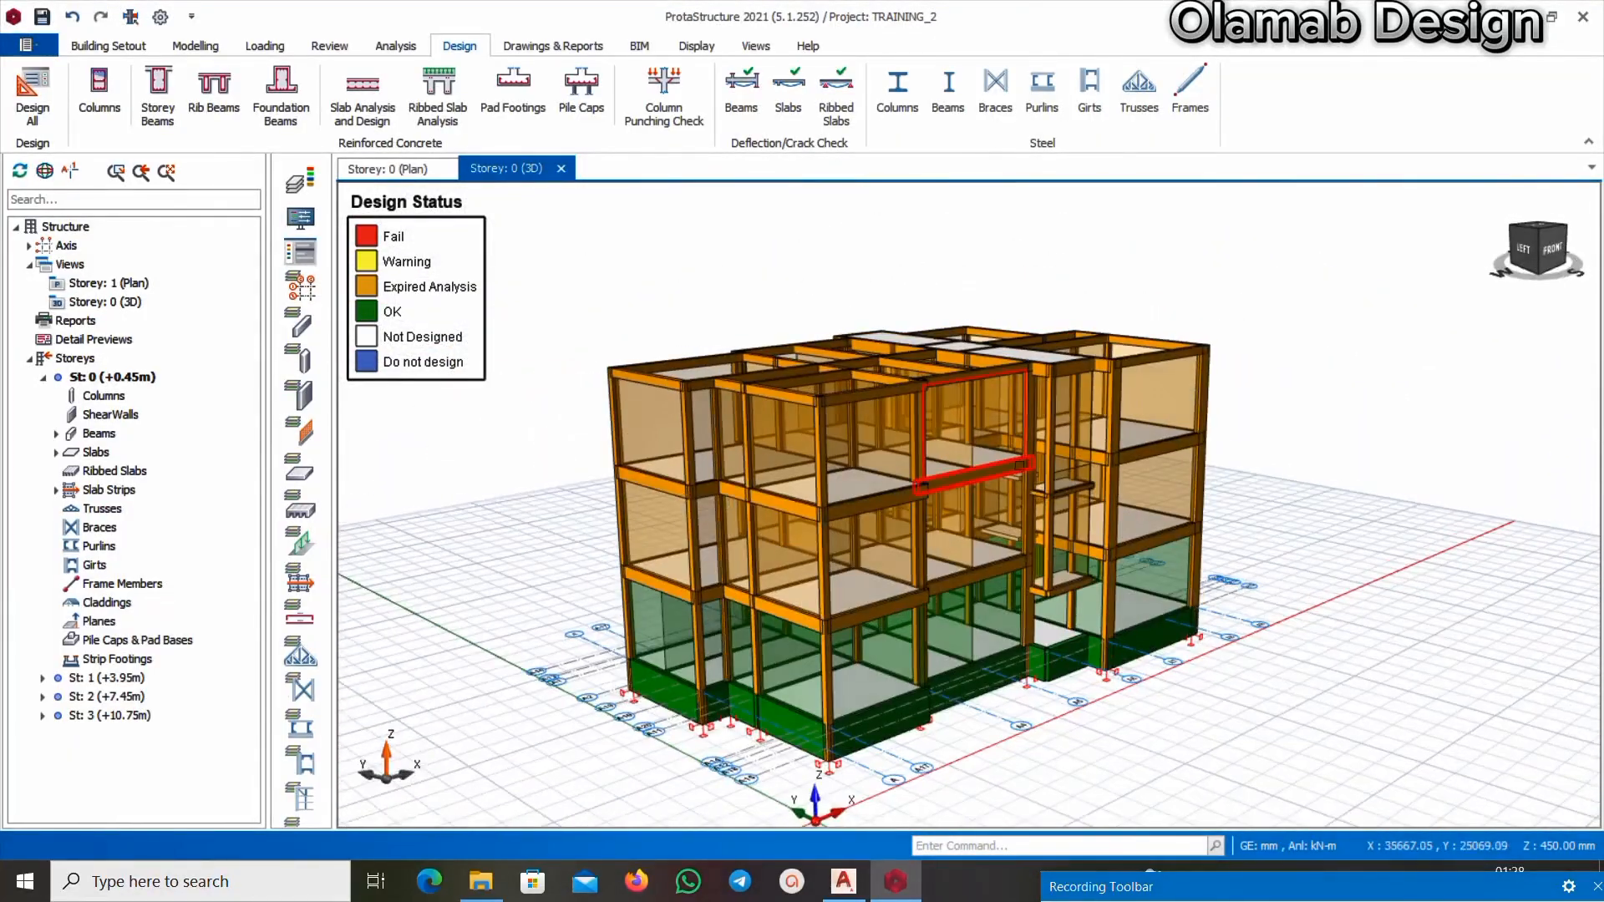
{"action": "scroll", "coordinate": [958, 379], "scroll_direction": "up", "scroll_amount": 3}
{"action": "scroll", "coordinate": [958, 379], "scroll_direction": "down", "scroll_amount": 5}
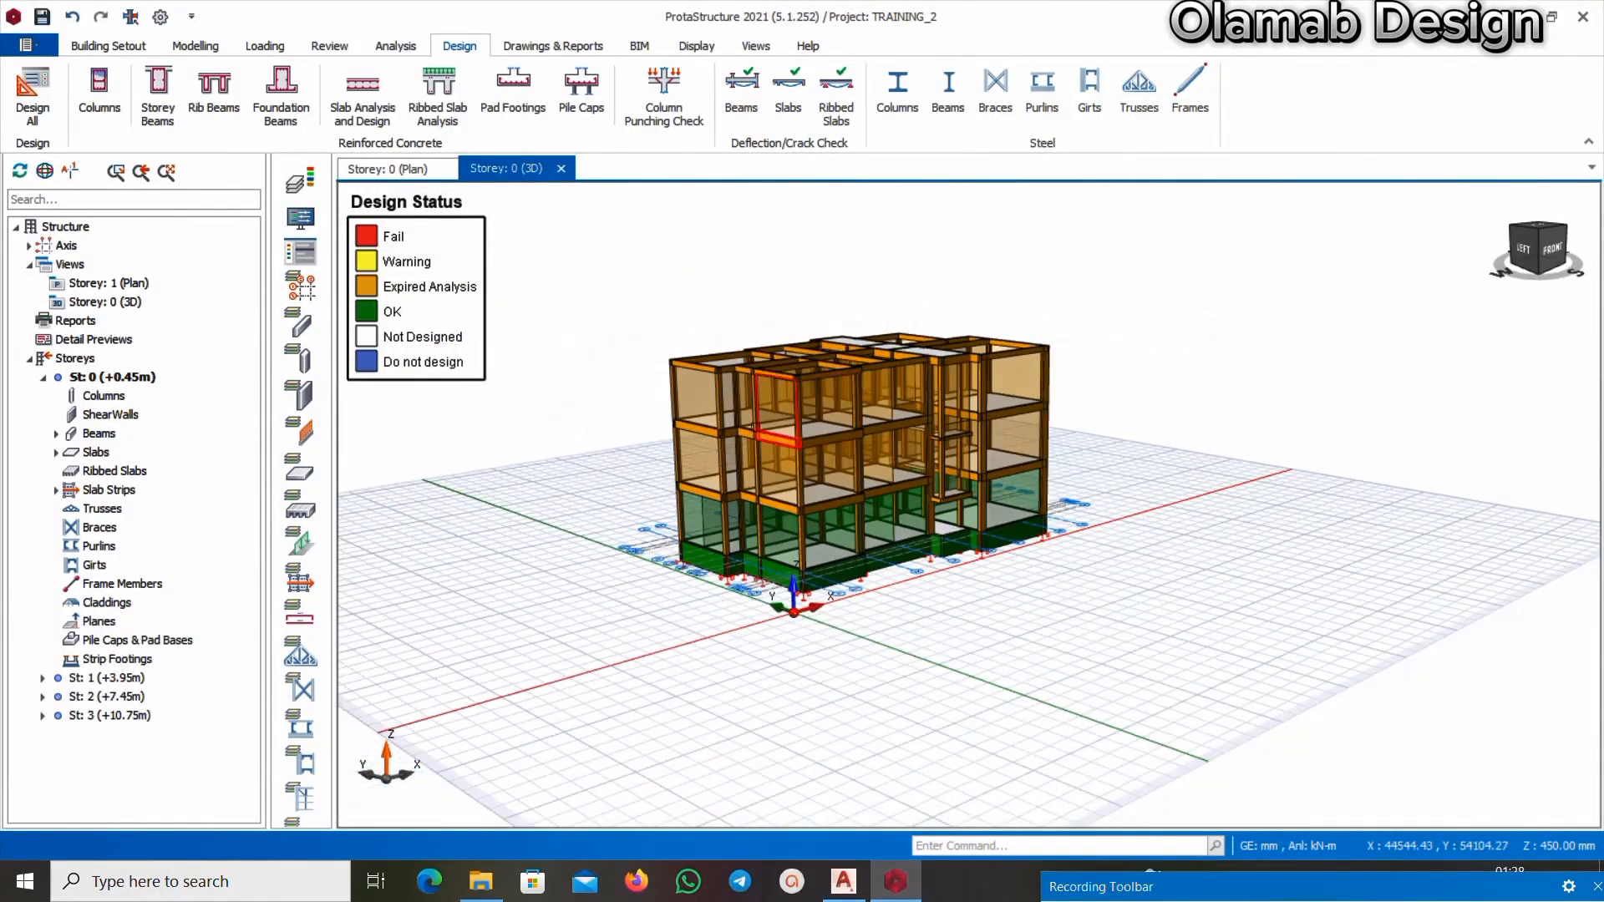
{"action": "middle_click_drag", "start_coordinate": [611, 531], "coordinate": [860, 558]}
{"action": "scroll", "coordinate": [838, 413], "scroll_direction": "up", "scroll_amount": 3}
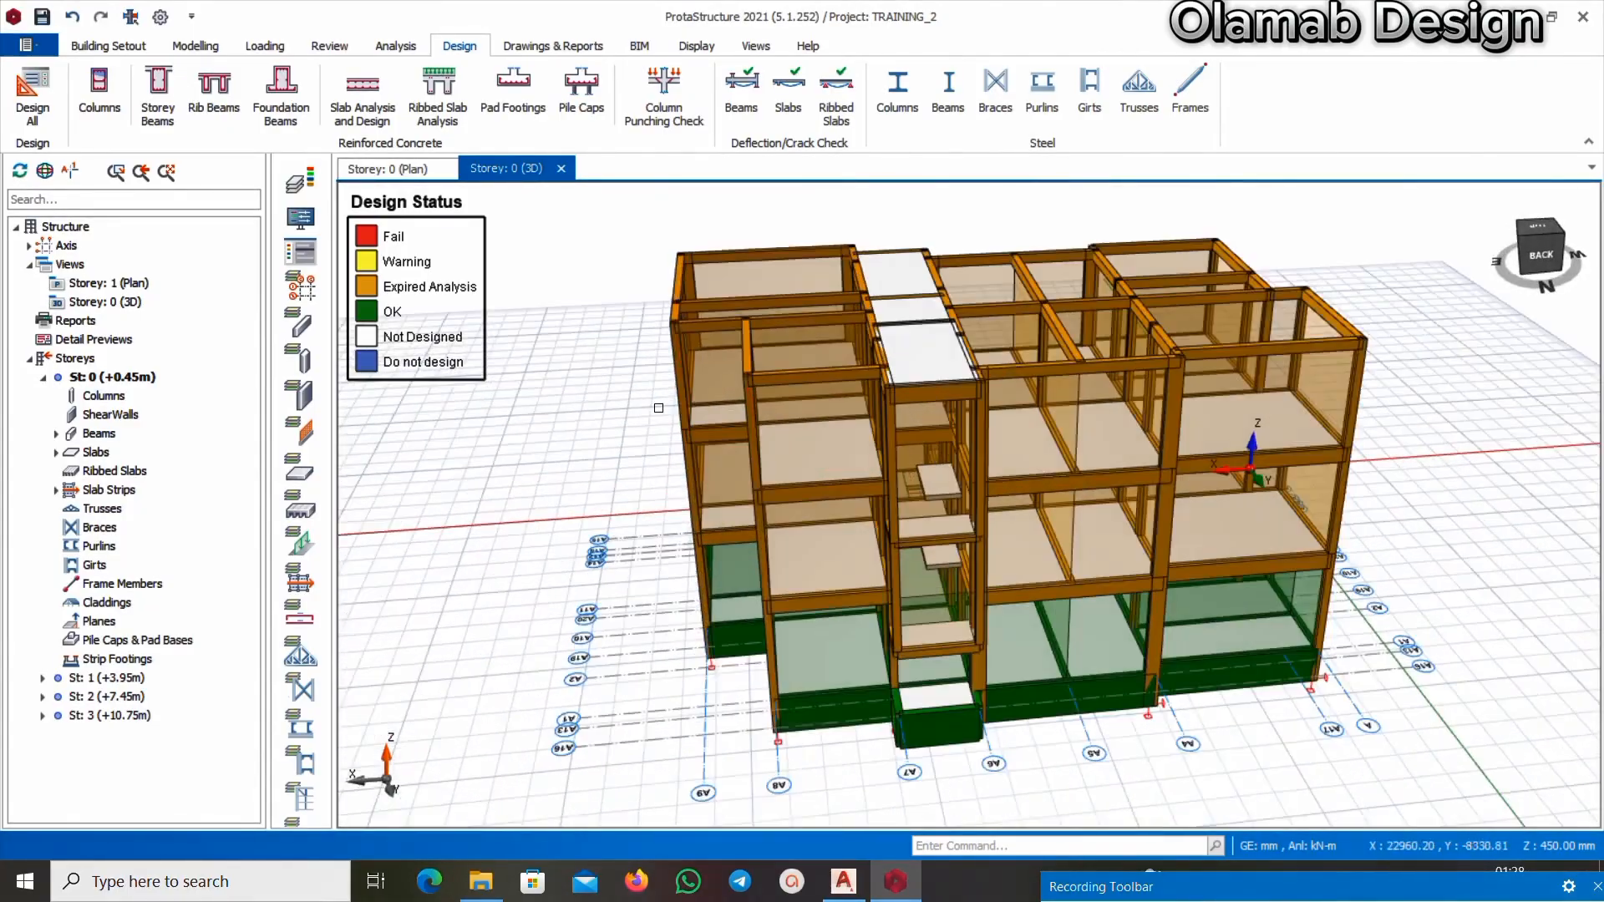
{"action": "scroll", "coordinate": [837, 412], "scroll_direction": "down", "scroll_amount": 2}
{"action": "middle_click_drag", "start_coordinate": [790, 413], "coordinate": [656, 362]}
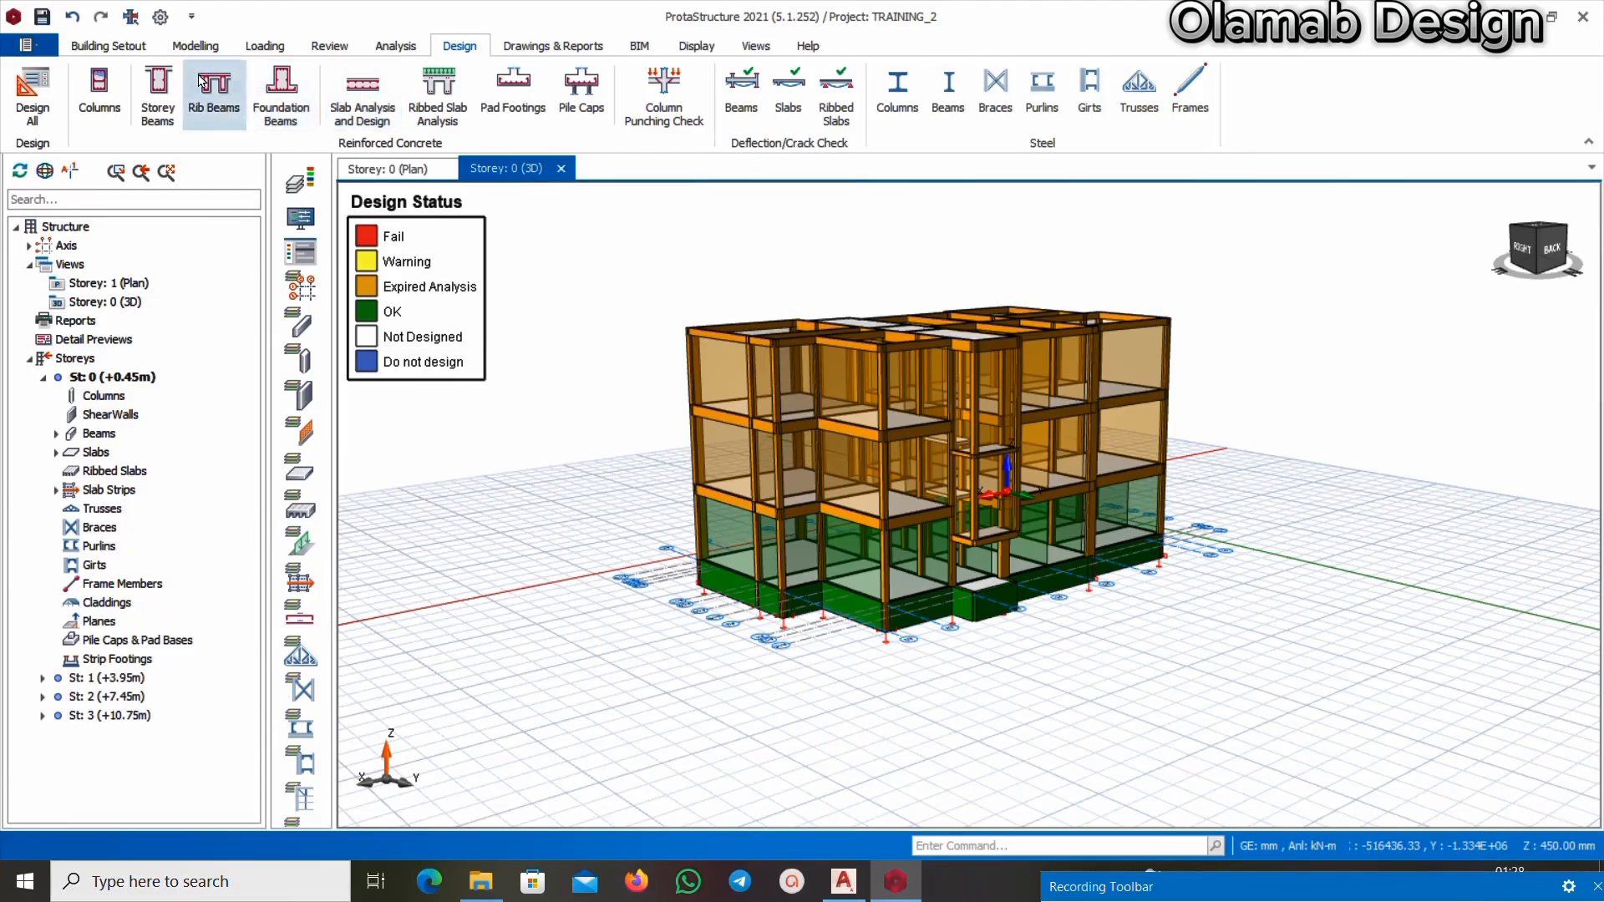
Run the building analysis with column/wall and beam reinforcement design included, re-selecting the column/wall bars, and dismiss the summary report
{"action": "left_click", "coordinate": [393, 47]}
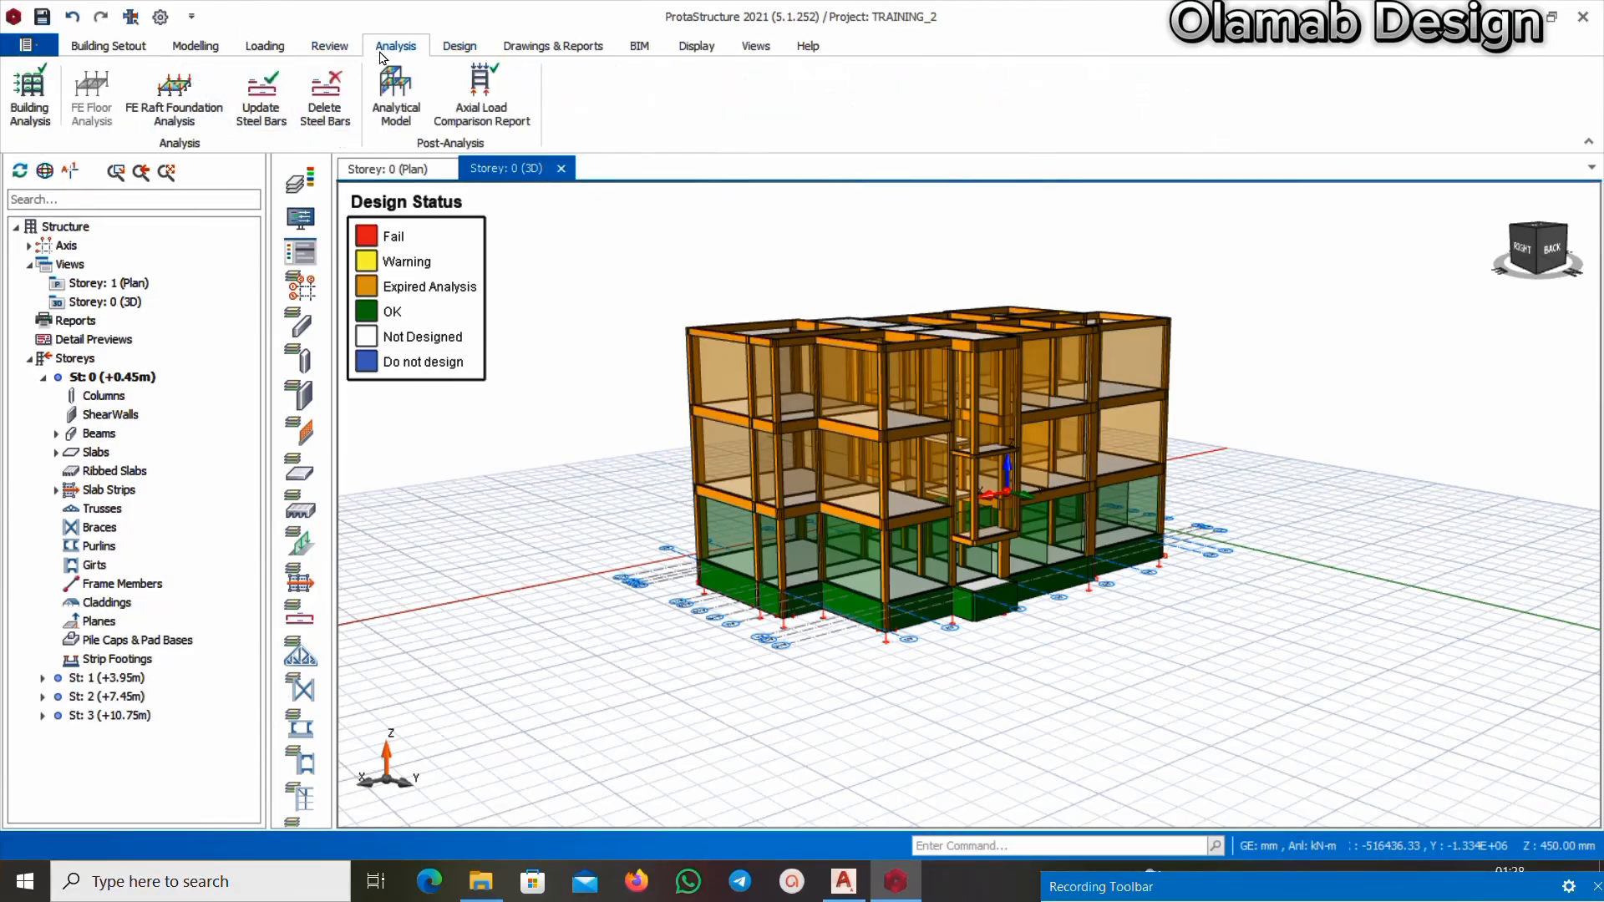
{"action": "left_click", "coordinate": [29, 96]}
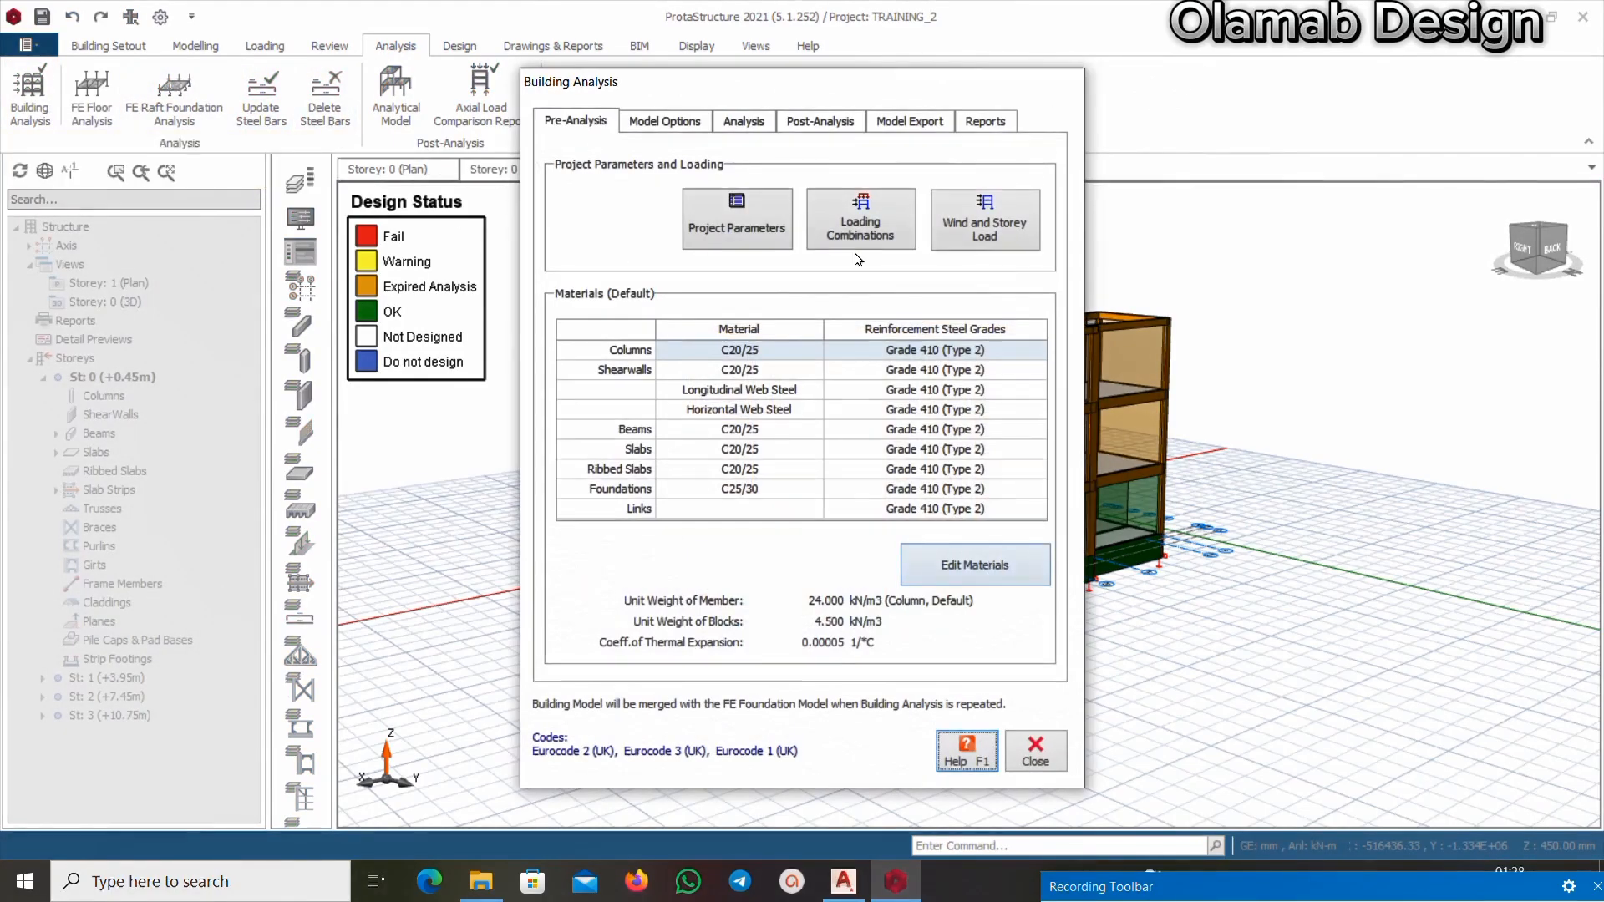
{"action": "left_click", "coordinate": [755, 126]}
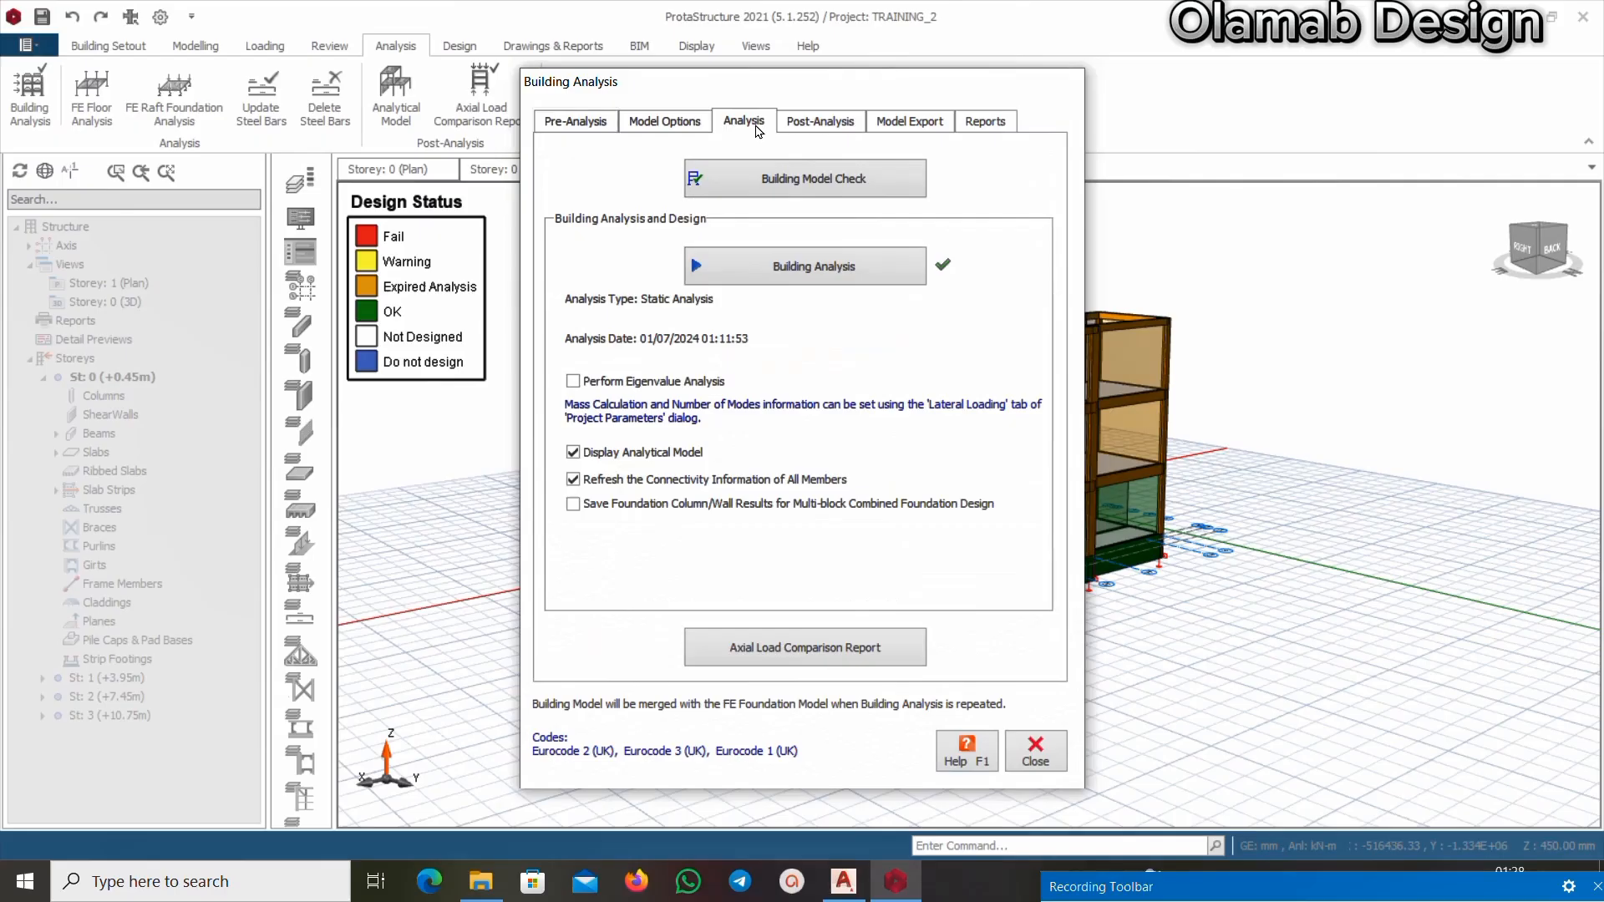
{"action": "left_click", "coordinate": [840, 269]}
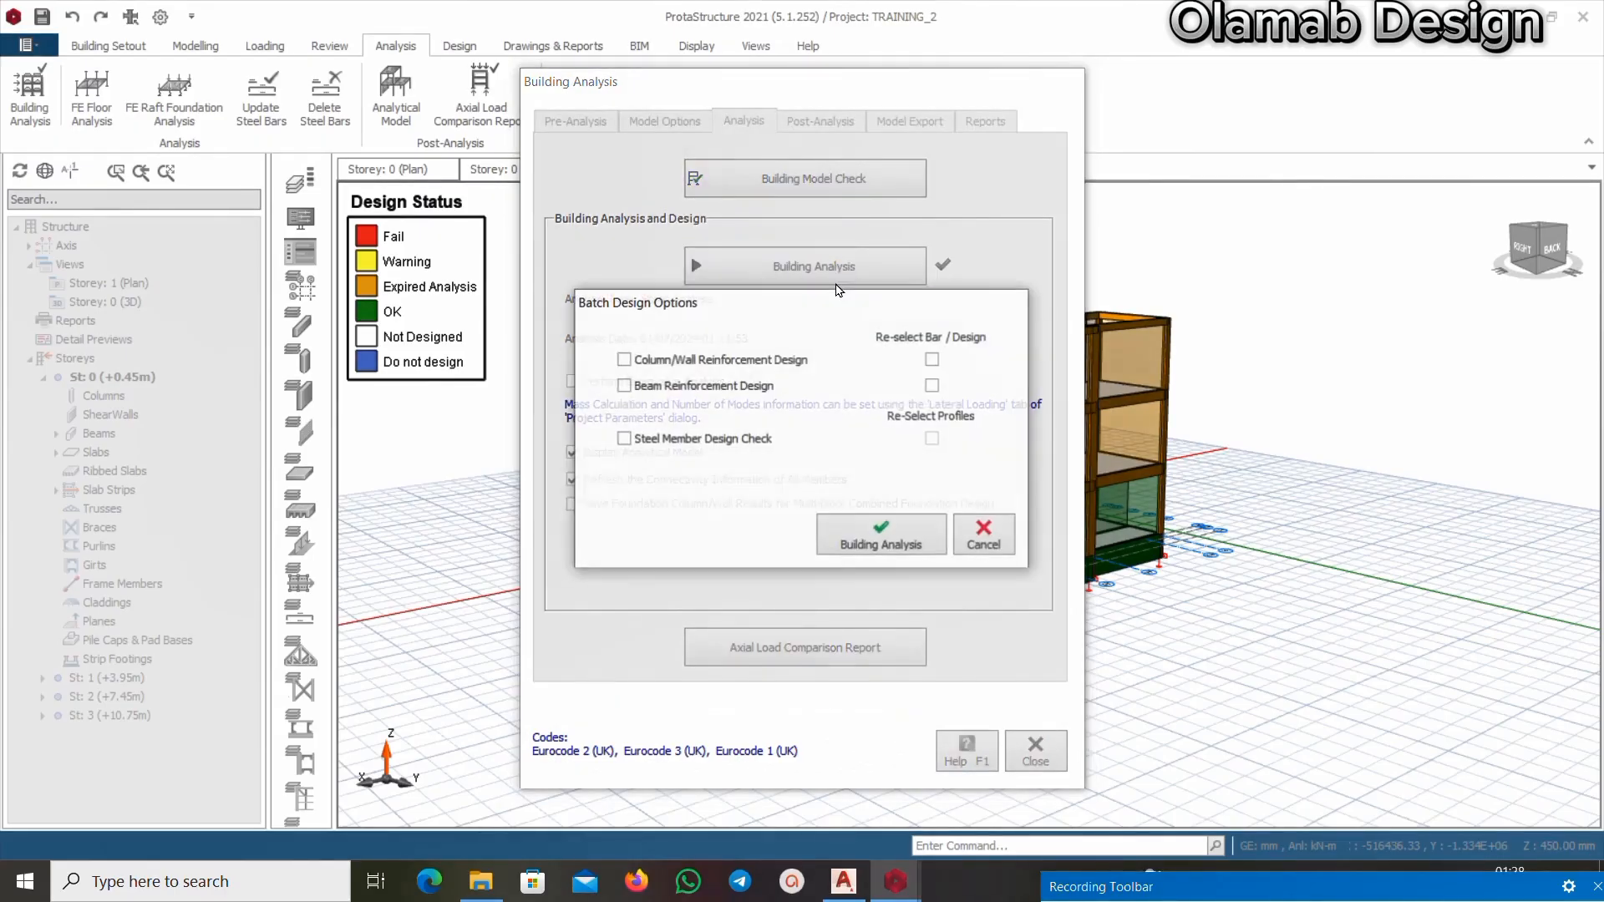
{"action": "left_click", "coordinate": [624, 359]}
{"action": "left_click", "coordinate": [623, 385]}
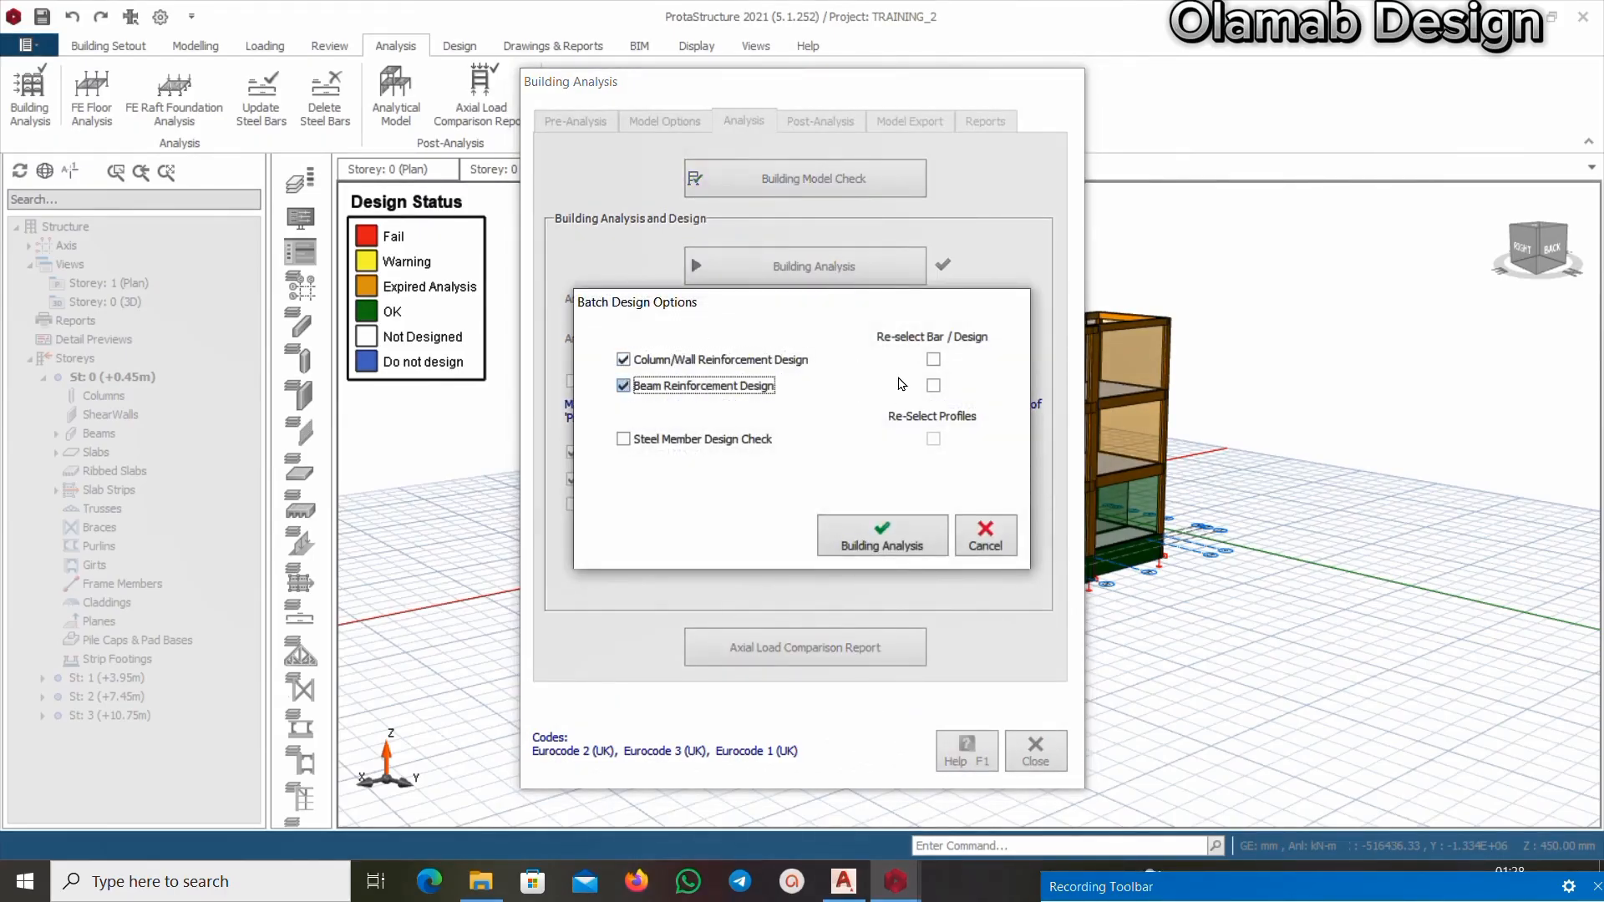
{"action": "left_click", "coordinate": [935, 359]}
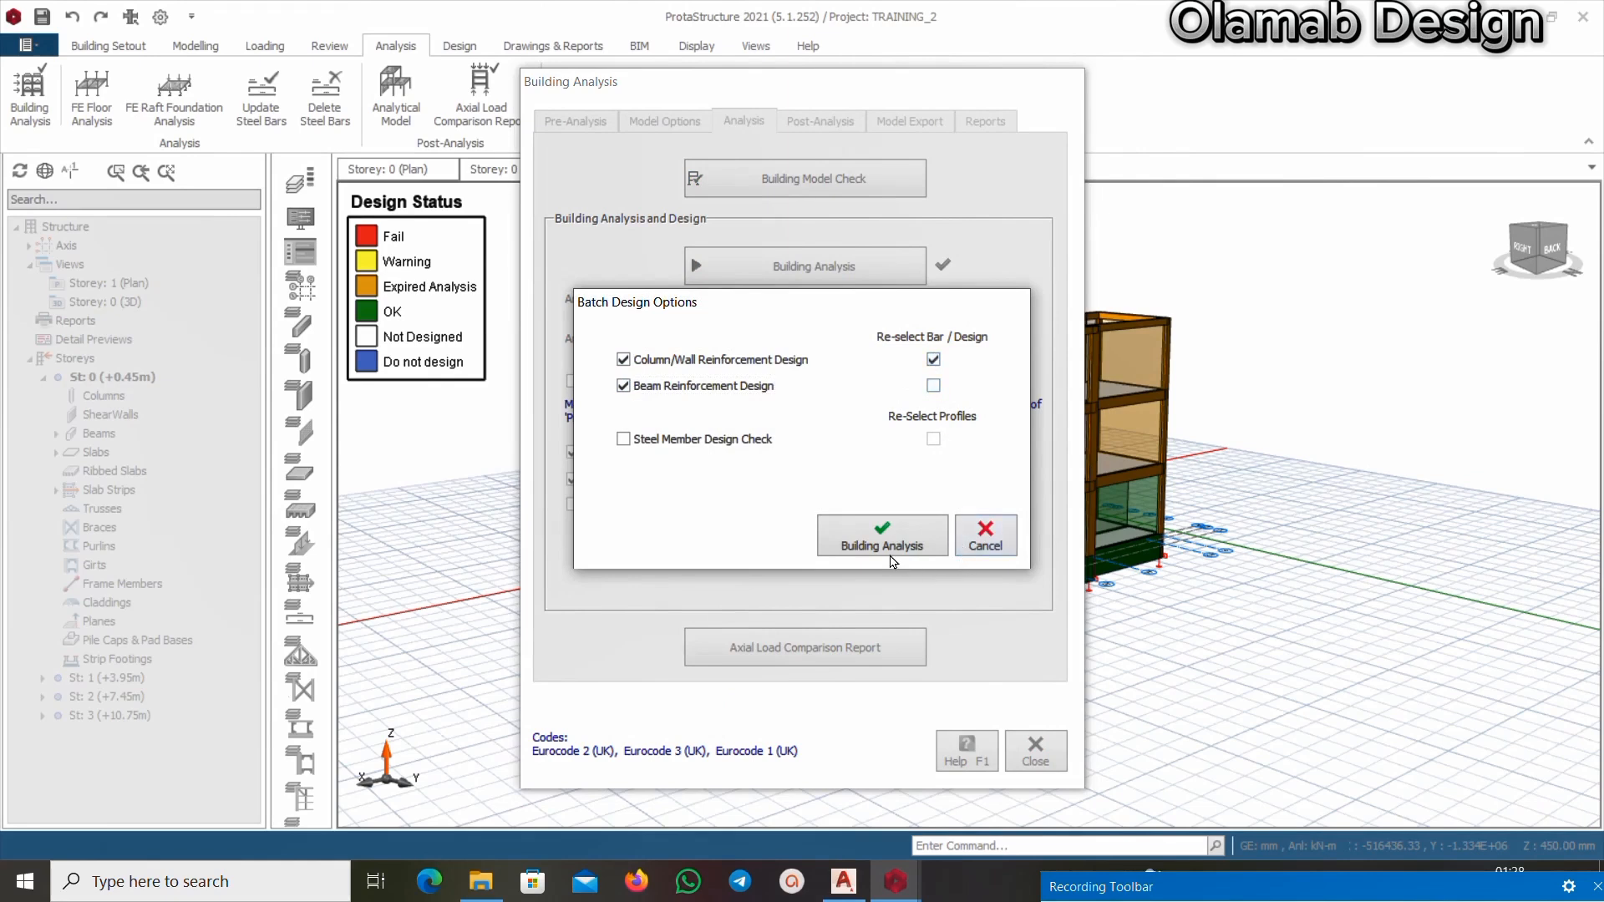
{"action": "left_click", "coordinate": [915, 548]}
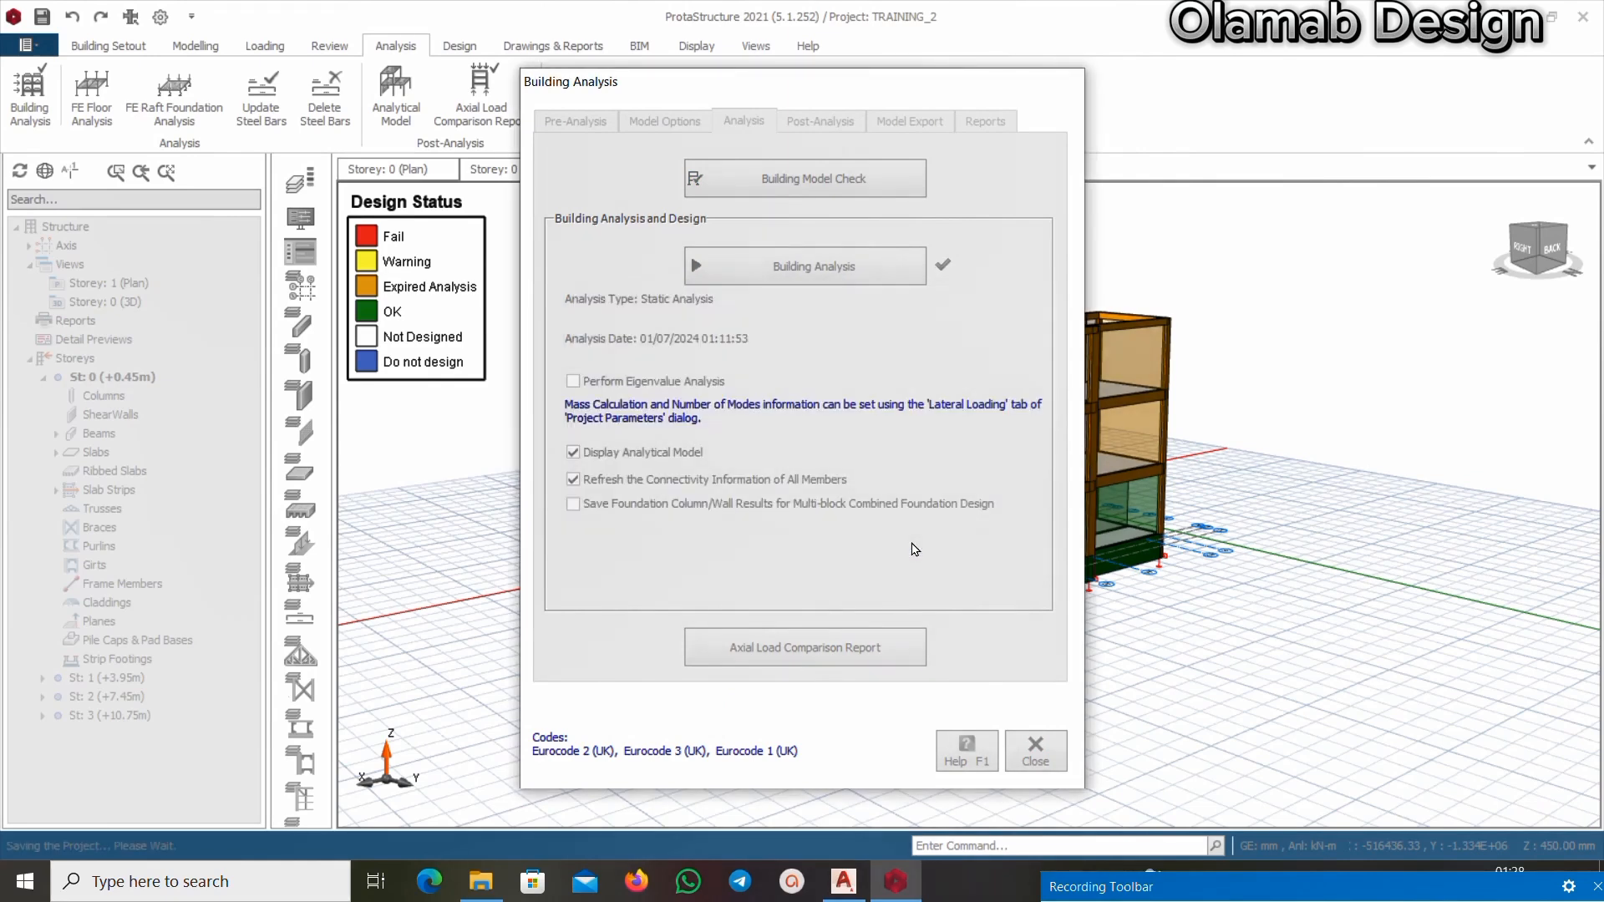
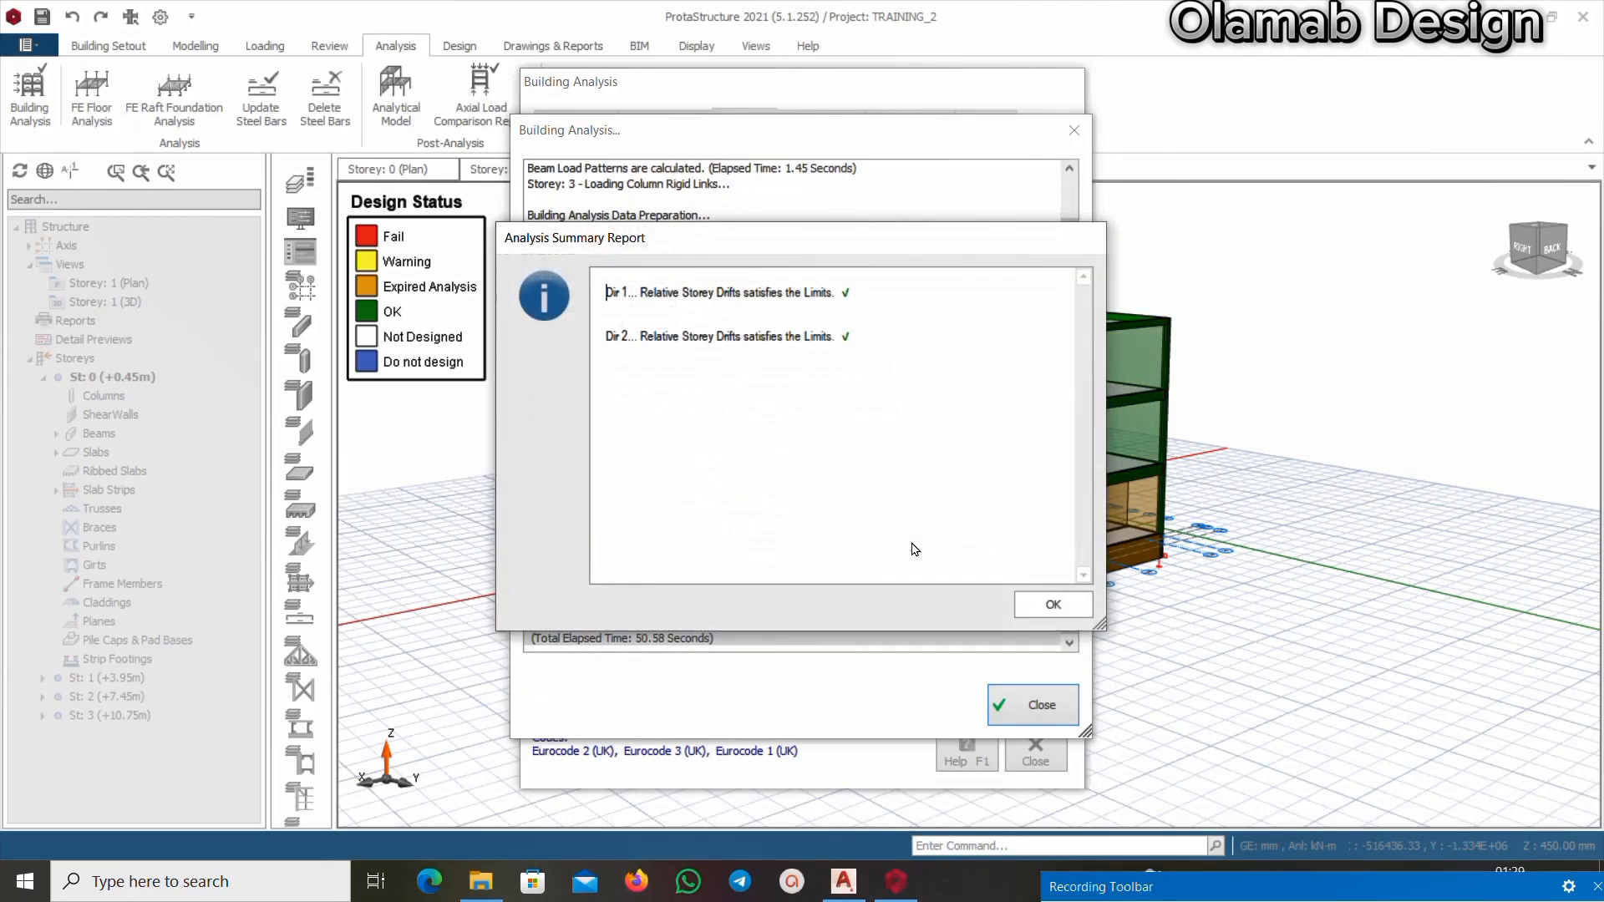
{"action": "left_click", "coordinate": [1054, 604]}
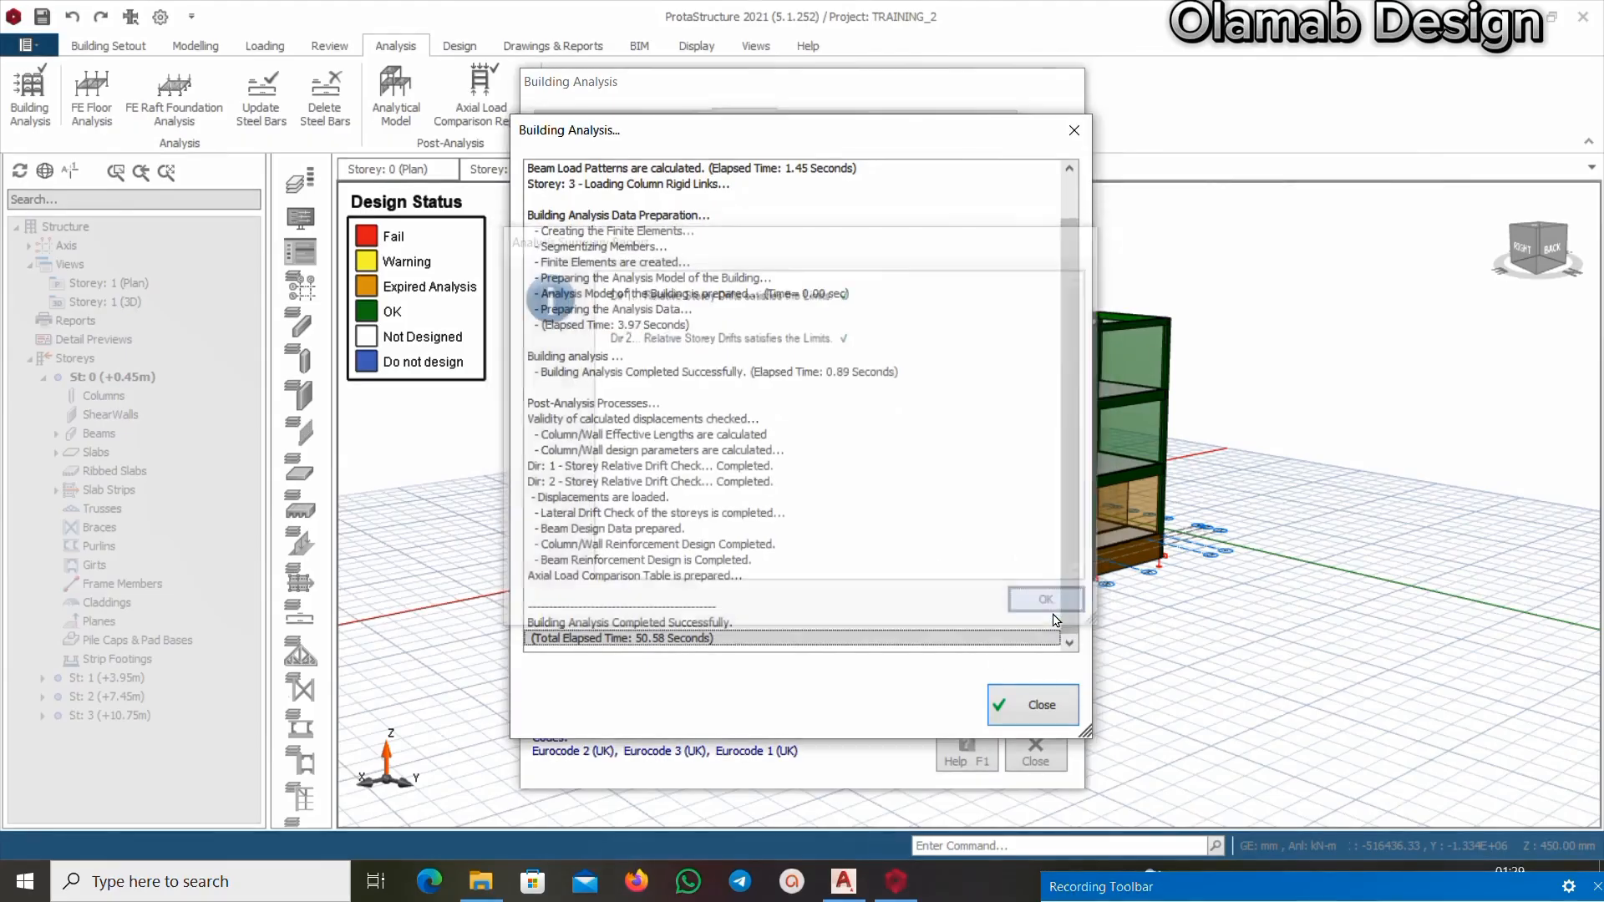
Close the building analysis and its analytical model view, and check the members' design status in the Storey 0 3D view
{"action": "left_click", "coordinate": [1042, 706]}
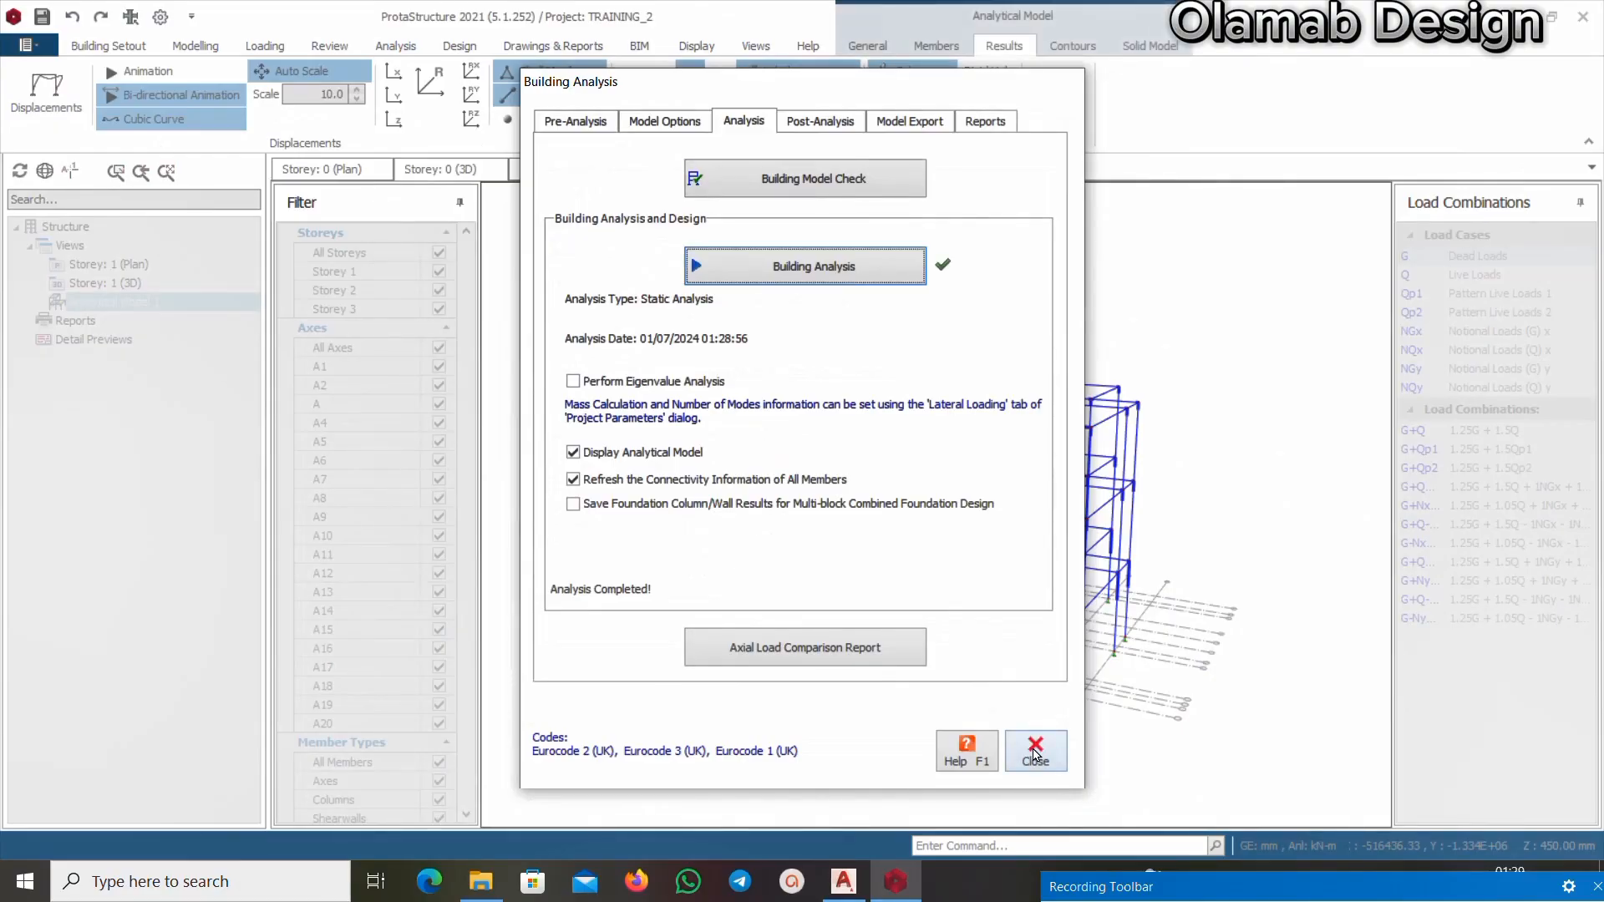
{"action": "left_click", "coordinate": [1036, 754]}
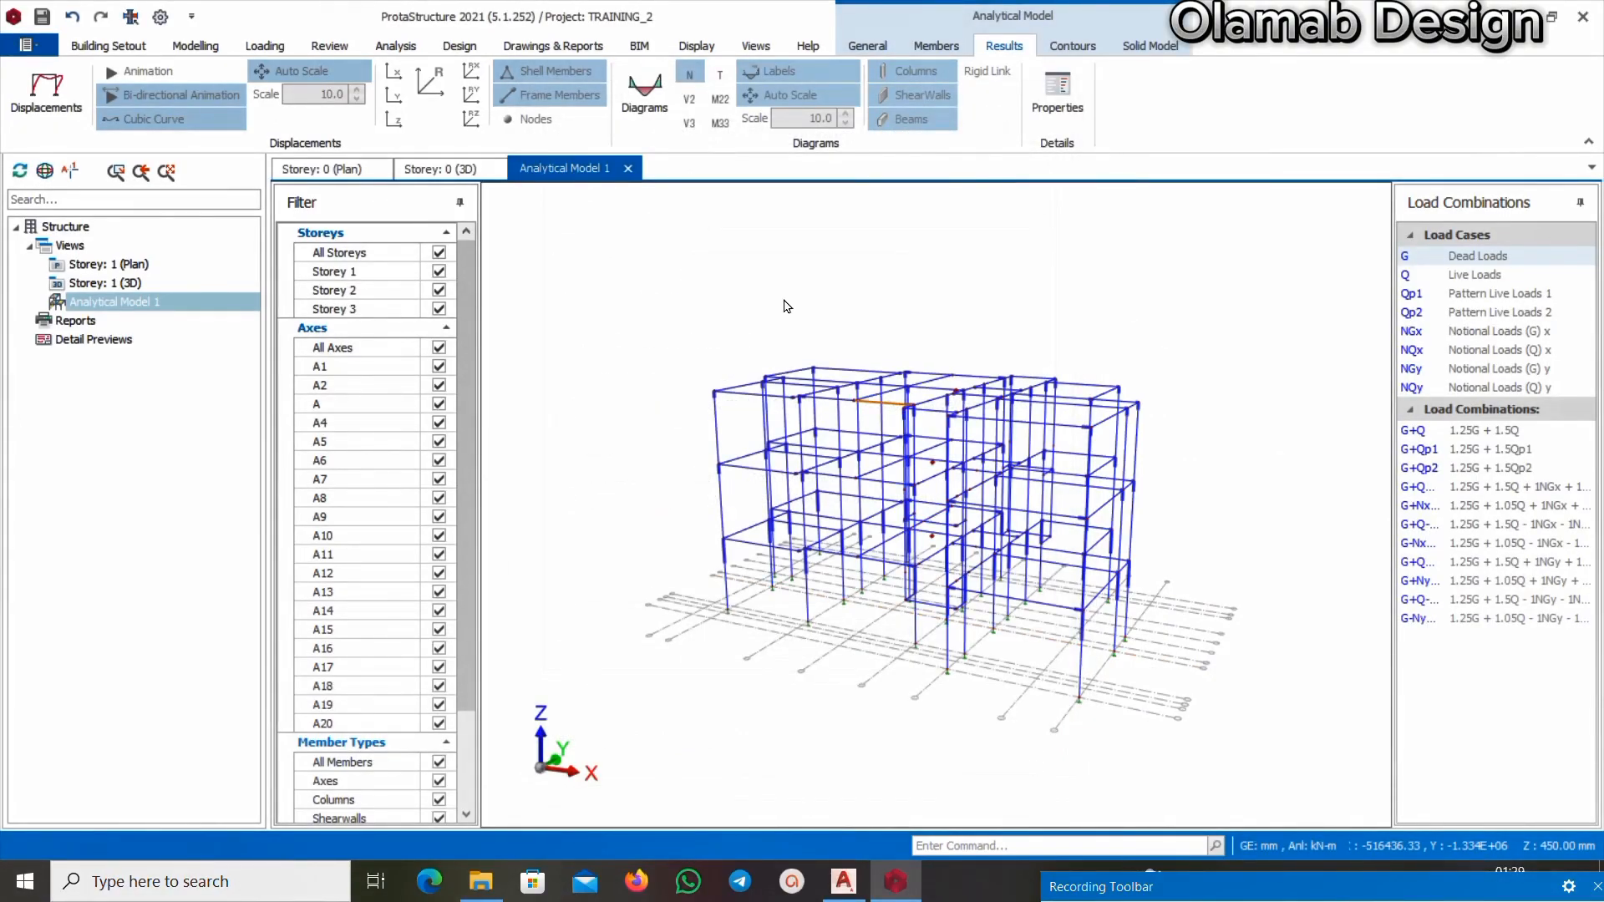
{"action": "left_click", "coordinate": [628, 169]}
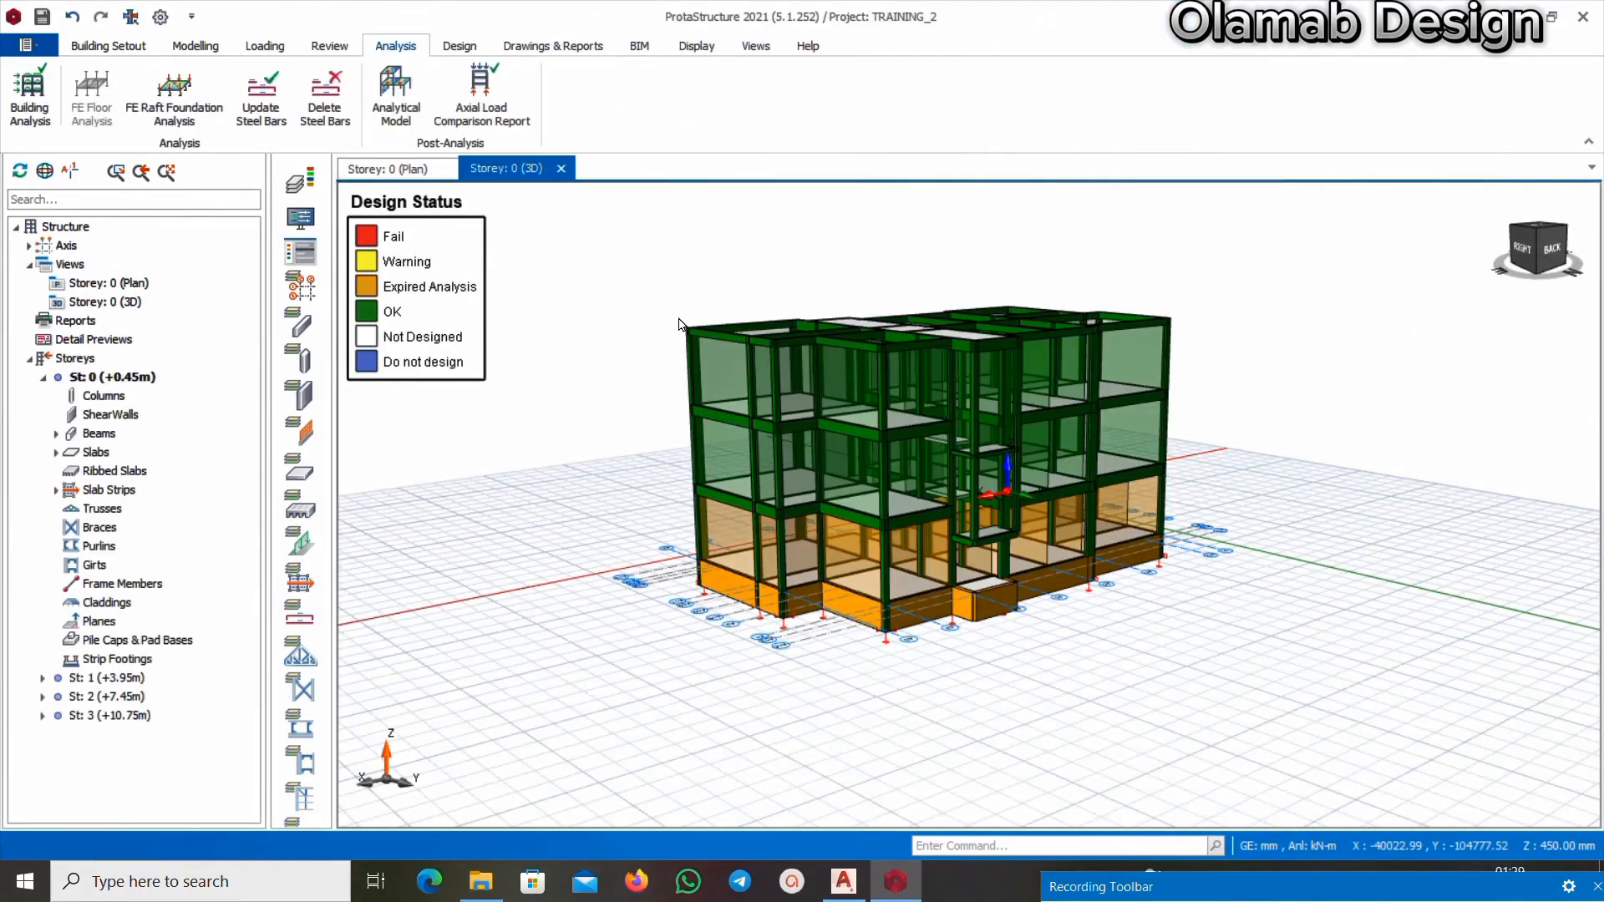
{"action": "middle_click_drag", "start_coordinate": [1303, 360], "coordinate": [782, 468]}
{"action": "middle_click_drag", "start_coordinate": [699, 638], "coordinate": [852, 598]}
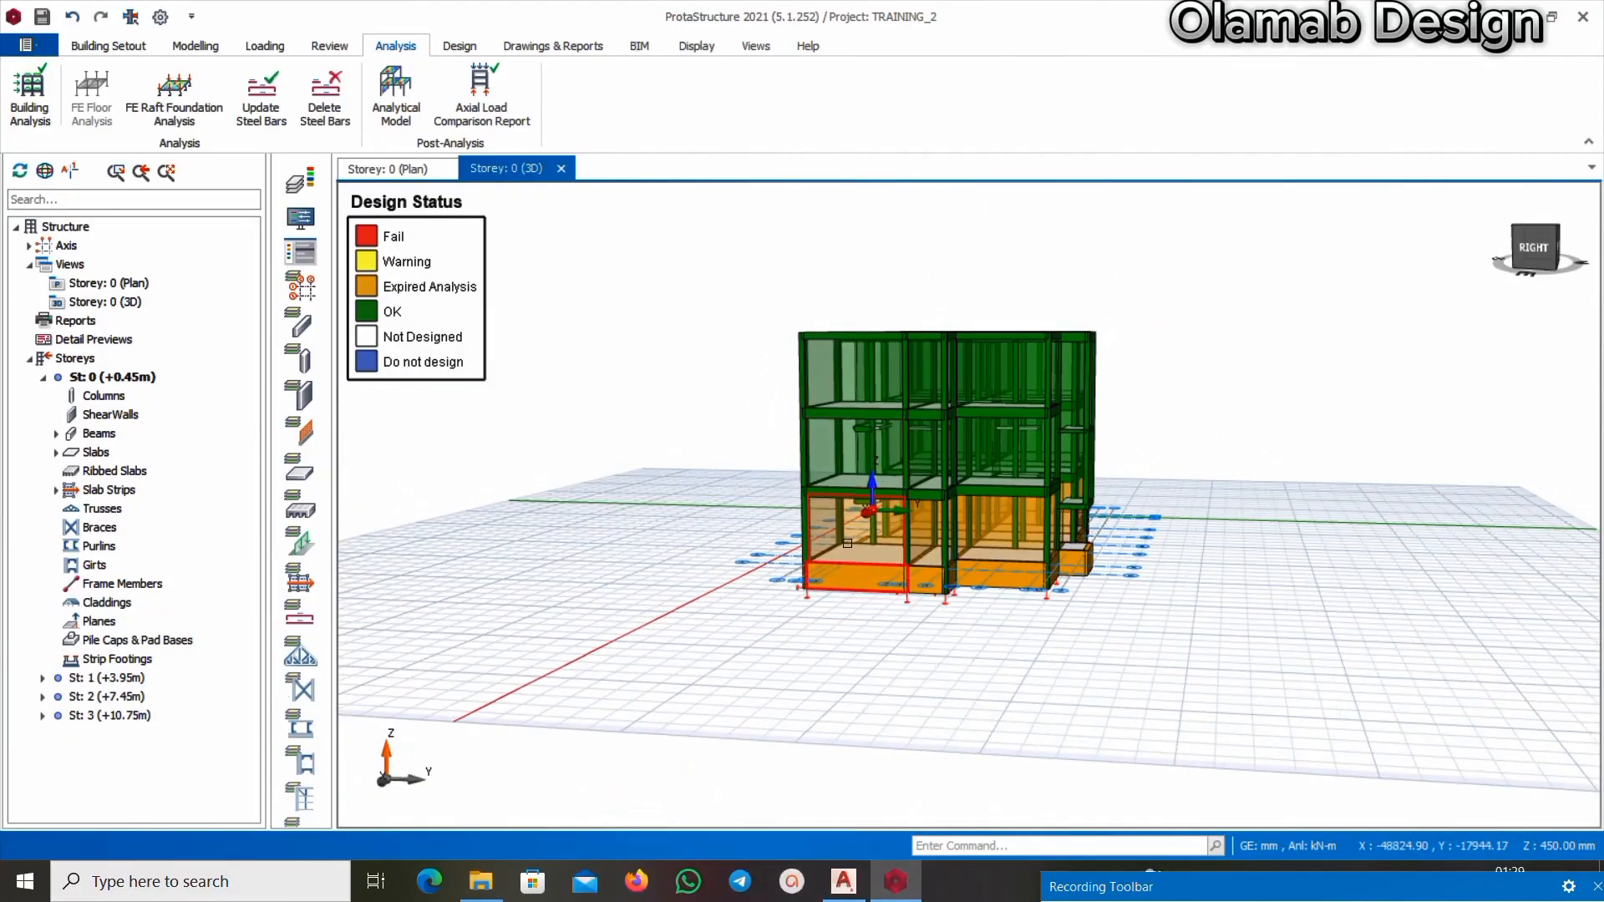
{"action": "scroll", "coordinate": [856, 587], "scroll_direction": "up", "scroll_amount": 3}
{"action": "scroll", "coordinate": [897, 569], "scroll_direction": "down", "scroll_amount": 2}
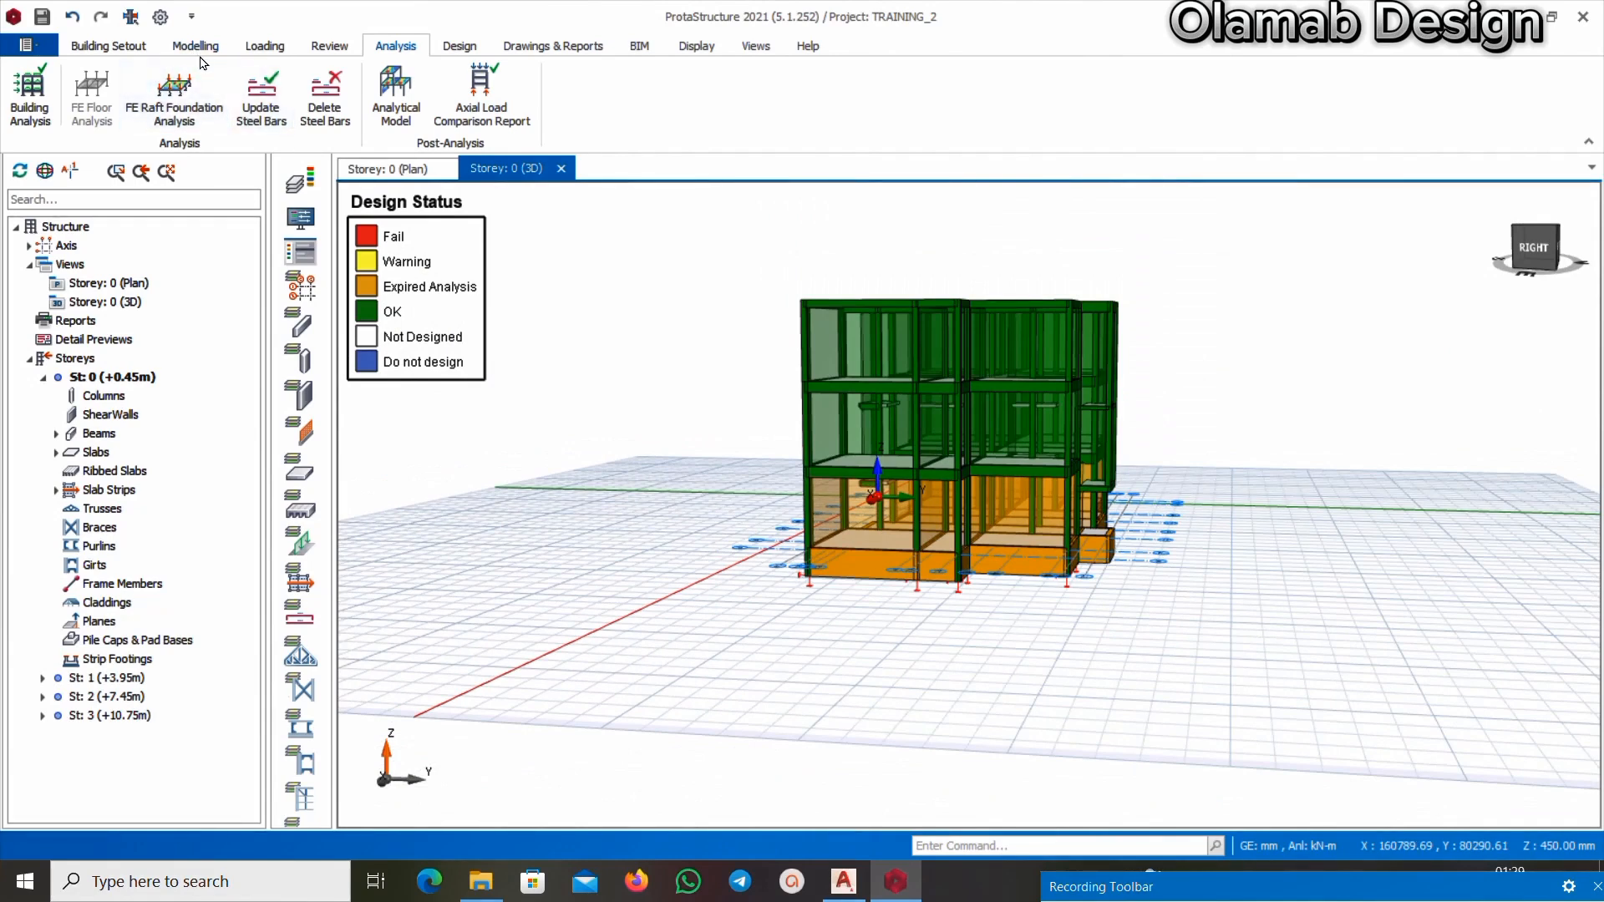
Redesign all foundation beams in batch mode with the Re-select All Bars option, and close the foundation beam design
{"action": "left_click", "coordinate": [450, 50]}
{"action": "left_click", "coordinate": [281, 92]}
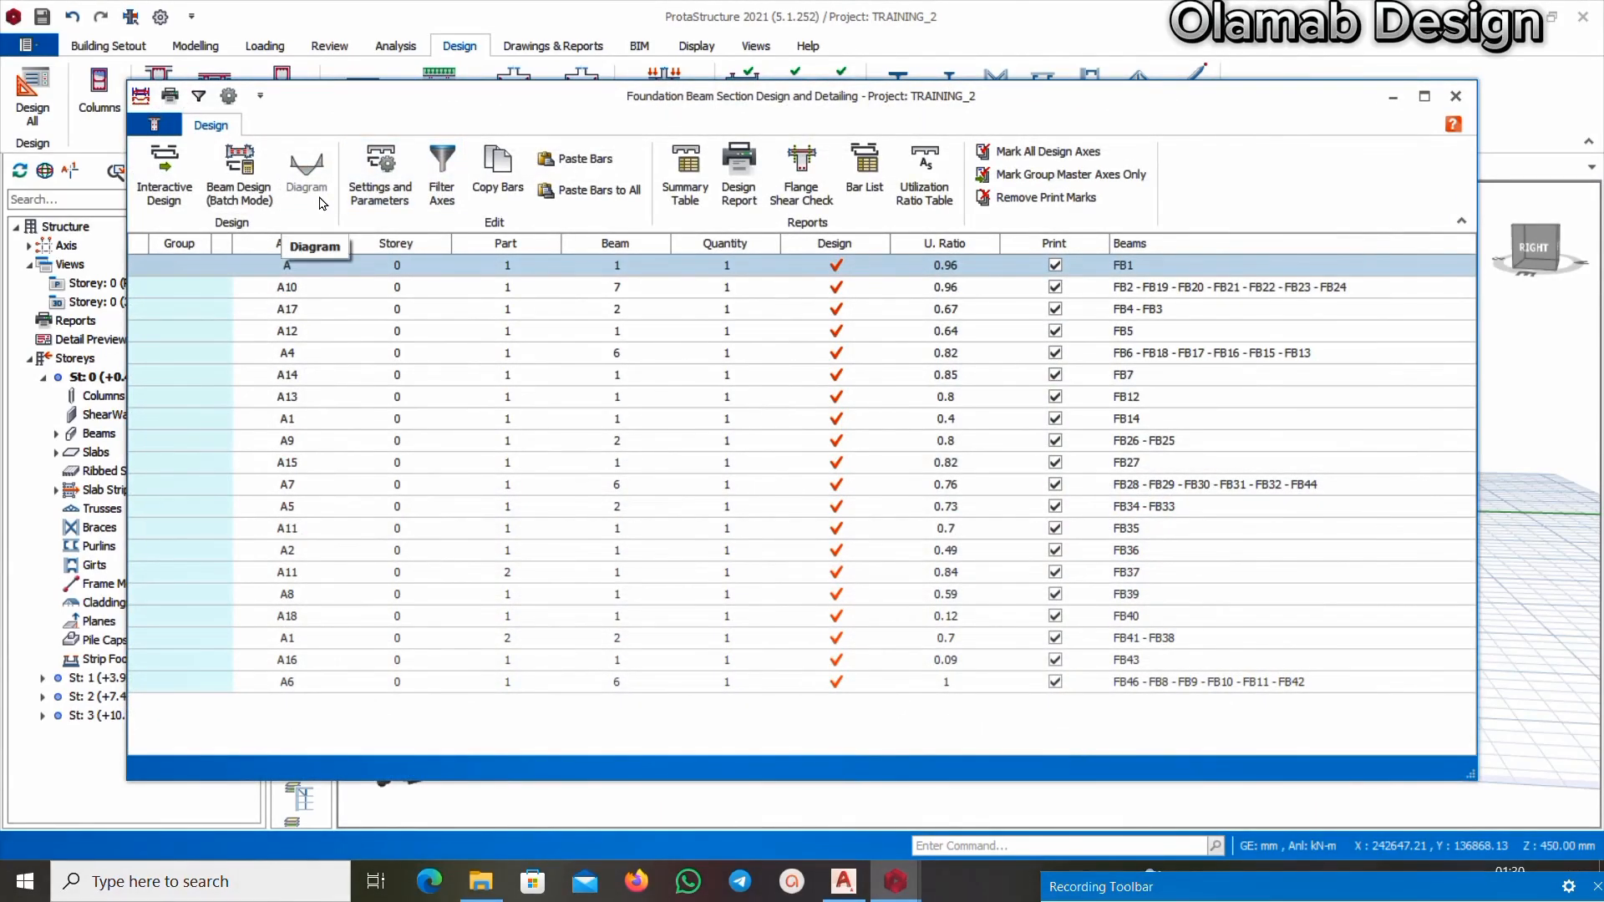
{"action": "left_click", "coordinate": [235, 189]}
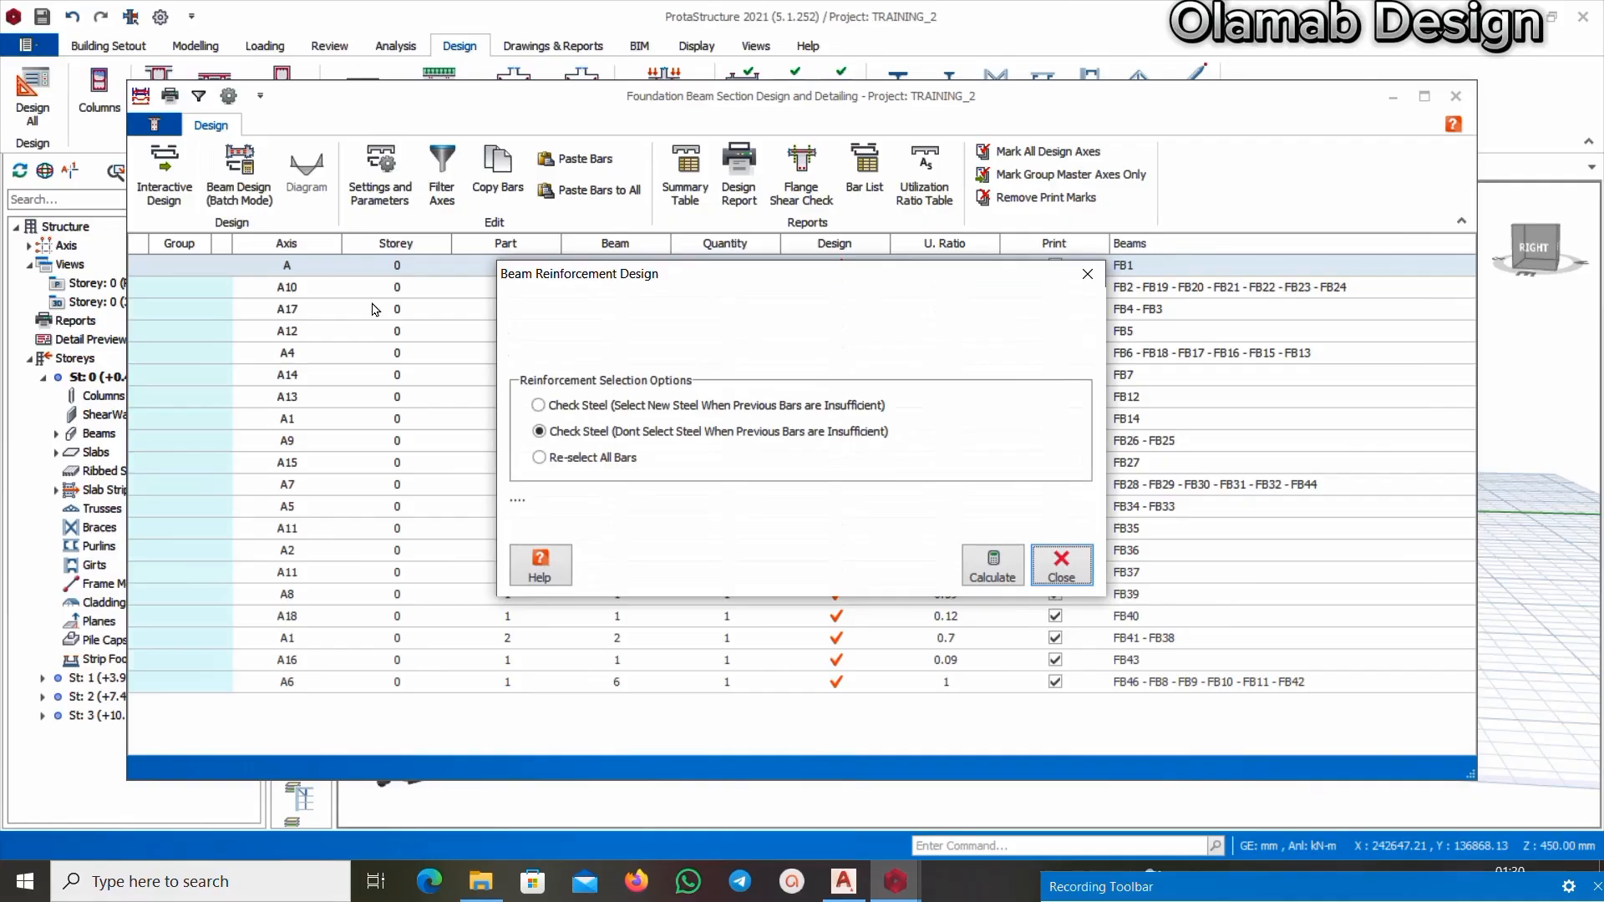
{"action": "left_click", "coordinate": [539, 460]}
{"action": "left_click", "coordinate": [969, 575]}
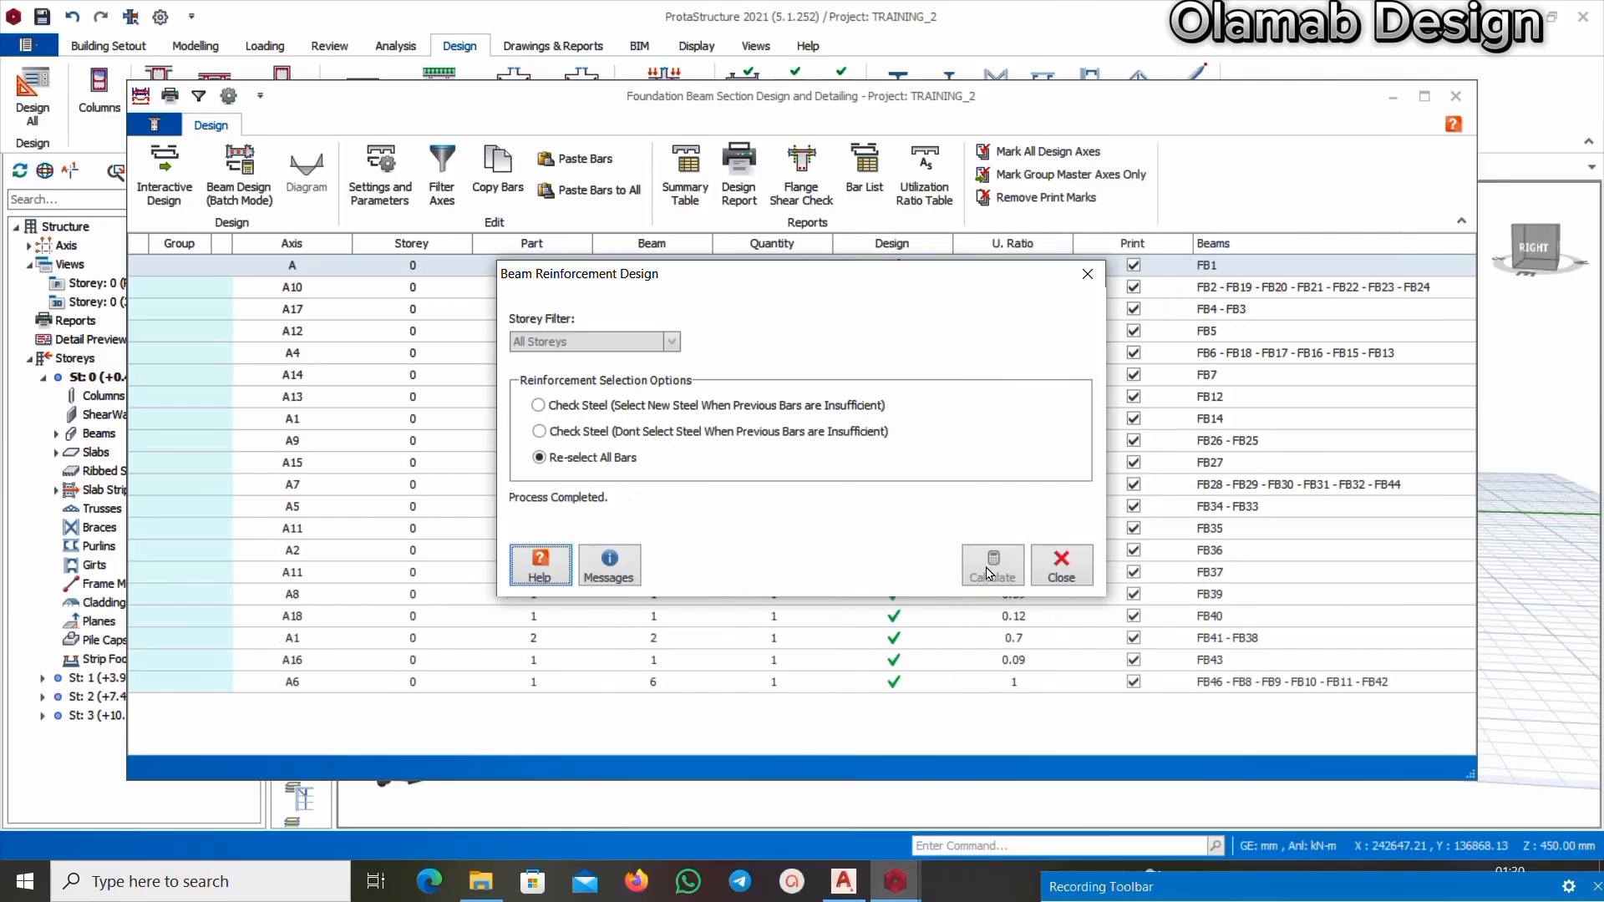
{"action": "left_click", "coordinate": [1046, 572]}
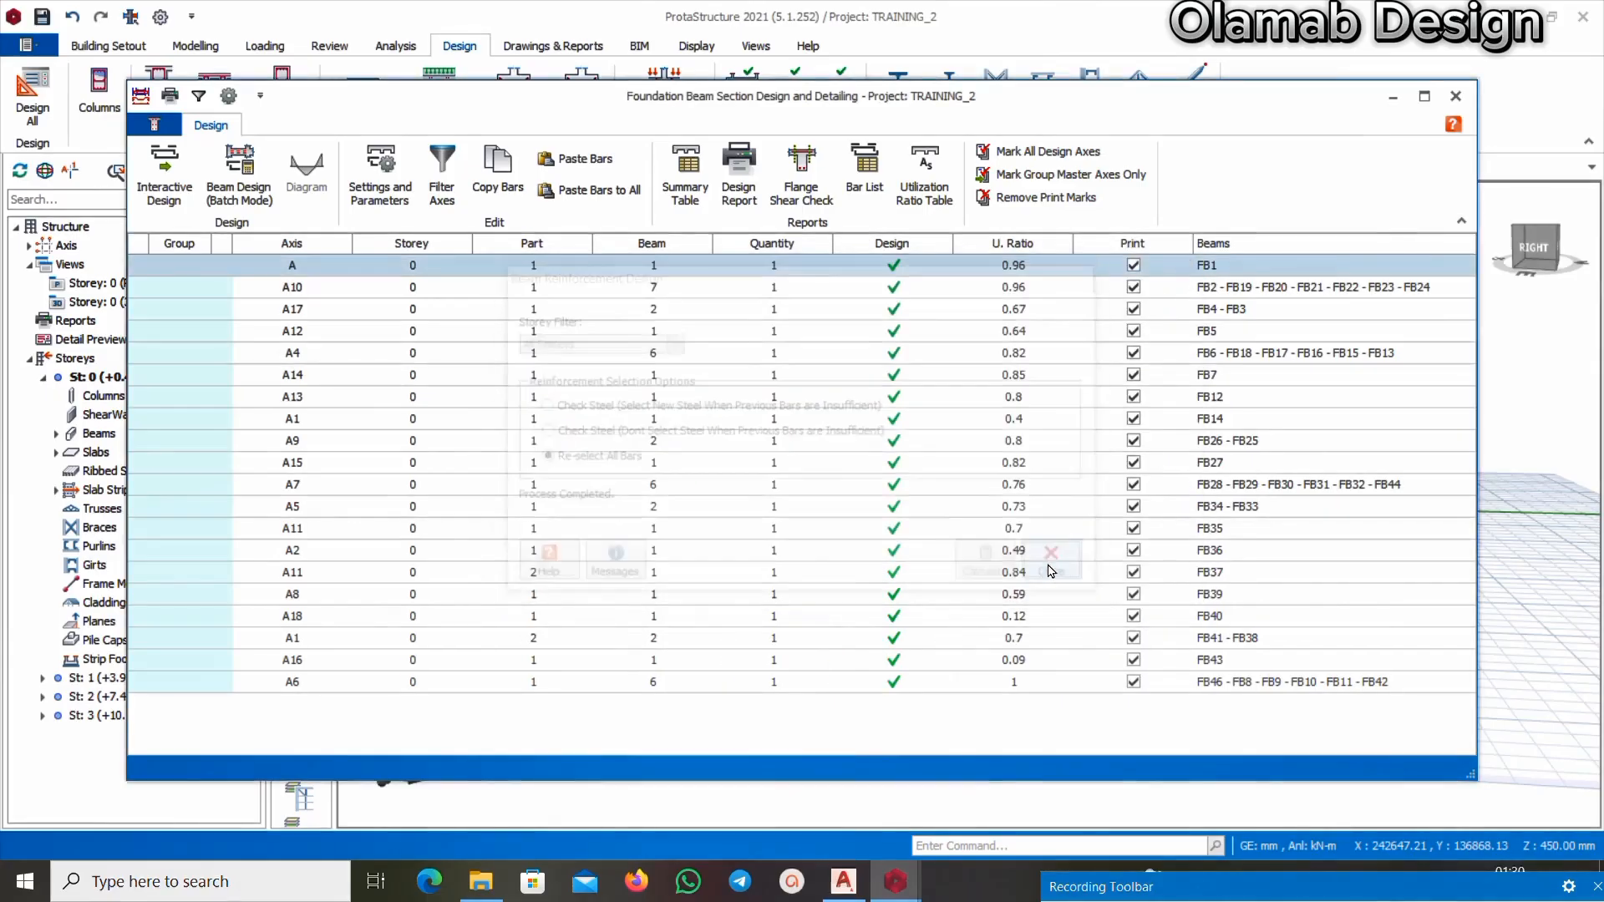
{"action": "left_click", "coordinate": [1455, 96]}
Inspect the design status of the foundation, columns, beams and slabs on every side of the 3D building, including its underside
{"action": "scroll", "coordinate": [1160, 459], "scroll_direction": "up", "scroll_amount": 3}
{"action": "scroll", "coordinate": [1160, 459], "scroll_direction": "down", "scroll_amount": 3}
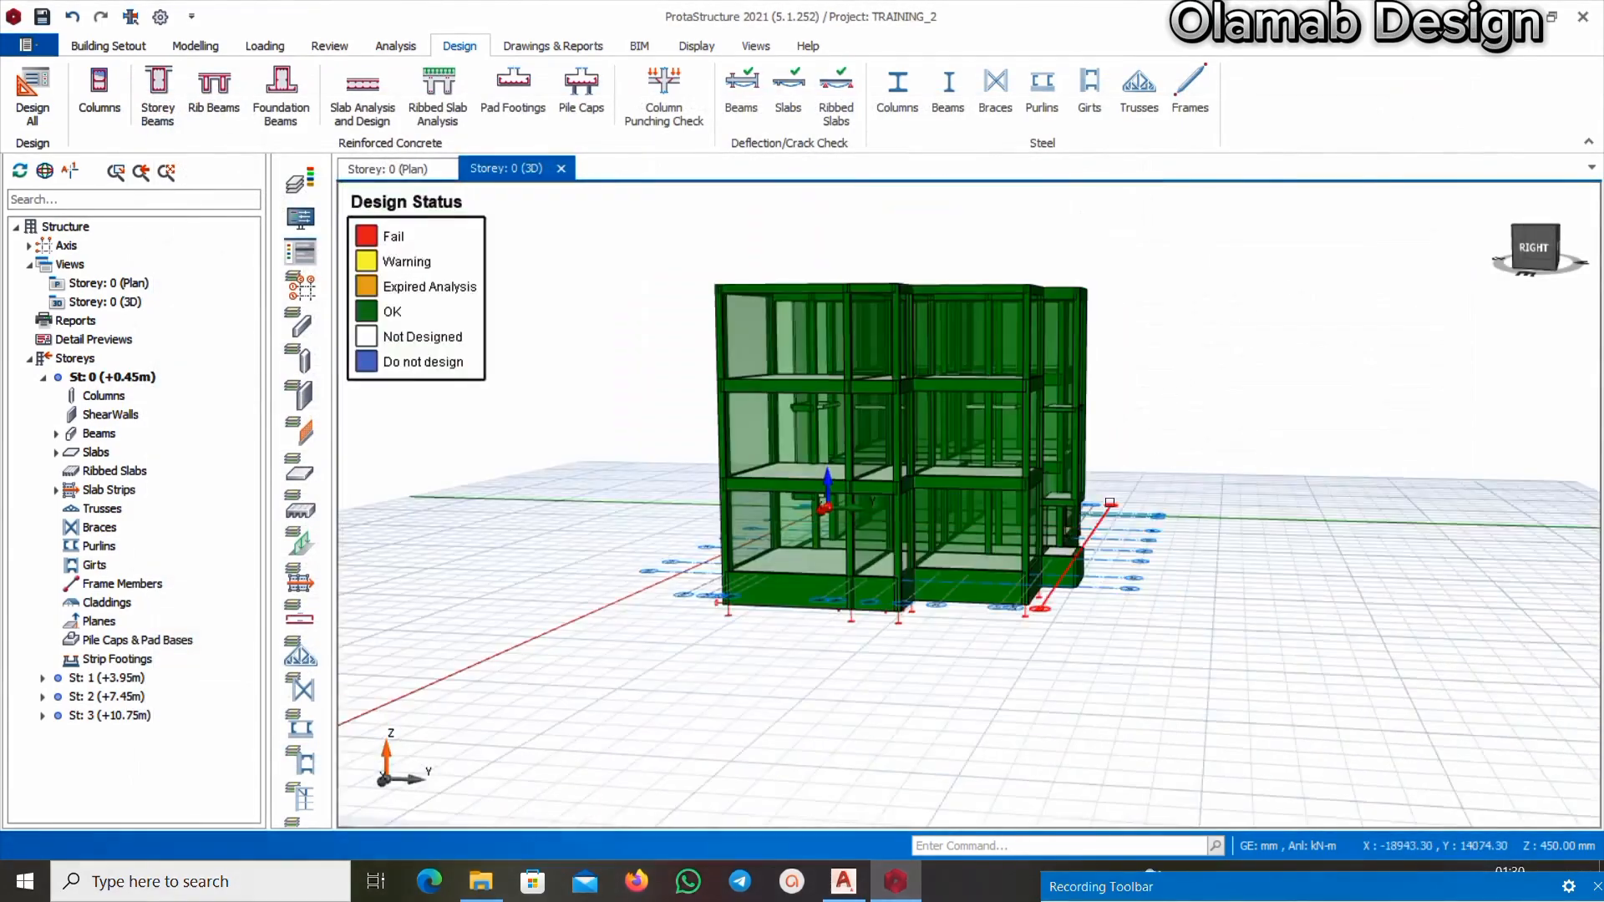
{"action": "mouse_move", "coordinate": [961, 585]}
{"action": "middle_mouse_down"}
{"action": "mouse_move", "coordinate": [1203, 544]}
{"action": "mouse_move", "coordinate": [969, 578]}
{"action": "middle_mouse_up"}
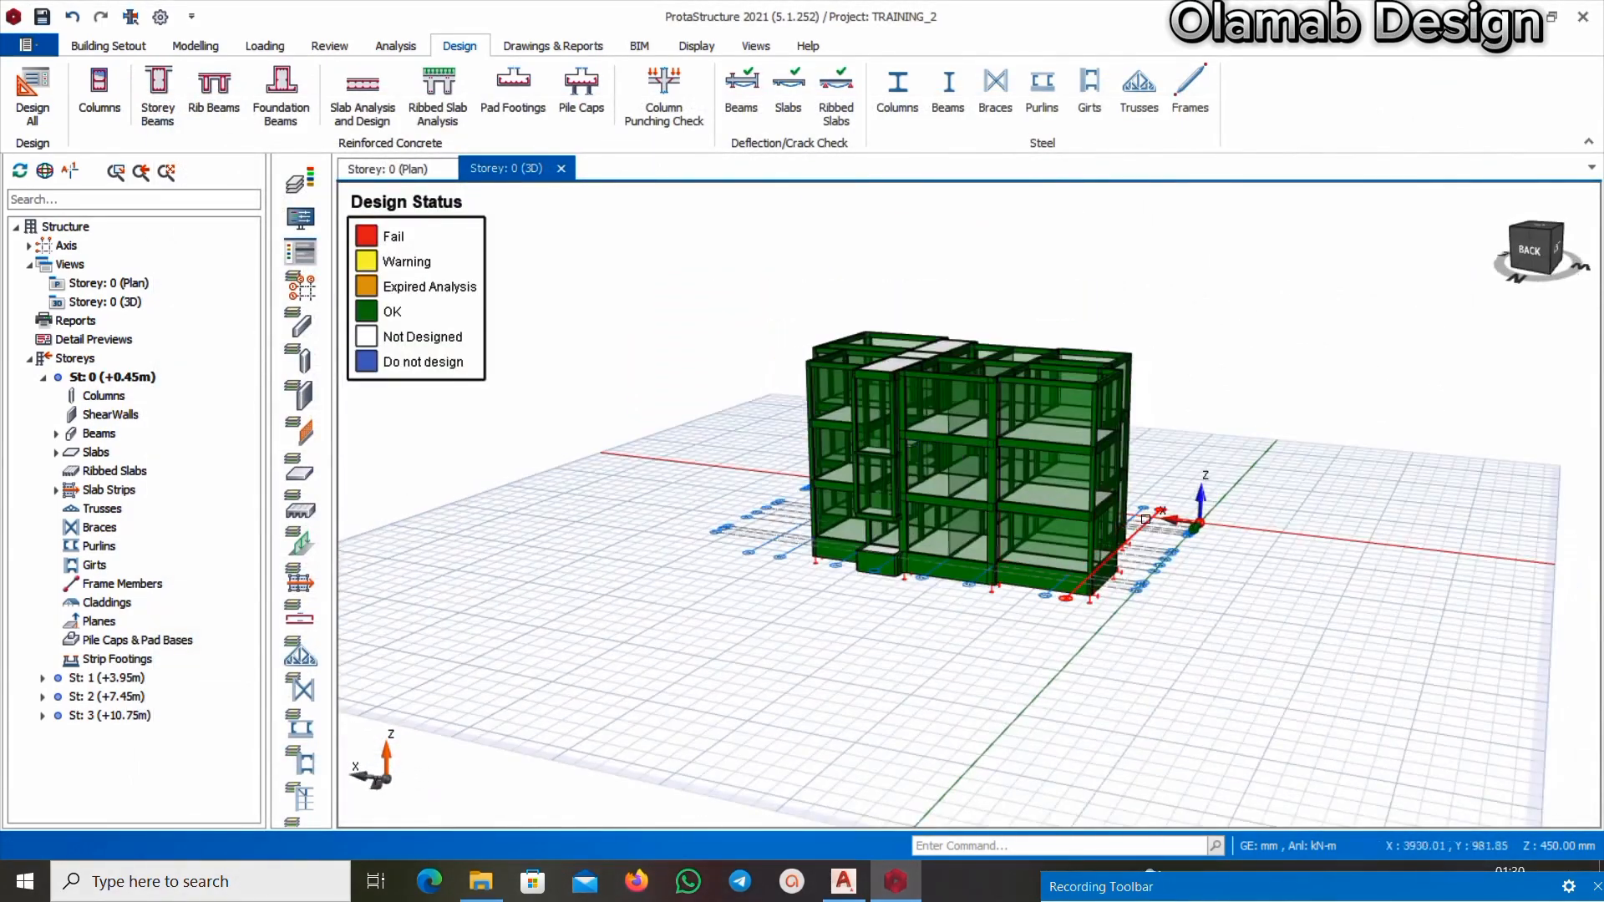
{"action": "scroll", "coordinate": [1069, 359], "scroll_direction": "up", "scroll_amount": 3}
{"action": "middle_click_drag", "start_coordinate": [899, 296], "coordinate": [1341, 306]}
{"action": "middle_click_drag", "start_coordinate": [701, 565], "coordinate": [835, 511]}
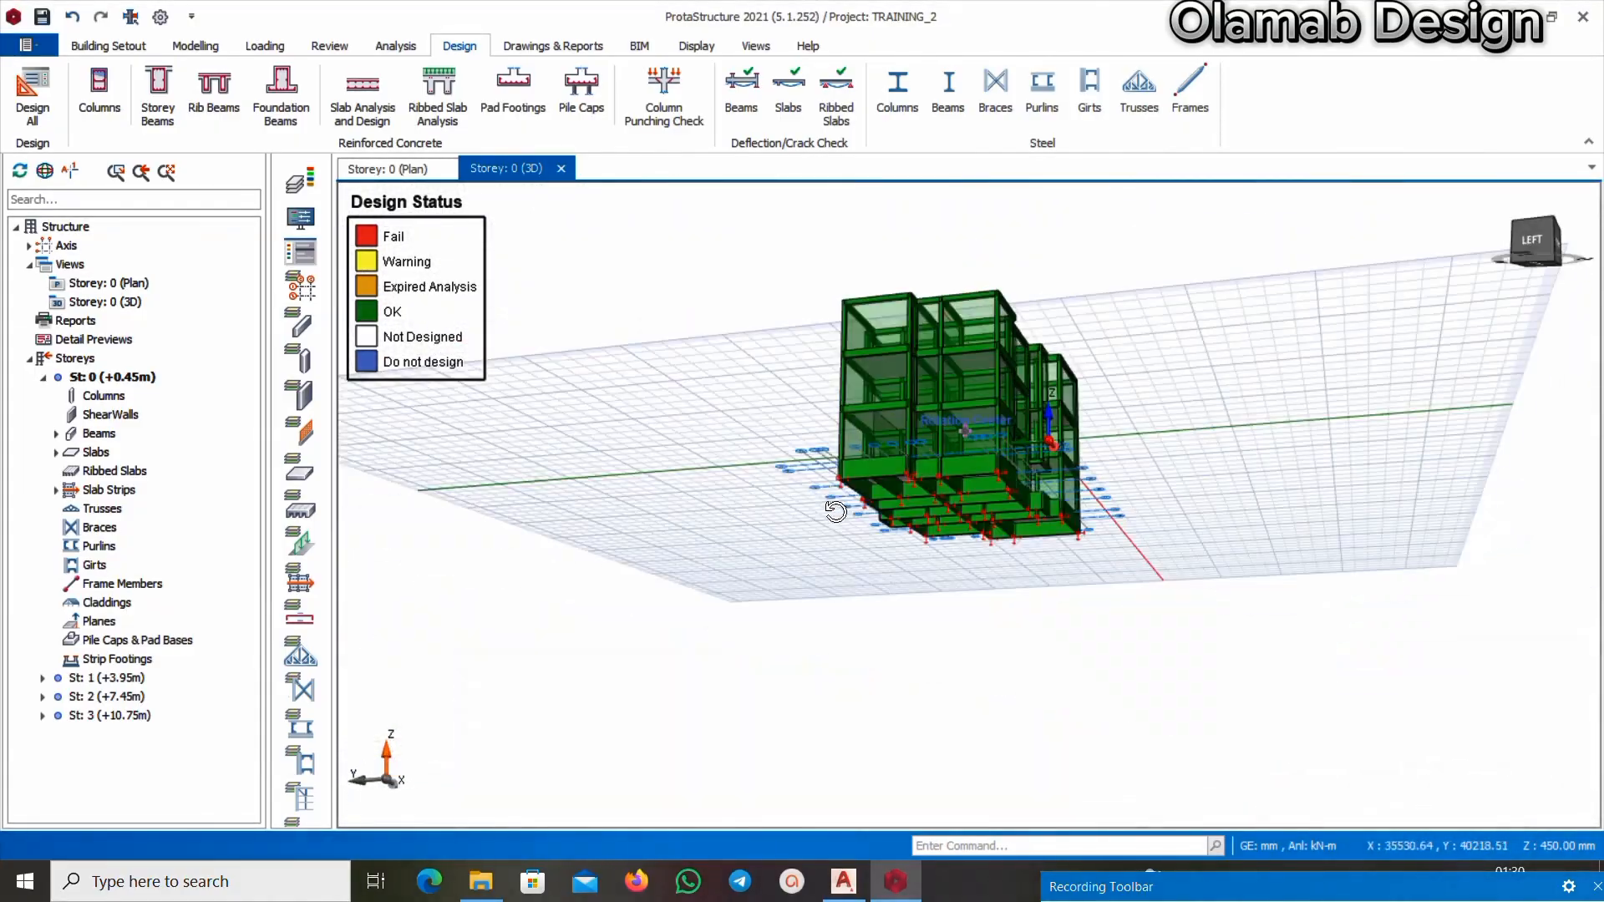
{"action": "middle_click_drag", "start_coordinate": [895, 311], "coordinate": [1175, 383]}
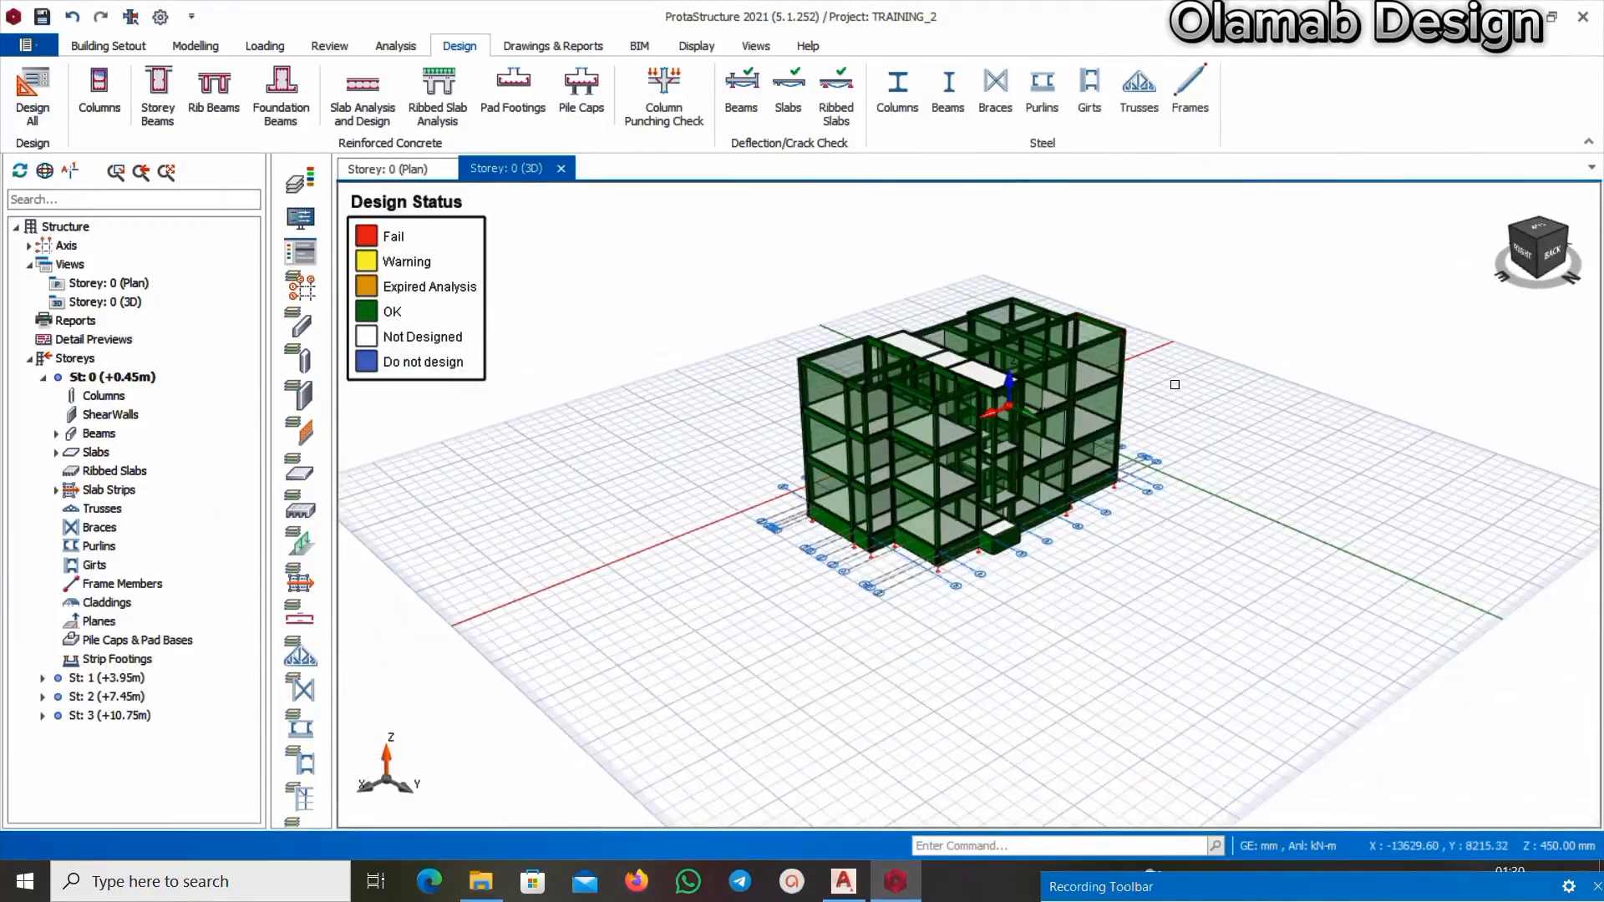
{"action": "scroll", "coordinate": [911, 389], "scroll_direction": "up", "scroll_amount": 3}
{"action": "scroll", "coordinate": [899, 396], "scroll_direction": "up", "scroll_amount": 1}
{"action": "scroll", "coordinate": [878, 417], "scroll_direction": "down", "scroll_amount": 2}
{"action": "mouse_move", "coordinate": [789, 517]}
{"action": "middle_mouse_down"}
{"action": "mouse_move", "coordinate": [894, 530]}
{"action": "mouse_move", "coordinate": [967, 491]}
{"action": "middle_mouse_up"}
{"action": "scroll", "coordinate": [1105, 489], "scroll_direction": "up", "scroll_amount": 2}
{"action": "scroll", "coordinate": [895, 526], "scroll_direction": "down", "scroll_amount": 3}
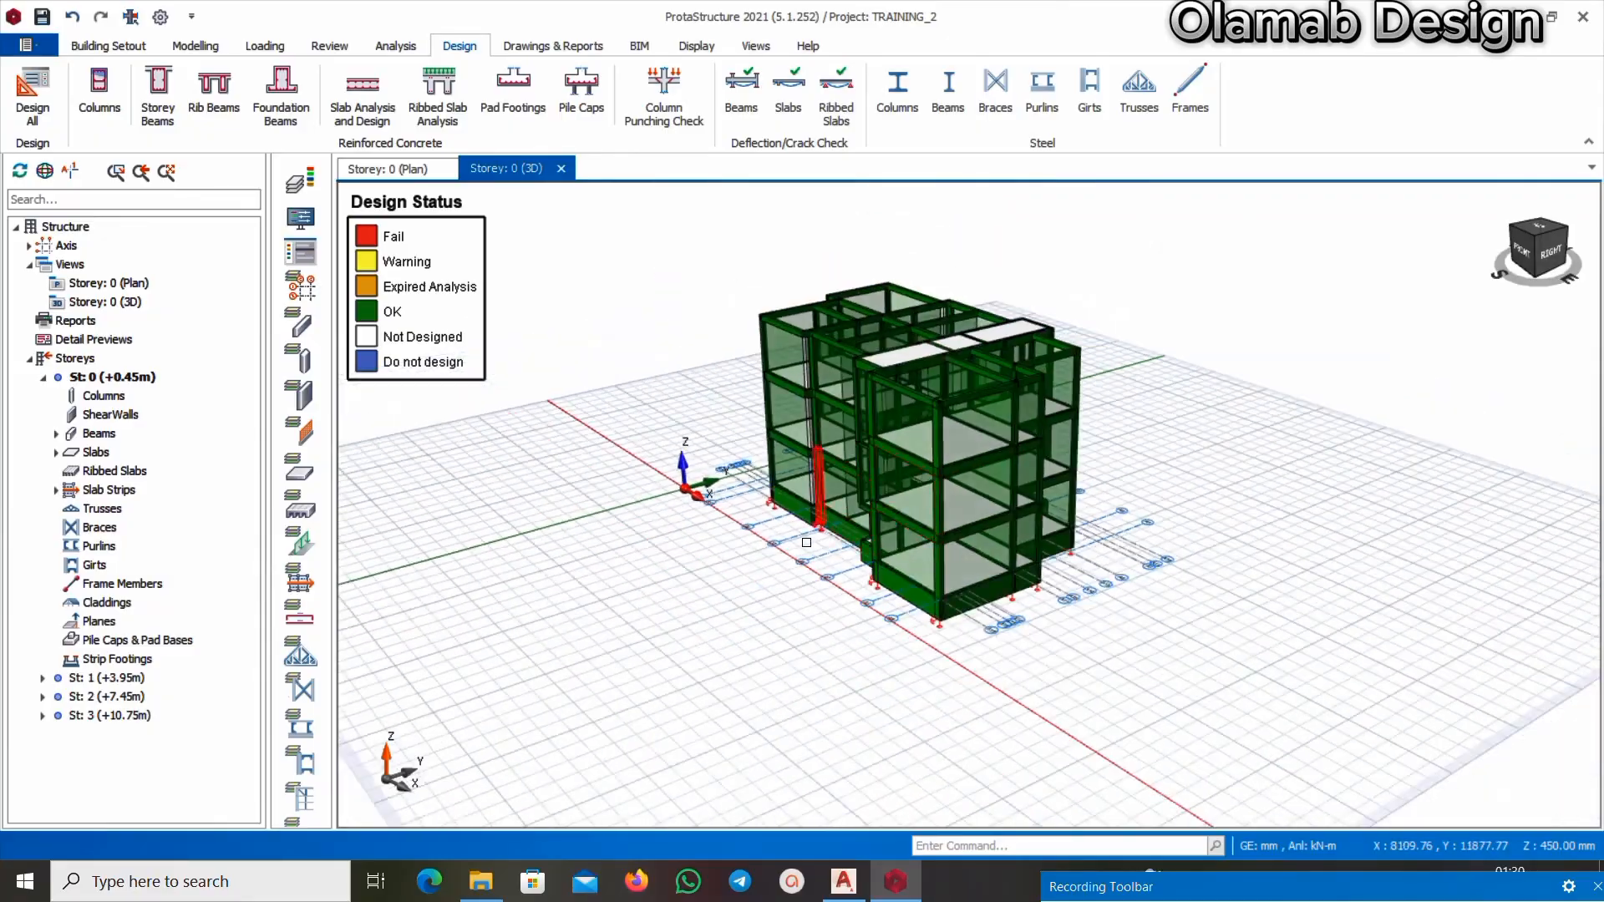
{"action": "mouse_move", "coordinate": [807, 541]}
{"action": "middle_mouse_down"}
{"action": "mouse_move", "coordinate": [891, 551]}
{"action": "mouse_move", "coordinate": [547, 556]}
{"action": "middle_mouse_up"}
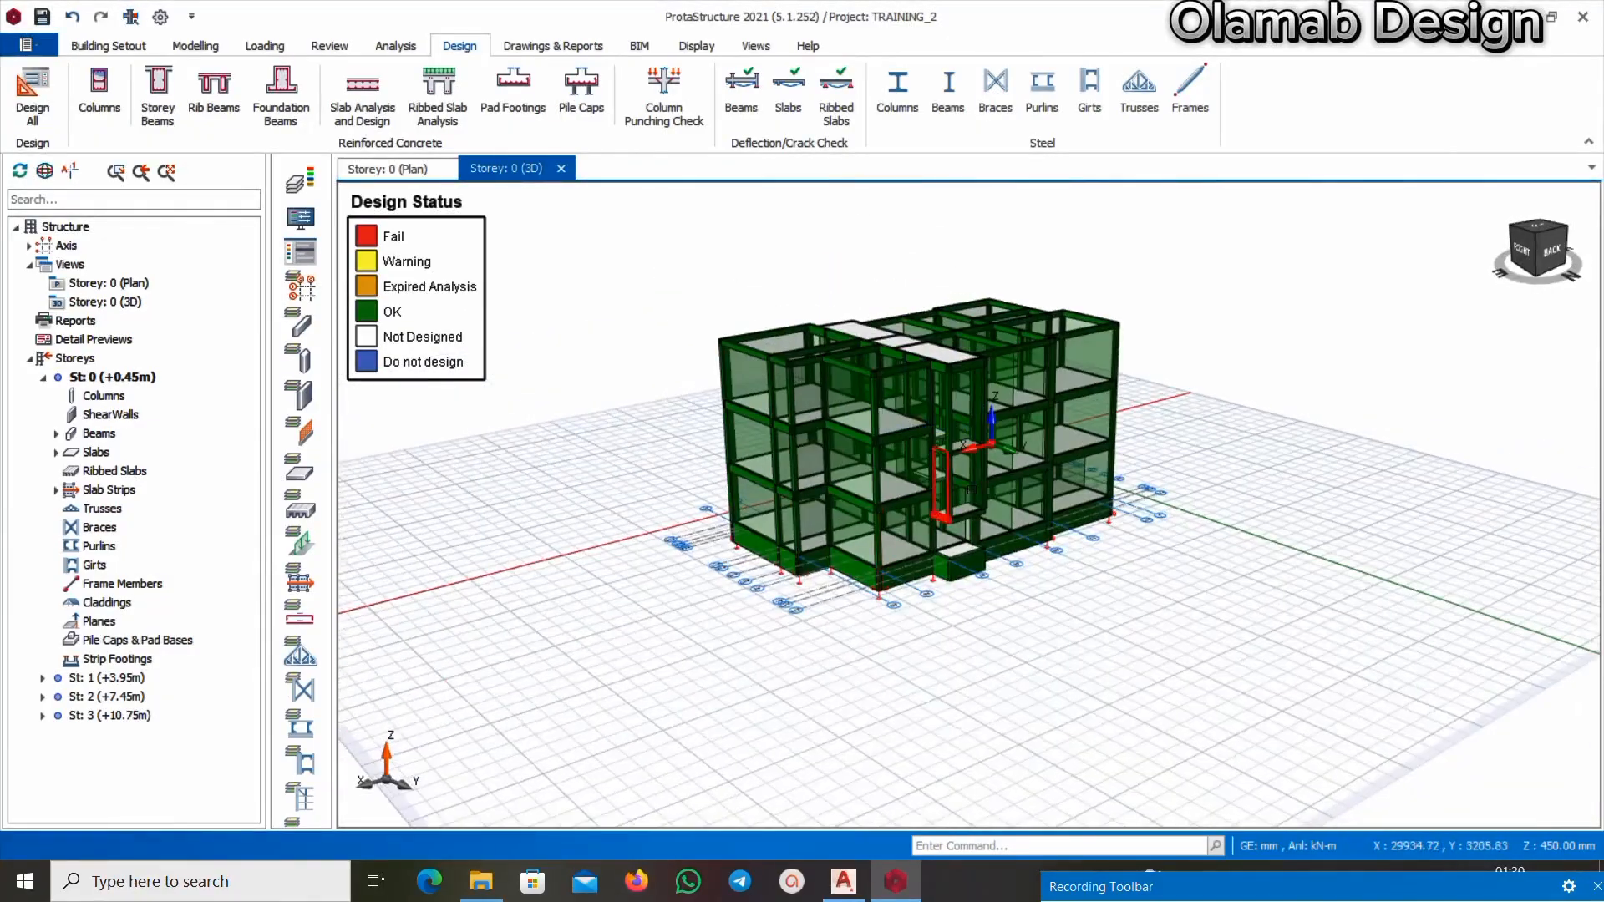
{"action": "scroll", "coordinate": [995, 417], "scroll_direction": "up", "scroll_amount": 2}
{"action": "scroll", "coordinate": [1003, 408], "scroll_direction": "up", "scroll_amount": 1}
{"action": "scroll", "coordinate": [836, 418], "scroll_direction": "down", "scroll_amount": 2}
{"action": "mouse_move", "coordinate": [839, 322]}
{"action": "middle_mouse_down"}
{"action": "mouse_move", "coordinate": [848, 430]}
{"action": "mouse_move", "coordinate": [862, 315]}
{"action": "mouse_move", "coordinate": [778, 334]}
{"action": "middle_mouse_up"}
{"action": "middle_click_drag", "start_coordinate": [564, 521], "coordinate": [886, 452]}
{"action": "scroll", "coordinate": [765, 274], "scroll_direction": "up", "scroll_amount": 3}
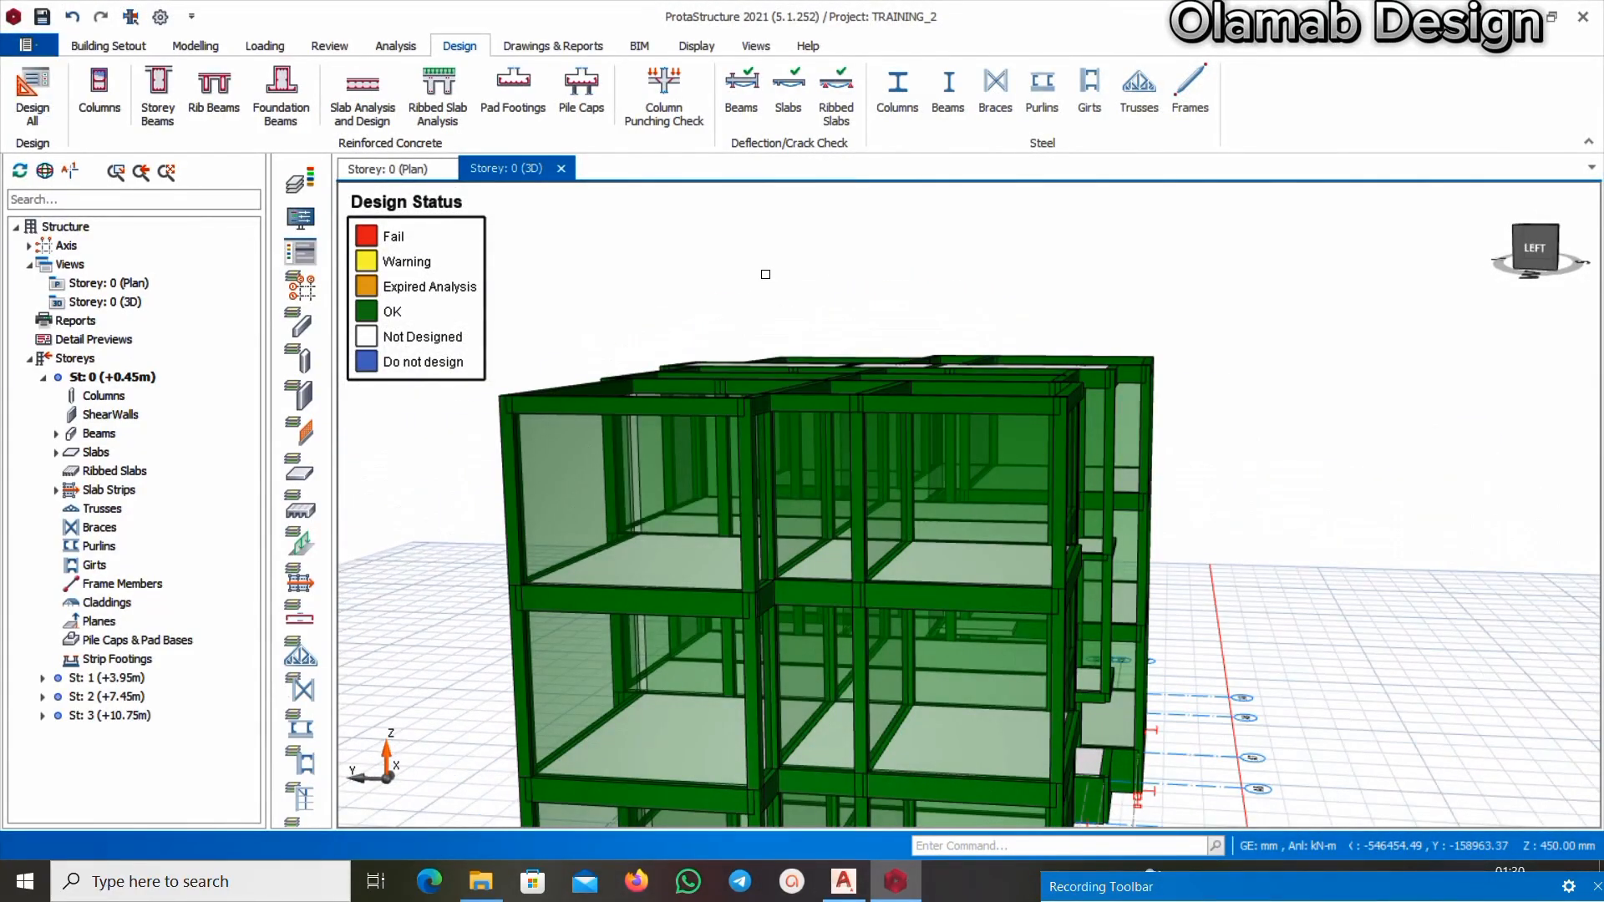
{"action": "scroll", "coordinate": [772, 274], "scroll_direction": "down", "scroll_amount": 5}
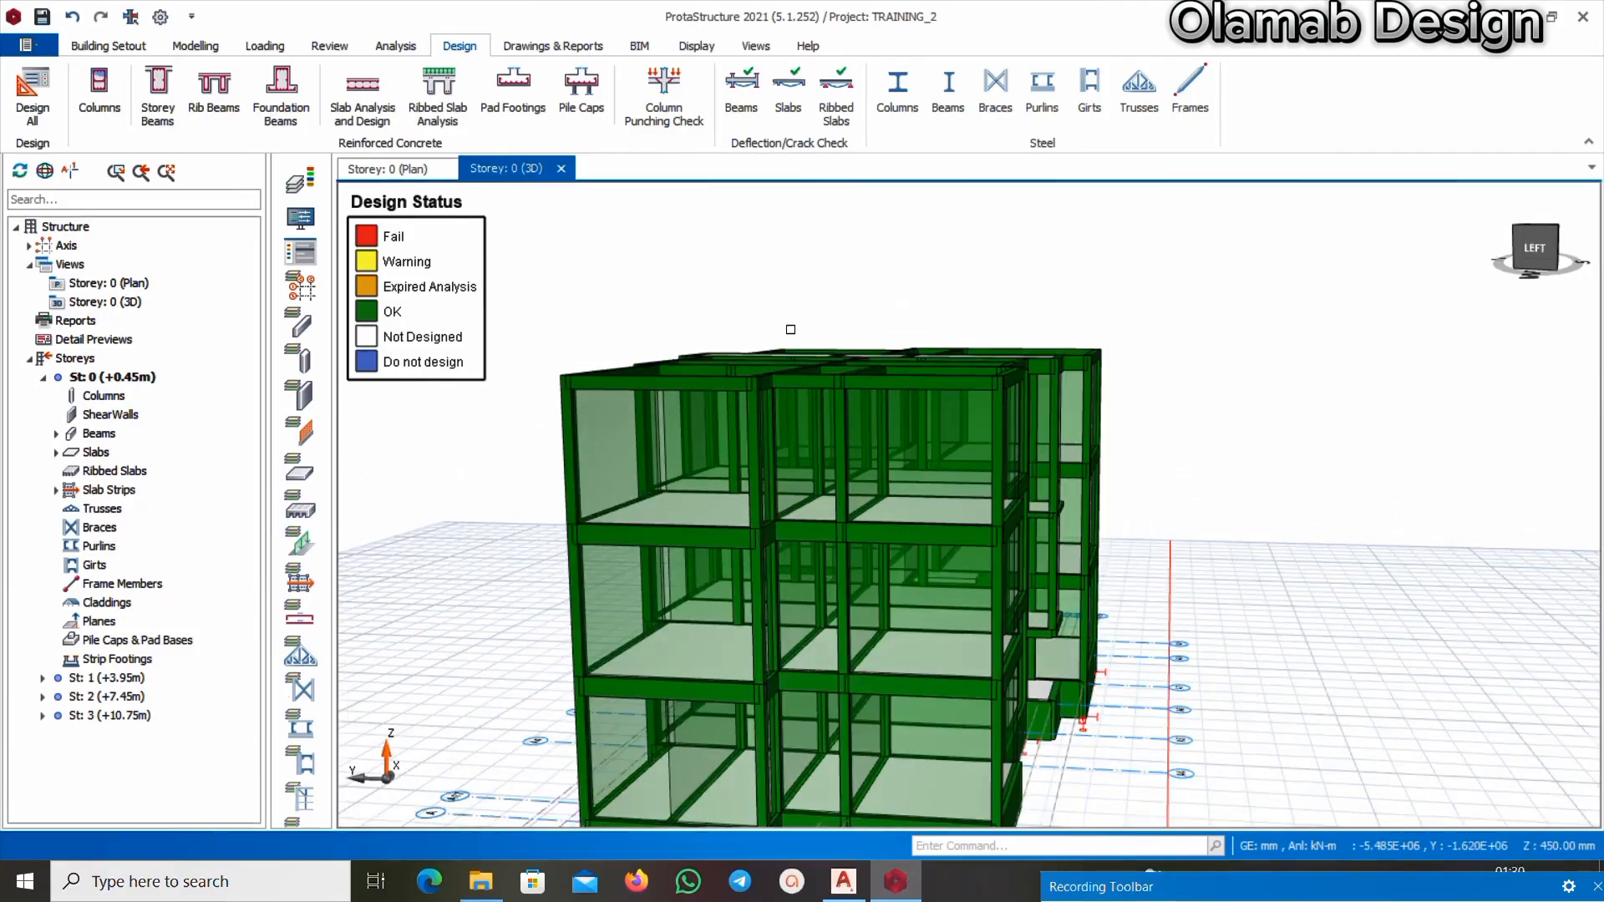
{"action": "middle_click_drag", "start_coordinate": [802, 418], "coordinate": [867, 433]}
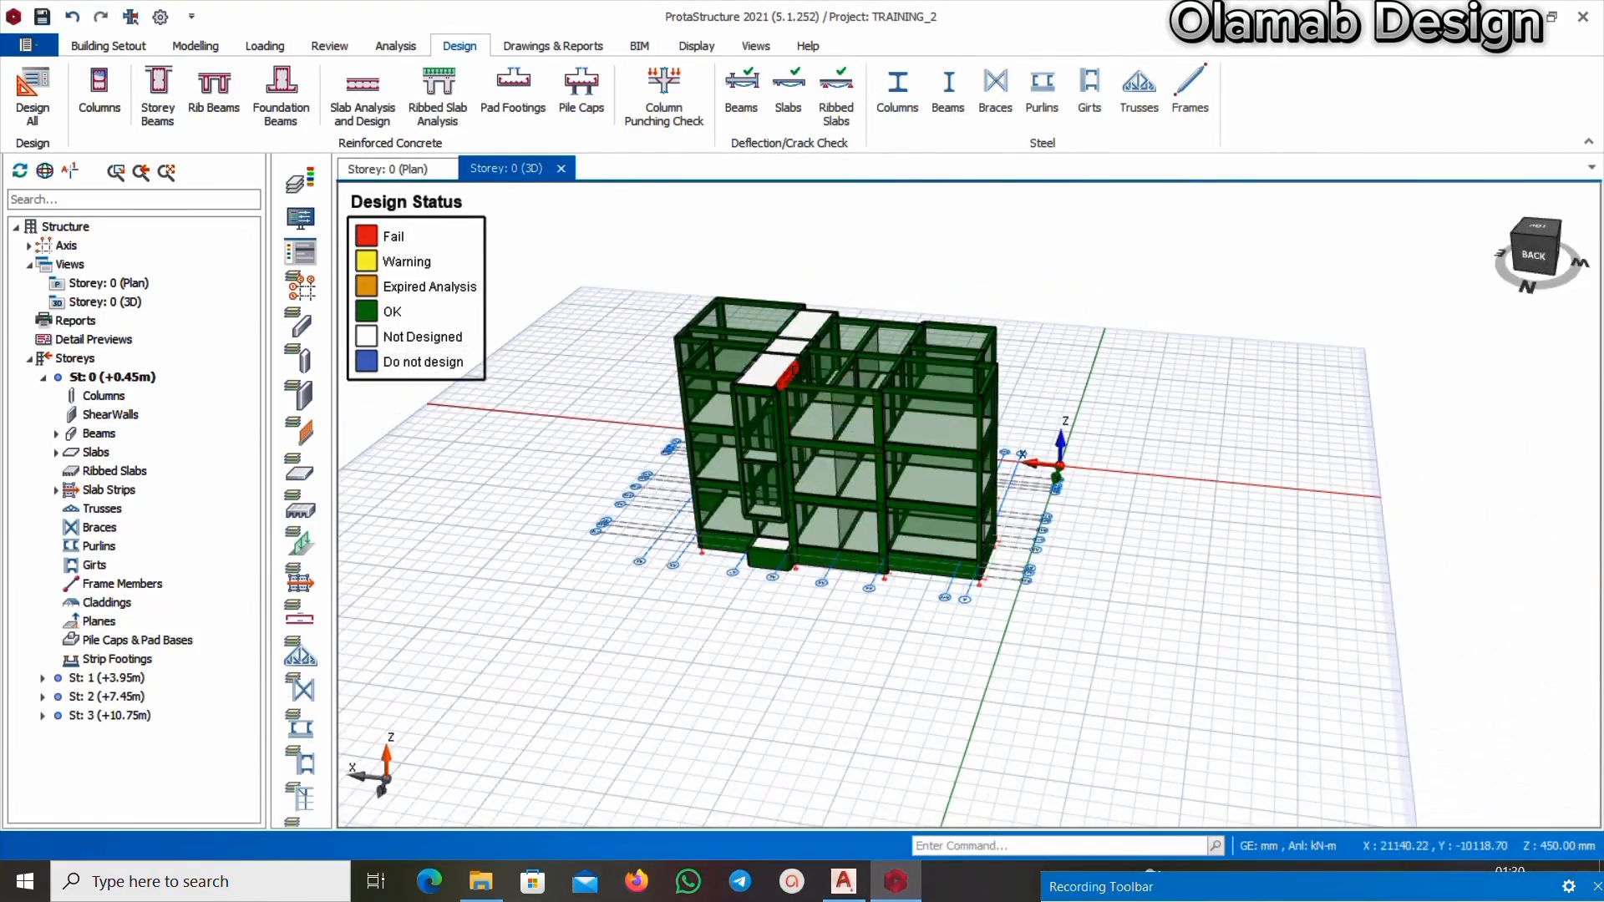
{"action": "scroll", "coordinate": [789, 367], "scroll_direction": "up", "scroll_amount": 3}
{"action": "scroll", "coordinate": [775, 336], "scroll_direction": "down", "scroll_amount": 3}
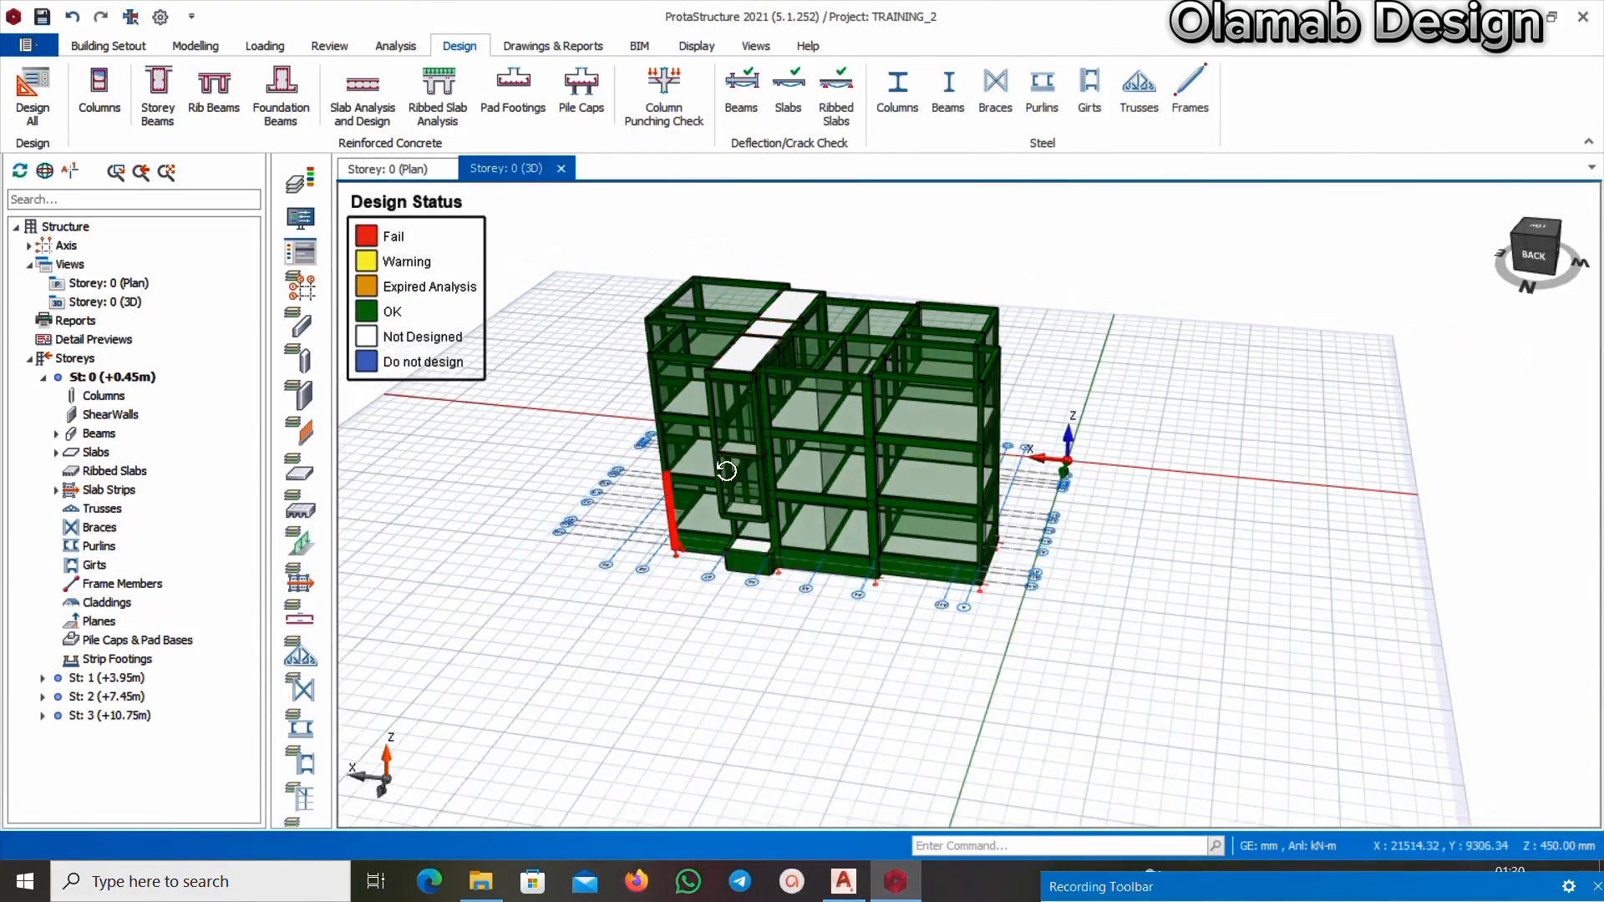
{"action": "middle_click_drag", "start_coordinate": [727, 471], "coordinate": [883, 422]}
{"action": "scroll", "coordinate": [835, 241], "scroll_direction": "up", "scroll_amount": 4}
{"action": "scroll", "coordinate": [809, 330], "scroll_direction": "down", "scroll_amount": 2}
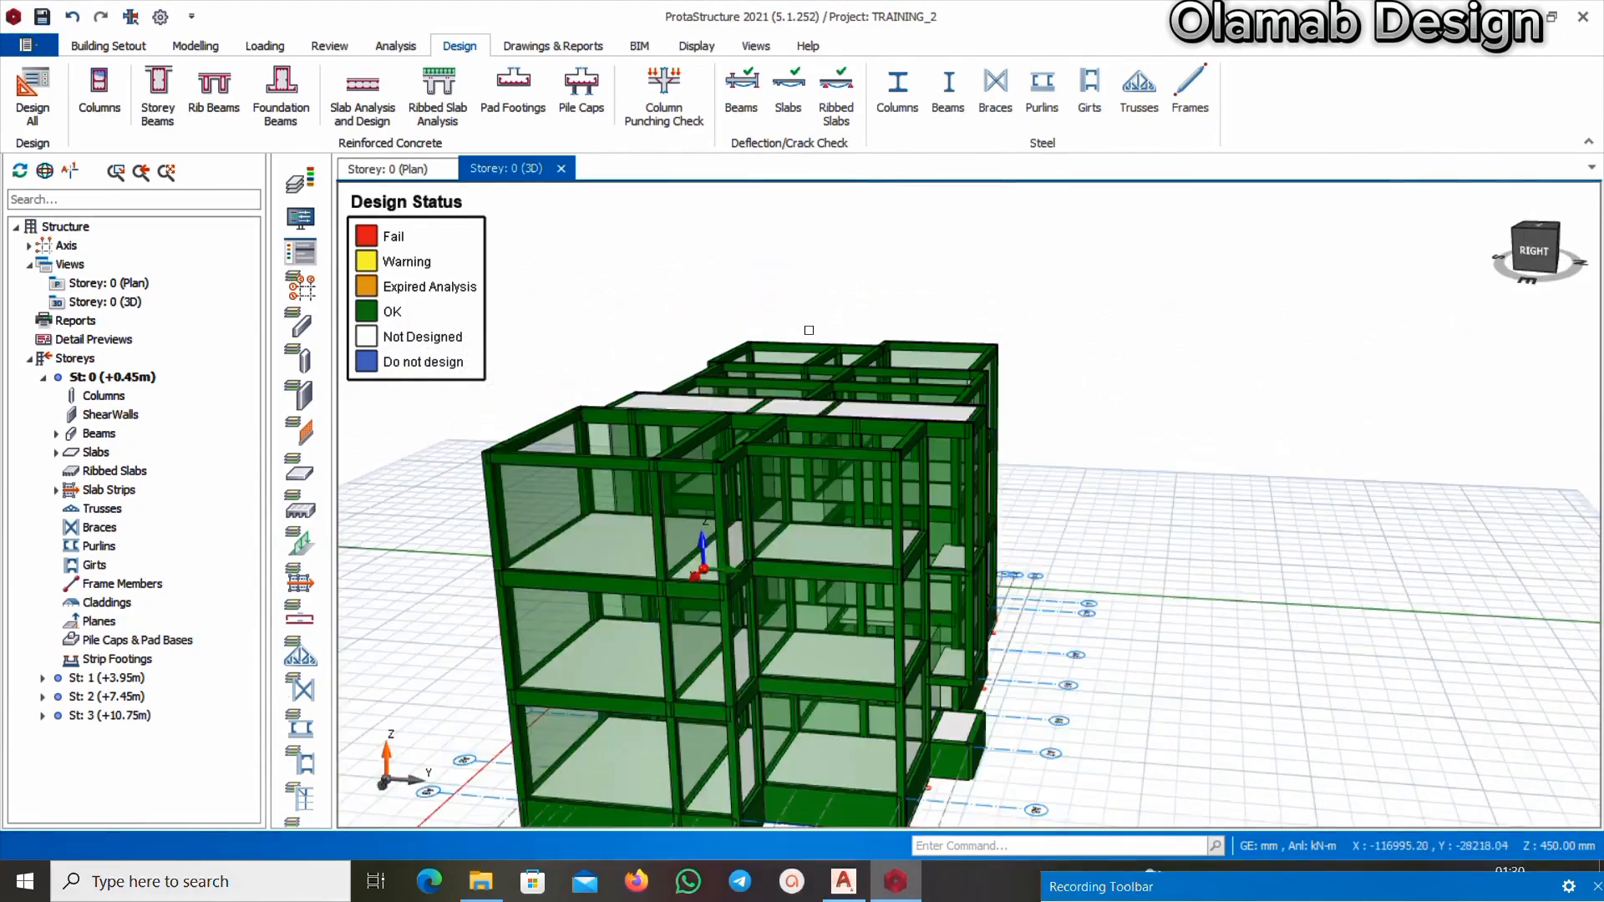
{"action": "scroll", "coordinate": [809, 330], "scroll_direction": "down", "scroll_amount": 3}
{"action": "middle_click_drag", "start_coordinate": [809, 330], "coordinate": [756, 409]}
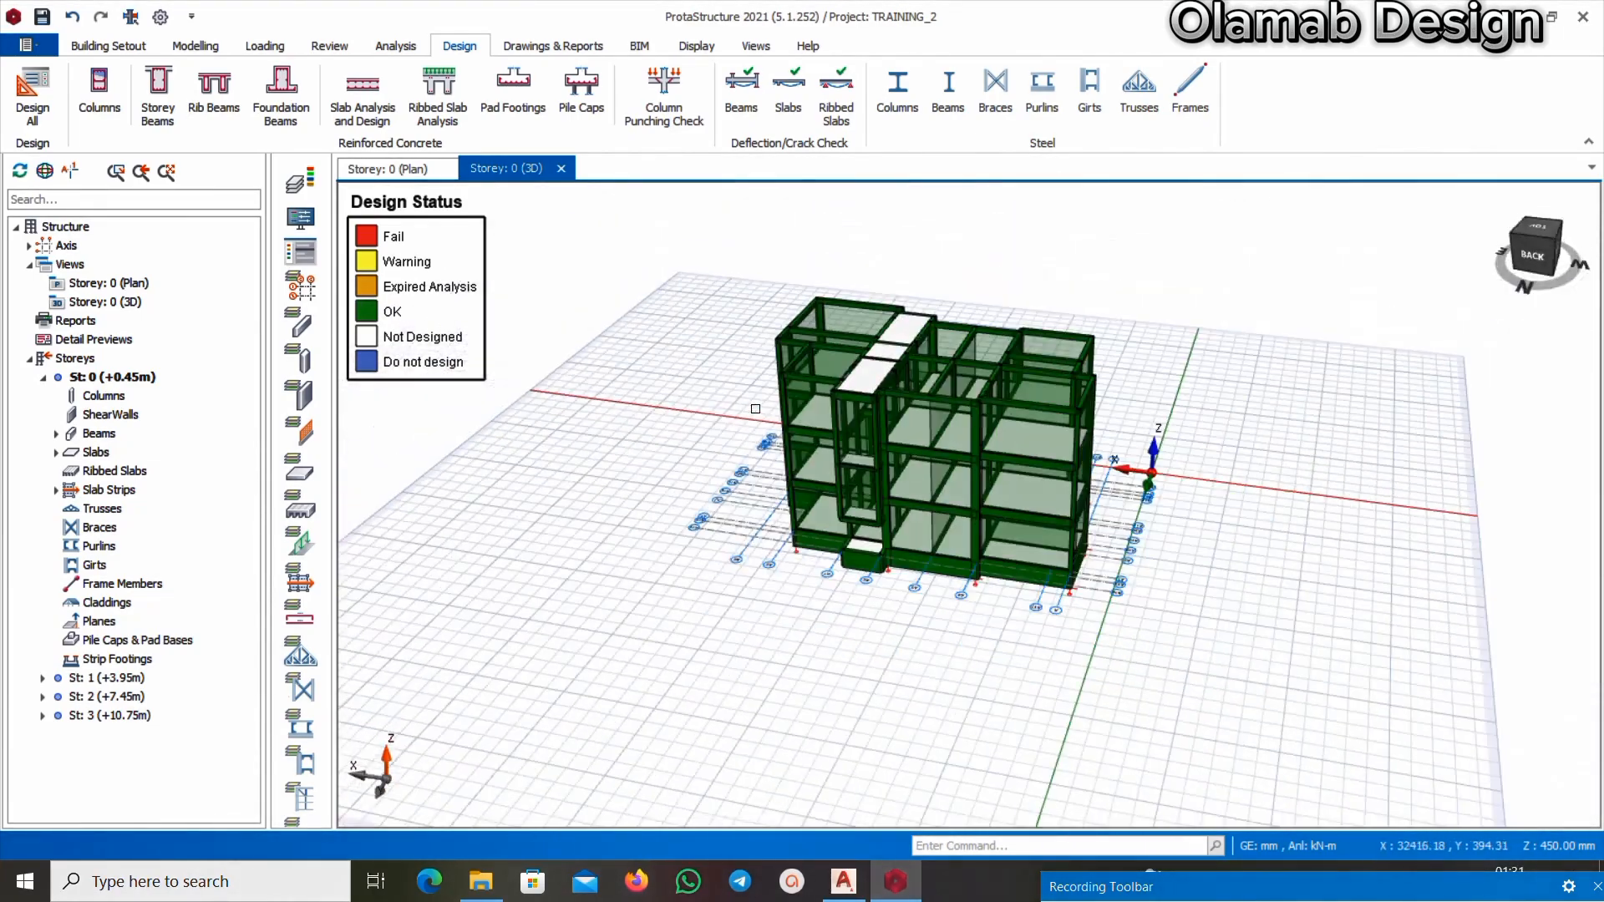
{"action": "scroll", "coordinate": [756, 408], "scroll_direction": "up", "scroll_amount": 4}
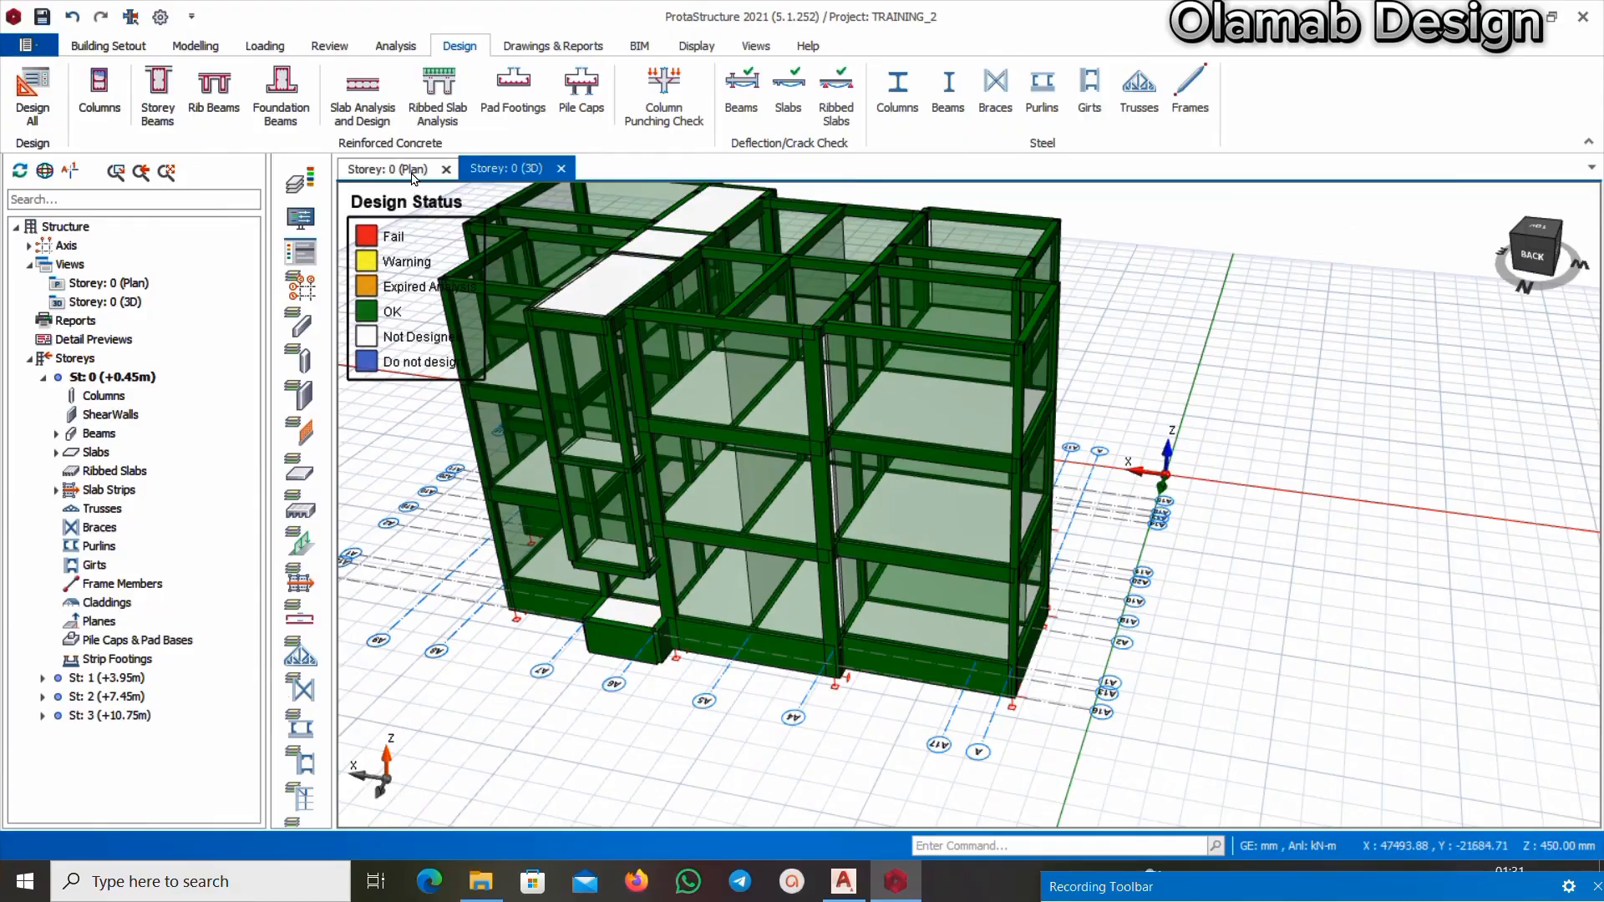
Update all the steel bars on the Storey 0 foundation plan
{"action": "left_click", "coordinate": [412, 170]}
{"action": "scroll", "coordinate": [1229, 518], "scroll_direction": "down", "scroll_amount": 3}
{"action": "scroll", "coordinate": [1297, 361], "scroll_direction": "up", "scroll_amount": 3}
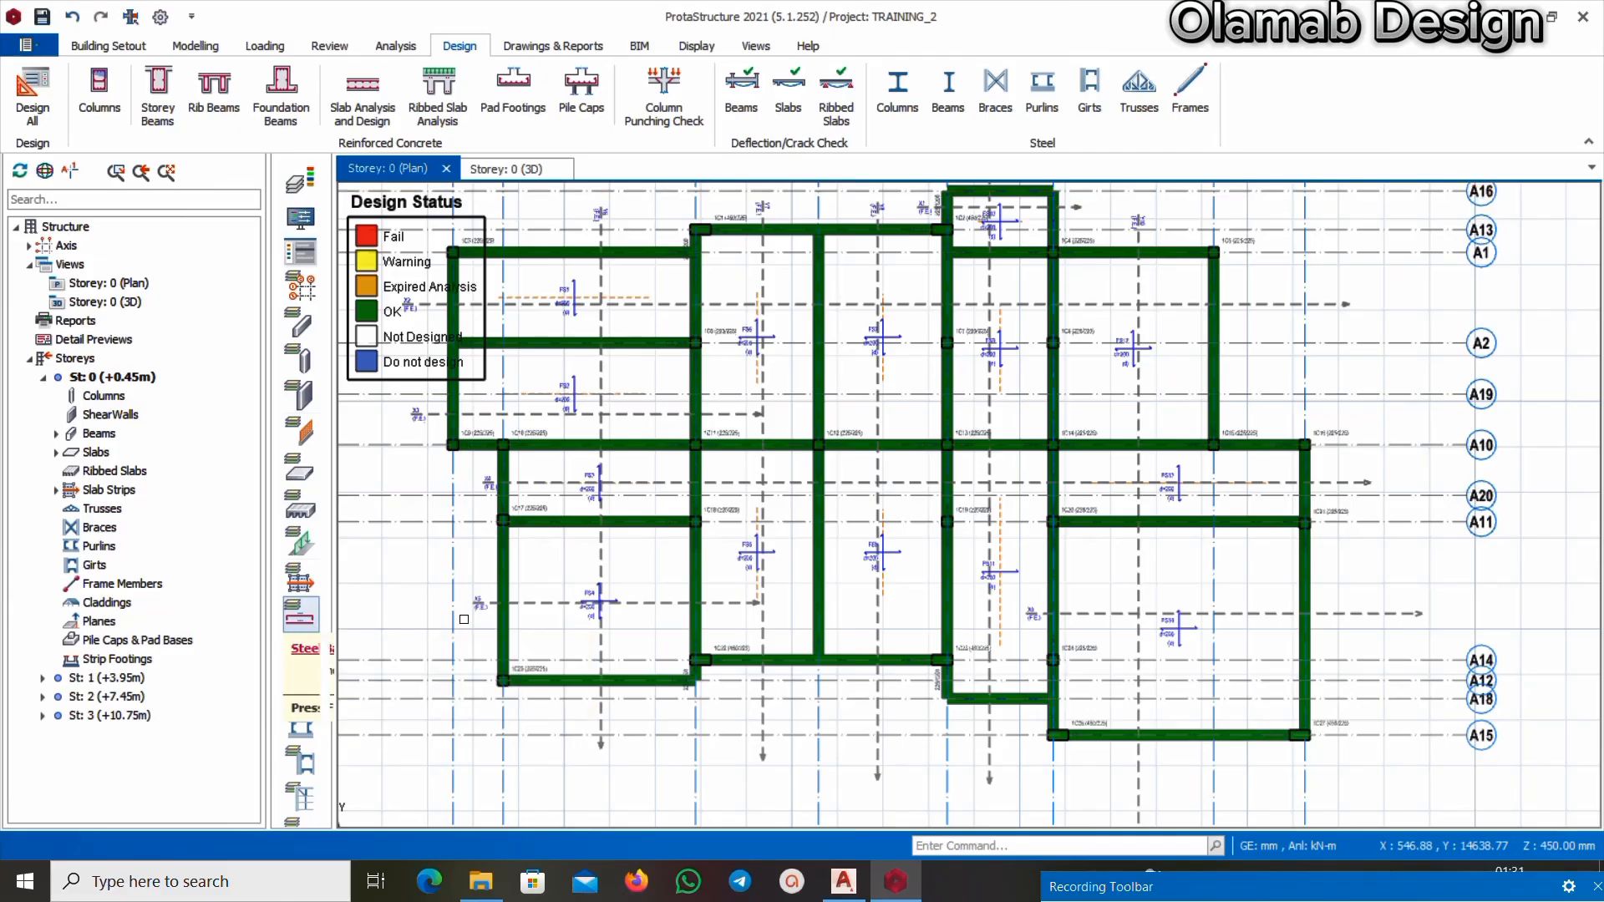
{"action": "scroll", "coordinate": [762, 455], "scroll_direction": "down", "scroll_amount": 1}
{"action": "right_click", "coordinate": [790, 520]}
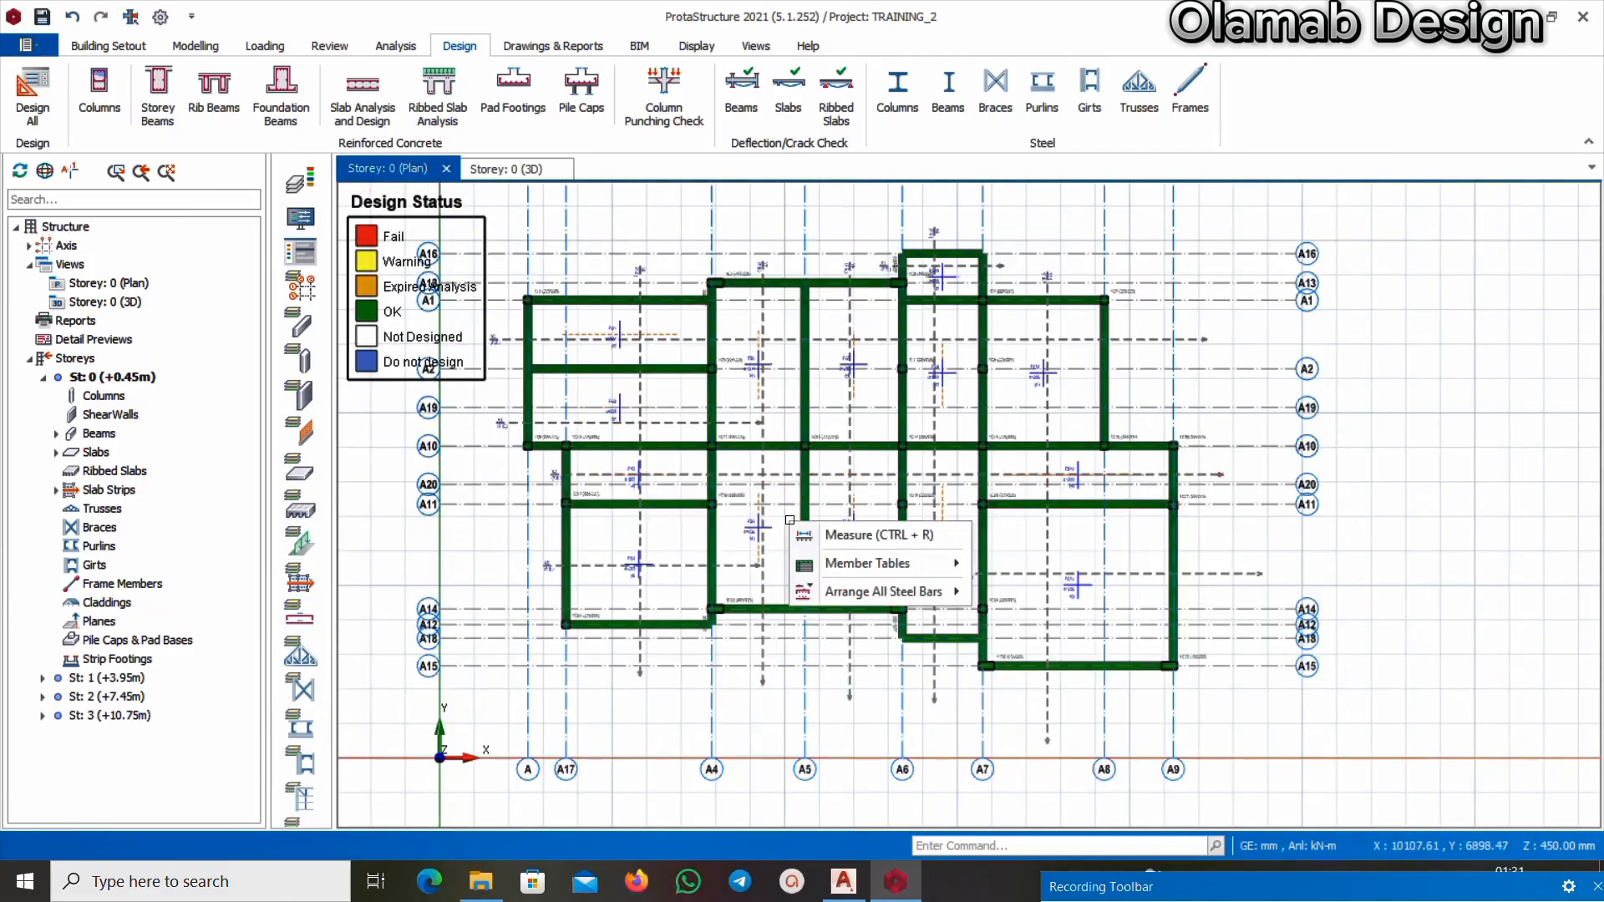
{"action": "mouse_move", "coordinate": [919, 594]}
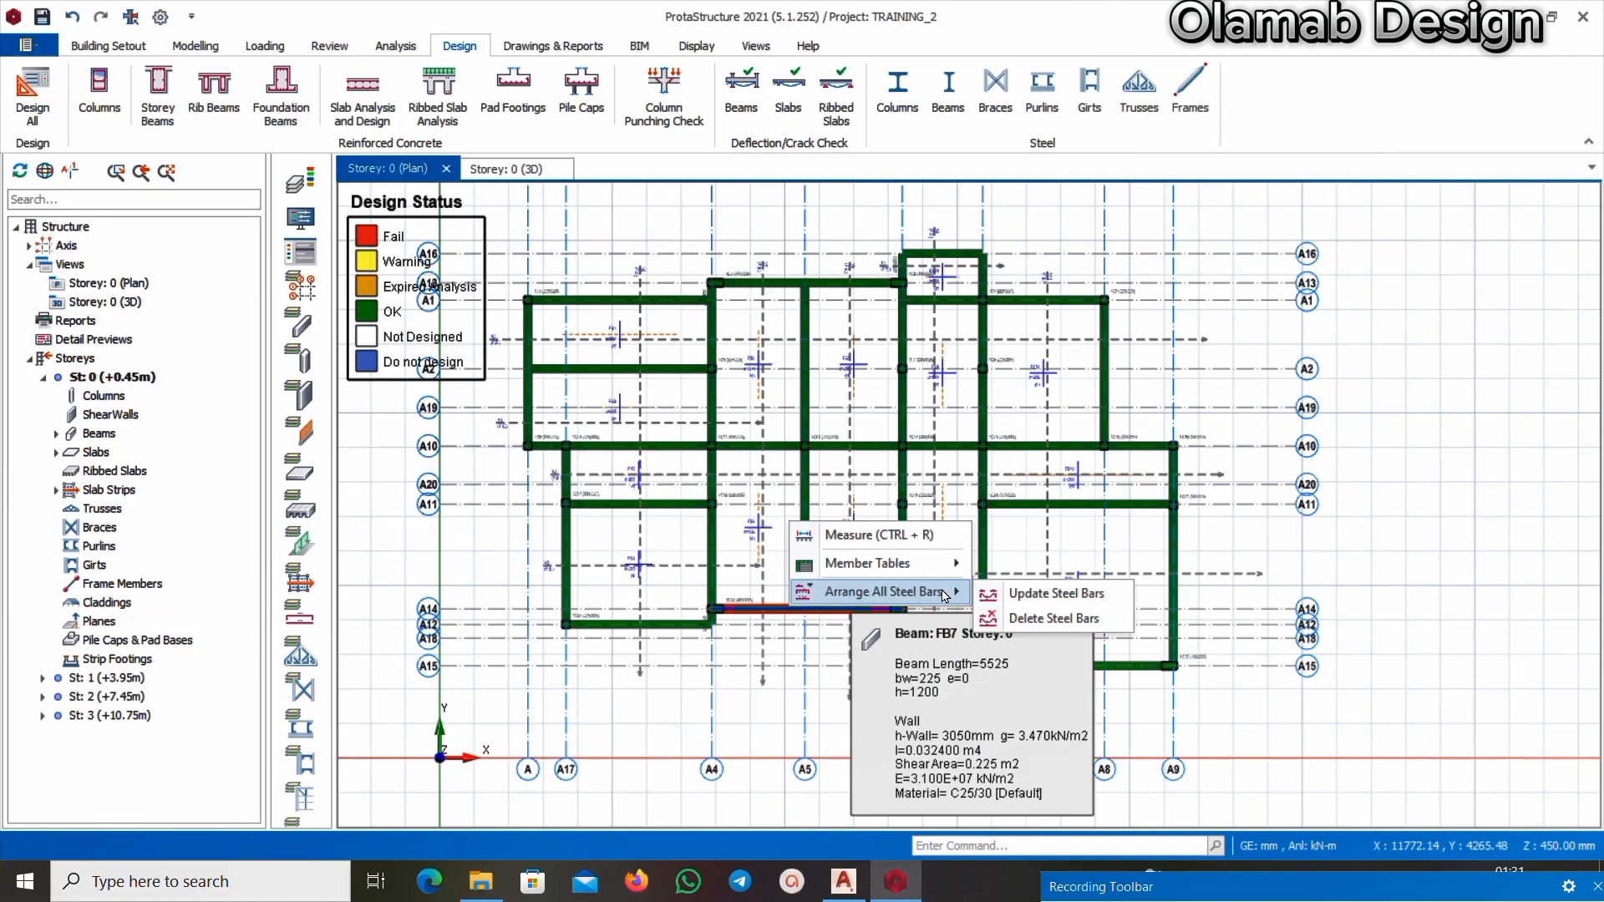
{"action": "left_click", "coordinate": [1034, 595]}
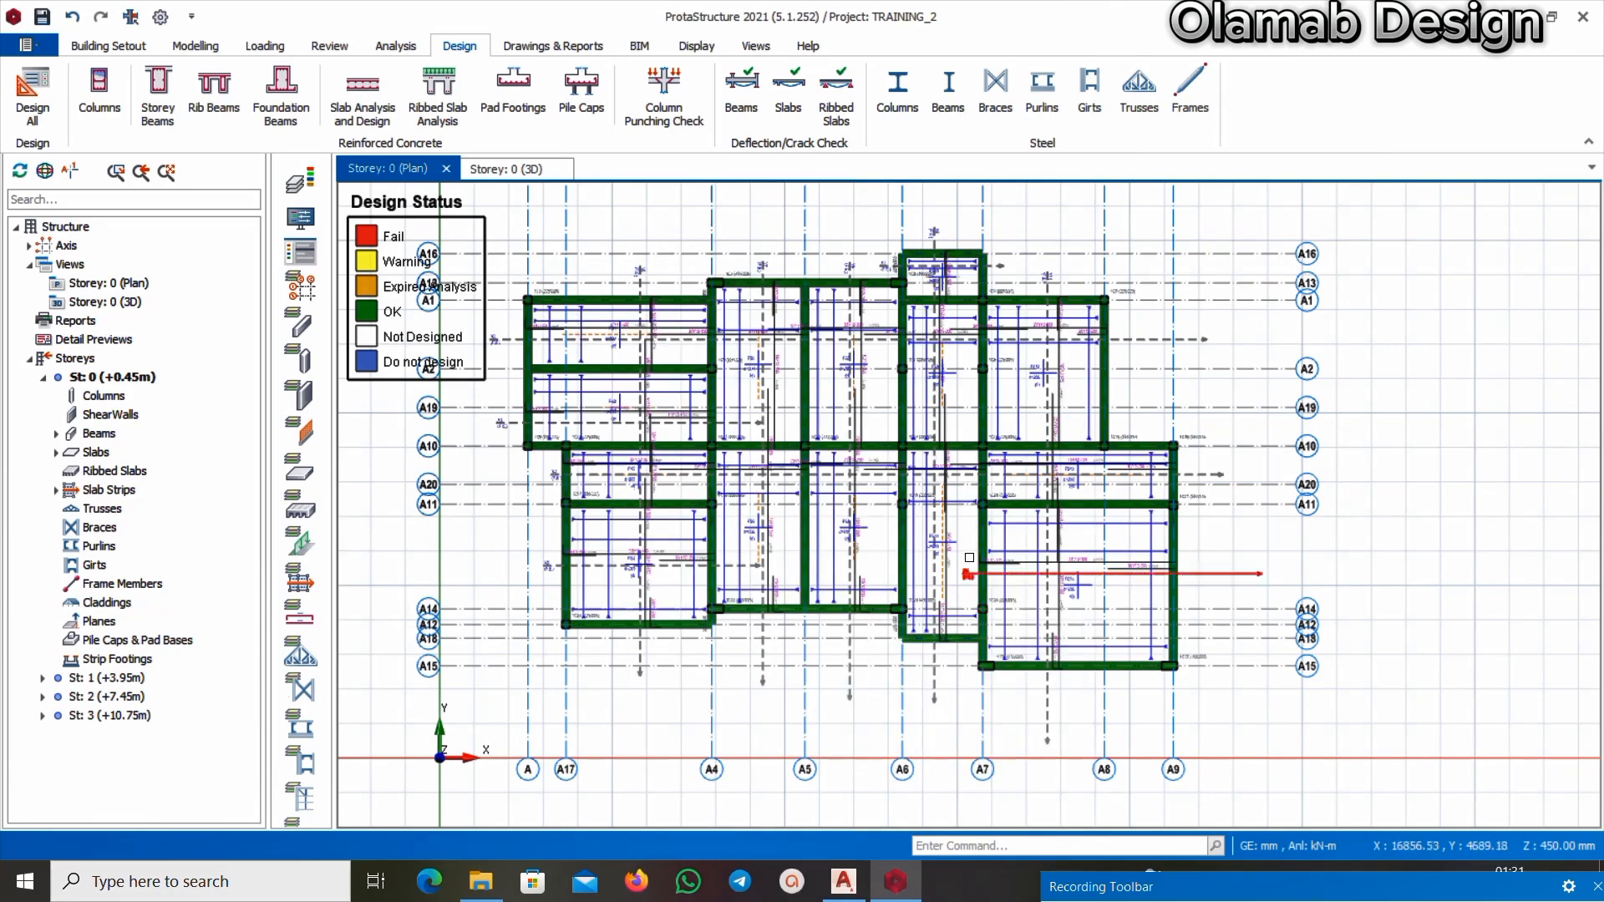
Examine the raft slab reinforcement bars and their labels across the Storey 0 plan, from slabs FS1 and FS2 to FS14
{"action": "scroll", "coordinate": [545, 328], "scroll_direction": "up", "scroll_amount": 6}
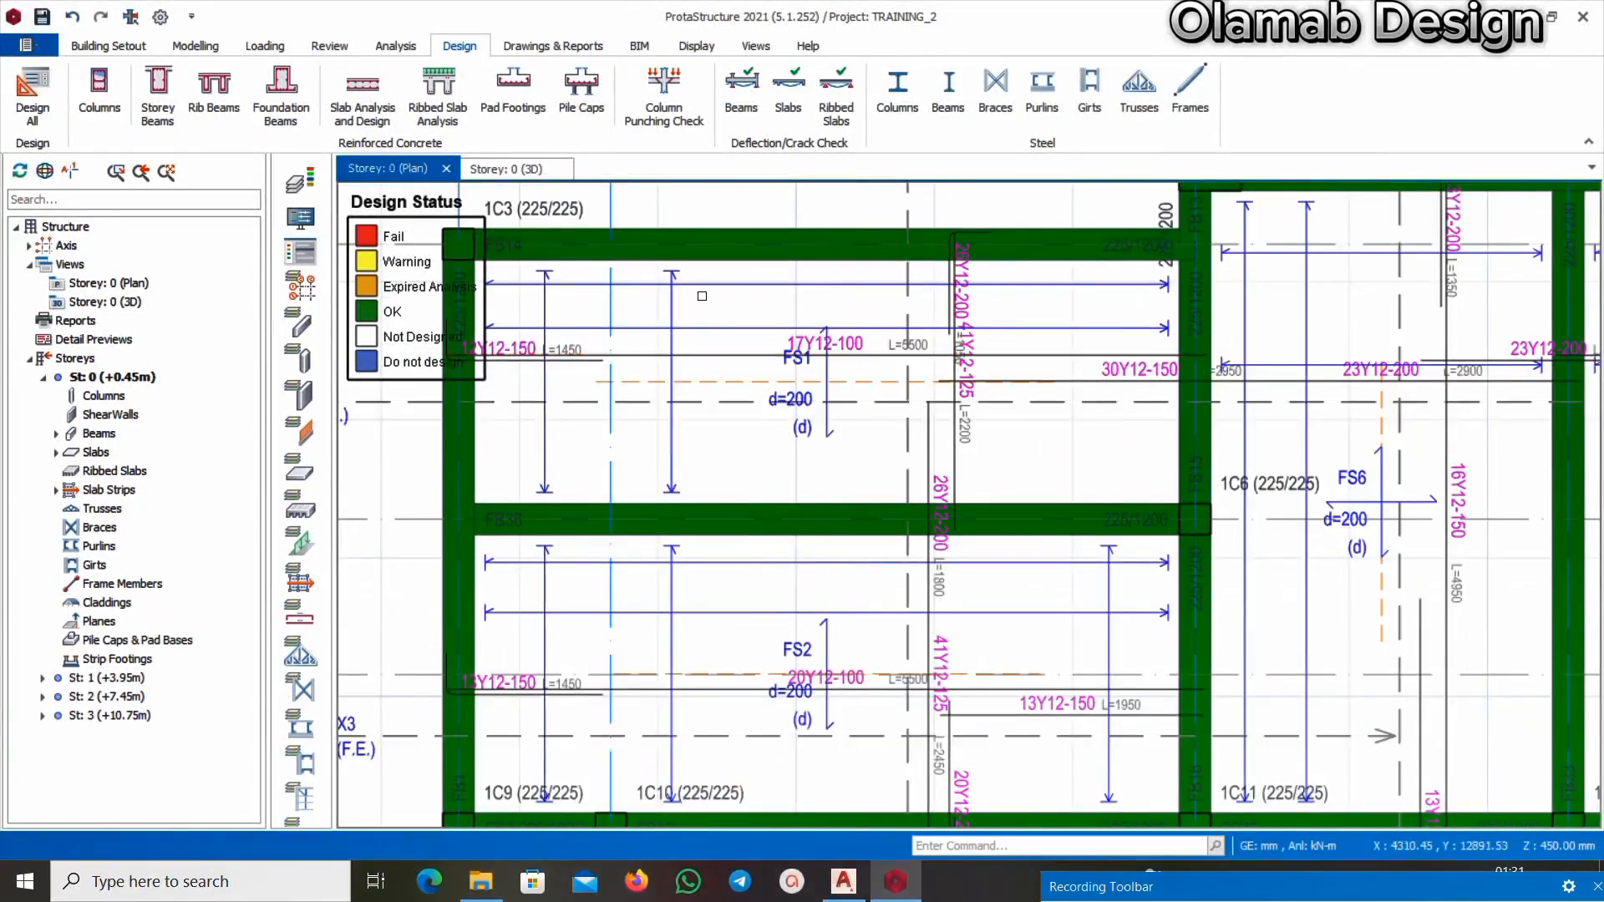
{"action": "scroll", "coordinate": [725, 311], "scroll_direction": "down", "scroll_amount": 6}
{"action": "scroll", "coordinate": [1103, 343], "scroll_direction": "up", "scroll_amount": 5}
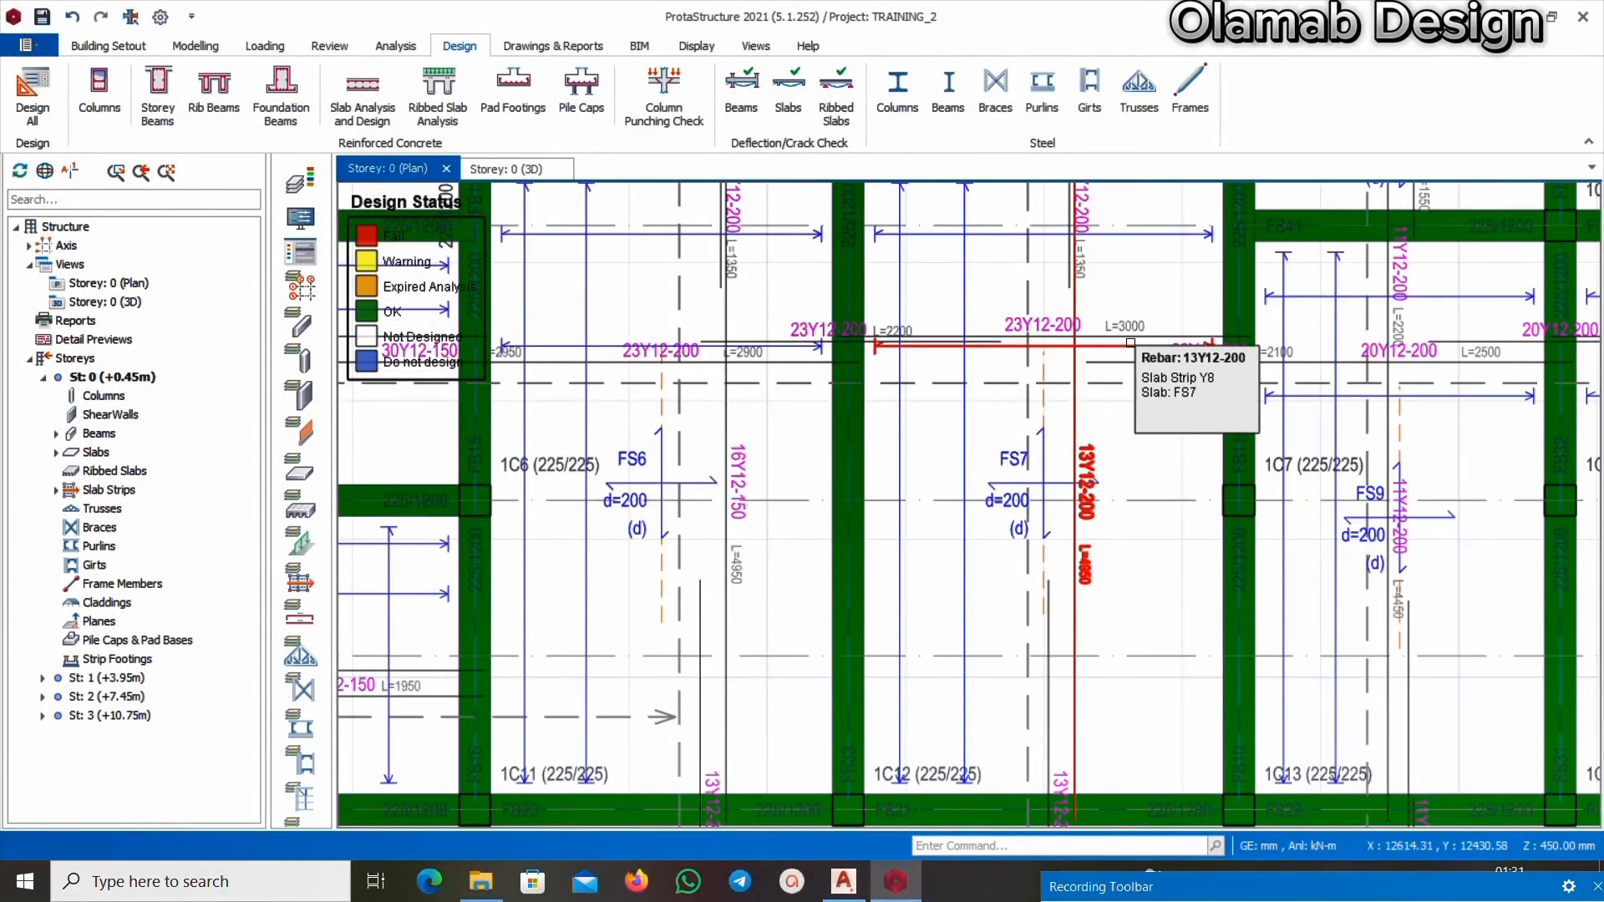
{"action": "scroll", "coordinate": [1103, 343], "scroll_direction": "down", "scroll_amount": 4}
{"action": "scroll", "coordinate": [1082, 418], "scroll_direction": "up", "scroll_amount": 3}
{"action": "scroll", "coordinate": [1083, 402], "scroll_direction": "up", "scroll_amount": 3}
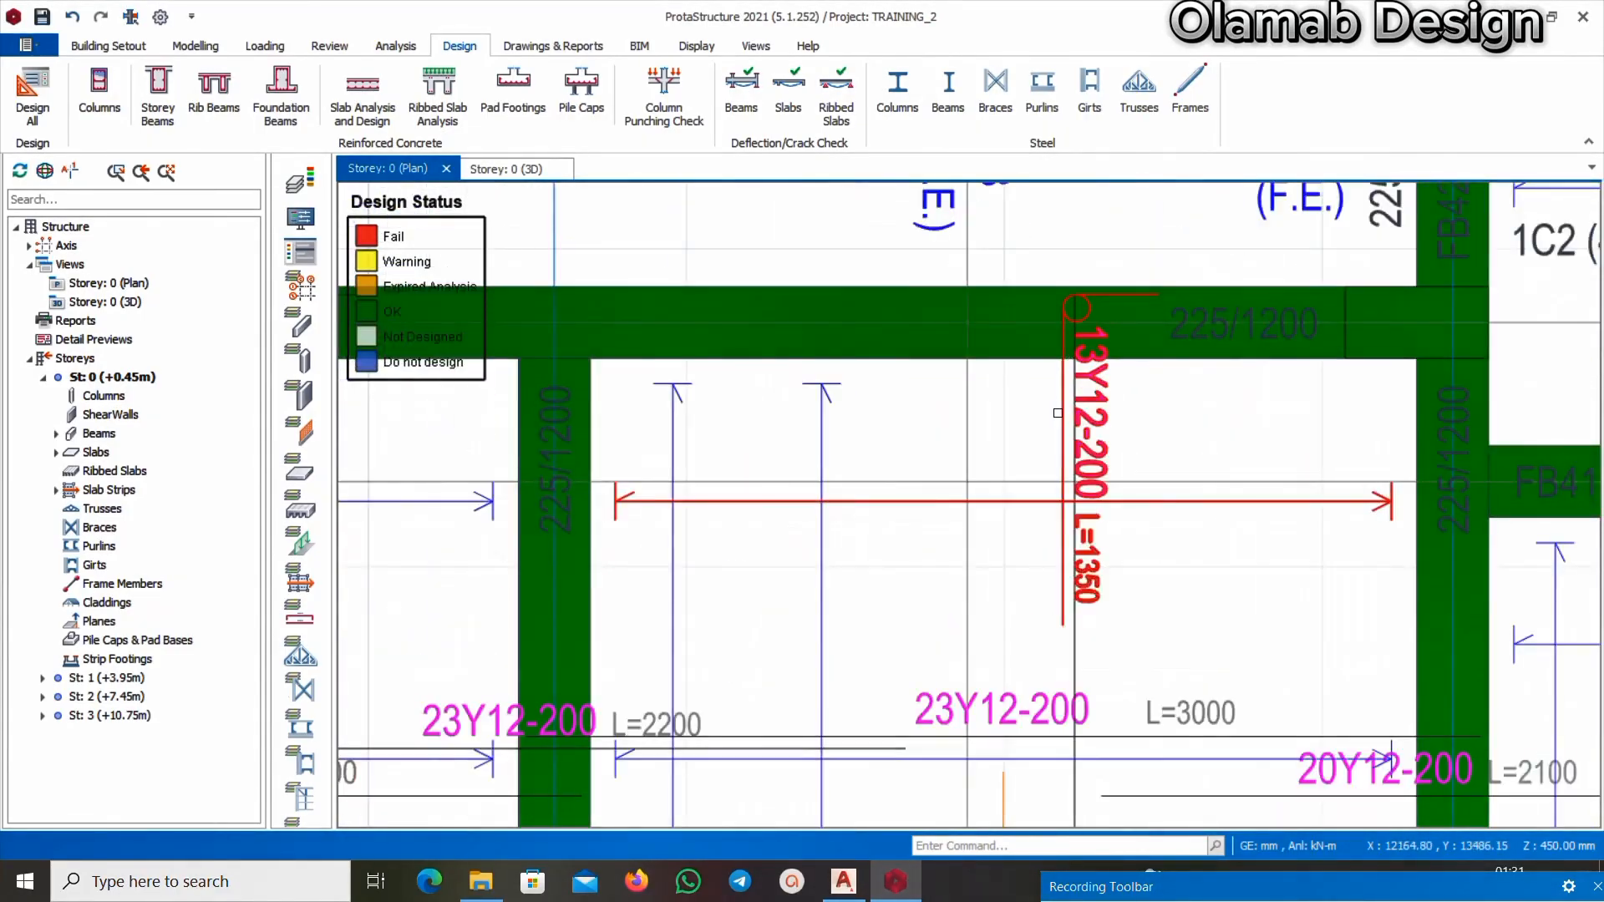
{"action": "scroll", "coordinate": [1083, 401], "scroll_direction": "down", "scroll_amount": 4}
{"action": "scroll", "coordinate": [1038, 660], "scroll_direction": "up", "scroll_amount": 5}
{"action": "scroll", "coordinate": [1038, 671], "scroll_direction": "down", "scroll_amount": 7}
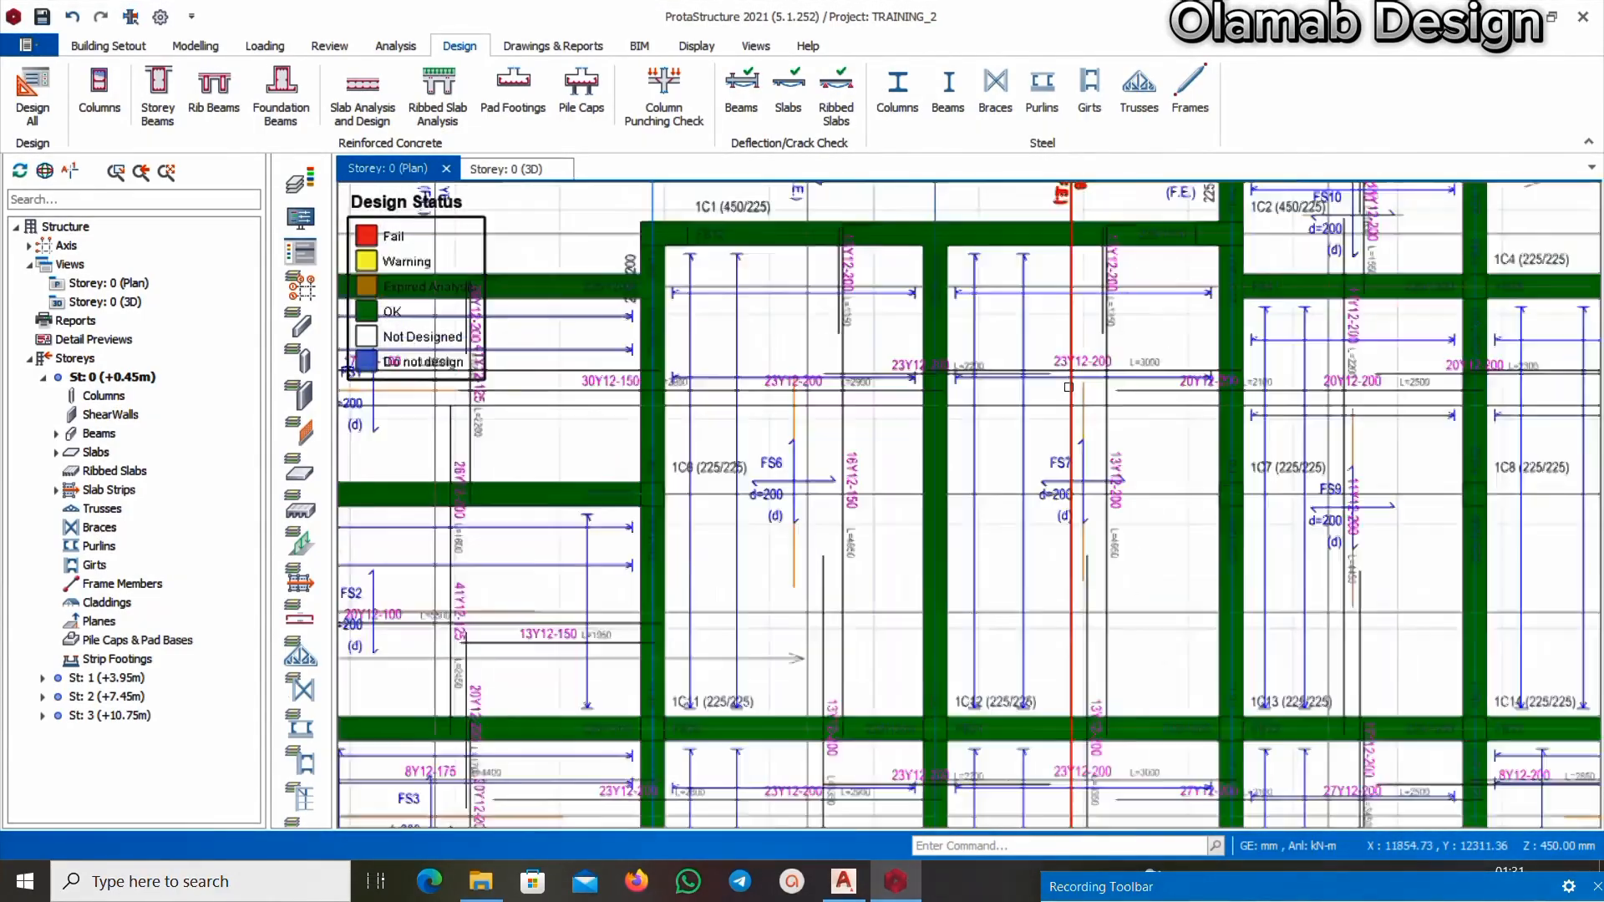
{"action": "scroll", "coordinate": [1315, 708], "scroll_direction": "up", "scroll_amount": 4}
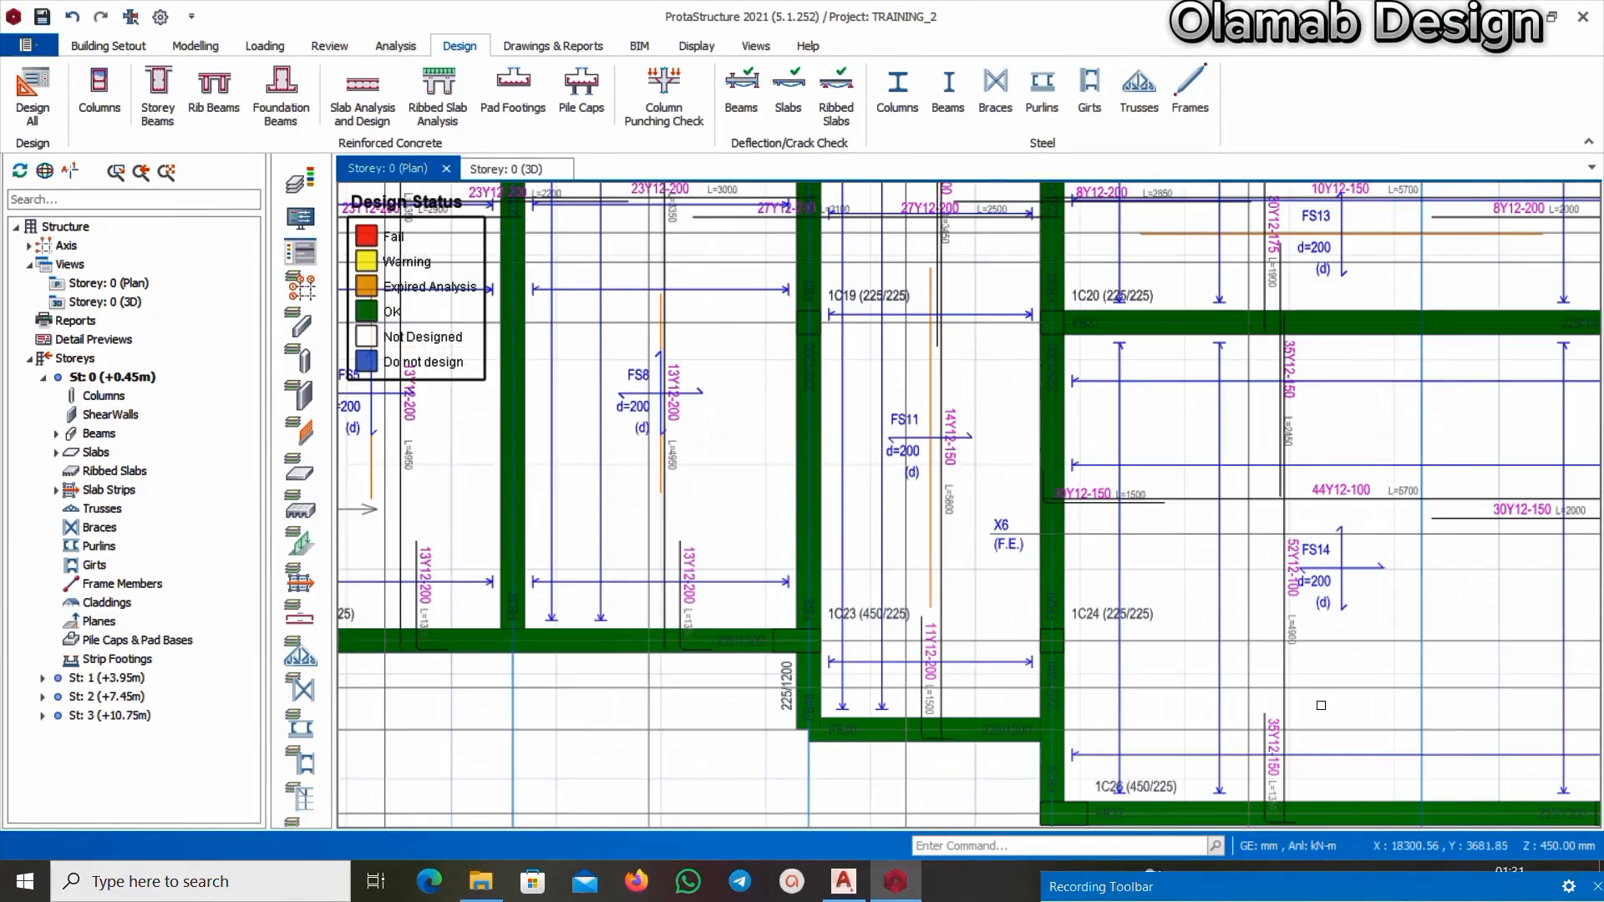
{"action": "scroll", "coordinate": [1099, 588], "scroll_direction": "down", "scroll_amount": 2}
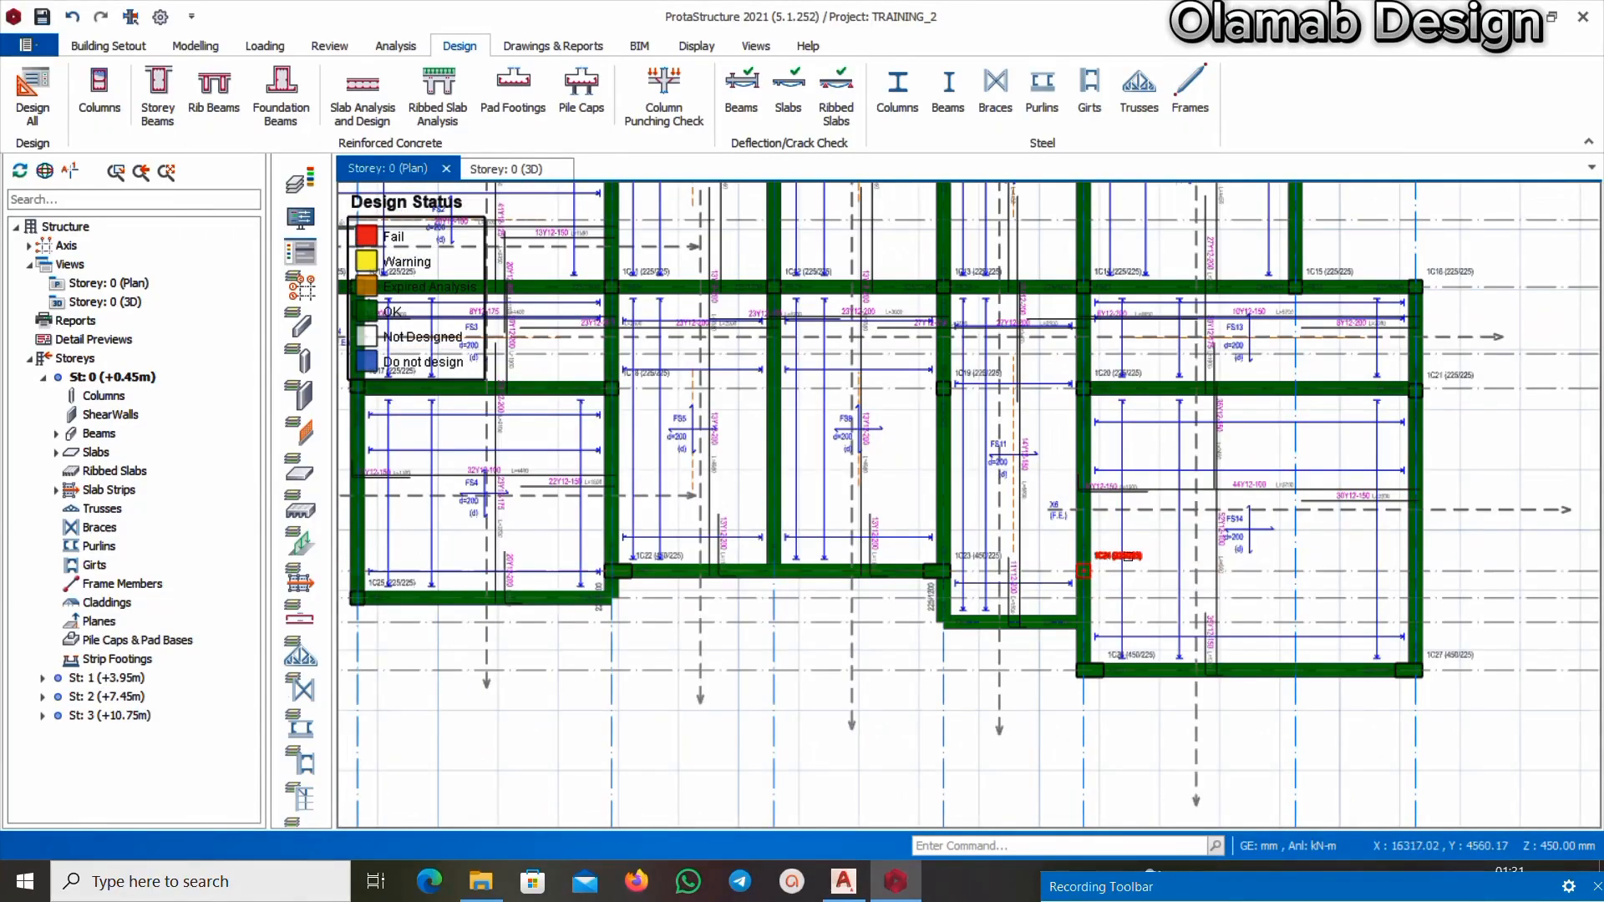
{"action": "scroll", "coordinate": [1102, 581], "scroll_direction": "down", "scroll_amount": 3}
{"action": "scroll", "coordinate": [1129, 497], "scroll_direction": "up", "scroll_amount": 3}
{"action": "scroll", "coordinate": [1129, 497], "scroll_direction": "up", "scroll_amount": 3}
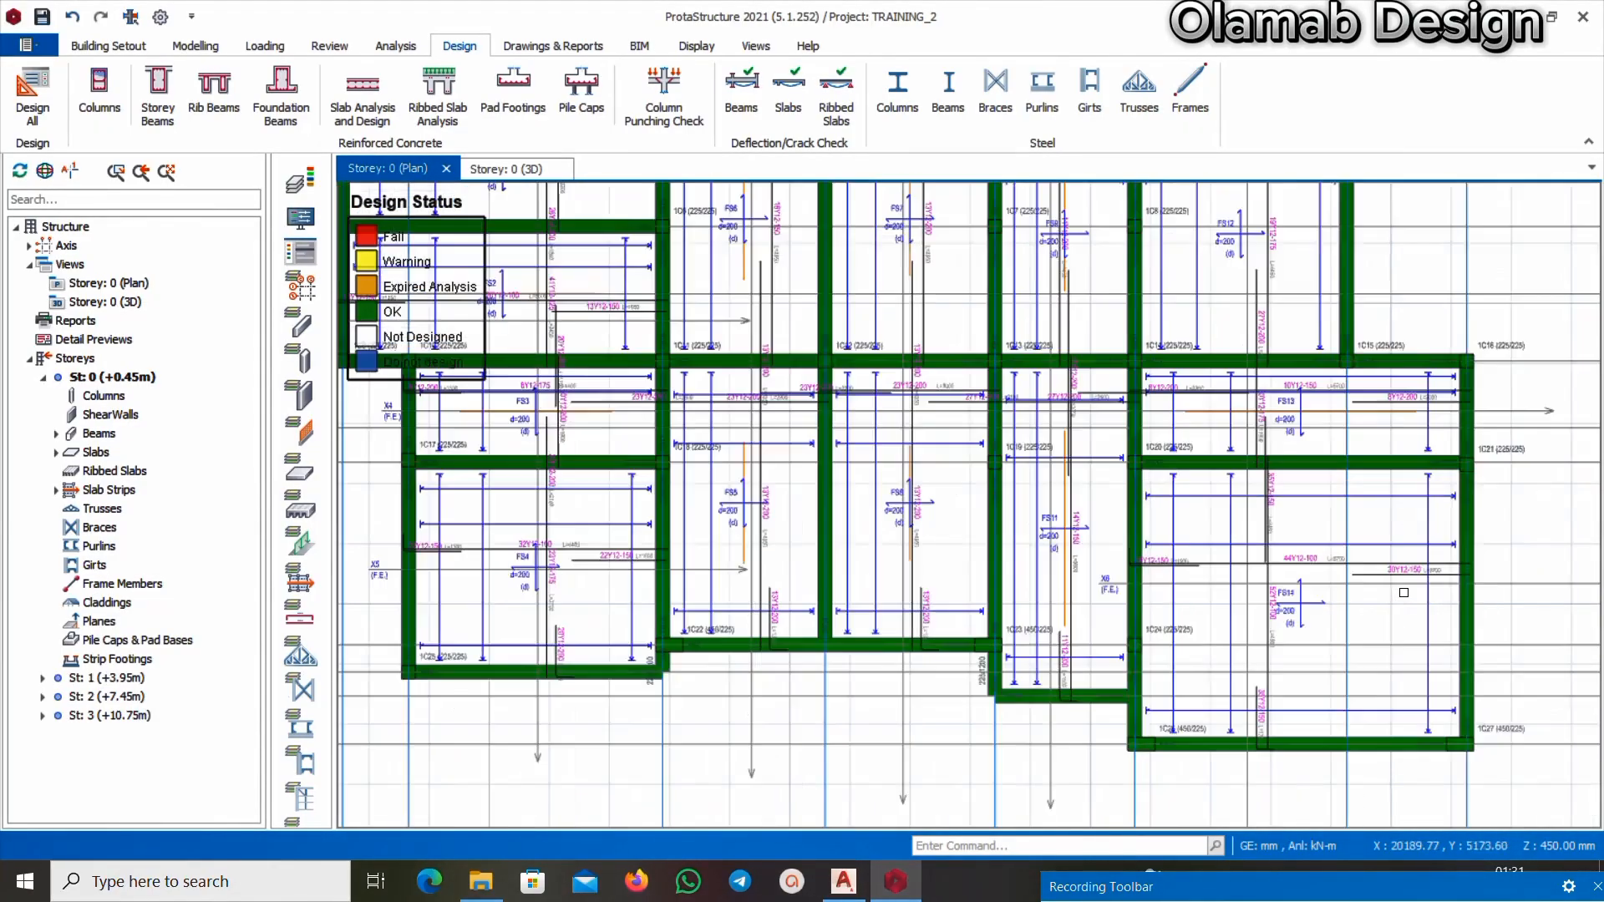
{"action": "scroll", "coordinate": [1101, 532], "scroll_direction": "down", "scroll_amount": 1}
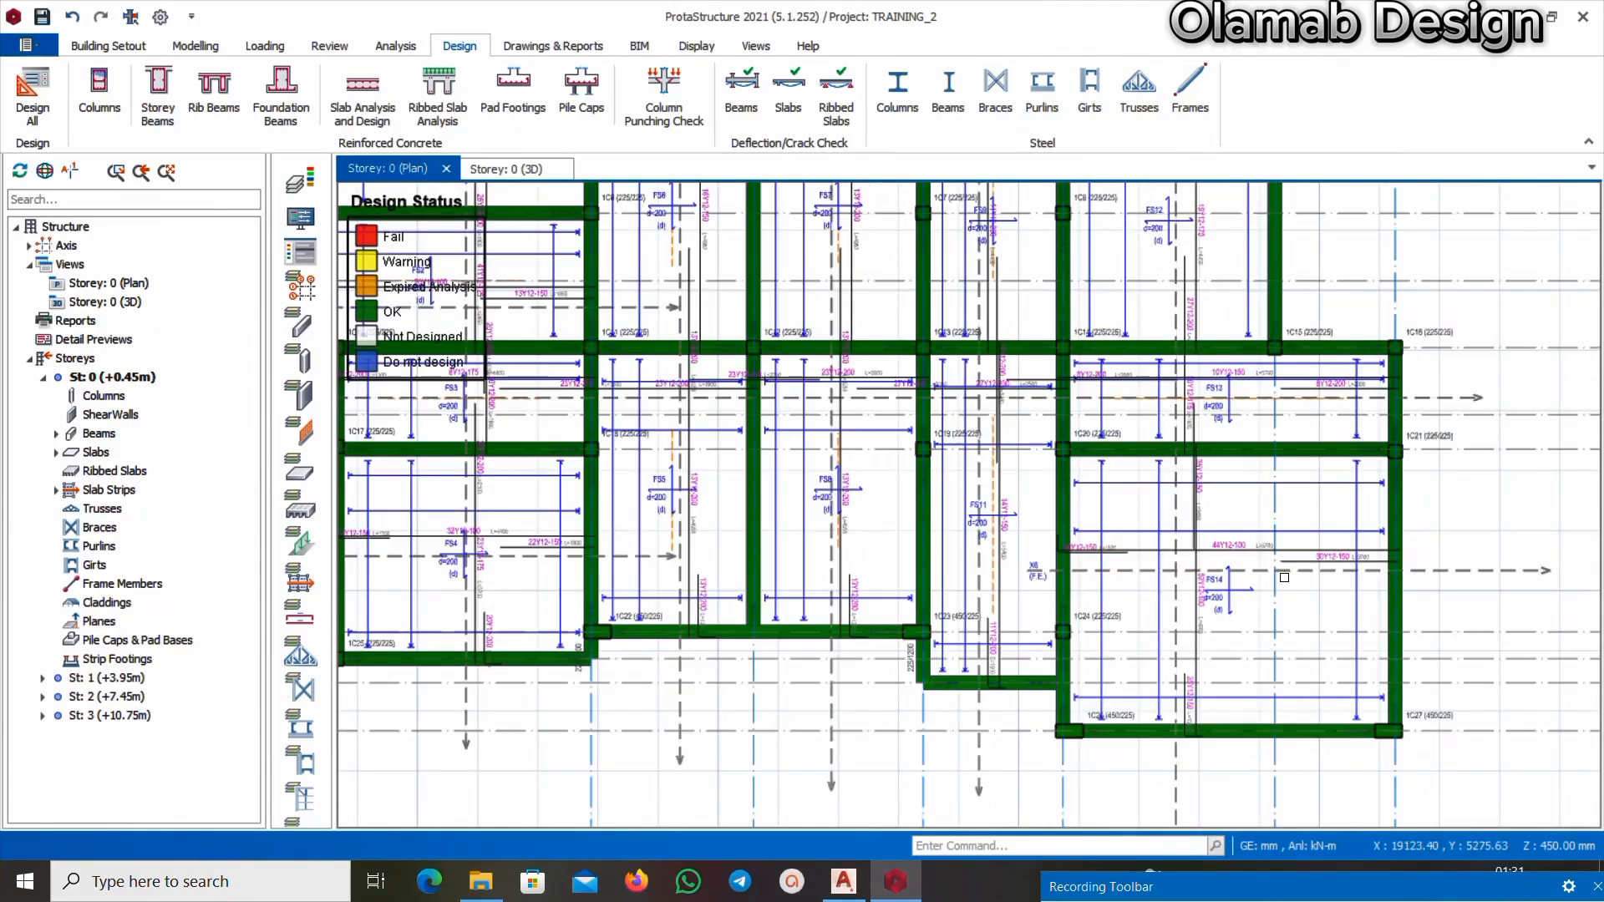
{"action": "scroll", "coordinate": [1098, 540], "scroll_direction": "up", "scroll_amount": 2}
{"action": "scroll", "coordinate": [1098, 541], "scroll_direction": "down", "scroll_amount": 2}
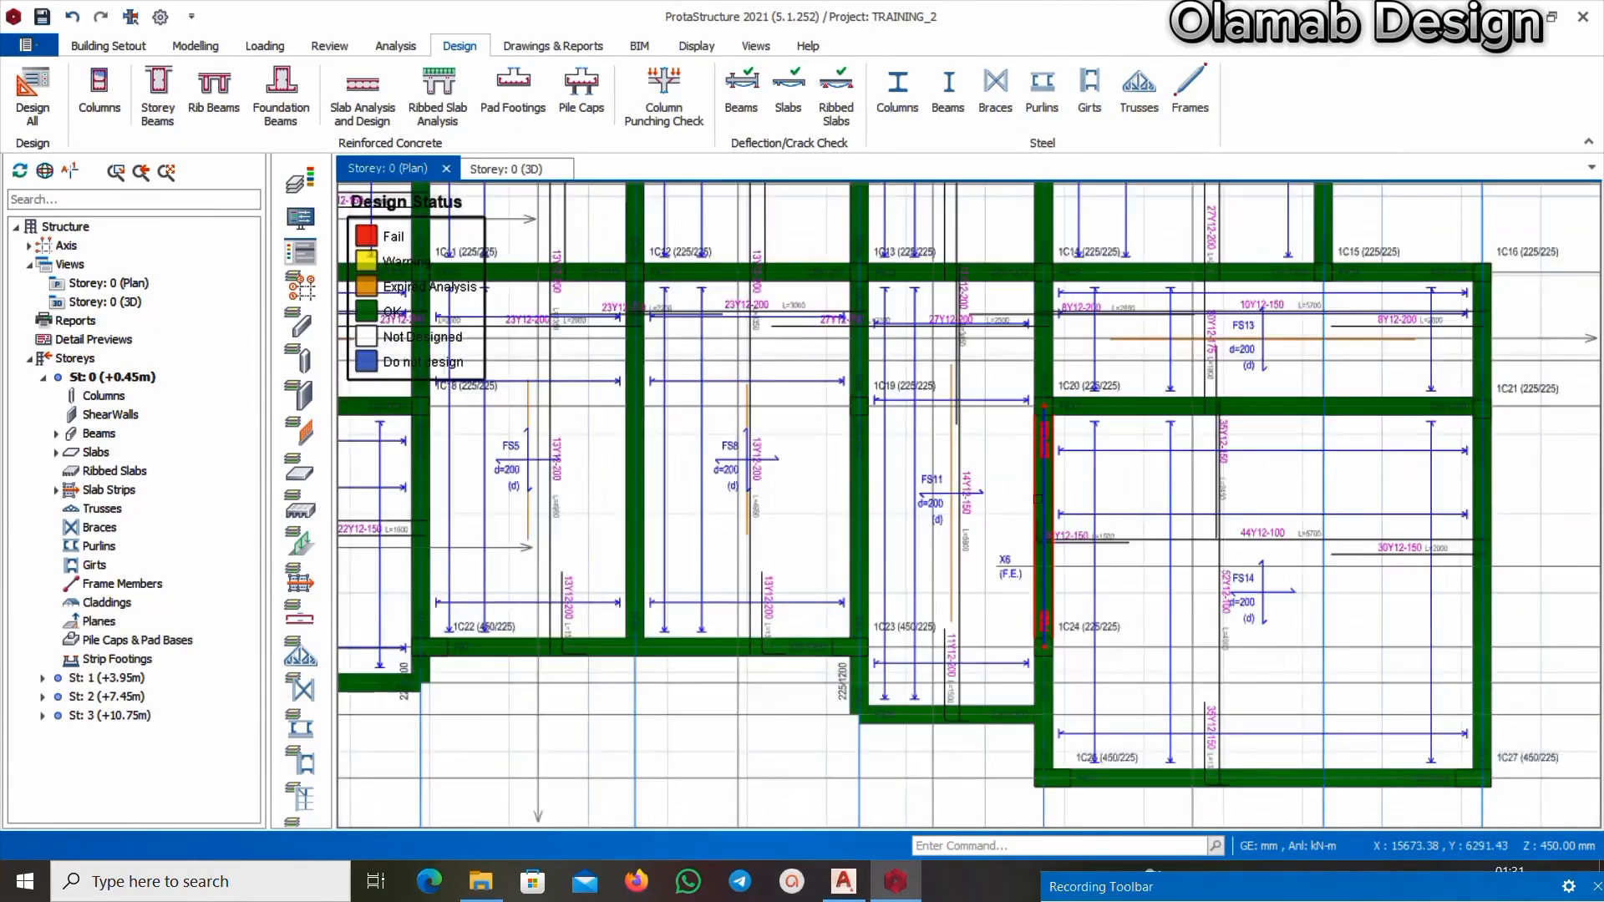
Examine the bars of raft slab FS14, especially the support bars at its two side beams along strip X6
{"action": "scroll", "coordinate": [1393, 518], "scroll_direction": "up", "scroll_amount": 2}
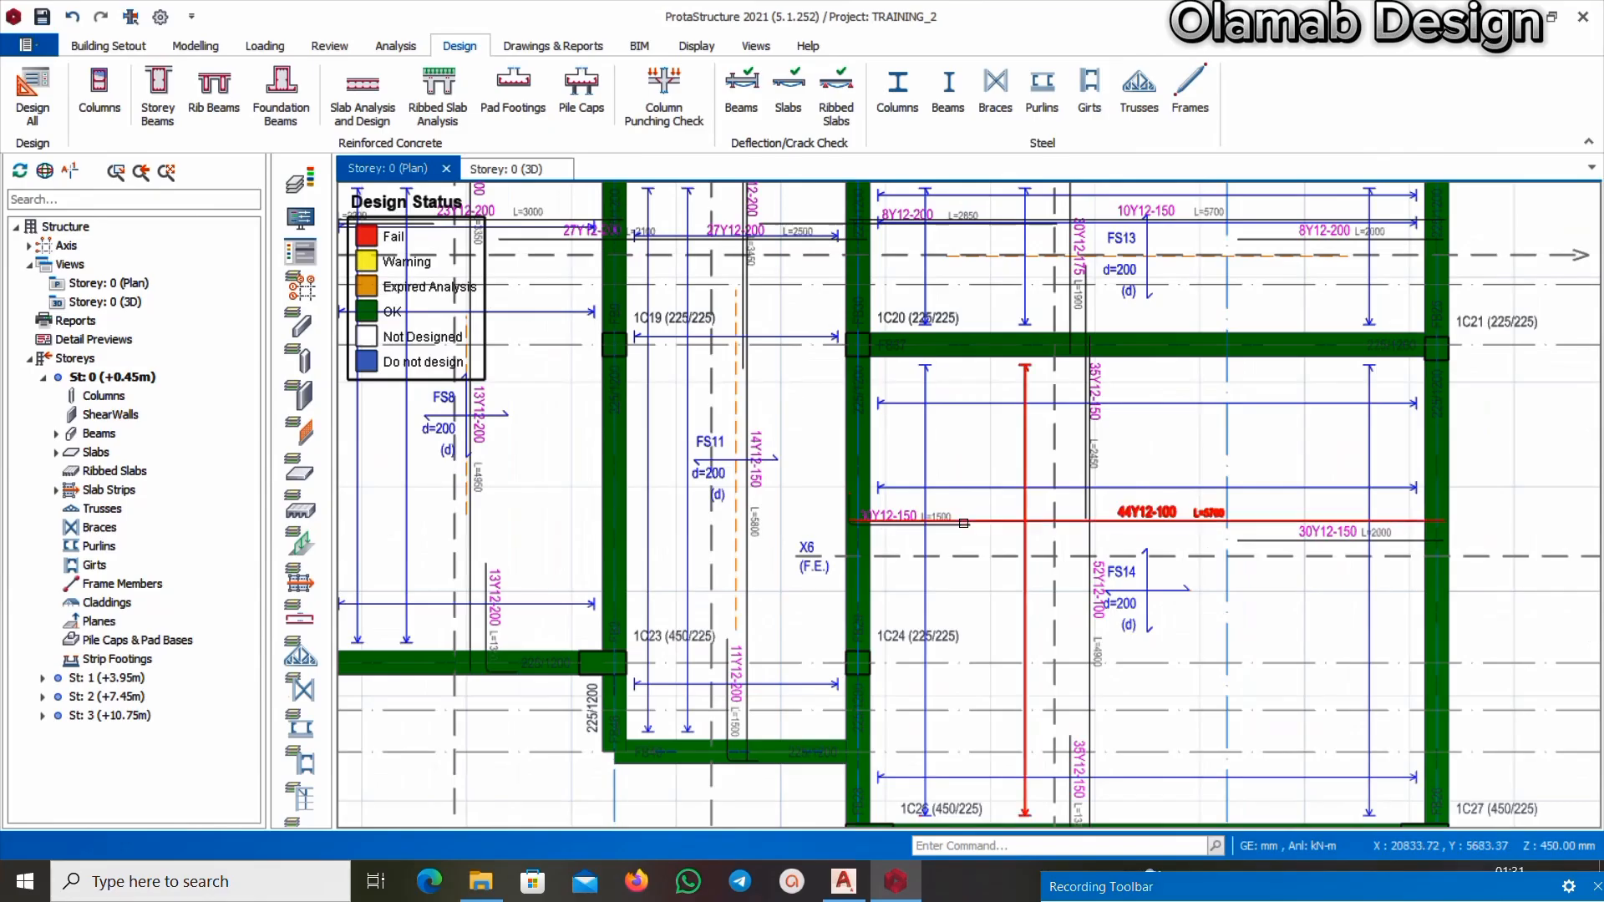
{"action": "scroll", "coordinate": [964, 523], "scroll_direction": "down", "scroll_amount": 2}
{"action": "scroll", "coordinate": [874, 521], "scroll_direction": "up", "scroll_amount": 3}
{"action": "scroll", "coordinate": [873, 521], "scroll_direction": "down", "scroll_amount": 1}
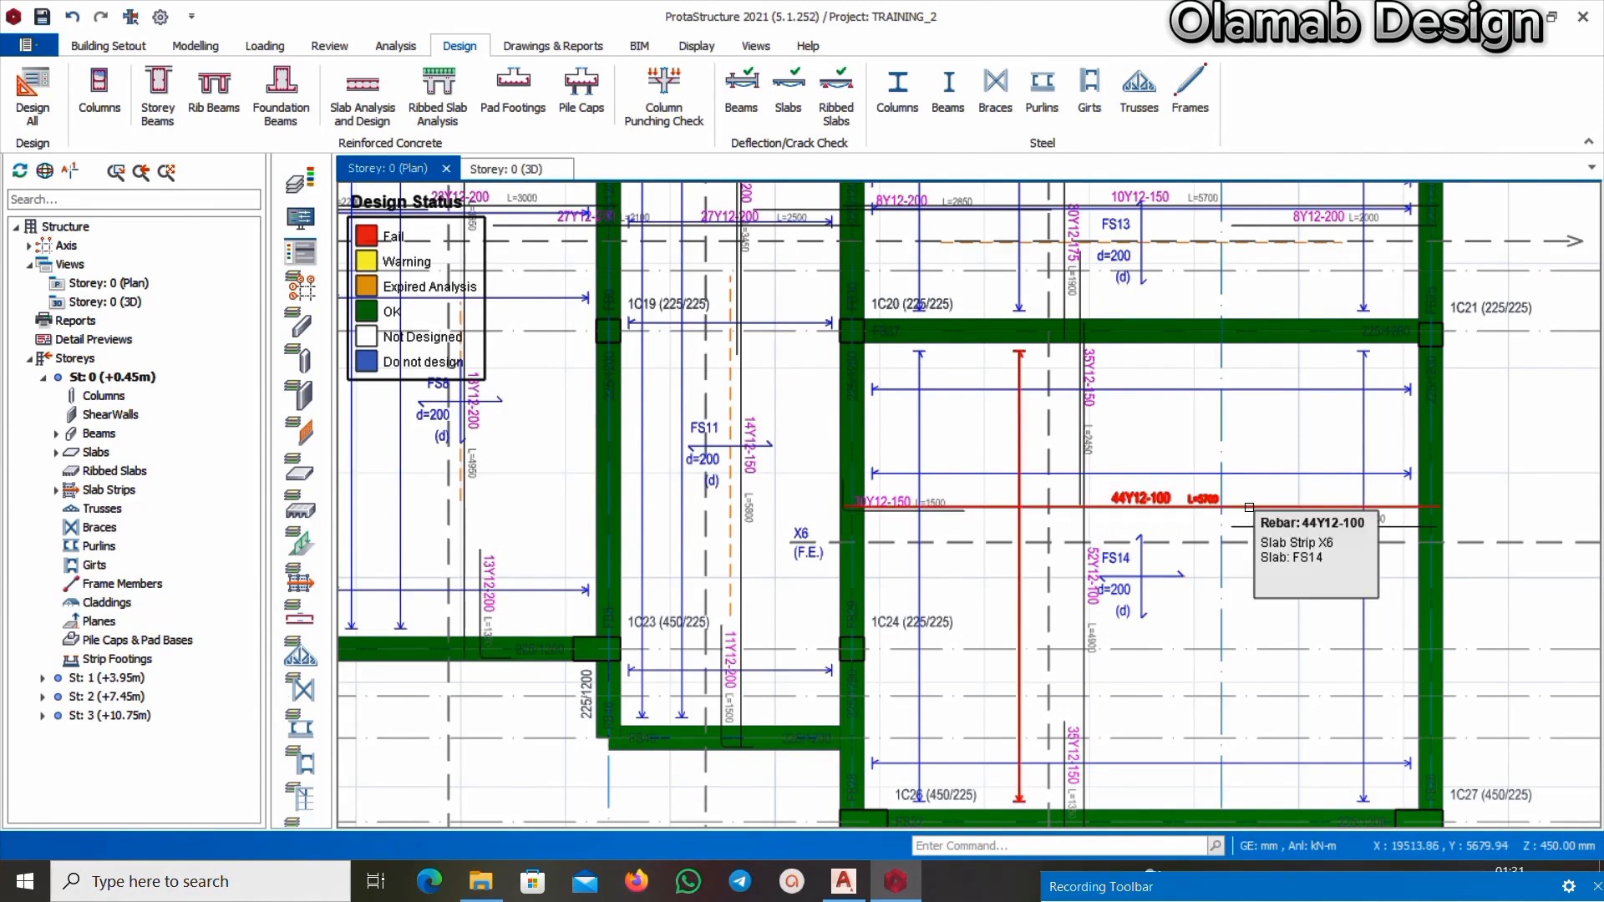
{"action": "scroll", "coordinate": [1250, 507], "scroll_direction": "down", "scroll_amount": 1}
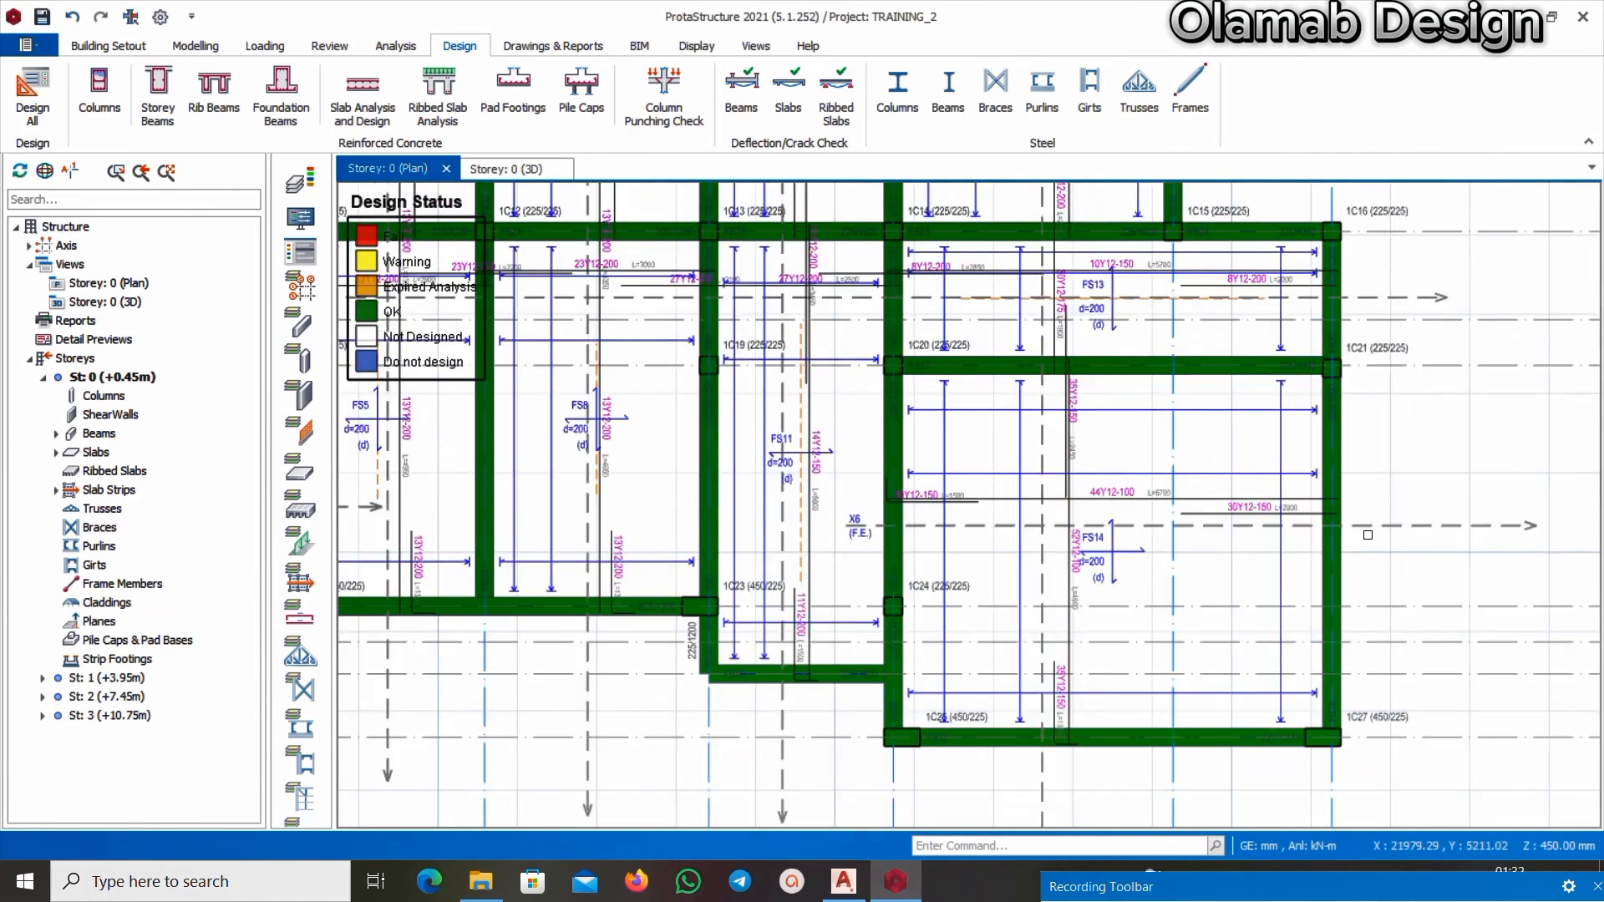
{"action": "scroll", "coordinate": [1325, 527], "scroll_direction": "up", "scroll_amount": 1}
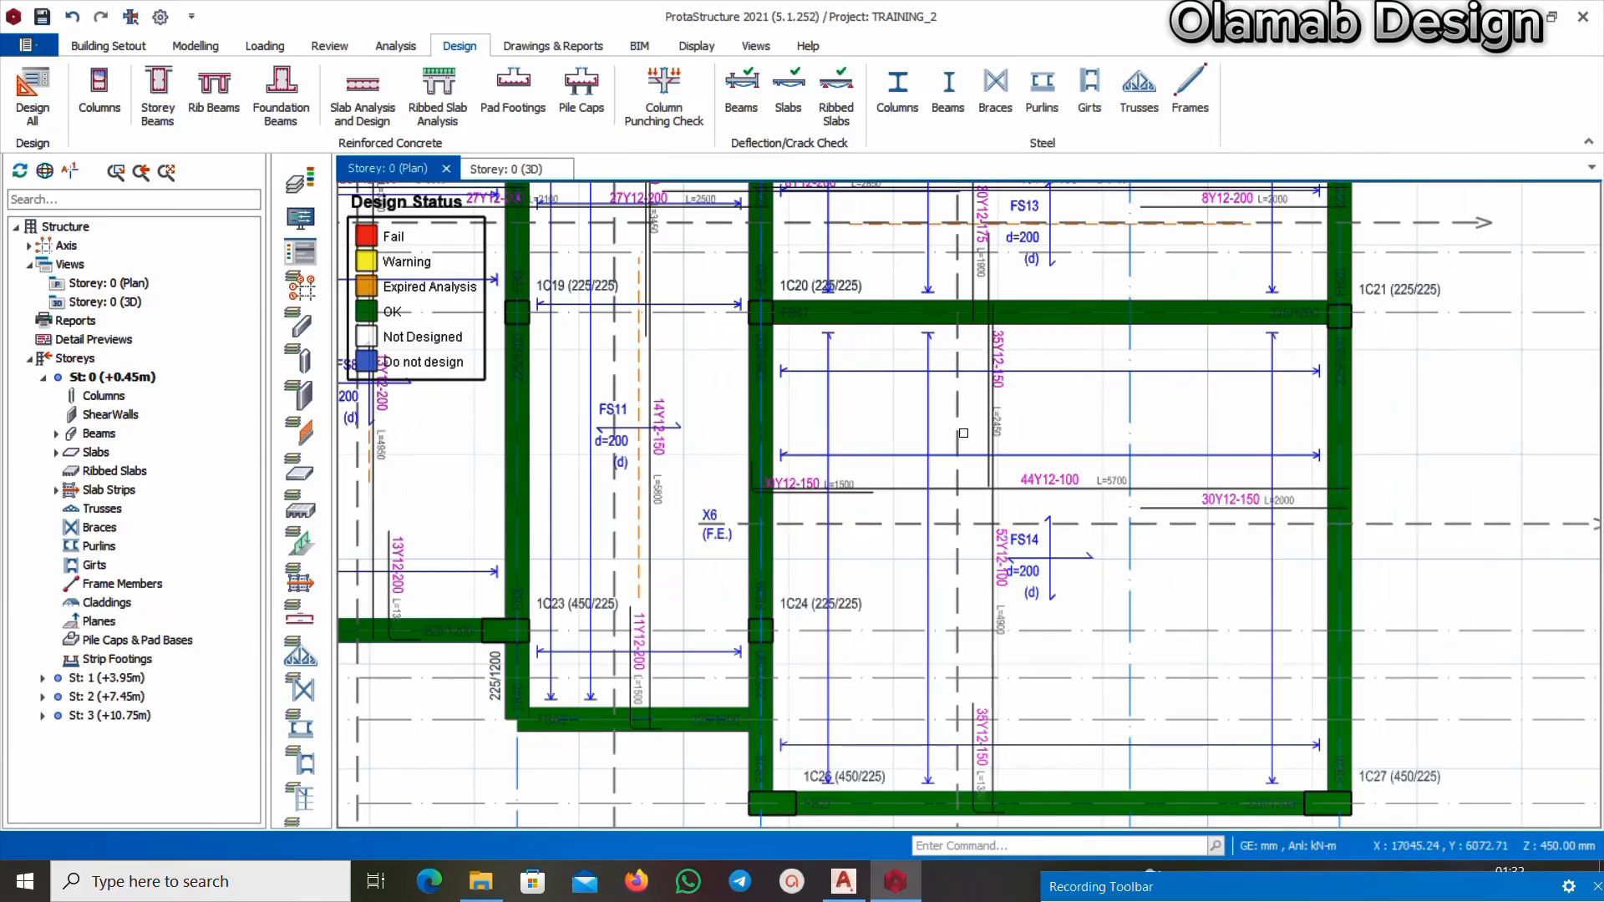
{"action": "scroll", "coordinate": [963, 433], "scroll_direction": "down", "scroll_amount": 1}
{"action": "scroll", "coordinate": [902, 451], "scroll_direction": "up", "scroll_amount": 1}
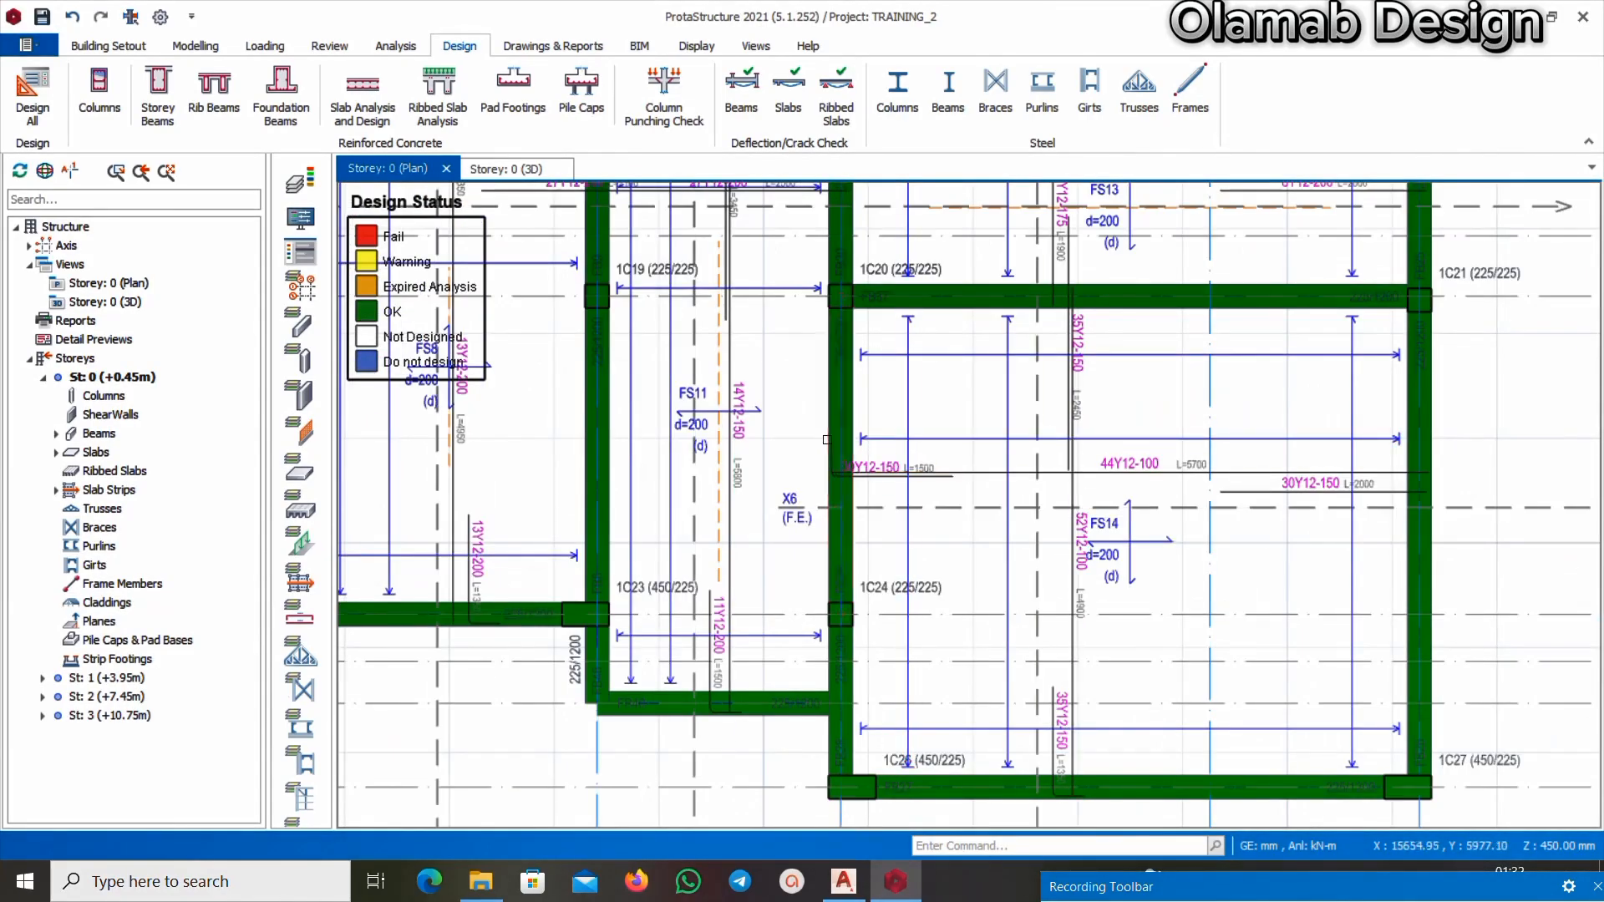
{"action": "scroll", "coordinate": [827, 446], "scroll_direction": "down", "scroll_amount": 1}
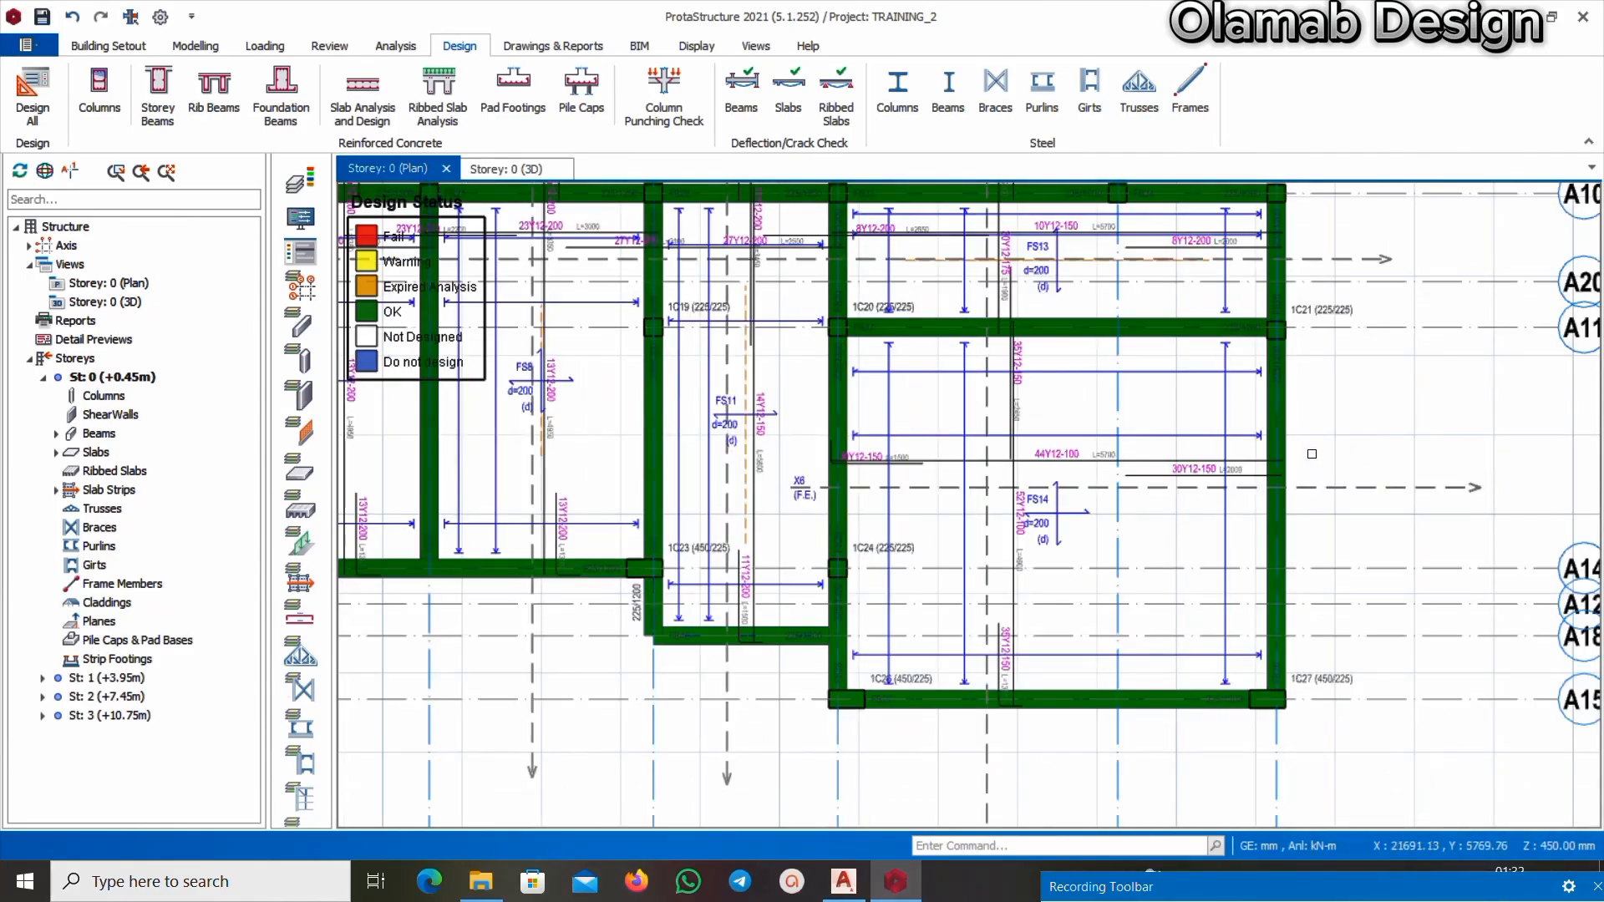
{"action": "scroll", "coordinate": [1311, 461], "scroll_direction": "up", "scroll_amount": 3}
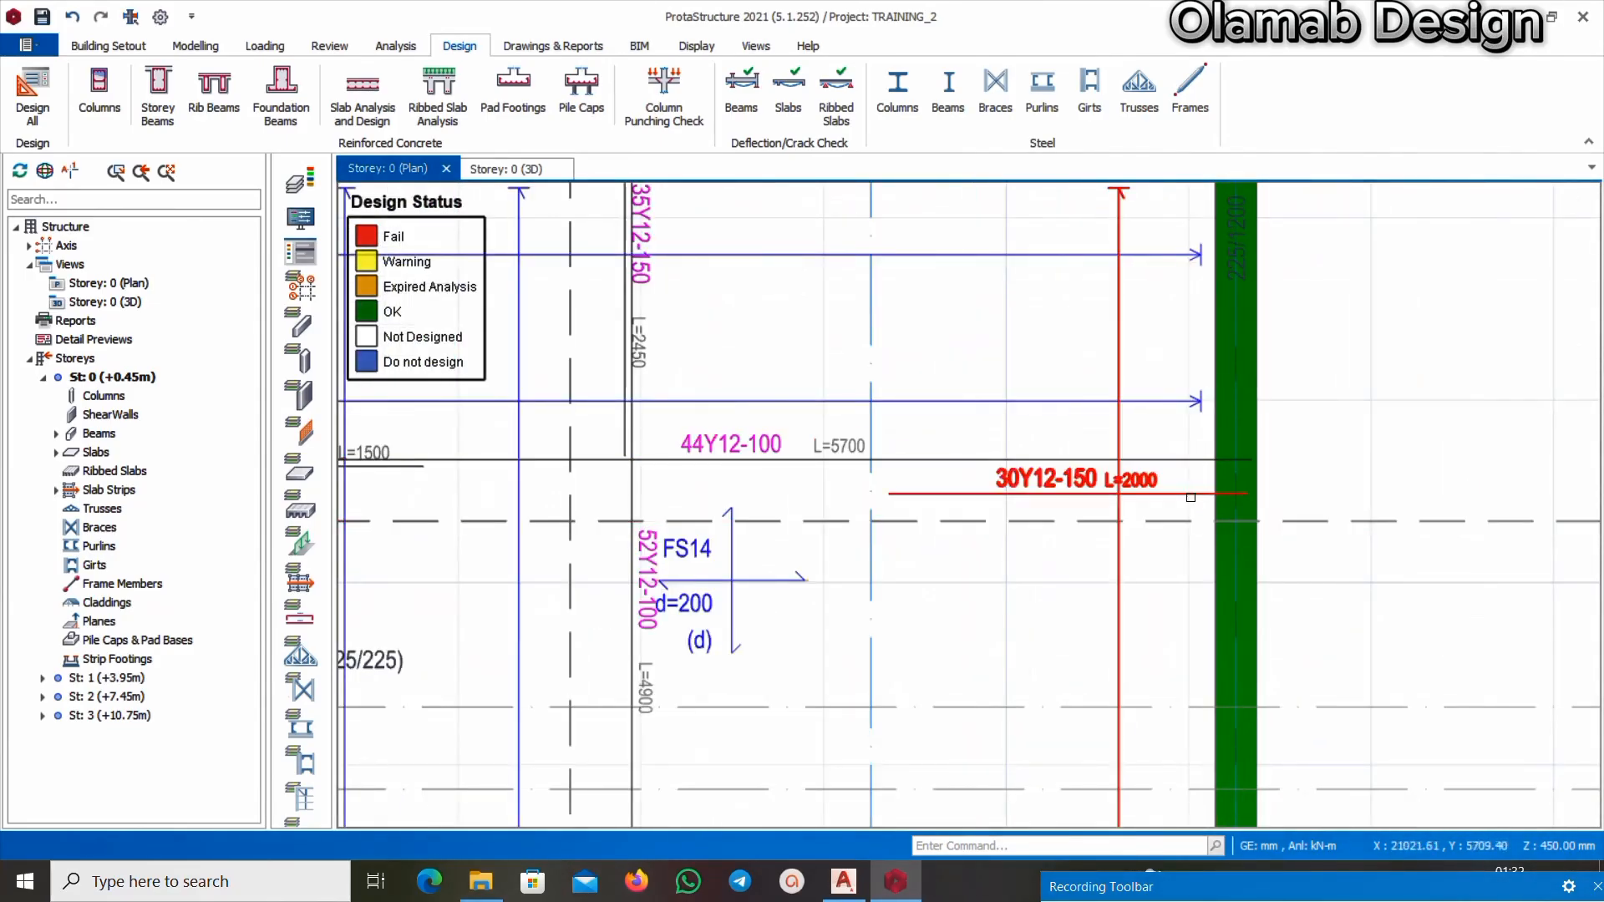
{"action": "scroll", "coordinate": [1265, 488], "scroll_direction": "down", "scroll_amount": 2}
{"action": "scroll", "coordinate": [1265, 488], "scroll_direction": "down", "scroll_amount": 2}
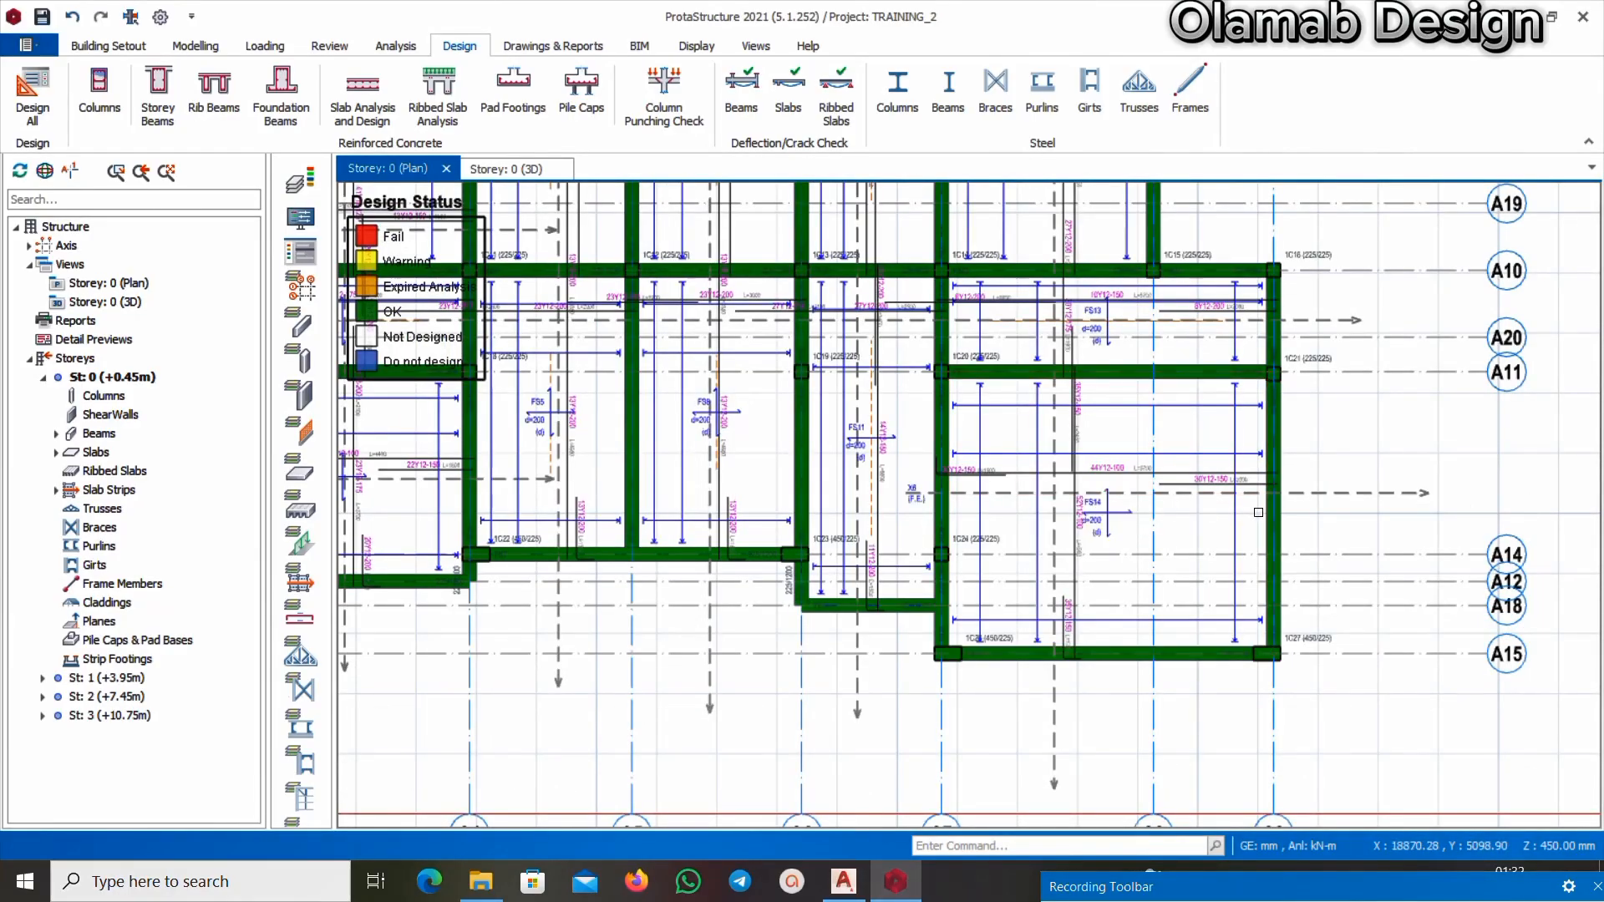
{"action": "scroll", "coordinate": [1281, 551], "scroll_direction": "up", "scroll_amount": 2}
{"action": "scroll", "coordinate": [1281, 551], "scroll_direction": "down", "scroll_amount": 2}
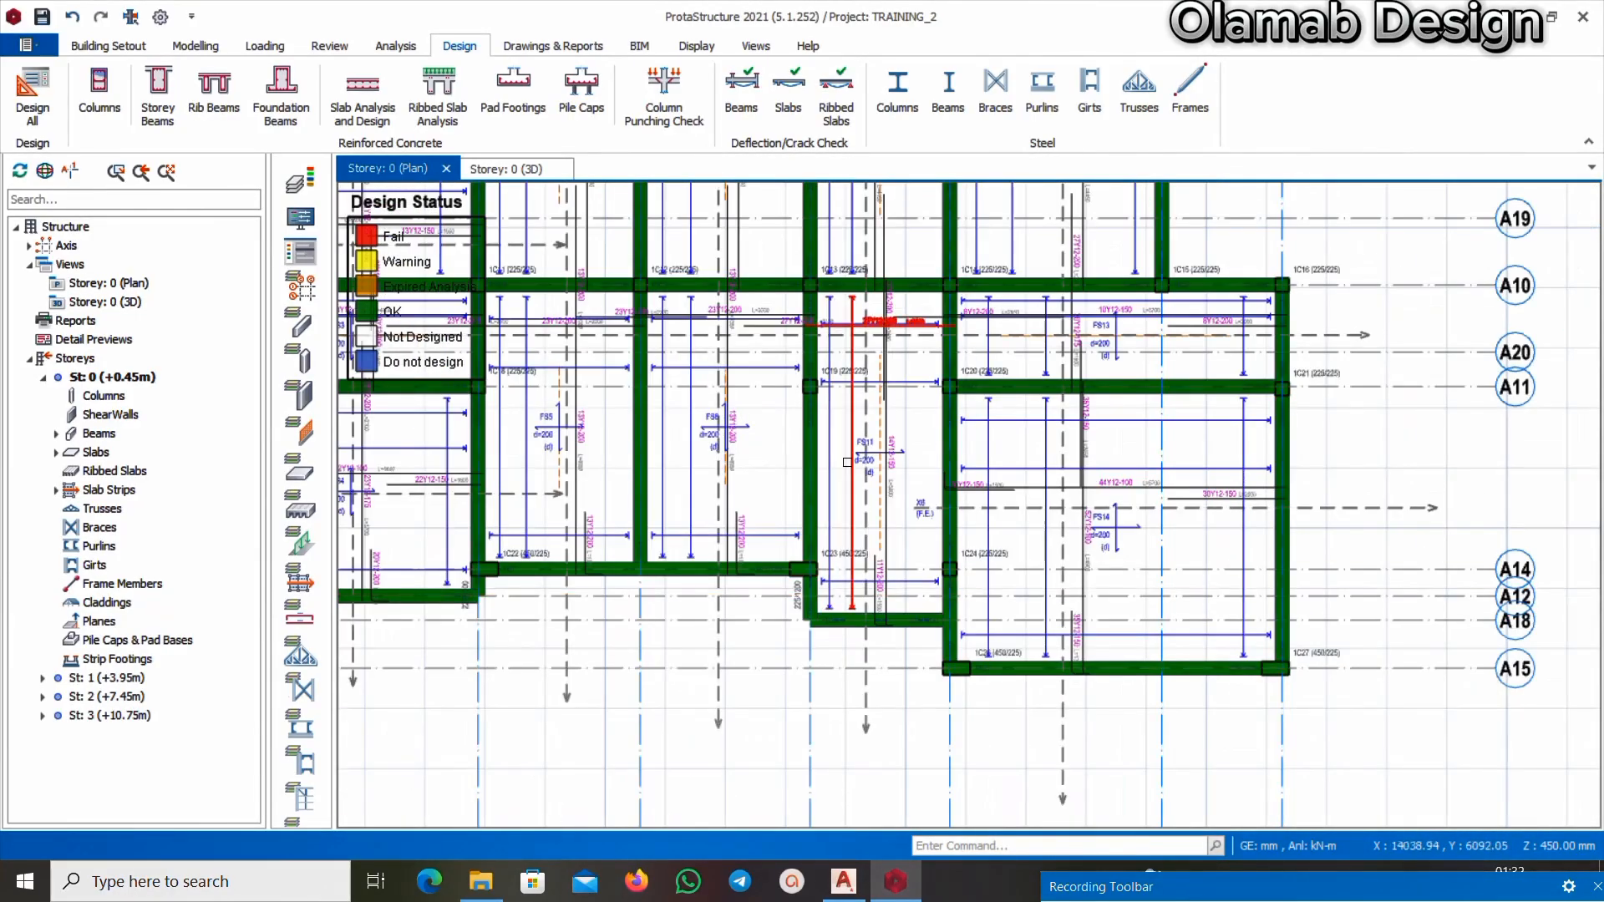
Compare the end support bars of slab FS13 with those at the outer edge of slabs FS1 and FS2
{"action": "scroll", "coordinate": [848, 462], "scroll_direction": "down", "scroll_amount": 4}
{"action": "scroll", "coordinate": [924, 291], "scroll_direction": "up", "scroll_amount": 3}
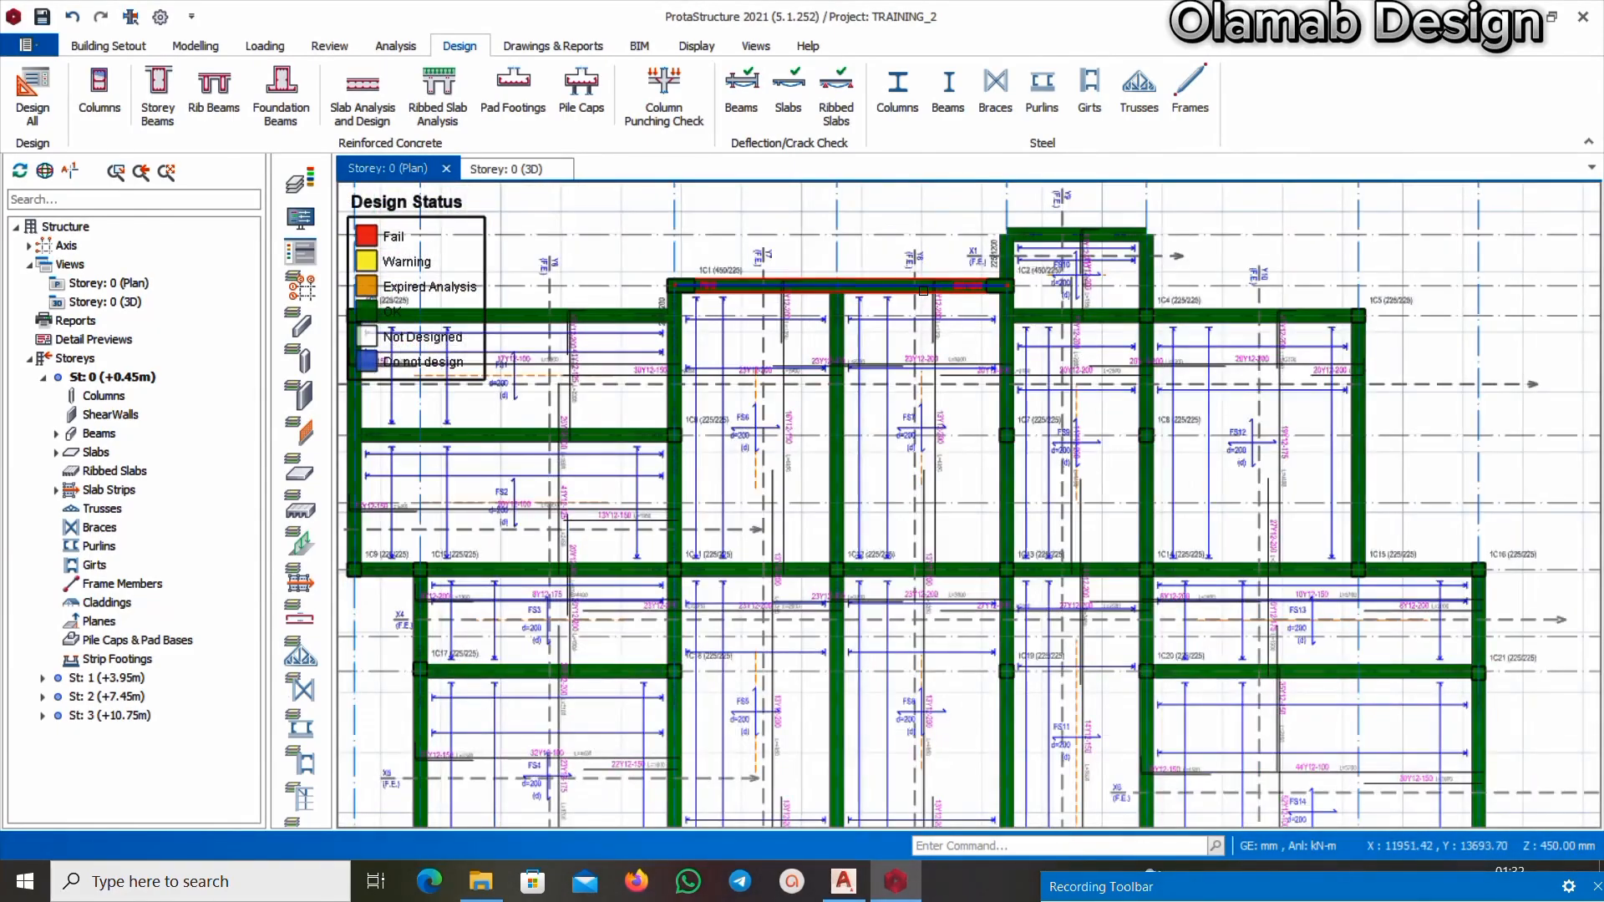
{"action": "scroll", "coordinate": [923, 291], "scroll_direction": "down", "scroll_amount": 2}
{"action": "scroll", "coordinate": [1449, 538], "scroll_direction": "up", "scroll_amount": 5}
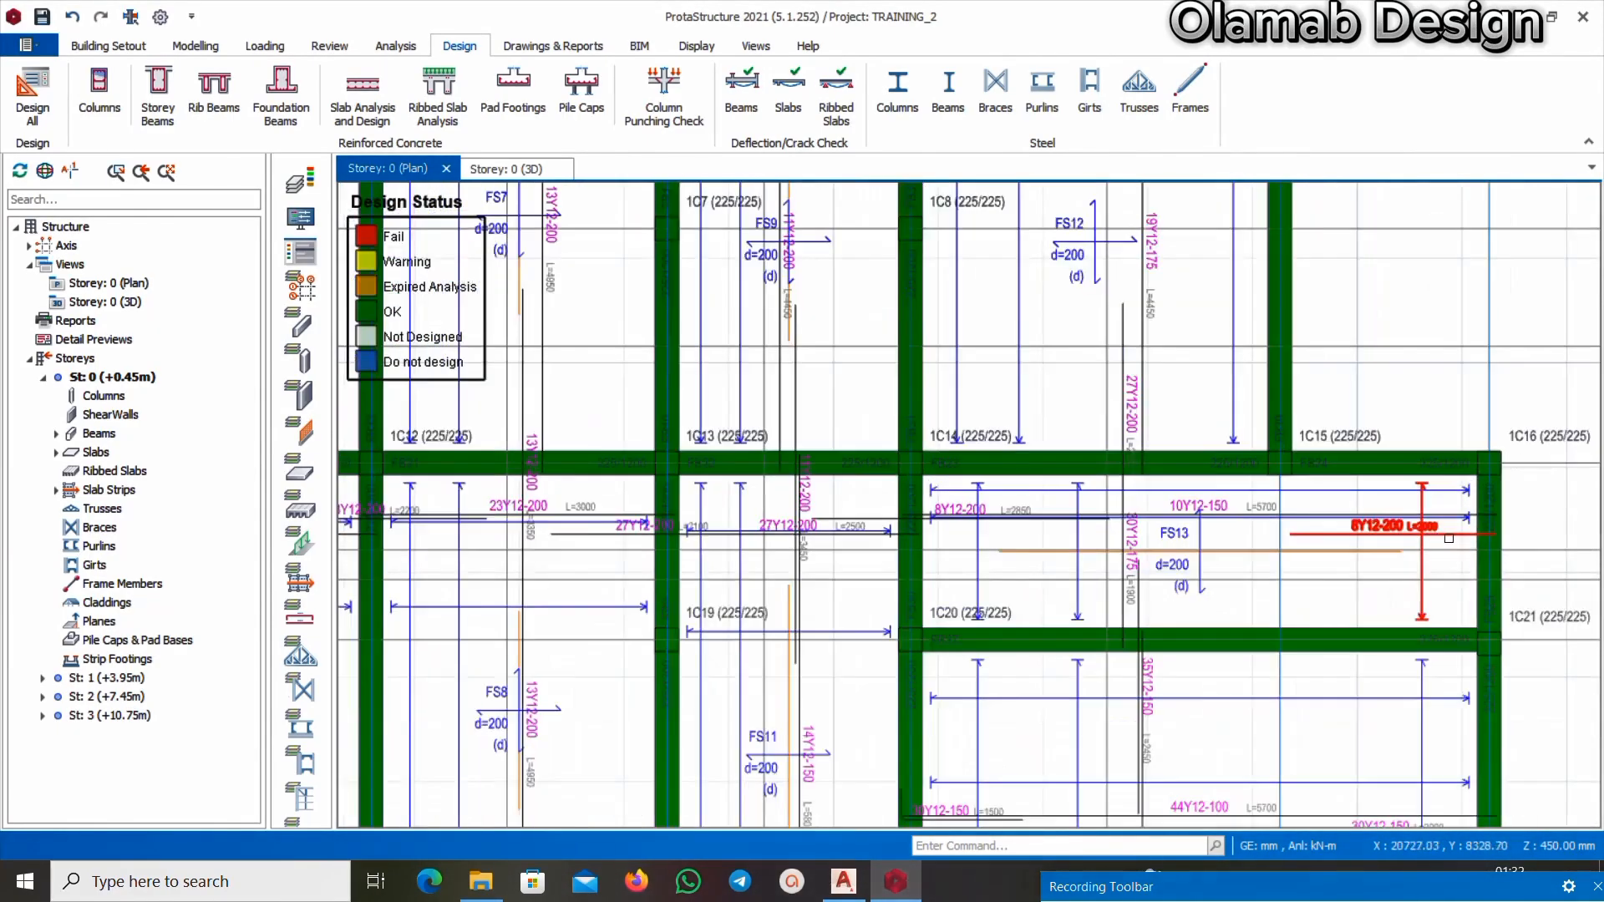
{"action": "scroll", "coordinate": [1449, 538], "scroll_direction": "up", "scroll_amount": 1}
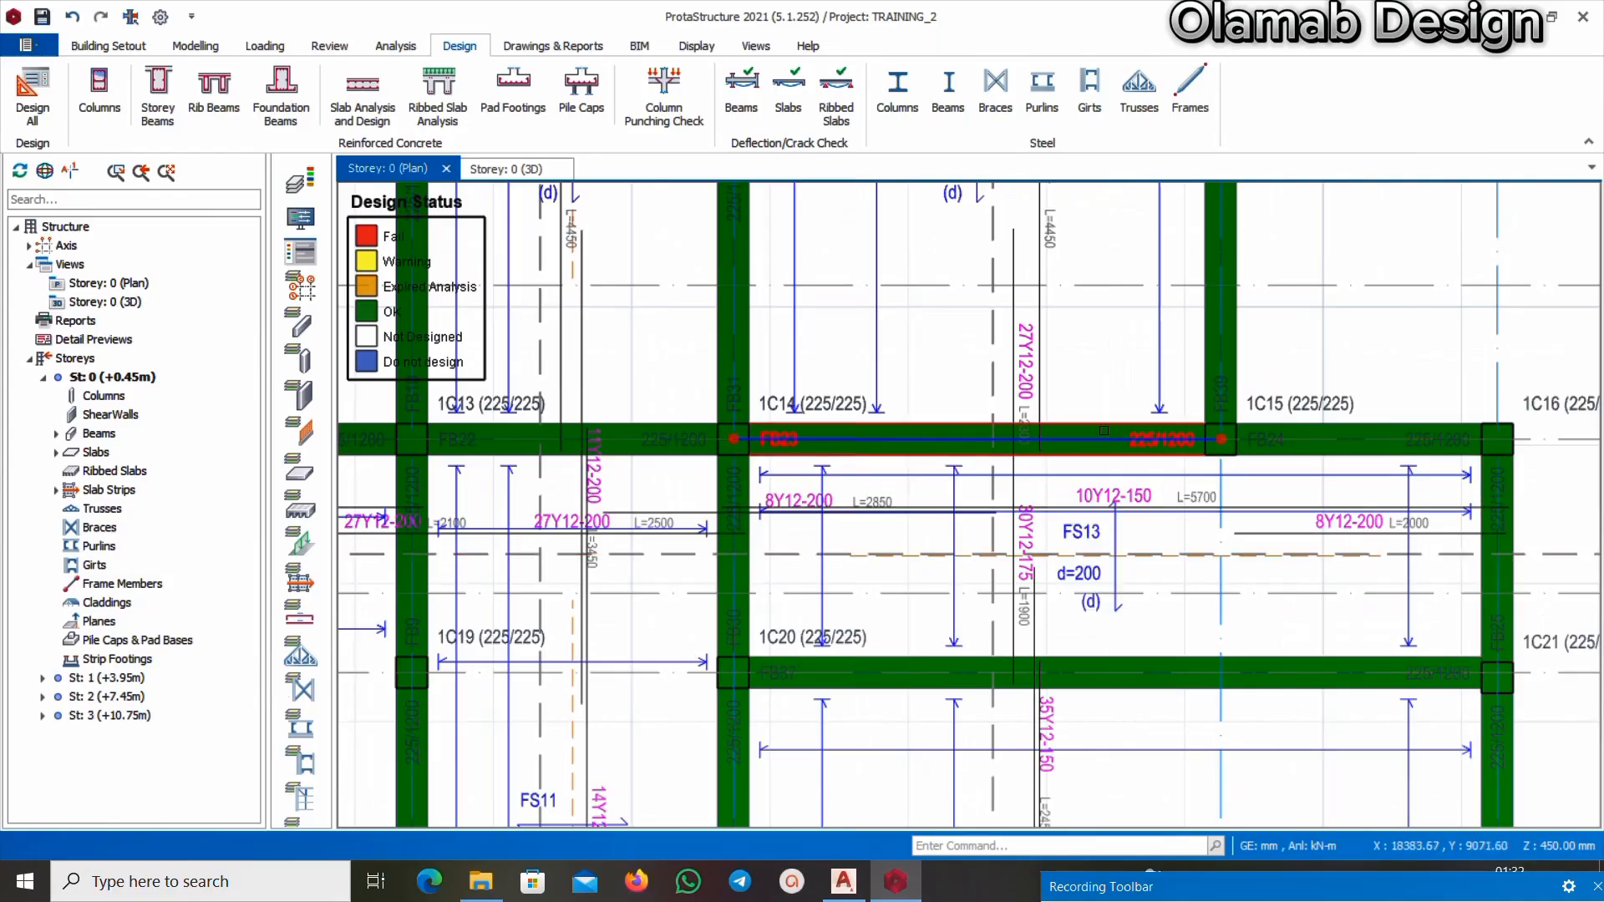
{"action": "scroll", "coordinate": [1305, 493], "scroll_direction": "down", "scroll_amount": 2}
{"action": "scroll", "coordinate": [1305, 493], "scroll_direction": "up", "scroll_amount": 3}
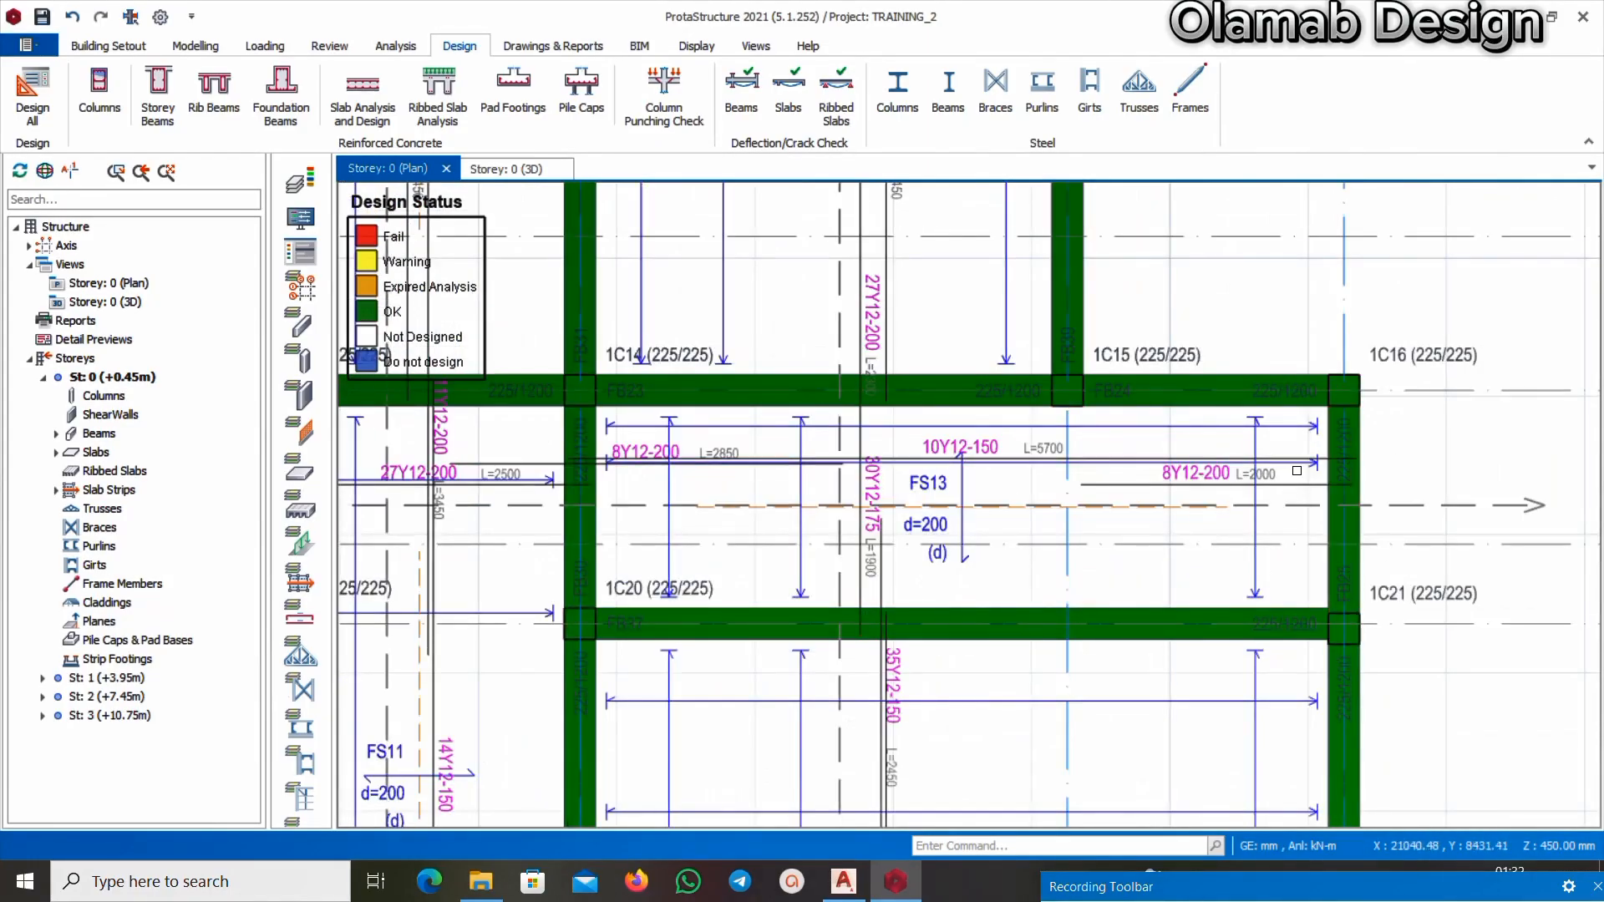
{"action": "scroll", "coordinate": [1251, 469], "scroll_direction": "up", "scroll_amount": 1}
{"action": "scroll", "coordinate": [1137, 483], "scroll_direction": "down", "scroll_amount": 3}
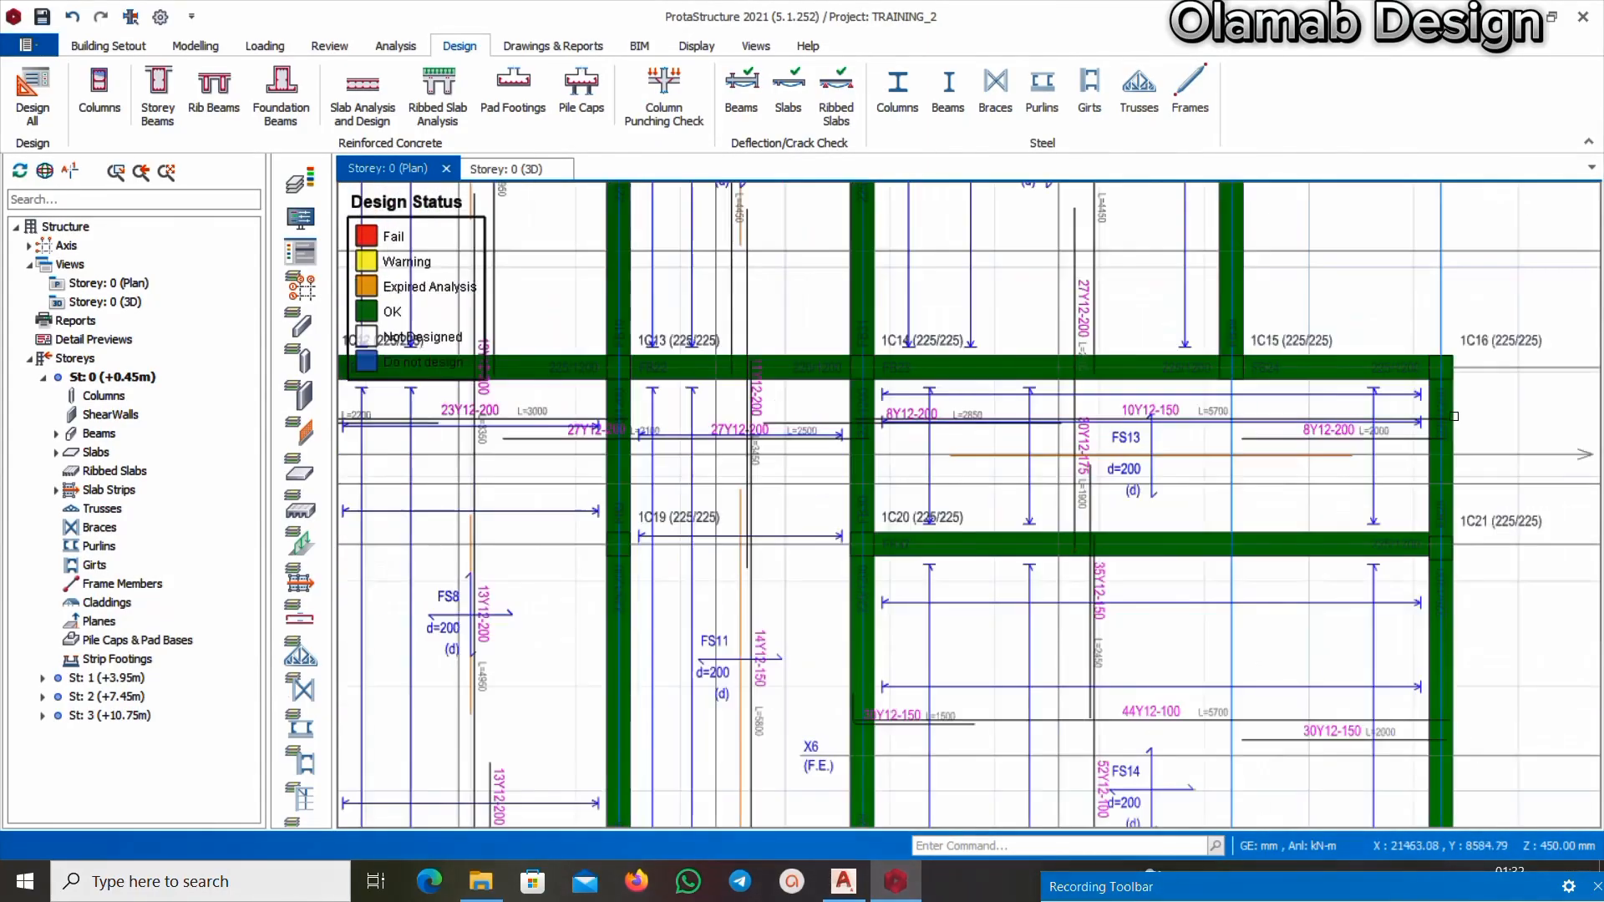
{"action": "scroll", "coordinate": [372, 461], "scroll_direction": "up", "scroll_amount": 3}
{"action": "scroll", "coordinate": [991, 453], "scroll_direction": "down", "scroll_amount": 3}
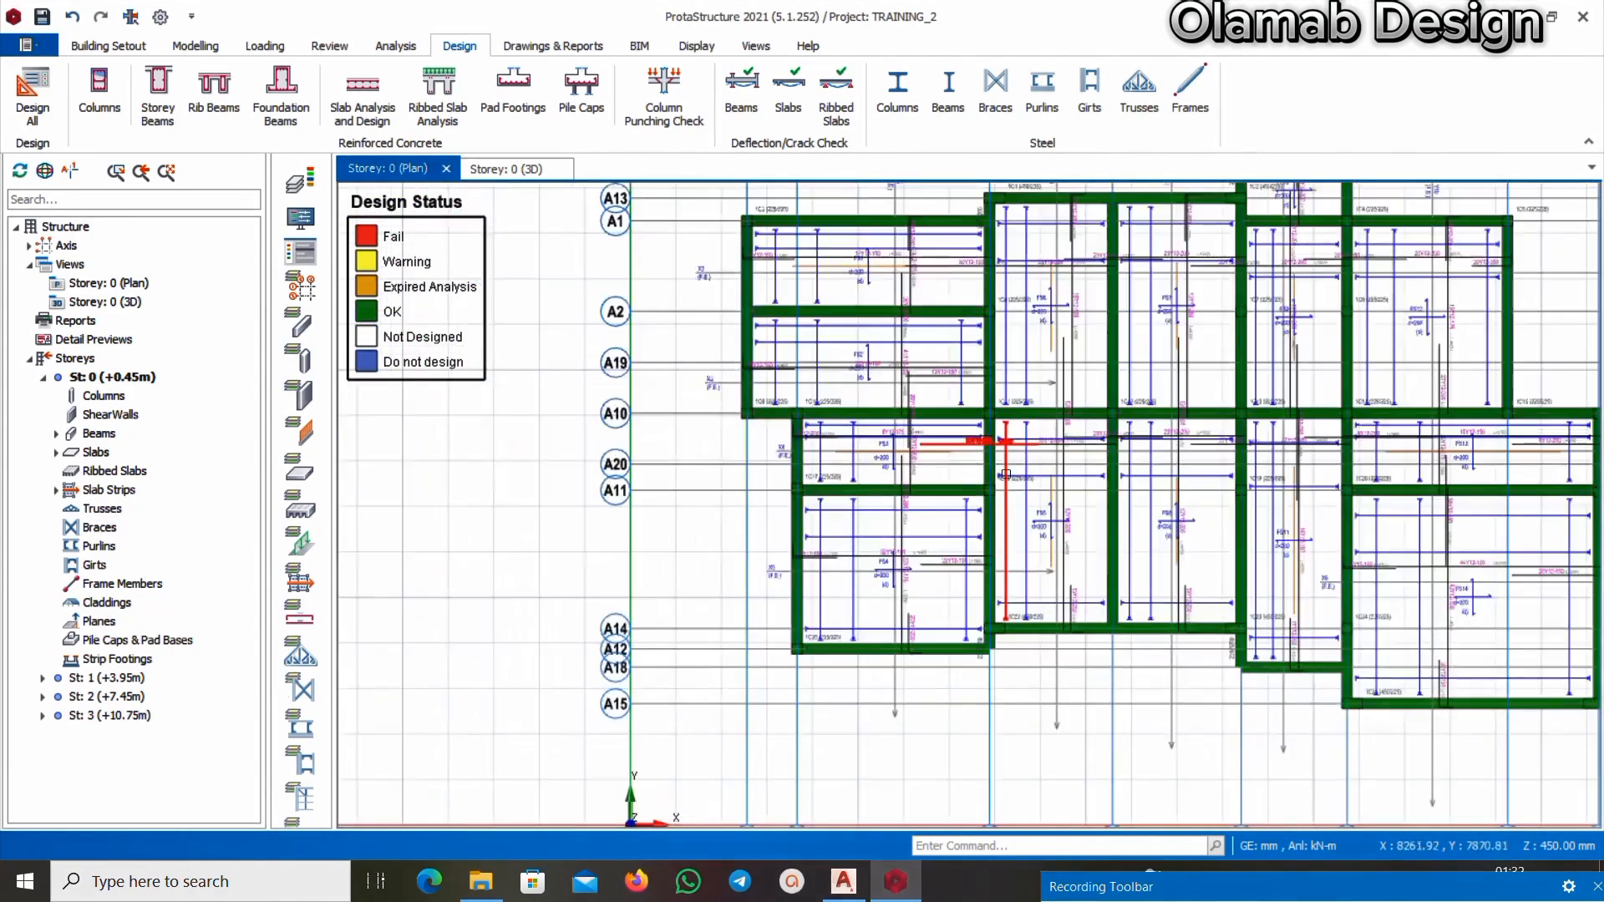
{"action": "scroll", "coordinate": [820, 615], "scroll_direction": "up", "scroll_amount": 1}
{"action": "scroll", "coordinate": [816, 496], "scroll_direction": "down", "scroll_amount": 3}
{"action": "scroll", "coordinate": [845, 271], "scroll_direction": "up", "scroll_amount": 4}
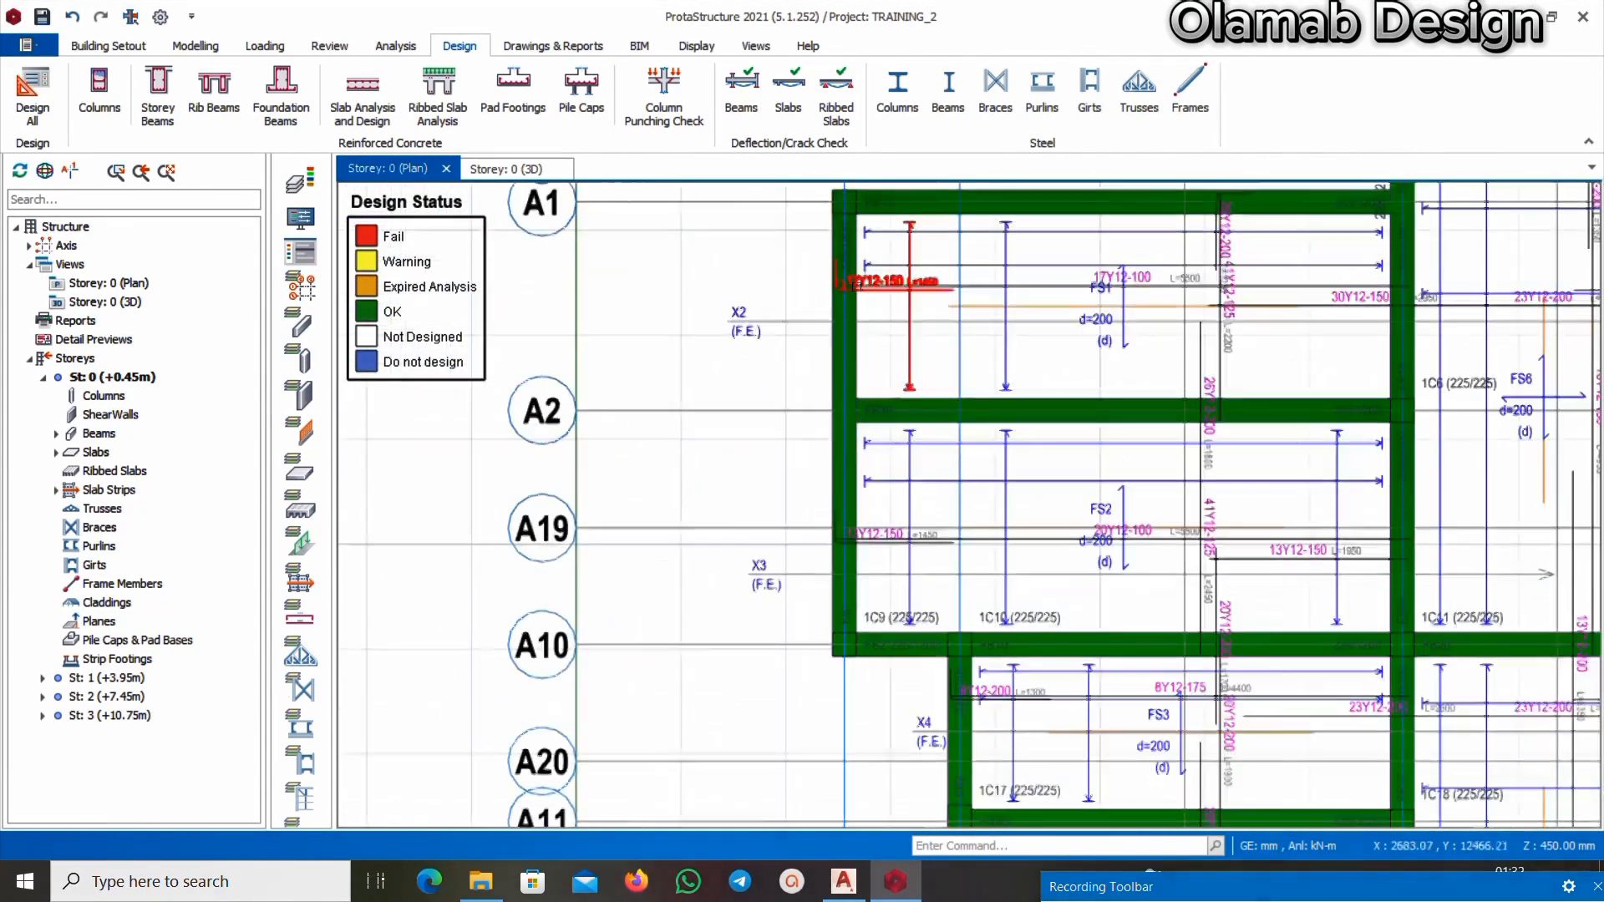
Change the At End limit status of slab strip X6 to the middle option, mirroring its At Start setting, and update the strip
{"action": "scroll", "coordinate": [848, 270], "scroll_direction": "down", "scroll_amount": 3}
{"action": "scroll", "coordinate": [1422, 508], "scroll_direction": "up", "scroll_amount": 4}
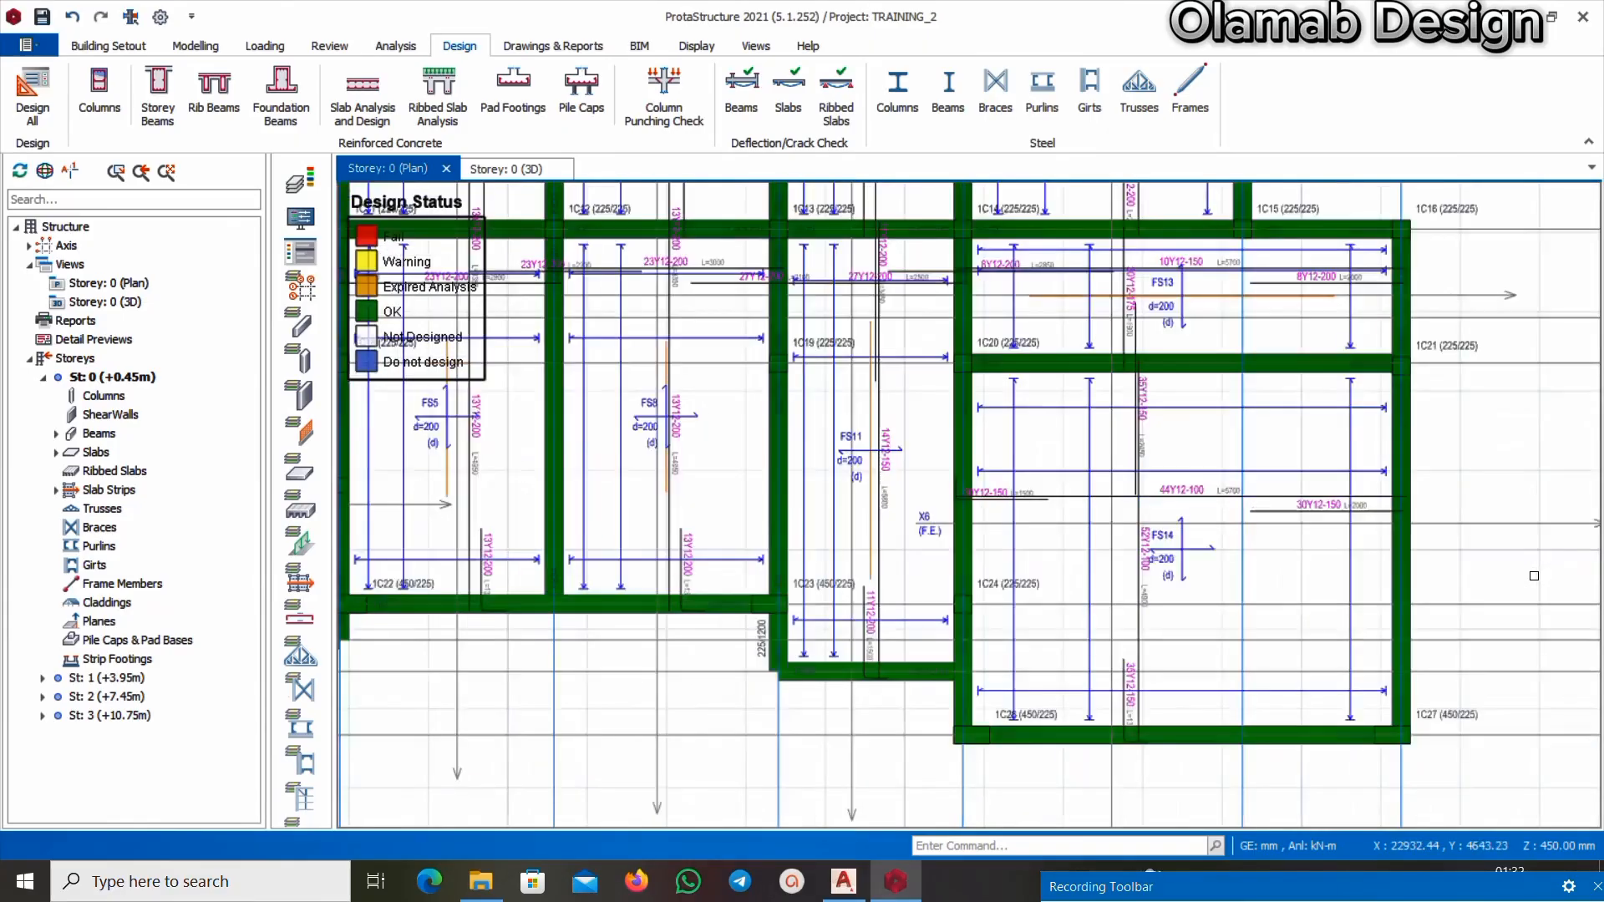
{"action": "left_click", "coordinate": [1412, 511]}
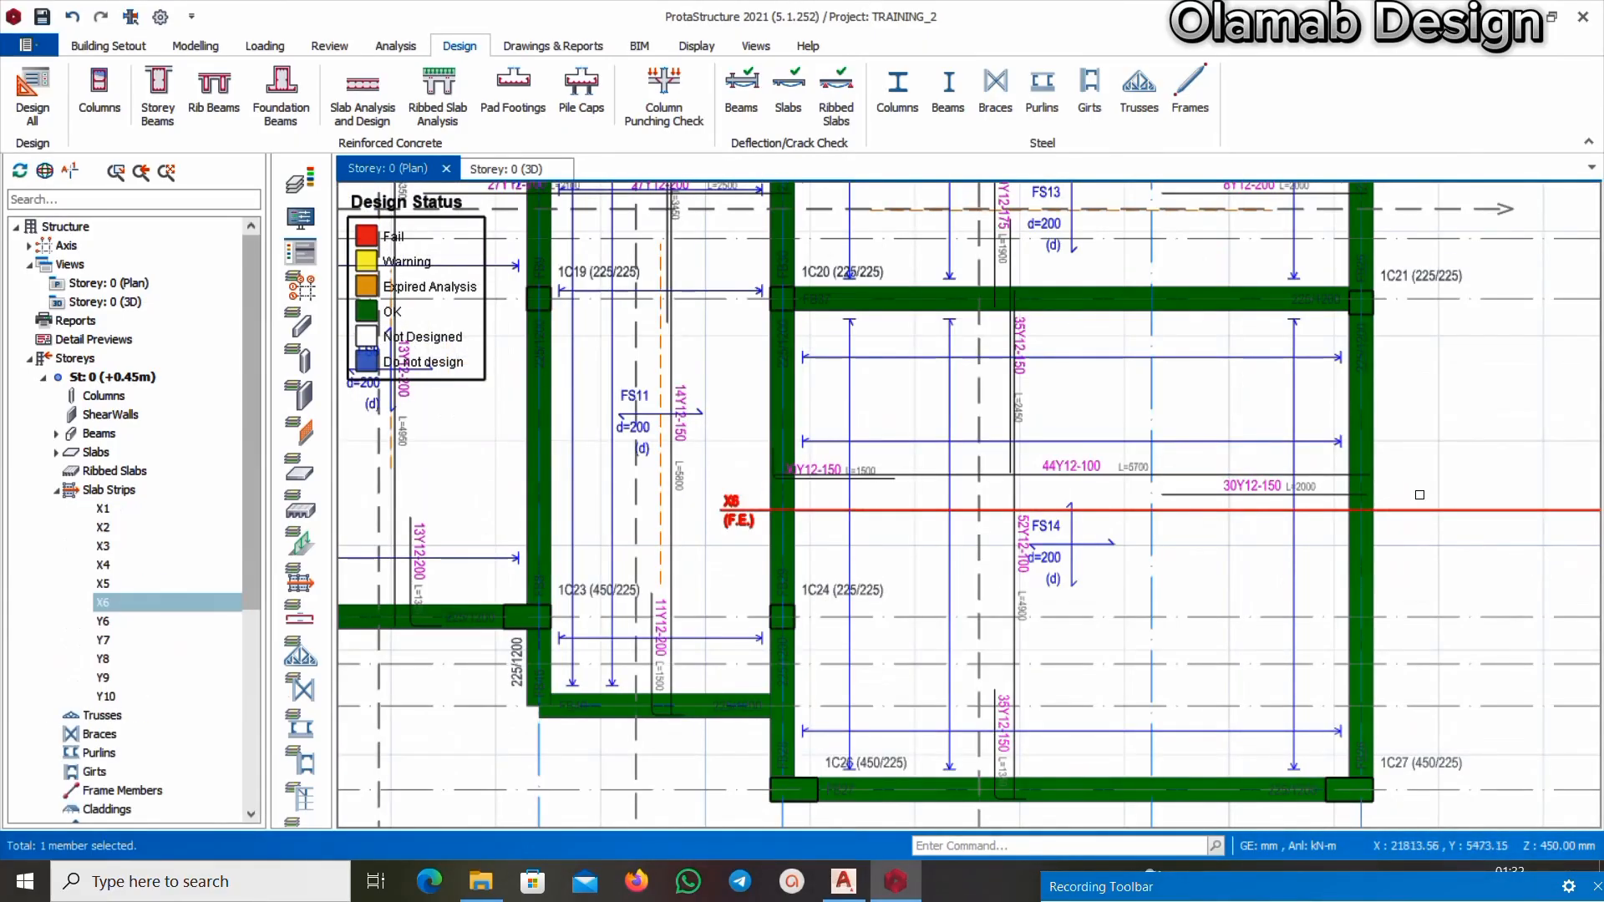
{"action": "right_click", "coordinate": [1413, 483]}
{"action": "left_click", "coordinate": [1461, 495]}
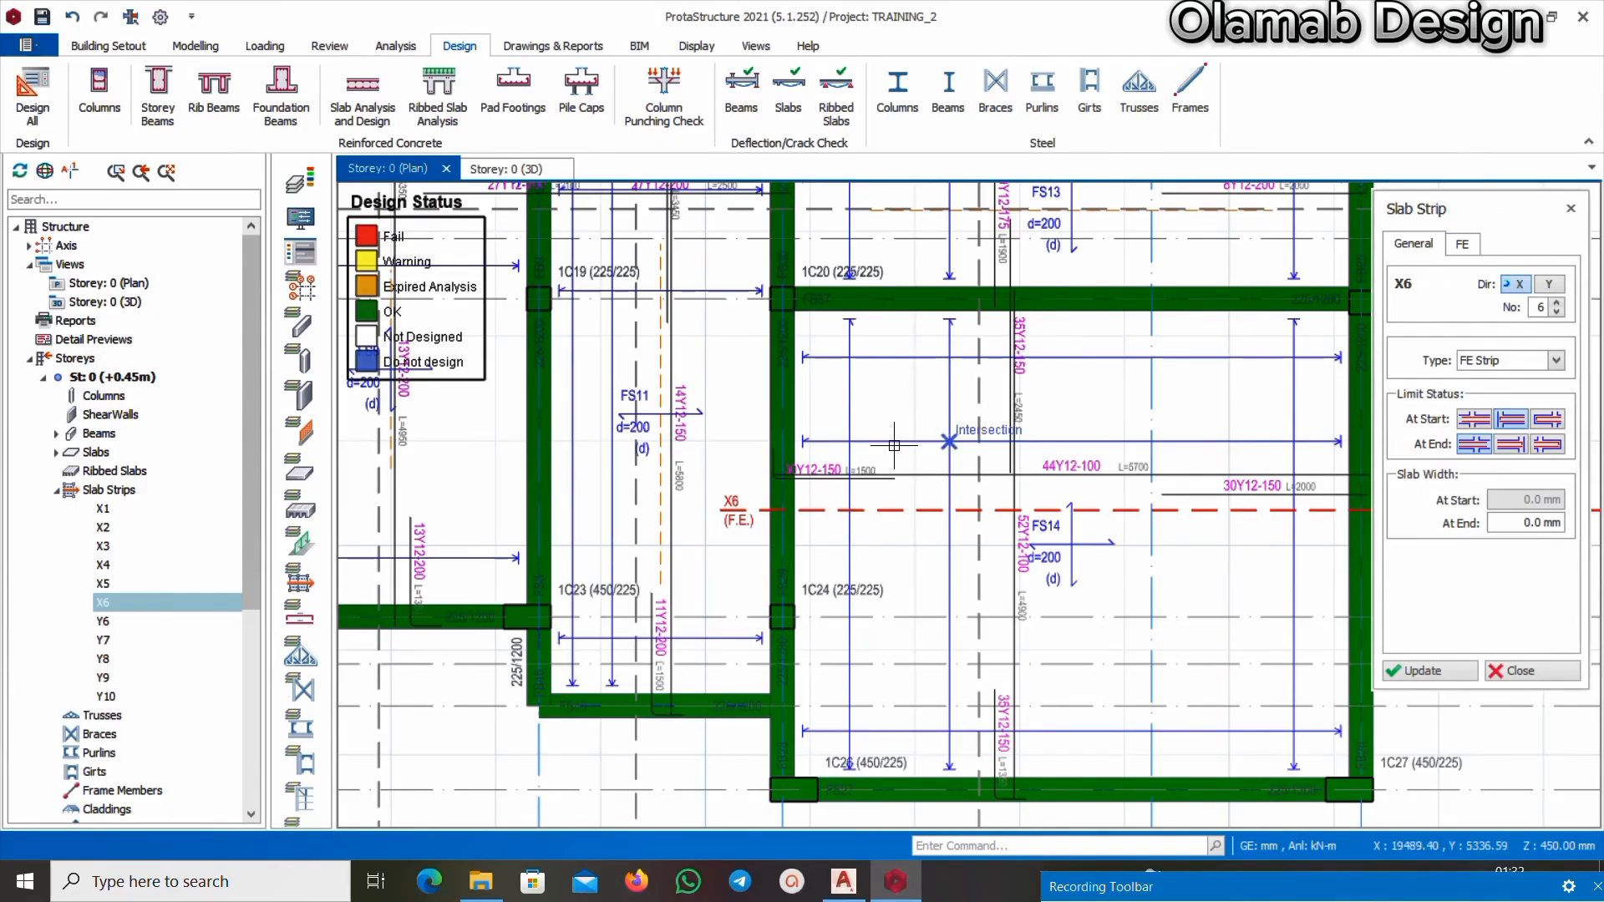
{"action": "scroll", "coordinate": [894, 445], "scroll_direction": "down", "scroll_amount": 3}
{"action": "scroll", "coordinate": [1073, 468], "scroll_direction": "up", "scroll_amount": 2}
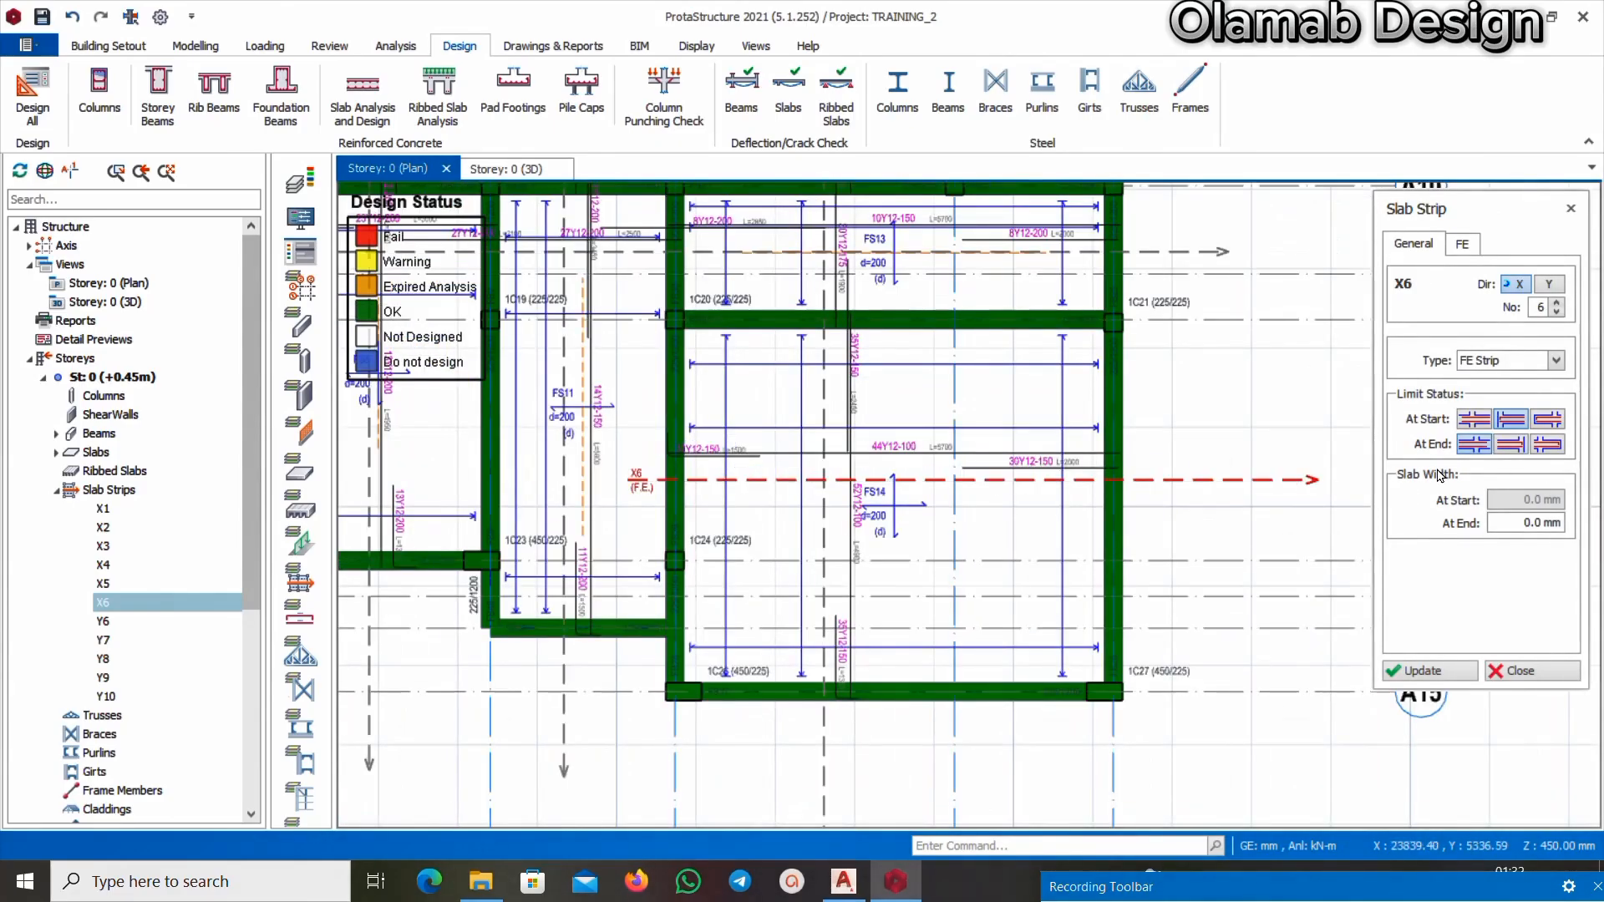
{"action": "scroll", "coordinate": [539, 443], "scroll_direction": "up", "scroll_amount": 2}
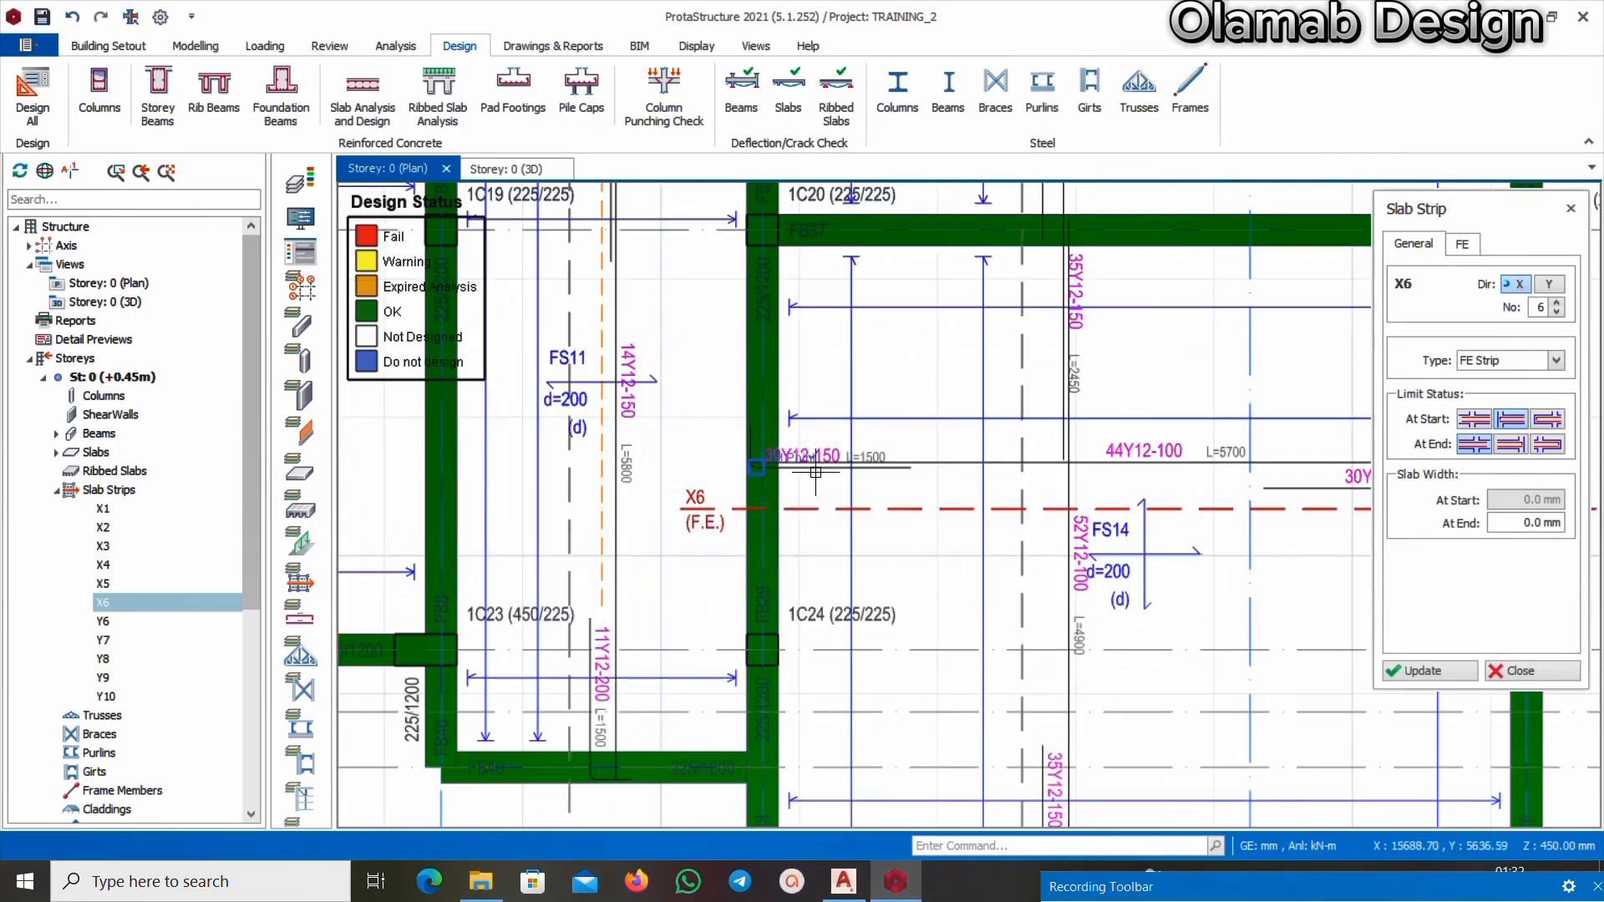
{"action": "scroll", "coordinate": [720, 447], "scroll_direction": "down", "scroll_amount": 2}
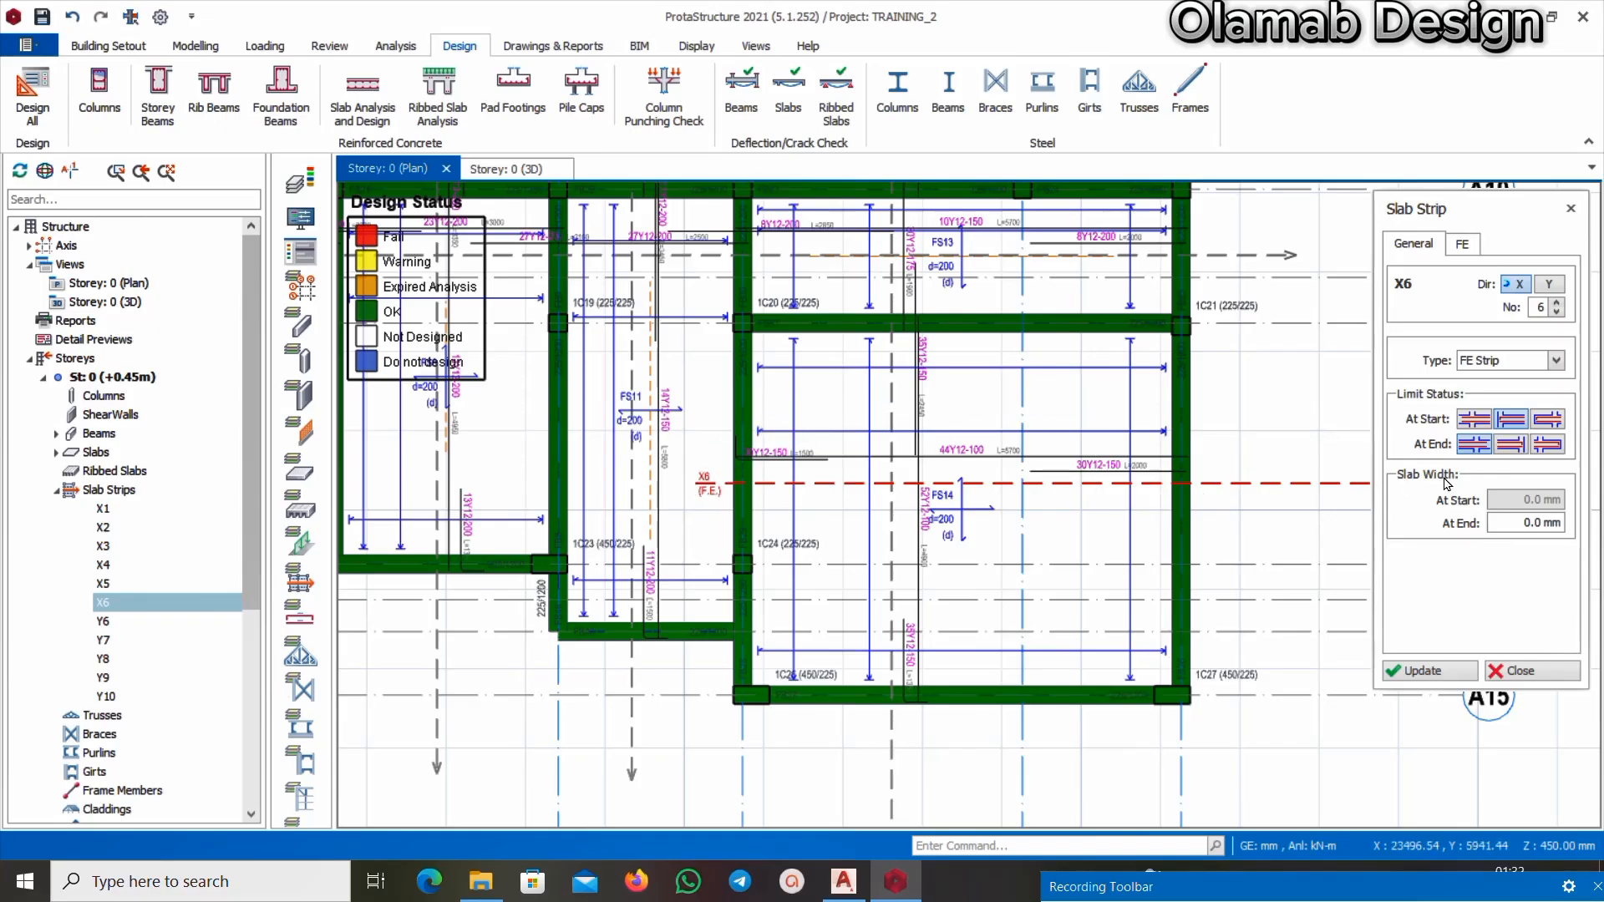
{"action": "left_click", "coordinate": [1504, 449]}
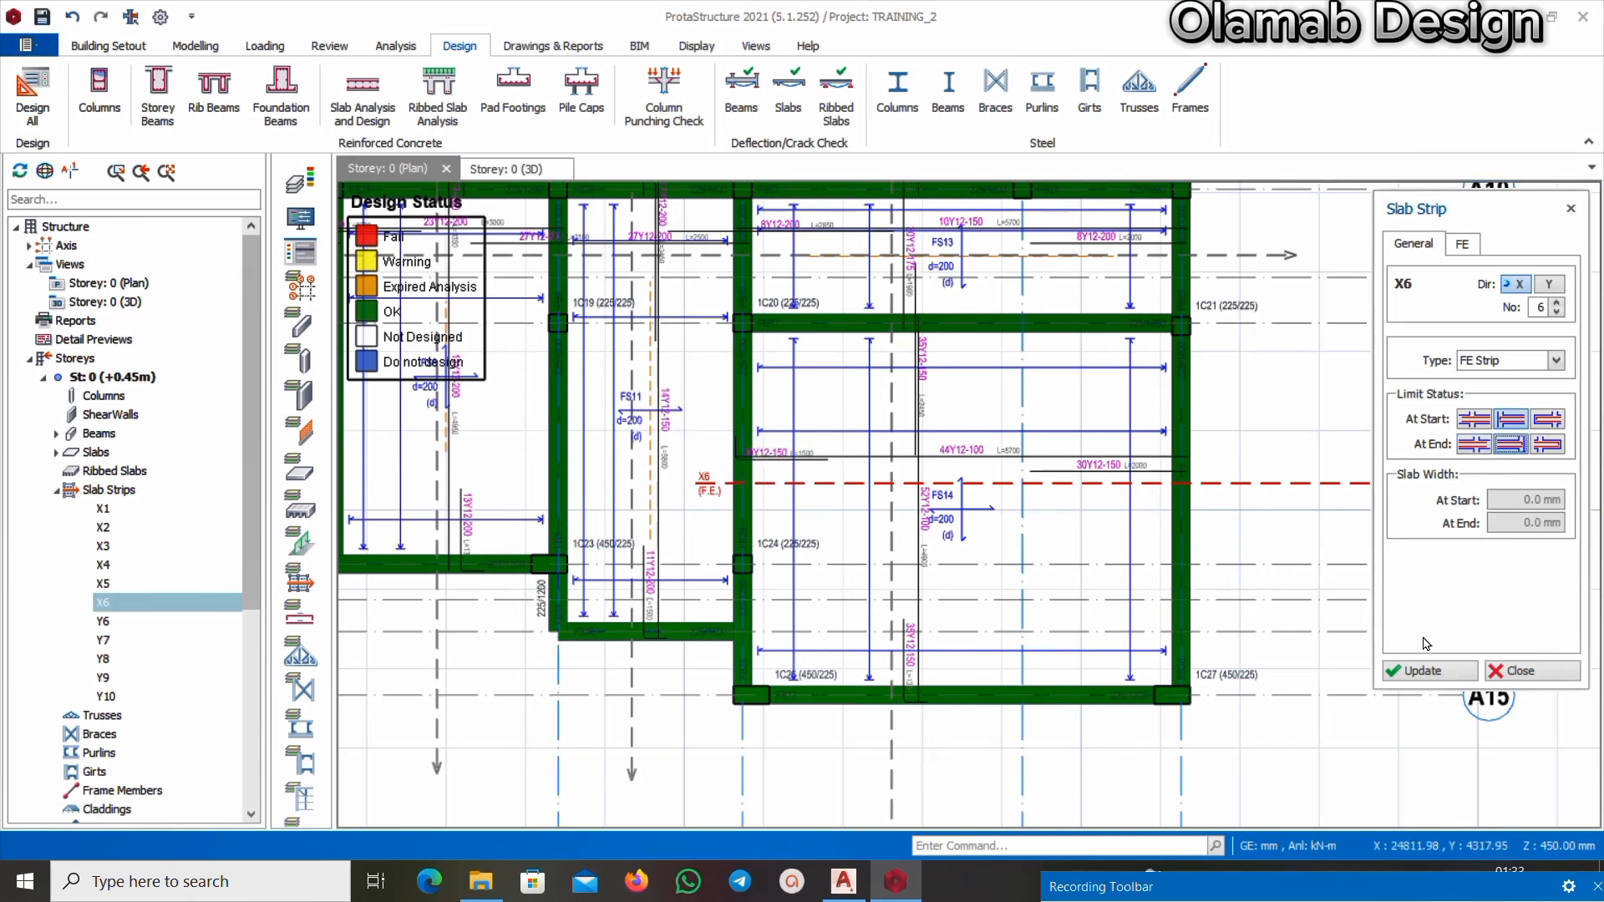
{"action": "left_click", "coordinate": [1434, 675]}
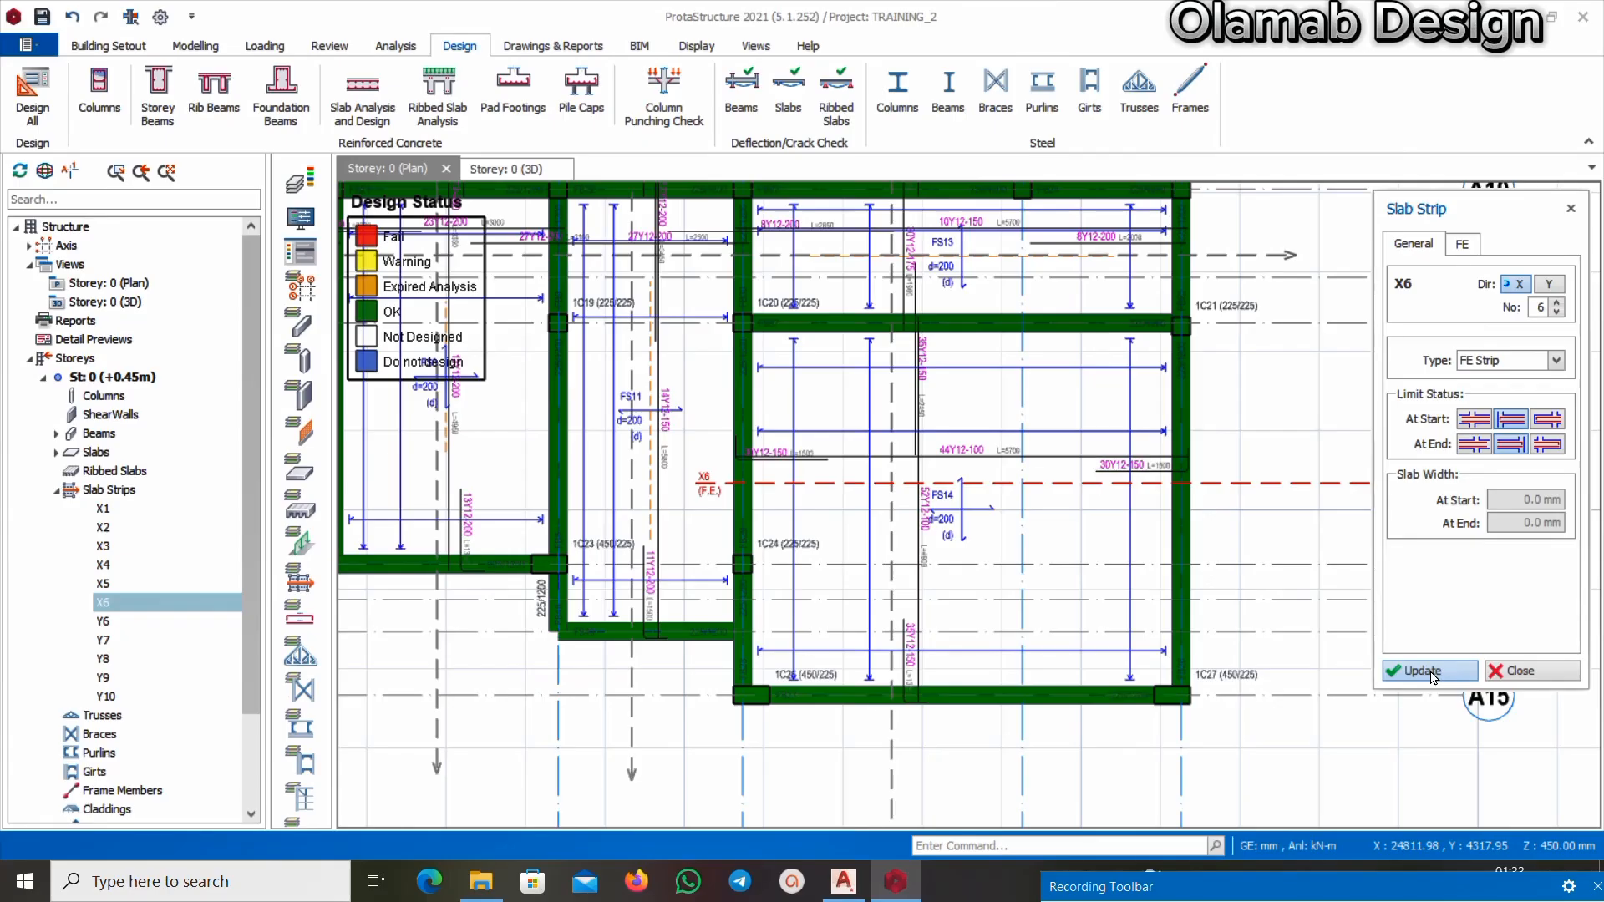
{"action": "scroll", "coordinate": [788, 482], "scroll_direction": "up", "scroll_amount": 1}
{"action": "scroll", "coordinate": [1121, 466], "scroll_direction": "up", "scroll_amount": 1}
{"action": "scroll", "coordinate": [928, 474], "scroll_direction": "down", "scroll_amount": 3}
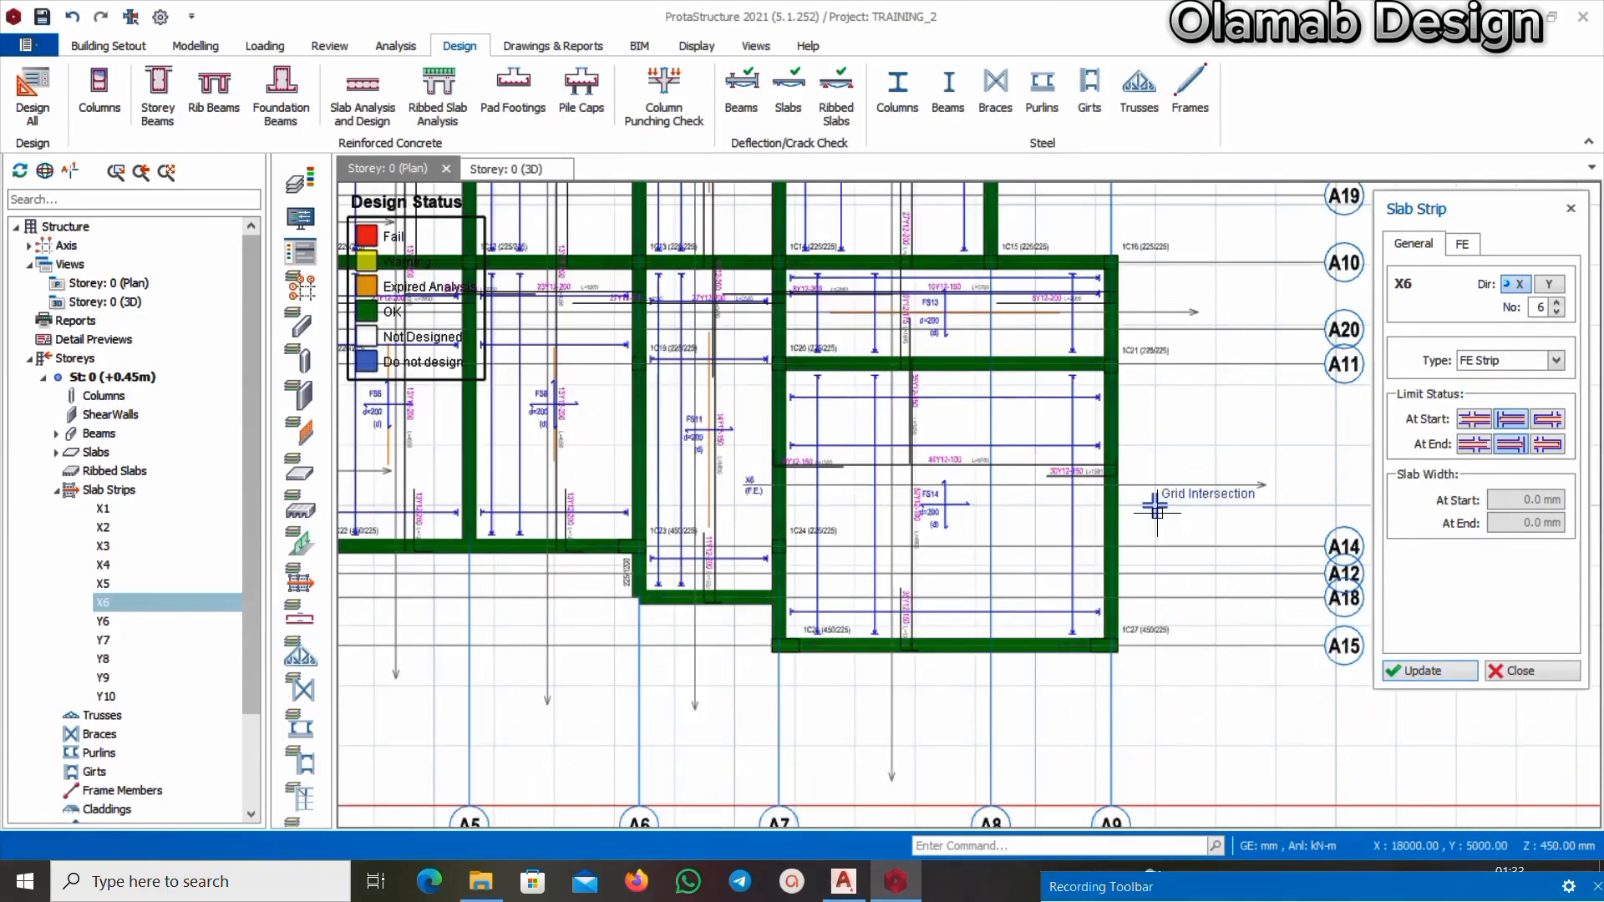
{"action": "scroll", "coordinate": [1141, 468], "scroll_direction": "up", "scroll_amount": 4}
{"action": "scroll", "coordinate": [1049, 469], "scroll_direction": "down", "scroll_amount": 3}
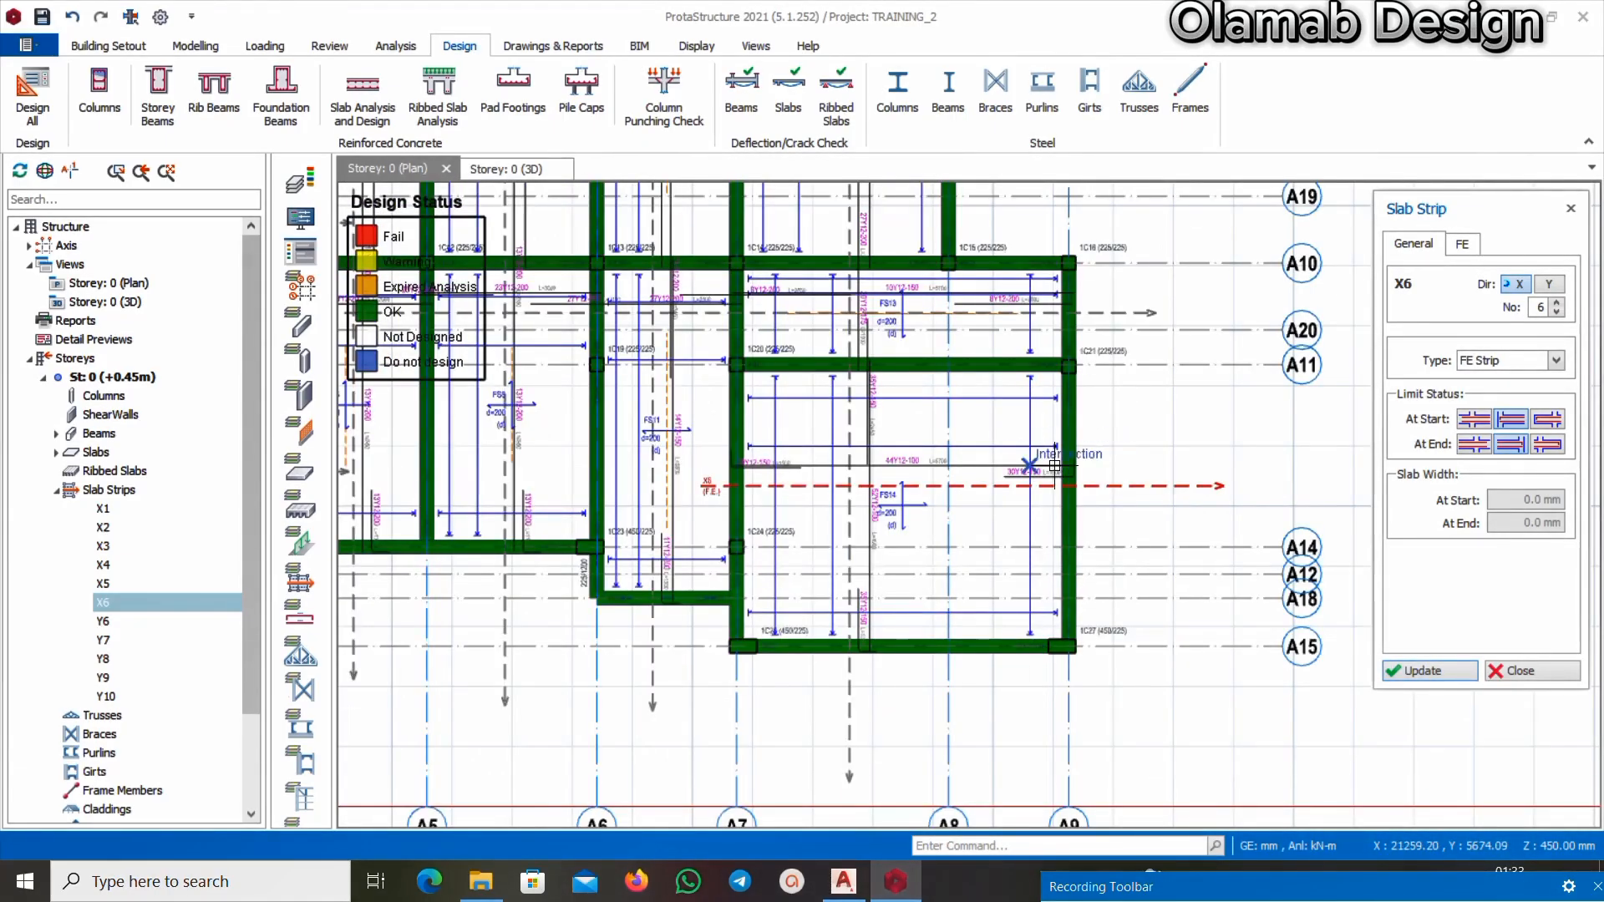
{"action": "left_click", "coordinate": [1519, 671]}
Change the At End limit status of slab strip X4 to the middle option, mirroring its At Start setting, and update the strip
{"action": "scroll", "coordinate": [1175, 472], "scroll_direction": "down", "scroll_amount": 3}
{"action": "scroll", "coordinate": [1176, 472], "scroll_direction": "up", "scroll_amount": 4}
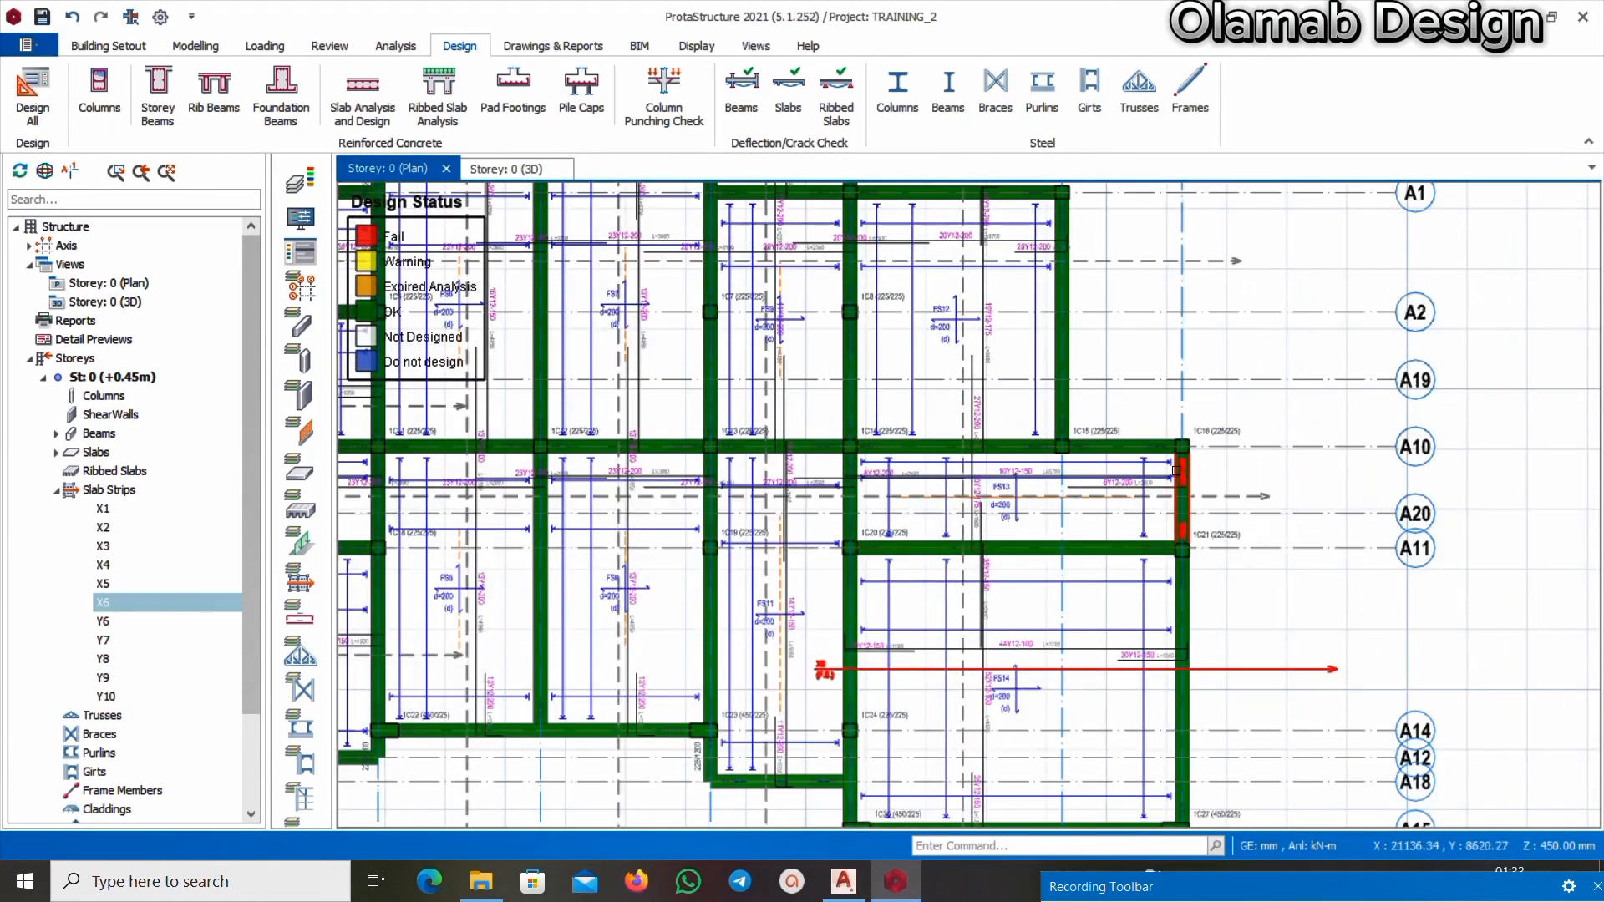
{"action": "scroll", "coordinate": [1175, 472], "scroll_direction": "up", "scroll_amount": 2}
{"action": "left_click", "coordinate": [1288, 513]}
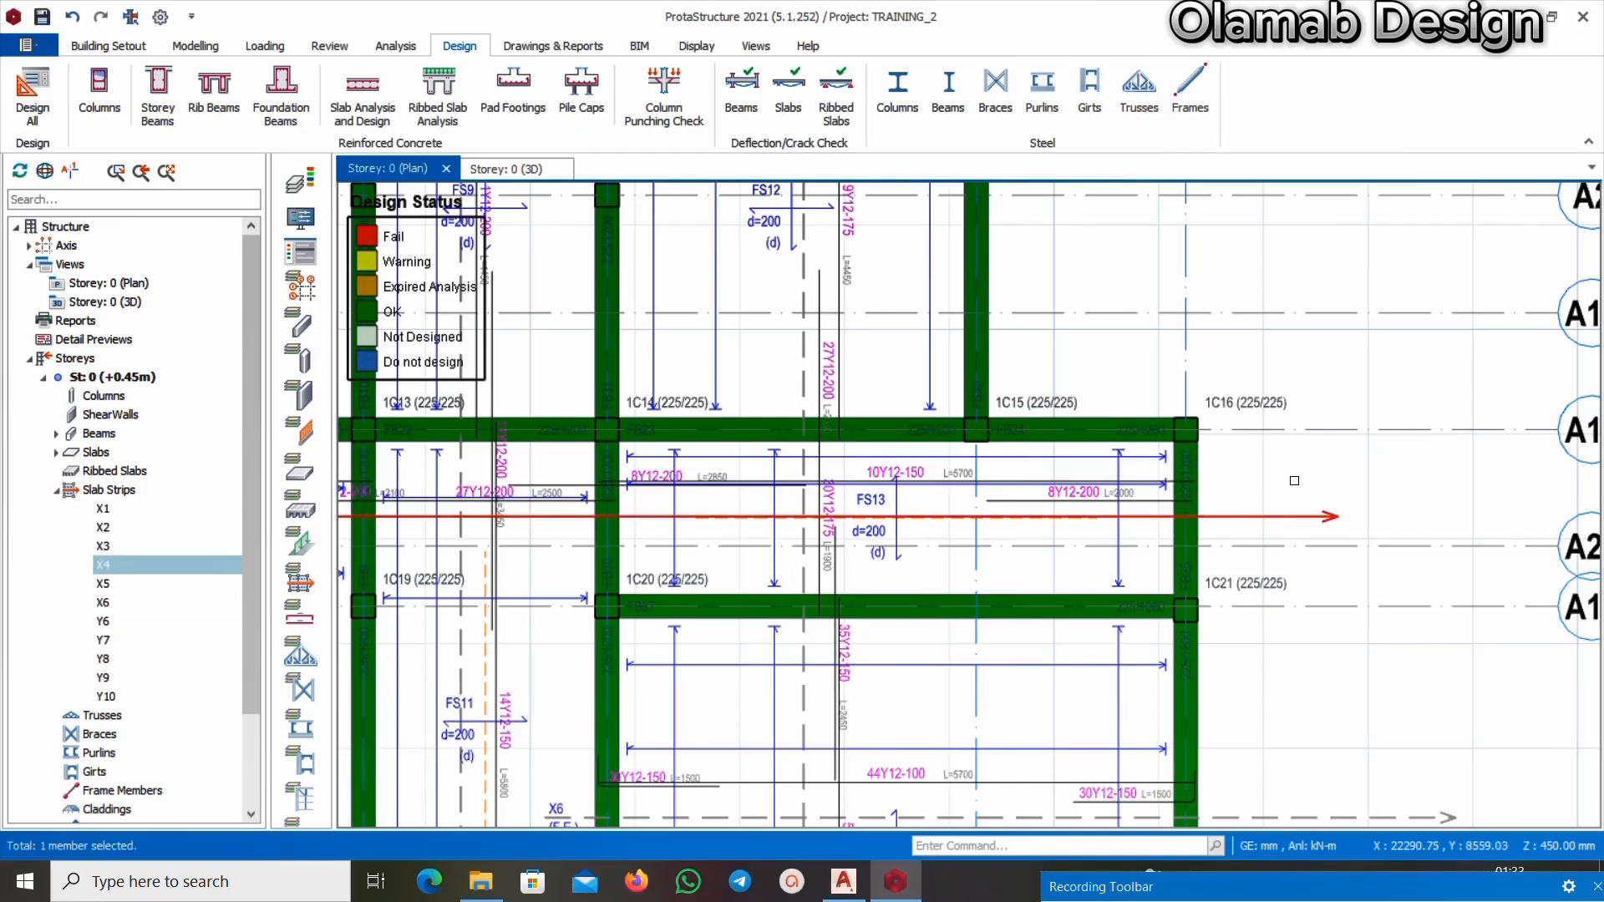
{"action": "right_click", "coordinate": [1292, 480]}
{"action": "left_click", "coordinate": [1337, 491]}
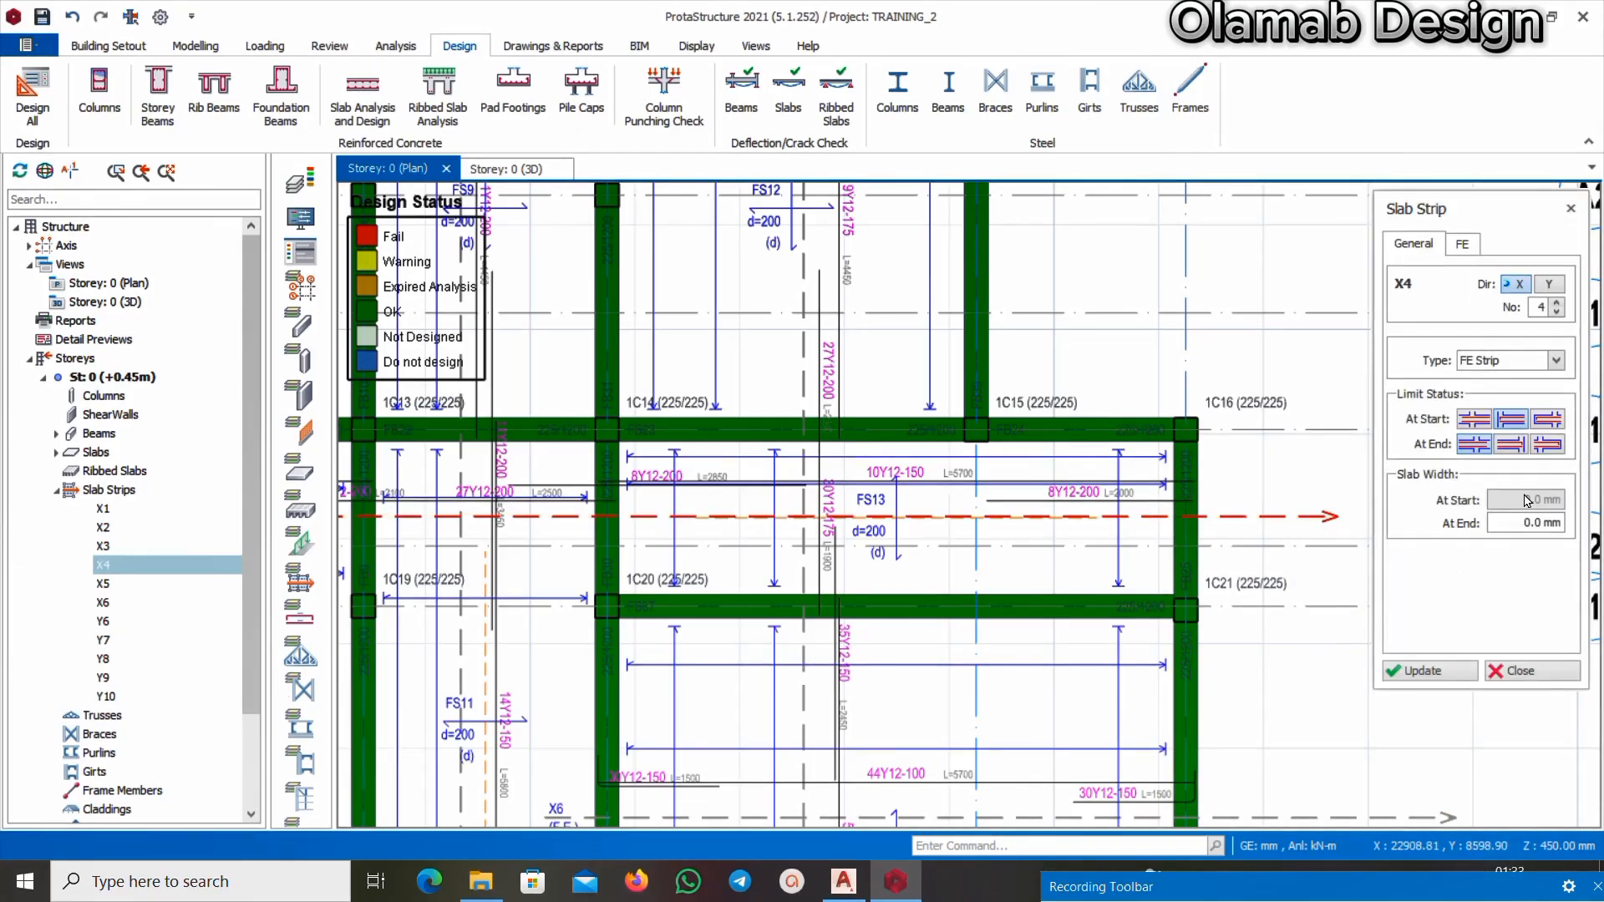
{"action": "left_click", "coordinate": [1514, 445]}
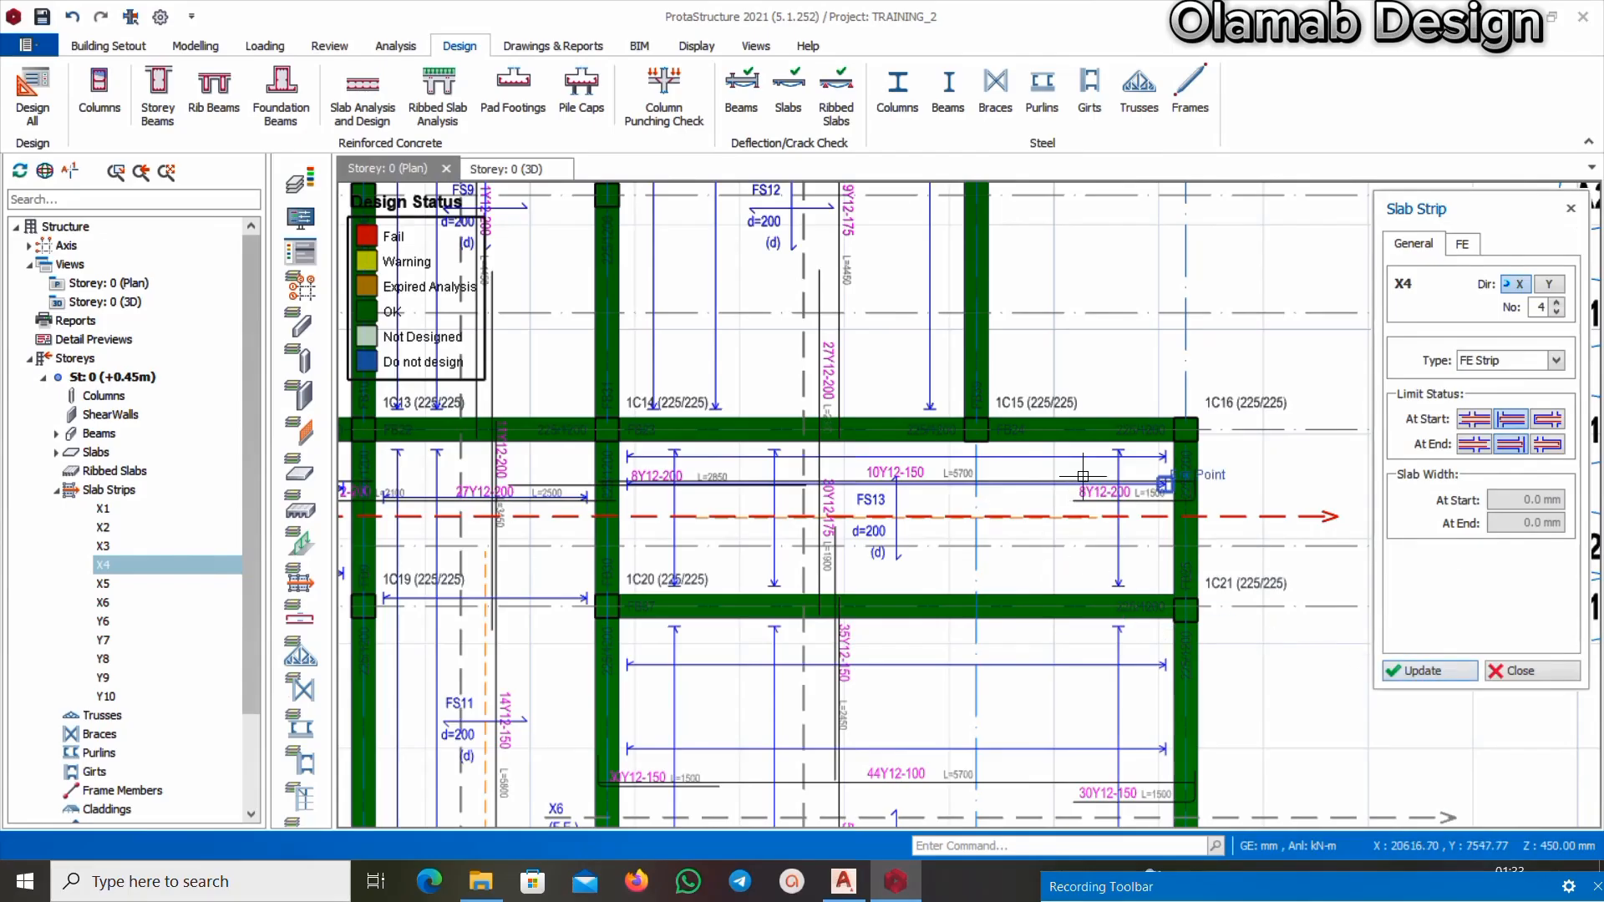
Review the end support bars of the remaining slab strips across the Storey 0 plan, including X2, X3, X5 and the Y strips
{"action": "scroll", "coordinate": [1170, 491], "scroll_direction": "down", "scroll_amount": 3}
{"action": "scroll", "coordinate": [1041, 276], "scroll_direction": "up", "scroll_amount": 3}
{"action": "scroll", "coordinate": [1157, 331], "scroll_direction": "down", "scroll_amount": 3}
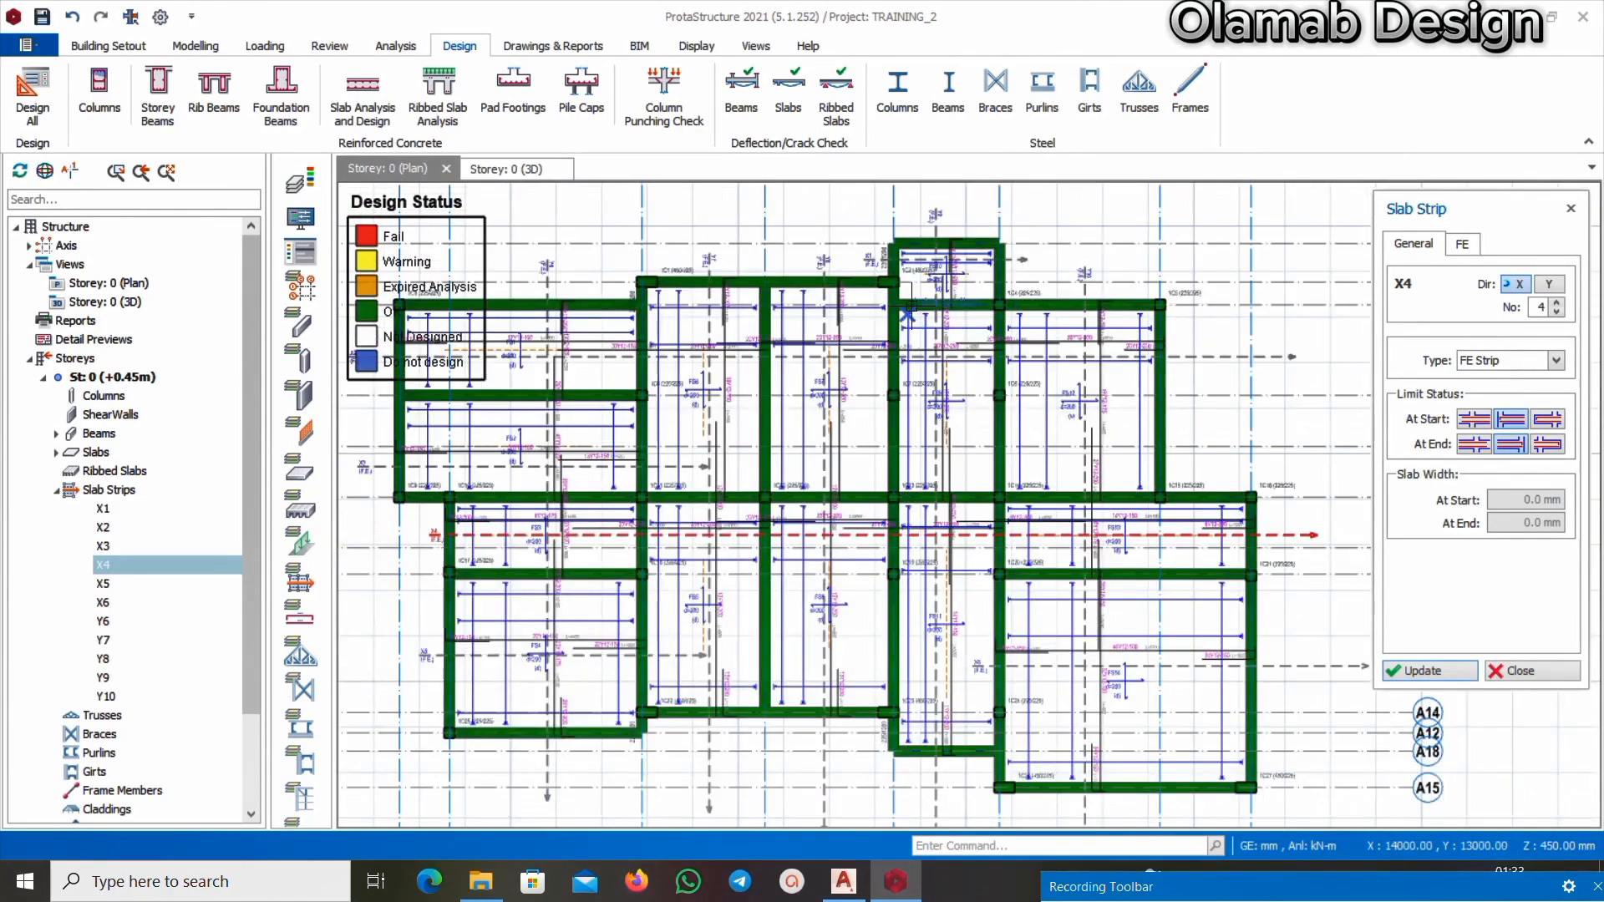
{"action": "scroll", "coordinate": [909, 314], "scroll_direction": "up", "scroll_amount": 3}
{"action": "scroll", "coordinate": [990, 292], "scroll_direction": "down", "scroll_amount": 2}
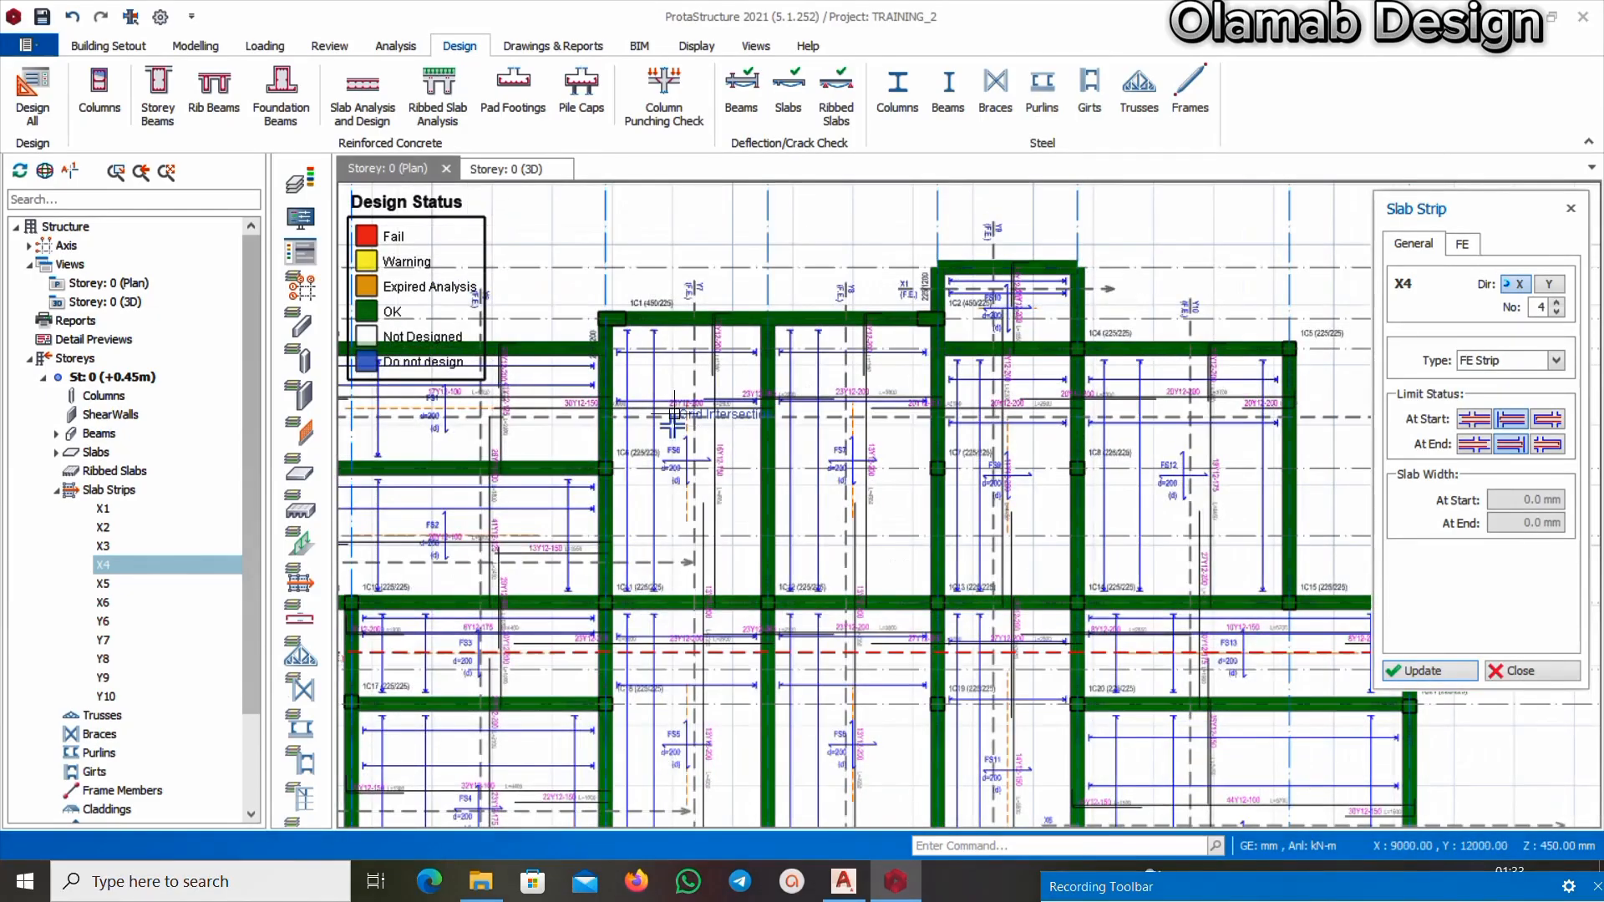
{"action": "scroll", "coordinate": [673, 413], "scroll_direction": "up", "scroll_amount": 2}
{"action": "scroll", "coordinate": [674, 414], "scroll_direction": "down", "scroll_amount": 3}
{"action": "scroll", "coordinate": [499, 397], "scroll_direction": "up", "scroll_amount": 4}
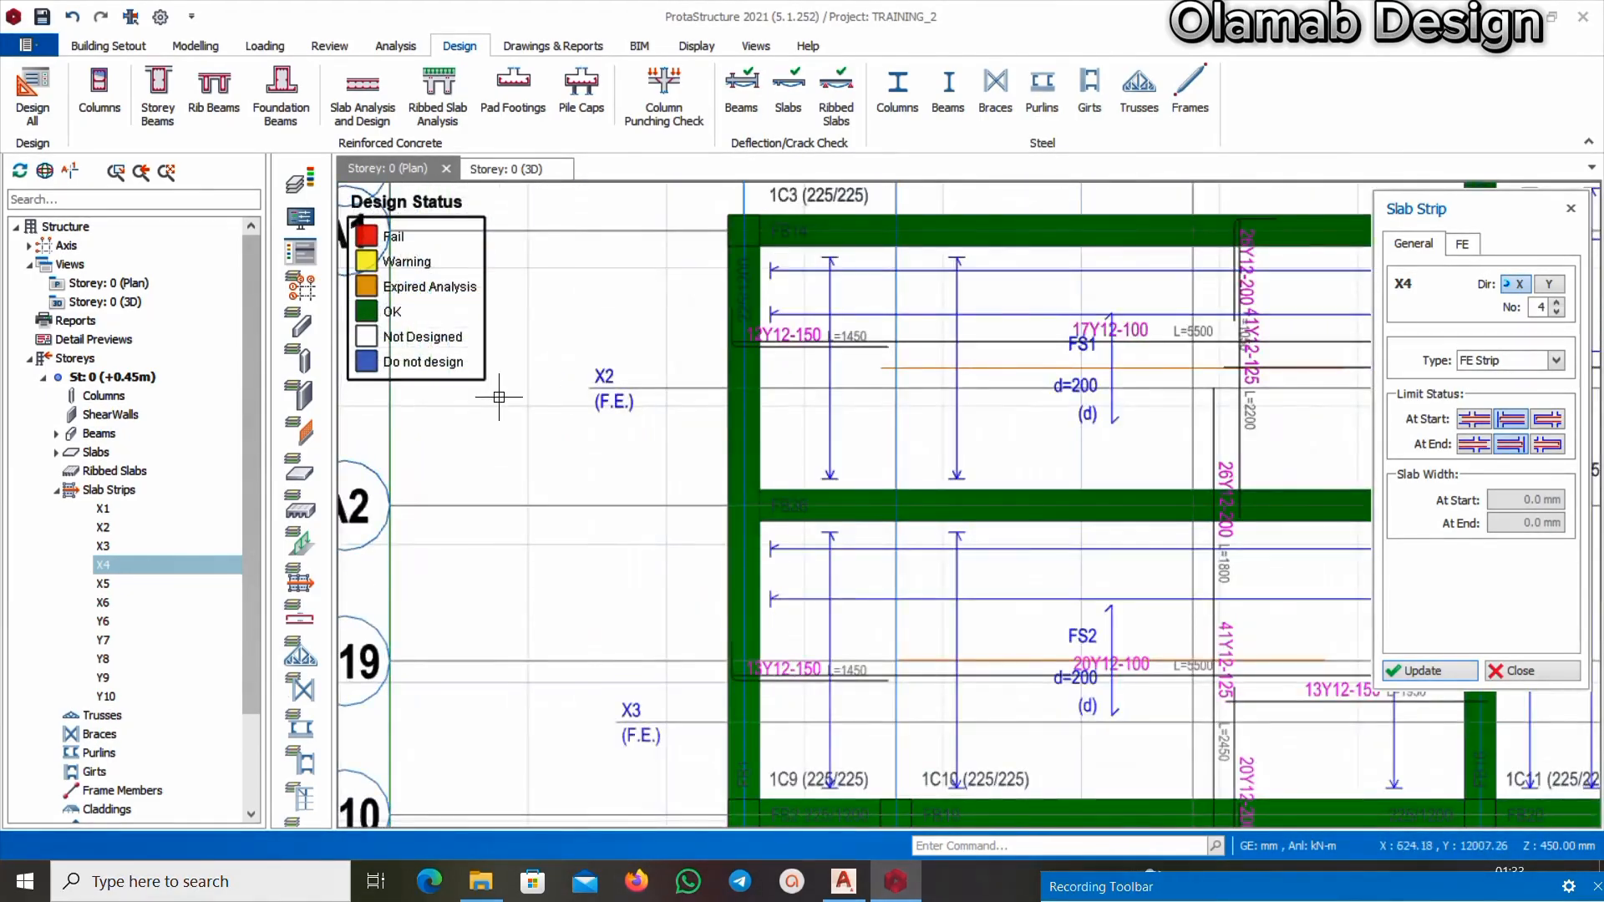
{"action": "scroll", "coordinate": [499, 398], "scroll_direction": "down", "scroll_amount": 4}
{"action": "scroll", "coordinate": [984, 590], "scroll_direction": "up", "scroll_amount": 3}
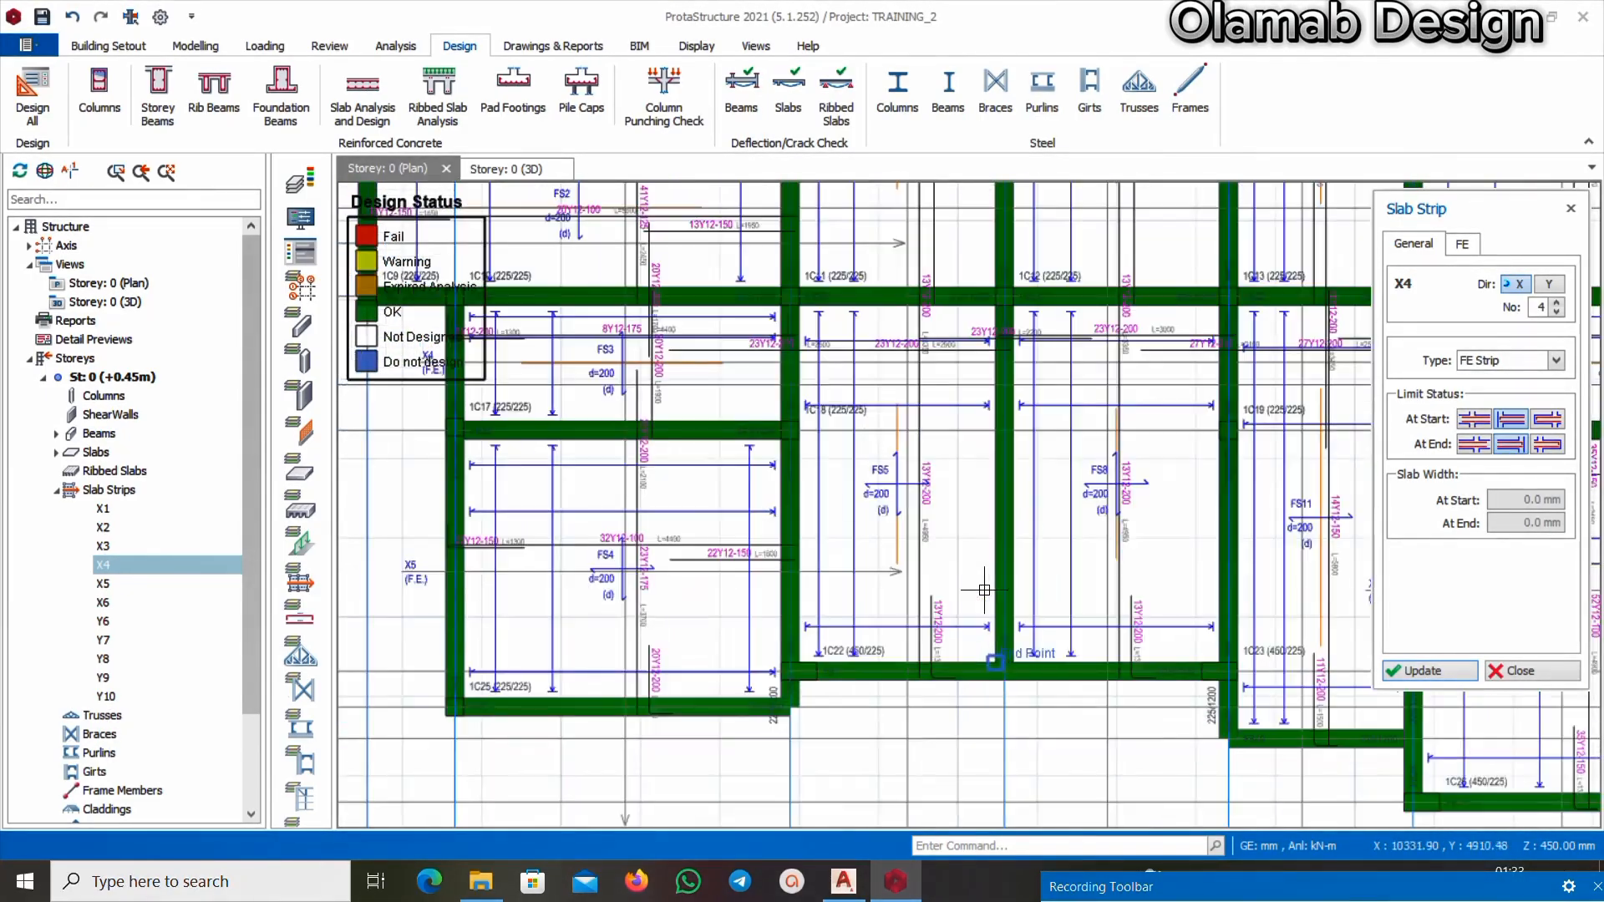
{"action": "scroll", "coordinate": [985, 590], "scroll_direction": "down", "scroll_amount": 3}
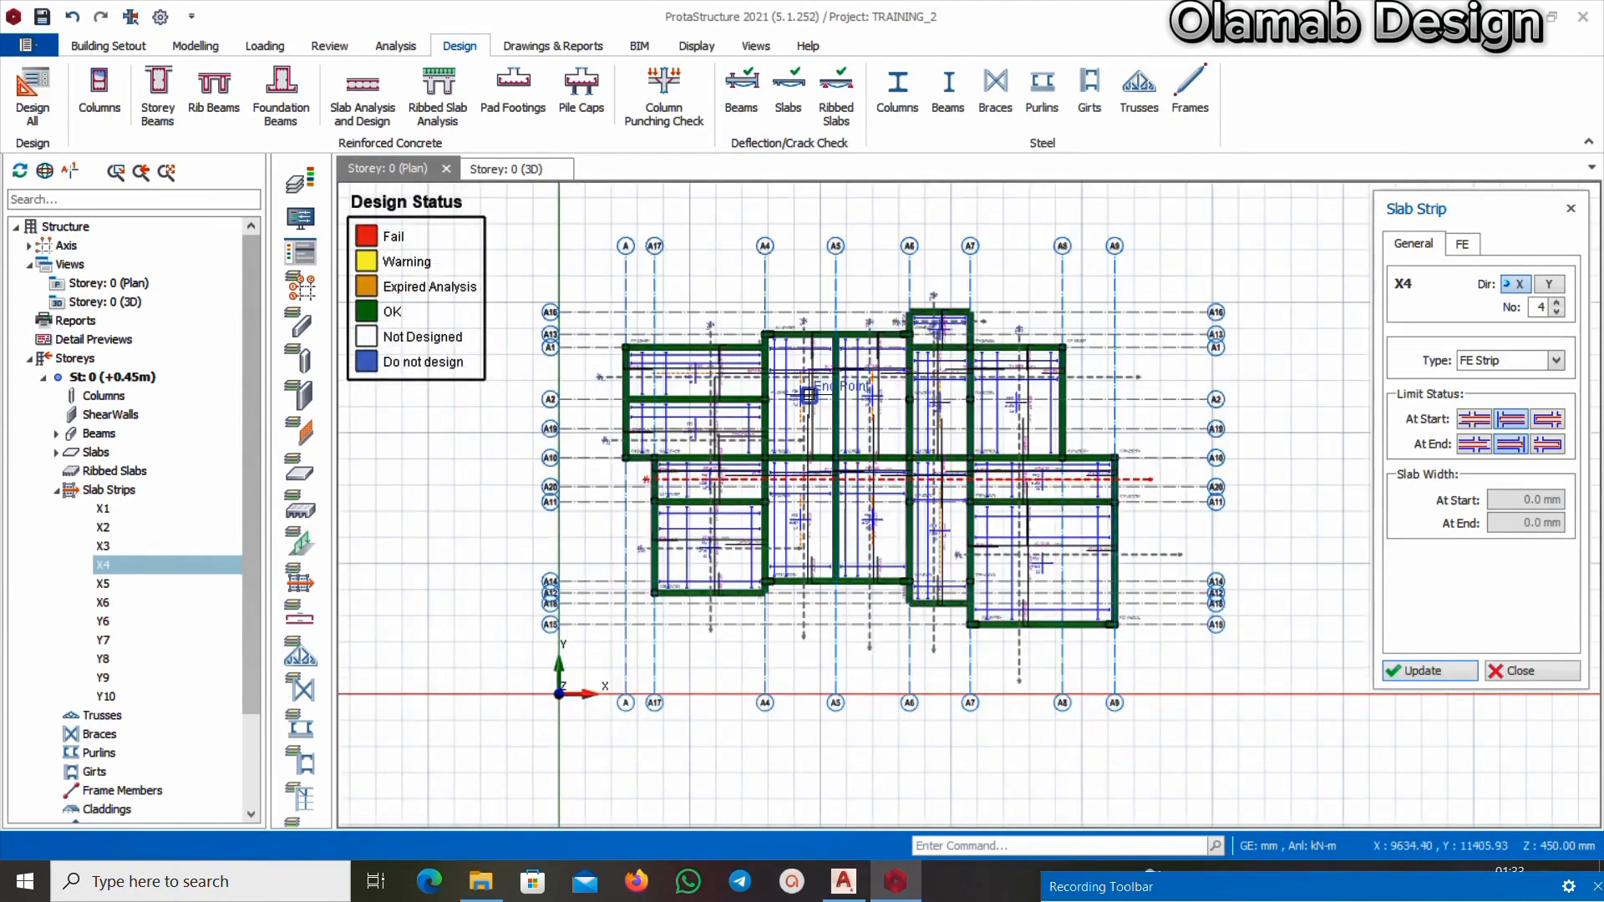
{"action": "scroll", "coordinate": [808, 395], "scroll_direction": "up", "scroll_amount": 2}
{"action": "scroll", "coordinate": [835, 434], "scroll_direction": "down", "scroll_amount": 3}
{"action": "scroll", "coordinate": [973, 527], "scroll_direction": "up", "scroll_amount": 1}
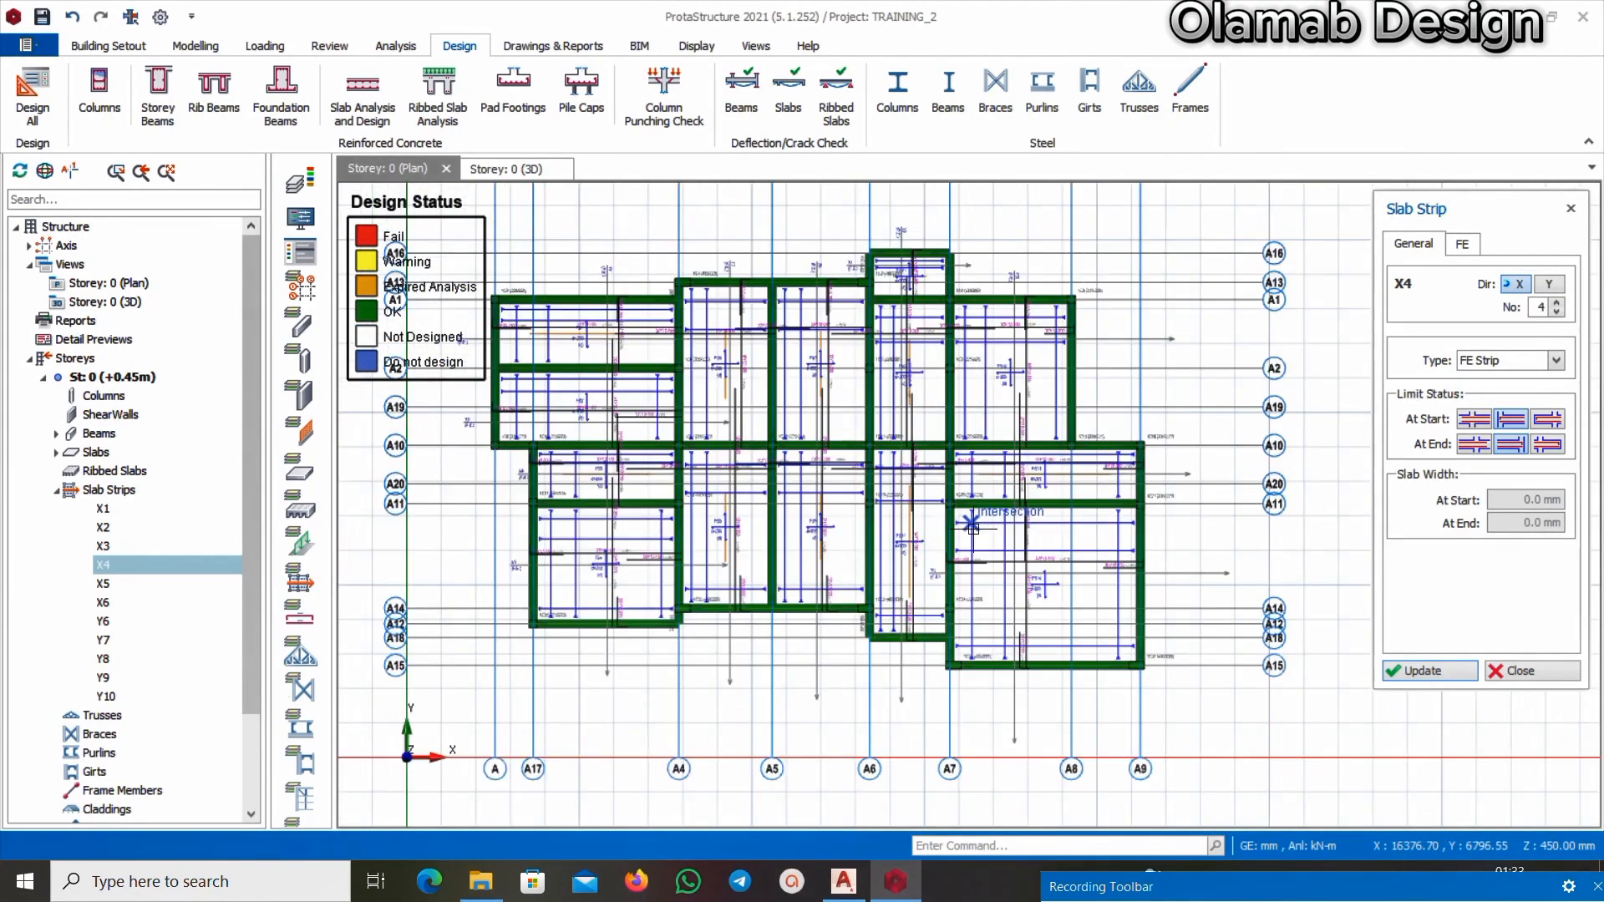
{"action": "scroll", "coordinate": [688, 281], "scroll_direction": "up", "scroll_amount": 2}
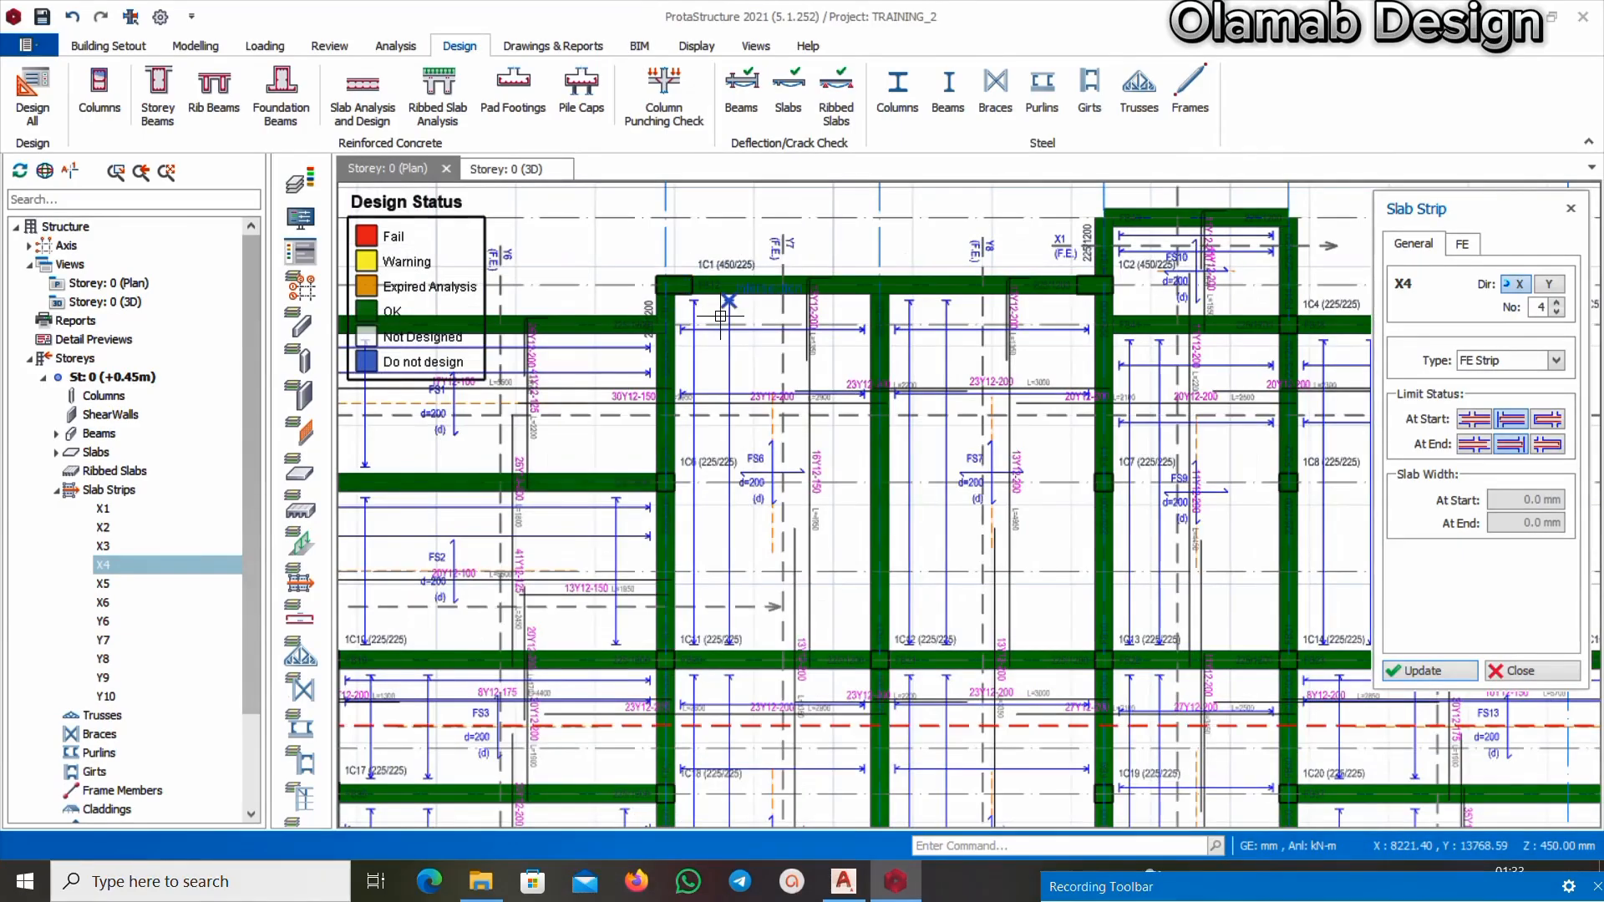
{"action": "scroll", "coordinate": [874, 498], "scroll_direction": "down", "scroll_amount": 1}
{"action": "scroll", "coordinate": [939, 614], "scroll_direction": "up", "scroll_amount": 1}
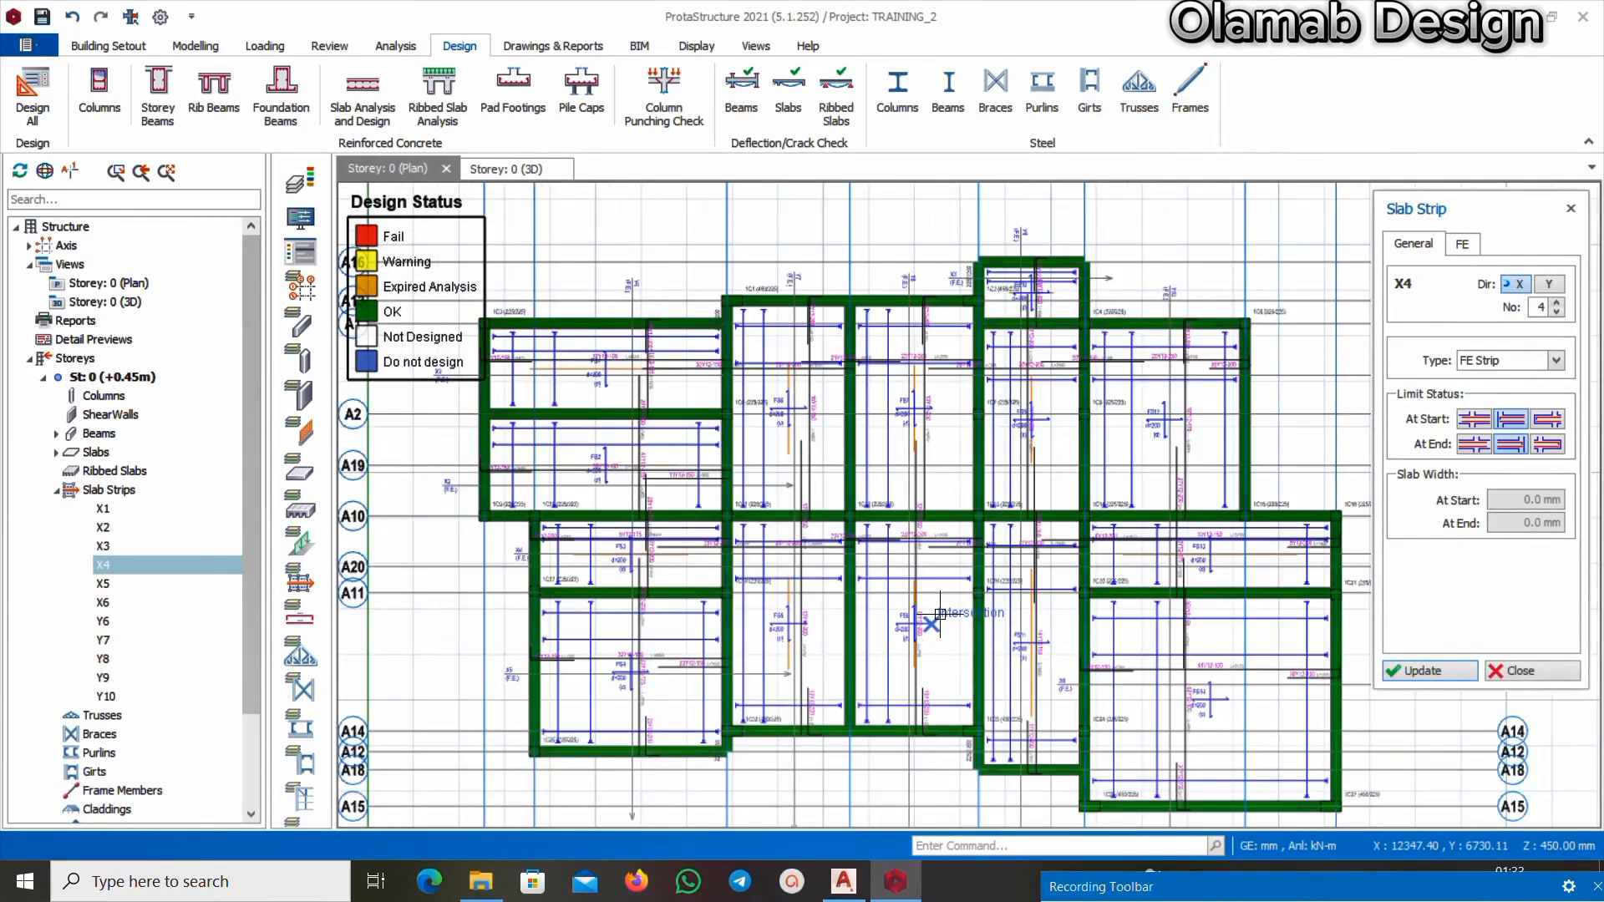